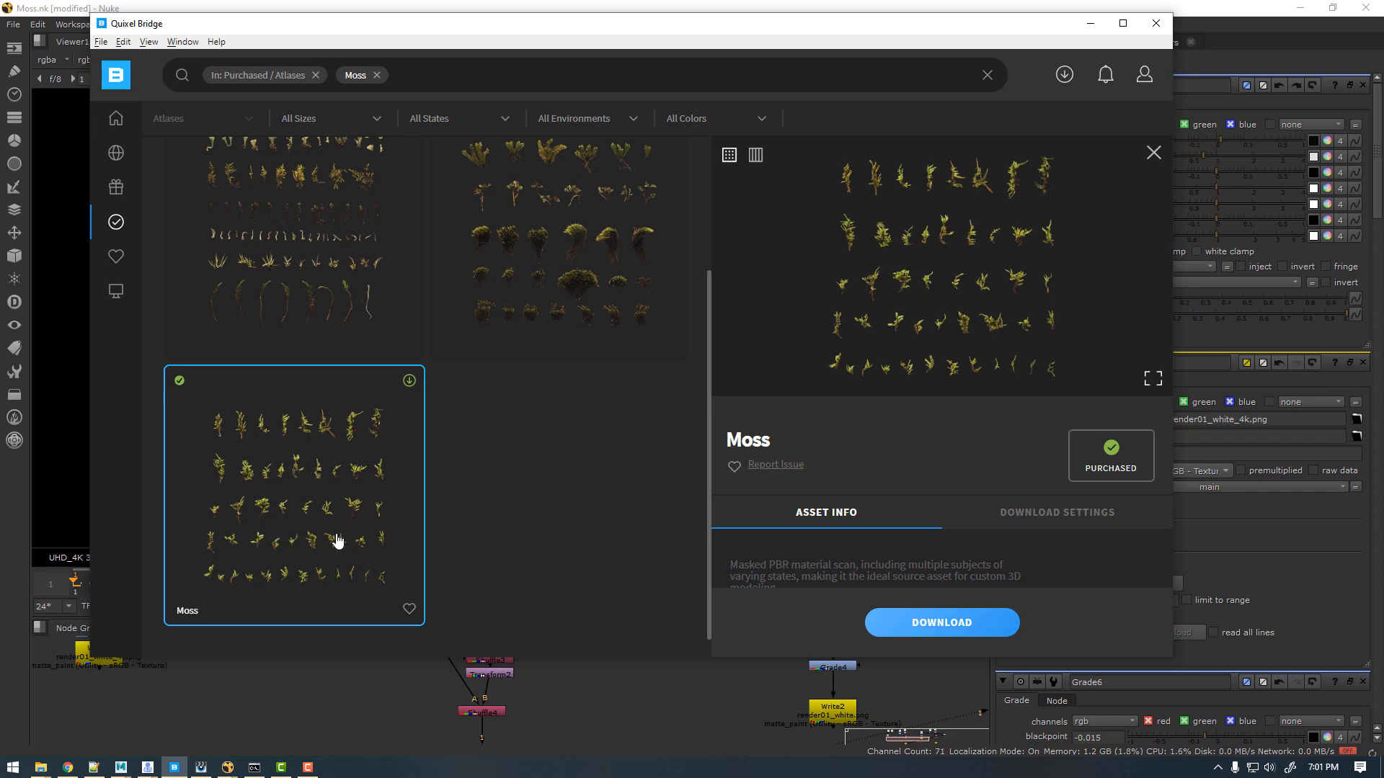
left_click(326, 693)
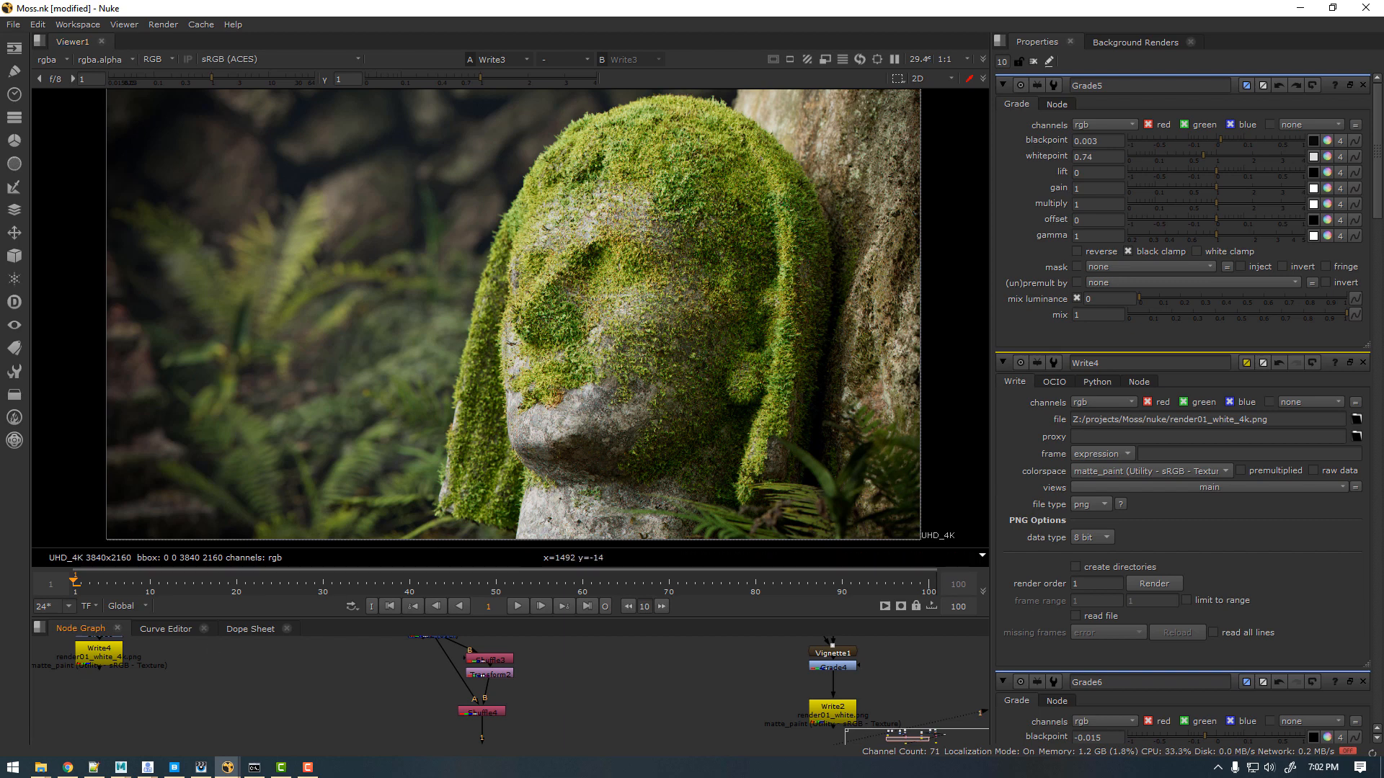
left_click(122, 769)
mouse_move(552, 740)
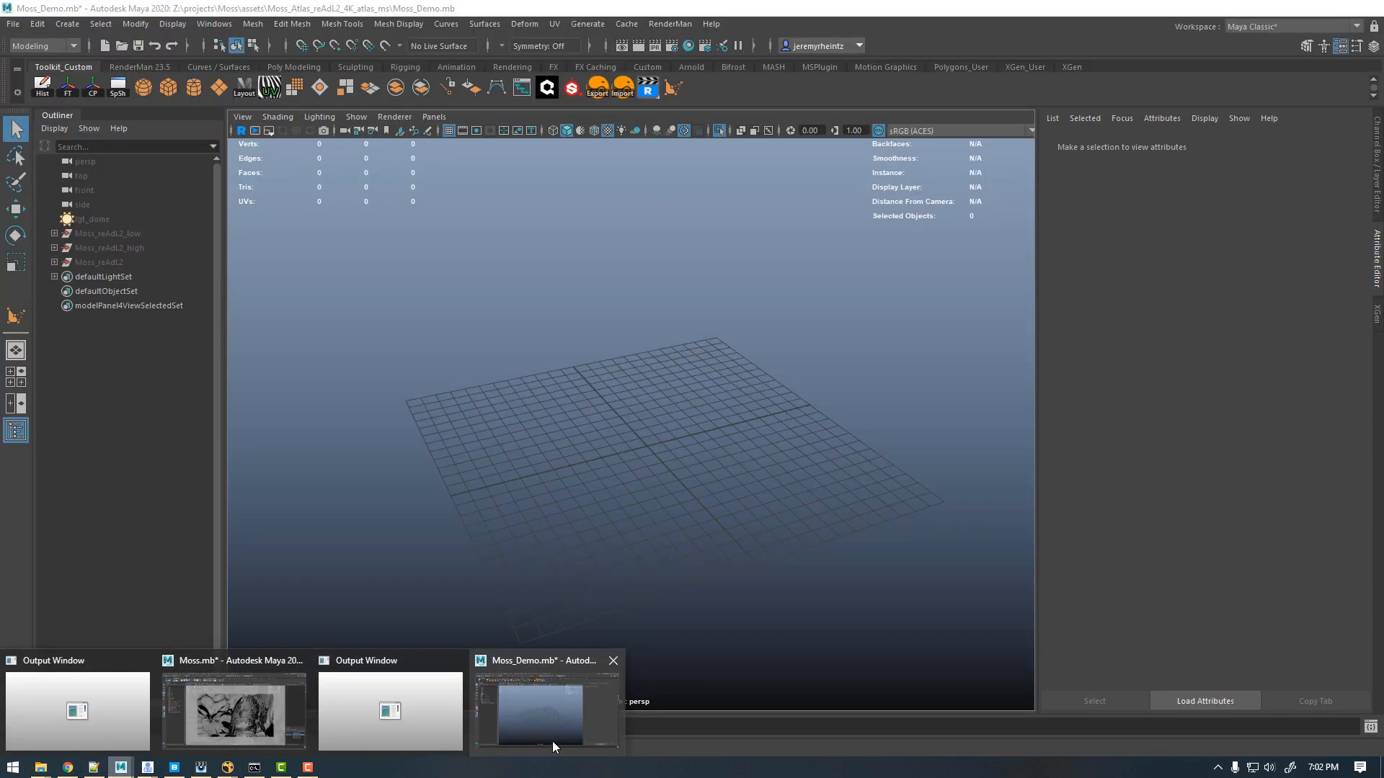
left_click(520, 713)
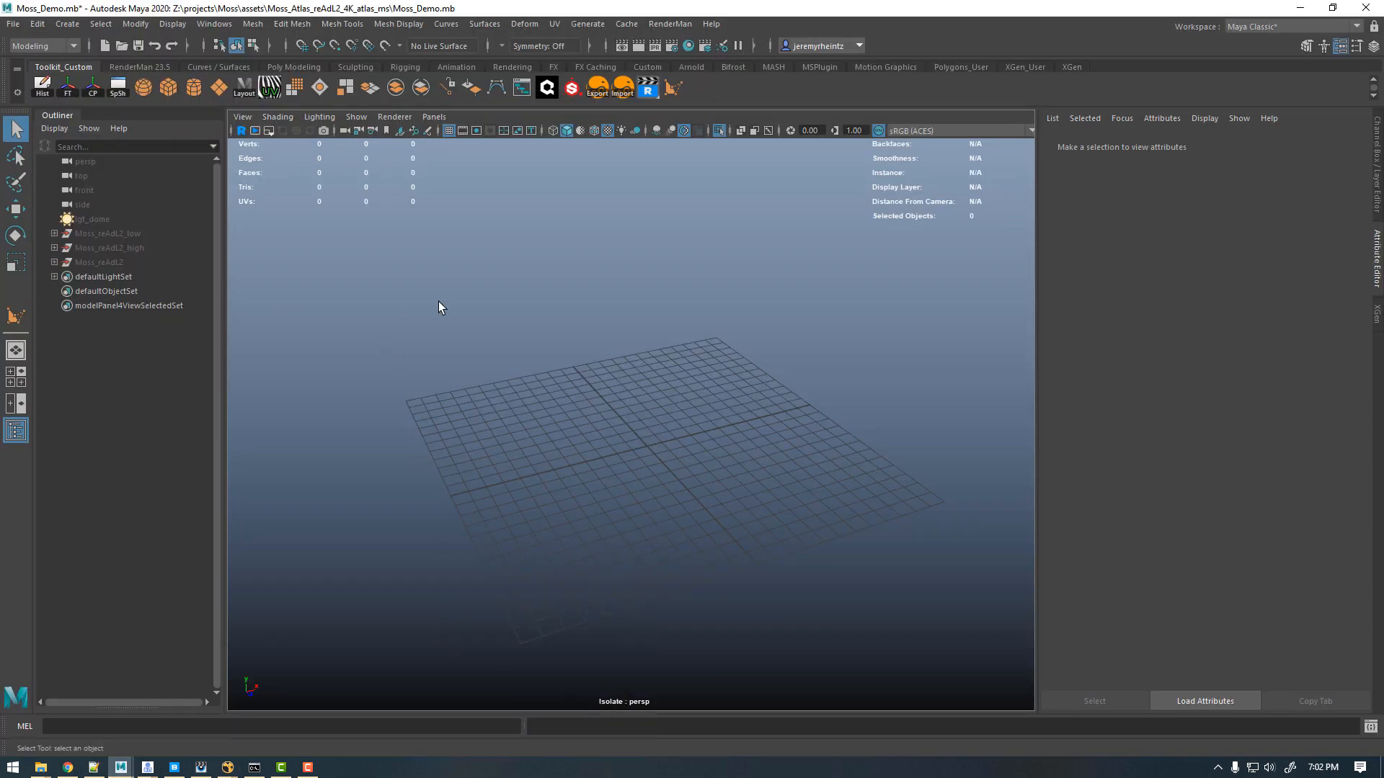
mouse_move(666, 394)
left_mouse_down("alt")
mouse_move(627, 302)
mouse_move(663, 380)
left_mouse_up("alt")
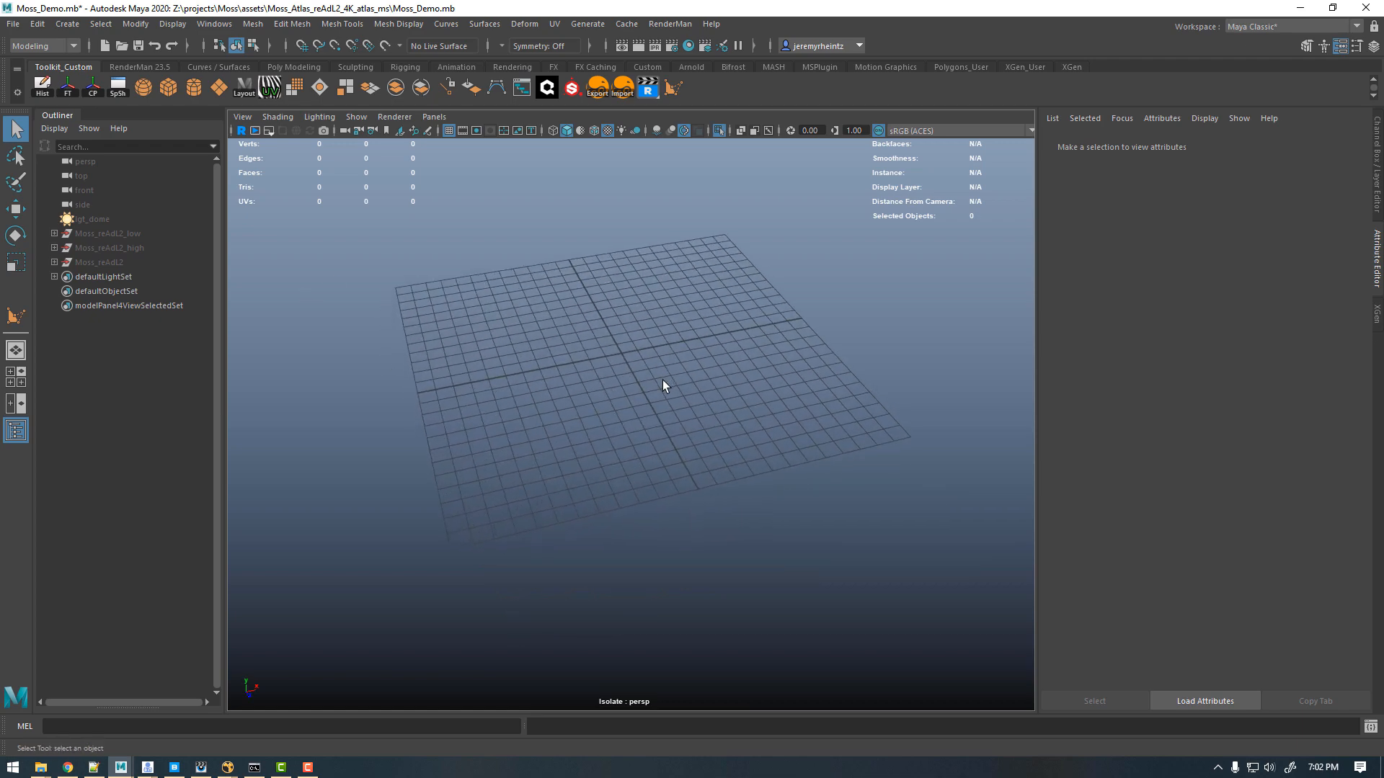
left_click(173, 766)
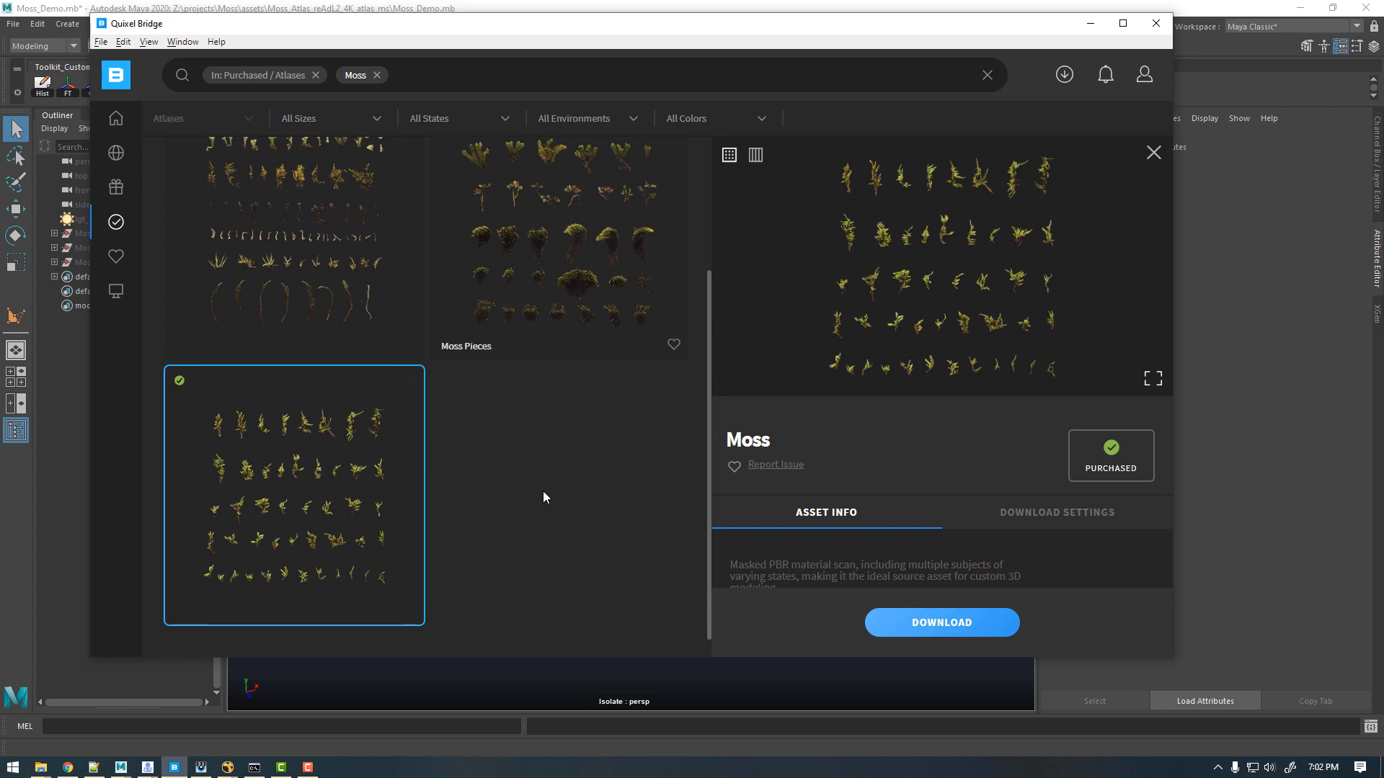
left_click(228, 767)
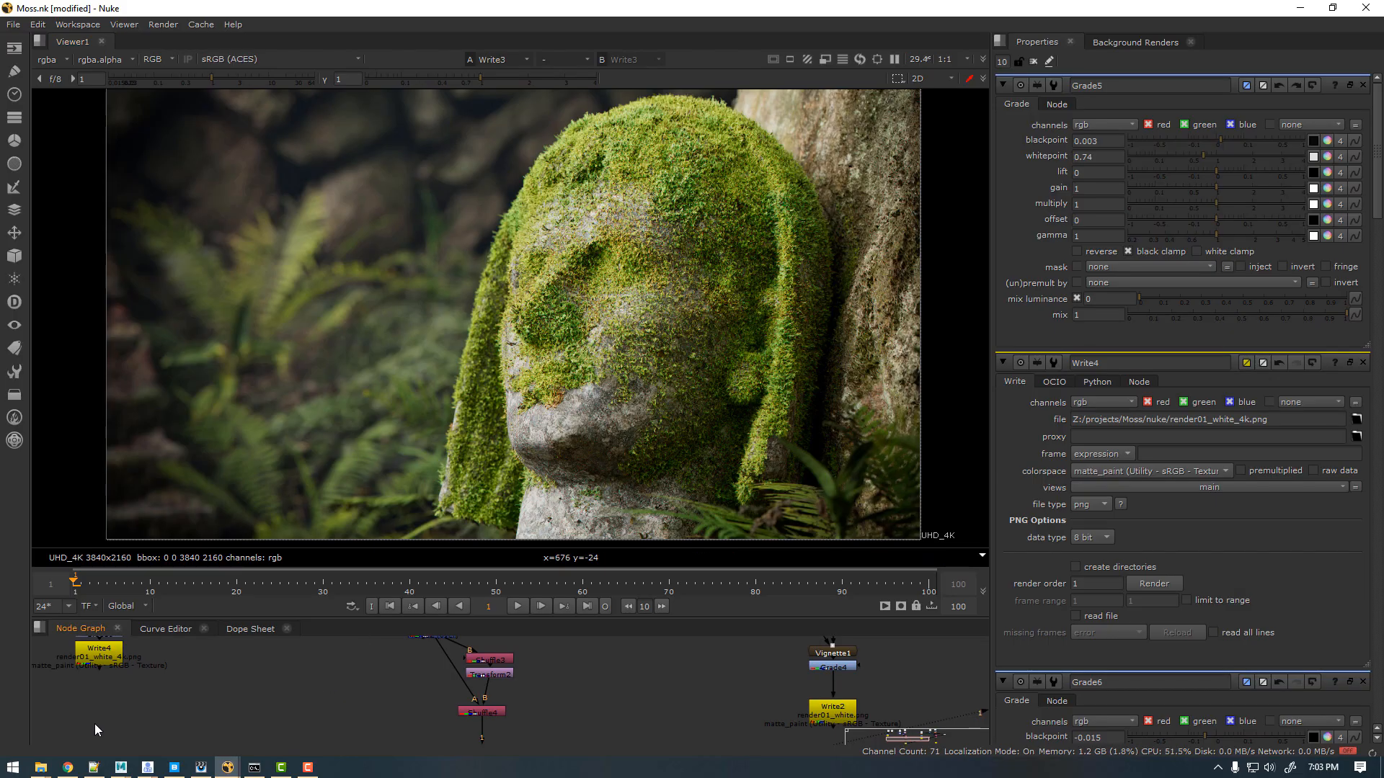
mouse_move(122, 765)
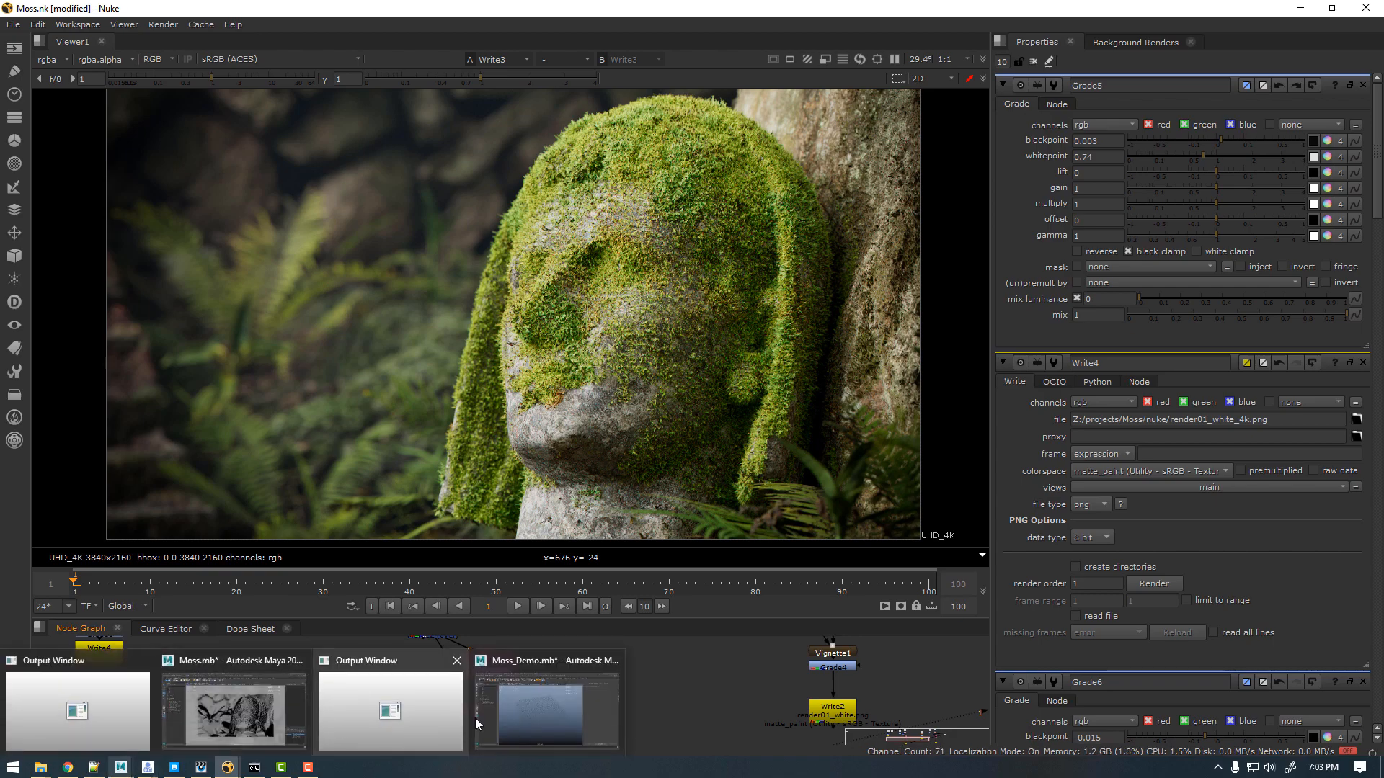
left_click(526, 707)
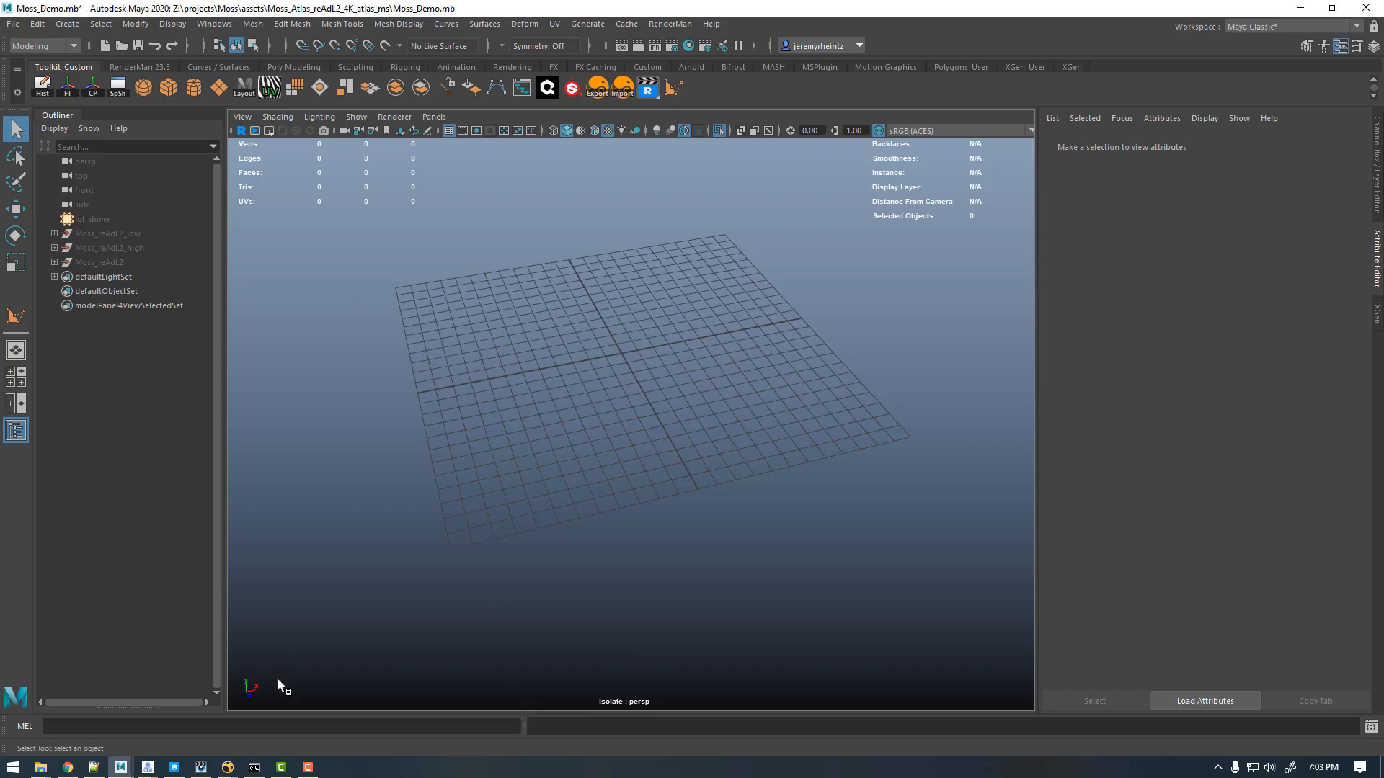
Step: Switch to Quixel Bridge and examine the Moss atlas asset's texture resolution, material preset and map formats in its download settings
left_click(174, 767)
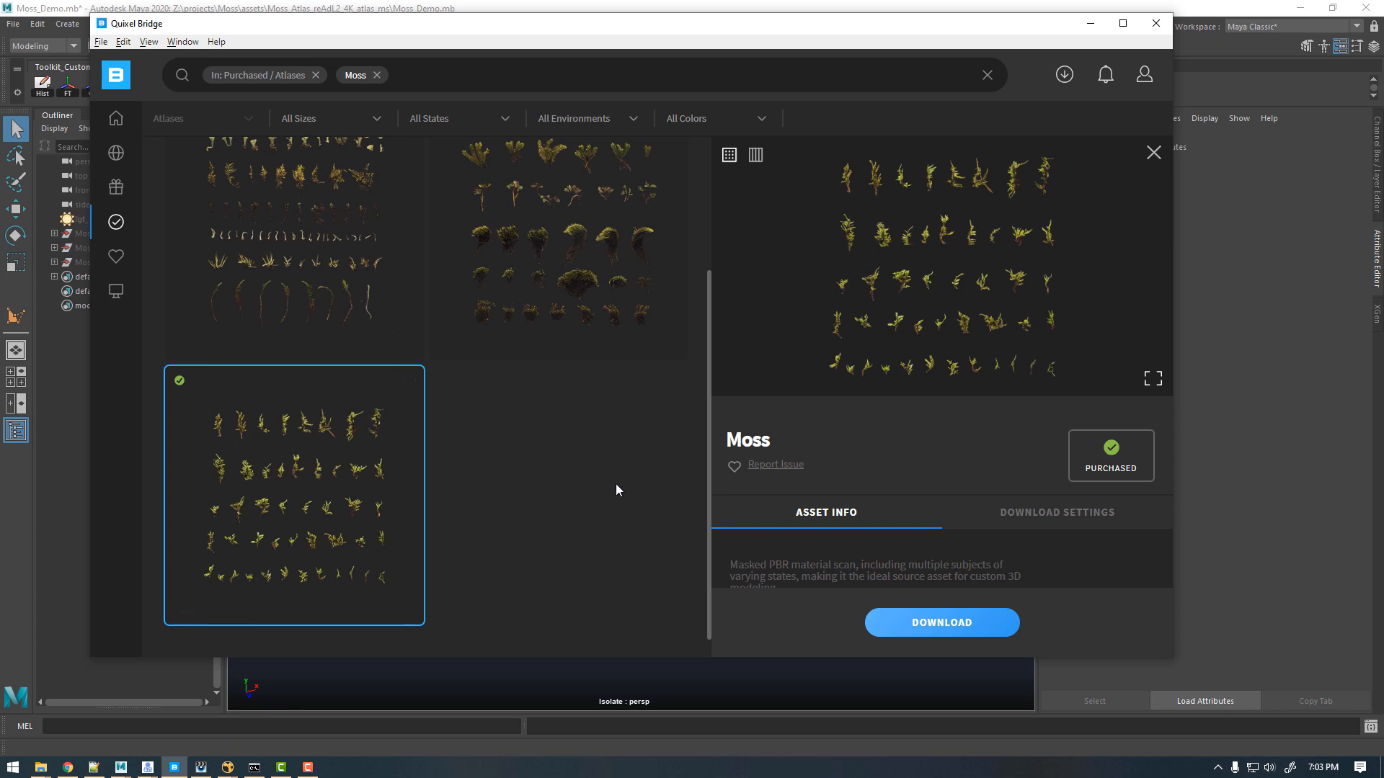
scroll(551, 531, "down", 1)
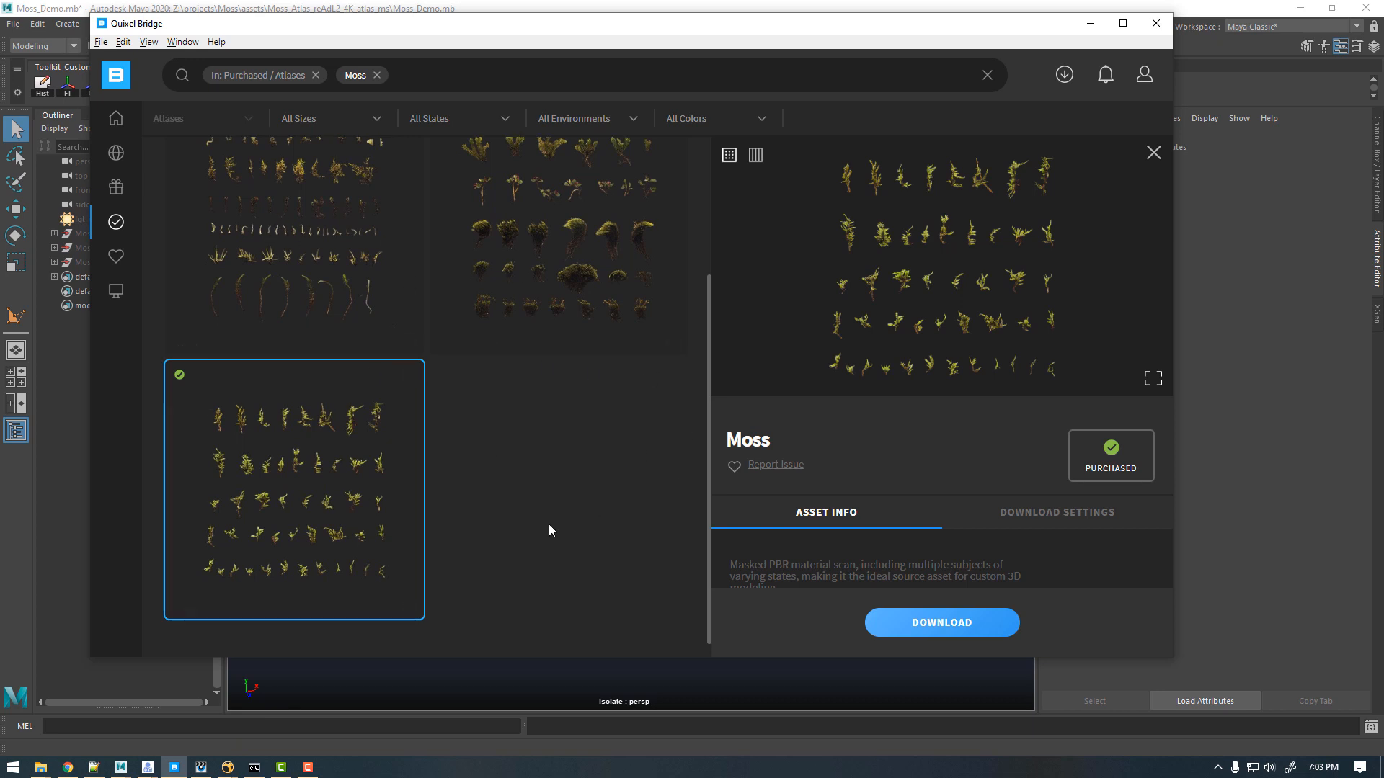
scroll(549, 531, "down", 2)
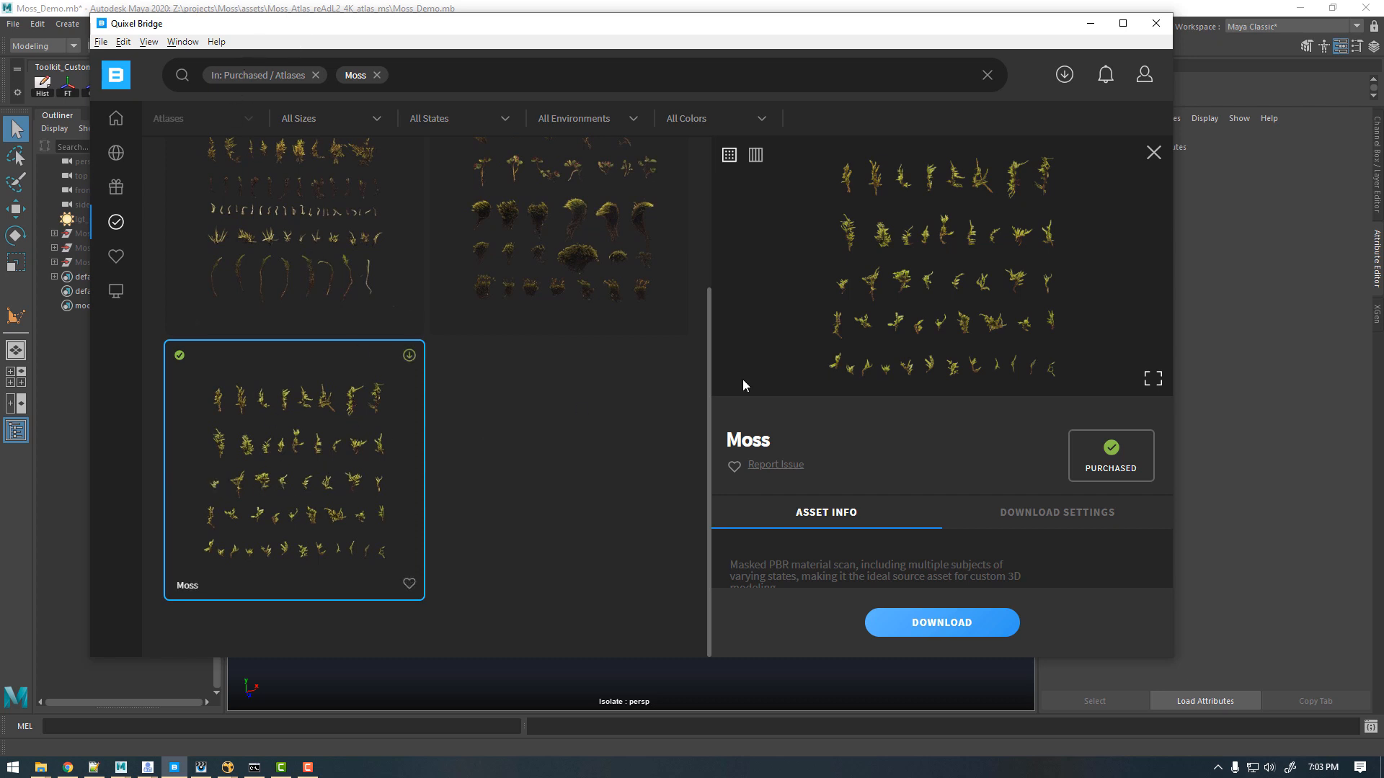
scroll(915, 429, "down", 3)
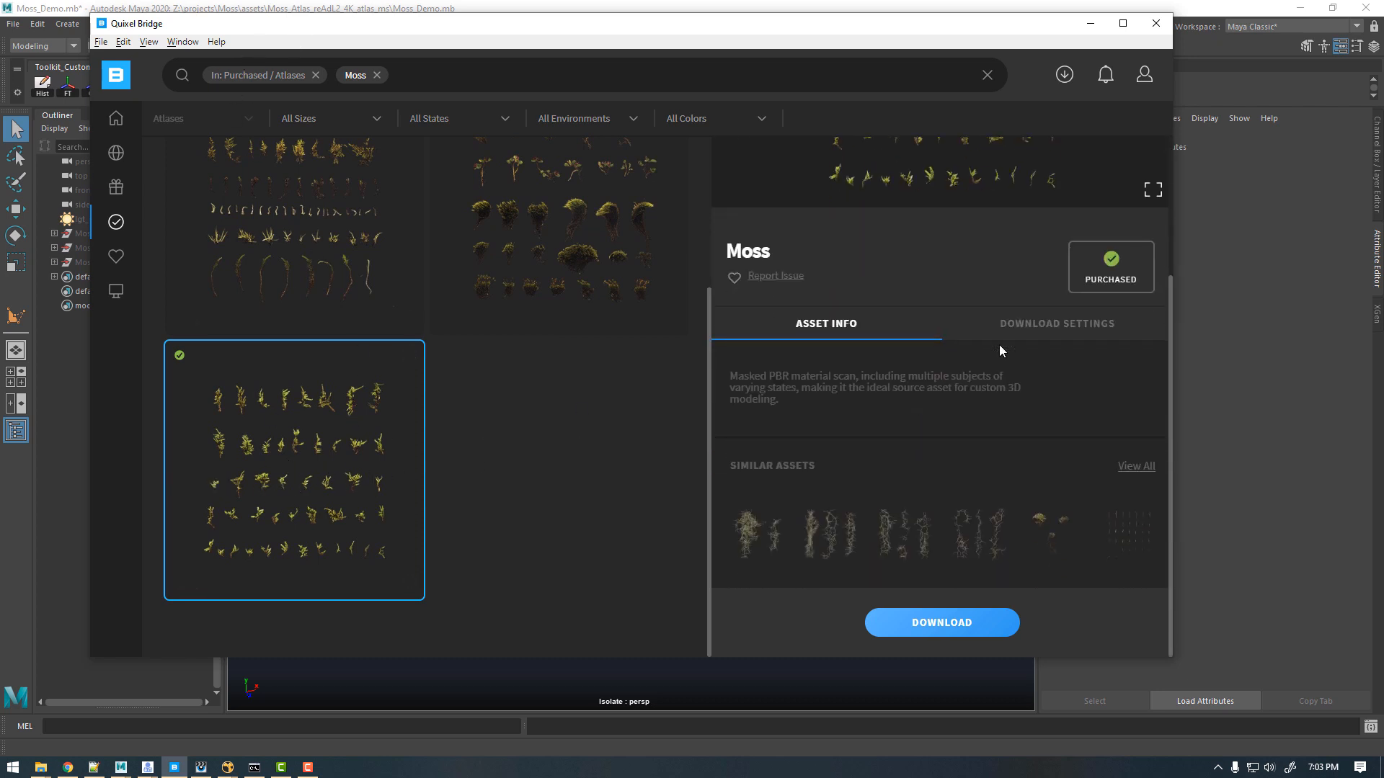
left_click(1056, 315)
scroll(901, 422, "down", 2)
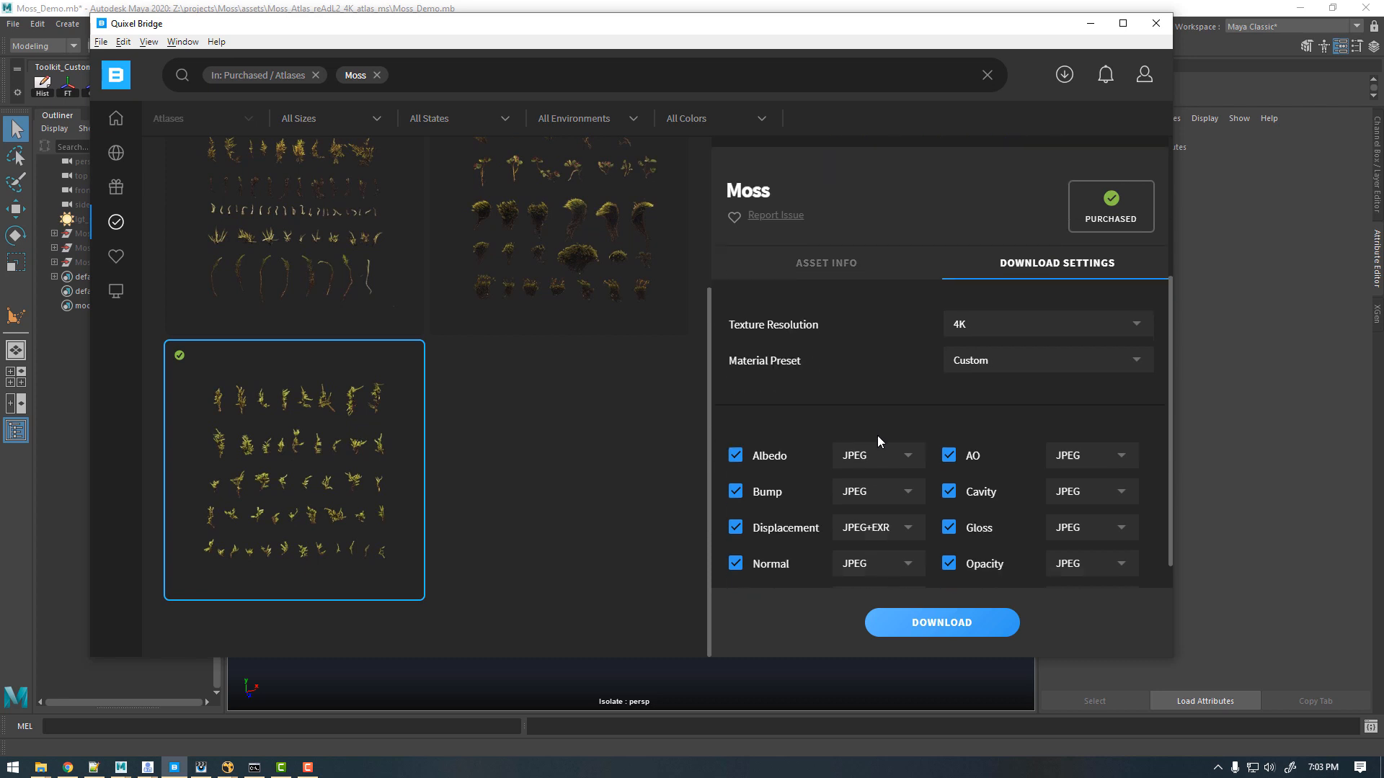
scroll(899, 318, "up", 2)
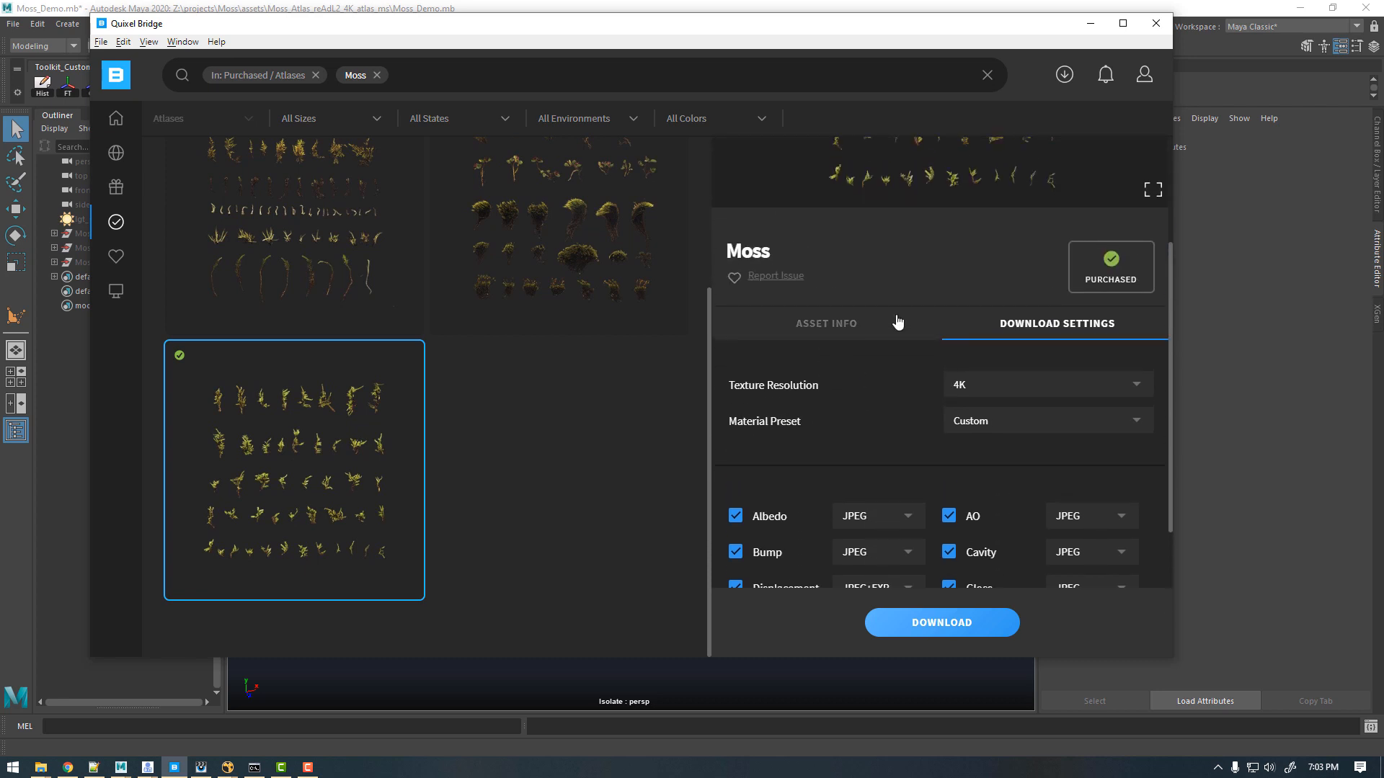
scroll(851, 458, "down", 2)
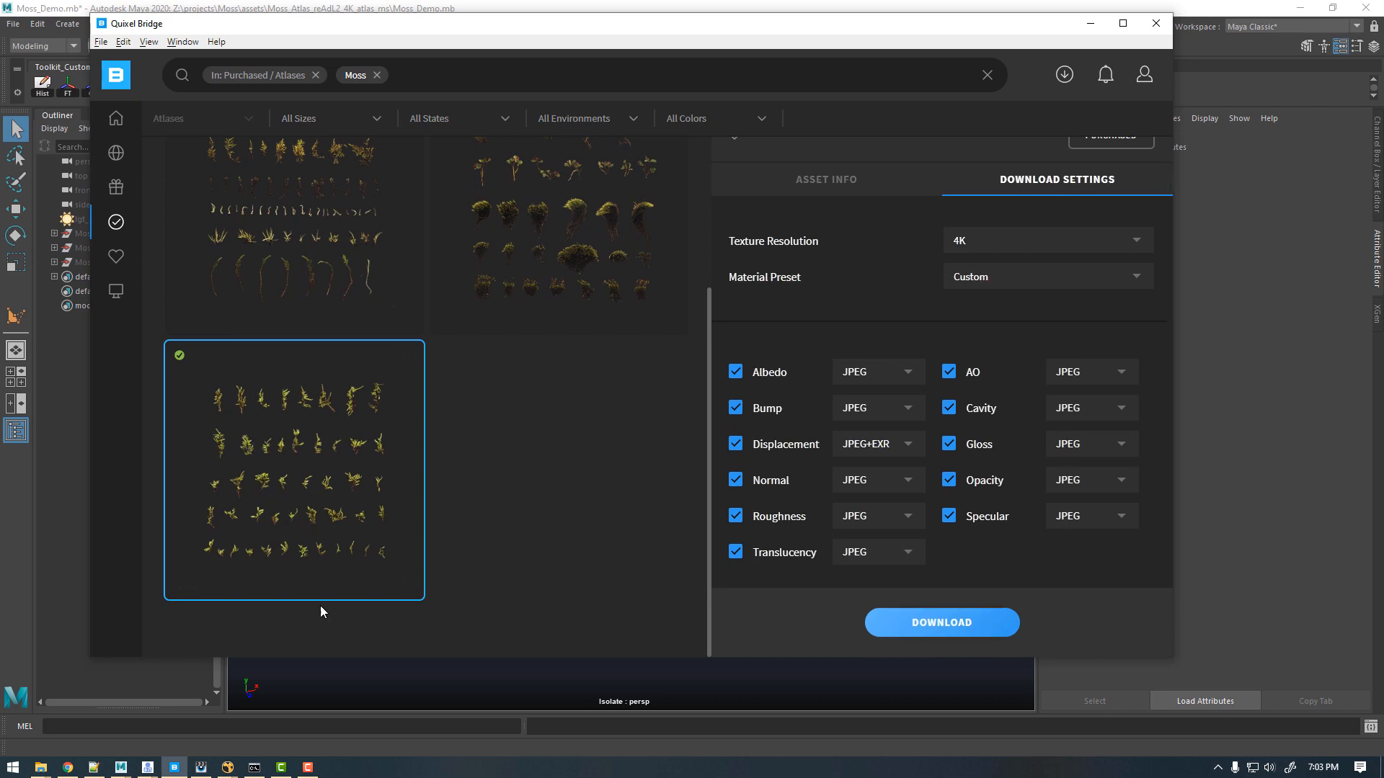
Step: Switch to the Moss_Demo scene in Maya, create a polygon plane at the origin, and set its X, Y and Z scale to 25
left_click(121, 767)
left_click(538, 716)
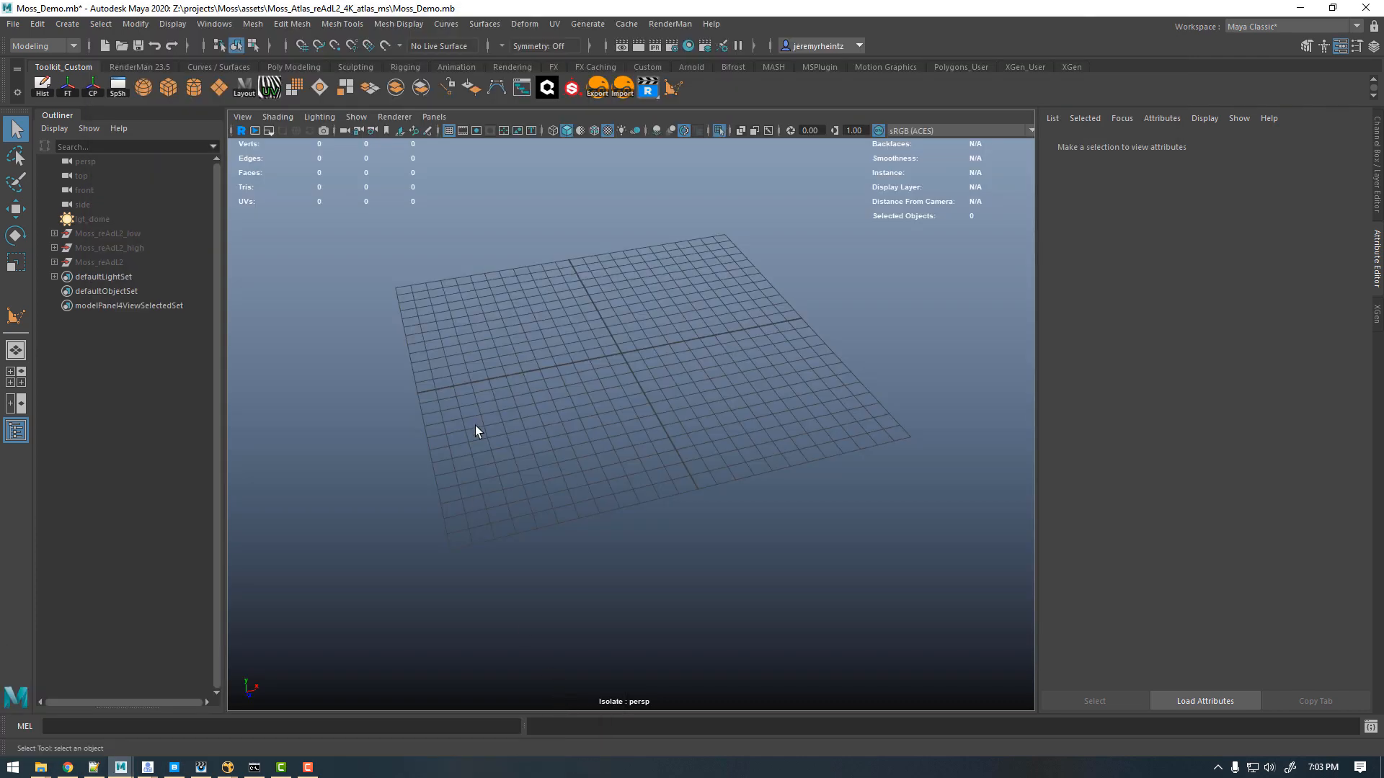
middle_click_drag(598, 263, 545, 308, "alt")
left_click_drag(630, 340, 586, 342, "alt")
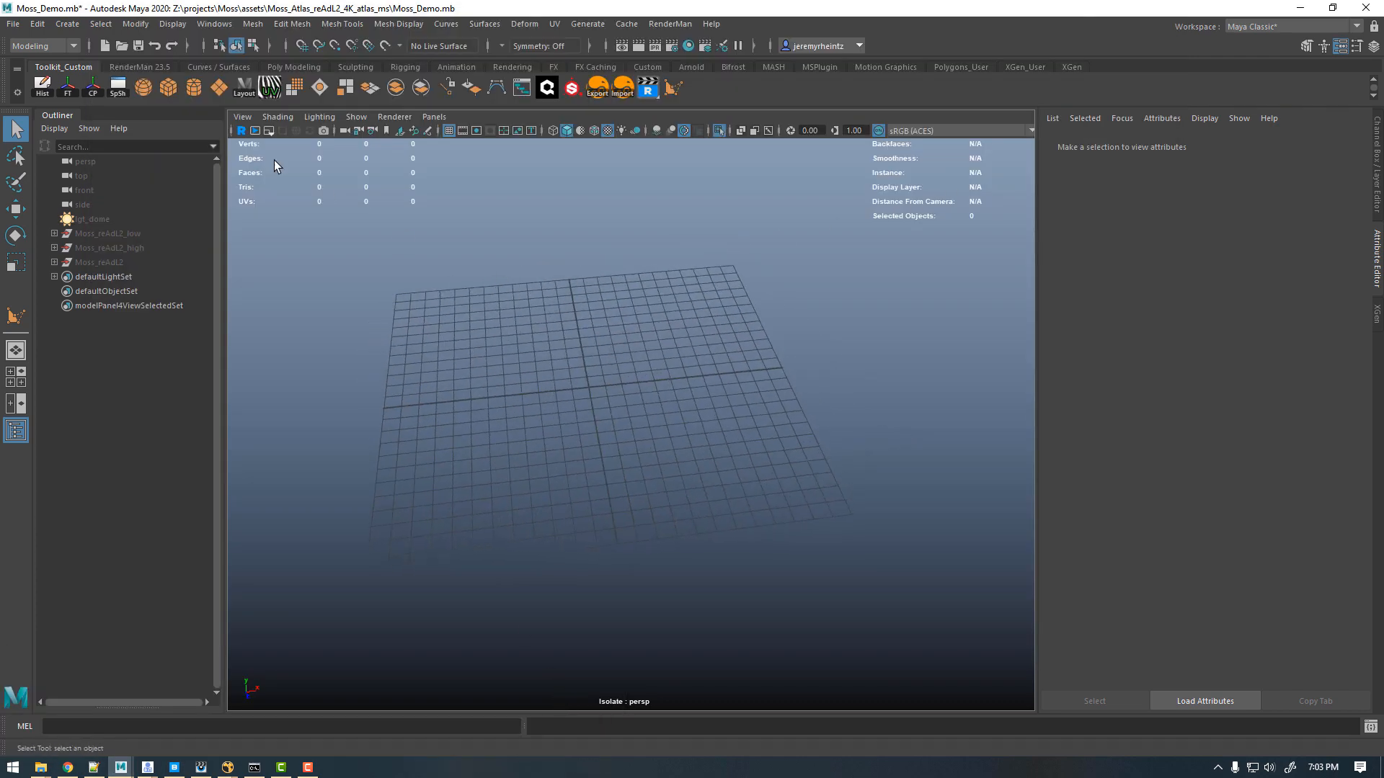
left_click(220, 89)
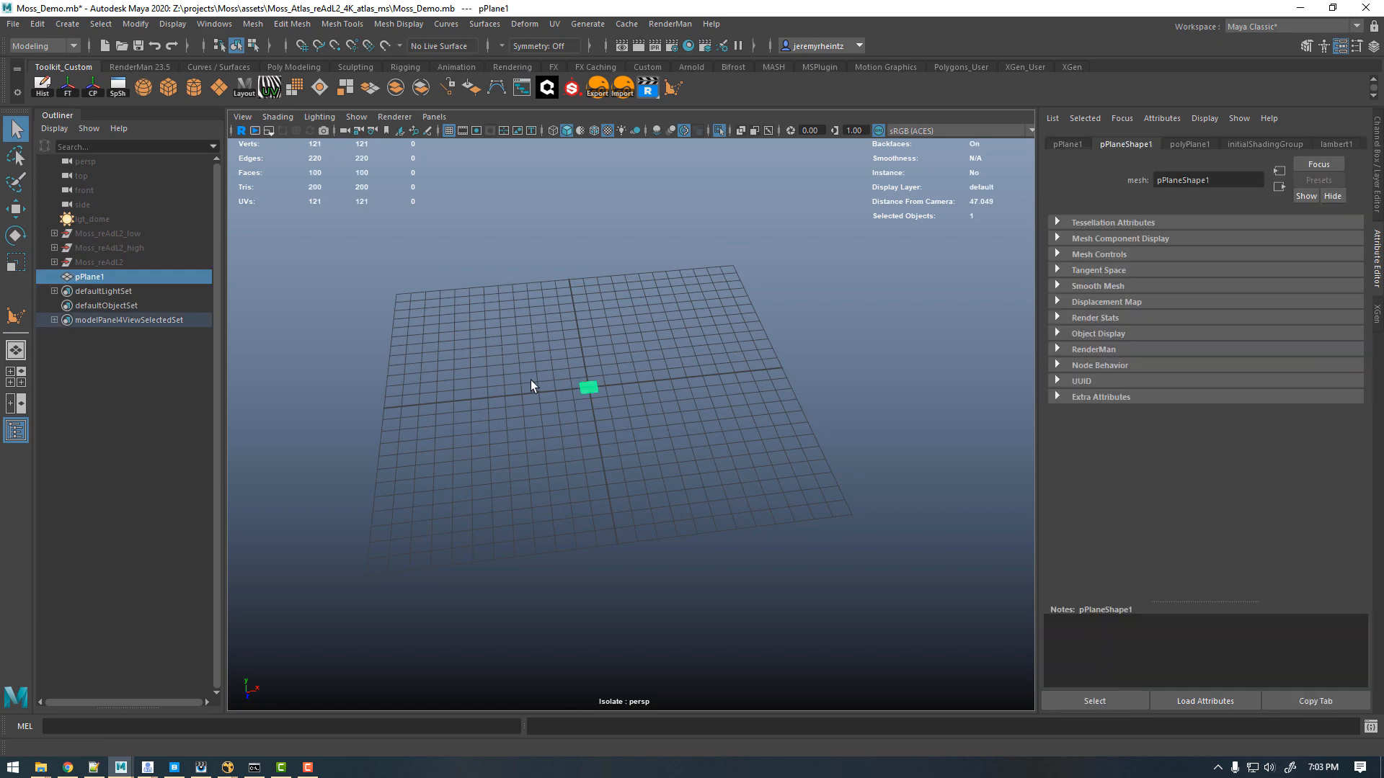
key("r")
left_click_drag(585, 395, 942, 396)
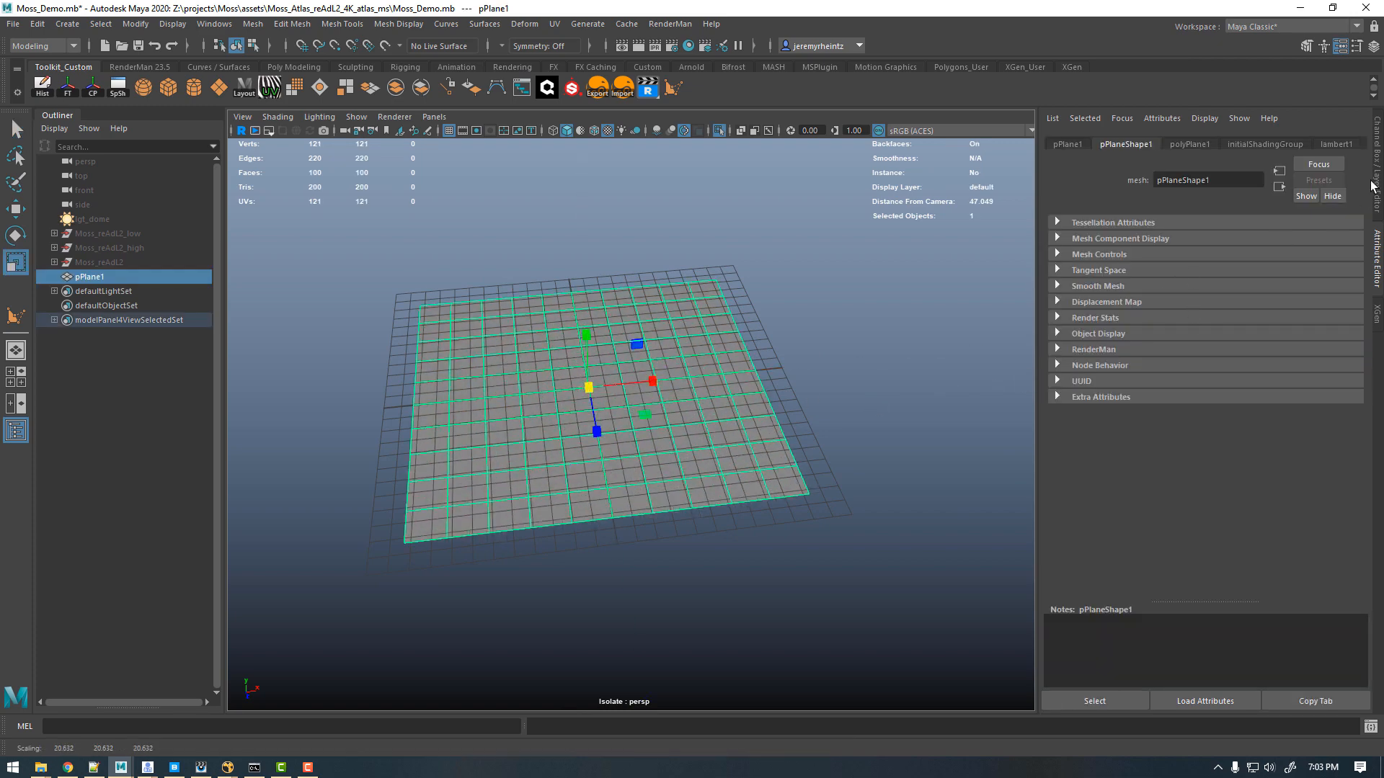
left_click(1377, 169)
left_click_drag(1329, 227, 1333, 250)
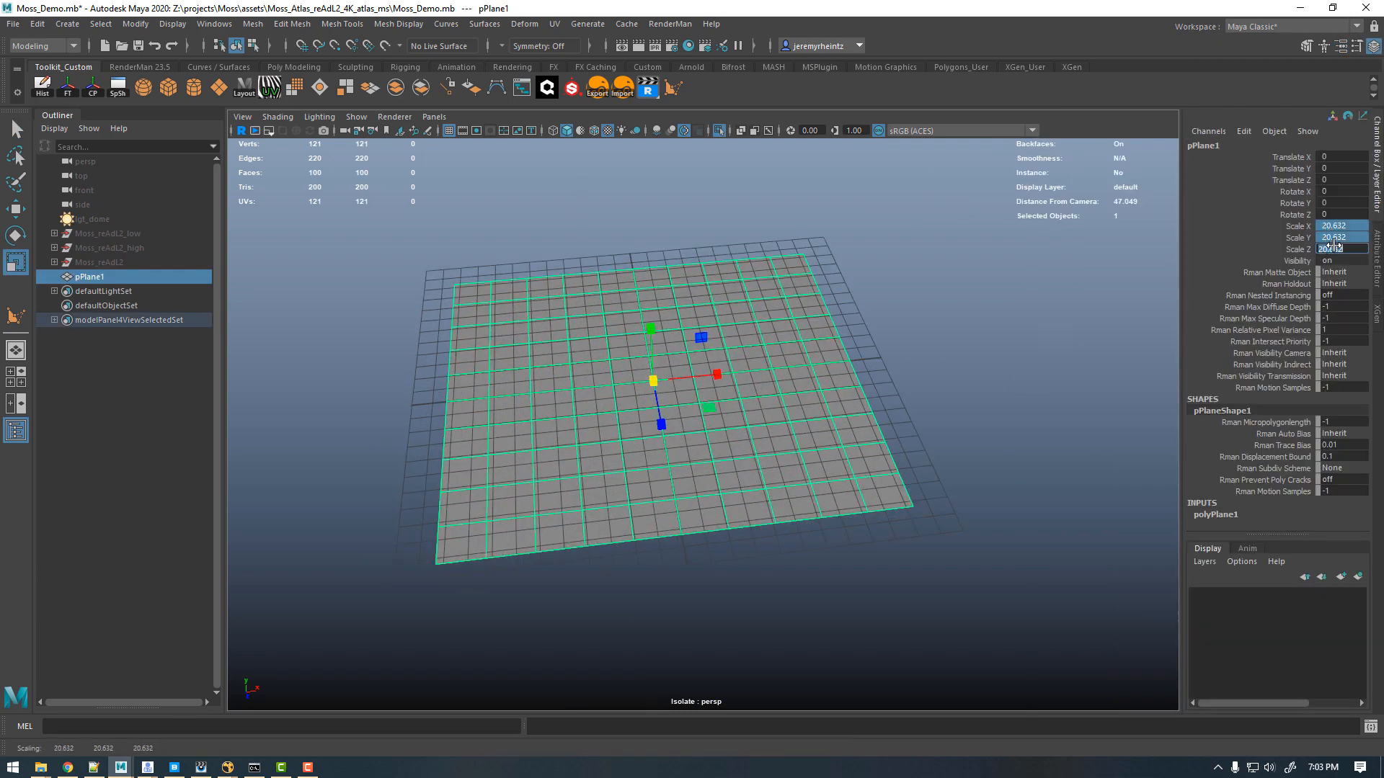
type("25")
key("Return")
Step: Stand the plane upright by setting its X rotation to 90 degrees
left_click(1335, 192)
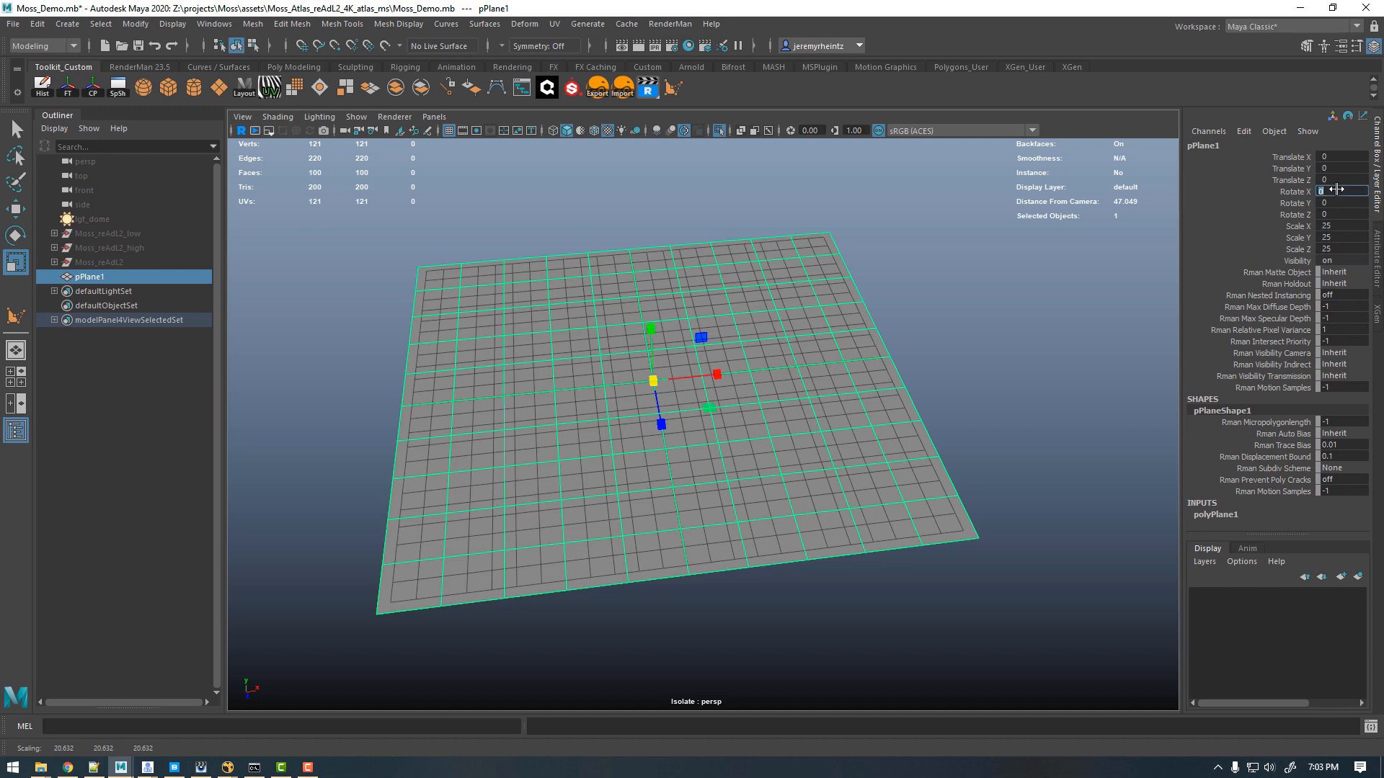
type("90")
key("Return")
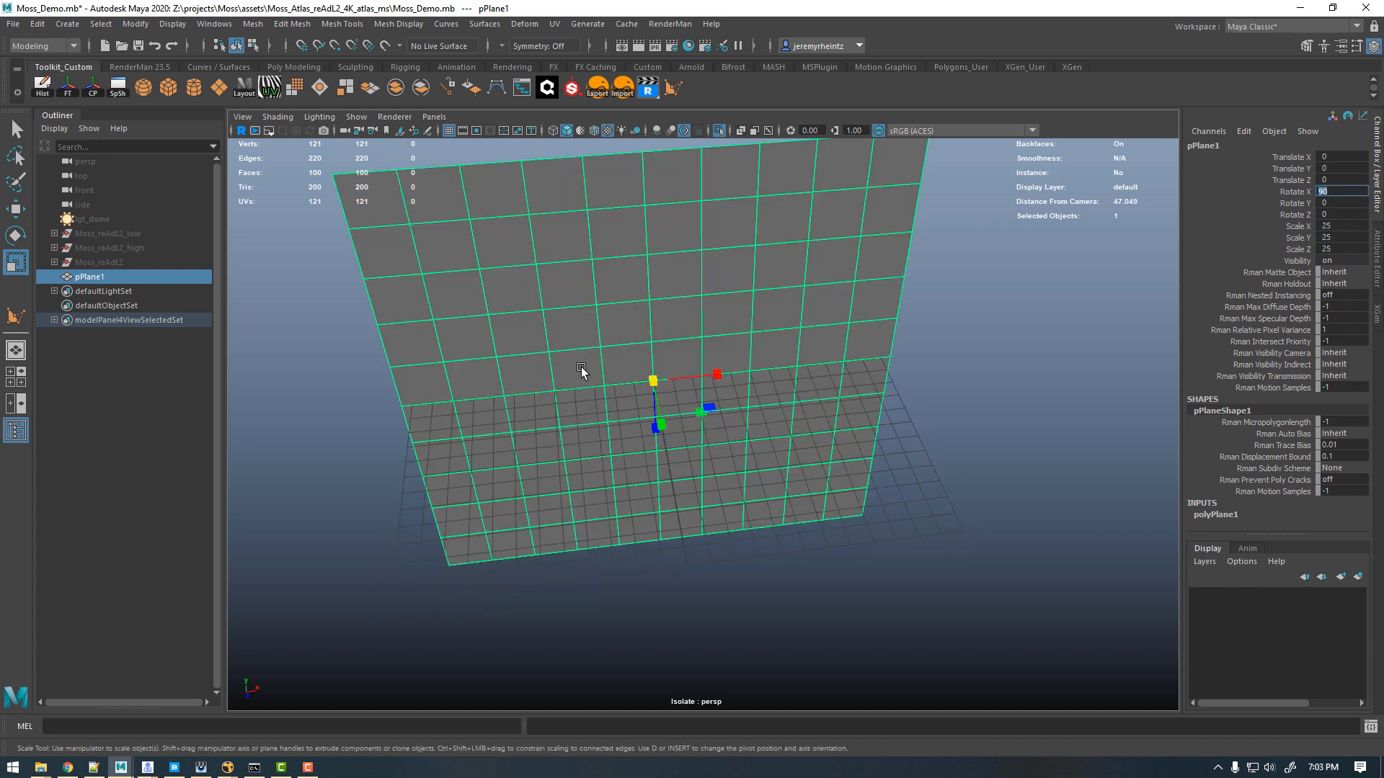
left_click_drag(581, 369, 566, 315, "alt")
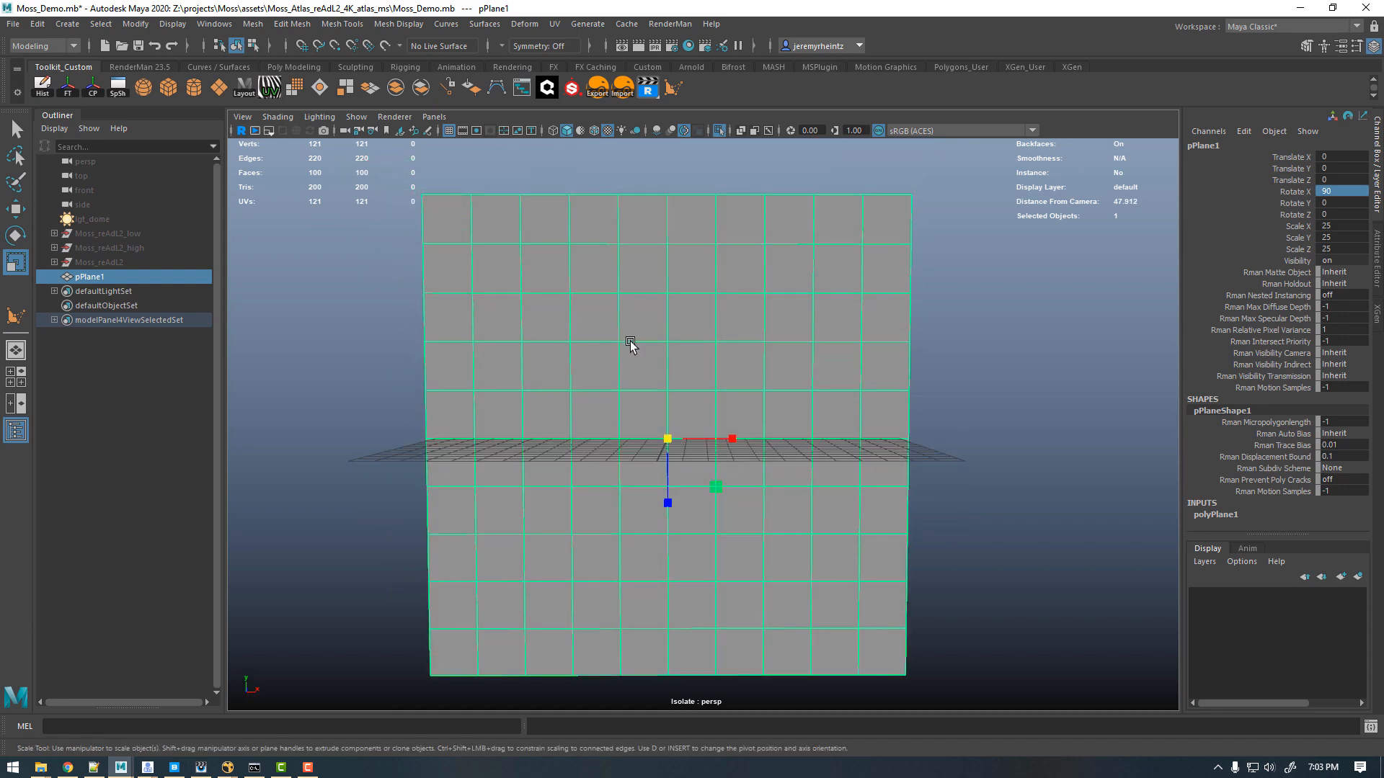
Step: Change the viewport to the front view and show the Hypershade beside it
key("space")
left_click_drag(632, 344, 622, 378)
scroll(577, 349, "down", 5)
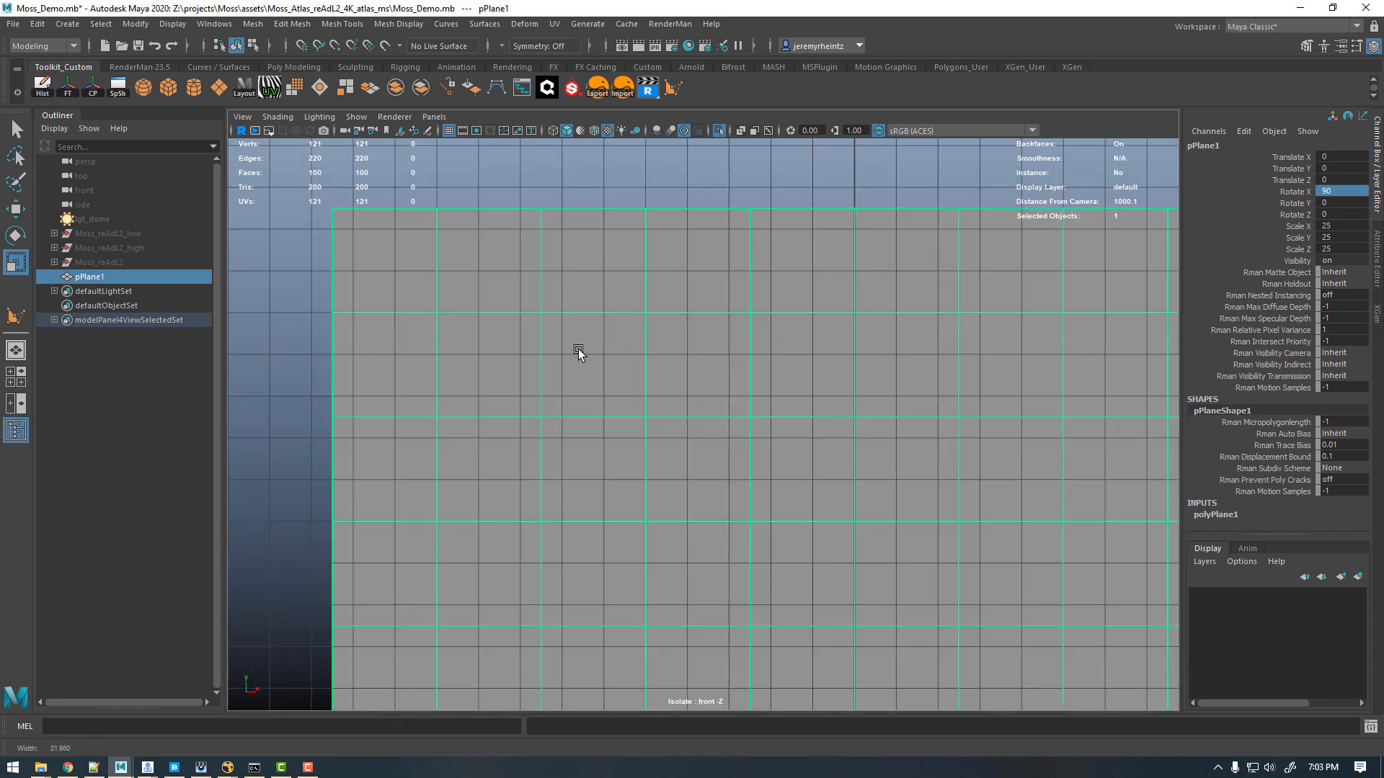
scroll(806, 383, "down", 4)
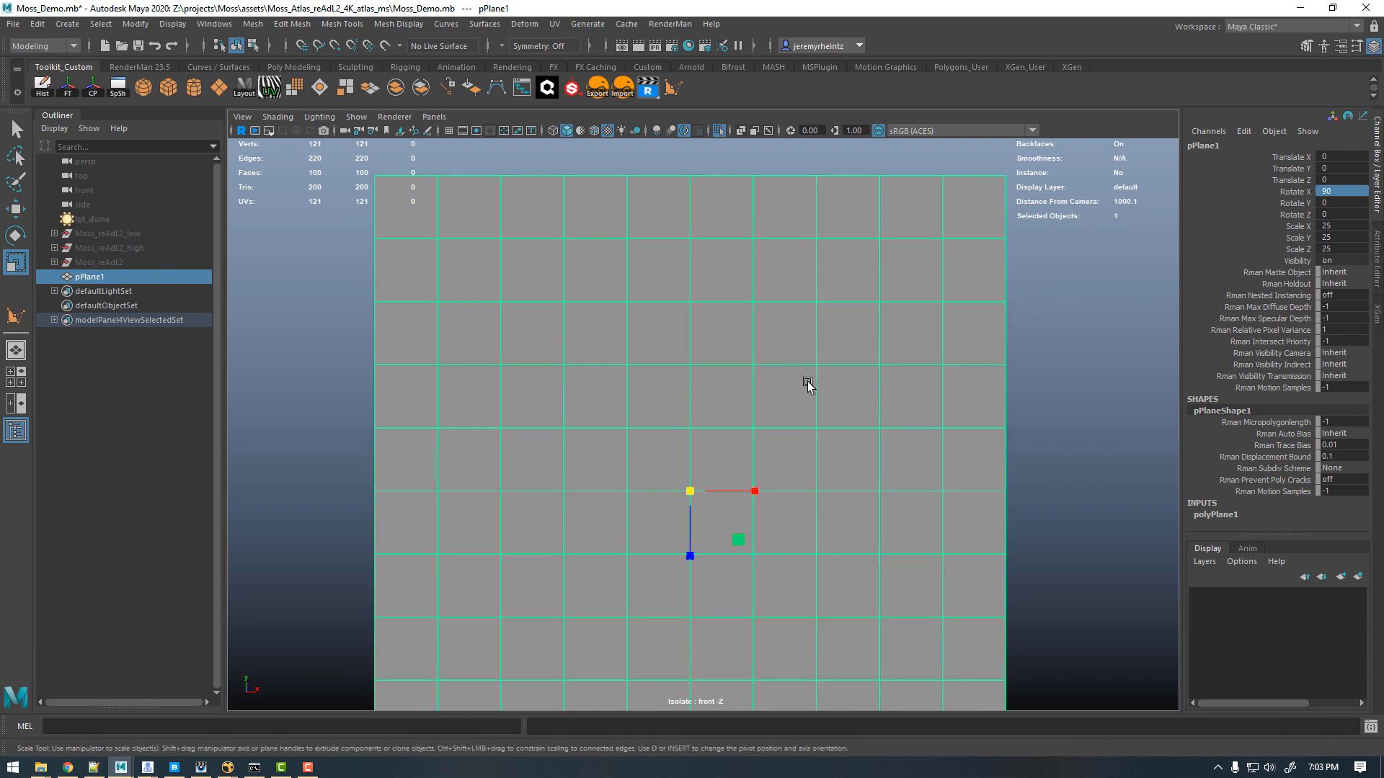
key("space")
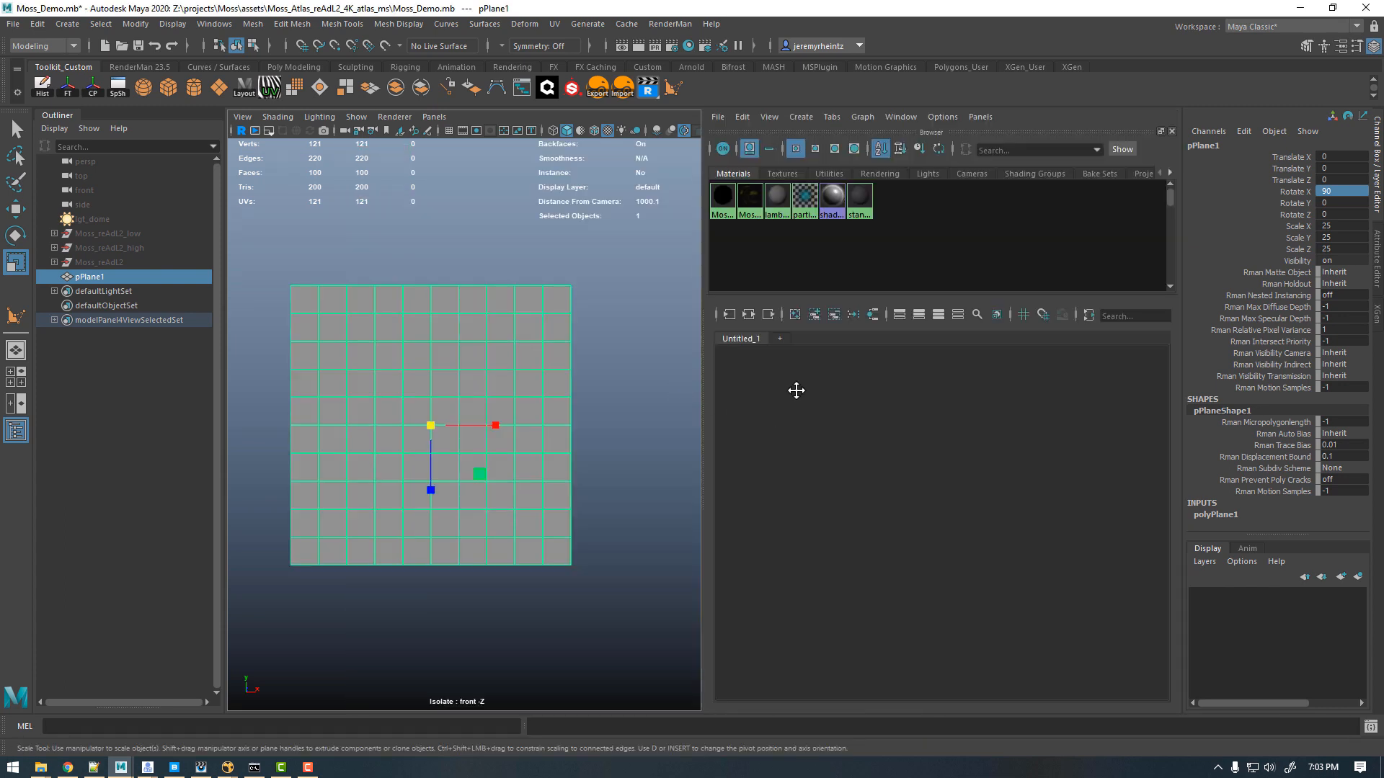
Step: Create a PxrTexture node in the Hypershade work area
key("Tab")
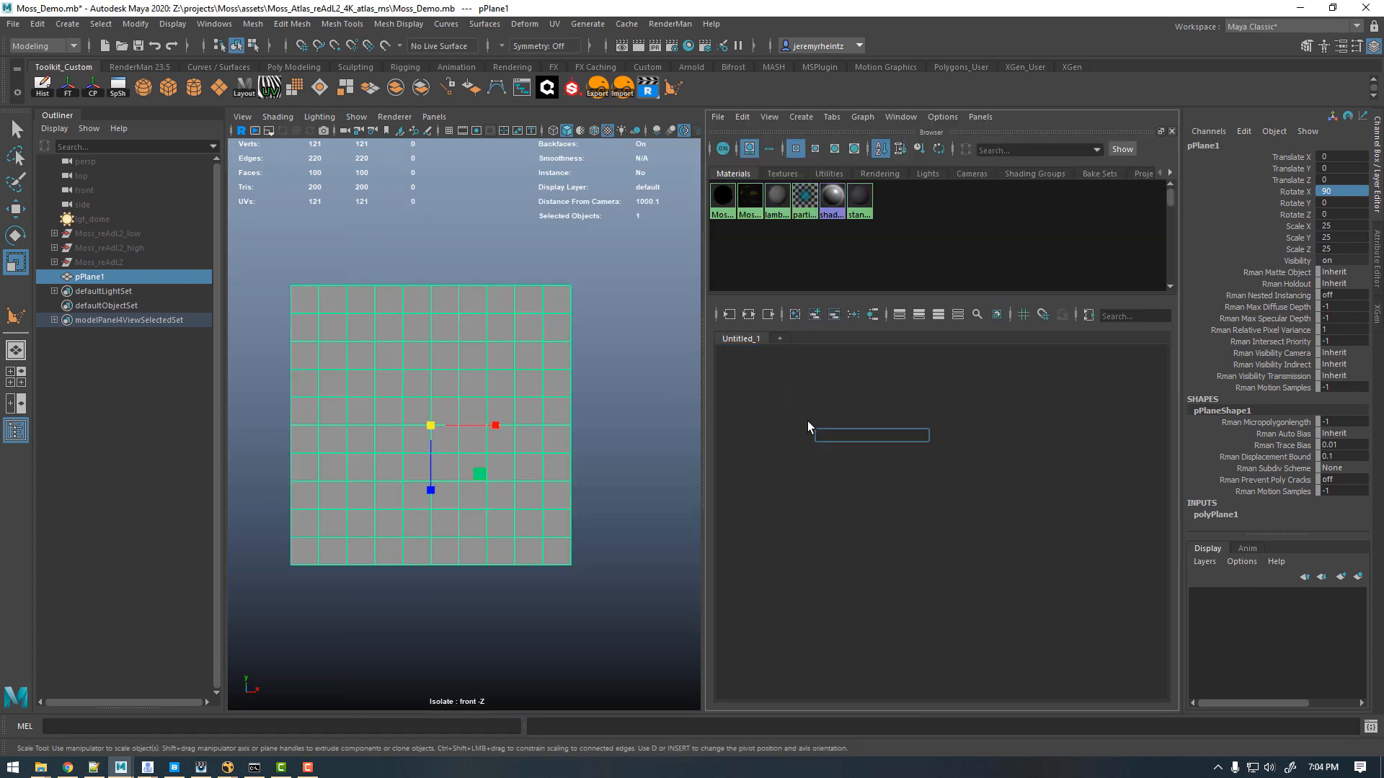
type("pxrtexture")
key("Return")
left_click_drag(852, 456, 851, 436)
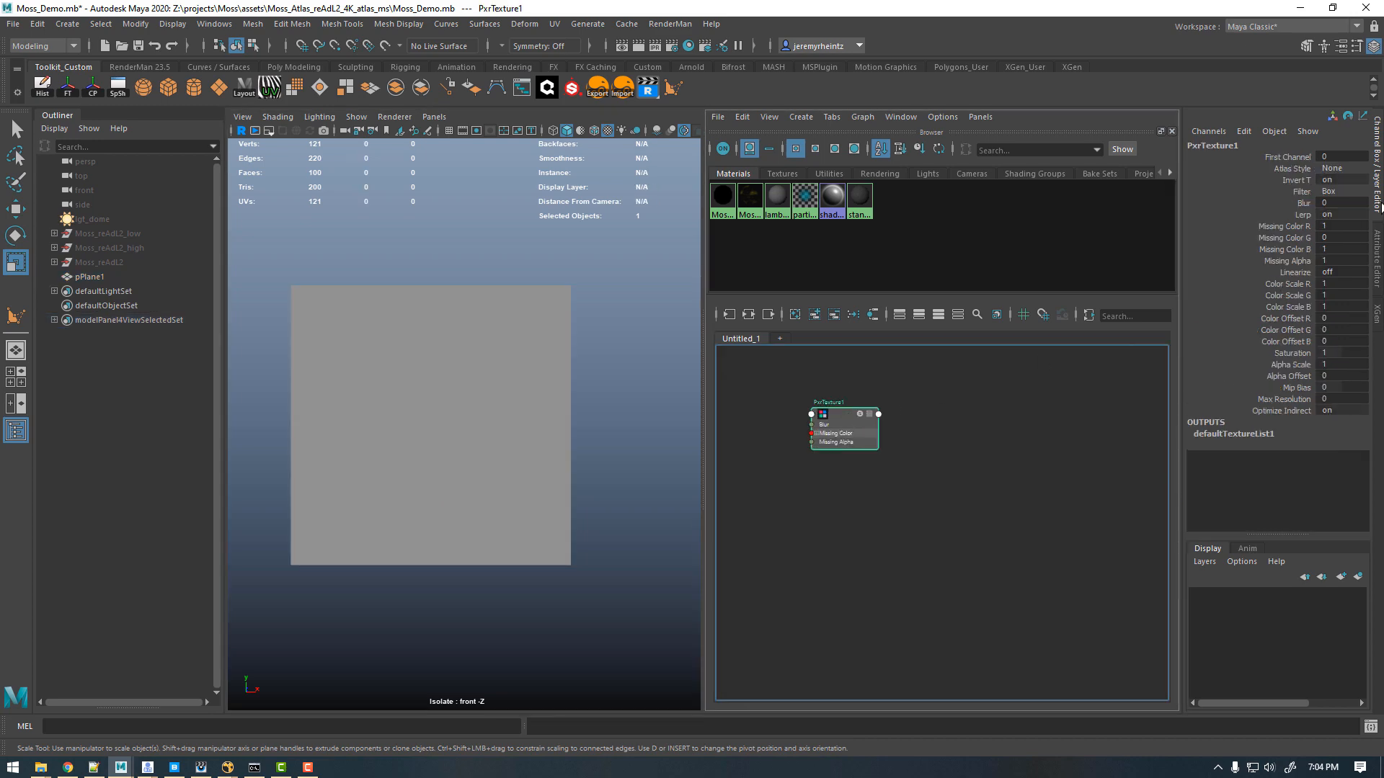
Step: Load reAdL_4K_Albedo.jpg from the moss atlas folder as the PxrTexture node's image file
left_click(1379, 247)
left_click(1343, 295)
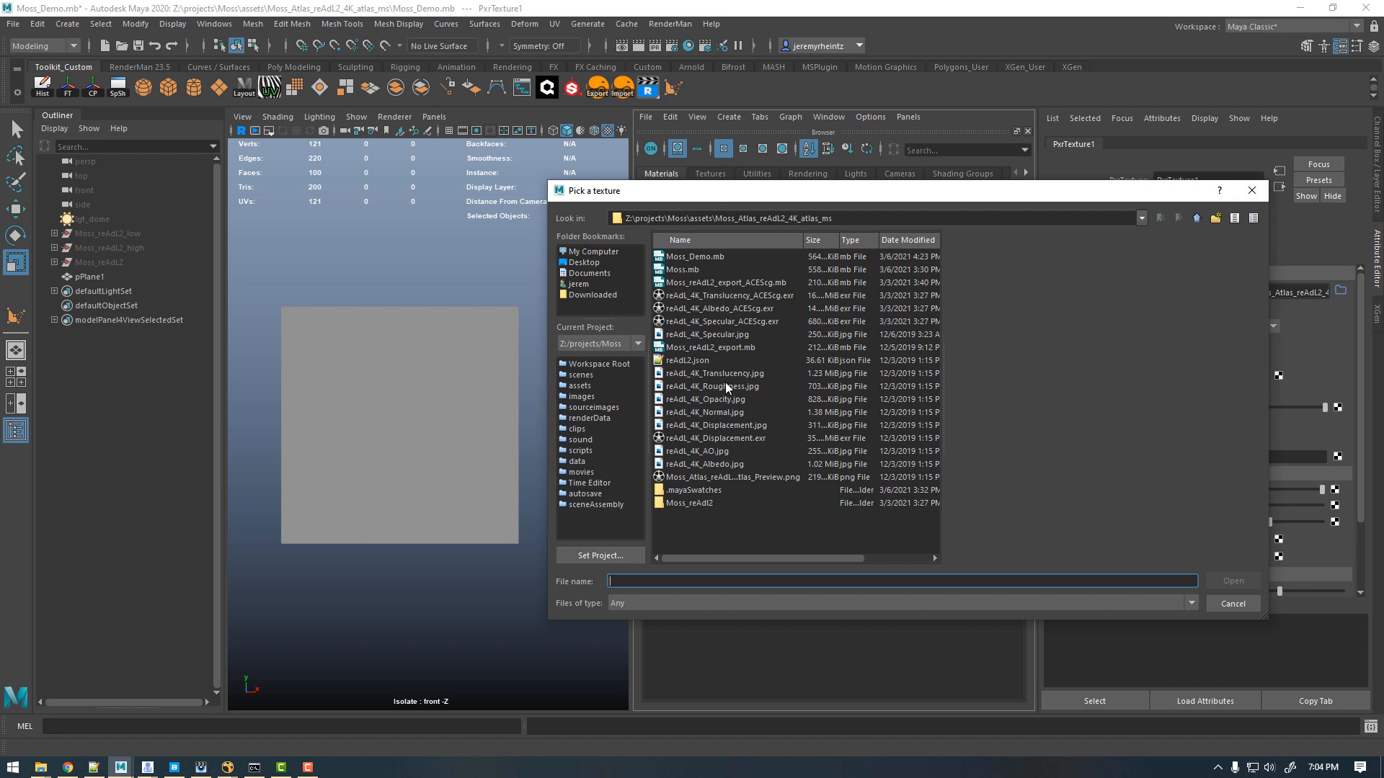
left_click(690, 442)
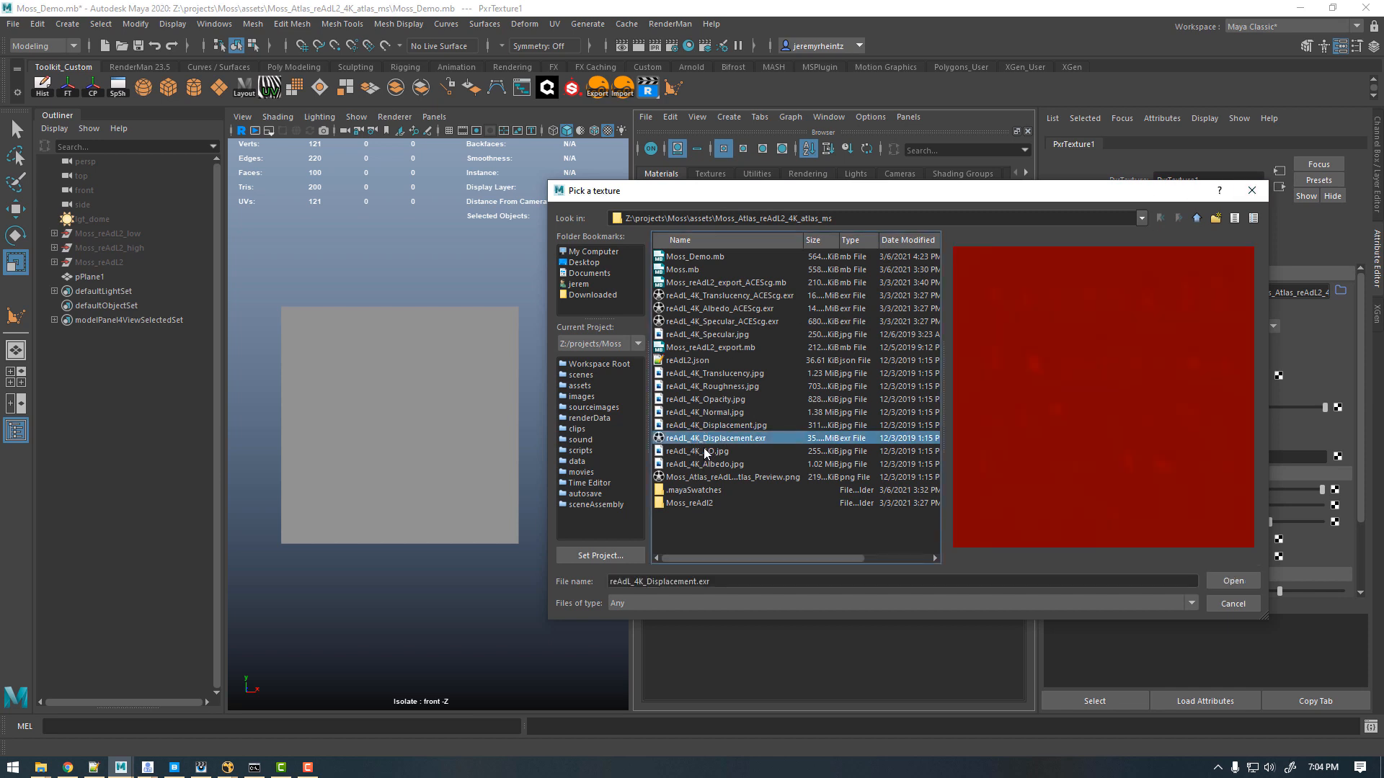
left_click(707, 463)
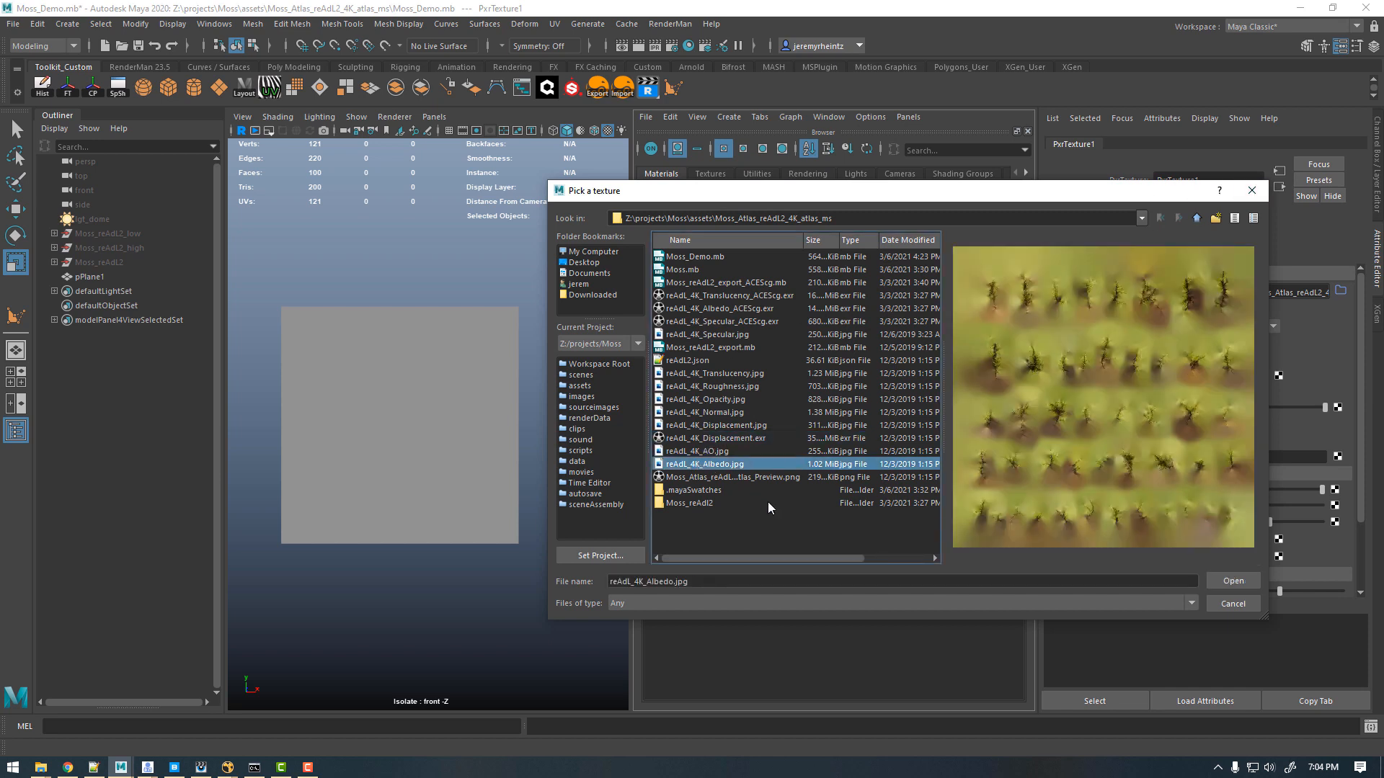
left_click(1217, 582)
Step: Create a PxrSurface material beside the texture node and connect the PxrTexture's result RGB to its diffuse color
left_click(840, 461)
key("Tab")
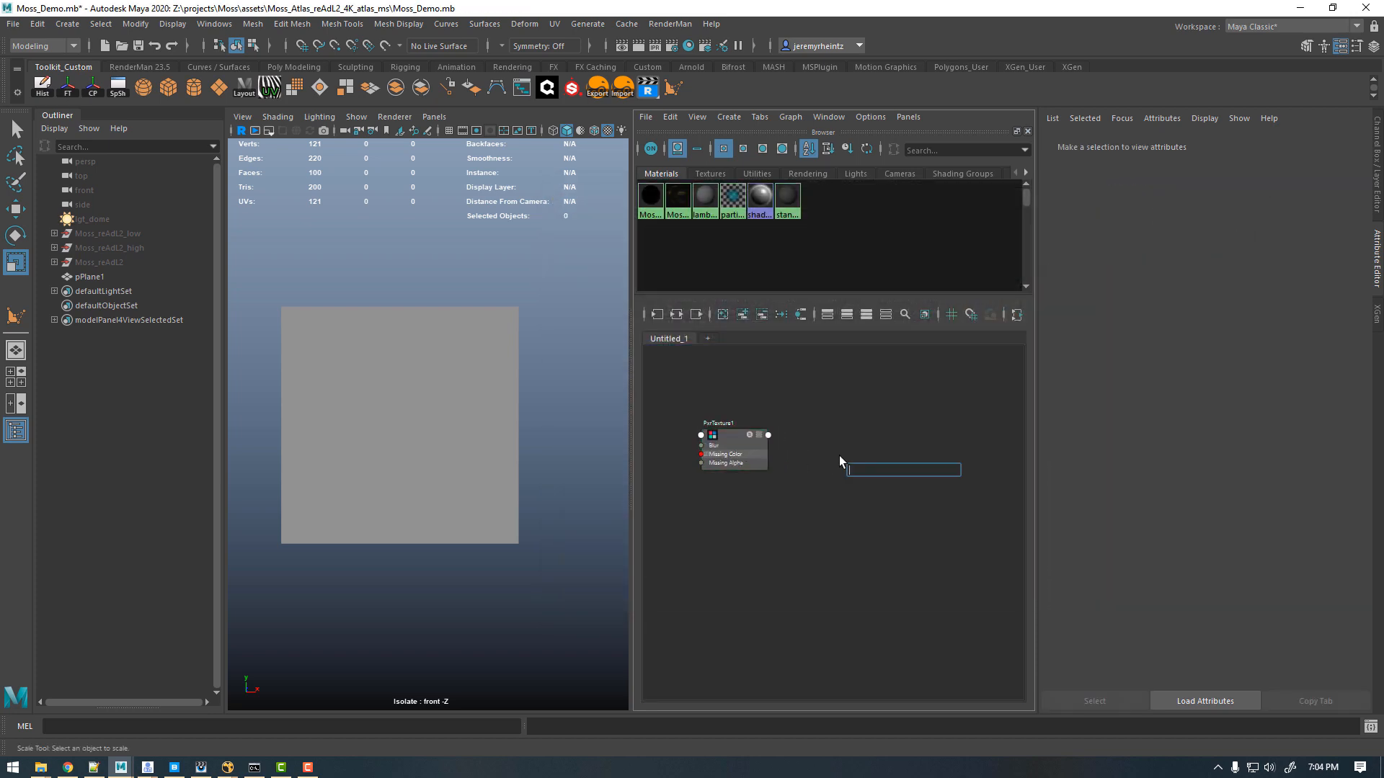
type("surface")
key("Down")
key("Down")
key("Down")
key("Down")
key("Down")
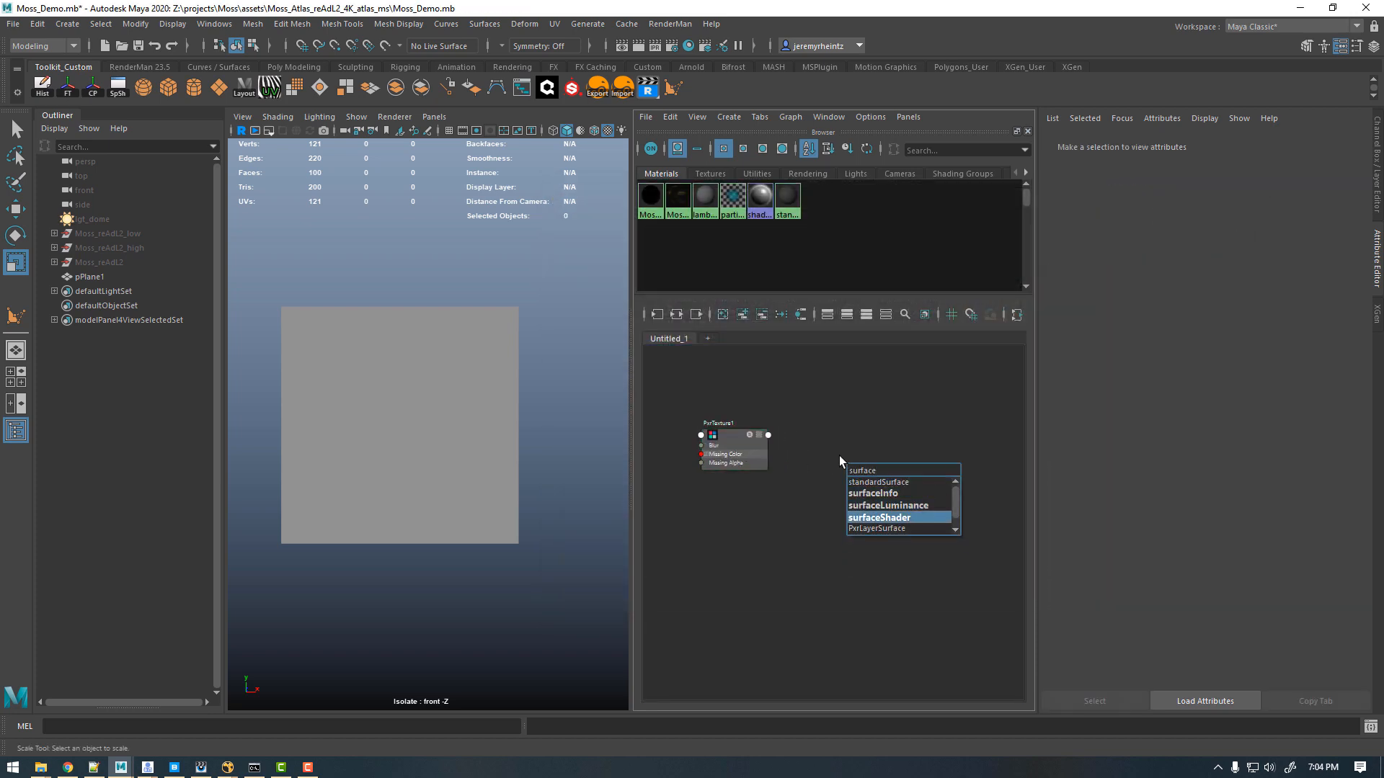
key("Return")
left_click_drag(876, 453, 837, 405)
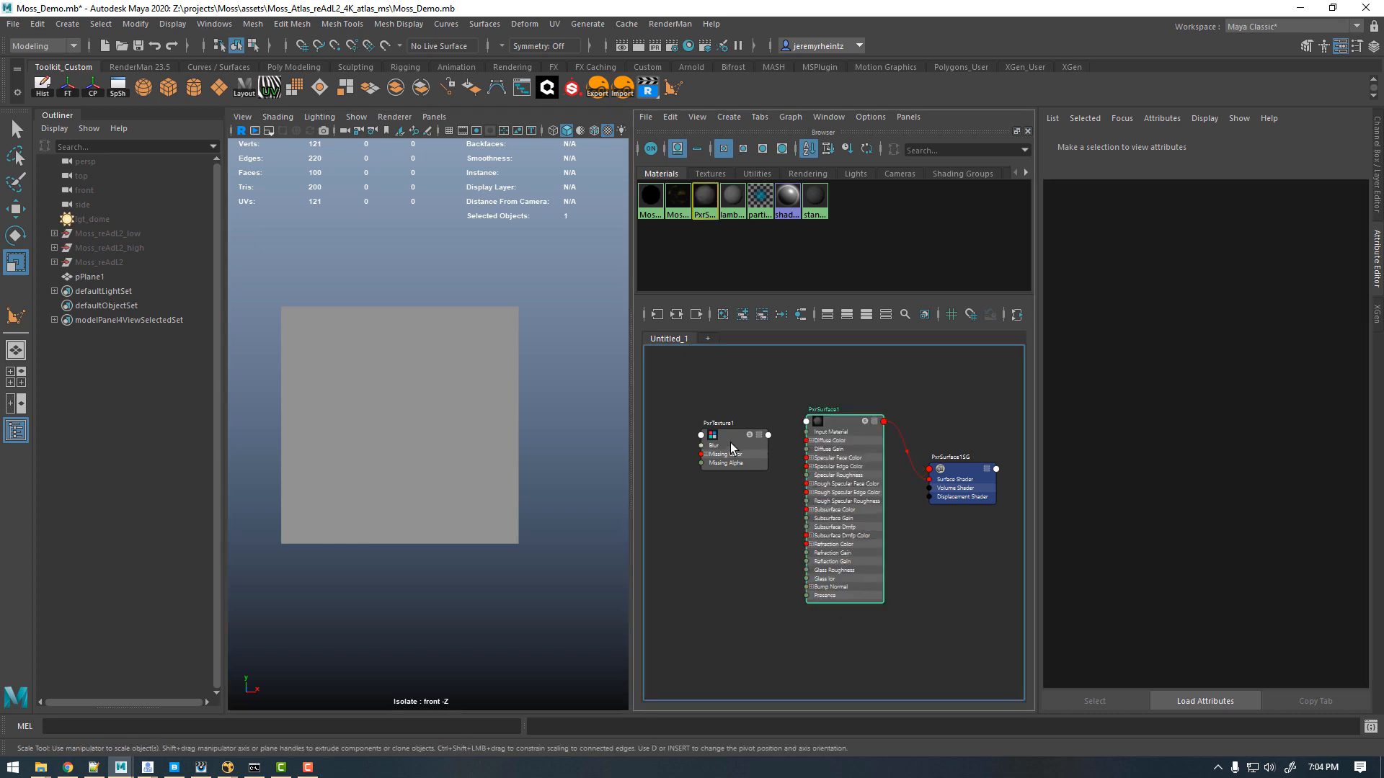
middle_click_drag(1153, 341, 1153, 341)
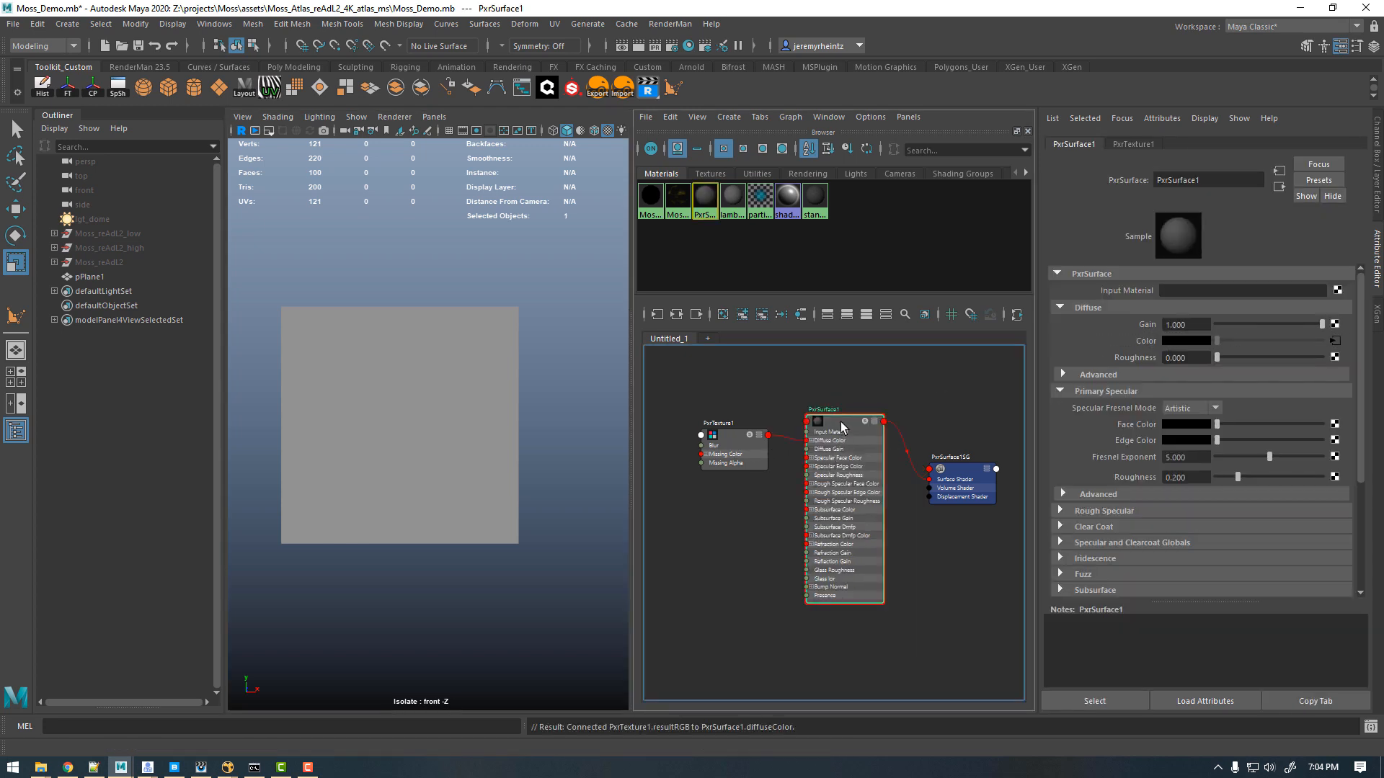
Step: Assign the PxrSurface material to the plane
middle_click_drag(705, 196, 415, 365)
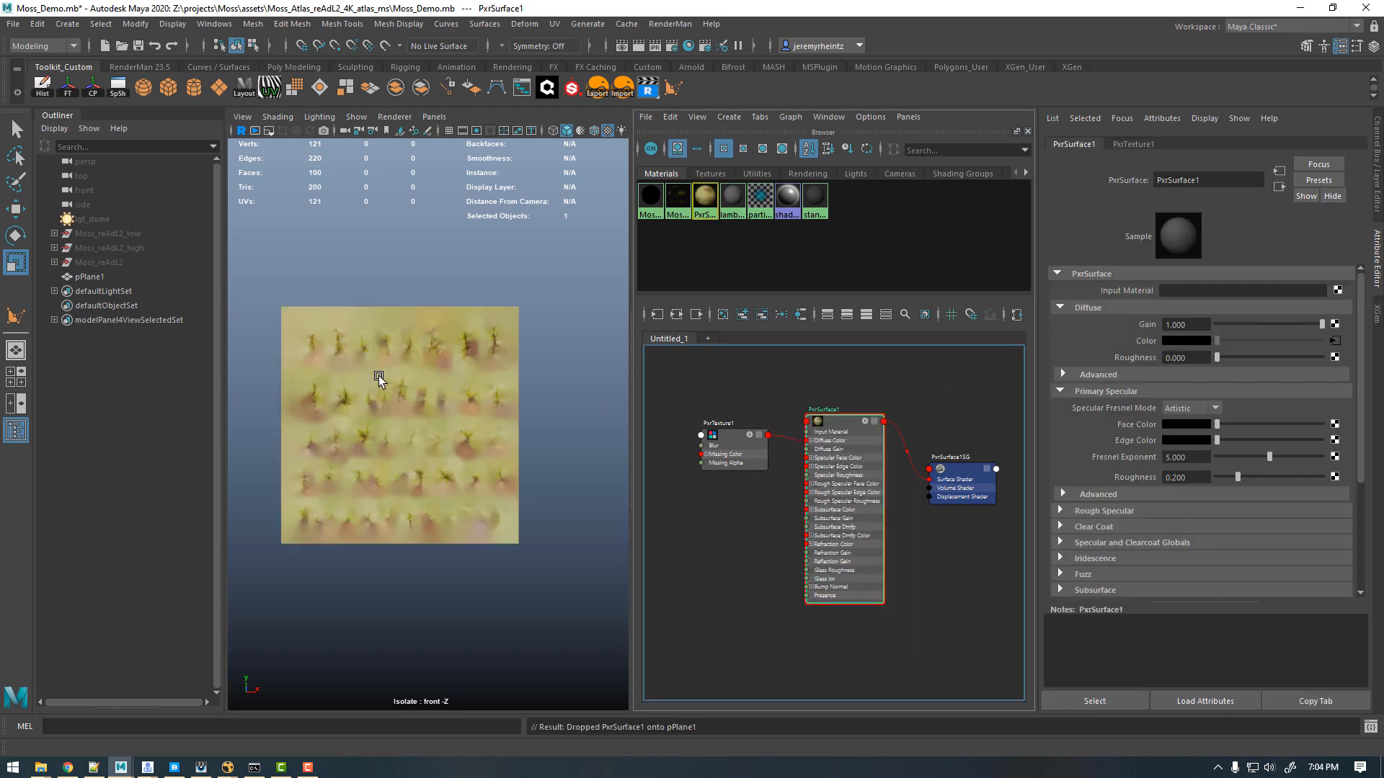
Step: Examine the moss sprigs of the albedo atlas on the plane up close, especially around their outlines
right_click_drag(378, 374, 562, 401, "alt")
middle_click_drag(401, 350, 506, 425, "alt")
right_click_drag(500, 349, 466, 336, "alt")
middle_click_drag(433, 317, 534, 349, "alt")
right_click_drag(414, 323, 591, 338, "alt")
right_click_drag(448, 305, 380, 286, "alt")
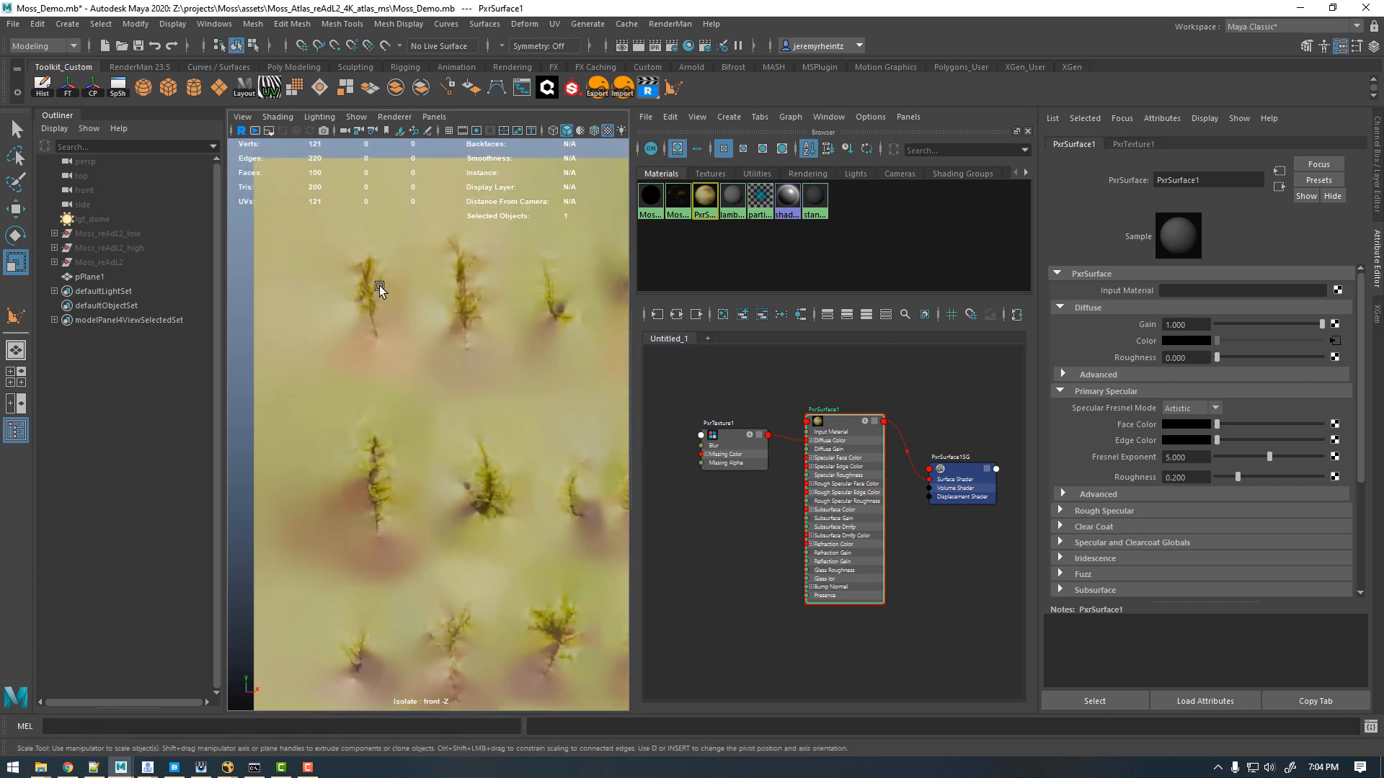
middle_click_drag(567, 329, 385, 310, "alt")
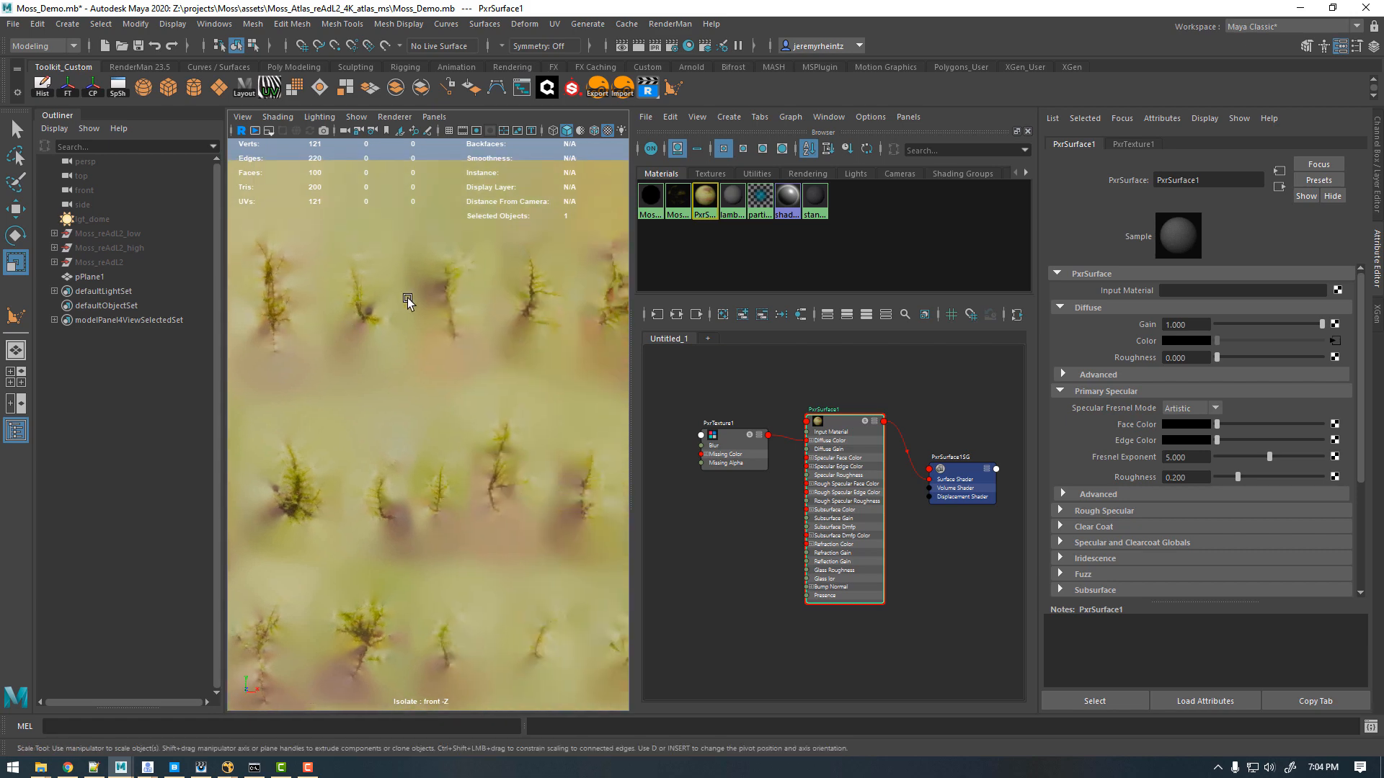
middle_click_drag(540, 343, 627, 342, "alt")
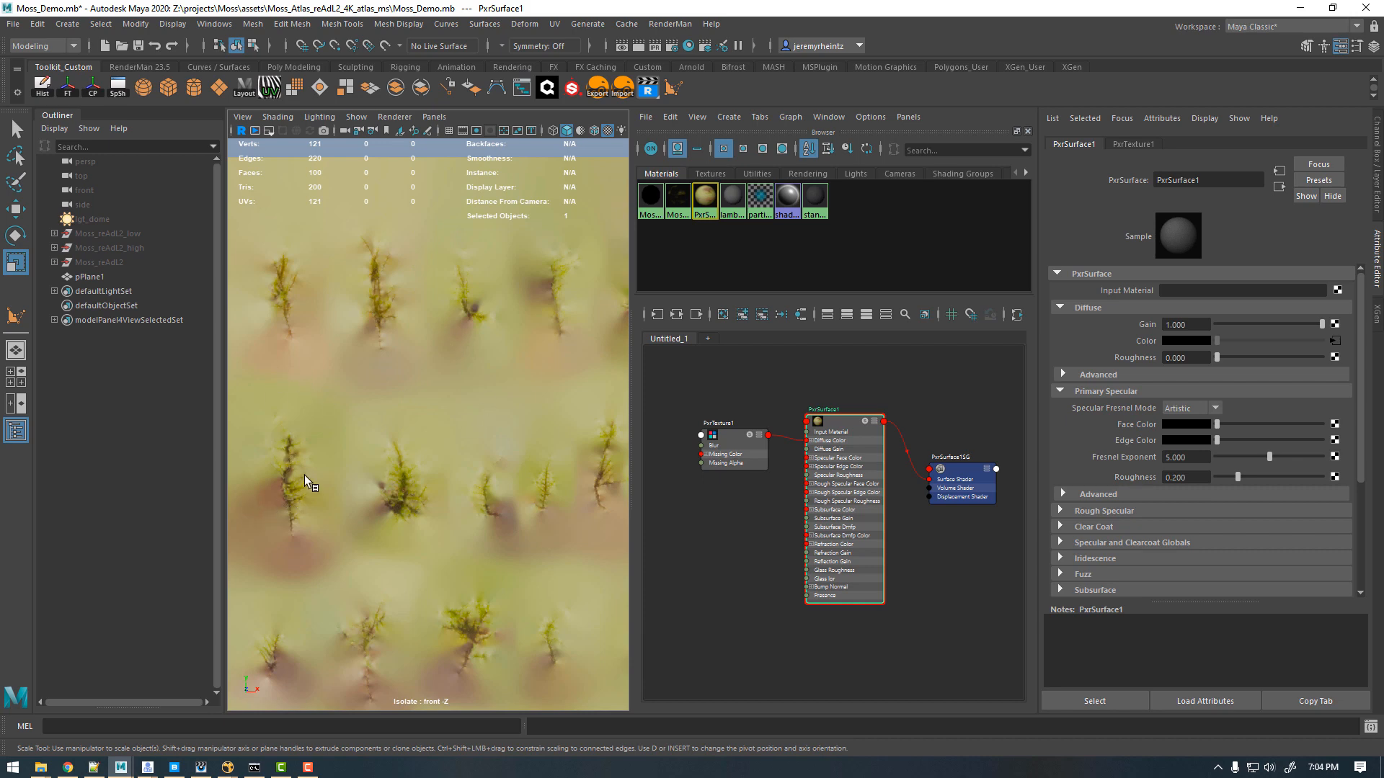
middle_click_drag(305, 475, 404, 424, "alt")
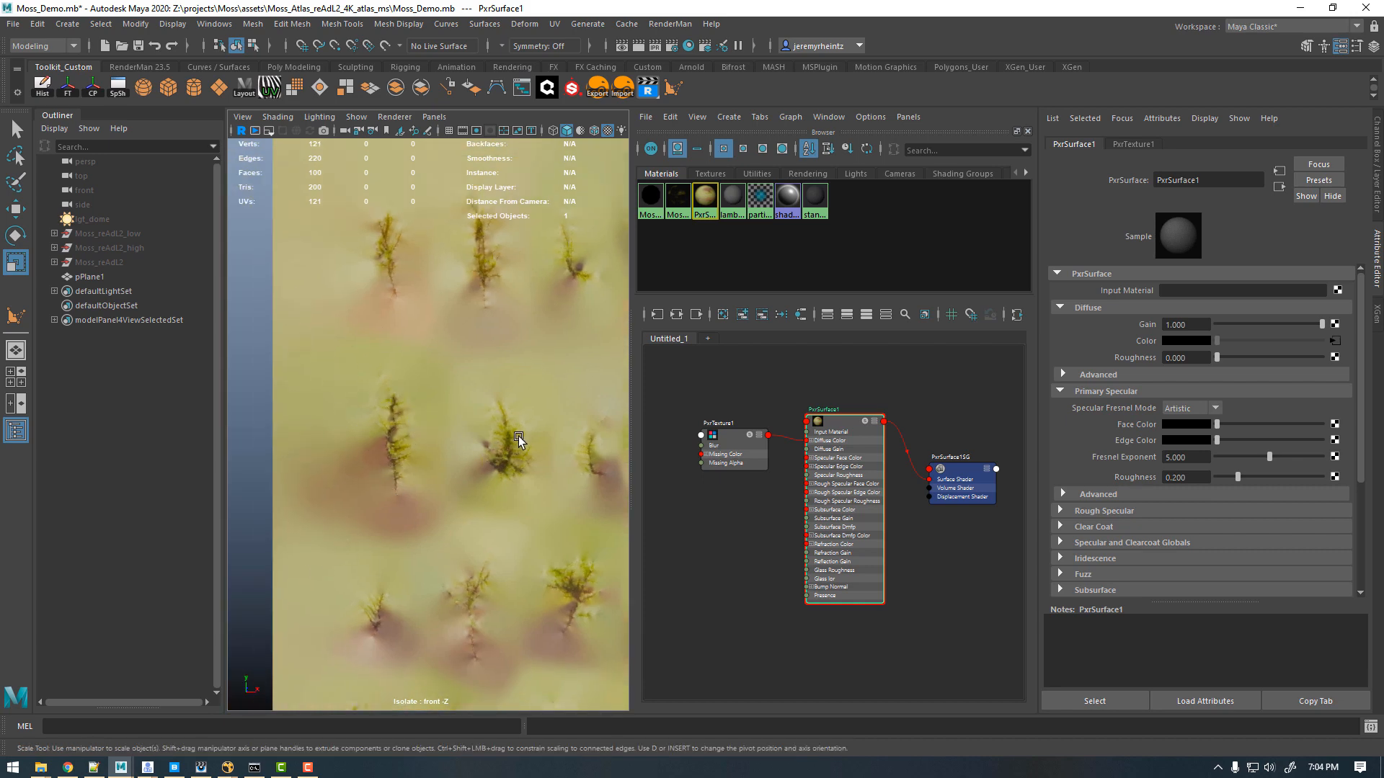
middle_click_drag(518, 436, 464, 435, "alt")
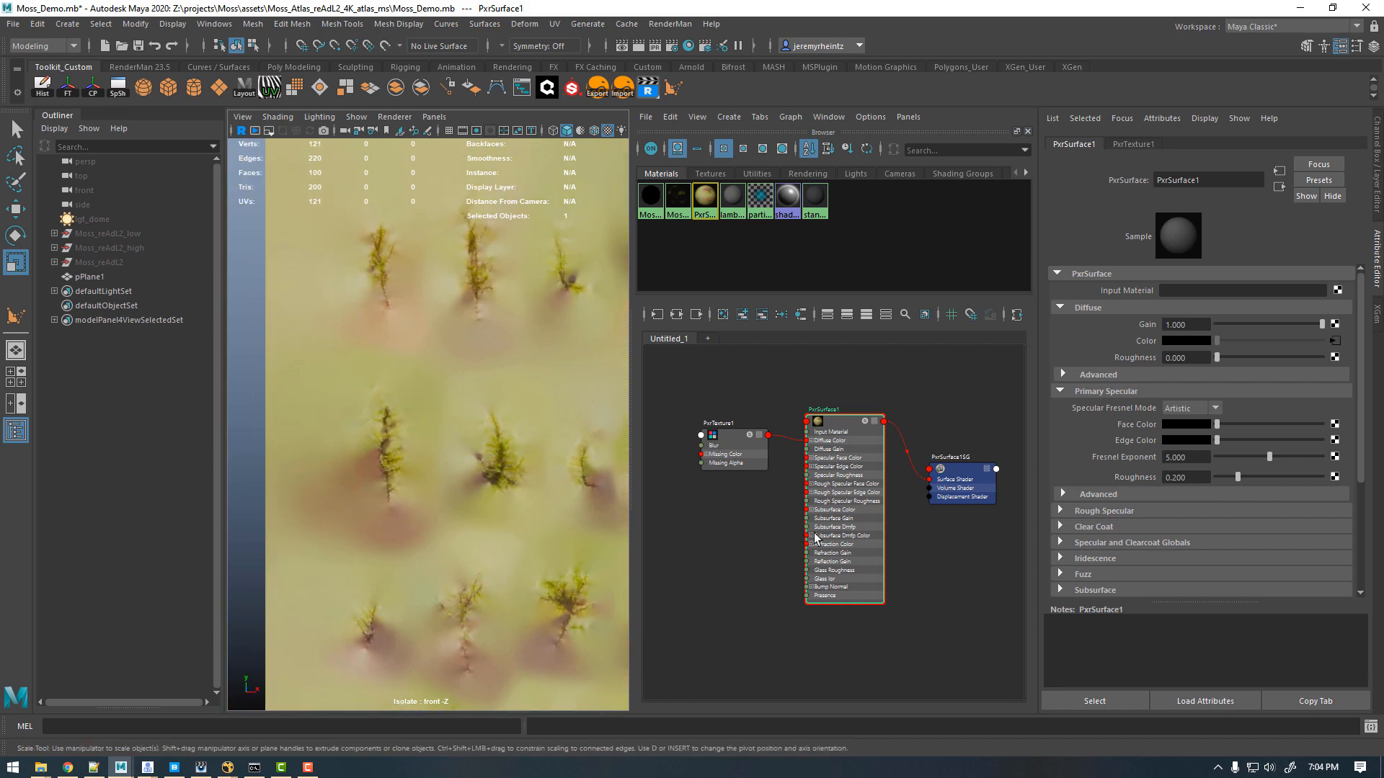
Step: Replace the PxrTexture node's image file with reAdL_4K_Opacity.jpg so the plane displays the sprig silhouettes
left_click(715, 454)
left_click(1342, 291)
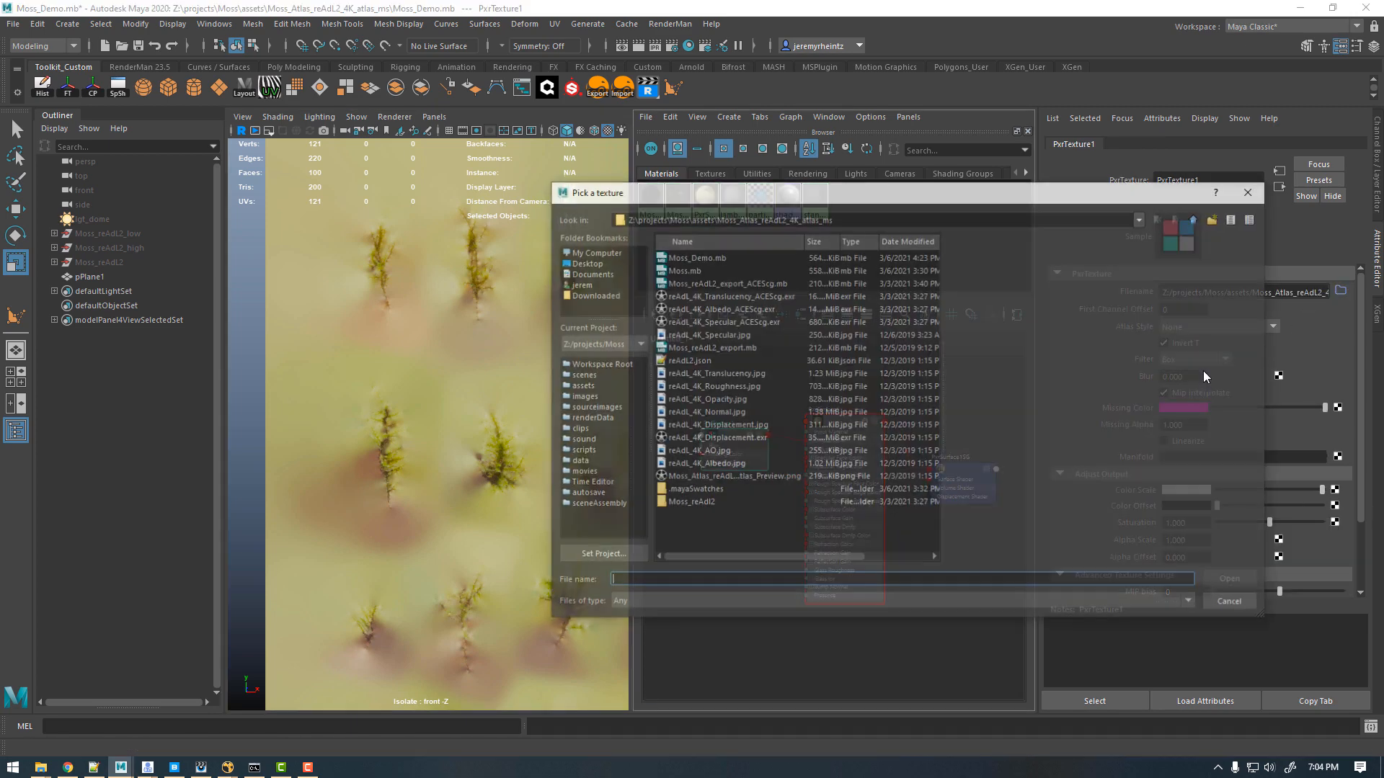
left_click(715, 398)
left_click(1214, 580)
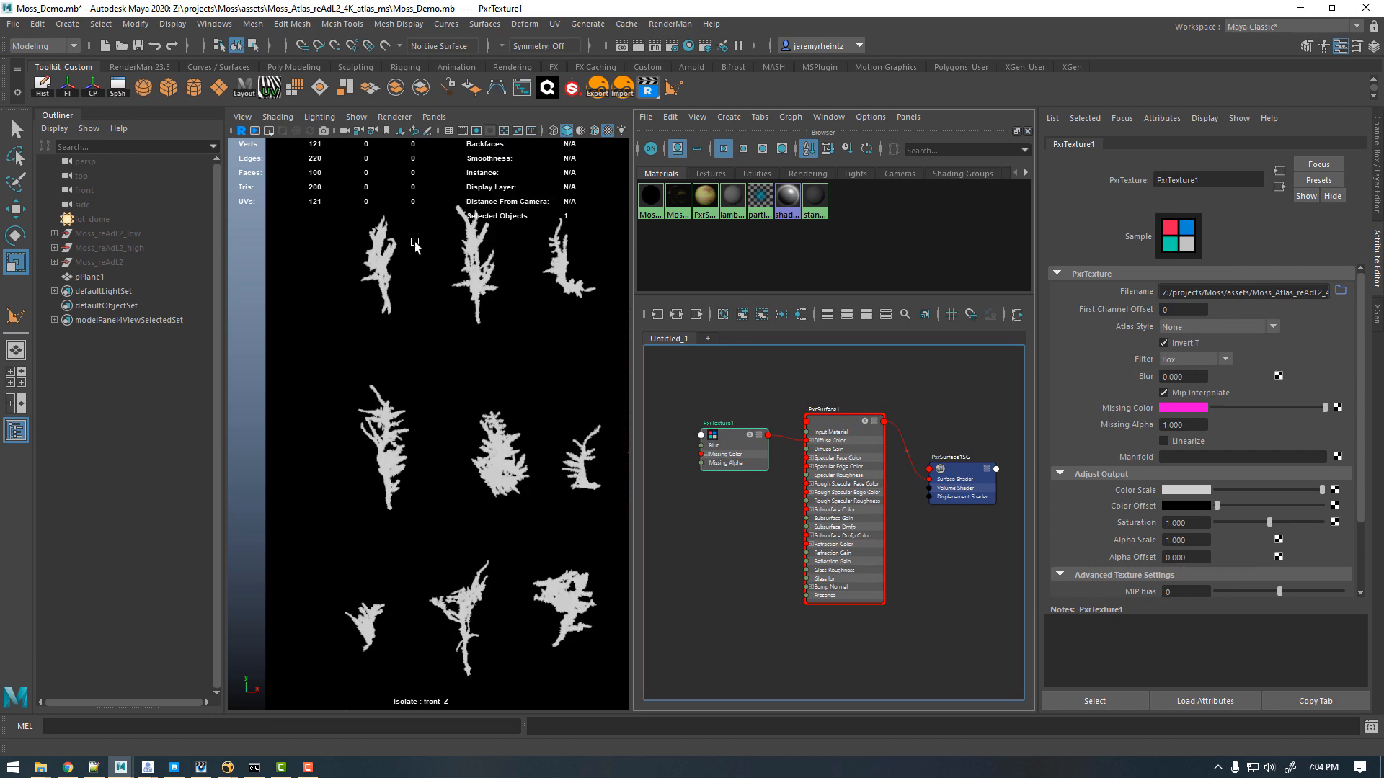
scroll(457, 371, "down", 5)
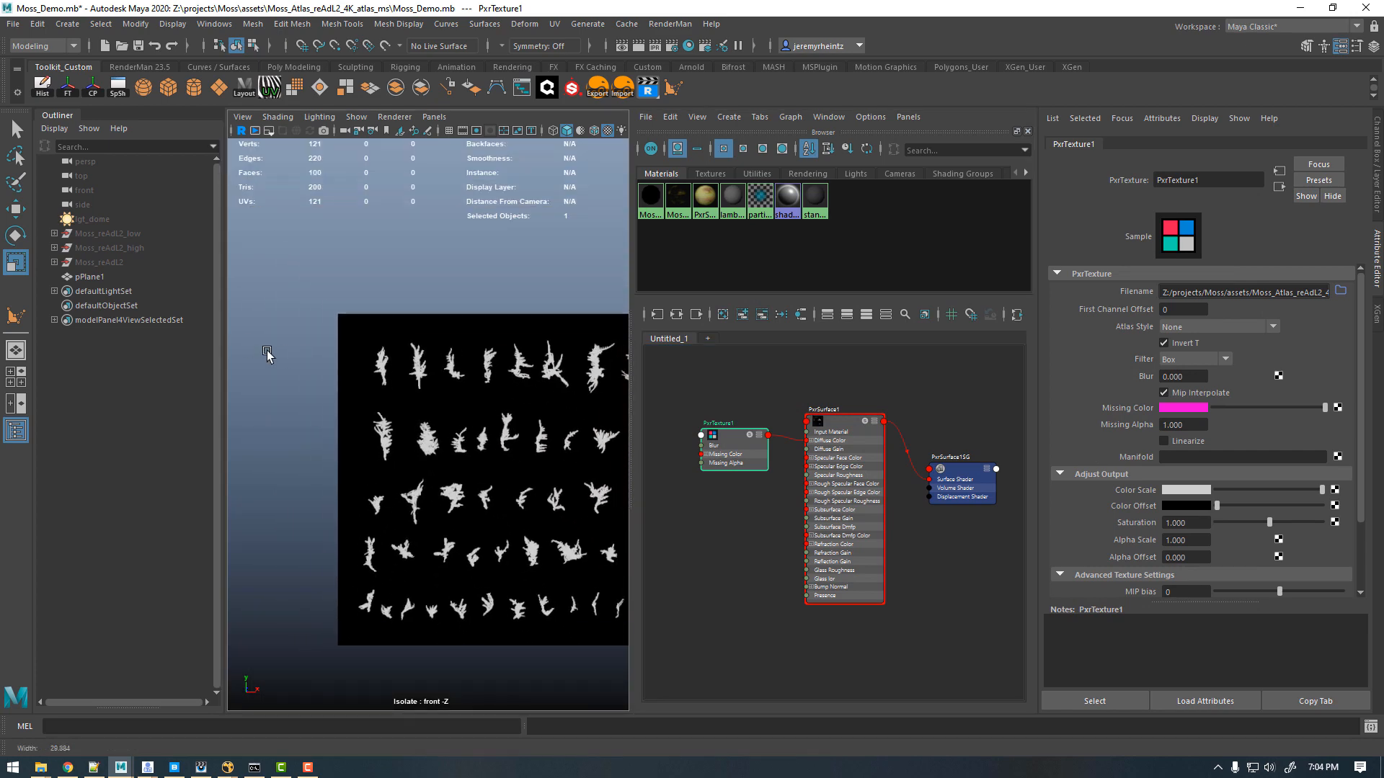
scroll(540, 411, "up", 6)
middle_click_drag(344, 323, 448, 389, "alt")
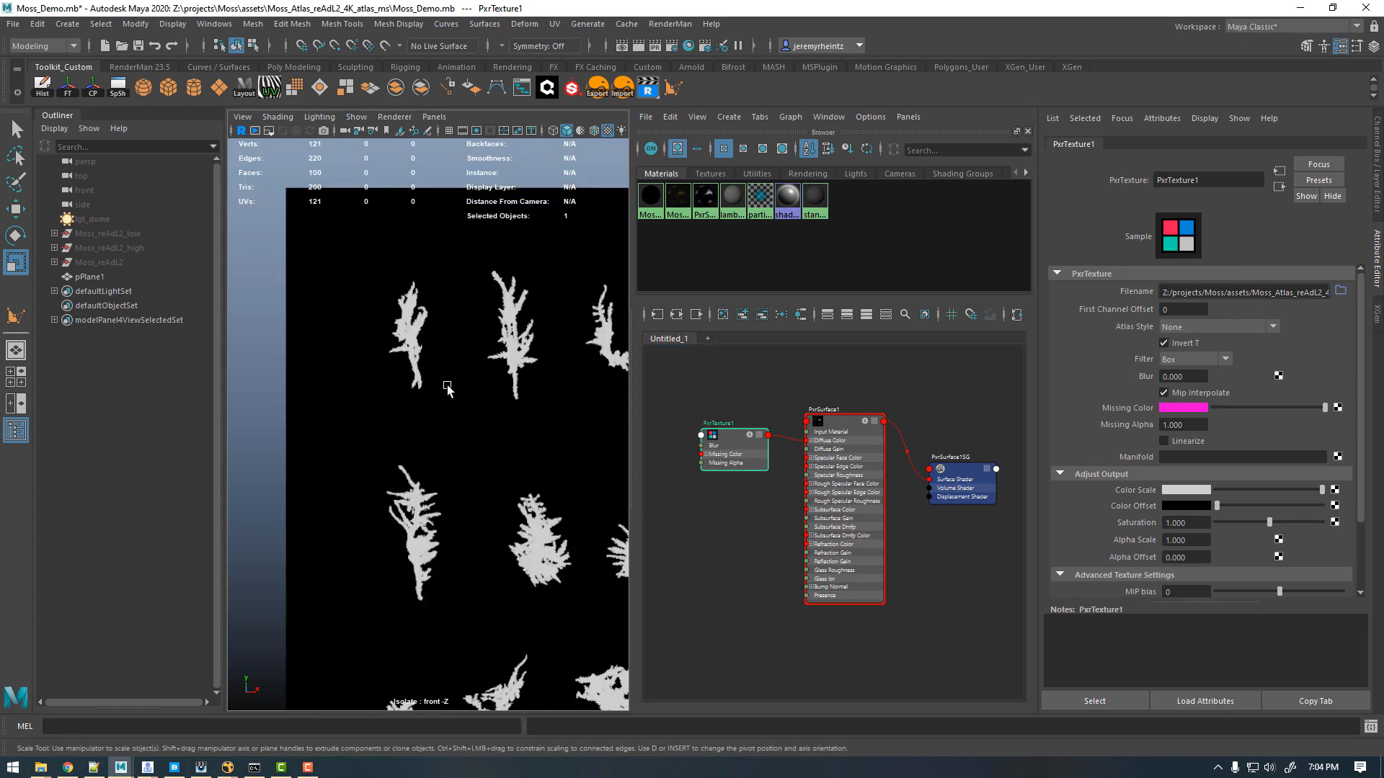
Step: Enlarge the front view to take over the Hypershade's space, with the upper part of the atlas in view
key("space")
scroll(682, 329, "down", 5)
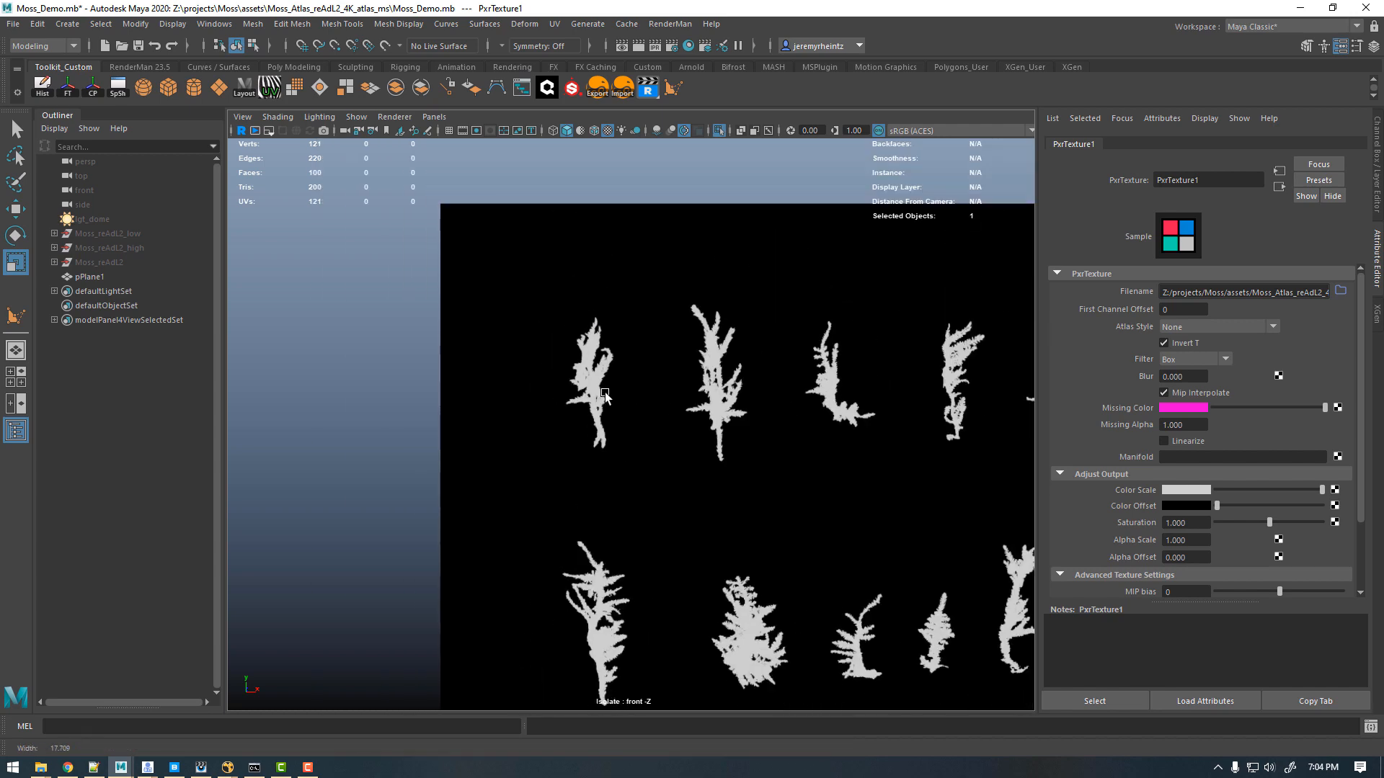
middle_click_drag(766, 401, 618, 405, "alt")
Step: Set the plane's Subdivisions Width and Subdivisions Height to 24
left_click(706, 408)
left_click(1379, 160)
right_click_drag(619, 405, 601, 369, "alt")
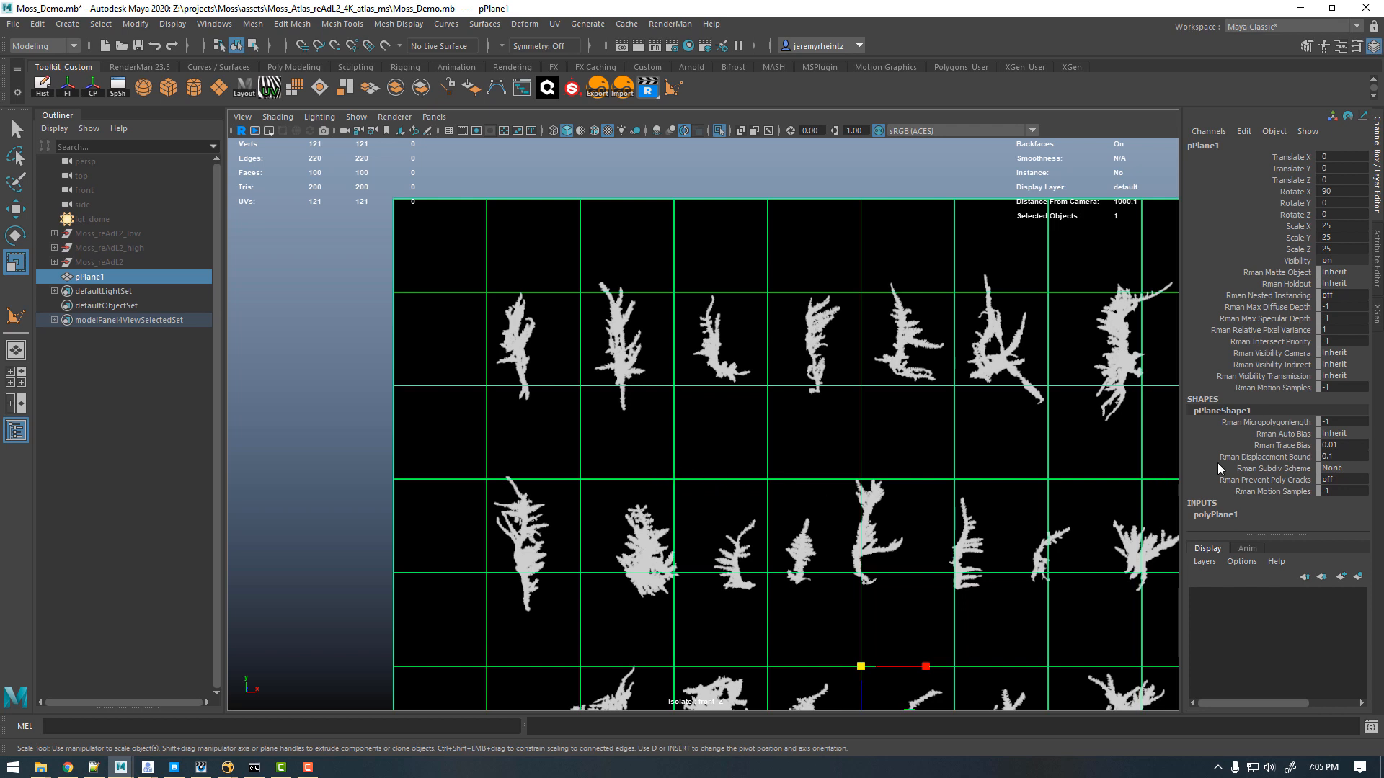
middle_click_drag(605, 441, 548, 389, "alt")
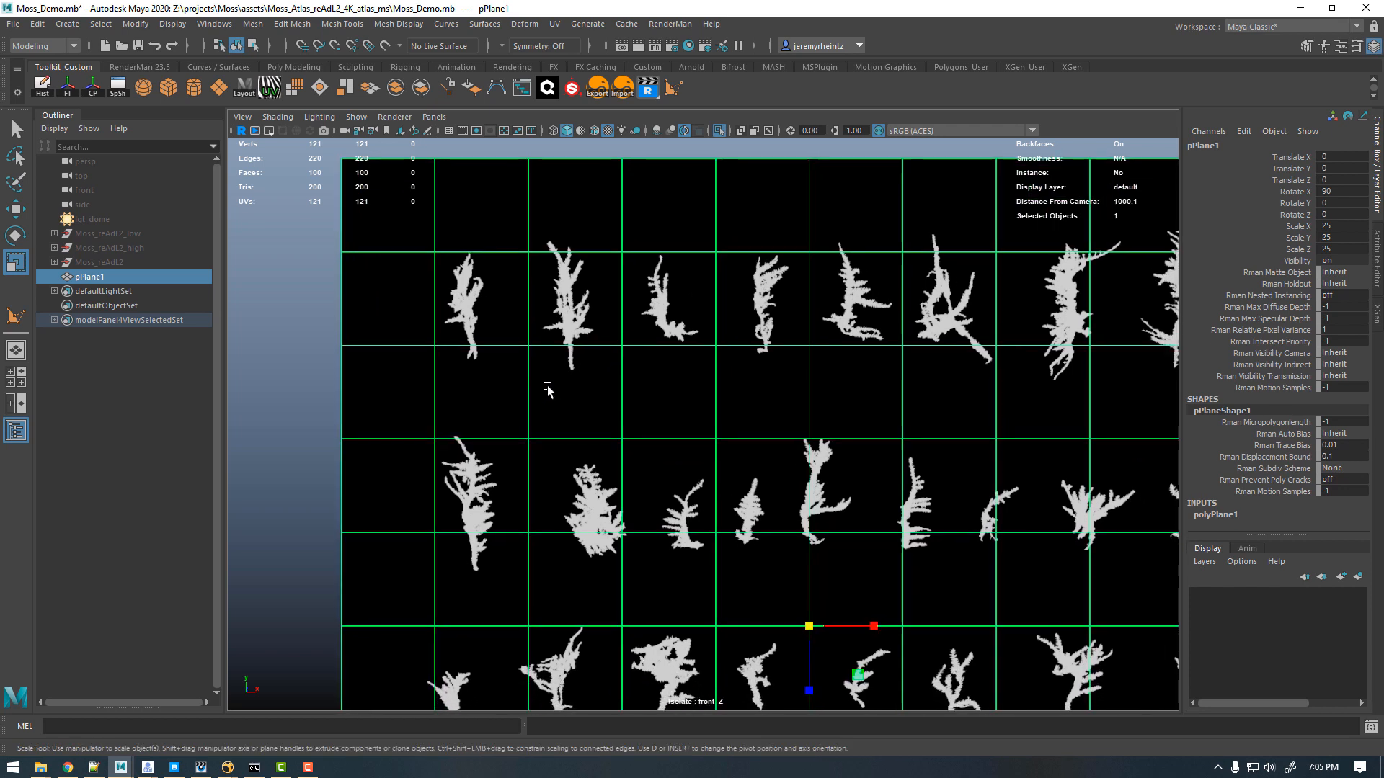
scroll(739, 418, "down", 1)
left_click(1208, 514)
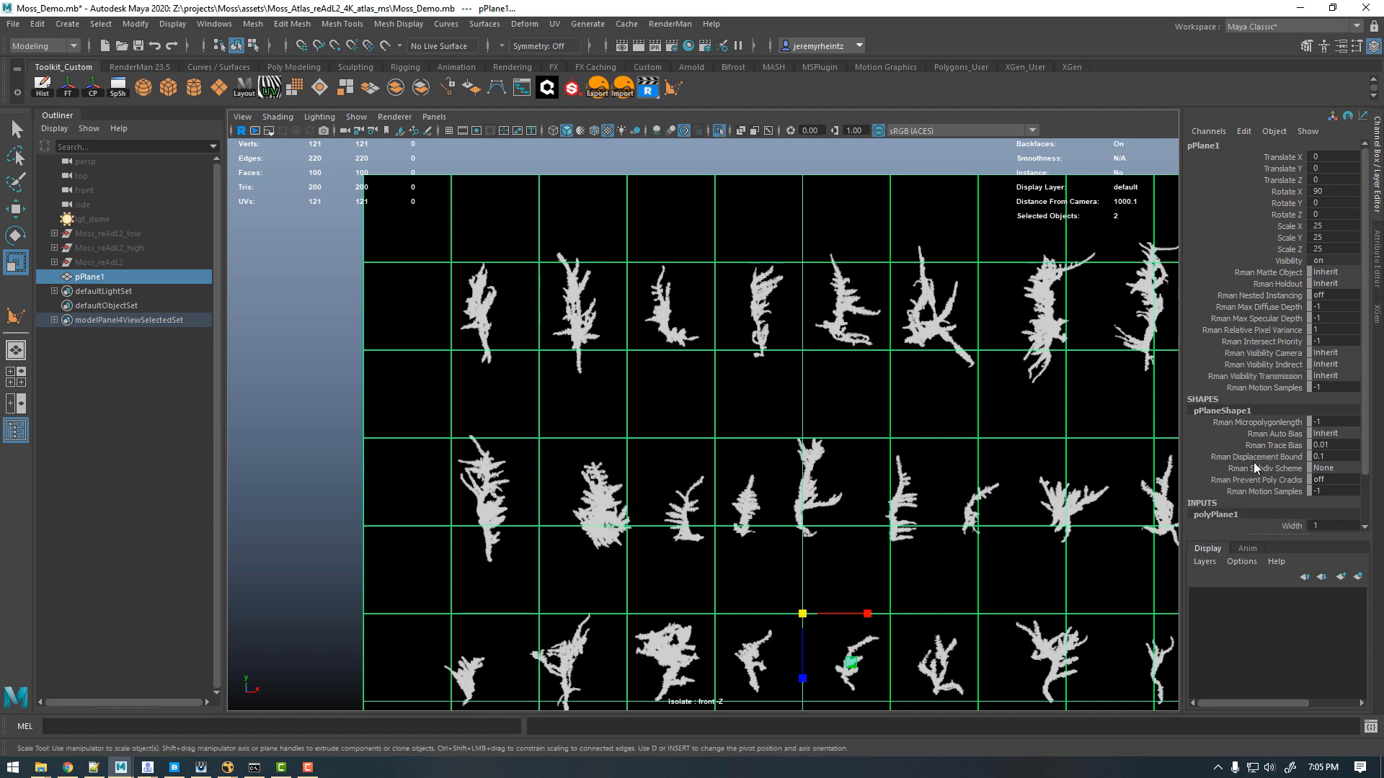
left_click(1309, 492)
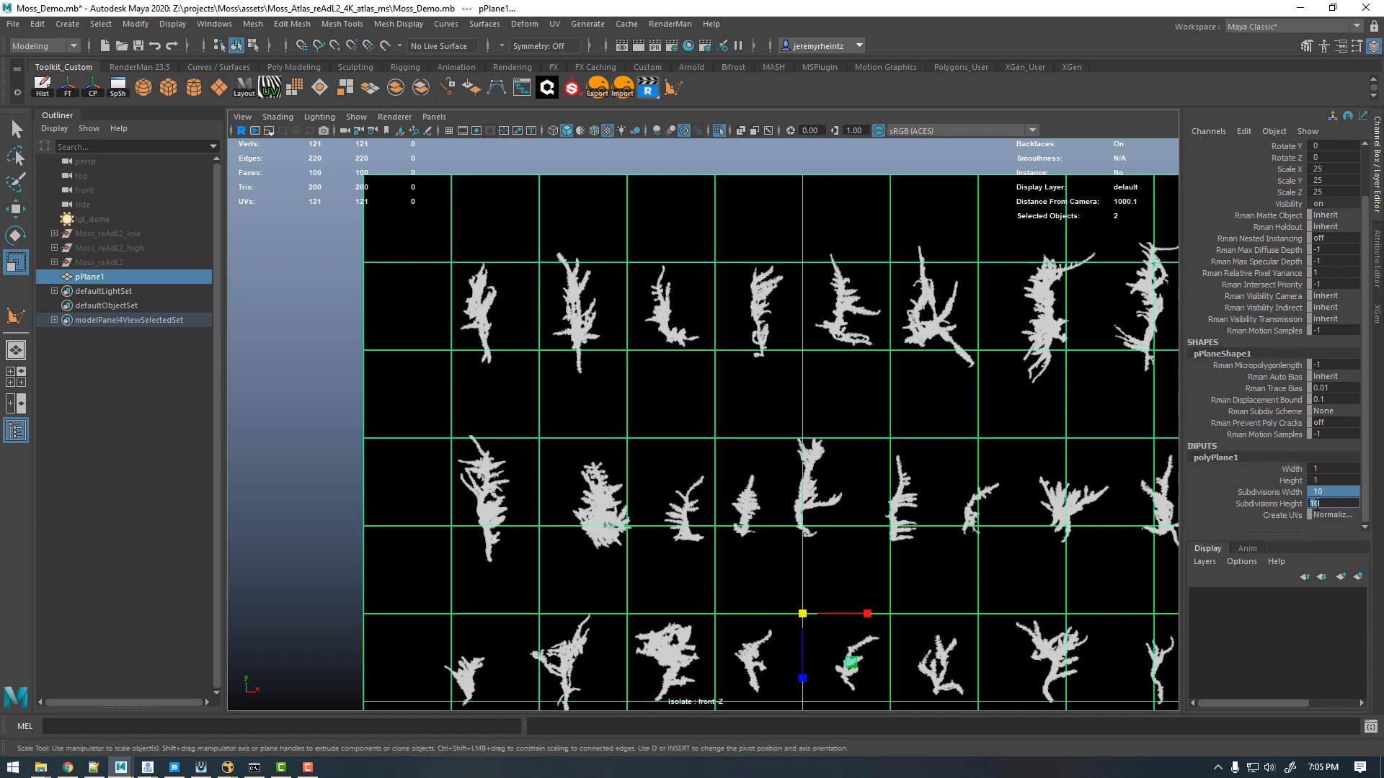
type("25")
key("Return")
type("24")
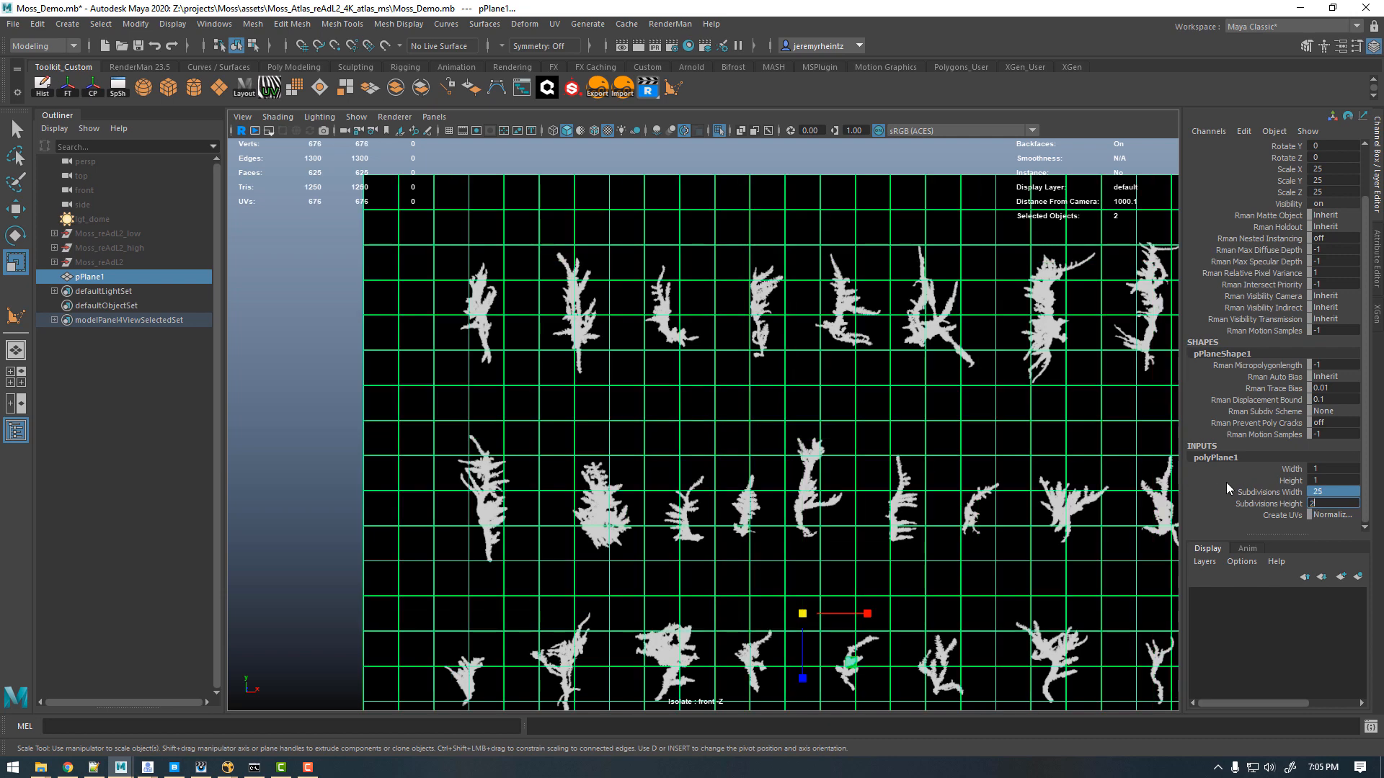
key("Return")
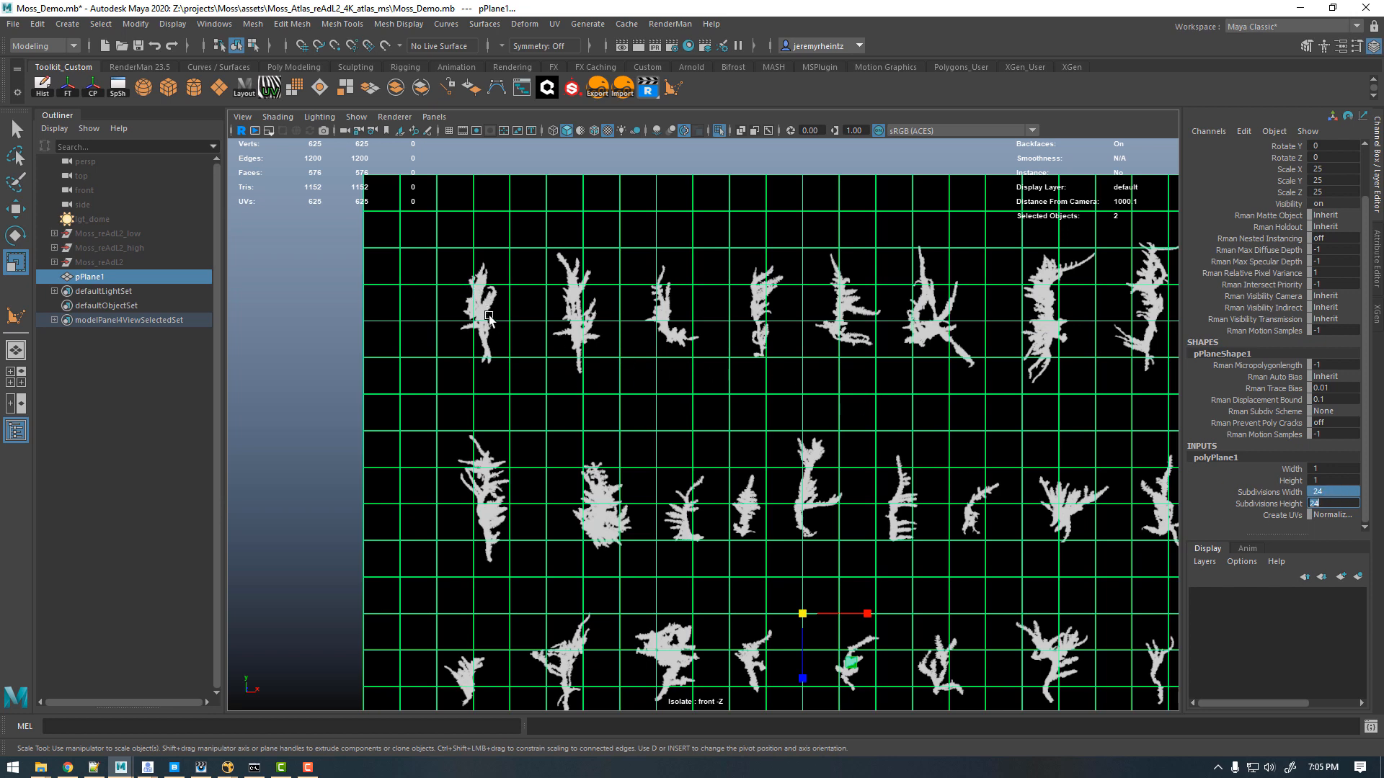
Step: Switch the plane to vertex editing and select the vertex at the base of the first moss sprig with the Move tool
middle_click_drag(728, 432, 621, 308, "alt")
right_click_drag(622, 308, 623, 279, "alt")
middle_click_drag(659, 285, 869, 436, "alt")
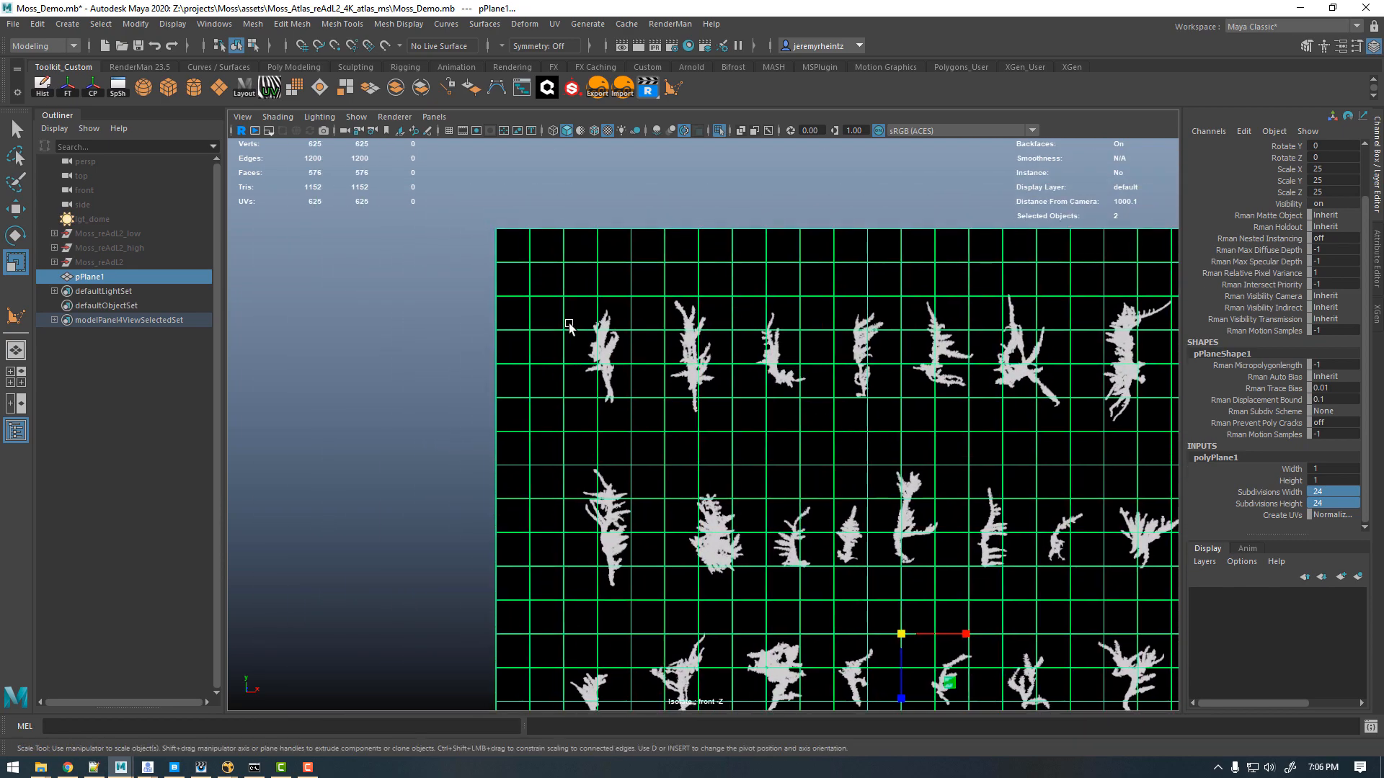
right_click_drag(566, 322, 760, 366, "alt")
middle_click_drag(567, 331, 687, 367, "alt")
left_click(734, 345)
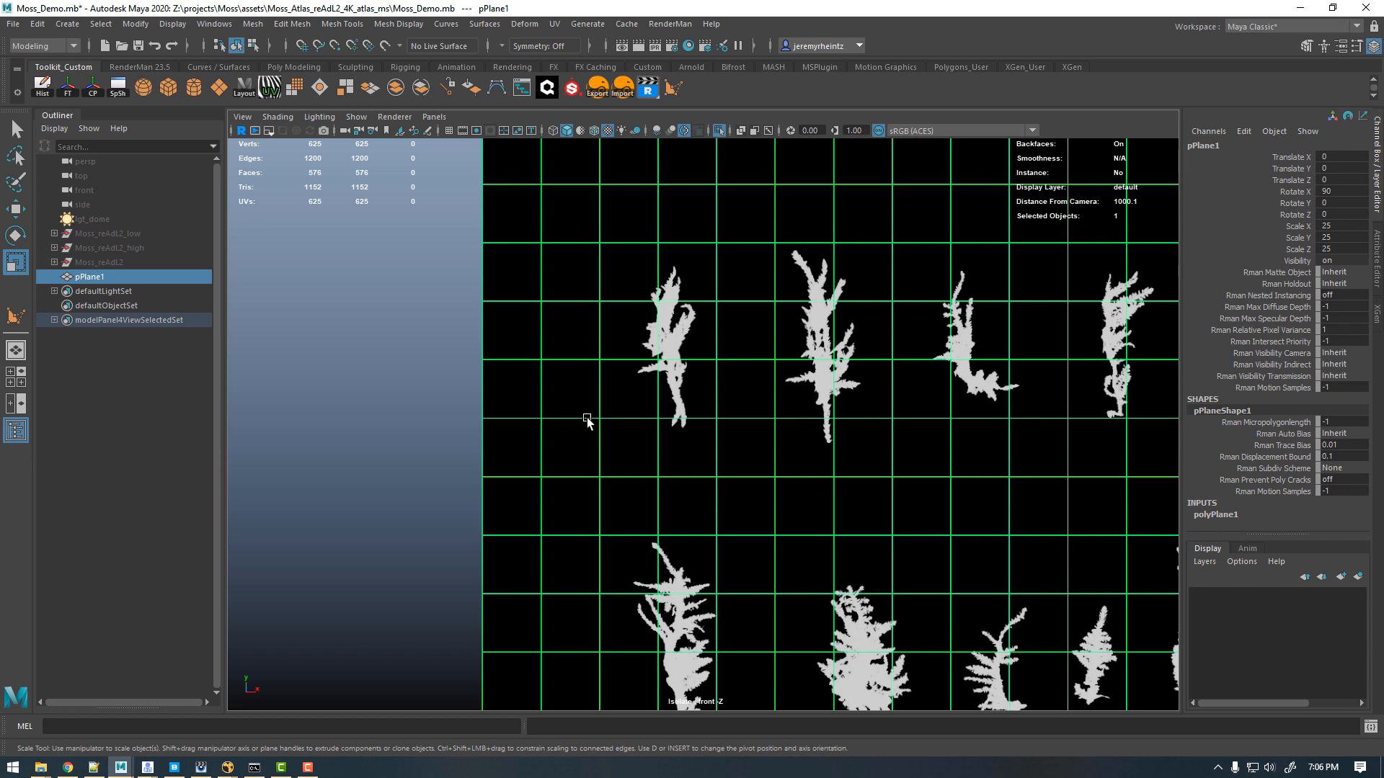
right_click_drag(713, 287, 648, 274)
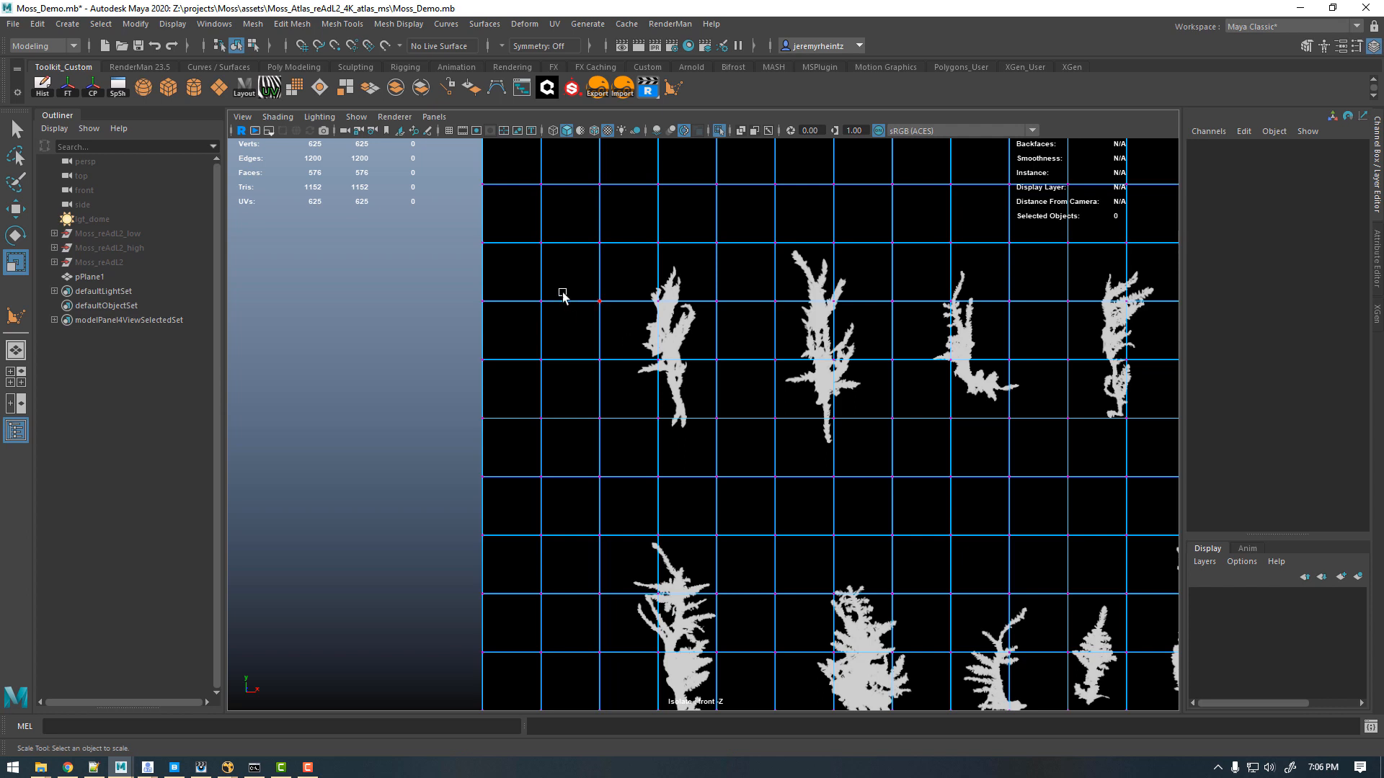
middle_click_drag(723, 389, 662, 364, "alt")
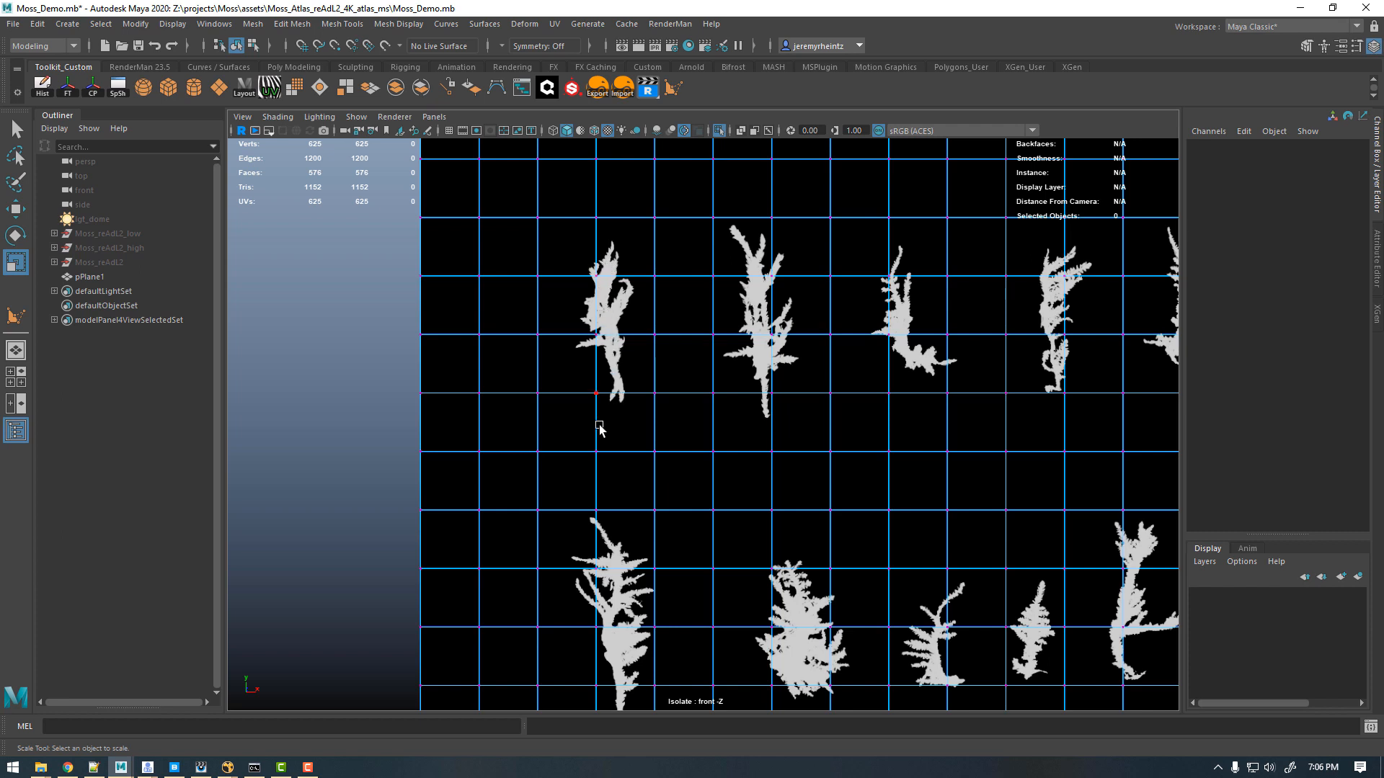
left_click(572, 385)
key("w")
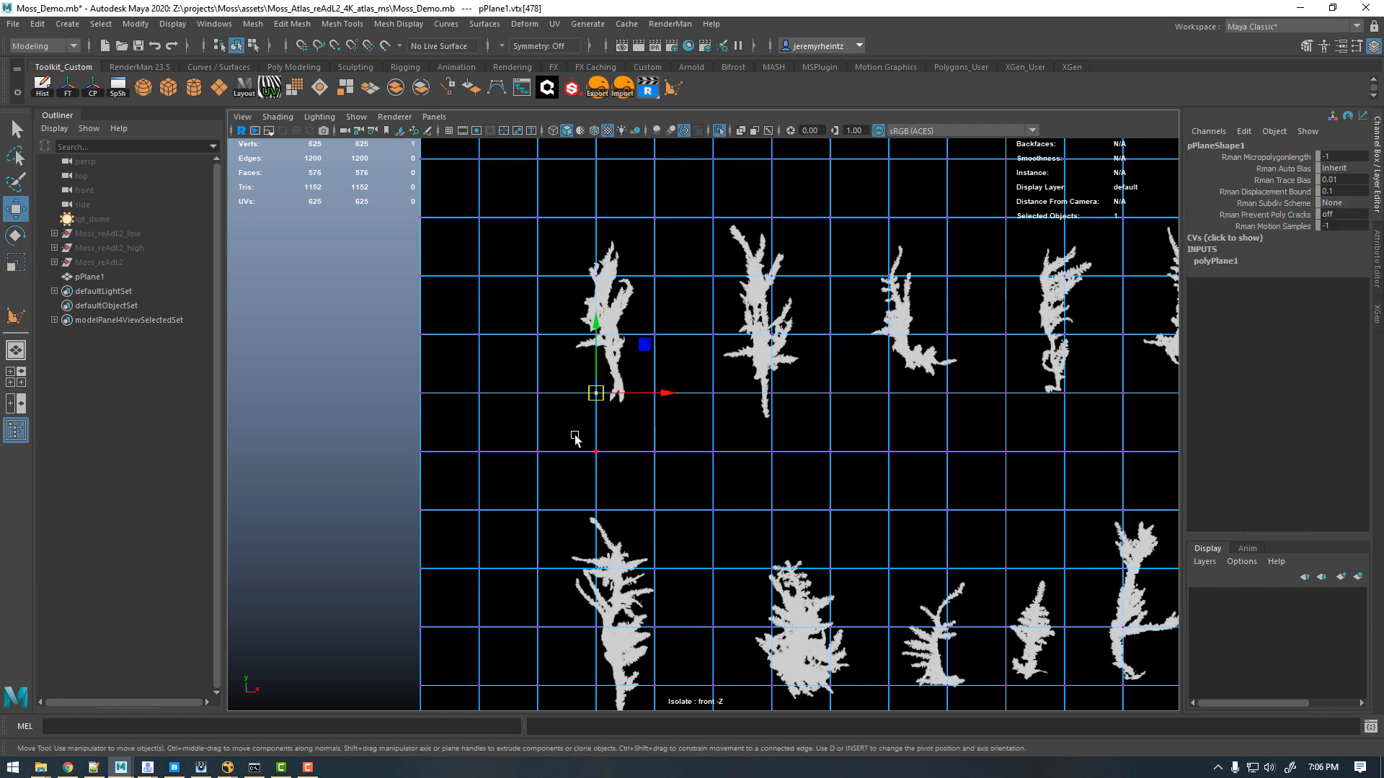
Step: Undo a trial move of the selected vertex and make sure Preserve UVs is on in the Move tool's settings
mouse_move(600, 403)
middle_mouse_down()
mouse_move(624, 431)
mouse_move(585, 402)
mouse_move(652, 449)
mouse_move(591, 410)
mouse_move(643, 443)
mouse_move(617, 424)
middle_mouse_up()
key("ctrl+z")
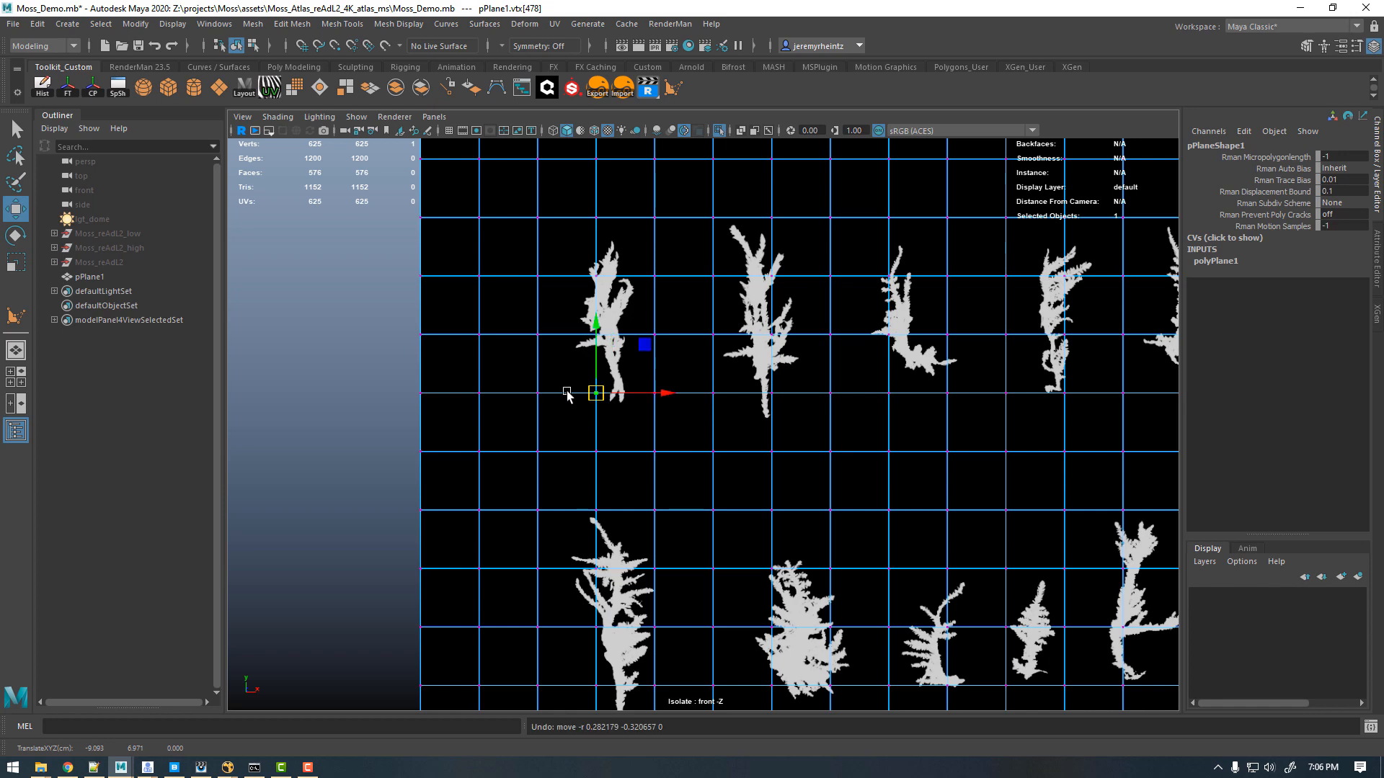
double_click(9, 211)
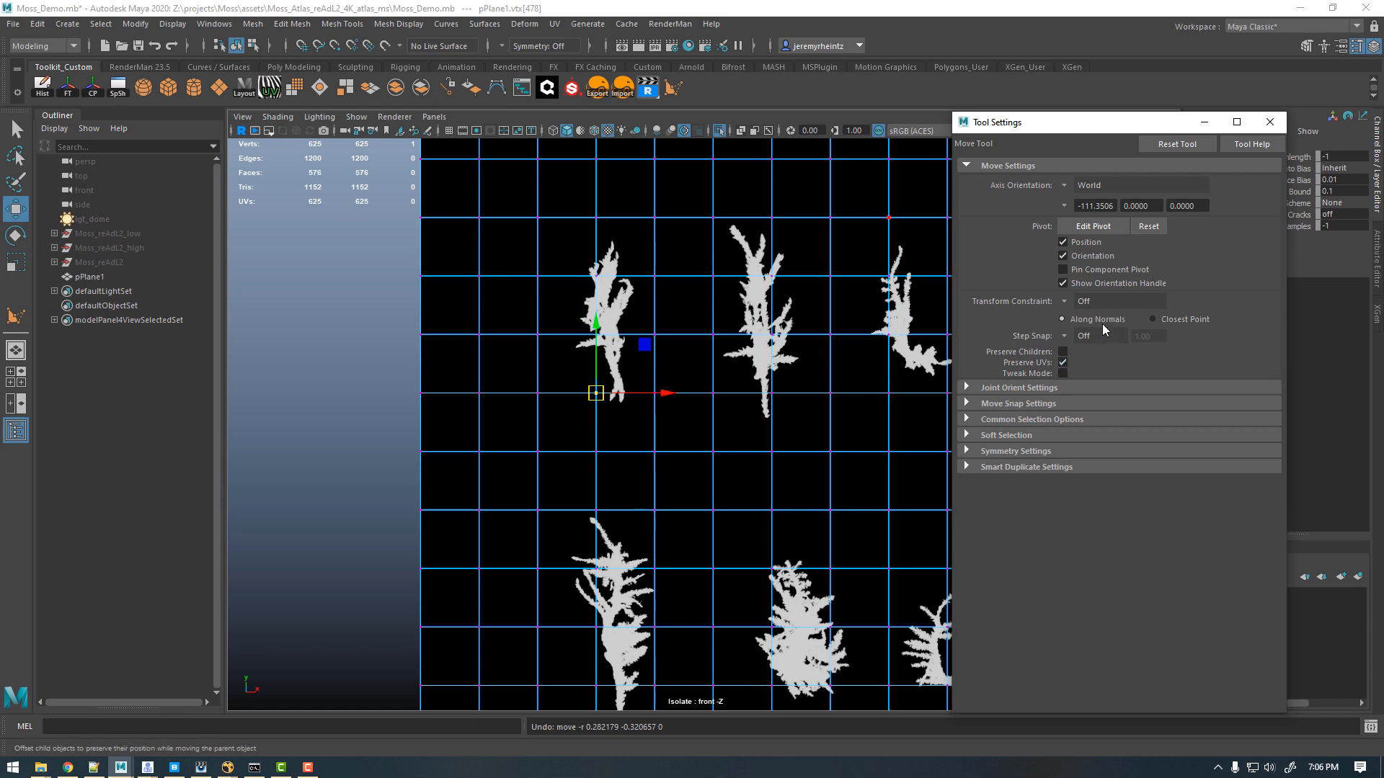
left_click(1270, 122)
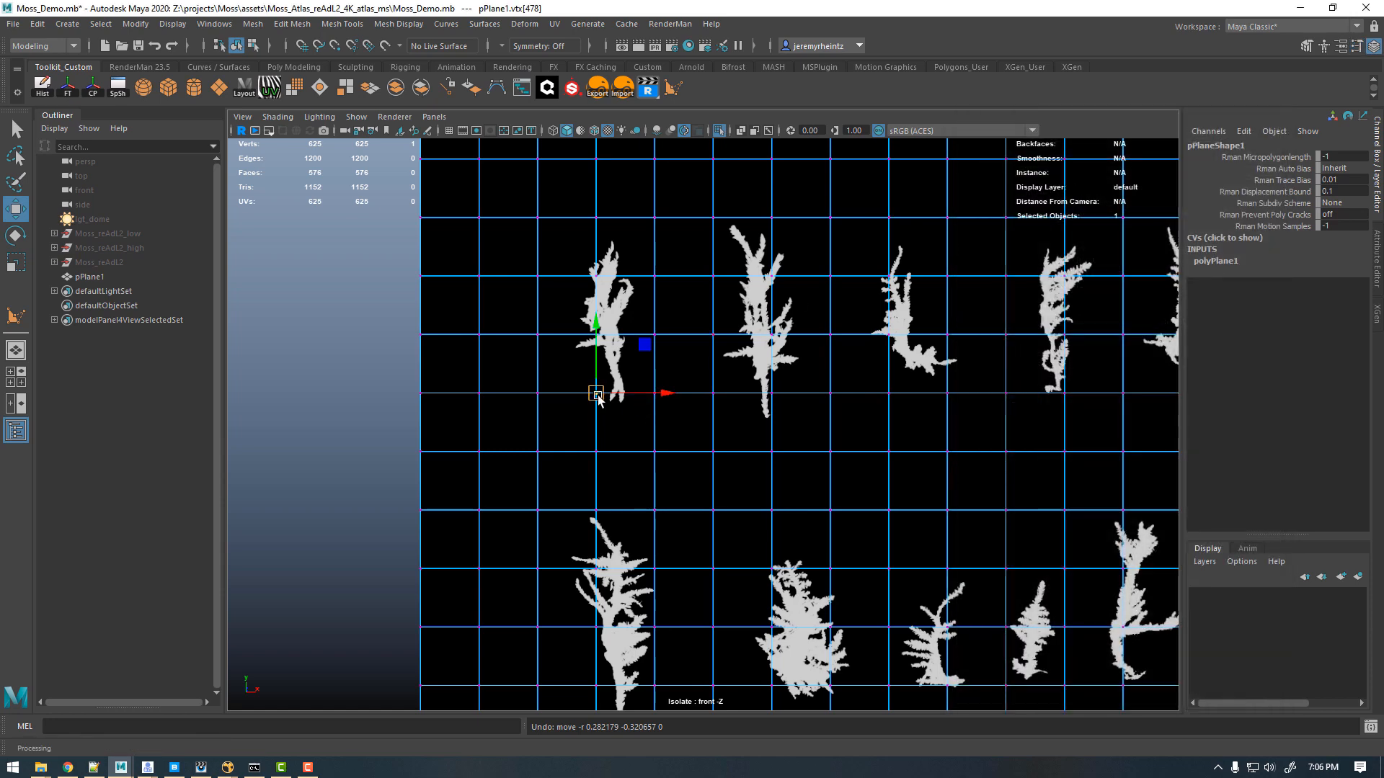
Step: Move the grid vertices below and along the right side of the first moss sprig to fit its silhouette
left_click_drag(595, 397, 622, 403)
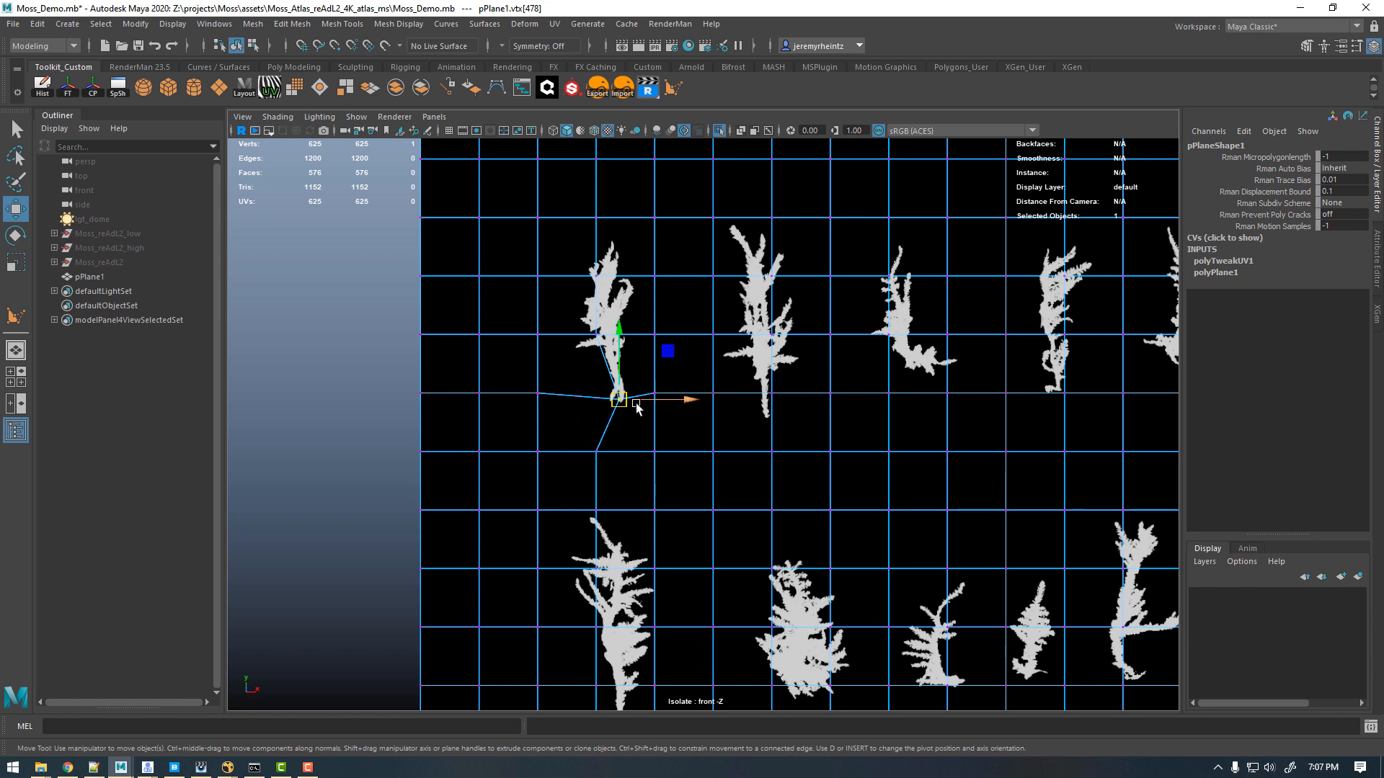
left_click_drag(619, 400, 668, 406)
left_click_drag(654, 394, 641, 391)
left_click(654, 335)
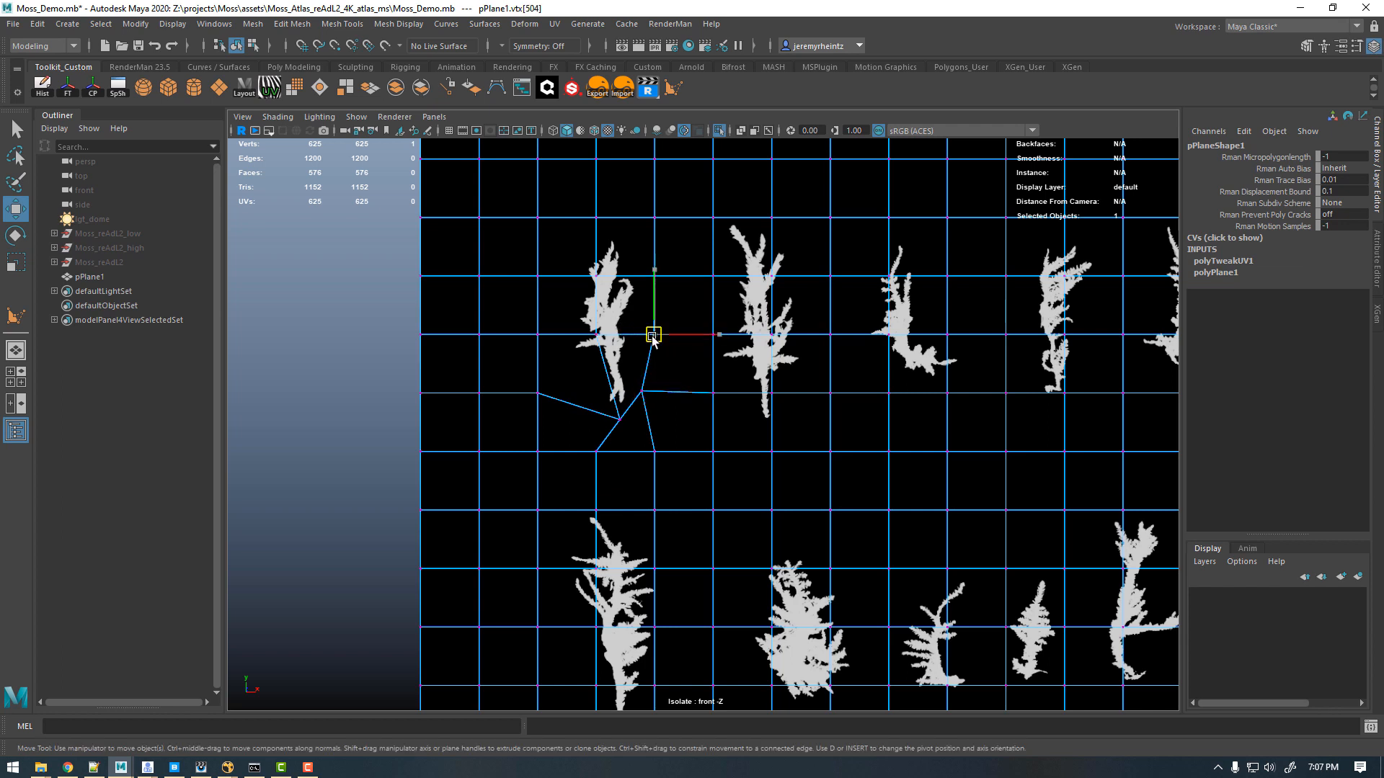
left_click_drag(654, 334, 634, 335)
left_click_drag(635, 258, 668, 280)
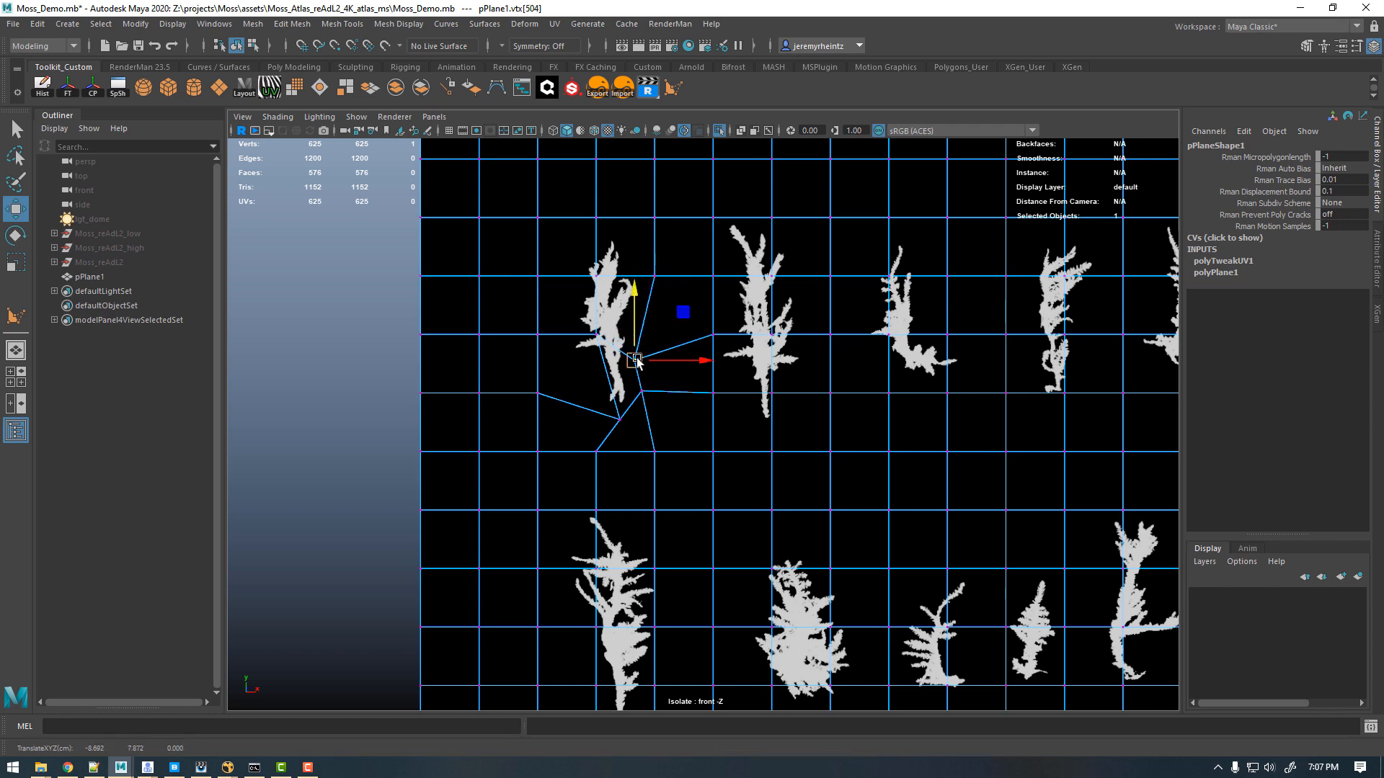
left_click_drag(634, 361, 640, 334)
Step: Pull the grid vertices on the left side of the first moss sprig in towards its silhouette, up to the tip
left_click(537, 334)
left_click_drag(538, 336, 574, 337)
left_click_drag(521, 386, 582, 375)
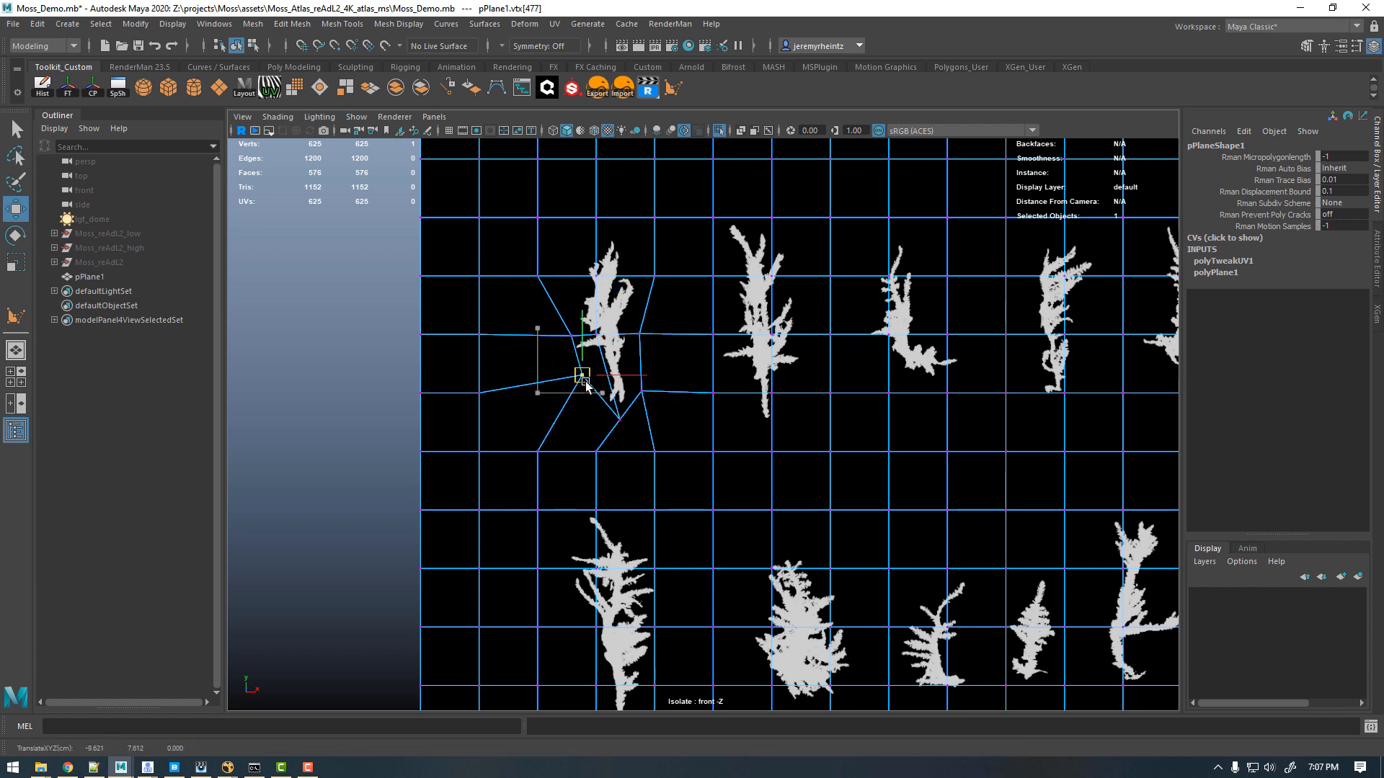
left_click_drag(525, 260, 569, 272)
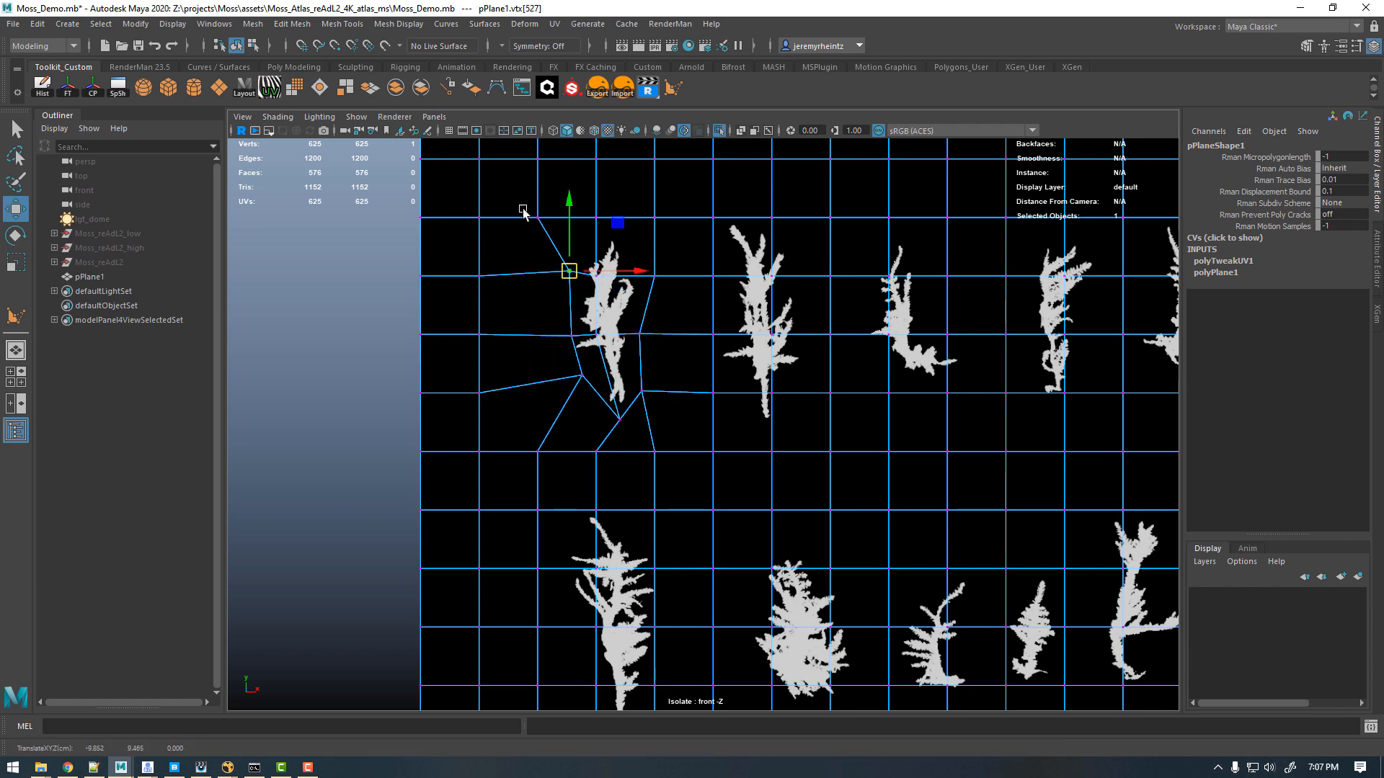
left_click_drag(525, 204, 587, 229)
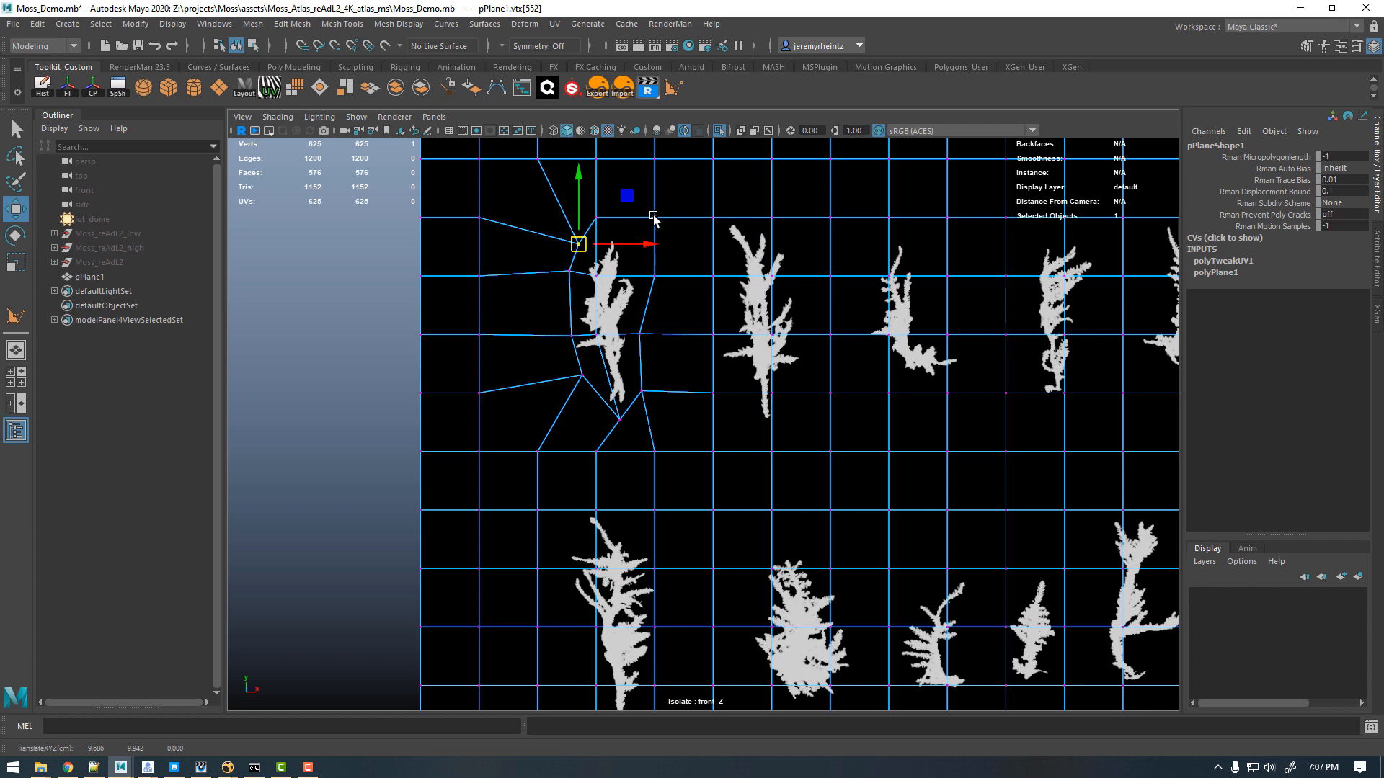
Step: Fit the vertices around the first moss sprig's tip and fine-tune the surrounding ones so the outline encloses it closely
left_click_drag(673, 202, 643, 279)
left_click_drag(561, 233, 579, 250)
left_click_drag(645, 222, 579, 280)
mouse_move(564, 362)
left_mouse_down()
mouse_move(596, 389)
mouse_move(581, 370)
left_mouse_up()
left_click_drag(554, 320, 638, 253)
left_click(642, 336)
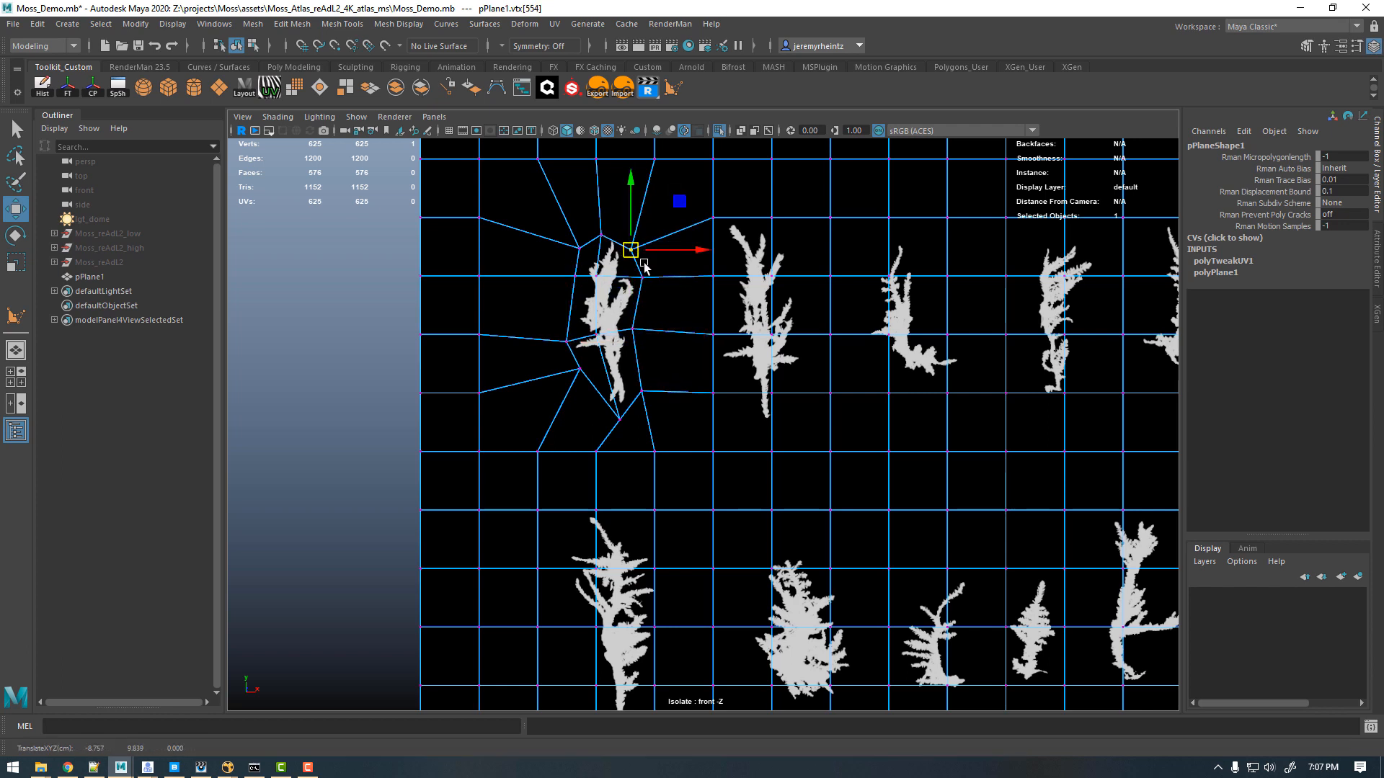
middle_click_drag(679, 371, 654, 374, "alt")
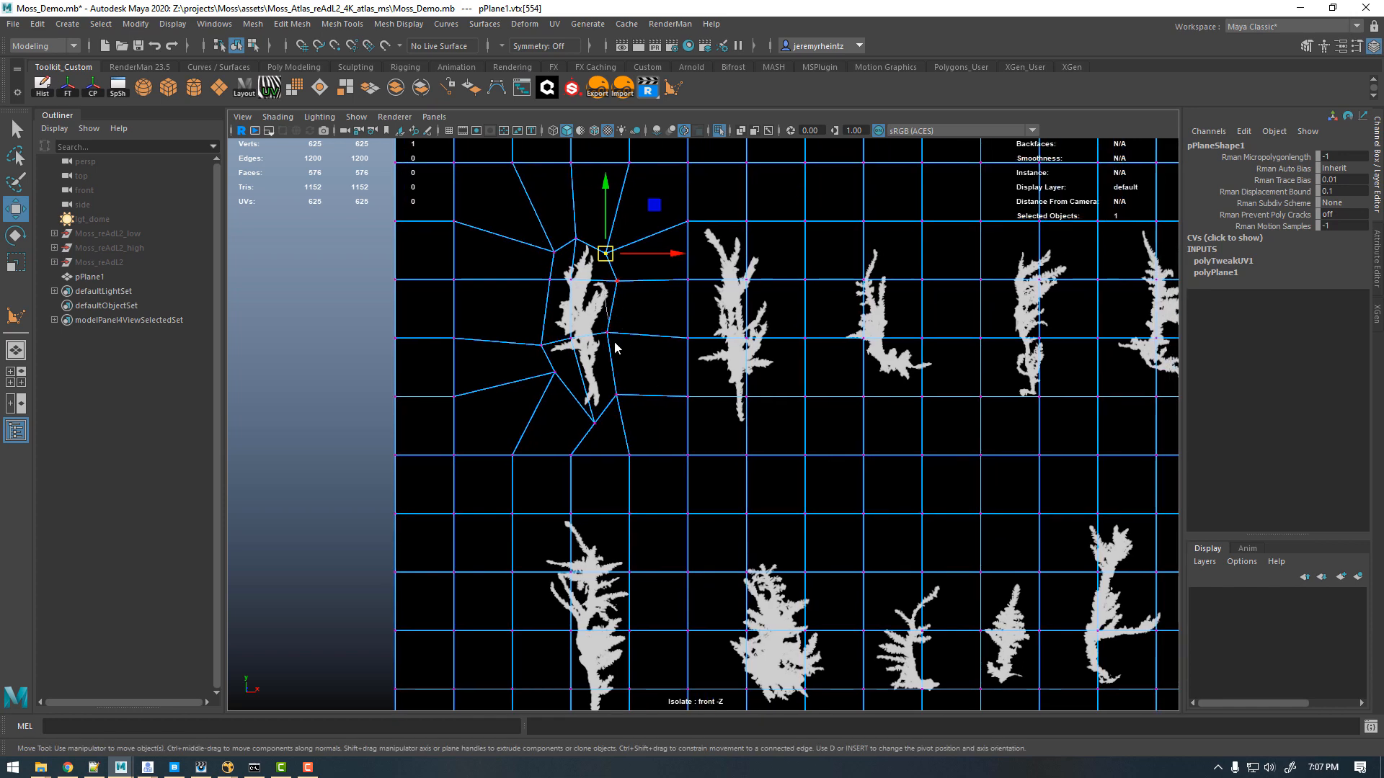
Step: Select the faces enclosing the first moss sprig, duplicate them into a separate mesh, and delete the construction history
right_click_drag(606, 291, 610, 335)
left_click_drag(566, 269, 590, 364)
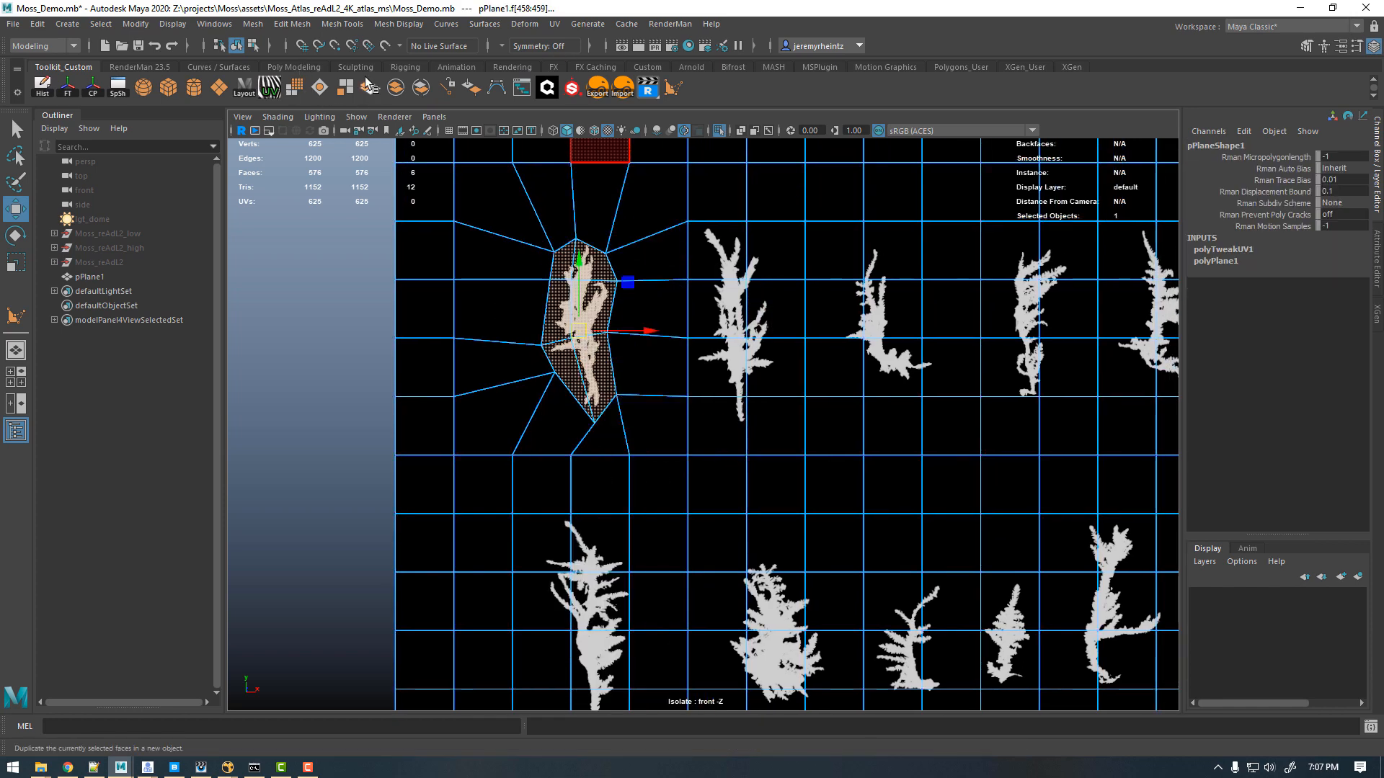
left_click(342, 23)
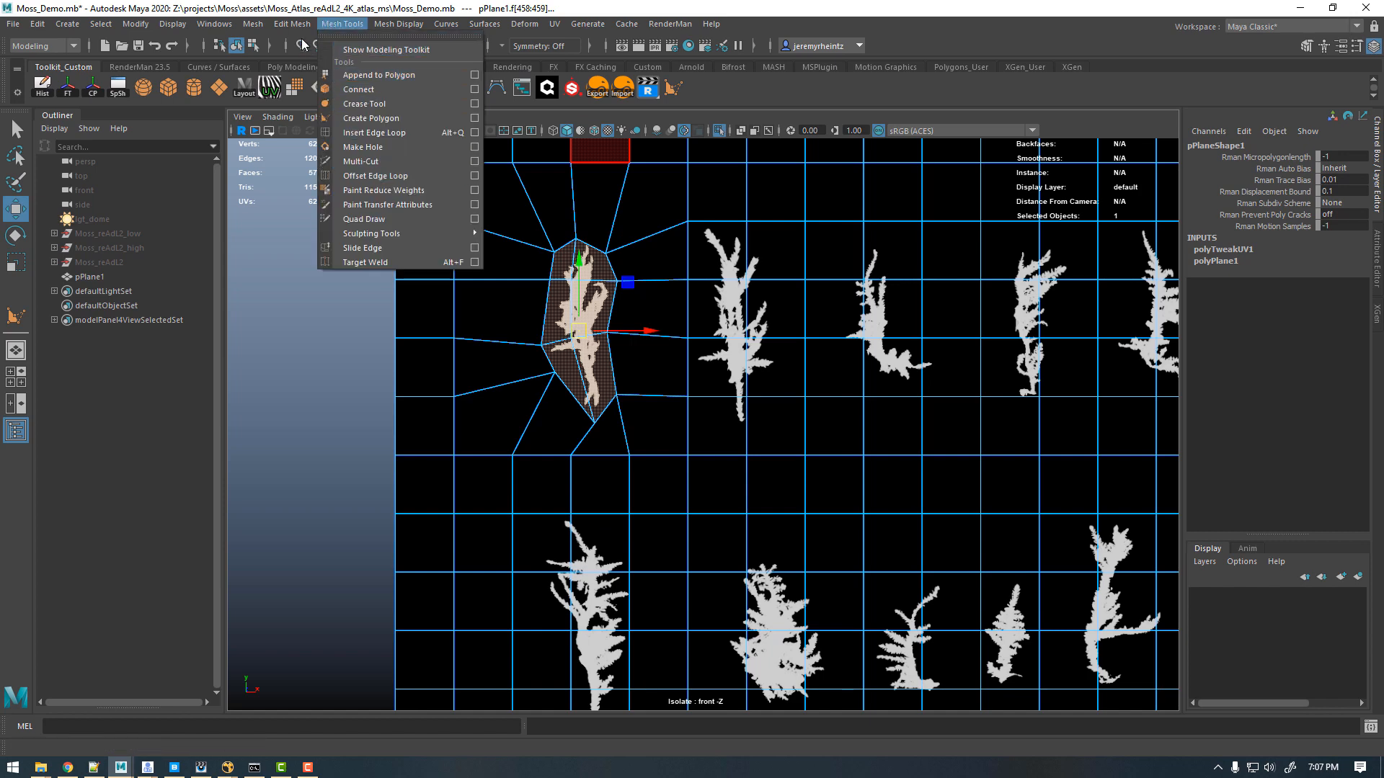
mouse_move(292, 23)
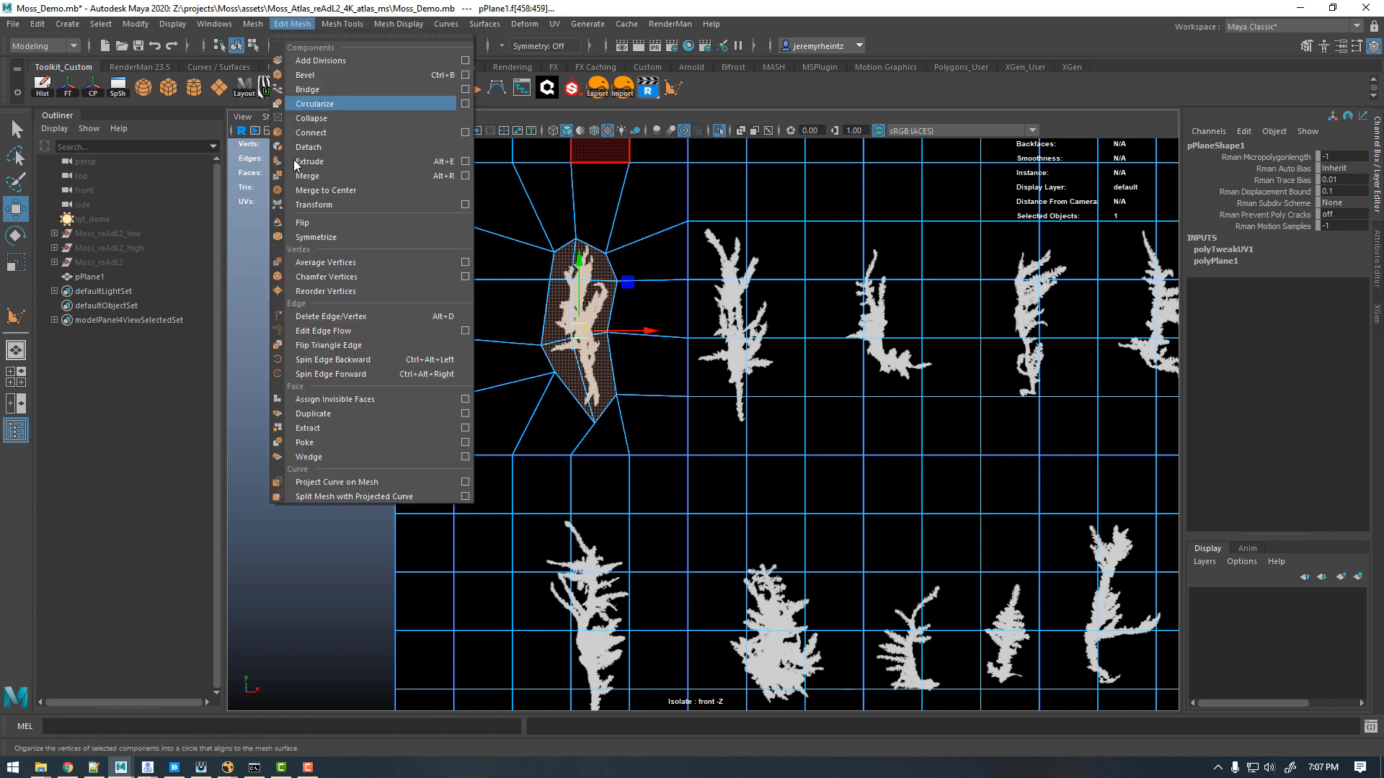
left_click(308, 415)
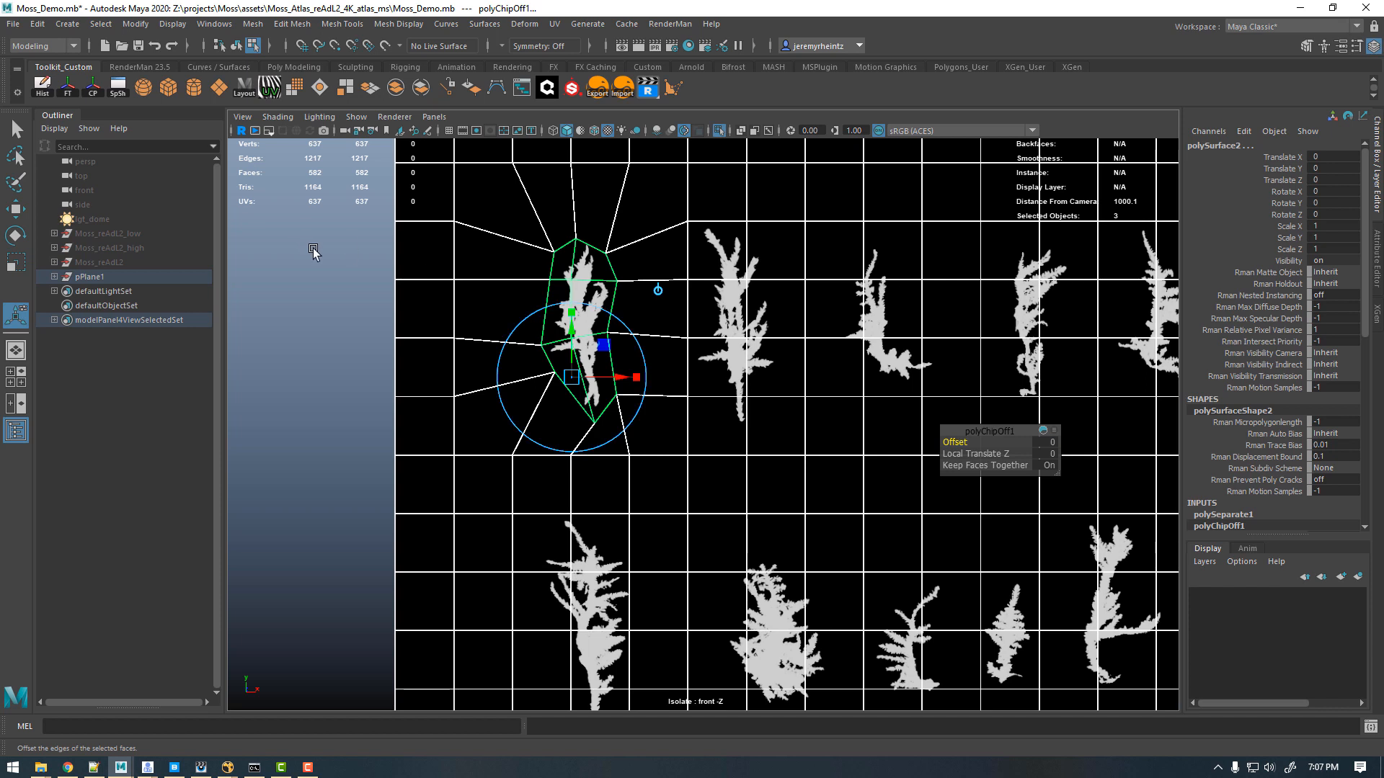
left_click(42, 86)
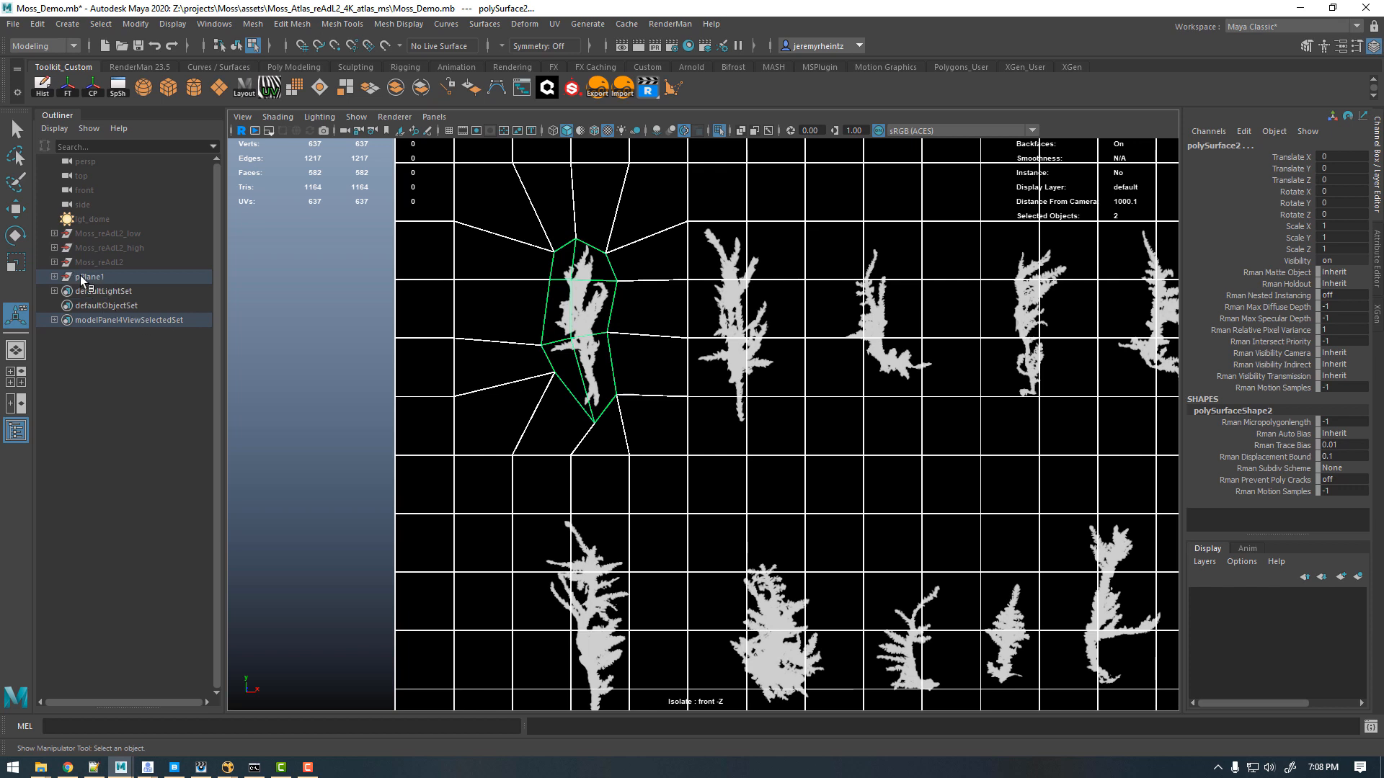
Step: Unparent the grid mesh and the first sprig's mesh from pPlane1 and delete the leftover pPlane1 group
left_click(54, 276)
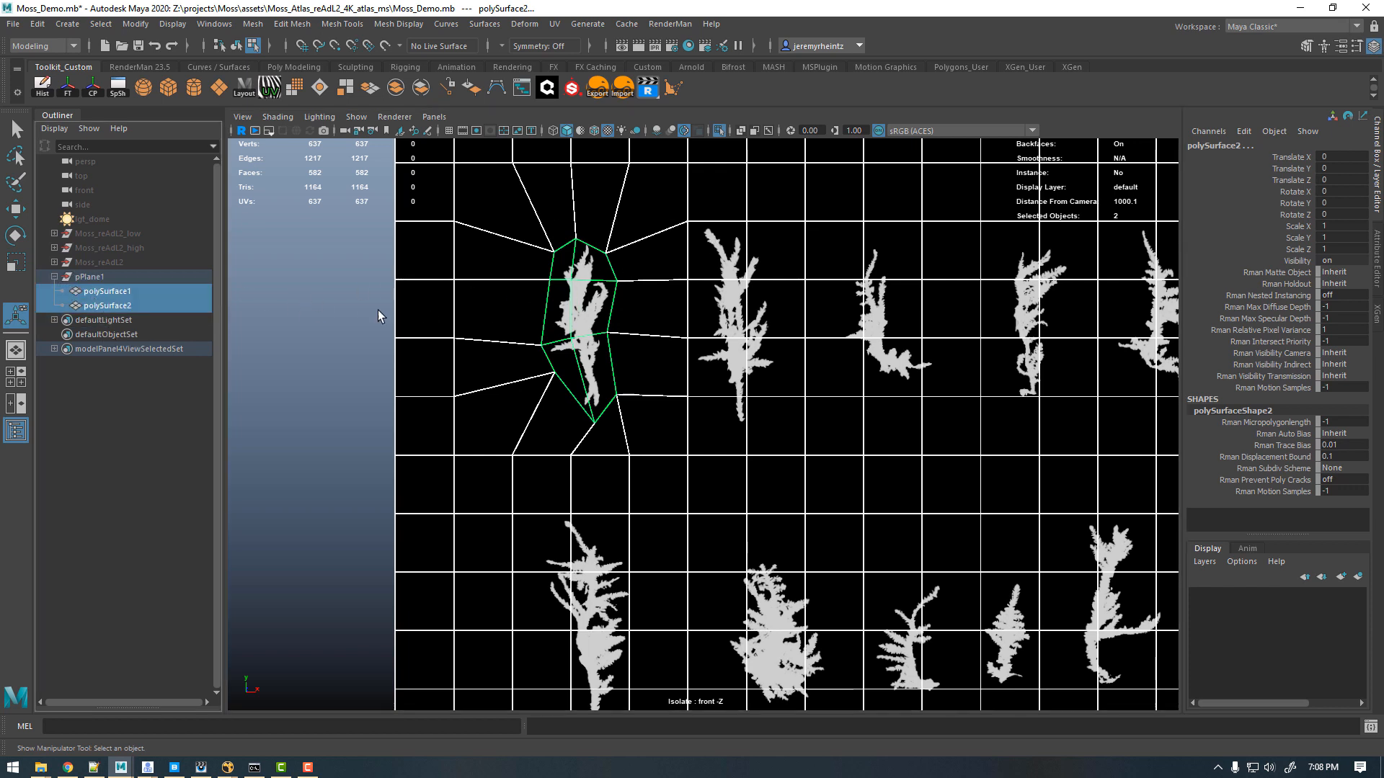
key("shift+p")
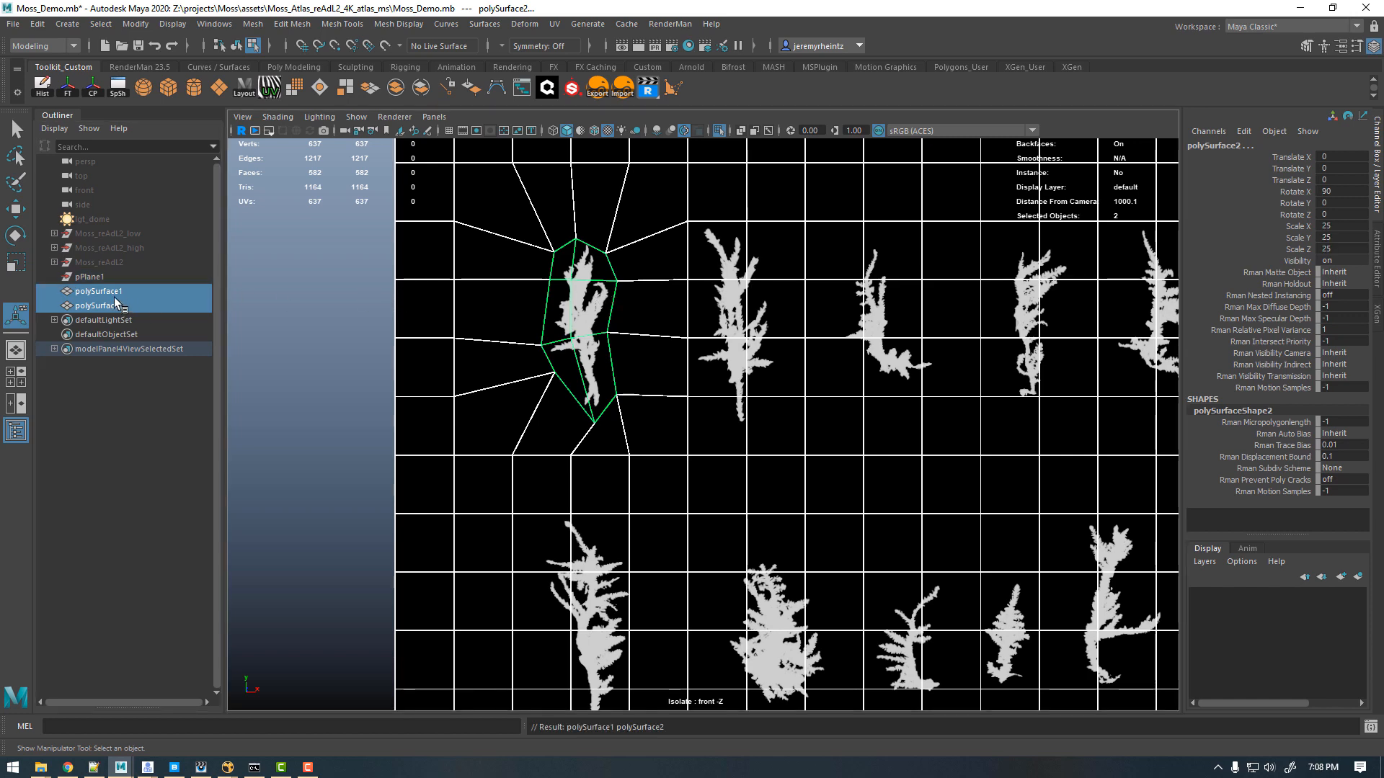
left_click(80, 277)
key("Delete")
Step: Inspect the grid mesh and the extracted first sprig mesh separately, isolating the sprig mesh in the front view
left_click(89, 274)
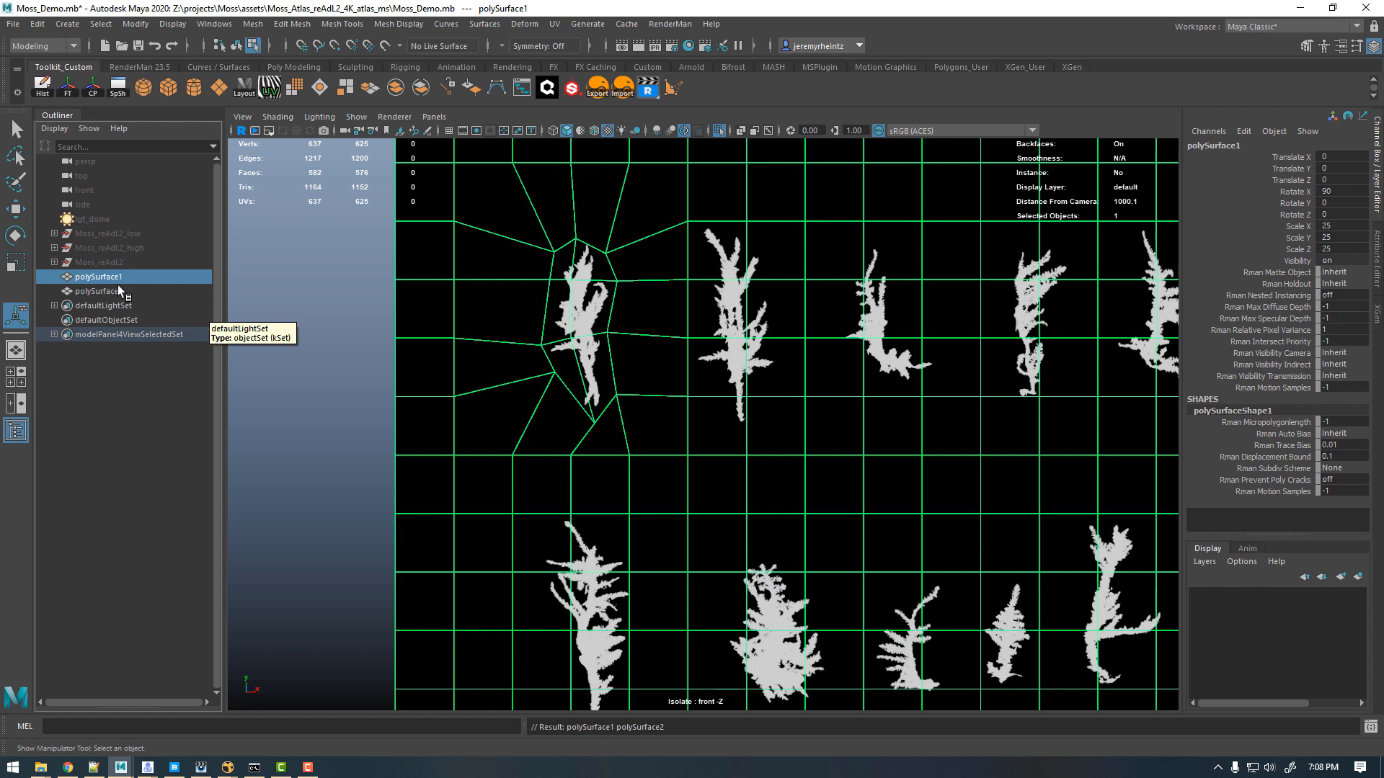
left_click_drag(117, 291, 360, 331)
key("ctrl+1")
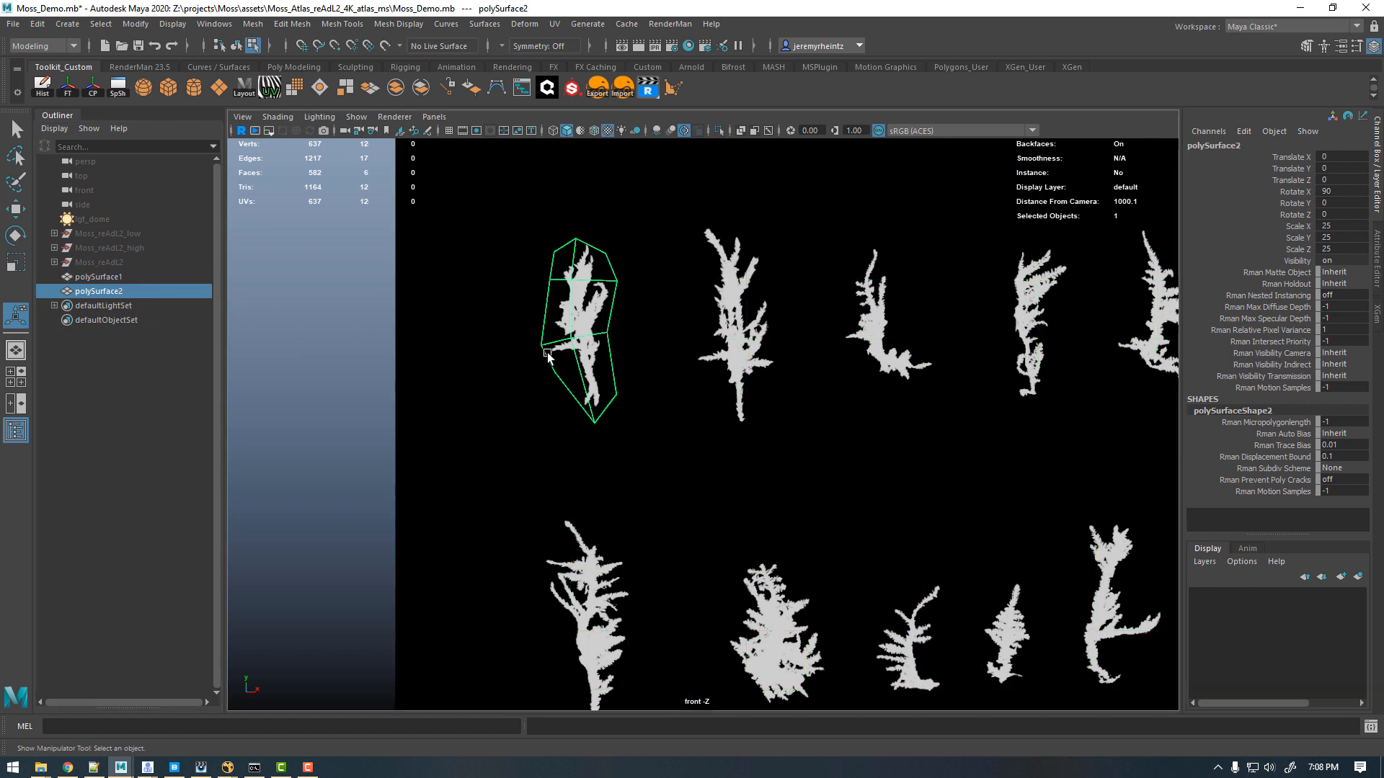
key("ctrl+1")
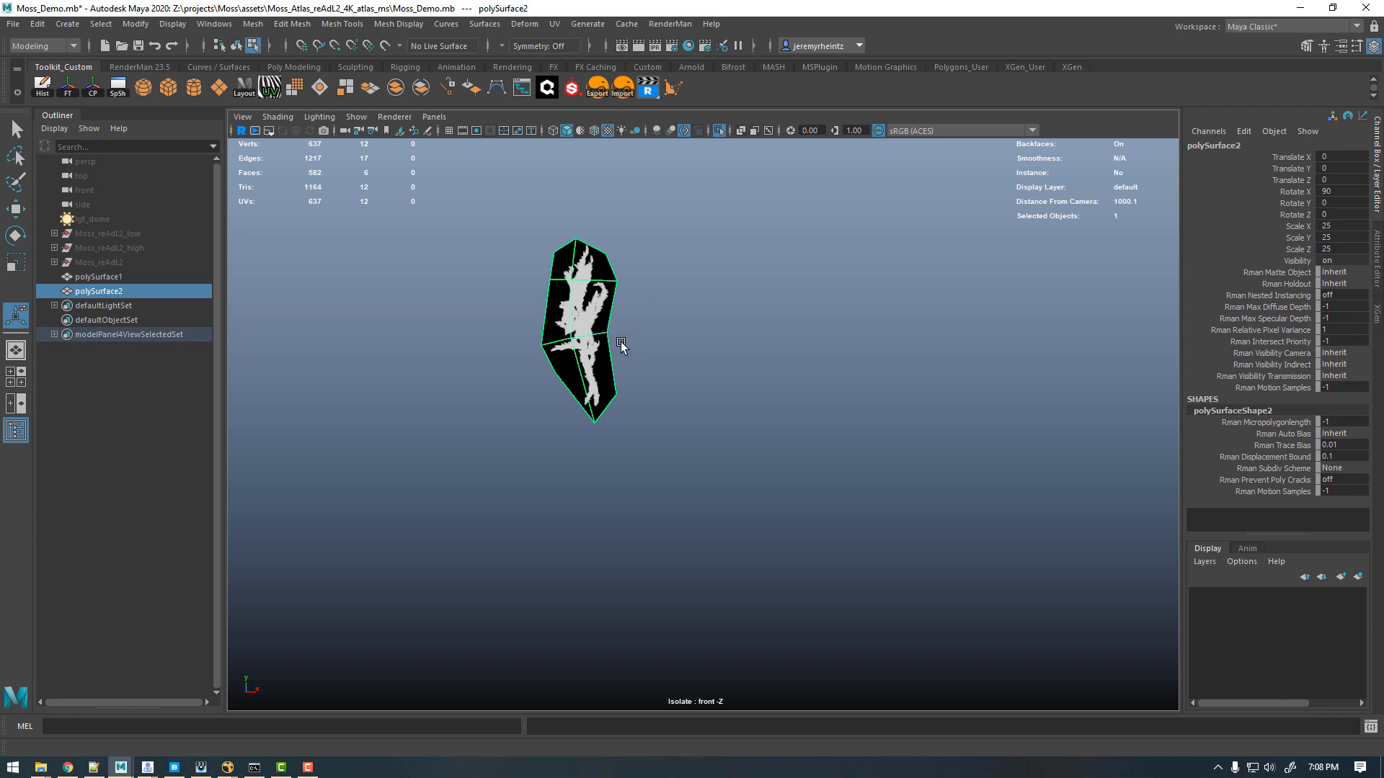
key("ctrl+1")
Step: Switch the grid mesh to vertex editing and move the vertex above the second moss sprig close to its tip
middle_click_drag(719, 308, 597, 323, "alt")
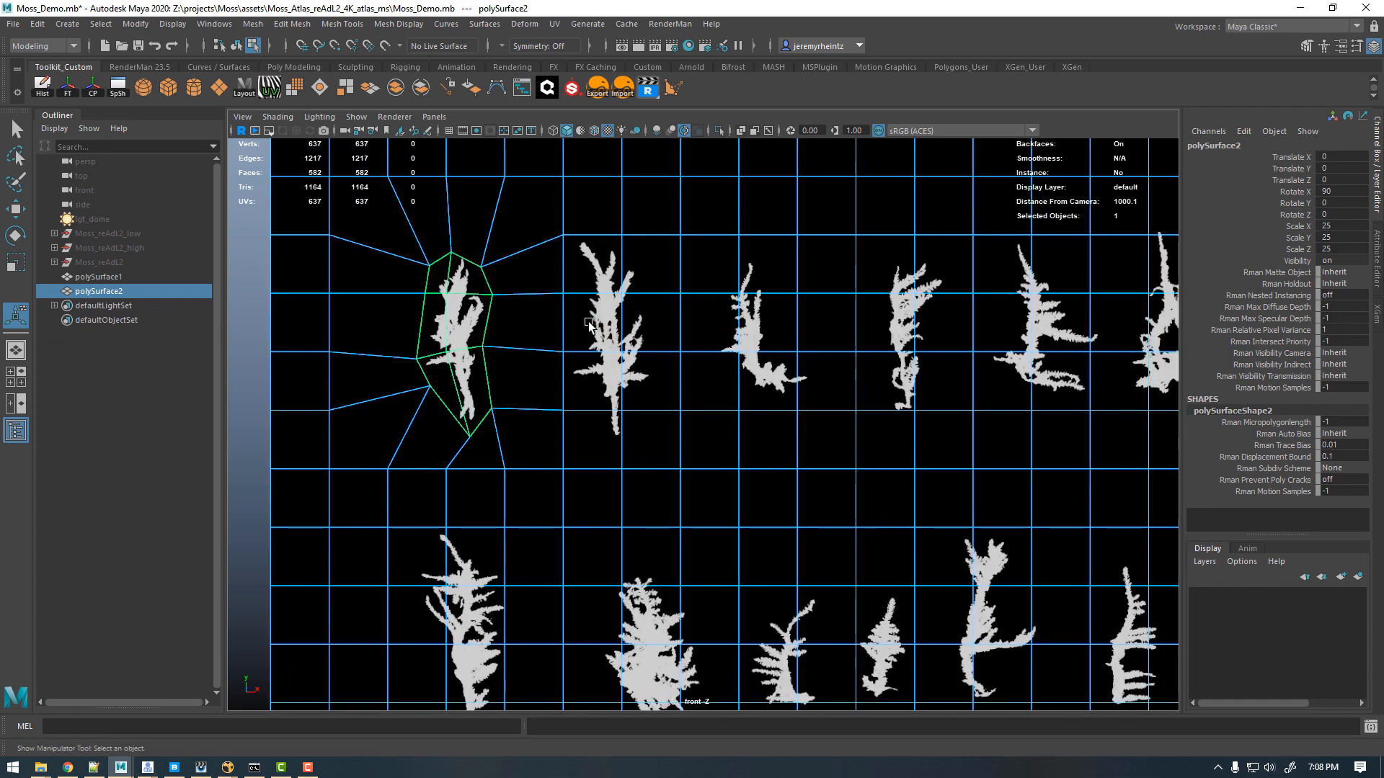
right_click(582, 285)
left_click(581, 284)
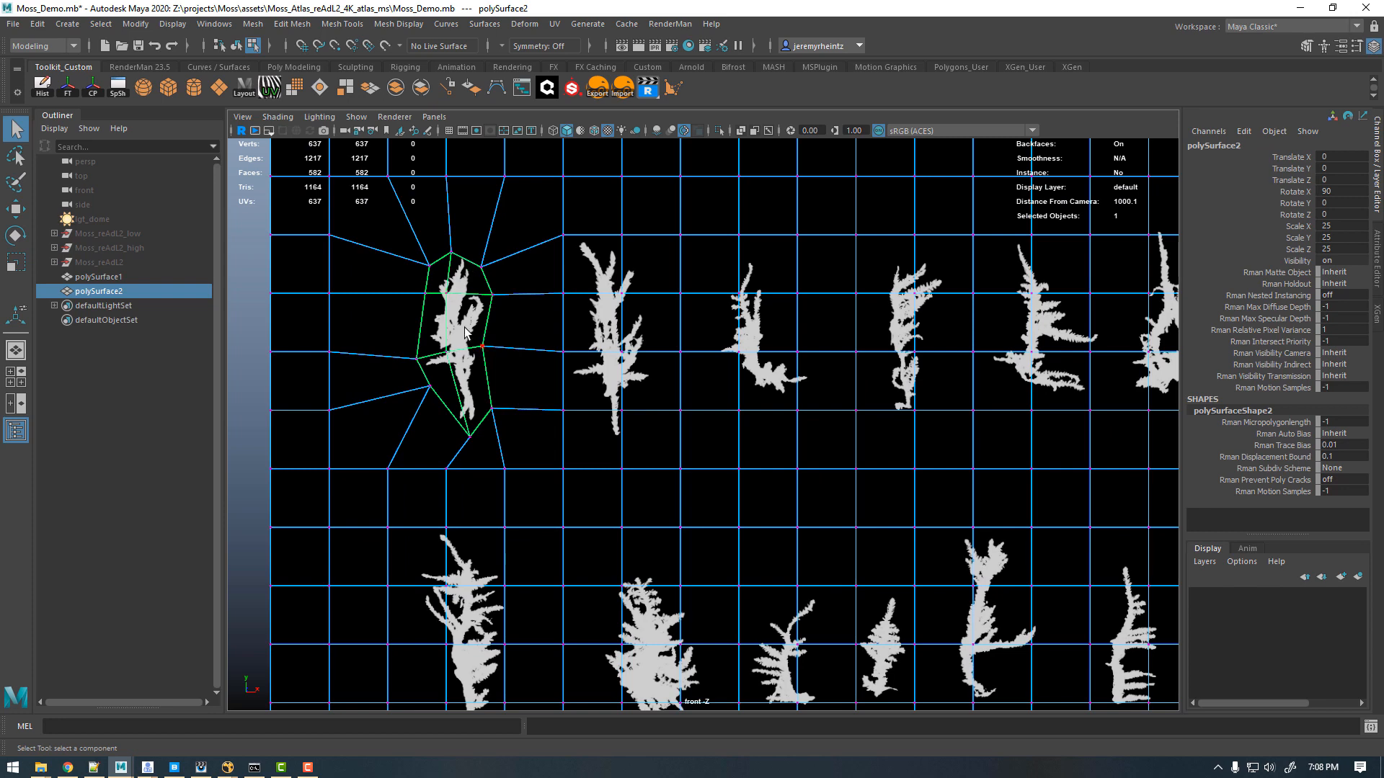
scroll(824, 403, "down", 10)
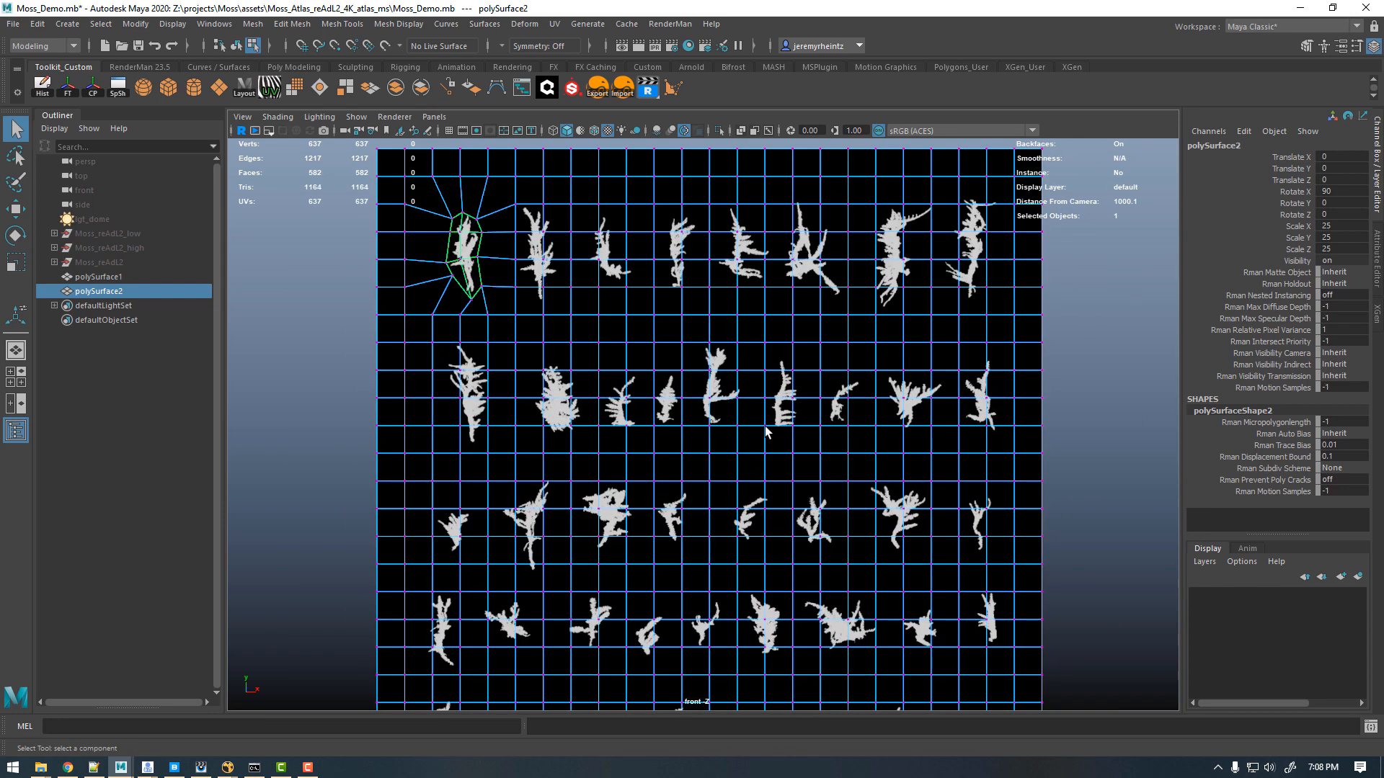
middle_click_drag(764, 426, 843, 491, "alt")
scroll(800, 353, "up", 2)
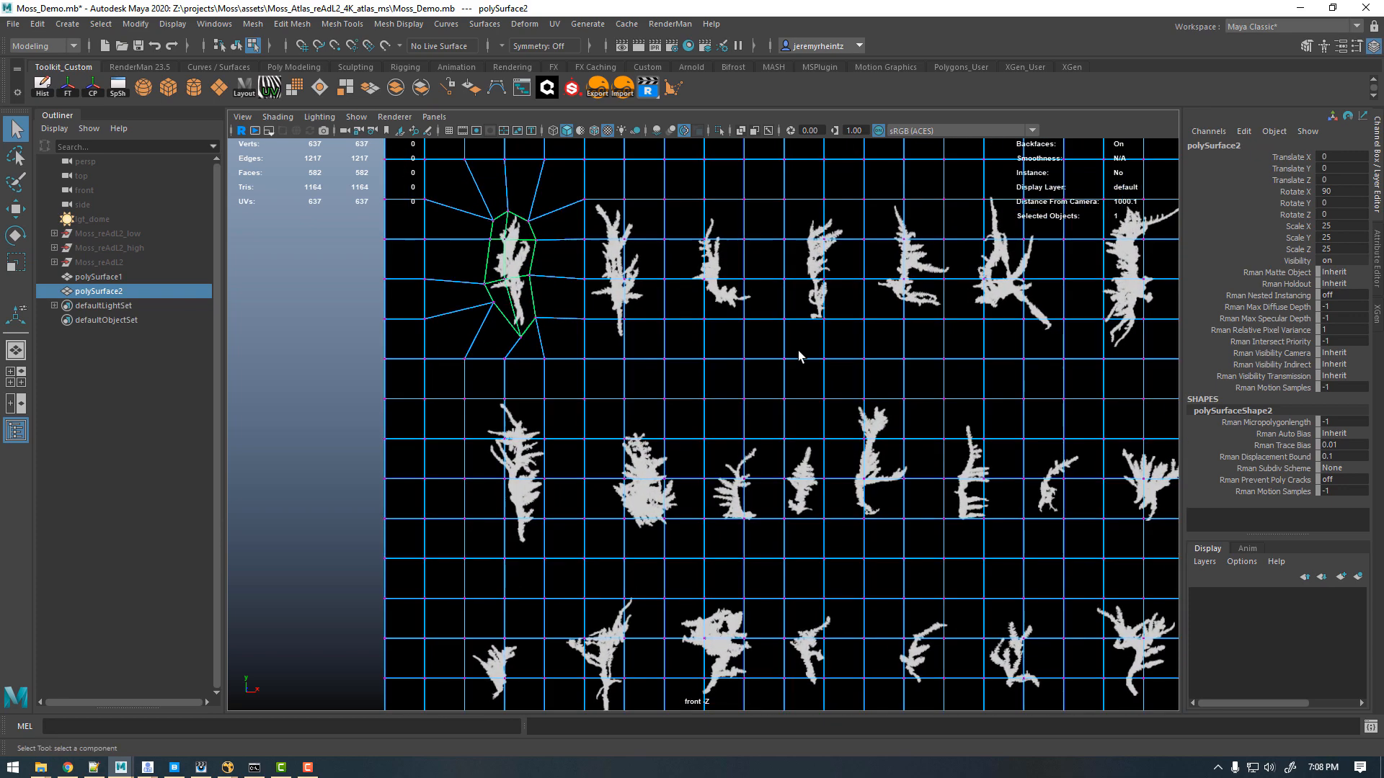
middle_click_drag(568, 260, 636, 393, "alt")
scroll(635, 393, "up", 3)
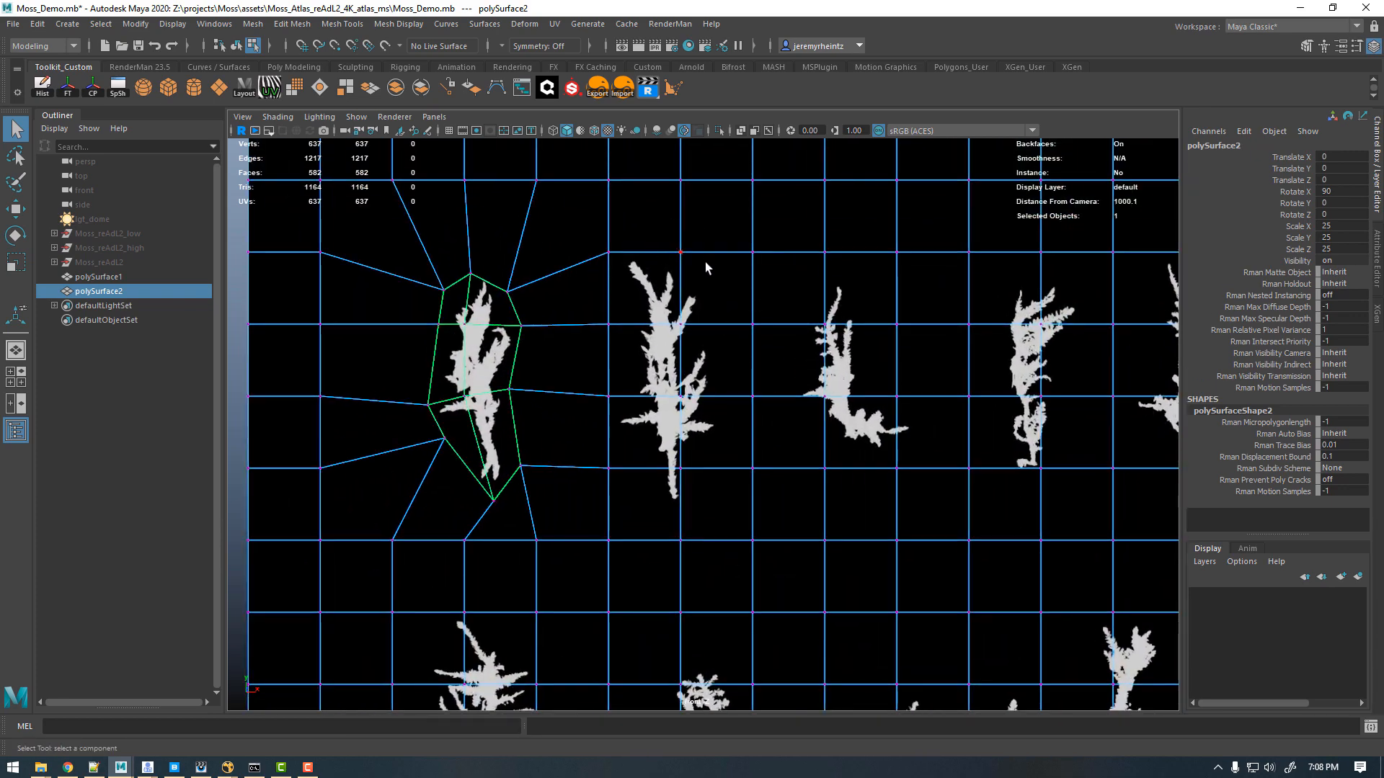
left_click(690, 254)
key("w")
left_click_drag(681, 252, 648, 247)
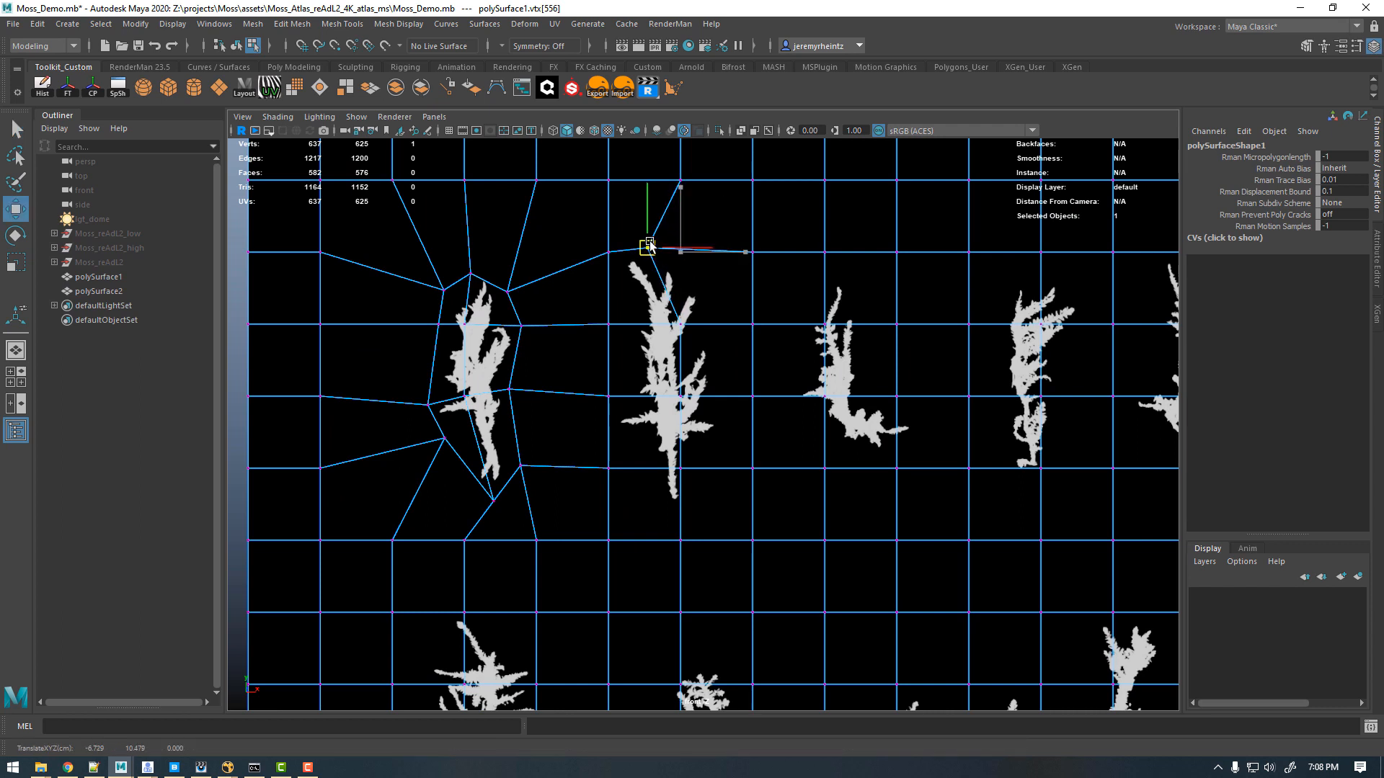
Step: Align the grid vertices running through the second moss sprig with its stem and raise the one below its base
left_click(679, 326)
left_click(677, 397)
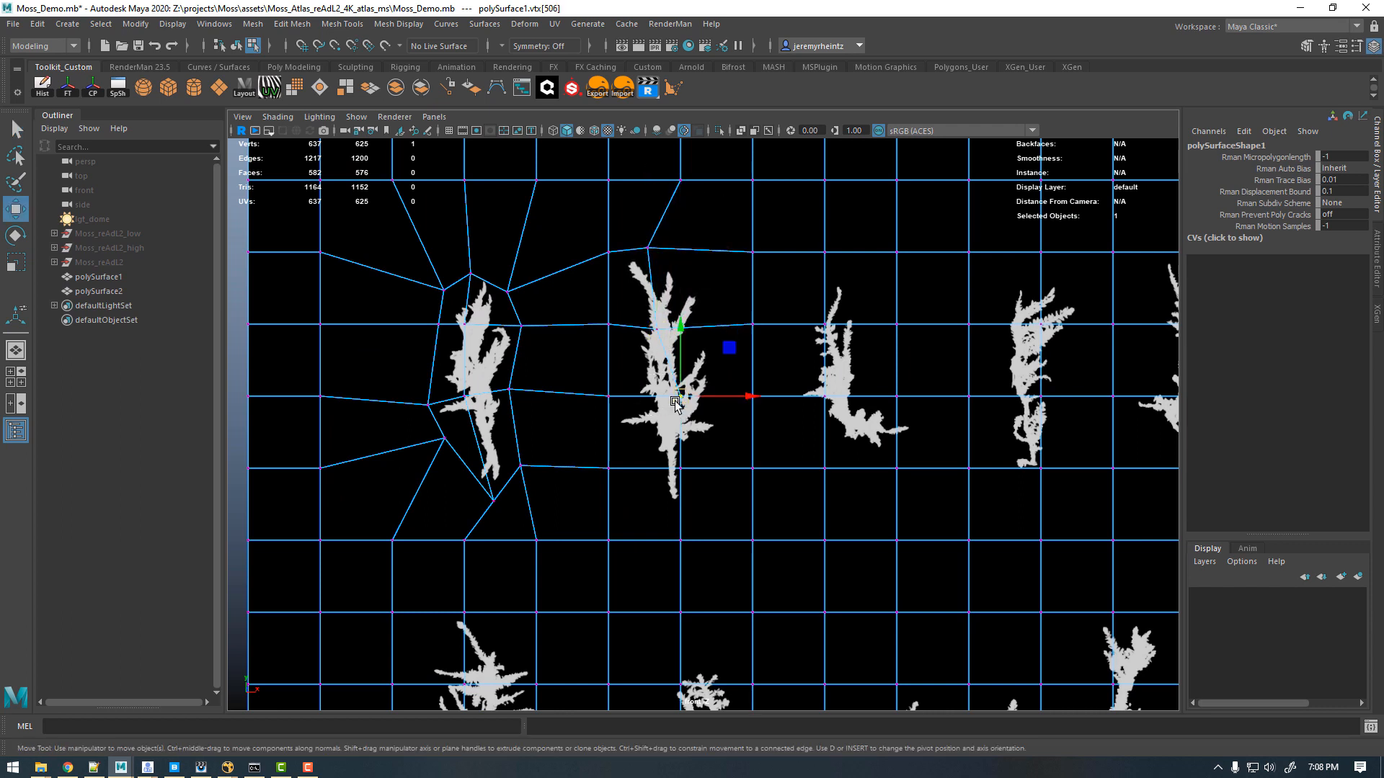
left_click_drag(681, 398, 657, 400)
left_click_drag(636, 448, 673, 470)
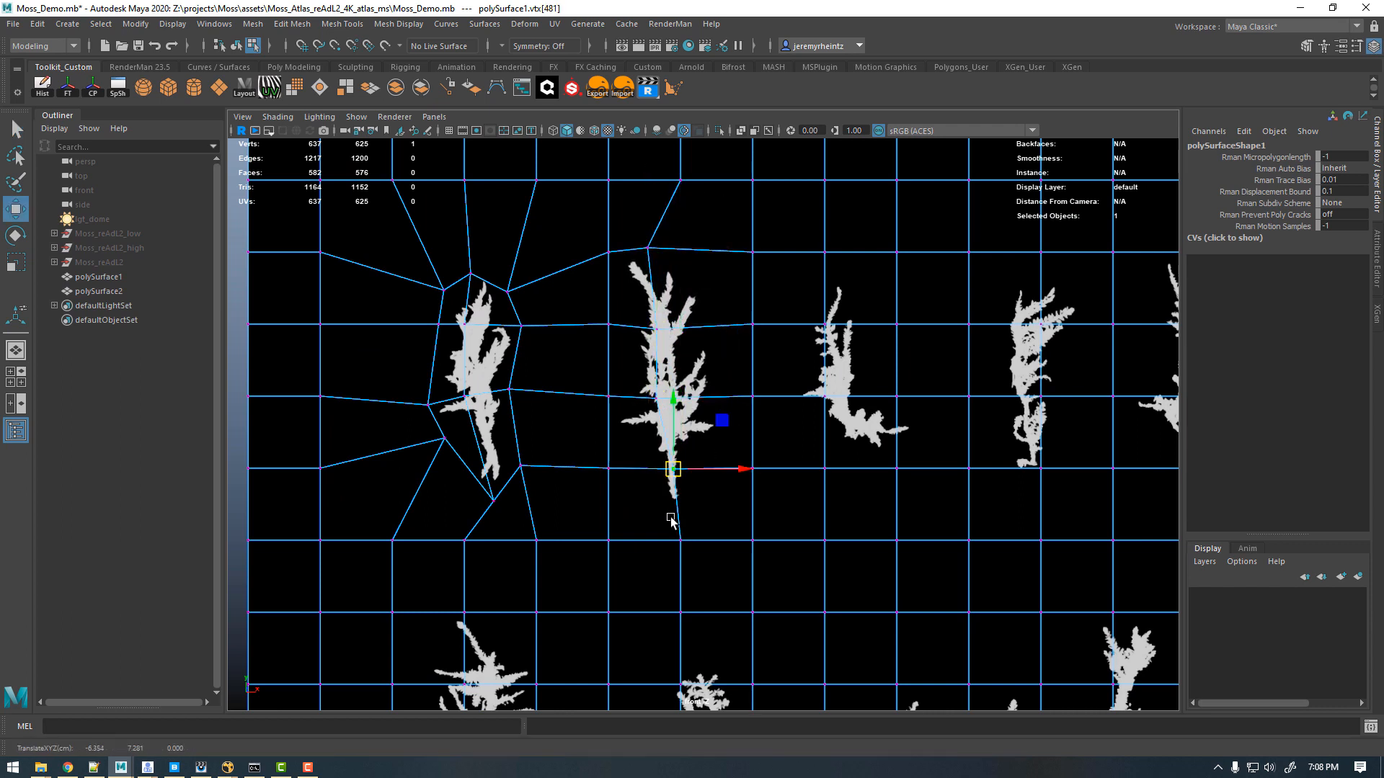
left_click(681, 541)
left_click_drag(680, 541, 676, 521)
Step: Pull the grid vertices along the right side of the second moss sprig in towards its silhouette, from base to tip
left_click(753, 541)
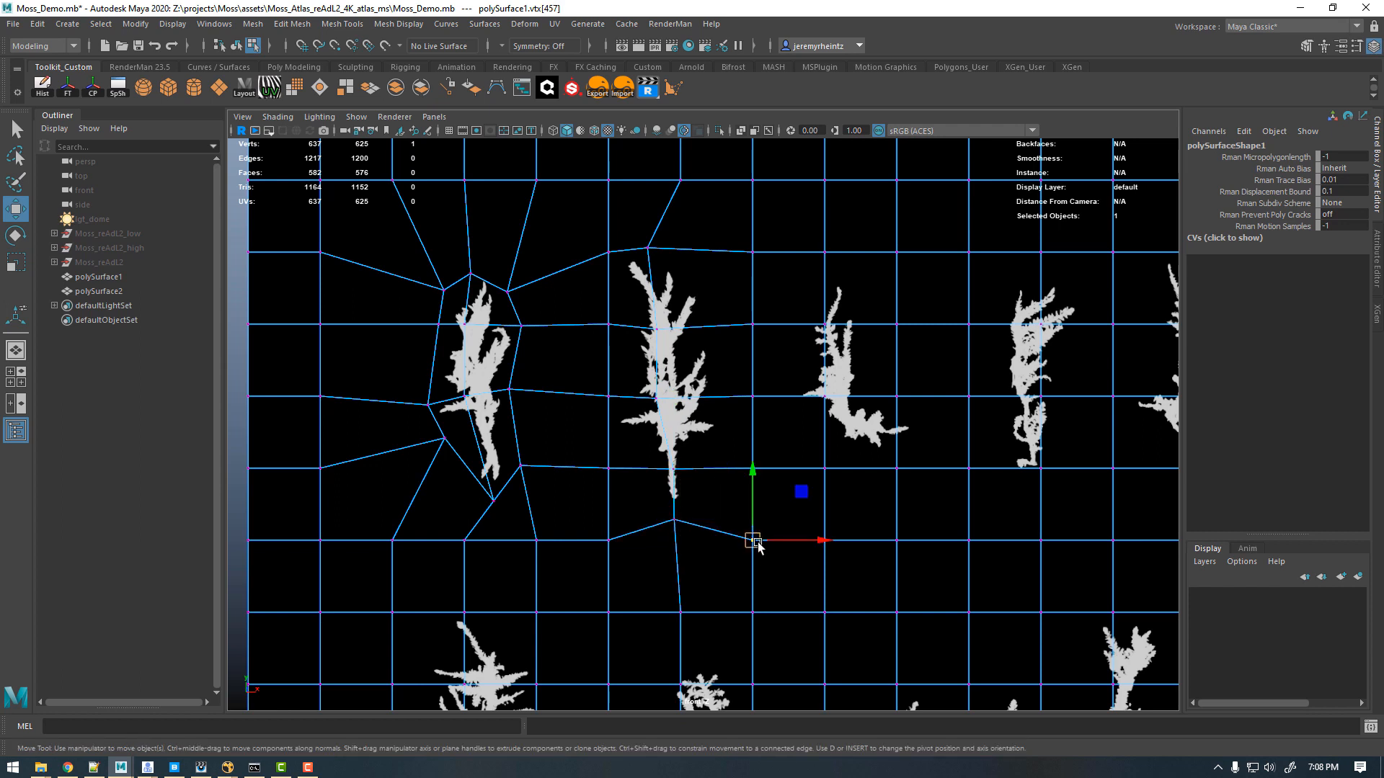
left_click_drag(758, 546, 703, 508)
left_click(752, 469)
left_click_drag(753, 470, 709, 466)
mouse_move(735, 372)
left_mouse_down()
mouse_move(768, 410)
mouse_move(730, 399)
left_mouse_up()
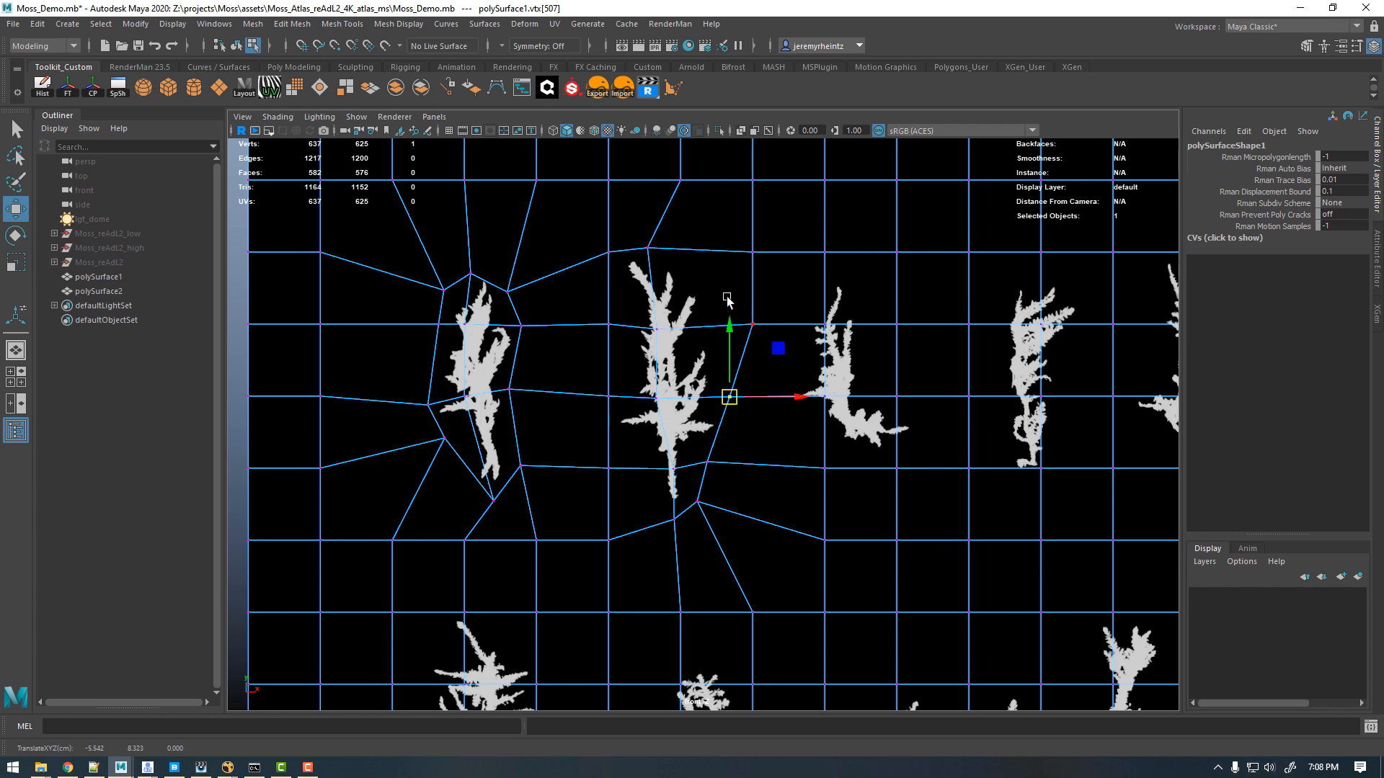
left_click(752, 324)
left_click_drag(753, 324, 716, 327)
left_click(753, 253)
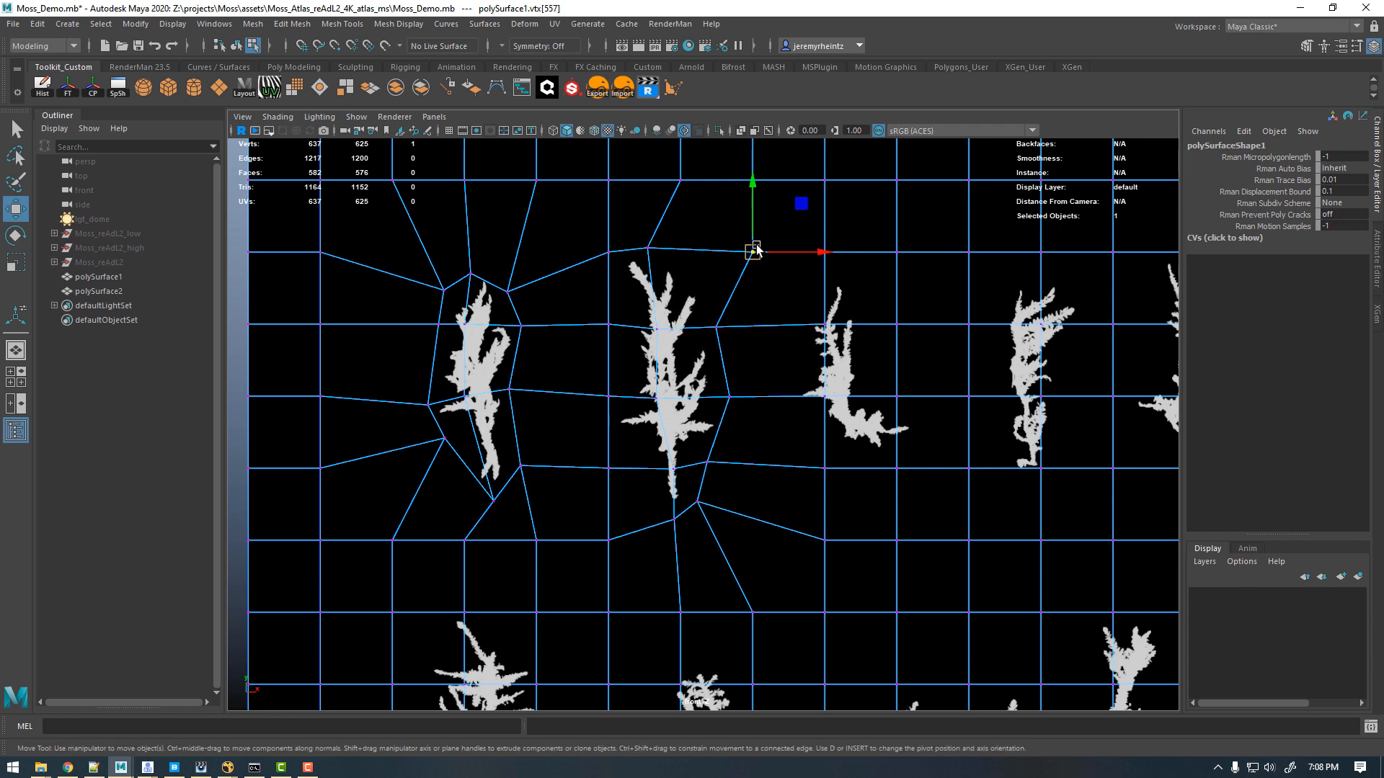
left_click_drag(756, 250, 618, 247)
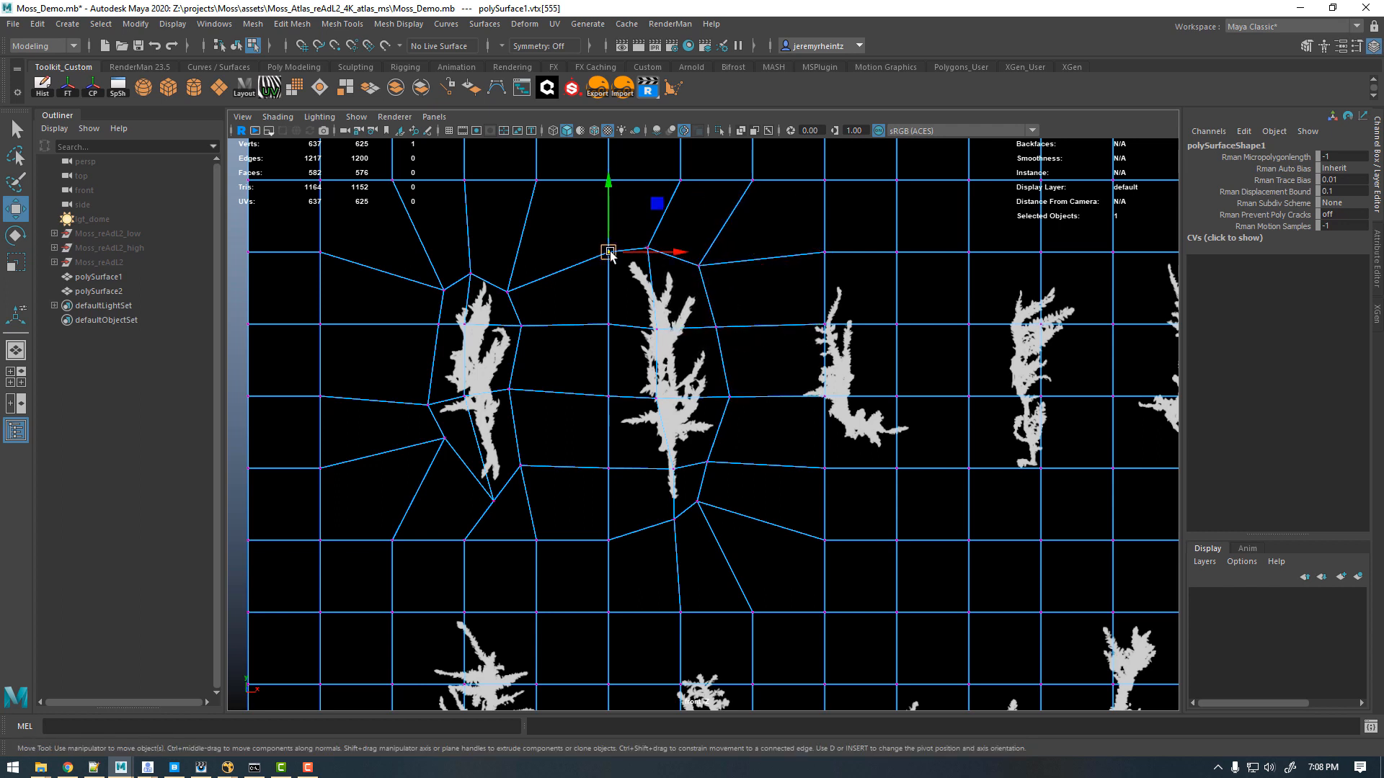
Step: Pull the grid vertices along the left side of the second moss sprig in to follow its silhouette down to the base
left_click(608, 325)
left_click_drag(609, 324, 620, 314)
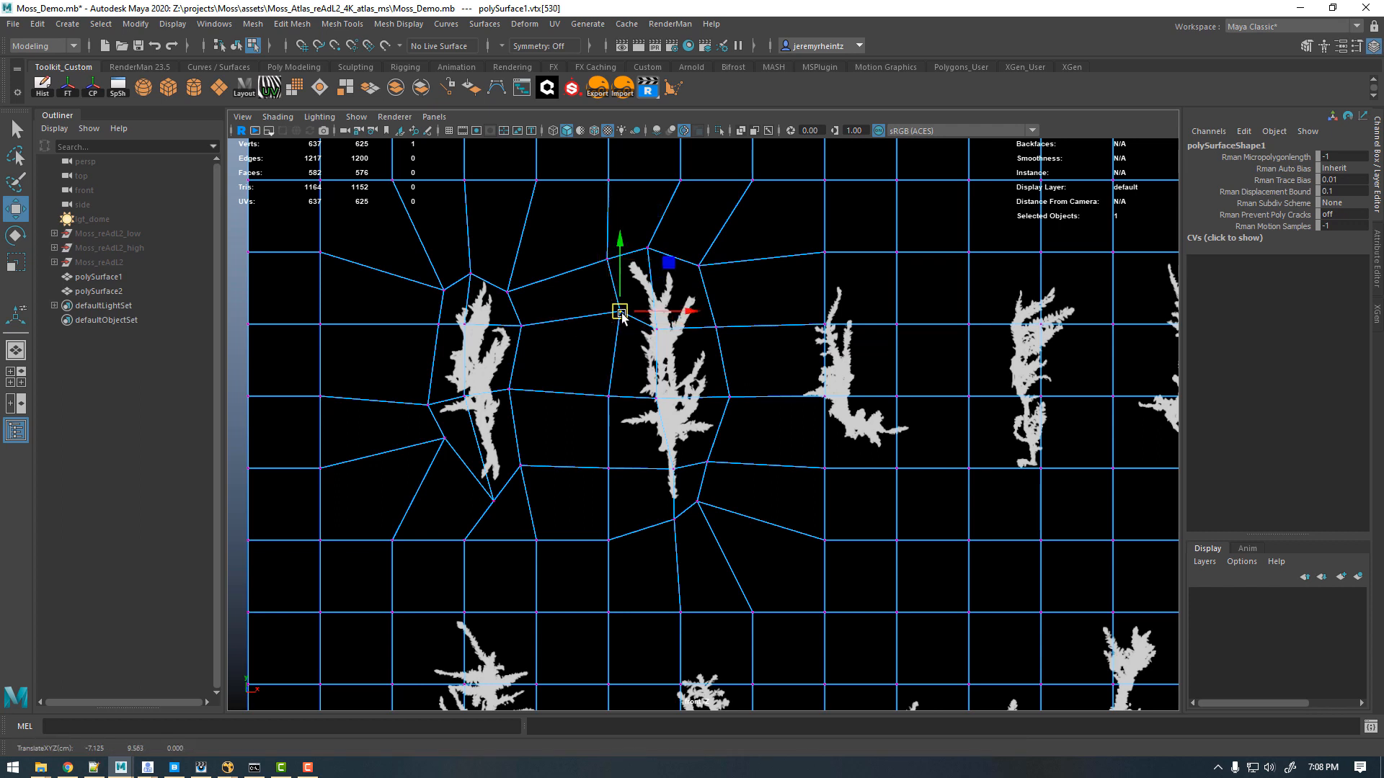
left_click(608, 257)
left_click_drag(608, 257, 610, 267)
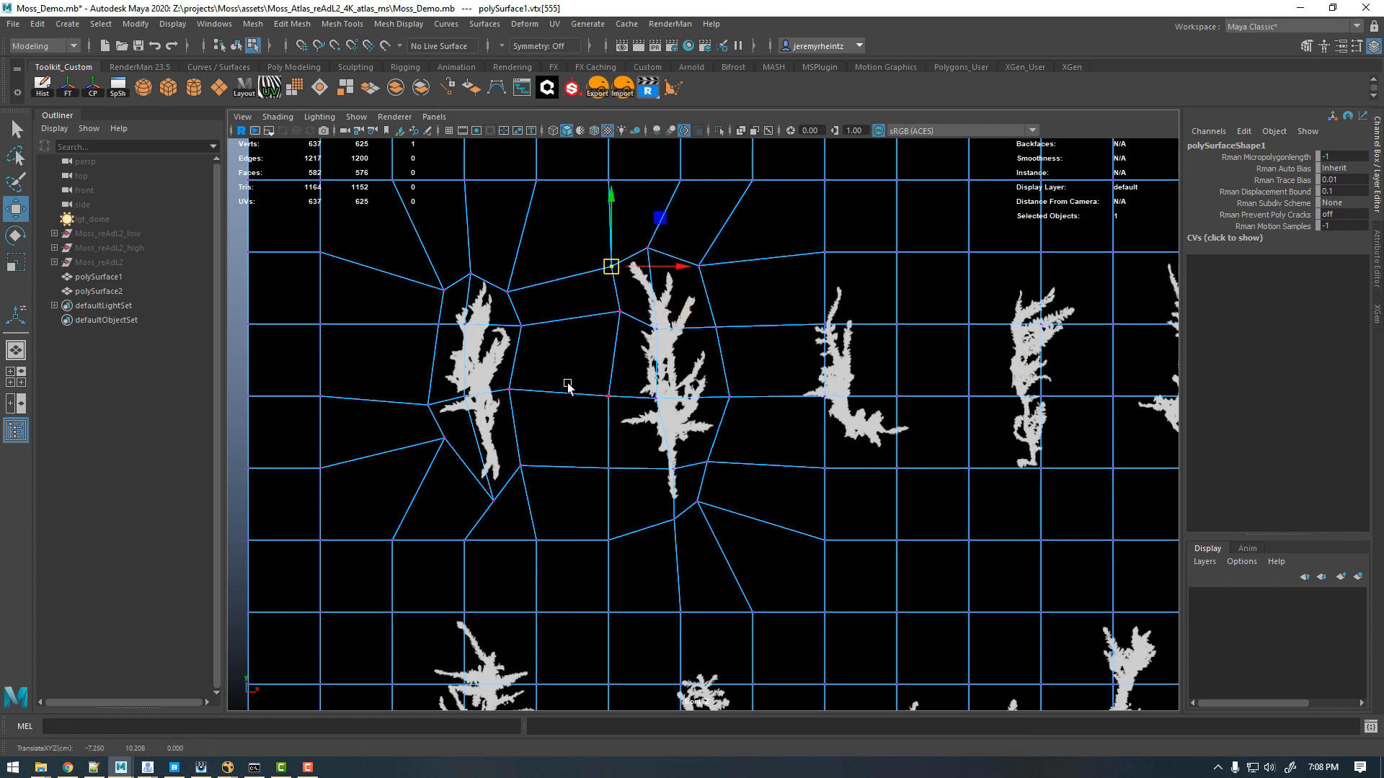
left_click(608, 396)
left_click_drag(609, 395, 623, 392)
left_click(608, 468)
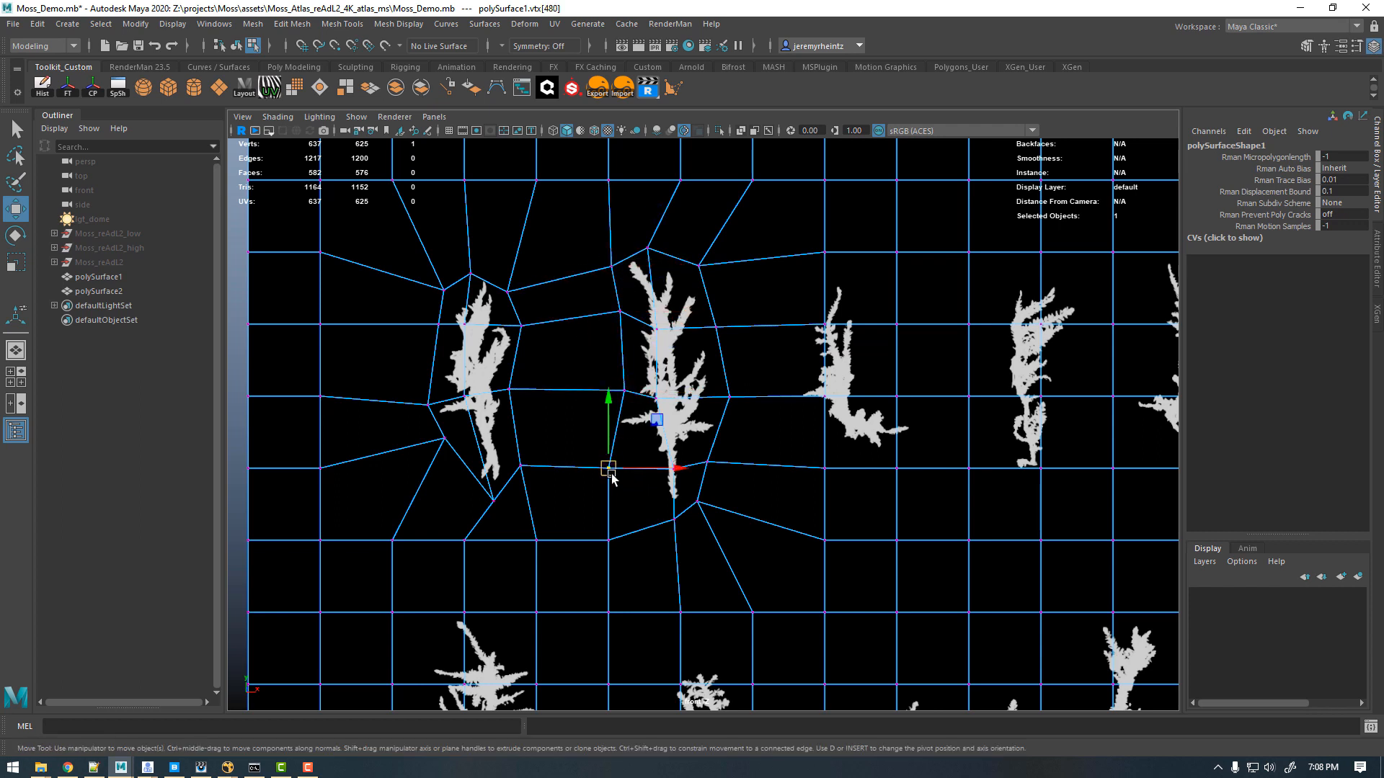
left_click_drag(611, 477, 610, 446)
left_click(608, 540)
left_click_drag(608, 540, 644, 481)
Step: Fine-tune the second moss sprig's centre, lower-left and upper-right vertices, undoing a trial downward move of the centre vertex
right_click(658, 319)
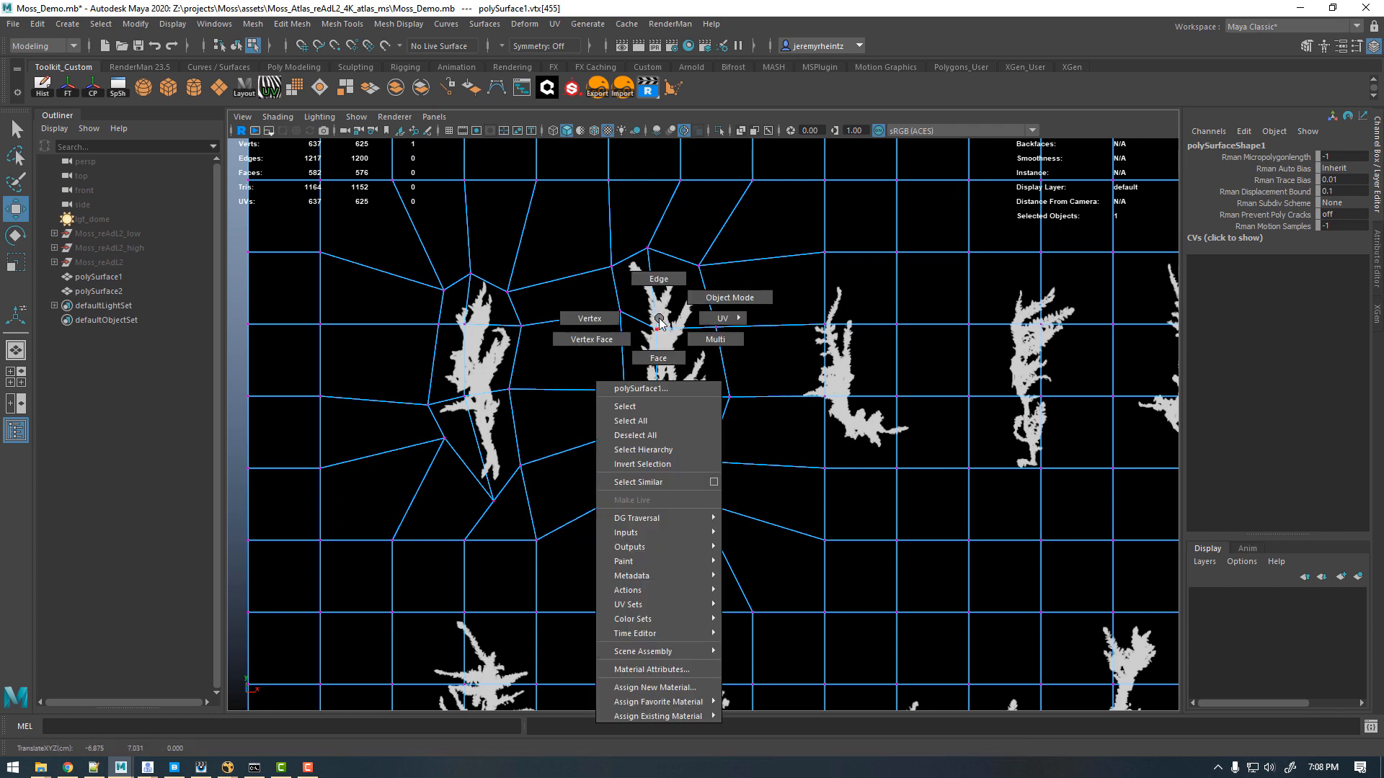
left_click(660, 397)
left_click_drag(663, 406, 667, 407)
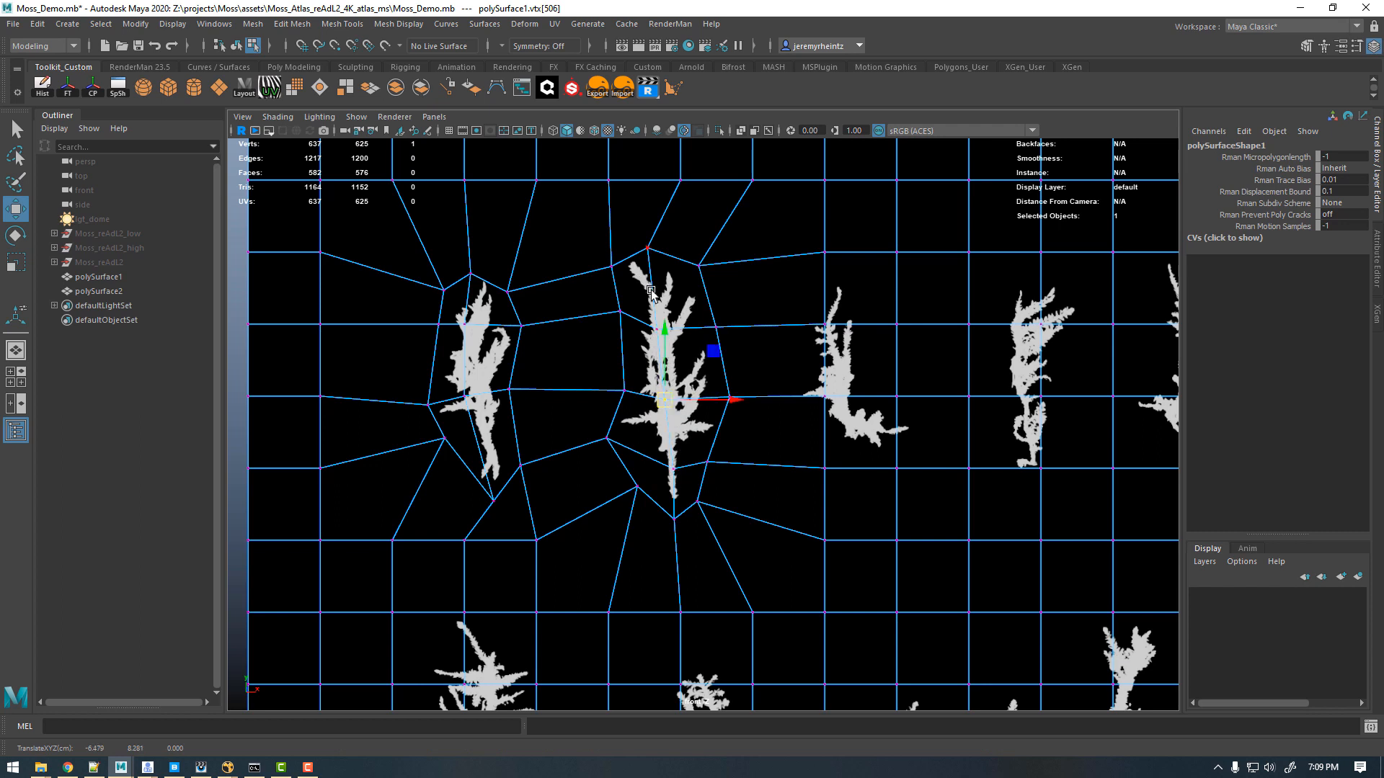
left_click_drag(664, 351, 681, 418)
key("ctrl+z")
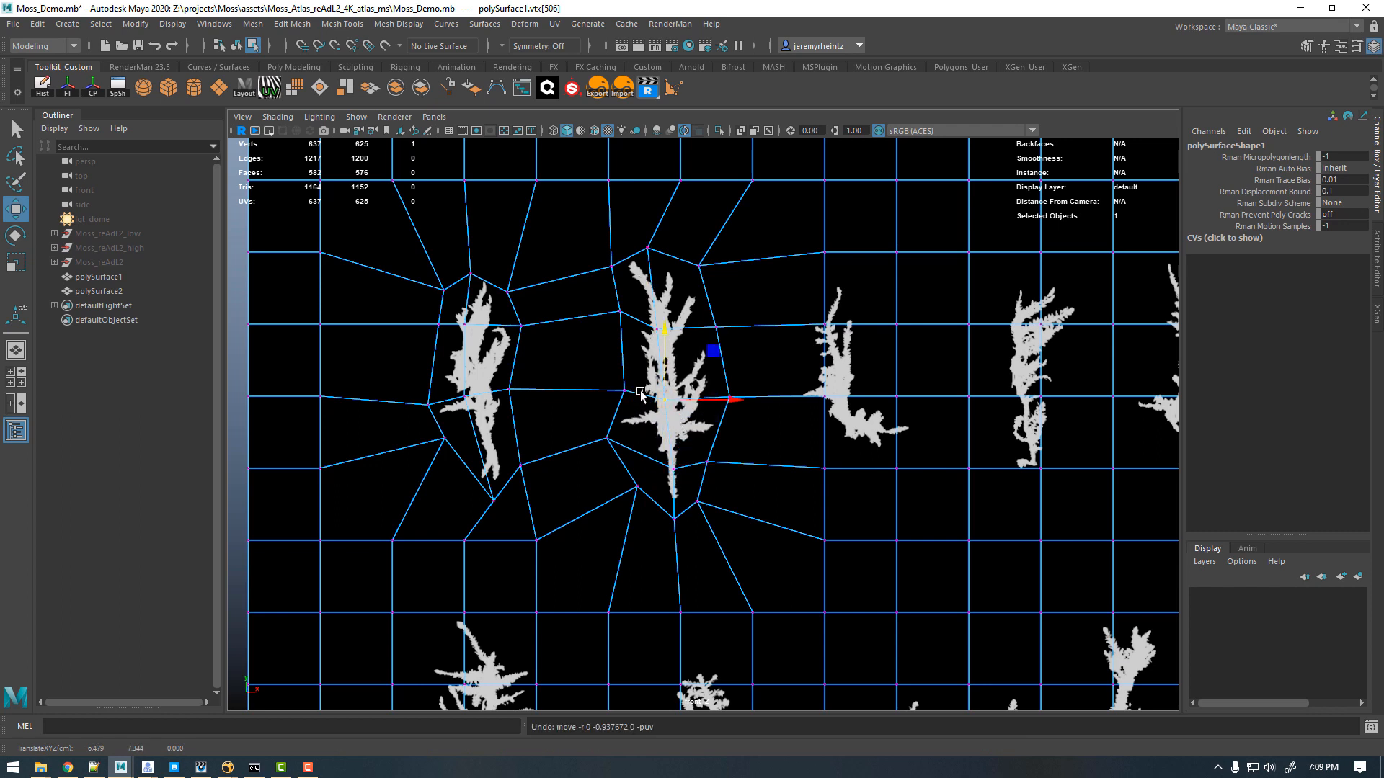
left_click(610, 439)
left_click_drag(613, 445, 625, 432)
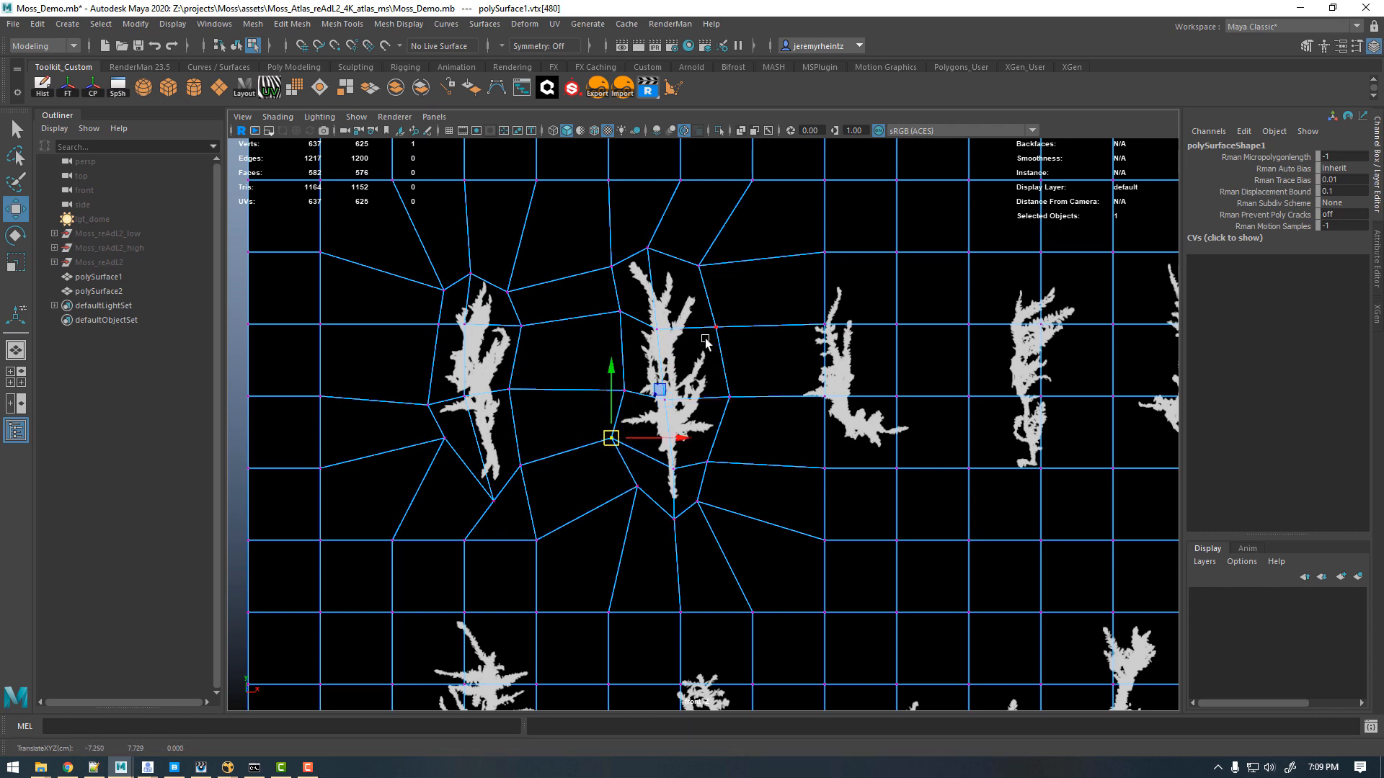
left_click(692, 360)
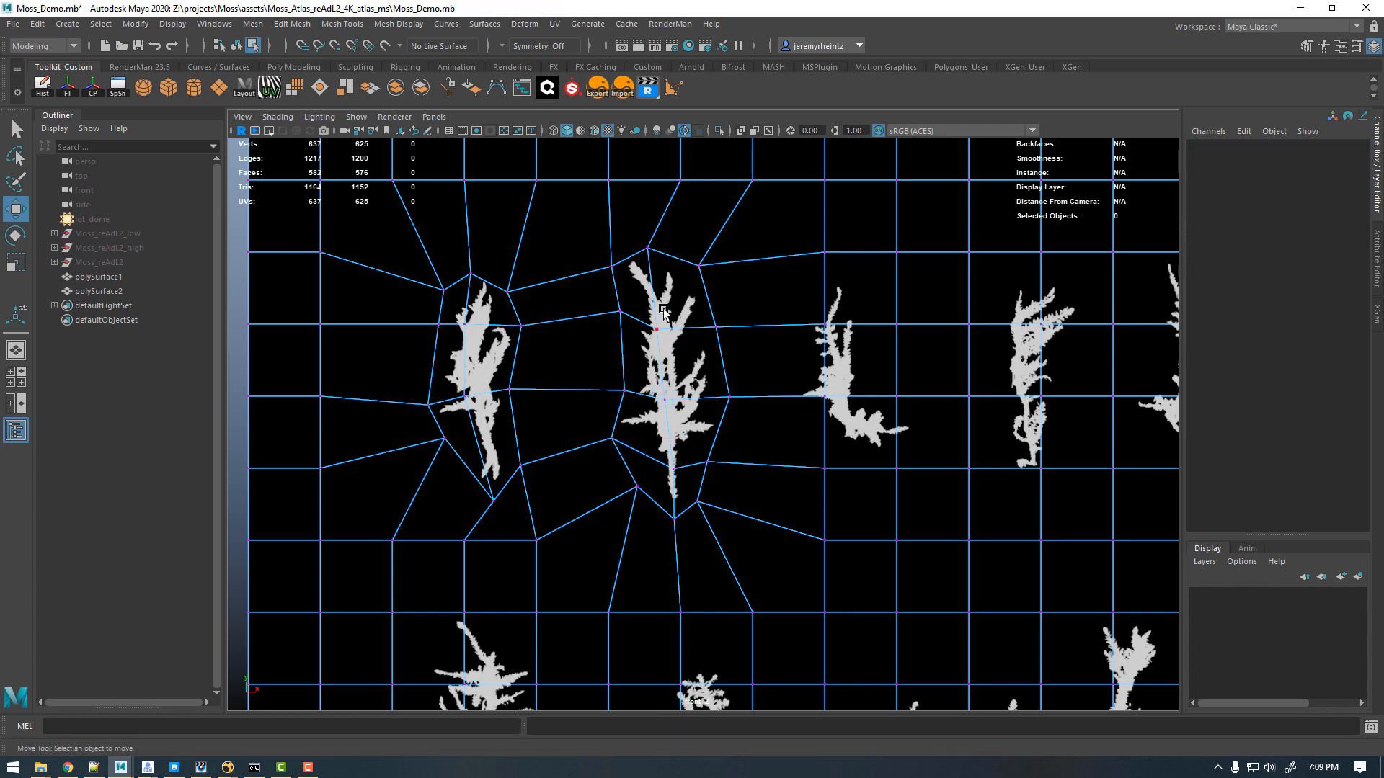
left_click_drag(690, 249, 738, 298)
Step: Select the faces enclosing the second moss sprig, duplicate them into a separate mesh, and delete the construction history
right_click_drag(680, 329, 670, 360)
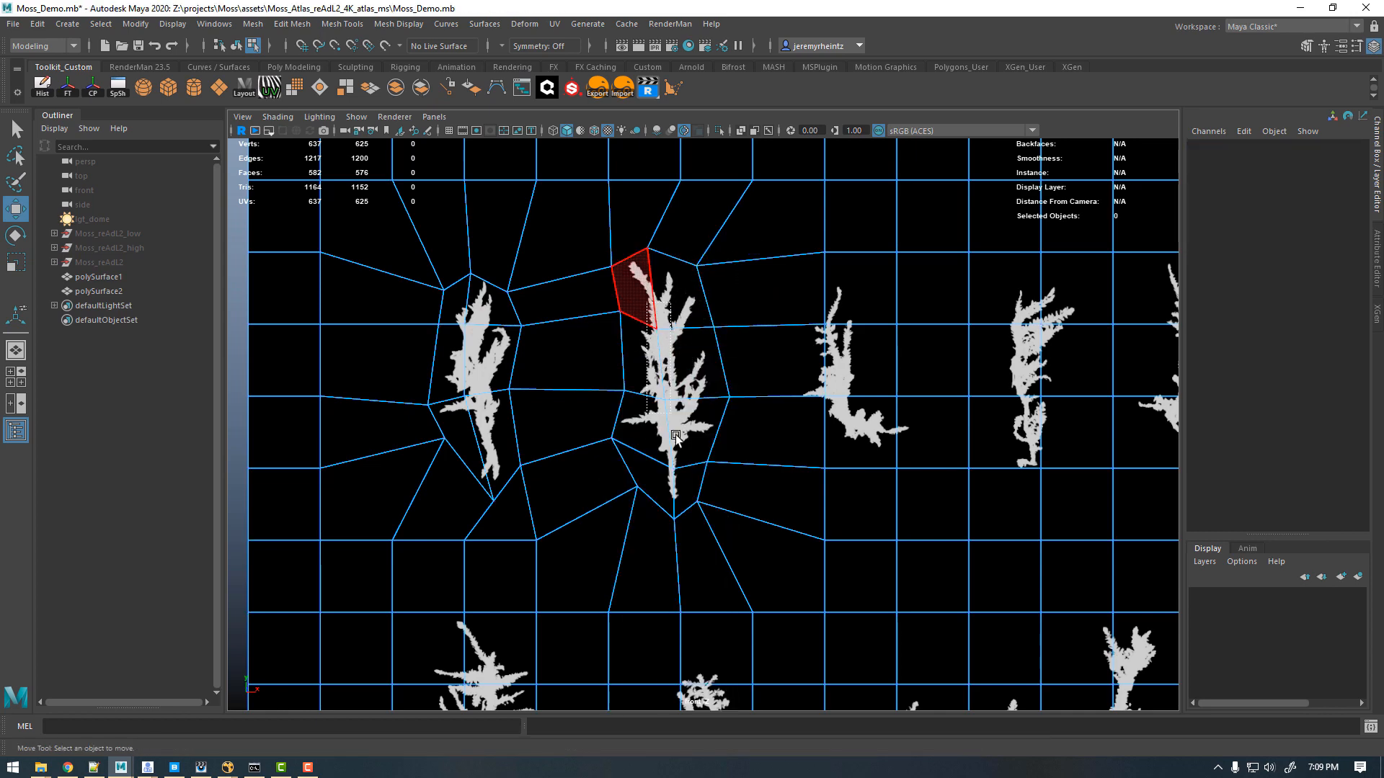
left_click_drag(635, 285, 676, 465)
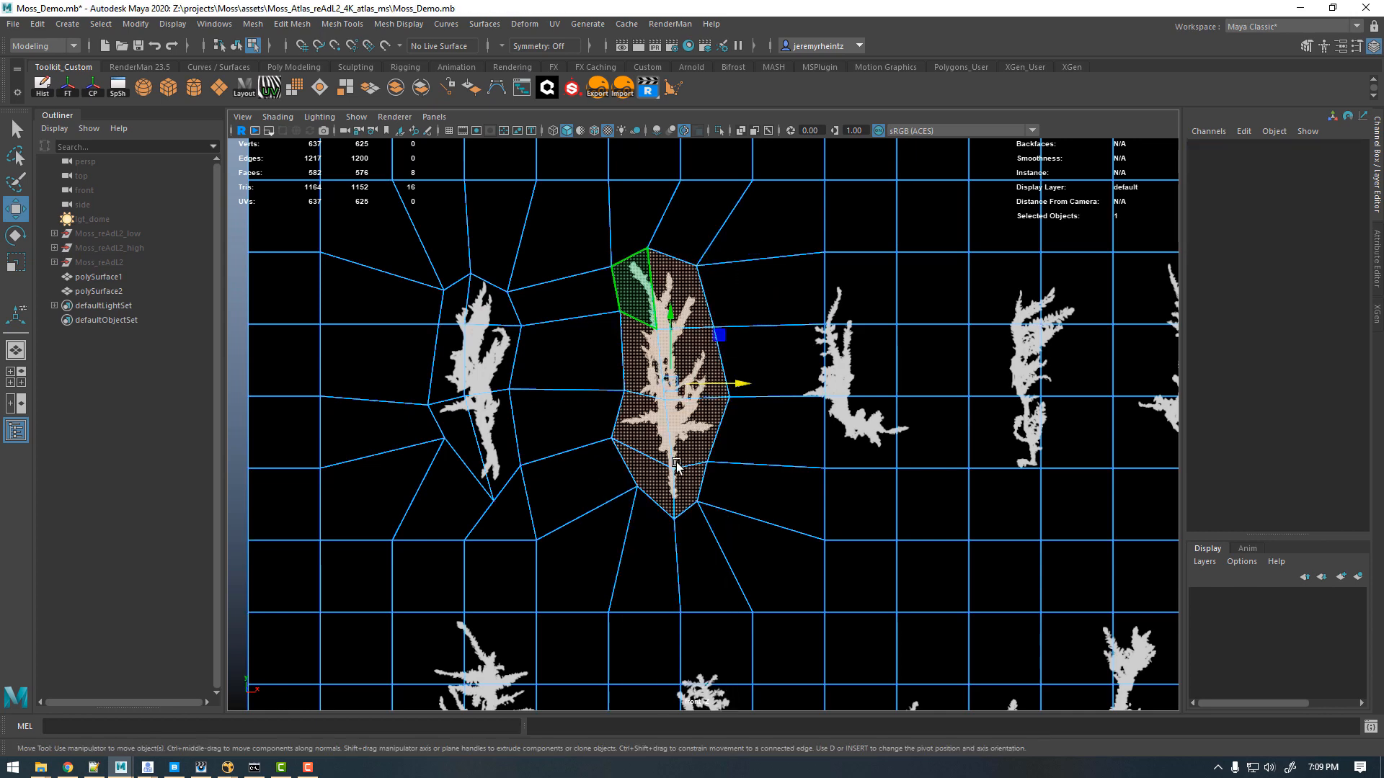
left_click(363, 85)
left_click(44, 90)
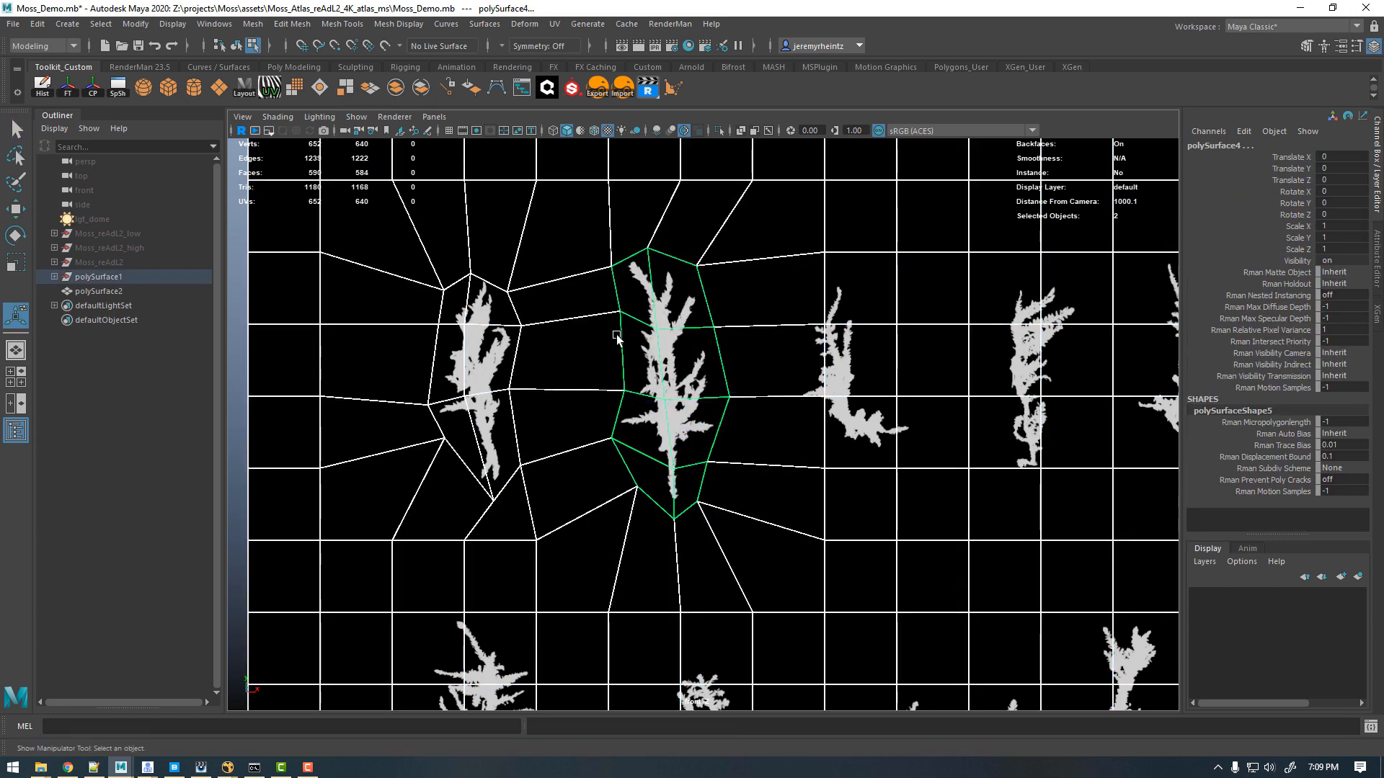
Step: Unparent the grid mesh and the second sprig's mesh from polySurface1 and put the second sprig's mesh in a new group
left_click(113, 315)
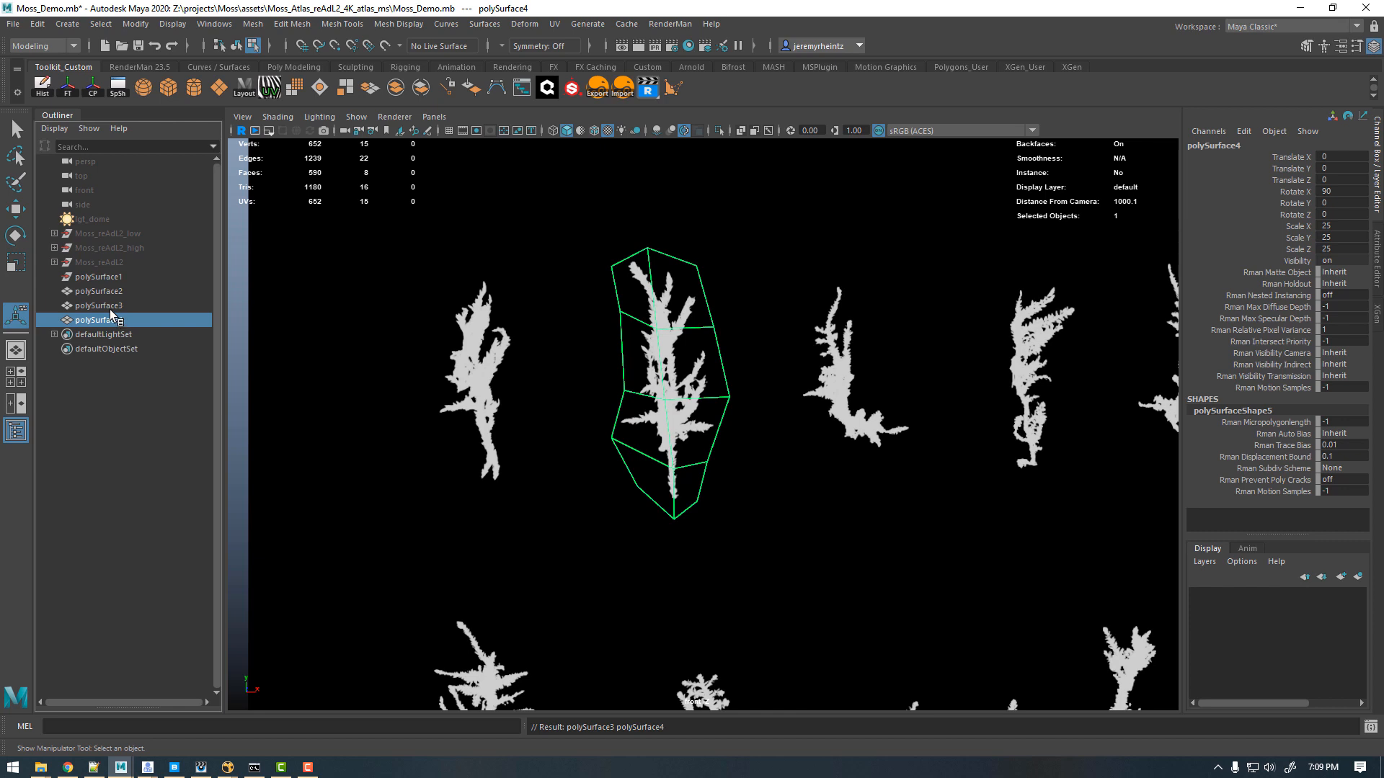
key("ctrl+g")
left_click(99, 300)
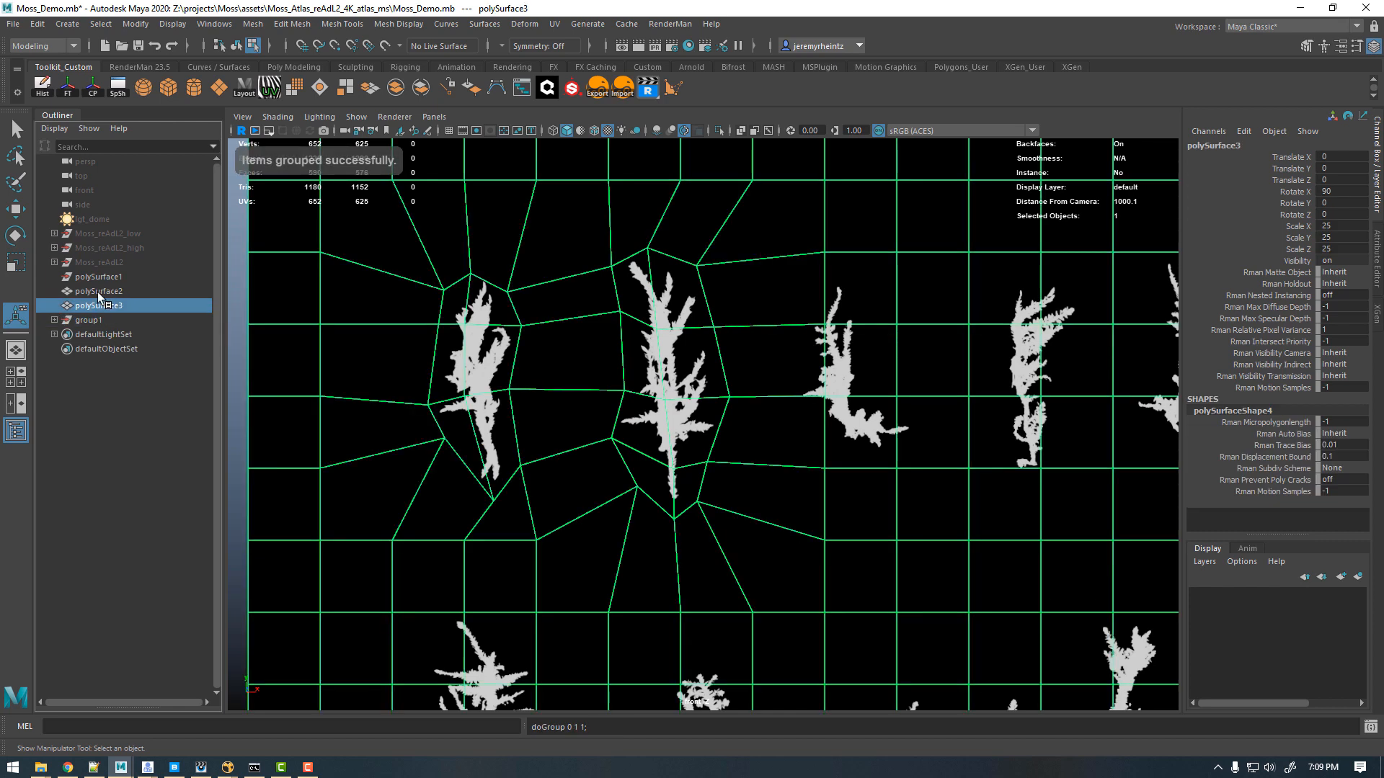
Step: Move the first sprig's mesh, polySurface2, into the new group and rename the group Moss
left_click(97, 292)
left_click_drag(98, 292, 96, 322)
double_click(90, 305)
type("Moss")
key("Return")
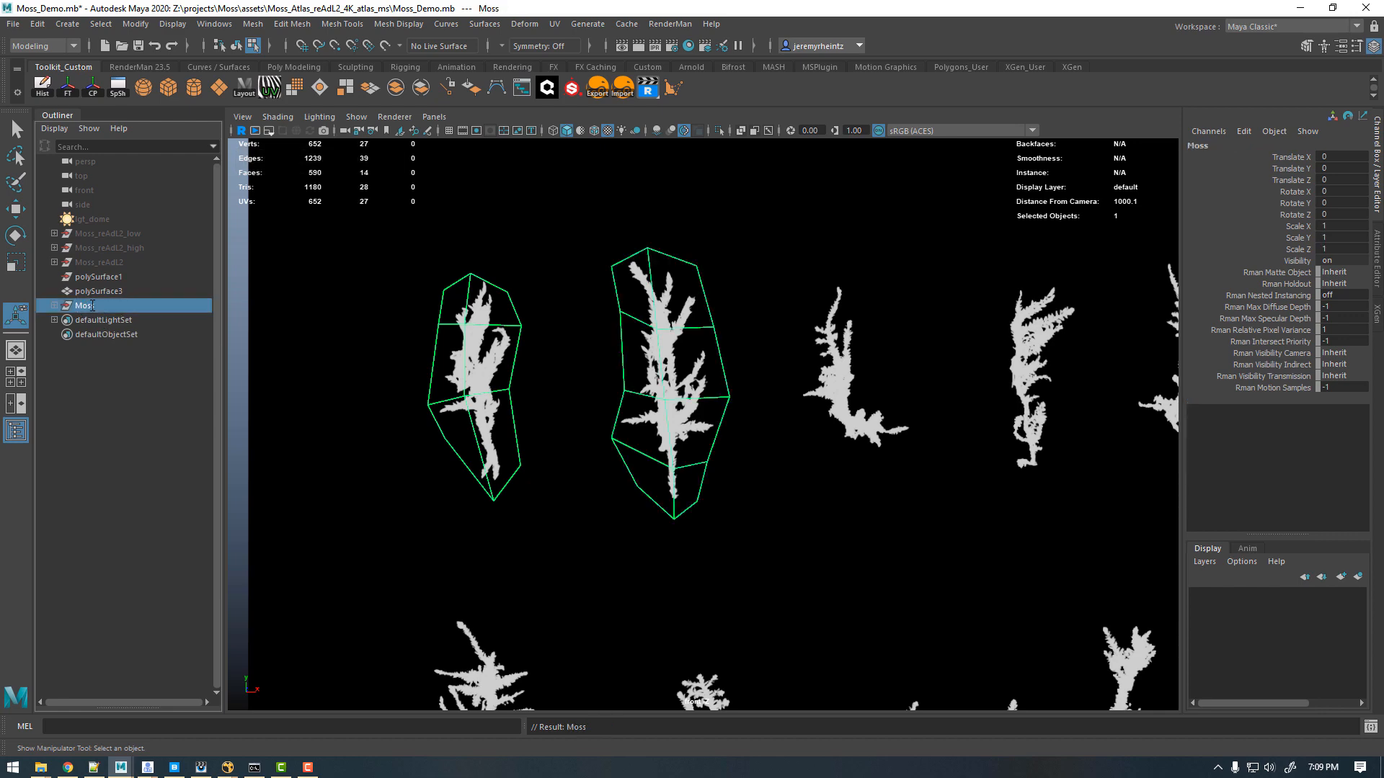
Step: Delete the leftover empty polySurface1 node and select the grid mesh polySurface3
left_click(93, 276)
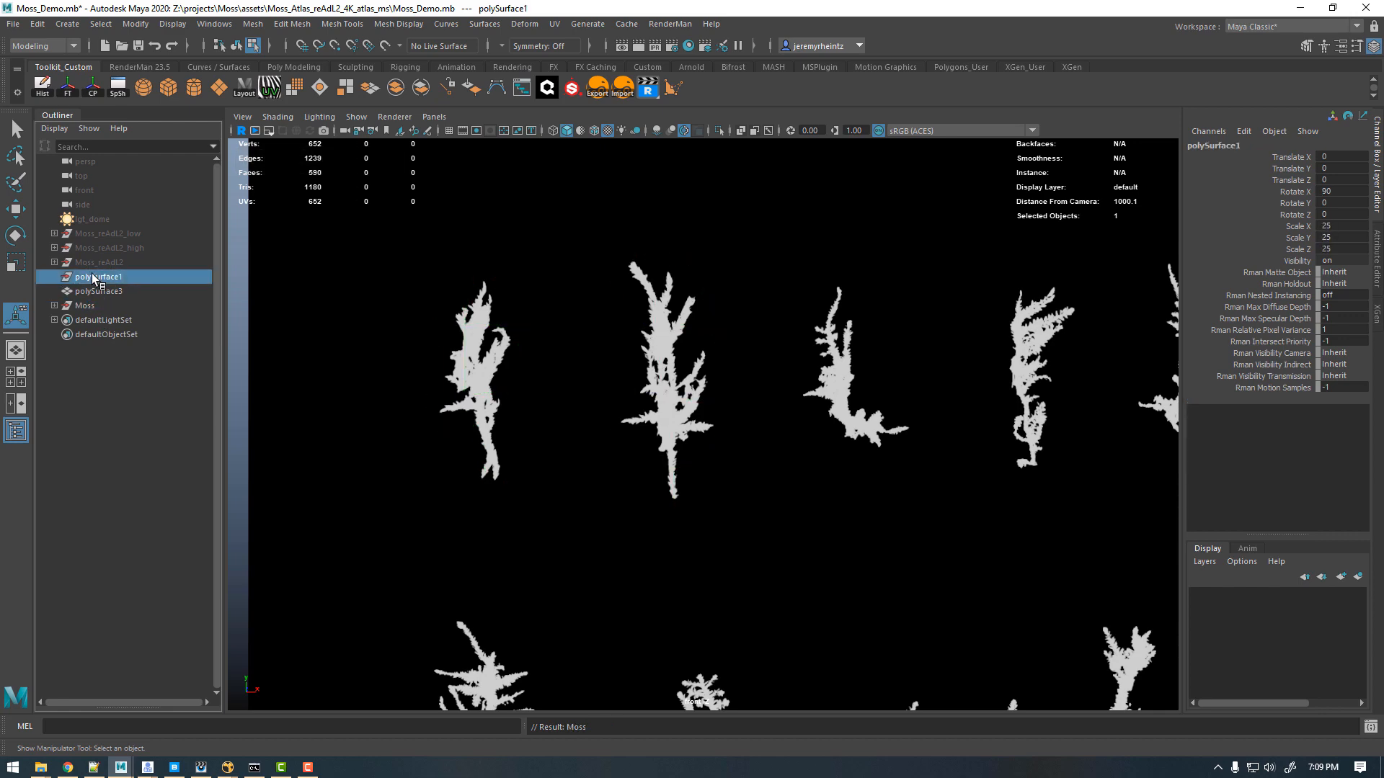
key("Delete")
left_click(91, 278)
Step: Switch the grid to vertex editing and move the two upper centre vertices onto the stem of the lower row's first sprig
middle_click_drag(805, 312, 645, 321, "alt")
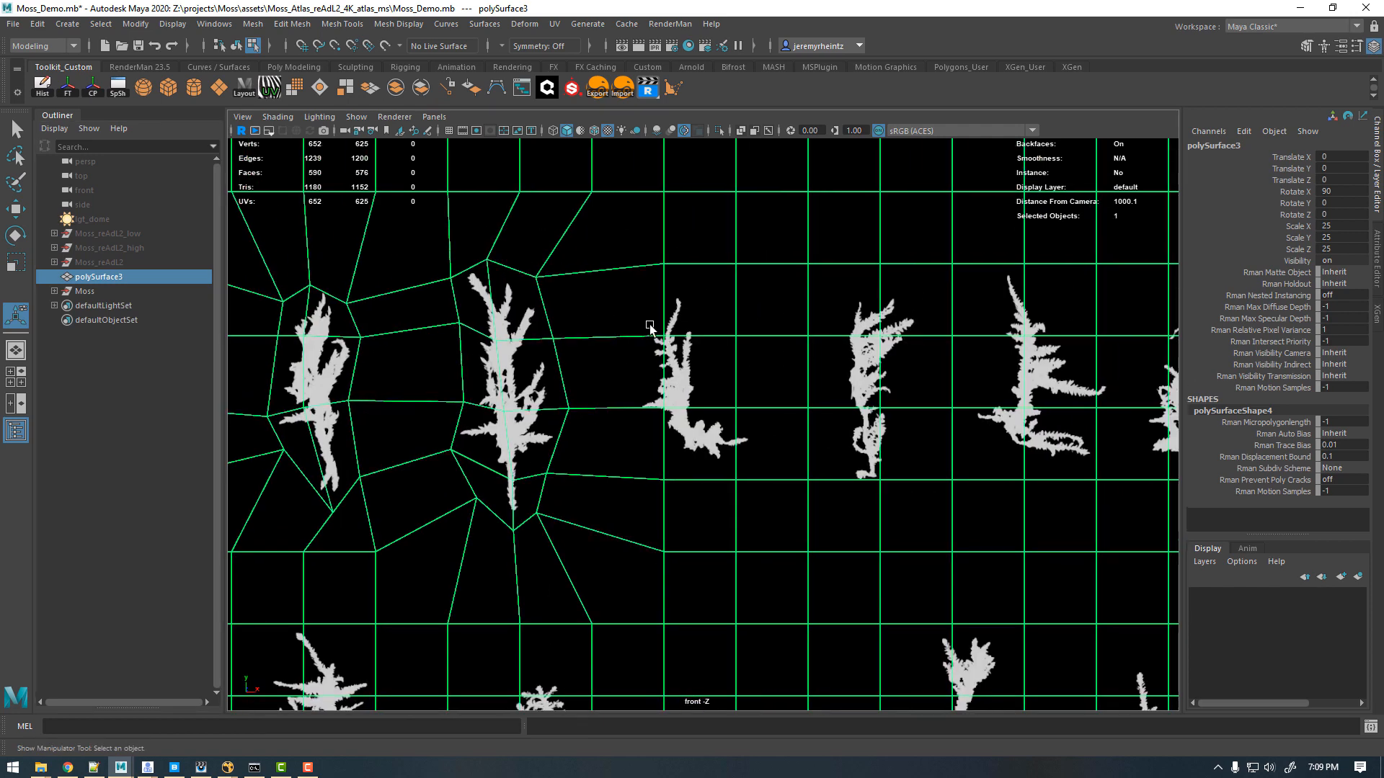
right_click_drag(751, 277, 753, 320)
middle_click_drag(664, 443, 806, 300, "alt")
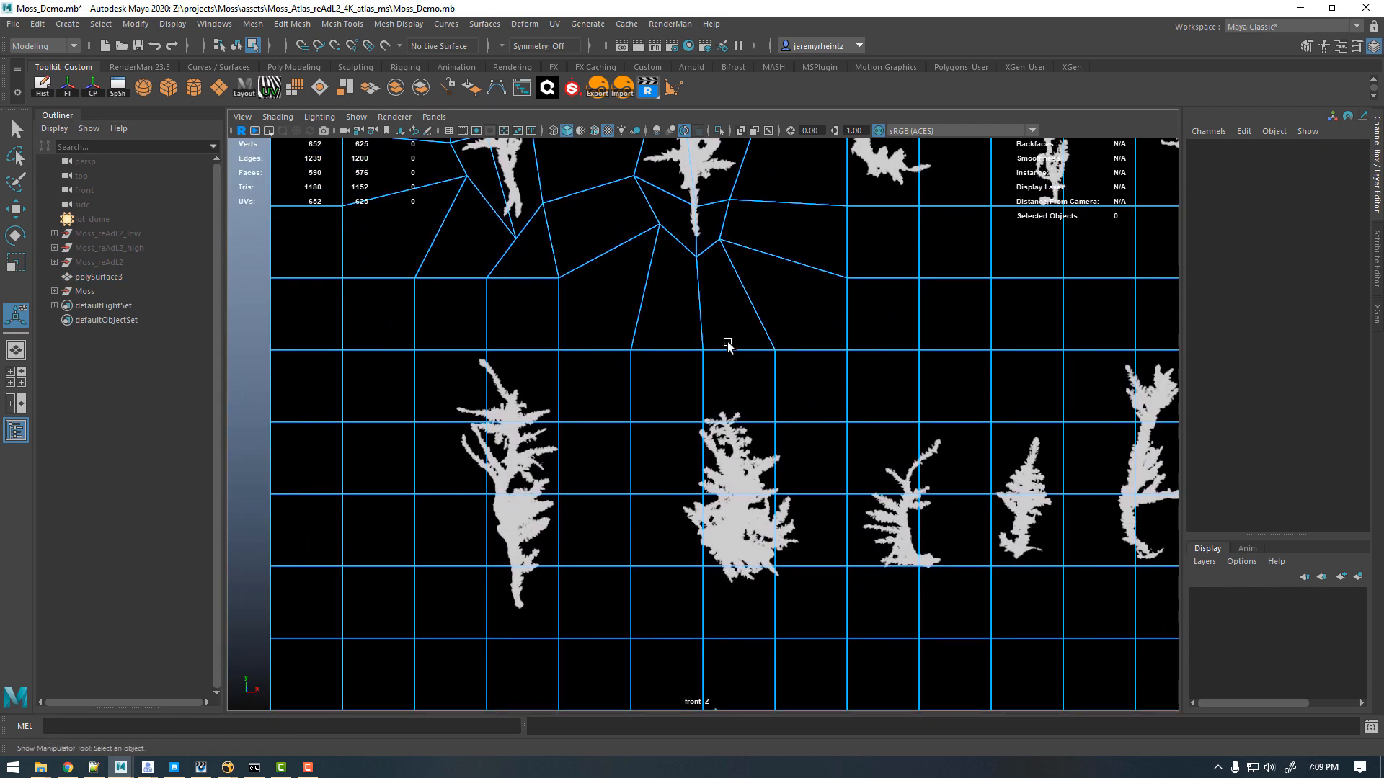
right_click(609, 353)
left_click(554, 352)
left_click(412, 353)
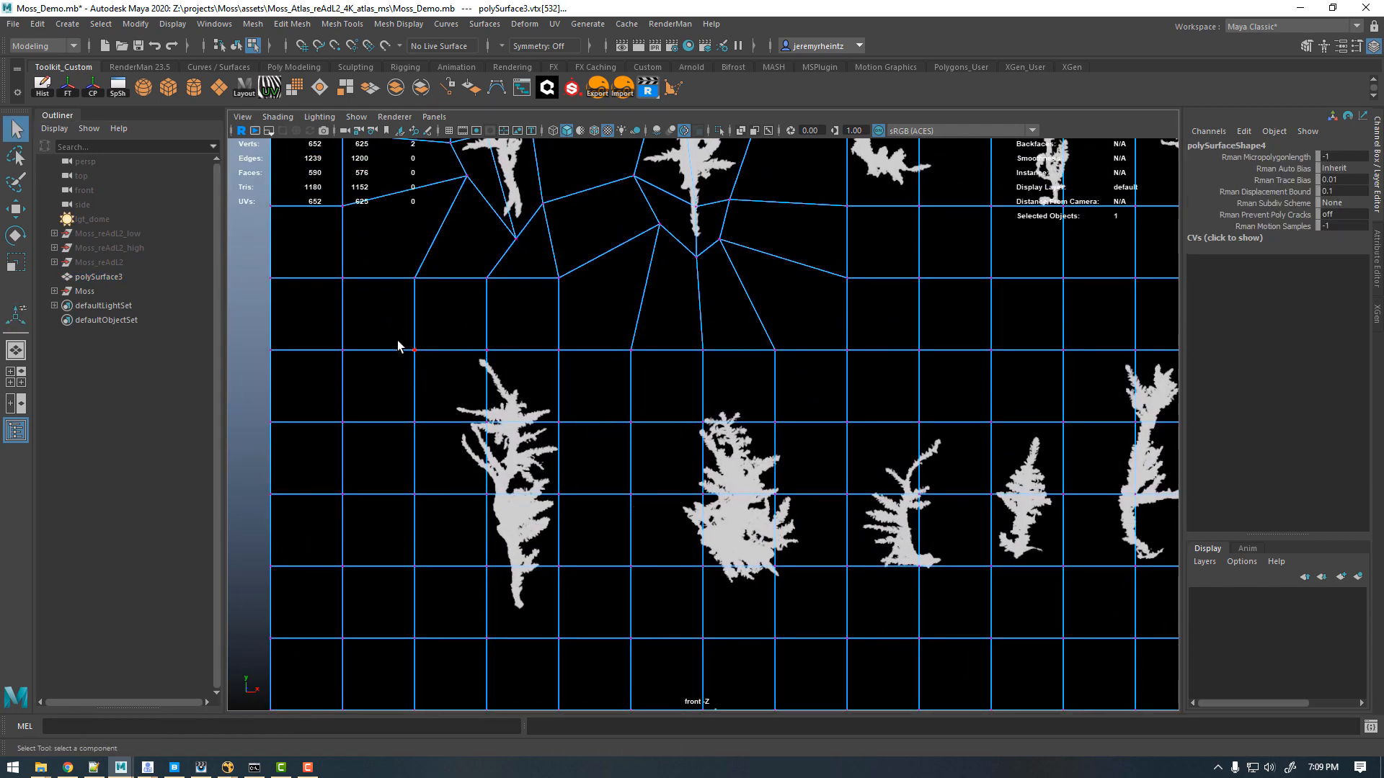
left_click(486, 352)
key("w")
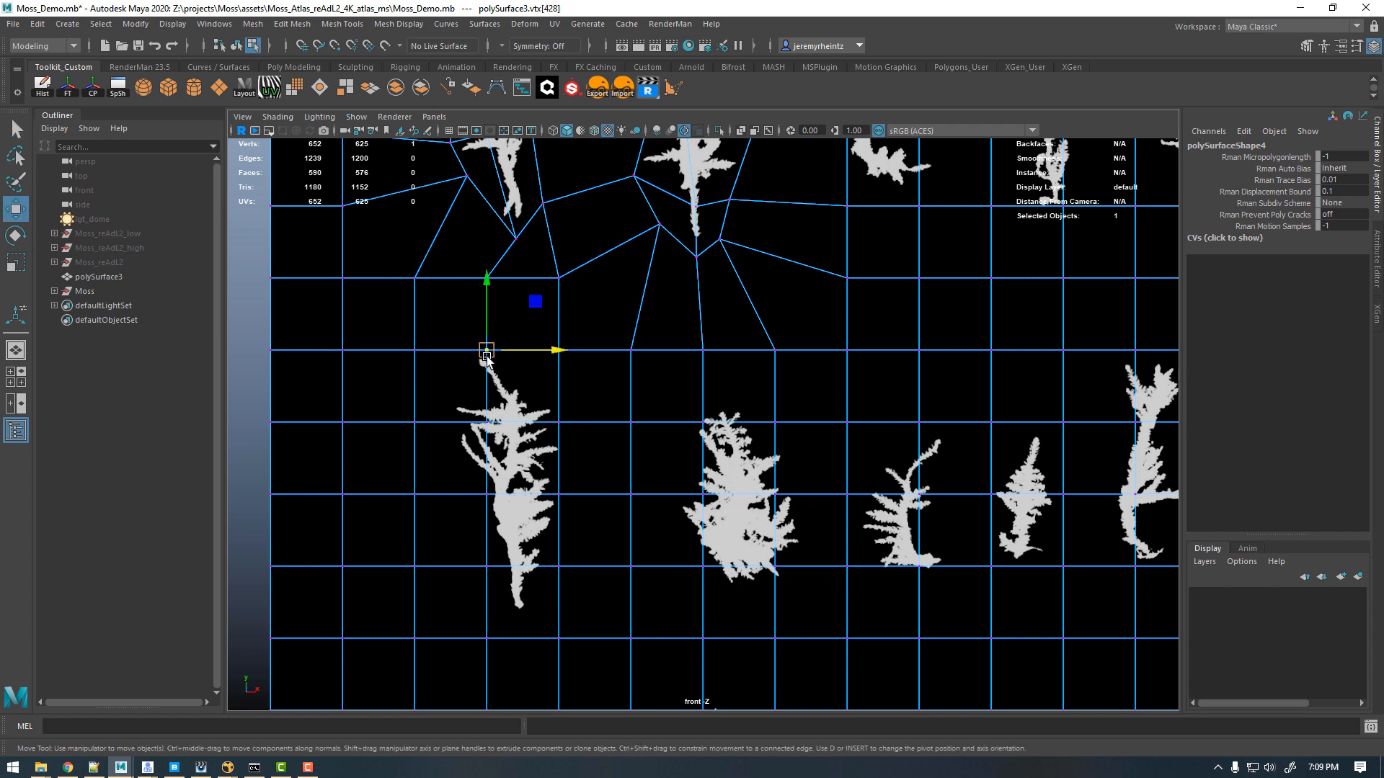
left_click_drag(487, 353, 507, 352)
left_click(486, 424)
left_click_drag(486, 424, 514, 428)
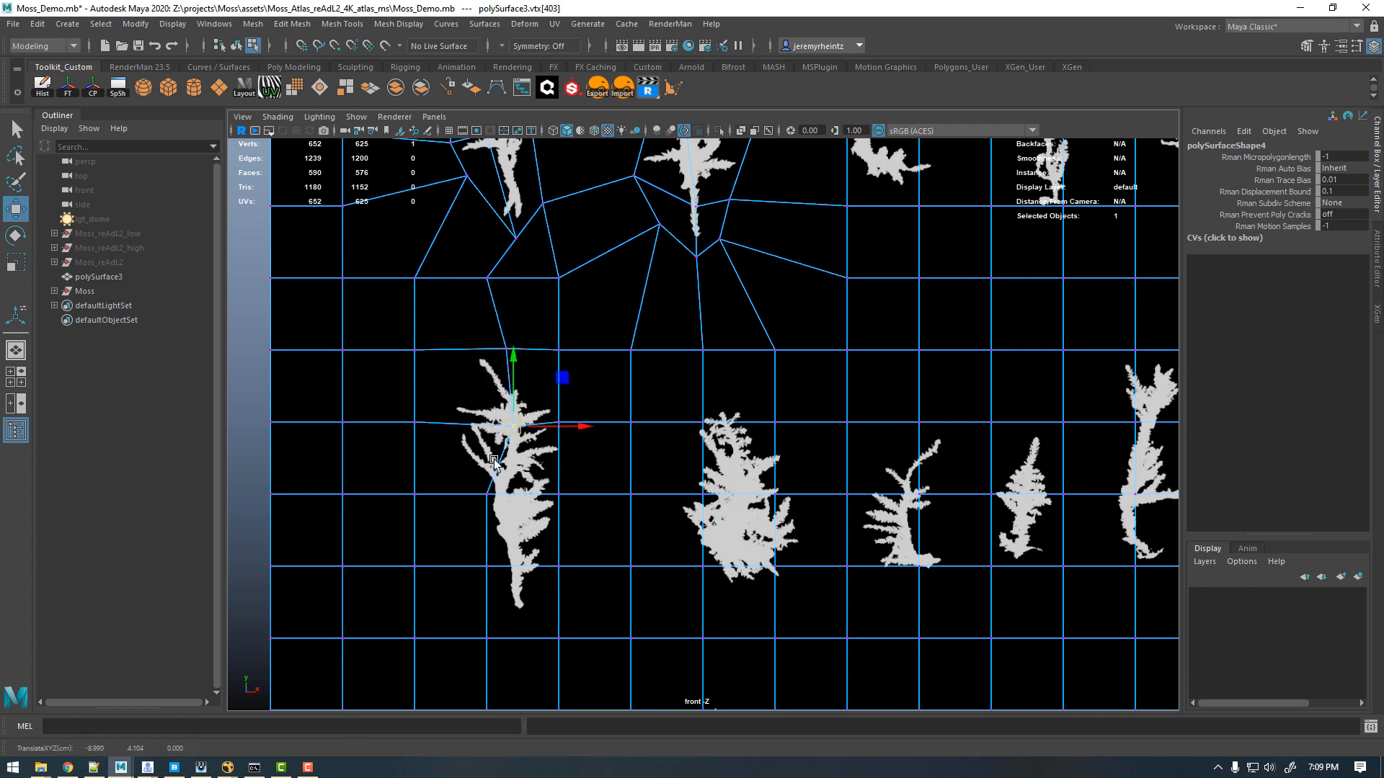
Step: Move the lower centre vertices along that sprig's stem to just below its base and pull in the lower-right vertex
left_click(488, 496)
left_click_drag(488, 495, 510, 496)
left_click(495, 571)
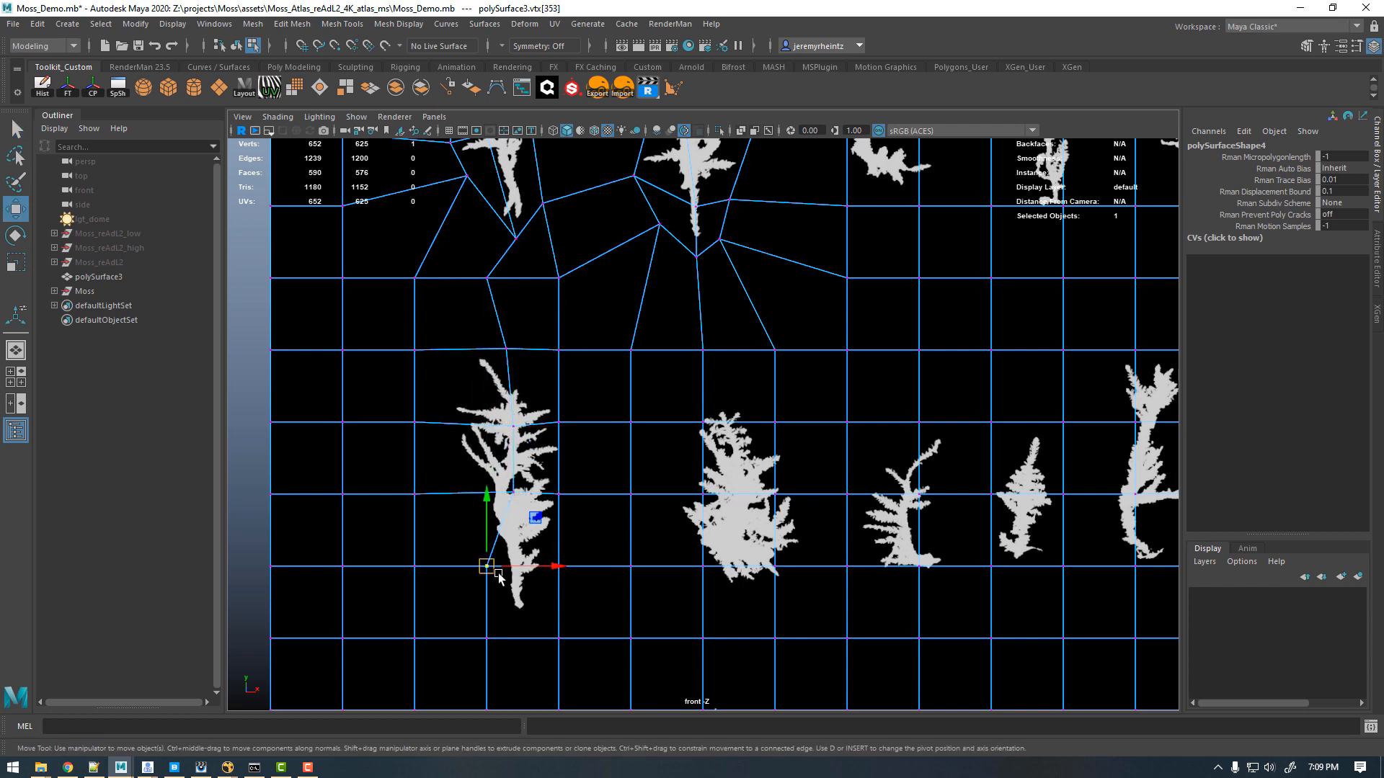
left_click_drag(499, 577, 527, 568)
left_click(488, 640)
left_click_drag(488, 640, 557, 595)
left_click(559, 640)
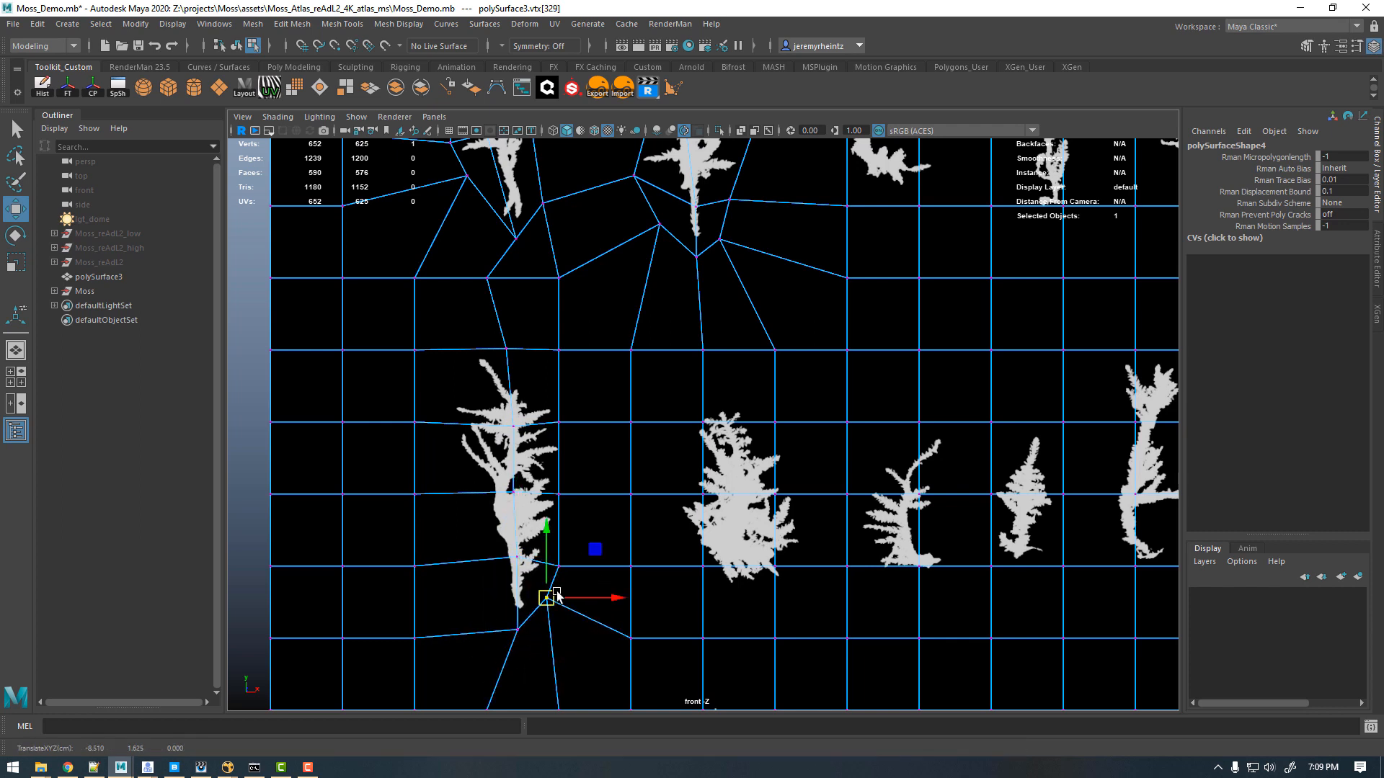
Step: Pull the grid vertices along the left side of the lower row's first sprig in to its silhouette, from base up to tip
left_click(415, 638)
left_click_drag(416, 638, 494, 599)
left_click(413, 566)
left_click_drag(412, 566, 486, 557)
left_click(414, 495)
left_click_drag(414, 494, 479, 493)
left_click(415, 422)
left_click_drag(414, 421, 446, 426)
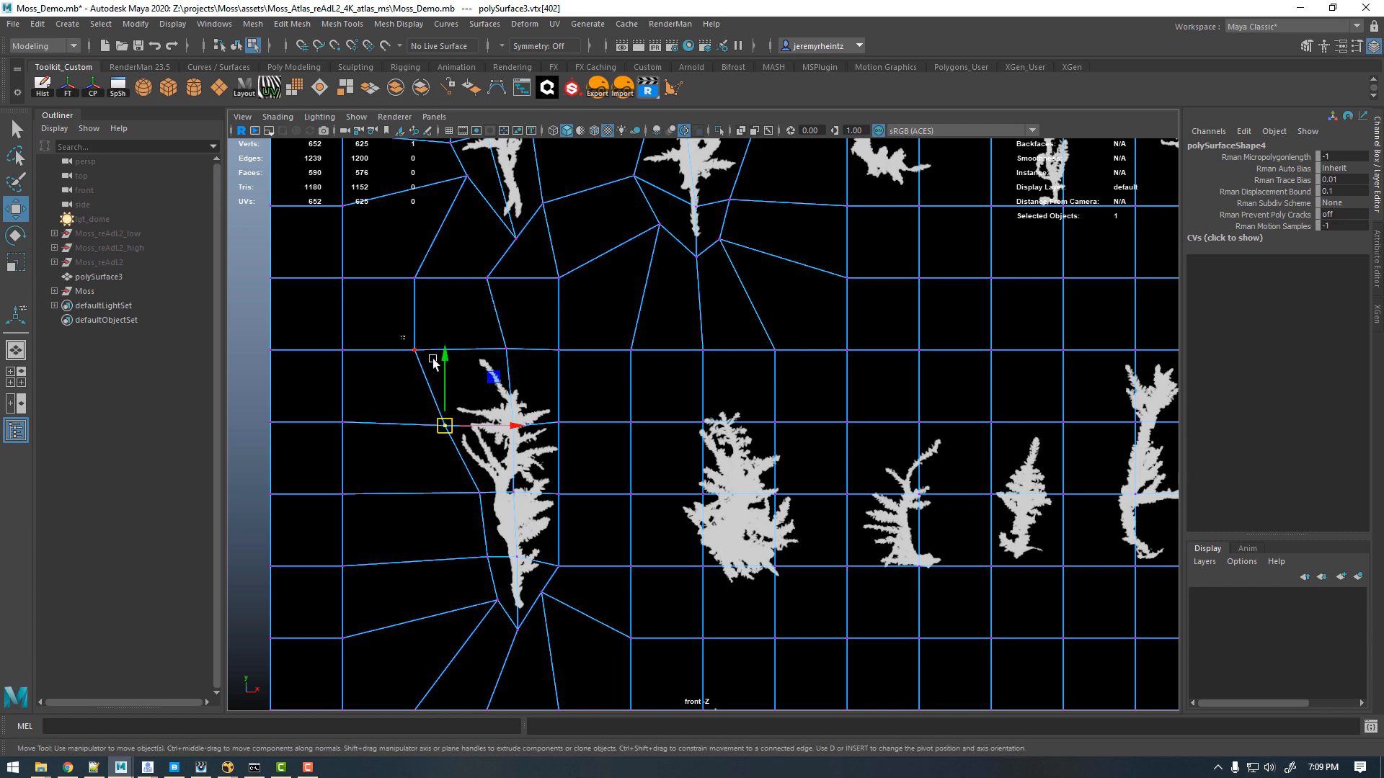
left_click(415, 350)
left_click_drag(415, 350, 490, 347)
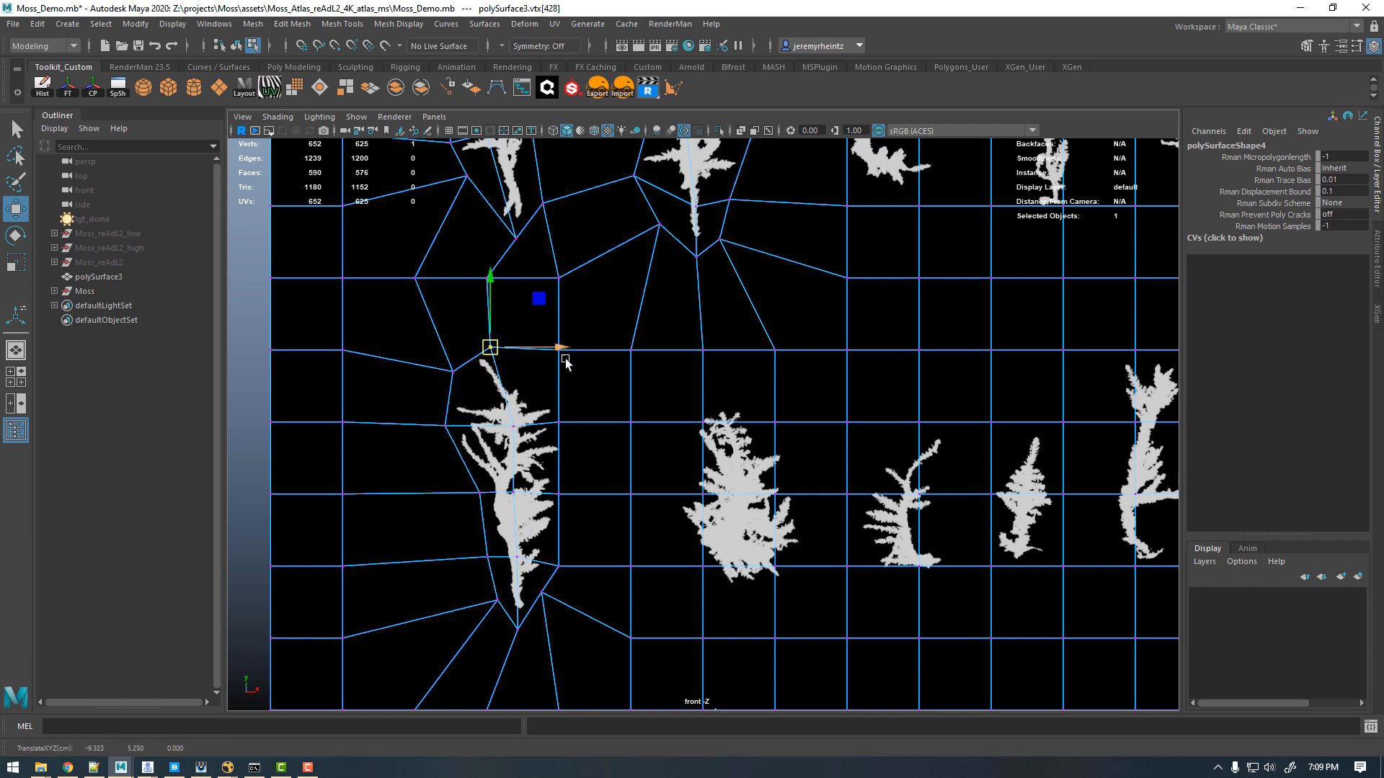
Step: Fit the grid vertices along the right side of the lower row's first sprig to its silhouette, from top to base
left_click_drag(574, 362, 526, 366)
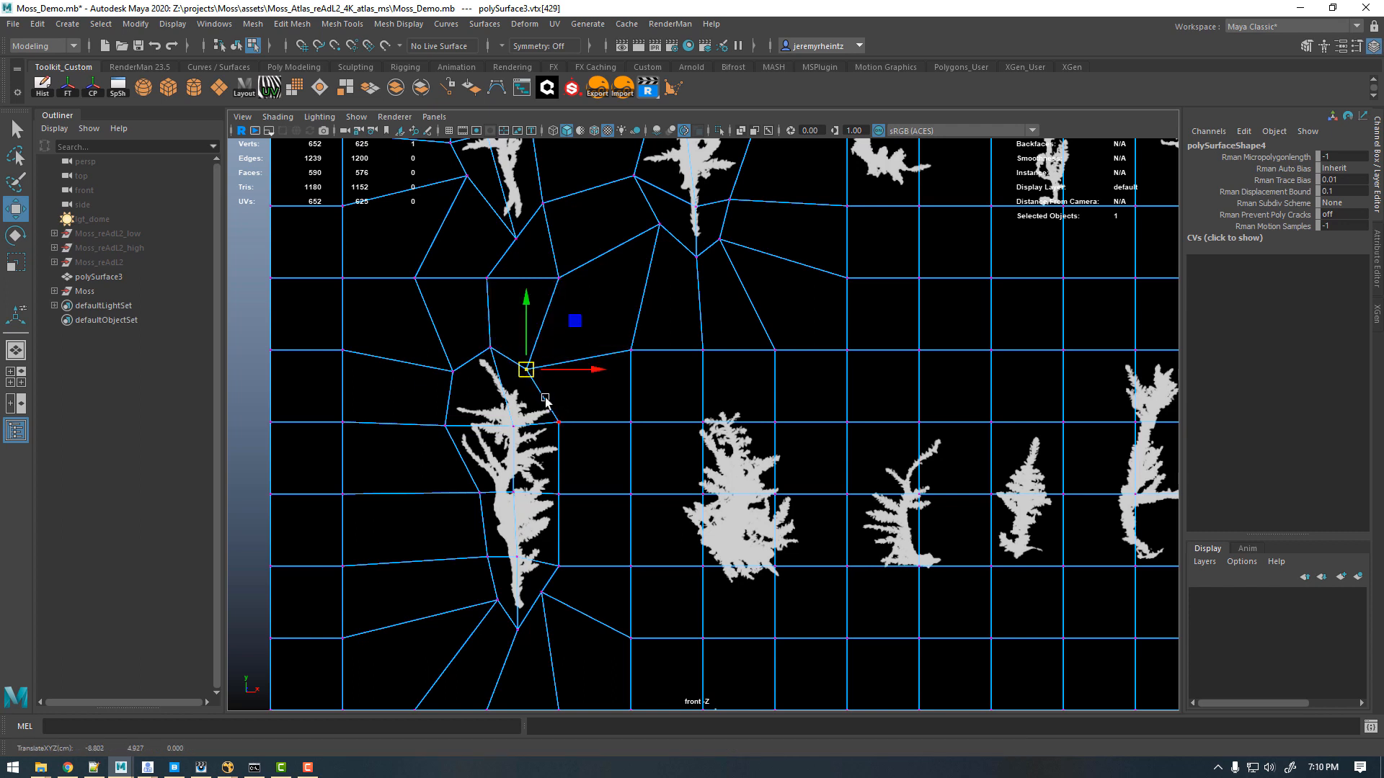
left_click_drag(546, 412, 569, 431)
left_click_drag(563, 423, 565, 412)
left_click_drag(539, 465, 593, 517)
left_click_drag(566, 496, 568, 495)
left_click_drag(553, 551, 569, 576)
left_click_drag(561, 566, 557, 556)
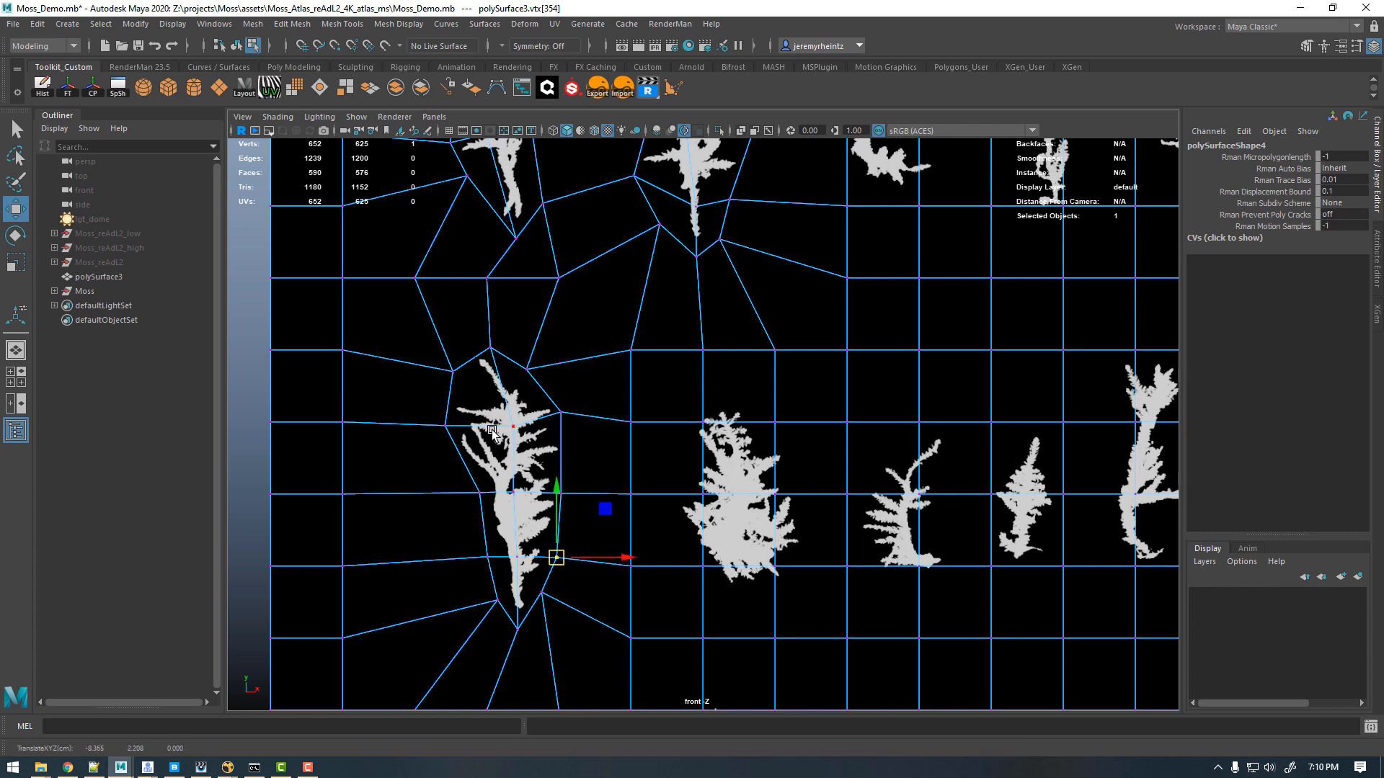
Step: Fine-tune the three inner centre vertices so they follow the stem of the lower row's first sprig
mouse_move(497, 413)
left_mouse_down()
mouse_move(528, 443)
mouse_move(511, 431)
left_mouse_up()
left_click_drag(498, 475, 518, 495)
left_click_drag(502, 542, 523, 562)
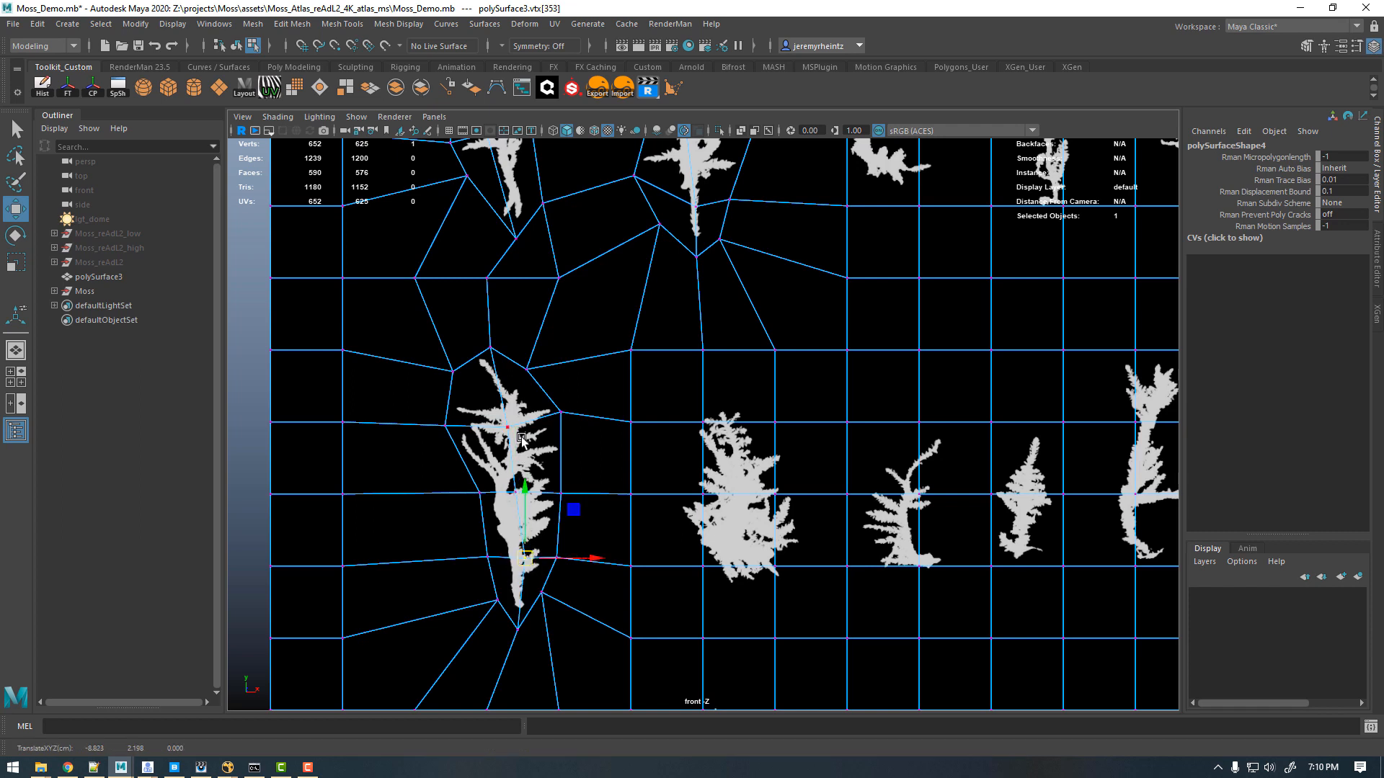
Step: Select the faces enclosing the lower row's first sprig, duplicate them into a separate mesh, and delete the construction history
right_click_drag(522, 438, 501, 417)
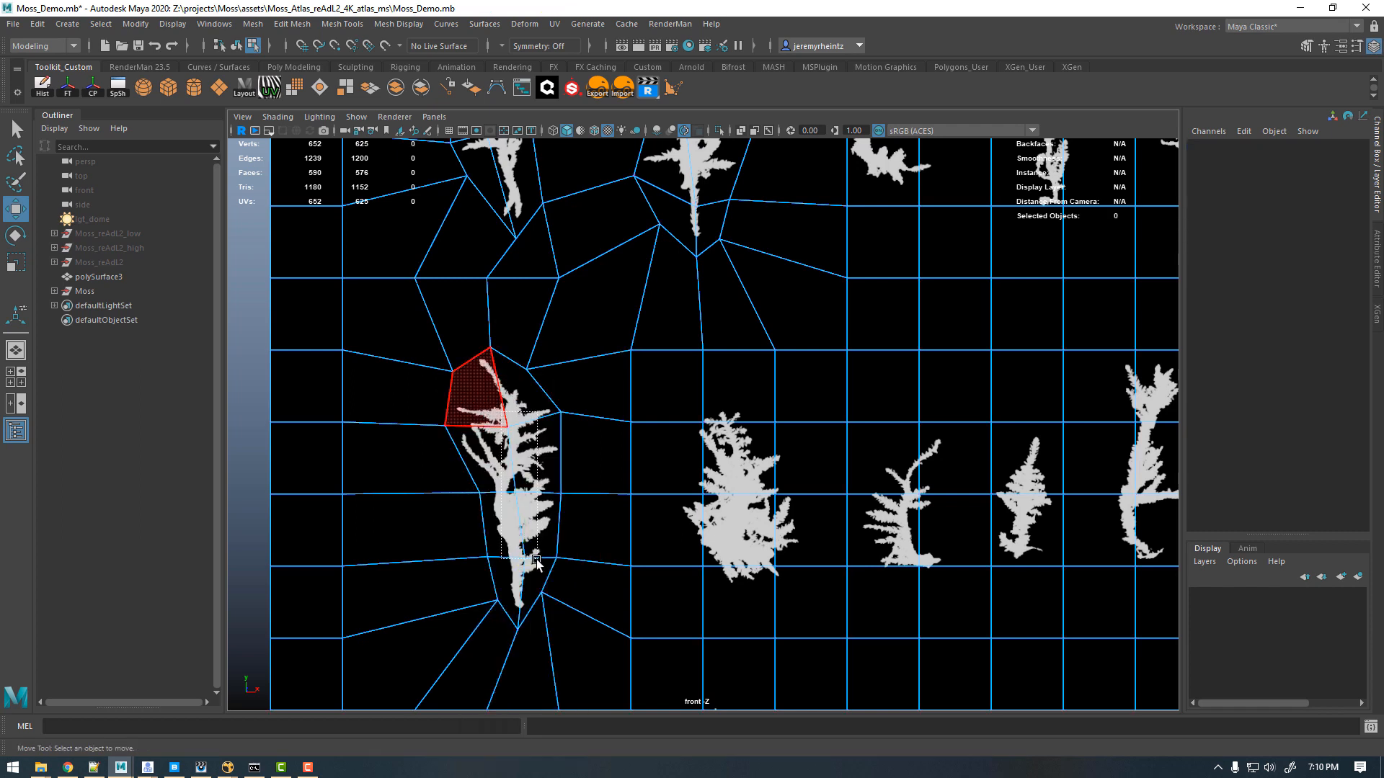
left_click_drag(536, 562, 536, 561)
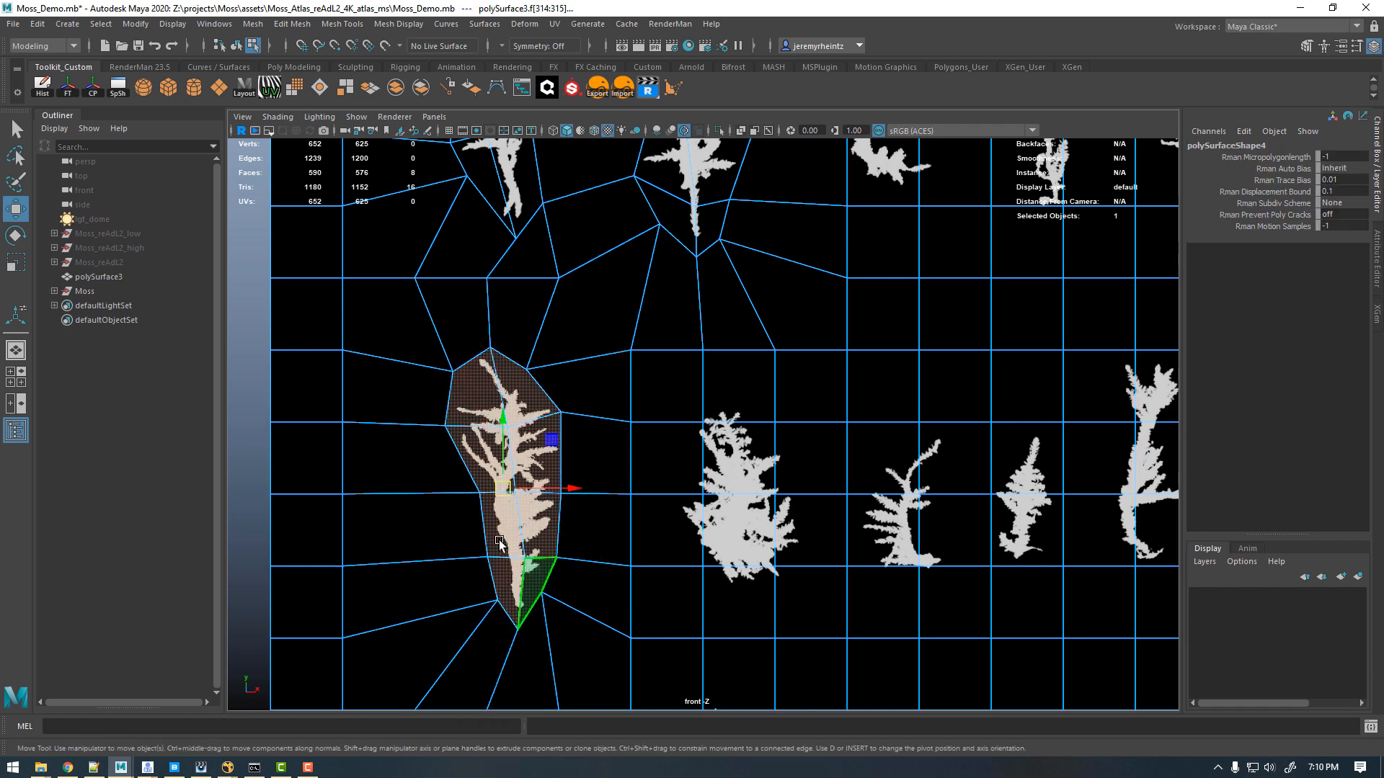
left_click(360, 88)
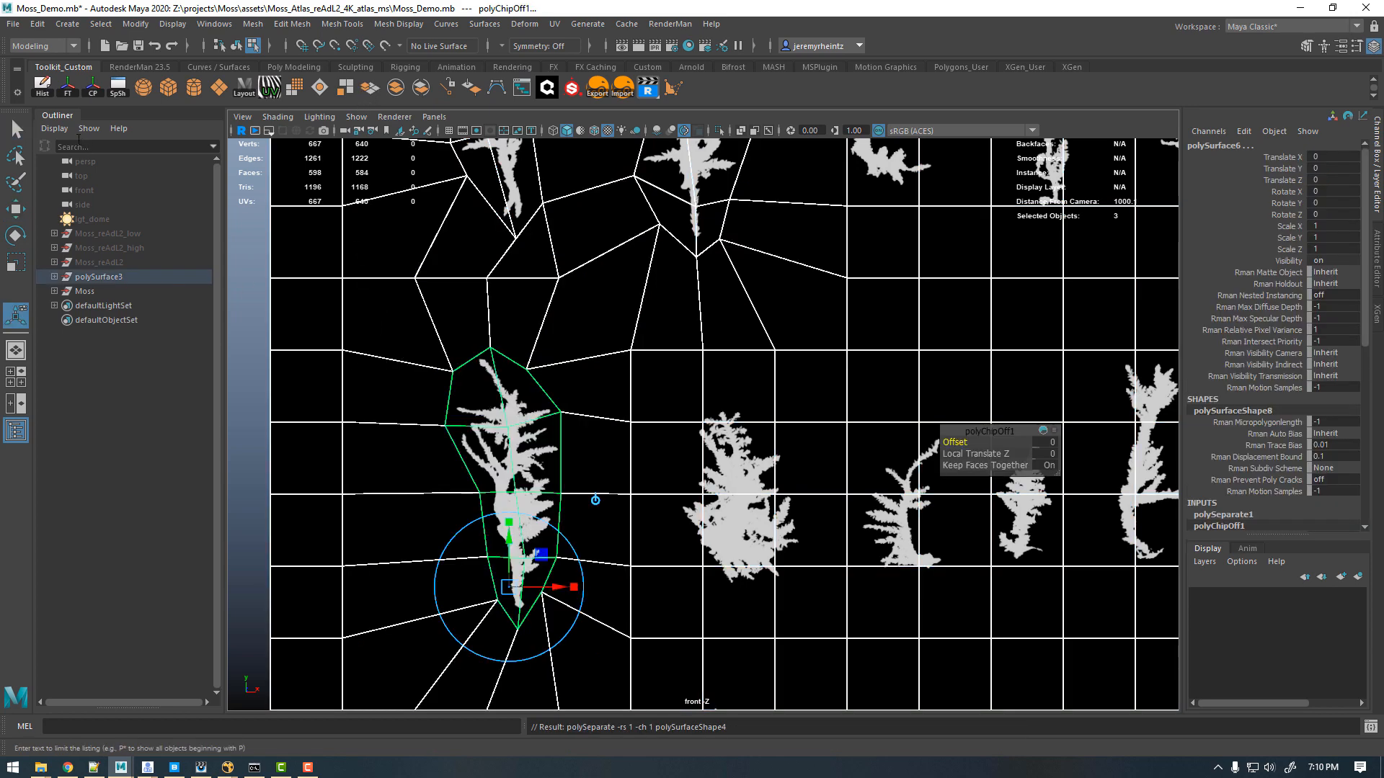
left_click(286, 315)
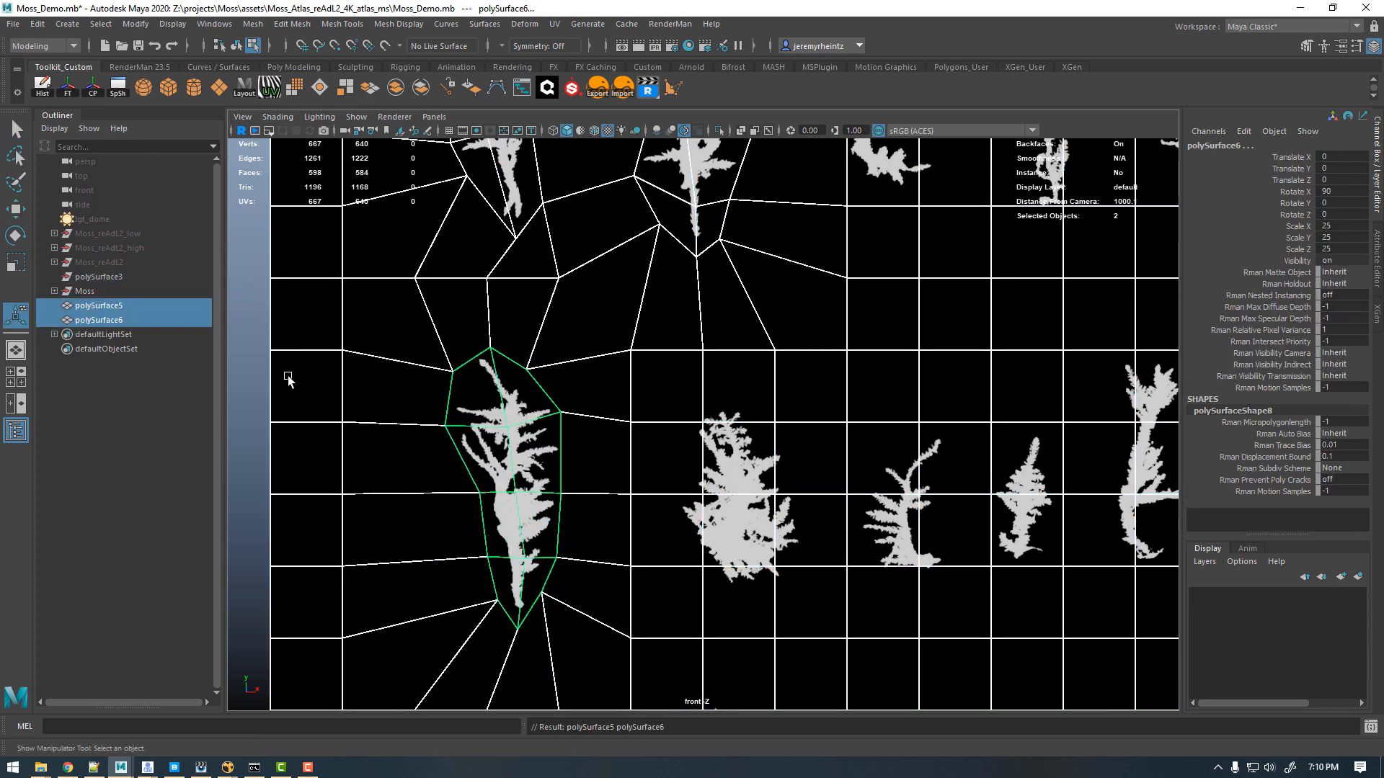
Step: Move the duplicated sprig mesh polySurface6 into the Moss group and delete the empty polySurface3 group
left_click(103, 318)
left_click_drag(103, 320, 88, 293)
left_click(91, 305)
left_click(521, 373)
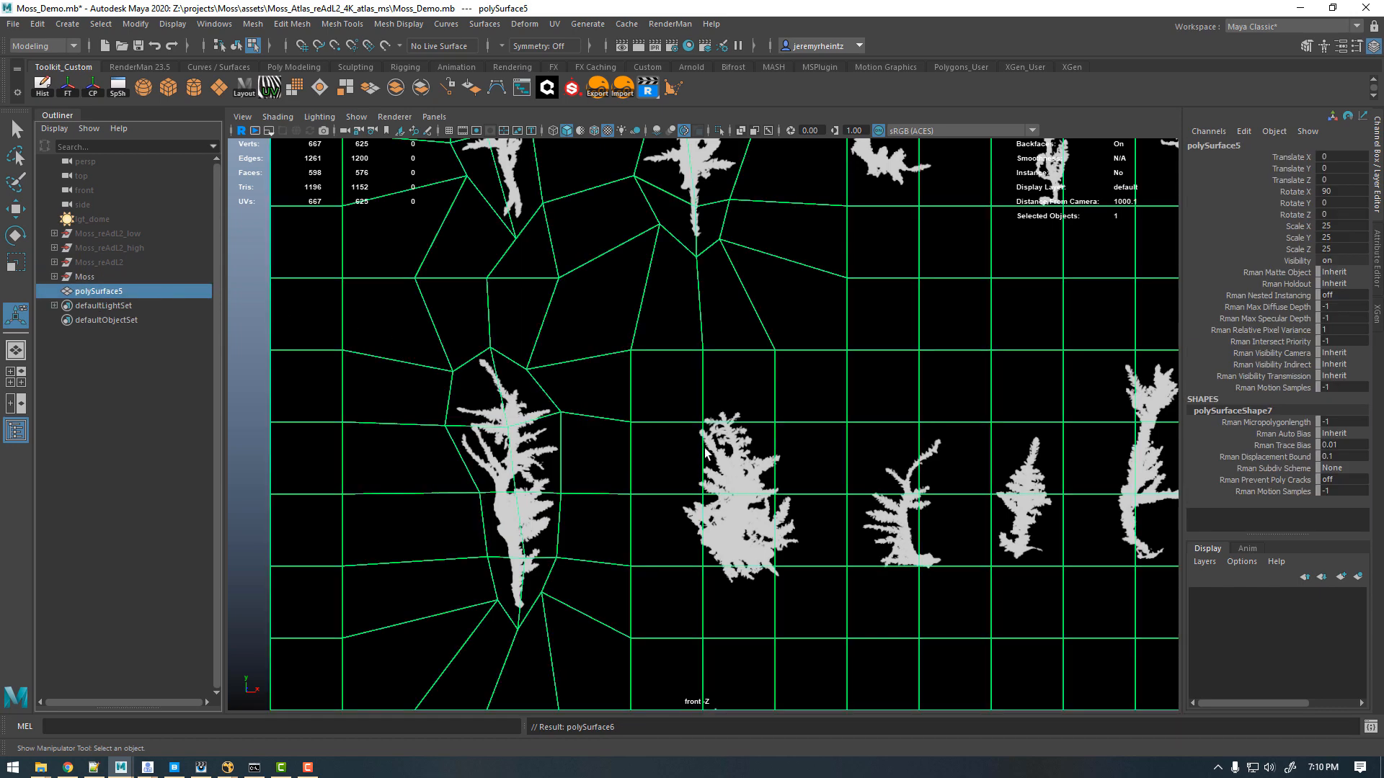
Step: Switch the grid to vertex editing and fit three vertices around the top of the bushy second sprig in the lower row
middle_click_drag(704, 448, 591, 431, "alt")
right_click_drag(615, 428, 585, 408)
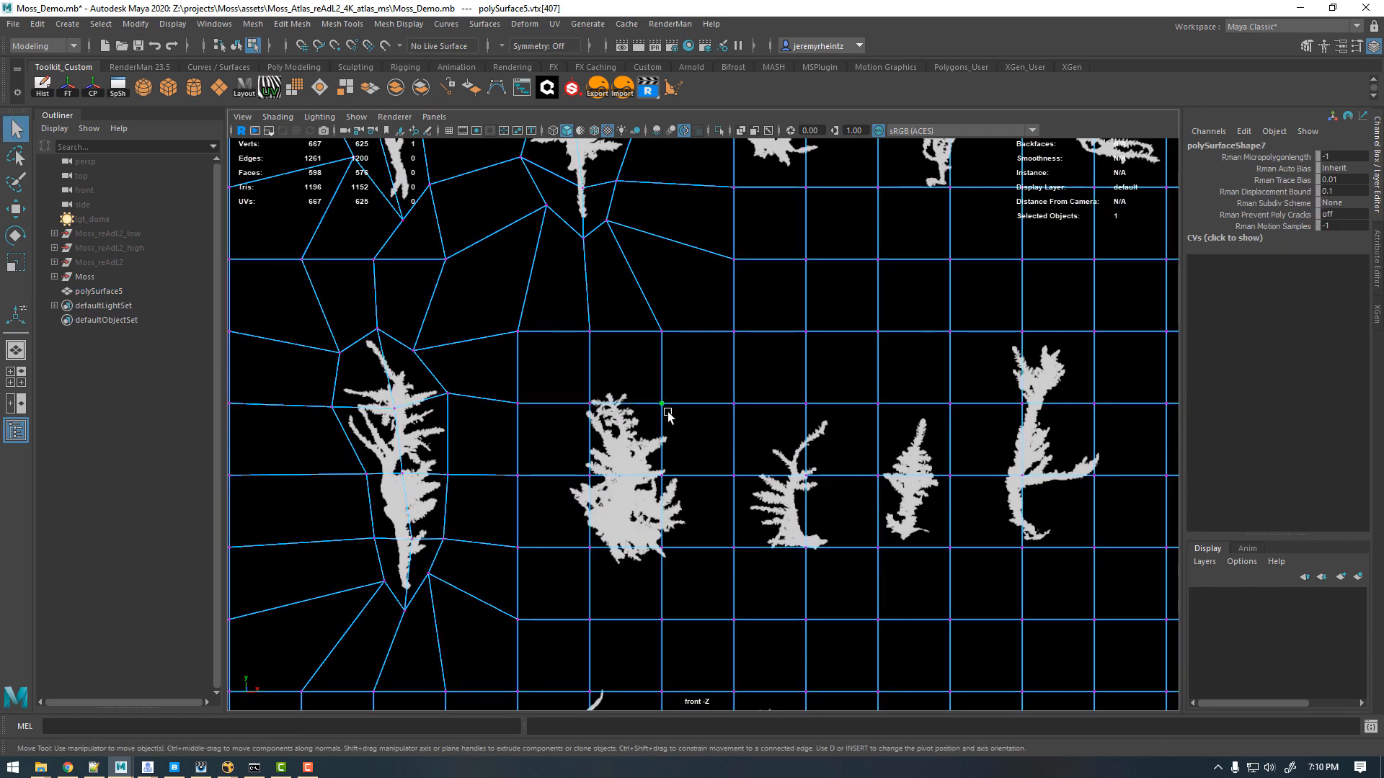
key("w")
left_click_drag(663, 403, 685, 399)
left_click(590, 405)
left_click_drag(590, 405, 614, 389)
left_click(518, 406)
left_click_drag(518, 406, 569, 401)
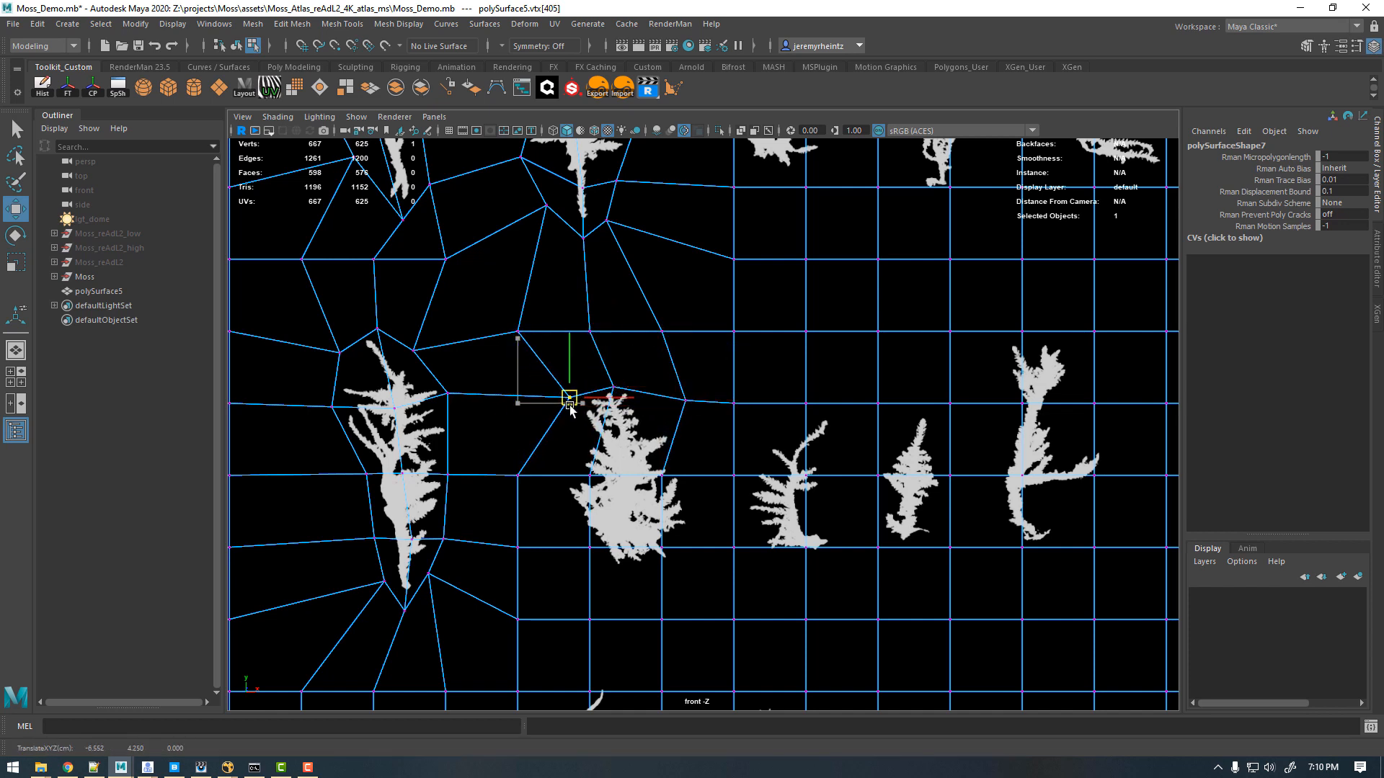
Step: Move the bushy sprig's middle-left vertex in to its edge and its centre vertices down the stem to the base
left_click_drag(500, 457, 544, 483)
left_click_drag(518, 477, 604, 485)
left_click_drag(590, 477, 626, 481)
left_click_drag(559, 526, 604, 556)
left_click_drag(591, 549, 623, 527)
left_click_drag(573, 602, 626, 586)
Step: Pull the vertices on the bushy sprig's right side, lower-right and lower-left in to follow its silhouette
left_click_drag(671, 638, 639, 604)
left_click_drag(663, 618, 679, 549)
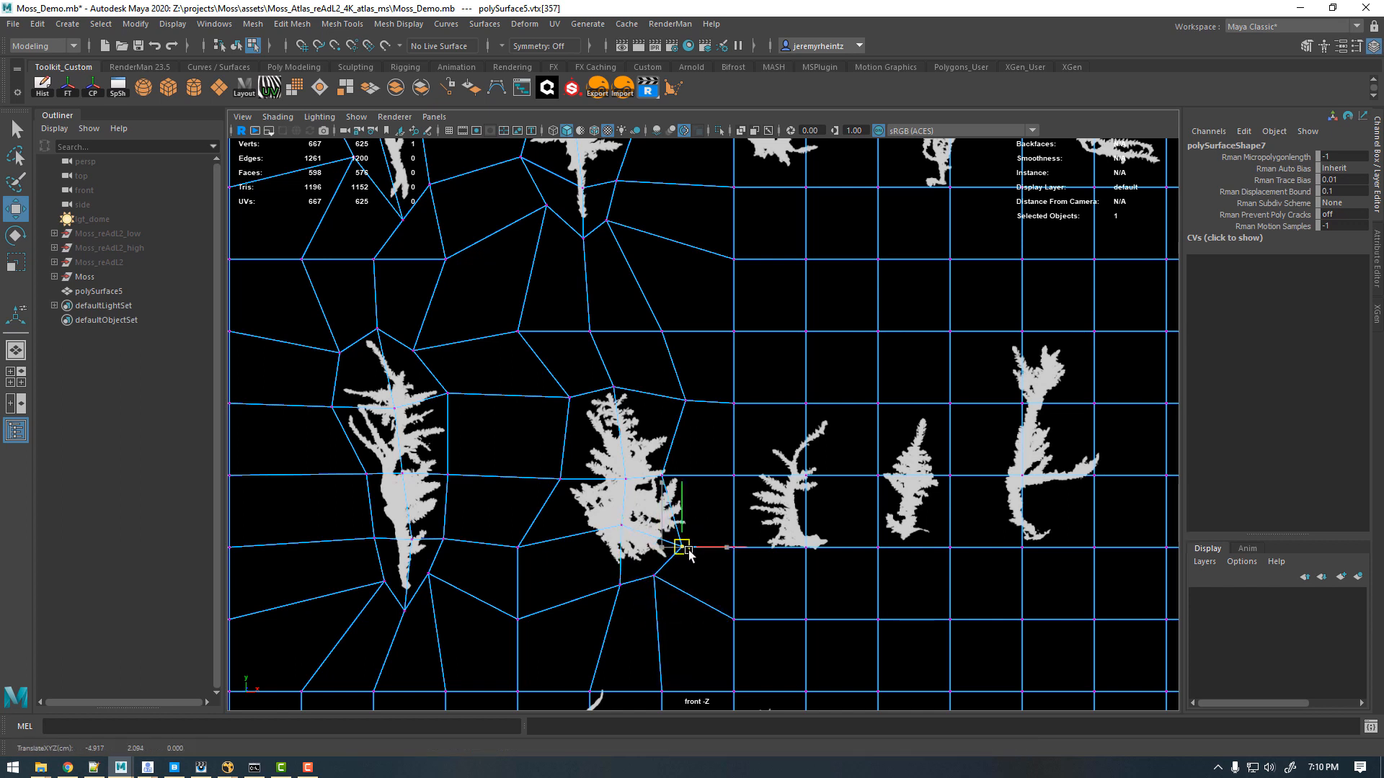
left_click_drag(677, 490, 652, 465)
left_click_drag(661, 475, 685, 475)
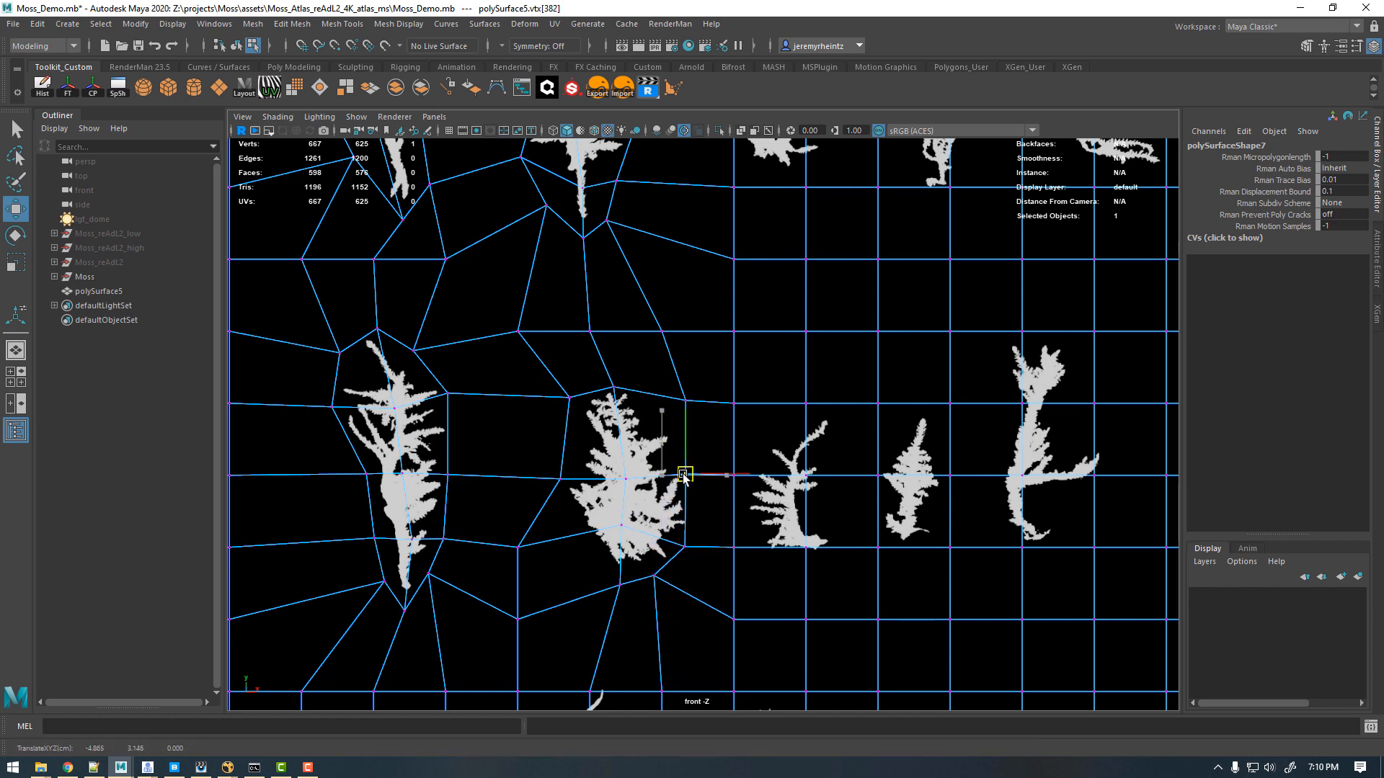
left_click(518, 617)
left_click_drag(518, 618, 599, 558)
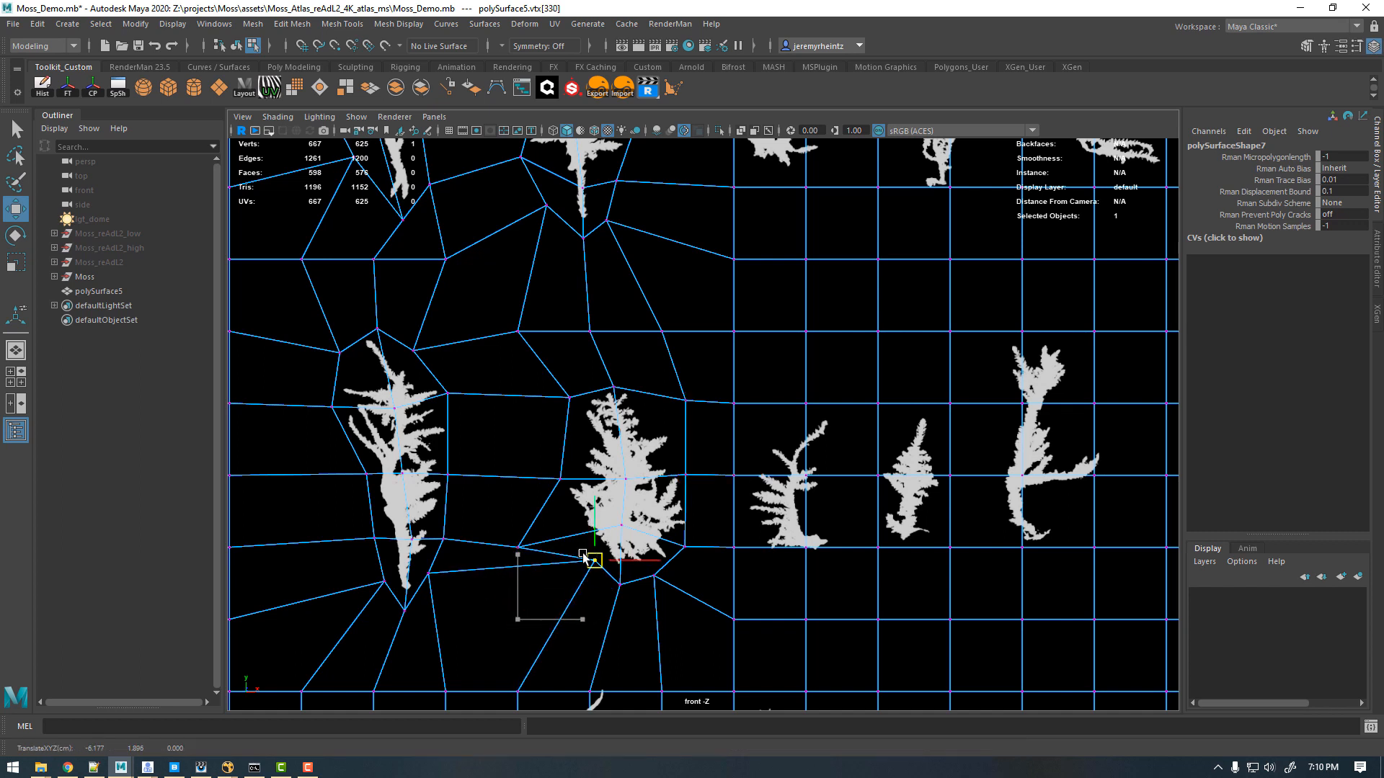
left_click_drag(504, 532, 538, 557)
left_click_drag(518, 548, 565, 524)
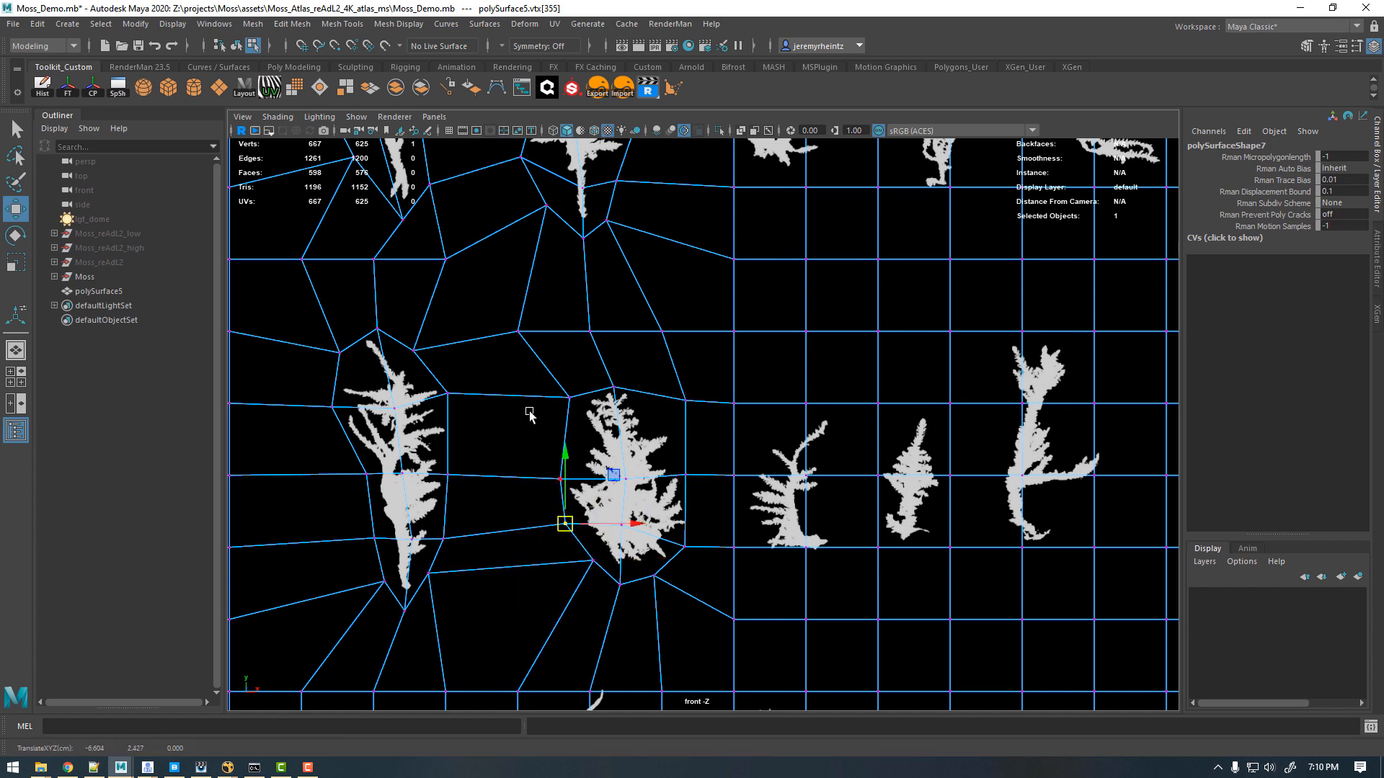
Step: Refine the bushy sprig's outline by raising the tip vertex and adjusting the upper-right, upper-left and left-side vertices
left_click(684, 401)
left_click_drag(685, 401, 614, 378)
left_click(613, 390)
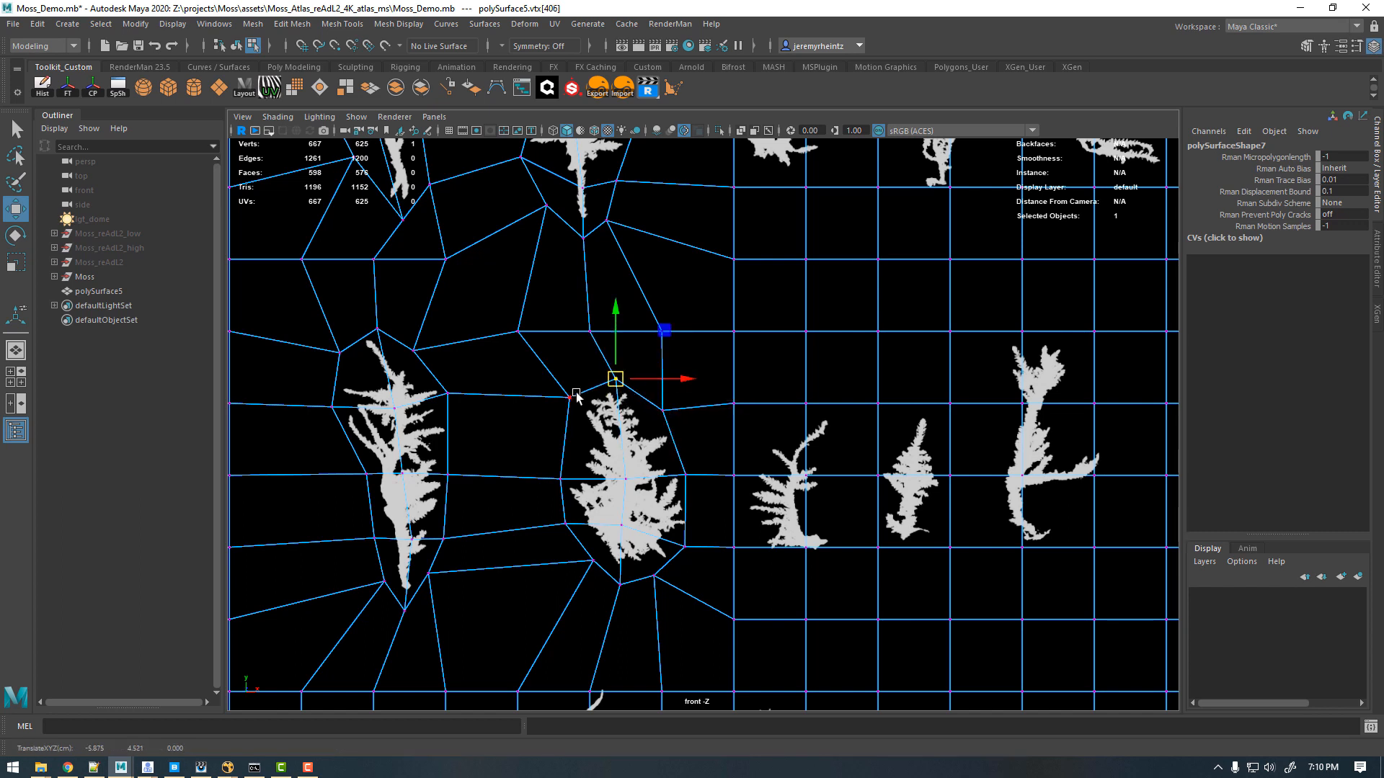
left_click(560, 479)
left_click_drag(560, 479, 565, 460)
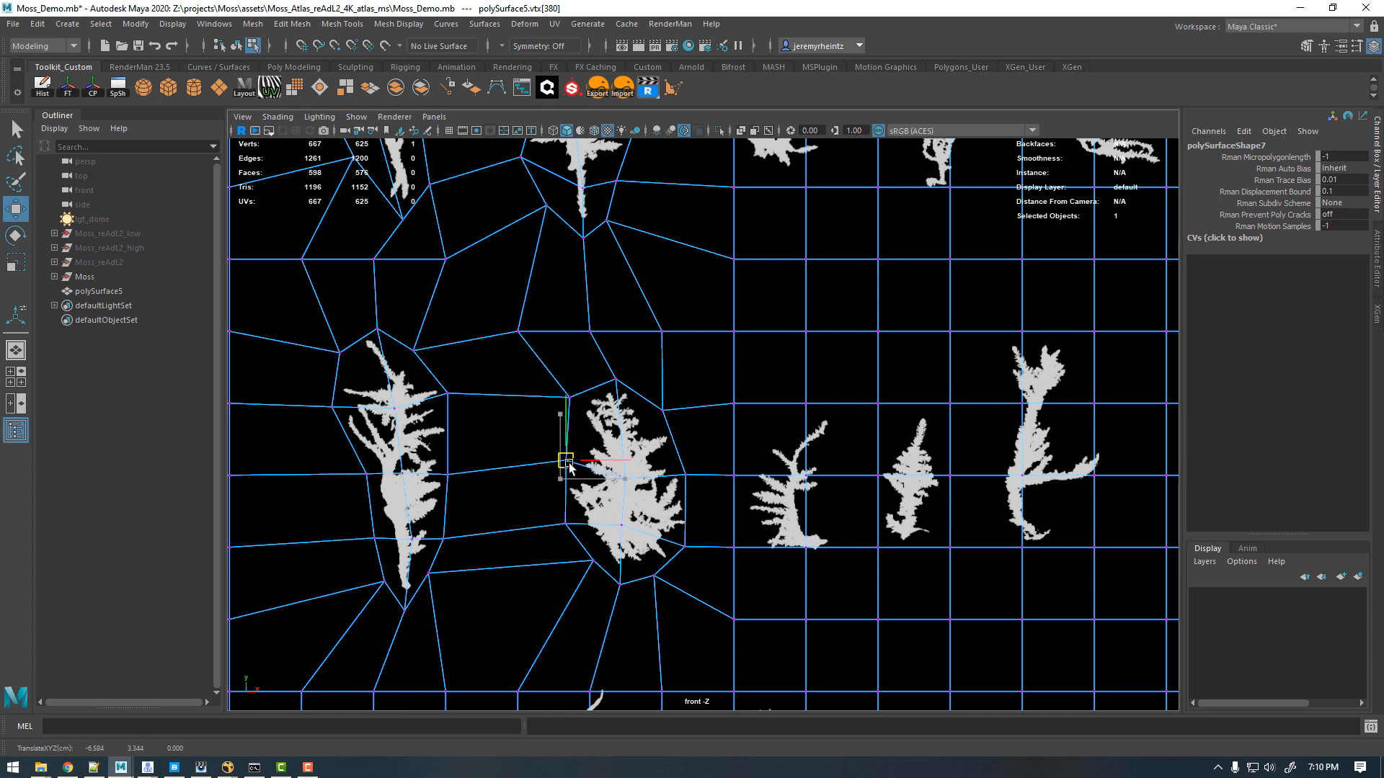
left_click(565, 524)
left_click_drag(565, 524, 563, 514)
left_click(569, 397)
left_click_drag(570, 398, 583, 420)
left_click(663, 411)
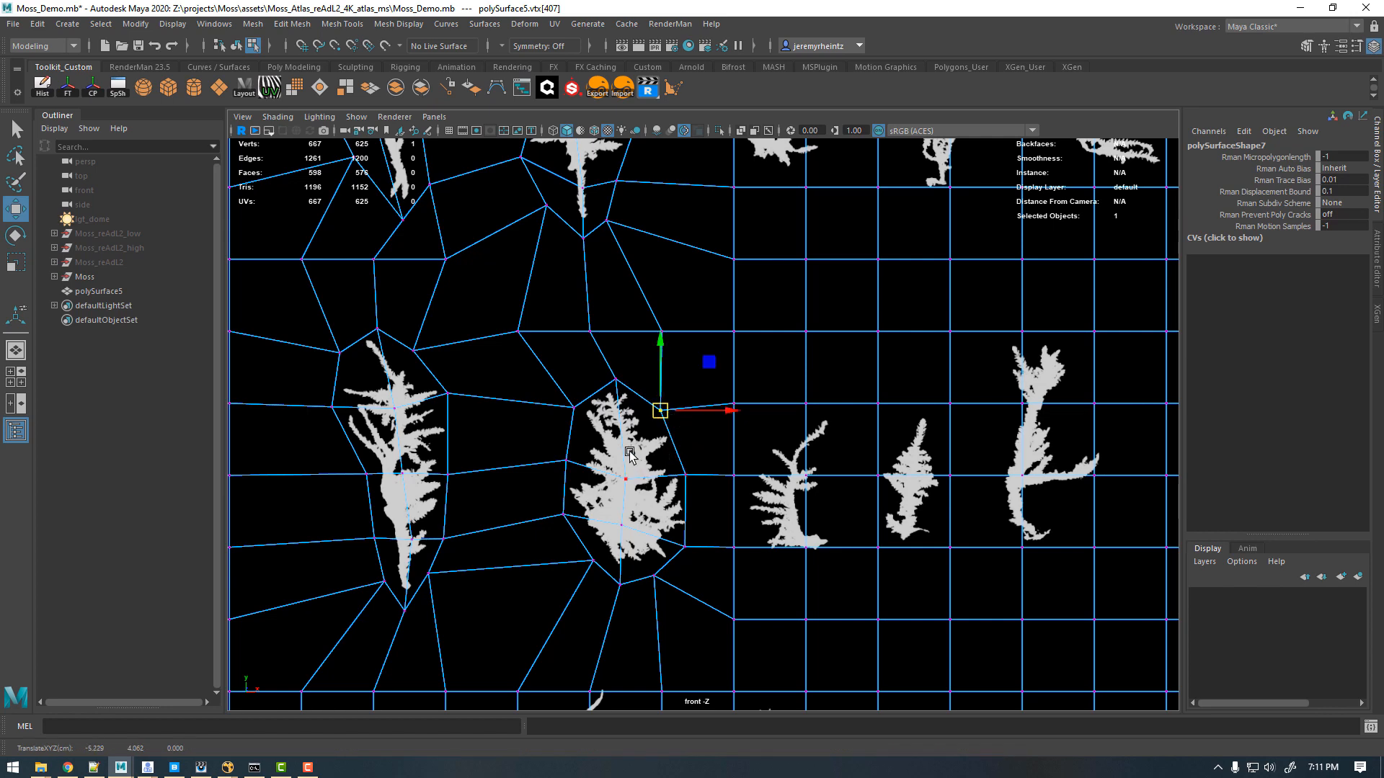
Step: Select the faces enclosing the bushy sprig, duplicate them into a separate mesh, and delete the construction history
right_click_drag(629, 453, 600, 435)
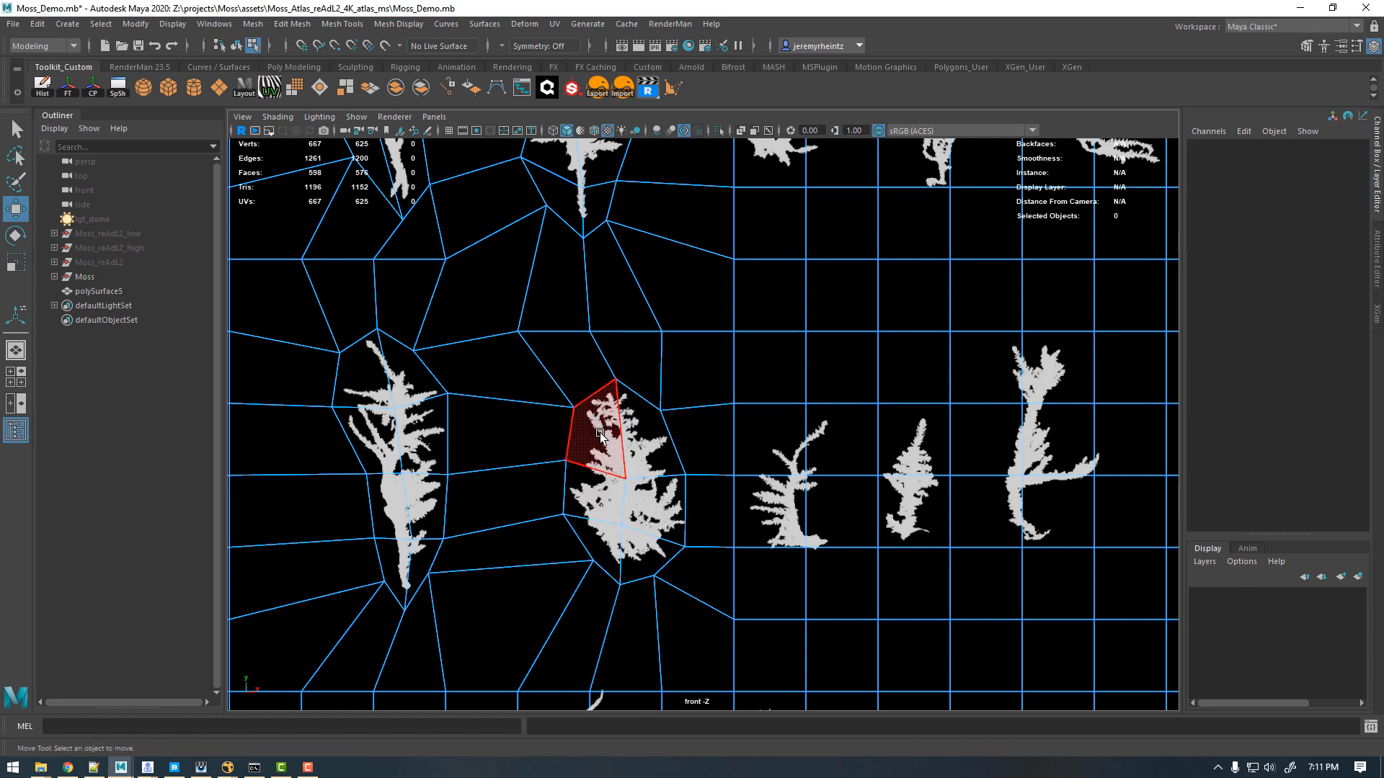
left_click(624, 536)
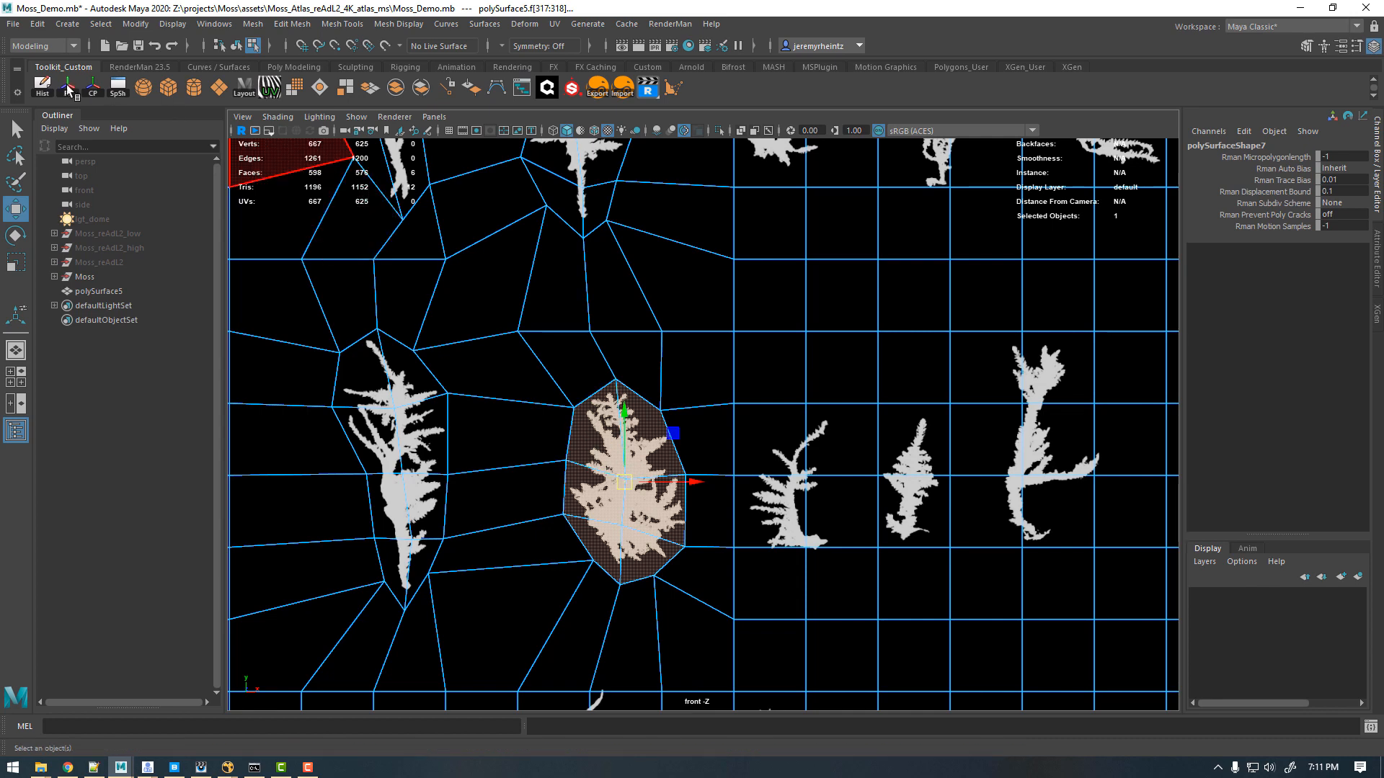
left_click(361, 85)
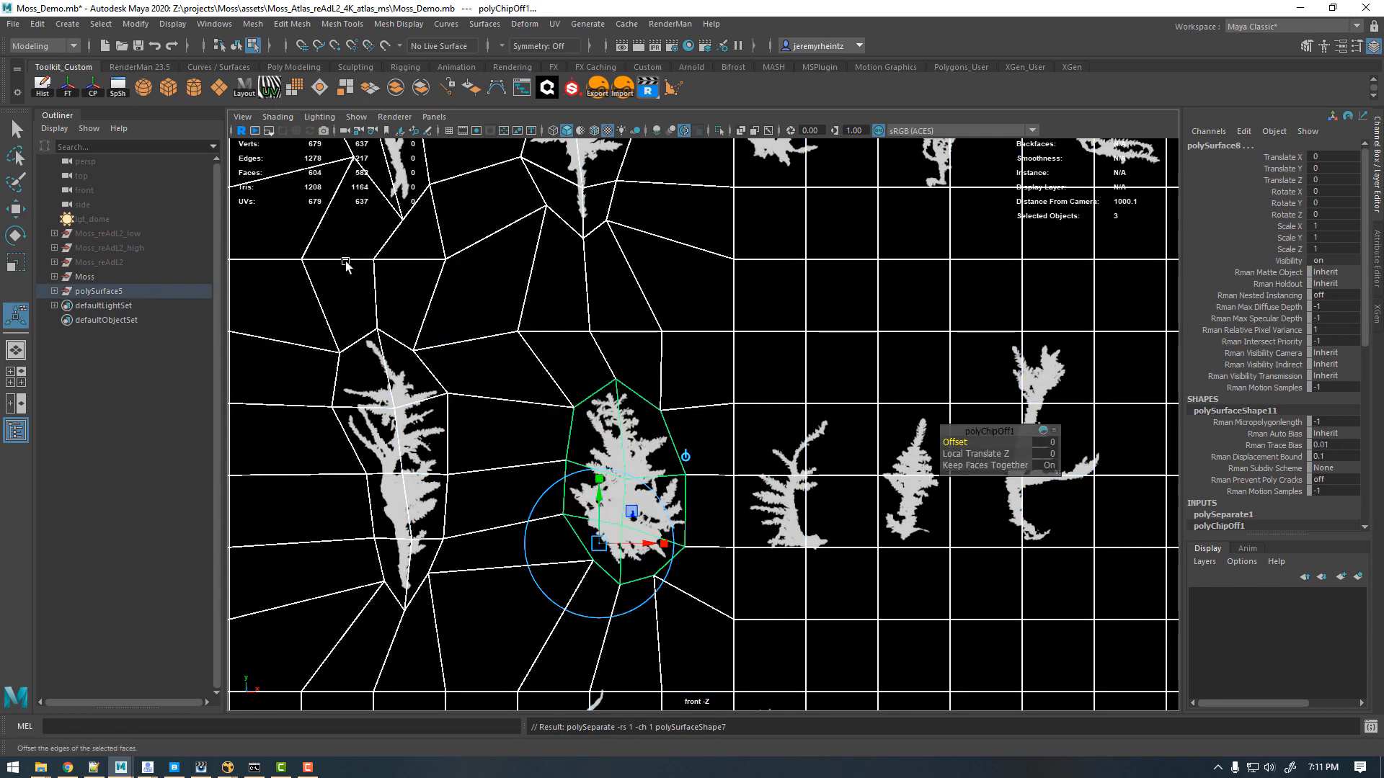
left_click(42, 85)
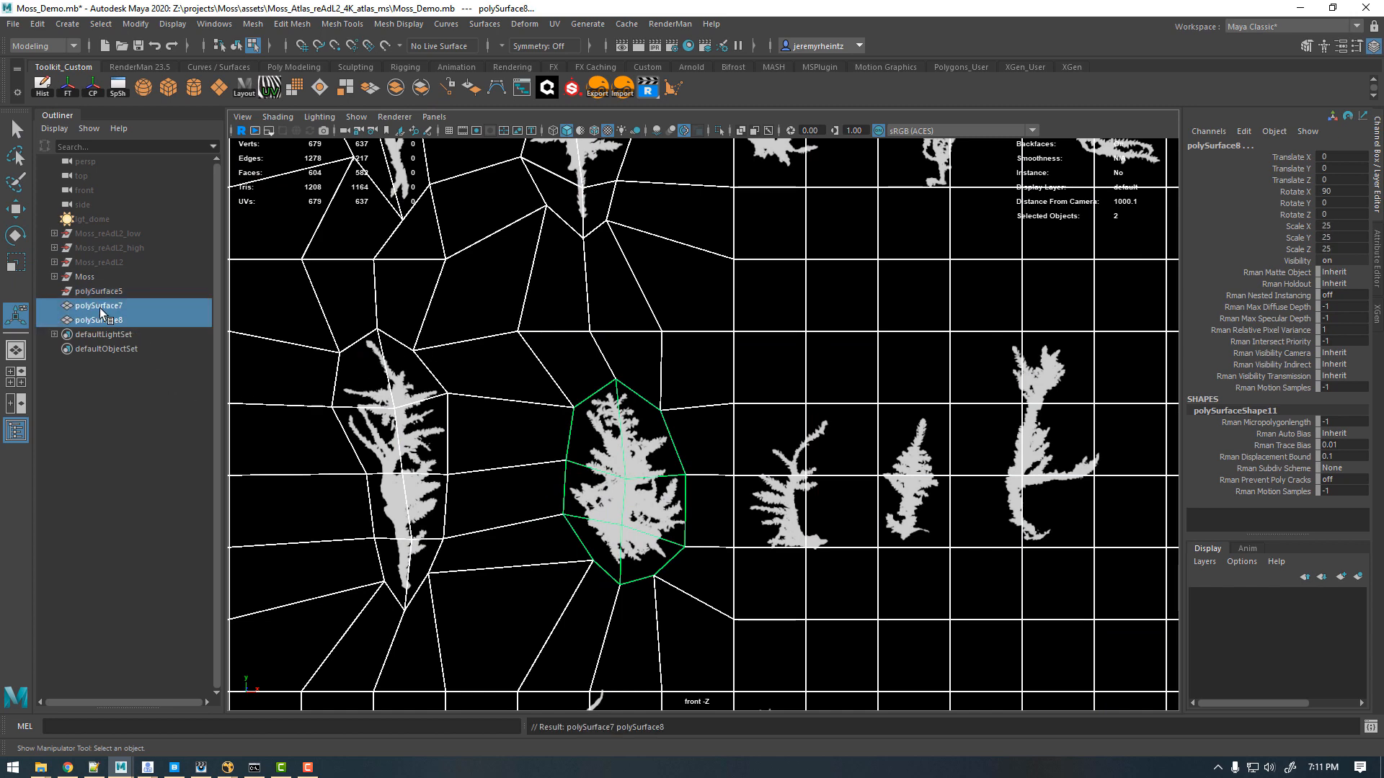
Step: Move the bushy sprig's mesh polySurface8 into the Moss group and delete the empty polySurface5 group
left_click(93, 319)
middle_click_drag(93, 318, 83, 278)
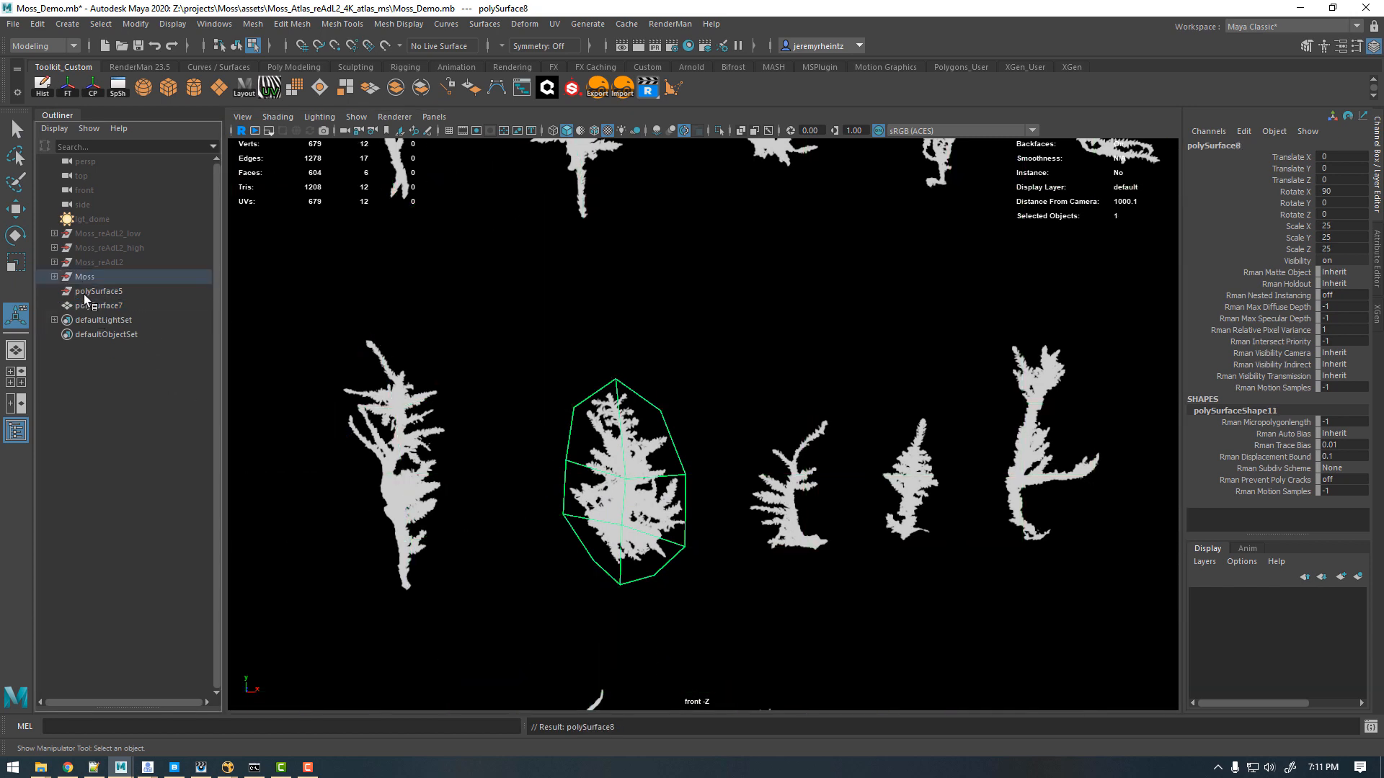
Step: Rename the remaining grid mesh as plane
double_click(83, 292)
type("p")
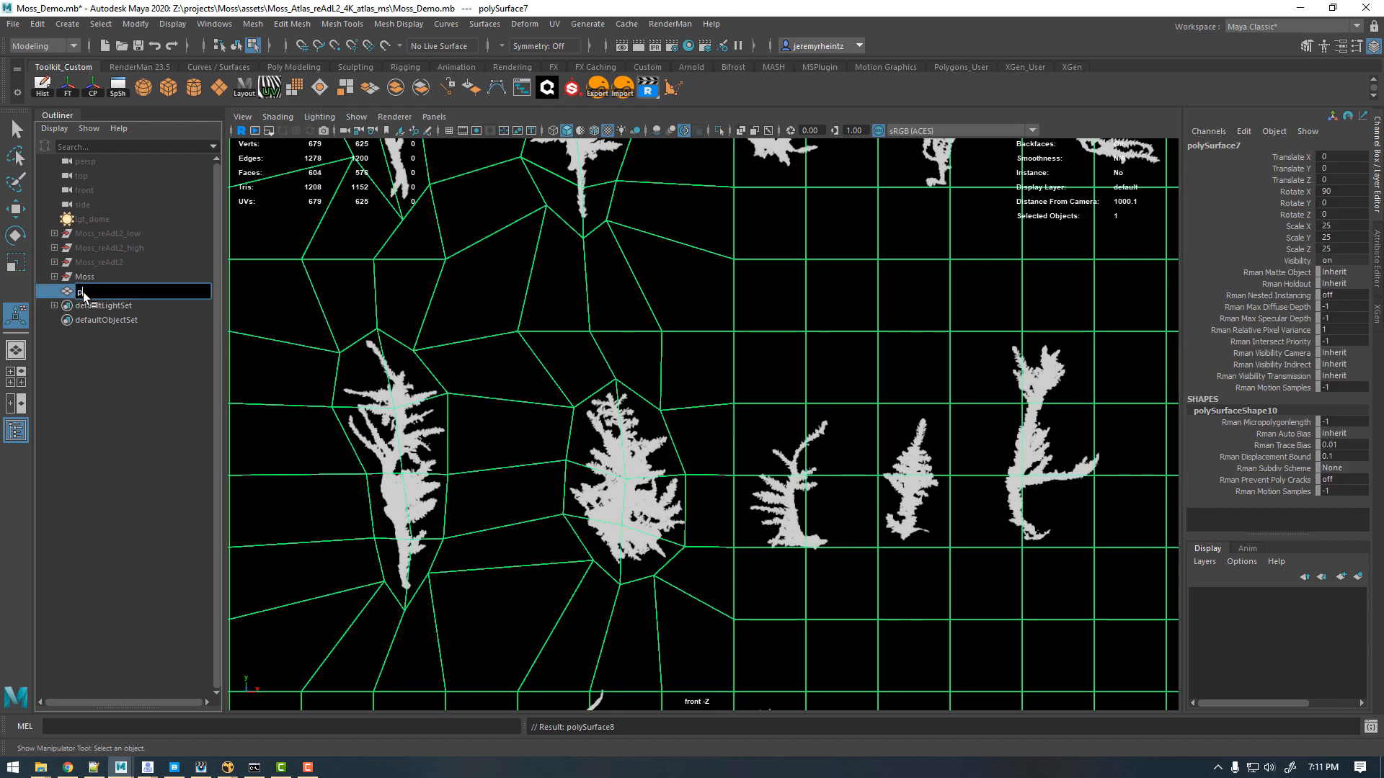
type("lane")
key("Return")
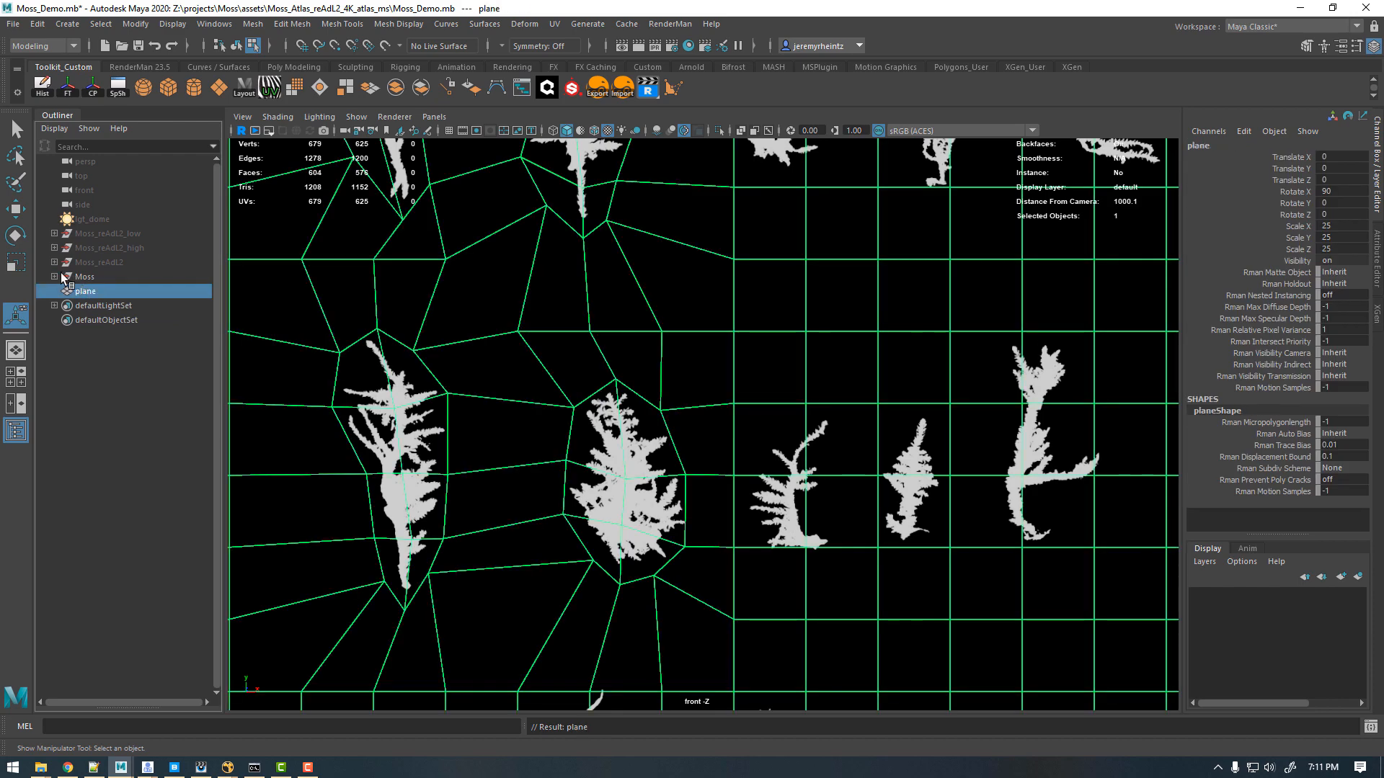
Step: Expand the Moss group, highlight its four sprig meshes, and hide the plane grid mesh
left_click(54, 276)
left_click_drag(93, 292, 105, 334)
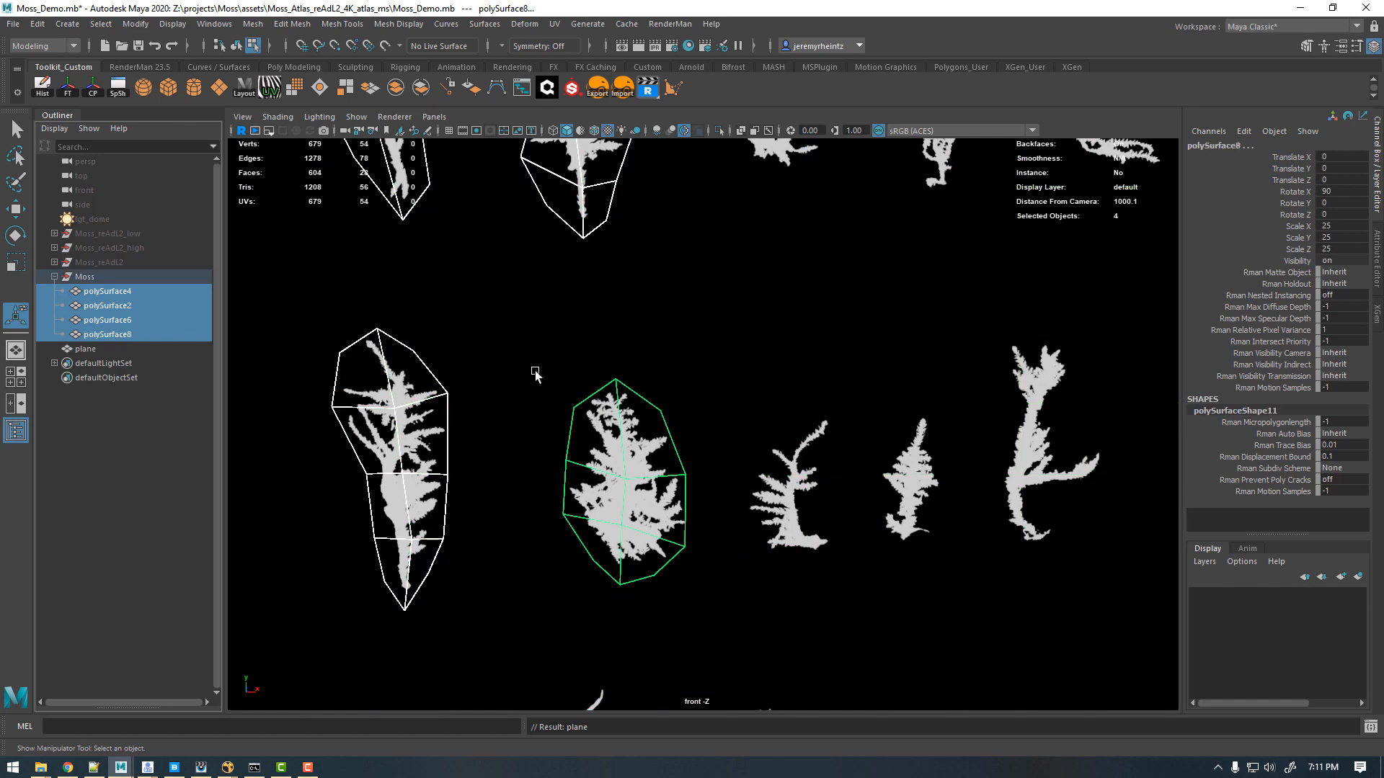
scroll(534, 373, "down", 5)
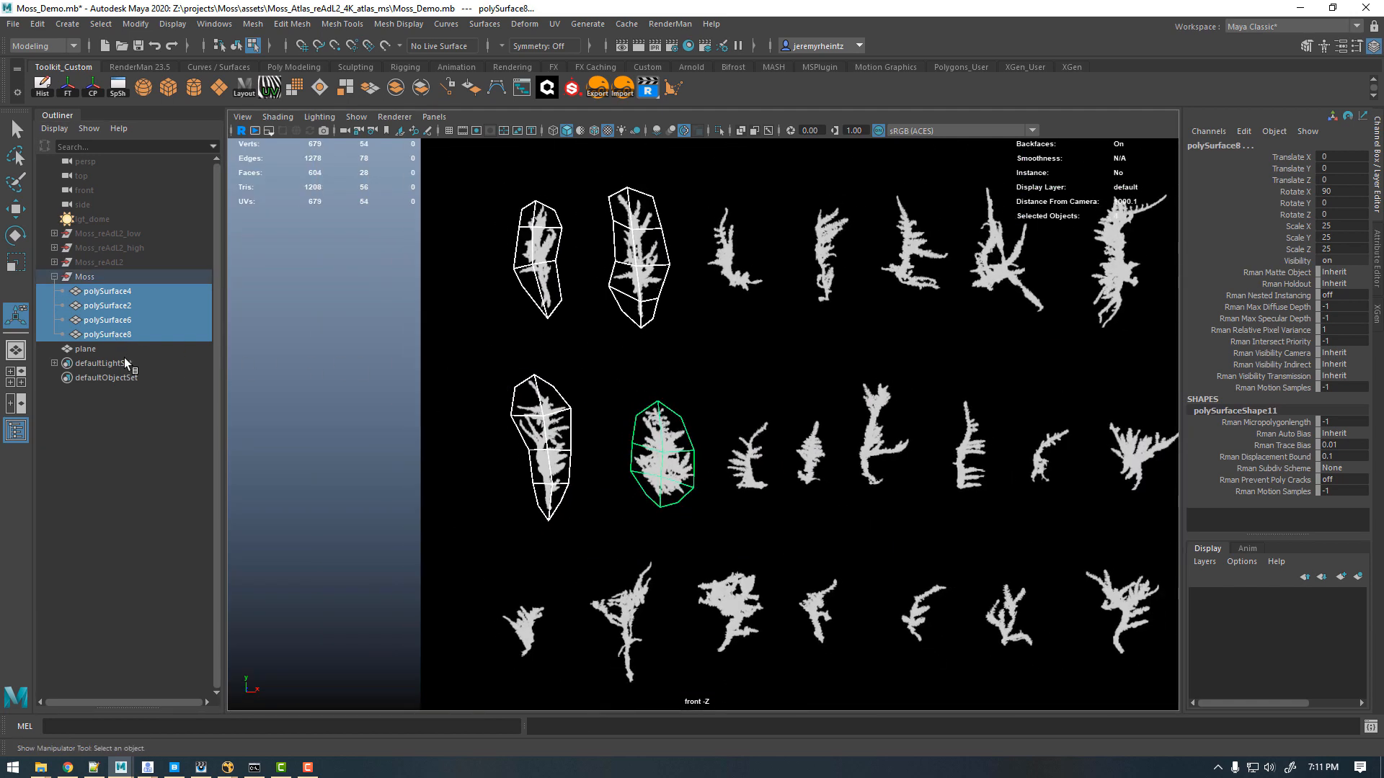
left_click(88, 348)
key("ctrl+h")
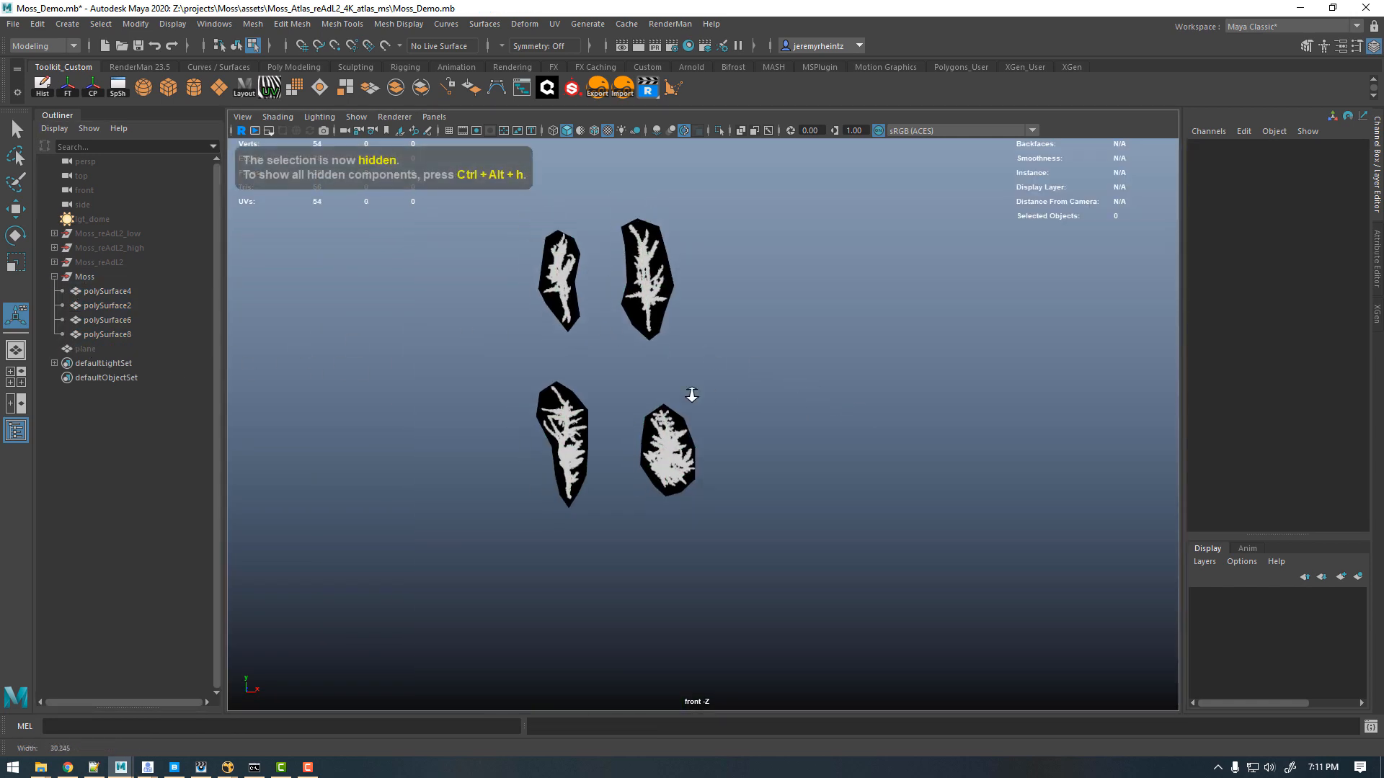
scroll(692, 395, "down", 2)
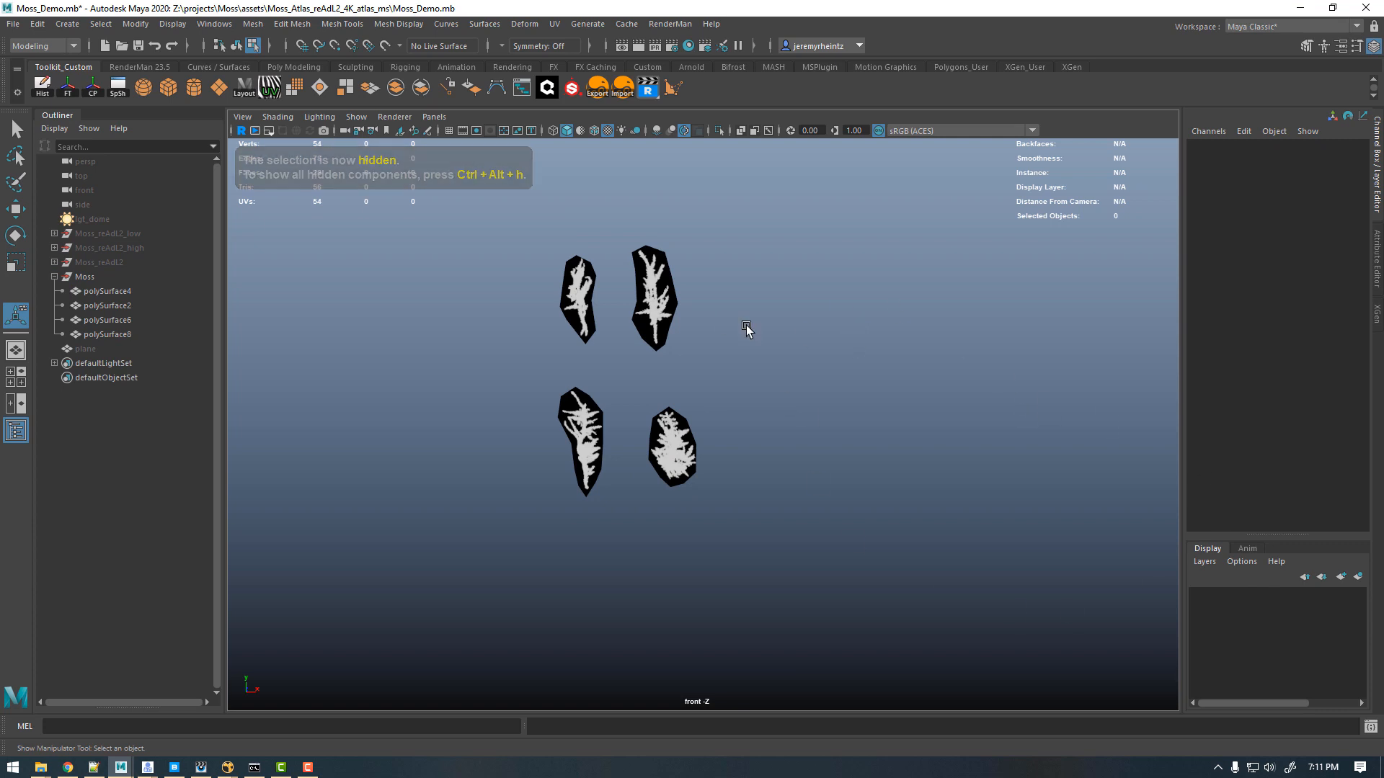
scroll(676, 339, "up", 3)
key("a")
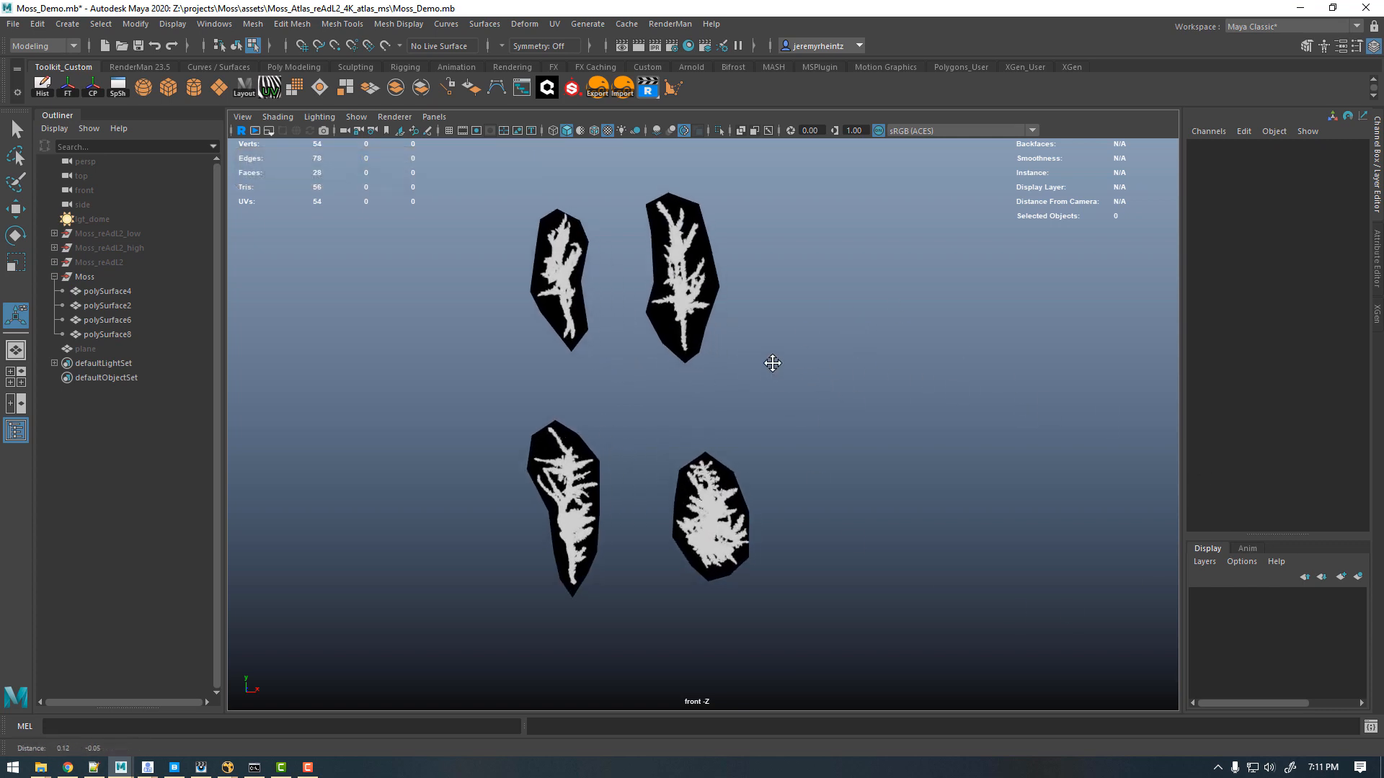
Step: Return from face to object selection and select all four moss meshes with the Move tool to check their pivot
left_click_drag(442, 164, 868, 580)
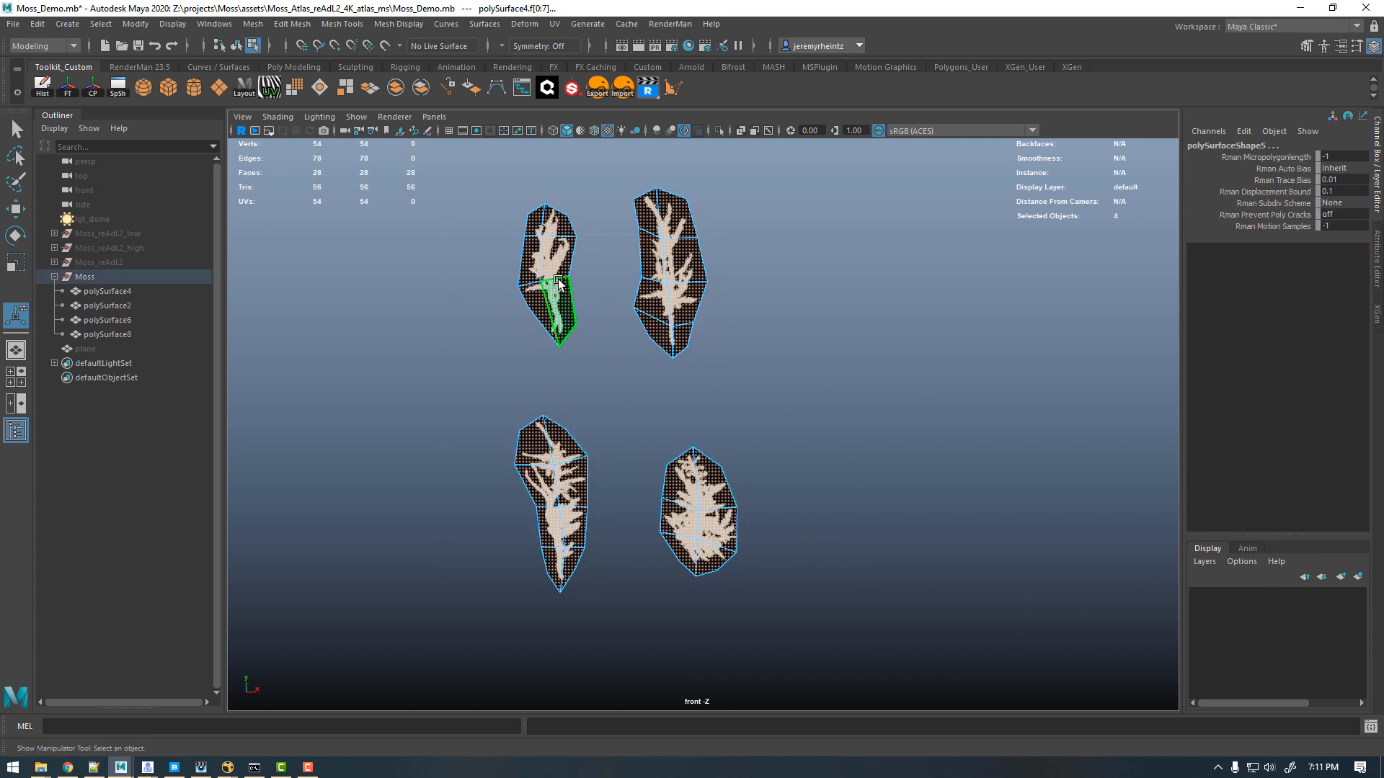
right_click_drag(559, 306, 629, 270)
key("q")
left_click_drag(467, 177, 1040, 661)
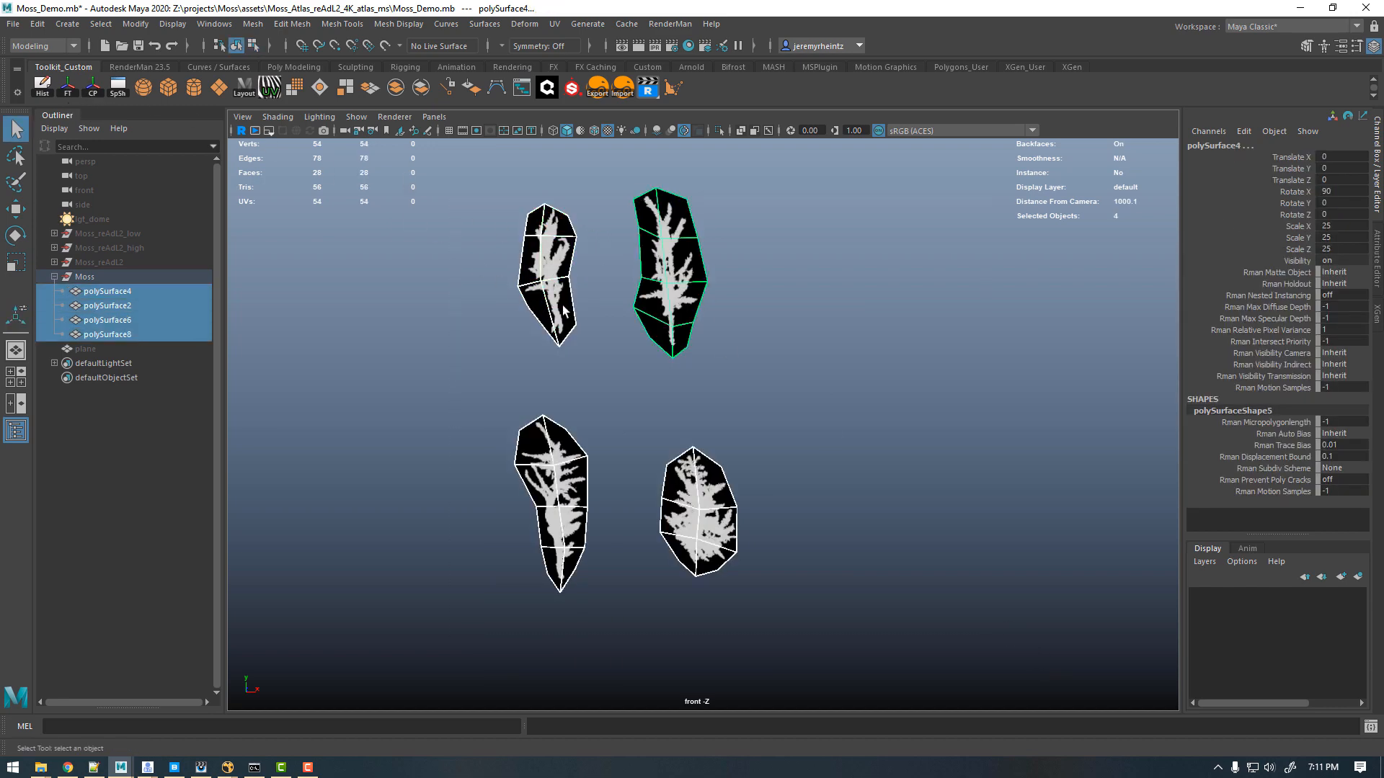
key("w")
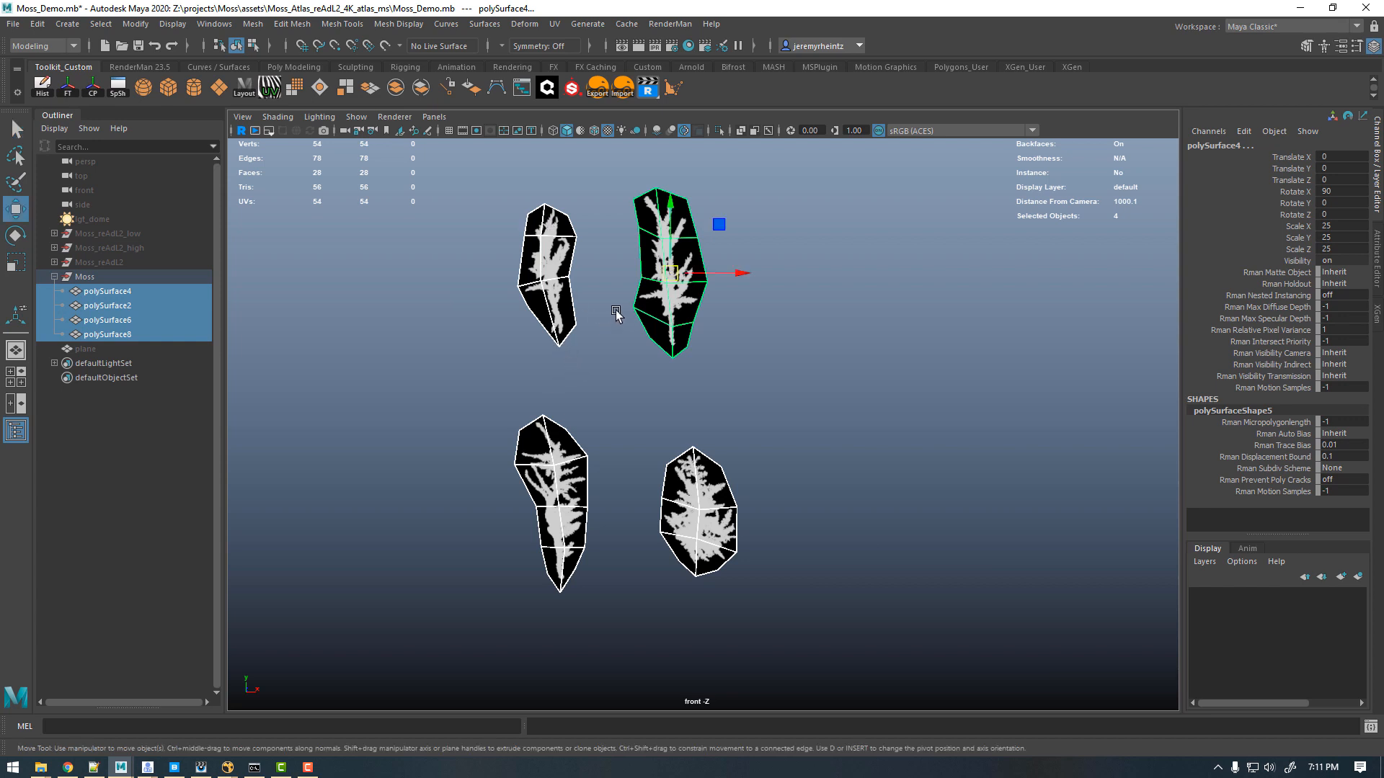
left_click_drag(667, 346, 645, 338, "alt")
Step: Load reAdL_4K_Albedo.jpg as the image file of the PxrTexture1 node feeding the PxrSurface1 material
left_click(1377, 261)
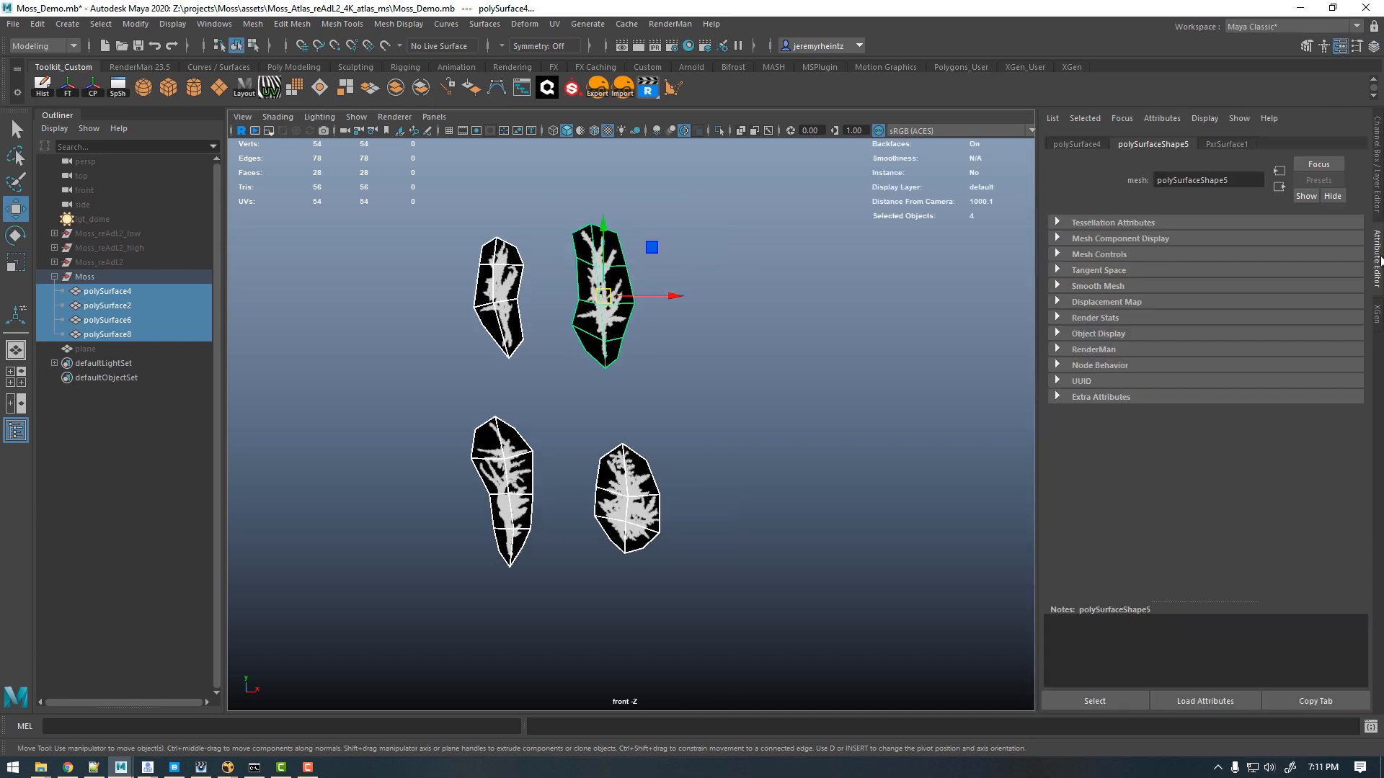
left_click(1379, 261)
key("space")
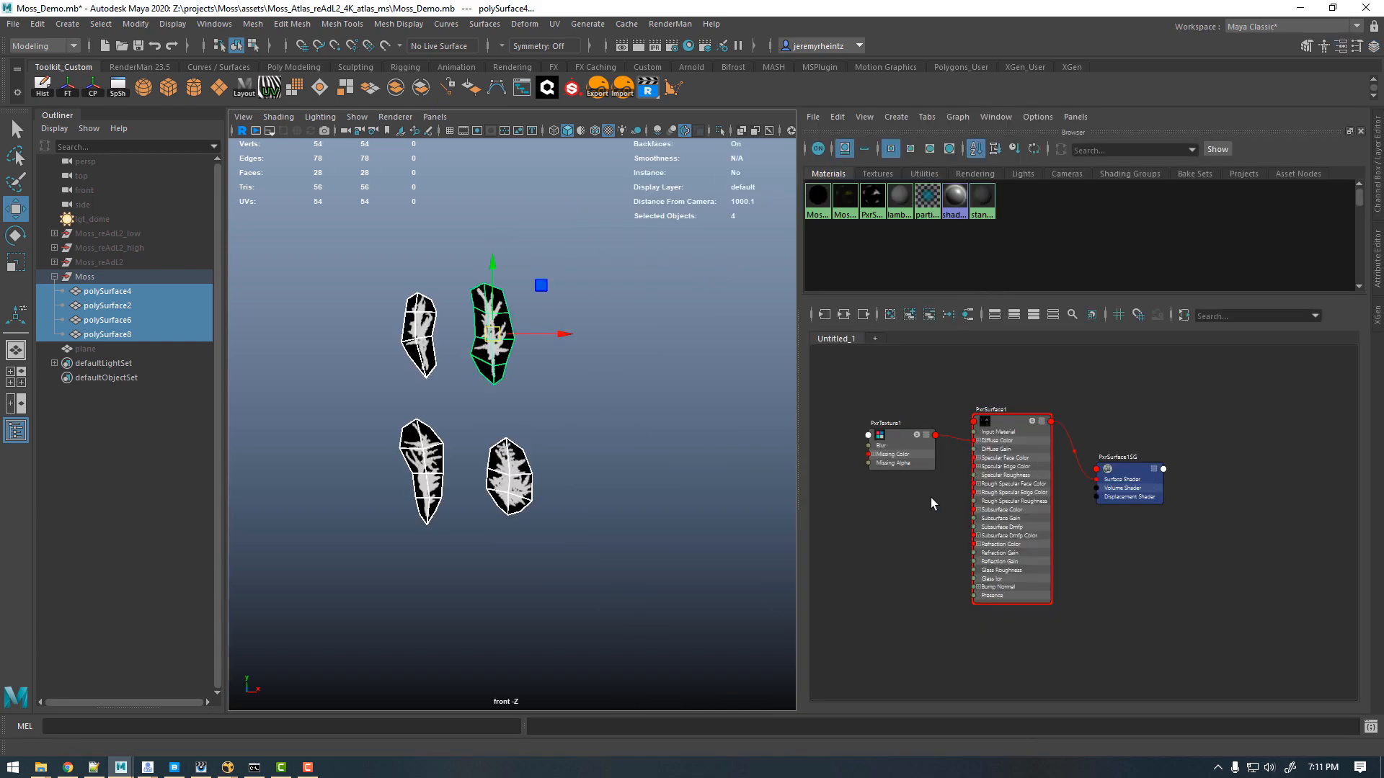
left_click(903, 465)
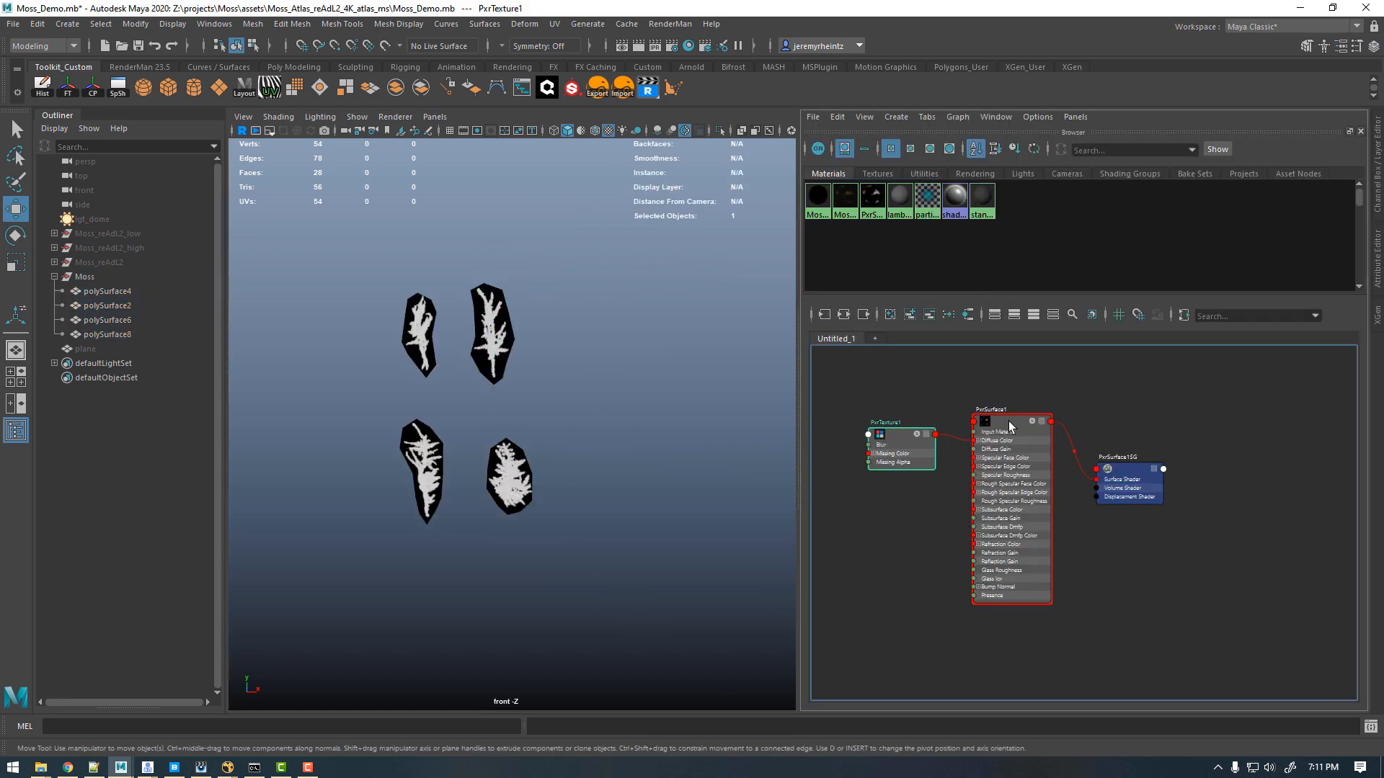
left_click(1374, 248)
left_click(1340, 290)
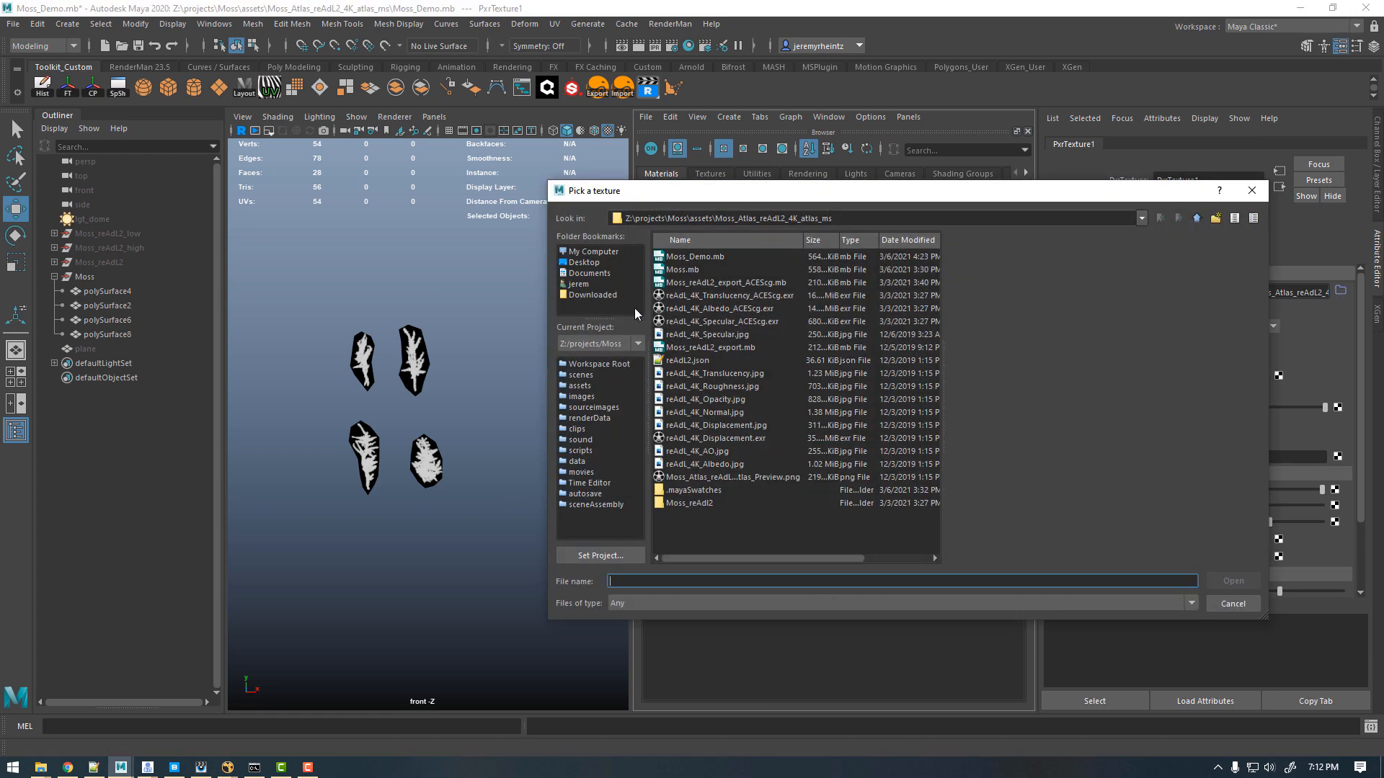
left_click(699, 464)
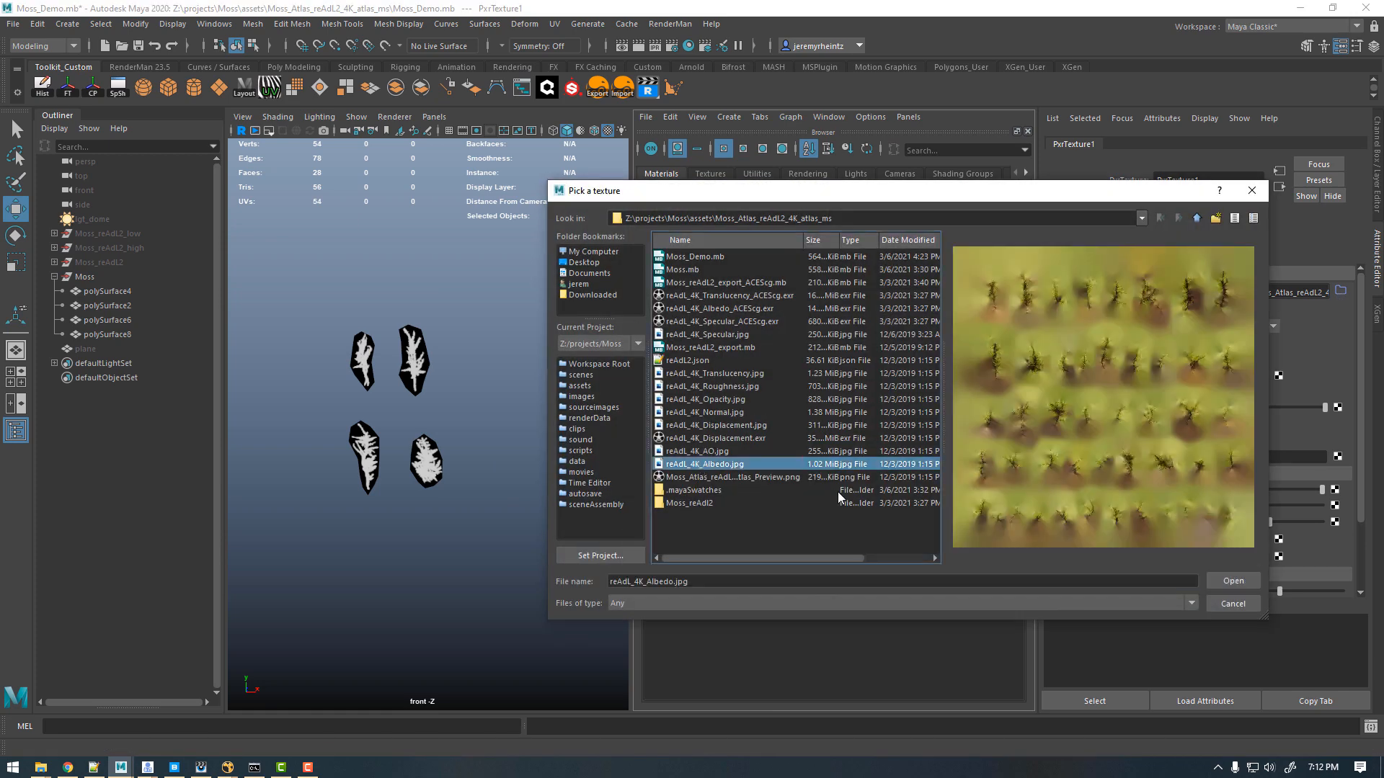
left_click(1222, 579)
Step: Move the pivot of polySurface4 down its stem to just below the lowest side branches
scroll(556, 386, "up", 6)
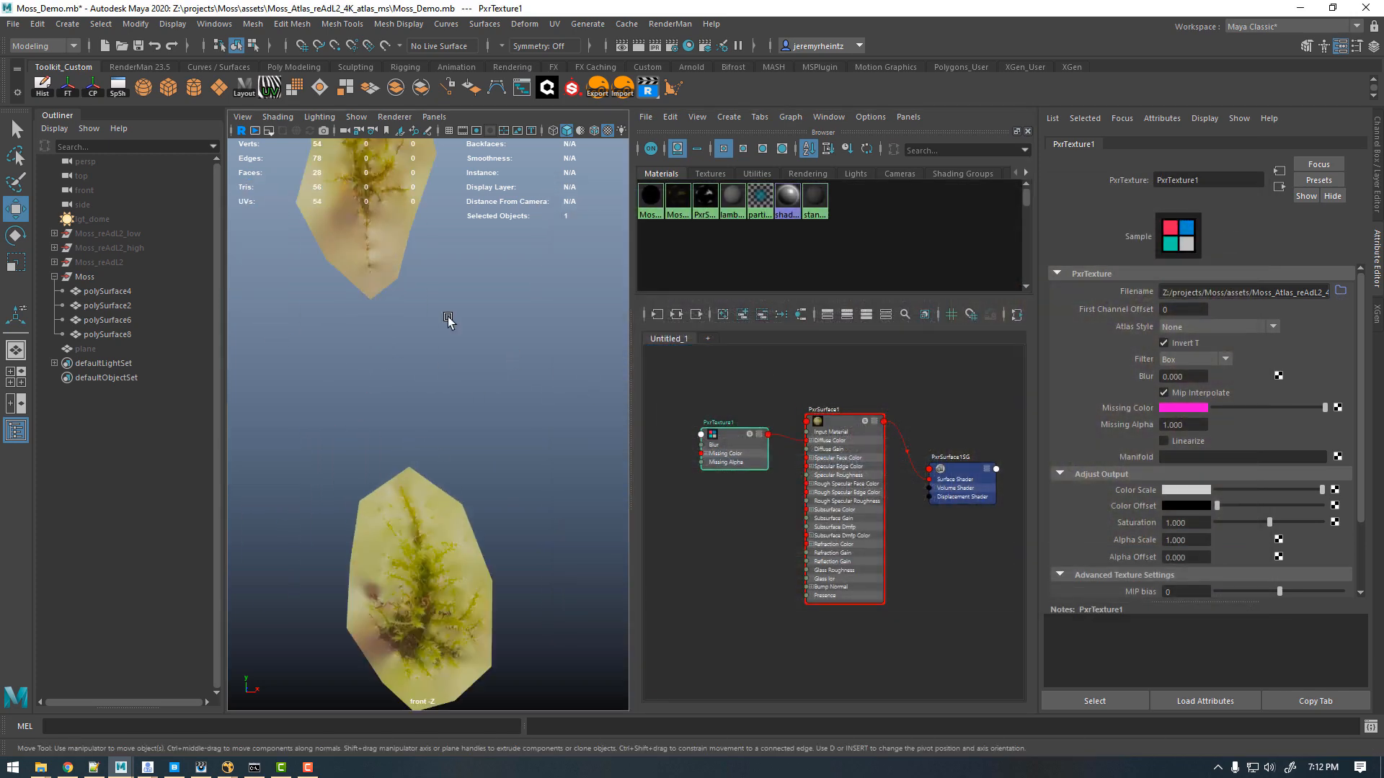
middle_click_drag(447, 321, 634, 483, "alt")
key("space")
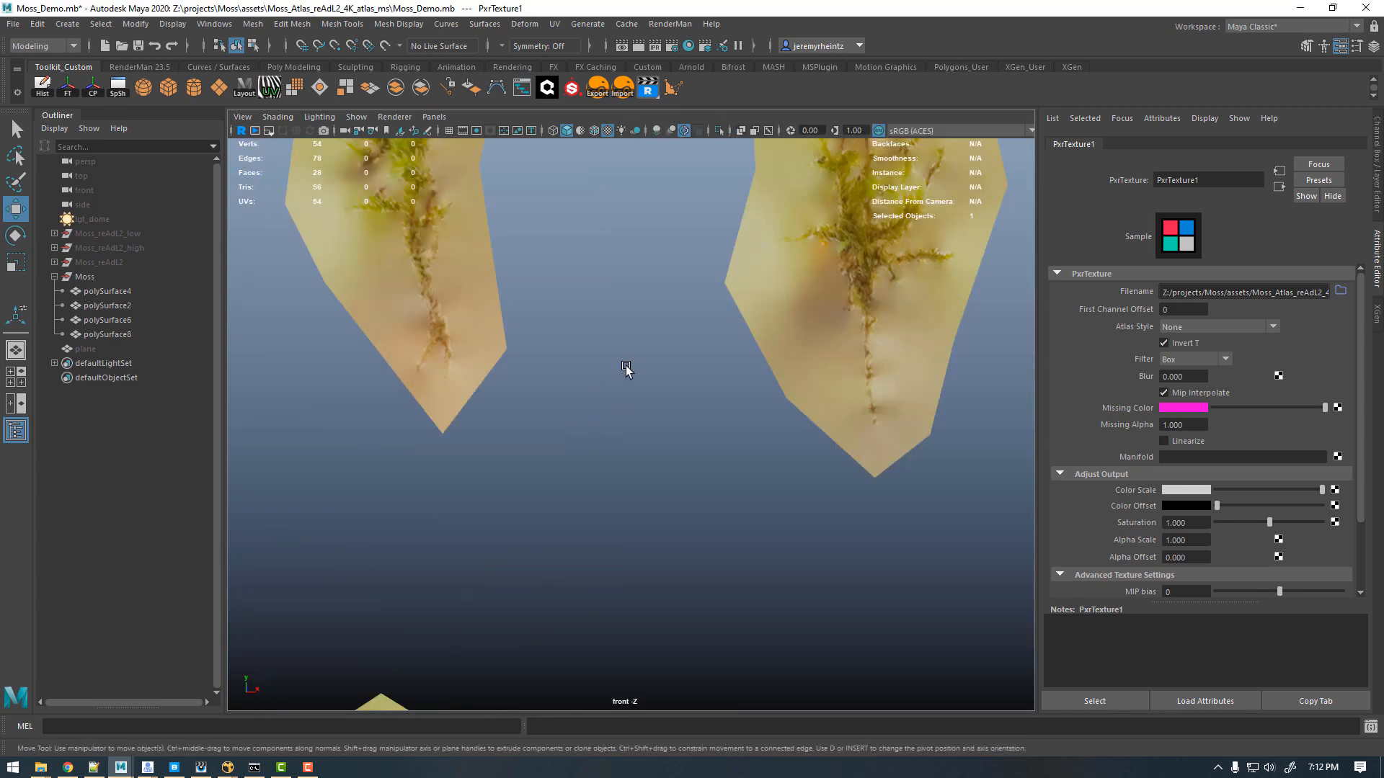
scroll(571, 413, "up", 2)
scroll(696, 366, "up", 2)
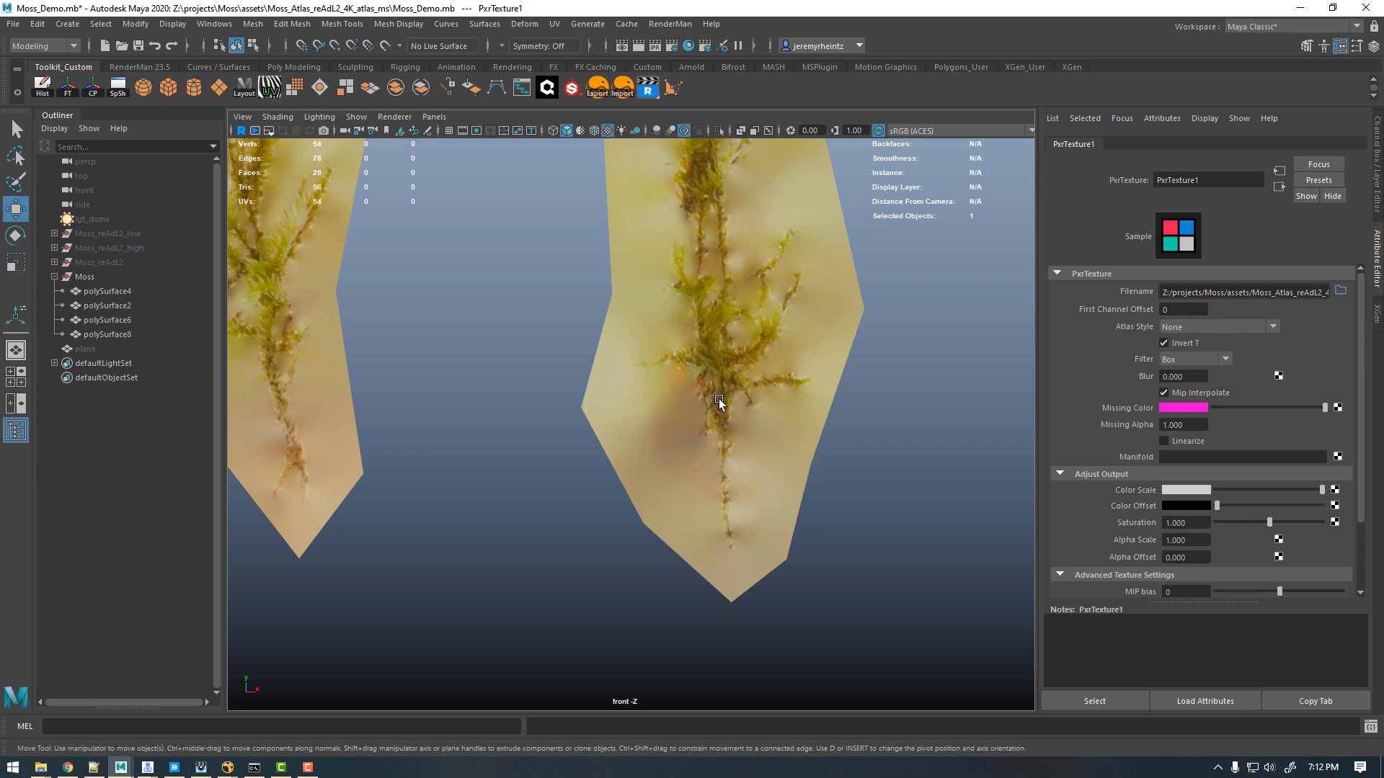
left_click(719, 399)
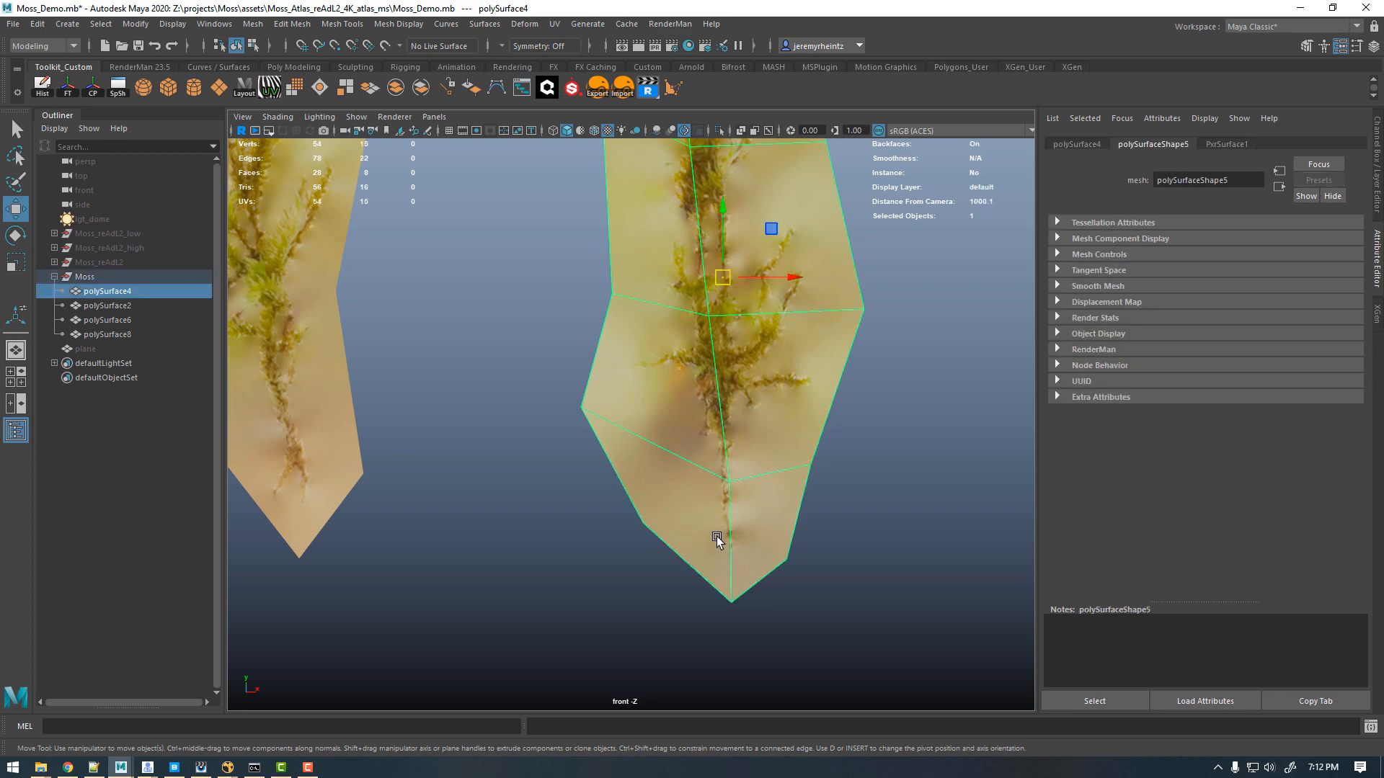
middle_click_drag(715, 355, 737, 378, "alt")
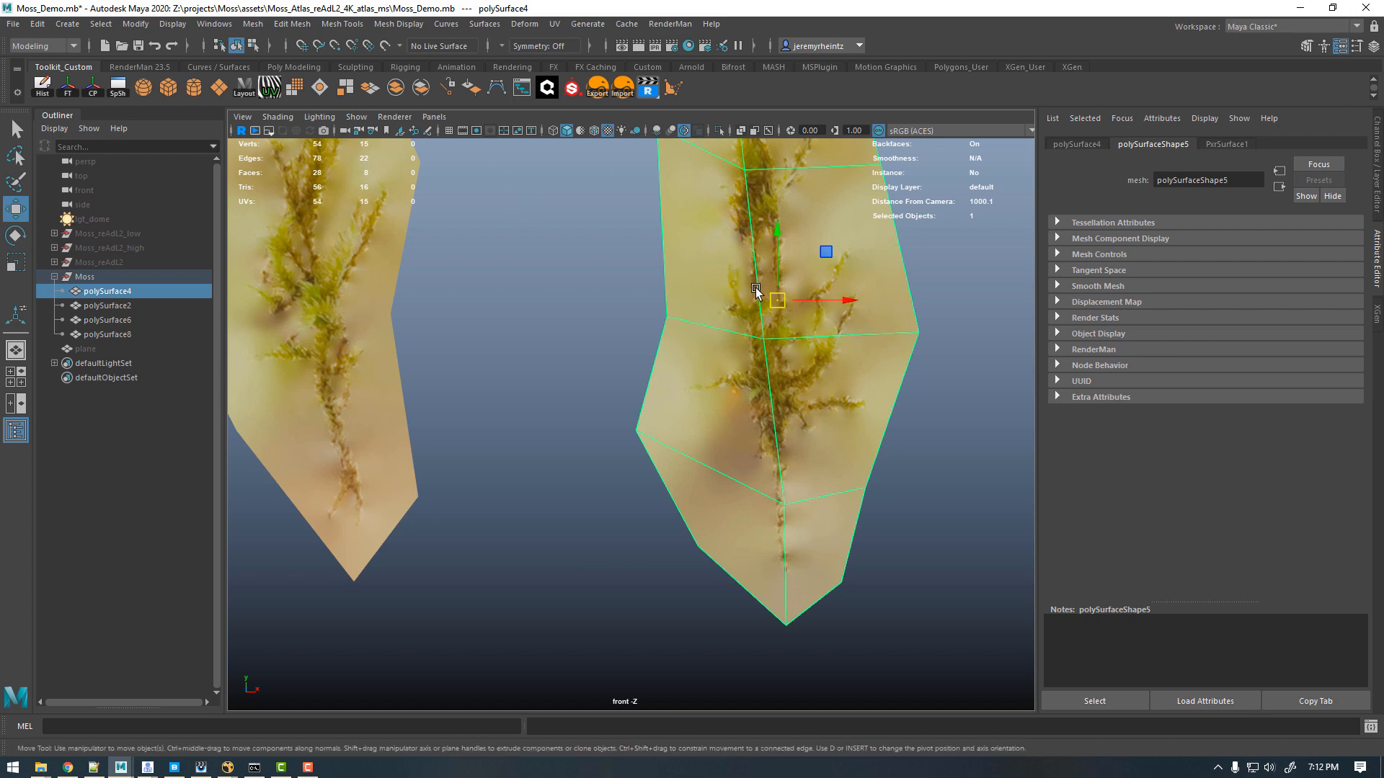
key("d")
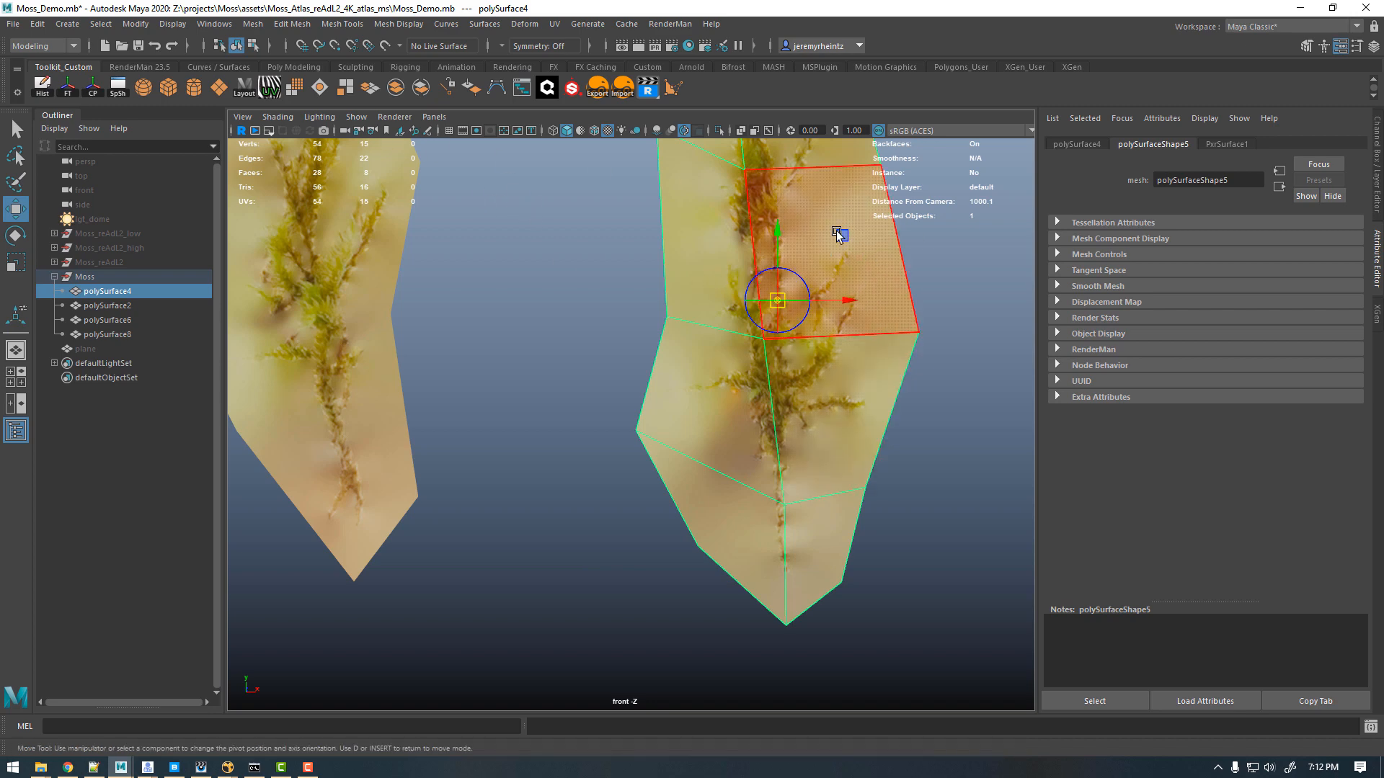
middle_click_drag(845, 235, 842, 369)
key("d")
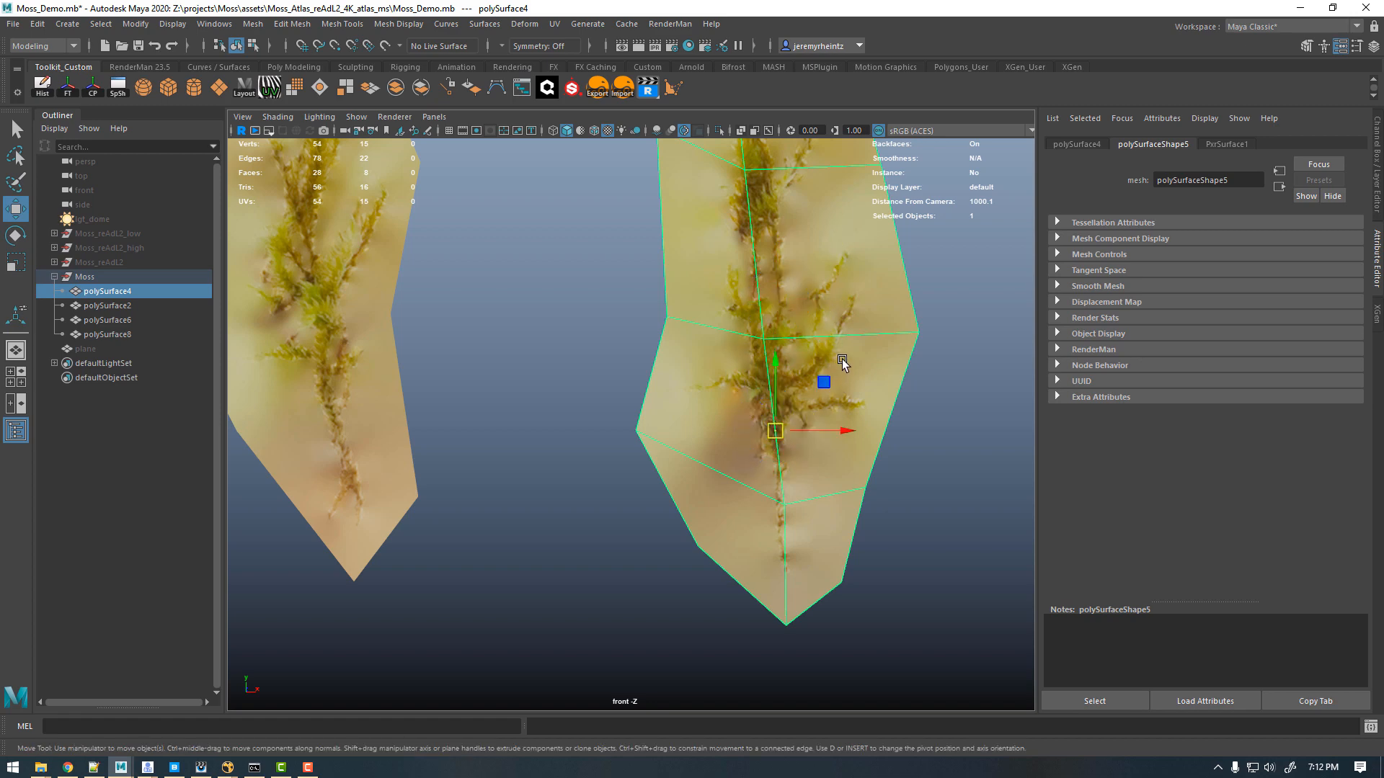
Step: Move the pivot of polySurface2 down onto the sprig's lower stem
left_click(372, 261)
key("d")
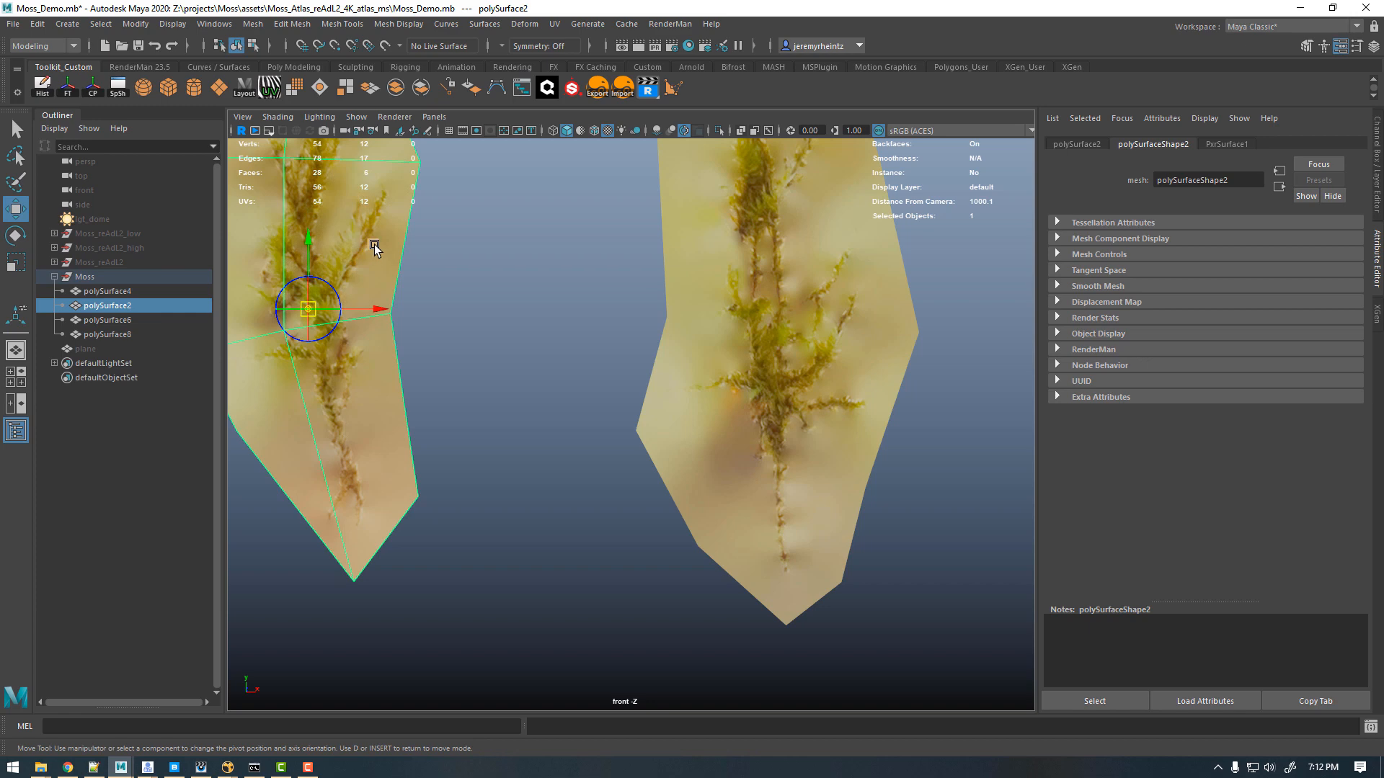
middle_click_drag(374, 245, 382, 317)
key("d")
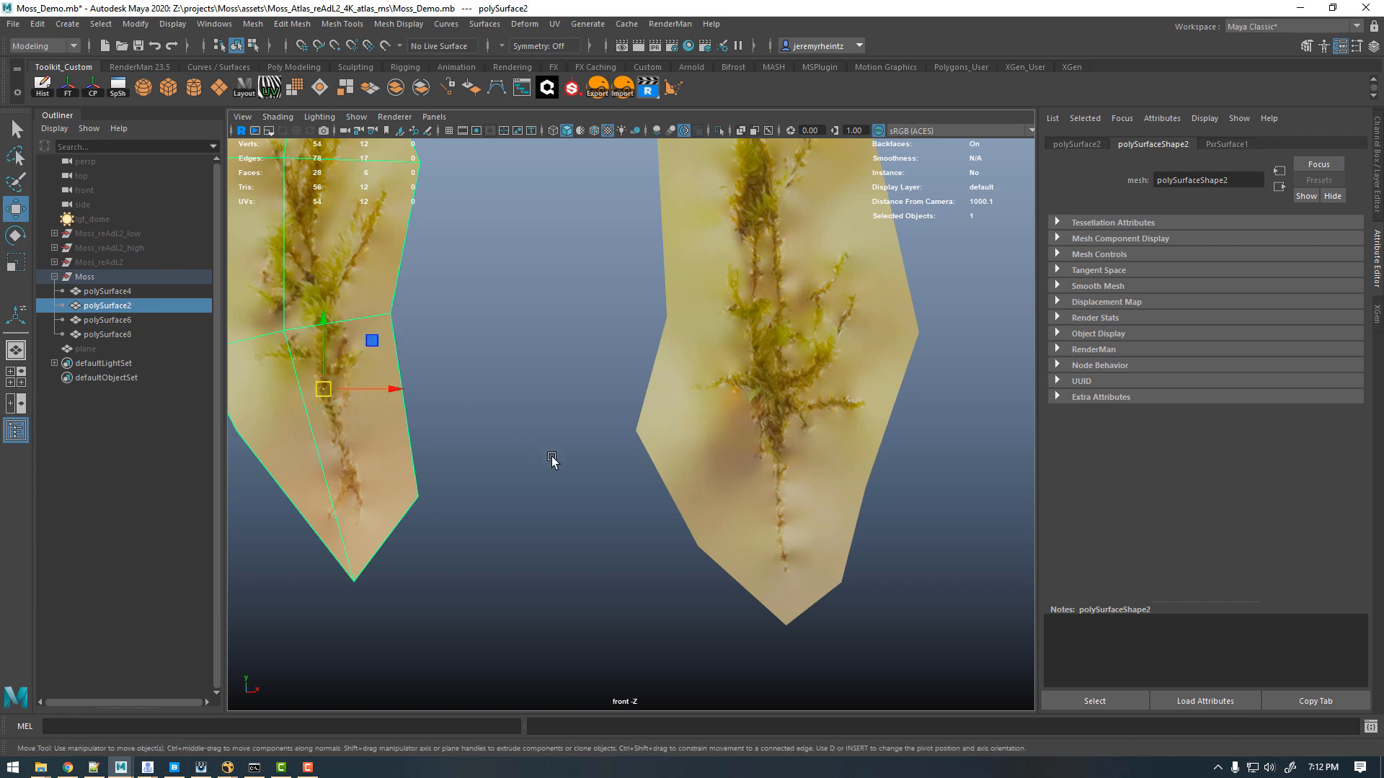
Step: Move the pivot of the tall lower-row sprig polySurface6 down onto the lower part of its stem
middle_click_drag(555, 463, 552, 180, "alt")
middle_click_drag(602, 644, 711, 290, "alt")
left_click(447, 465)
middle_click_drag(539, 493, 548, 537, "alt")
key("d")
Step: Shift the three inner vertices of polySurface6 onto the moss stem's centerline and return to object selection
right_click_drag(525, 348, 472, 349)
left_click(461, 434)
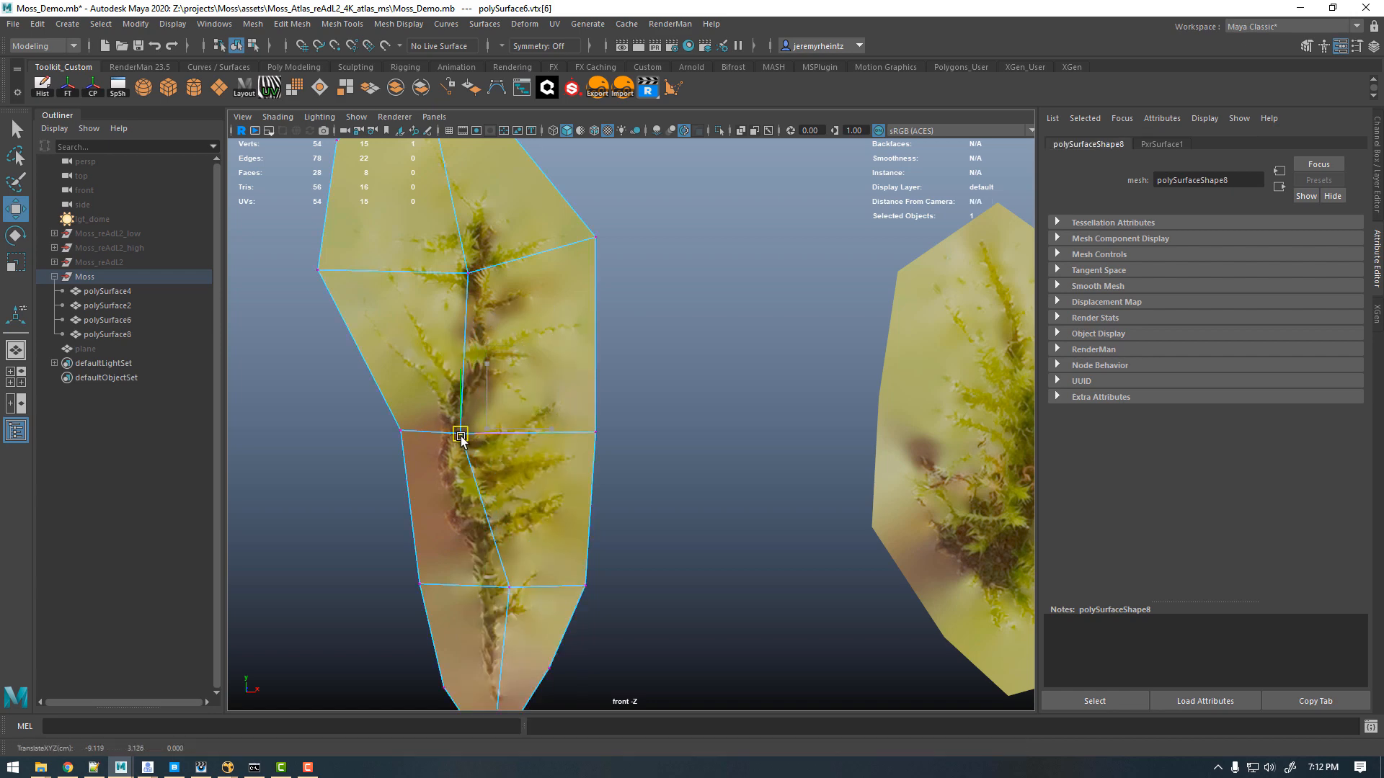
left_click(509, 587)
left_click_drag(509, 587, 486, 588)
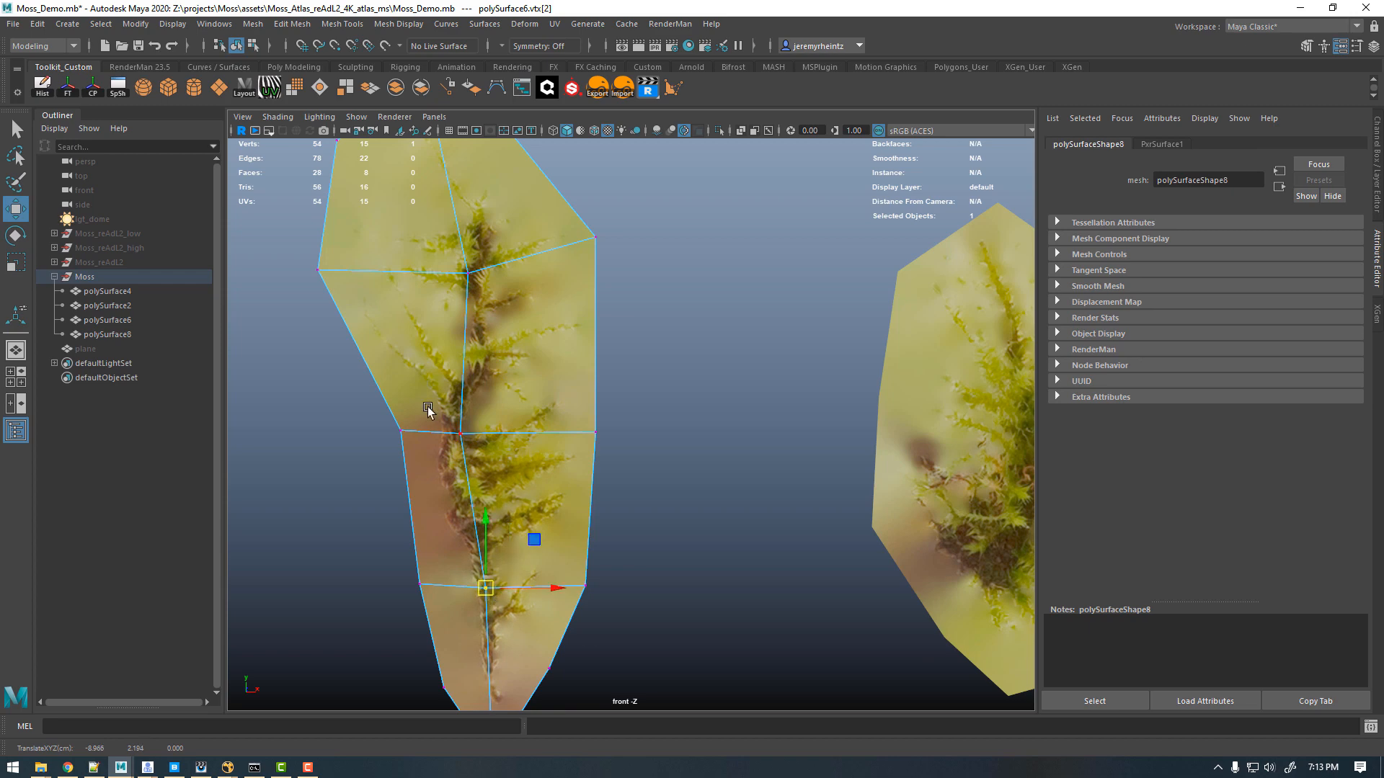
left_click(468, 274)
left_click_drag(469, 278, 473, 289)
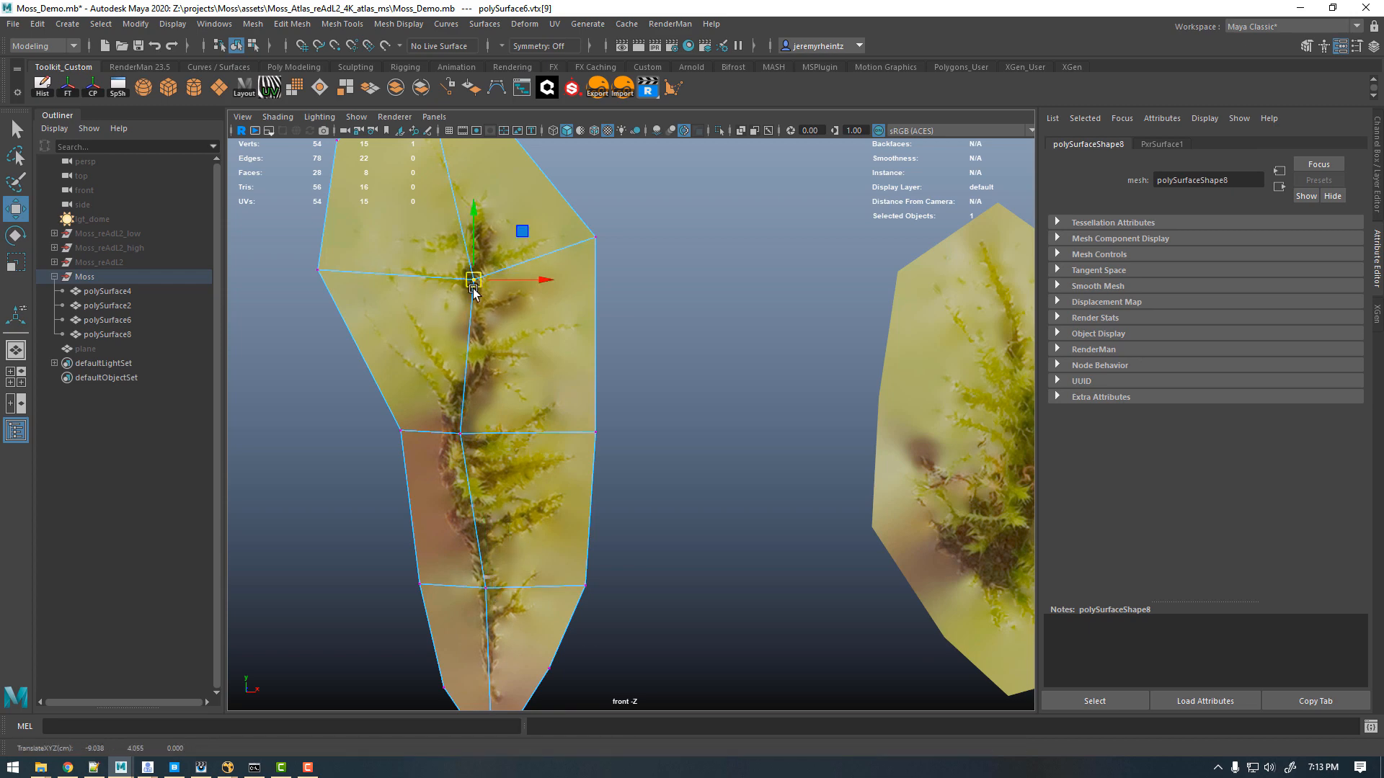
left_click(460, 433)
left_click_drag(460, 433, 457, 431)
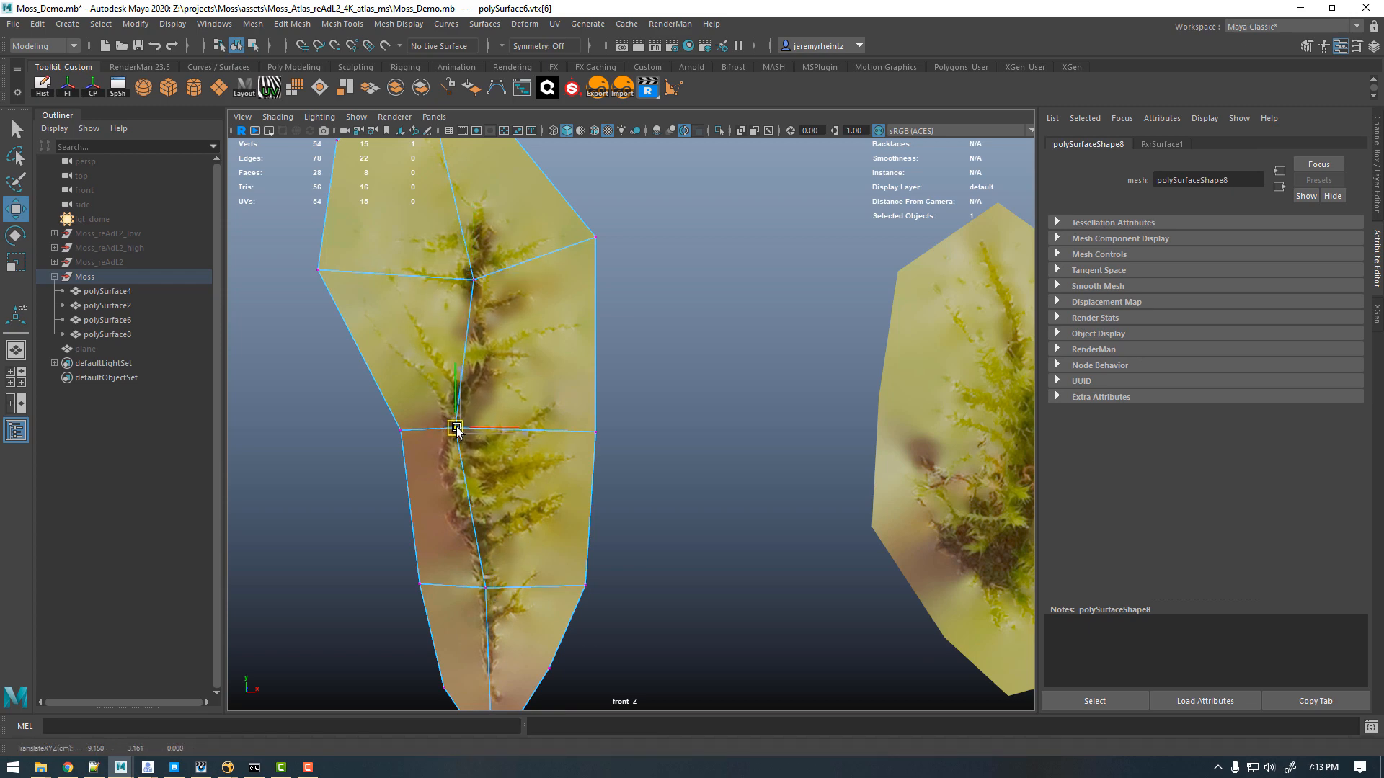
middle_click_drag(528, 455, 510, 436, "alt")
right_click_drag(563, 288, 640, 269)
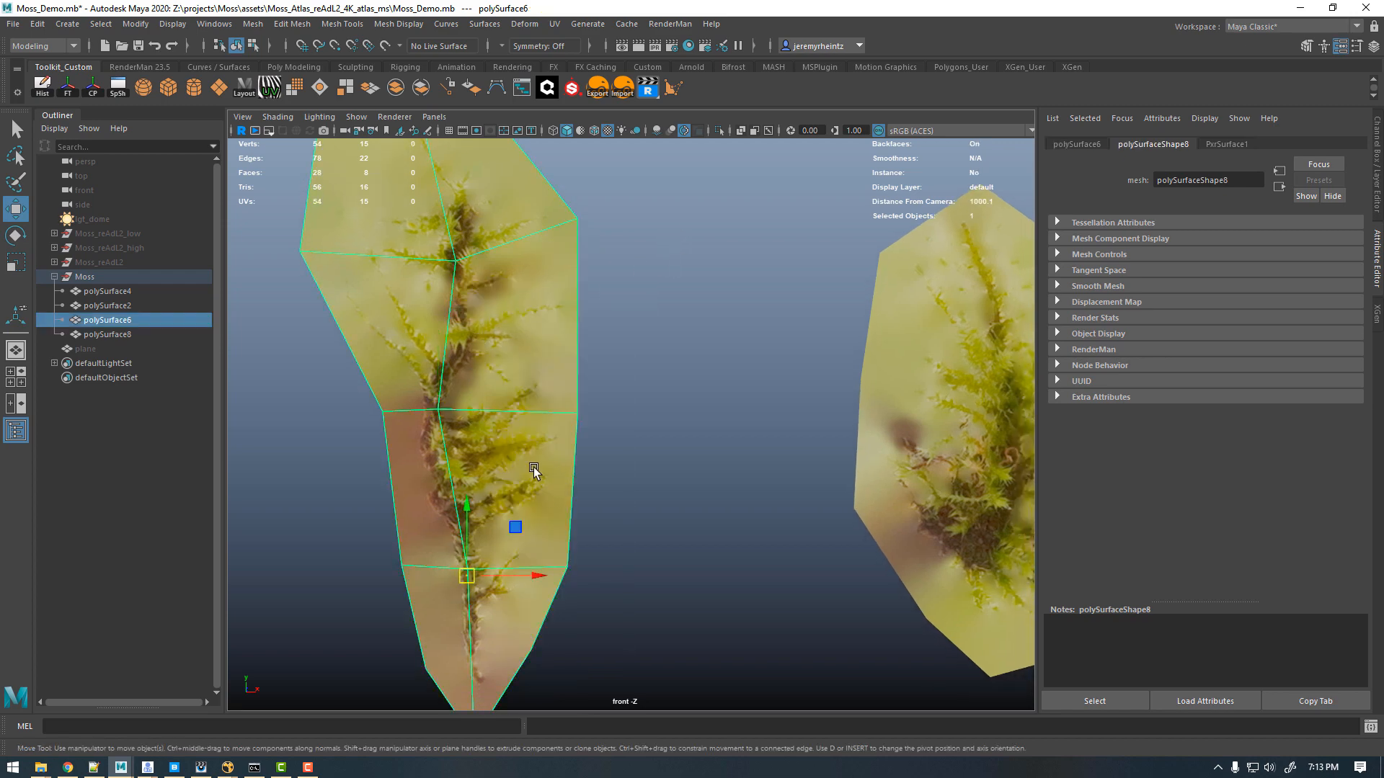
Step: Move the pivot of the bushy sprig polySurface8 down to the base of its branches
middle_click_drag(533, 467, 337, 463, "alt")
middle_click_drag(477, 456, 289, 440, "alt")
left_click(608, 361)
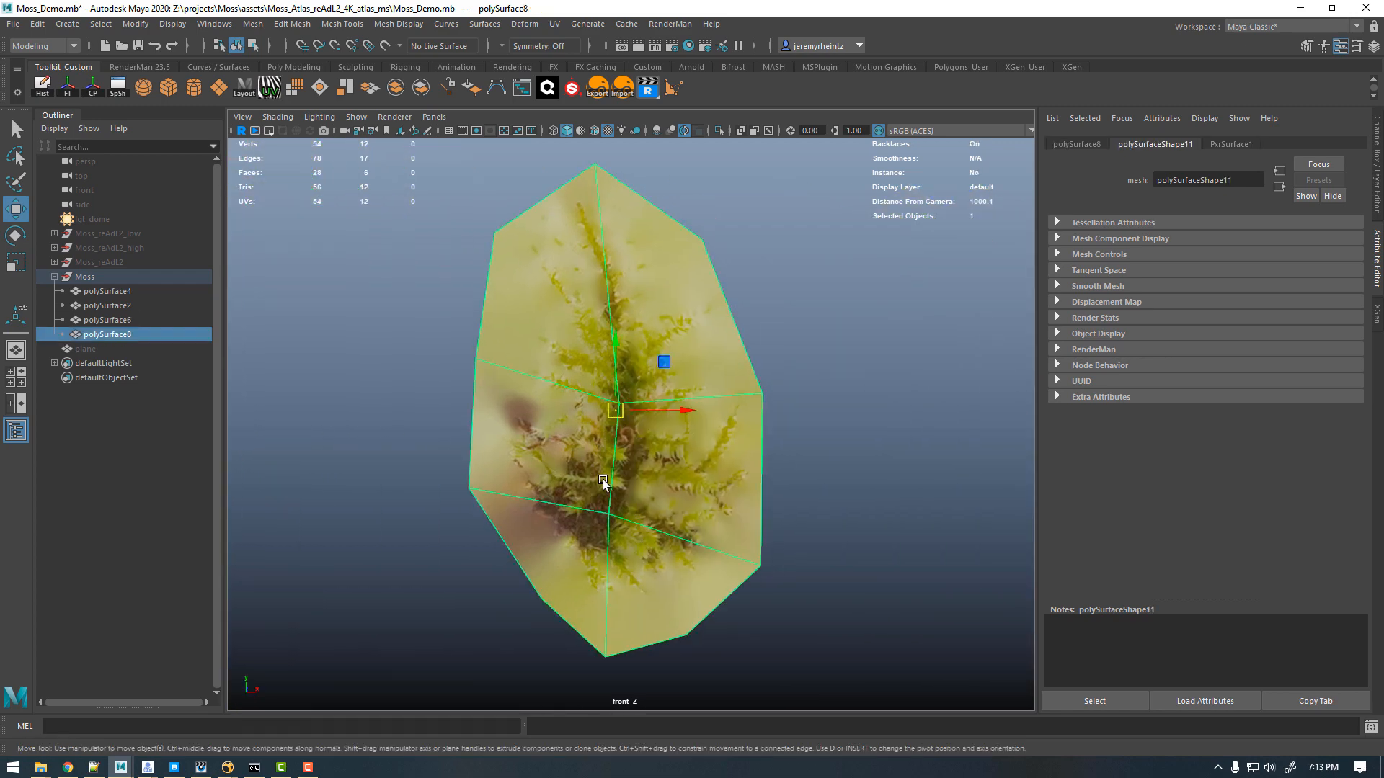
key("d")
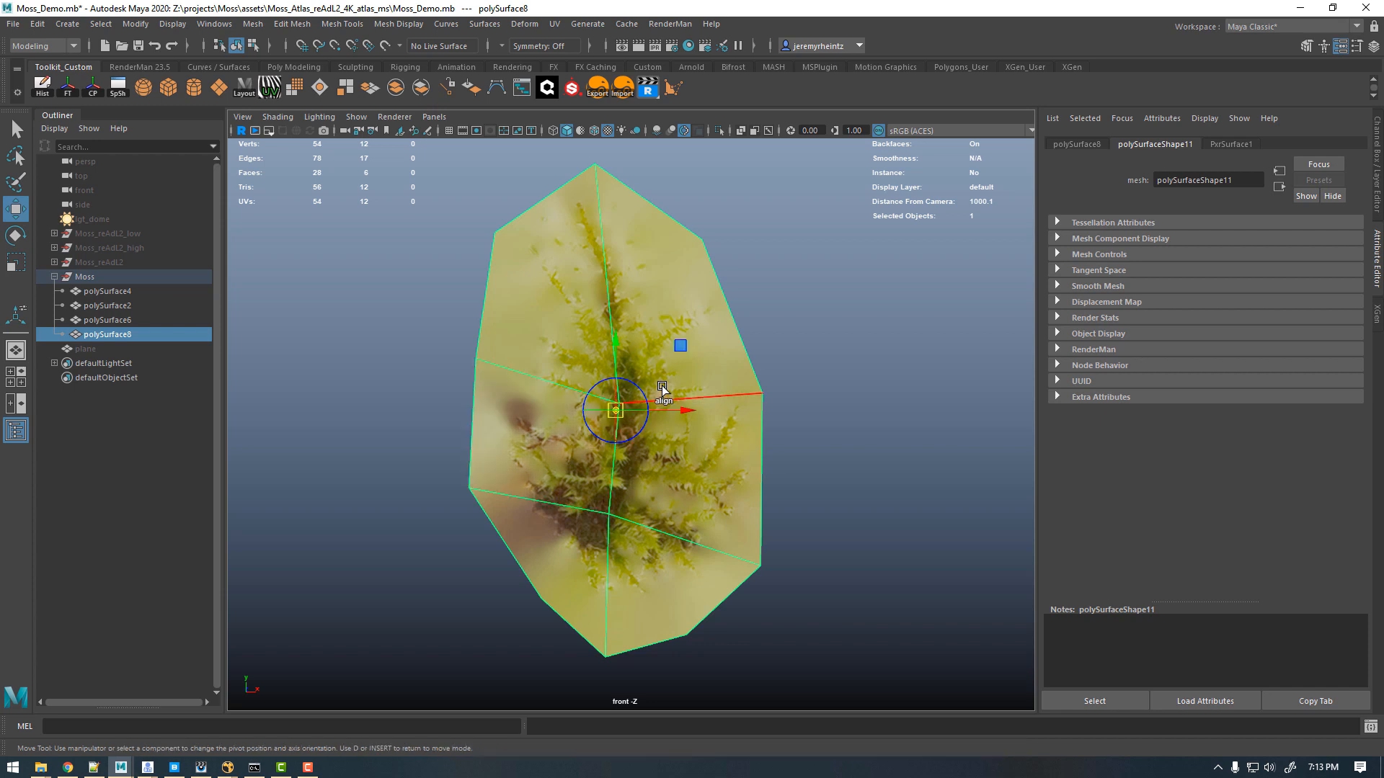
left_click_drag(663, 361, 664, 476)
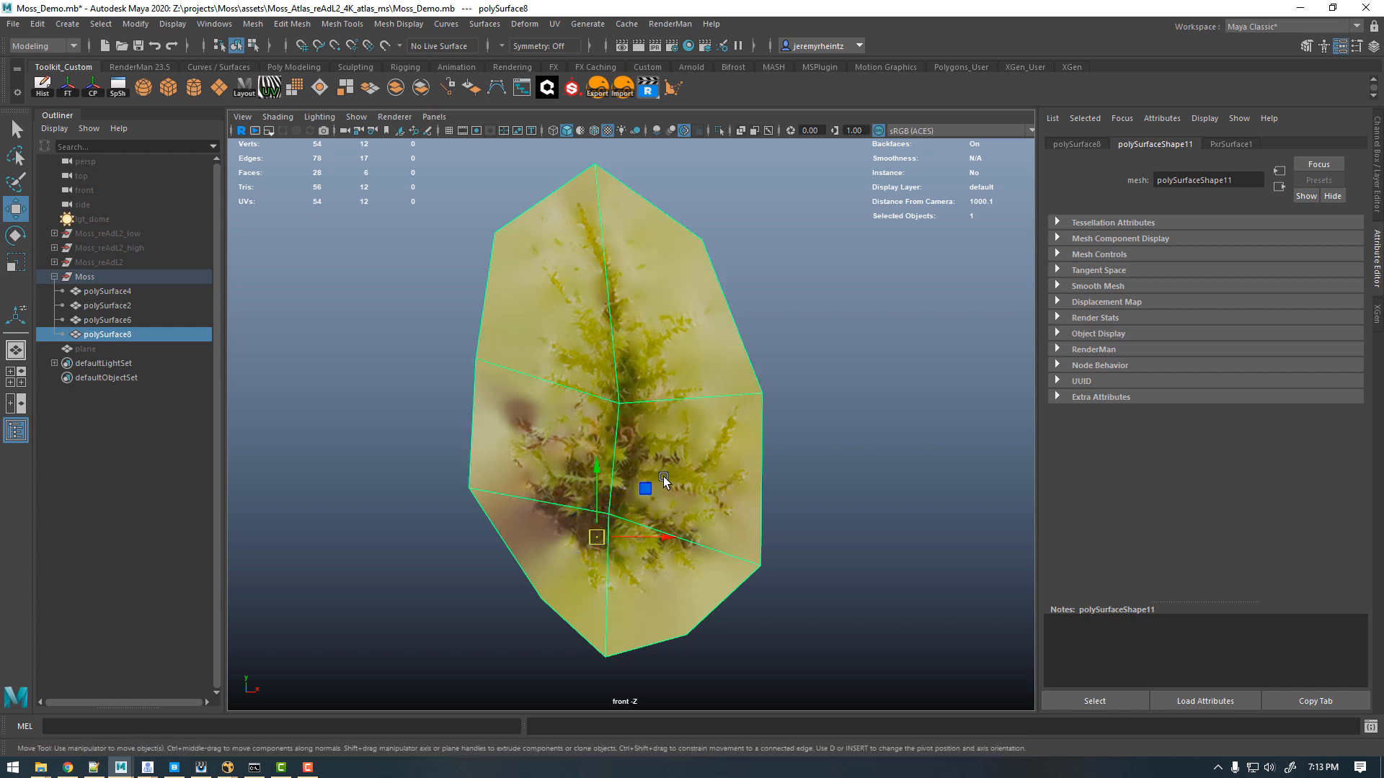
scroll(732, 430, "down", 6)
scroll(602, 395, "up", 1)
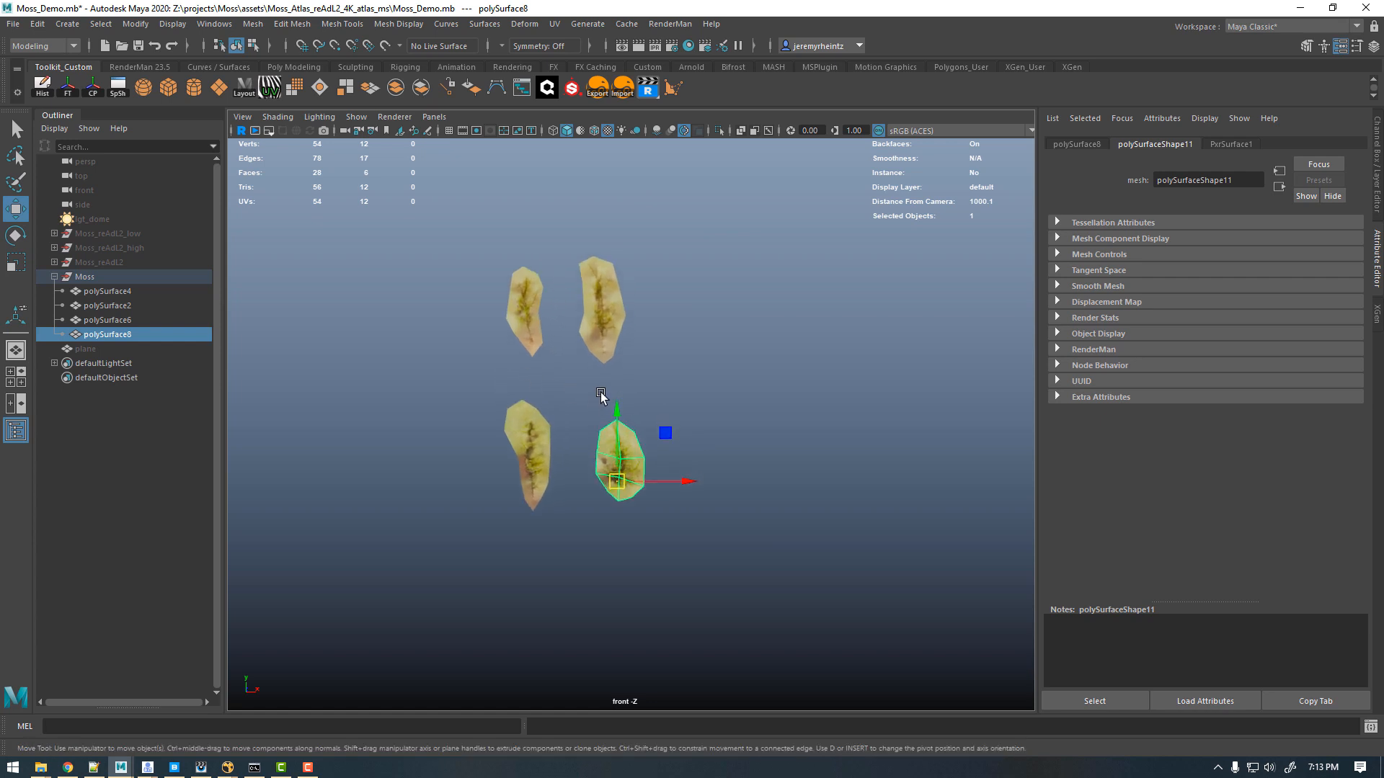
Step: Select each of the four sprig meshes in turn to check its pivot placement, and clear the selection
left_click(491, 379)
scroll(689, 447, "up", 2)
left_click(616, 465)
left_click(602, 289)
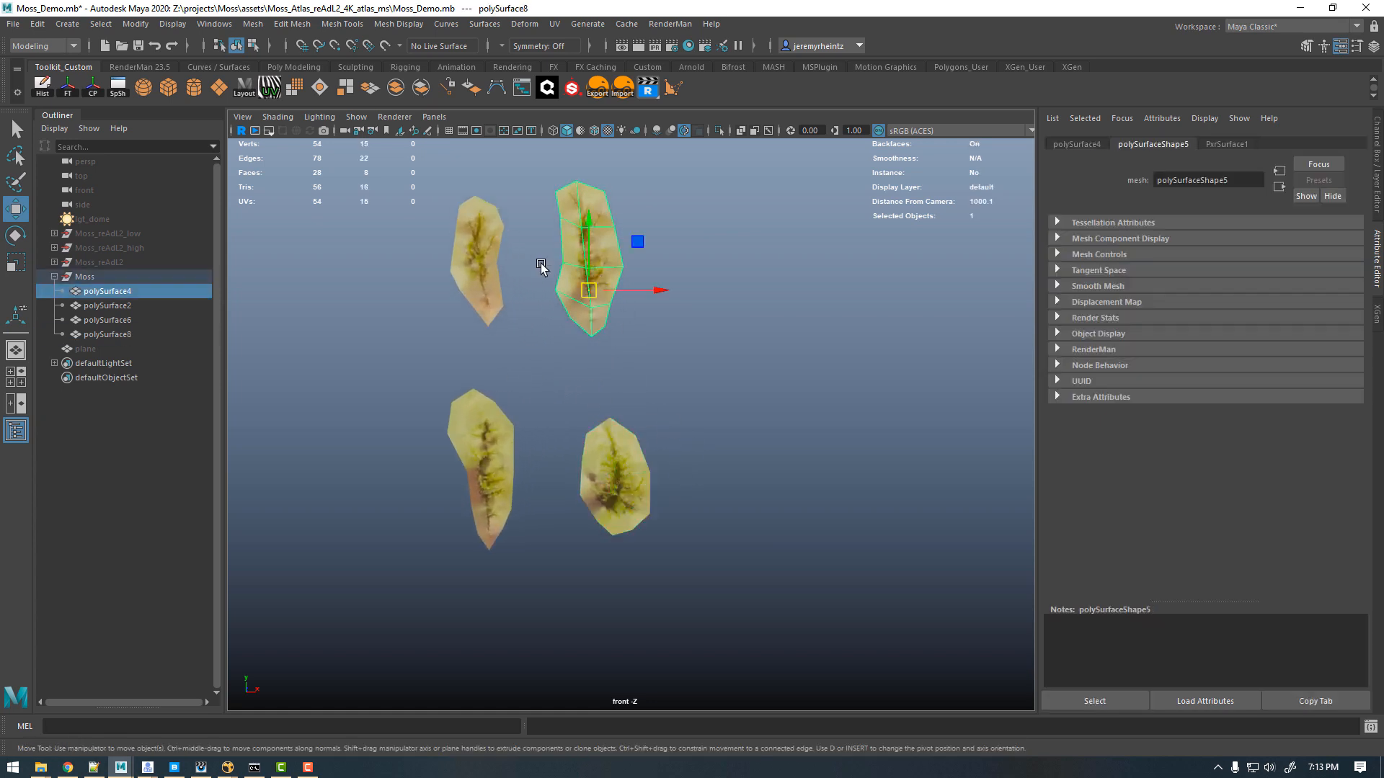
left_click(476, 268)
left_click(487, 463)
left_click(582, 279)
left_click(610, 461)
left_click(536, 359)
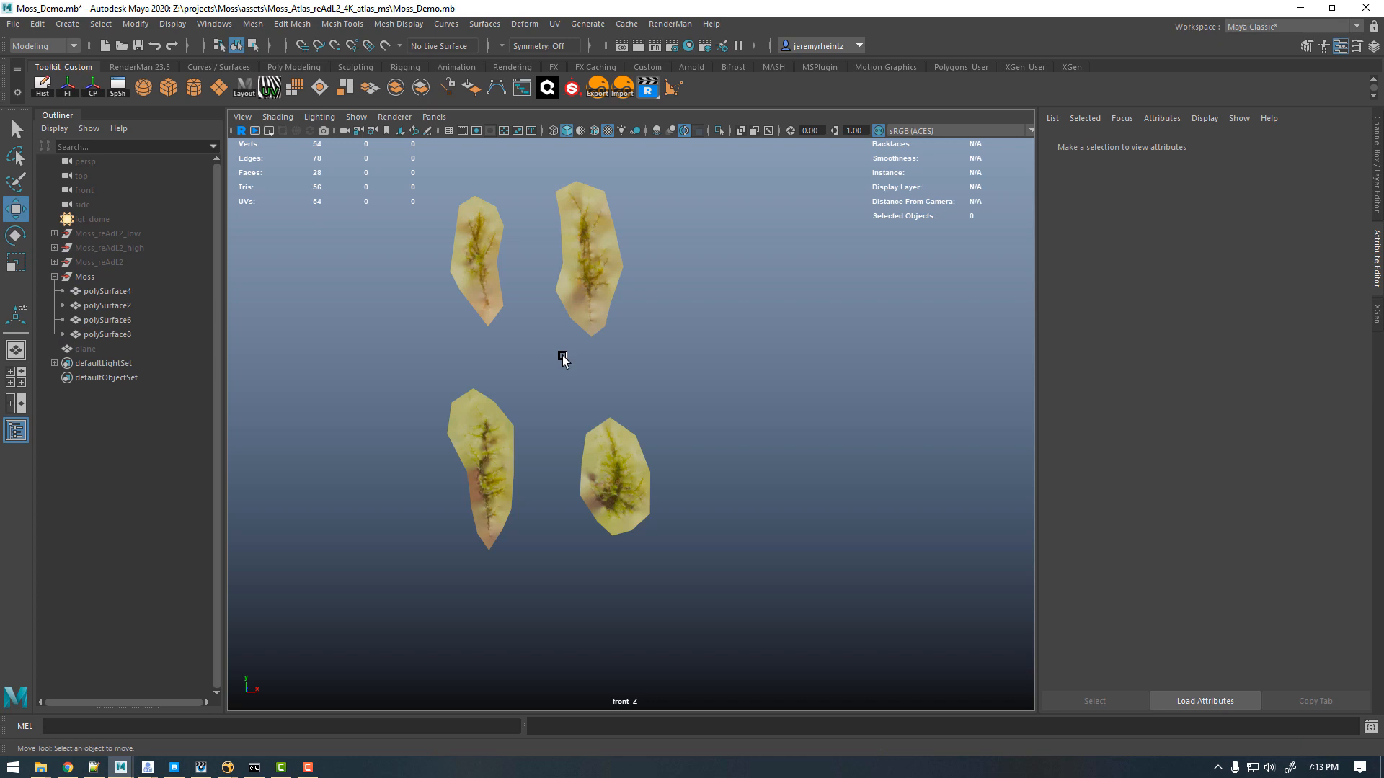
Step: Switch from the front view to the perspective view and orbit to inspect the four textured sprig meshes
left_click_drag(576, 358, 613, 363, "alt")
key("space")
left_click(531, 358)
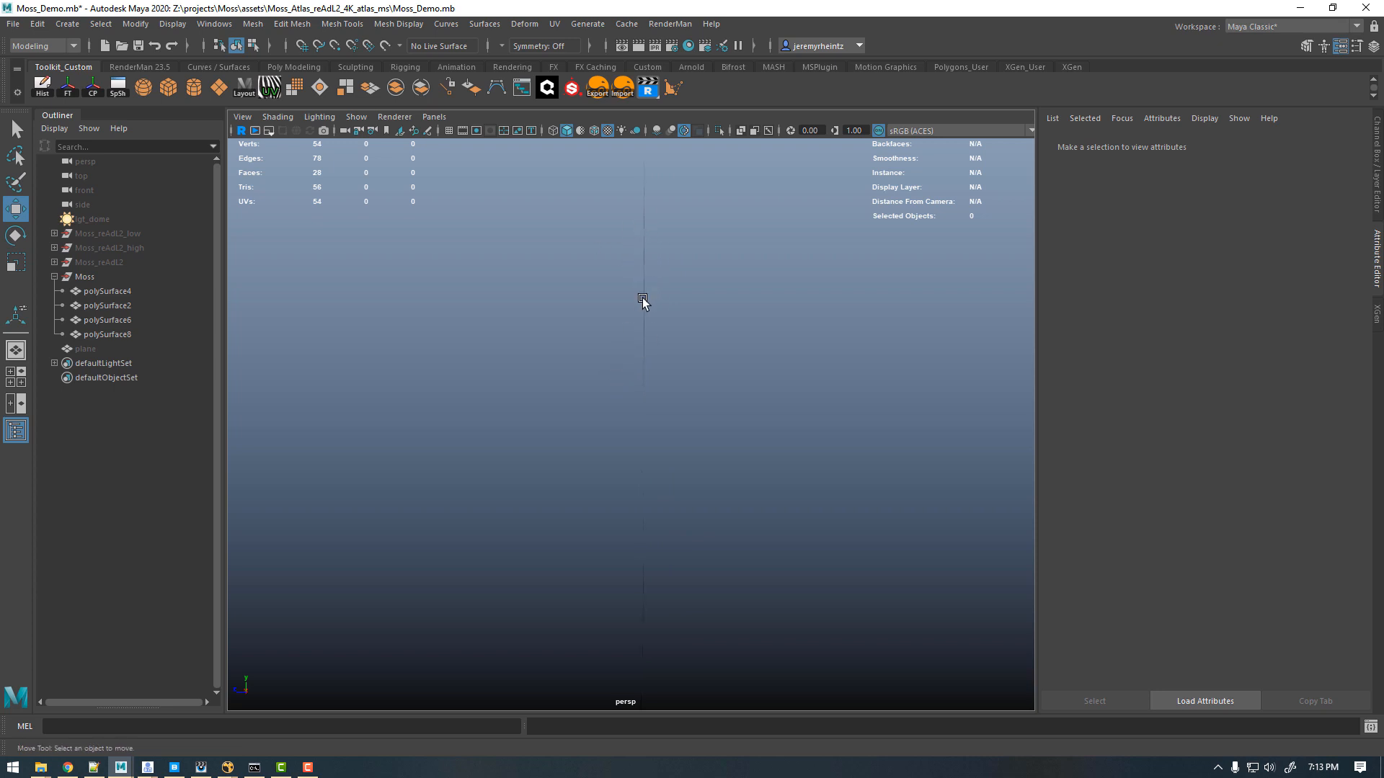
left_click_drag(609, 355, 700, 355, "alt")
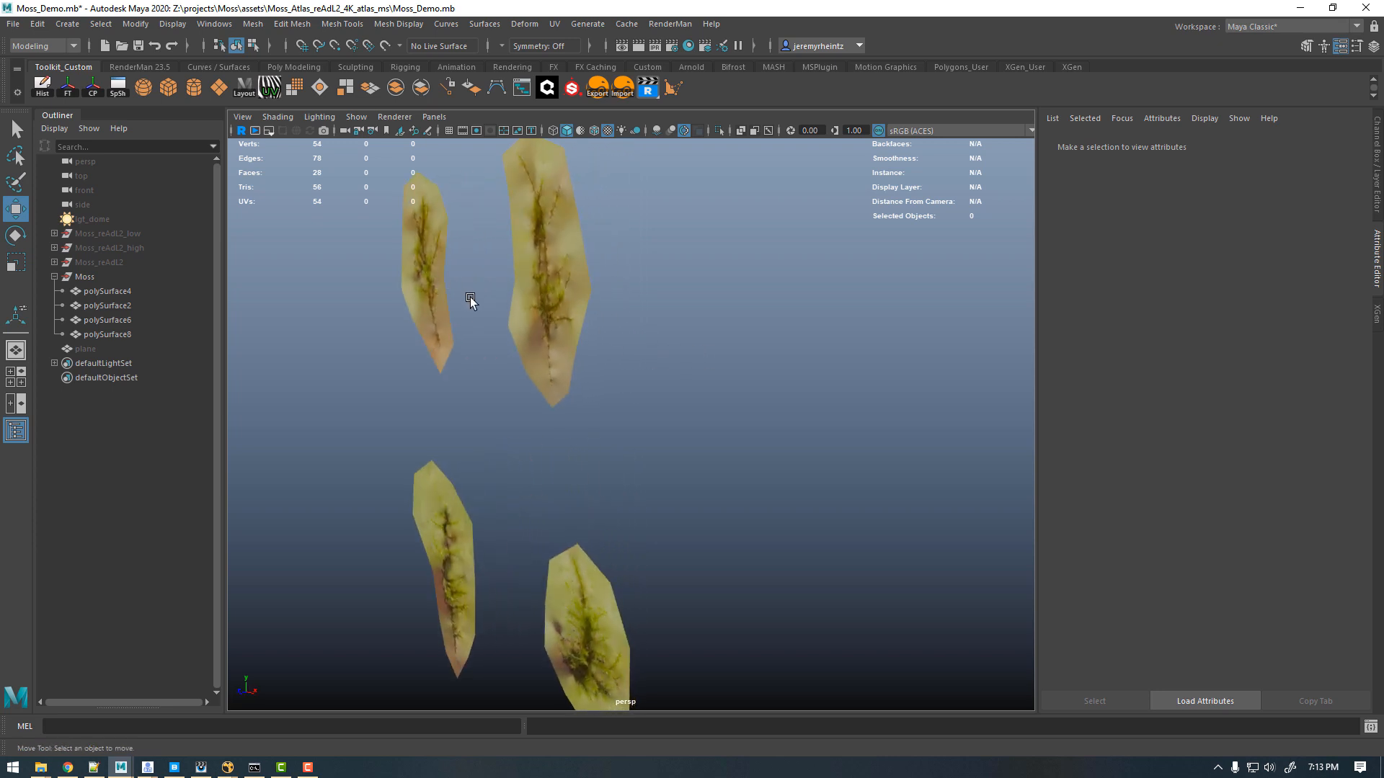
Step: Select all four moss sprig meshes together and smooth them by one division level
left_click_drag(528, 317, 575, 289, "alt")
left_click(573, 290)
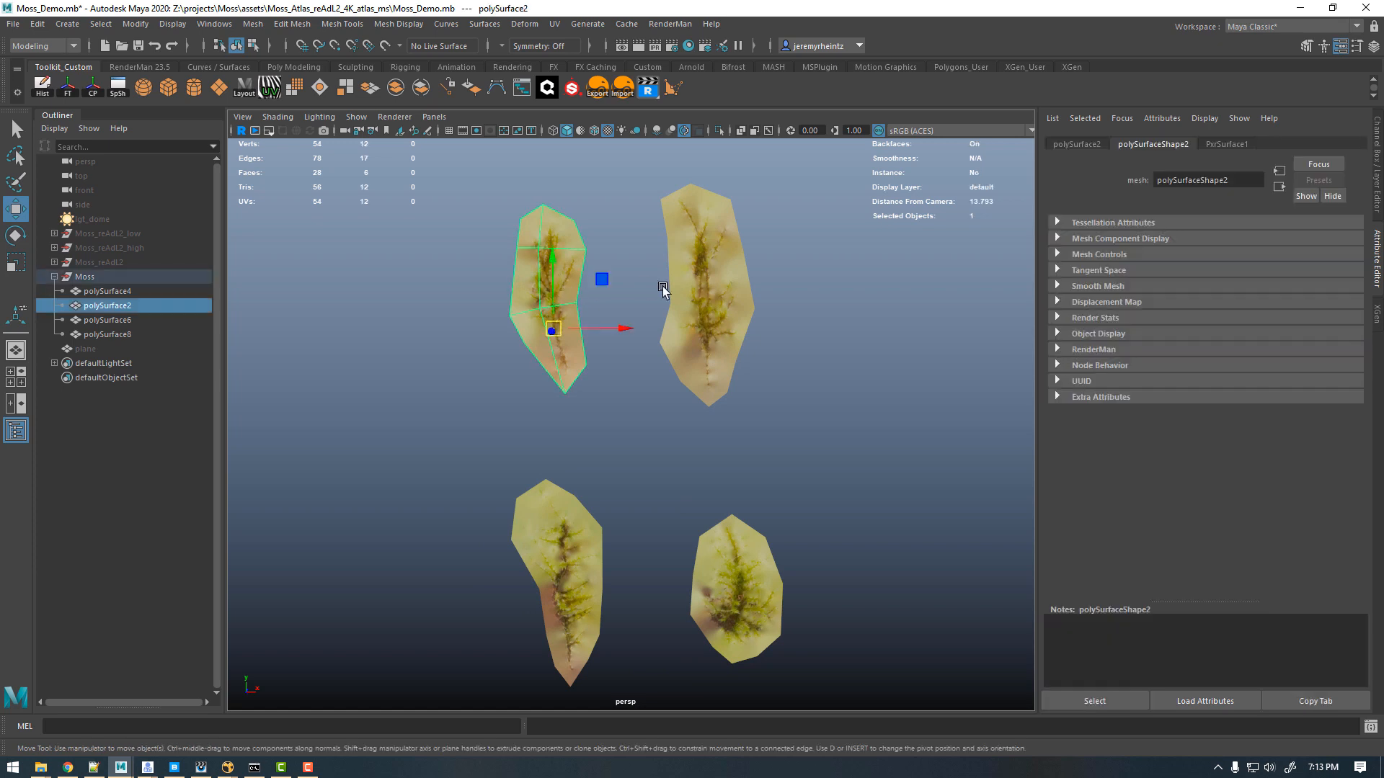
left_click(710, 291)
left_click(720, 594)
left_click(543, 550)
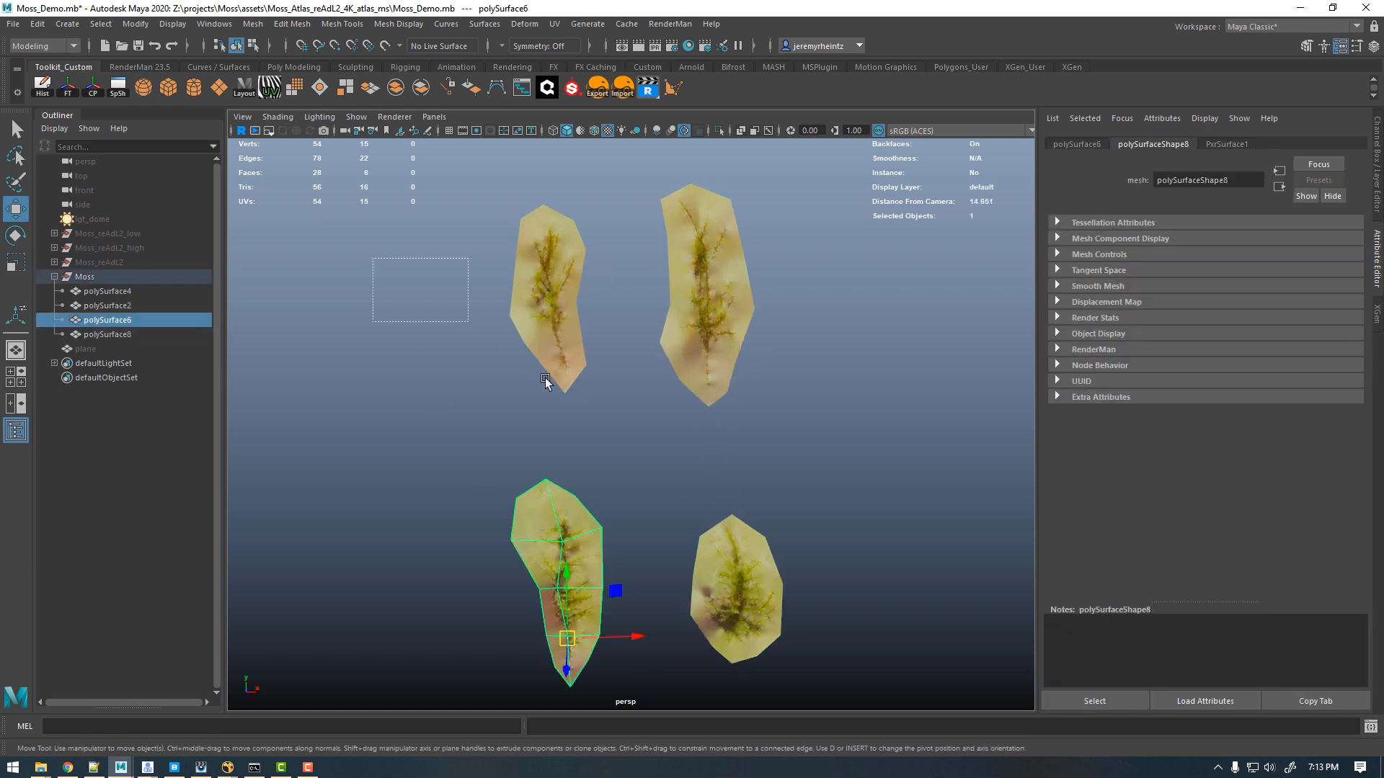
left_click_drag(545, 377, 850, 625)
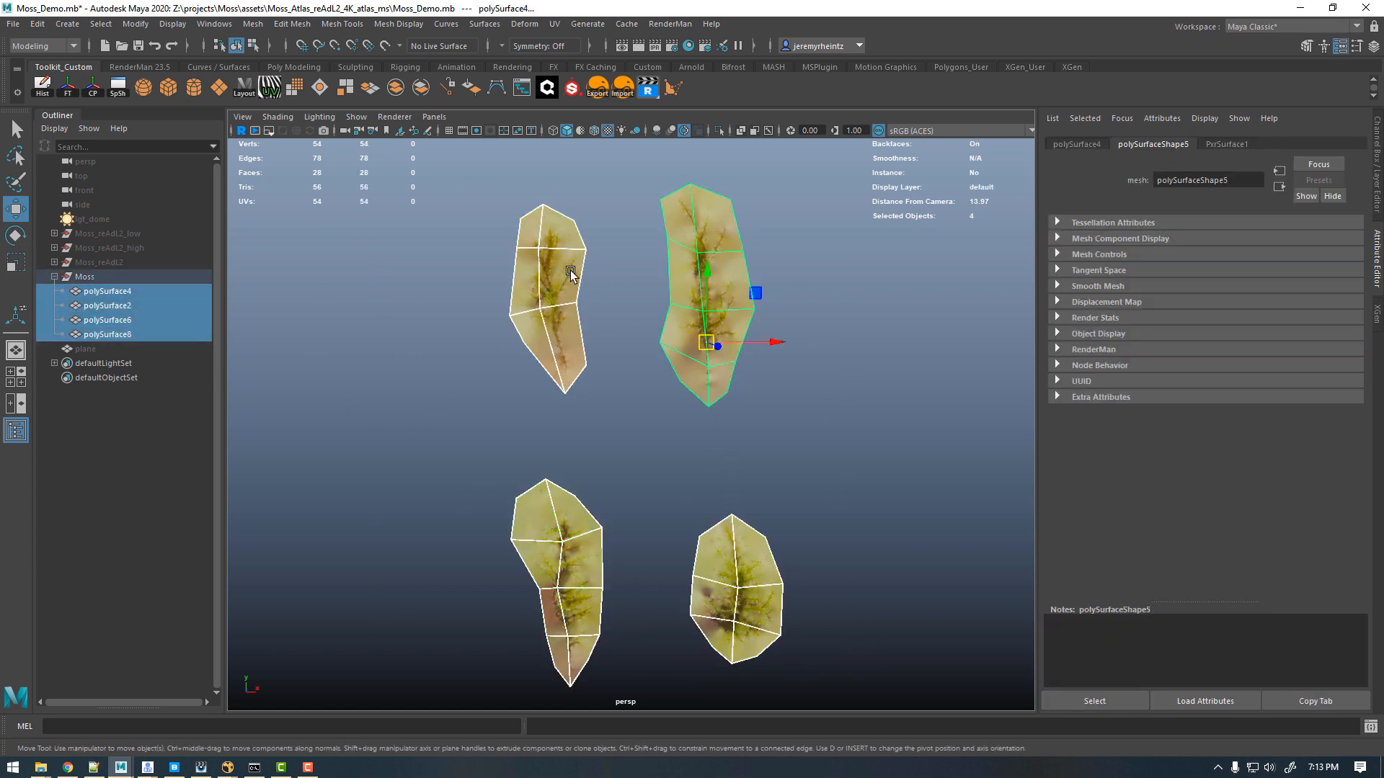
left_click(295, 88)
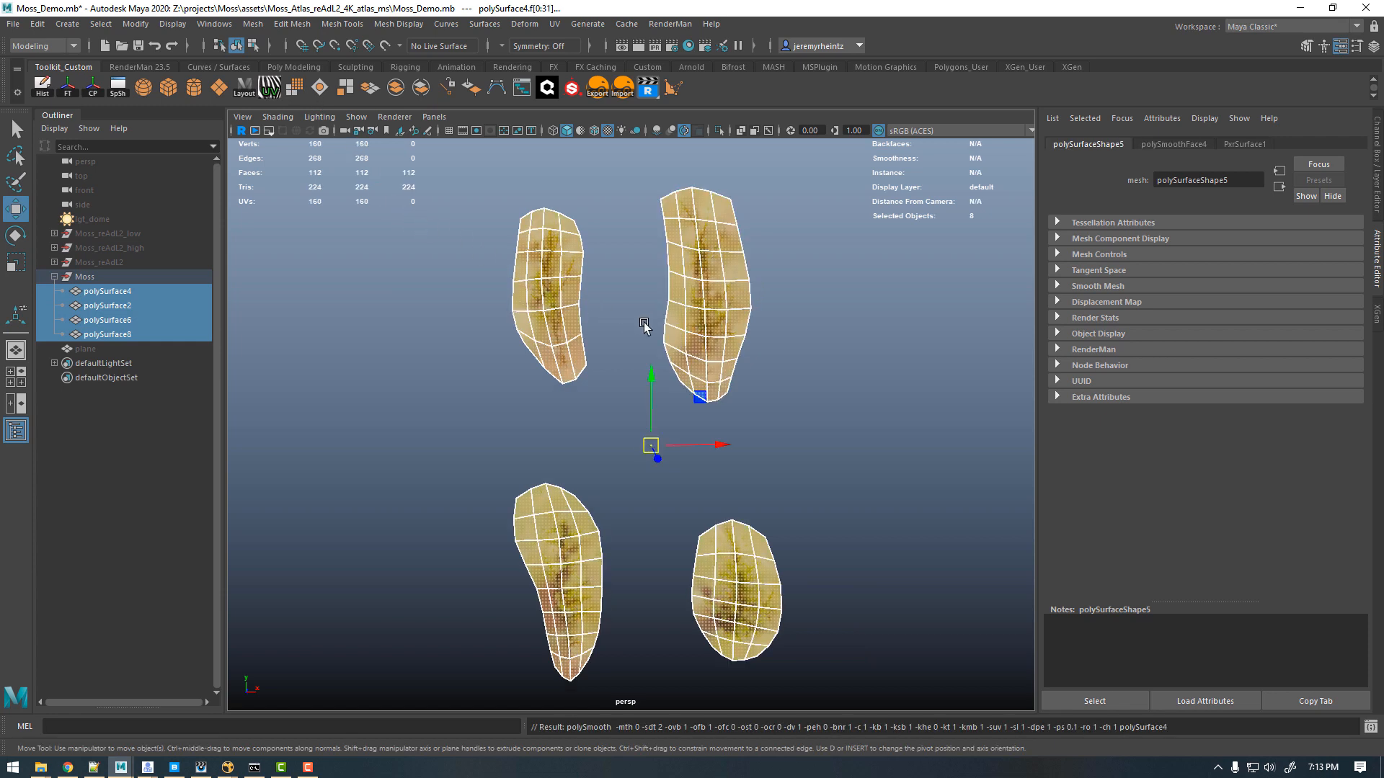
Step: Orbit around the smoothed sprigs and select individual meshes to examine their denser topology
left_click(676, 347)
left_click(686, 322)
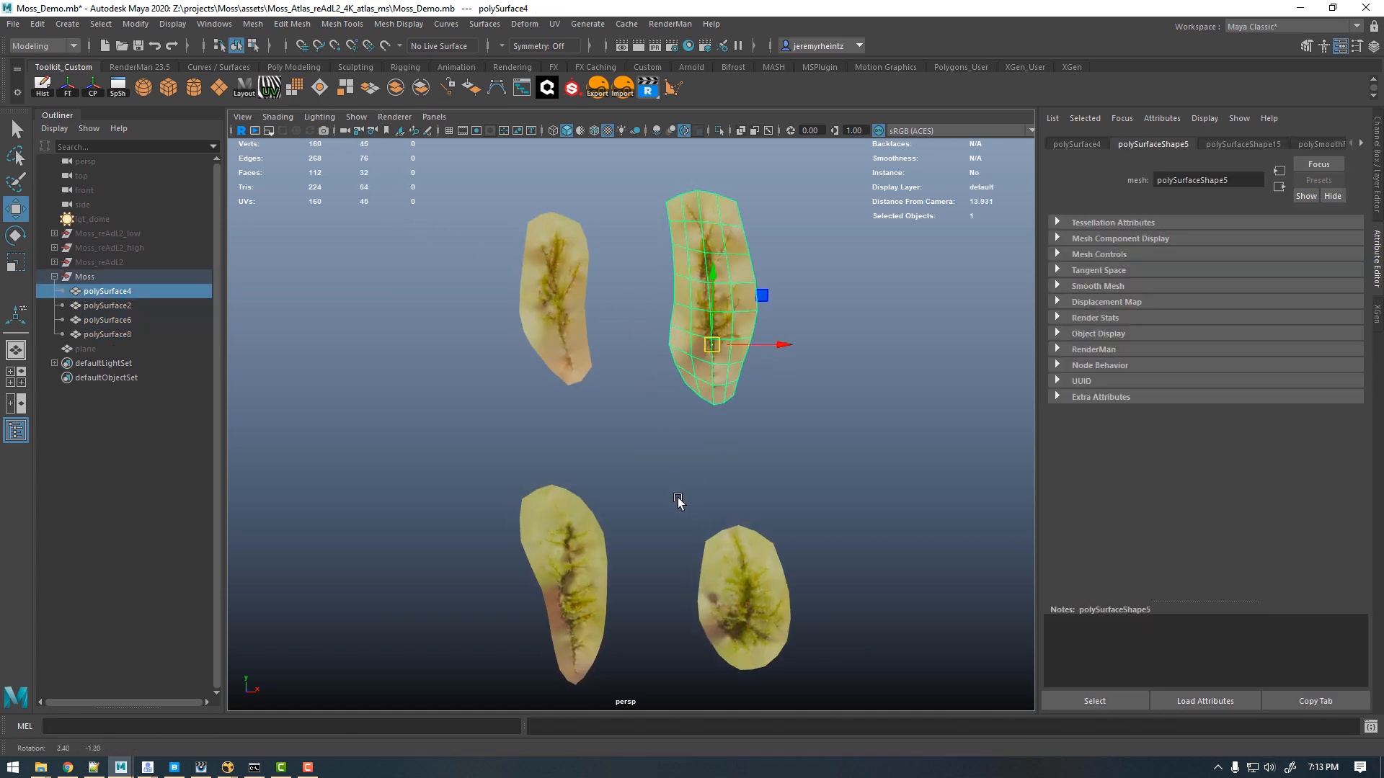
left_click_drag(677, 499, 517, 478, "alt")
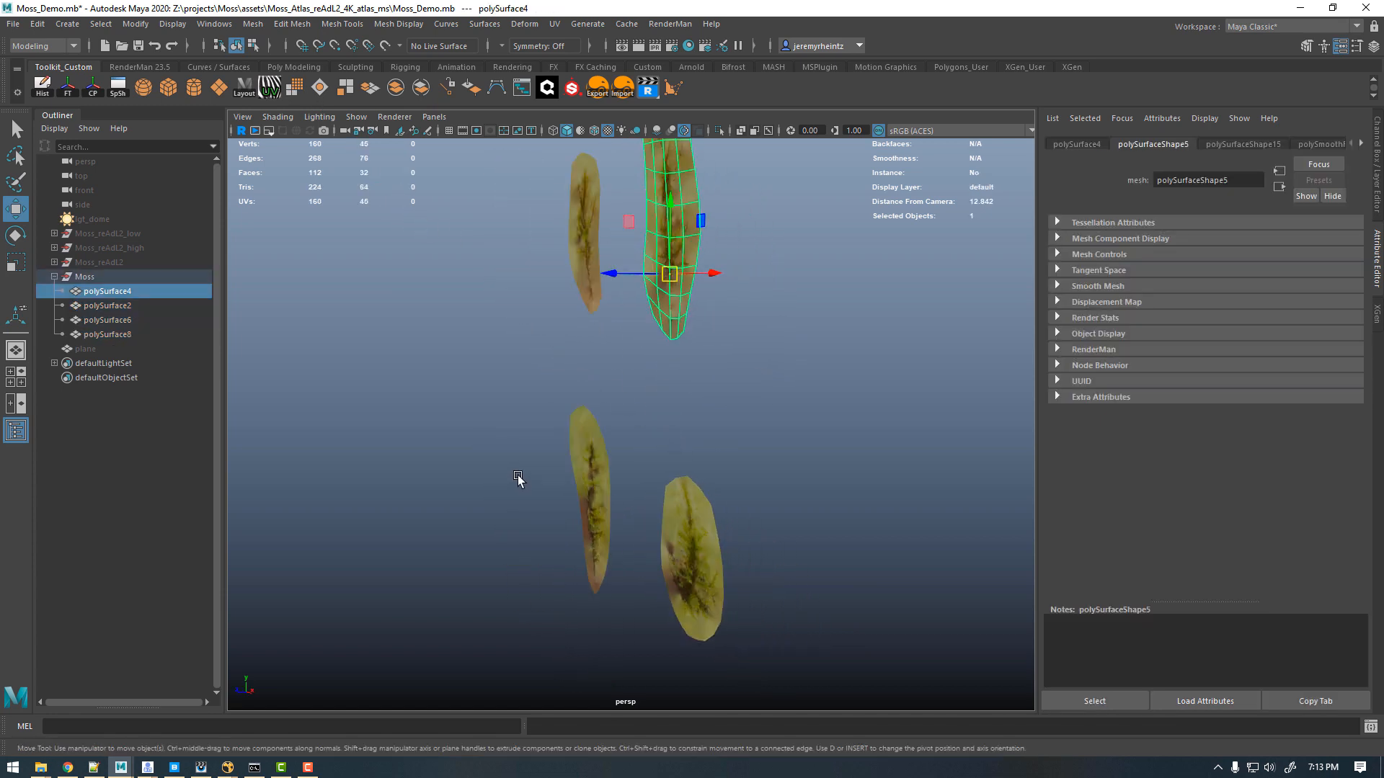
left_click(575, 448)
middle_click_drag(565, 396, 587, 569, "alt")
right_click_drag(612, 425, 750, 360, "alt")
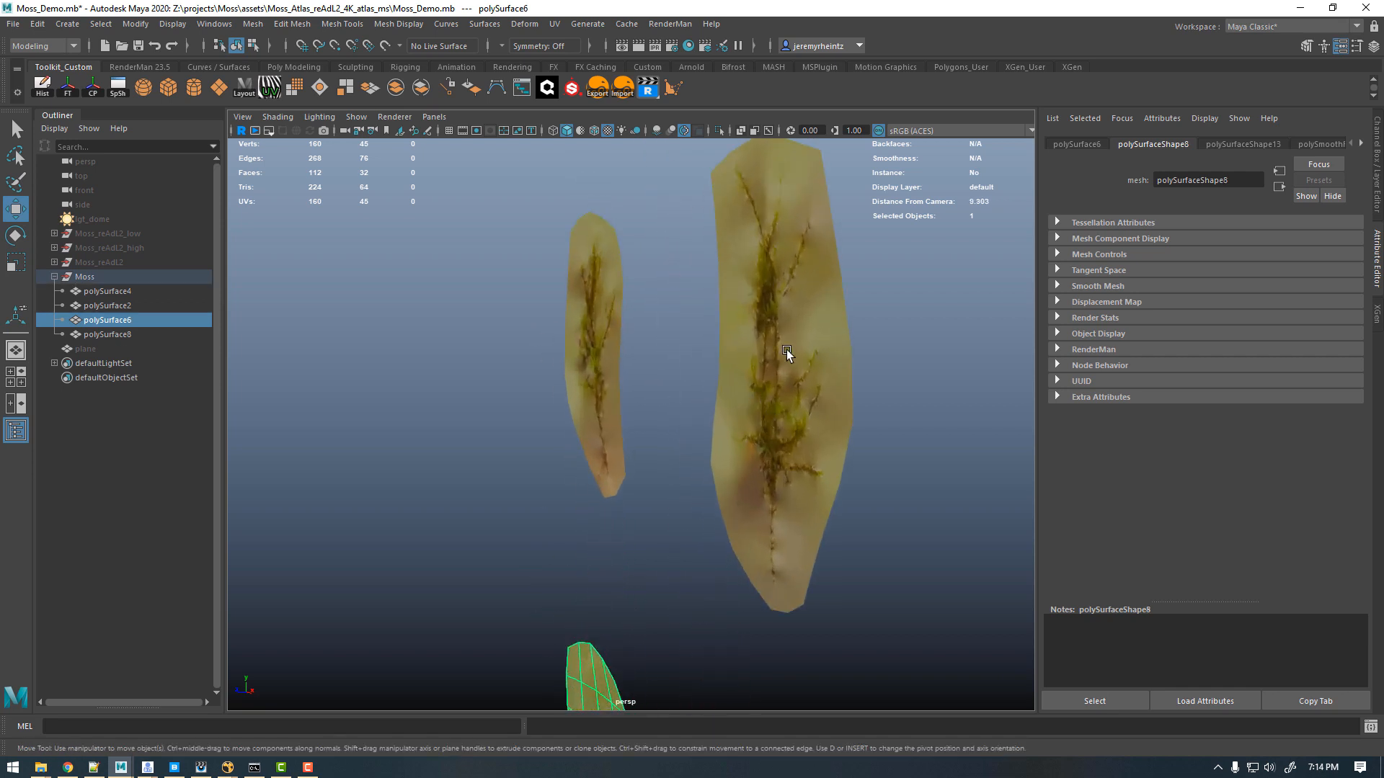
Step: Add a nonlinear Bend deformer to the tall sprig polySurface4, using the Animation tool set
left_click(786, 349)
middle_click_drag(869, 371, 774, 406, "alt")
right_click_drag(733, 398, 664, 389, "alt")
middle_click_drag(714, 390, 675, 374, "alt")
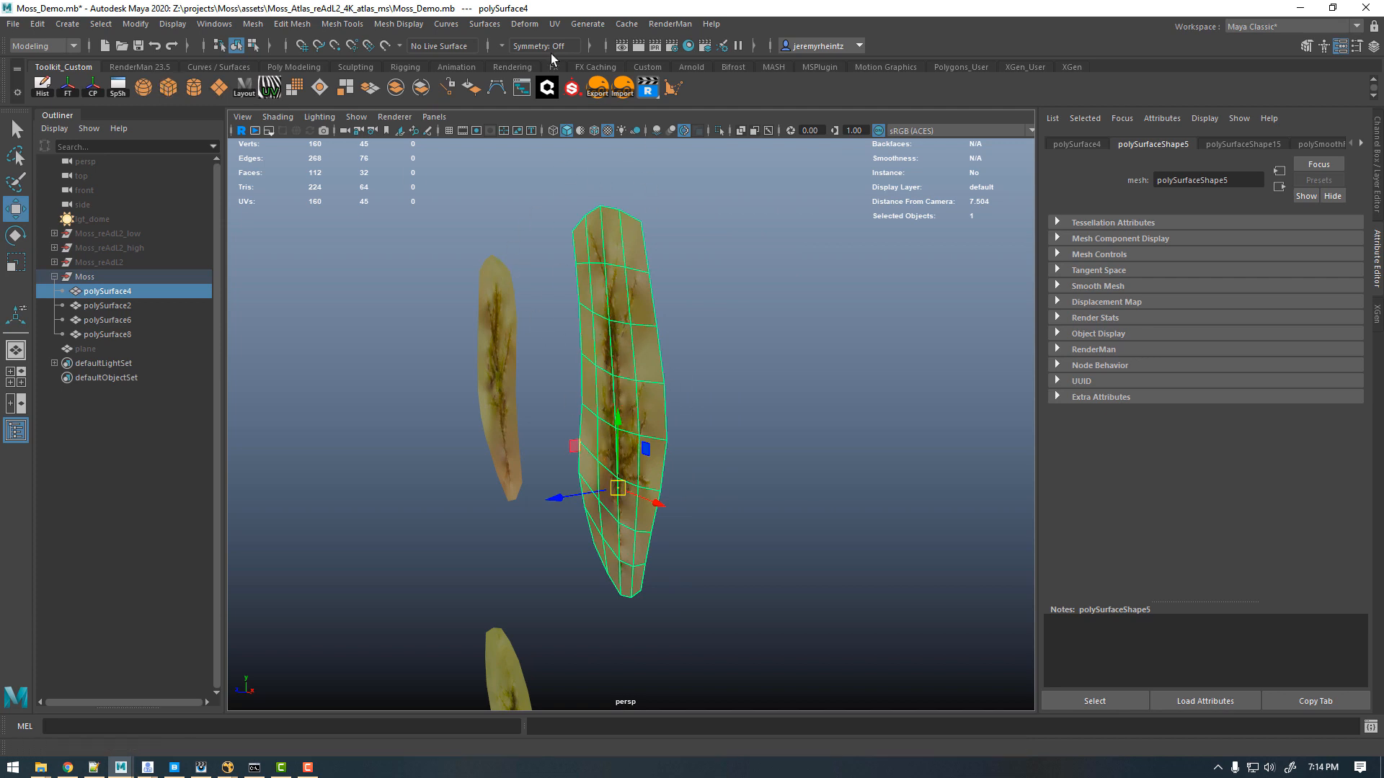
left_click(71, 46)
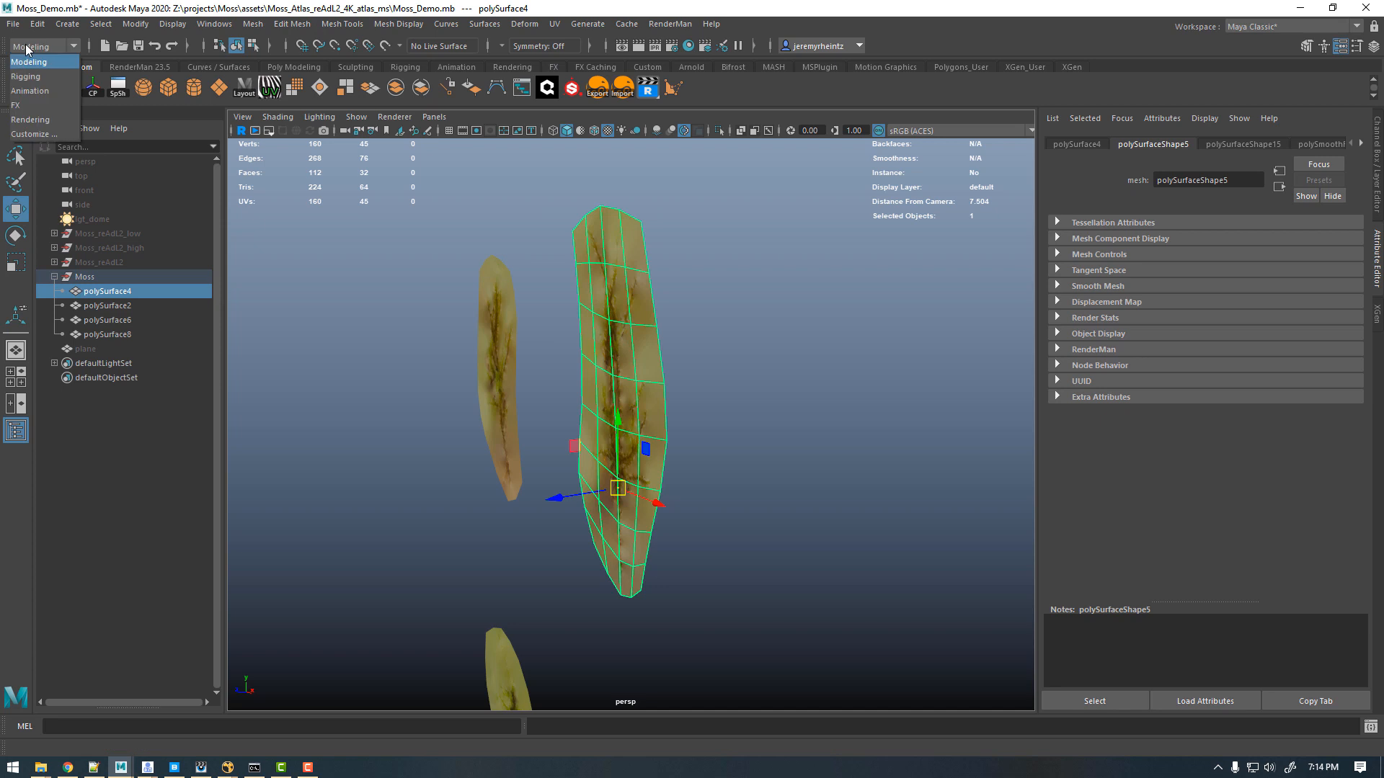
left_click(29, 90)
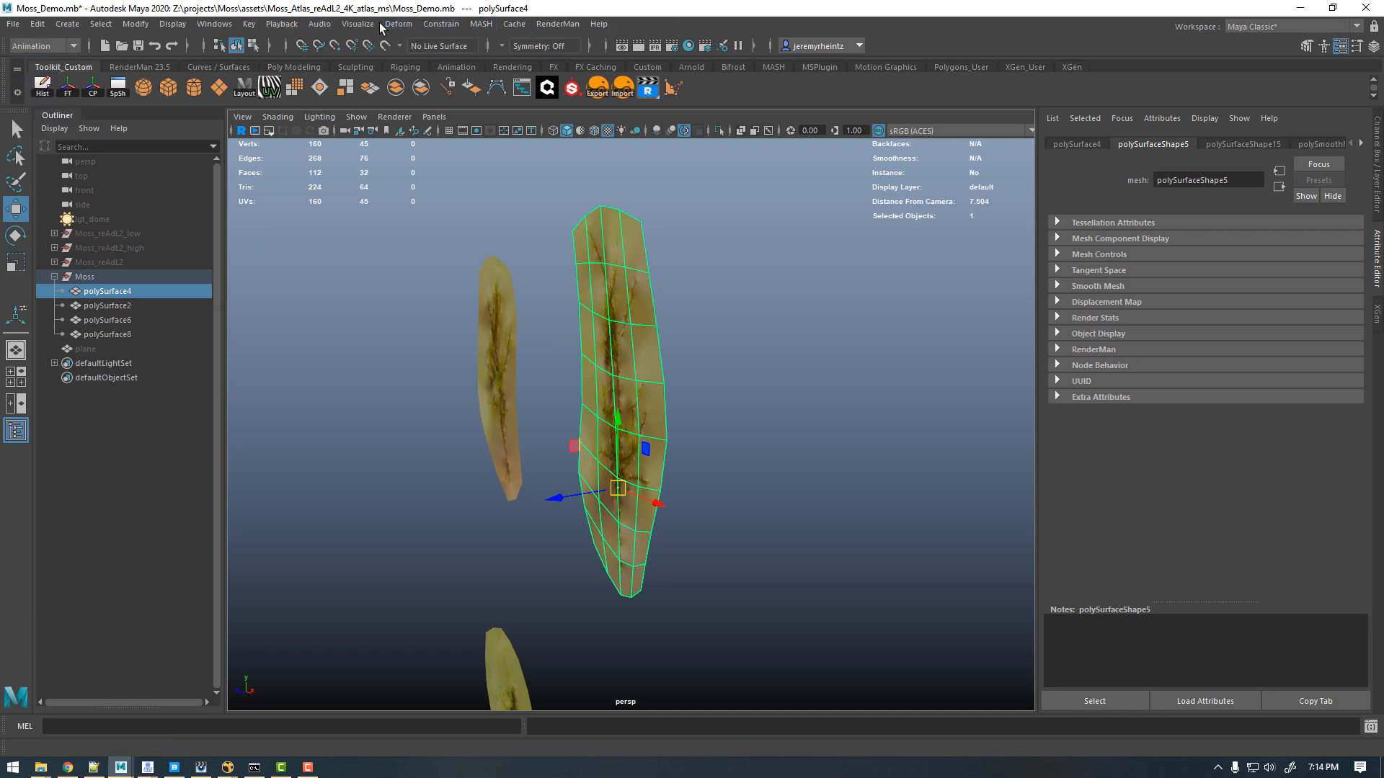
left_click(402, 27)
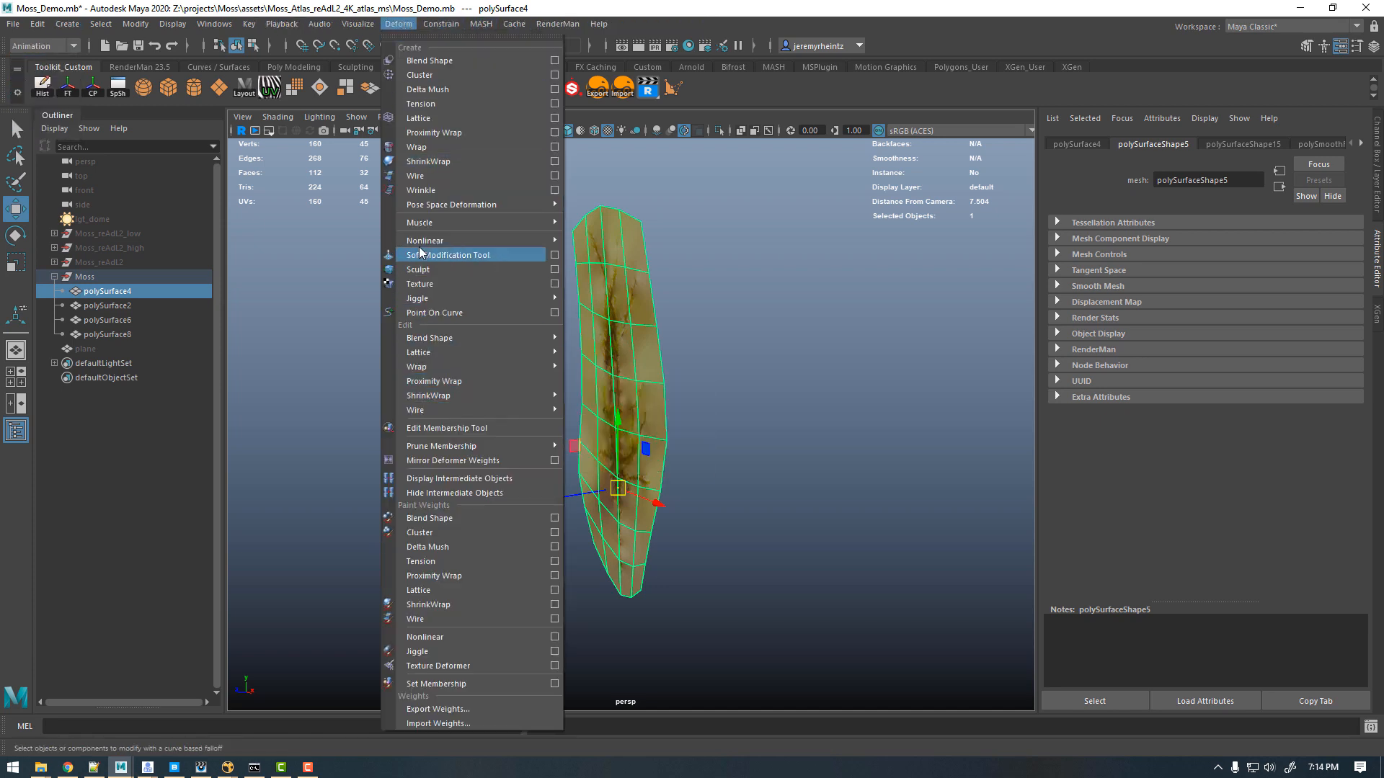
mouse_move(418, 245)
left_click(592, 240)
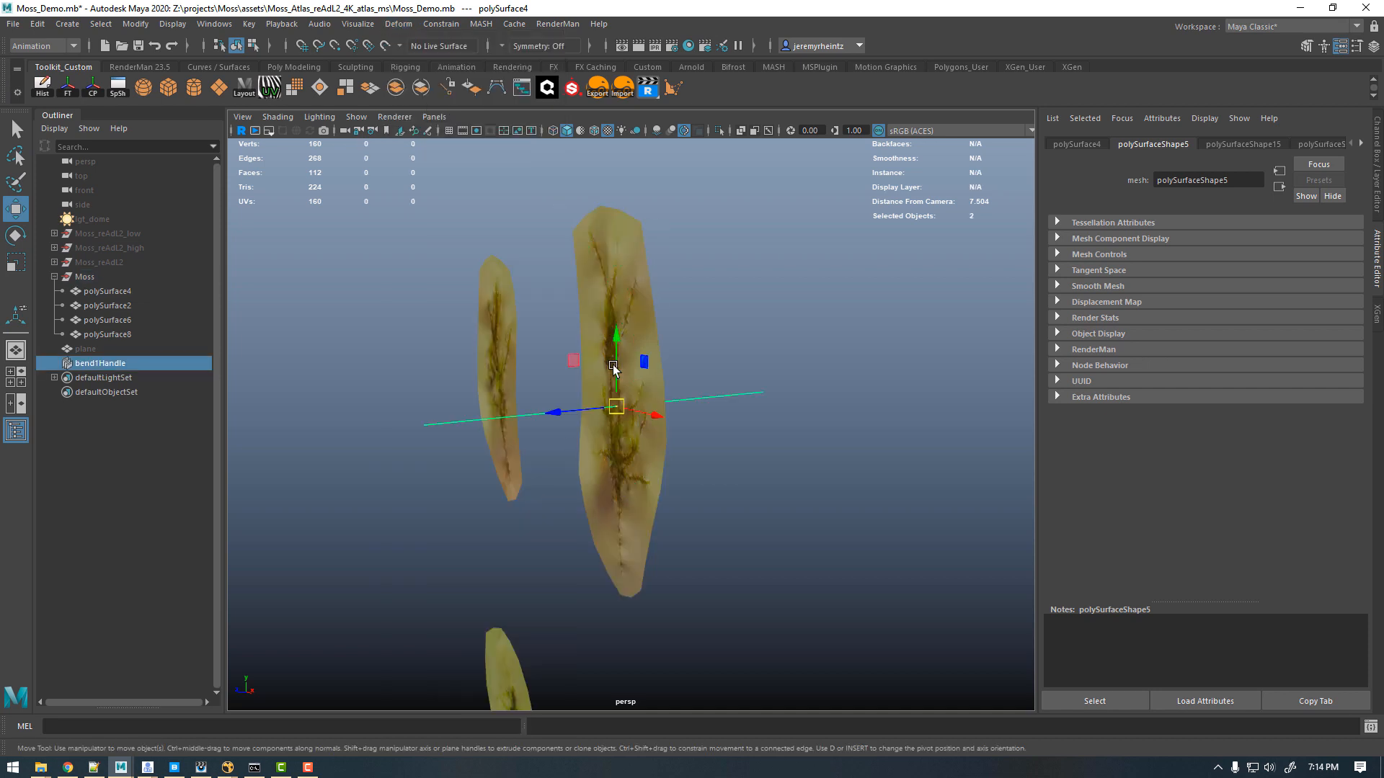
Step: Rotate the bend handle to 180 degrees in X so it runs along the sprig's length
key("ctrl+1")
left_click_drag(628, 491, 675, 463, "alt")
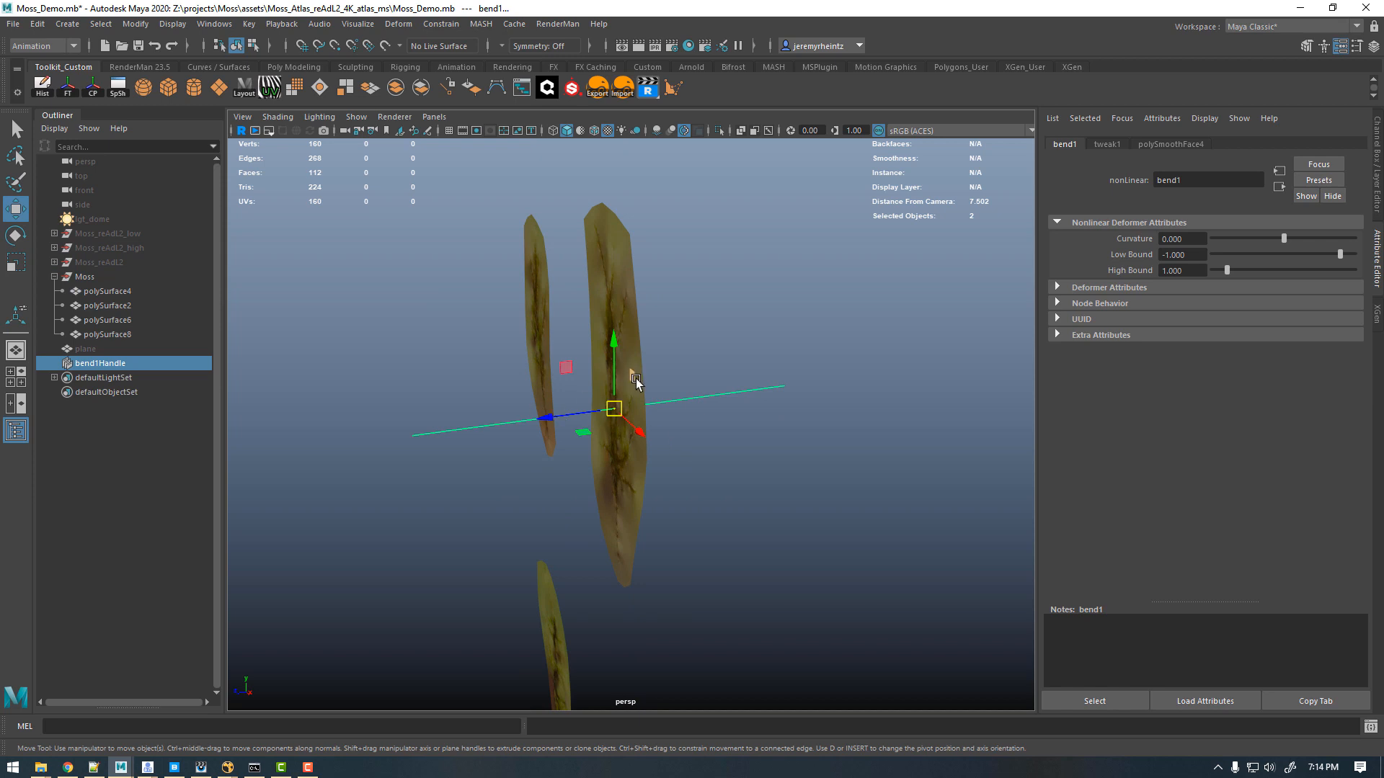
key("e")
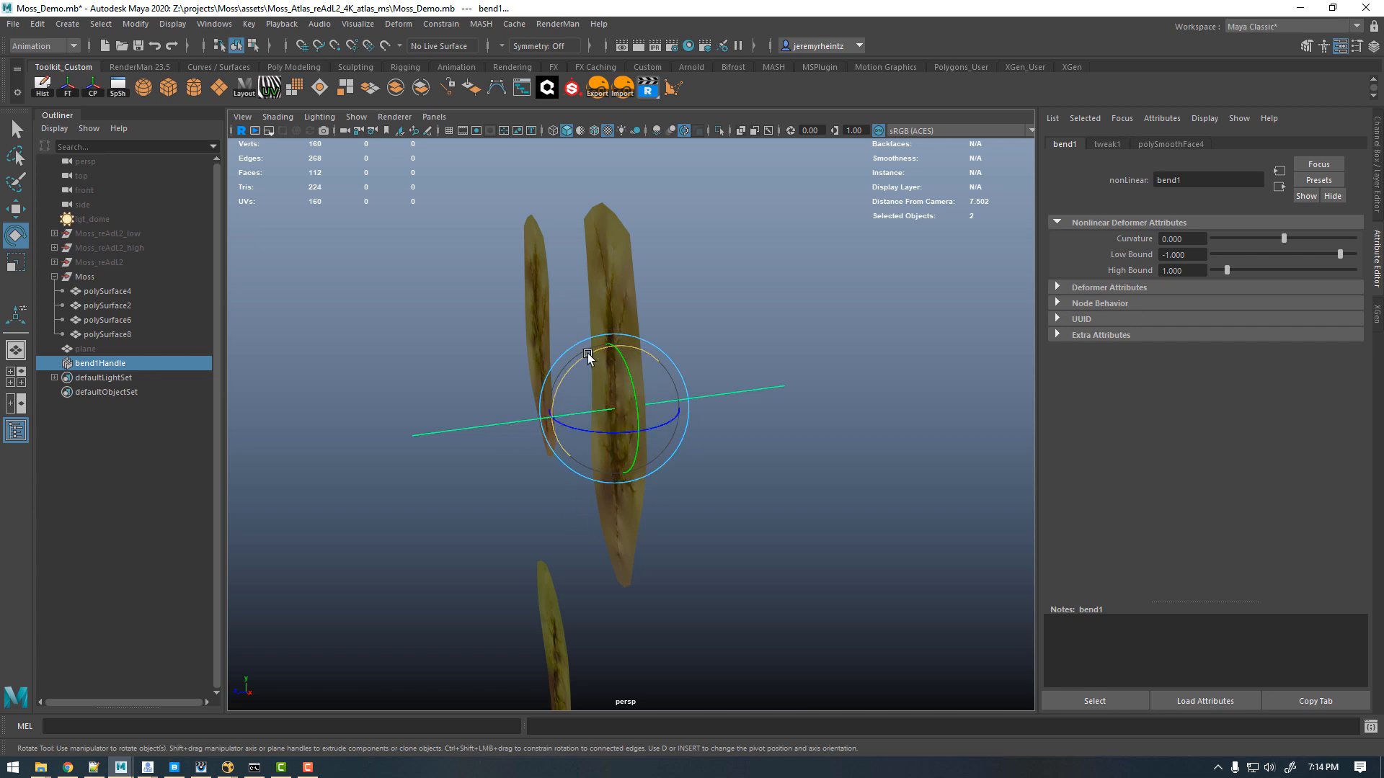
left_click_drag(587, 354, 530, 425)
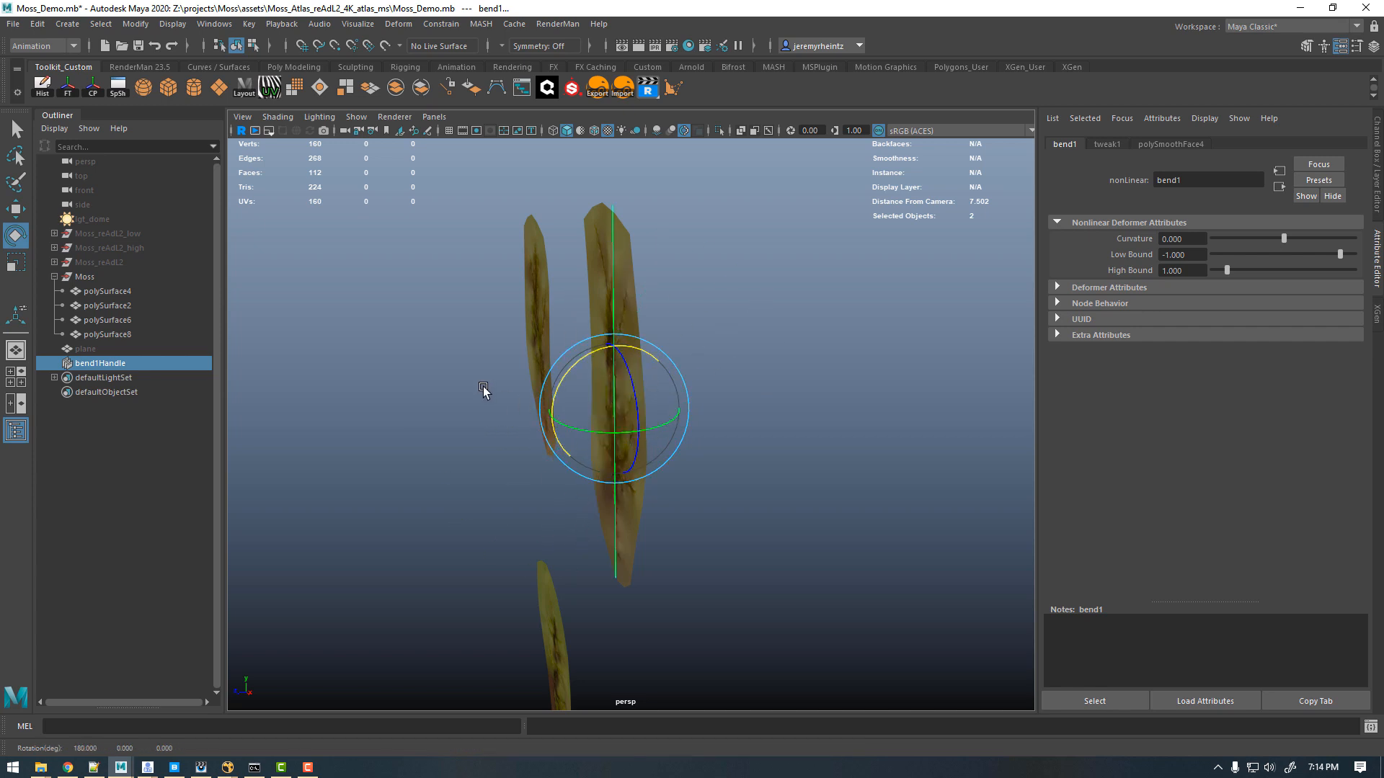
left_click_drag(483, 386, 606, 297, "alt")
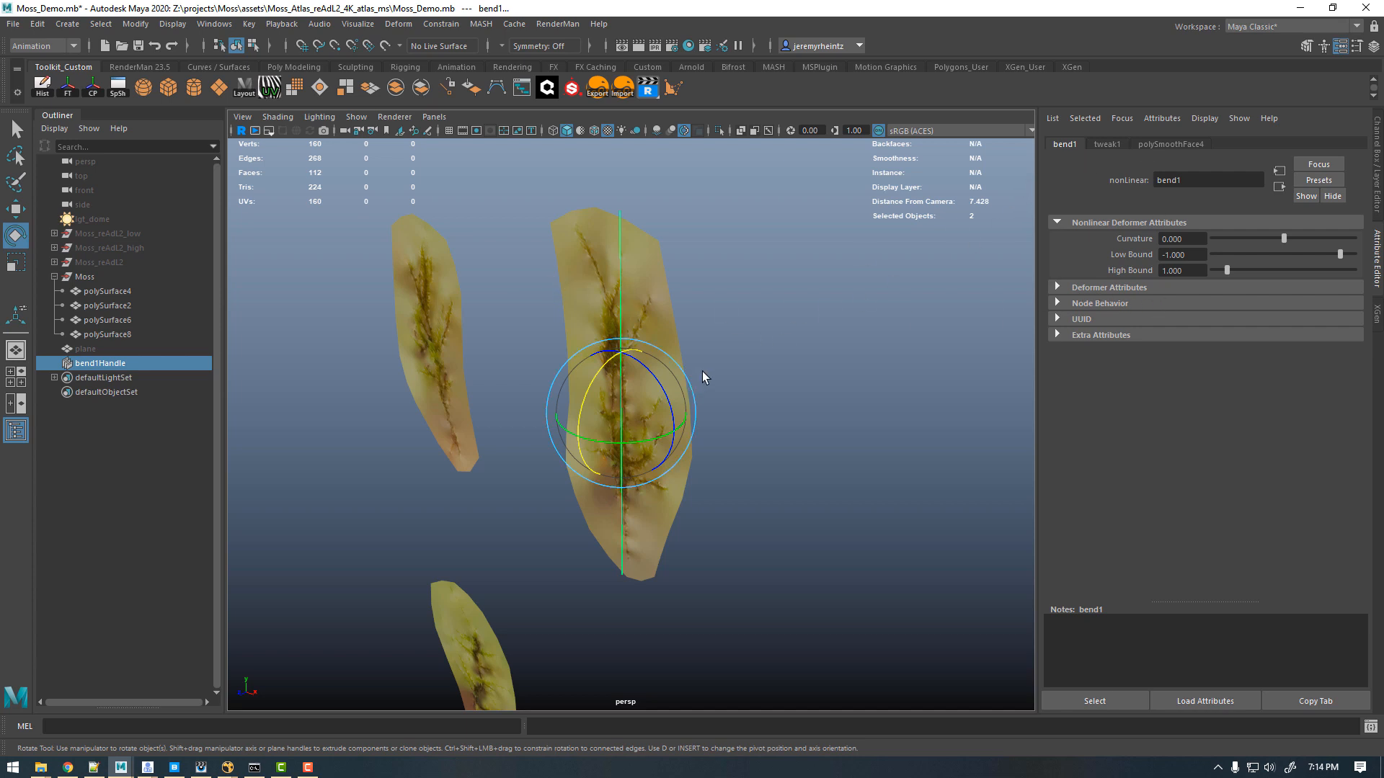
Step: Set the bend deformer's curvature to about 36.7 and orbit to judge the bend direction
left_click(1377, 188)
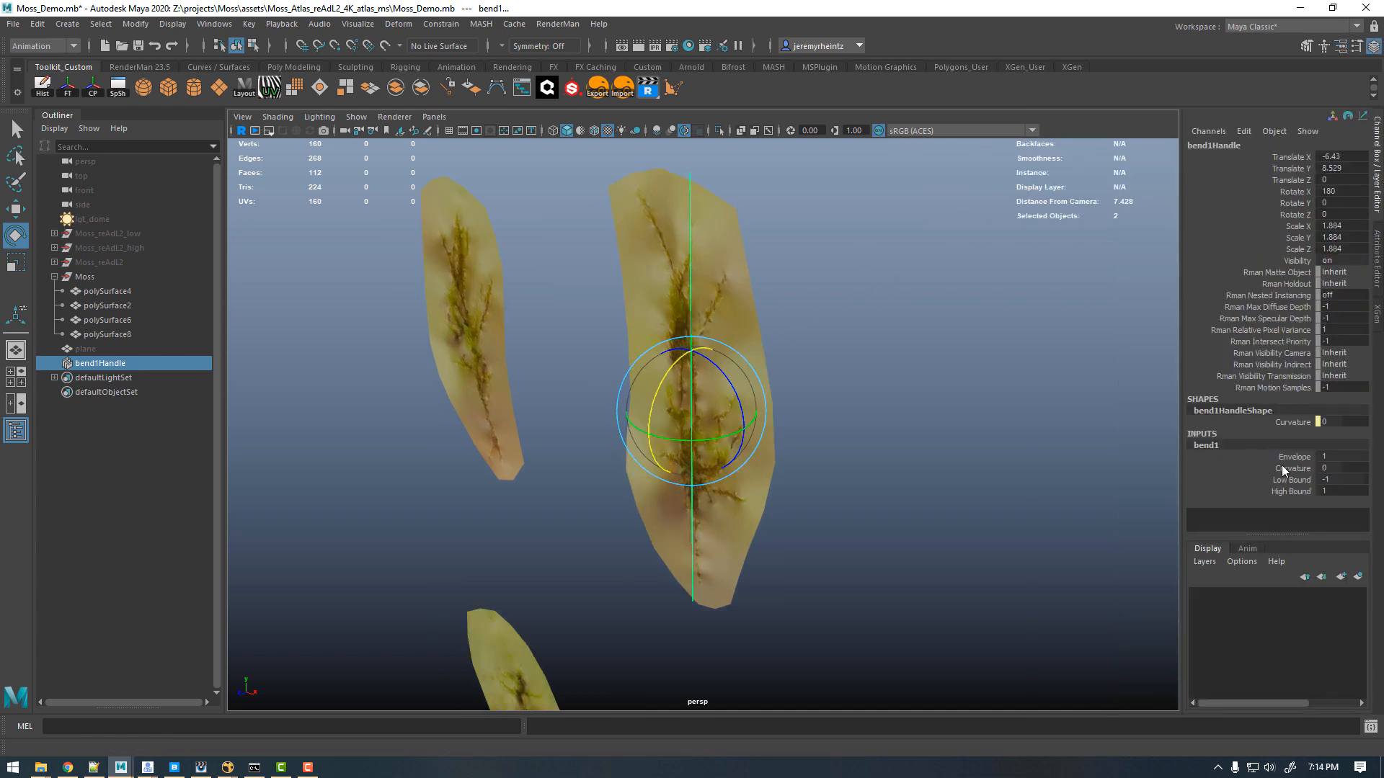
left_click(1285, 470)
middle_click_drag(913, 414, 934, 408)
left_click_drag(851, 380, 668, 356, "alt")
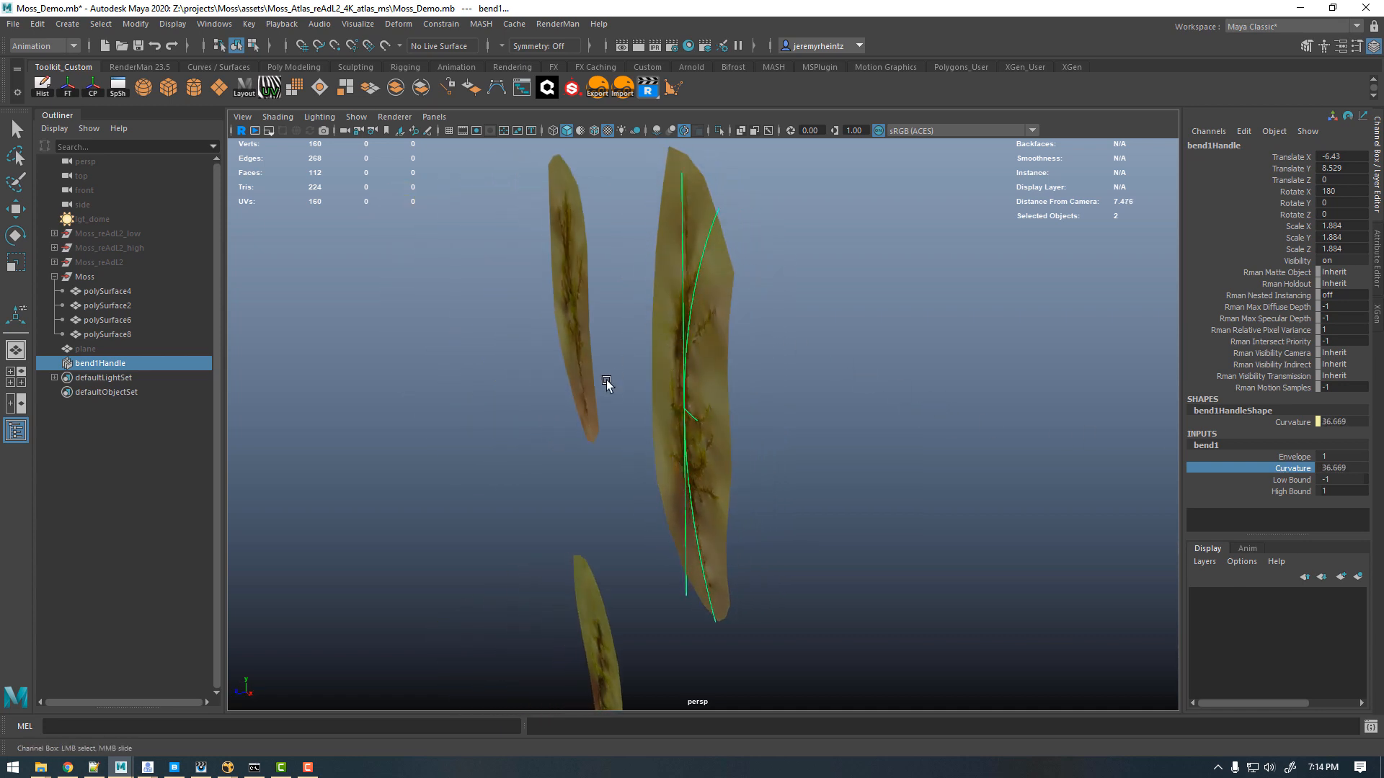
Step: Rotate the bend handle to -90 degrees in Y and set the curvature to about 10.3
key("e")
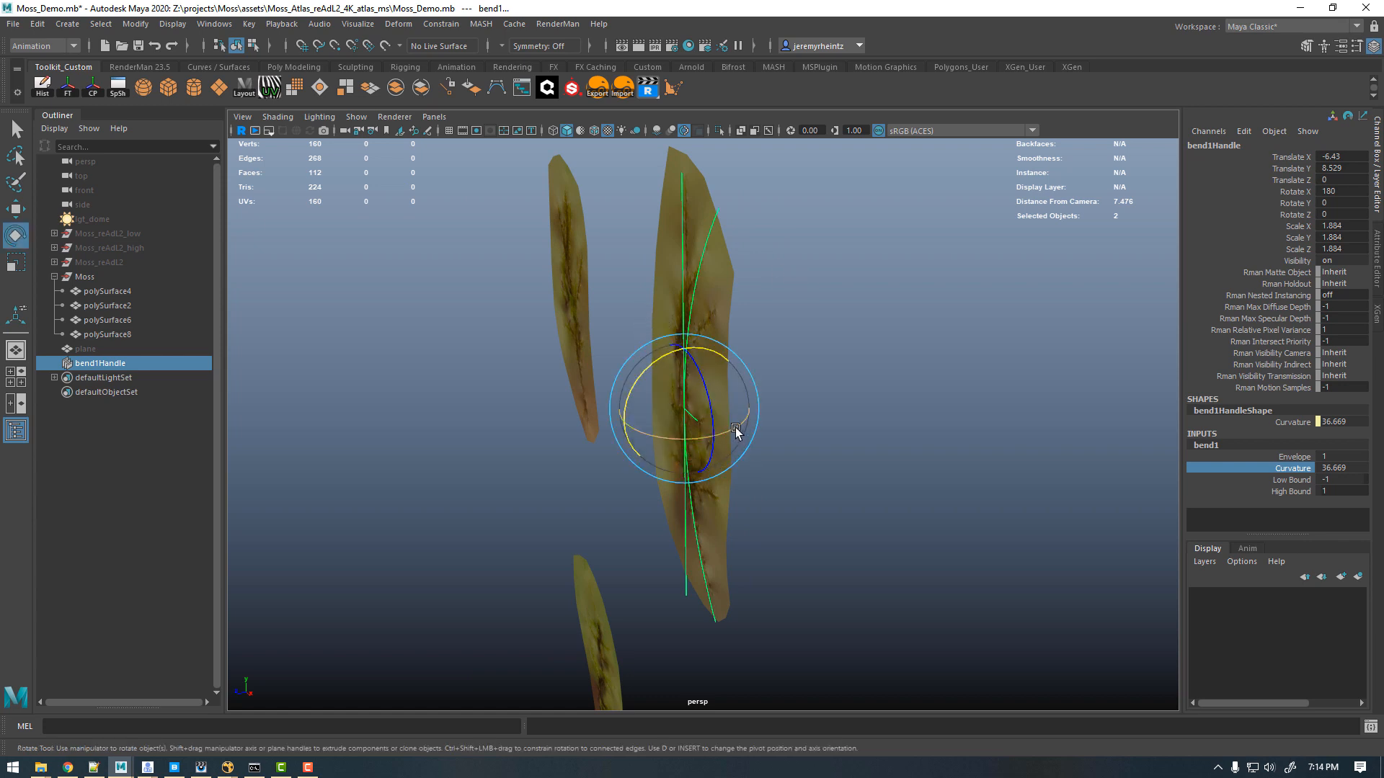
left_click_drag(735, 435, 572, 393)
left_click(1259, 465)
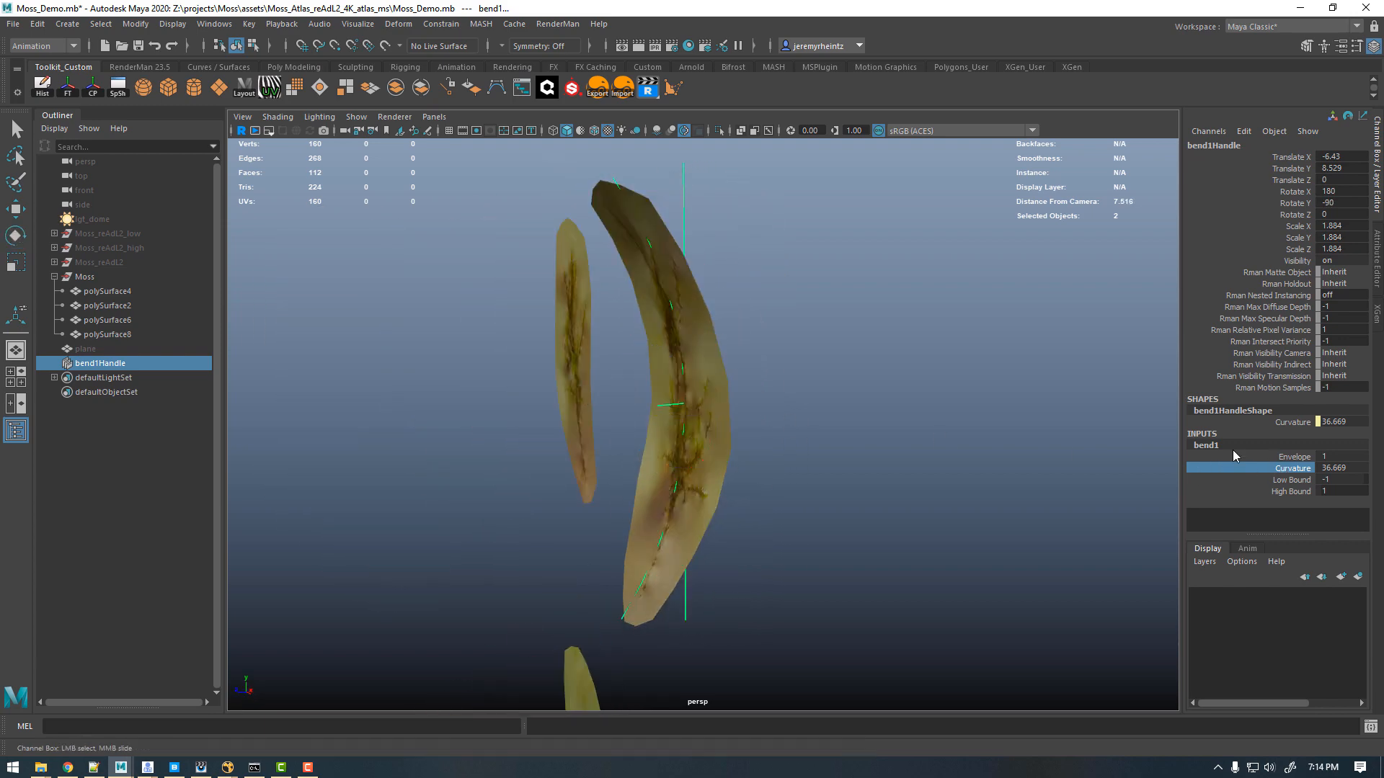
middle_click_drag(948, 367, 938, 371)
mouse_move(750, 401)
left_mouse_down("alt")
mouse_move(701, 404)
mouse_move(750, 405)
left_mouse_up("alt")
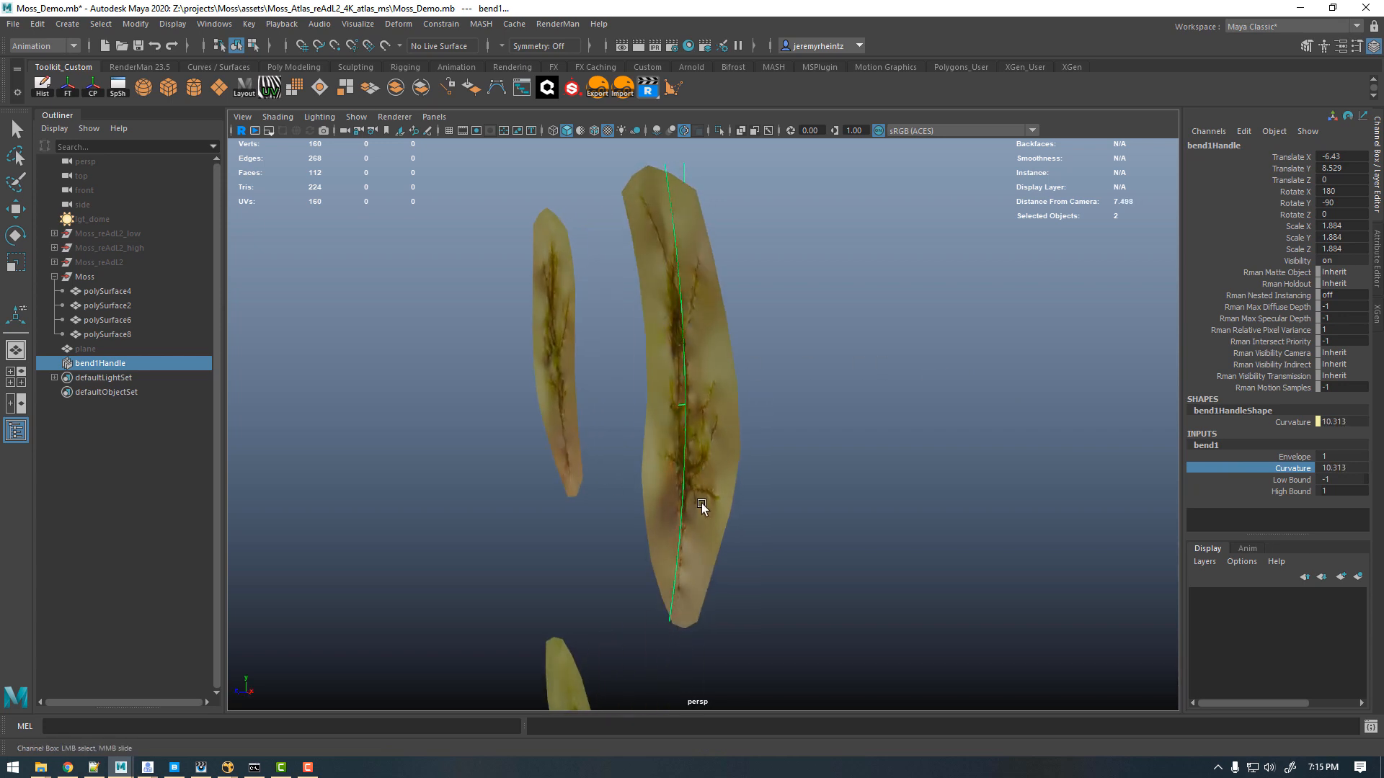
Step: Set the first bend deformer's High Bound to 0 so only the sprig's upper half bends
left_click(685, 470)
key("e")
left_click(787, 531)
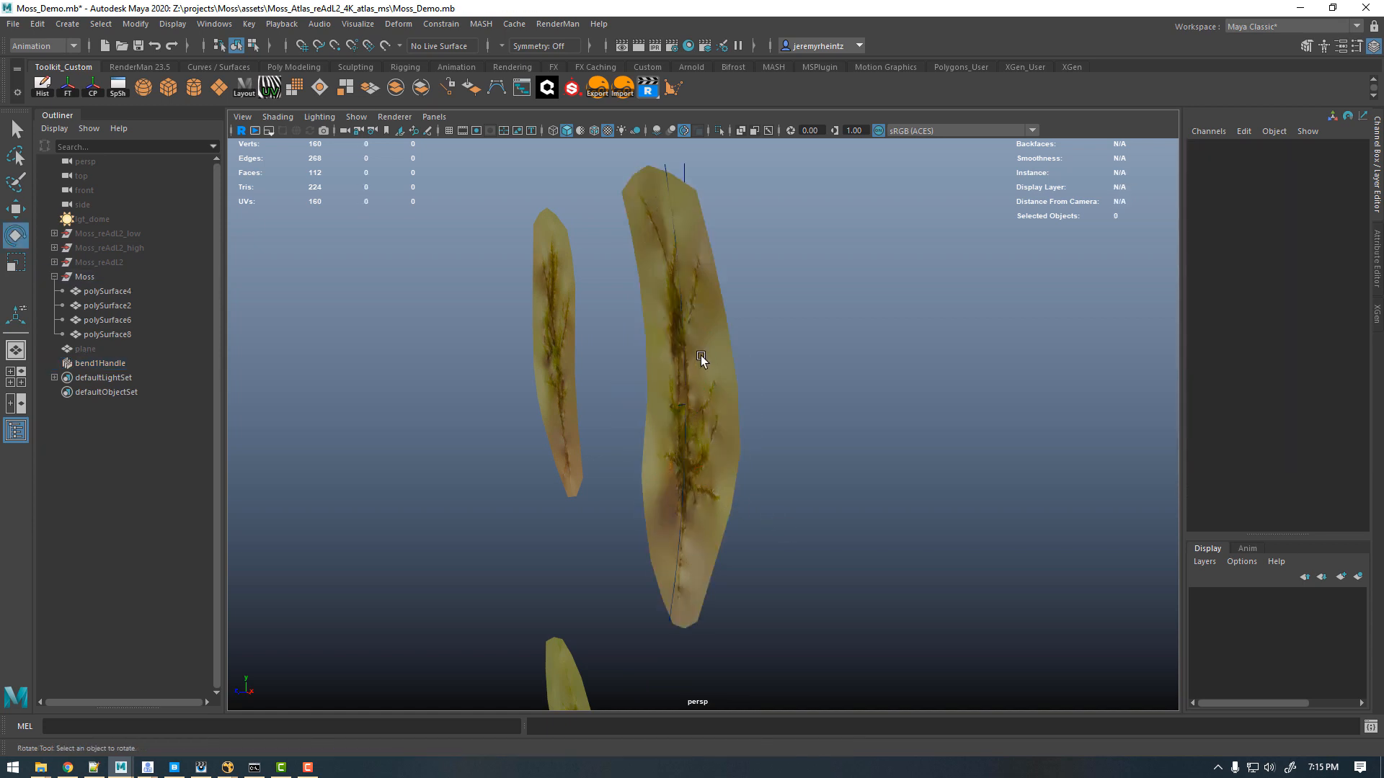
left_click_drag(750, 440, 686, 213, "alt")
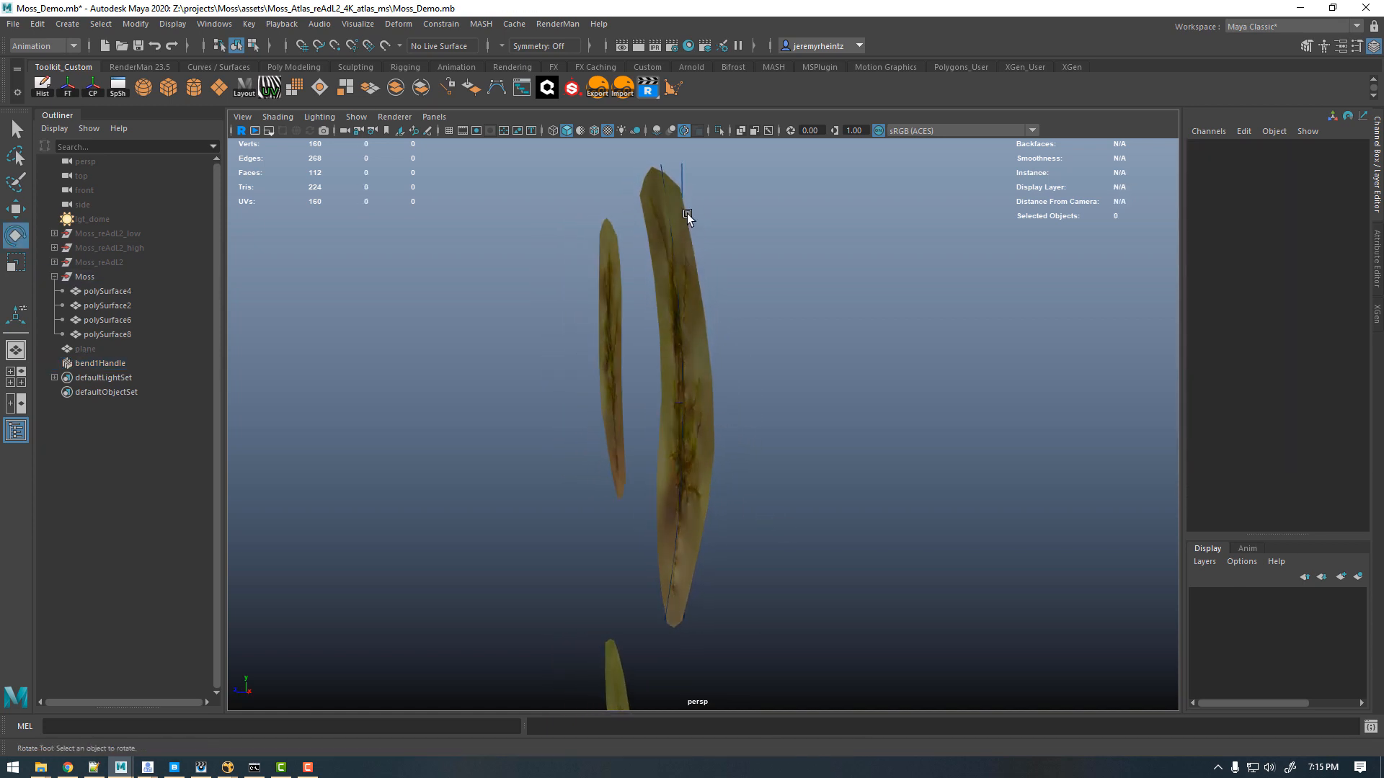
left_click(679, 175)
left_click(1207, 445)
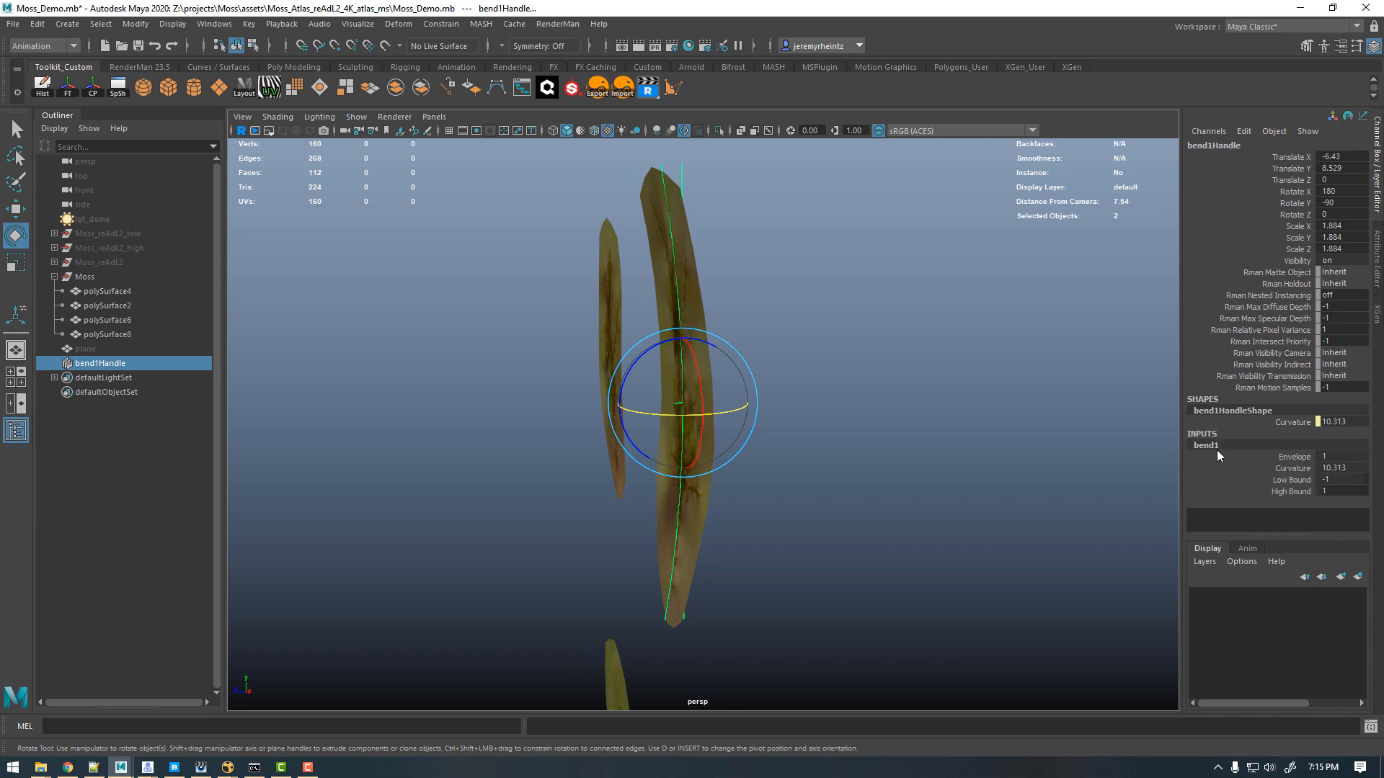
left_click(1290, 492)
middle_click_drag(1034, 457, 880, 447)
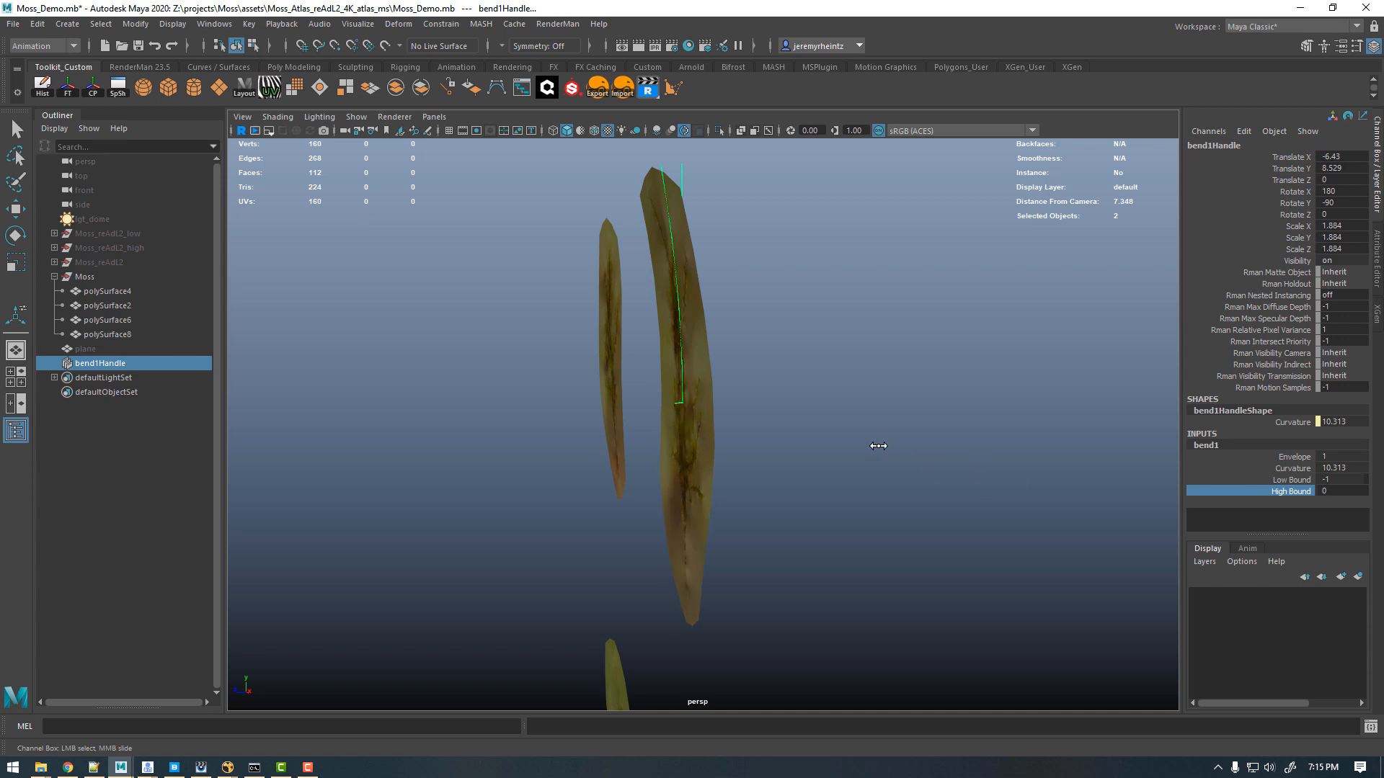
left_click_drag(880, 447, 791, 439, "alt")
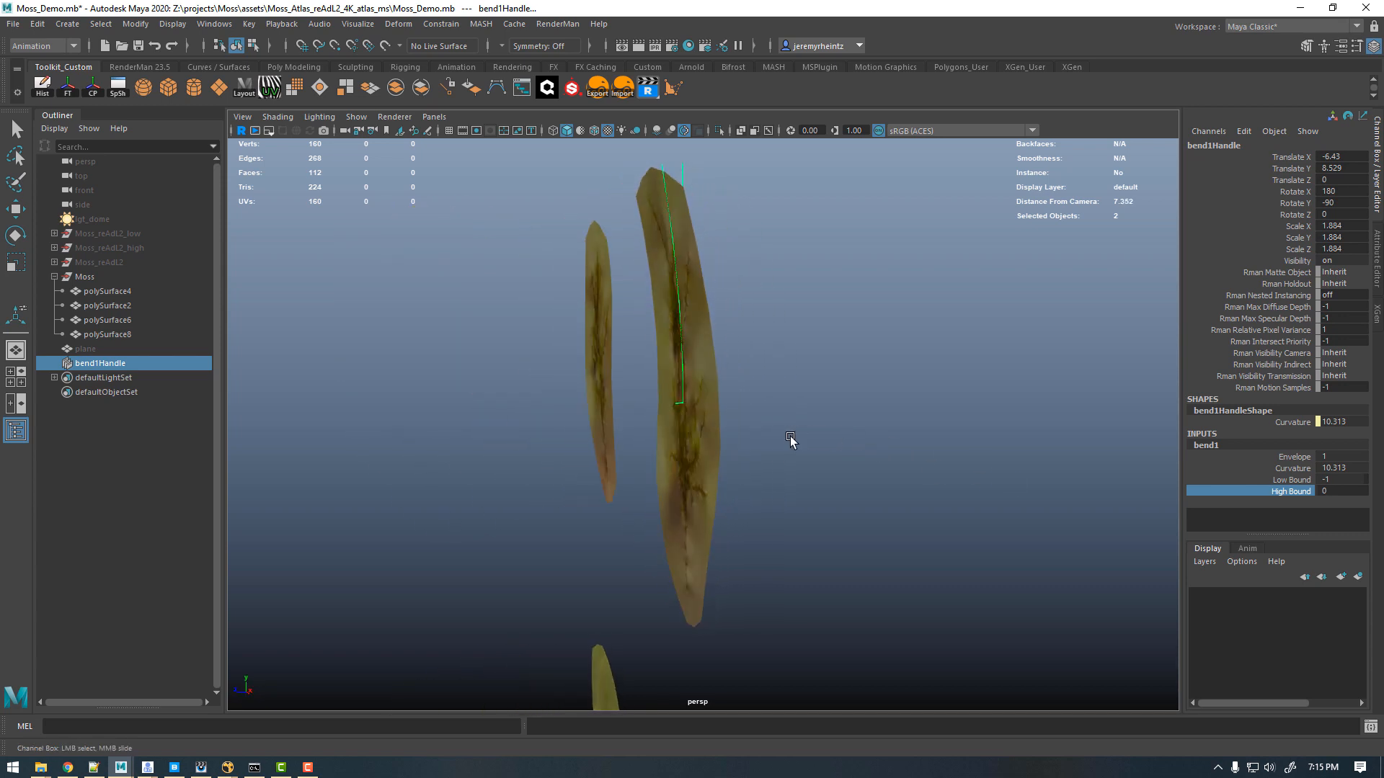
Step: Lower the bend handle to Translate Y 8.136 and set its curvature to about -17.2
key("w")
left_click_drag(681, 330, 686, 385)
left_click(1282, 468)
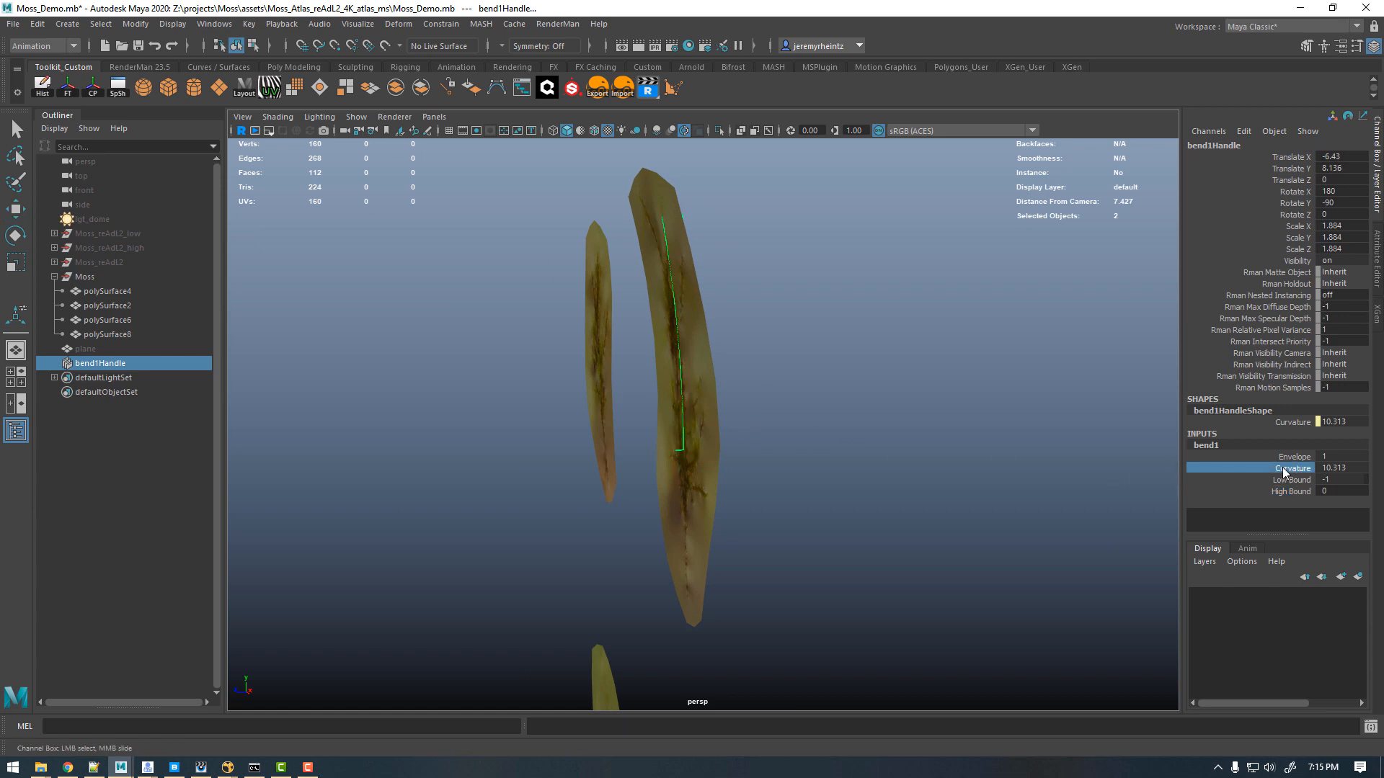
middle_click_drag(827, 356, 799, 412)
left_click_drag(798, 412, 866, 425, "alt")
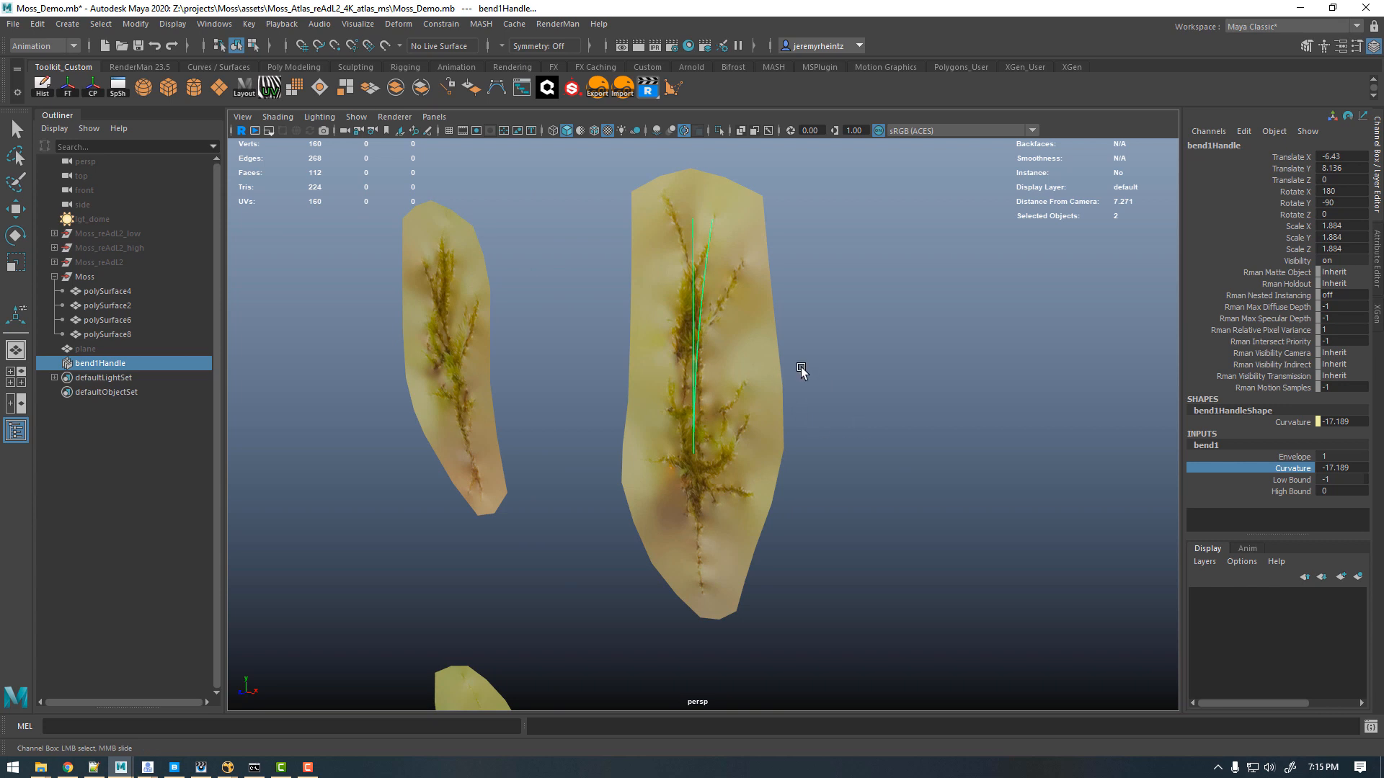
left_click_drag(801, 366, 768, 384, "alt")
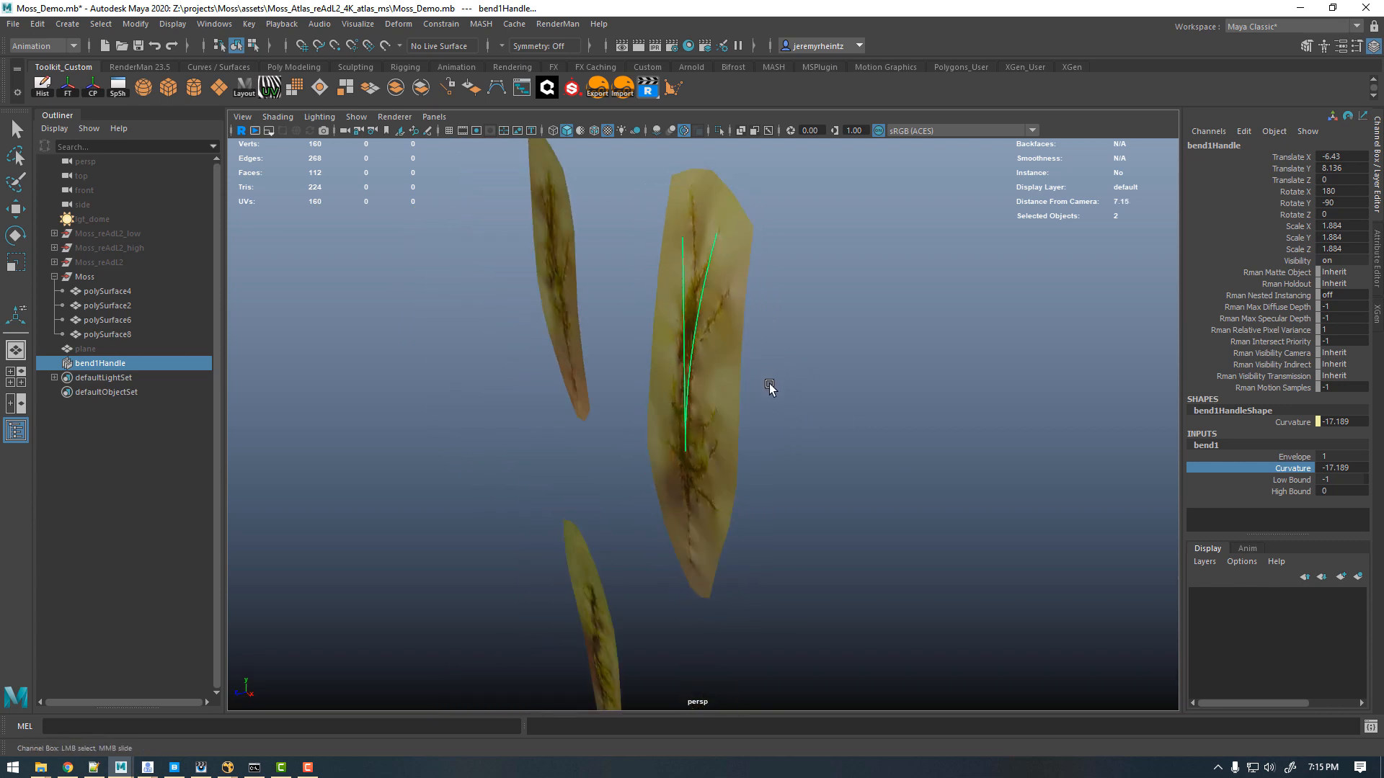
Step: Check the bend with a temporary wireframe overlay and adjust the curvature to about -18.3
left_click(592, 133)
mouse_move(779, 361)
middle_mouse_down()
mouse_move(792, 361)
mouse_move(766, 361)
mouse_move(784, 364)
middle_mouse_up()
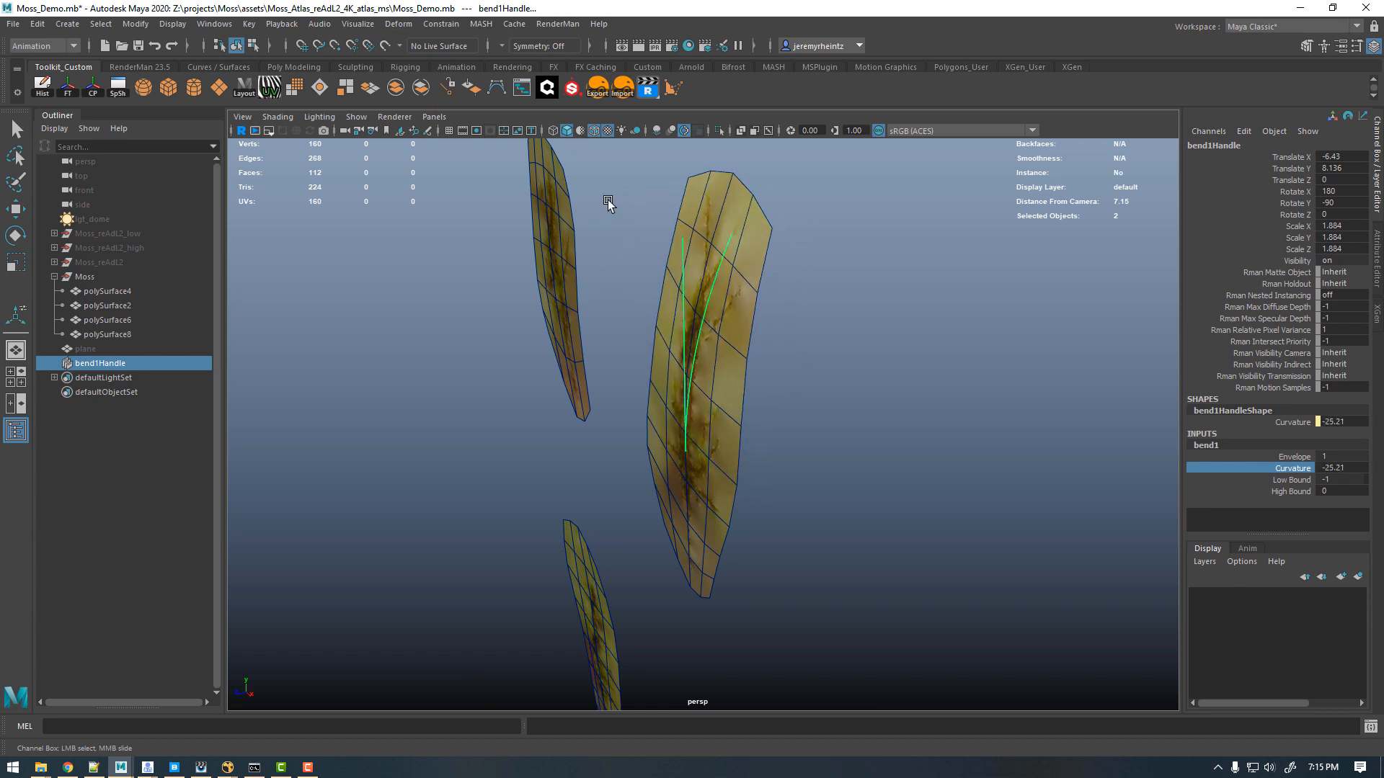
left_click(594, 132)
mouse_move(717, 380)
left_mouse_down("alt")
mouse_move(828, 390)
mouse_move(719, 364)
mouse_move(747, 364)
left_mouse_up("alt")
mouse_move(747, 363)
middle_mouse_down()
mouse_move(730, 363)
mouse_move(746, 364)
middle_mouse_up()
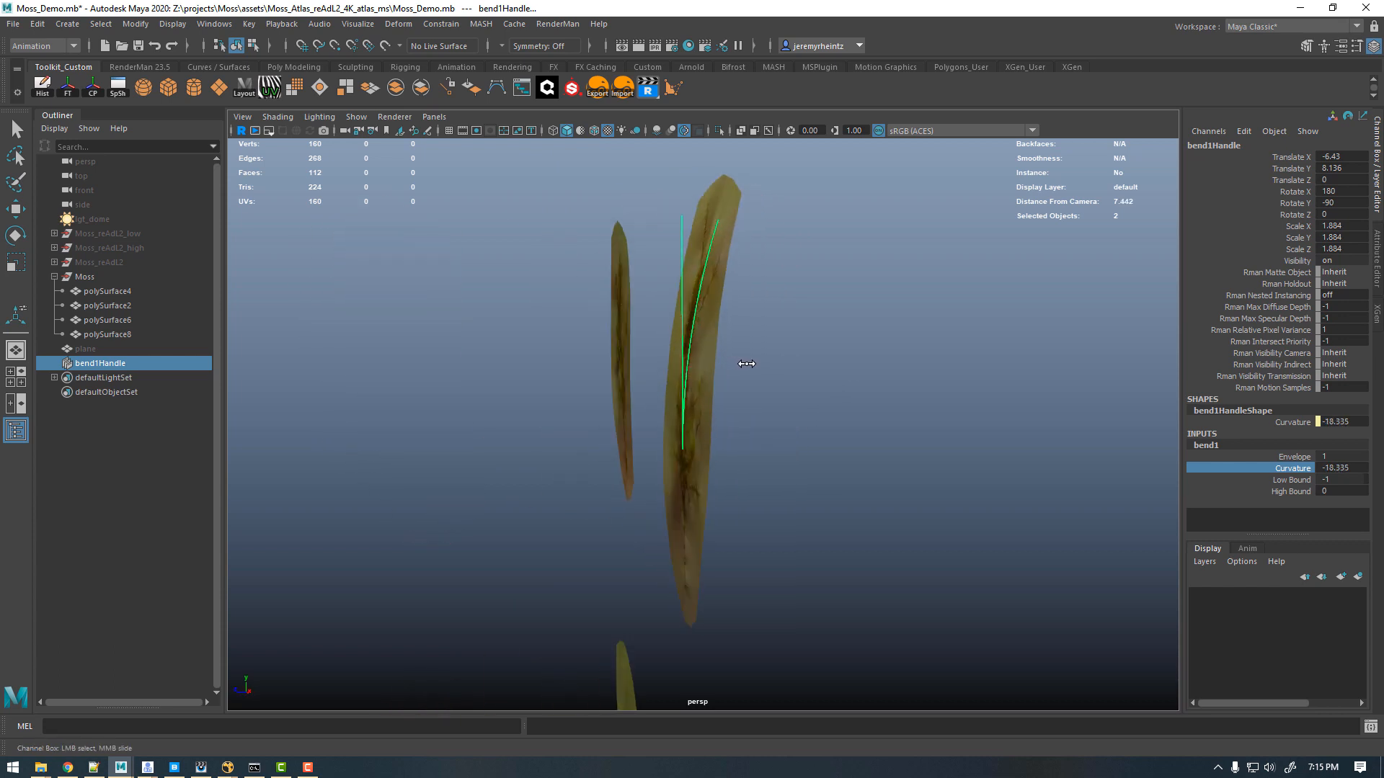
Step: Add a second Bend deformer to polySurface4 by repeating the last command
left_click(710, 330)
key("w")
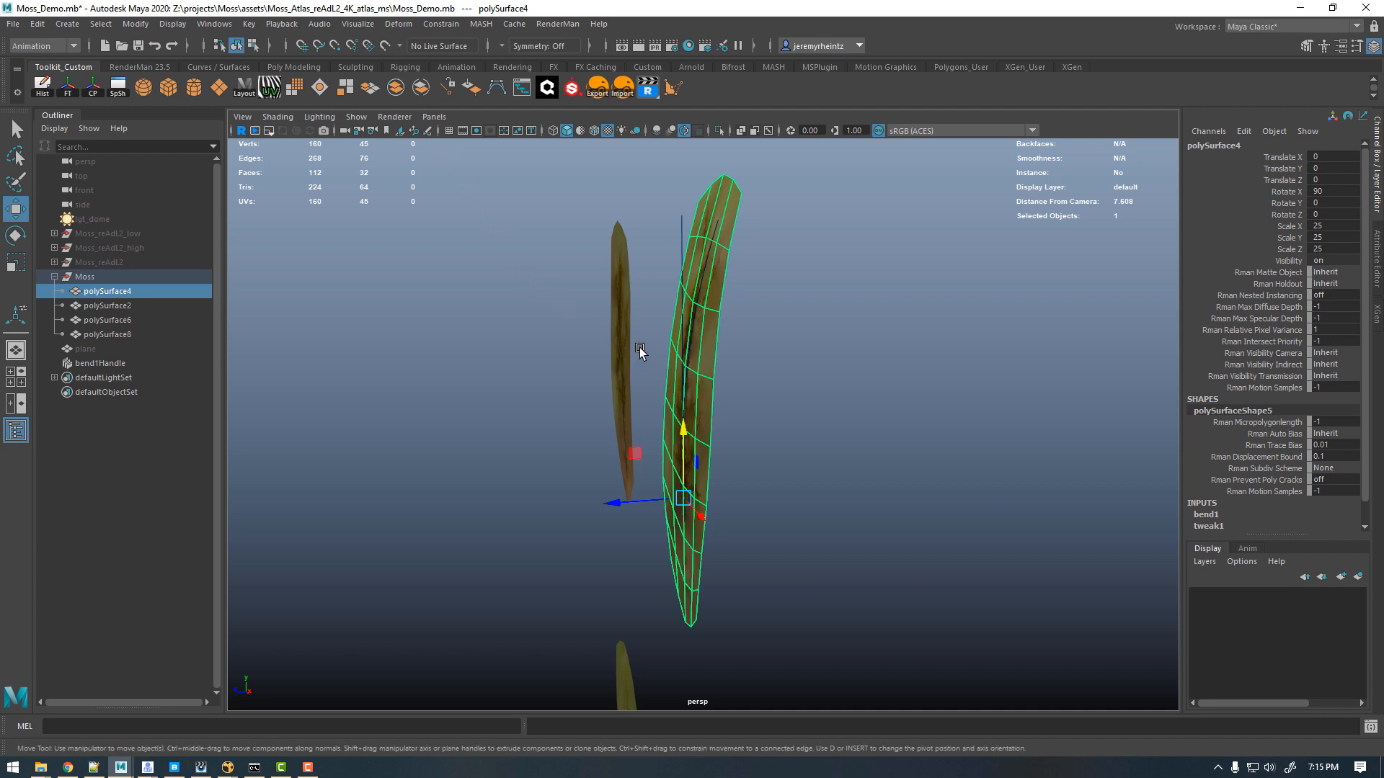
key("g")
left_click_drag(677, 382, 846, 436, "alt")
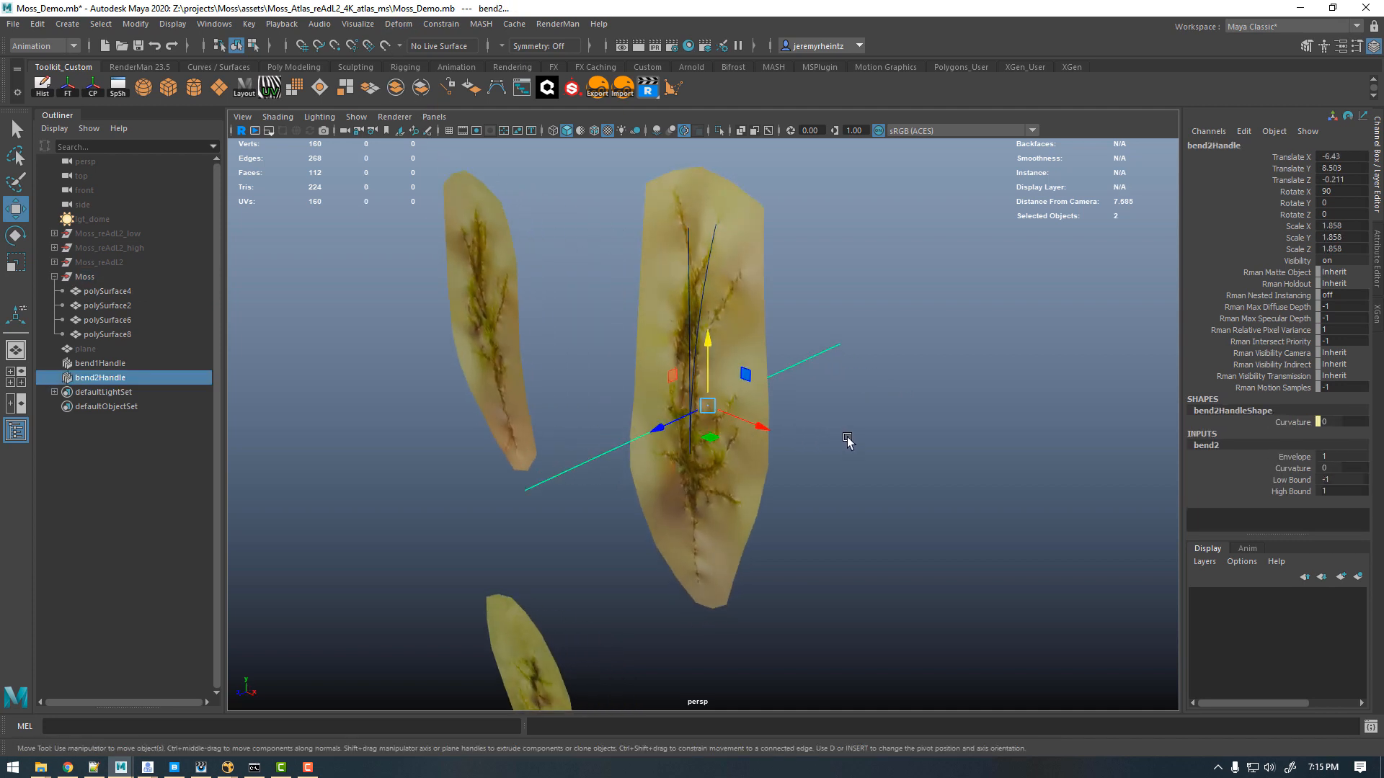
Step: Rotate the second bend handle to Rotate Y 90 so it bends the sprig across its width
key("e")
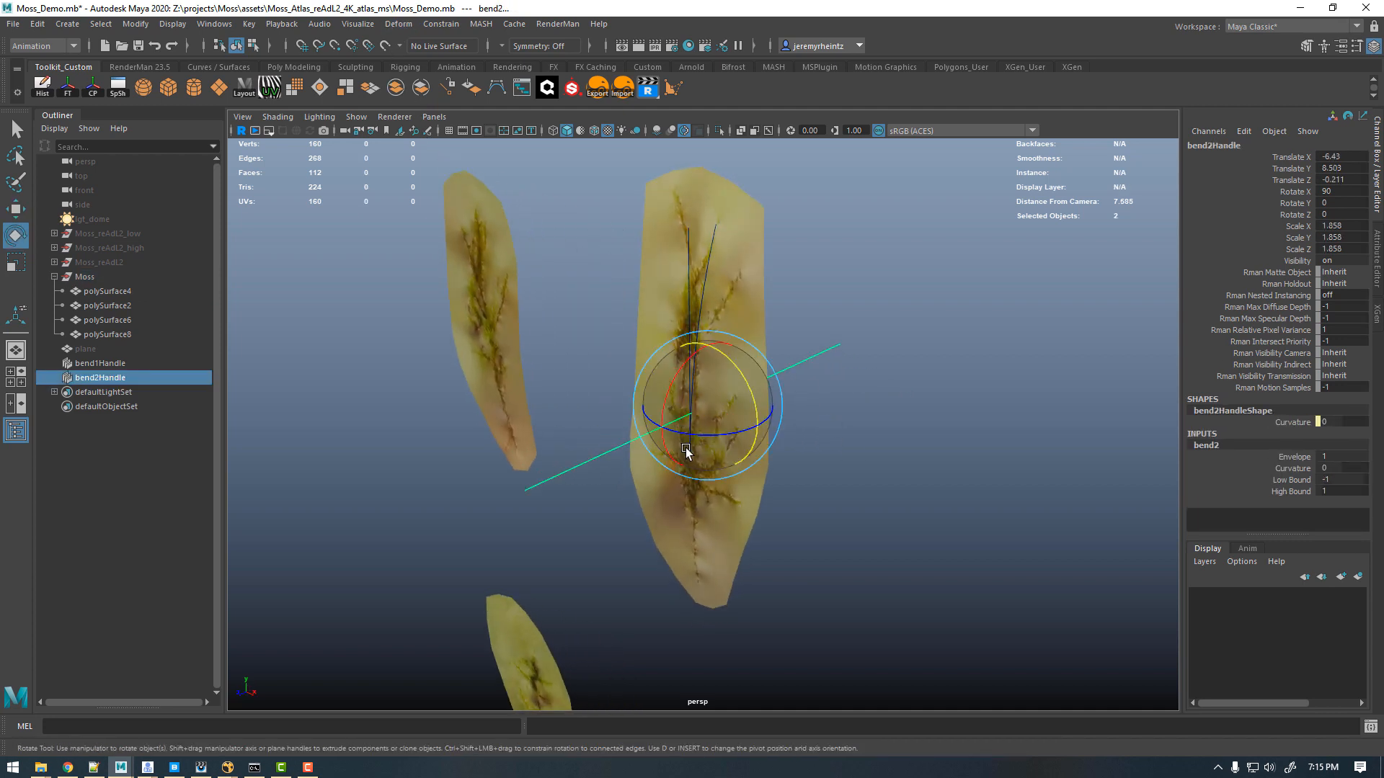
left_click_drag(685, 447, 797, 432)
left_click(822, 431)
left_click_drag(797, 432, 824, 504)
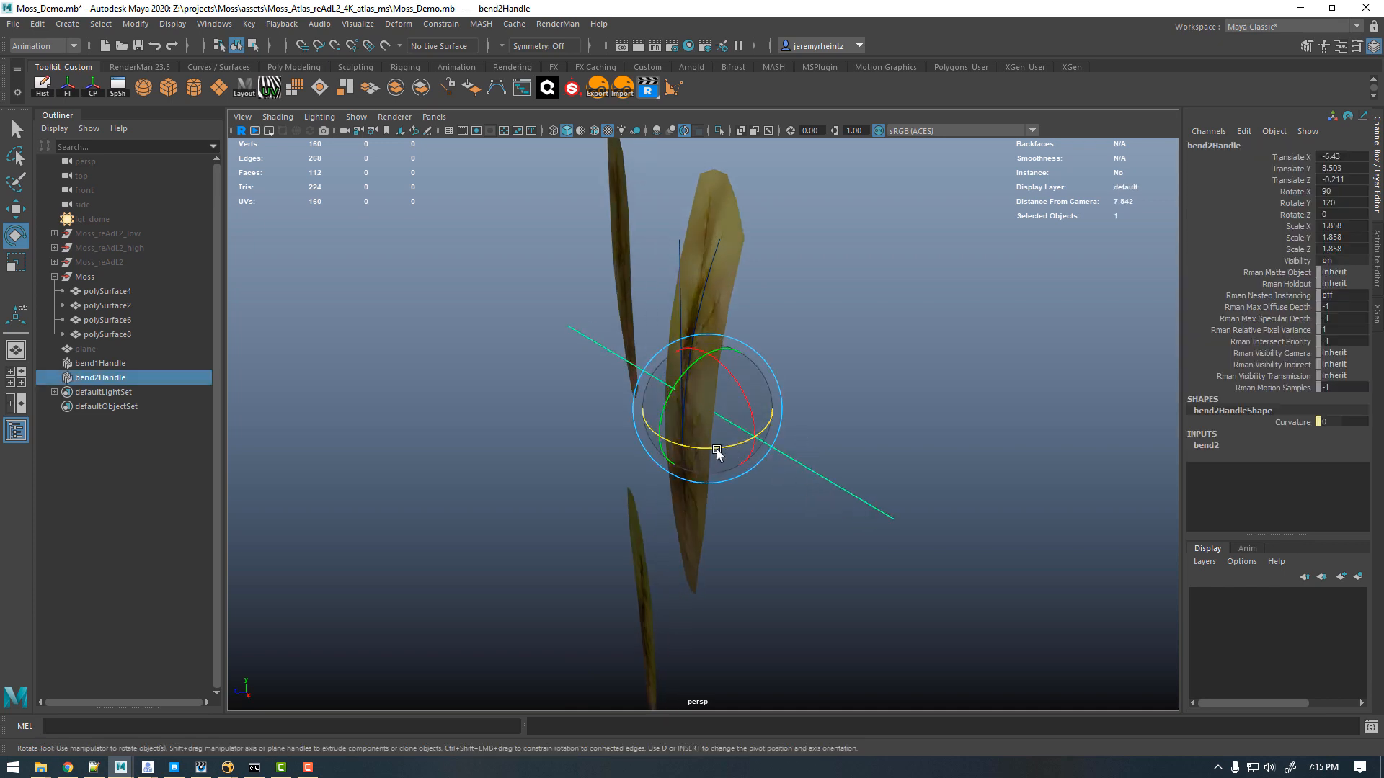
left_click_drag(716, 448, 957, 374)
Step: Set the second bend deformer's curvature to about 22.9, checking the sprig's cupping from the side
left_click(1200, 445)
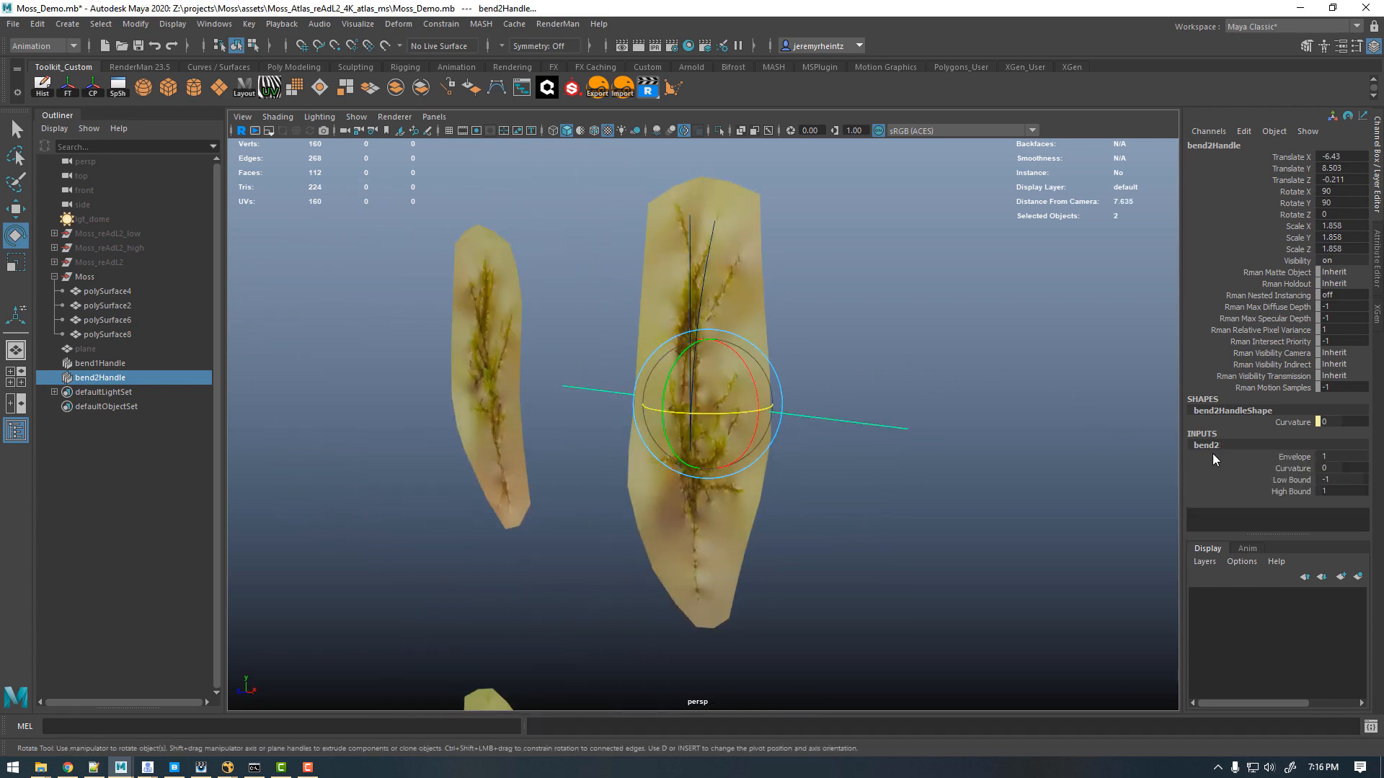
left_click(1283, 468)
mouse_move(966, 371)
middle_mouse_down()
mouse_move(979, 367)
mouse_move(964, 398)
middle_mouse_up()
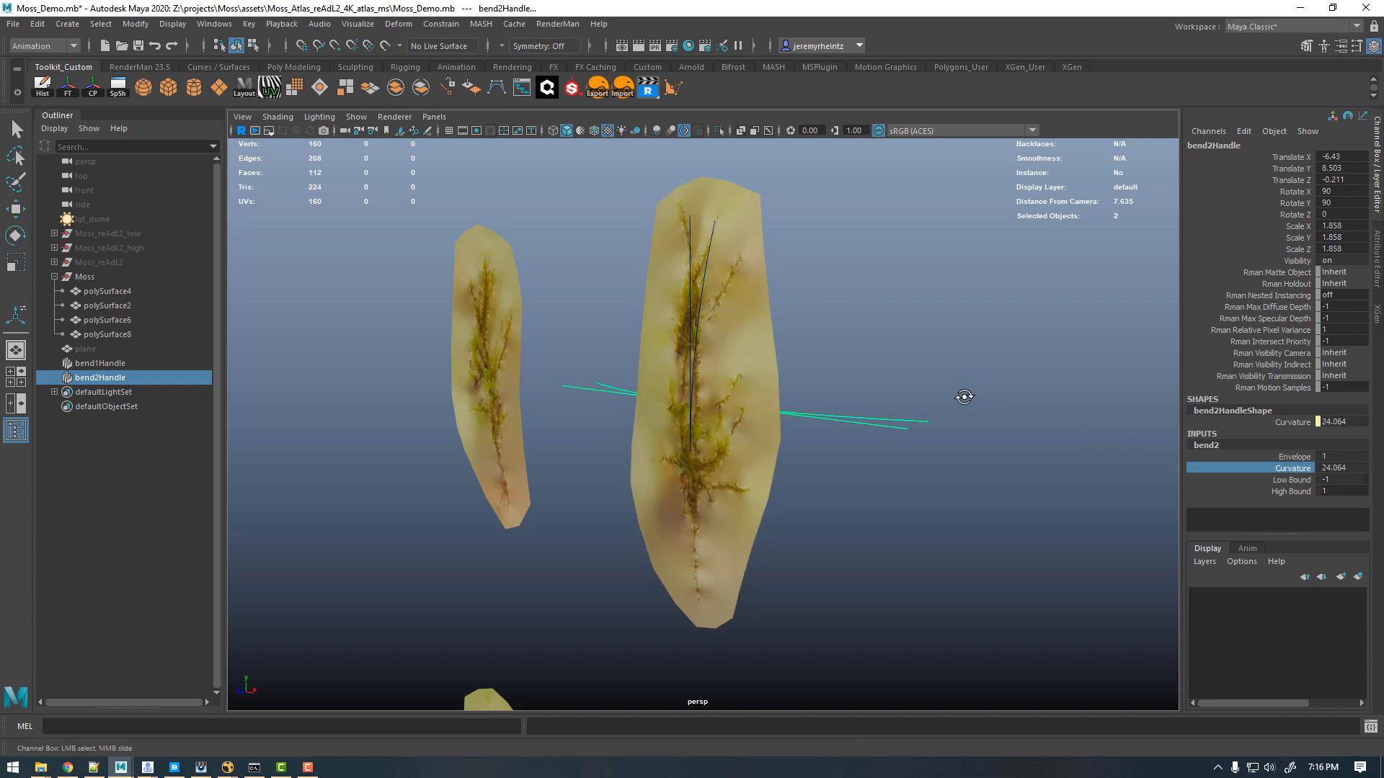
left_click_drag(964, 397, 893, 401, "alt")
mouse_move(888, 398)
middle_mouse_down()
mouse_move(833, 401)
mouse_move(877, 395)
middle_mouse_up()
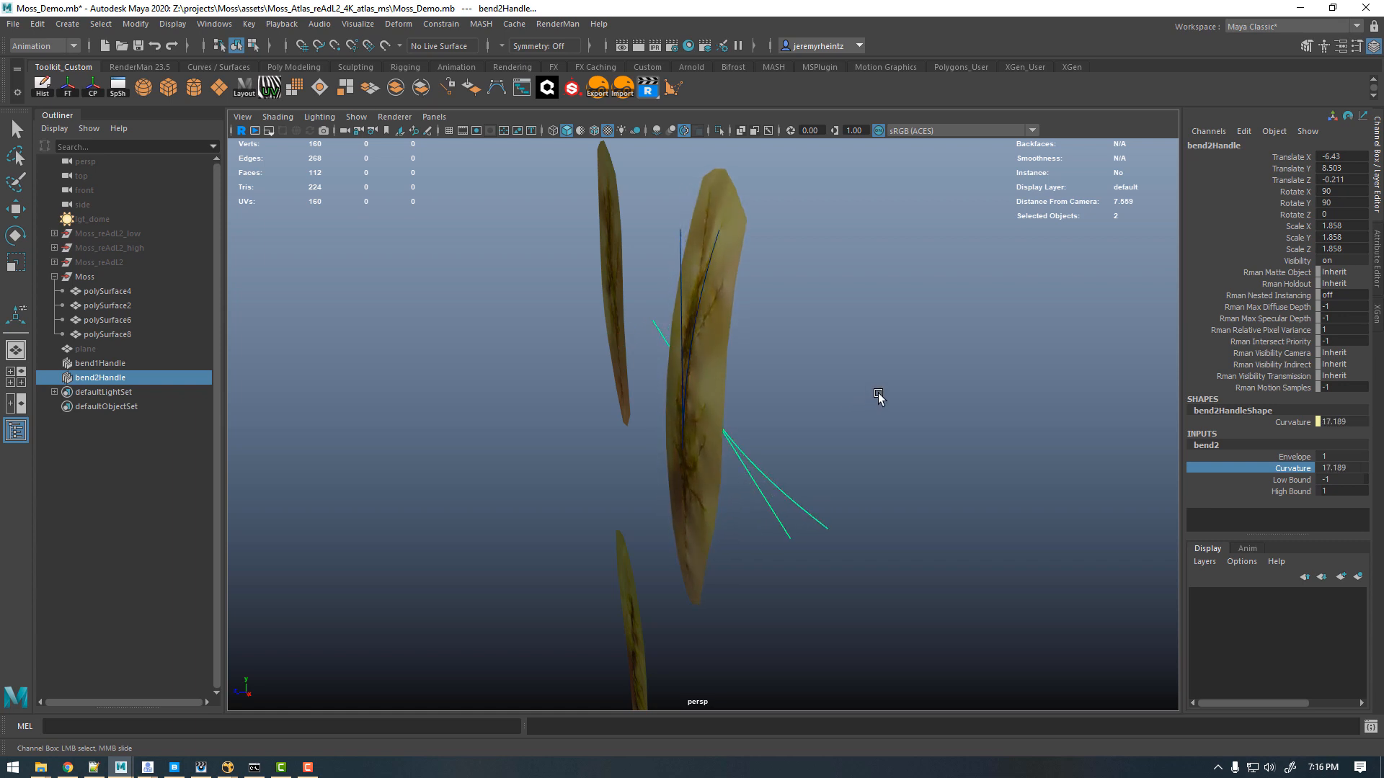
left_click_drag(877, 396, 849, 356, "alt")
middle_click_drag(849, 357, 848, 362)
left_click_drag(877, 380, 952, 391, "alt")
Step: Scale the second bend handle to Scale Y 0.95 and set its curvature to about 24.06
key("r")
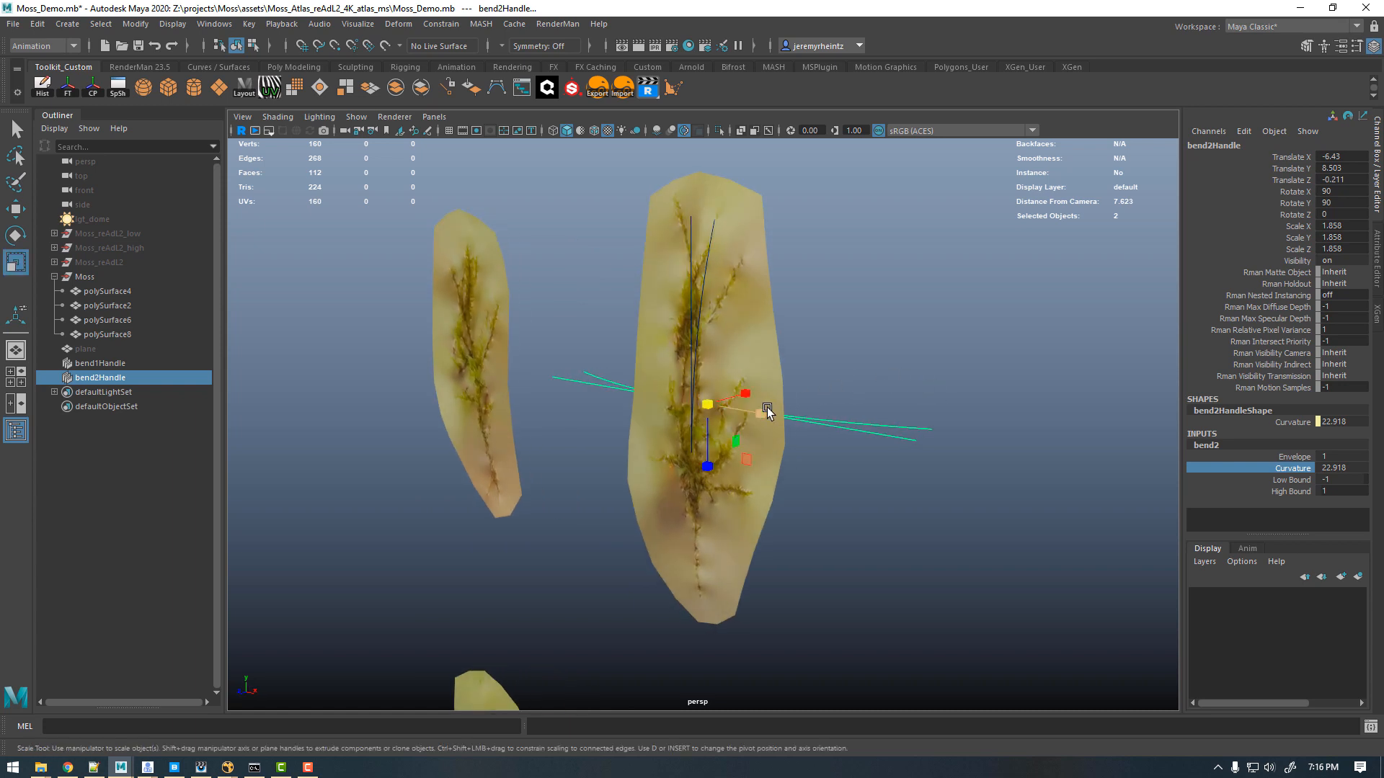
mouse_move(759, 405)
left_mouse_down()
mouse_move(735, 413)
mouse_move(742, 431)
mouse_move(784, 435)
mouse_move(818, 473)
mouse_move(661, 436)
mouse_move(801, 382)
mouse_move(623, 382)
mouse_move(893, 426)
mouse_move(754, 411)
left_mouse_up()
left_click(1287, 472)
left_click_drag(1095, 433, 906, 398, "alt")
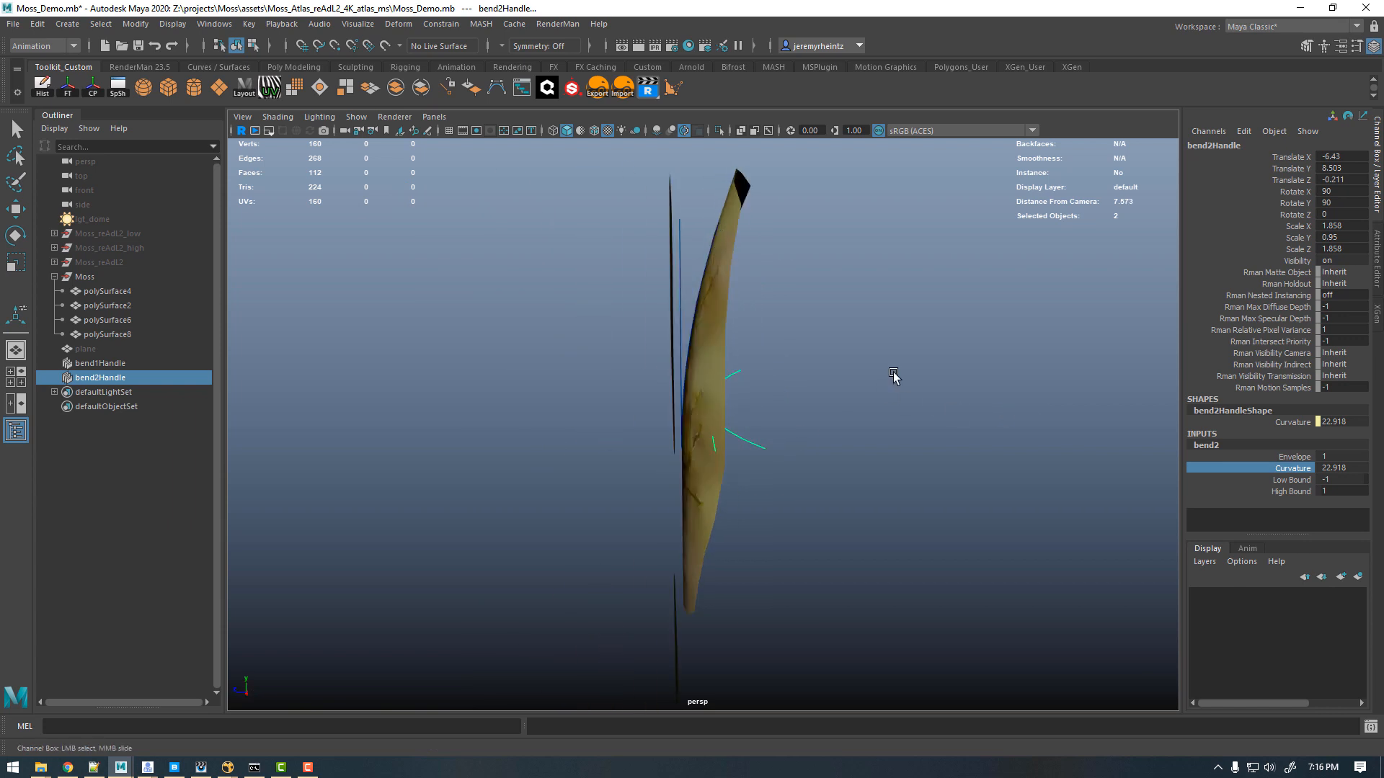
middle_click_drag(891, 372, 892, 372)
Step: Examine the curved polySurface4 sprig from several angles and compare it with the still flat polySurface2
right_click_drag(926, 389, 801, 373, "alt")
middle_click_drag(791, 367, 752, 364, "alt")
right_click_drag(808, 373, 469, 330, "alt")
left_click_drag(643, 397, 692, 365, "alt")
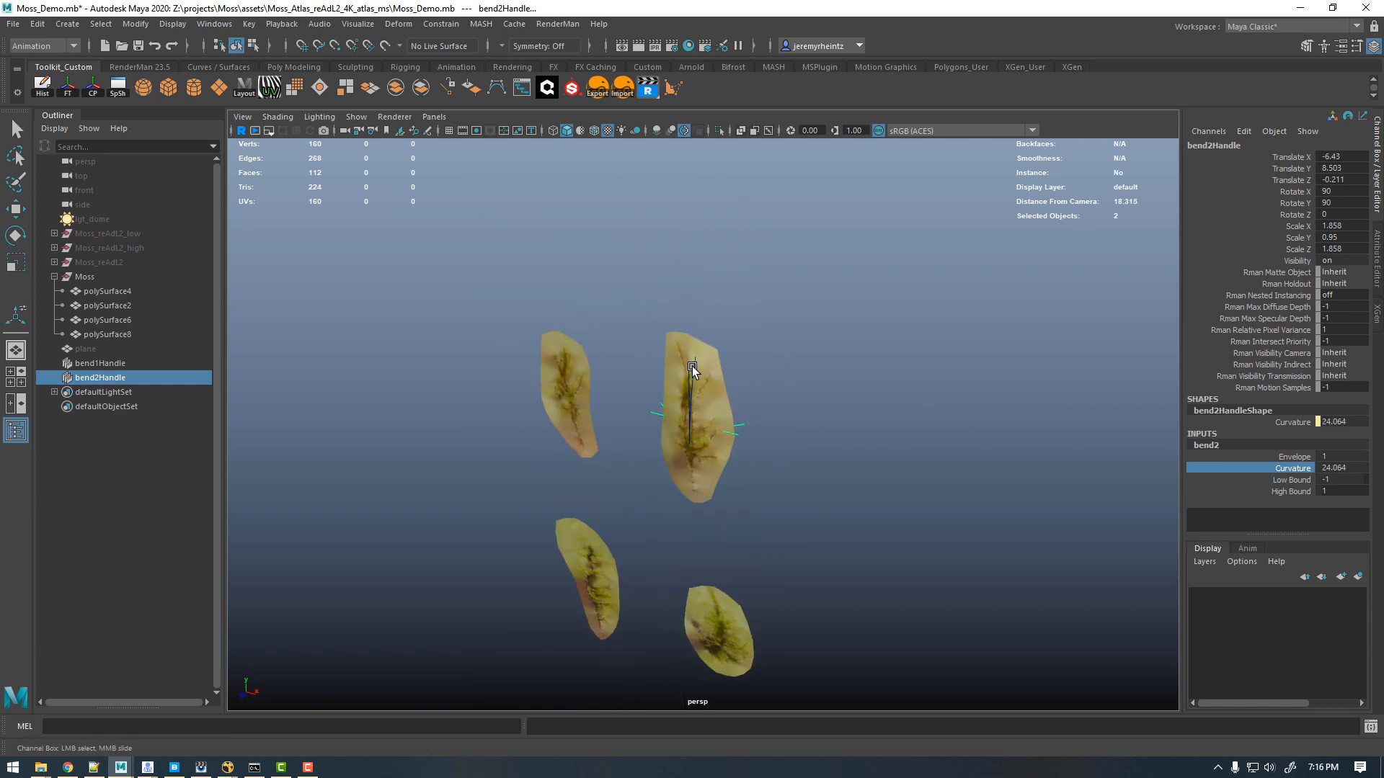
key("ctrl+a")
key("r")
middle_click_drag(665, 340, 768, 267, "alt")
right_click_drag(768, 266, 782, 270, "alt")
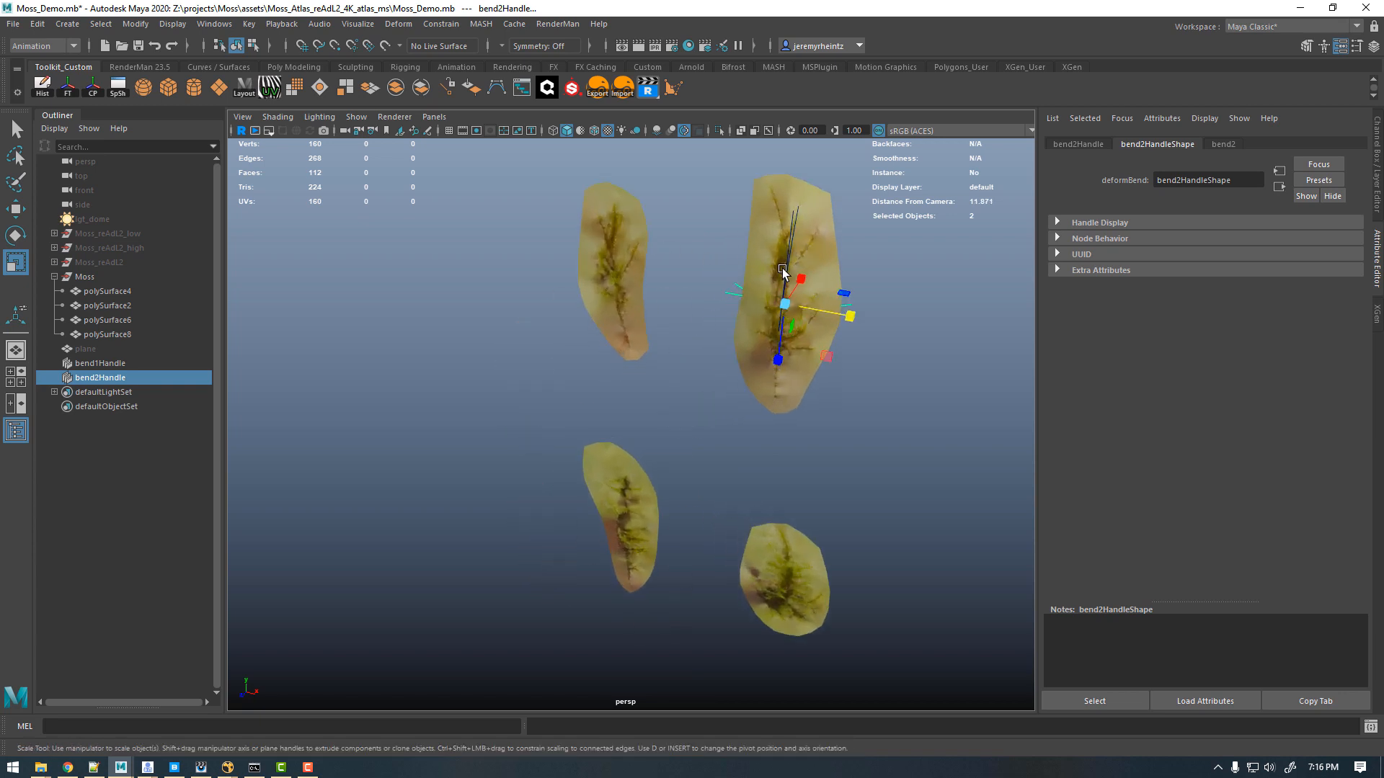
right_click_drag(816, 219, 892, 193)
middle_click_drag(819, 219, 789, 305, "alt")
left_click(789, 307)
left_click_drag(855, 335, 930, 357, "alt")
left_click(772, 312)
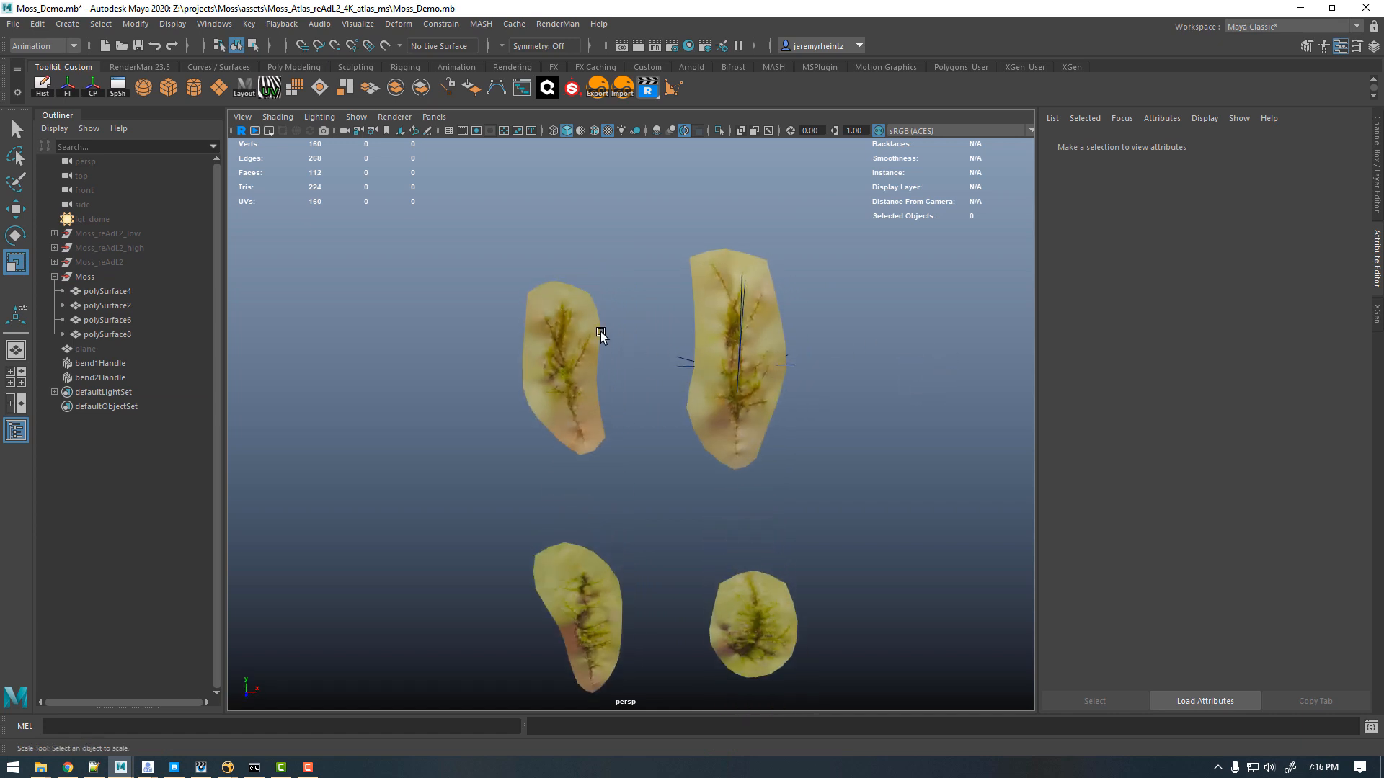
left_click(585, 331)
left_click_drag(642, 356, 505, 329, "alt")
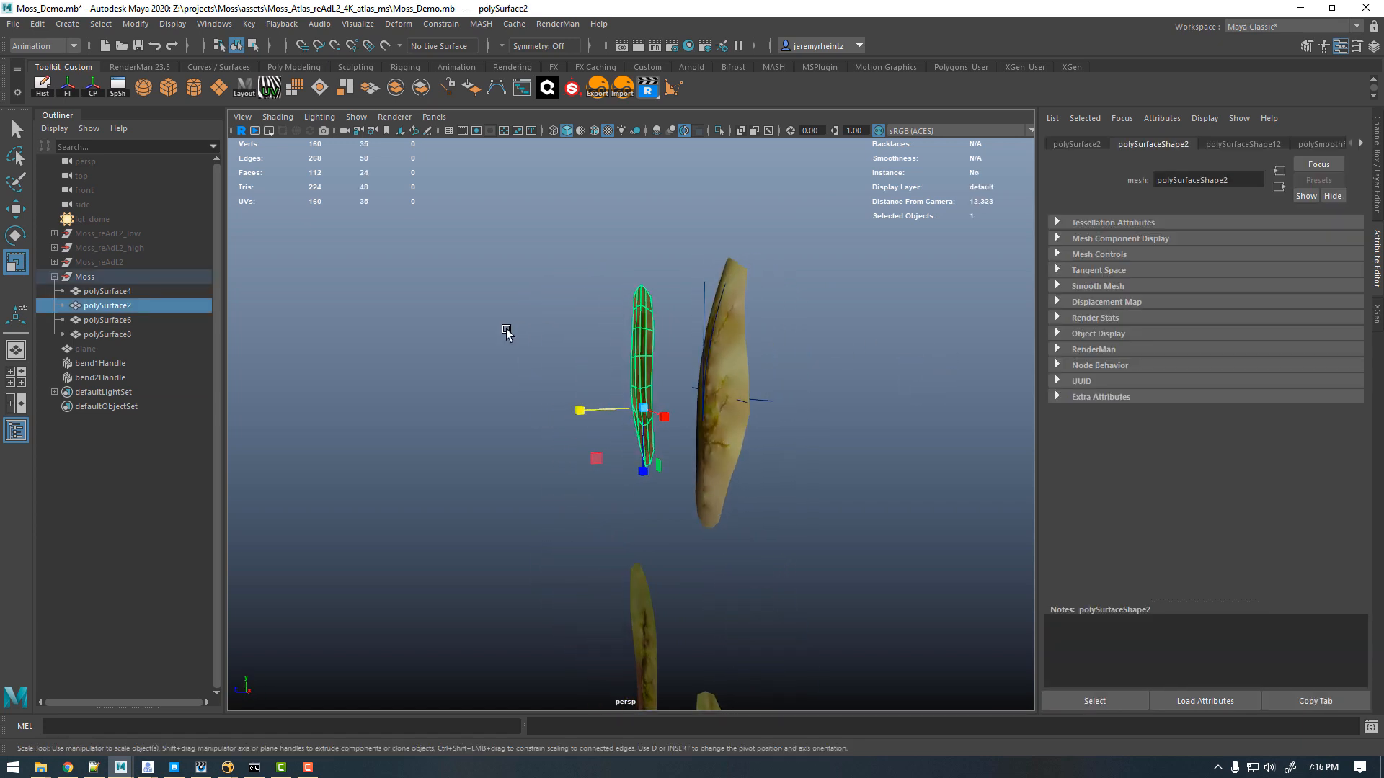
left_click(715, 344)
left_click_drag(715, 345, 745, 292, "alt")
right_click_drag(883, 375, 762, 367, "alt")
middle_click_drag(762, 367, 657, 321, "alt")
mouse_move(760, 399)
left_mouse_down("alt")
mouse_move(744, 398)
mouse_move(777, 401)
left_mouse_up("alt")
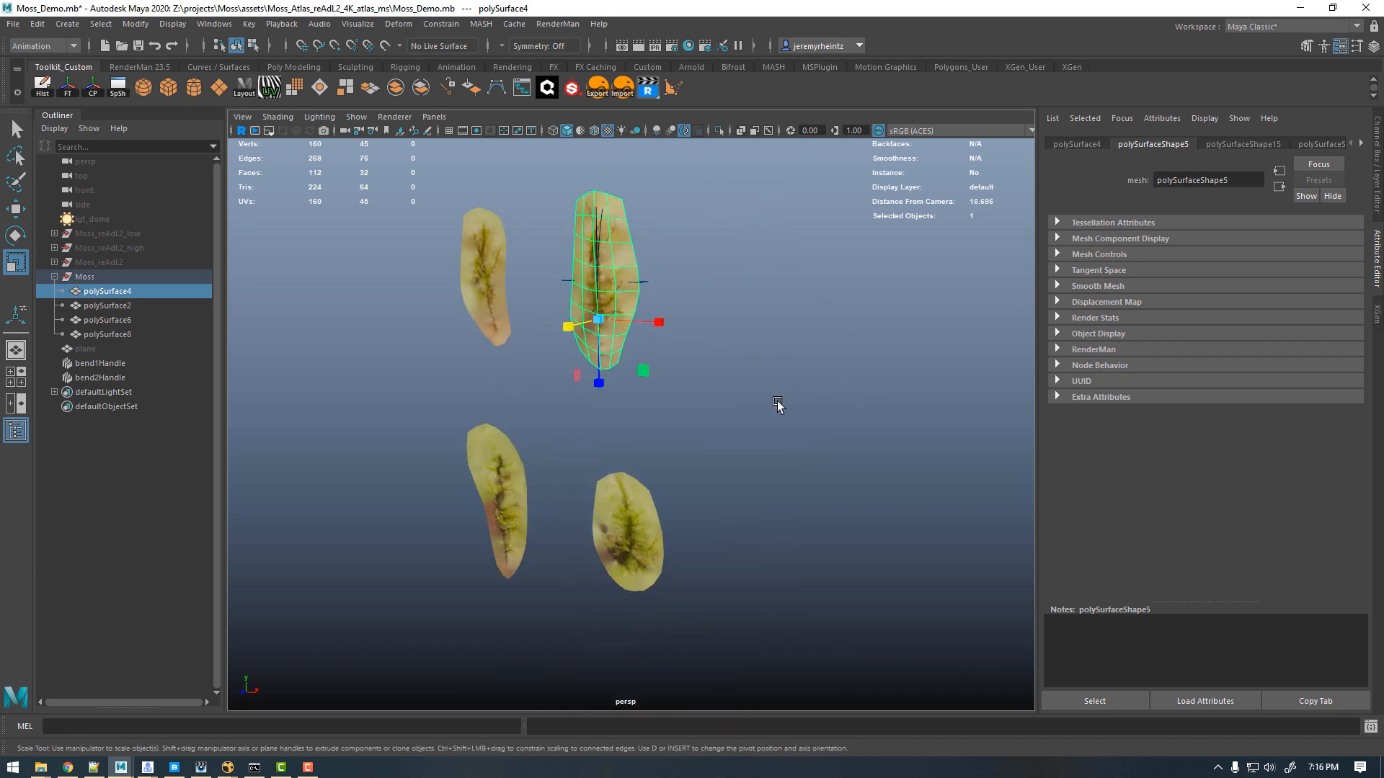
right_click_drag(776, 401, 681, 389, "alt")
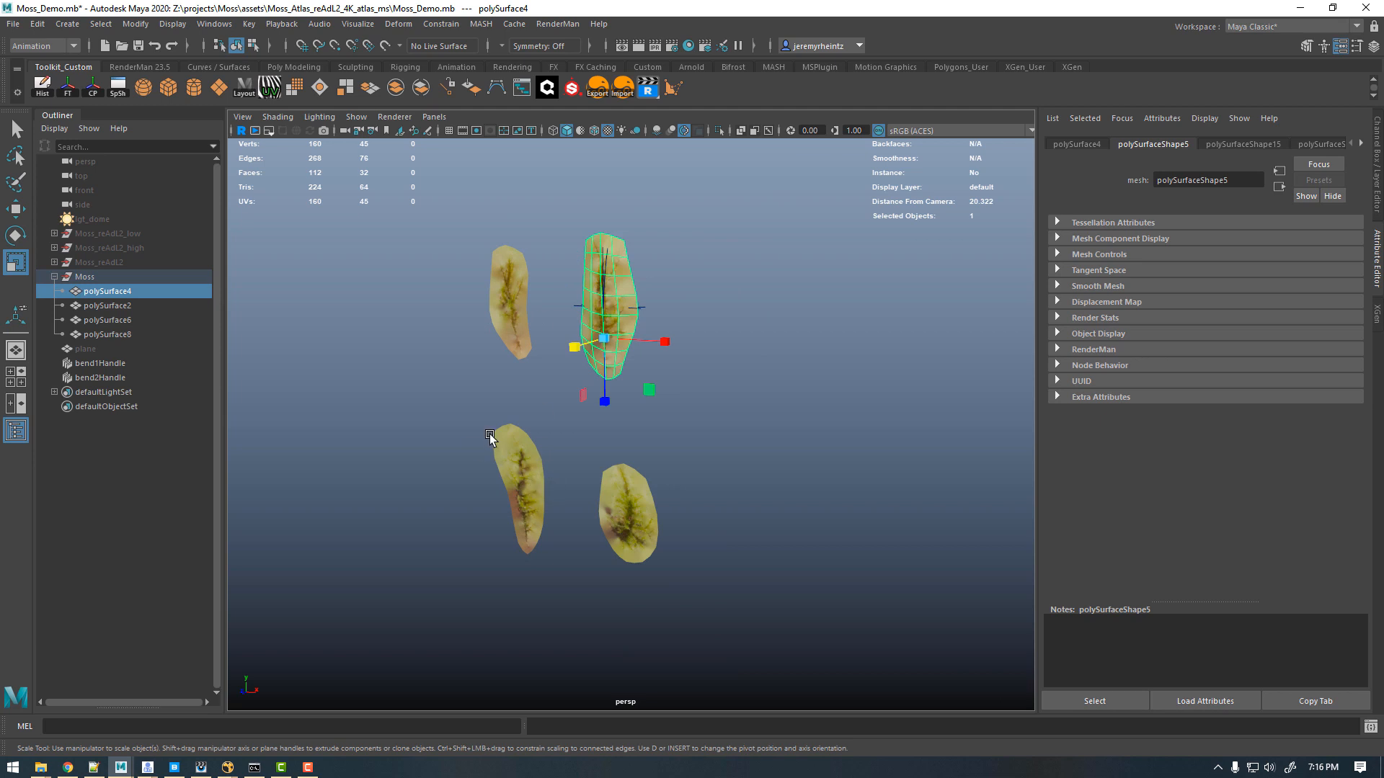
Step: Switch to Quixel Bridge, look over the sprigs in the moss atlases, and return to Maya
left_click(174, 767)
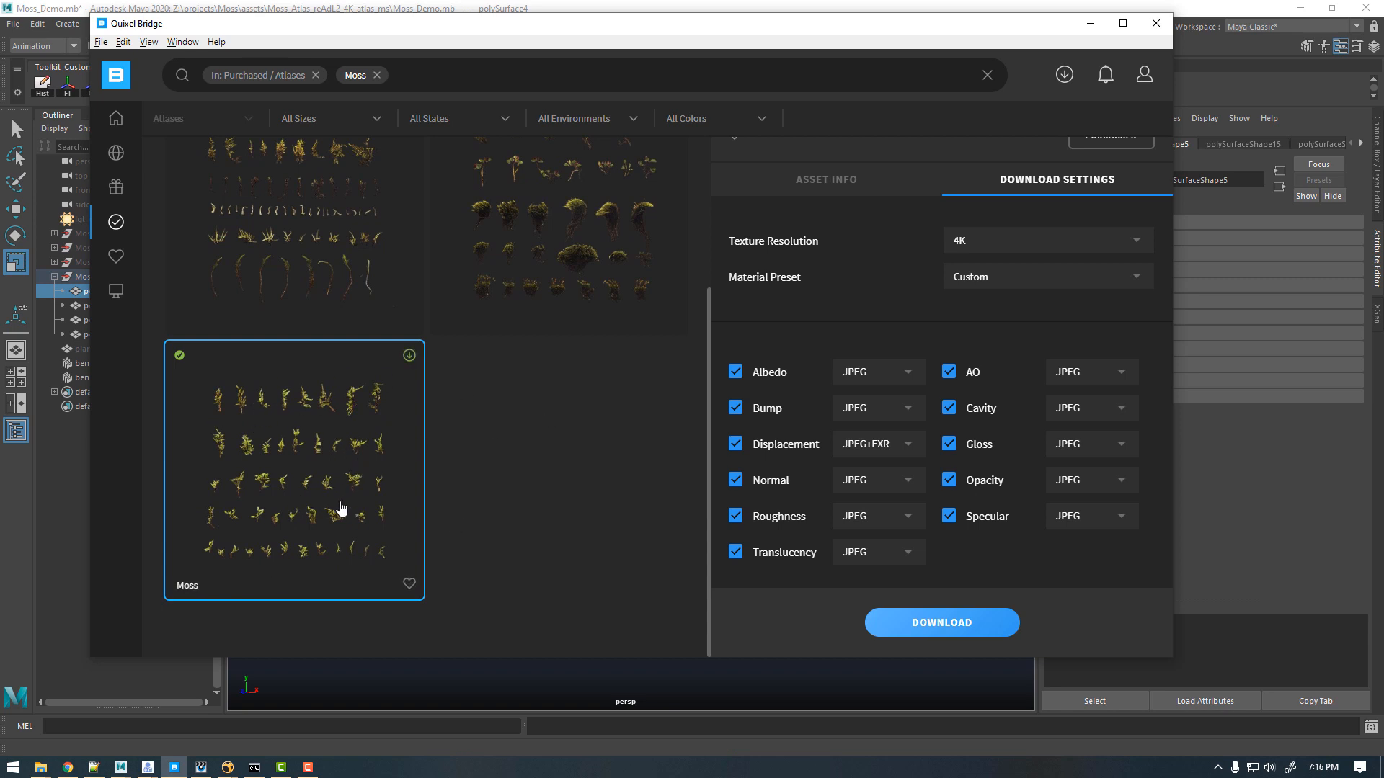
scroll(348, 510, "up", 3)
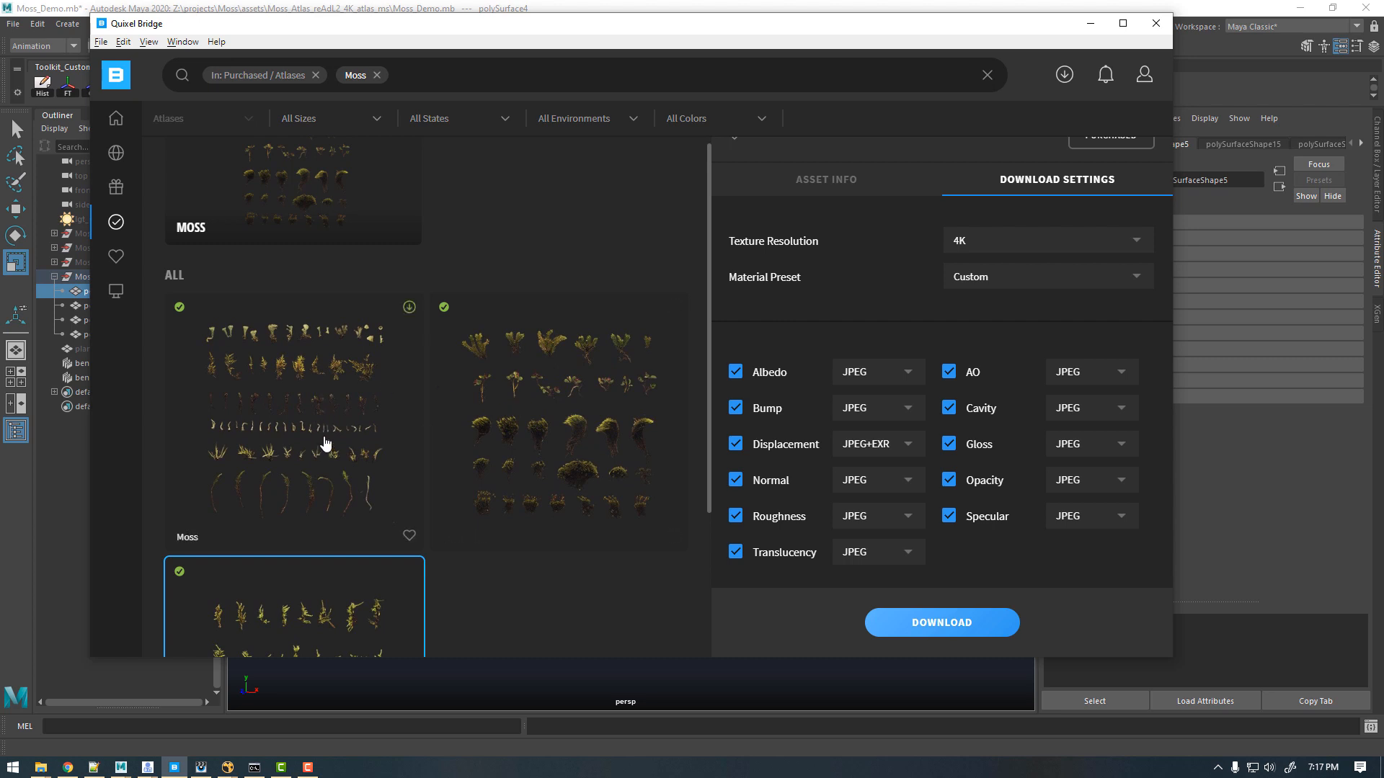
scroll(435, 472, "down", 1)
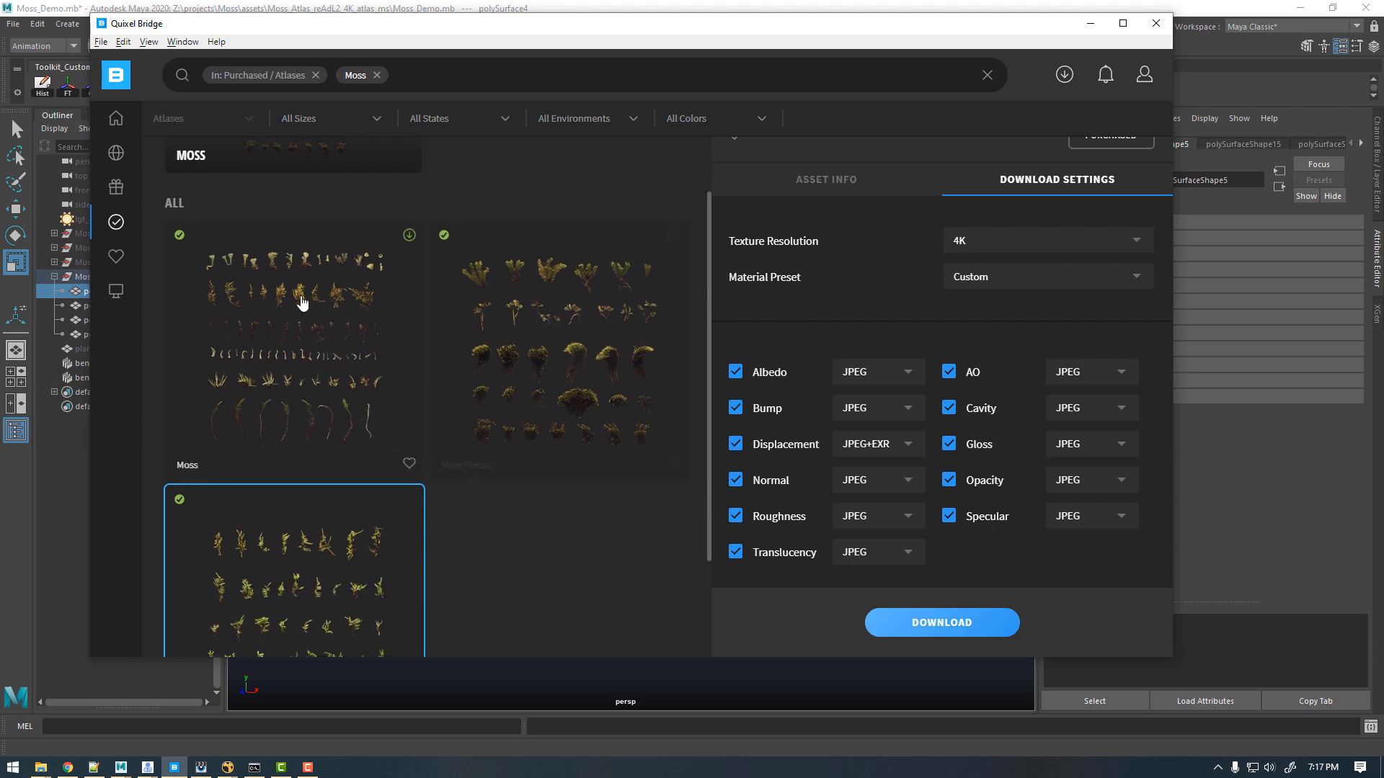
scroll(467, 287, "down", 1)
left_click(1178, 10)
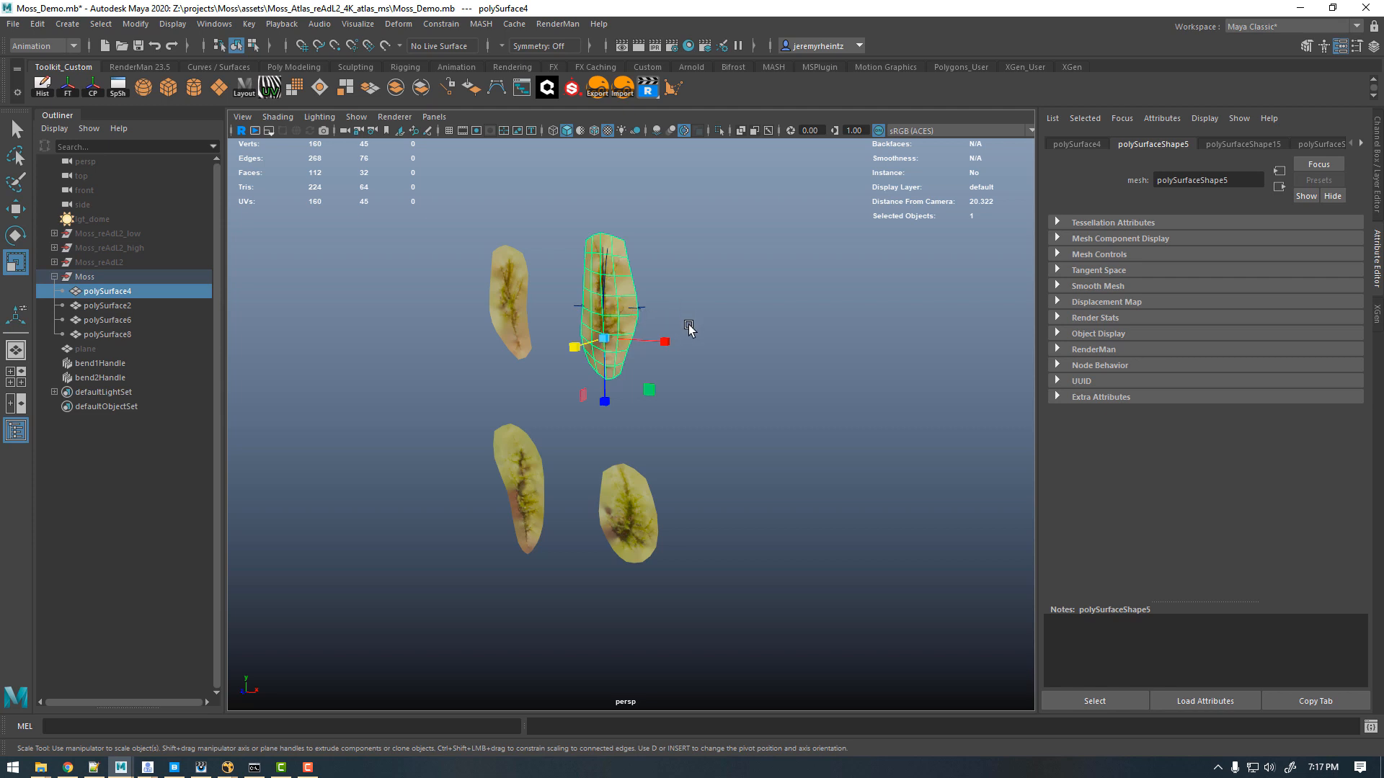
Step: Run the whole NonlinearDeformers.py script on polySurface2, polySurface6 and polySurface8 to add randomized bend and twist deformers
middle_click_drag(690, 330, 696, 366, "alt")
right_click_drag(661, 346, 778, 378, "alt")
middle_click_drag(670, 346, 744, 342, "alt")
left_click(548, 314)
left_click(578, 506, "shift")
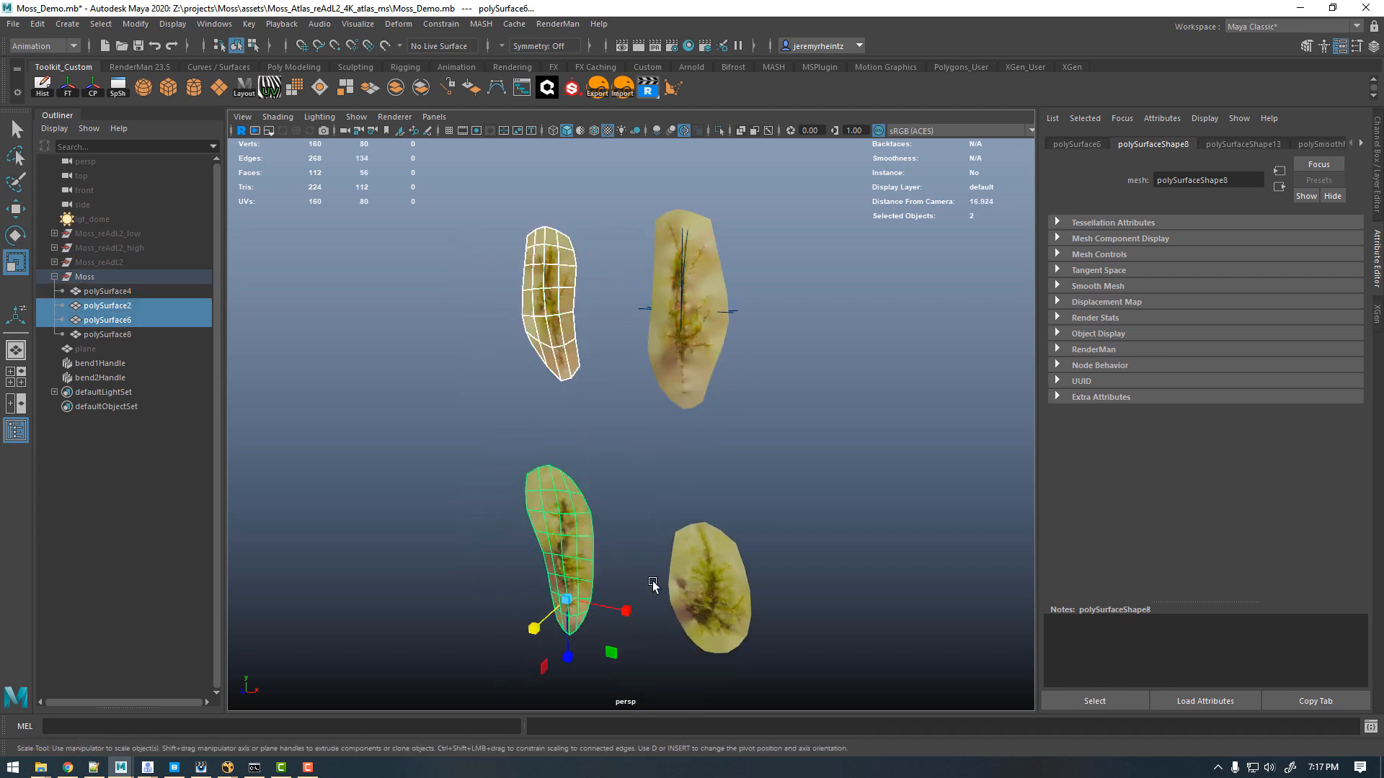
left_click(713, 581, "shift")
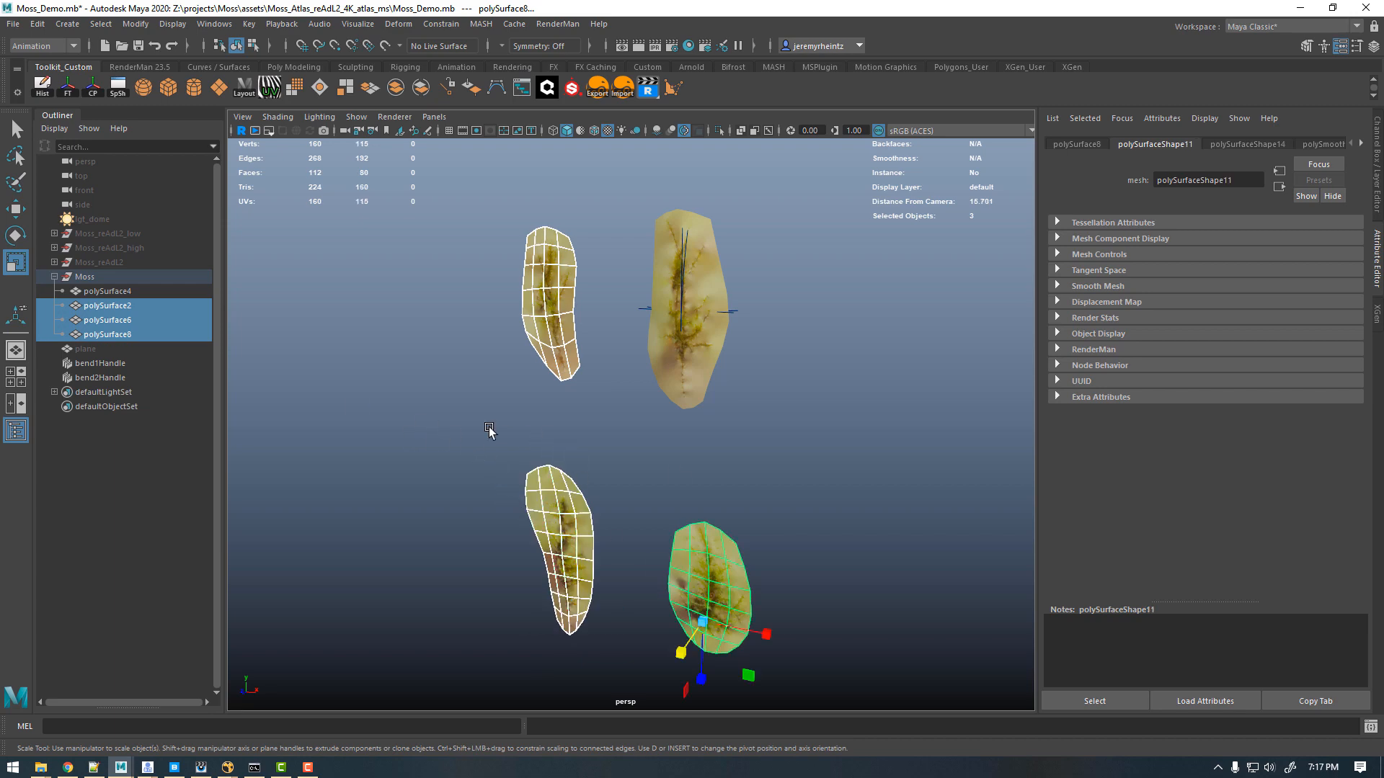
left_click(1370, 726)
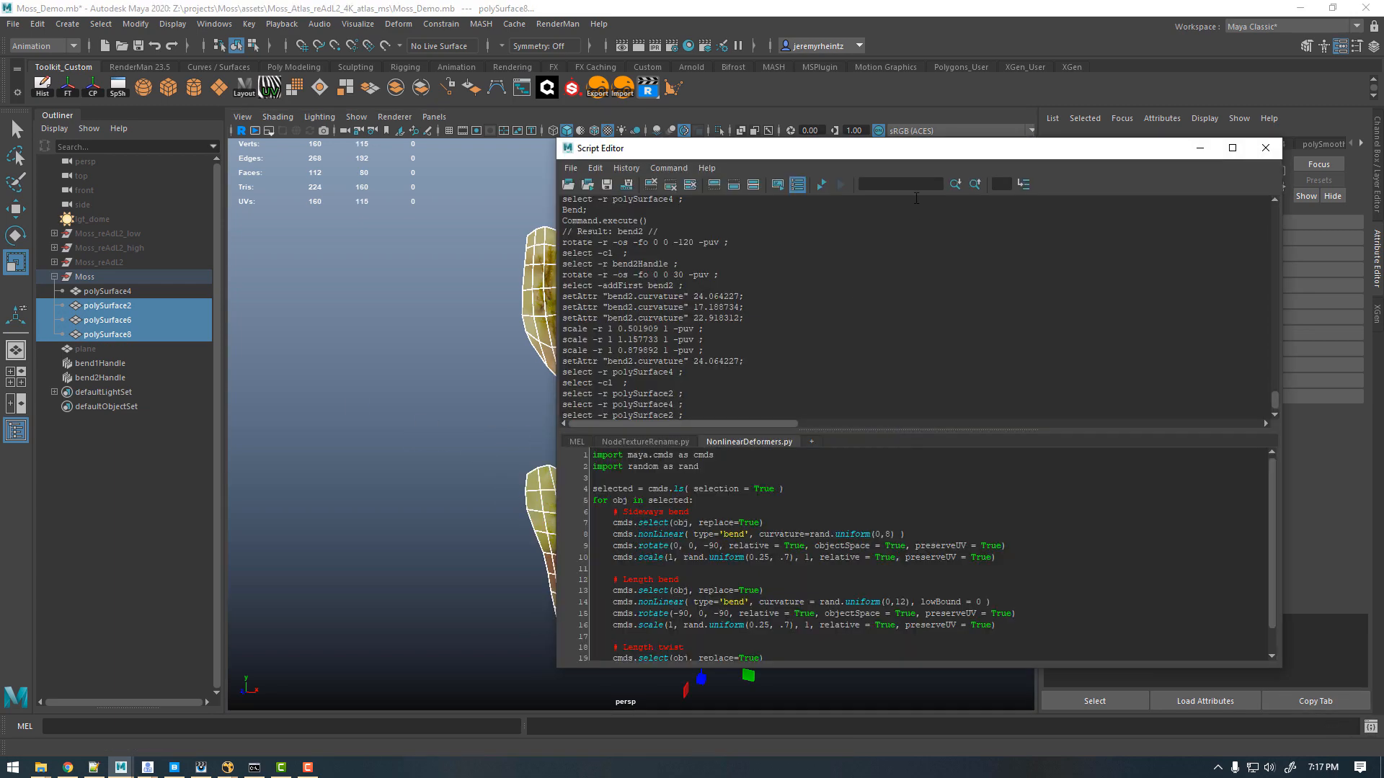
left_click_drag(899, 160, 1124, 67)
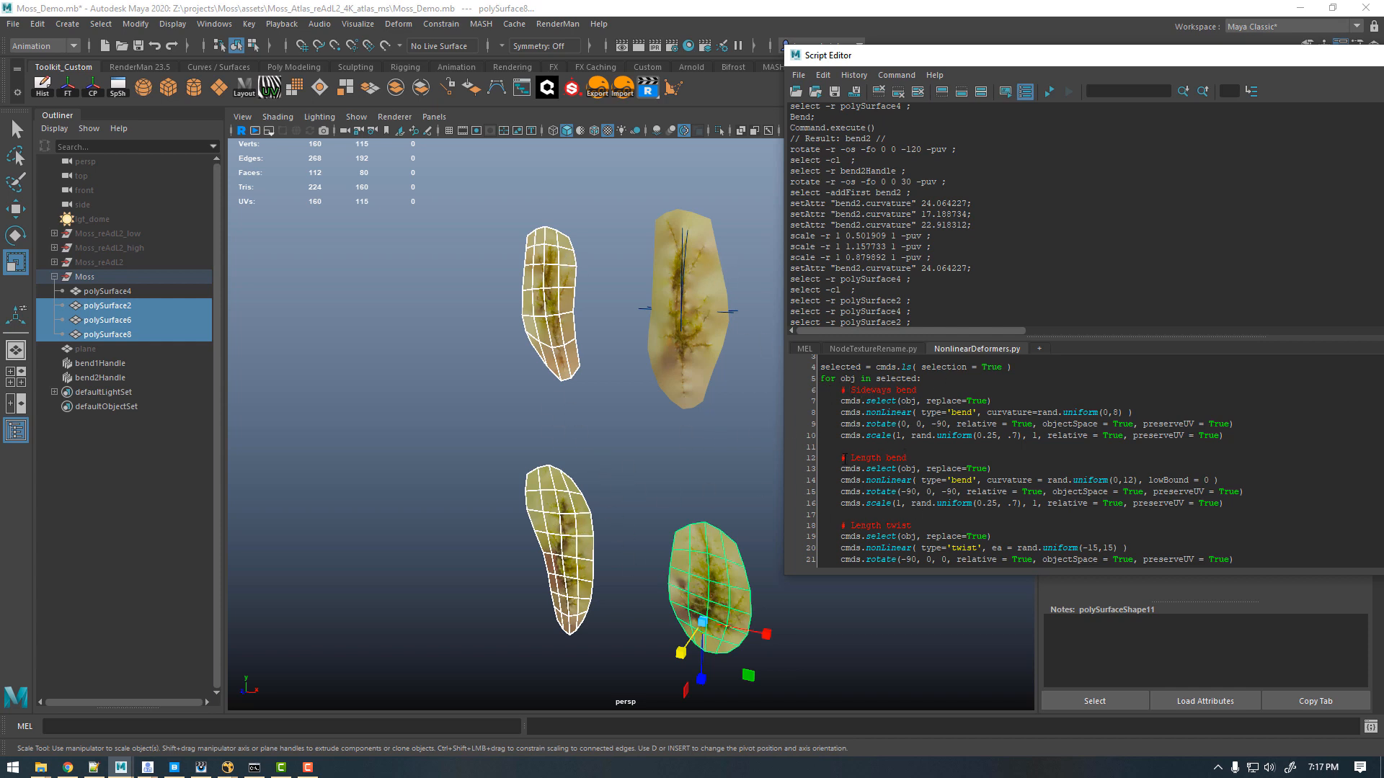
left_click(1017, 521, "shift")
left_click(926, 451)
key("ctrl+a")
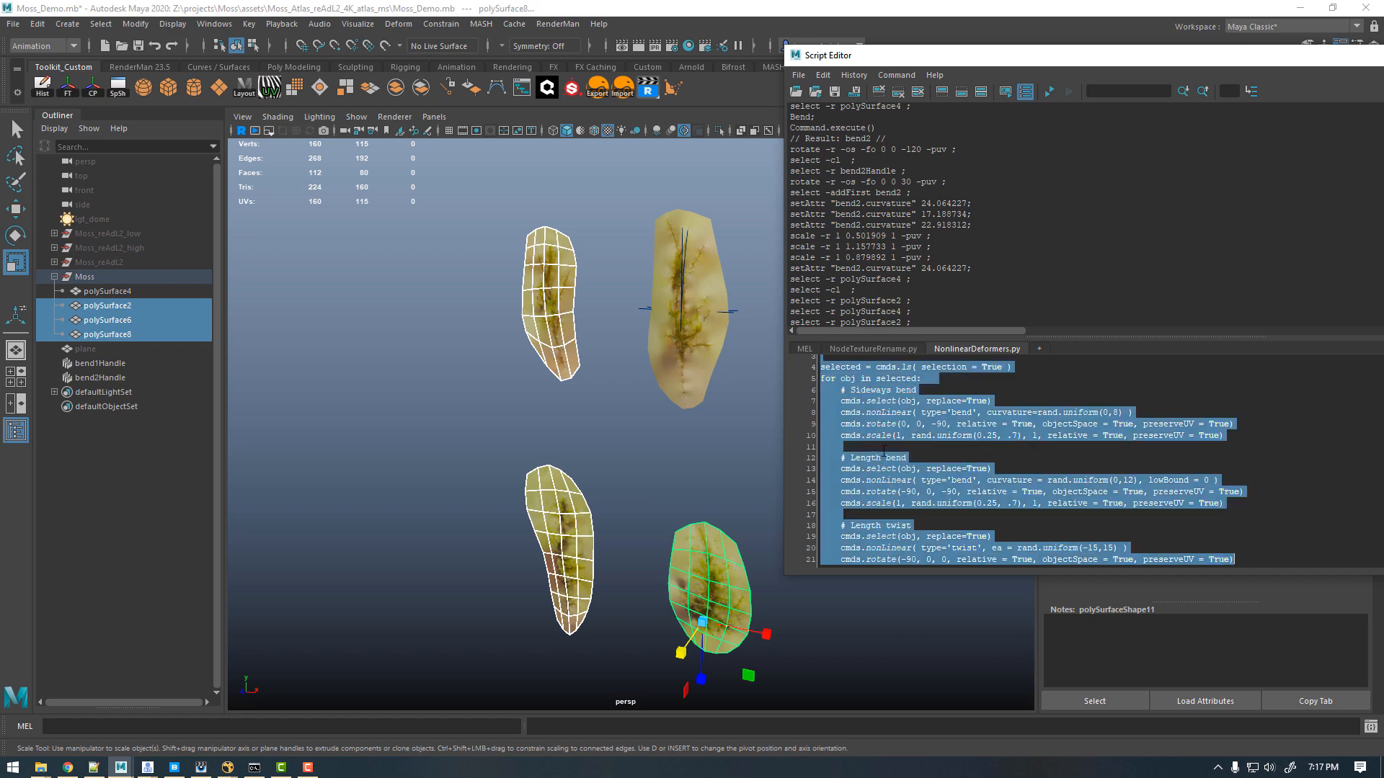
key("ctrl+Return")
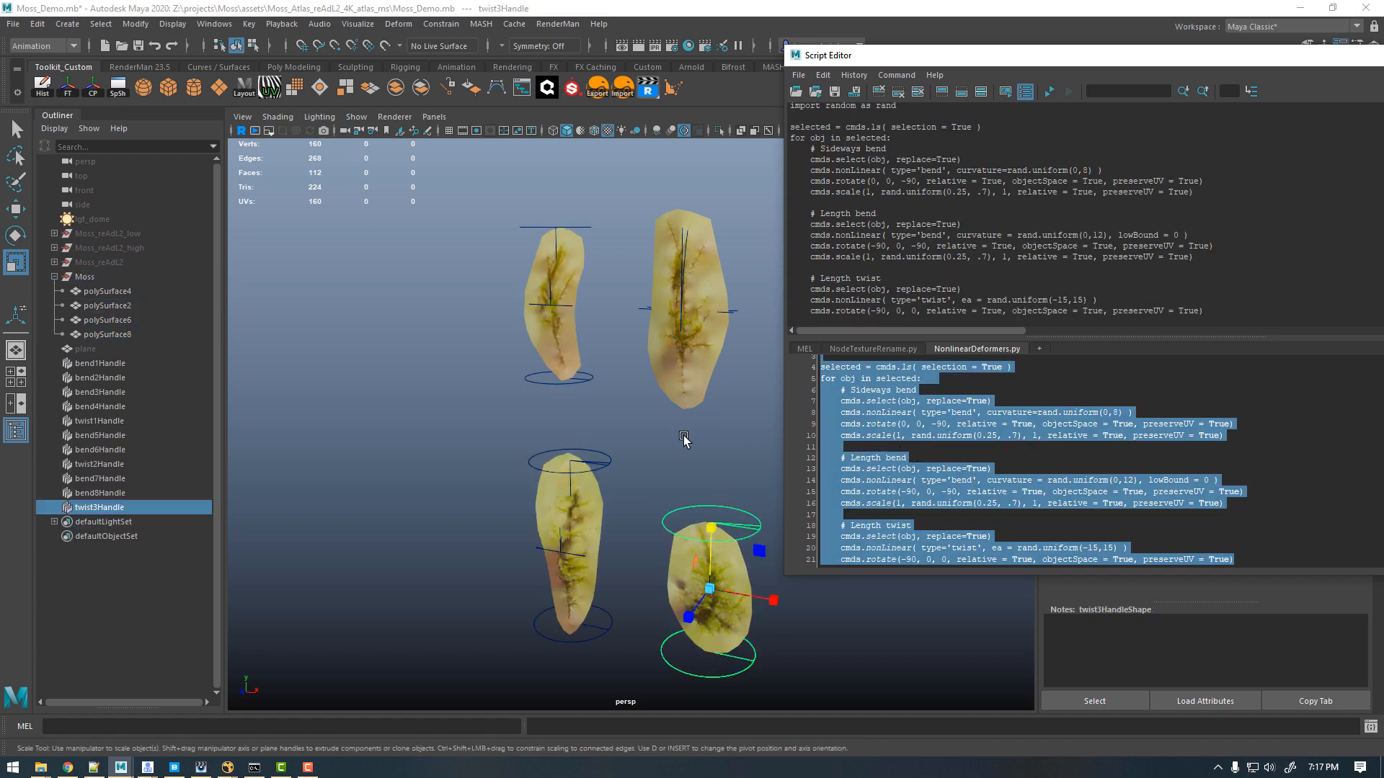
Step: Set the End Angle of polySurface8's twist deformer to about -26.7, with the Script Editor closed
left_click_drag(609, 375, 616, 537, "alt")
left_click(546, 402)
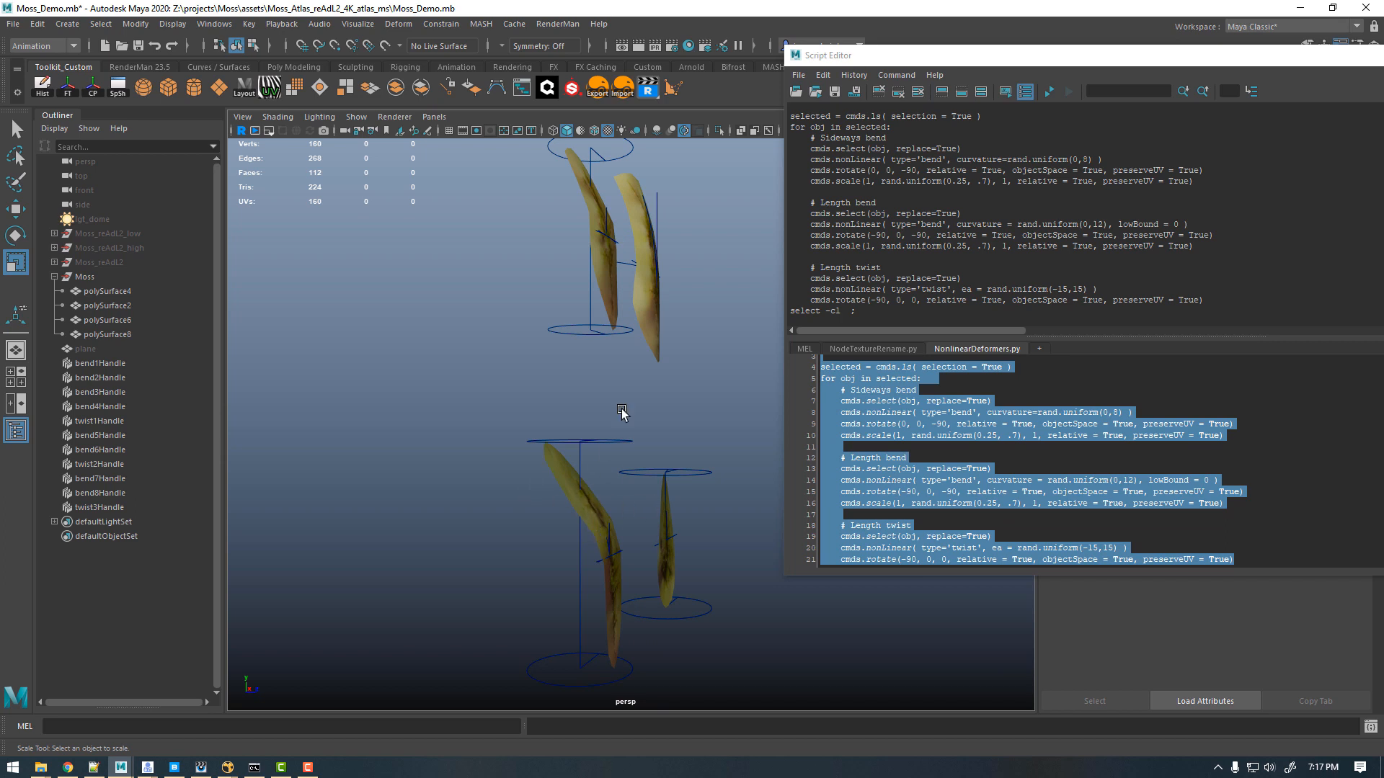
left_click_drag(623, 412, 641, 459, "alt")
left_click_drag(631, 456, 493, 443, "alt")
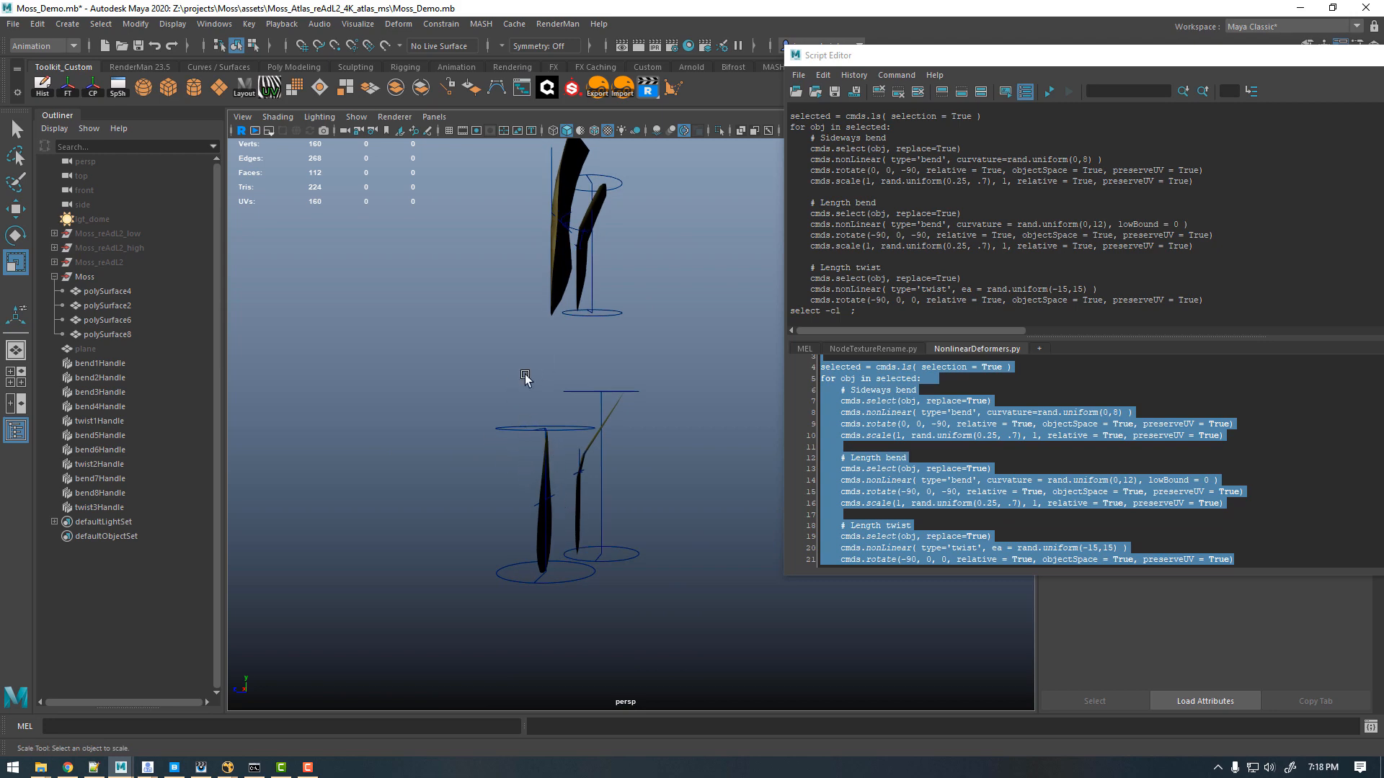
left_click_drag(526, 380, 556, 447, "alt")
left_click(574, 436)
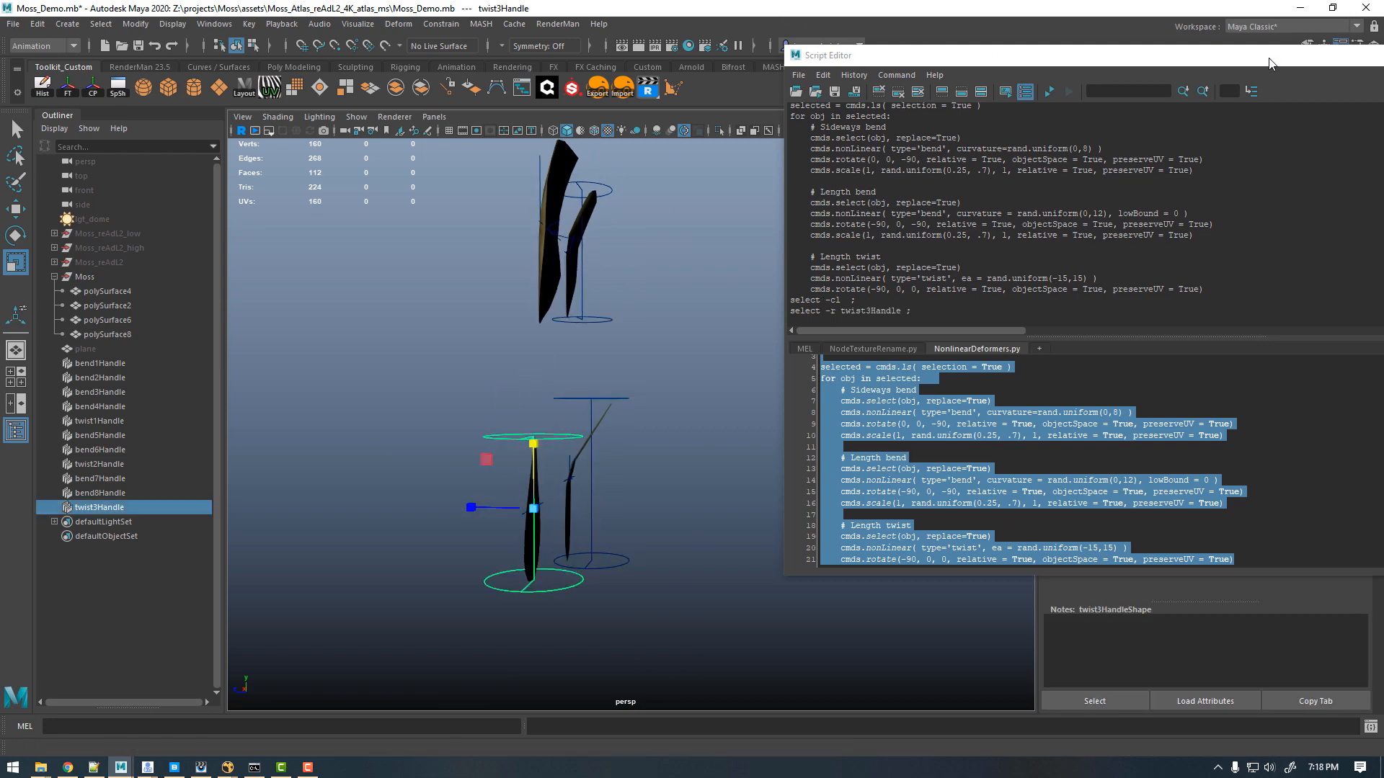
left_click_drag(1323, 61, 1064, 67)
left_click(1233, 62)
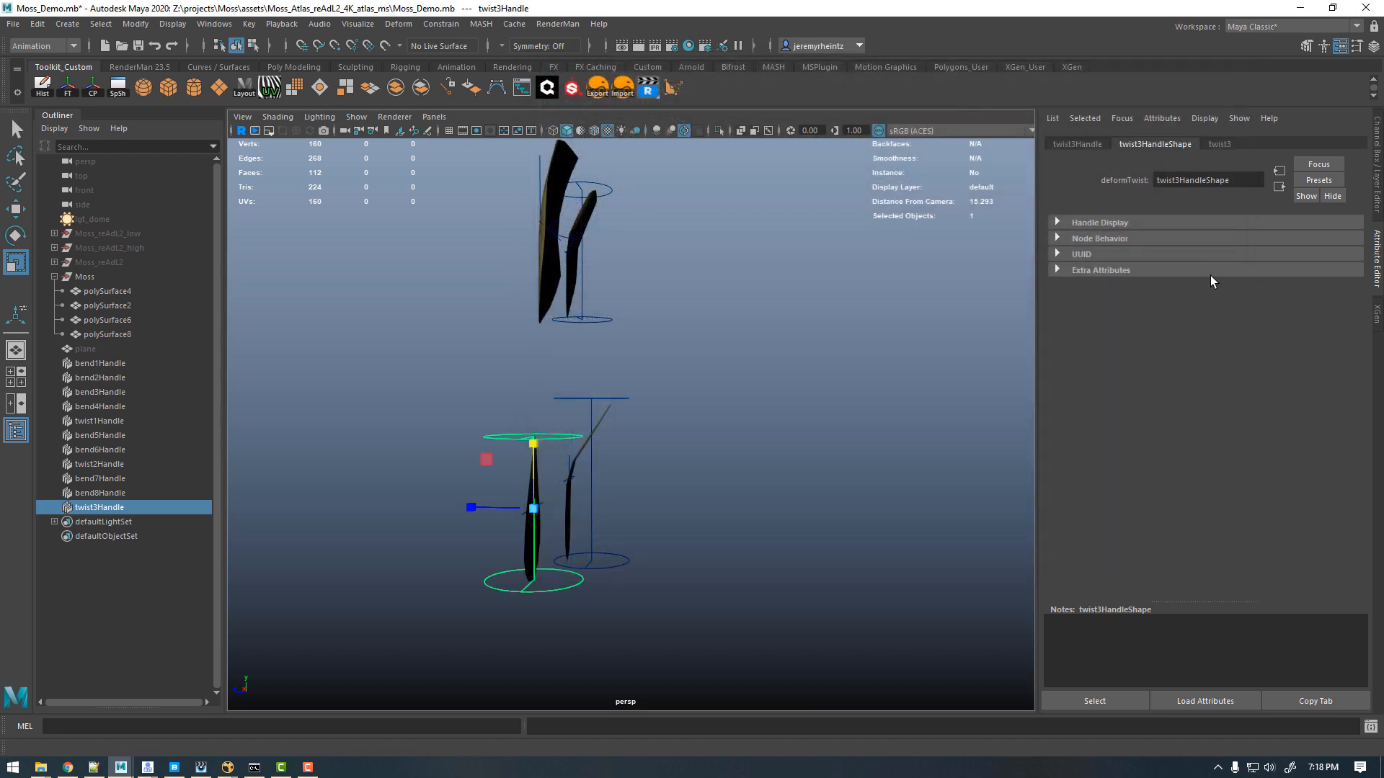
left_click(1345, 199)
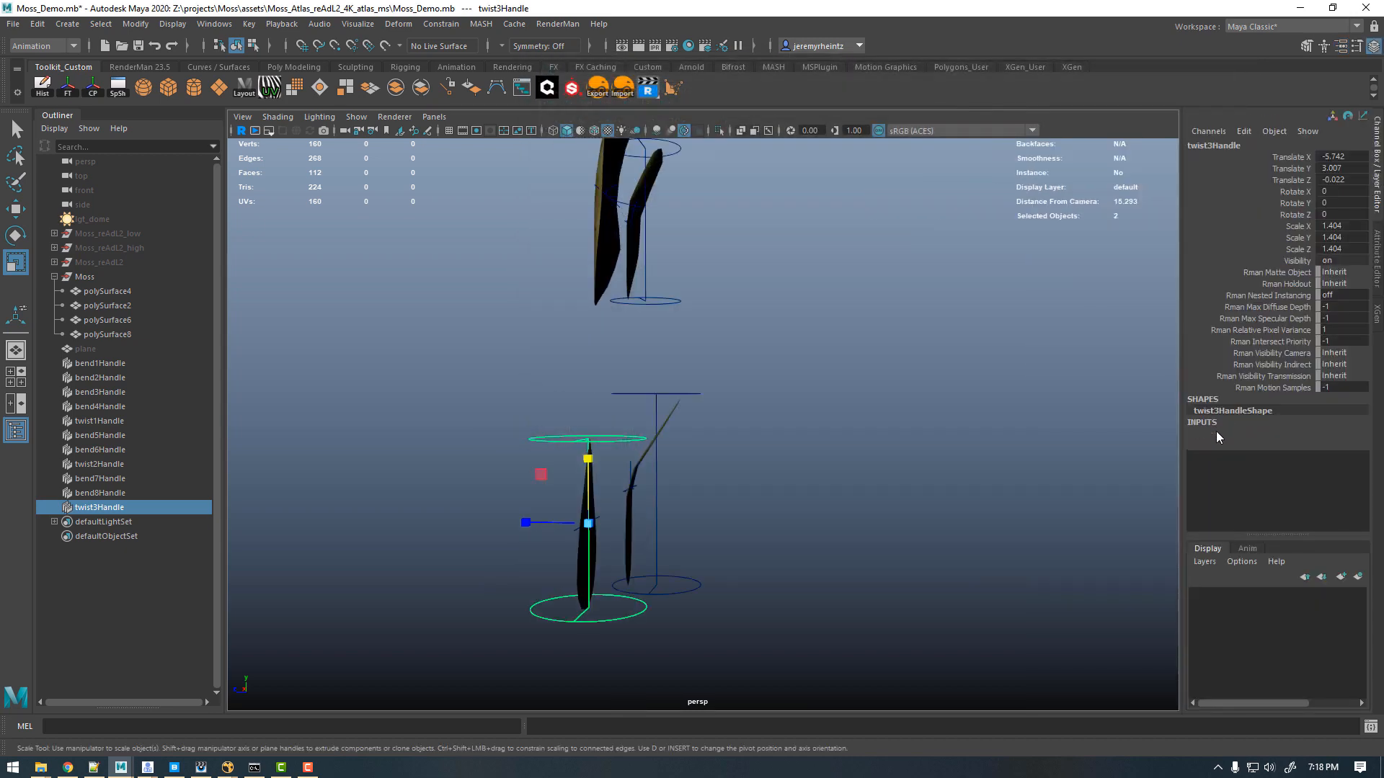
left_click(1217, 431)
left_click(1290, 469)
middle_click_drag(1081, 470, 991, 485)
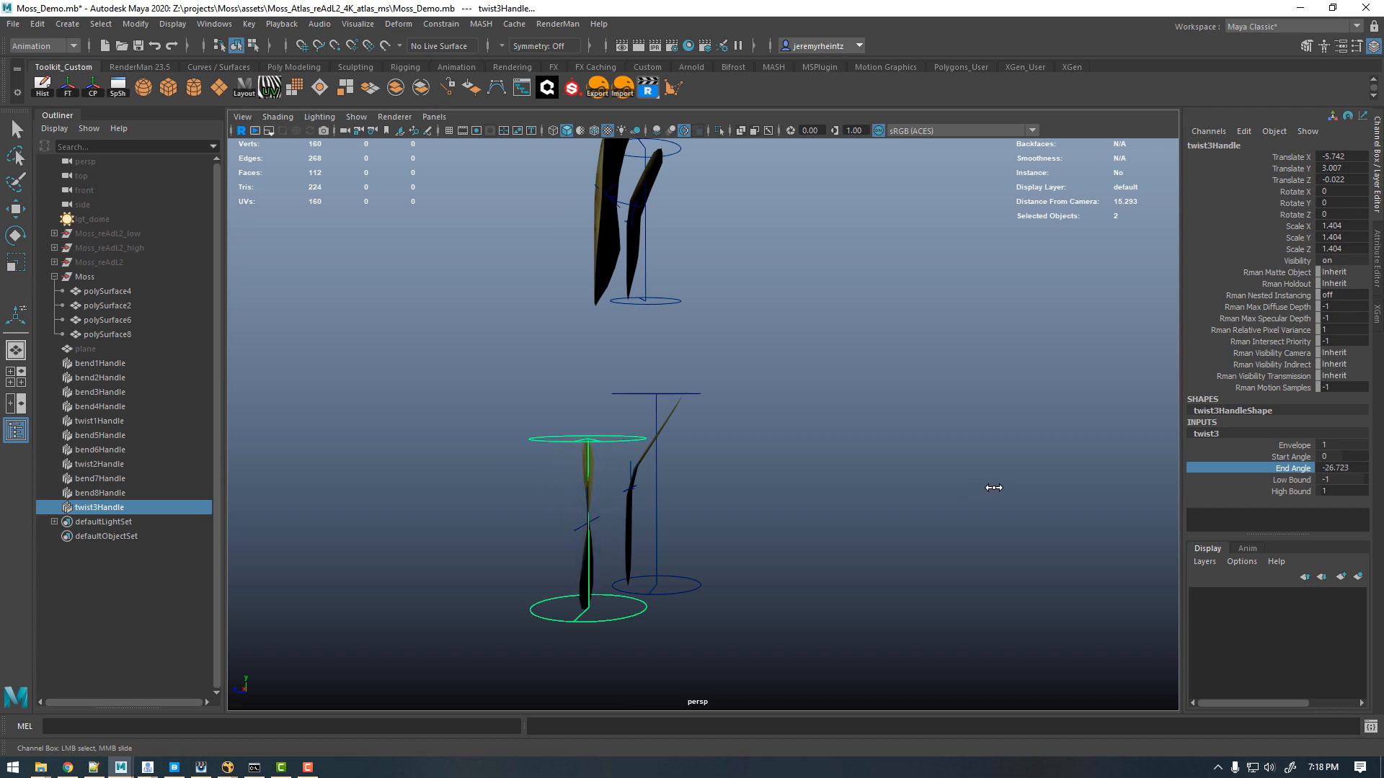
Step: Examine the bent and twisted shapes of all four sprigs from the side and the front
left_click_drag(745, 504, 794, 512, "alt")
middle_click_drag(794, 513, 836, 497, "alt")
left_click_drag(837, 497, 776, 522, "alt")
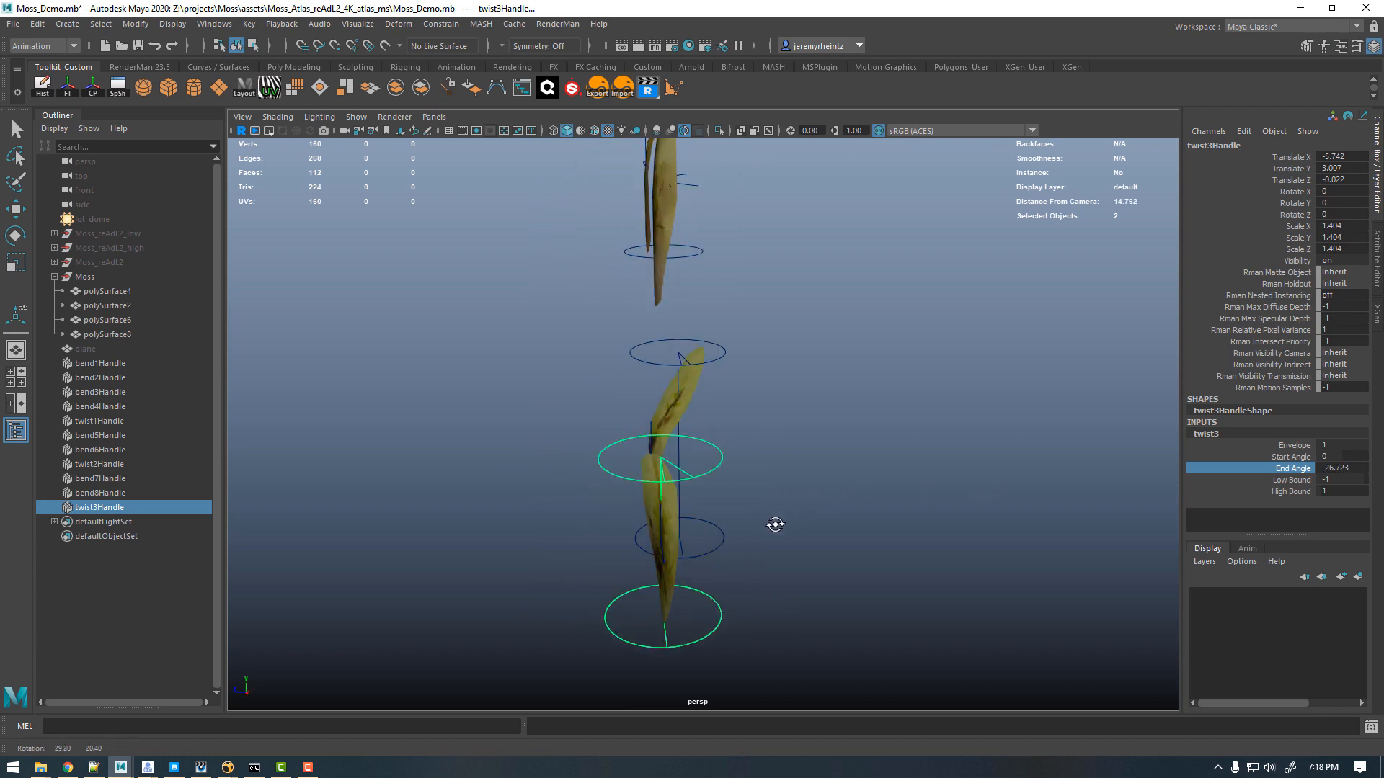
right_click_drag(776, 522, 700, 423, "alt")
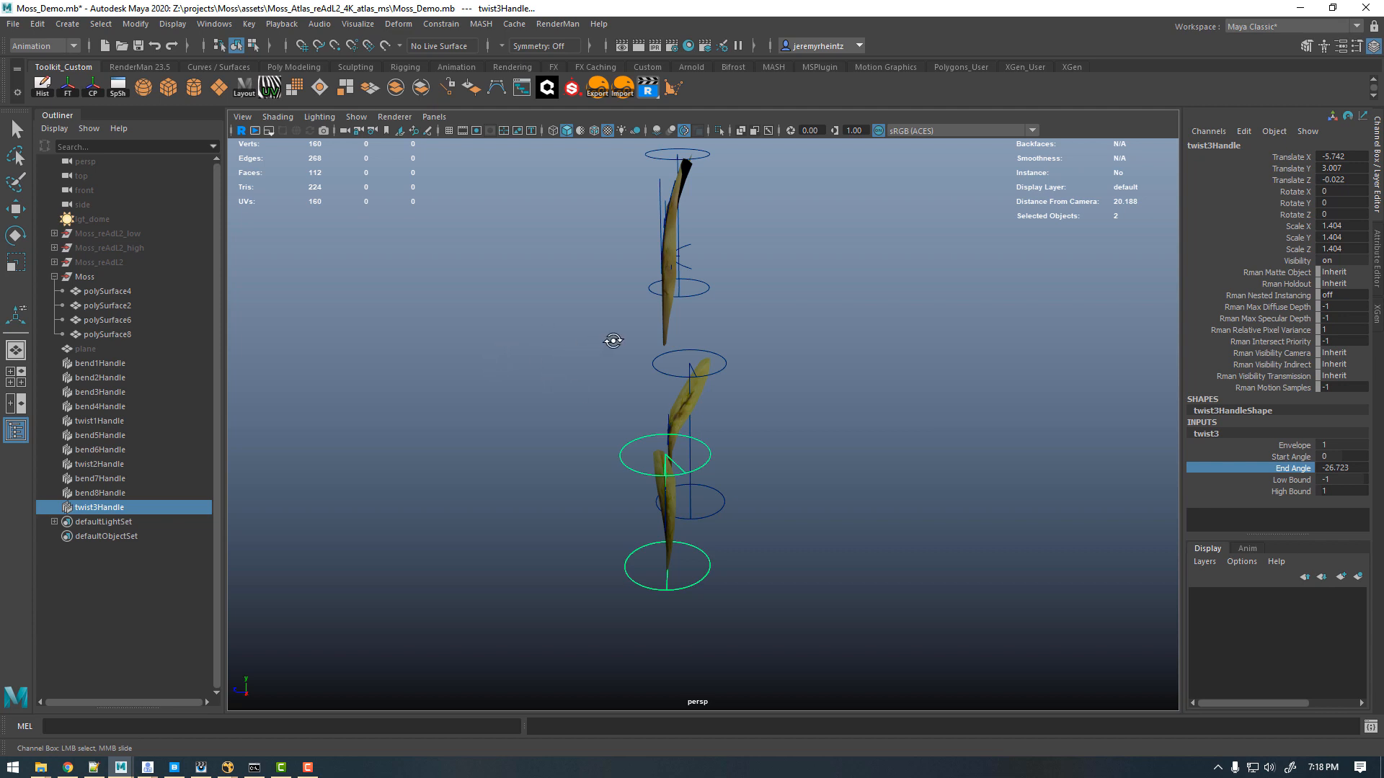
left_click_drag(611, 339, 740, 401, "alt")
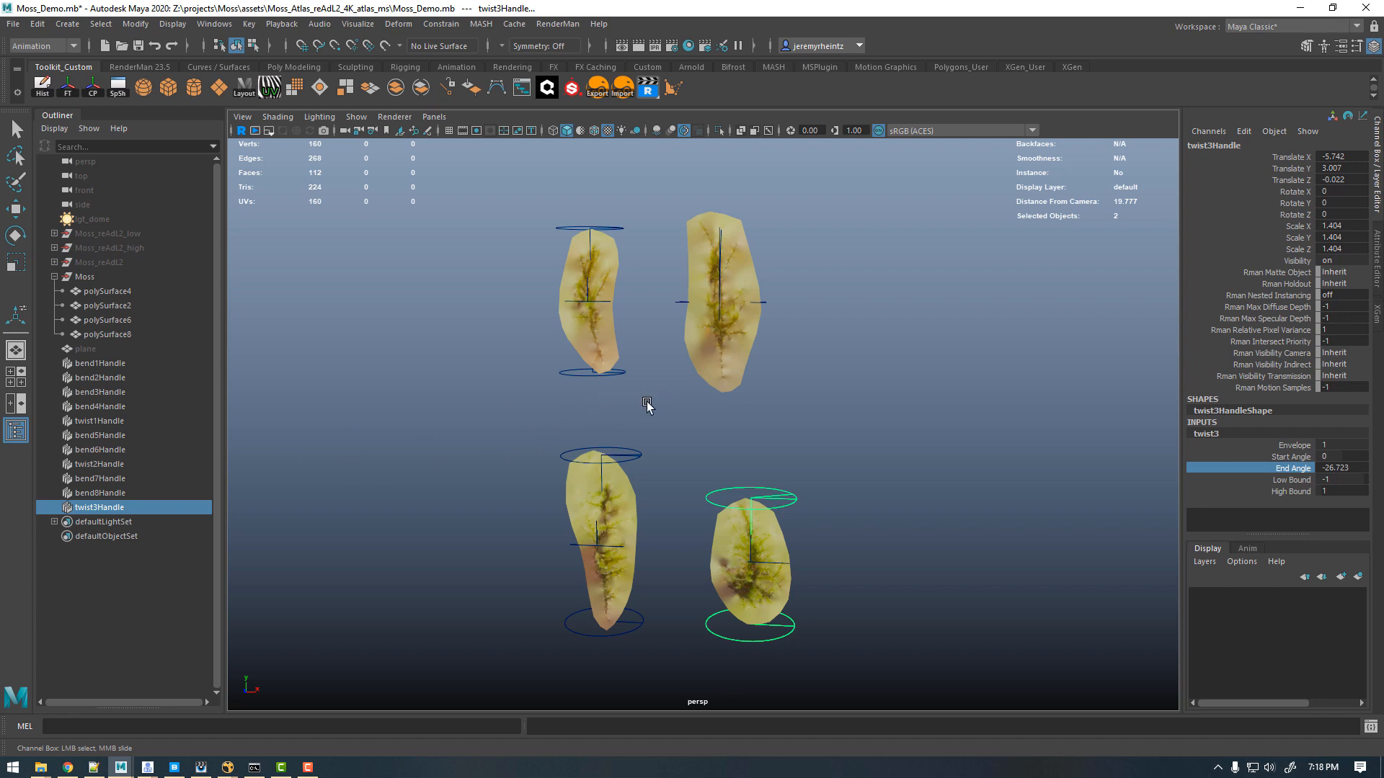
middle_click_drag(671, 355, 669, 364, "alt")
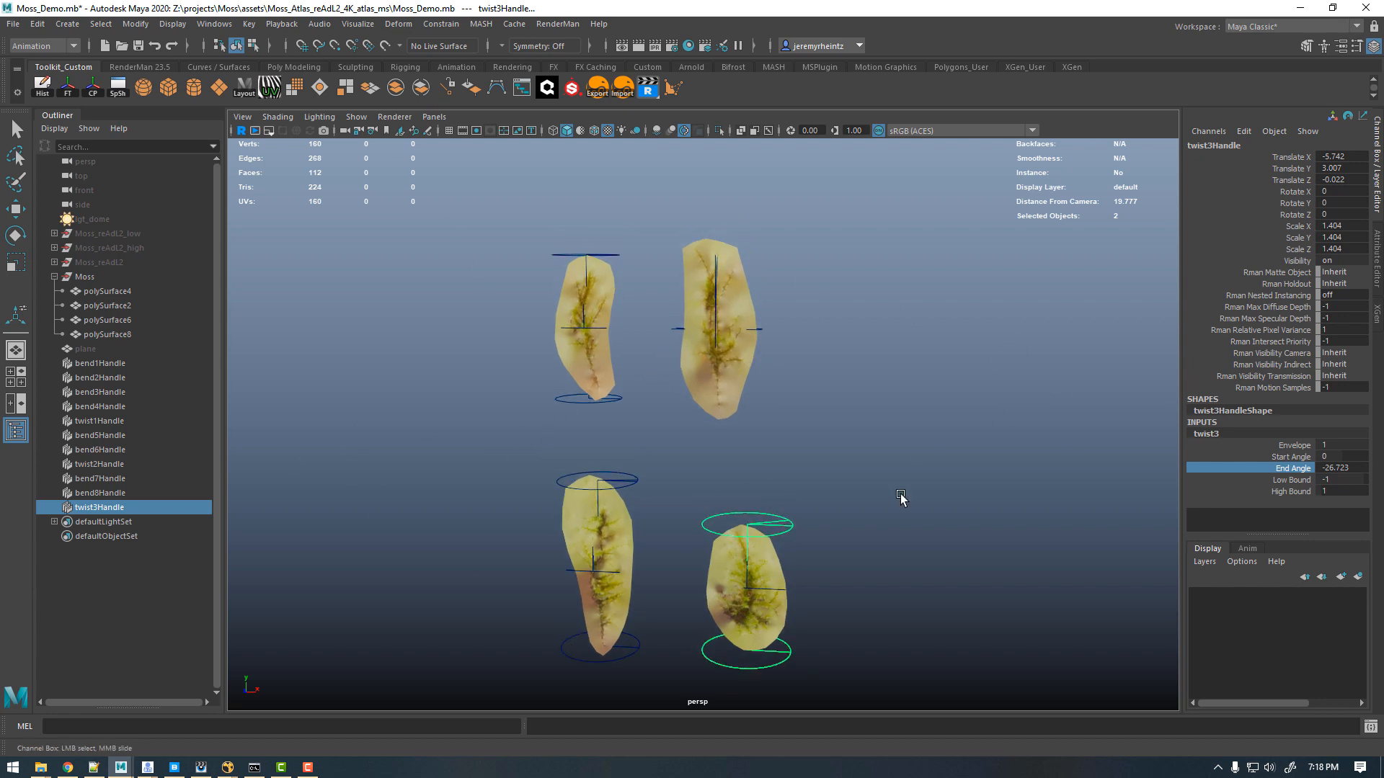
middle_click_drag(808, 503, 798, 422, "alt")
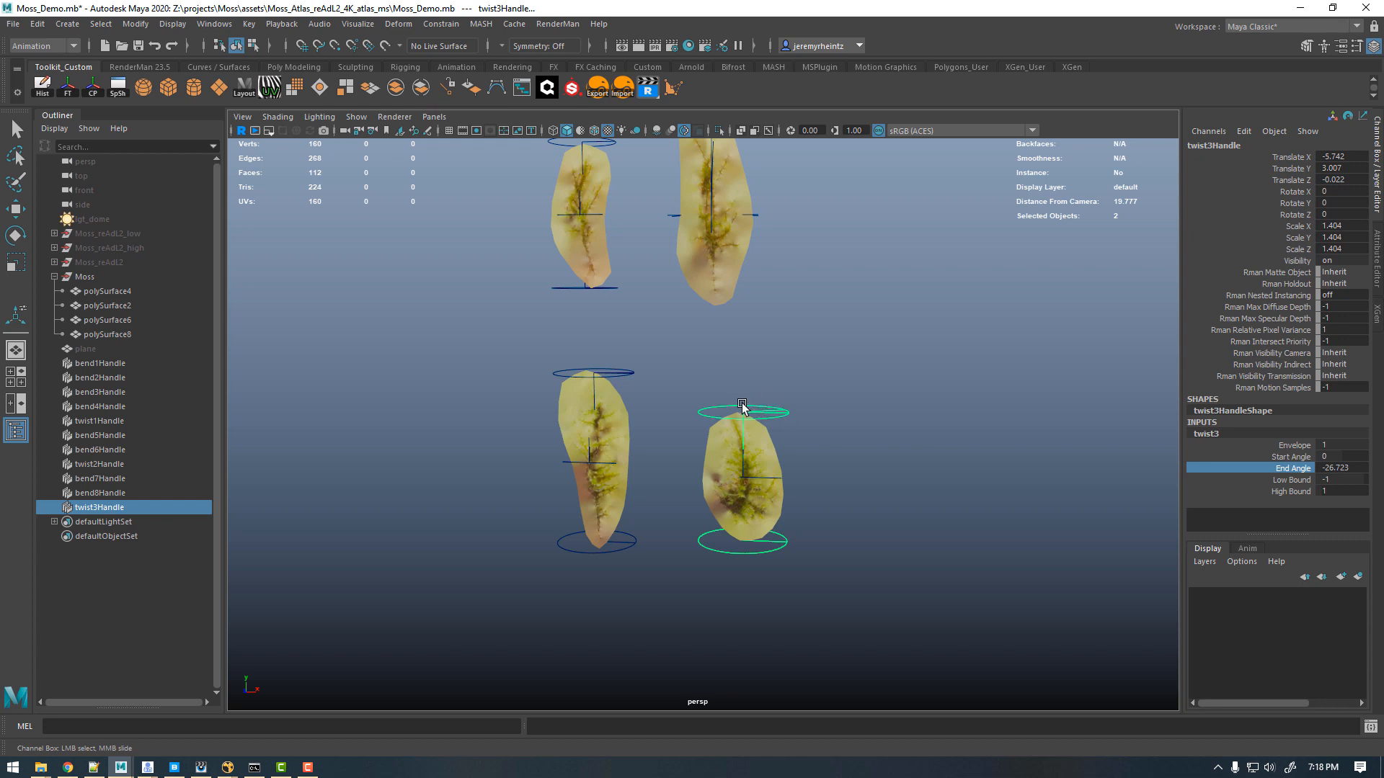
middle_click_drag(728, 296, 673, 420, "alt")
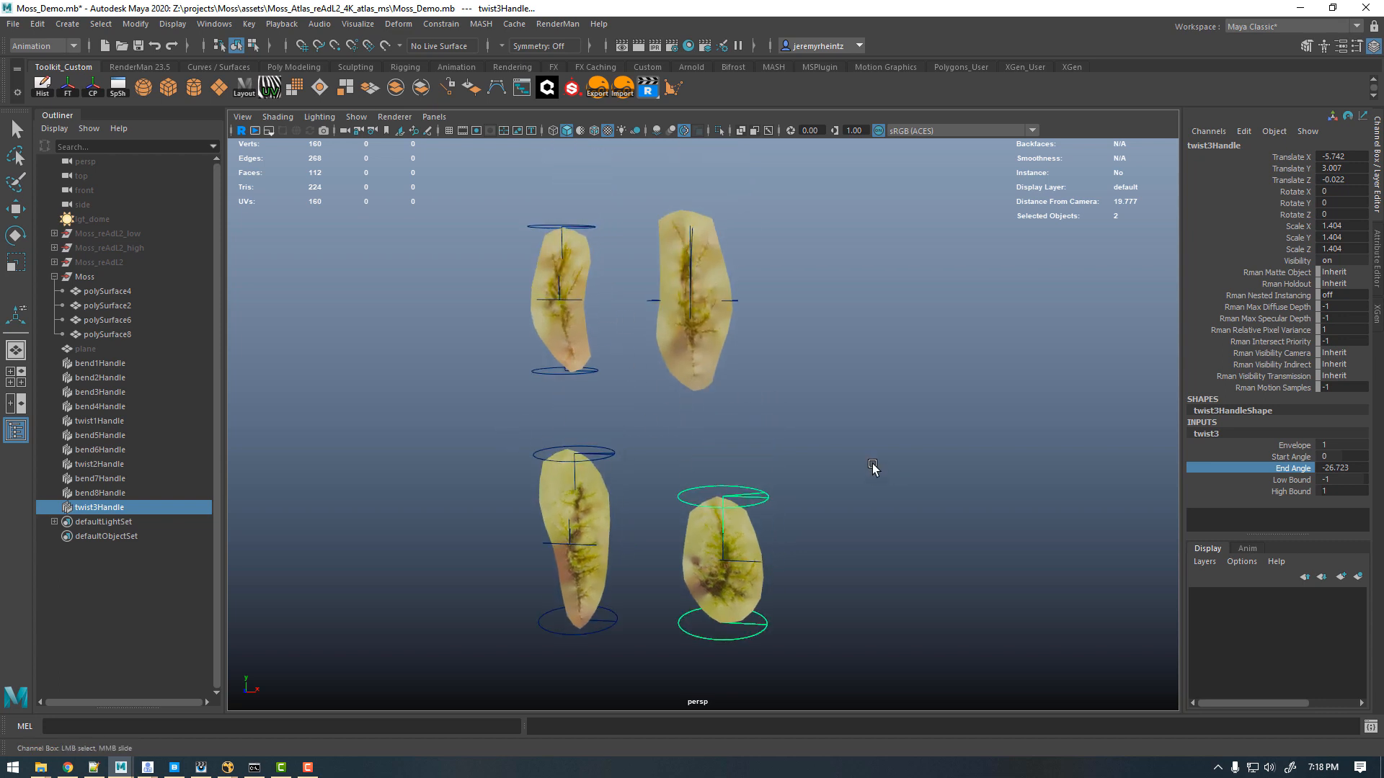
Step: Check the pivots of the two upper sprigs, polySurface4 and polySurface2, from the front and at an angle
left_click(575, 264)
key("r")
left_click(714, 328)
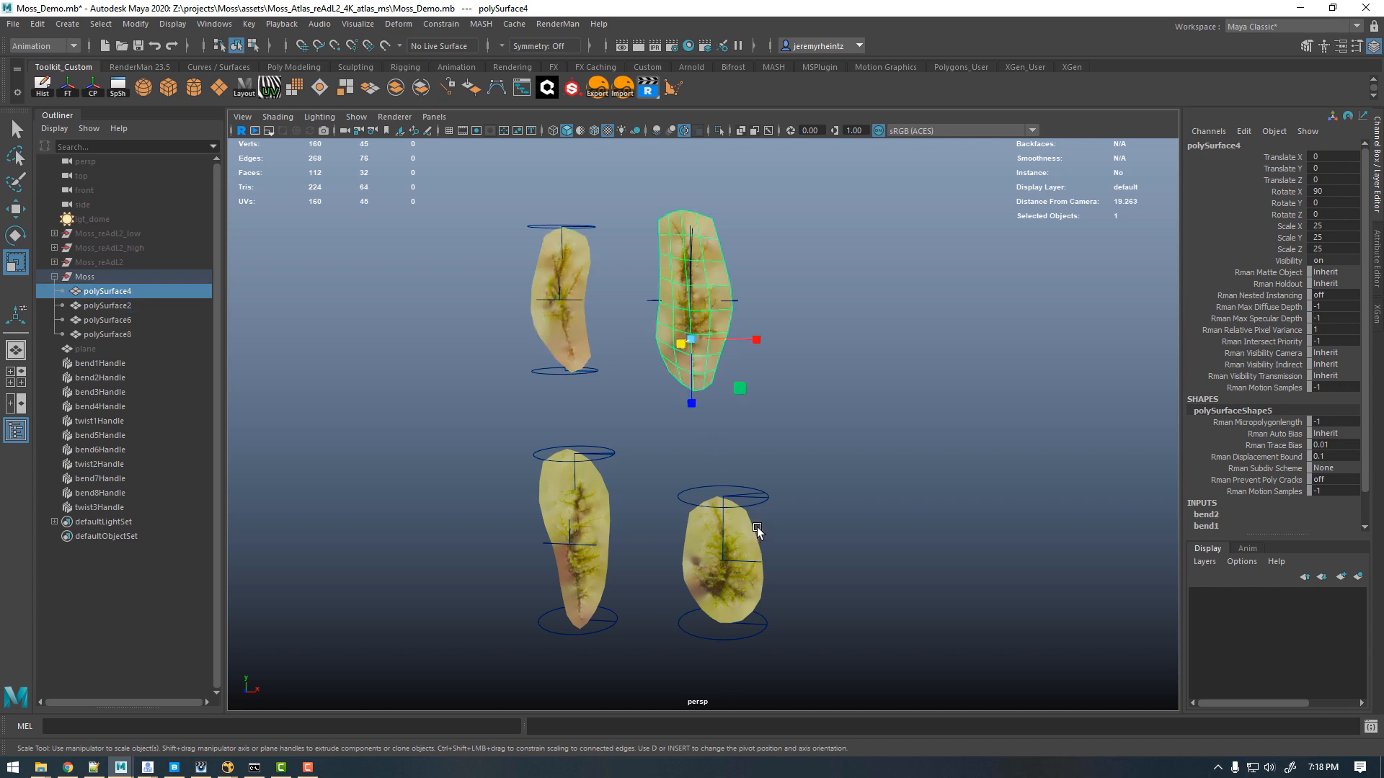
left_click(581, 262)
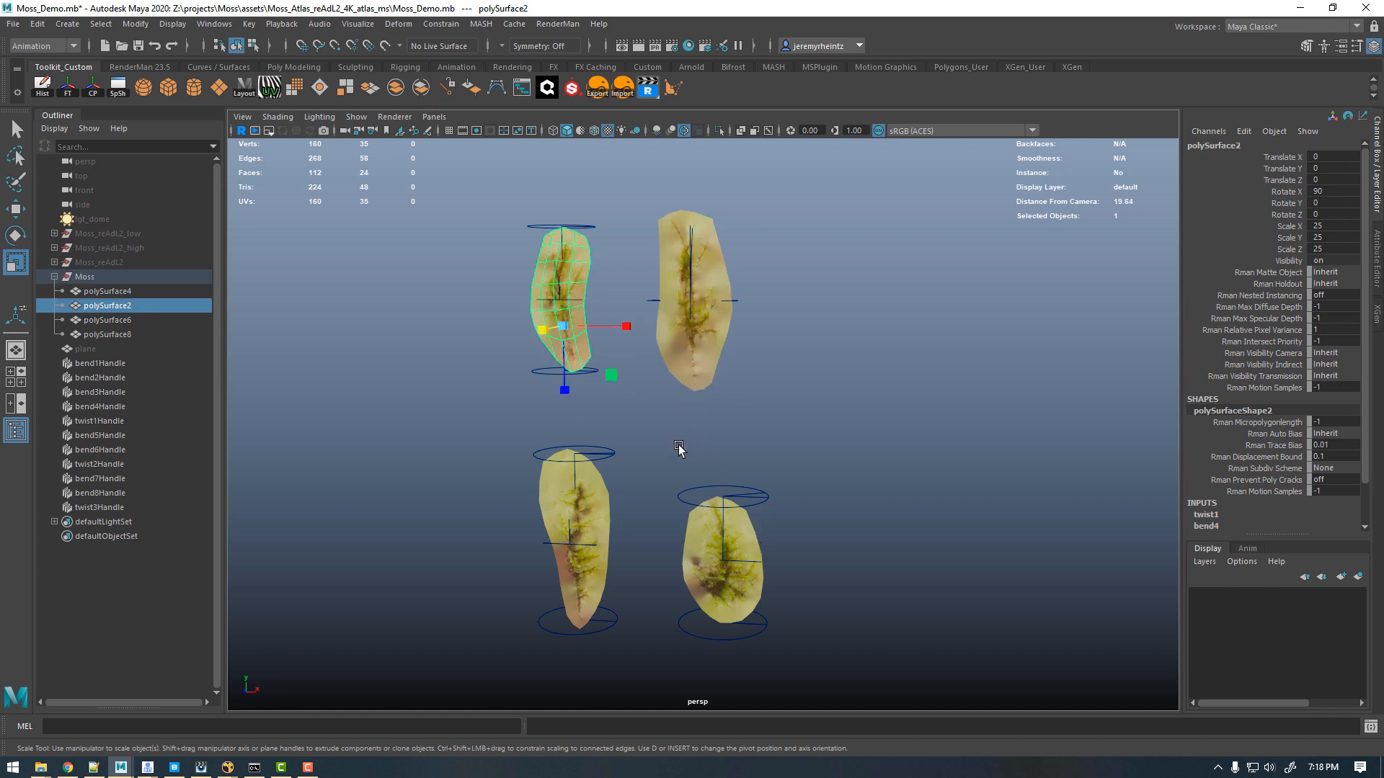
left_click_drag(674, 441, 609, 457, "alt")
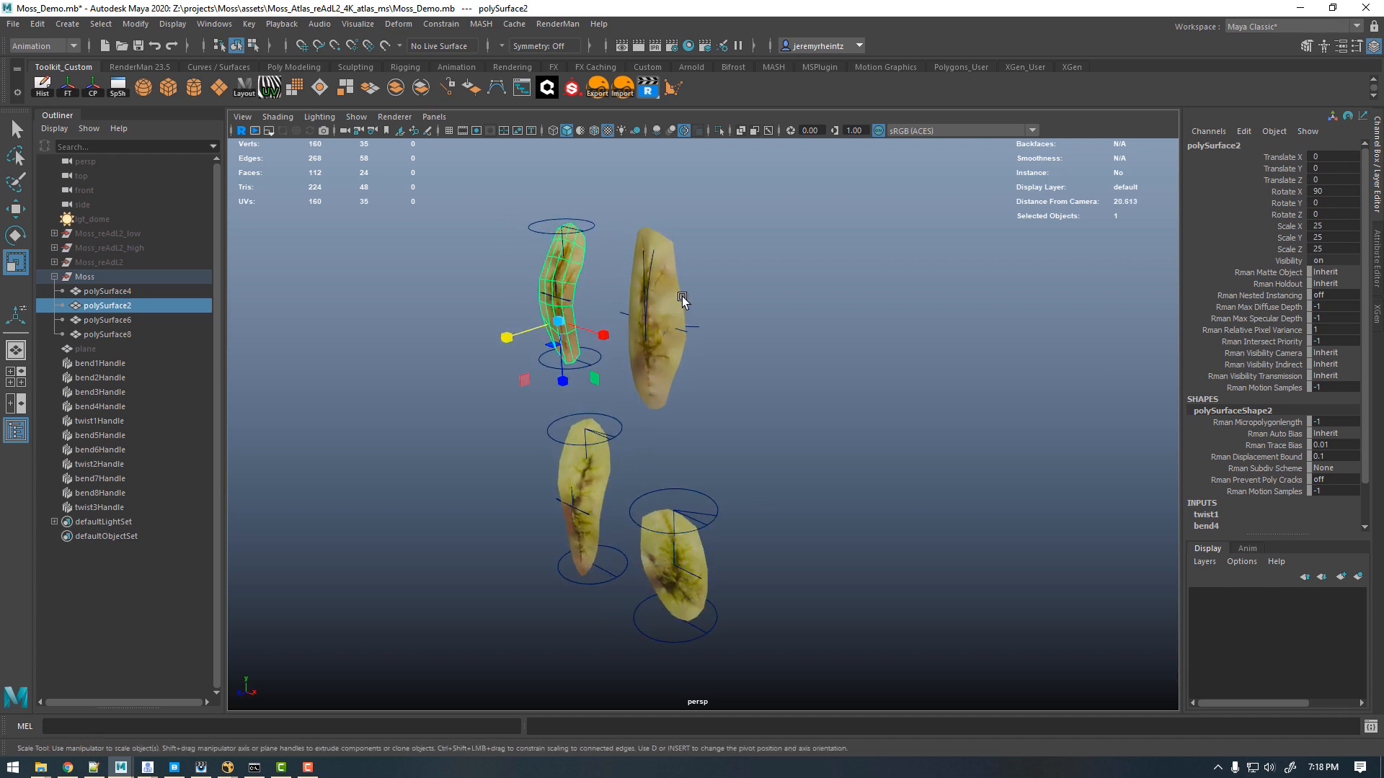
left_click(716, 317)
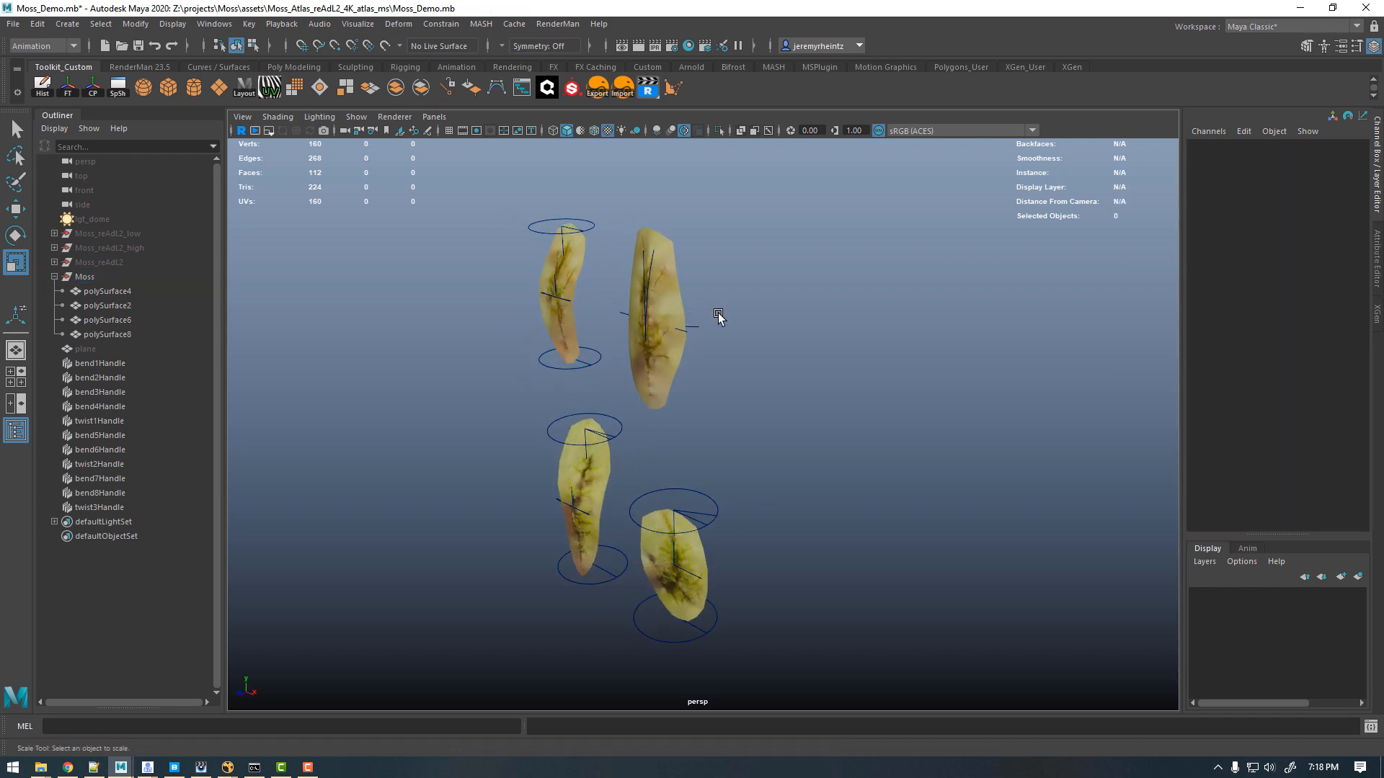
Step: Delete the construction history of all four sprigs, polySurface4, polySurface2, polySurface6 and polySurface8, in the front view
key("space")
left_click_drag(716, 313, 717, 352)
left_click(659, 285)
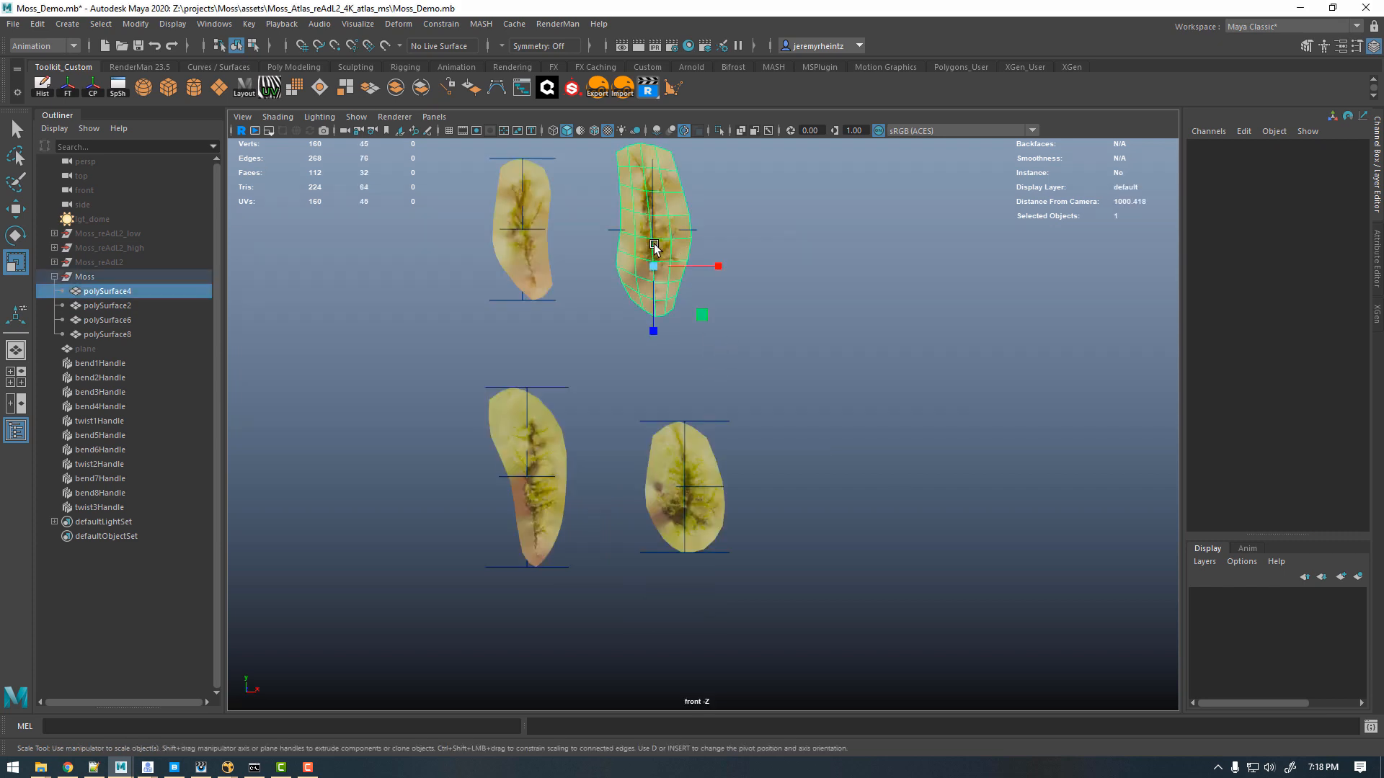
left_click(544, 248, "shift")
left_click(551, 439, "shift")
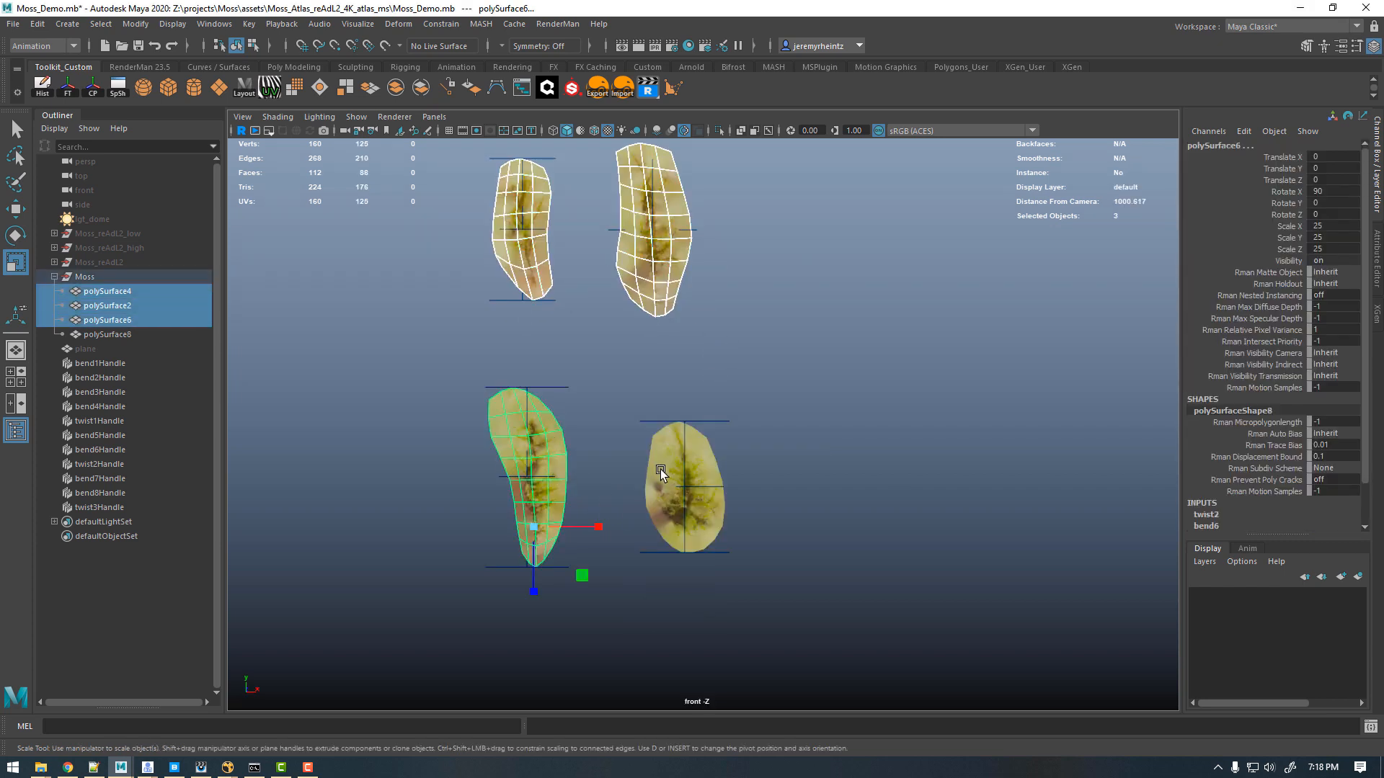
left_click(660, 469, "shift")
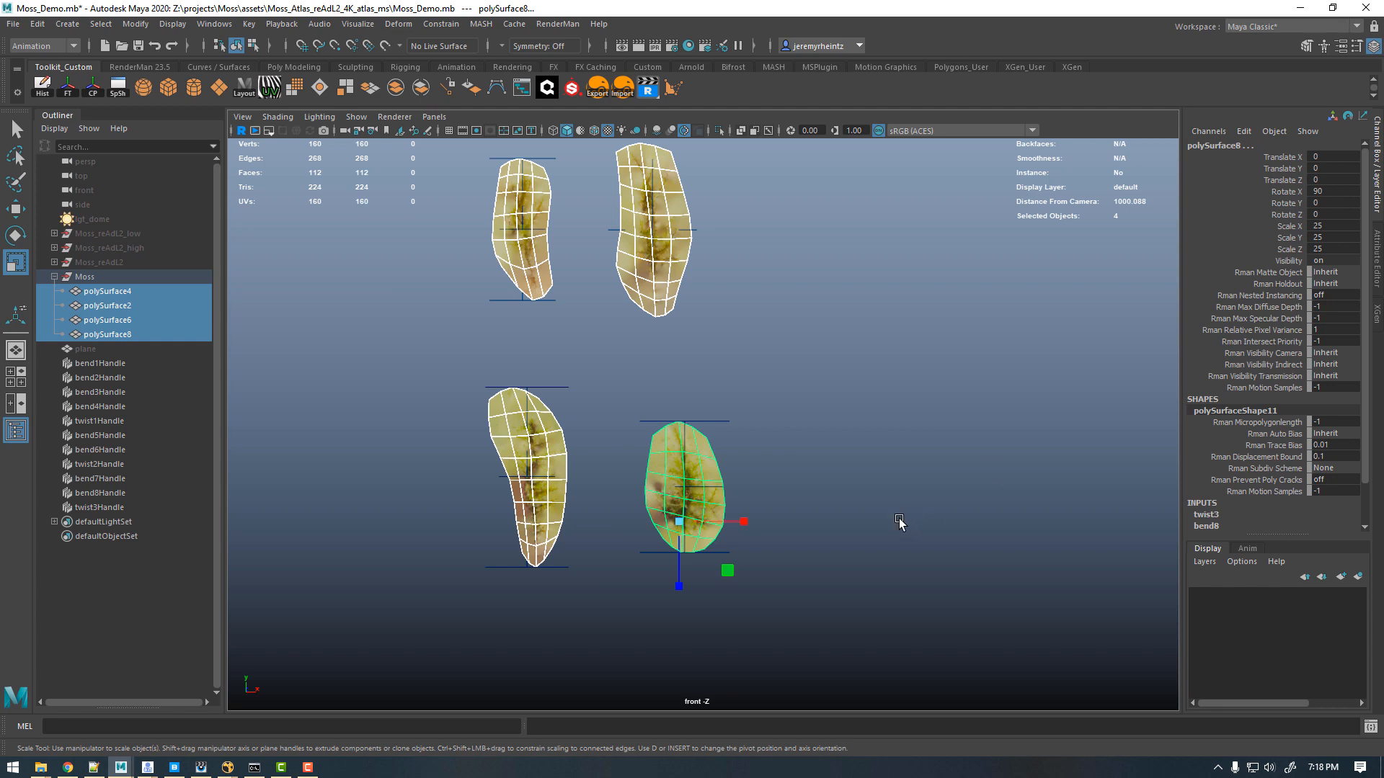
left_click(42, 86)
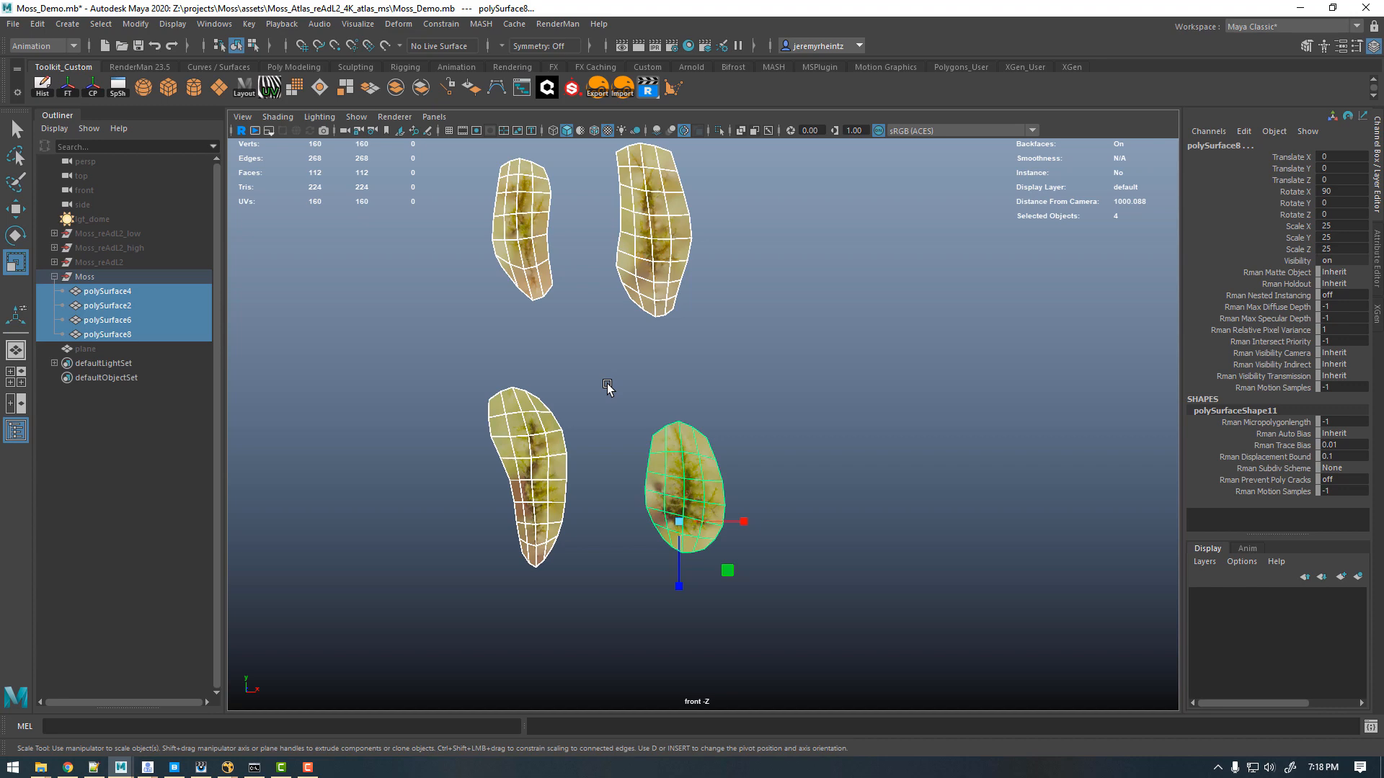
Step: Show the grid and snap all four selected sprigs by their pivots to the world origin in the front view
left_click(448, 131)
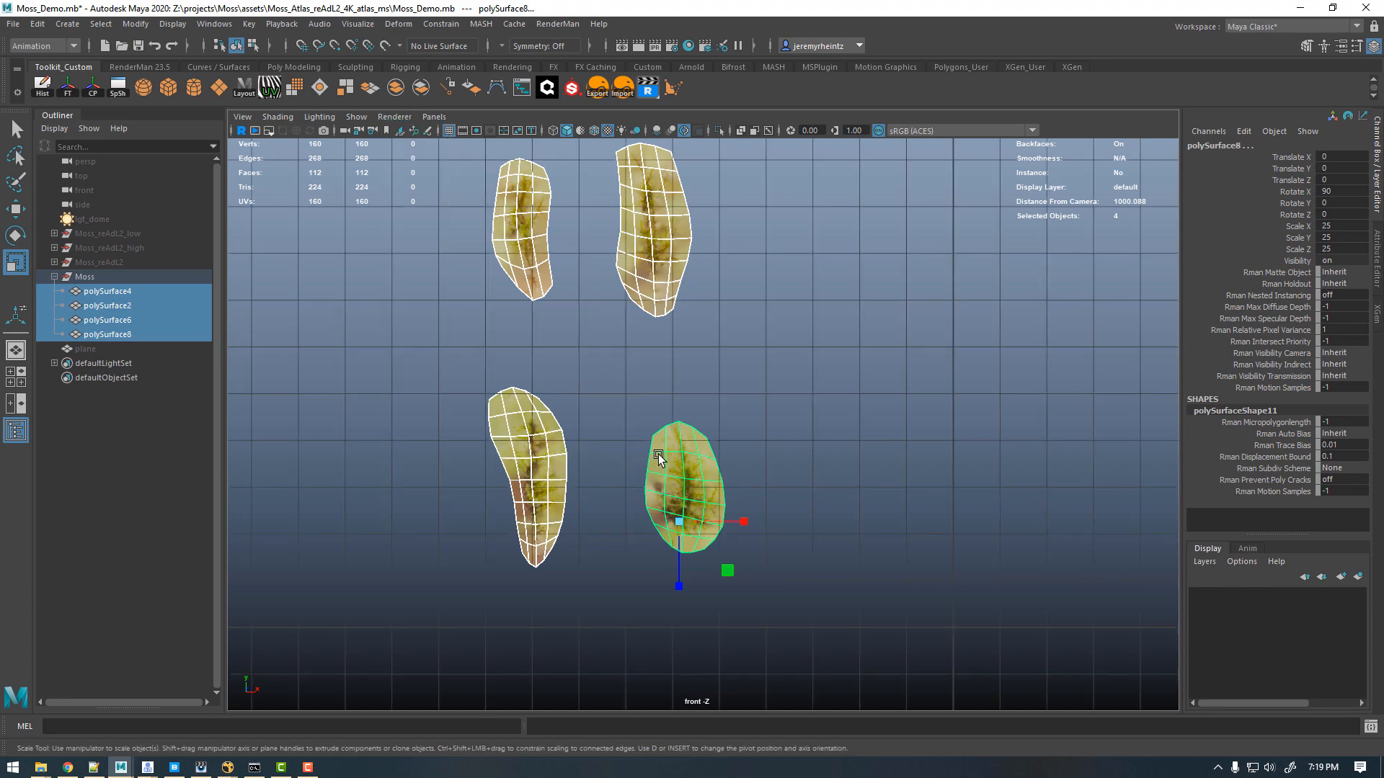
right_click_drag(895, 483, 130, 364, "alt")
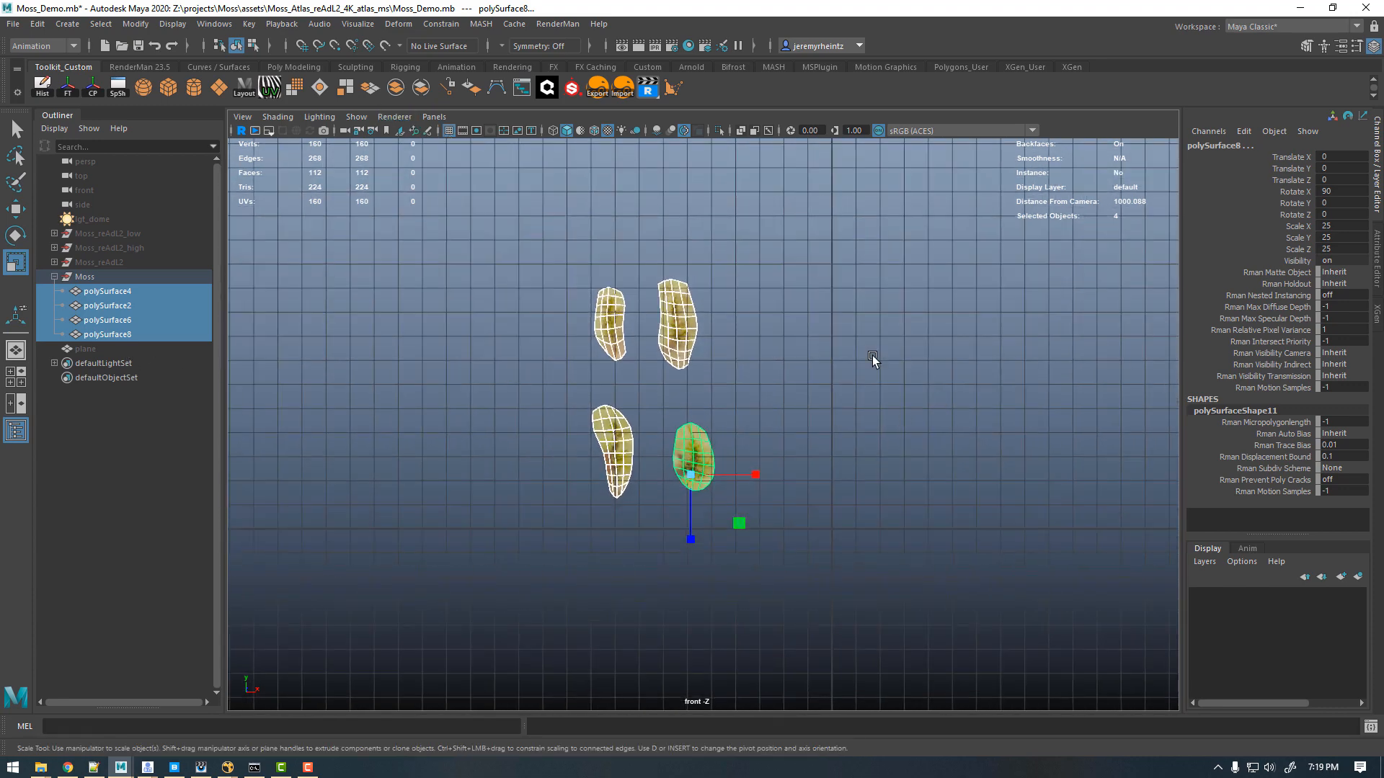
middle_click_drag(769, 387, 656, 302, "alt")
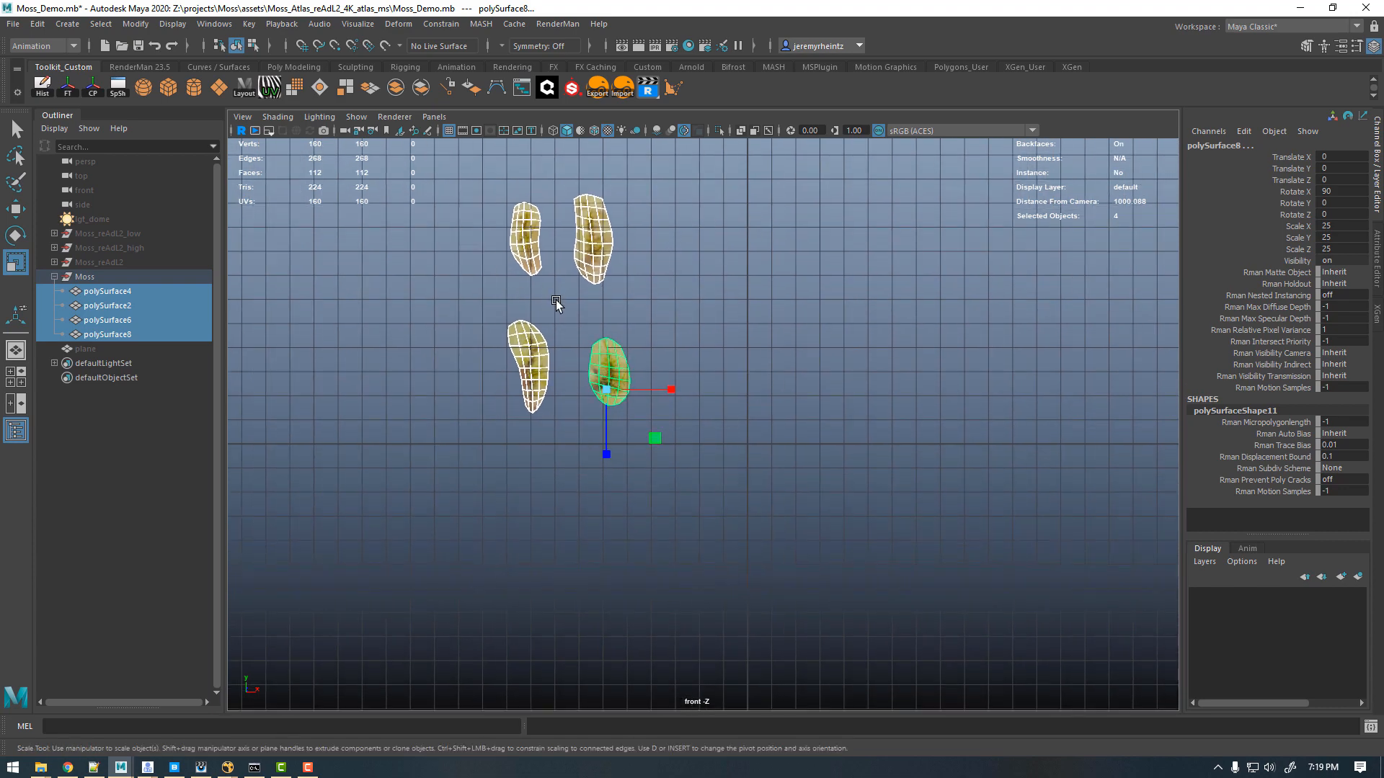
key("w")
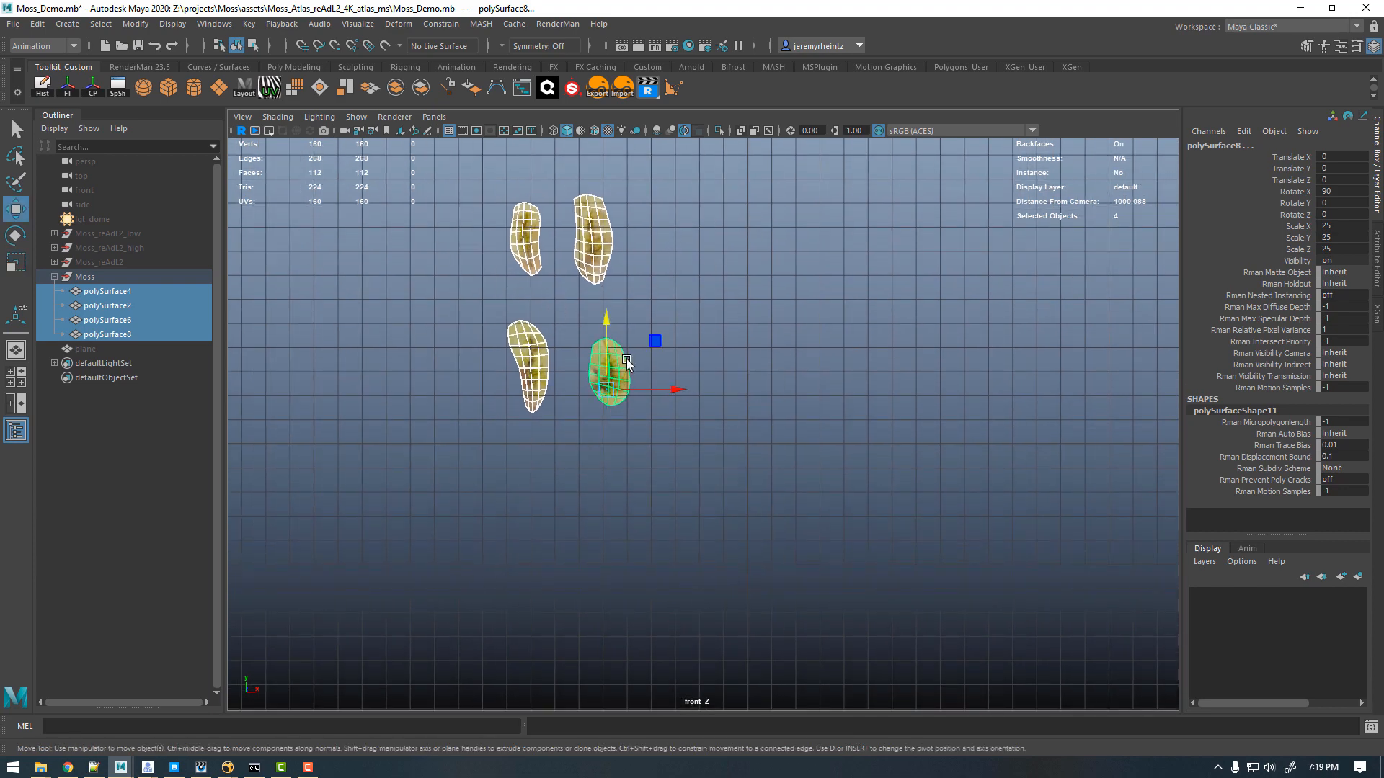
key("x")
left_click_drag(604, 392, 744, 447)
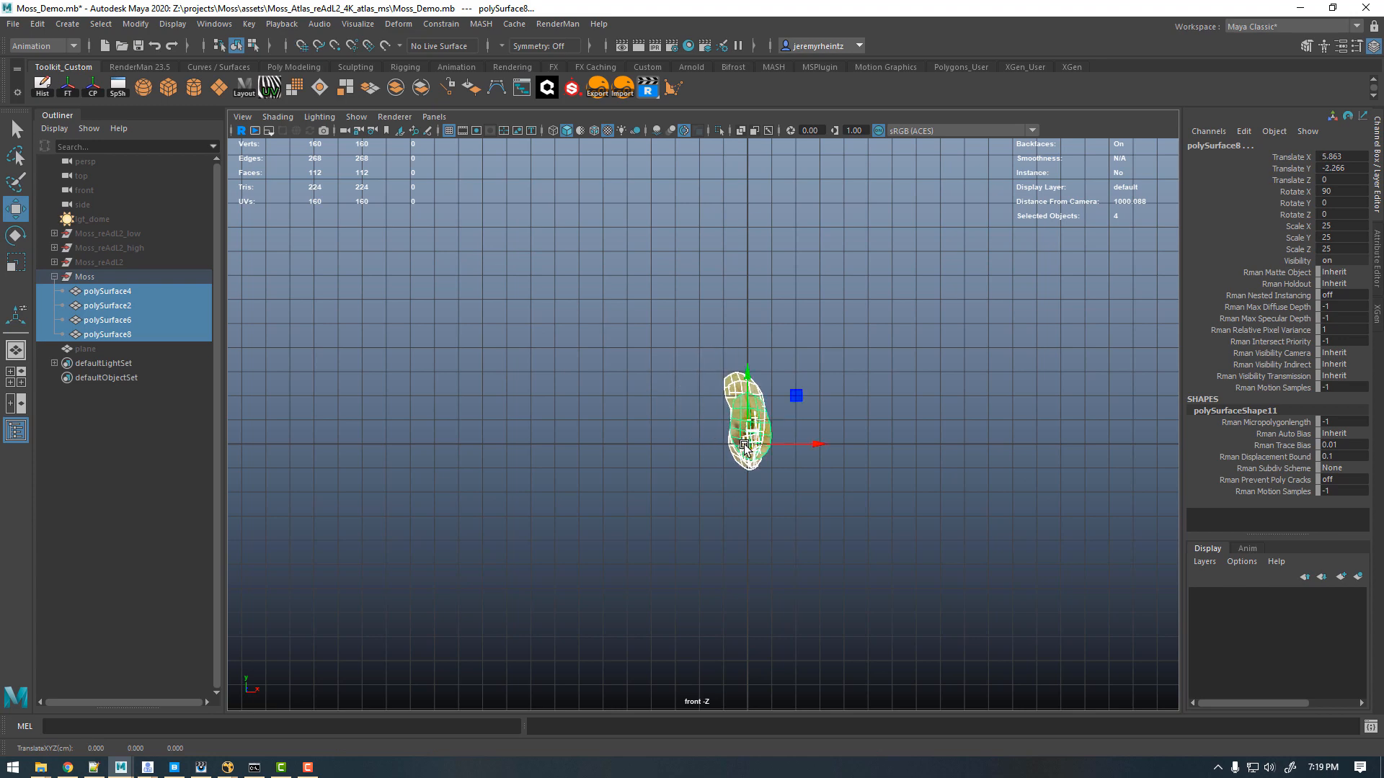
Step: Freeze the translation, rotation and scale of the four stacked sprigs, working in the perspective view
key("space")
left_click_drag(641, 353, 641, 324)
middle_click_drag(749, 404, 750, 353, "alt")
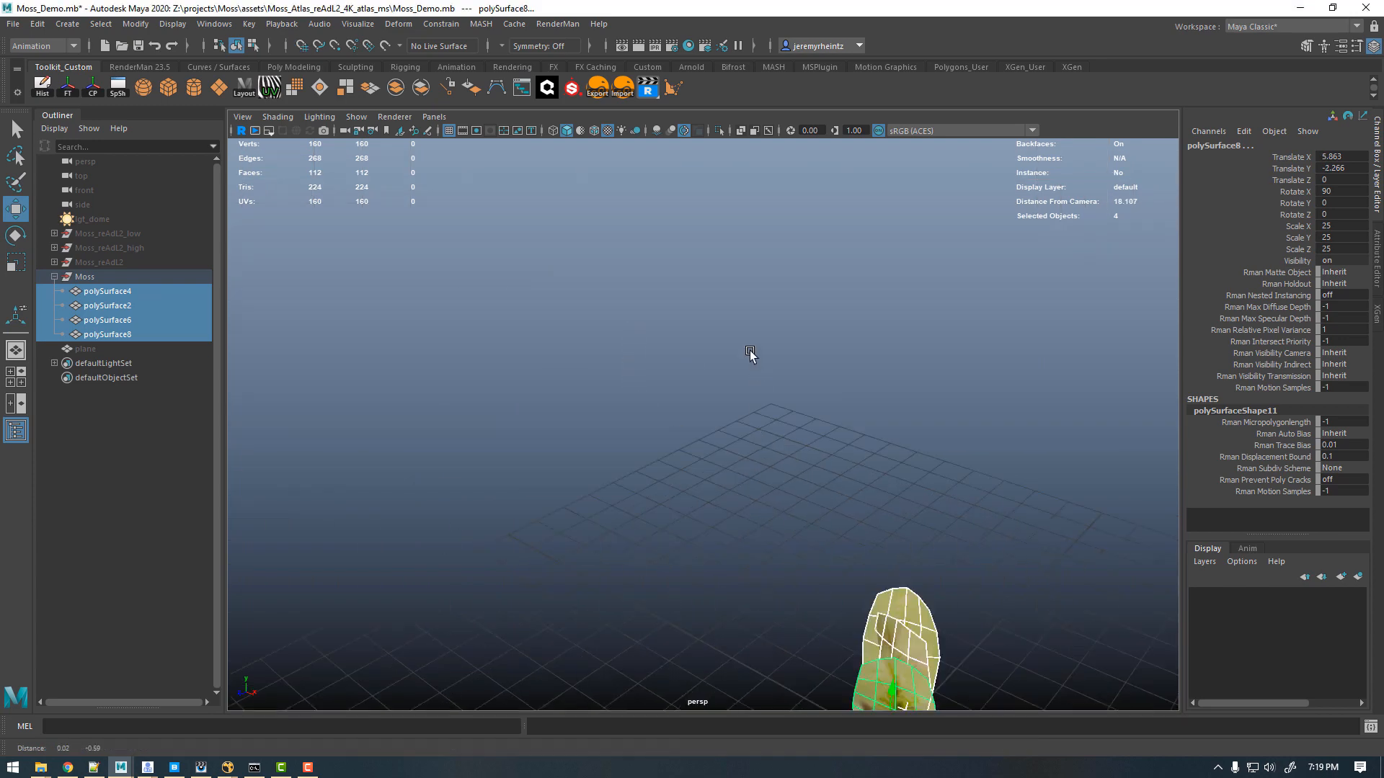
left_click_drag(750, 353, 756, 568, "alt")
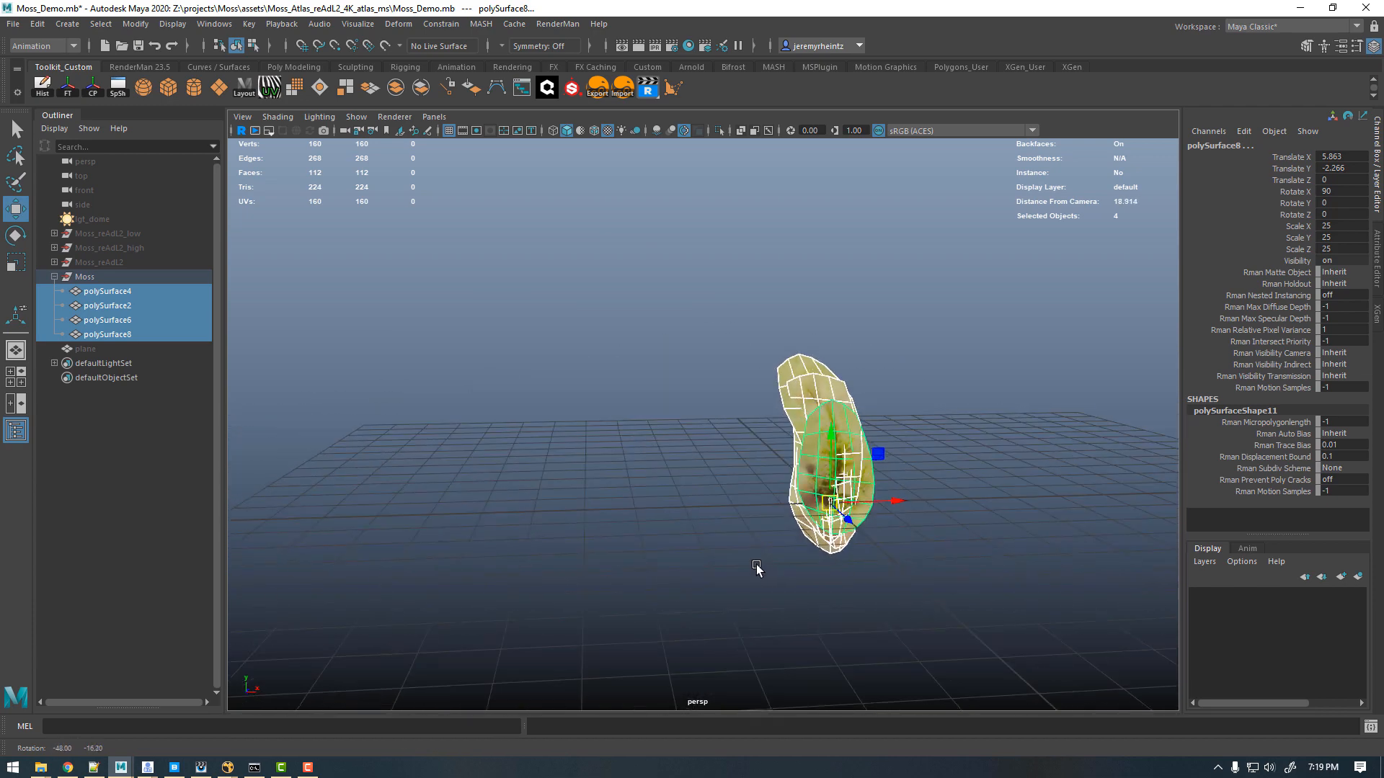
middle_click_drag(759, 505, 625, 478, "alt")
right_click_drag(652, 470, 796, 490, "alt")
middle_click_drag(760, 452, 762, 423, "alt")
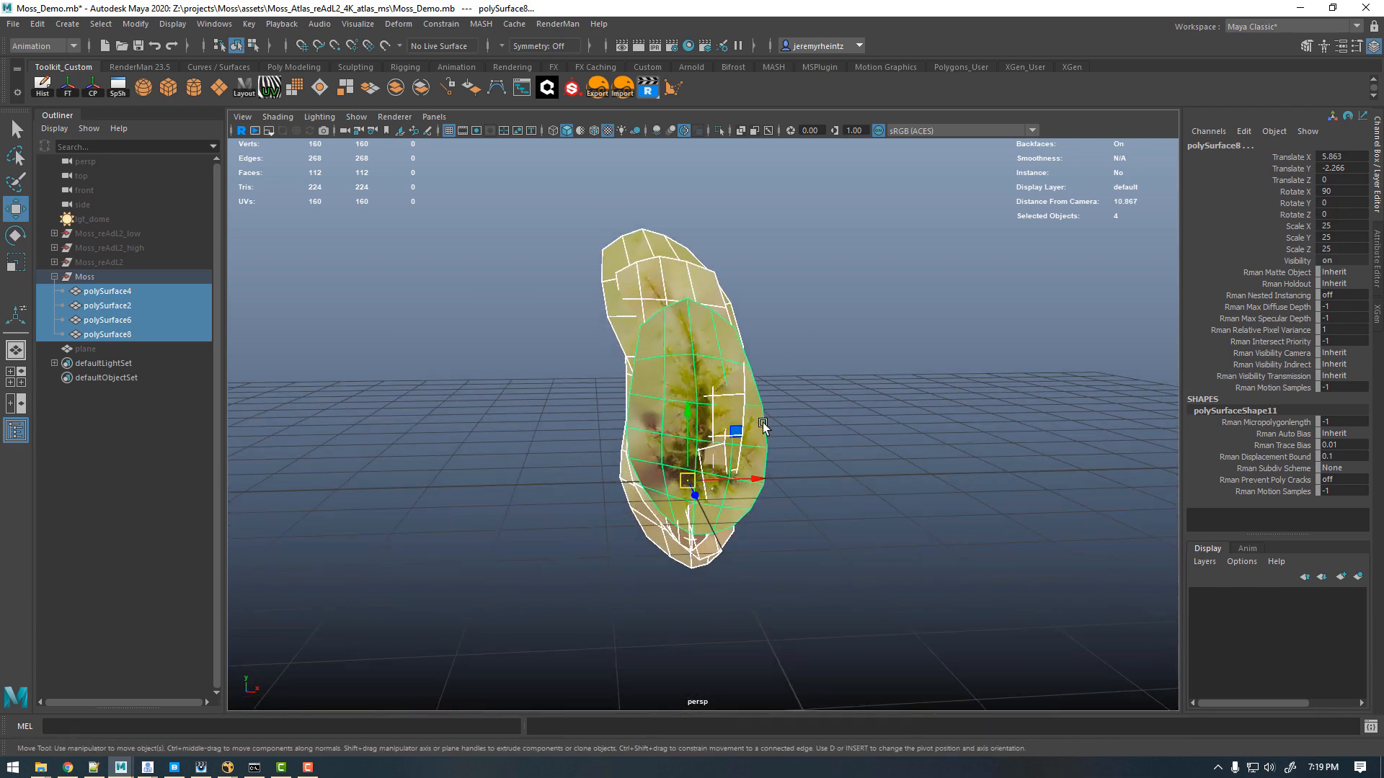
right_click_drag(762, 425, 819, 444, "alt")
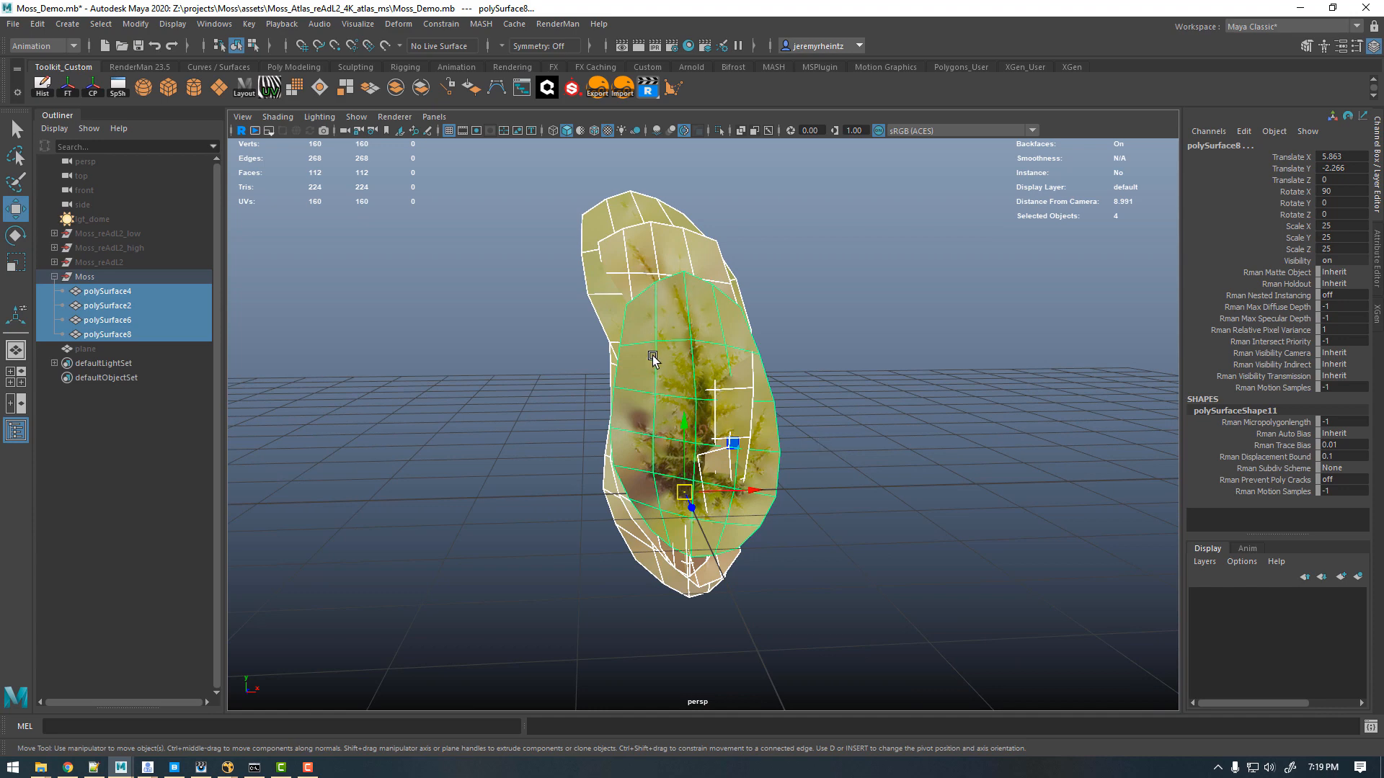
left_click(65, 88)
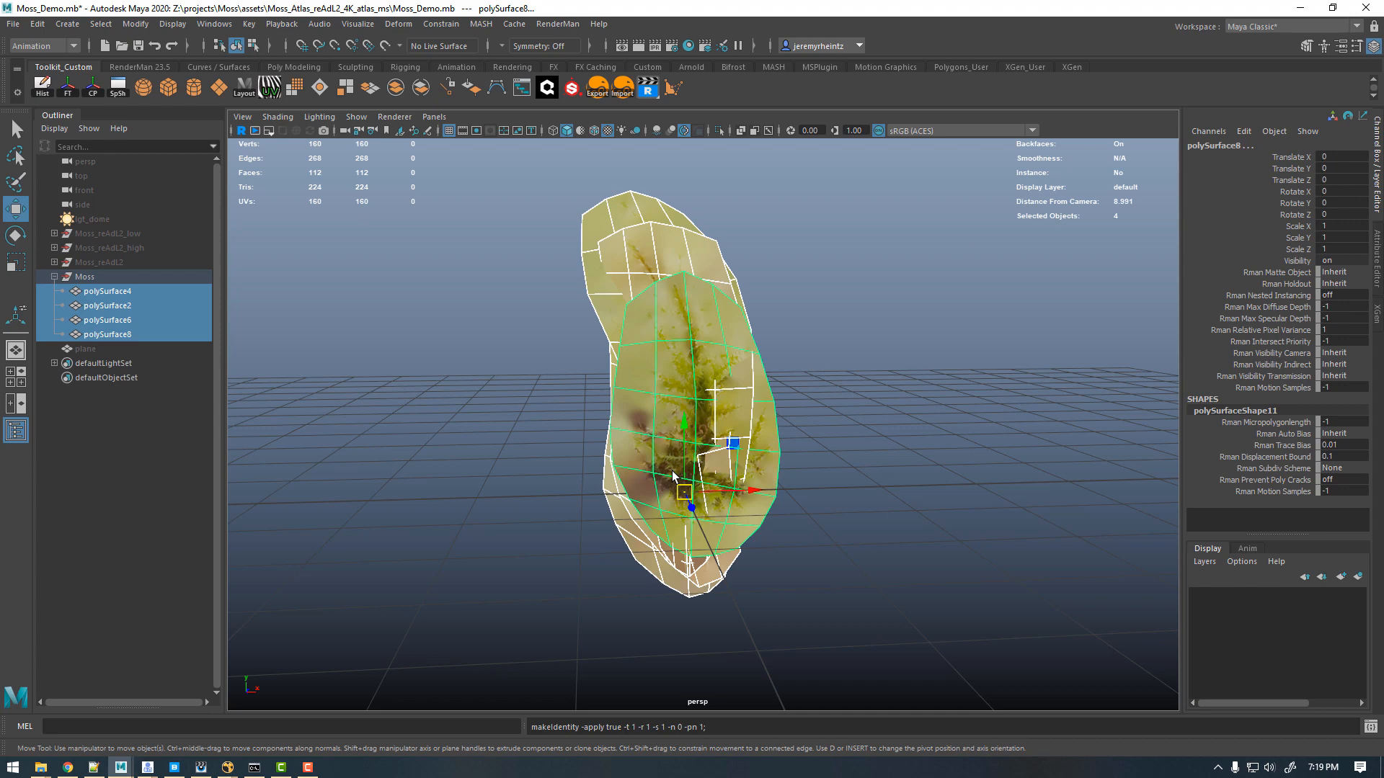
Step: Spread the sprigs into a row along X, with polySurface4 at about -2.2, polySurface6 at about 3.7 and polySurface2 between polySurface8 and polySurface6
left_click(121, 292)
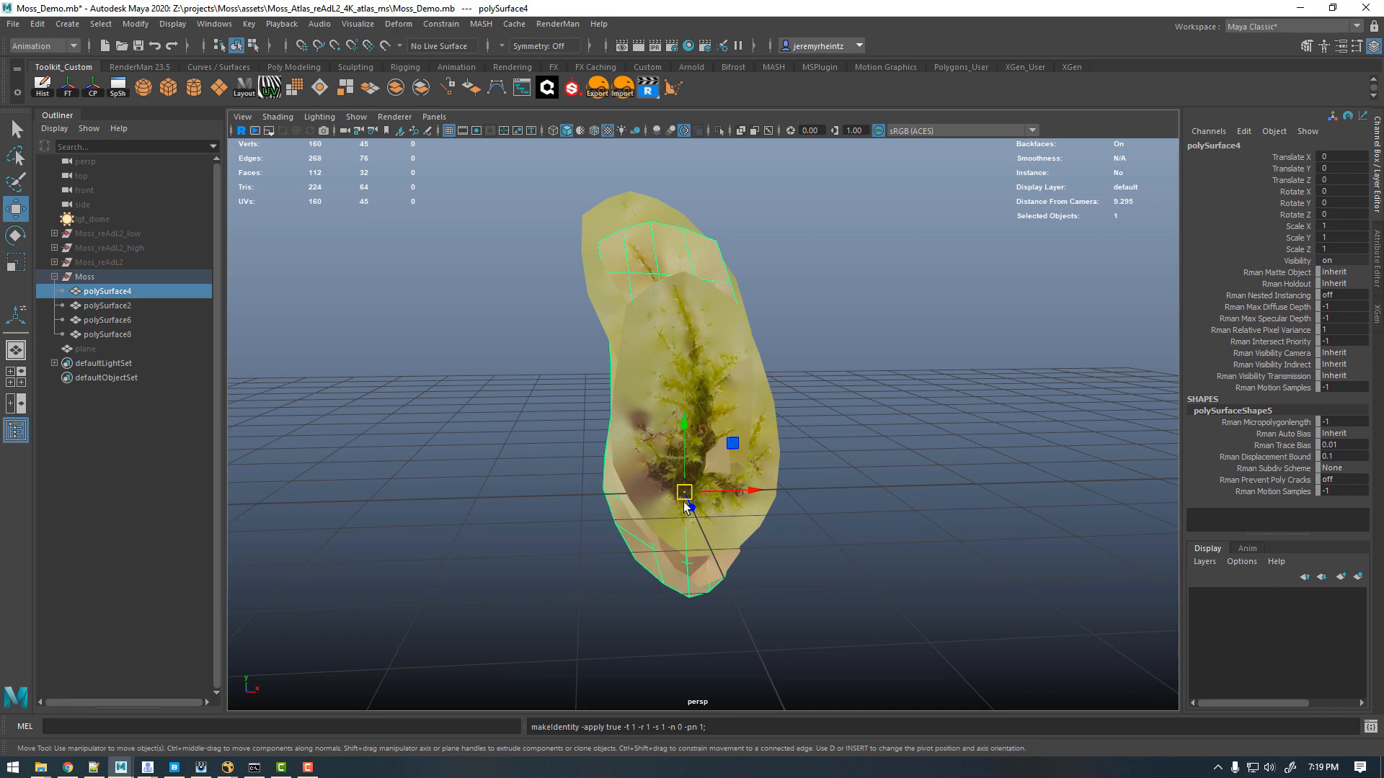
left_click_drag(710, 482, 467, 484, "alt")
left_click(108, 304)
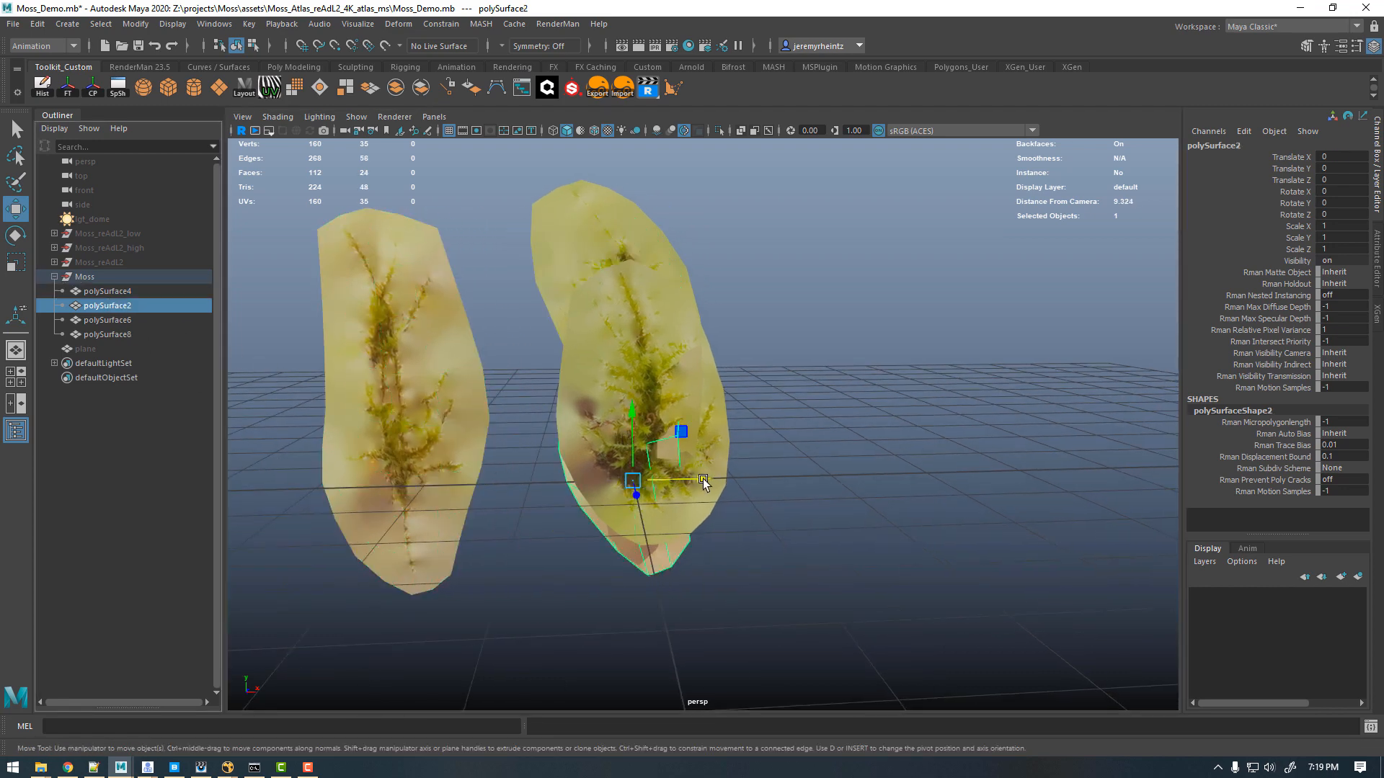
left_click_drag(704, 483, 887, 475)
left_click(108, 320)
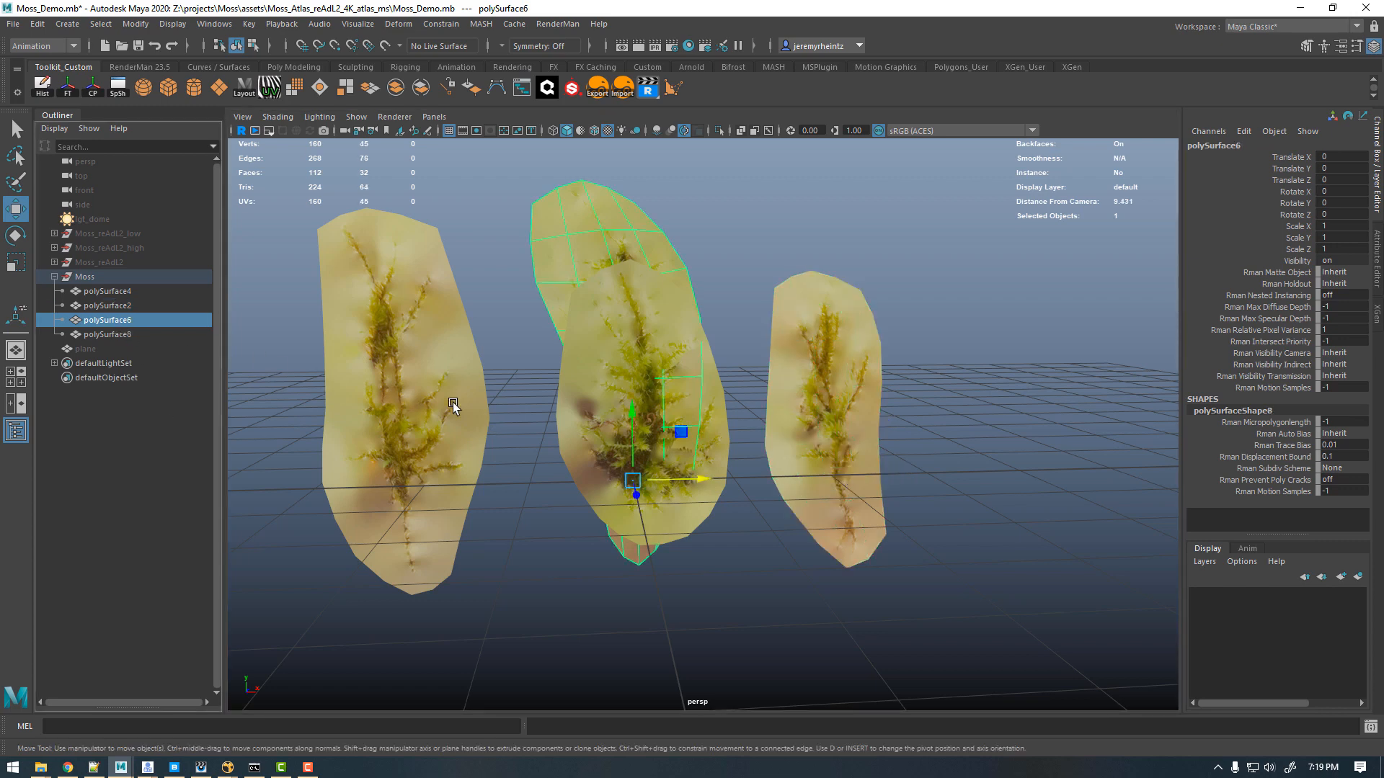
left_click_drag(693, 479, 1058, 481)
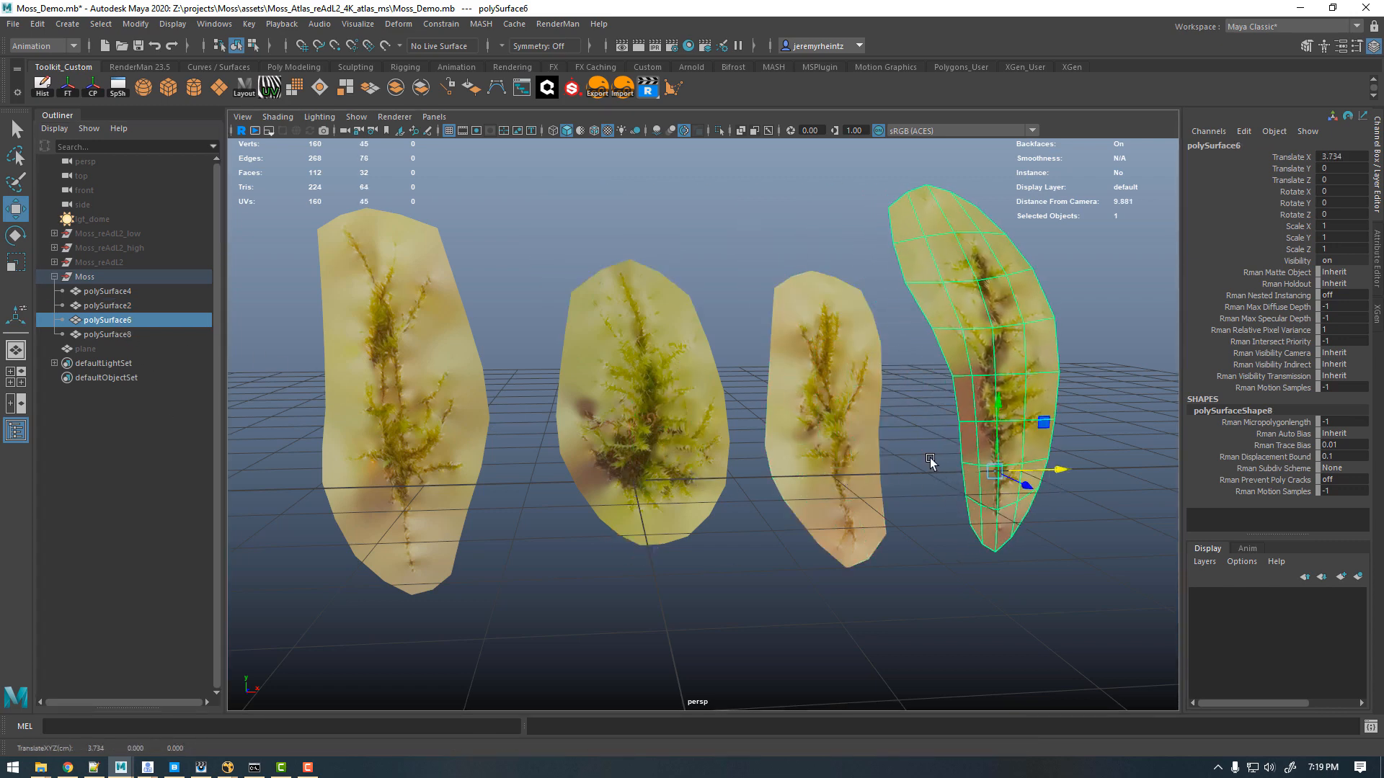
Step: Bring up the Hypershade beside the perspective view and graph the input and output connections of the Moss_reAdl2_Srf material
right_click_drag(923, 443, 617, 441, "alt")
middle_click_drag(617, 441, 605, 442, "alt")
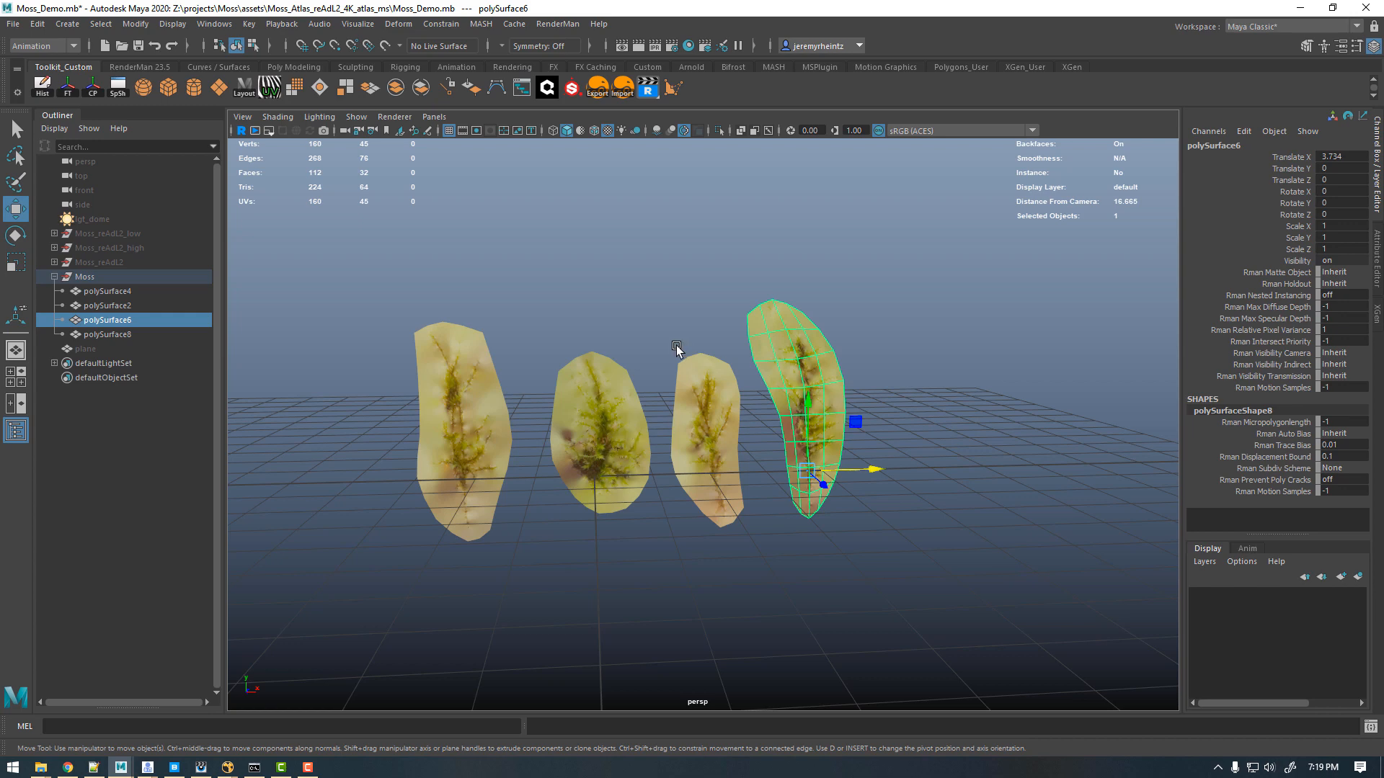
middle_click_drag(676, 345, 633, 308, "alt")
mouse_move(589, 311)
left_mouse_down("alt")
mouse_move(587, 323)
mouse_move(612, 304)
left_mouse_up("alt")
key("space")
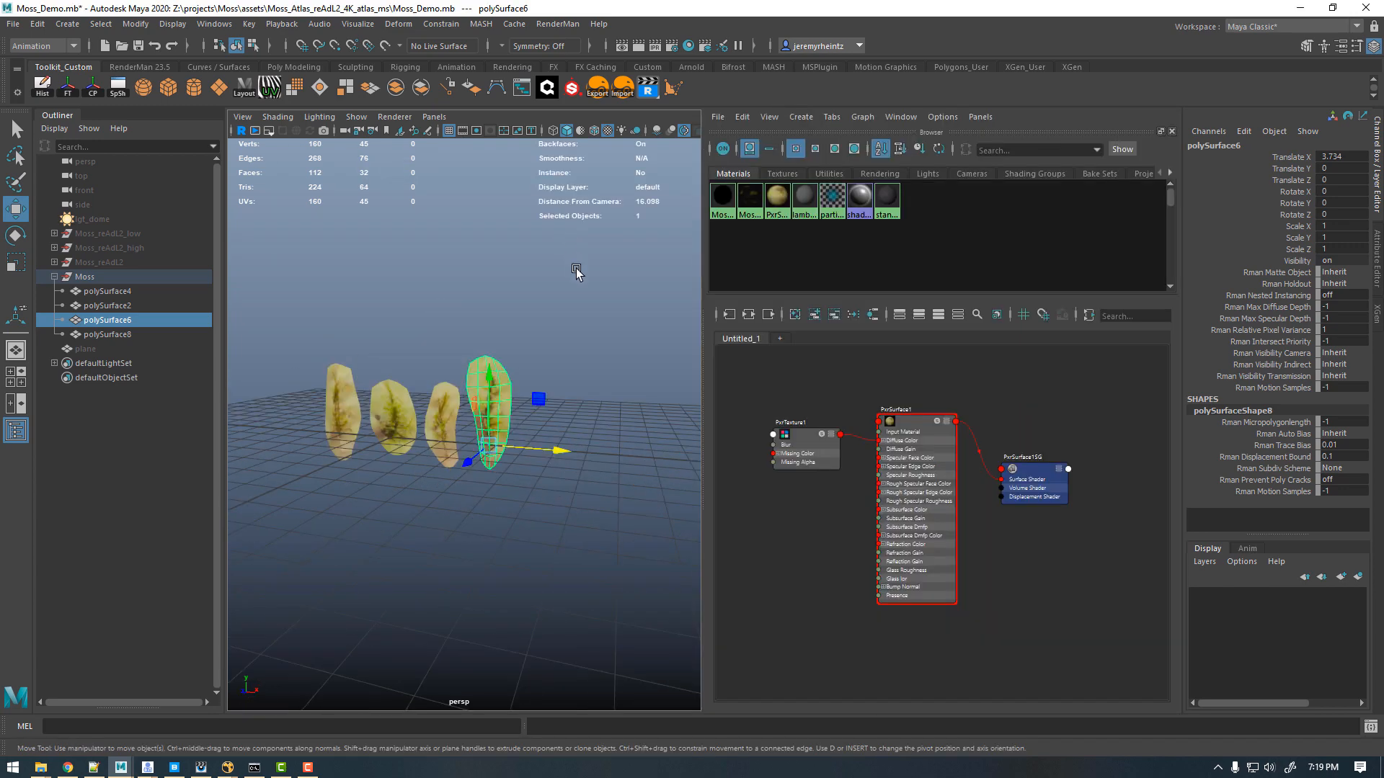
left_click(747, 213)
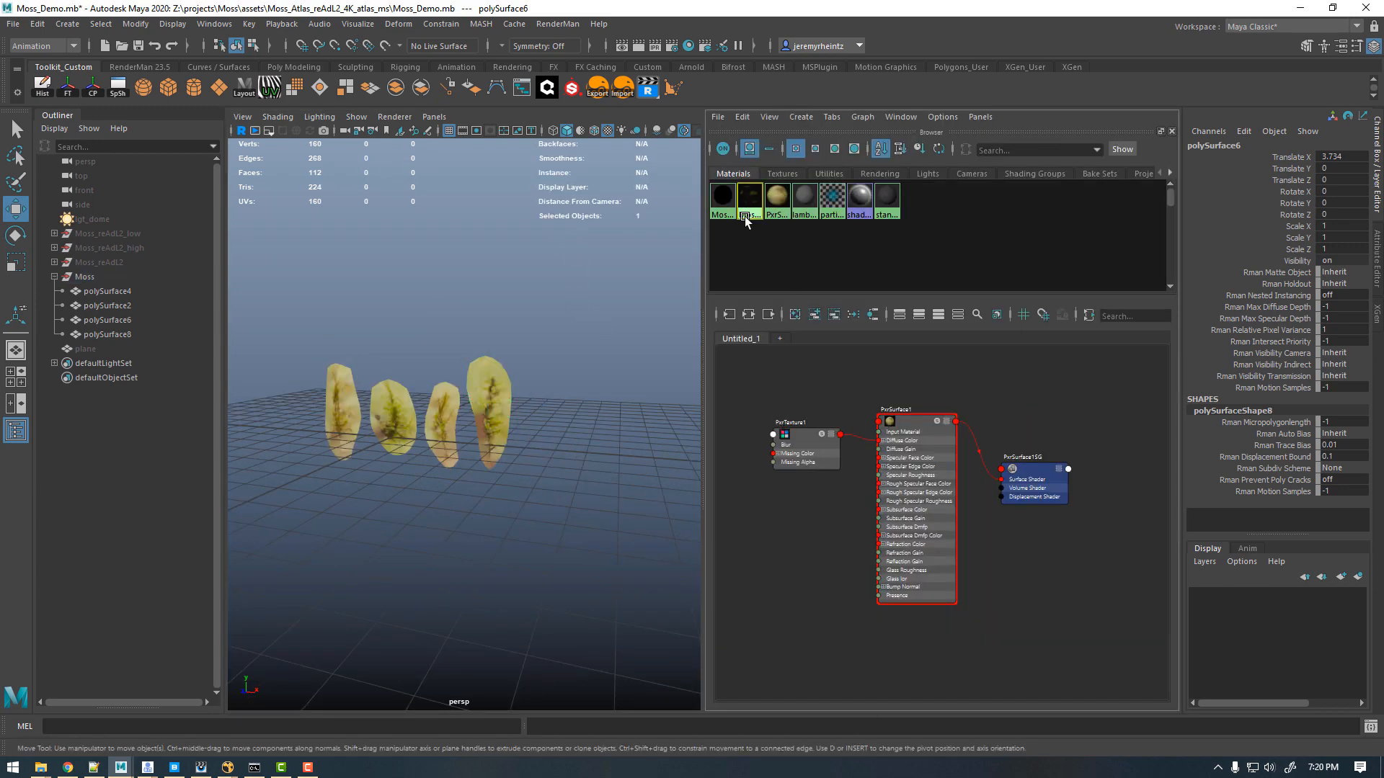
left_click(747, 315)
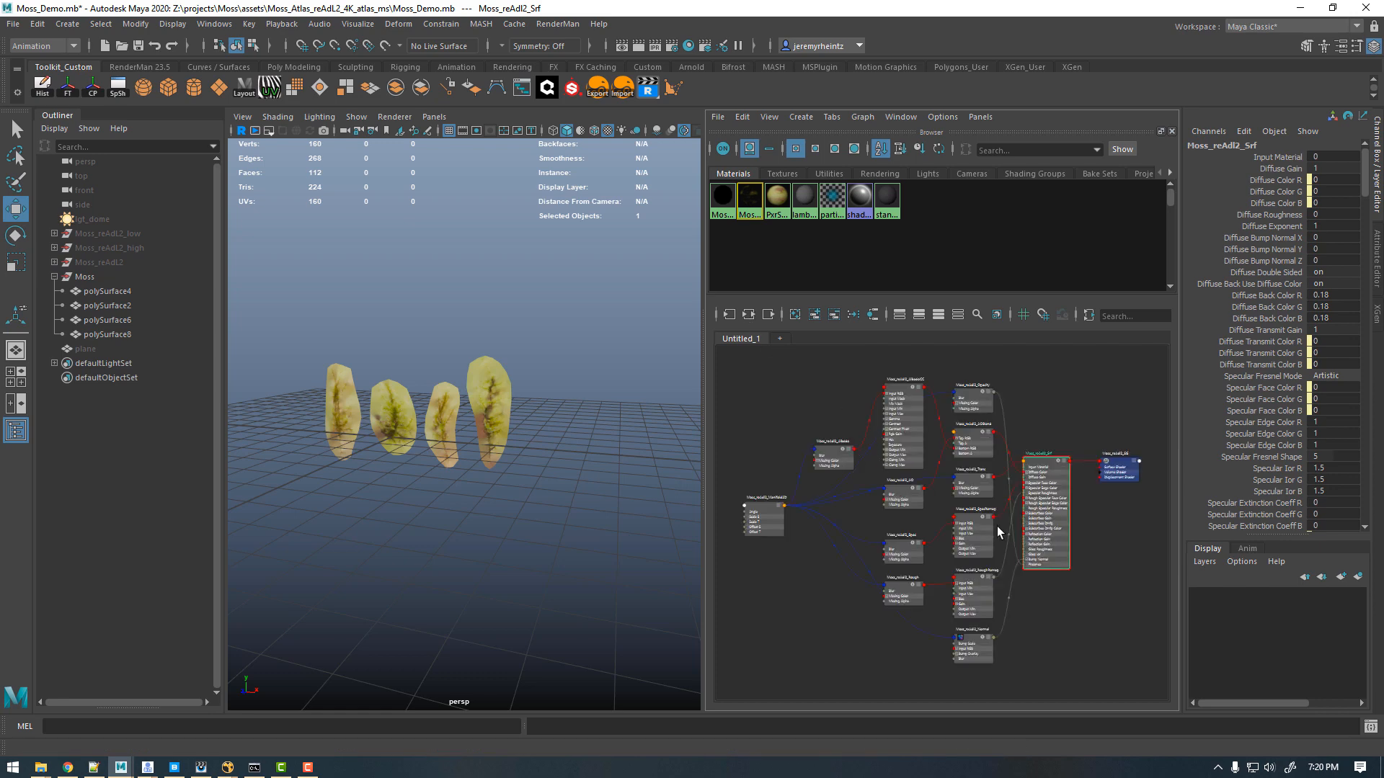
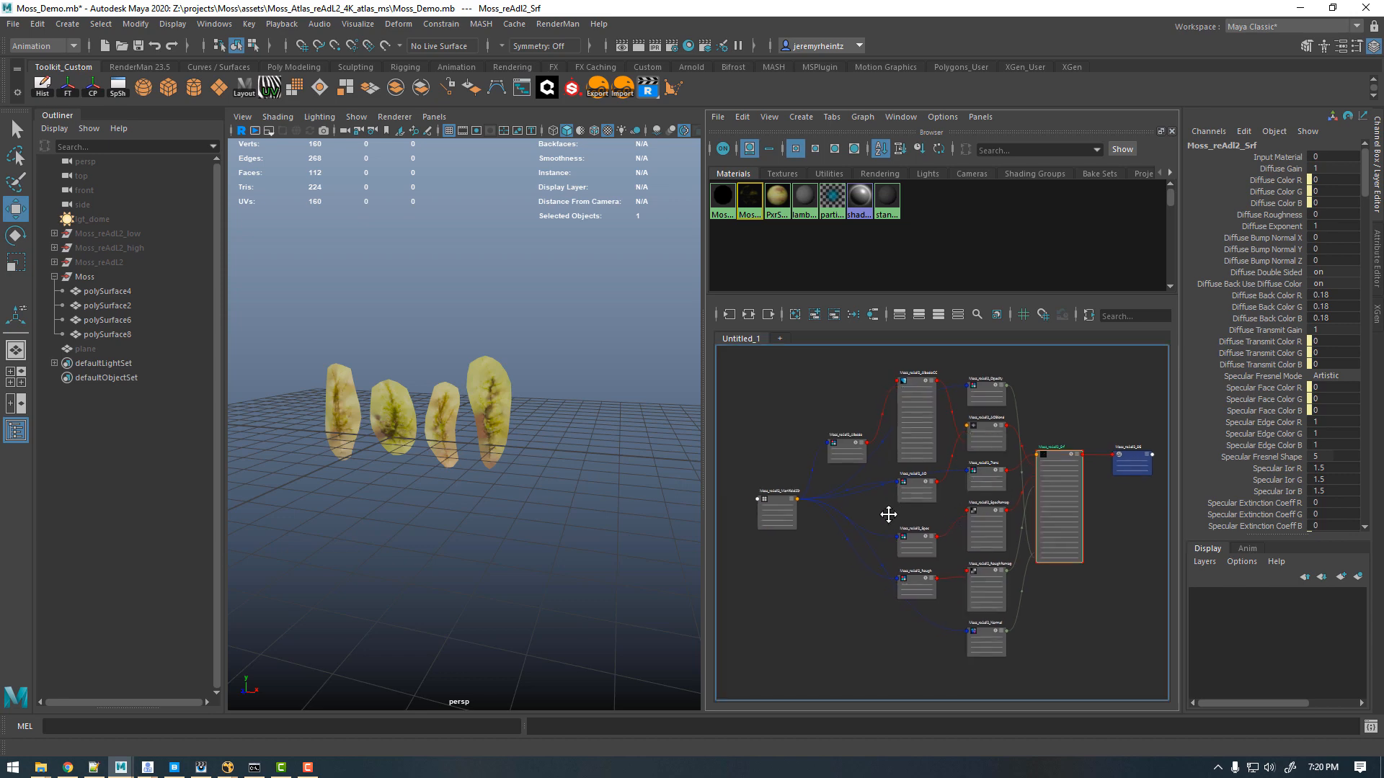
Step: Switch to Quixel Bridge, review the texture maps in the moss atlas's download settings, and return to Maya
left_click(174, 767)
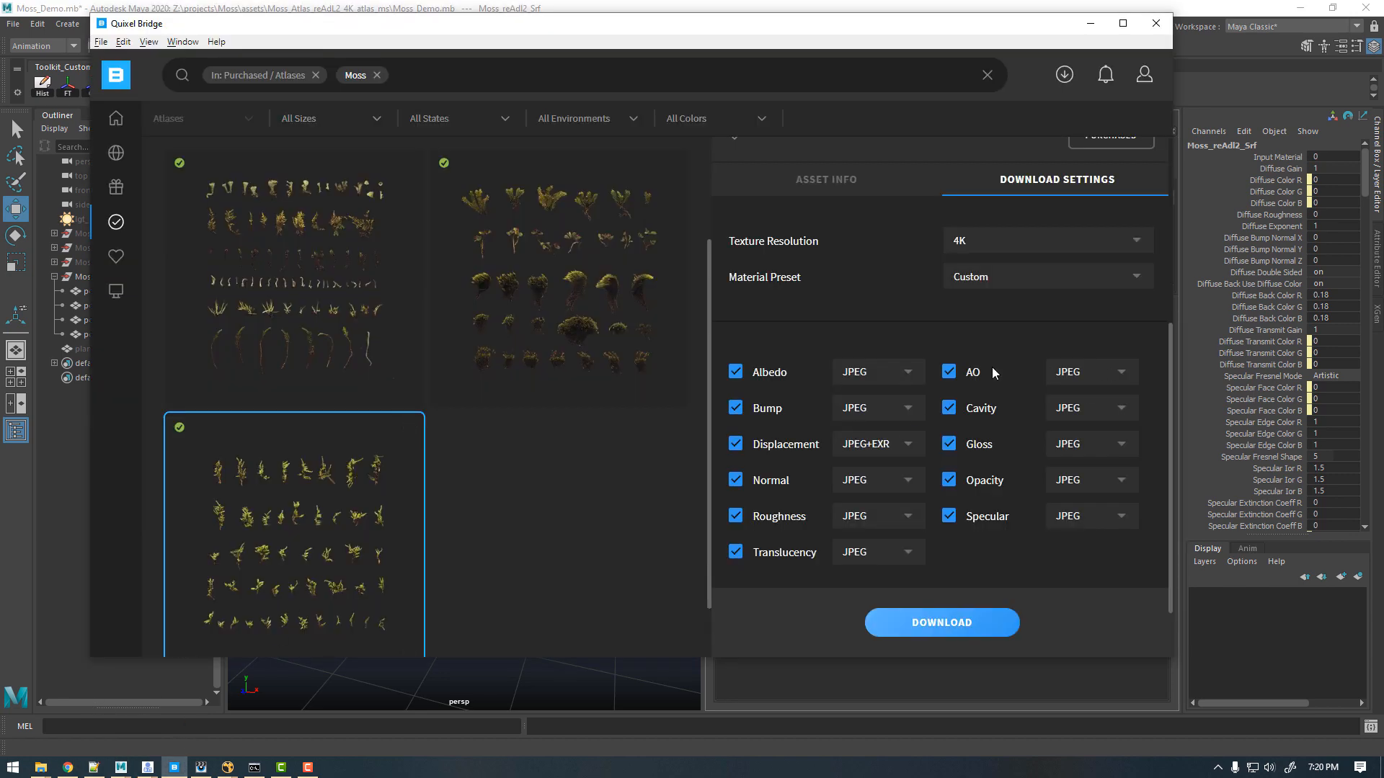
left_click(1090, 23)
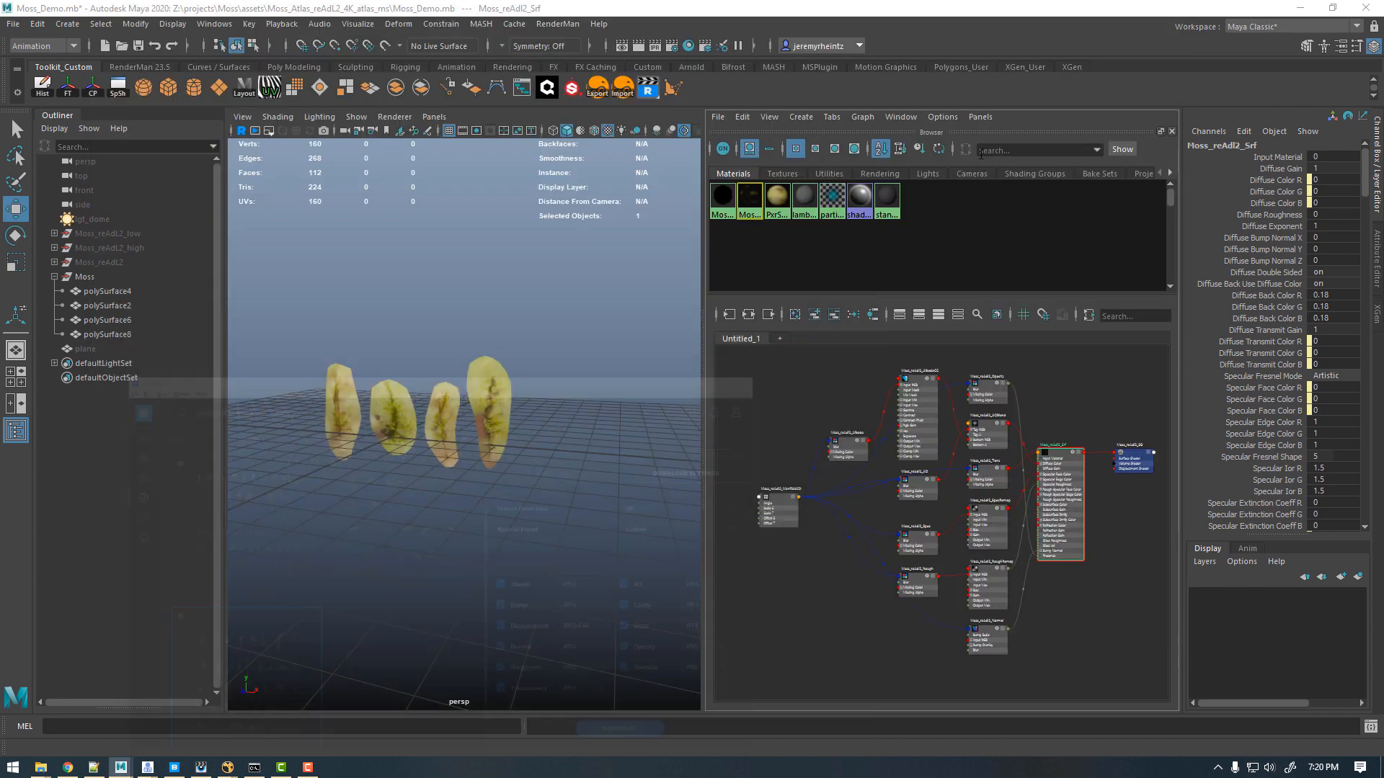
Step: Assign the Moss_reAdl2_Srf material to all four sprigs and deselect them
right_click_drag(1021, 485, 1015, 484, "alt")
middle_click_drag(1012, 483, 850, 474, "alt")
right_click_drag(850, 473, 1061, 473, "alt")
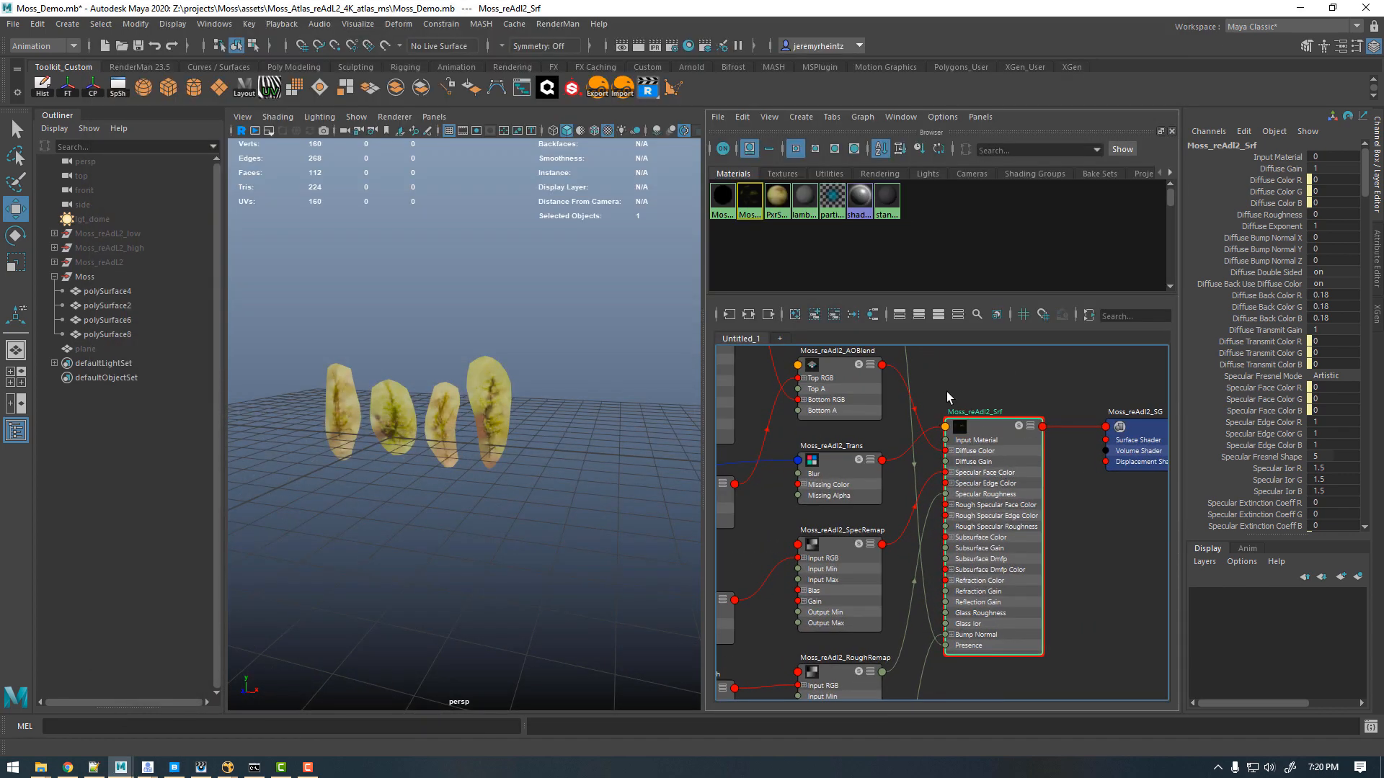
middle_click_drag(945, 392, 963, 424, "alt")
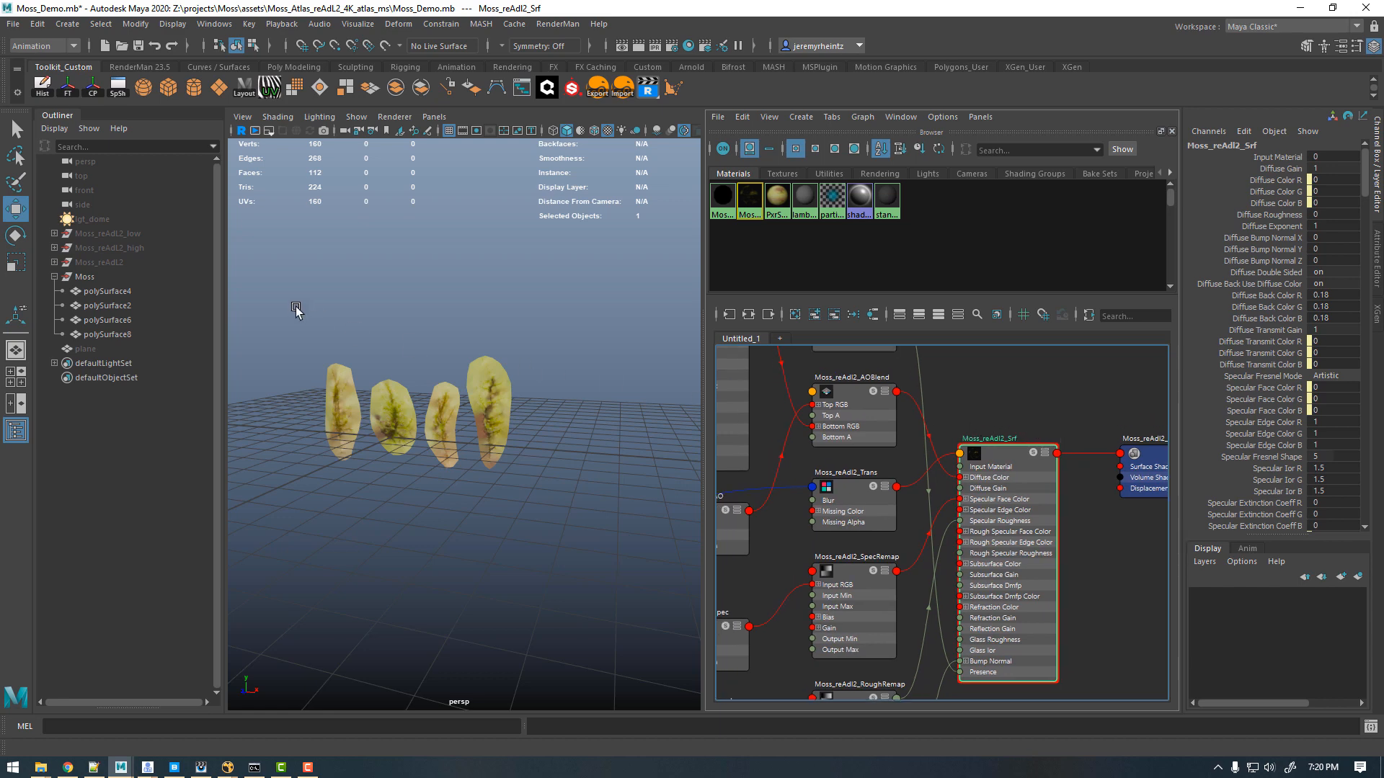
left_click_drag(296, 305, 686, 488)
right_click_drag(1009, 456, 1010, 417)
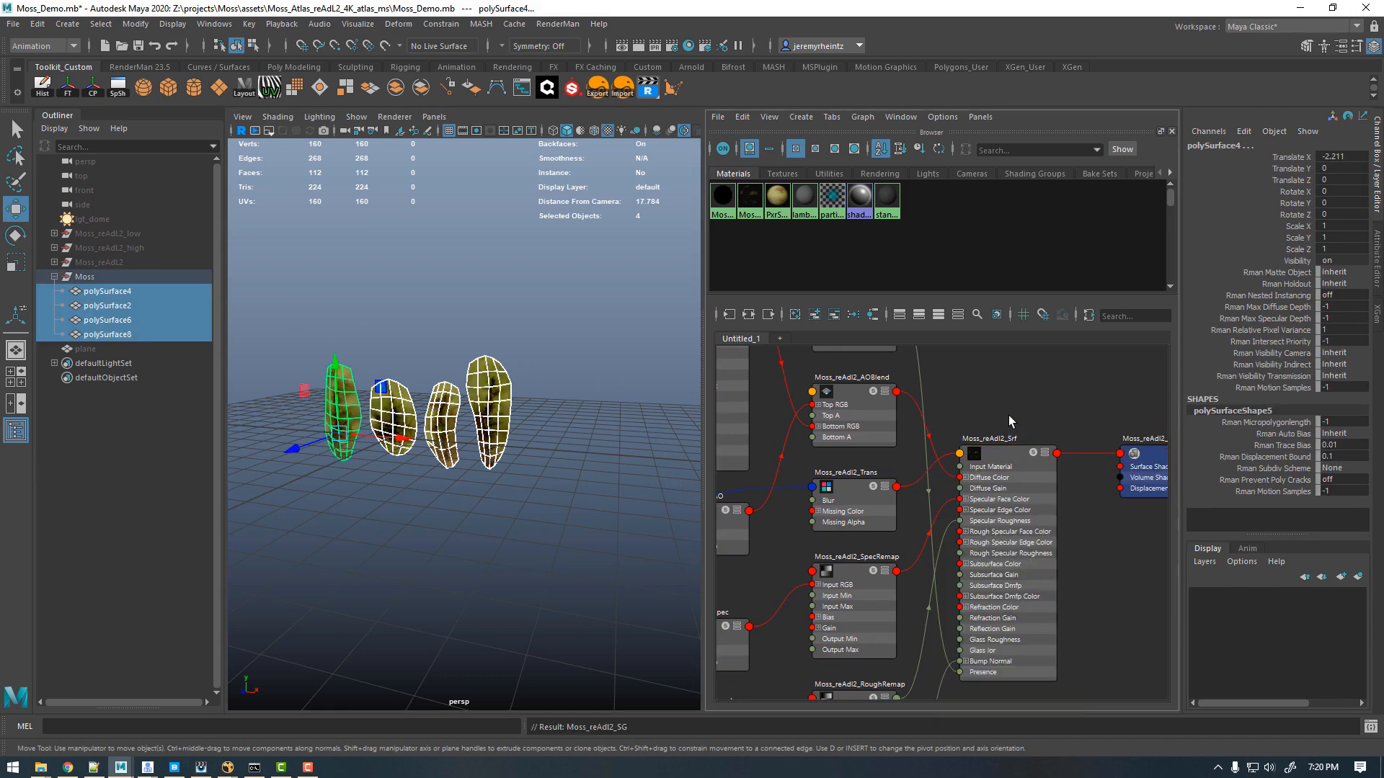
middle_click_drag(940, 416, 999, 431, "alt")
left_click(415, 354)
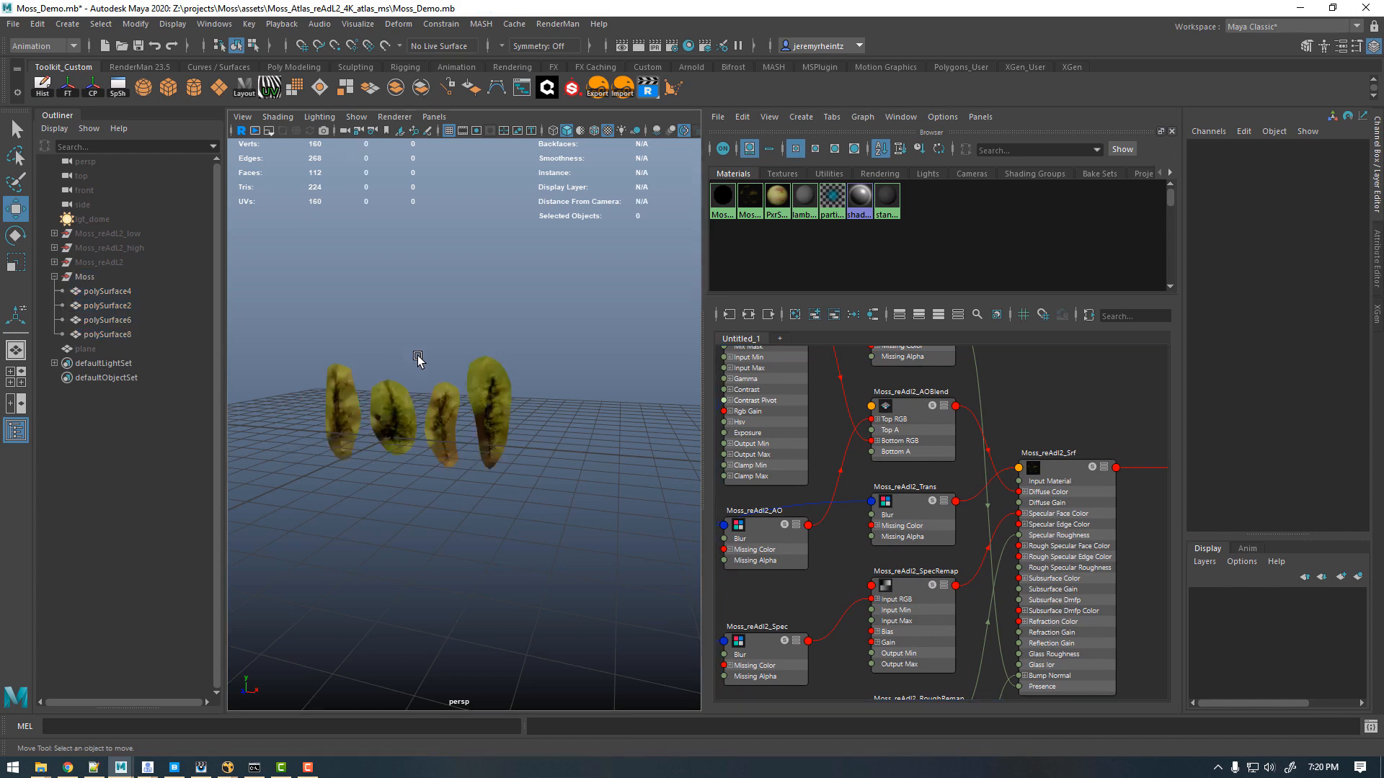
Step: Examine the sprigs with their new material and the overall Moss_reAdl2_Srf shading network
right_click_drag(418, 357, 635, 413, "alt")
middle_click_drag(470, 372, 504, 371, "alt")
left_click_drag(504, 369, 525, 400, "alt")
right_click_drag(525, 400, 457, 361, "alt")
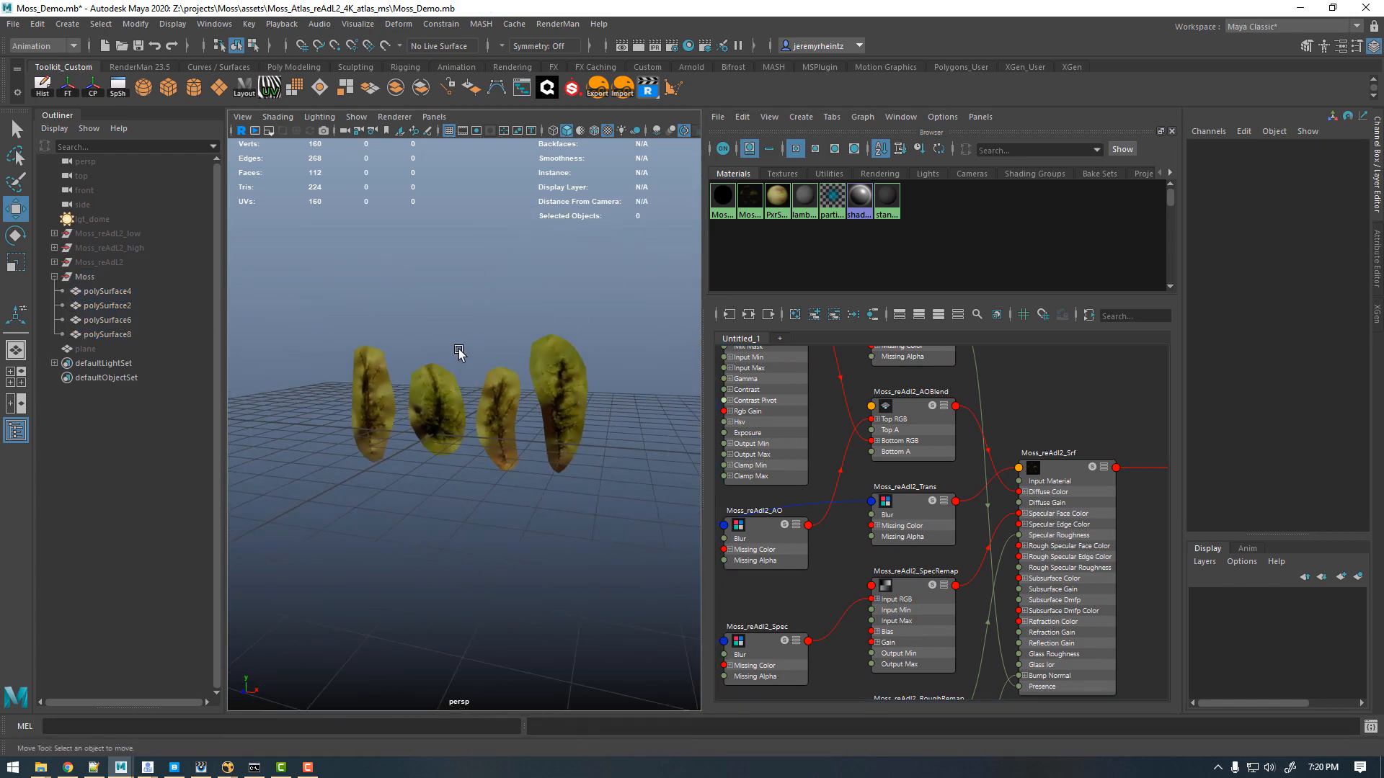
right_click_drag(961, 419, 839, 418, "alt")
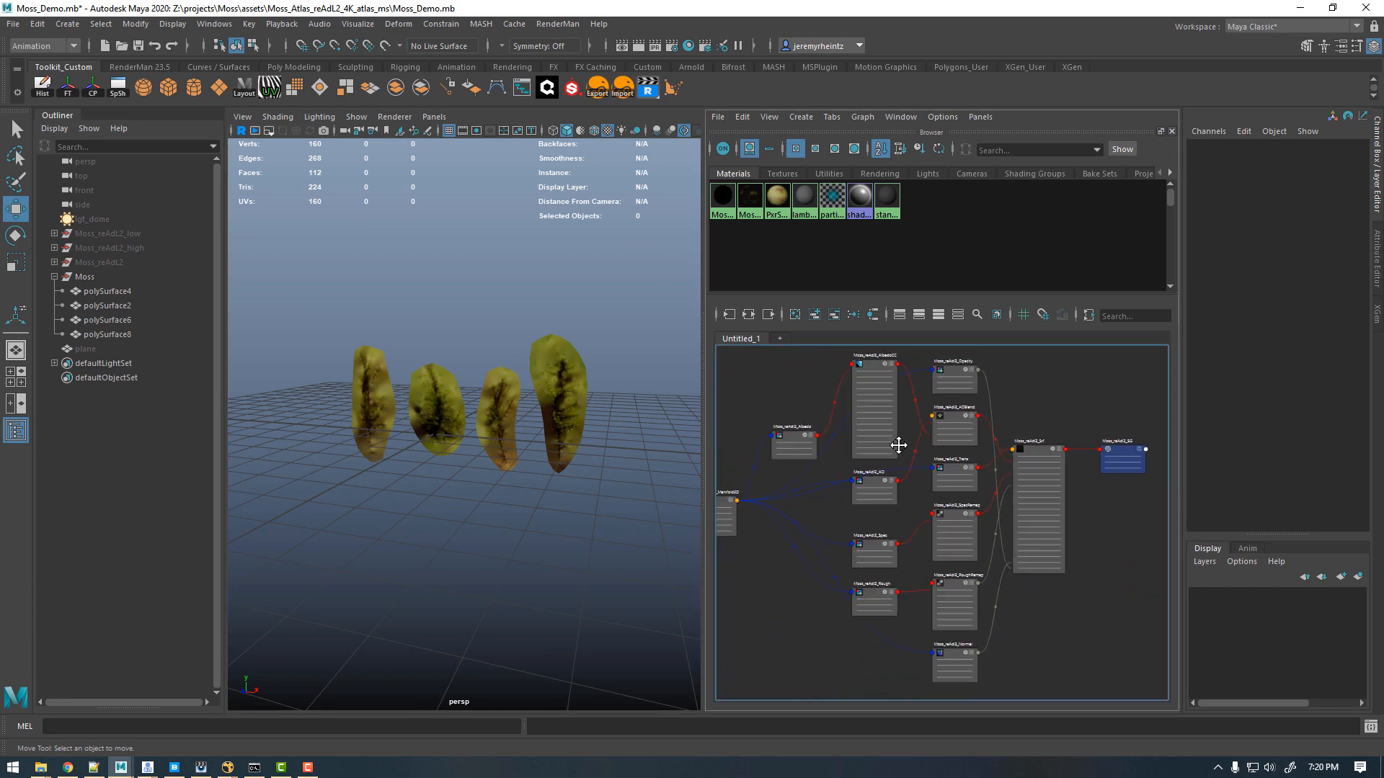
Step: Move the Albedo and AO texture nodes clear of their neighbours in the Moss_reAdl2_Srf shading network
middle_click_drag(899, 444, 901, 475, "alt")
left_click_drag(801, 479, 802, 436)
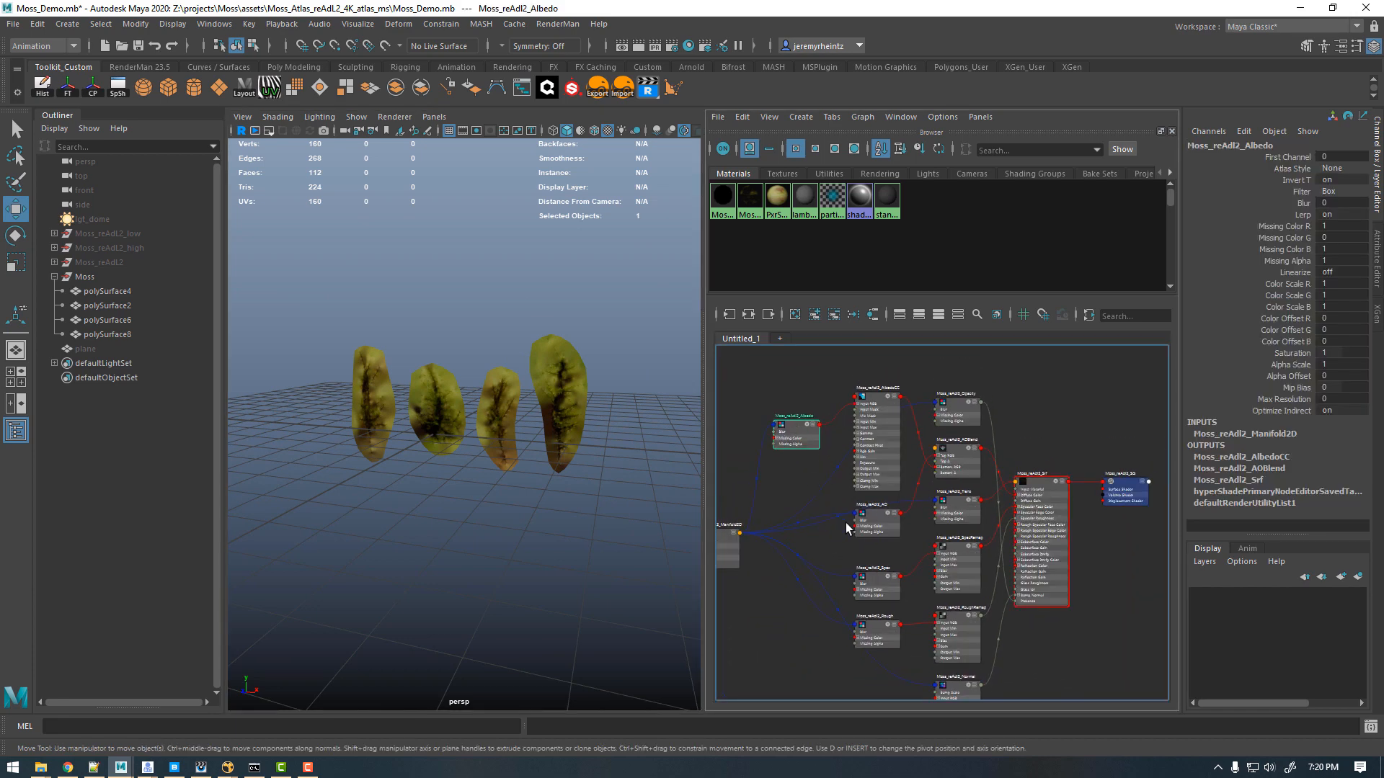
left_click_drag(873, 524, 815, 516)
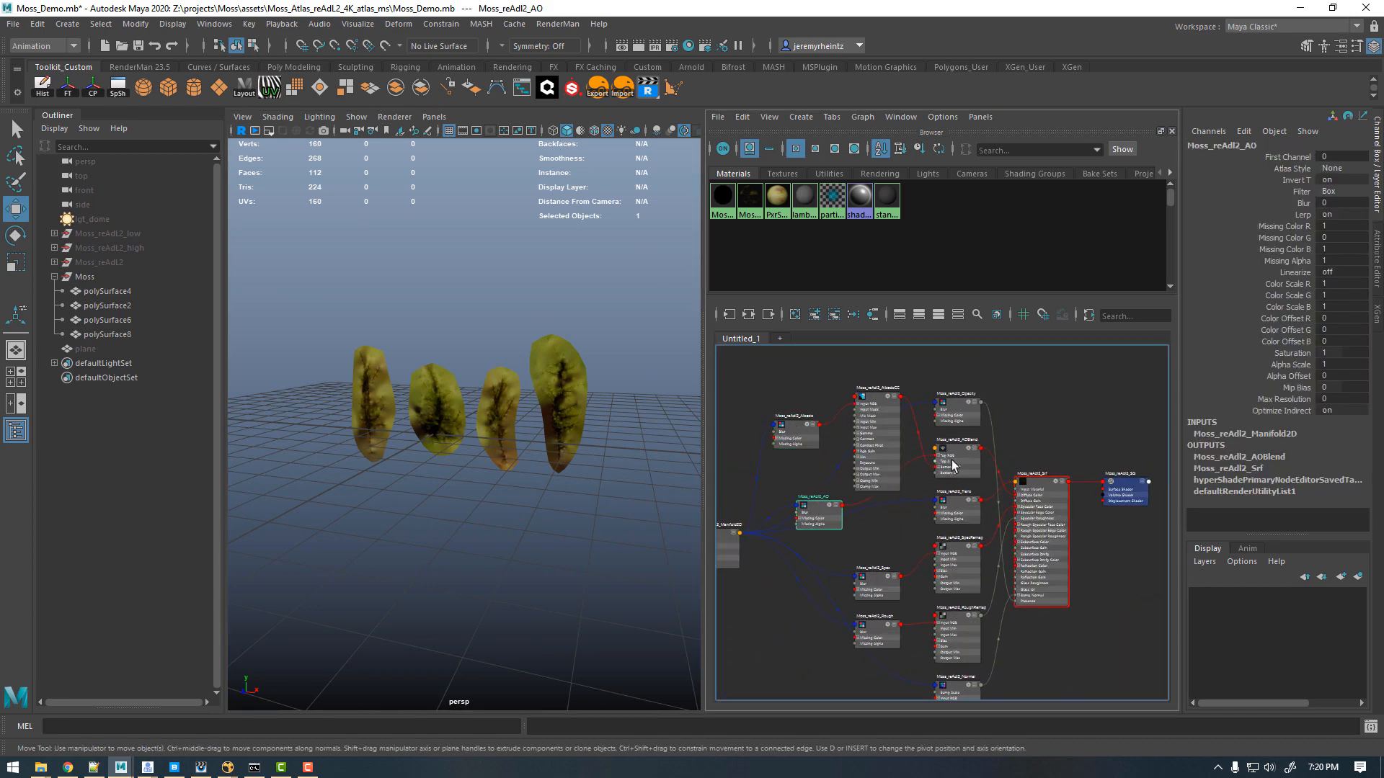
middle_click_drag(983, 430, 917, 398, "alt")
left_click_drag(898, 384, 891, 369)
Step: Review the Trans, Spec, Rough and Normal texture nodes in the shading network, nudging them slightly out of line
mouse_move(911, 485)
left_mouse_down()
mouse_move(895, 482)
mouse_move(910, 484)
left_mouse_up()
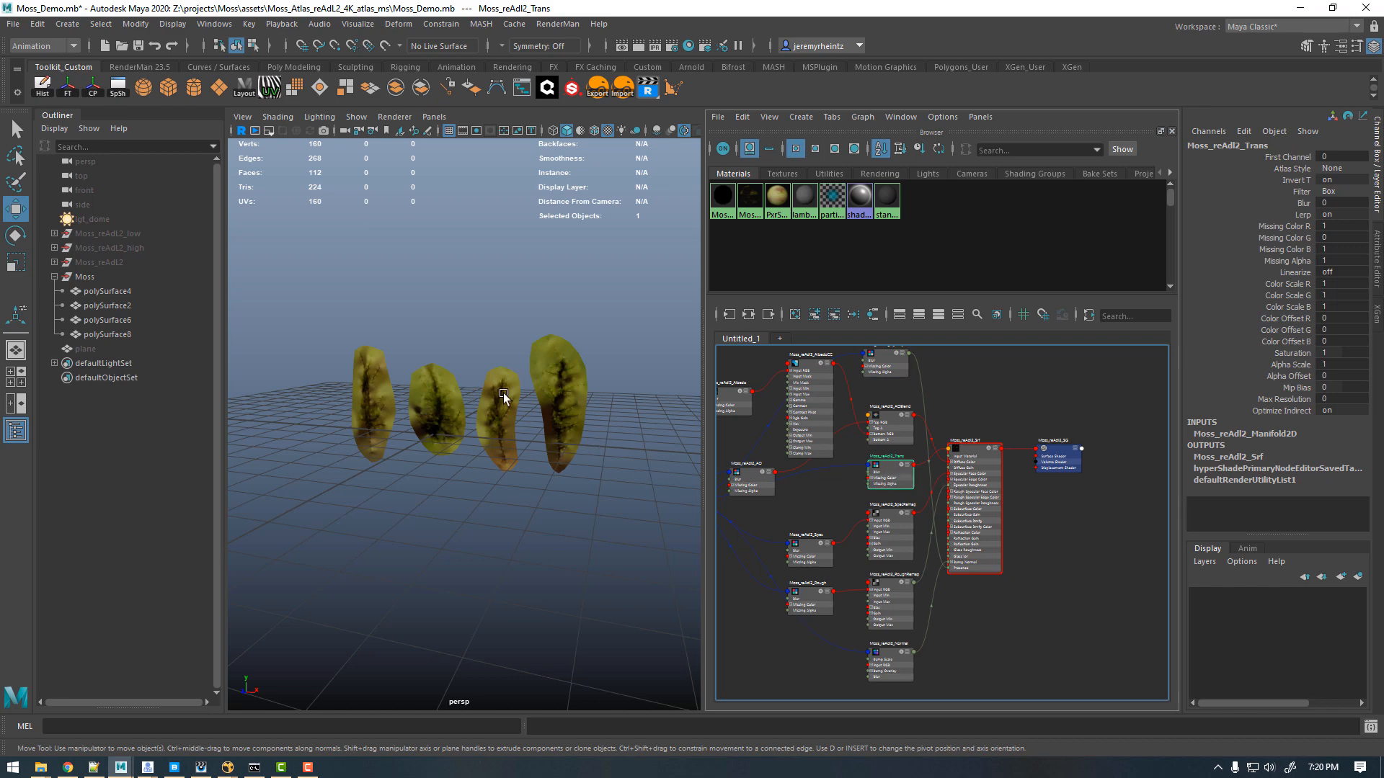
left_click_drag(807, 558, 805, 526)
left_click_drag(808, 603, 810, 582)
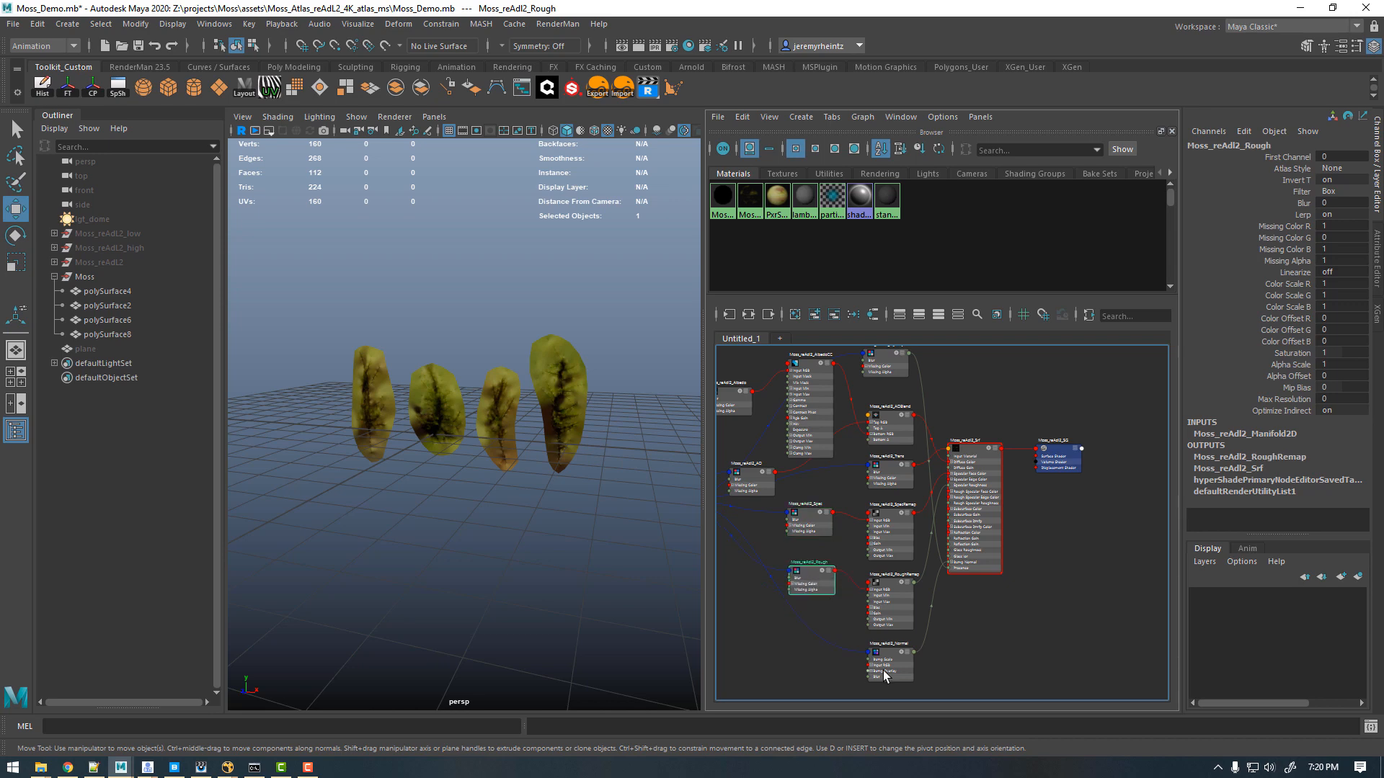
mouse_move(885, 675)
left_mouse_down()
mouse_move(888, 621)
mouse_move(890, 667)
left_mouse_up()
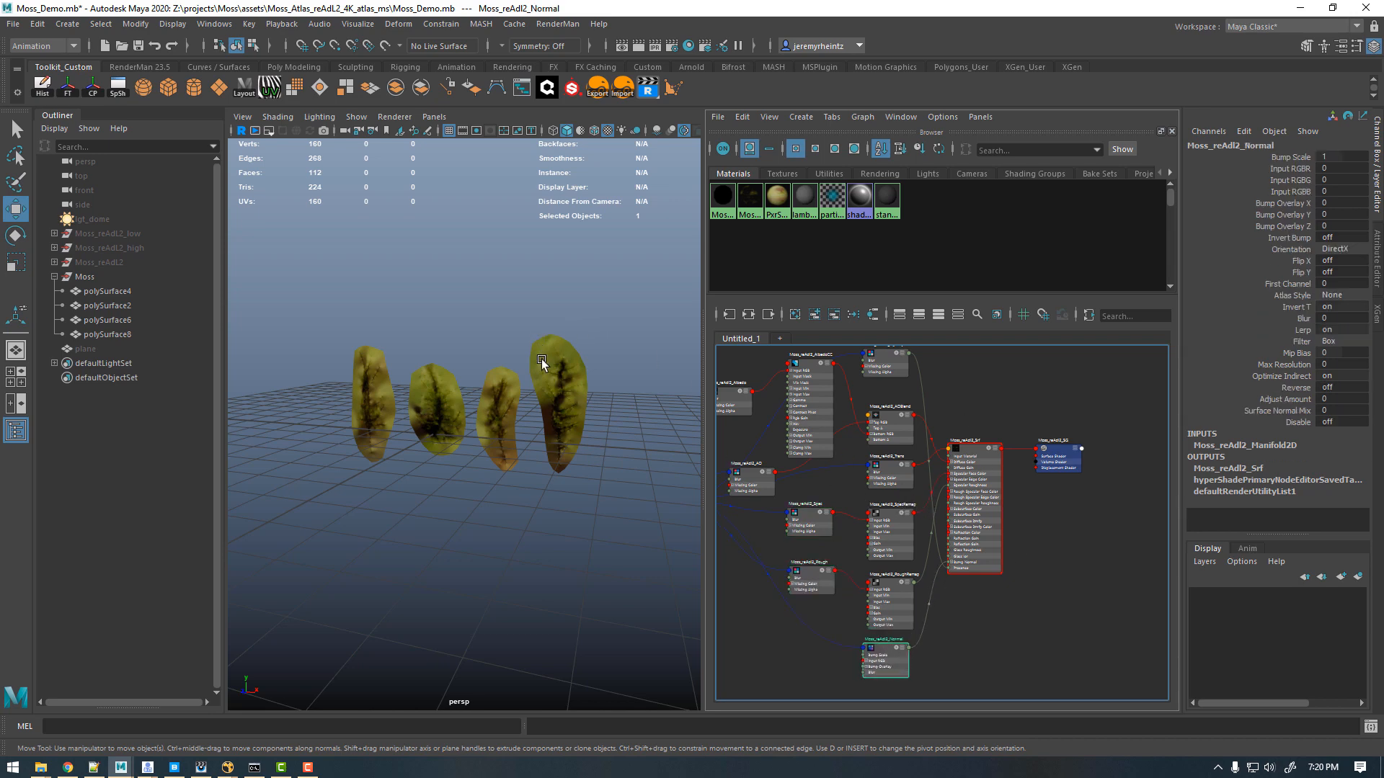
Step: Start a RenderMan render in the perspective viewport and examine the four sprigs from several angles
middle_click_drag(452, 377, 483, 366, "alt")
right_click_drag(484, 365, 503, 371, "alt")
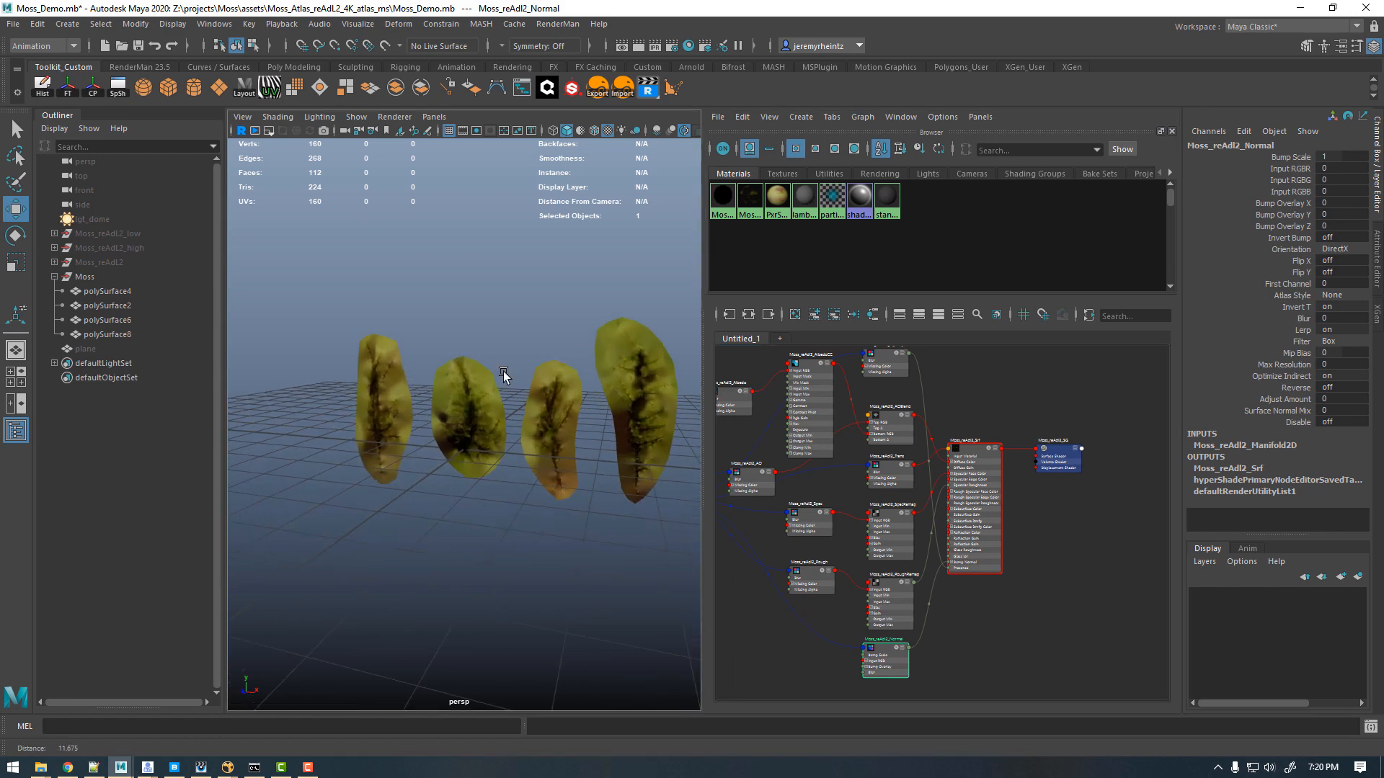
middle_click_drag(497, 382, 465, 394, "alt")
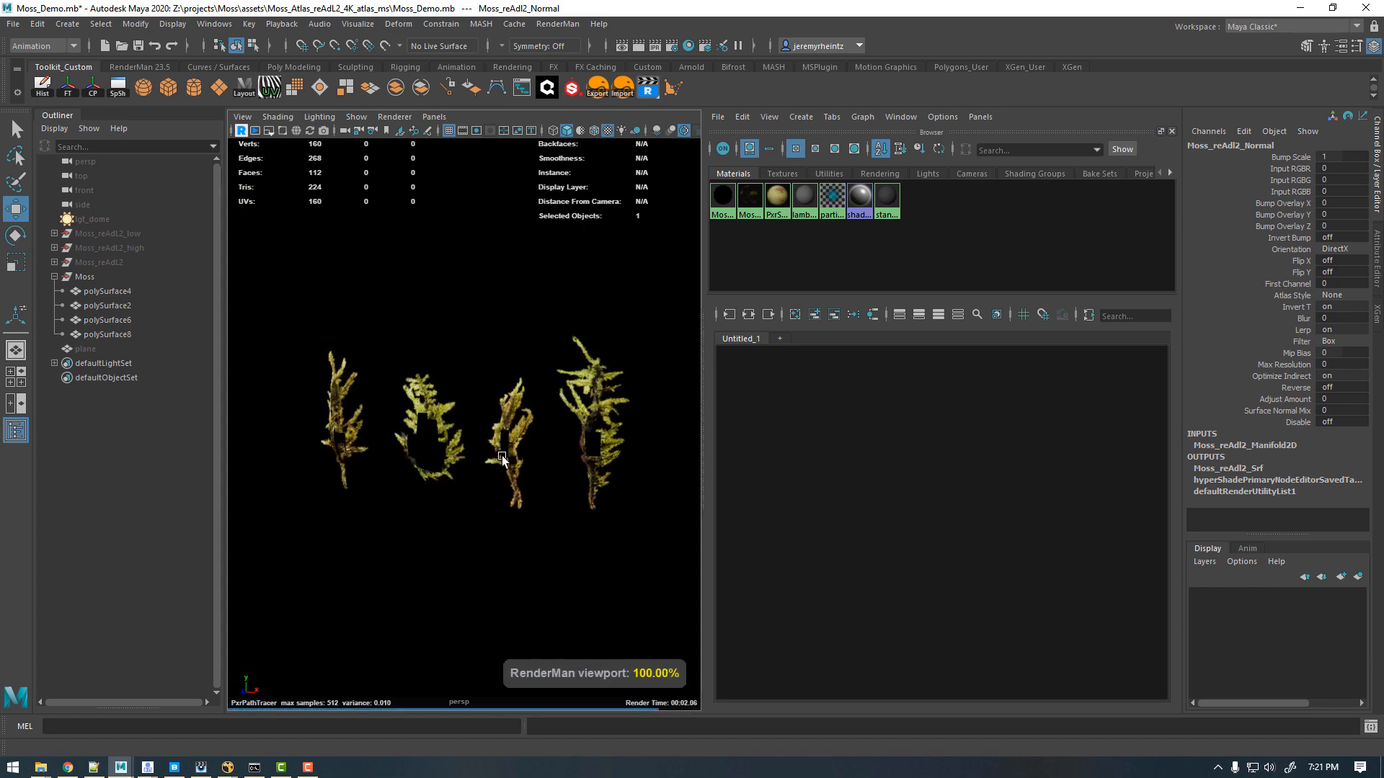
left_click_drag(483, 456, 473, 504, "alt")
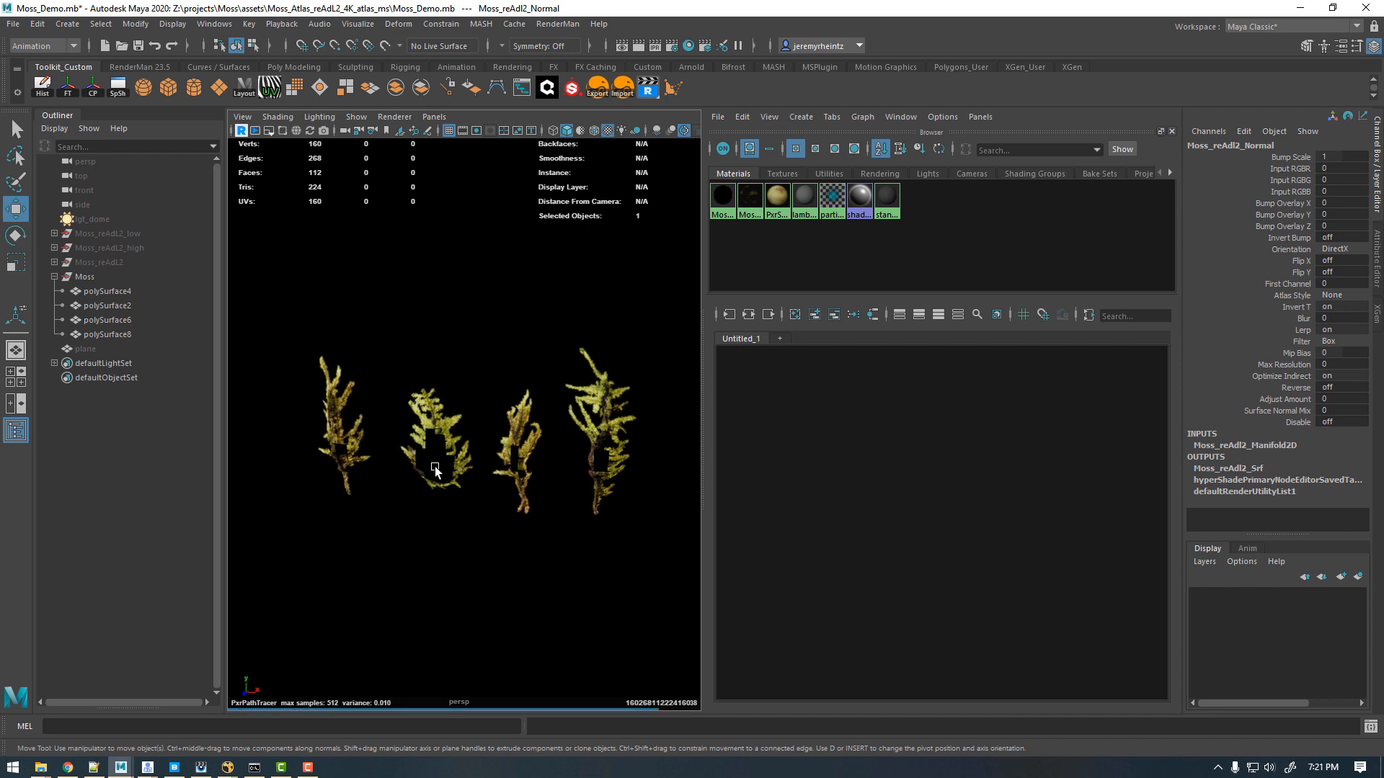
left_click_drag(387, 517, 493, 516, "alt")
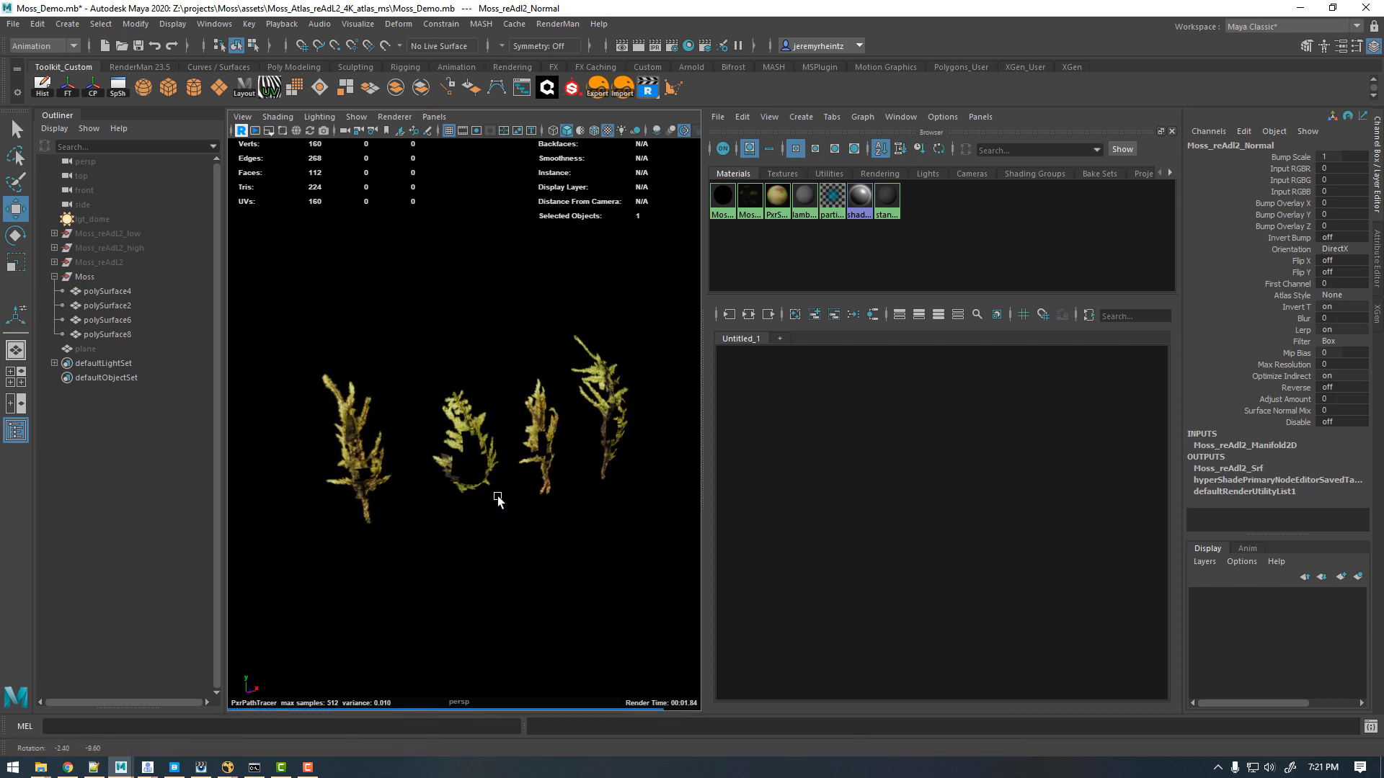
left_click_drag(497, 496, 498, 496, "alt")
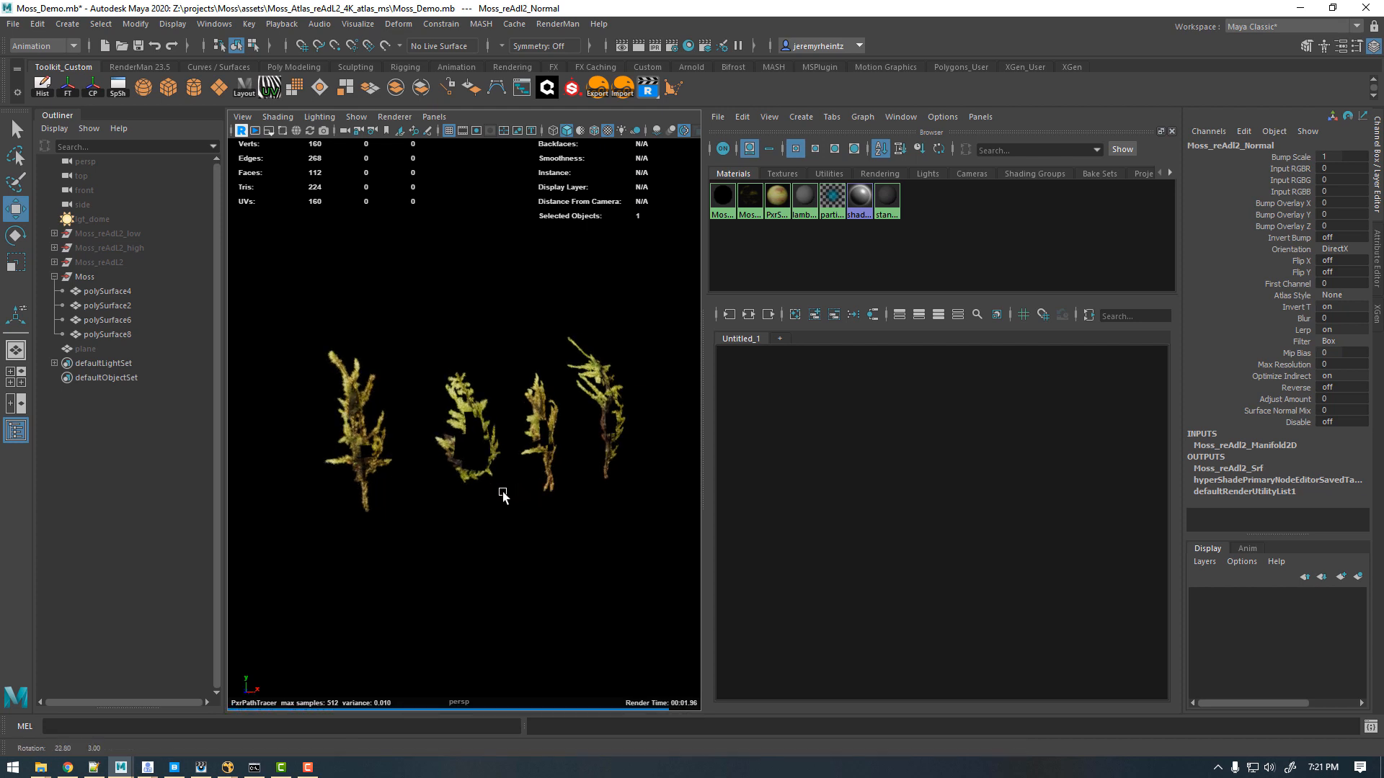
left_click_drag(502, 497, 483, 479, "alt")
Step: Set the Rman Subdiv Scheme of all four sprig shapes to Catmull-Clark in the Attribute Spread Sheet
left_click_drag(296, 322, 673, 512)
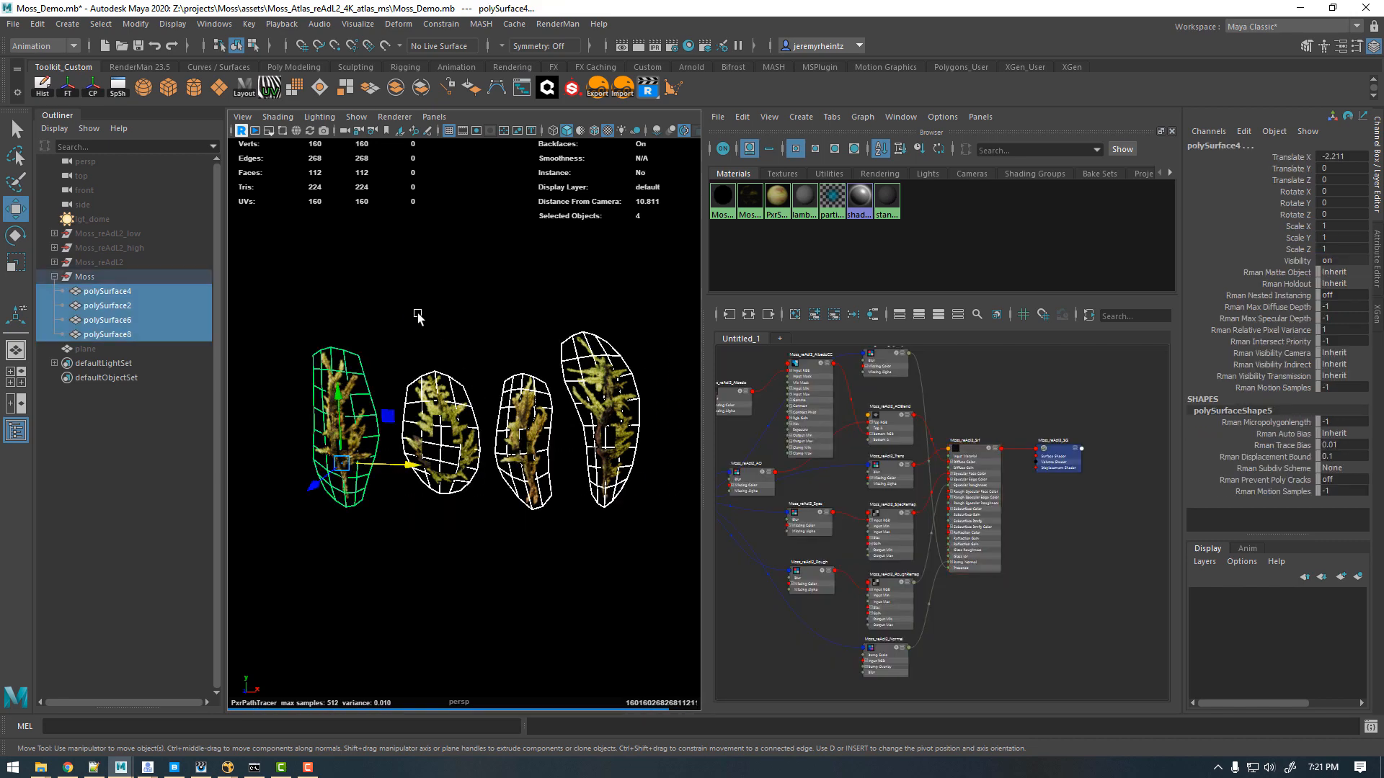
left_click_drag(509, 135, 936, 202)
left_click_drag(775, 520, 910, 509)
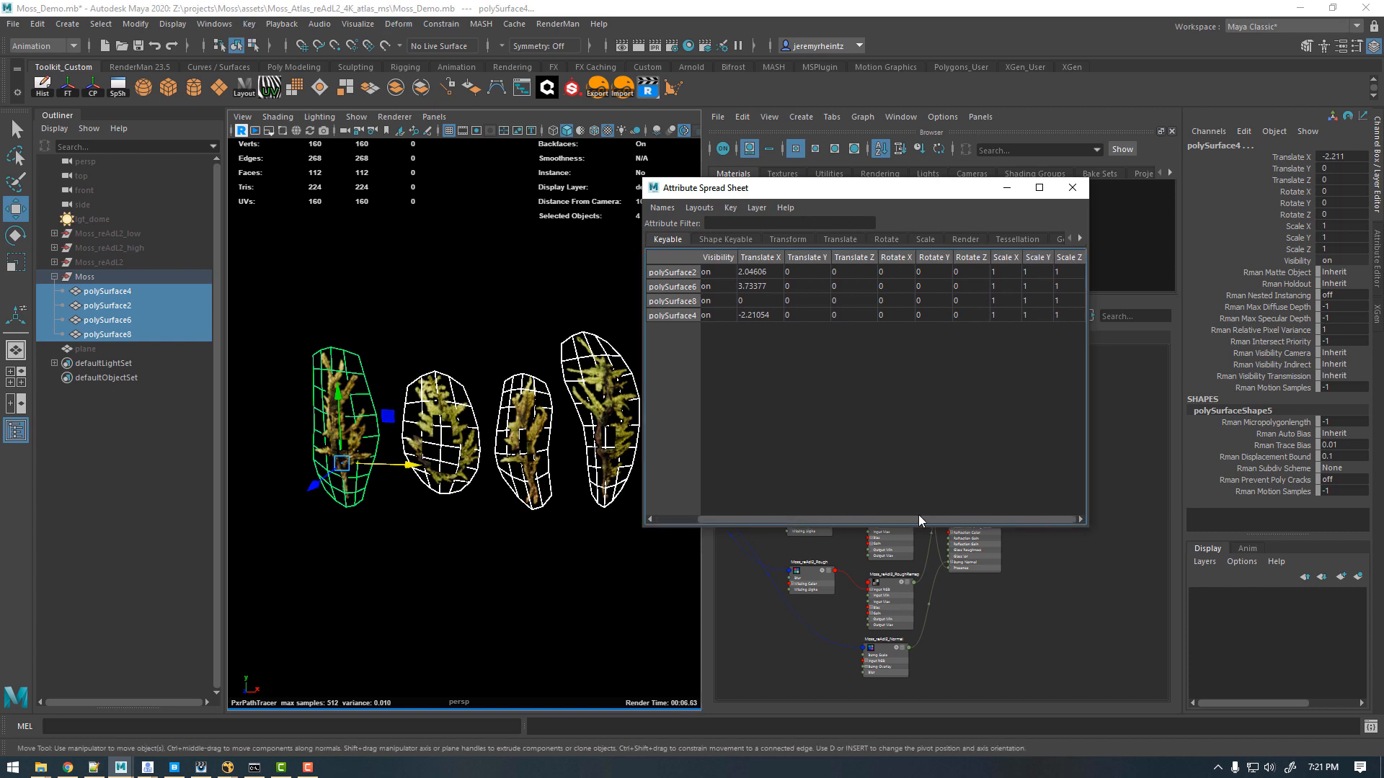
left_click(1080, 238)
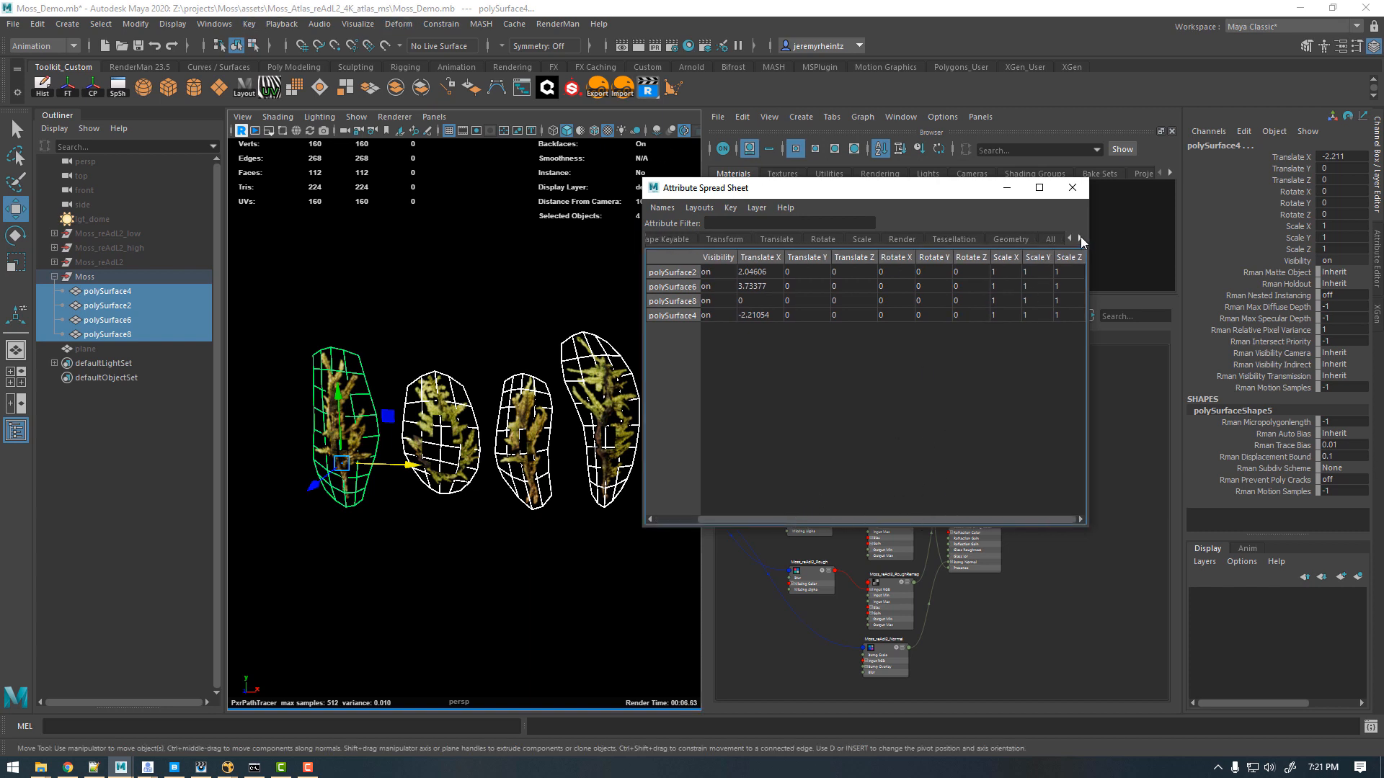
left_click(1040, 238)
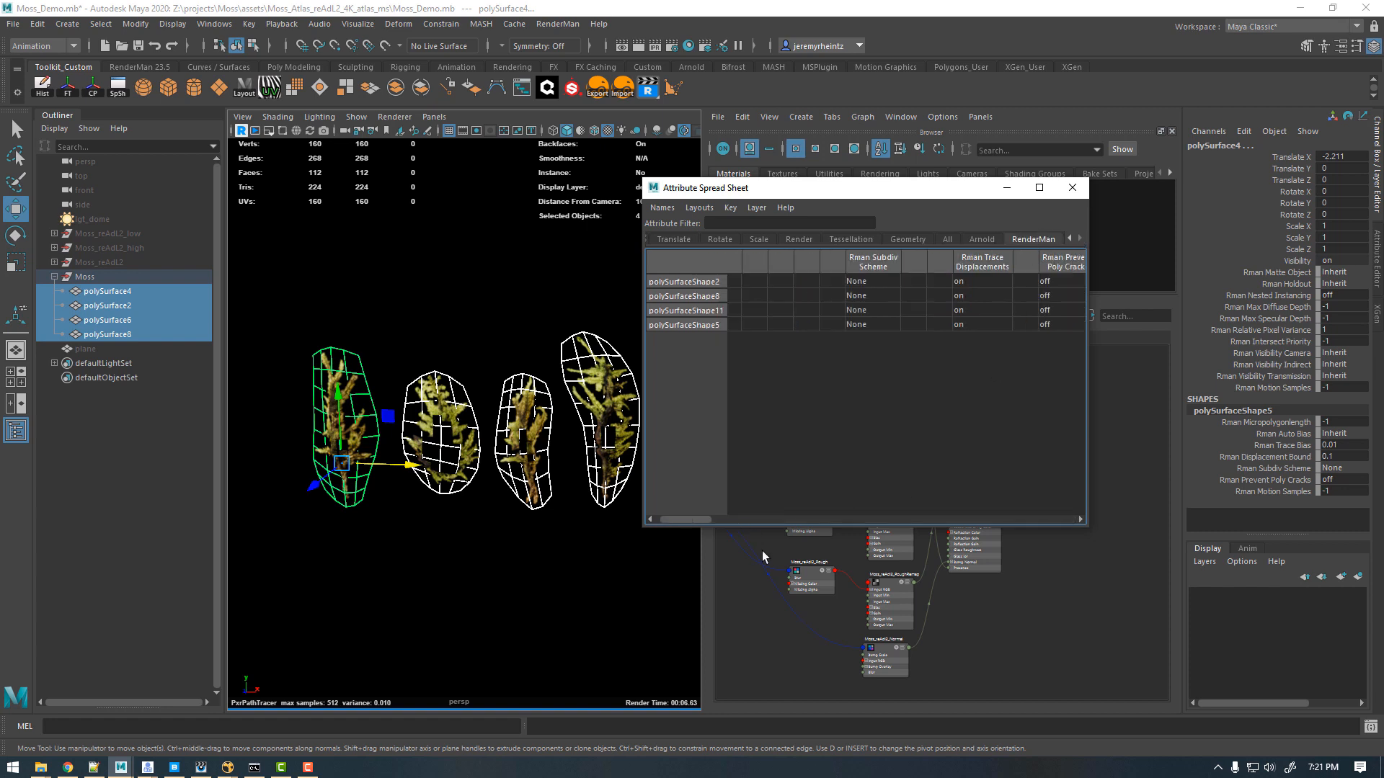
left_click(865, 261)
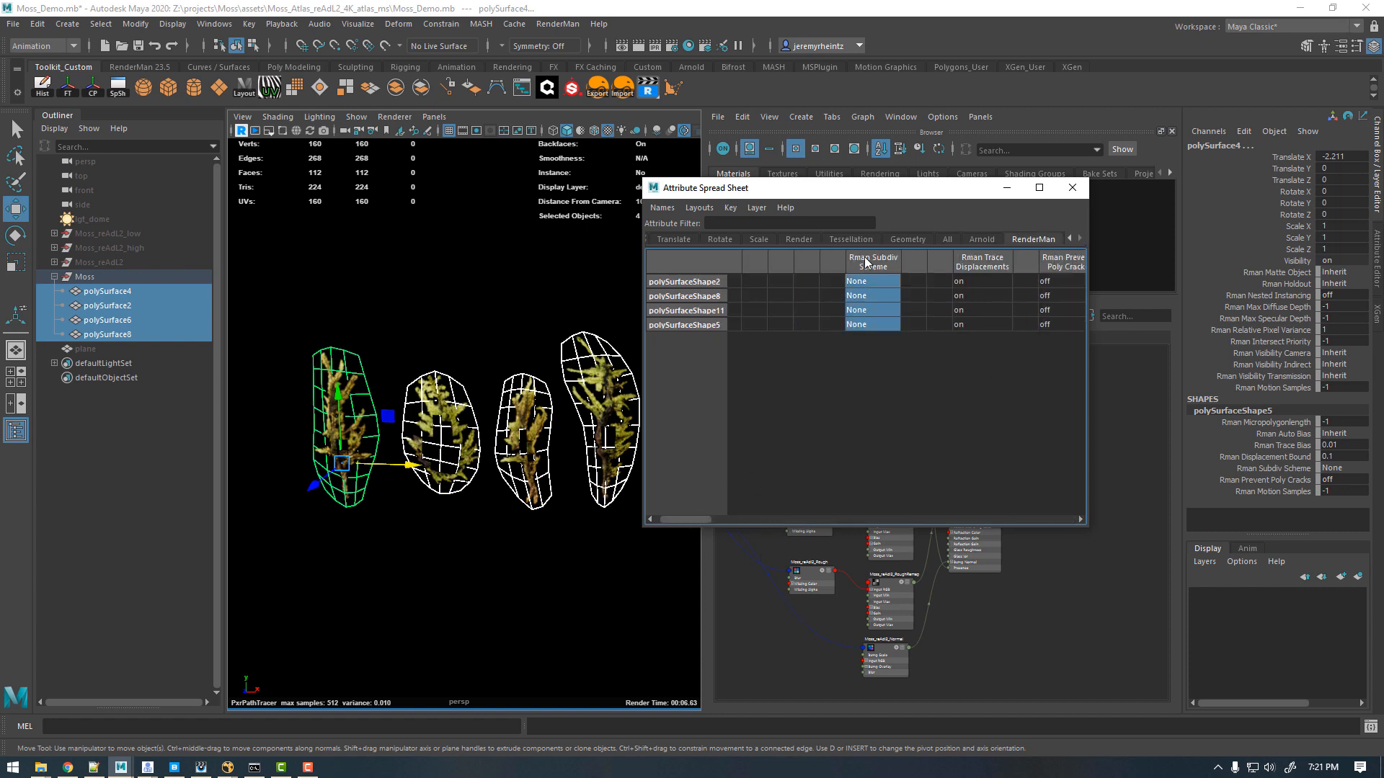
type("1")
key("Return")
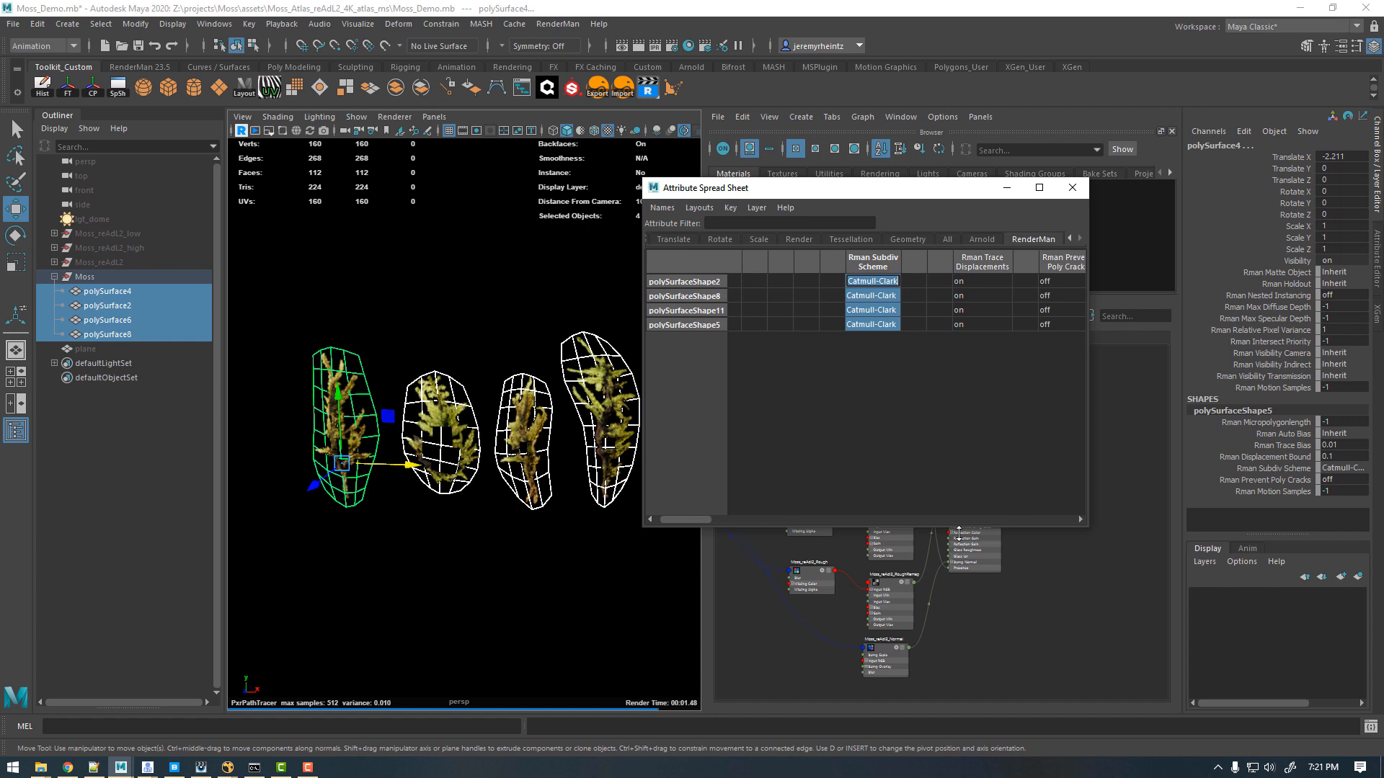
Step: Compare Rman Displacement Bound values of 0.5 and 0.3 on all four sprig shapes, keep 0.5, and close the spread sheet
left_click_drag(678, 517, 872, 504)
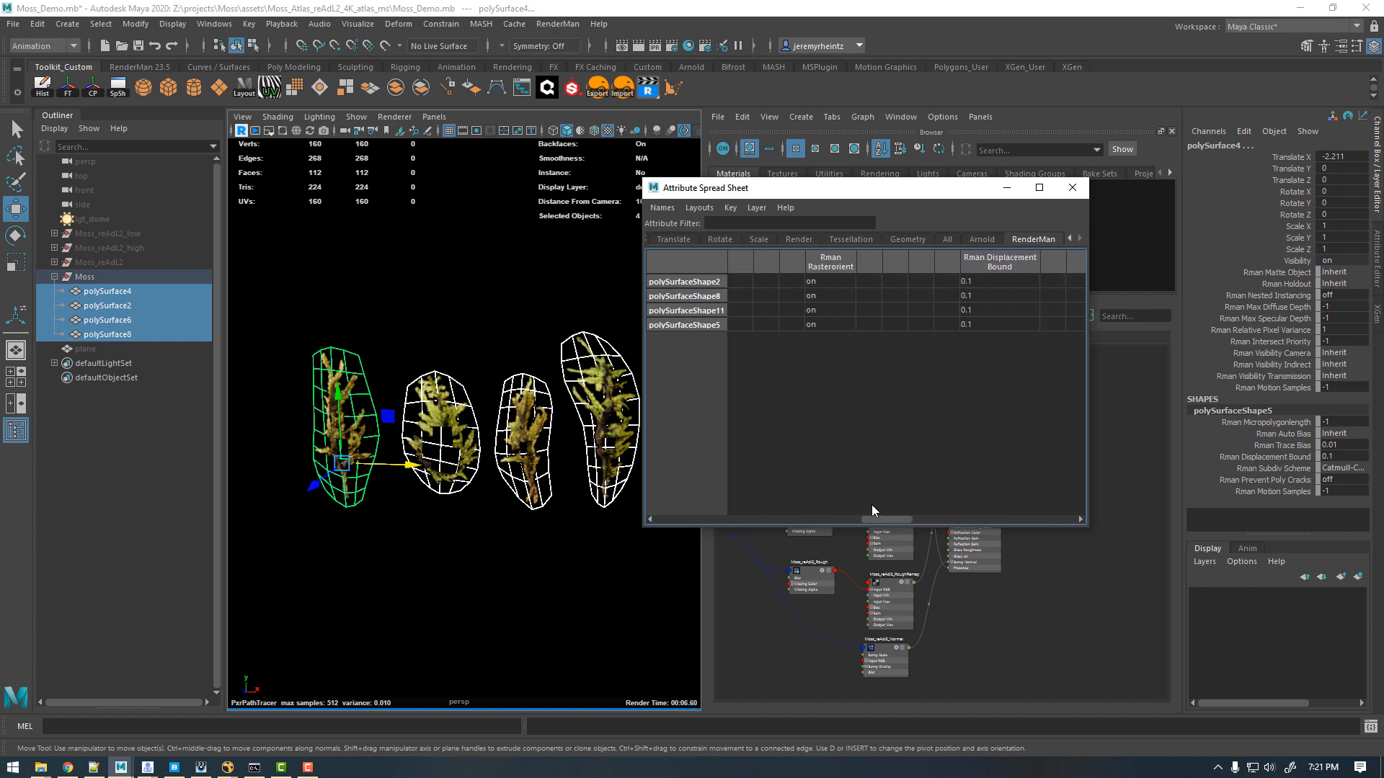
left_click(986, 264)
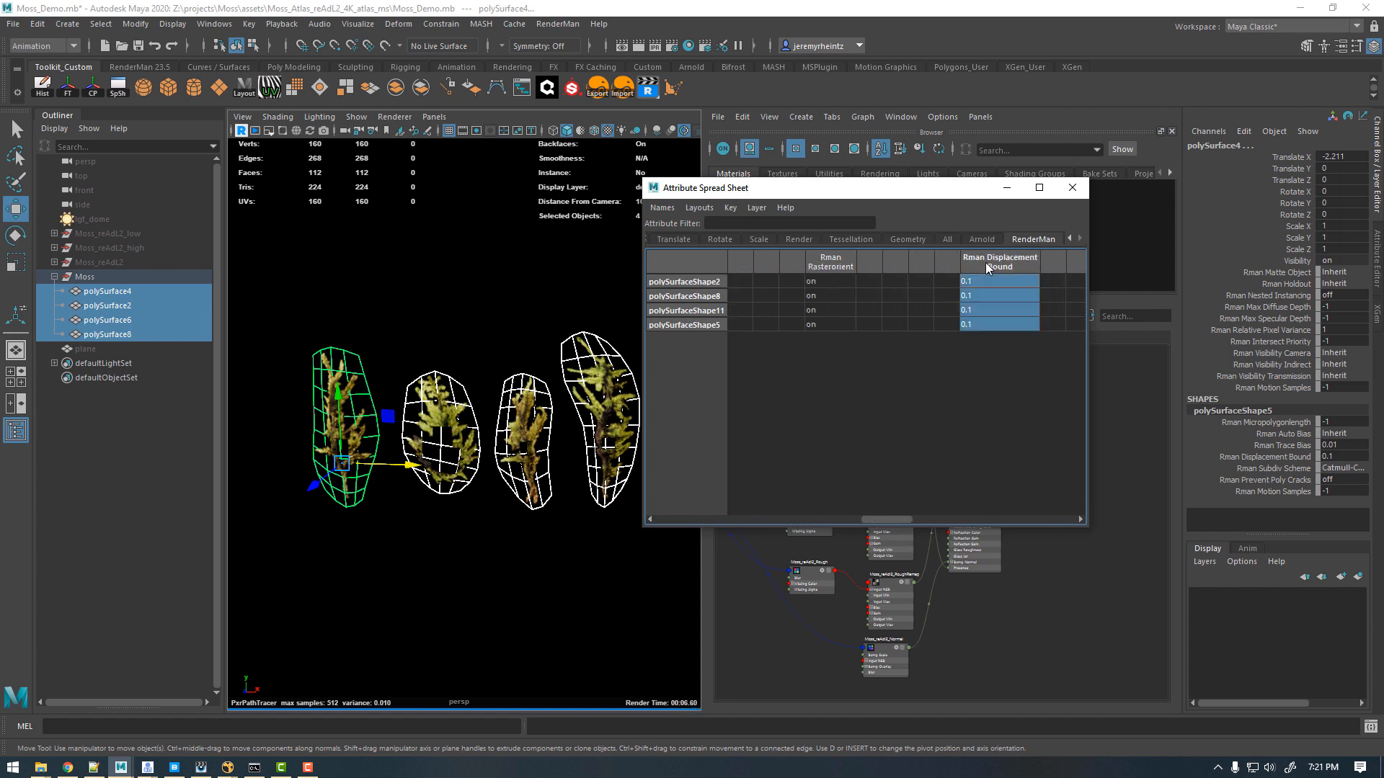
type("0.5")
key("Return")
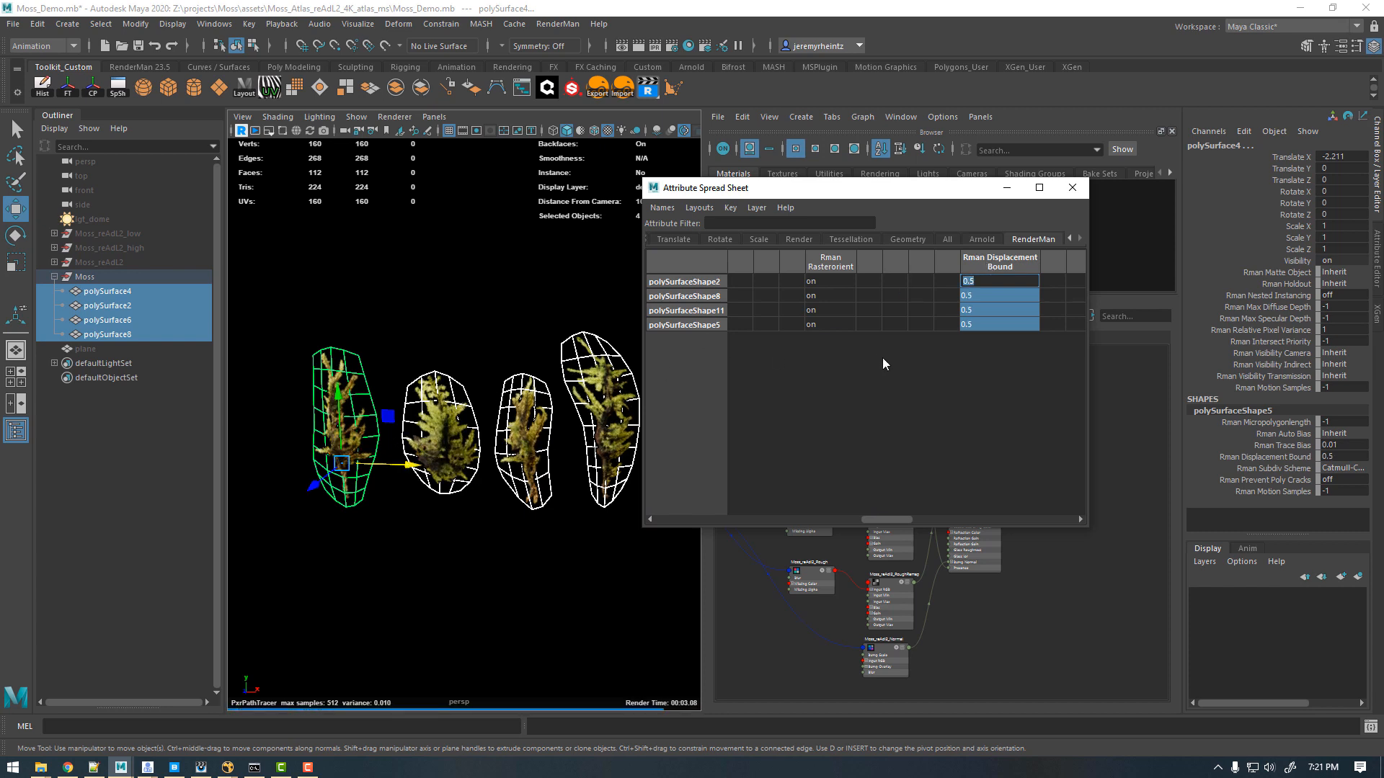
type(".3")
key("Return")
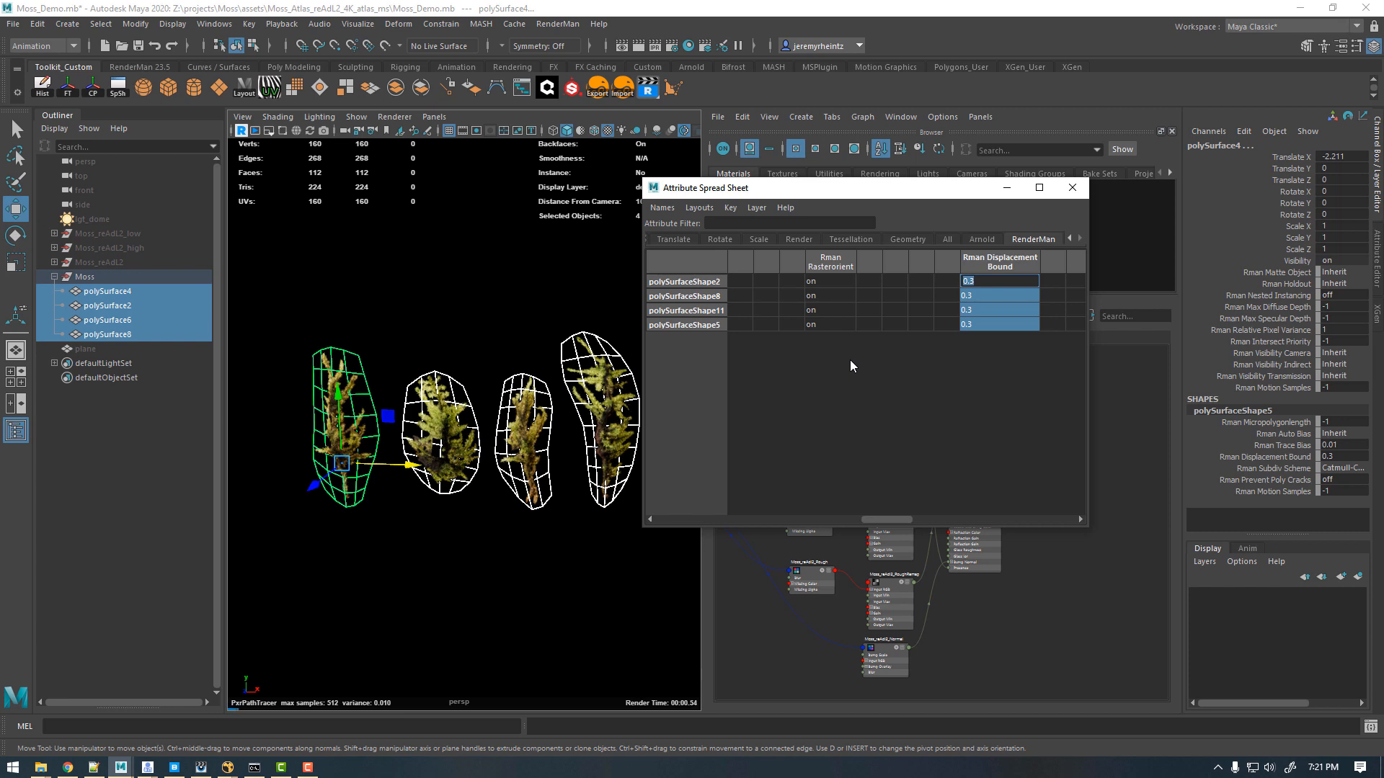
key("BackSpace")
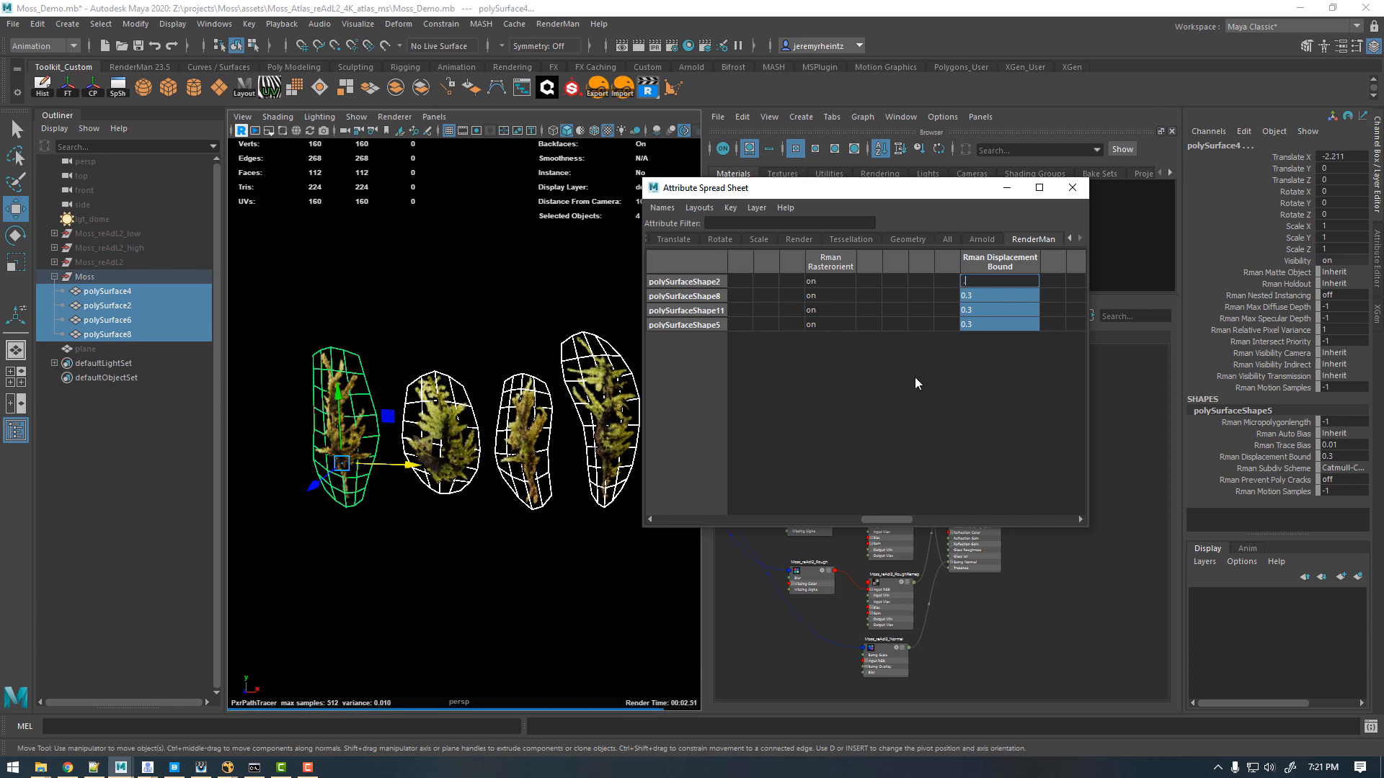
type(".5")
key("Return")
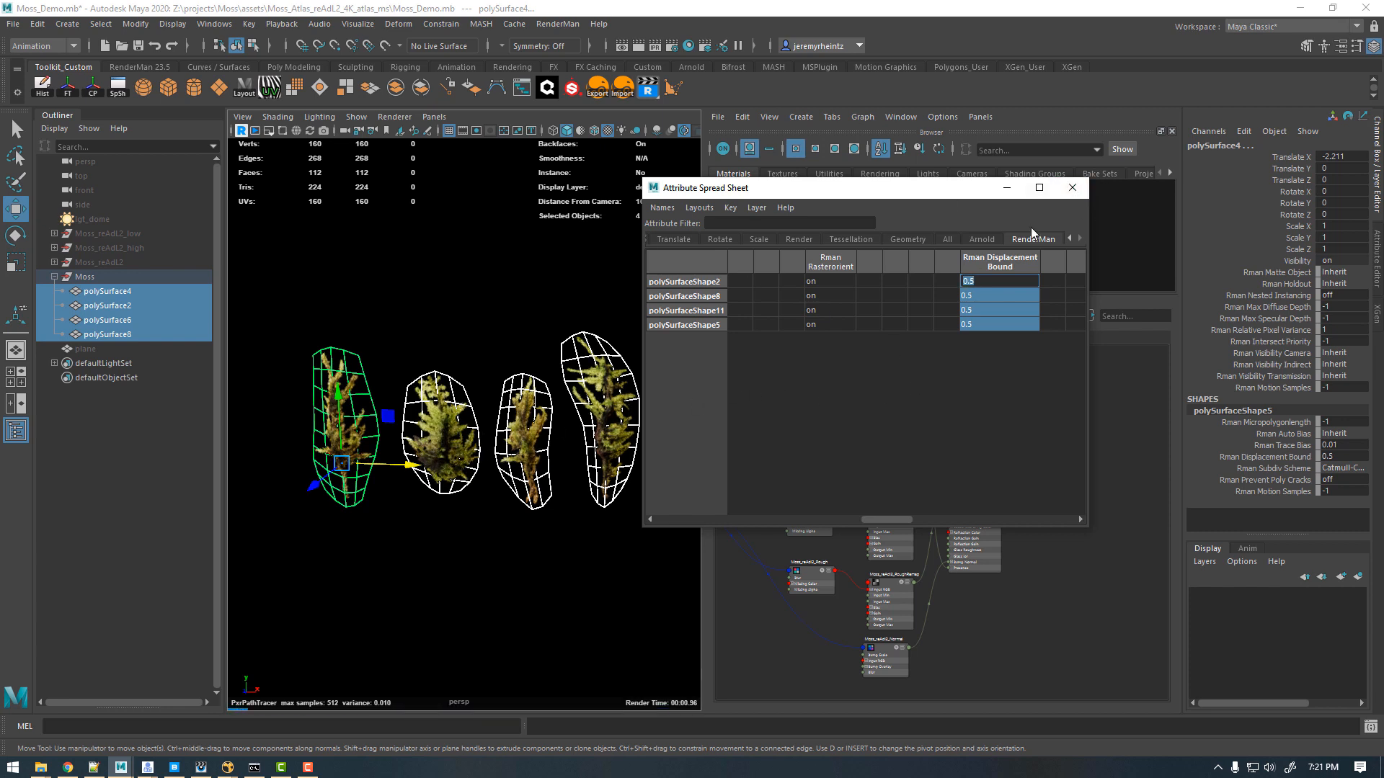
left_click(1076, 196)
left_click(483, 333)
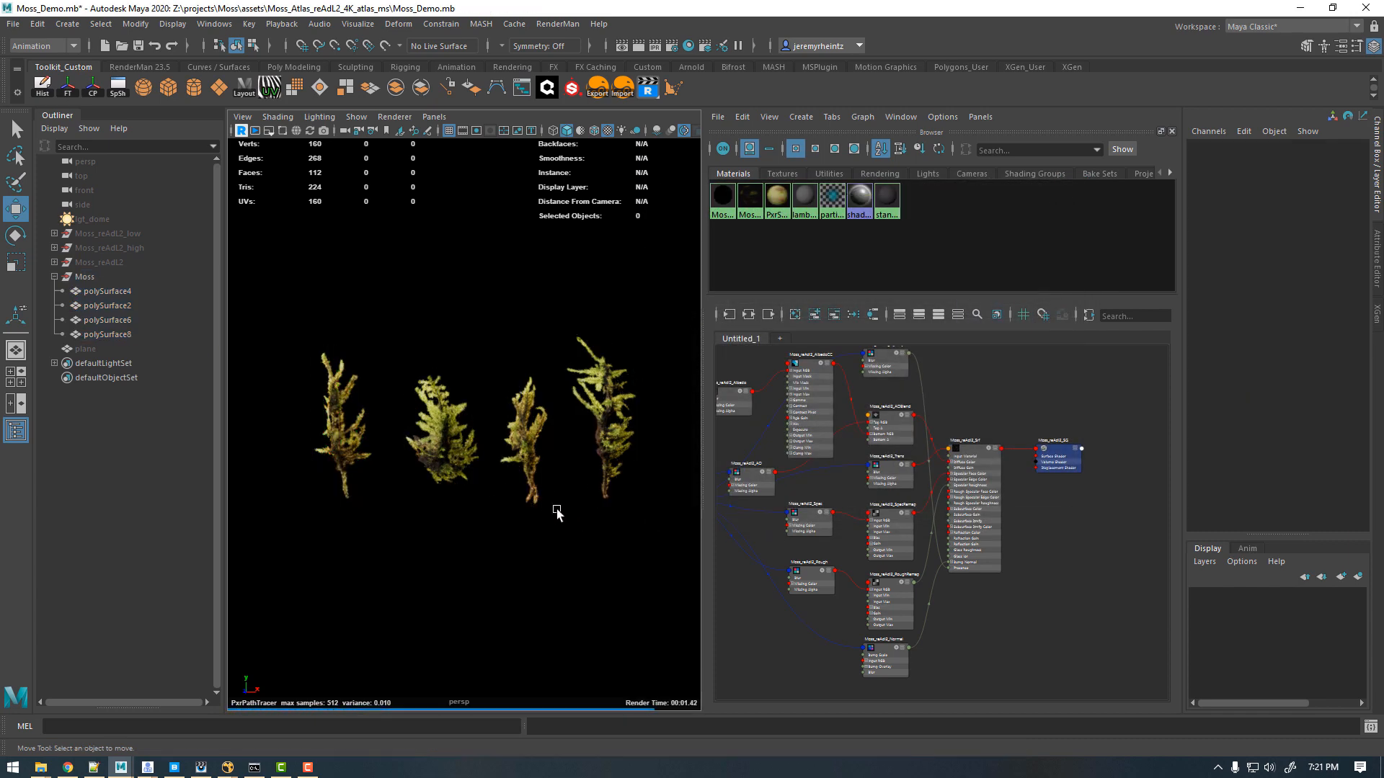
Step: Inspect the rendered sprigs from the side and front, comparing the displaced result with the polySurface6 mesh
left_click_drag(488, 496, 384, 395, "alt")
left_click(503, 432)
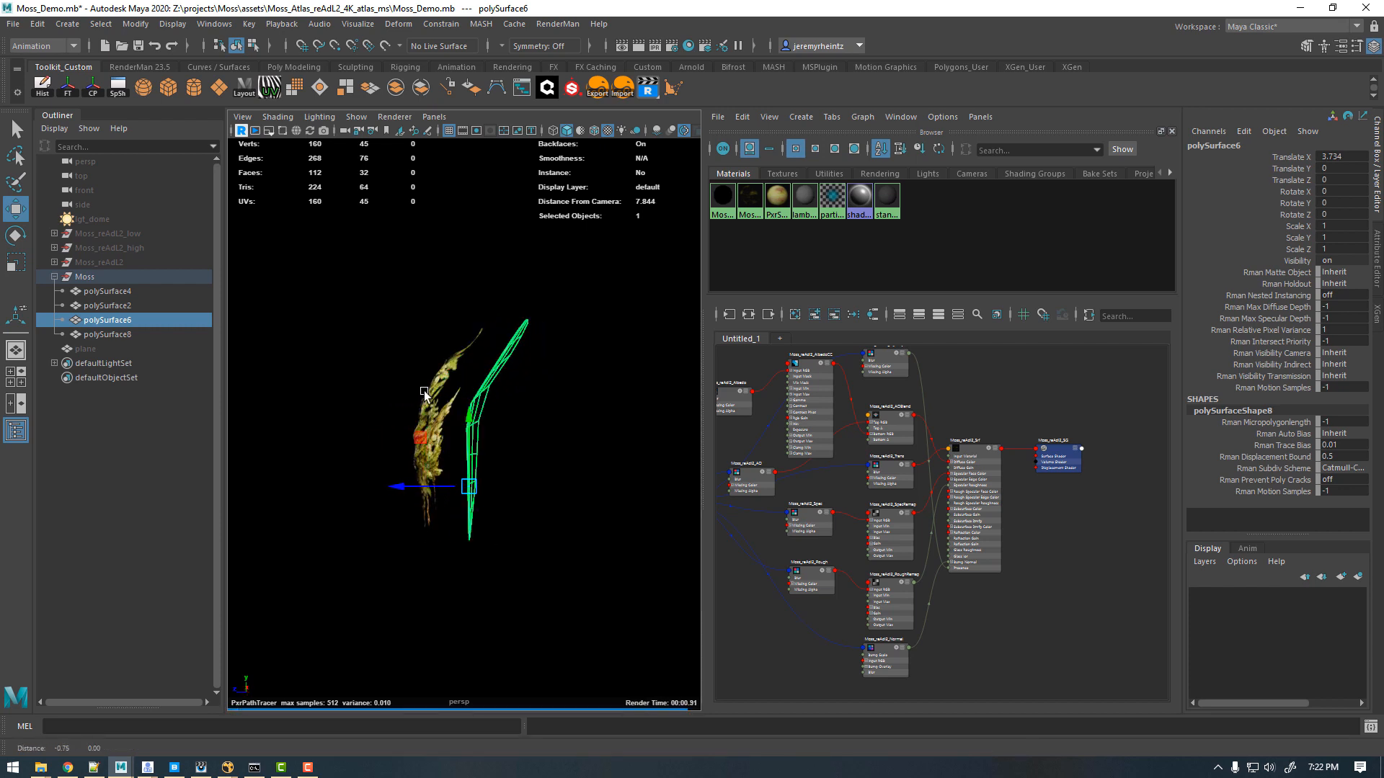
left_click(383, 397)
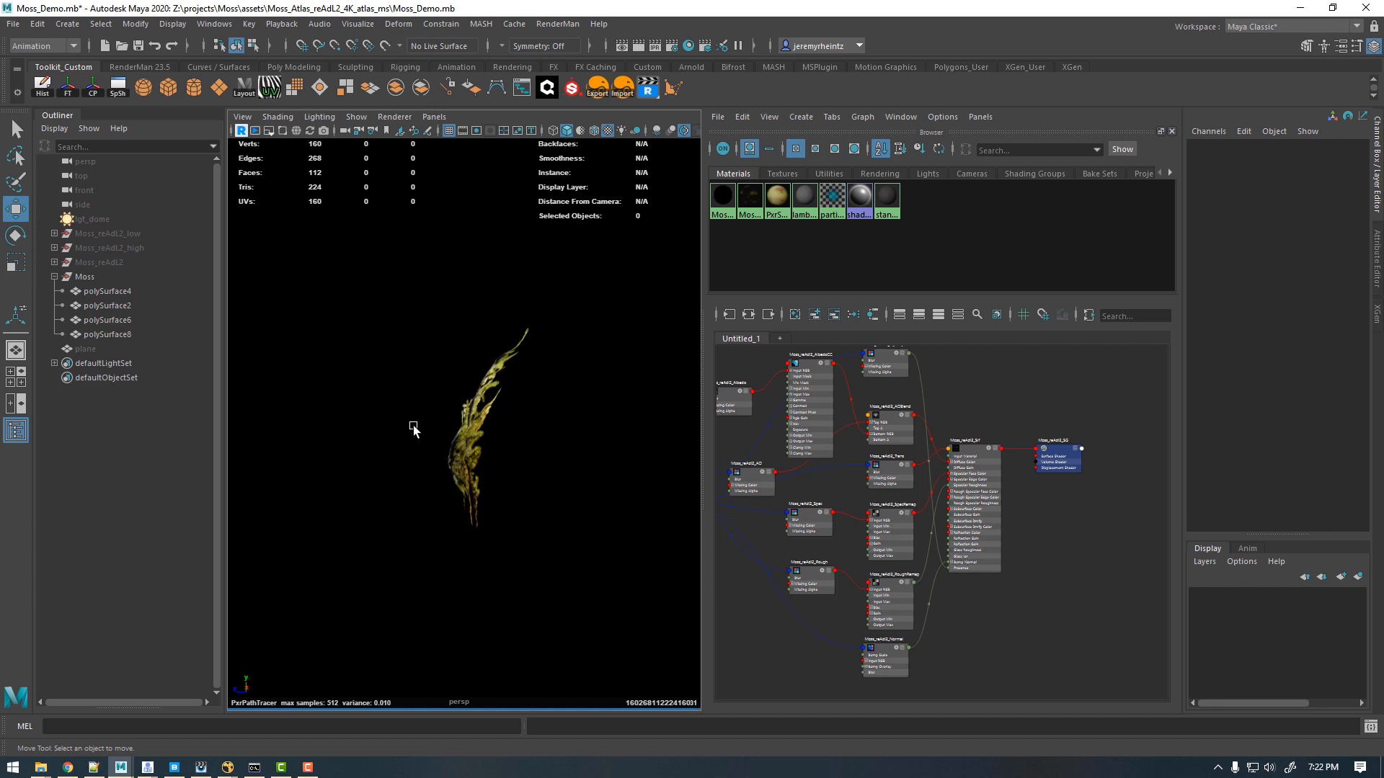
left_click_drag(466, 469, 537, 496, "alt")
middle_click_drag(530, 381, 484, 407, "alt")
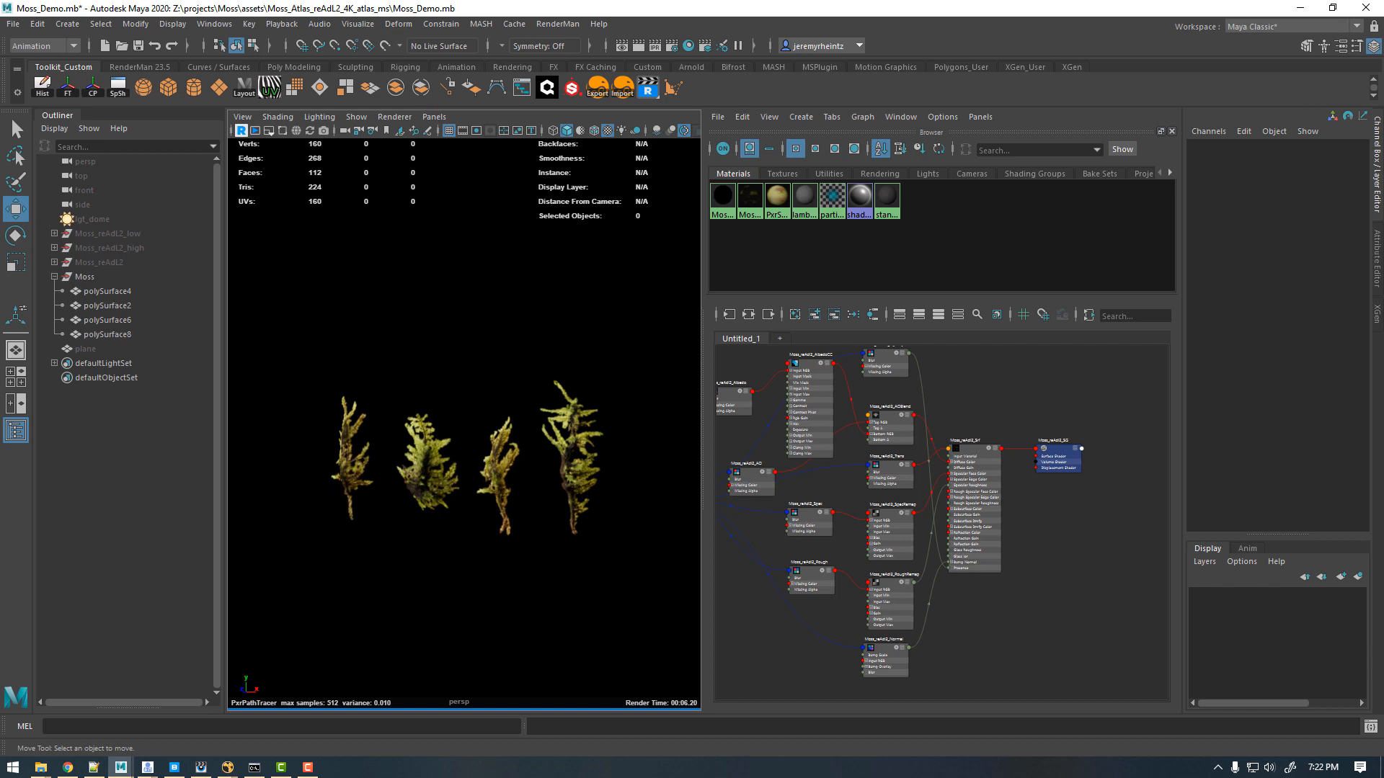
Step: Stop the RenderMan viewport render and set Translate X of all four sprigs to 0
left_click(241, 132)
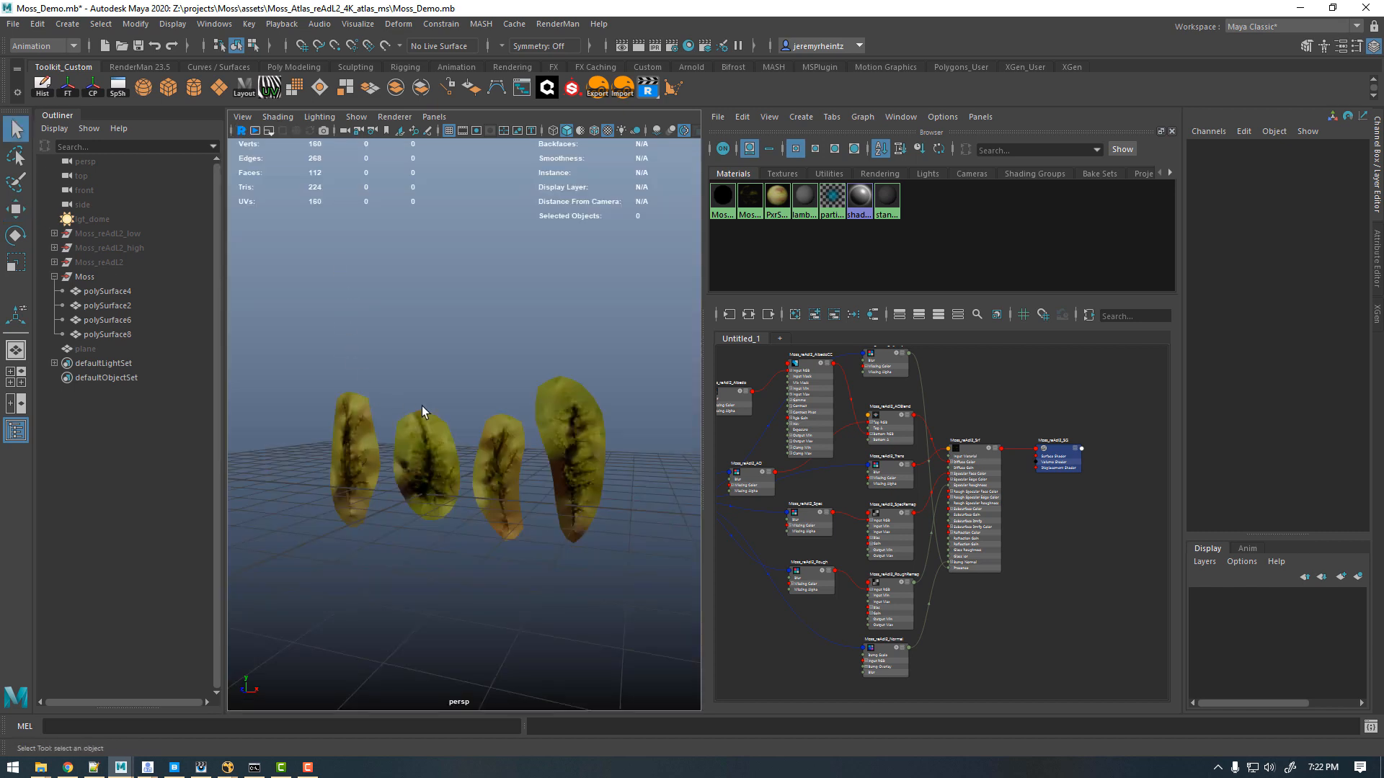
left_click_drag(265, 307, 681, 621)
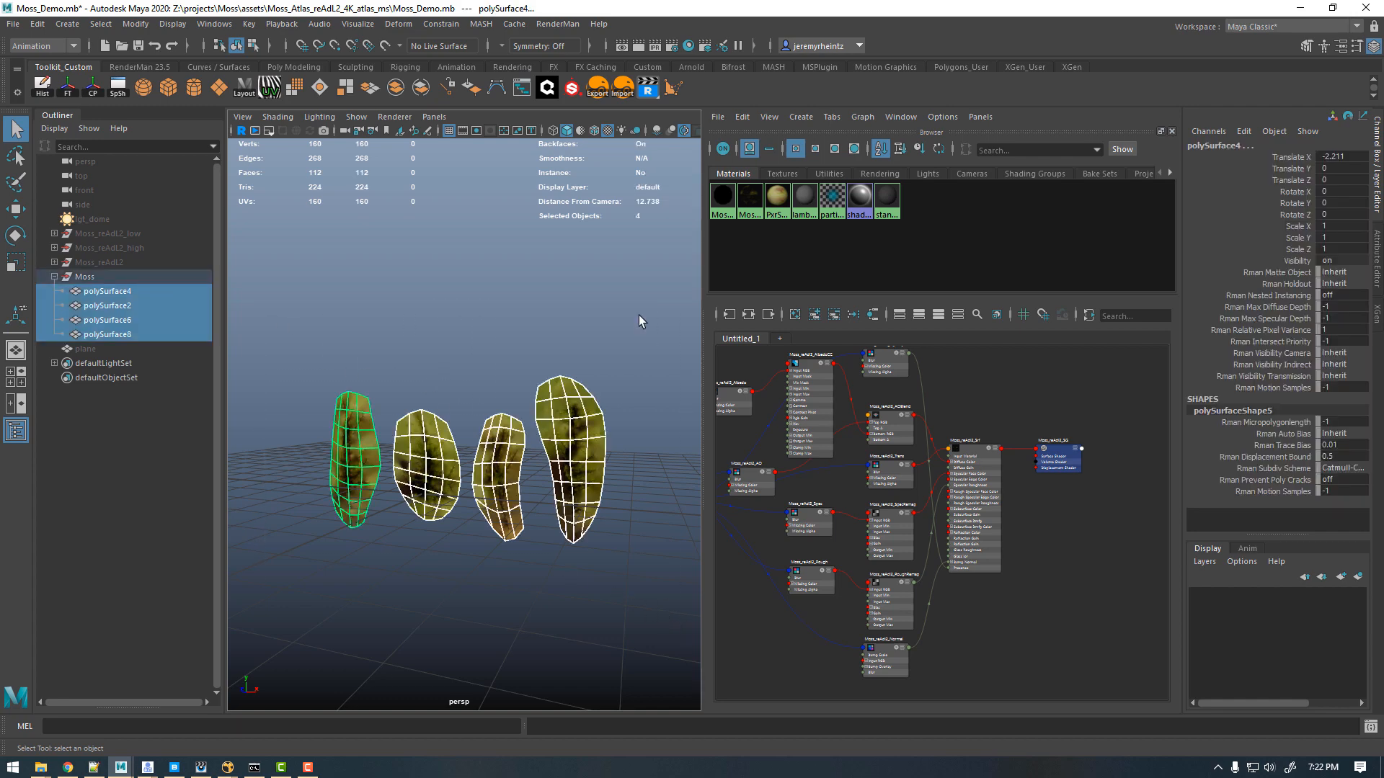
left_click(1334, 158)
type("0")
key("Return")
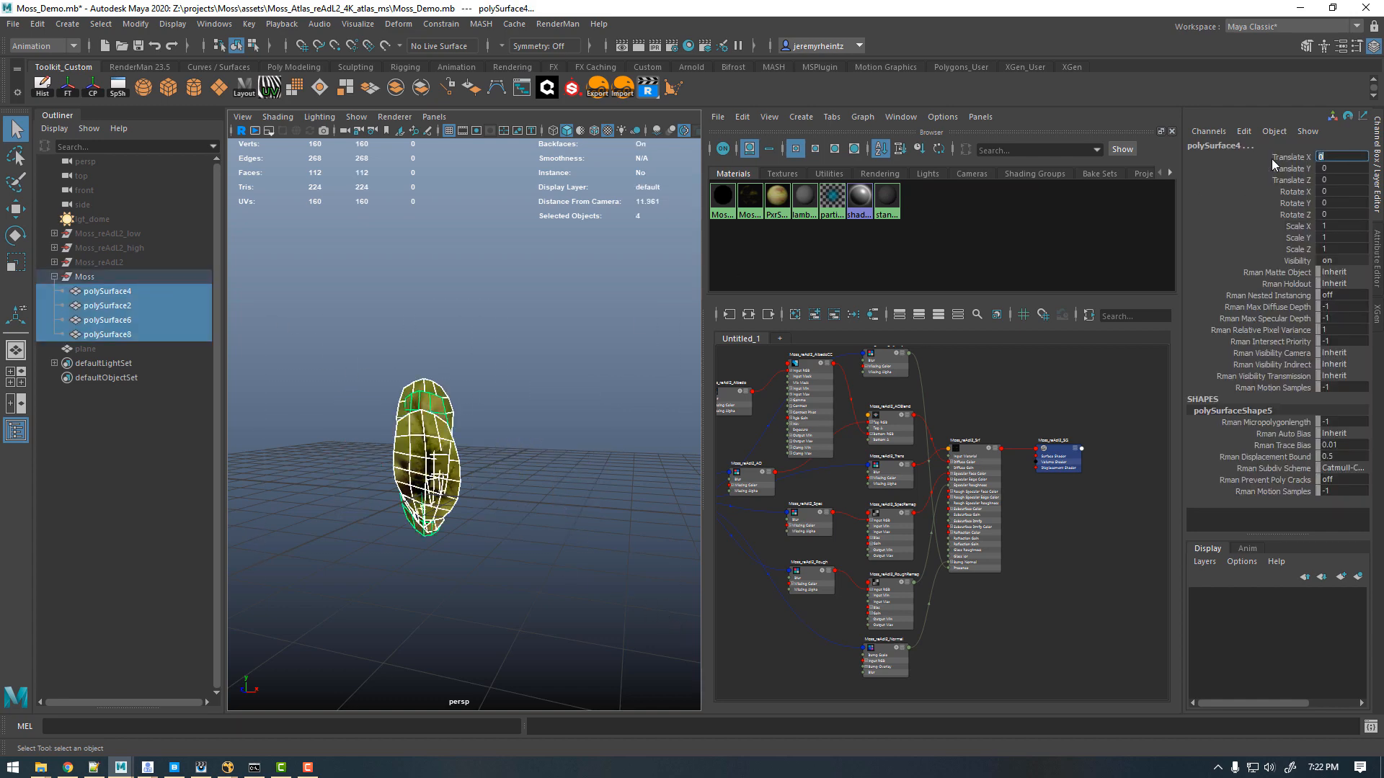
left_click_drag(408, 482, 380, 408, "alt")
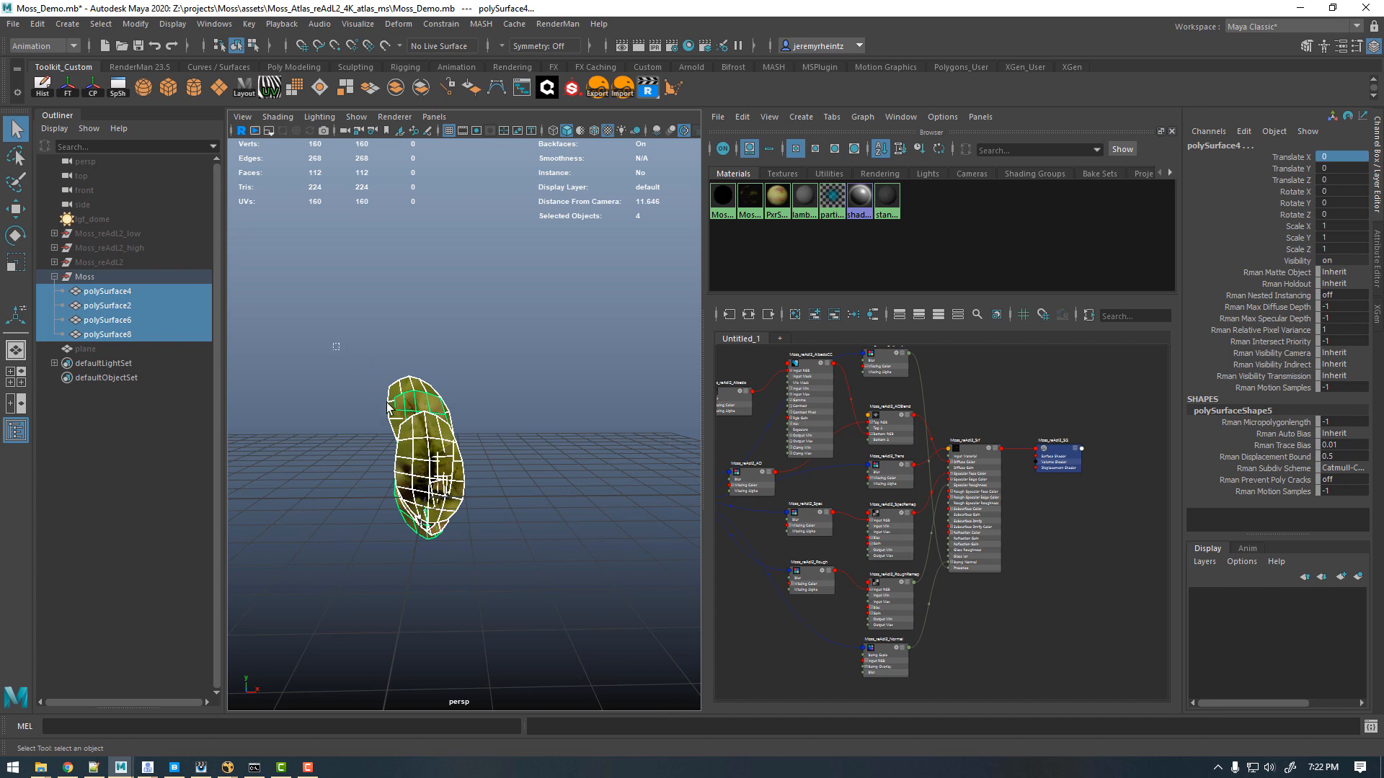
Step: Set up a Maya Binary export of the Moss group as Moss_export in the Moss_Atlas_reAdL2_4K_atlas_ms folder, and cancel it
left_click(86, 278)
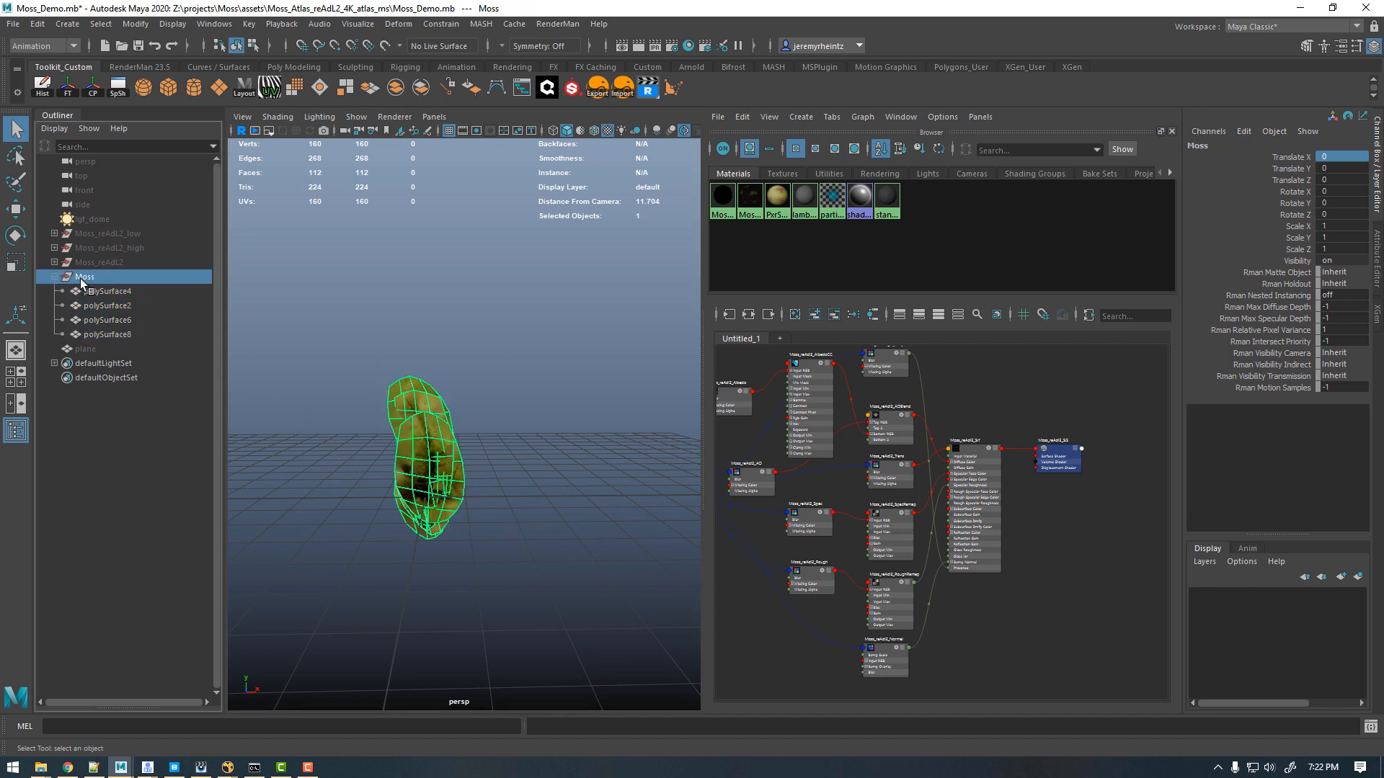
left_click(13, 24)
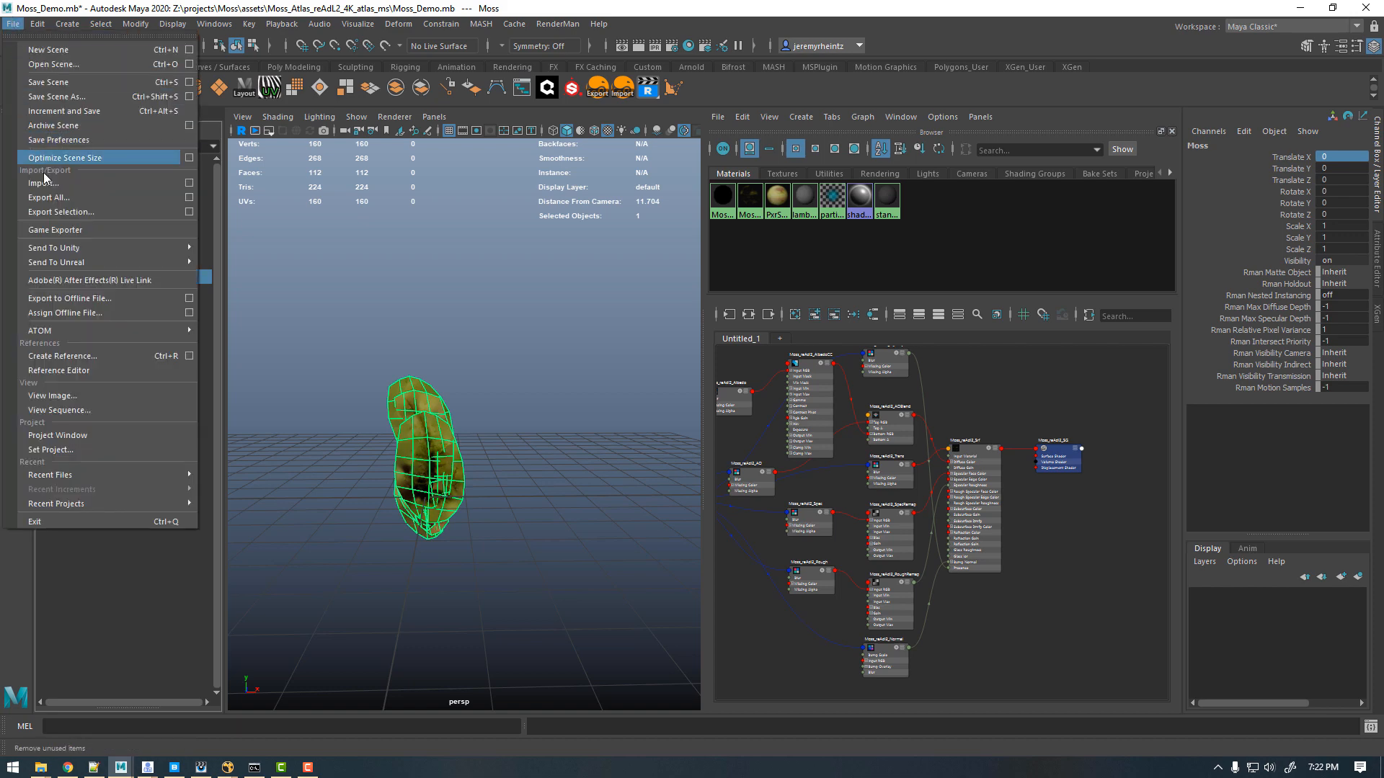
left_click(87, 212)
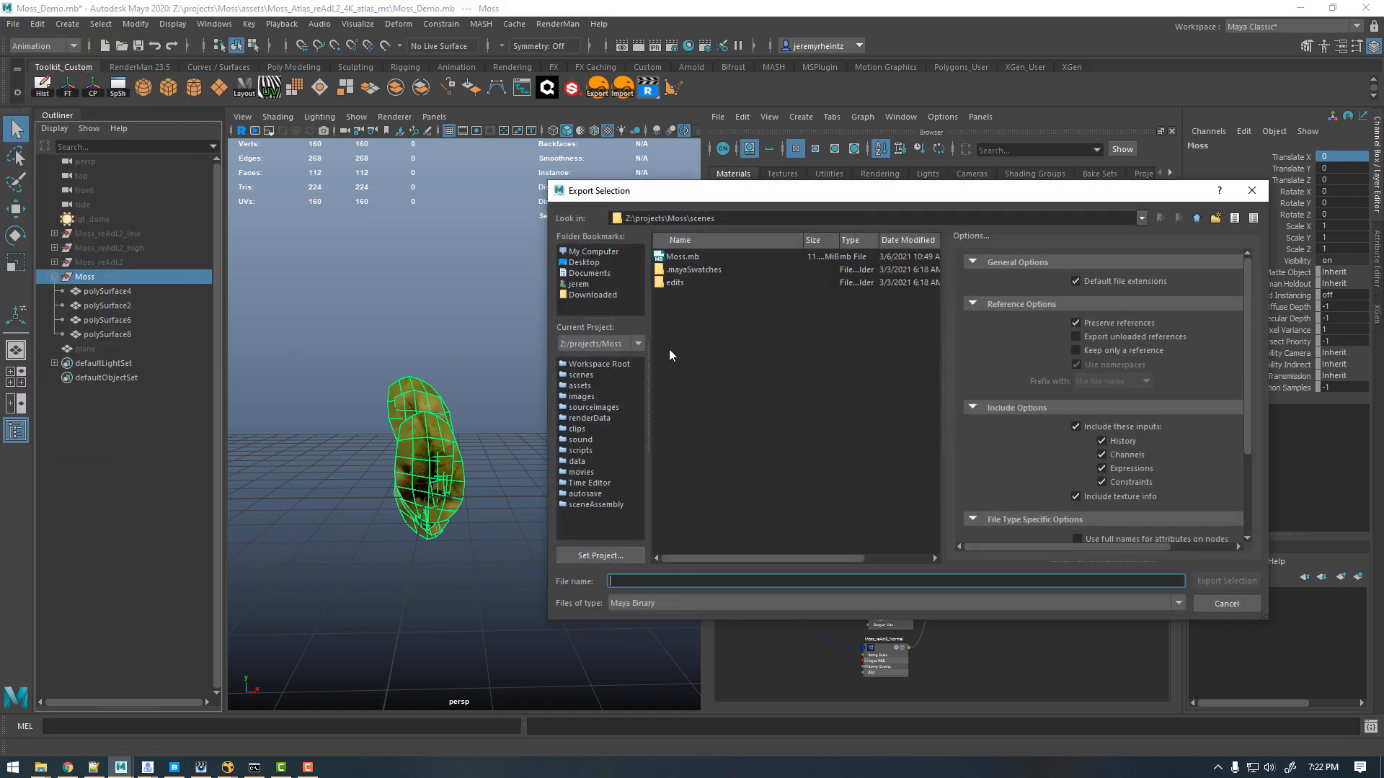
type("Moss_export")
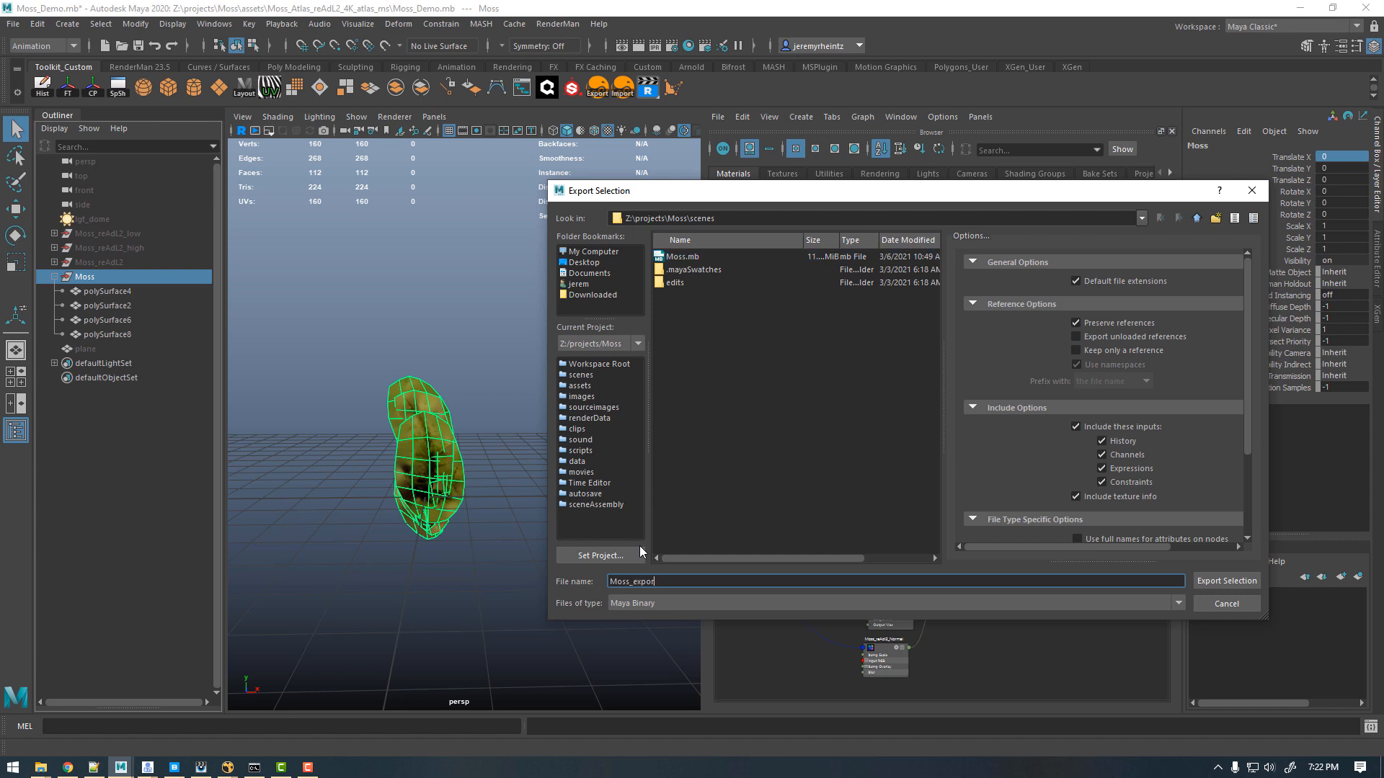
left_click(573, 386)
double_click(715, 255)
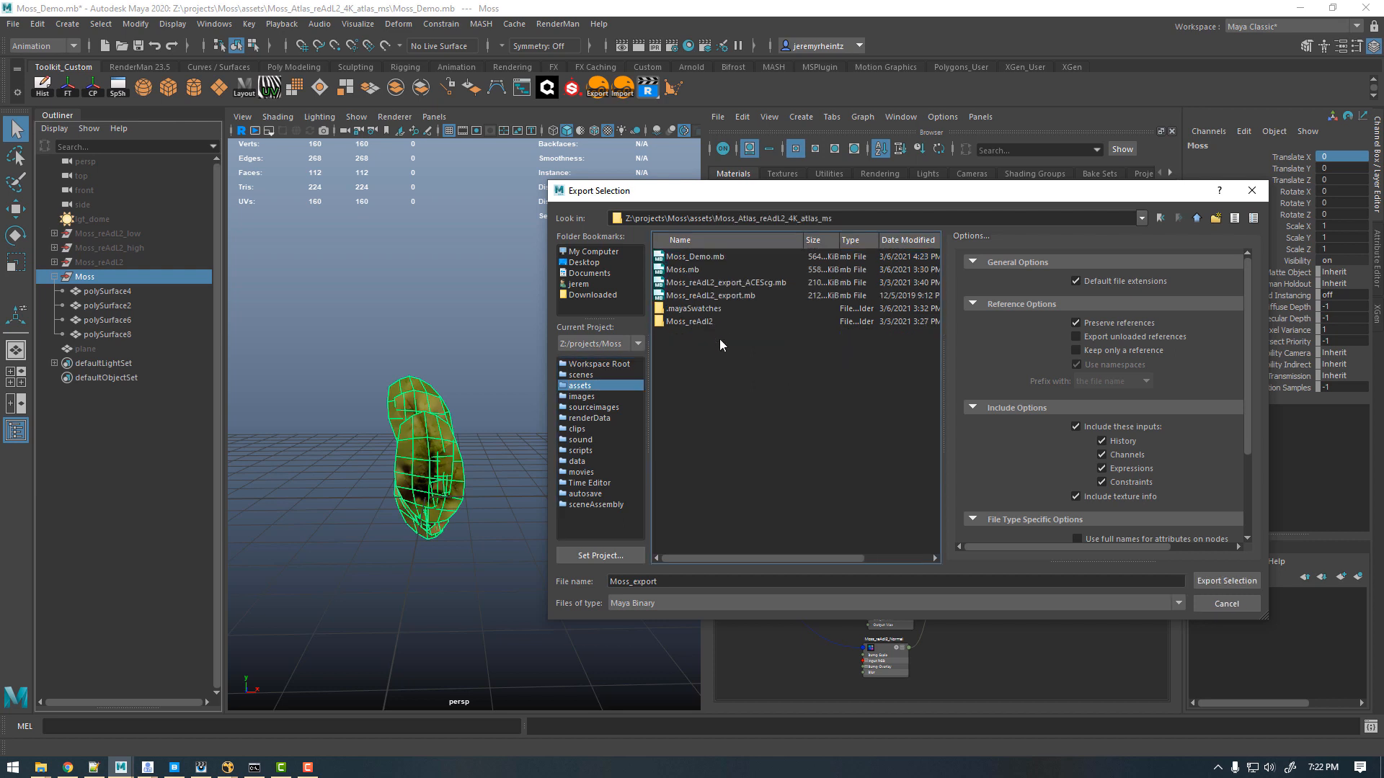
left_click(650, 603)
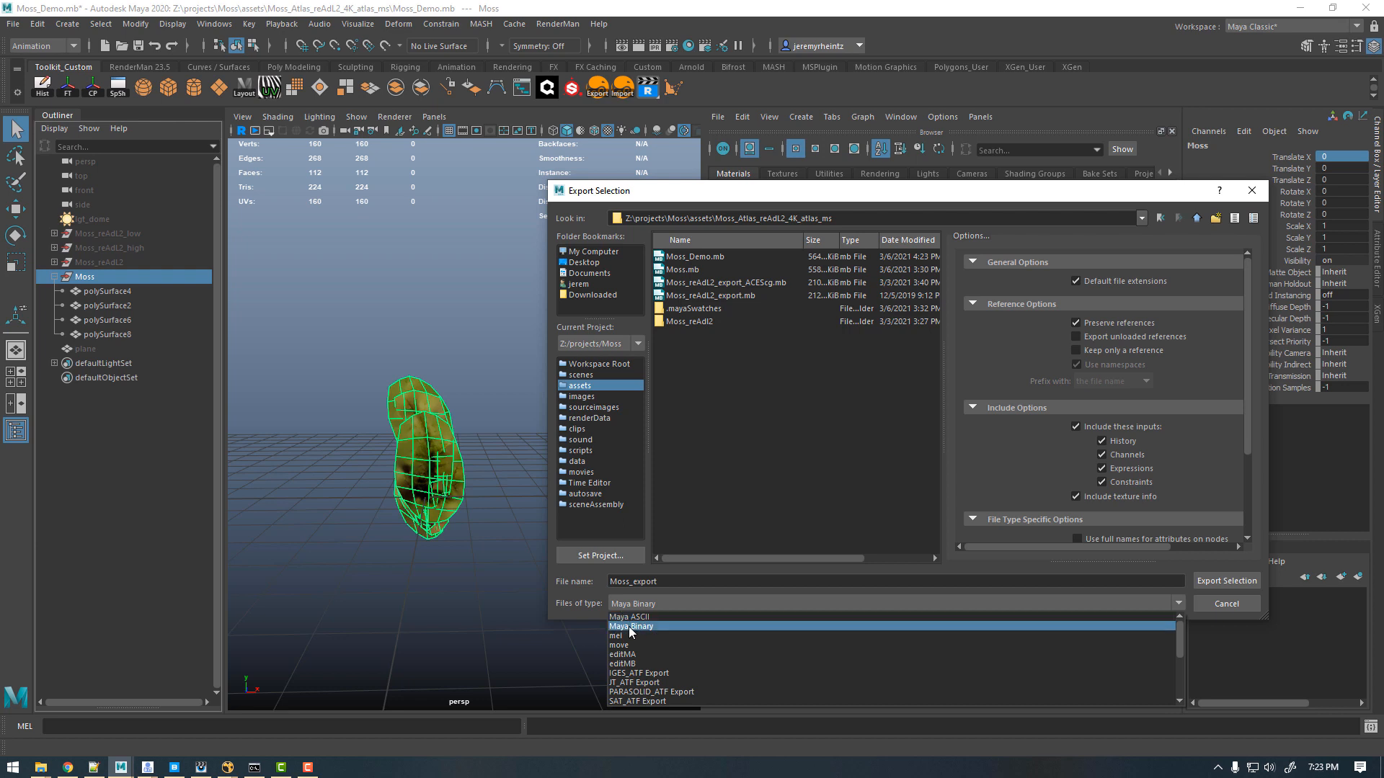
left_click(1061, 198)
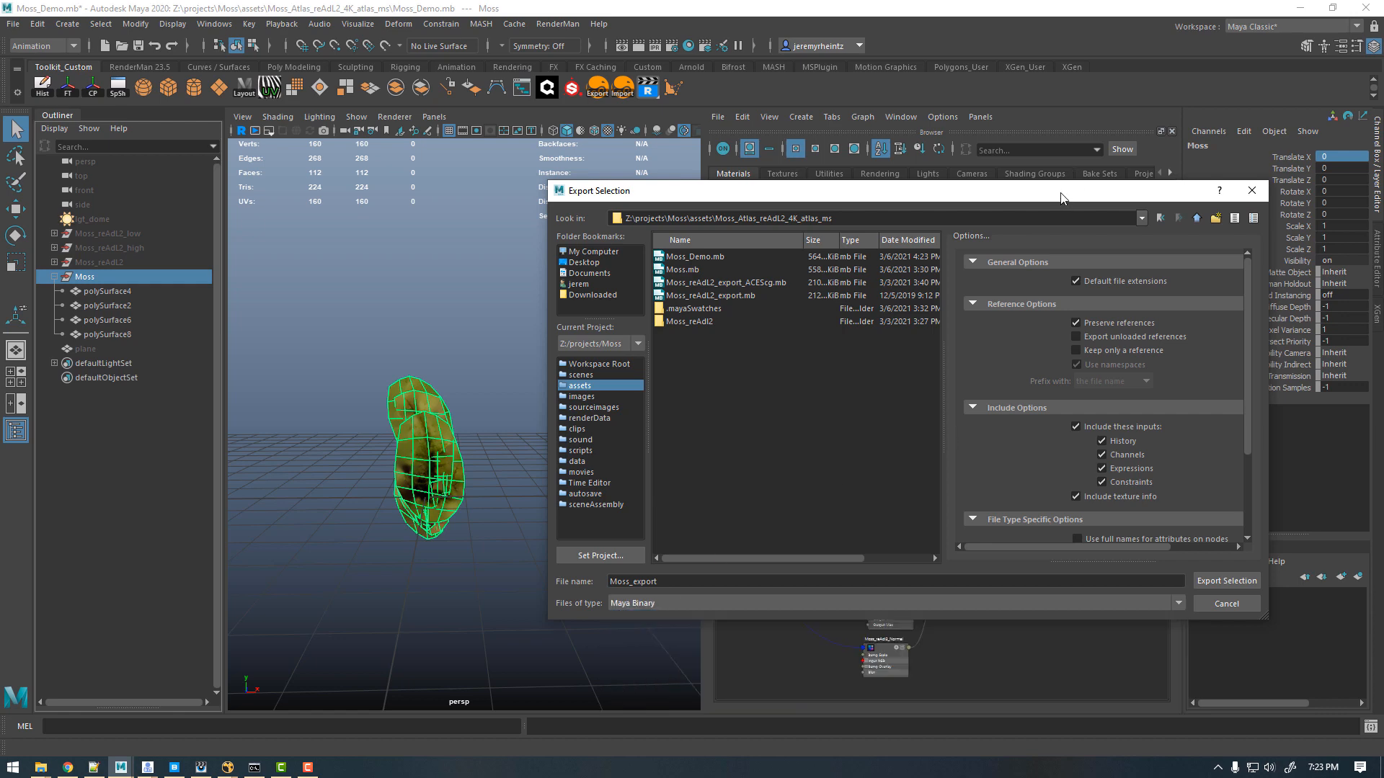
left_click_drag(974, 190, 977, 157)
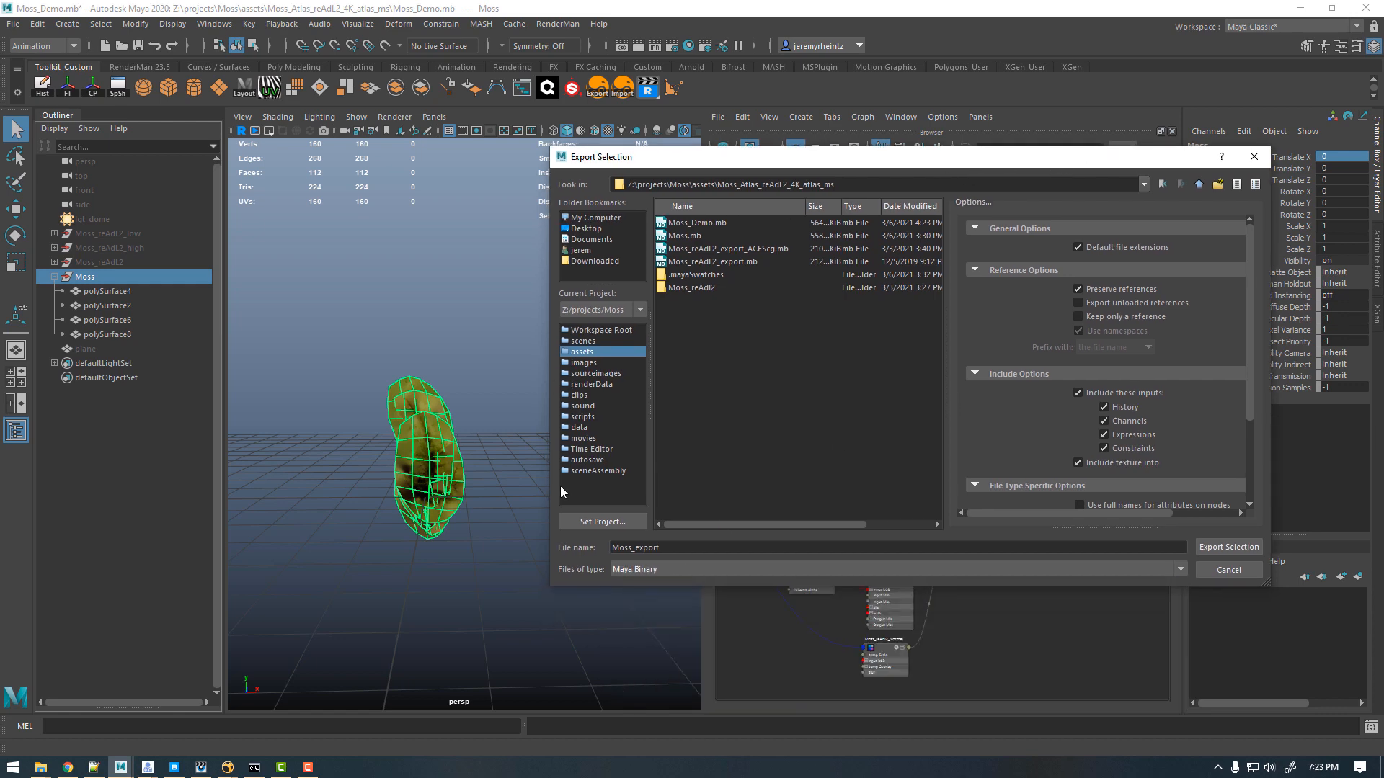
left_click(1225, 570)
Step: Switch to Quixel Bridge, examine the source Moss atlas, and return to Maya
middle_click_drag(446, 330, 491, 314, "alt")
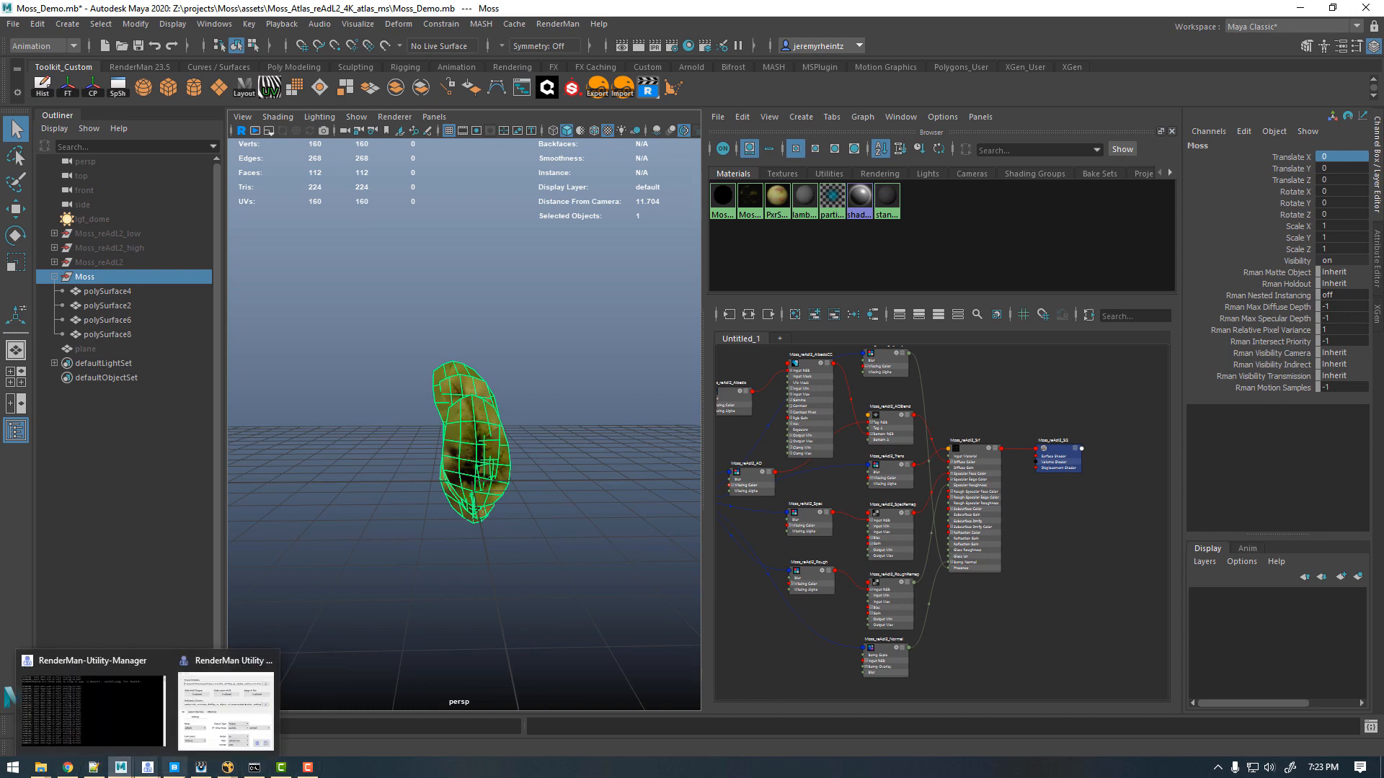
left_click(174, 767)
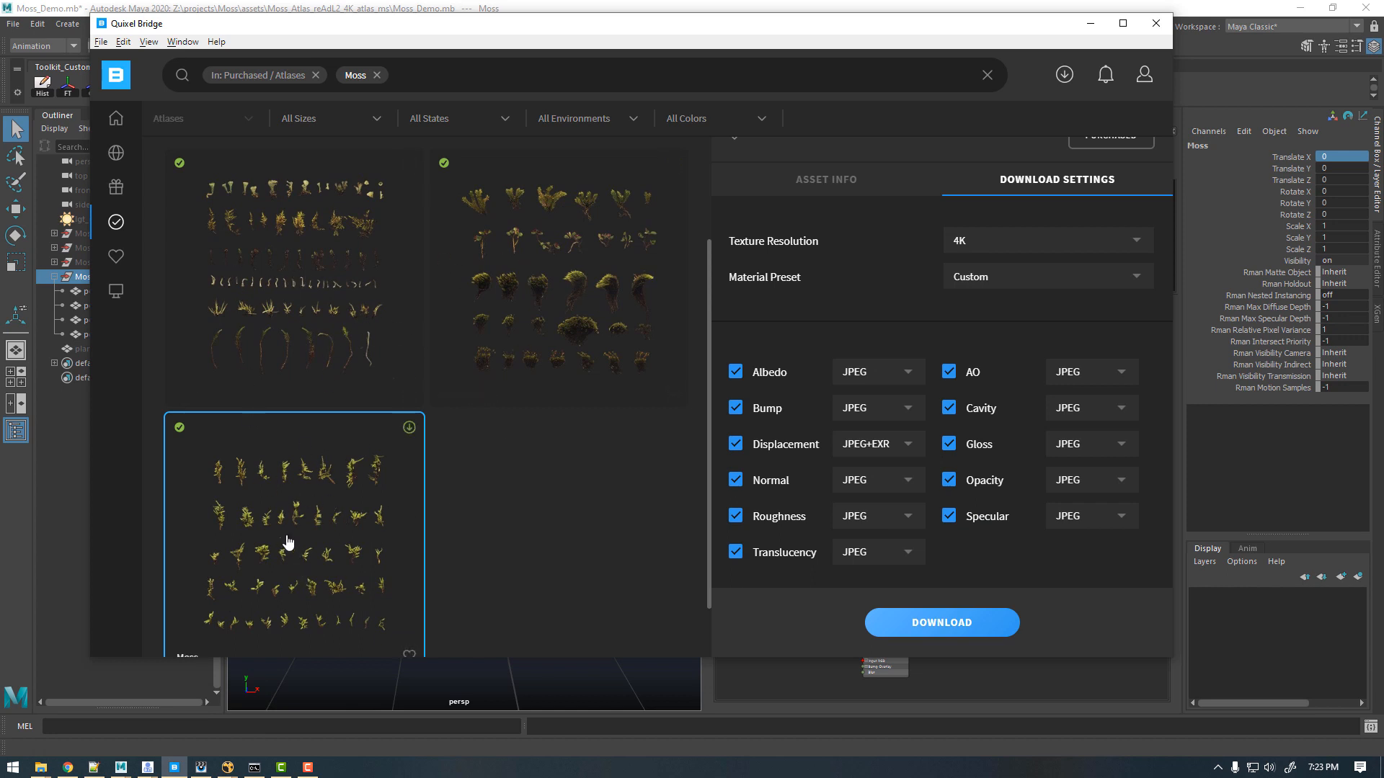
scroll(385, 515, "down", 1)
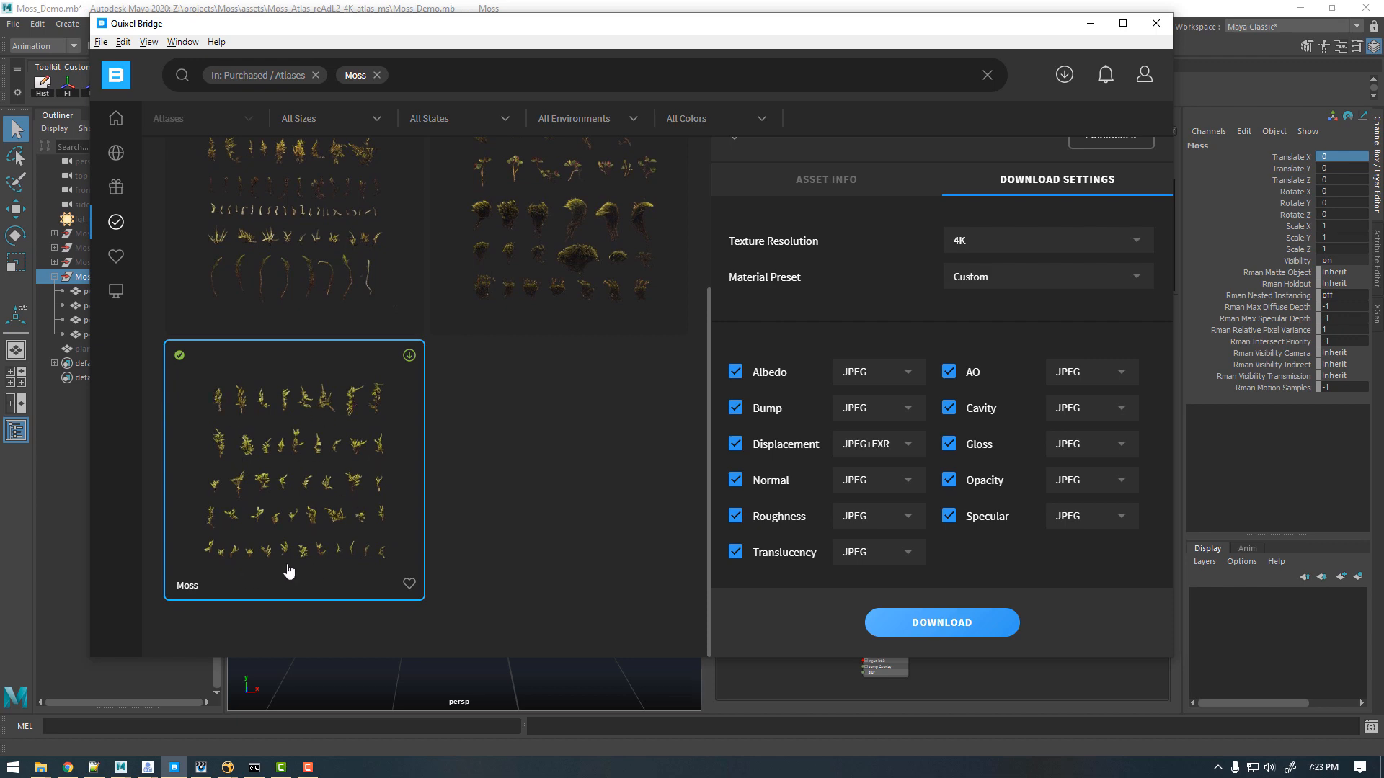
left_click(1122, 10)
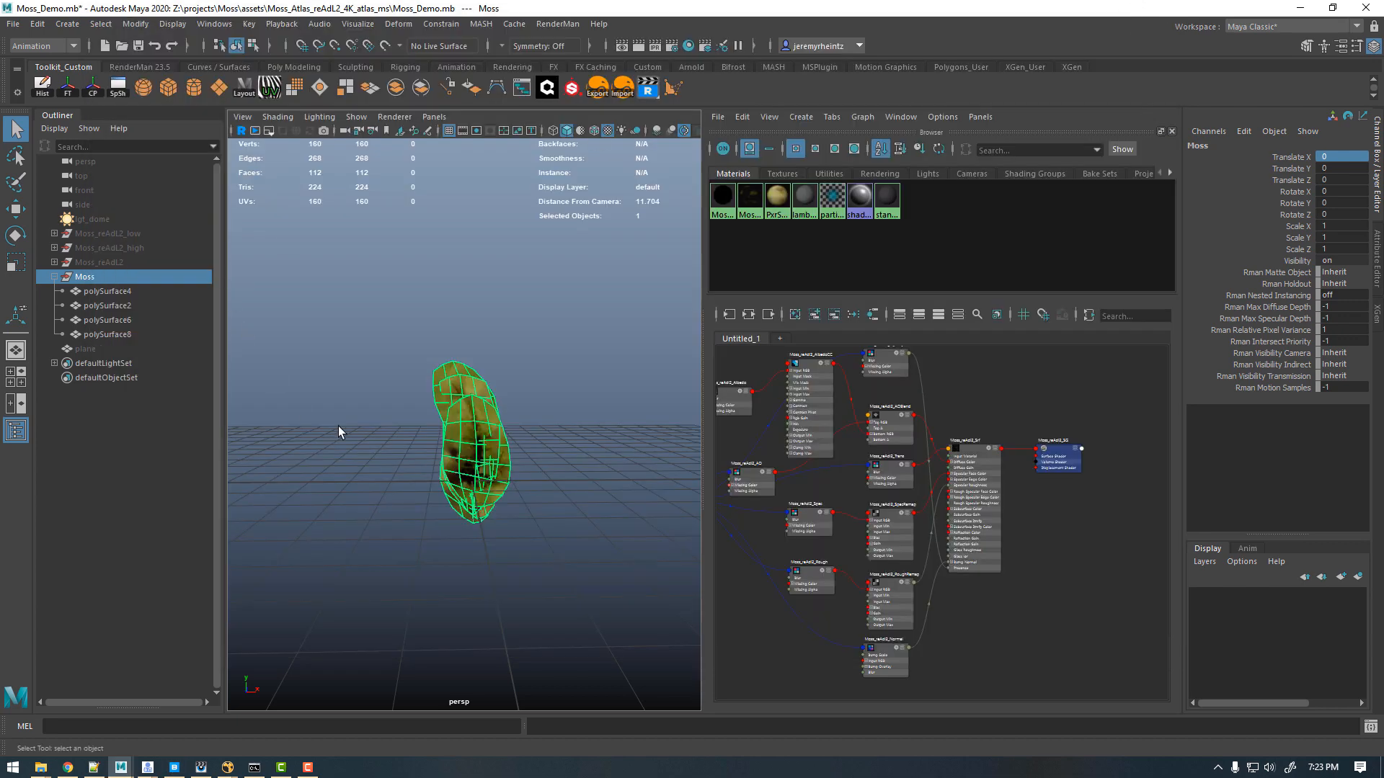
Step: Hide the Moss group and show the Moss_reAdL2_high group
key("ctrl+h")
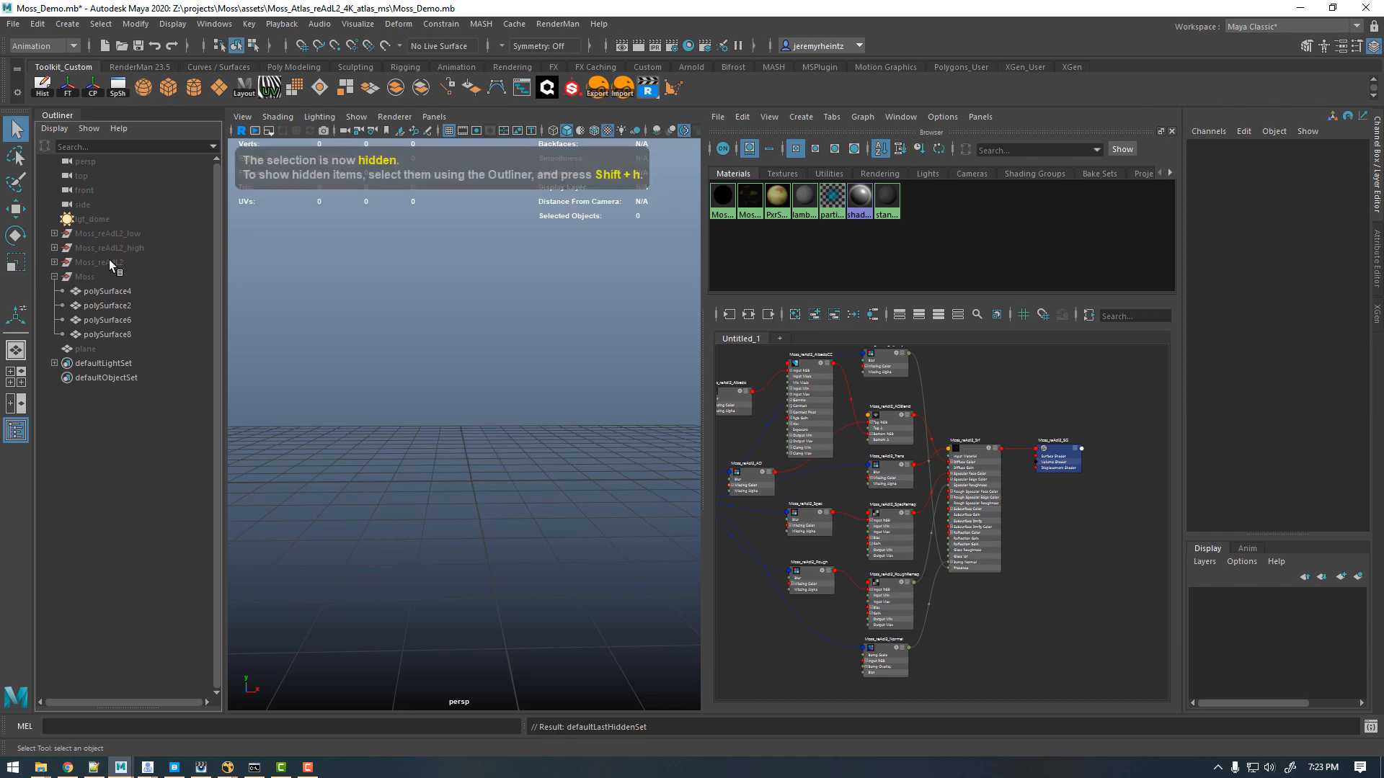
left_click(108, 247)
key("shift+h")
Step: Examine the curvature of all the Moss_reAdL2_high sprig meshes from the front and edge-on
right_click_drag(497, 398, 405, 339, "alt")
left_click(487, 287)
left_click_drag(465, 354, 382, 372, "alt")
right_click_drag(447, 353, 505, 346, "alt")
middle_click_drag(505, 346, 507, 426, "alt")
left_click_drag(507, 426, 531, 398, "alt")
middle_click_drag(373, 265, 442, 289, "alt")
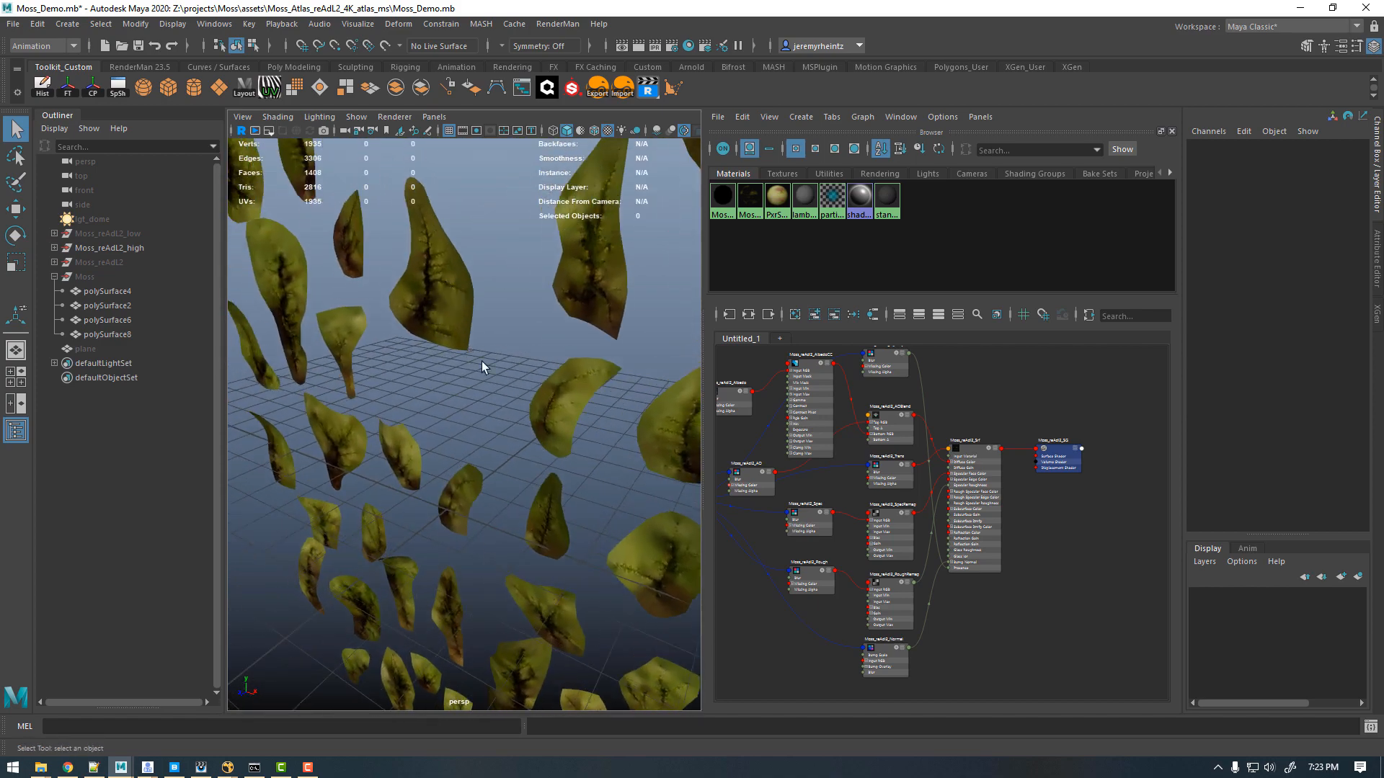
left_click_drag(481, 361, 321, 360, "alt")
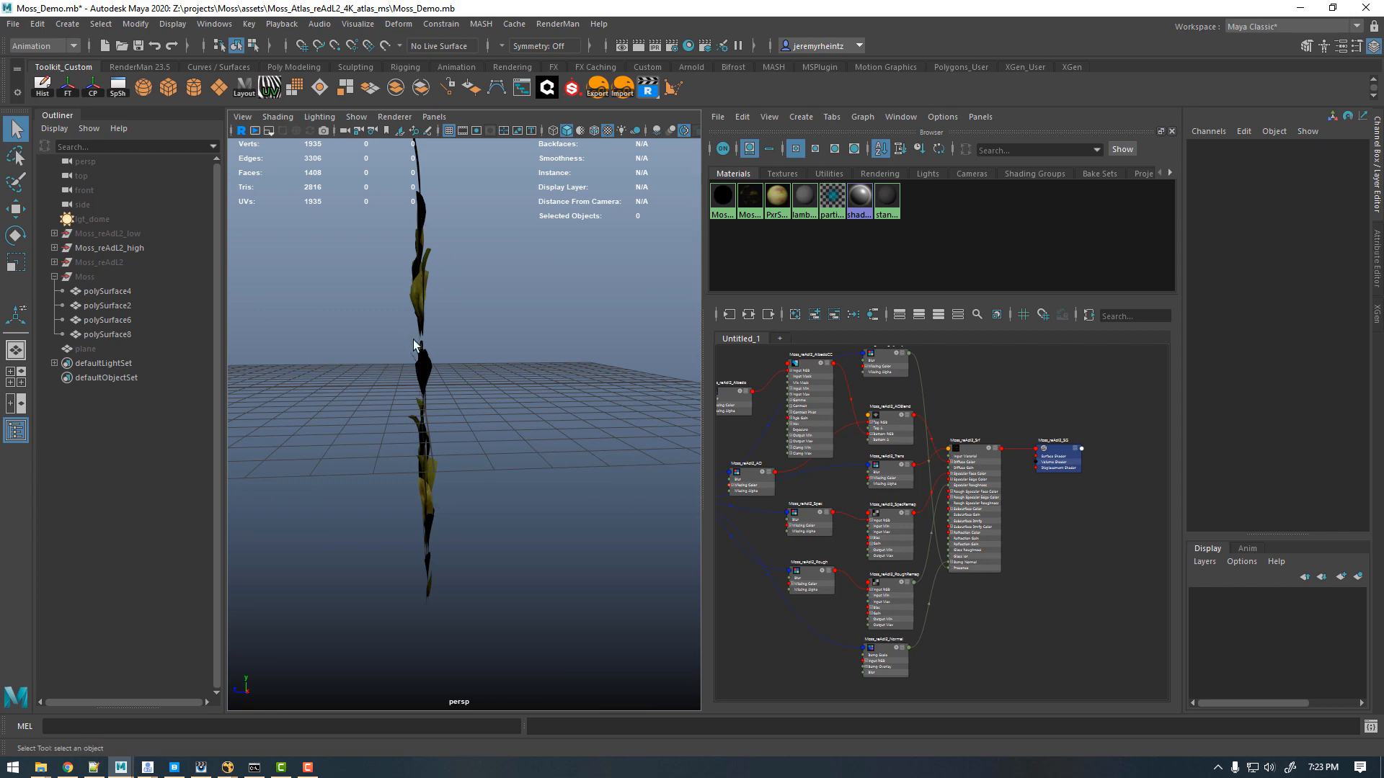
left_click_drag(343, 338, 427, 286, "alt")
Step: Render the Moss_reAdL2_high sprigs in the RenderMan viewport from two angles and stop the render
left_click(244, 131)
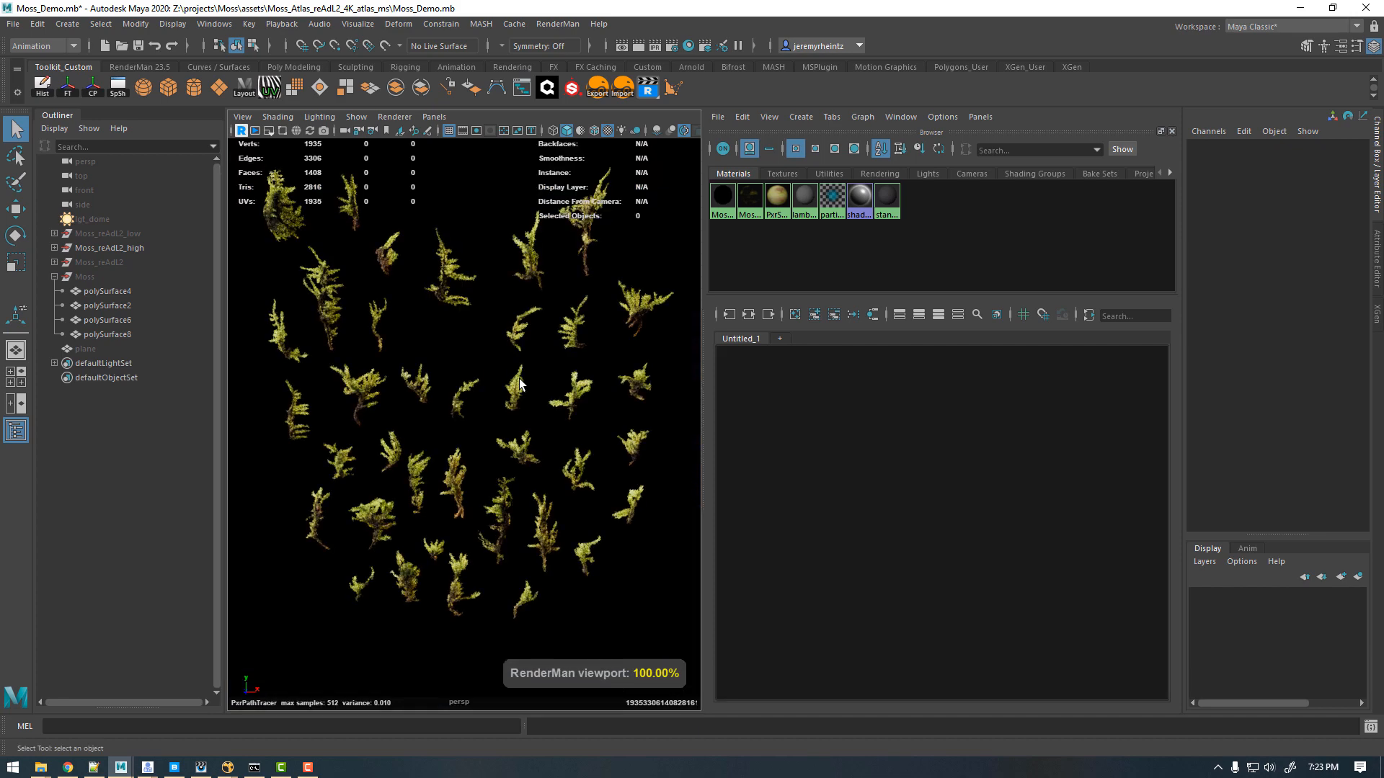
left_click_drag(485, 370, 397, 376, "alt")
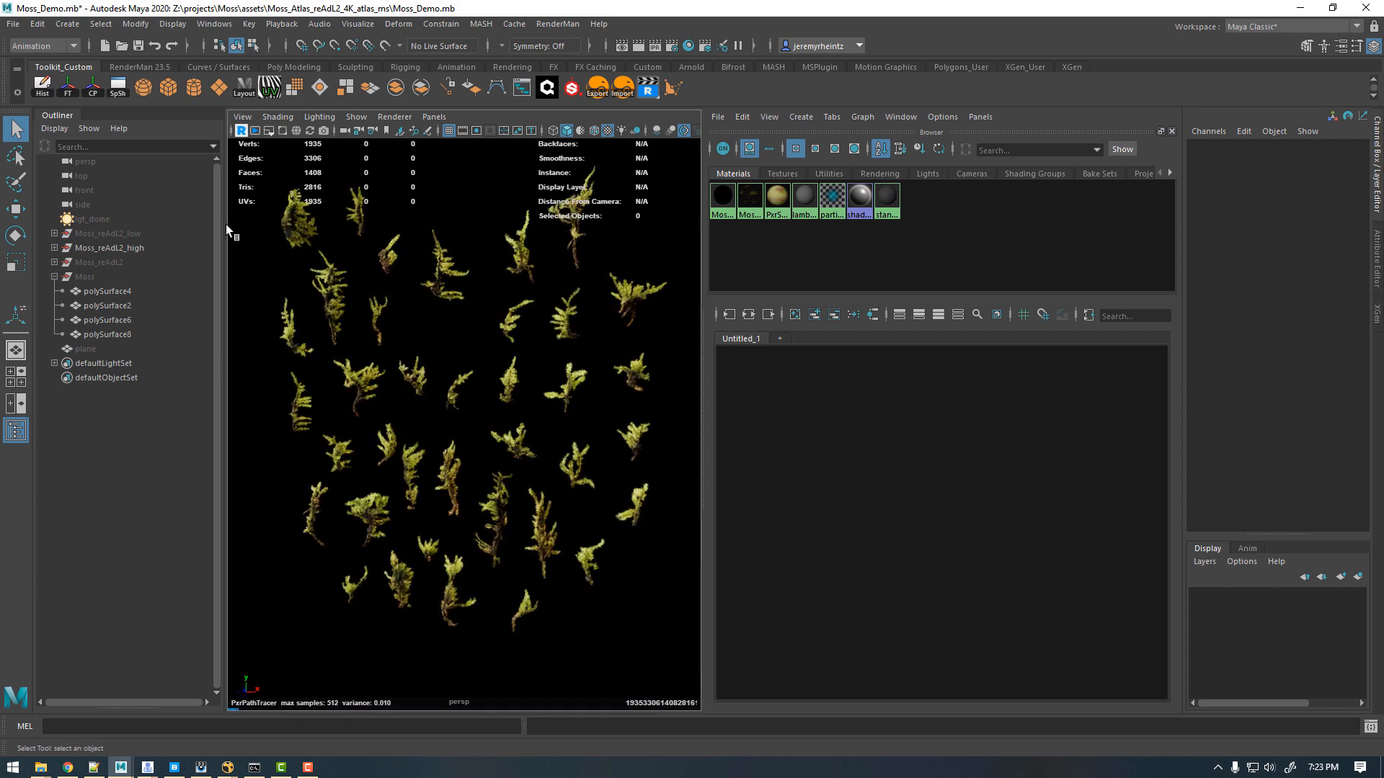
left_click(242, 129)
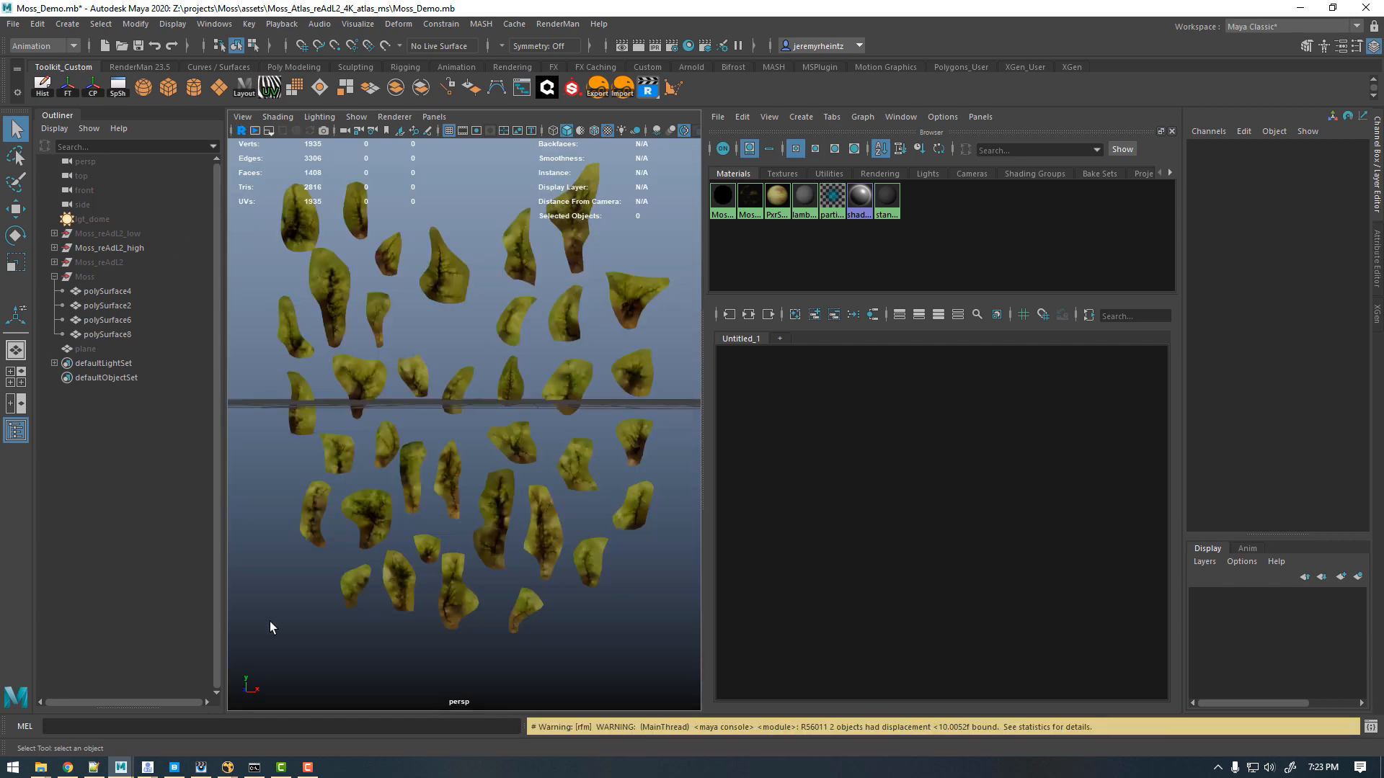
Step: Switch to Quixel Bridge and review the purchased moss atlases
left_click(174, 767)
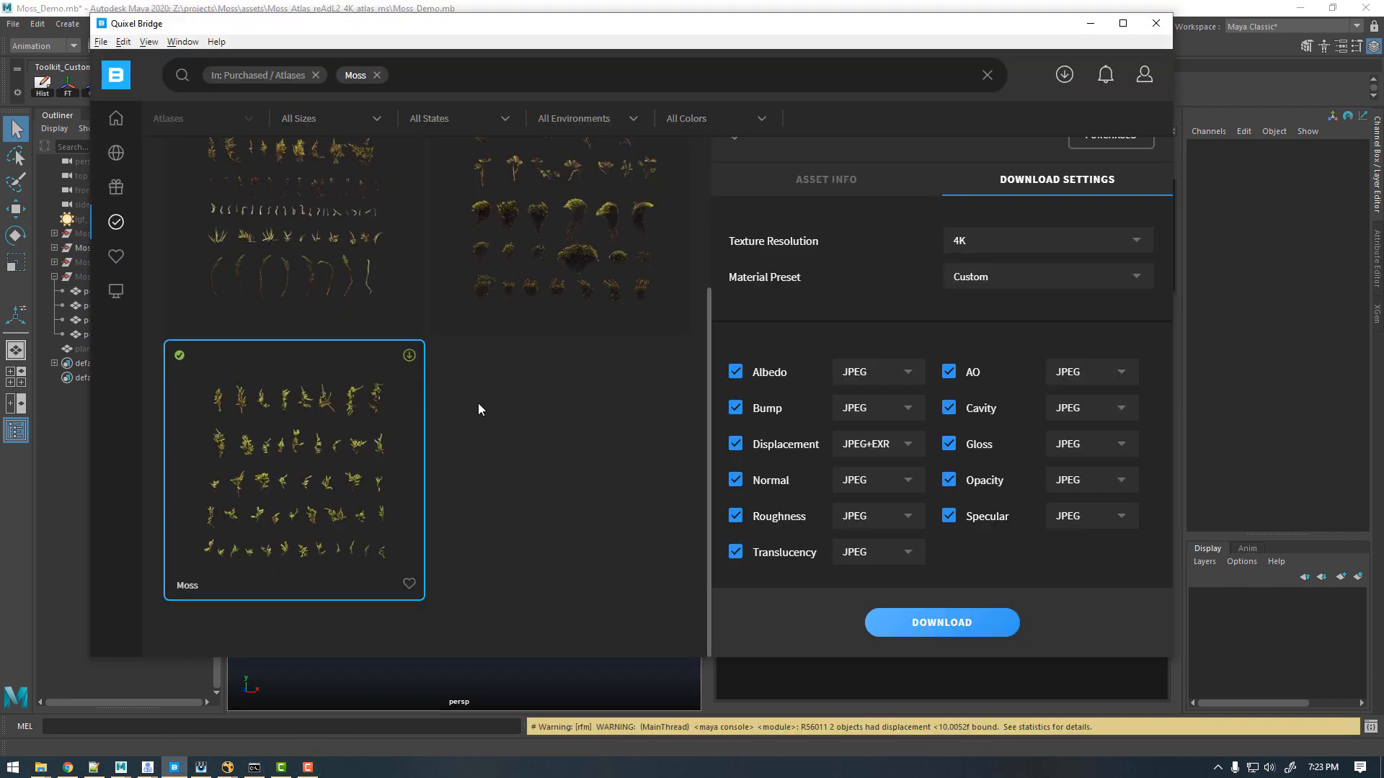
scroll(353, 381, "up", 1)
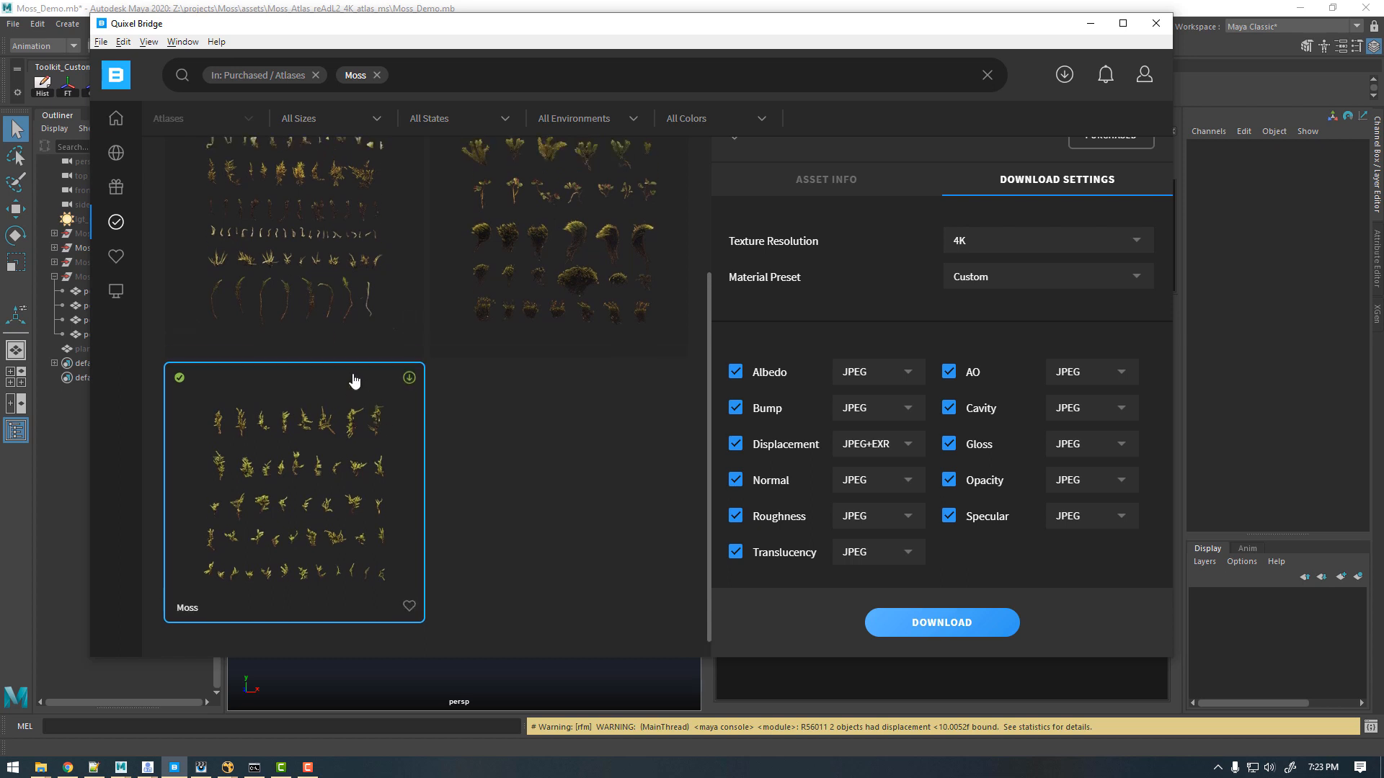
scroll(353, 381, "up", 3)
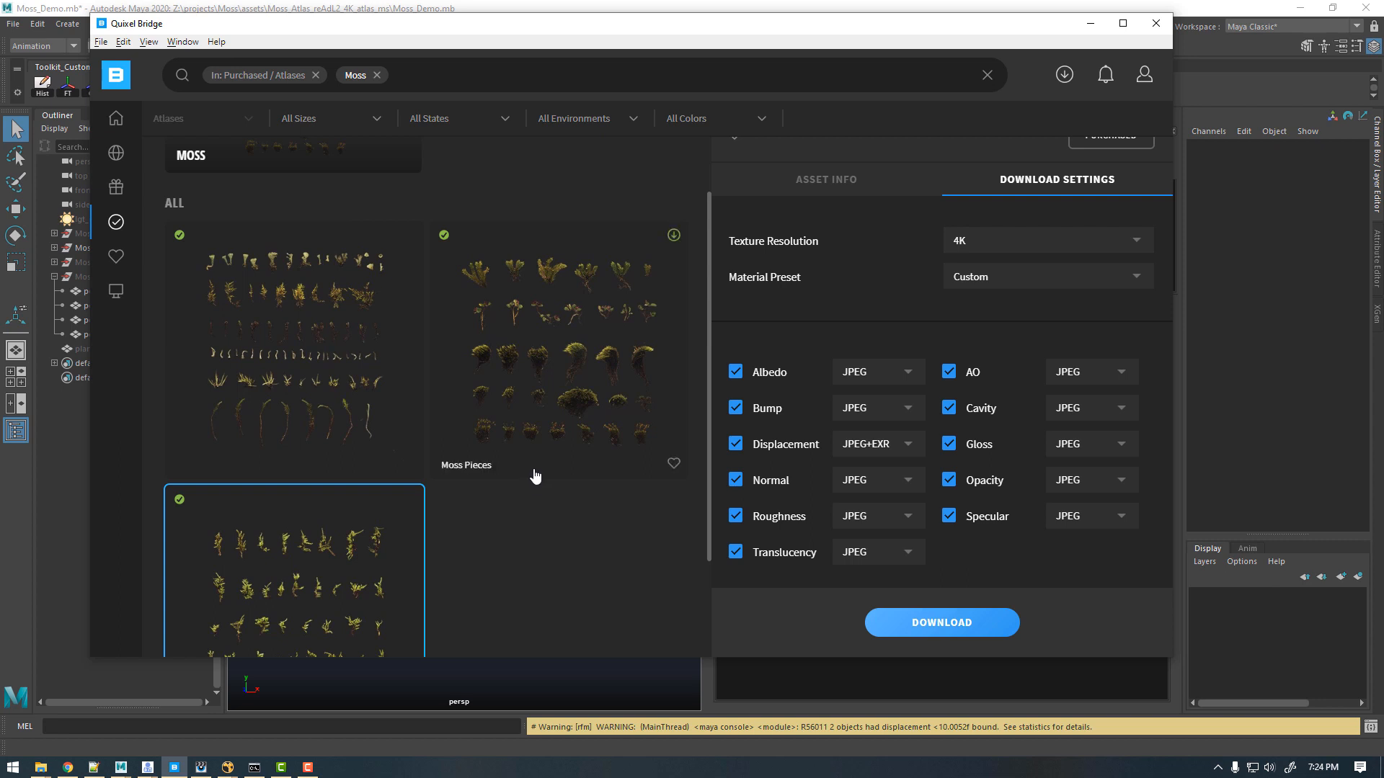
scroll(409, 471, "down", 2)
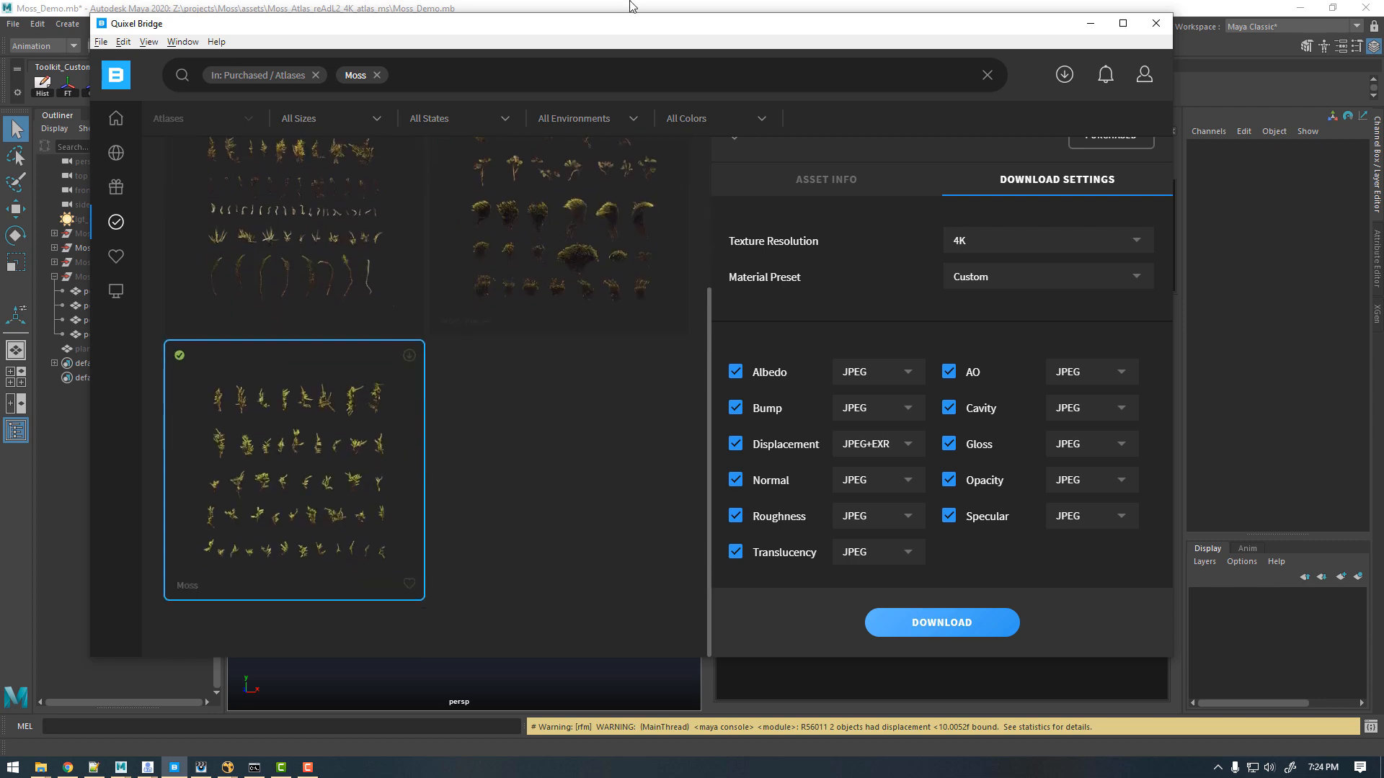
left_click_drag(584, 31, 693, 69)
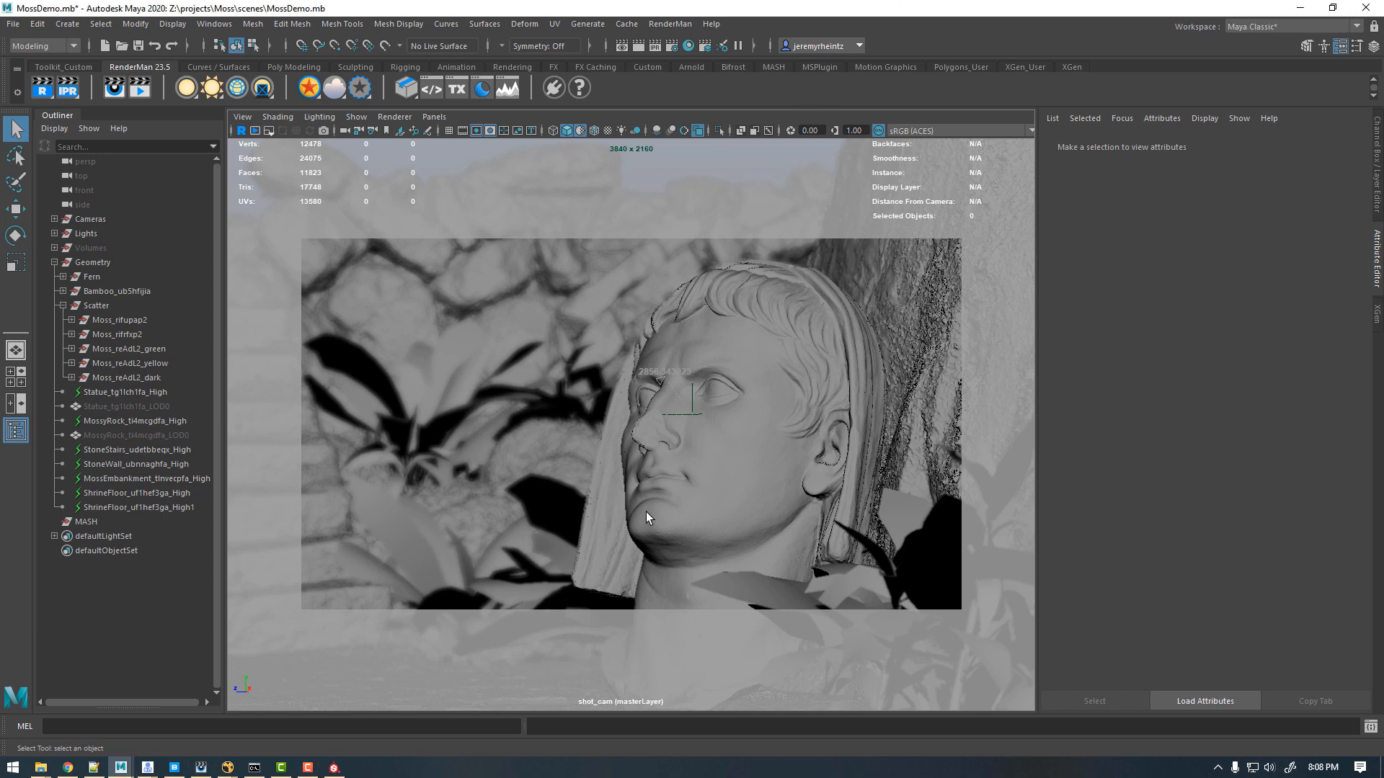
Step: Show the Depth of Field settings of shot_cam in the MossDemo scene
left_click(343, 132)
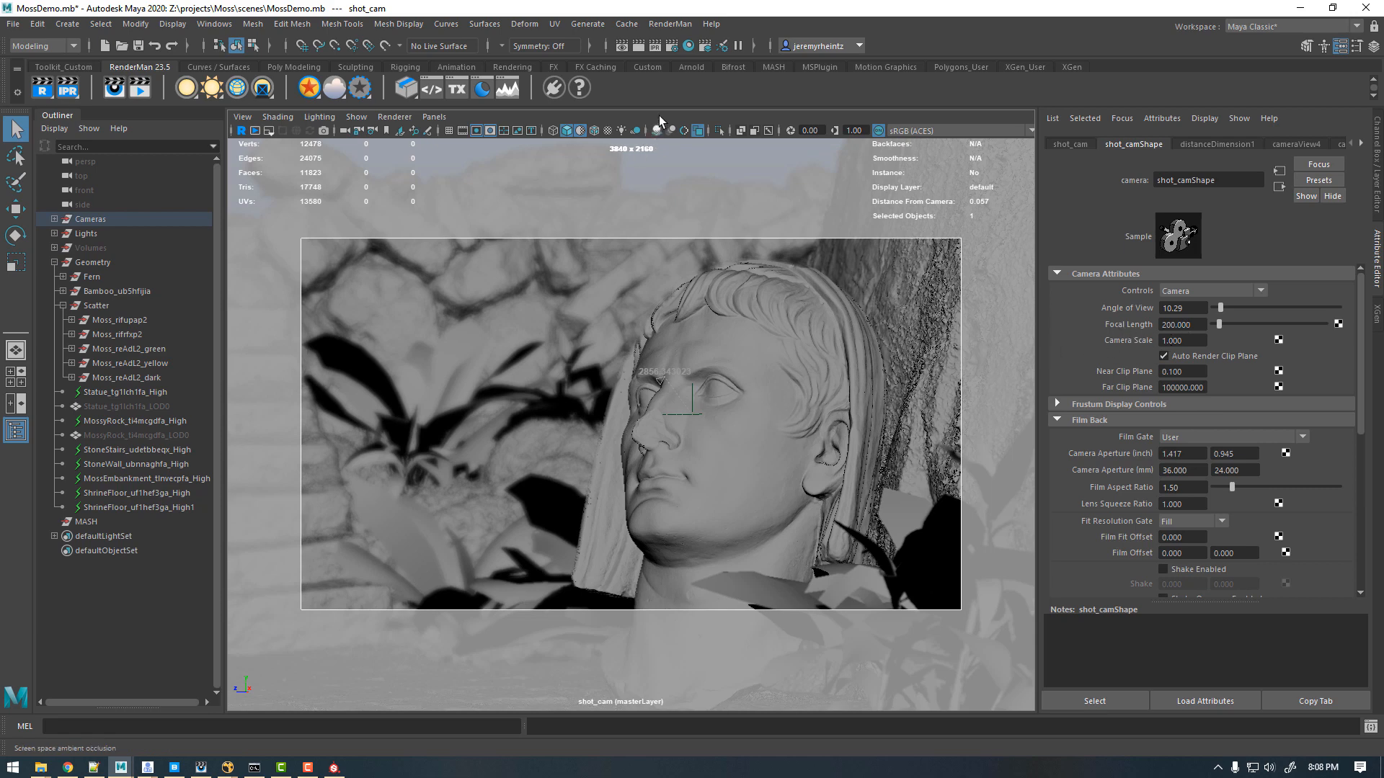
scroll(1078, 493, "down", 3)
scroll(1078, 497, "down", 4)
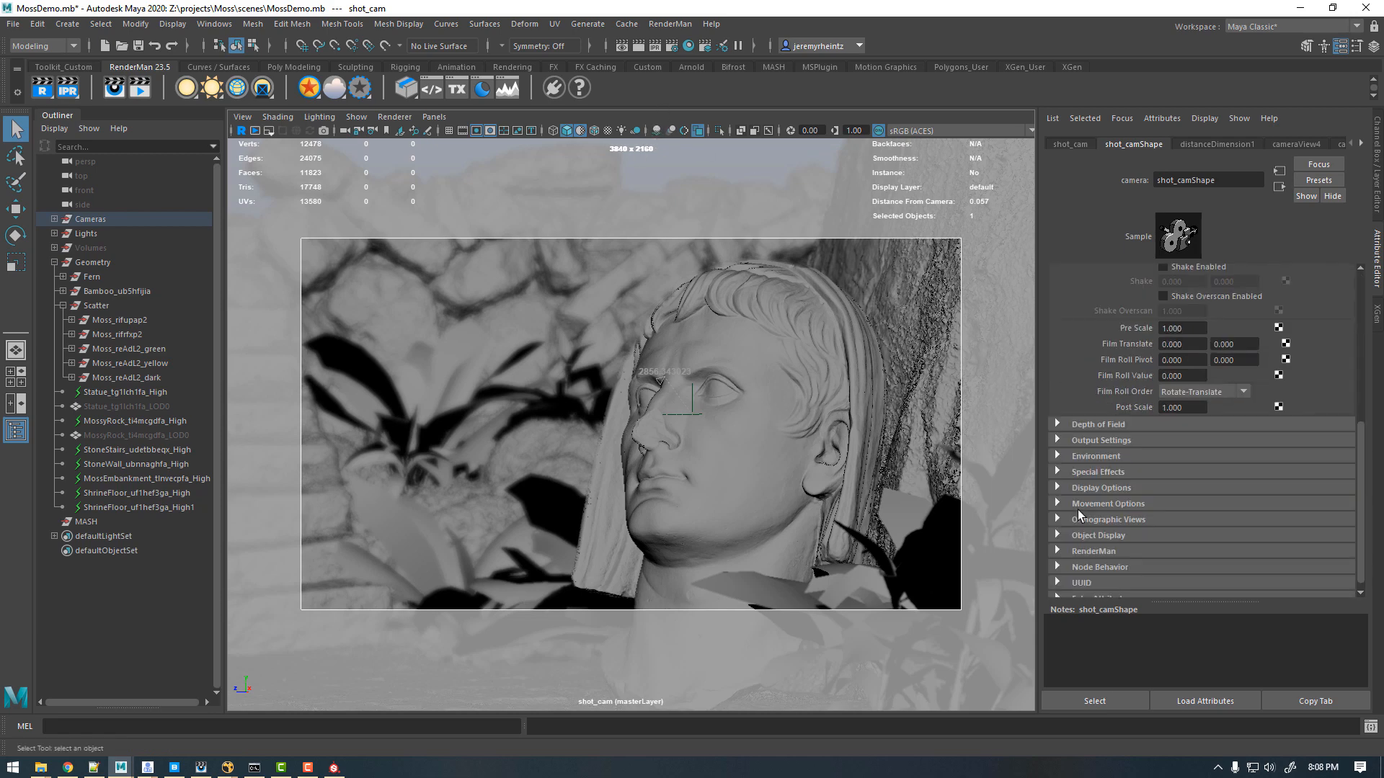
left_click(1139, 428)
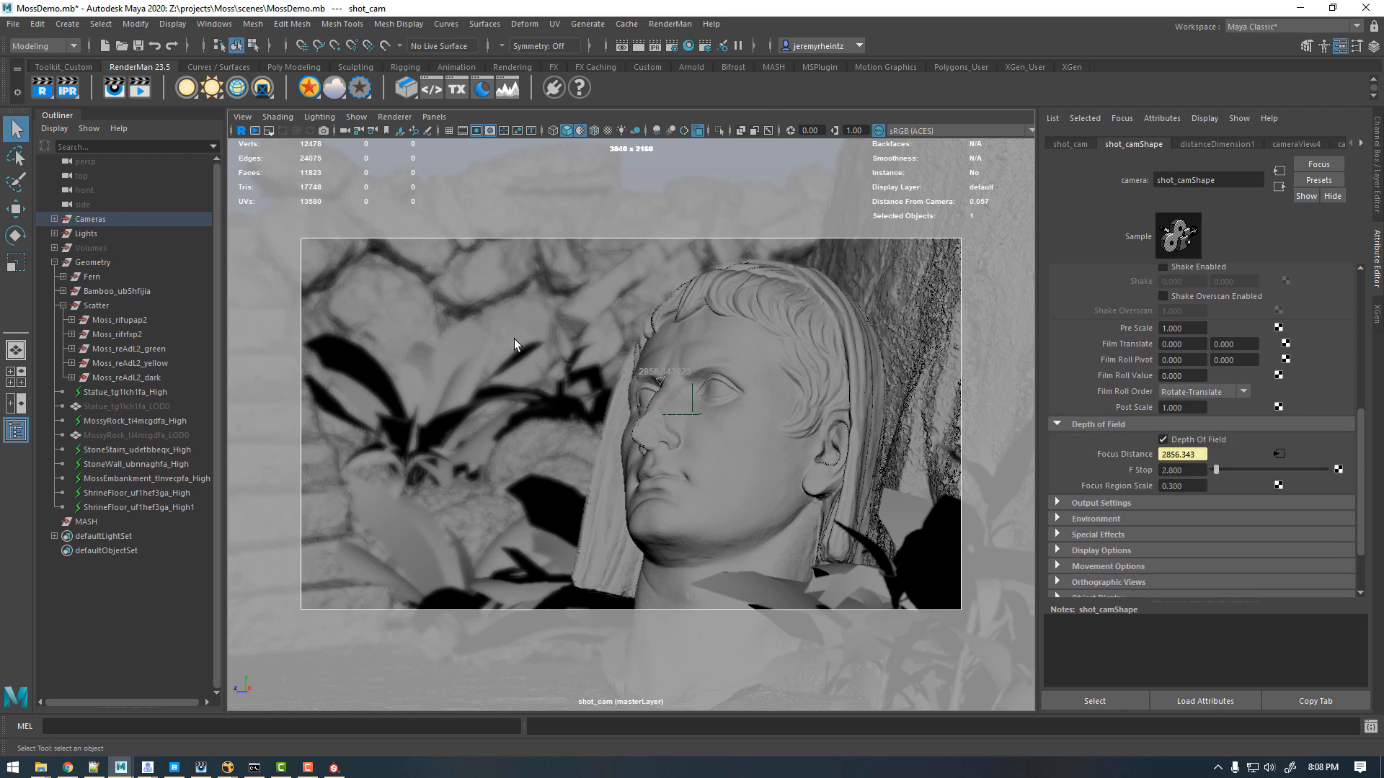
Step: Switch to the perspective view and examine the layout of the statue, stairs, wall and rocks from above
key("space")
left_click_drag(513, 339, 514, 303)
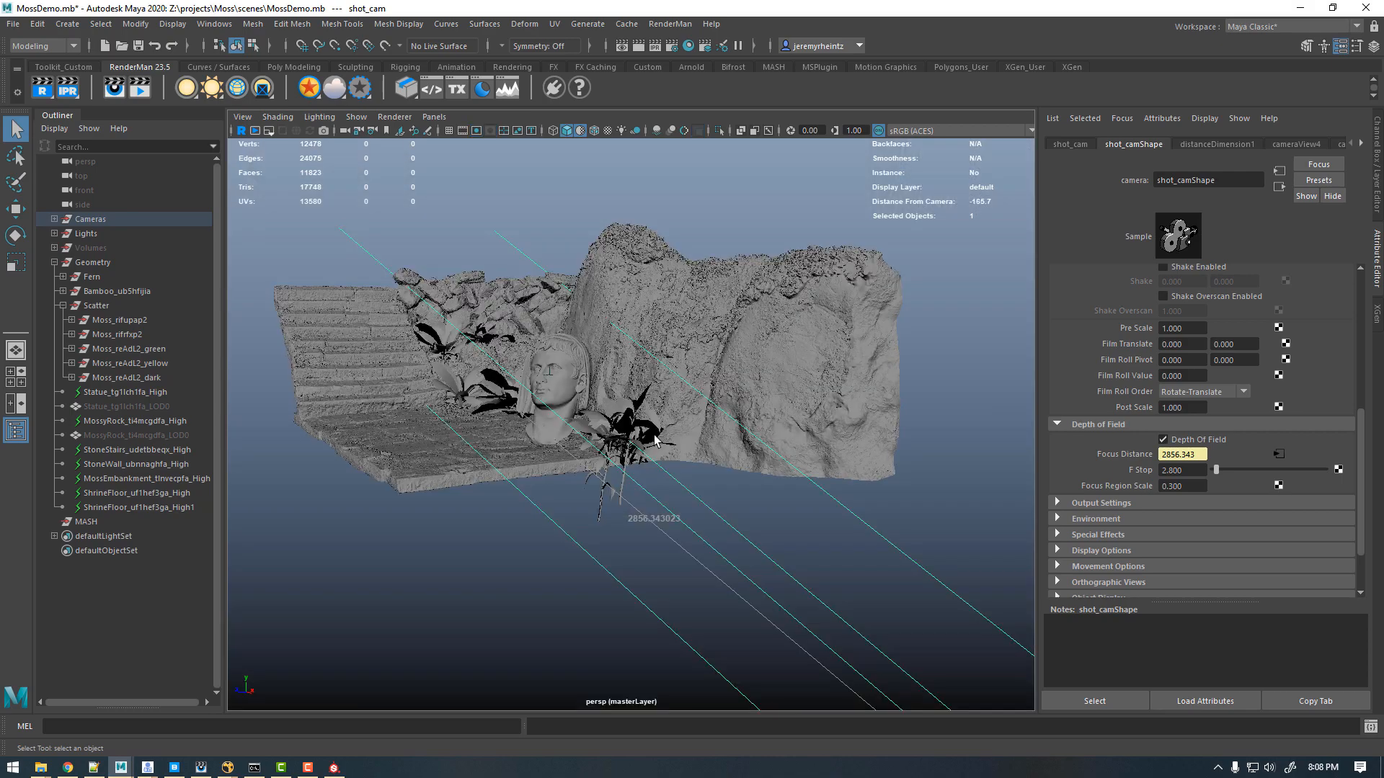
left_click_drag(656, 440, 525, 435, "alt")
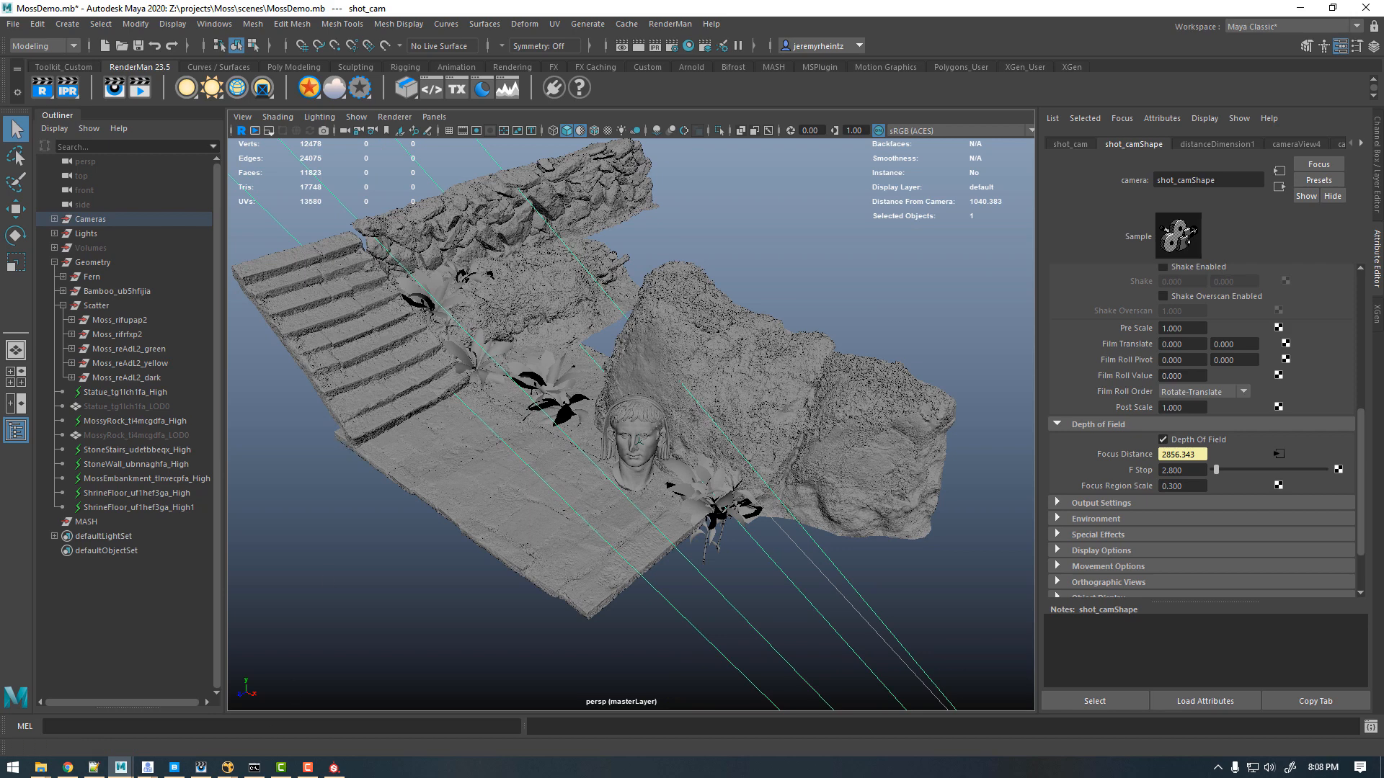
Step: Switch to Quixel Bridge, remove the Moss filter and show the purchased 3D Assets
left_click(173, 768)
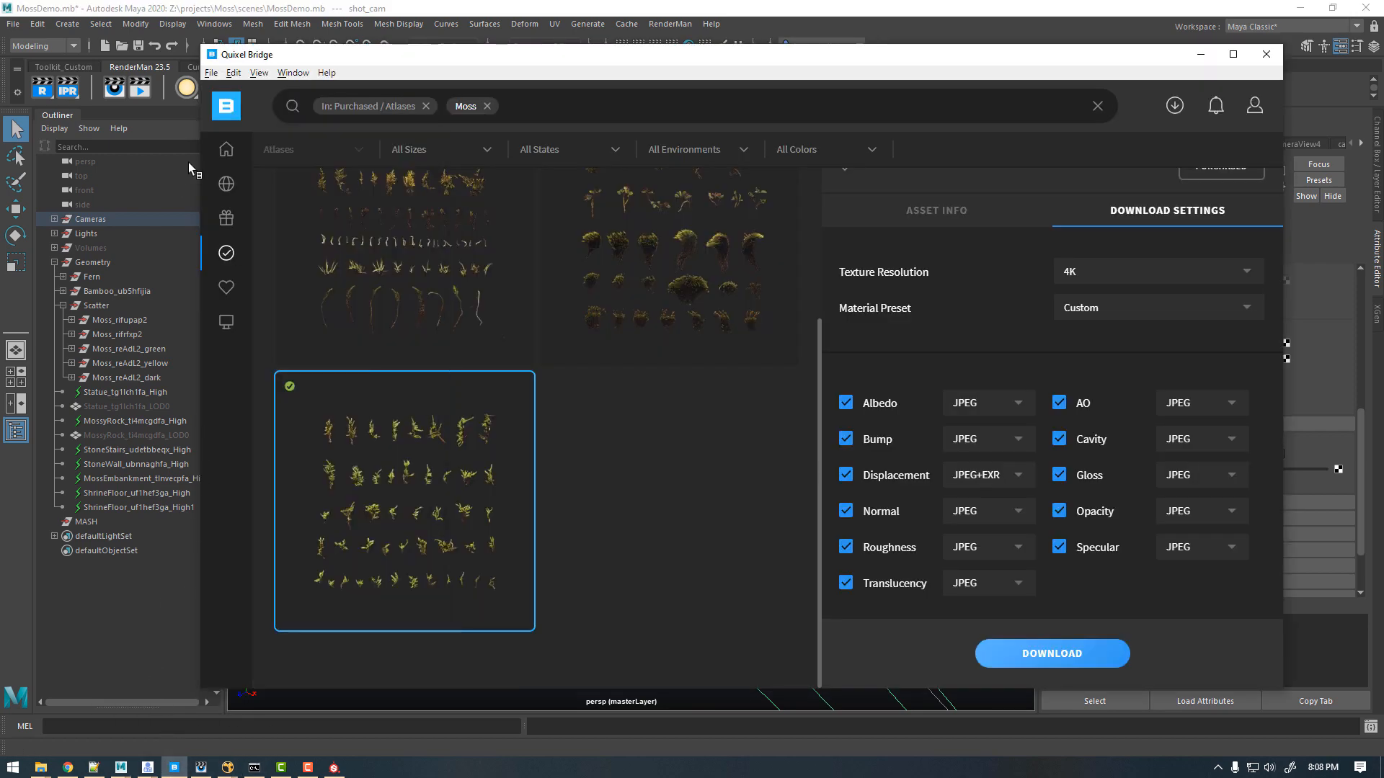
left_click_drag(500, 58, 533, 43)
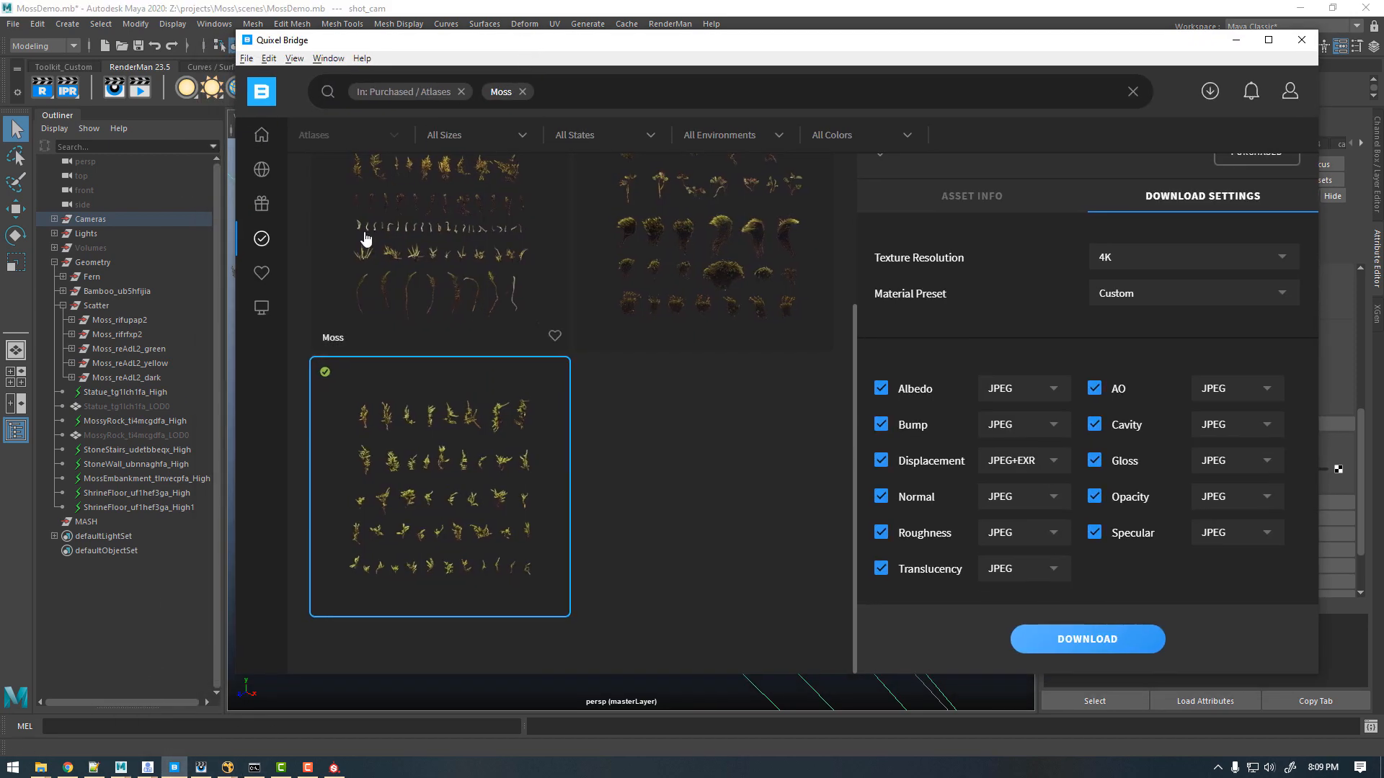
left_click(523, 92)
mouse_move(256, 258)
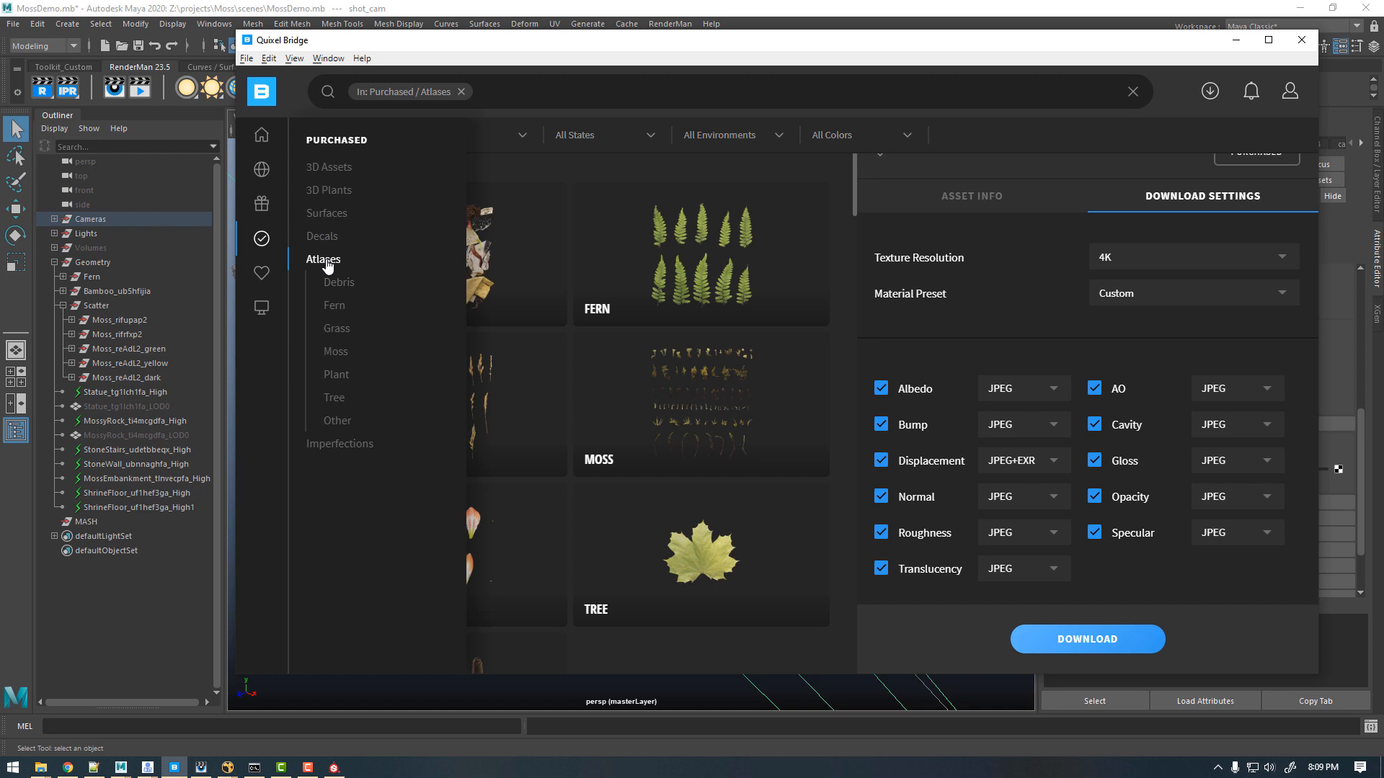
left_click(331, 167)
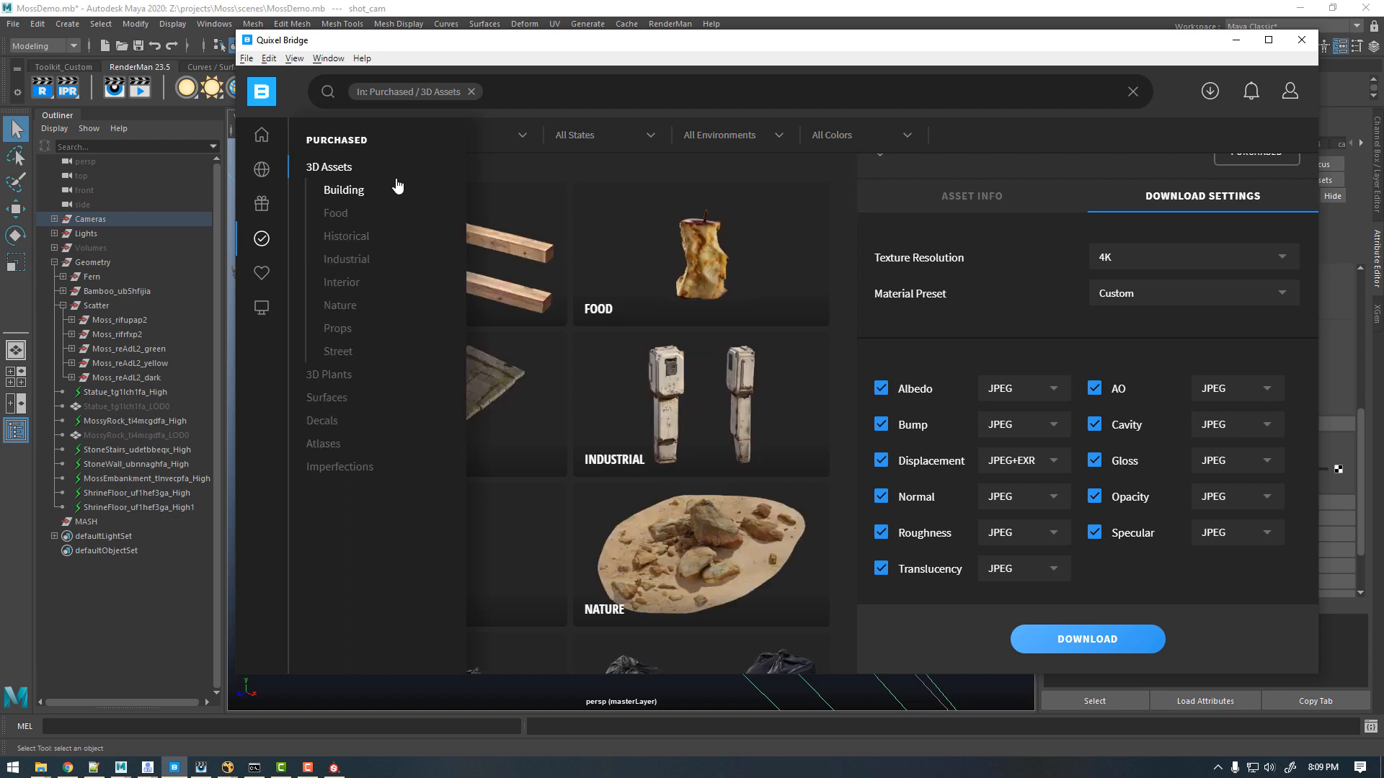
Step: Search the purchased 3D Assets for Statue and browse to the veiled head statue
left_click(528, 94)
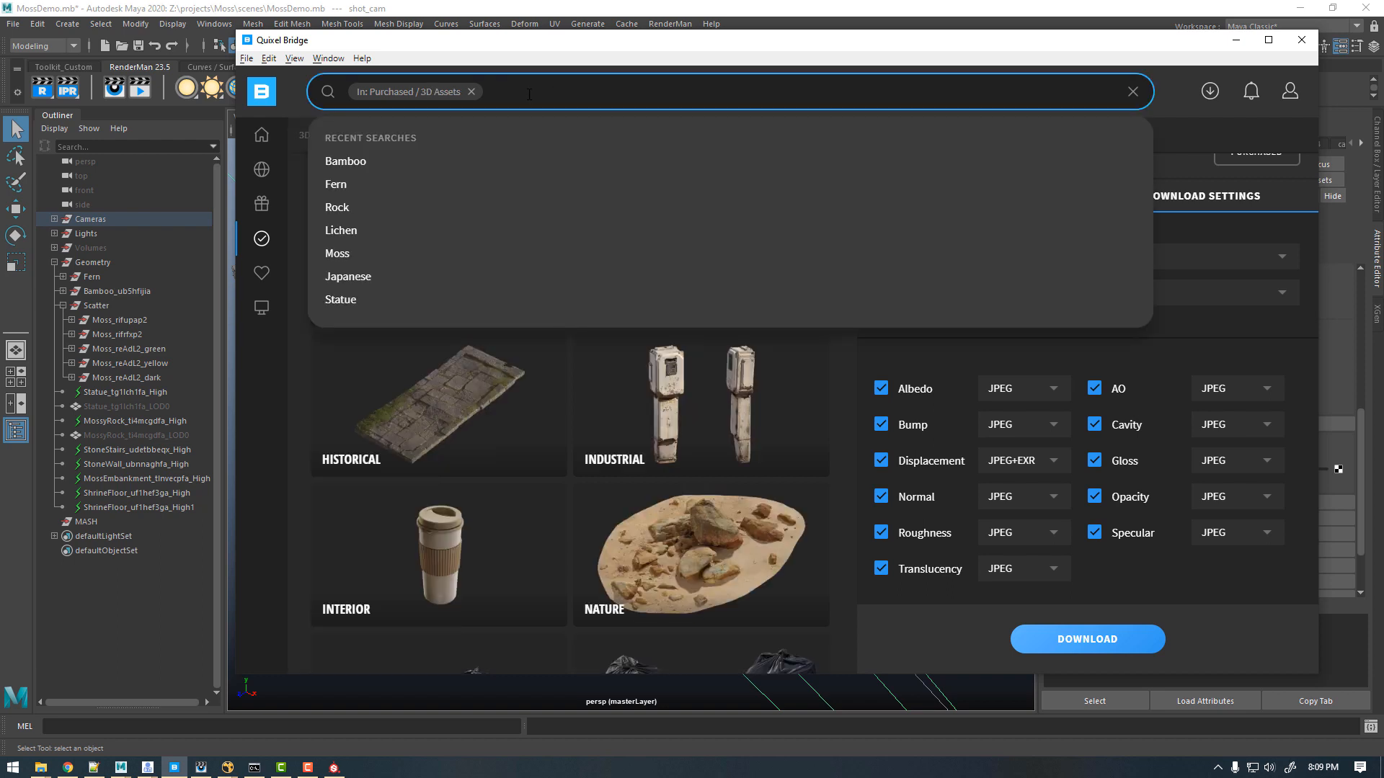
type("statu")
key("Return")
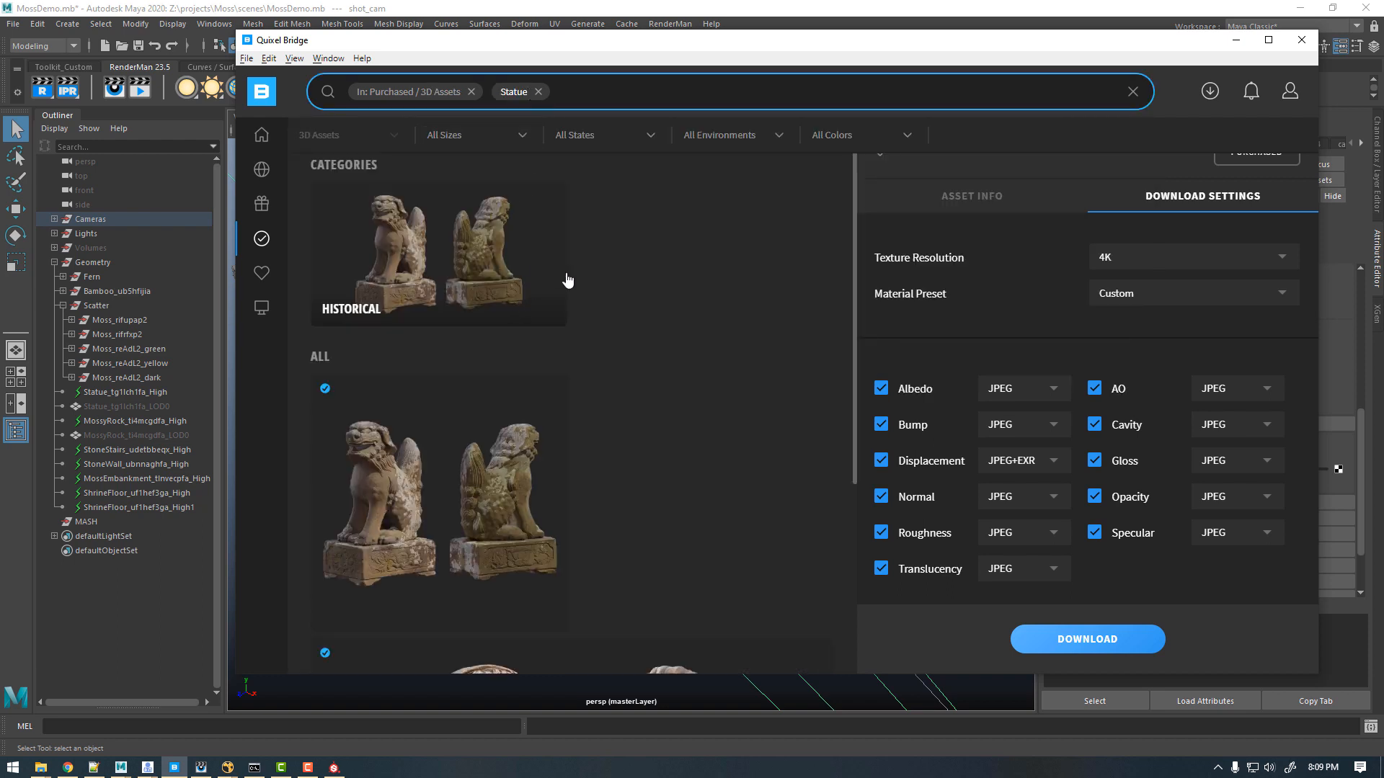
scroll(605, 335, "down", 2)
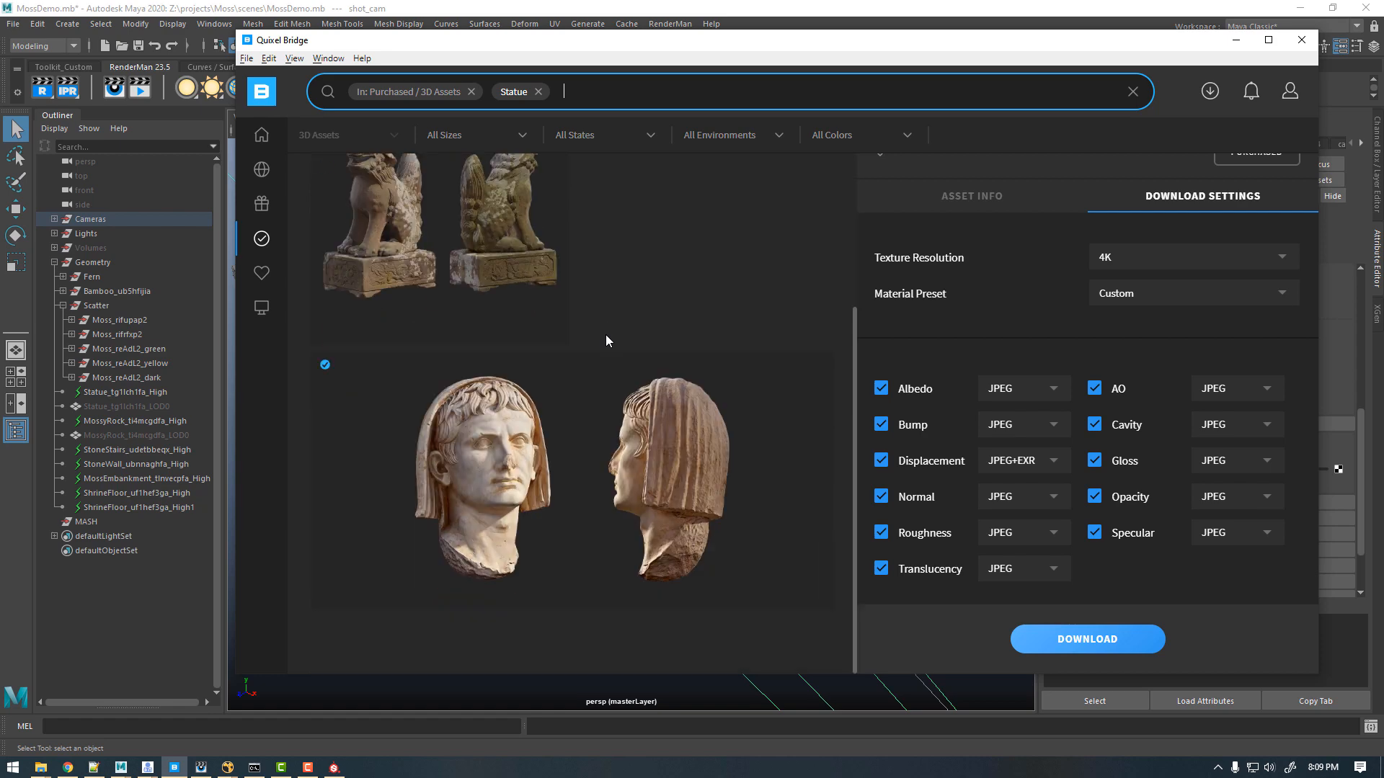
Step: Show the download settings of the Roman Statue asset, including its texture resolution, mesh format and LODs
left_click(516, 493)
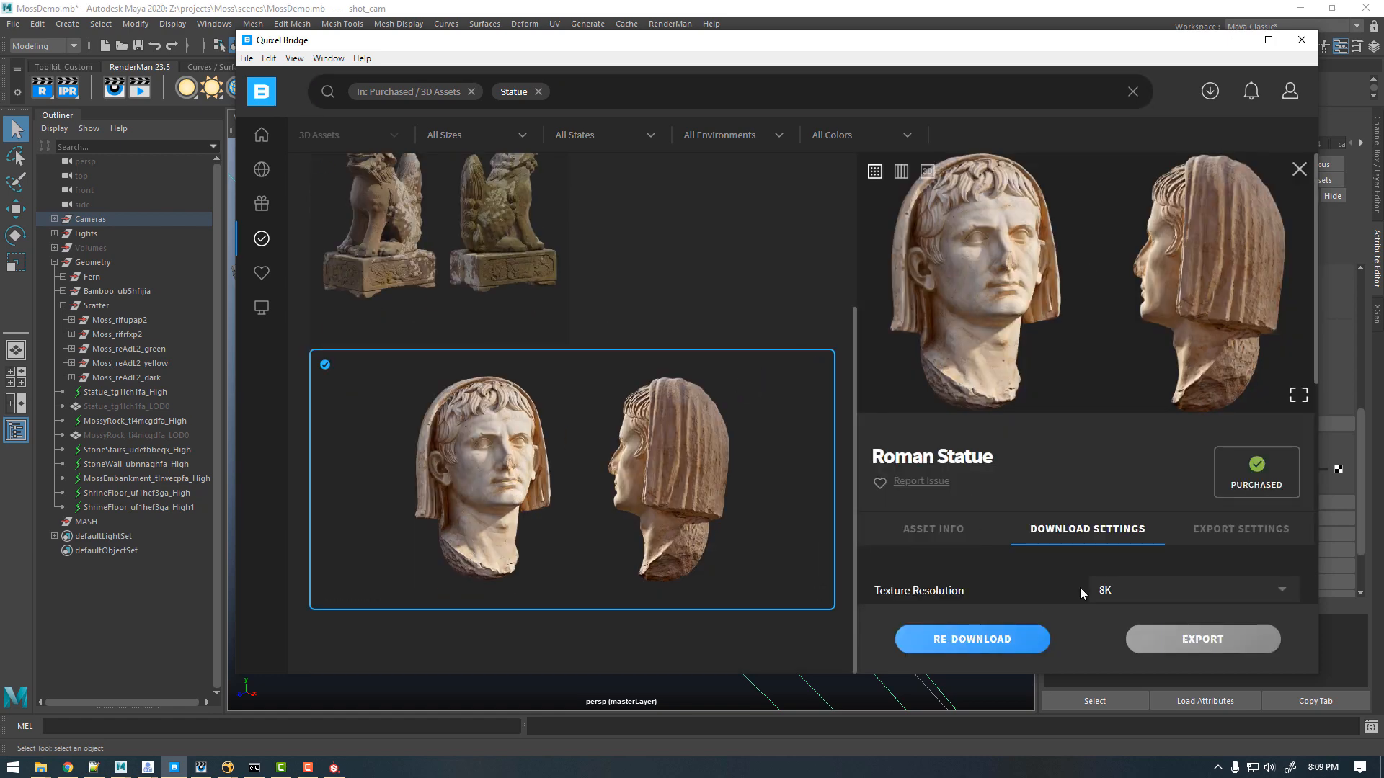
scroll(1118, 508, "down", 3)
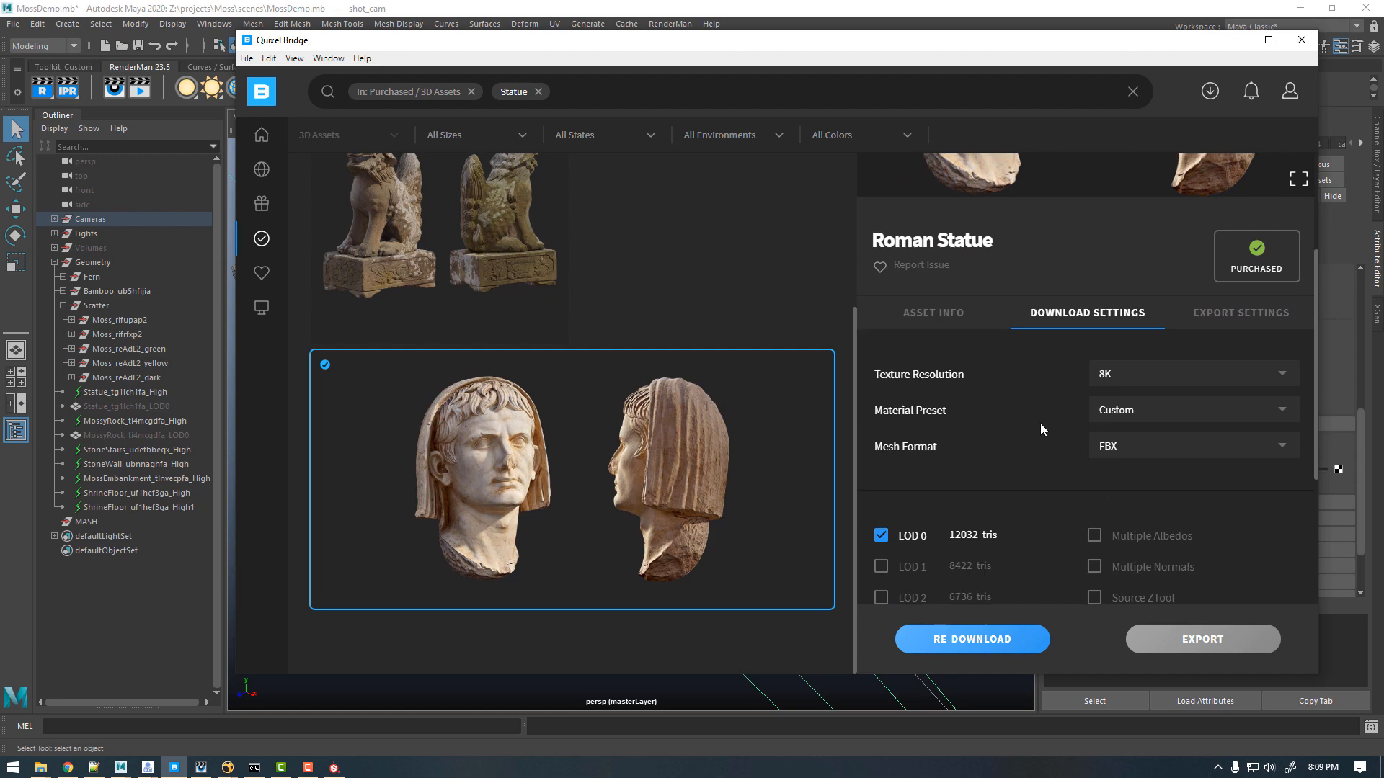
left_click_drag(748, 40, 0, 100)
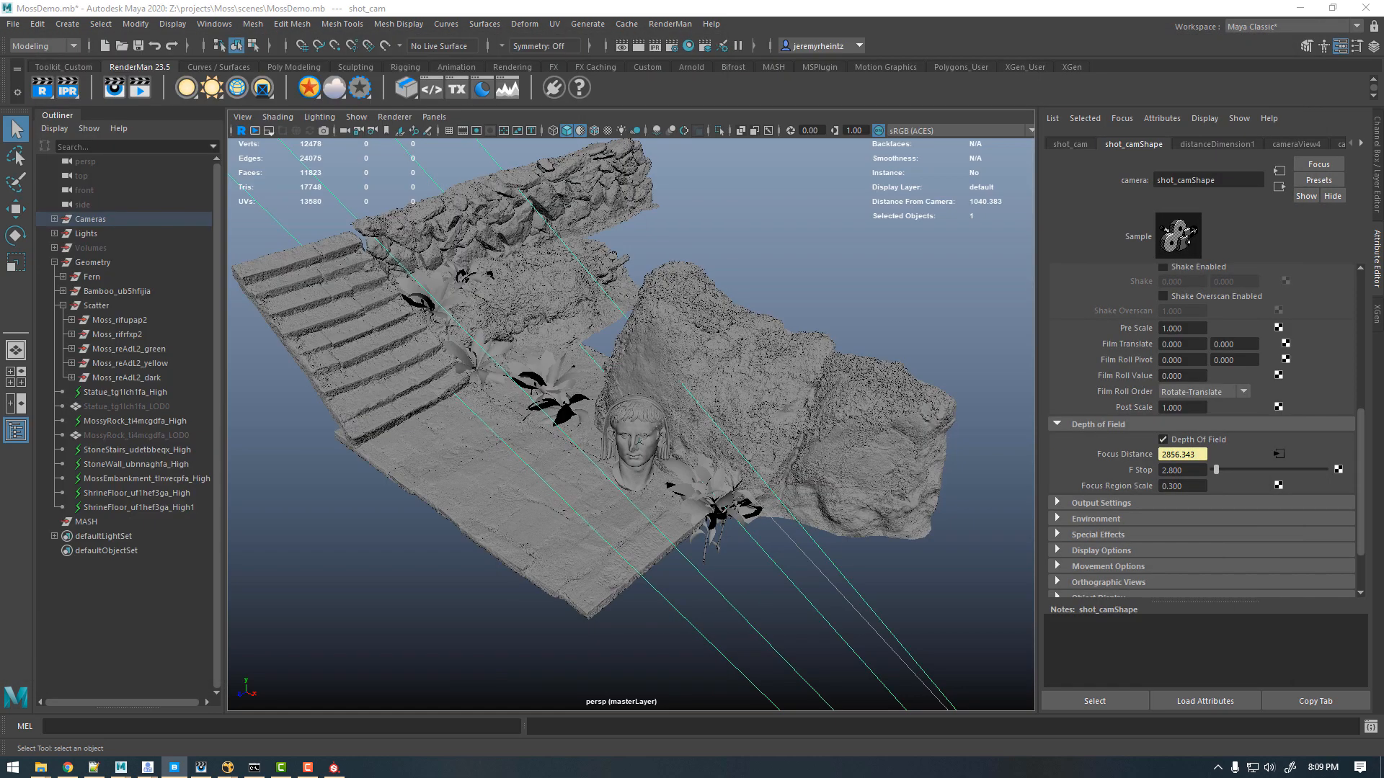
Step: Switch to Maya and highlight the shrine floor, the stone stairs and the stone wall one after another
left_click(709, 350)
left_click(437, 465)
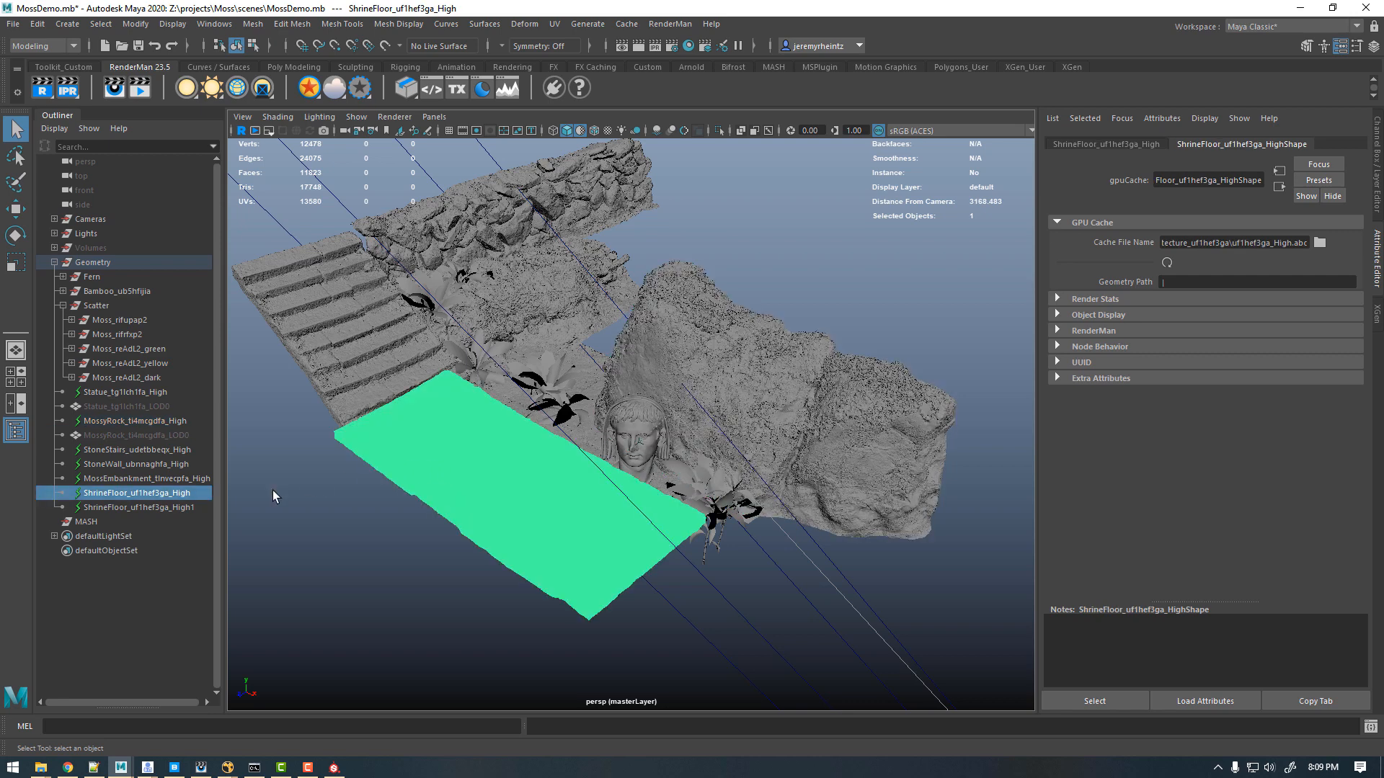
left_click(367, 352)
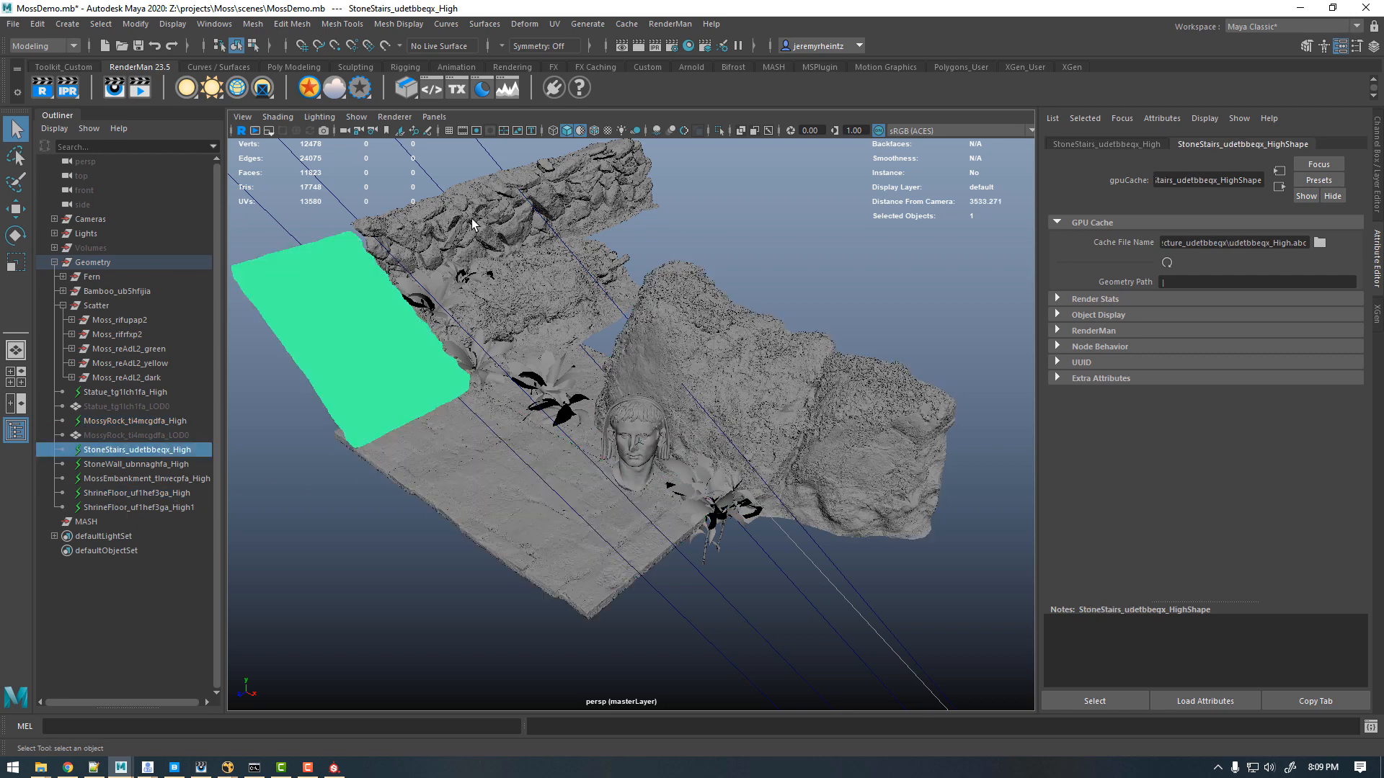
left_click(486, 231)
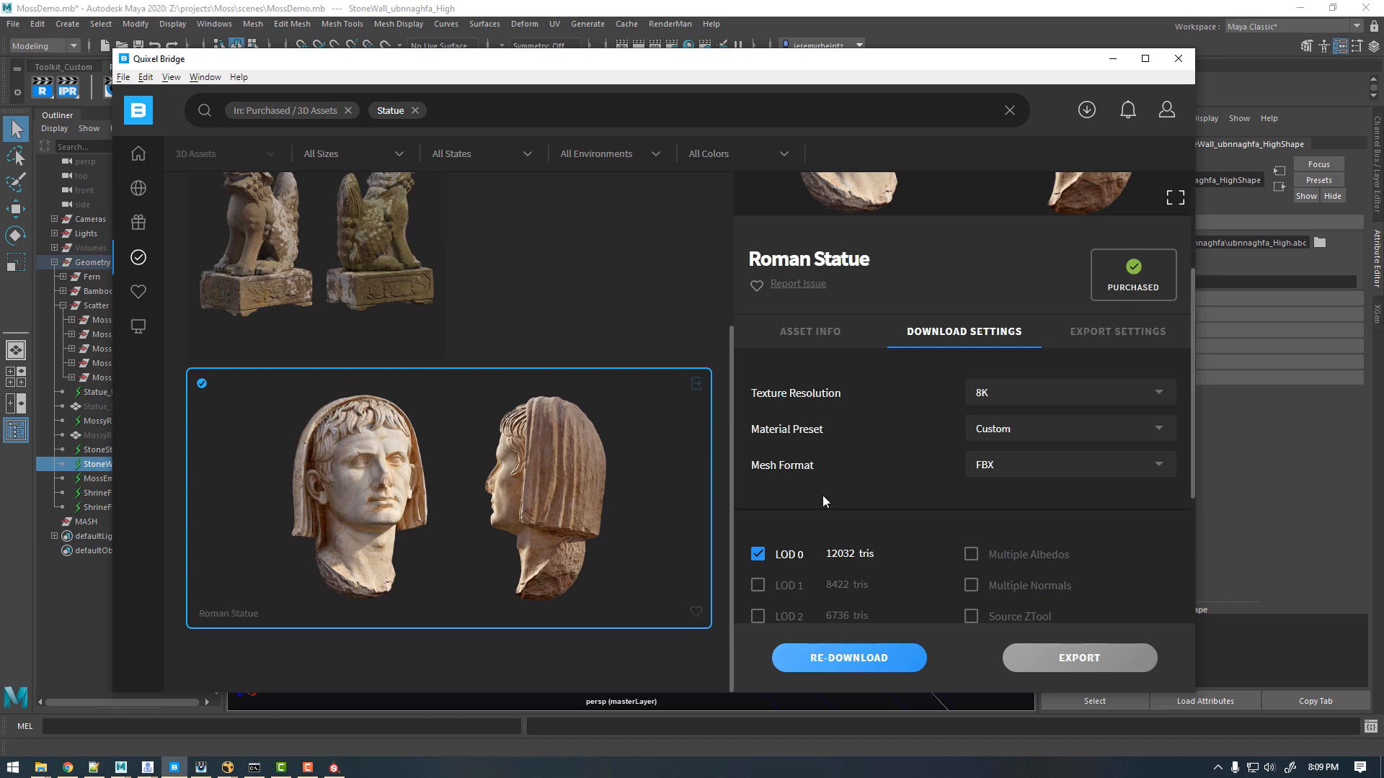
Step: In Quixel Bridge, include Highpoly Source in the Roman Statue's download settings and review its mesh formats and texture maps
scroll(936, 474, "down", 2)
left_click(1027, 326)
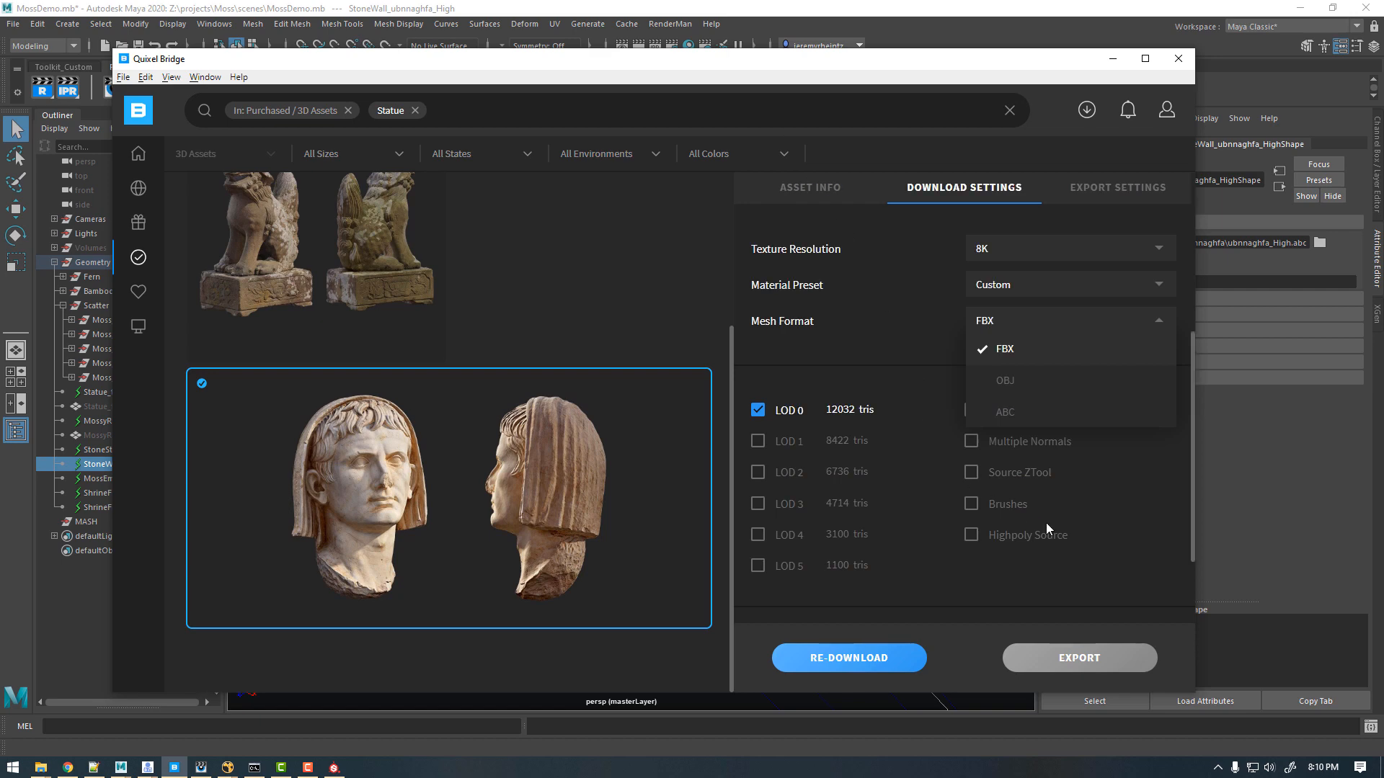
left_click(1124, 537)
scroll(924, 369, "down", 2)
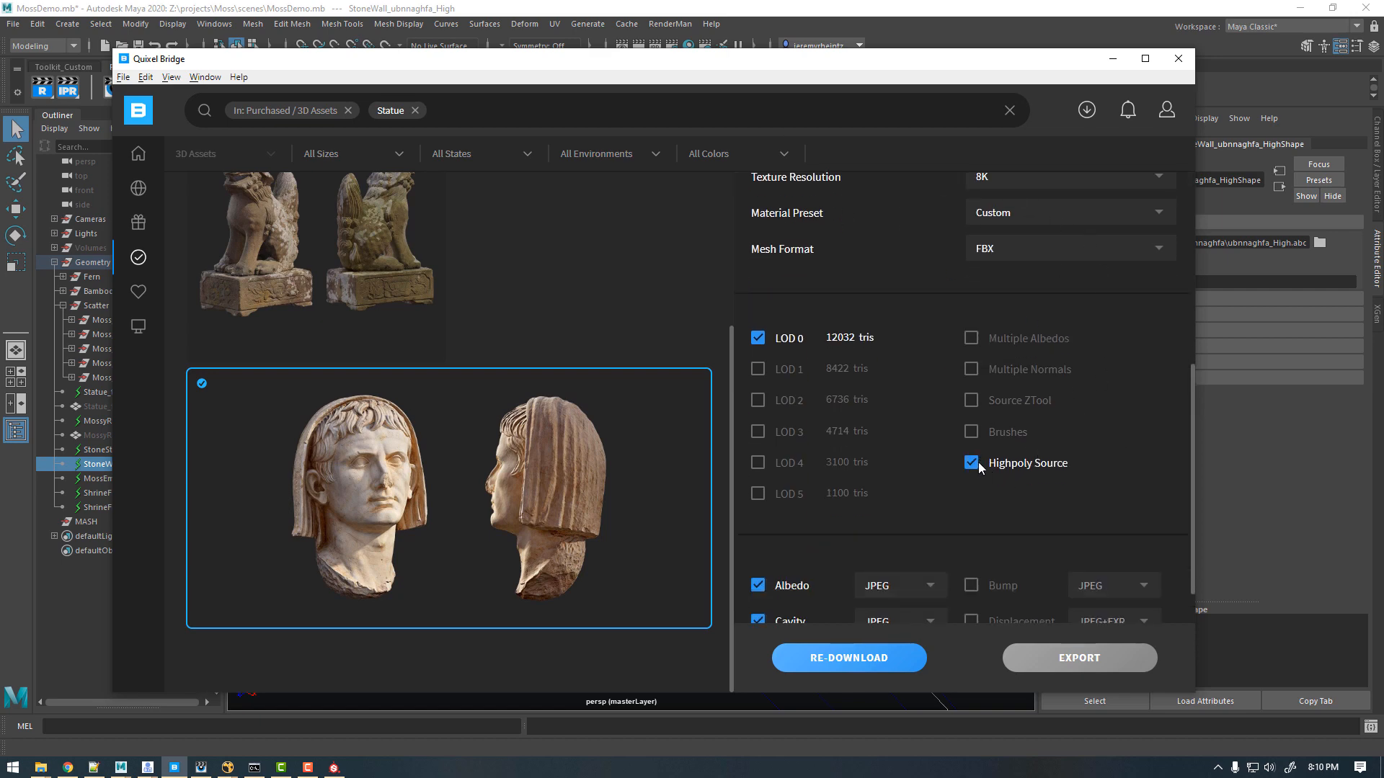
scroll(885, 415, "down", 4)
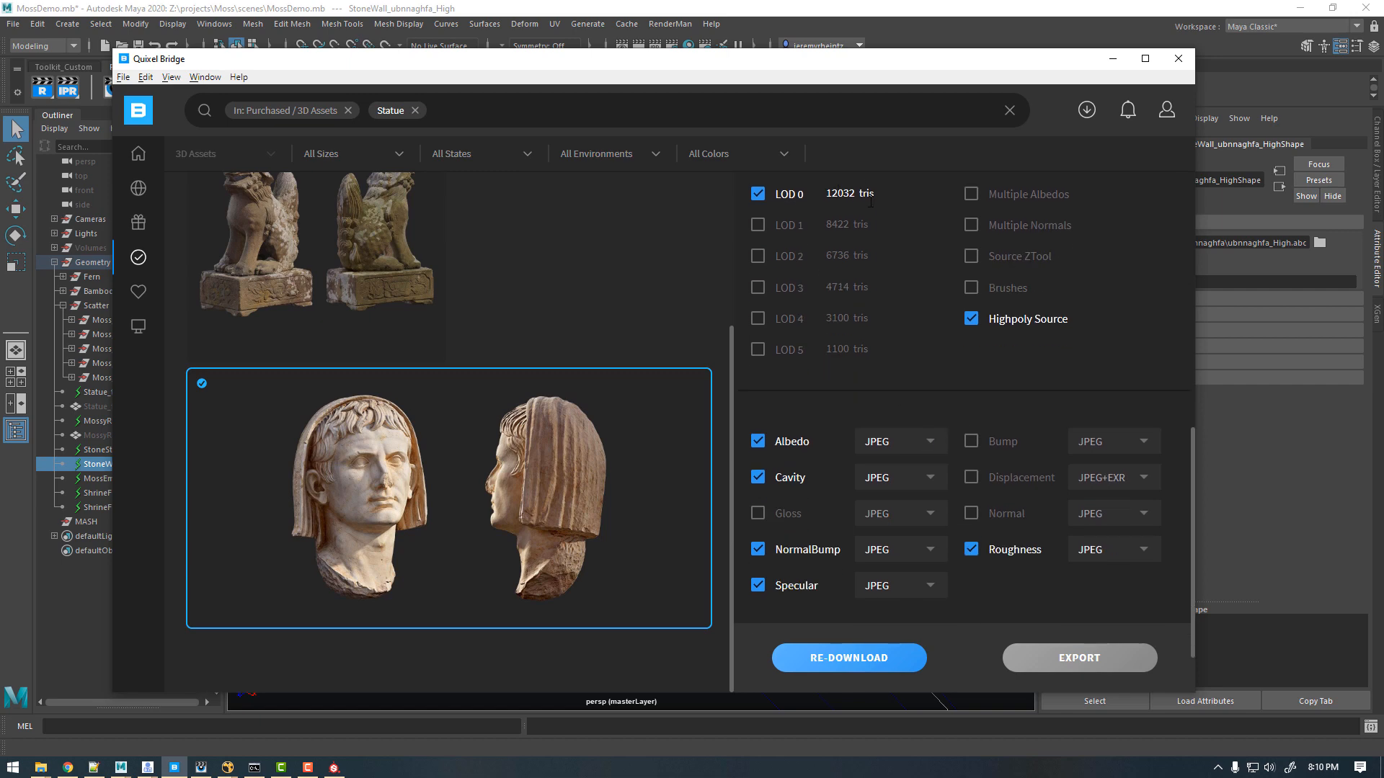
scroll(851, 411, "down", 2)
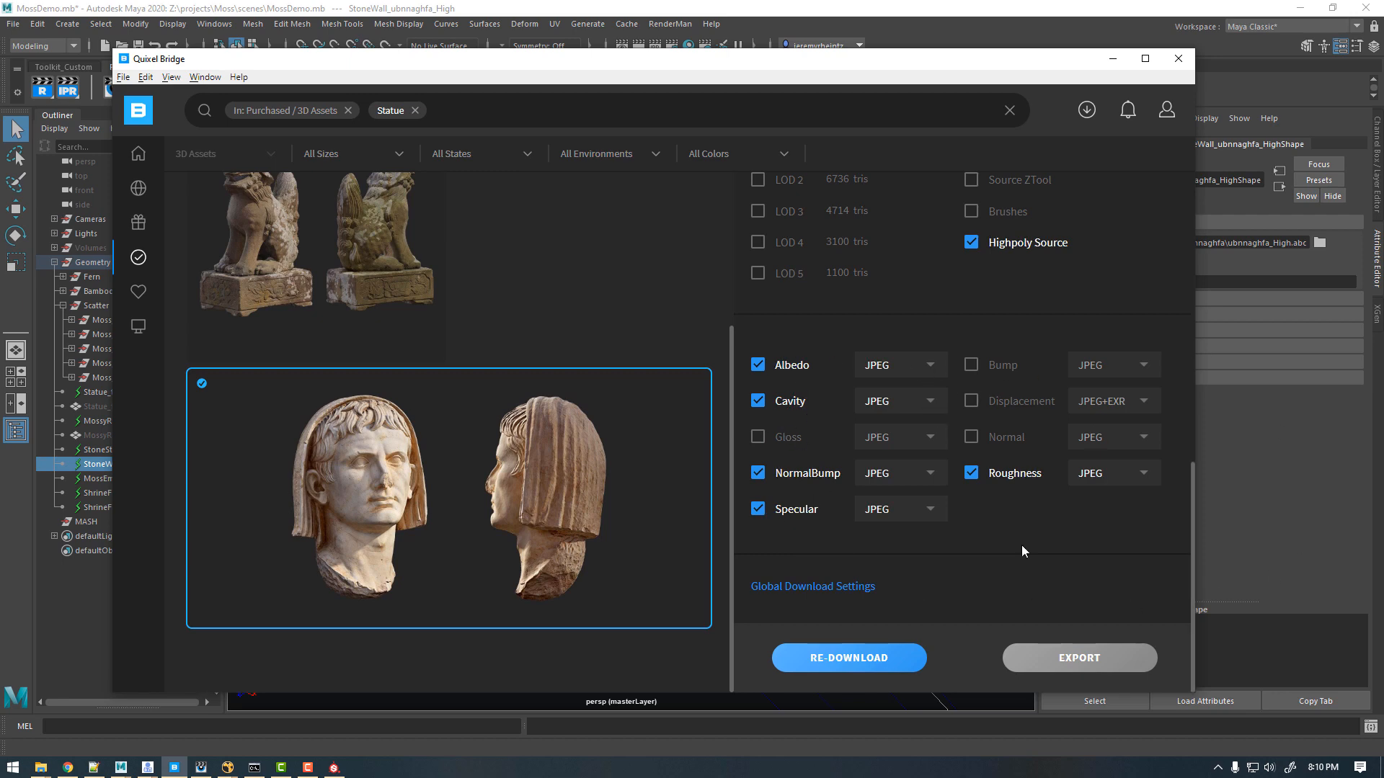
mouse_move(437, 481)
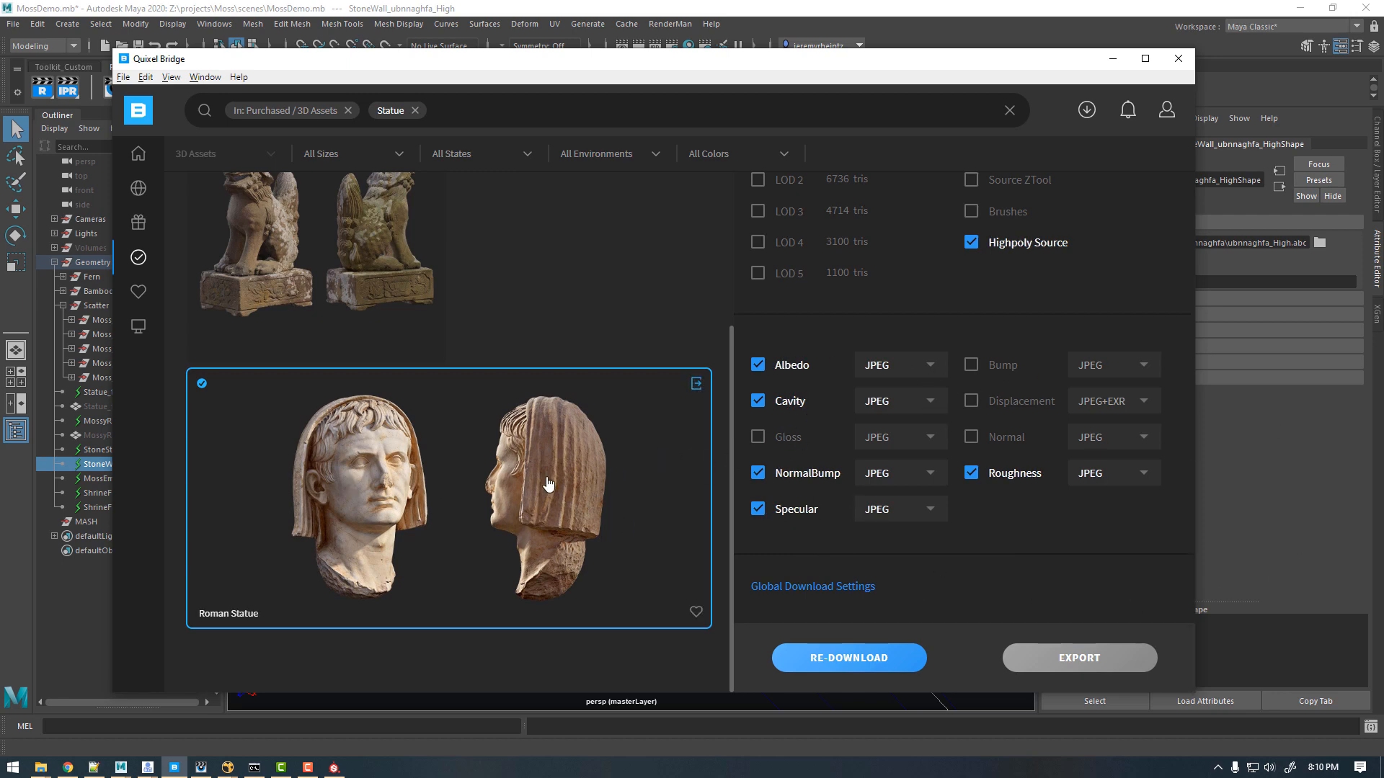
Step: Return to Maya and highlight the mossy rock behind the statue
left_click(1078, 16)
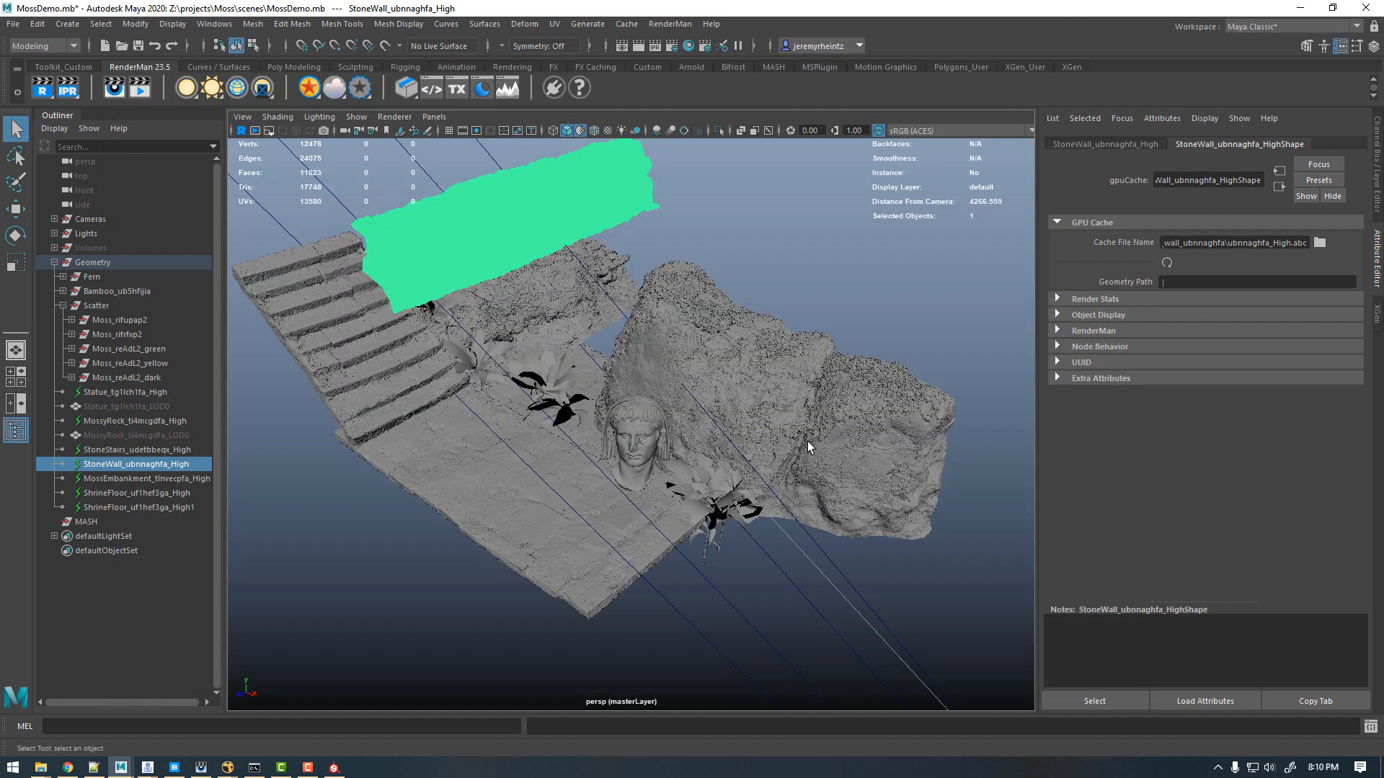
left_click(761, 381)
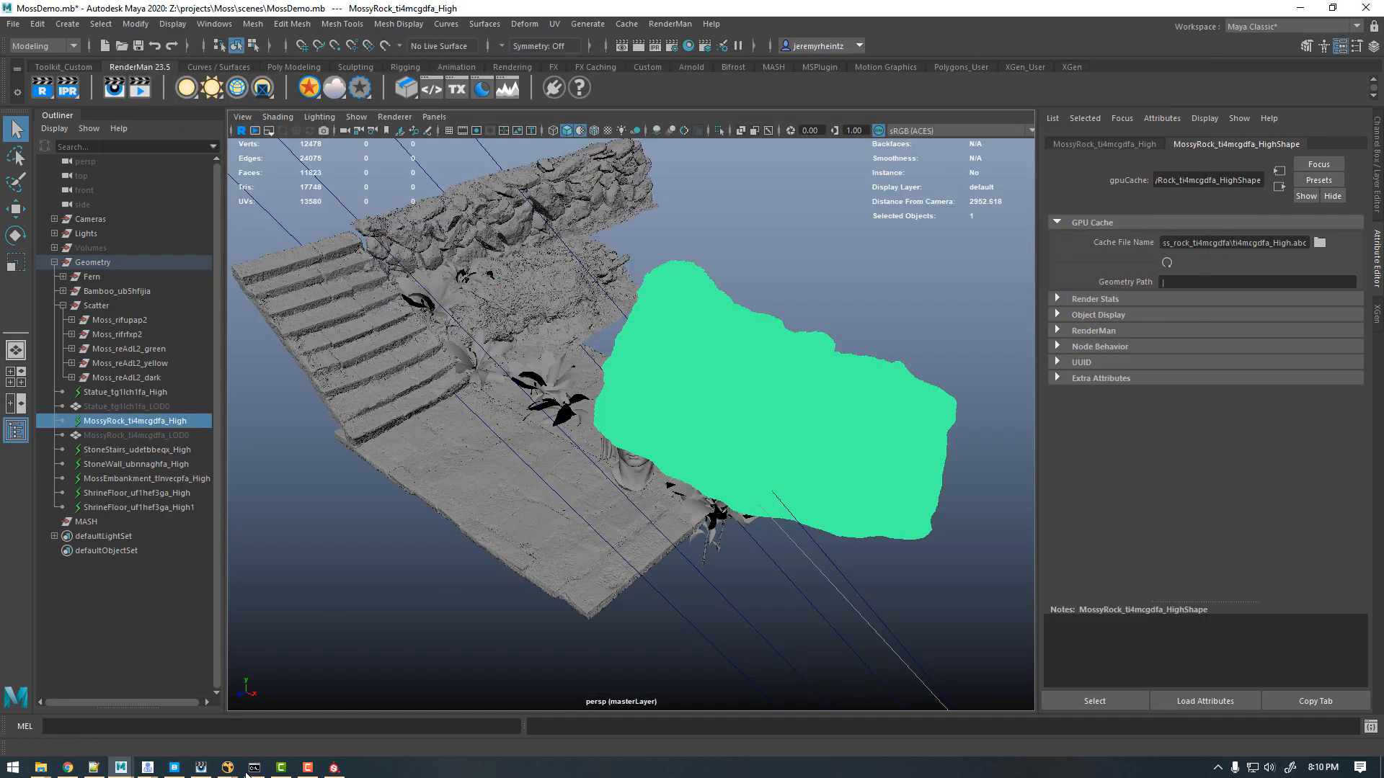
Step: Switch to Nuke and inspect the moss and rock detail on the far side of the 4K render close up
mouse_move(227, 768)
left_click(306, 713)
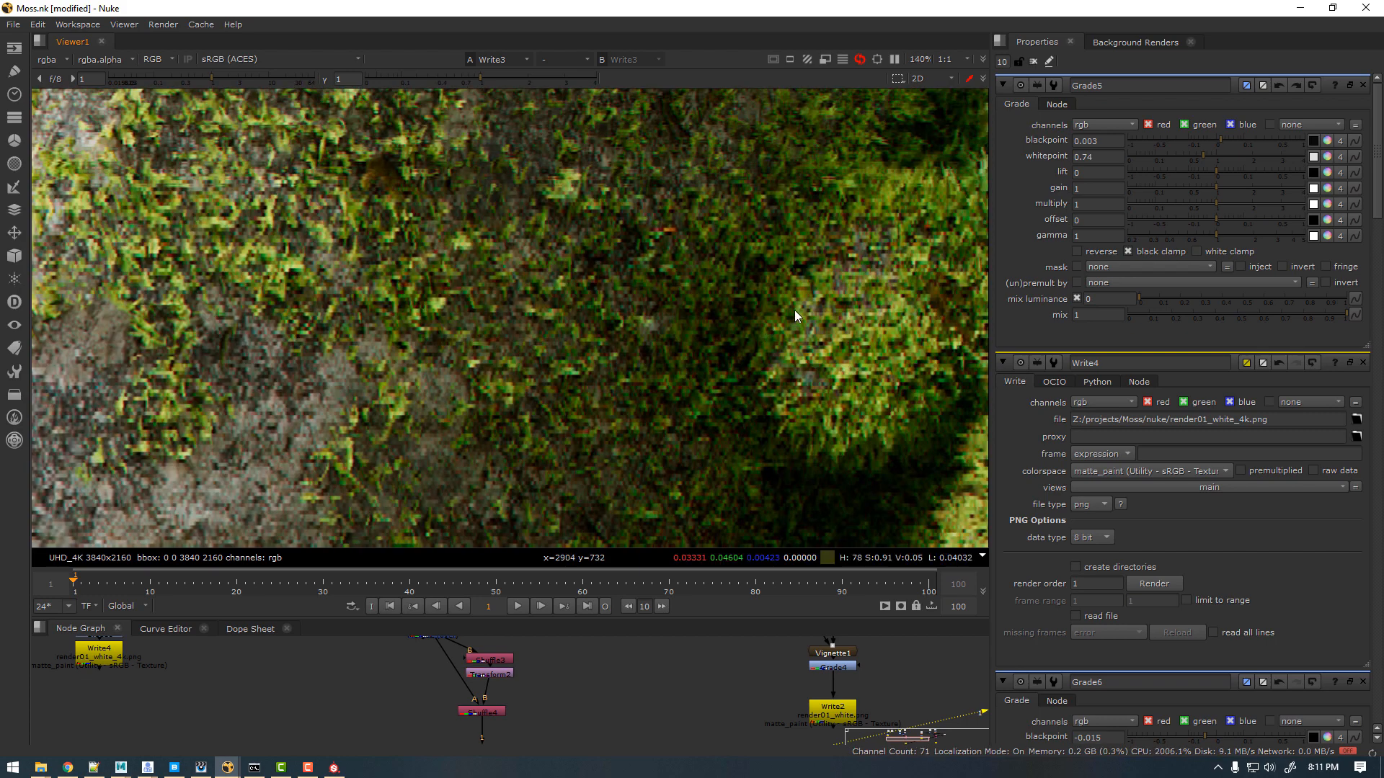
scroll(701, 357, "down", 2)
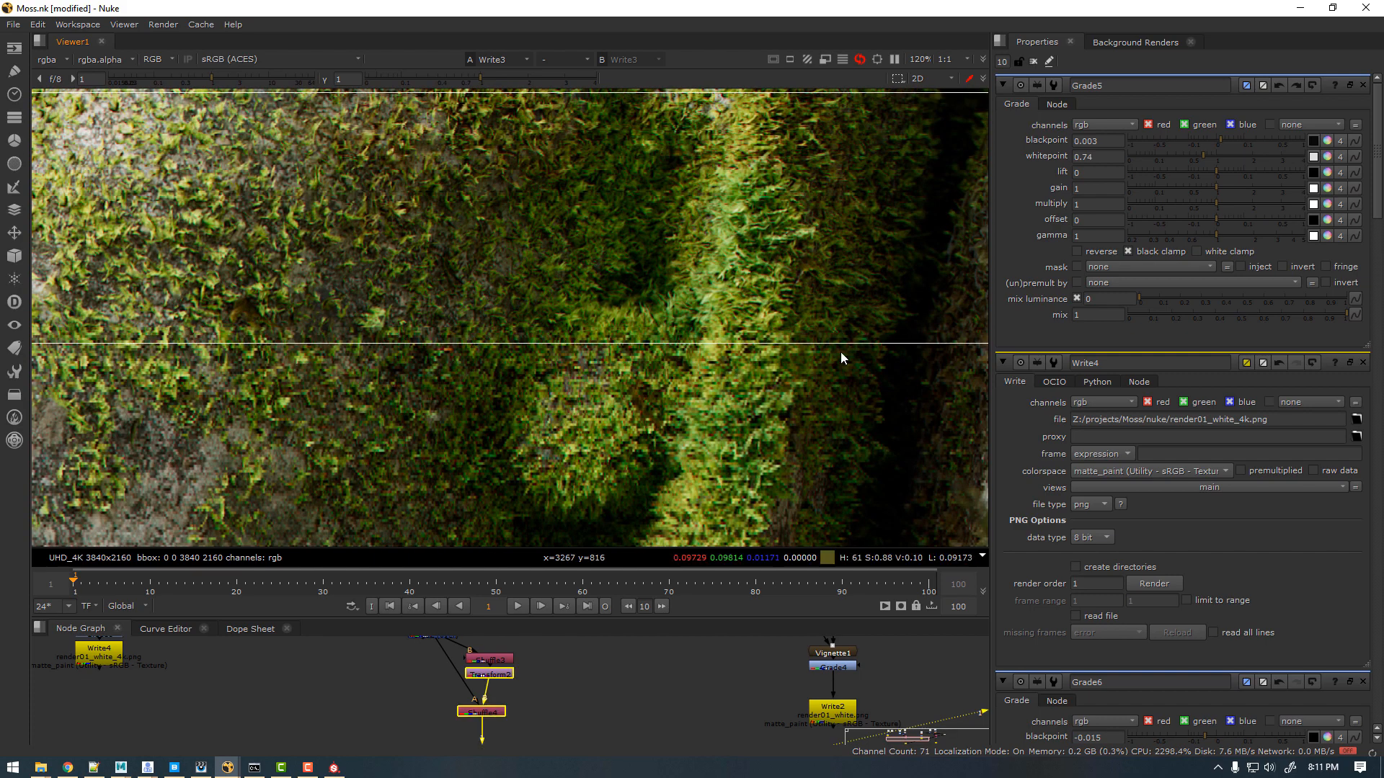
middle_click_drag(843, 281, 614, 363)
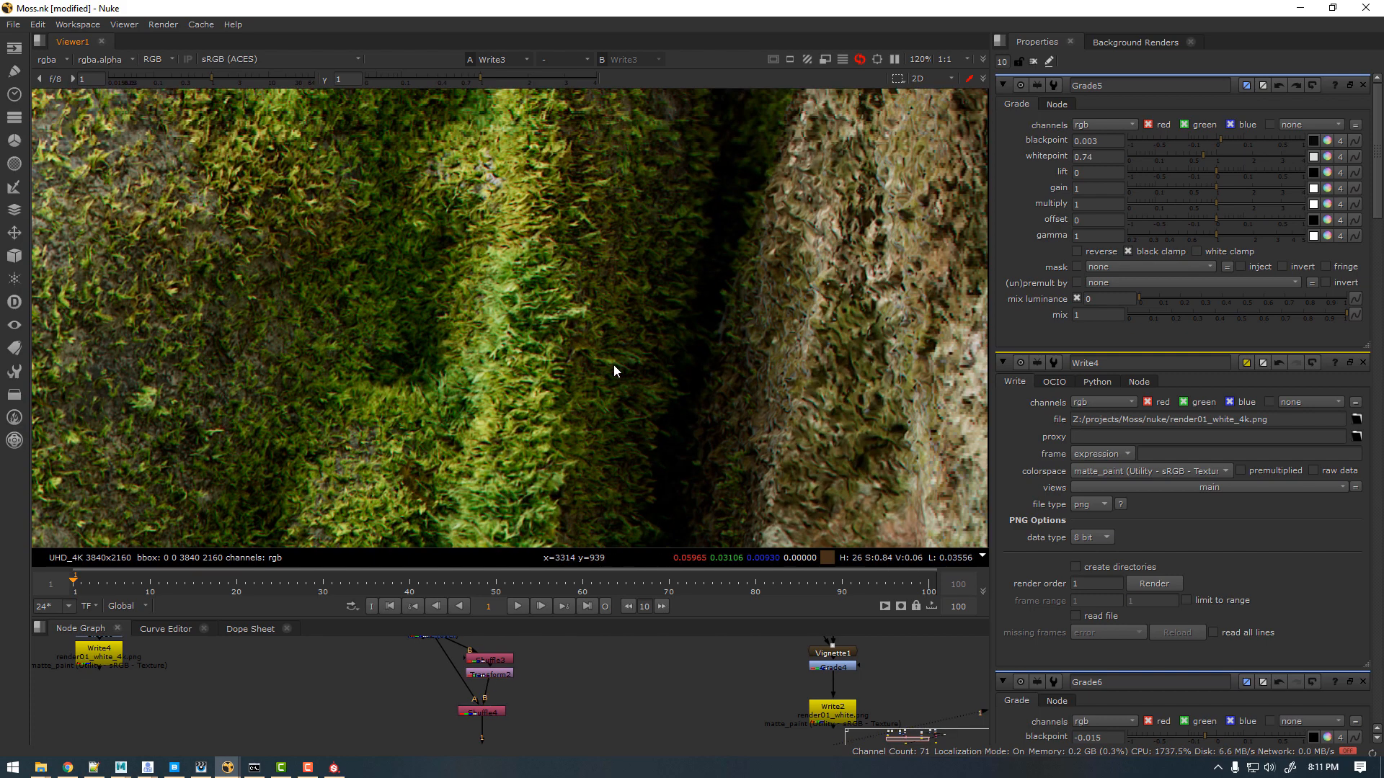
middle_click_drag(735, 167, 656, 388)
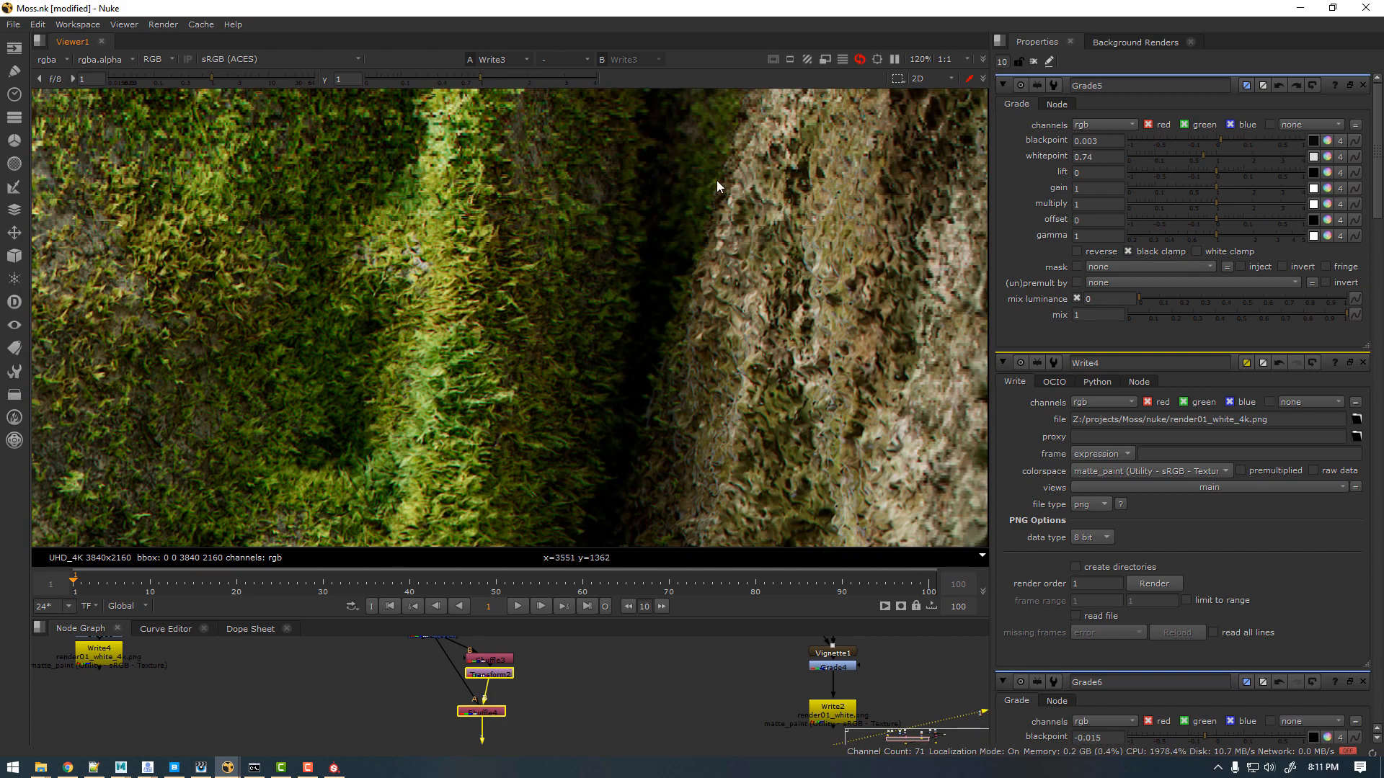
scroll(595, 240, "down", 1)
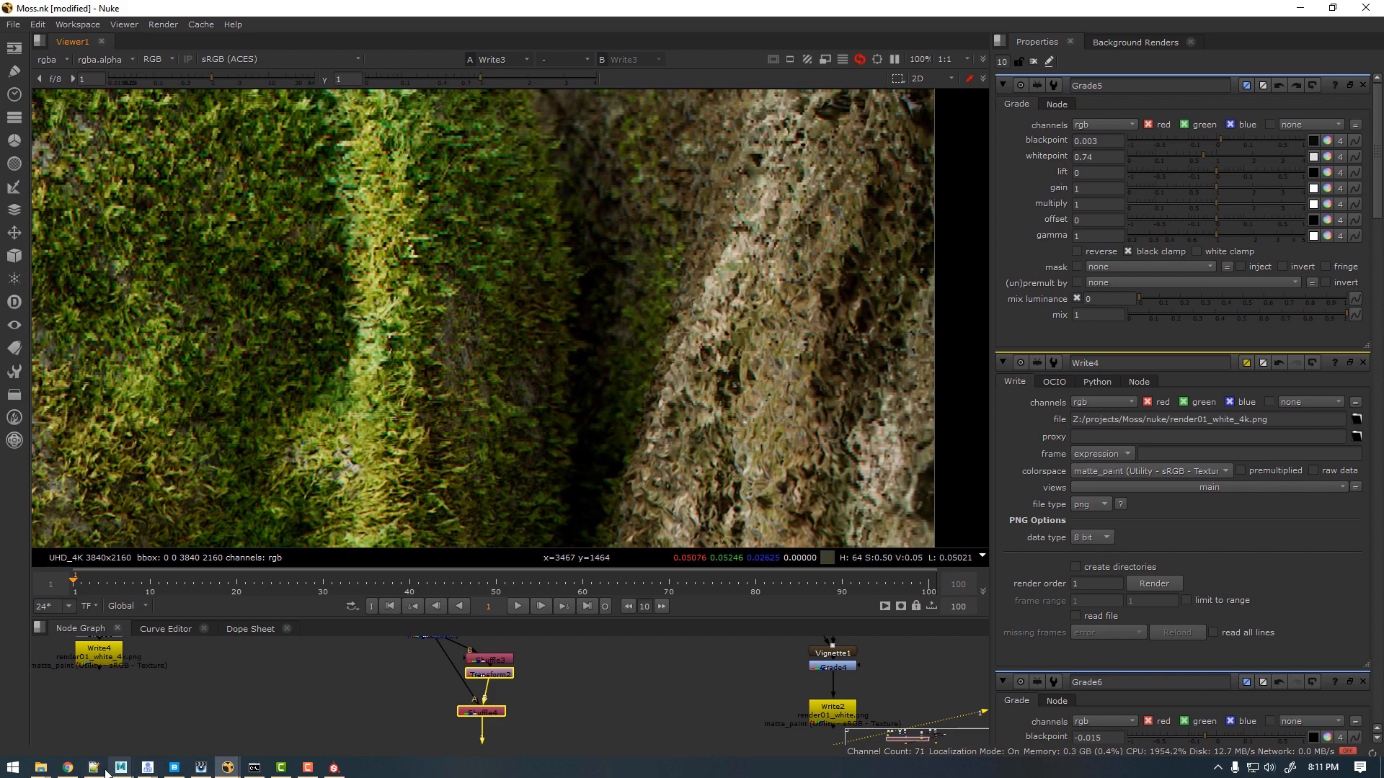
Step: Switch to Maya and highlight the moss embankment, a fern, the stone stairs and the front shrine floor in turn
left_click(122, 767)
left_click(272, 739)
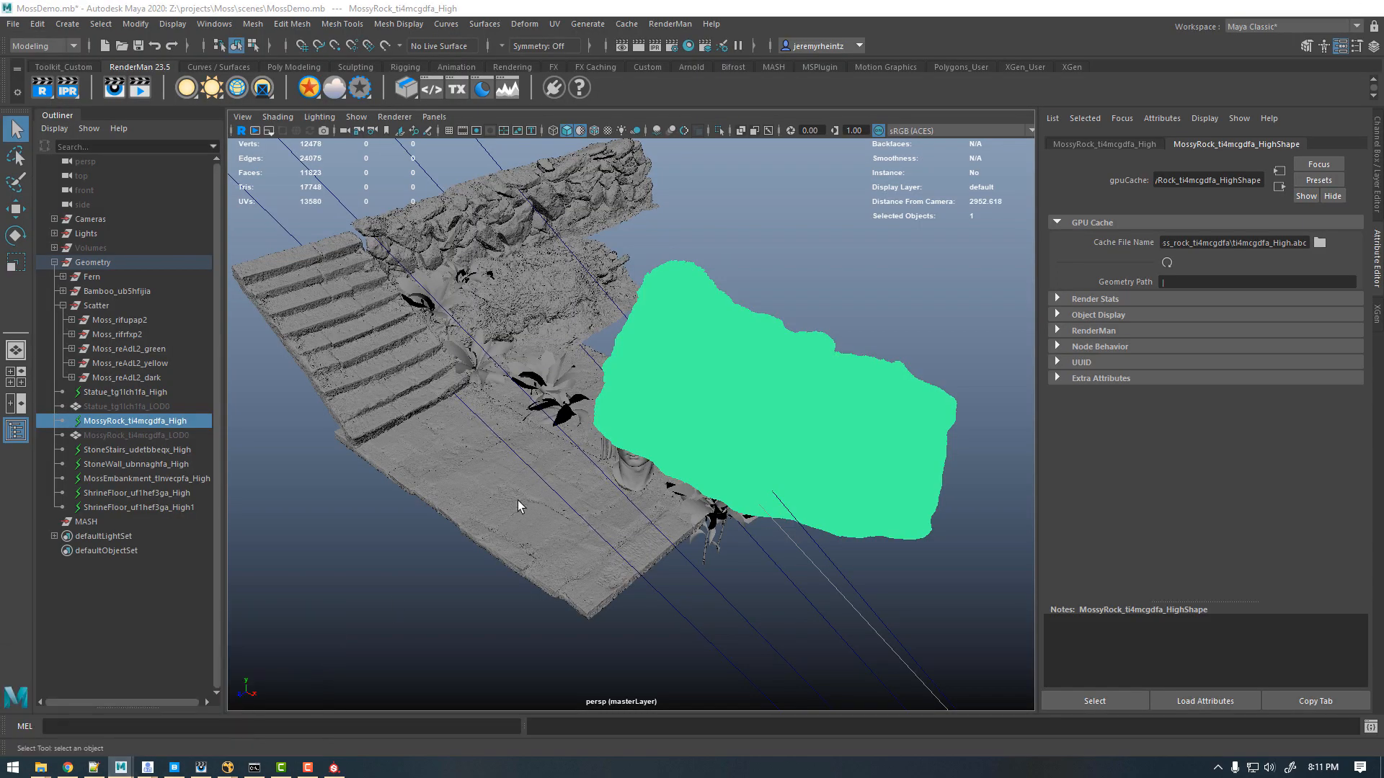
left_click(508, 245)
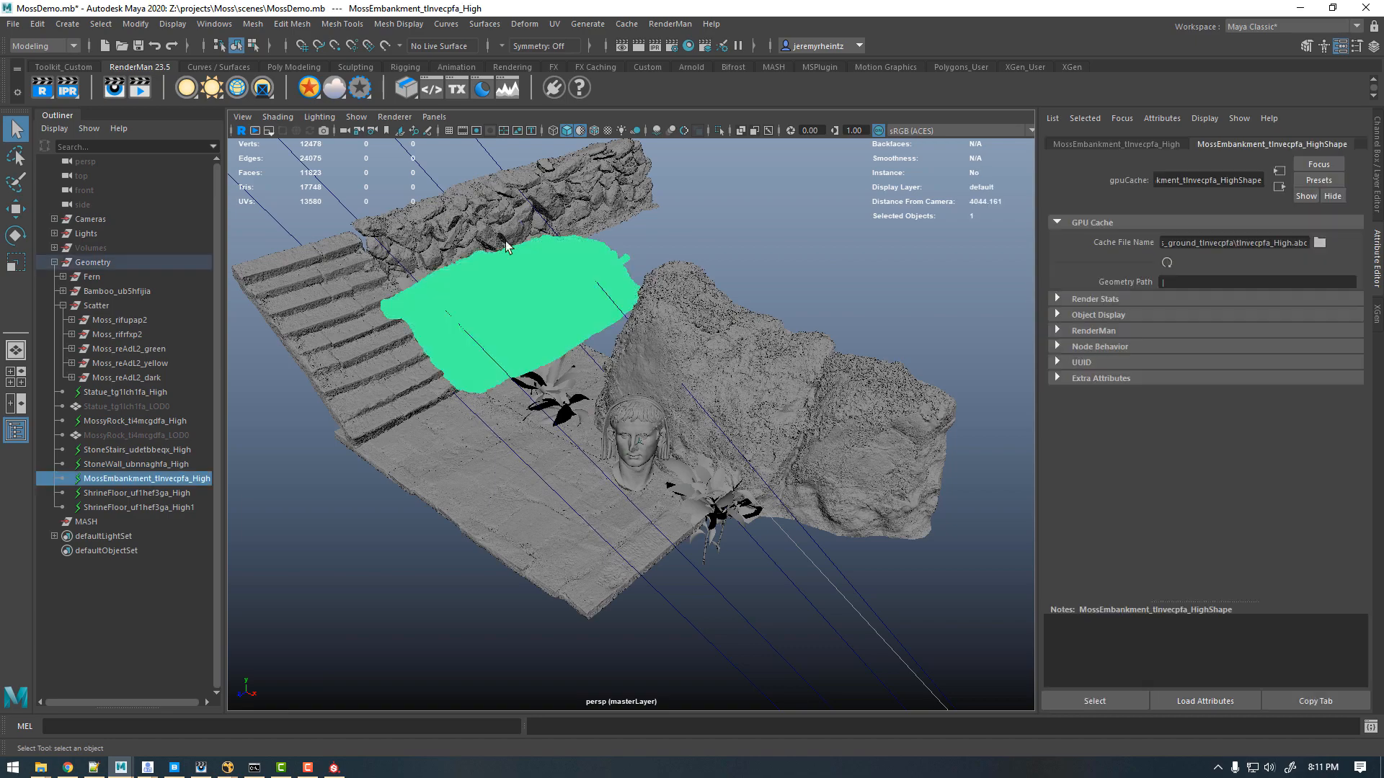
right_click_drag(591, 438, 615, 490, "alt")
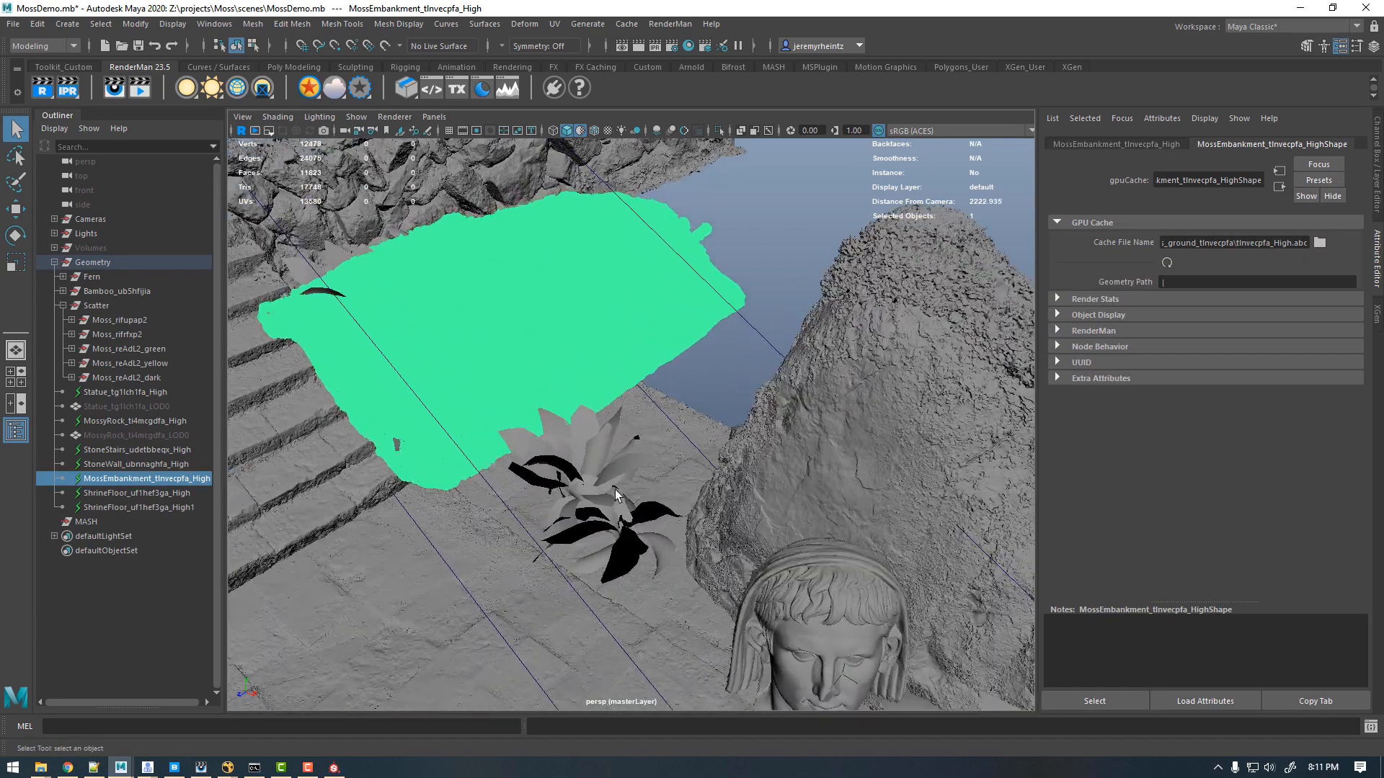
left_click(576, 453)
middle_click_drag(577, 454, 650, 492, "alt")
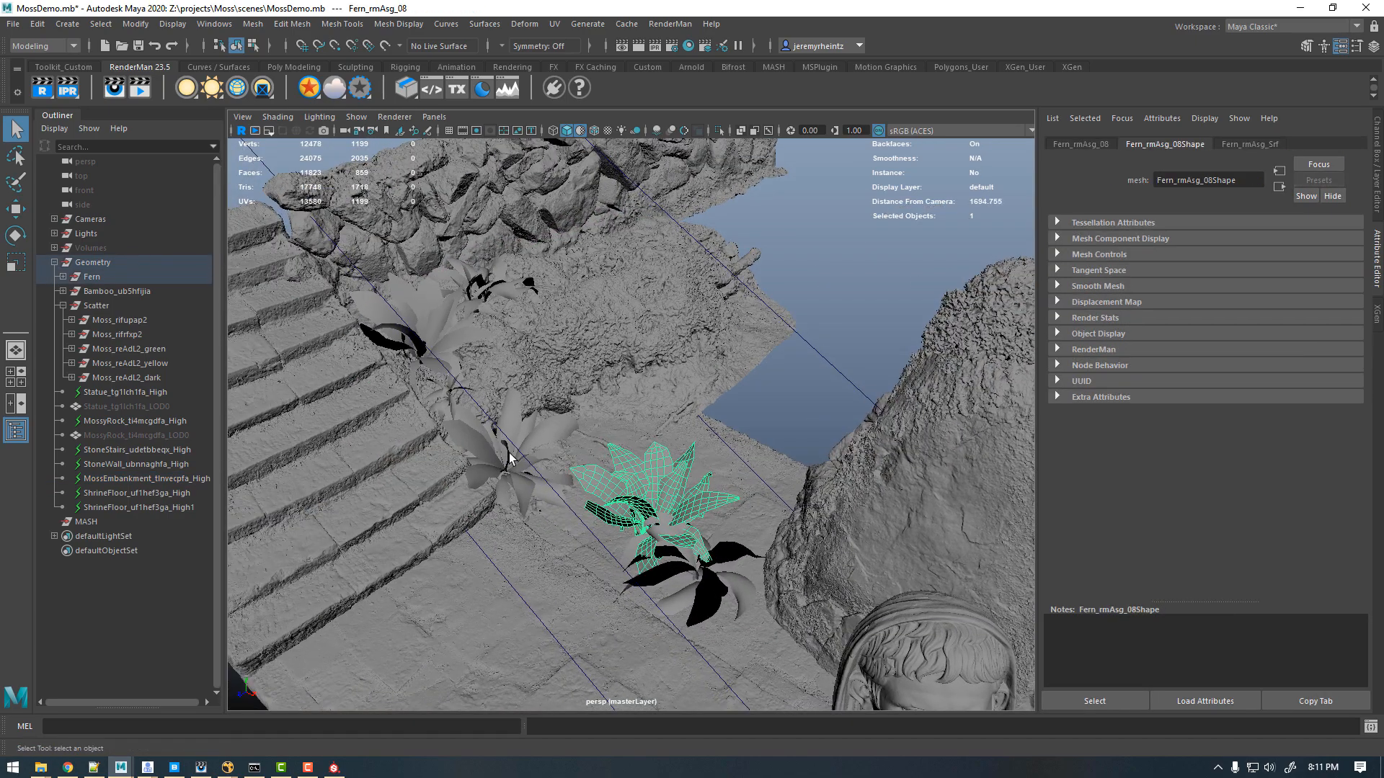
left_click(336, 460)
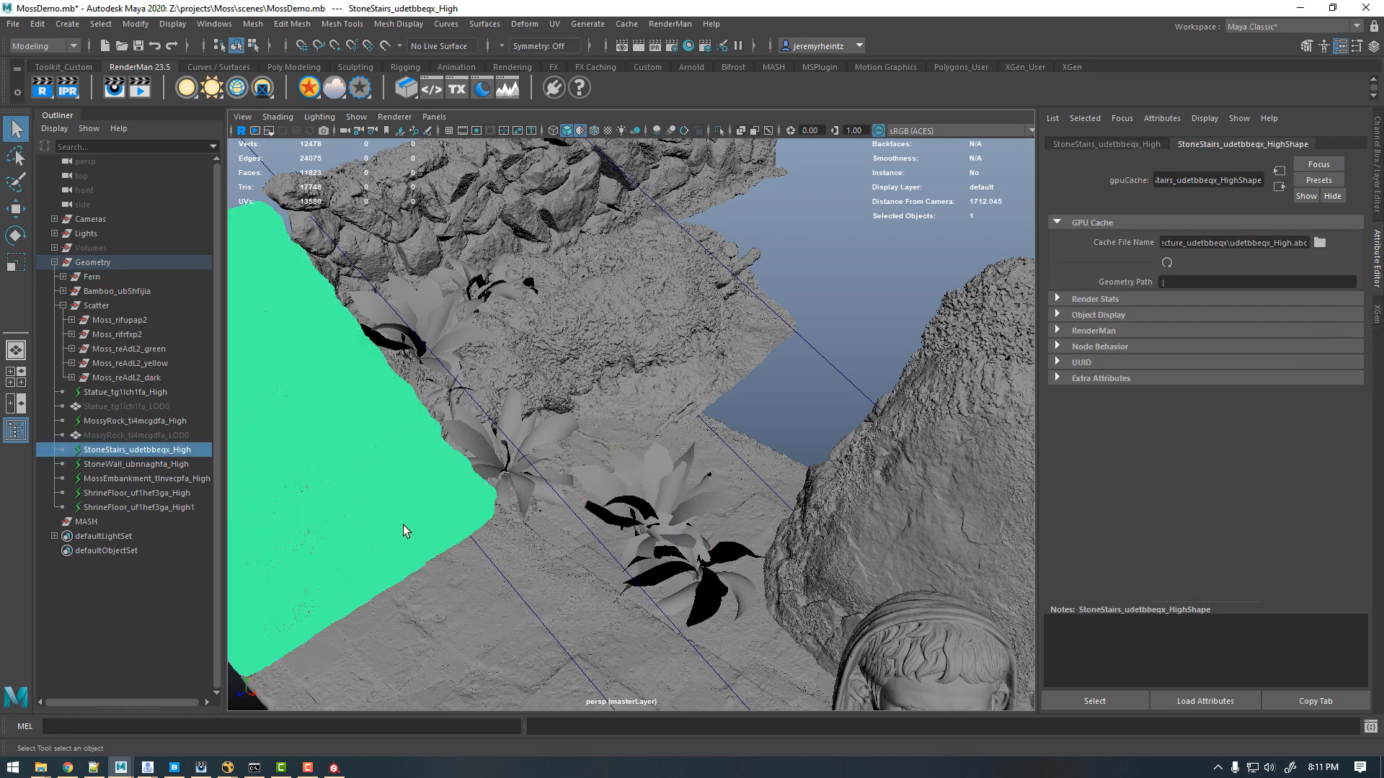
left_click(454, 646)
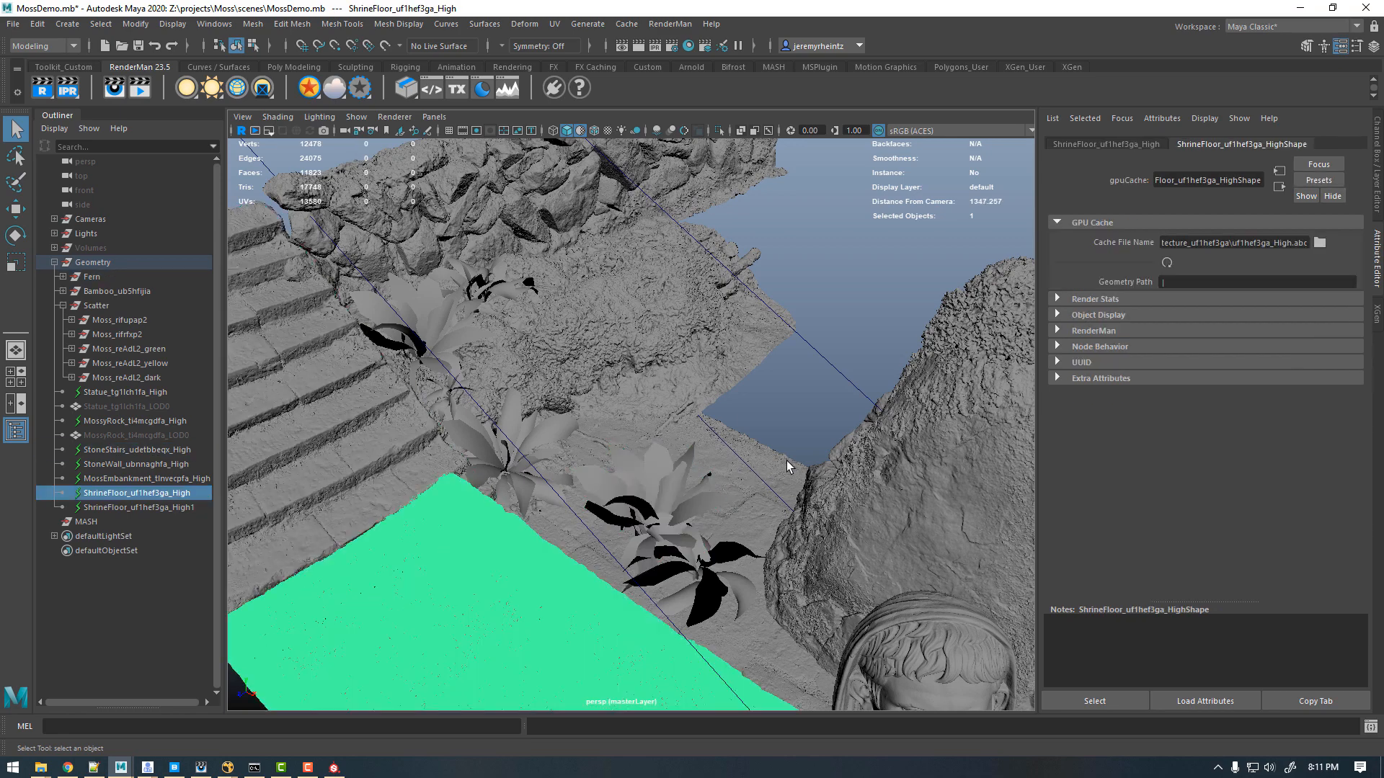
Step: Highlight the second shrine floor piece under the statue, clear the selection and view the set from the side
left_click(686, 546)
middle_click_drag(686, 546, 673, 412, "alt")
right_click_drag(781, 483, 642, 526, "alt")
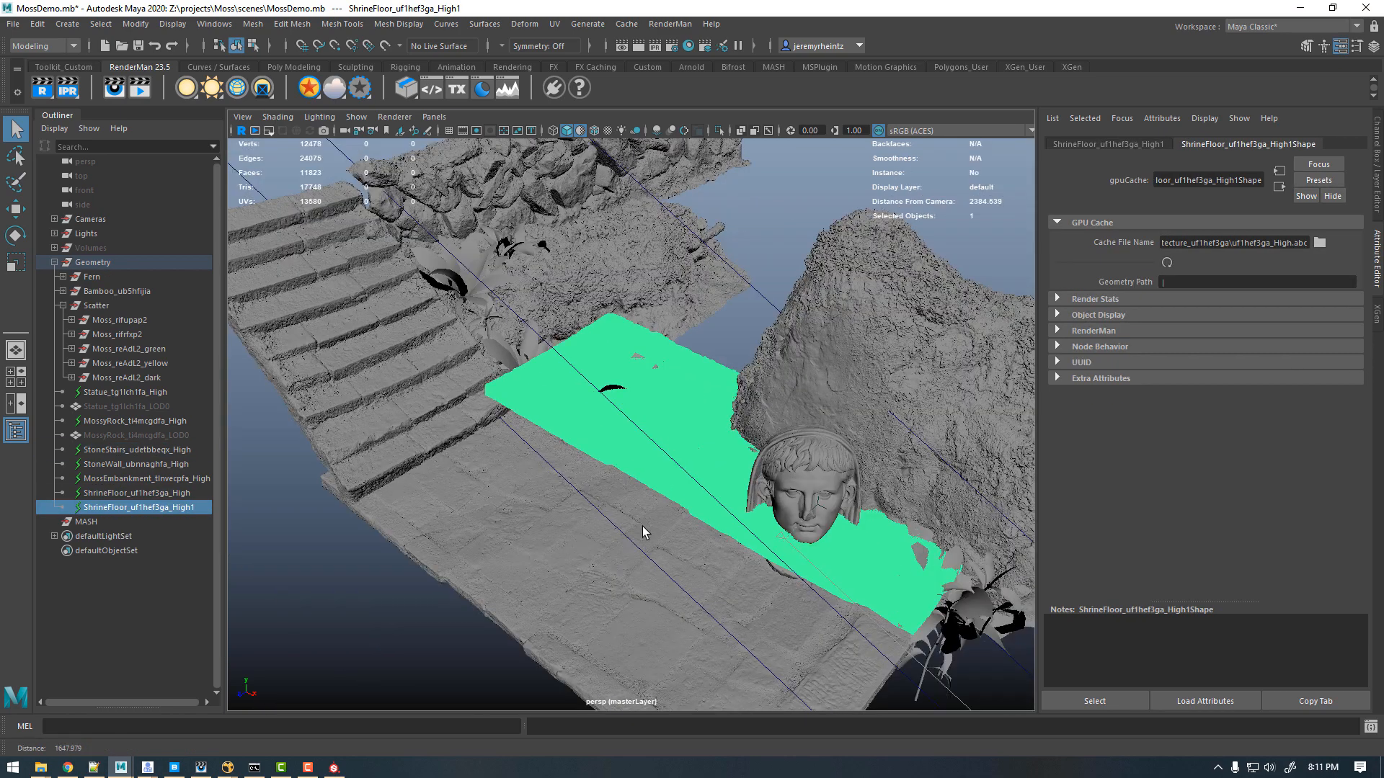
left_click_drag(640, 532, 423, 537, "alt")
left_click(342, 487)
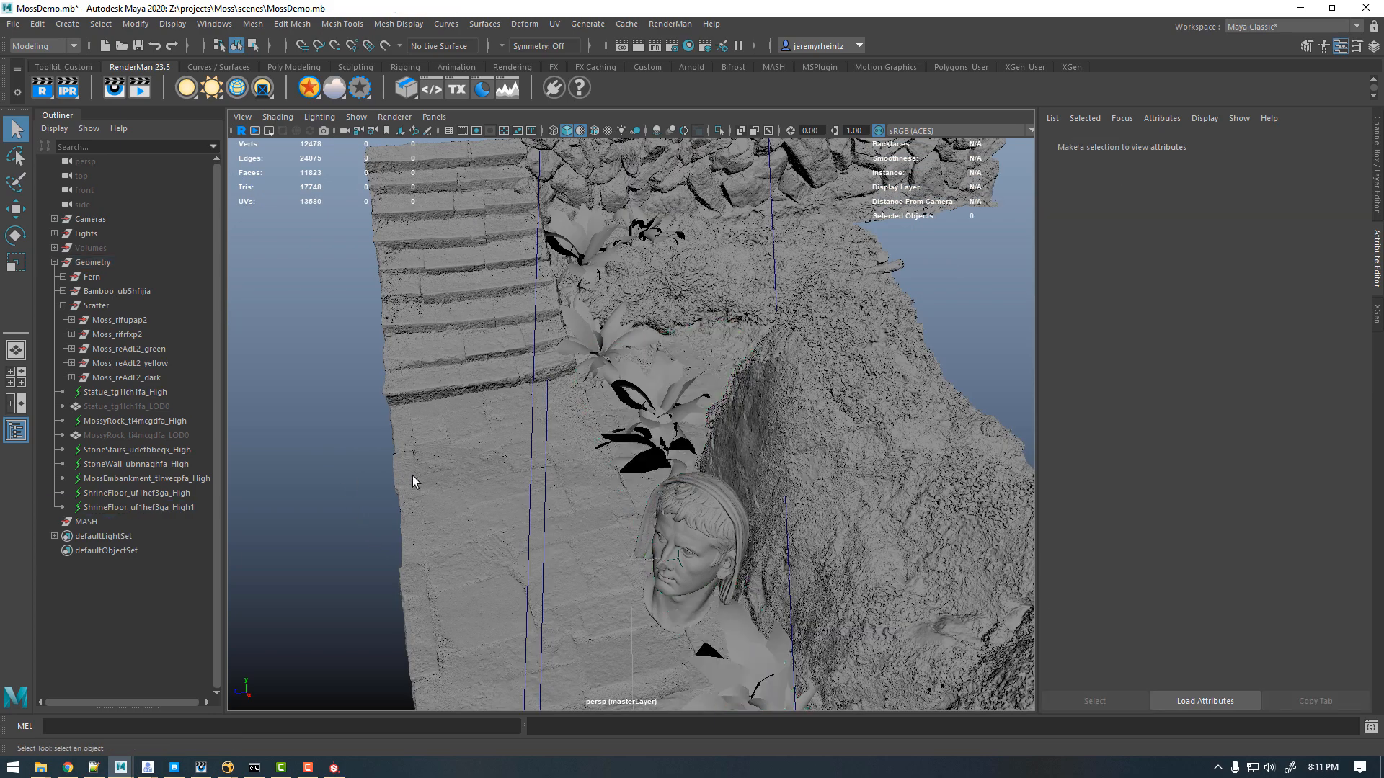
left_click_drag(561, 457, 472, 376, "alt")
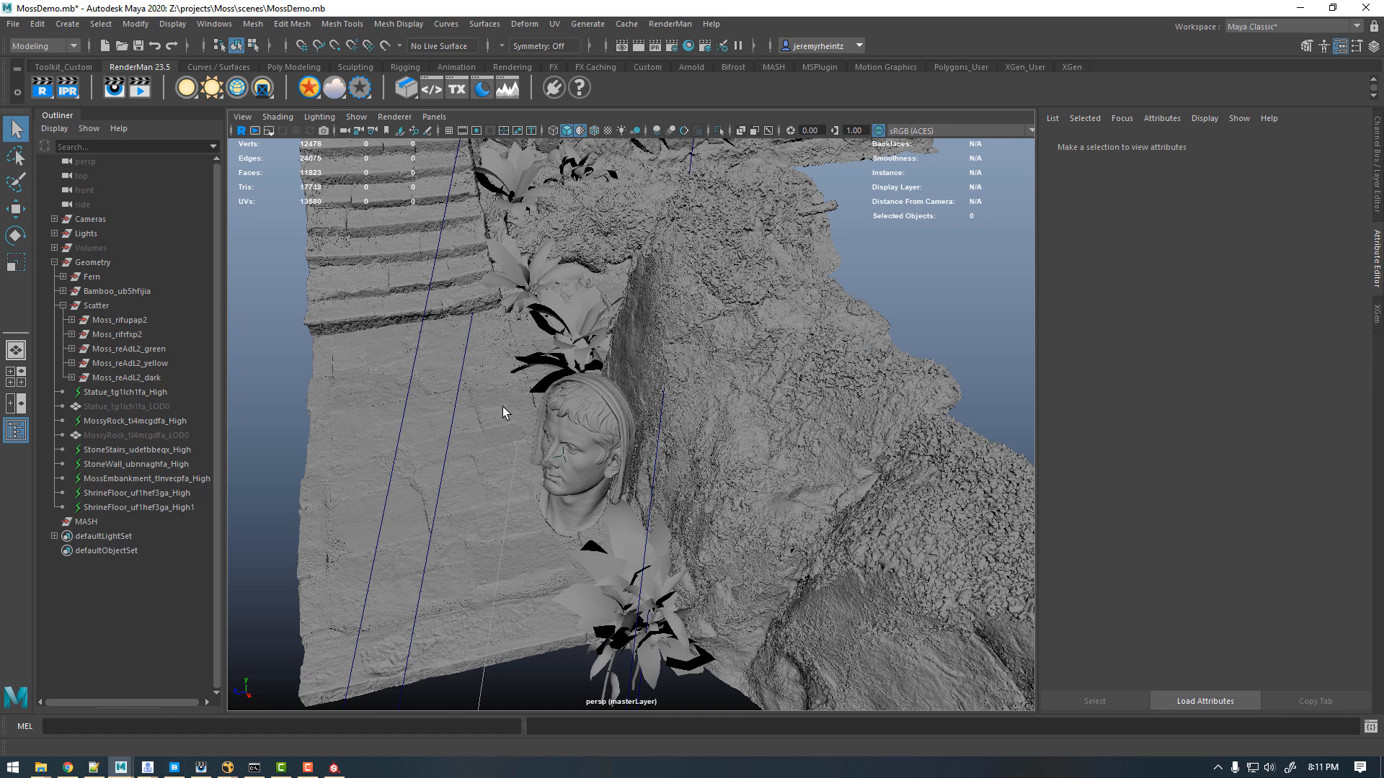
Step: Set the render image size to 1920 x 1080 pixels in the Render Settings and close them
right_click(75, 93)
mouse_move(141, 146)
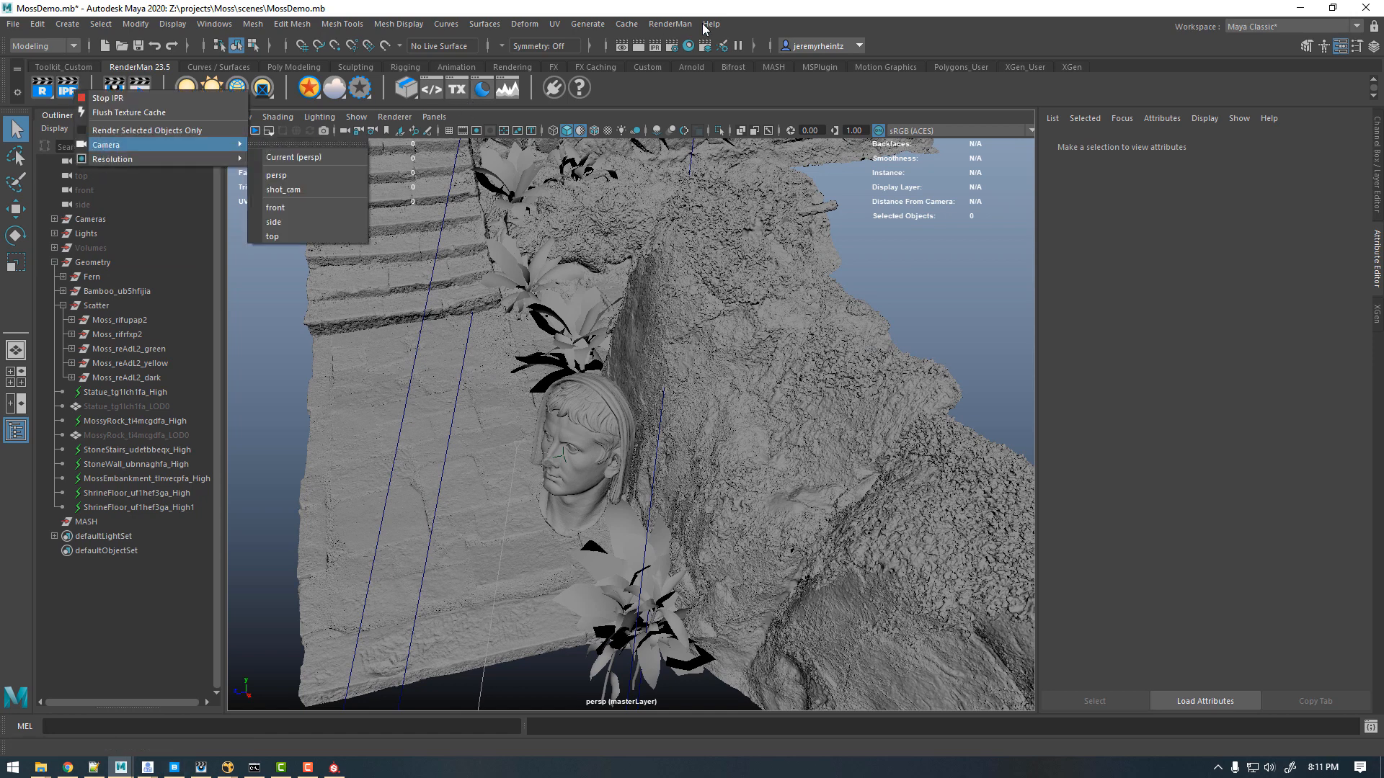
left_click(672, 42)
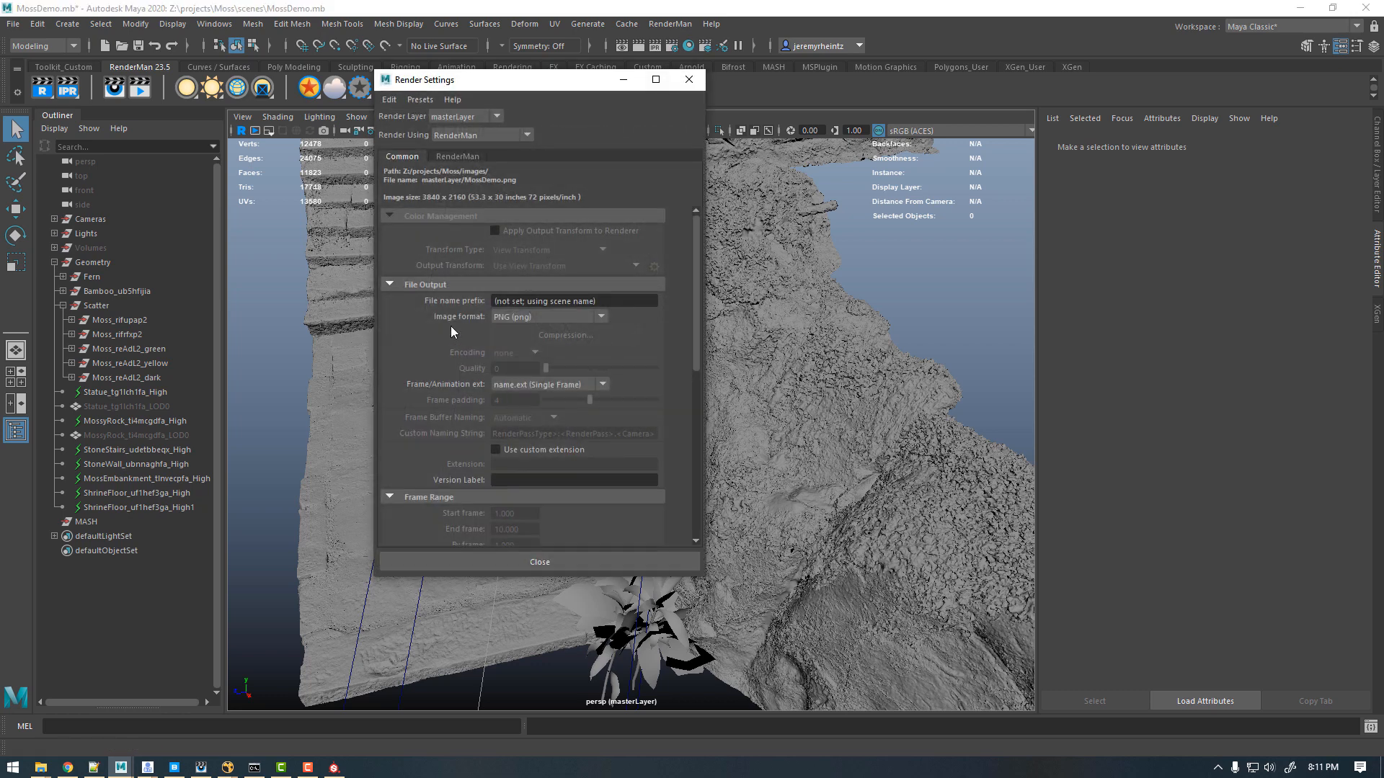
scroll(417, 392, "down", 6)
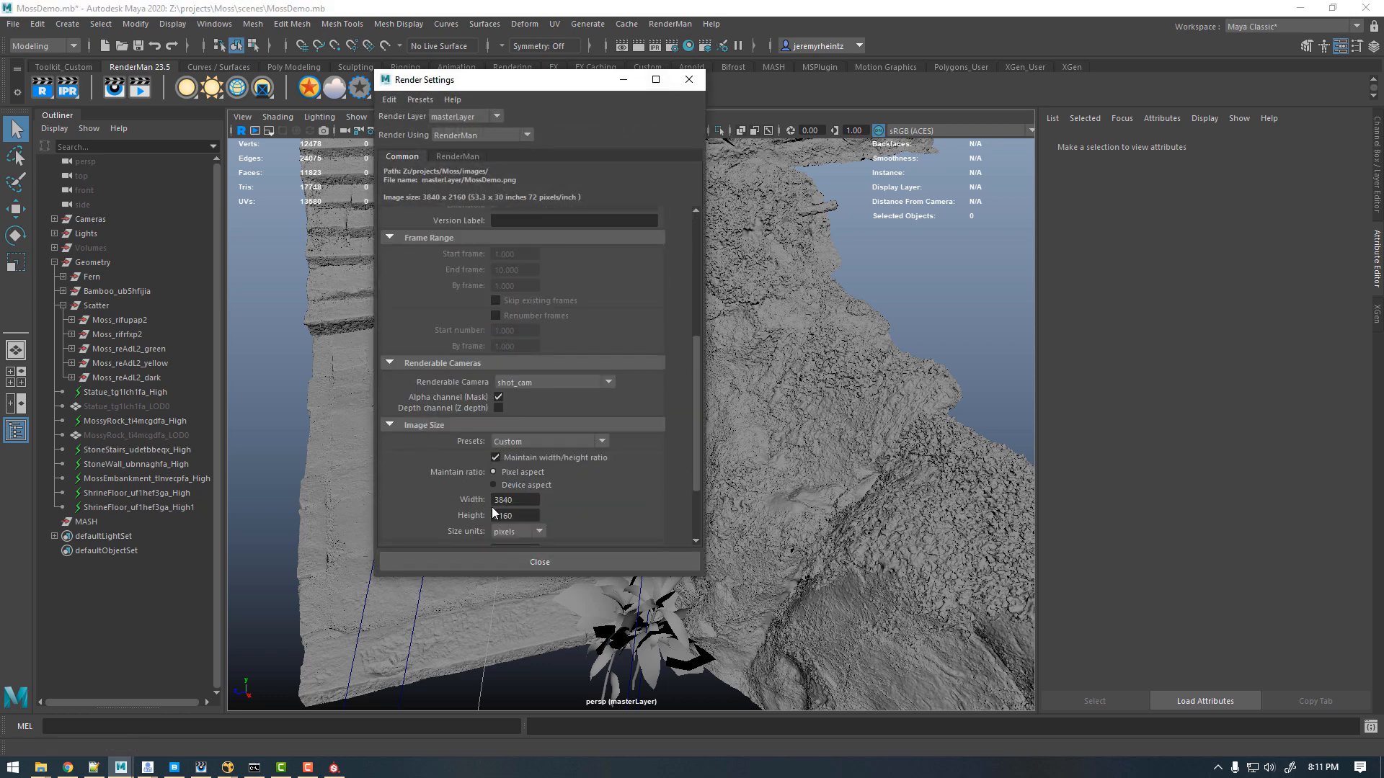
left_click(528, 515)
double_click(494, 517)
type("1080")
key("Return")
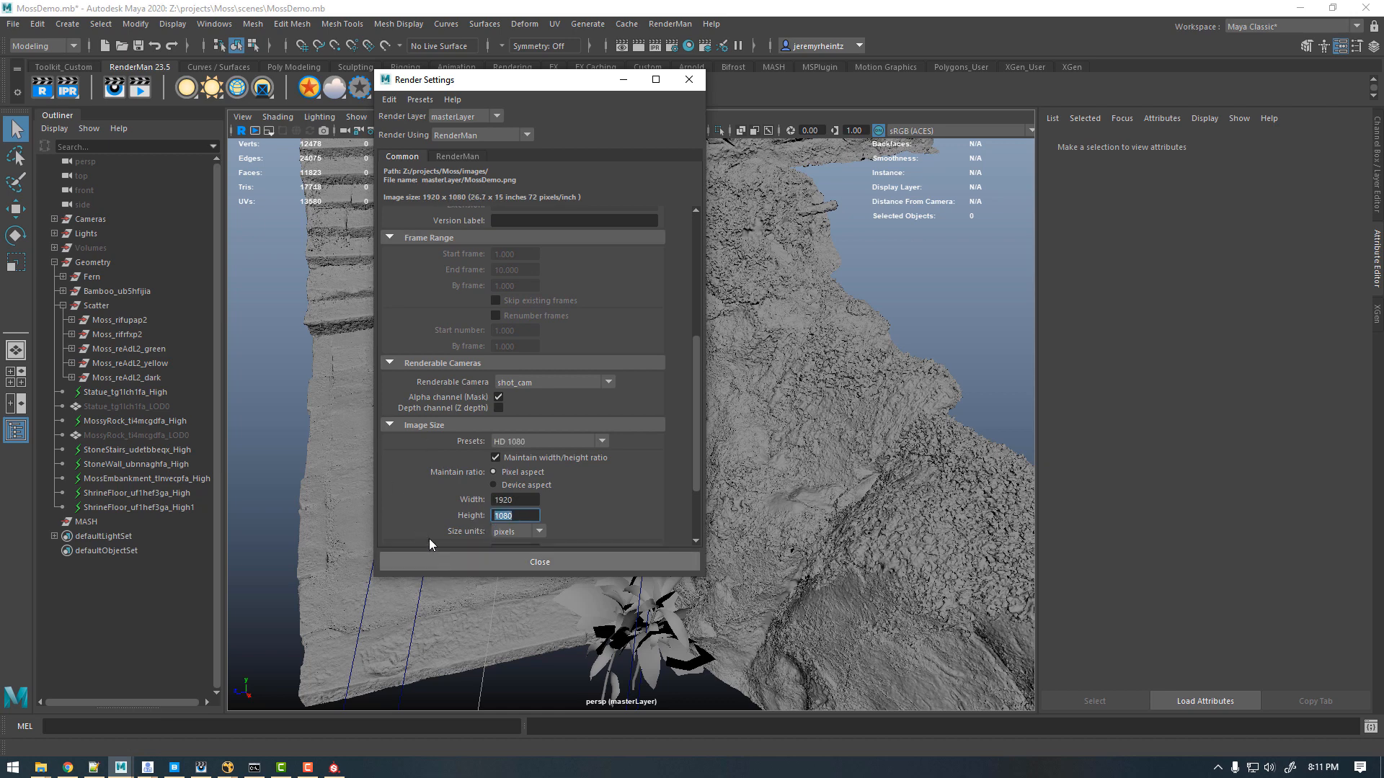
left_click(432, 561)
Step: Start a RenderMan IPR render of the scene through a specifically chosen camera
right_click(67, 90)
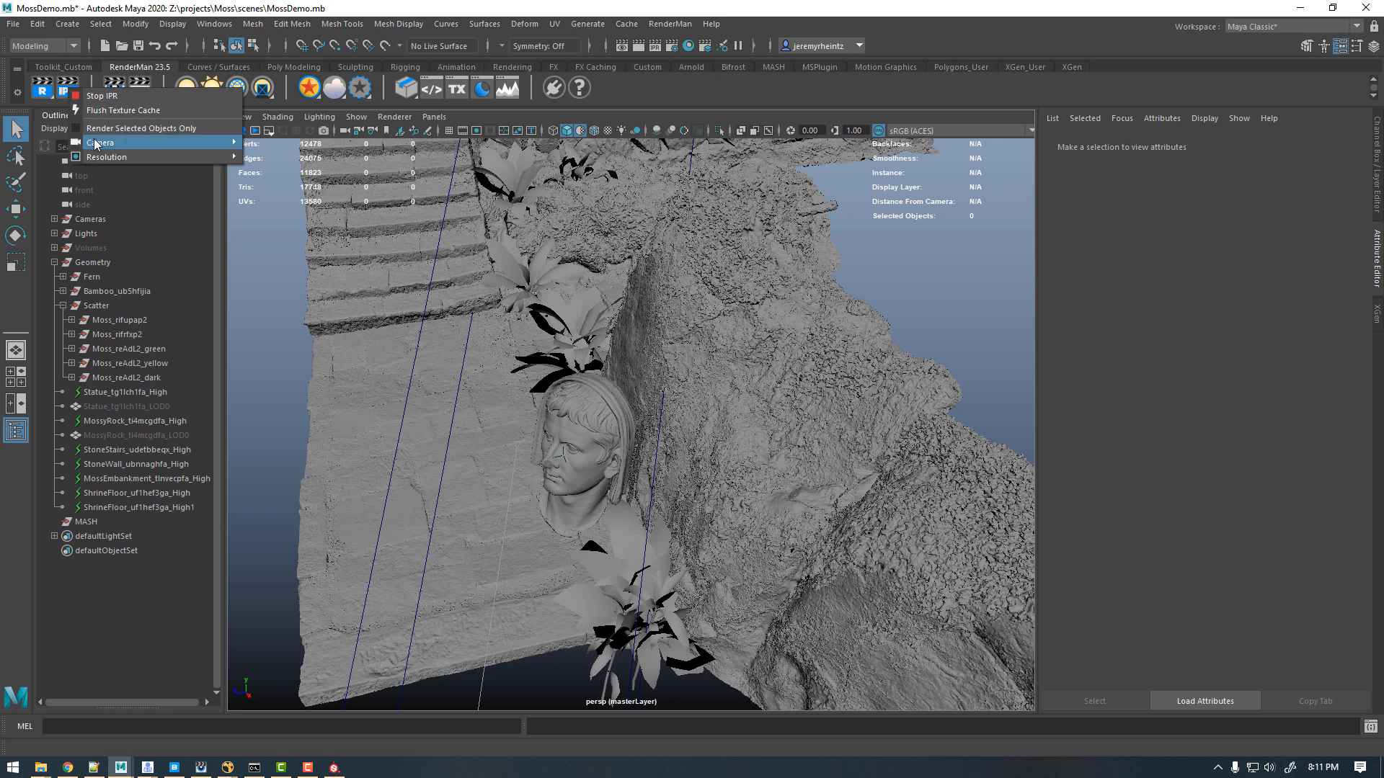
mouse_move(180, 144)
left_click(293, 220)
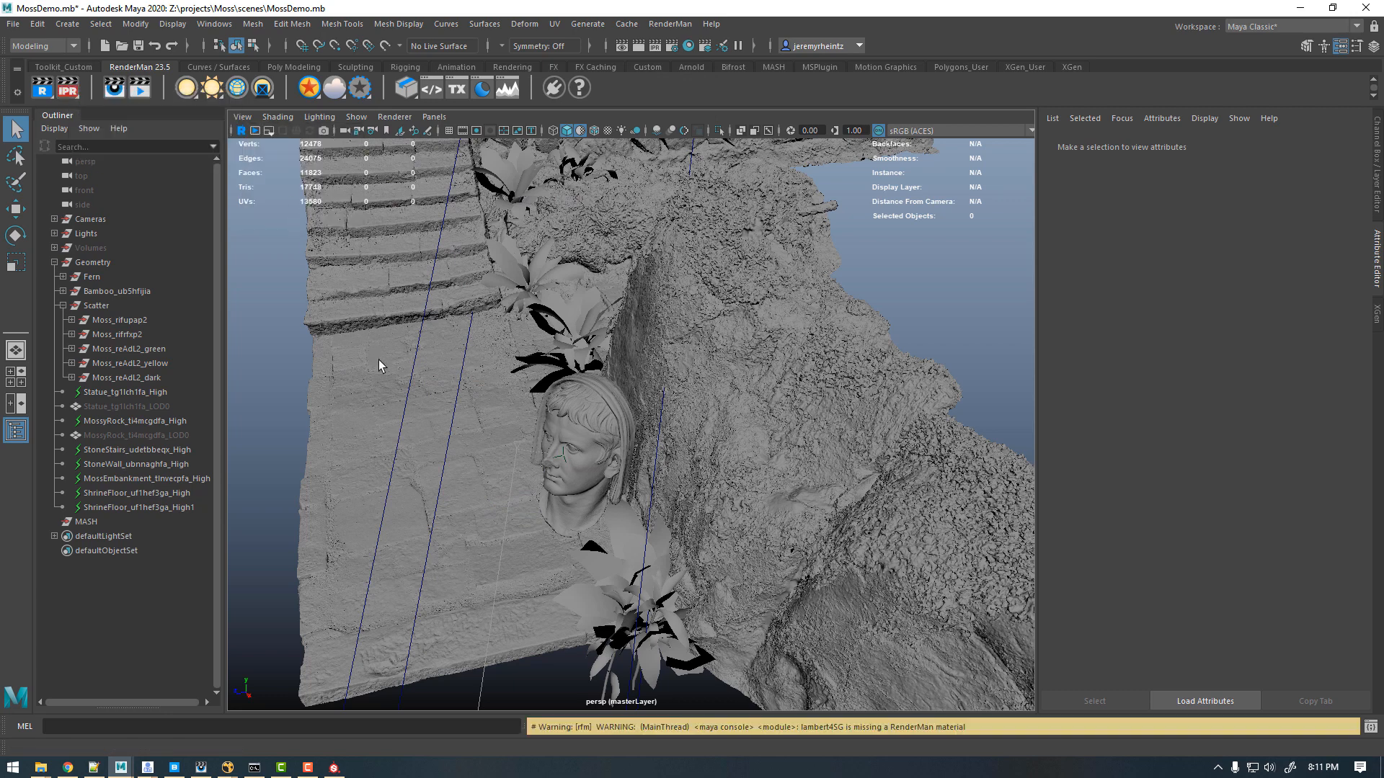
Step: Check the MossDemo beauty render, and view the Roman Statue asset in Quixel Bridge before minimizing it
left_click(200, 766)
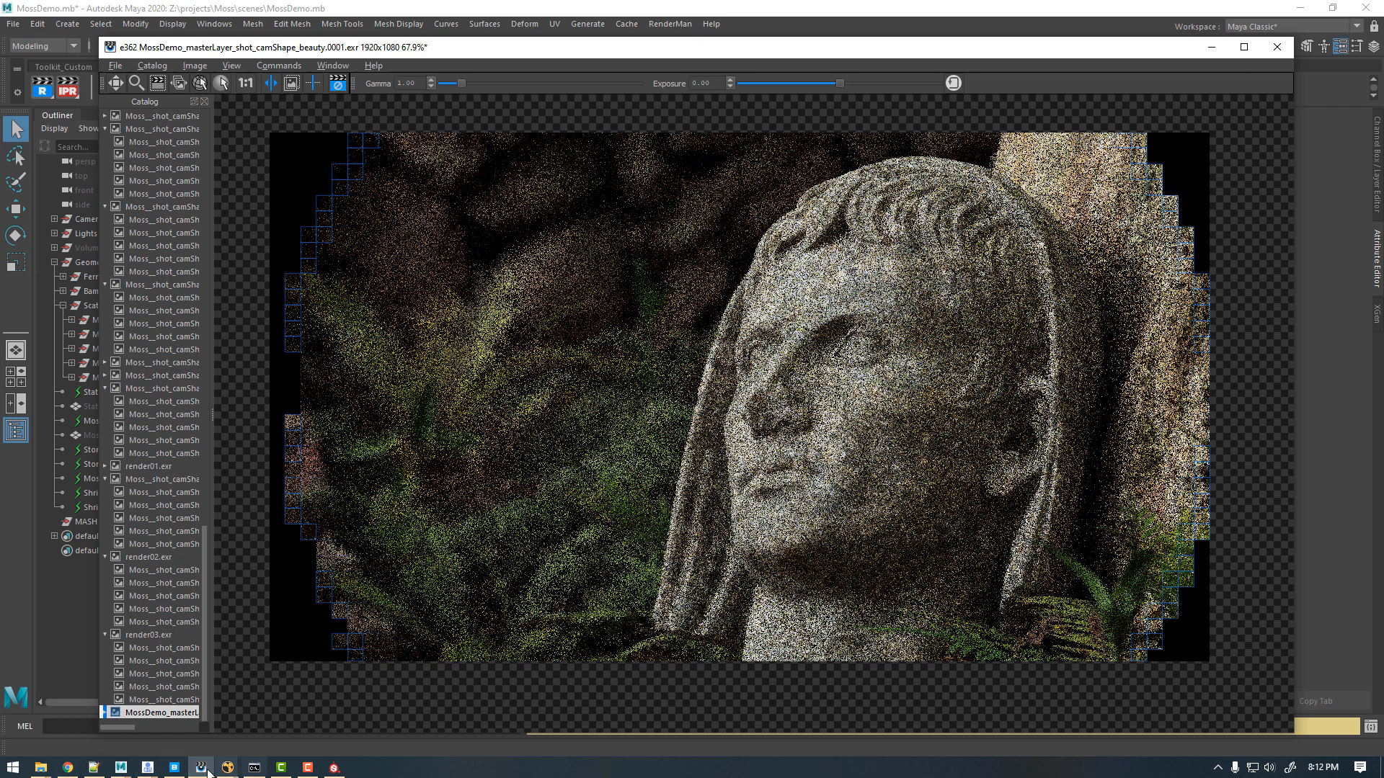
left_click(174, 767)
mouse_move(356, 558)
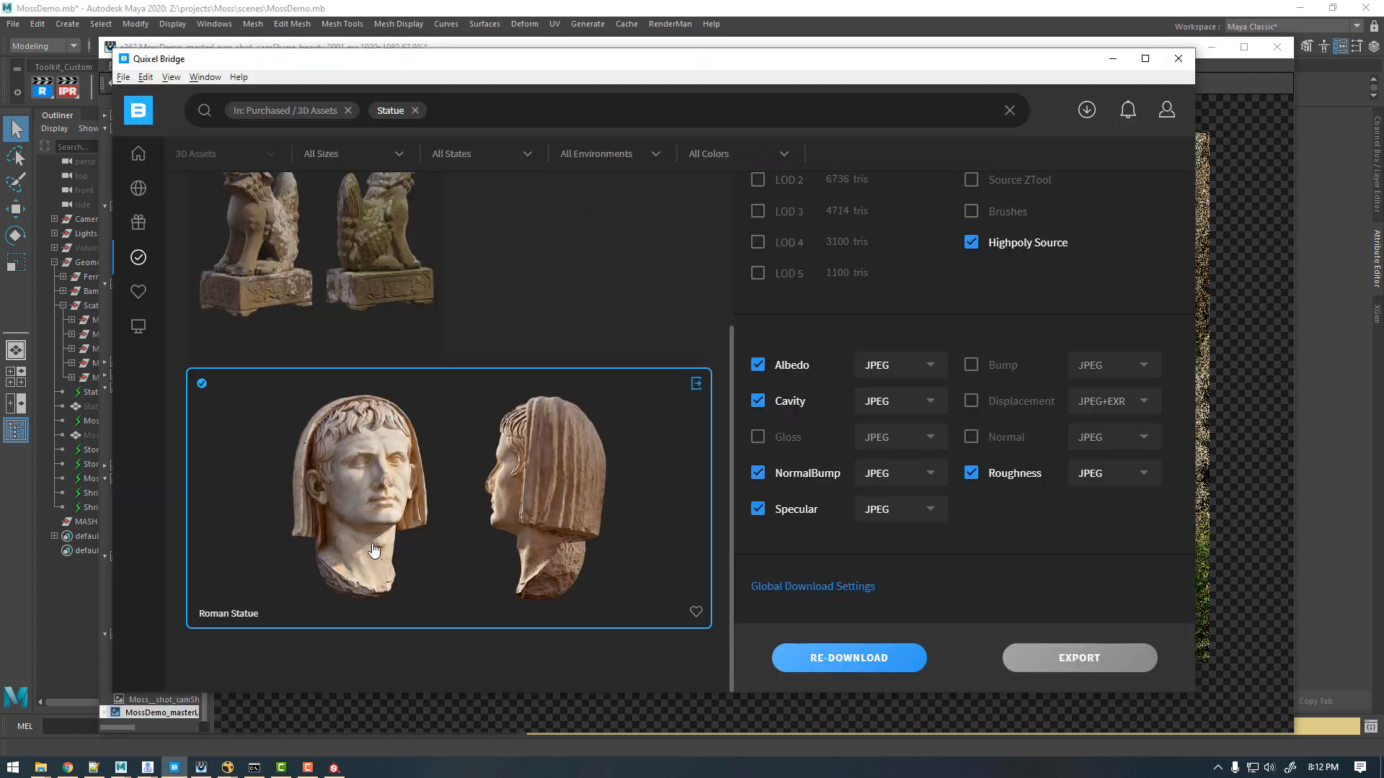
left_click(1112, 59)
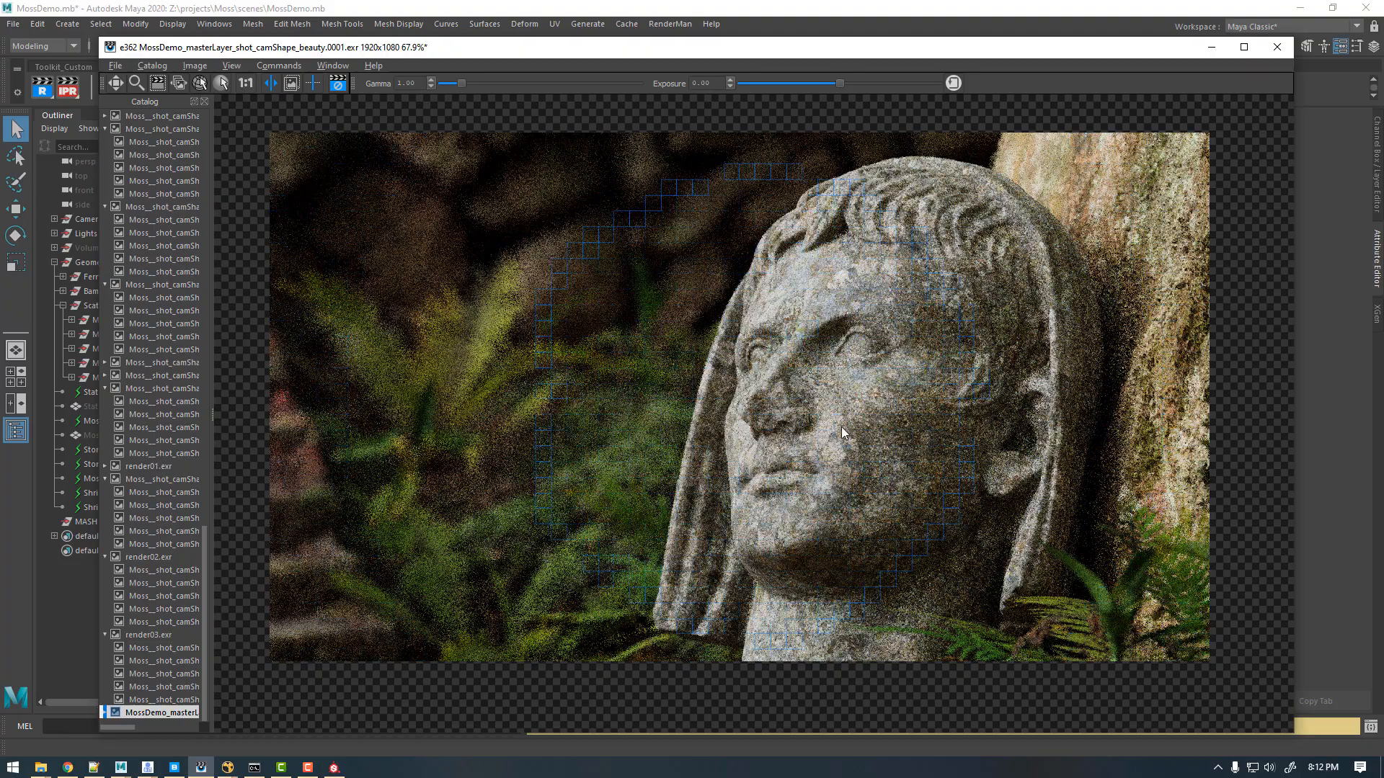
Step: Switch to Substance Painter and examine the granite and lichen texturing on the statue head from several angles, then minimize it
left_click(334, 771)
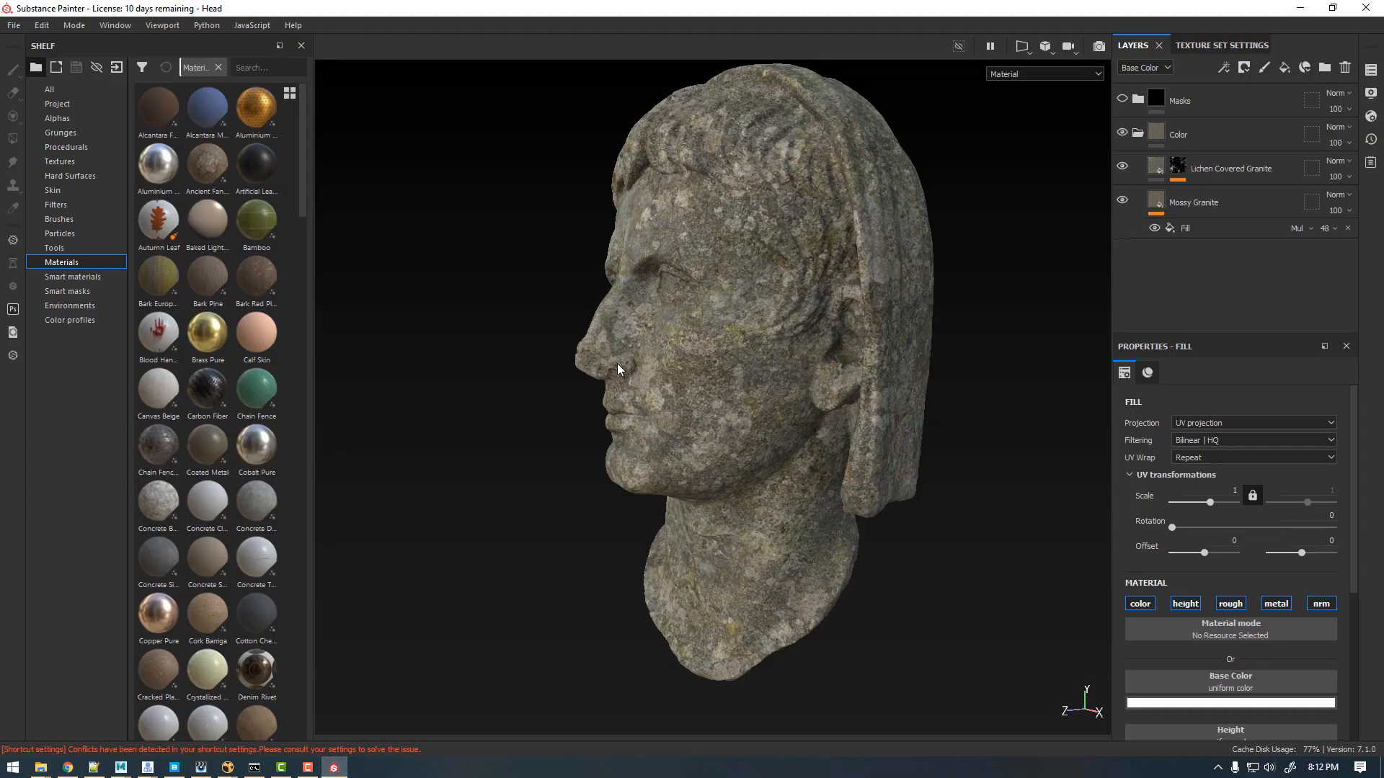
left_click_drag(696, 333, 565, 353, "alt")
right_click_drag(565, 352, 840, 435, "alt")
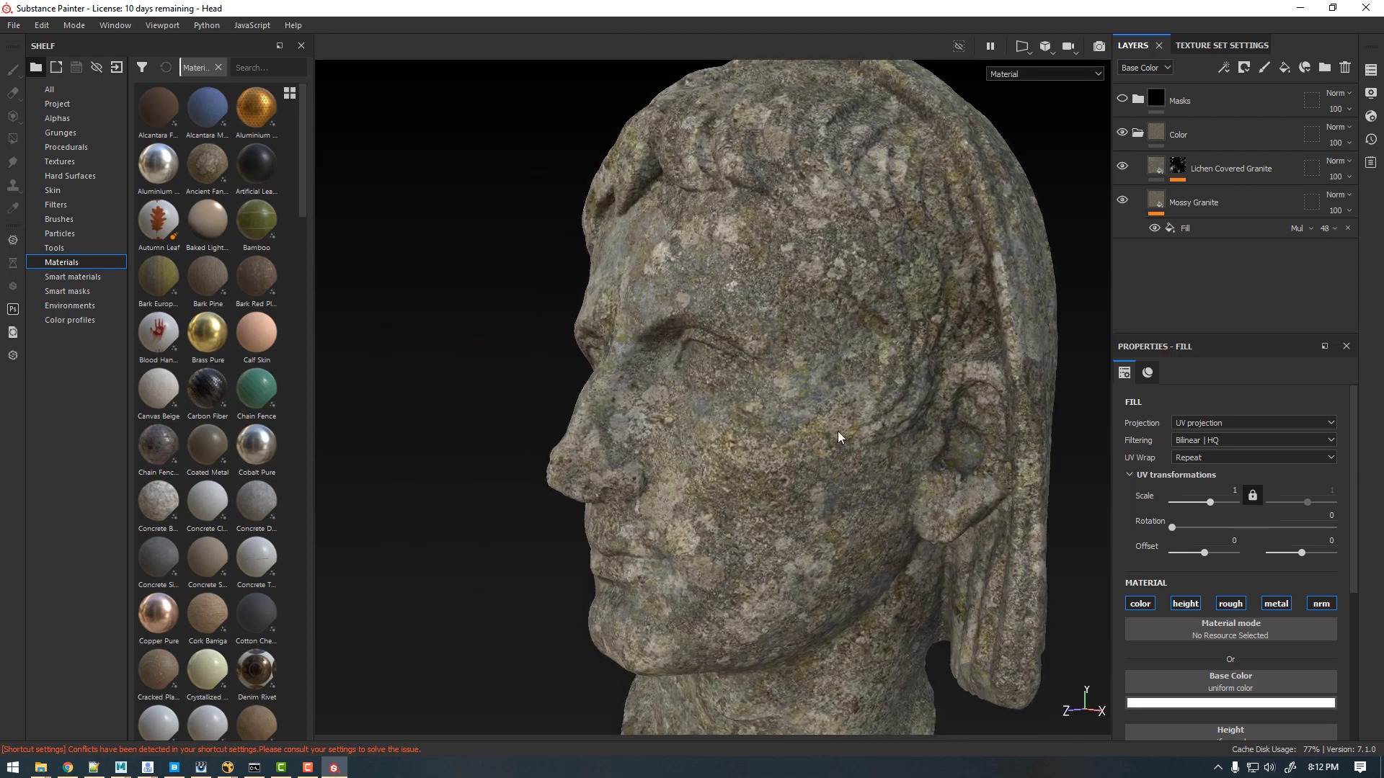
left_click_drag(699, 436, 654, 382, "alt")
right_click_drag(630, 360, 404, 361, "alt")
left_click_drag(670, 417, 786, 405, "alt")
right_click_drag(719, 361, 715, 393, "alt")
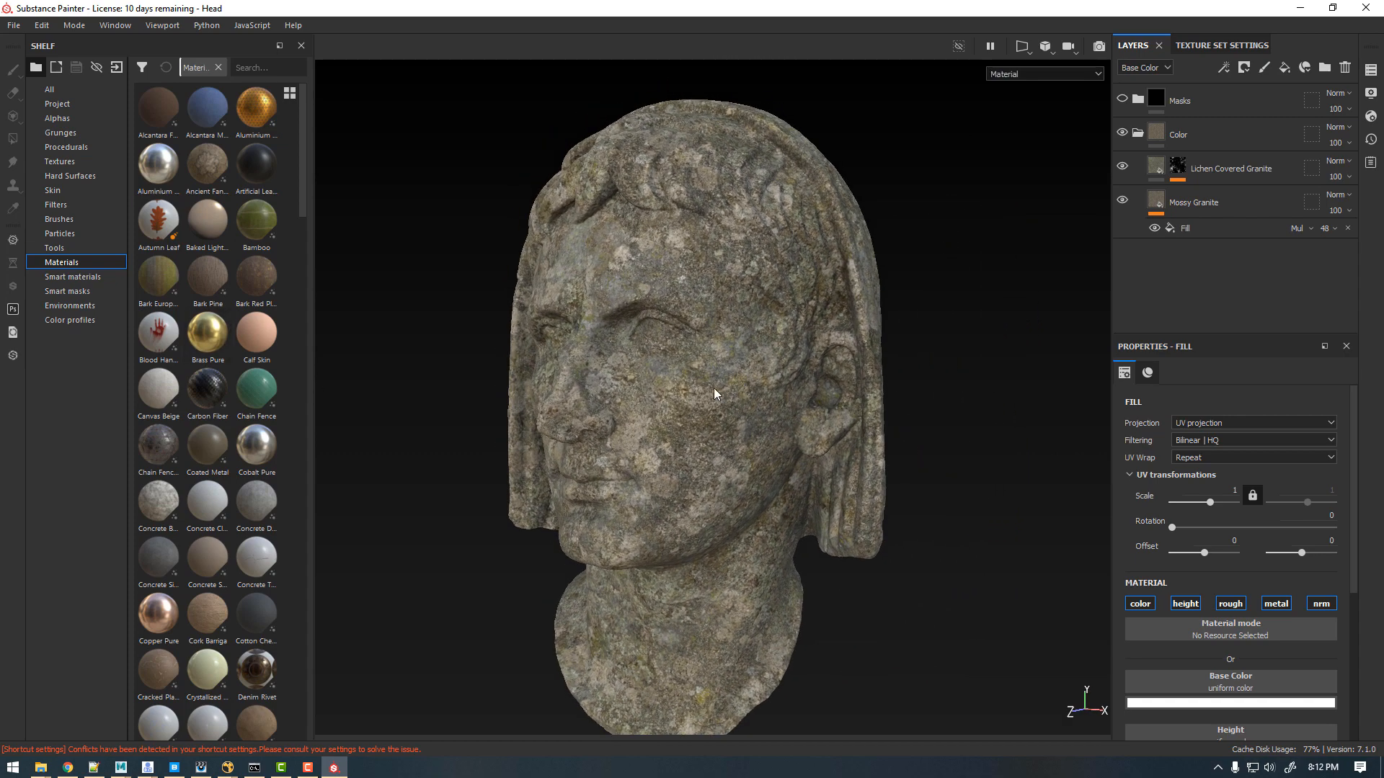
left_click(1300, 8)
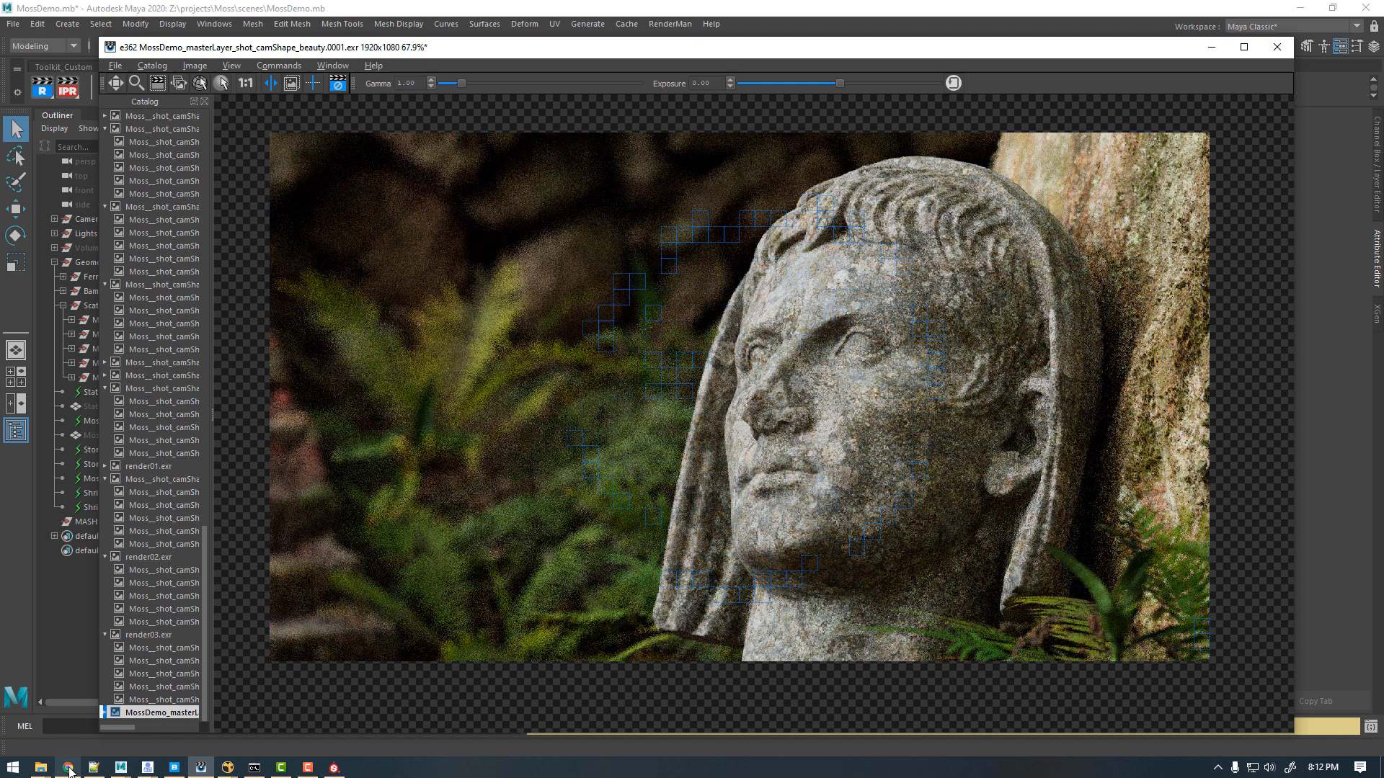
Step: Switch to the browser and view the Pinterest photo of the moss-covered statue as reference, then minimize the browser
left_click(84, 689)
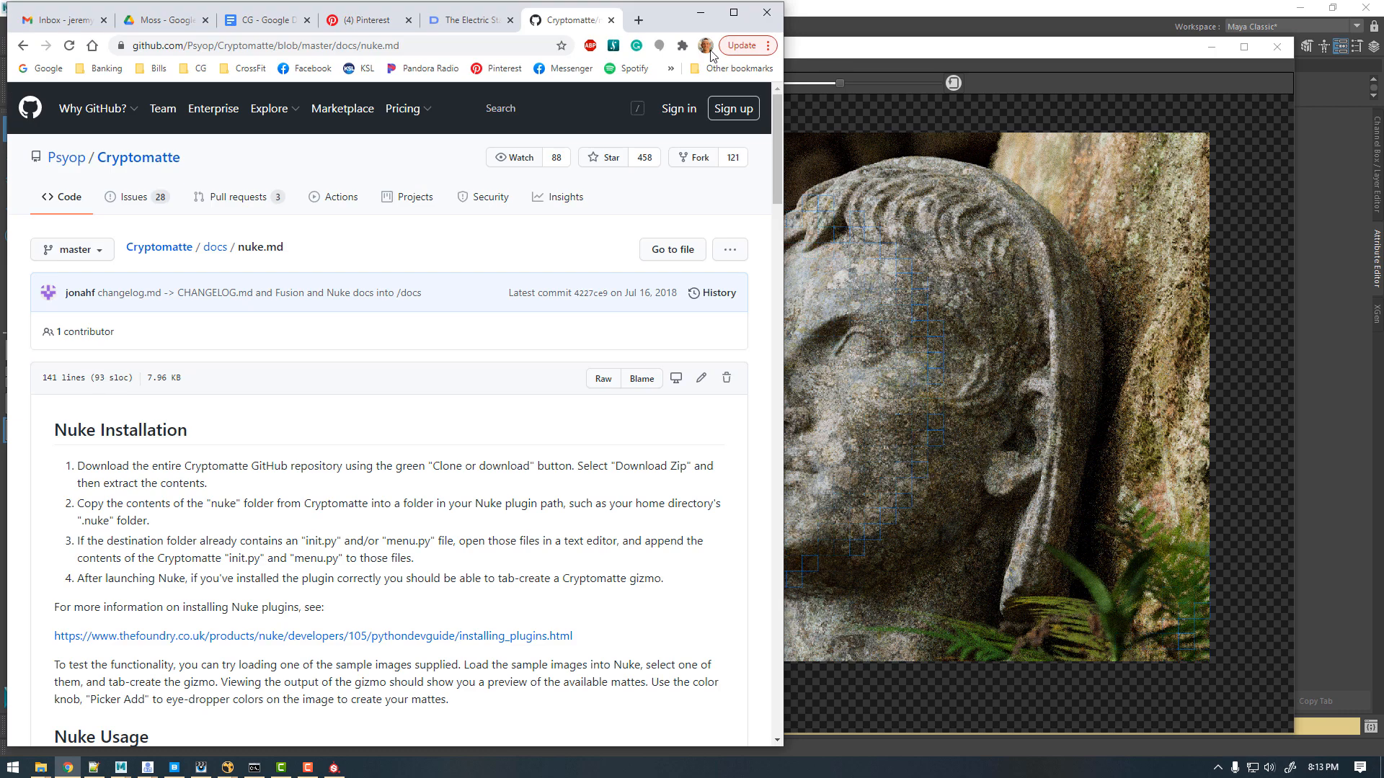
left_click(351, 20)
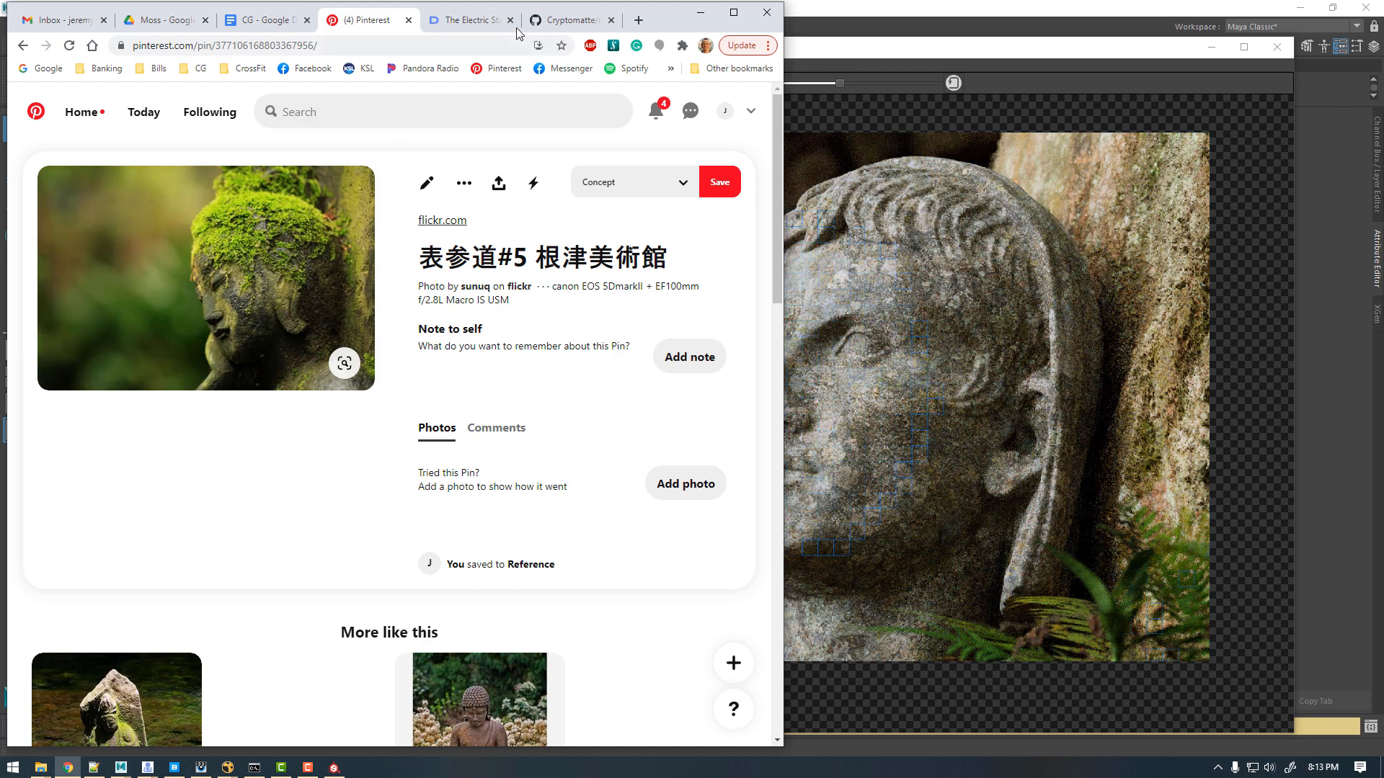
left_click(700, 12)
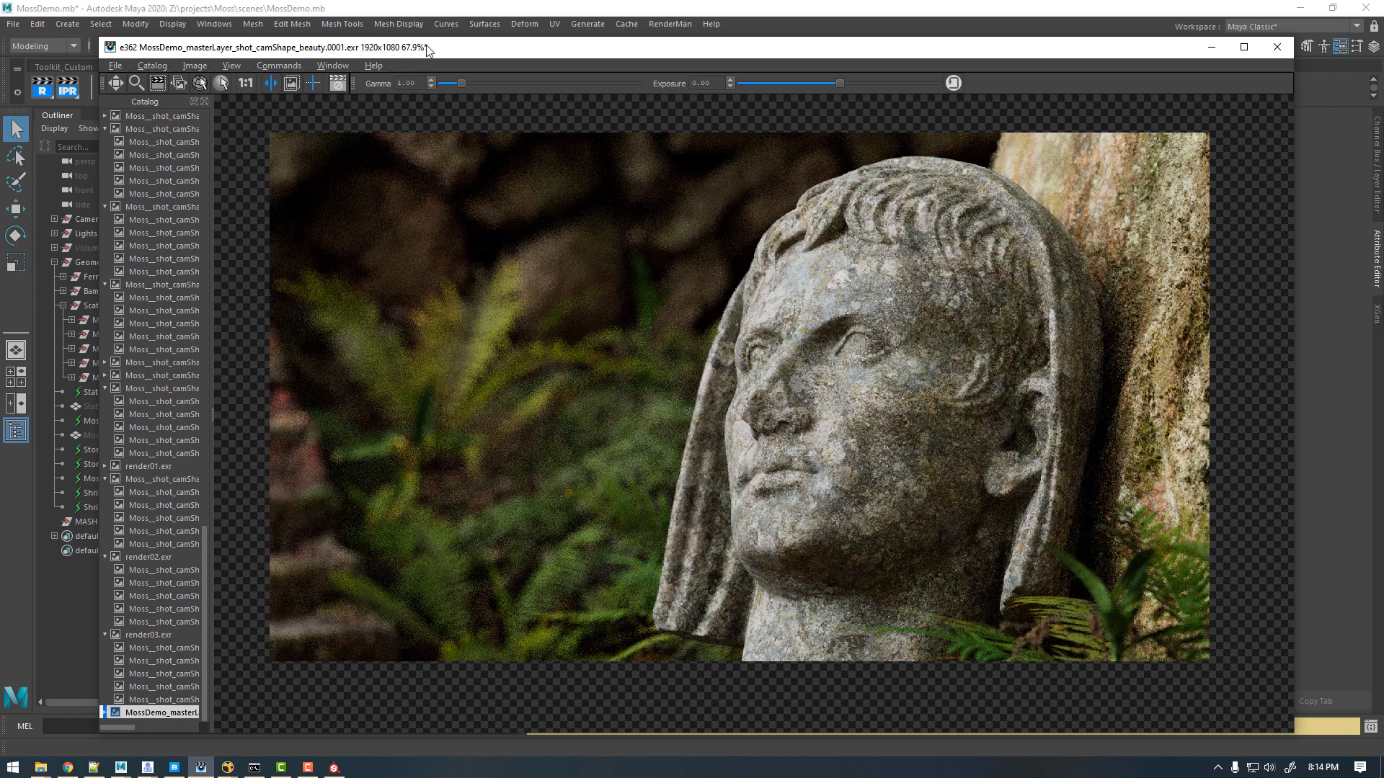
Step: Switch back to Maya and frame the Statue_tg1lch1fa_High head in the perspective view
left_click(442, 14)
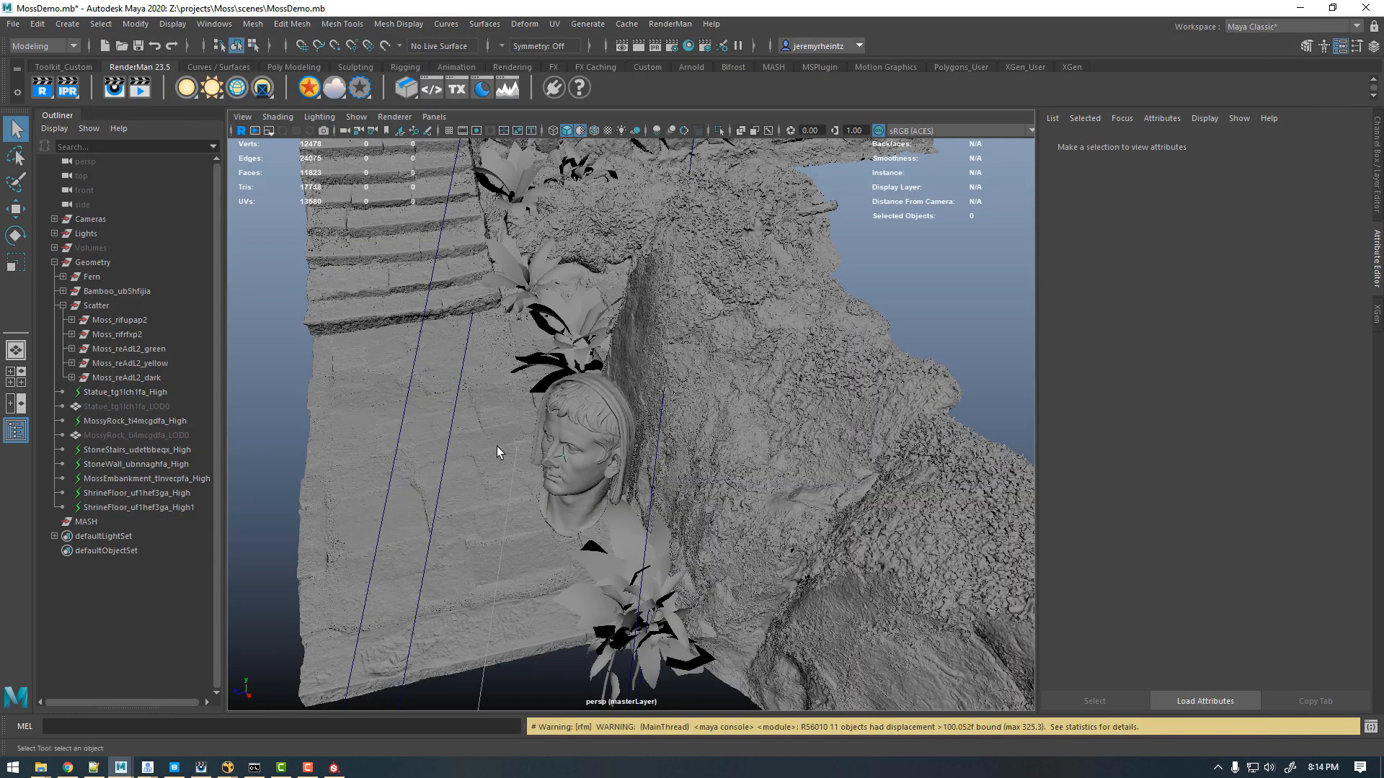
right_click_drag(461, 440, 655, 466, "alt")
left_click_drag(656, 466, 707, 318, "alt")
left_click(688, 245)
key("f")
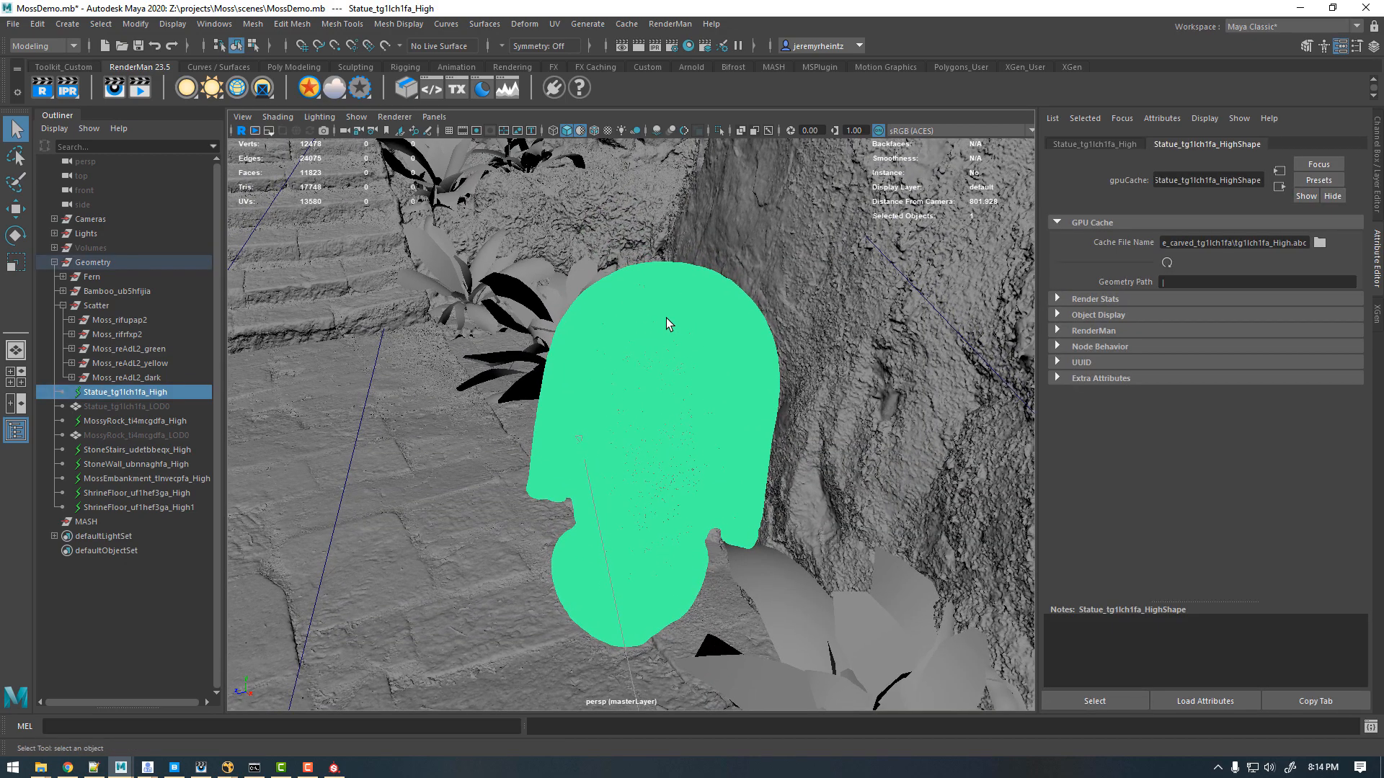
Step: Unhide Statue_tg1lch1fa_LOD0 to inspect its mesh, hide it again, and check the high-resolution statue against the shrine floor
left_click(128, 406)
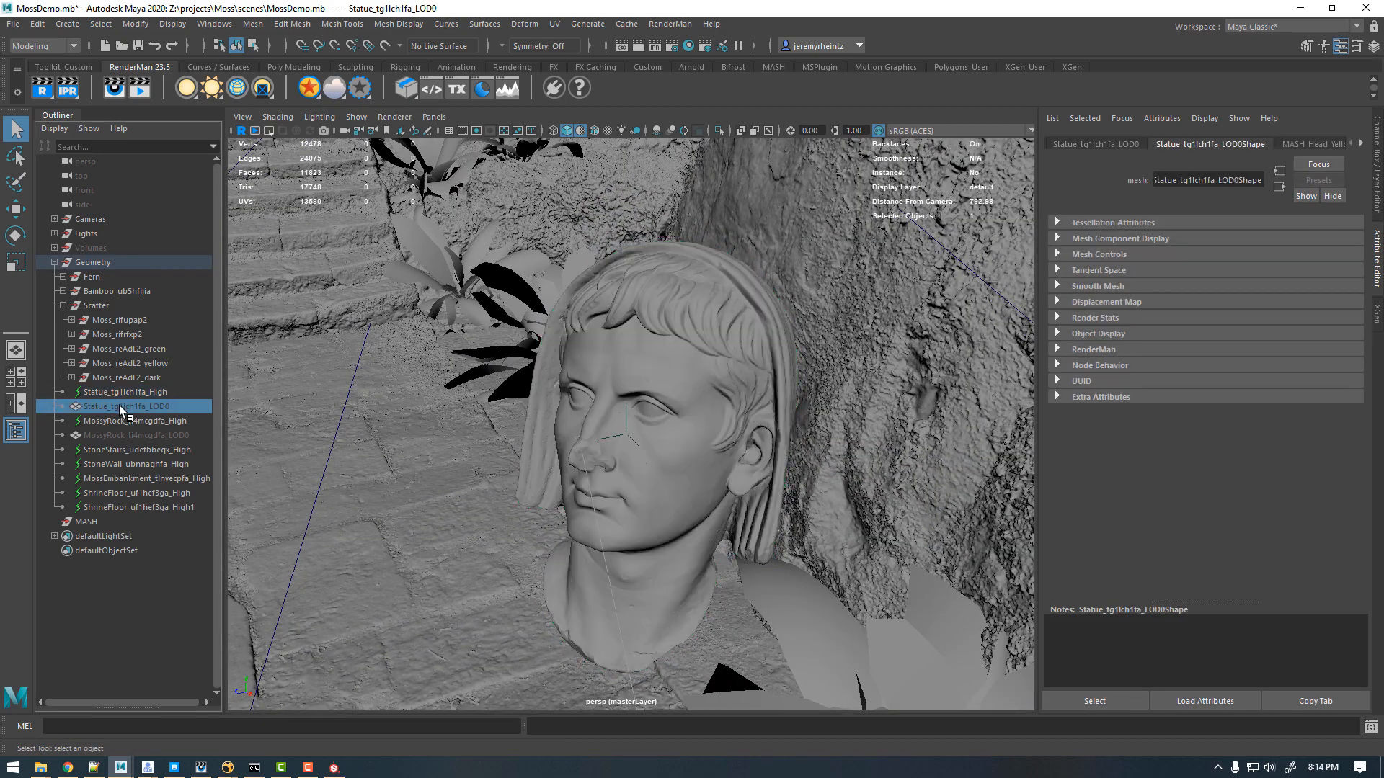
key("shift+h")
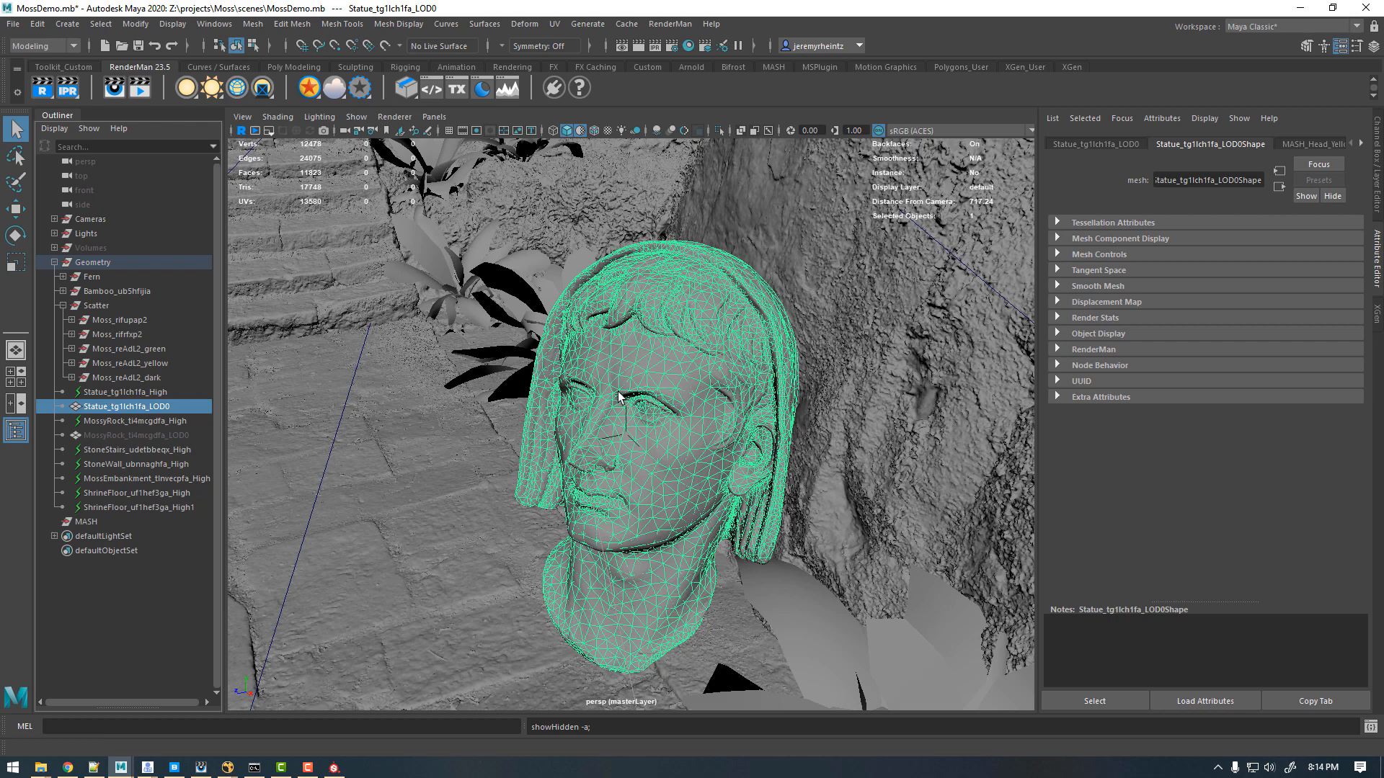
key("ctrl+h")
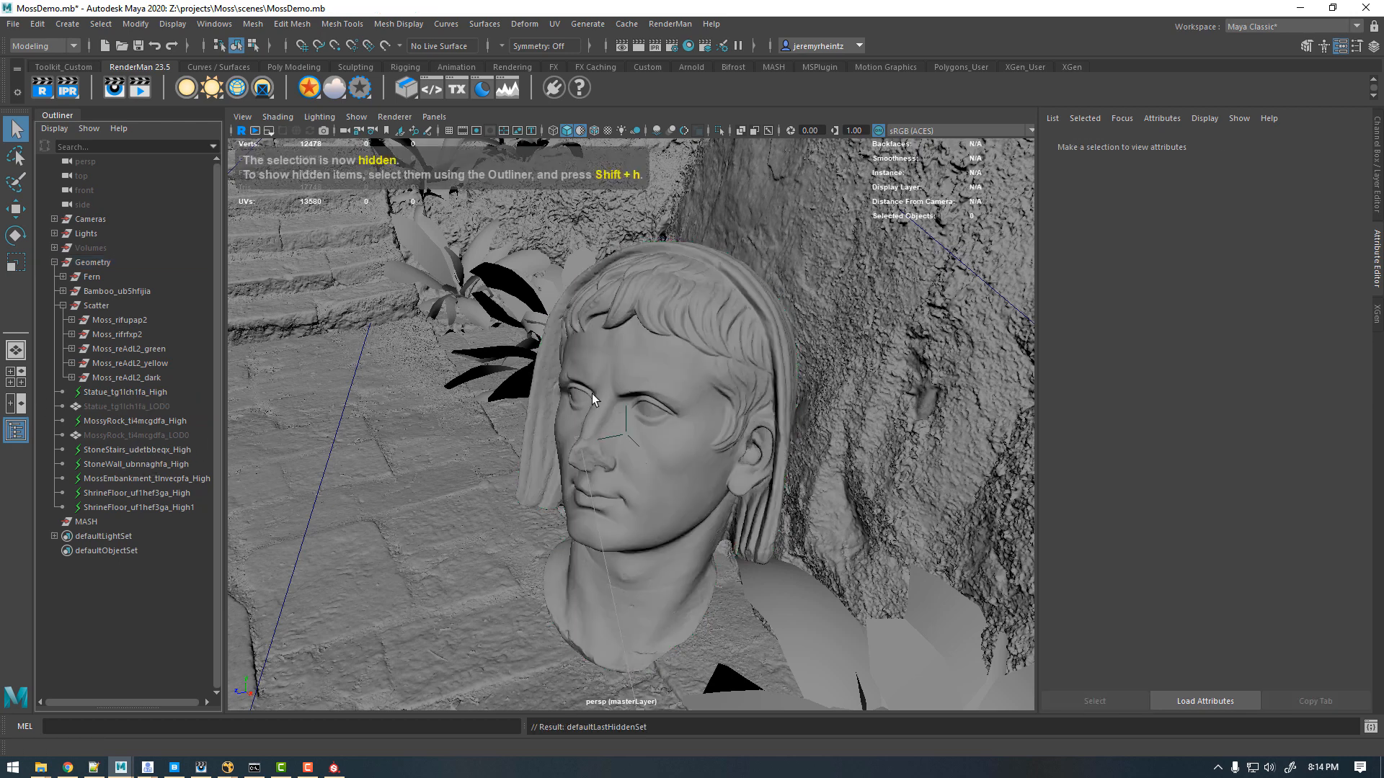
left_click(111, 391)
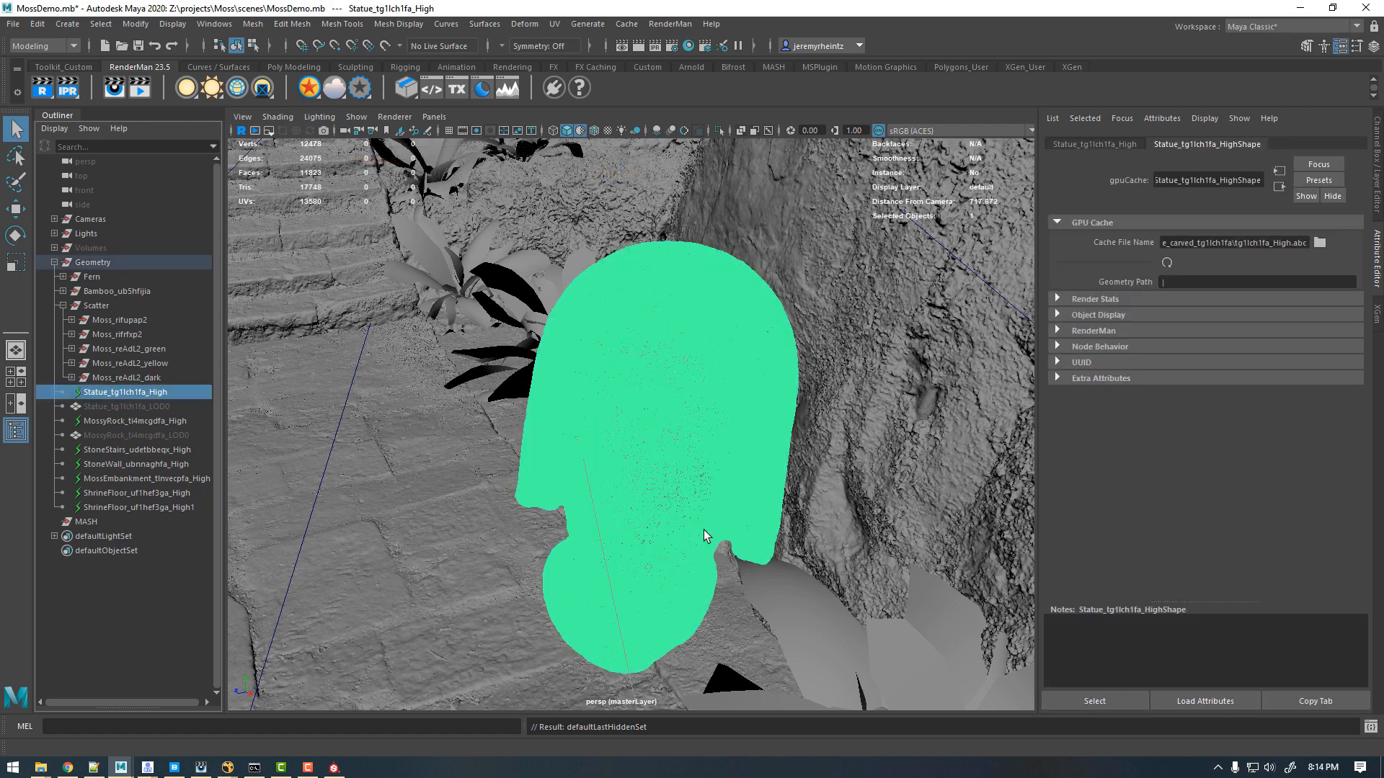
left_click(765, 648)
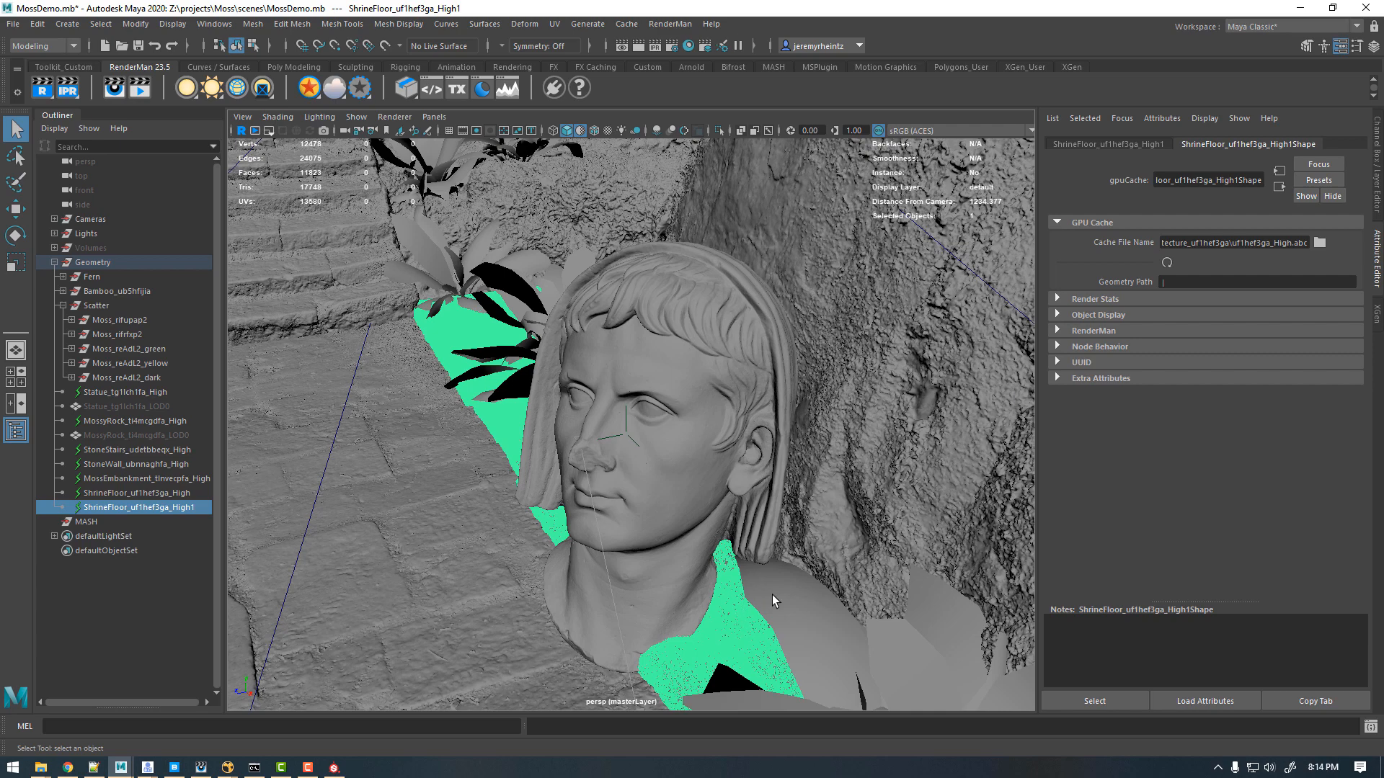
left_click(652, 299)
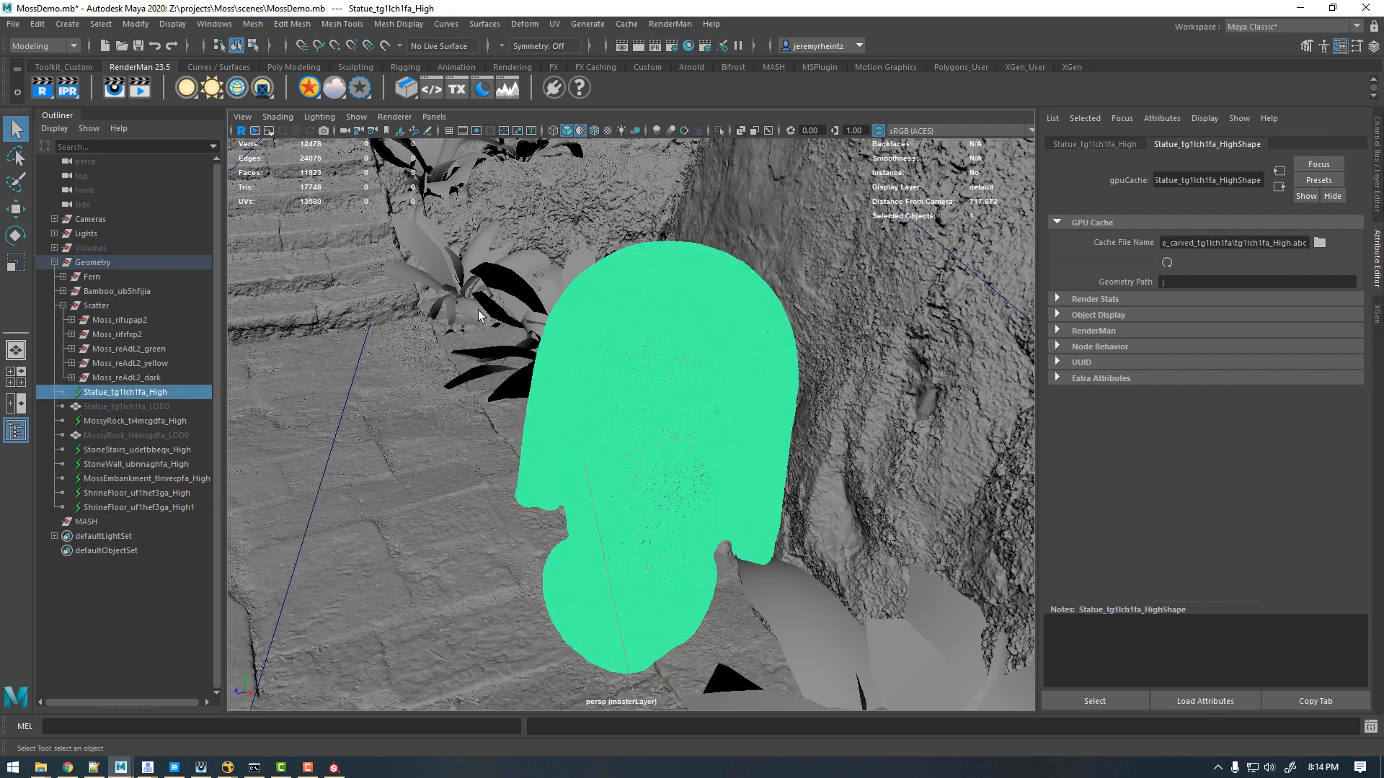
Step: Expand the Moss_reAdL2_green group and select all its moss meshes, from moss_reAdL2_21 through moss_reAdL2_10
left_click(71, 348)
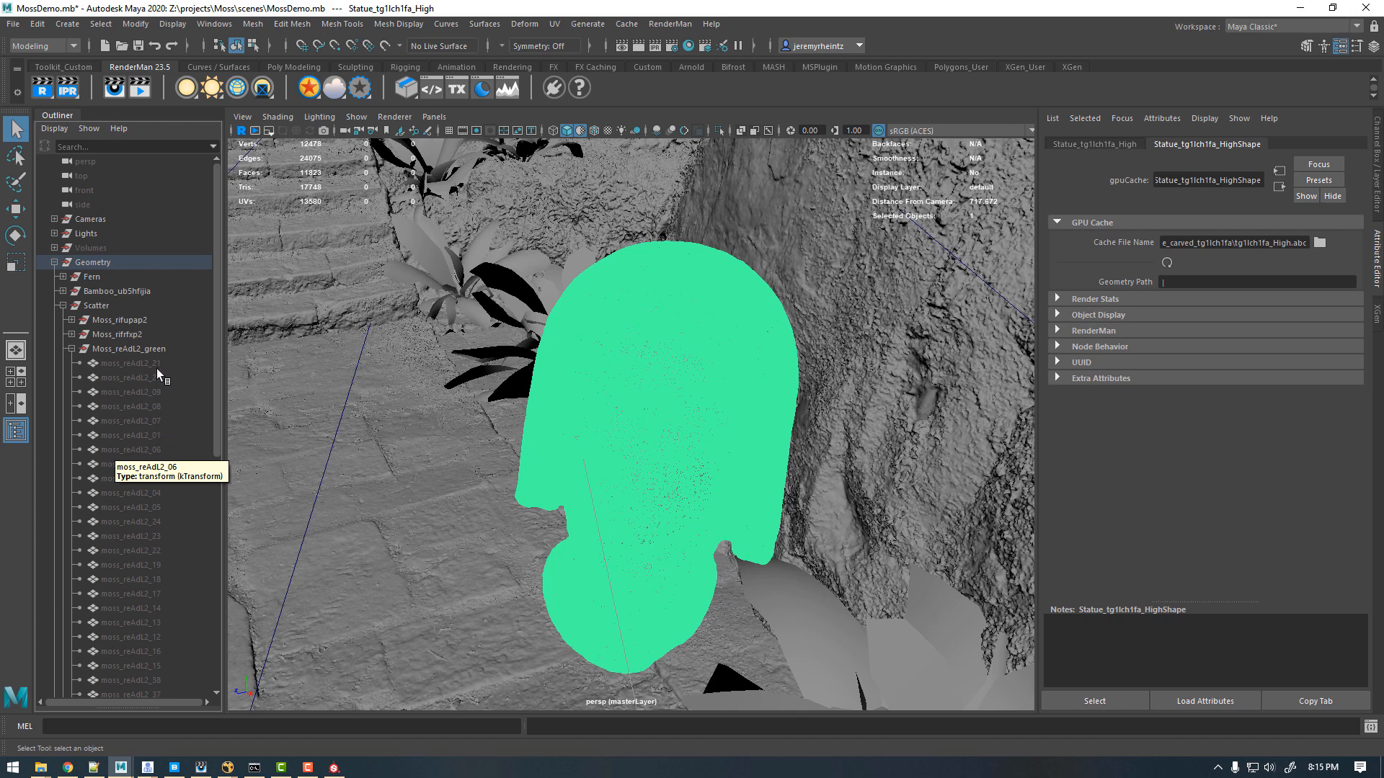
left_click_drag(215, 250, 221, 315)
left_click(140, 191)
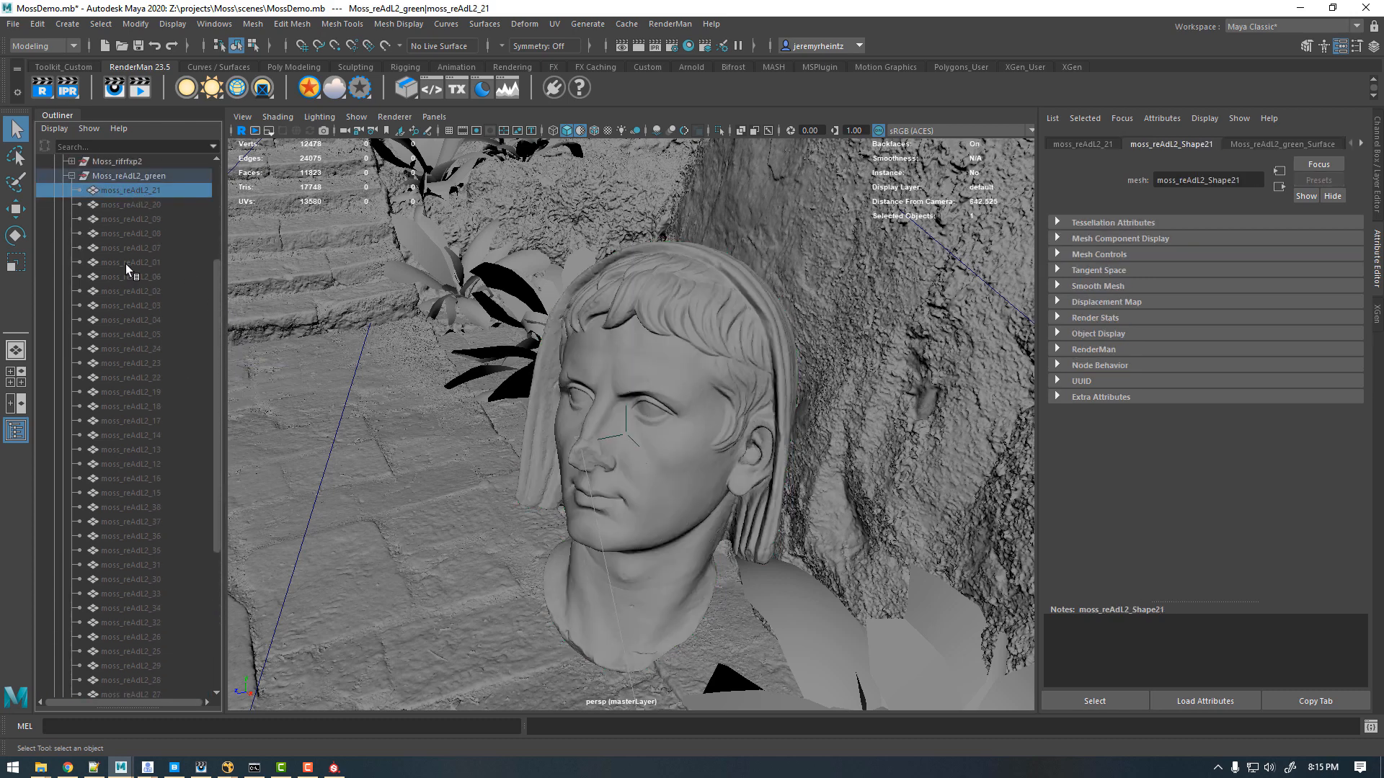
scroll(126, 434, "down", 3)
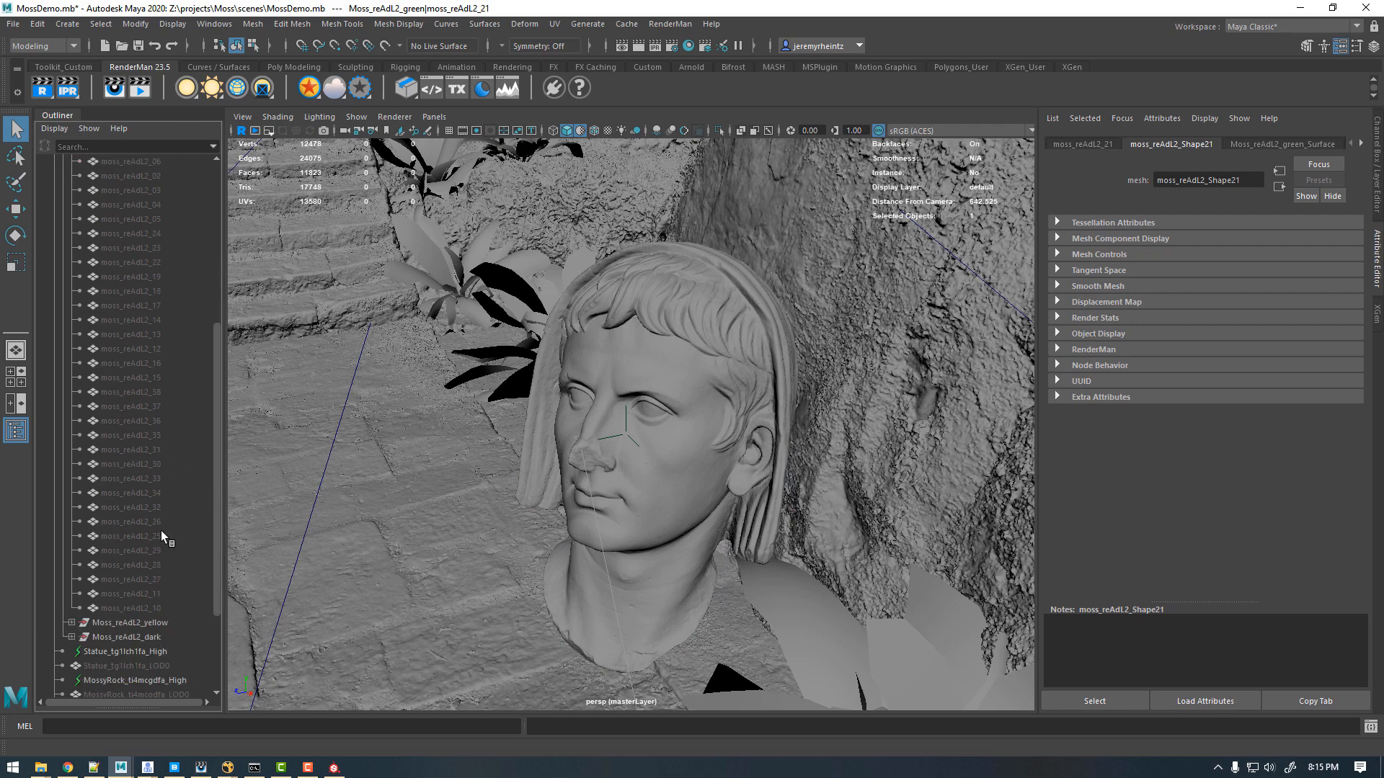
left_click(131, 608, "shift")
scroll(140, 609, "up", 7)
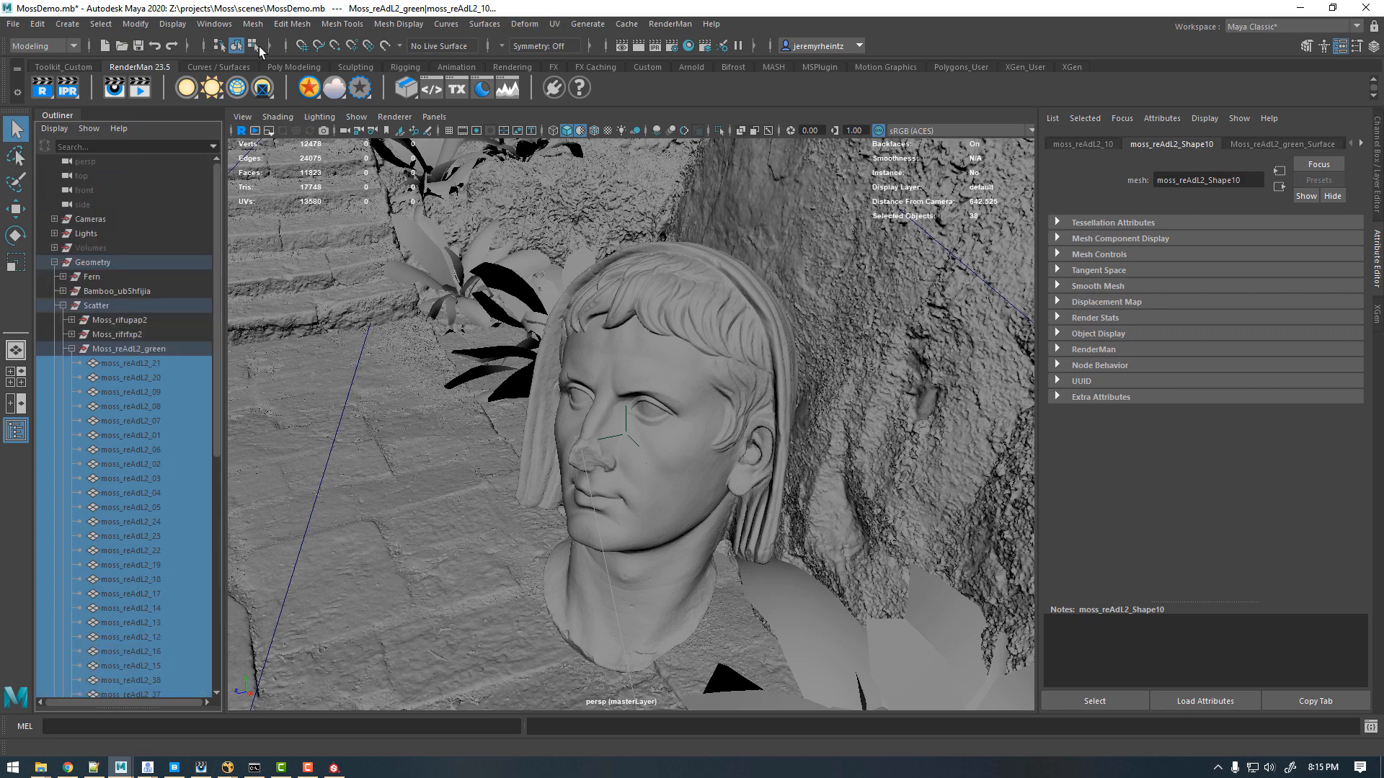
Step: Check the MASH Editor for existing networks and close it
left_click(771, 67)
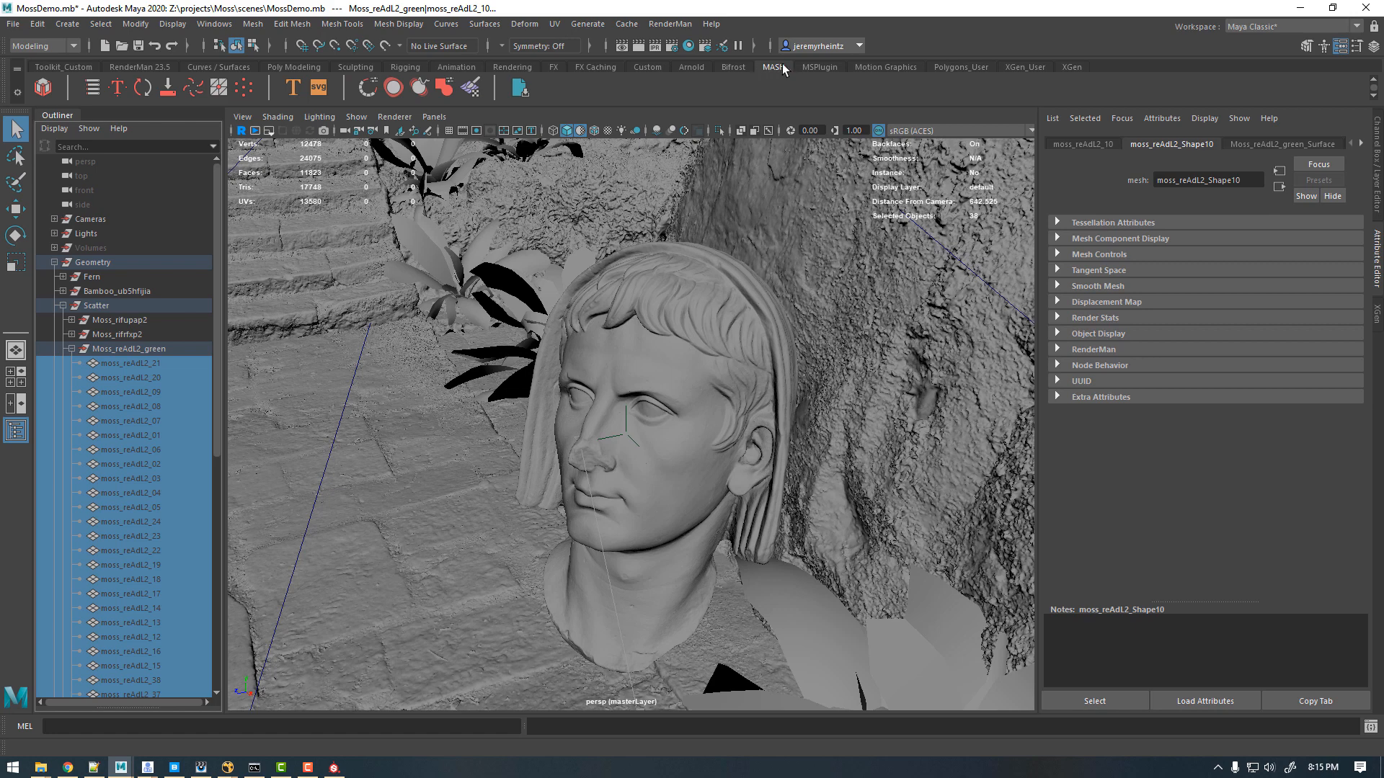
left_click(94, 88)
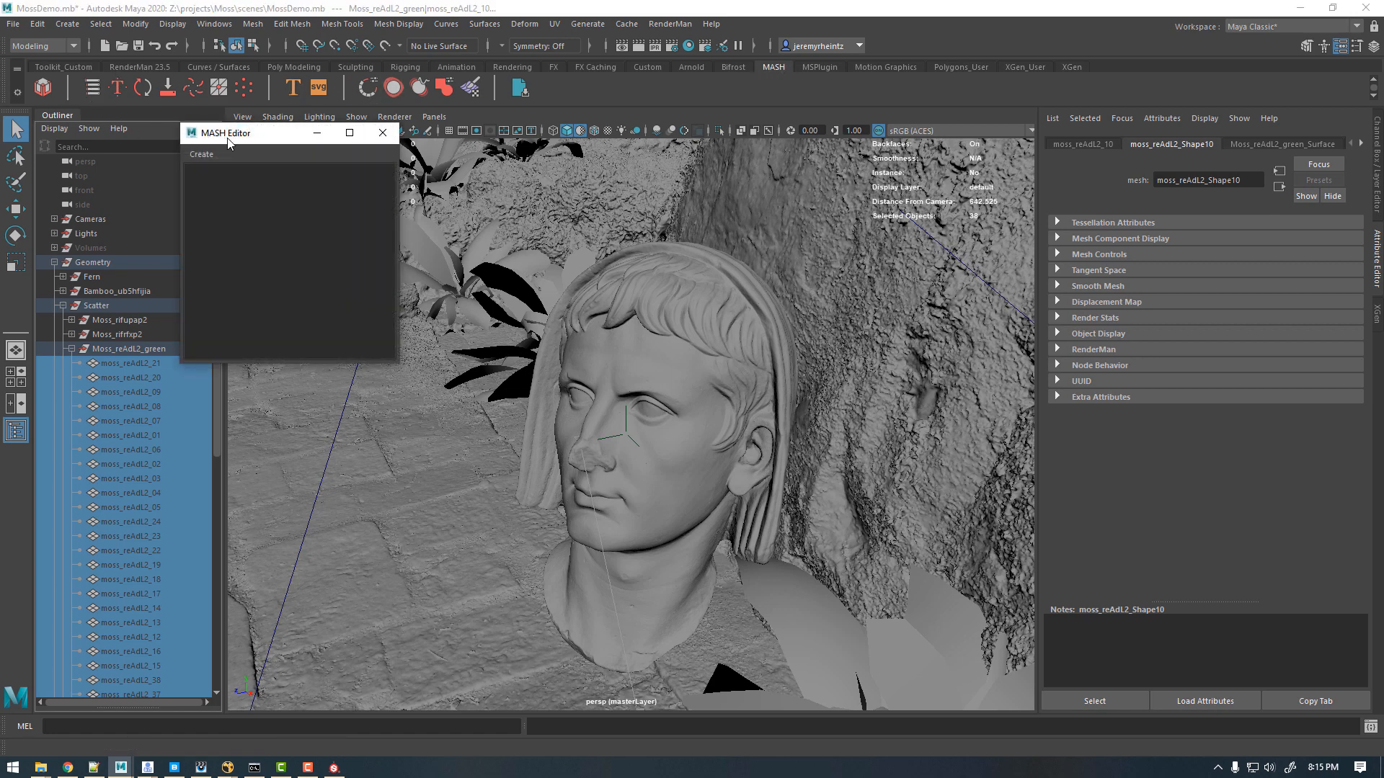
left_click_drag(225, 137, 294, 157)
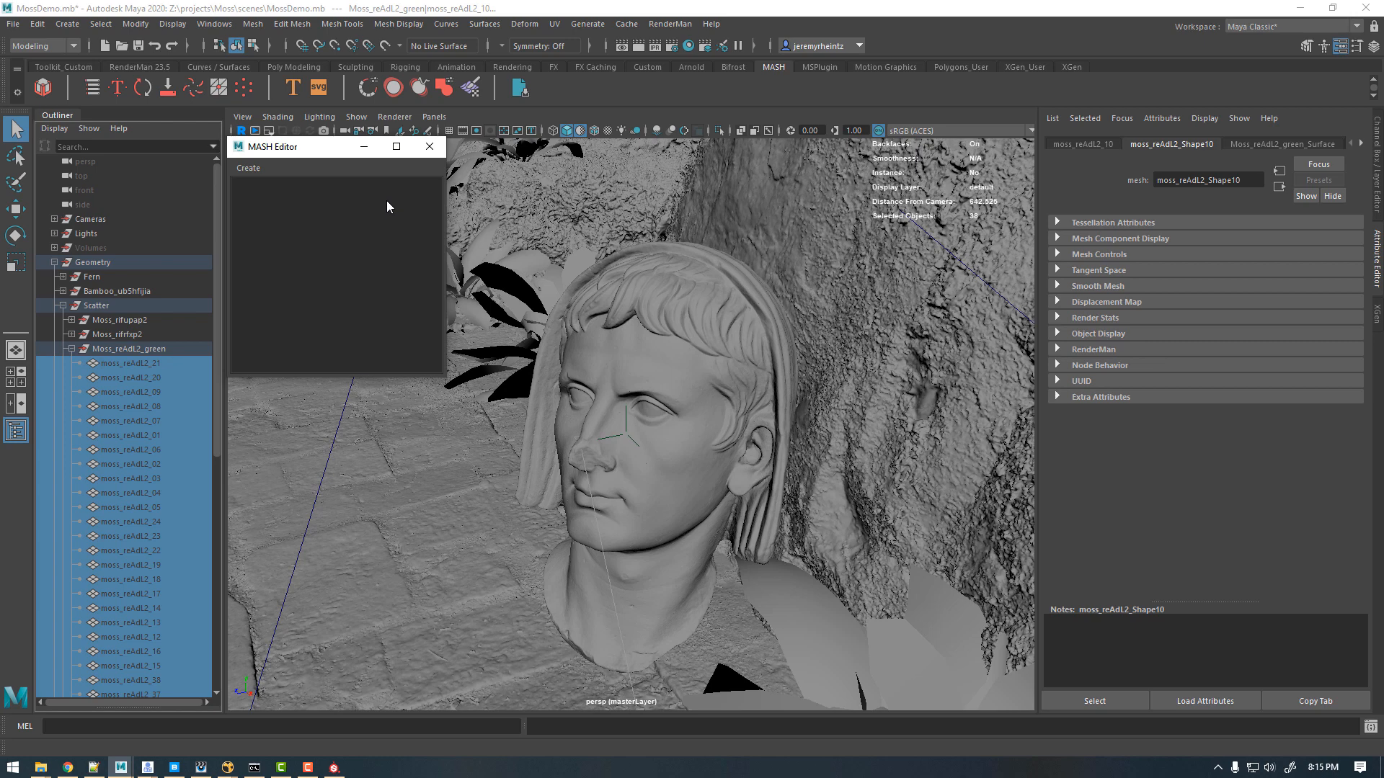
left_click(423, 152)
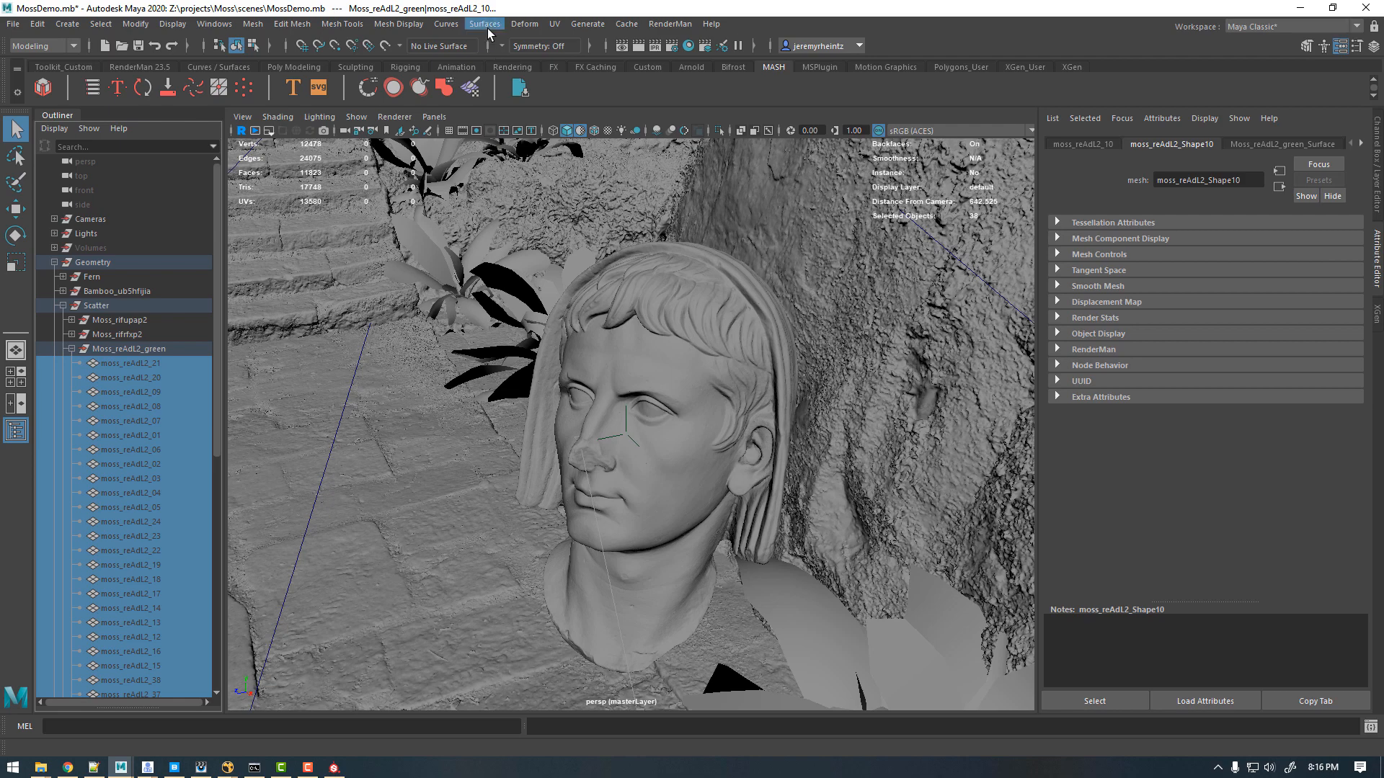
Step: Create a MASH network from the selected moss meshes with Instancer geometry and linear distribution, hiding the source objects
left_click(63, 49)
left_click(40, 90)
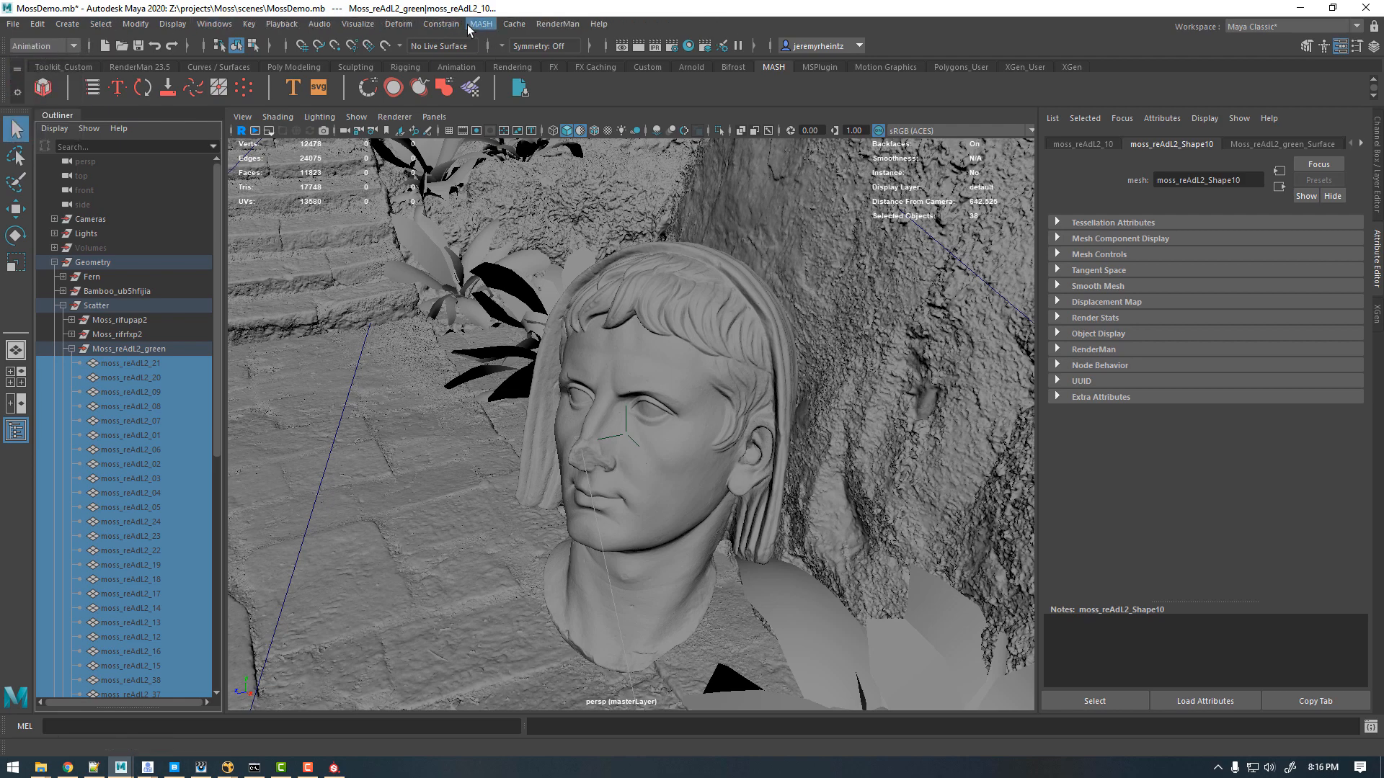
left_click(469, 26)
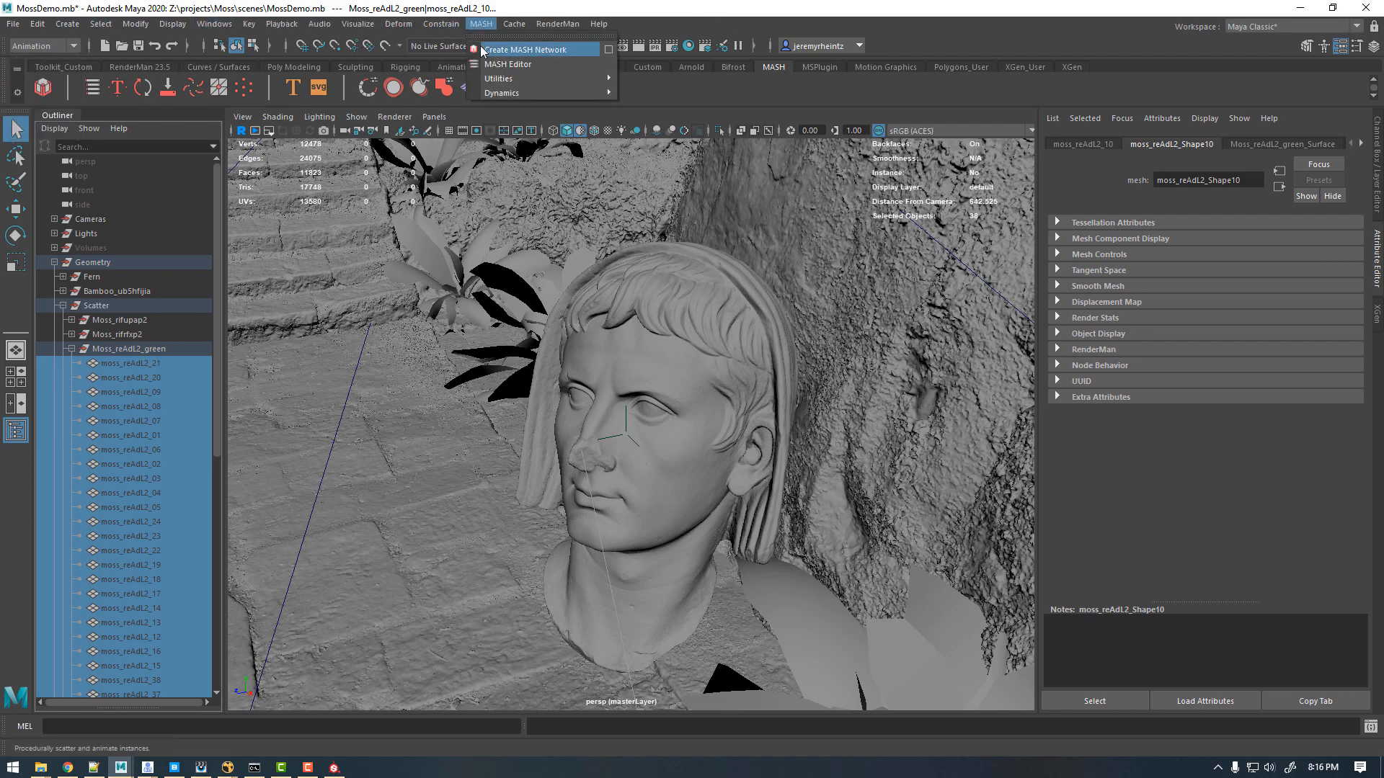
left_click(610, 50)
left_click_drag(626, 257, 556, 143)
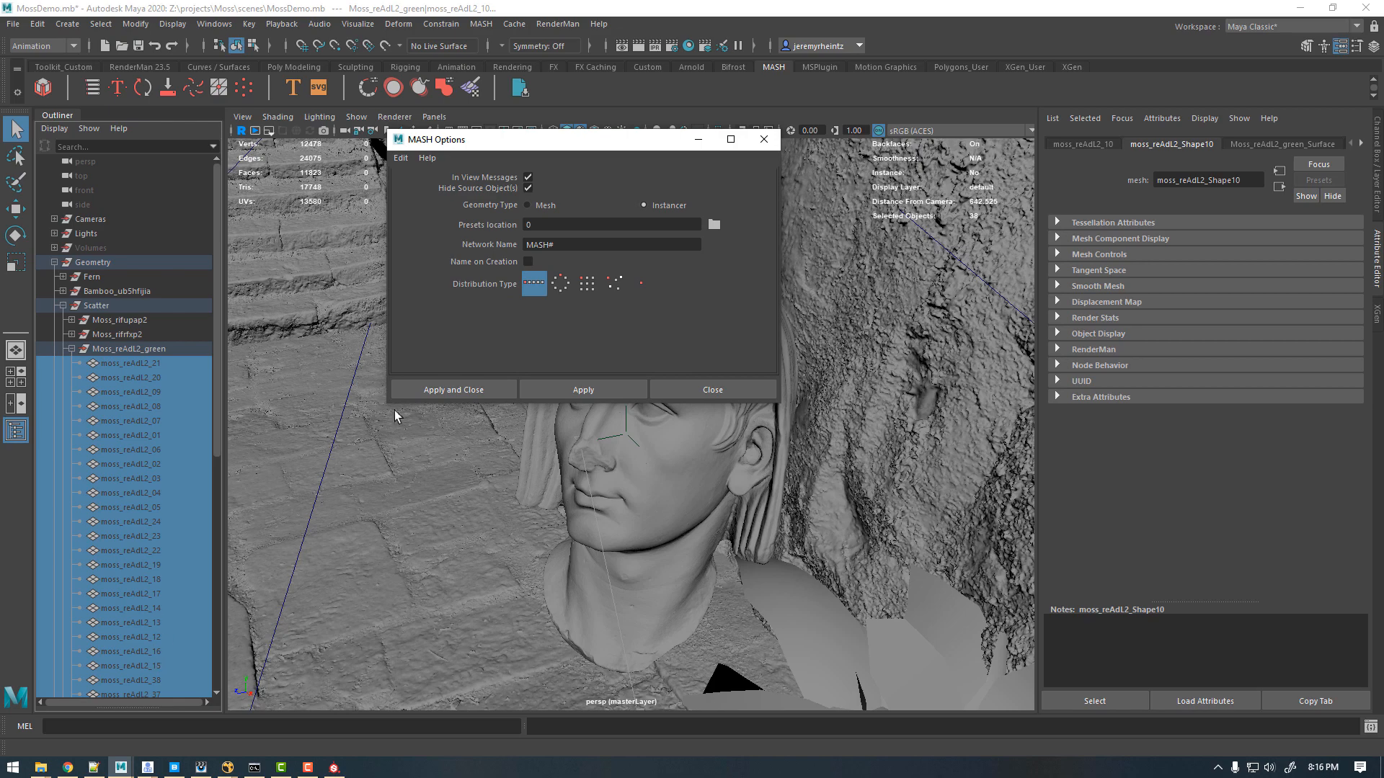
left_click(576, 393)
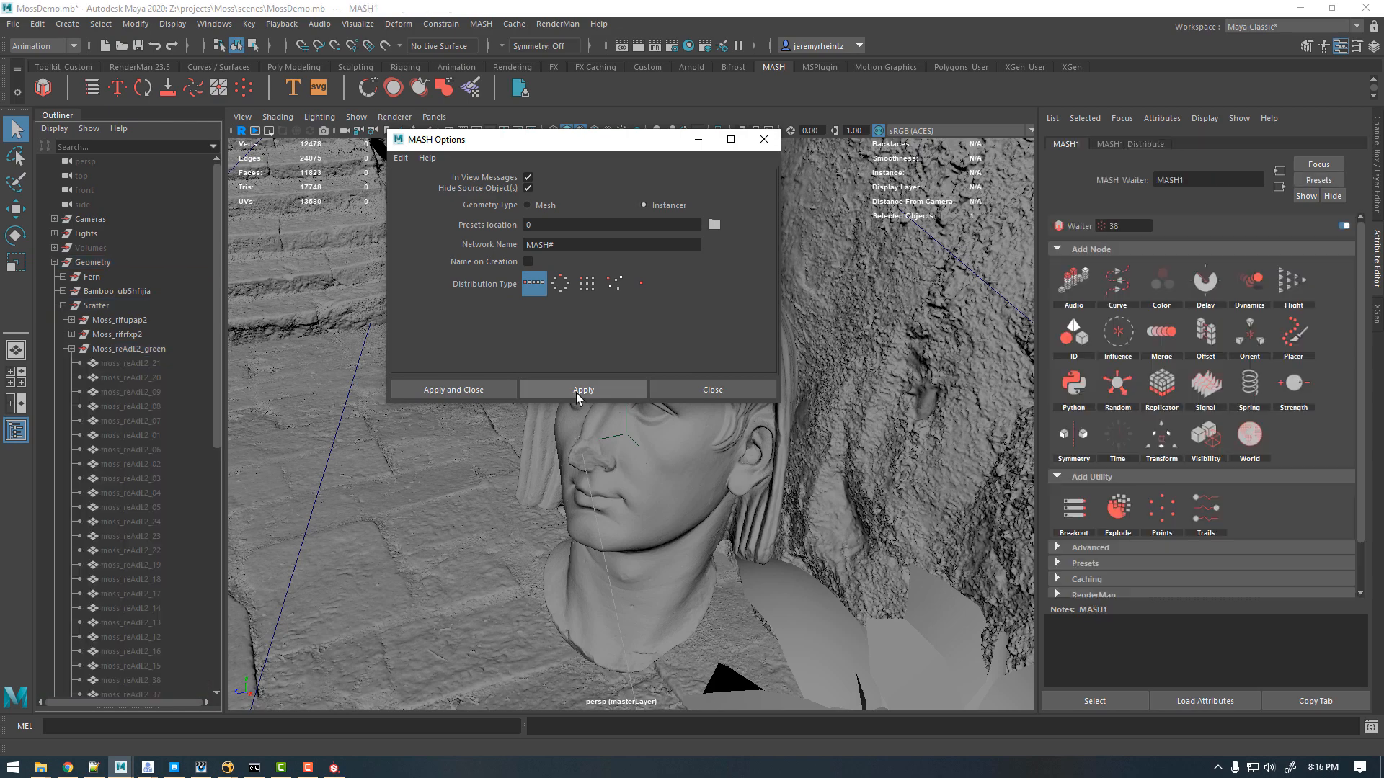
left_click(763, 139)
Step: Rename the new network to MASH_Green_reAdL2 in the MASH Editor
left_click(94, 87)
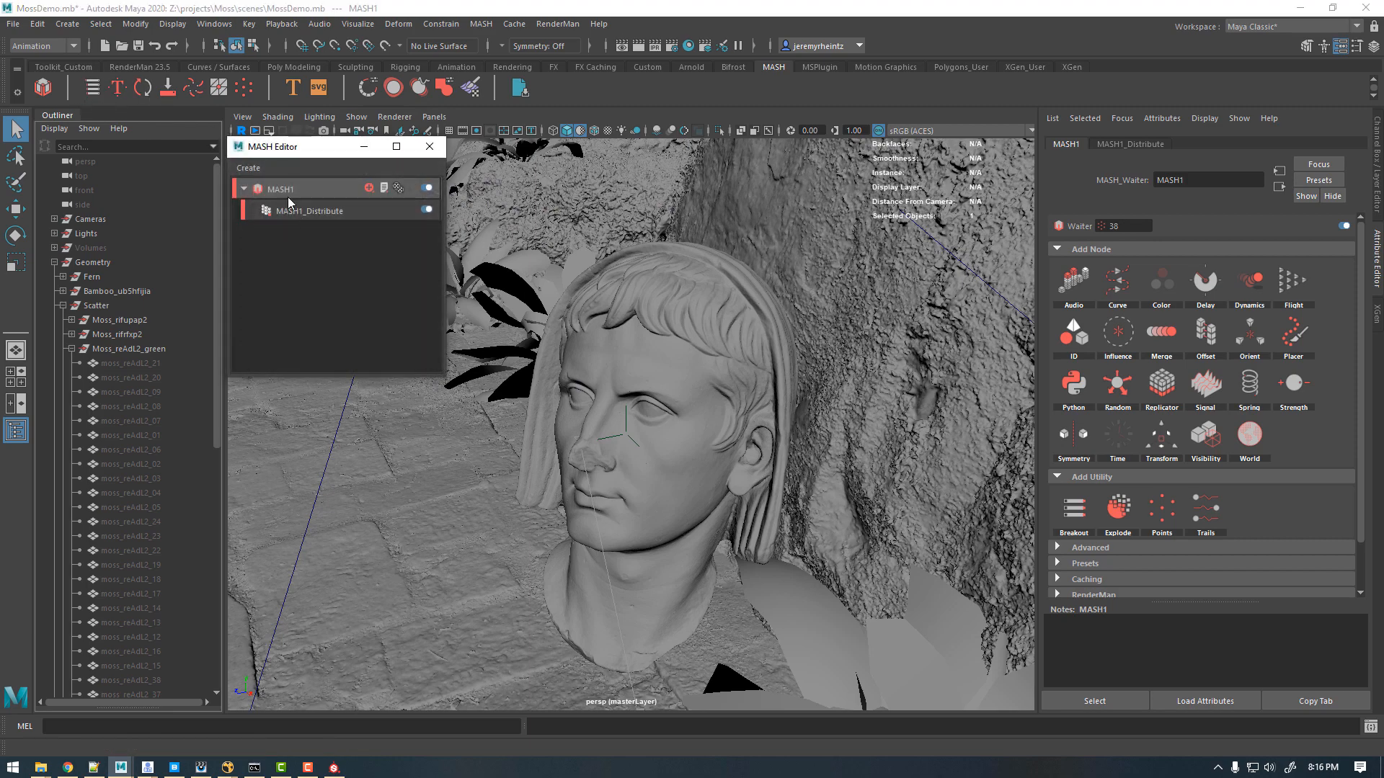
double_click(309, 189)
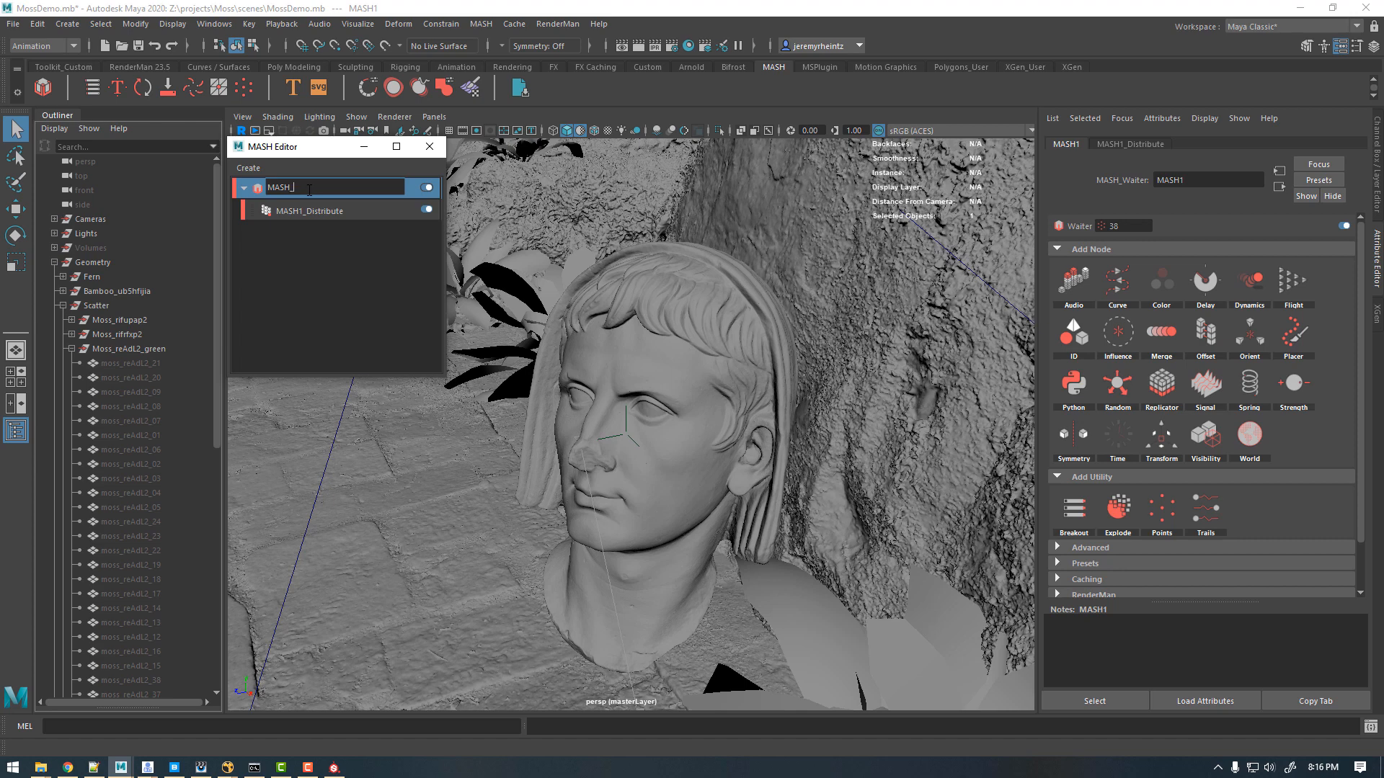
type("MASH_Green_reAdL2")
key("Return")
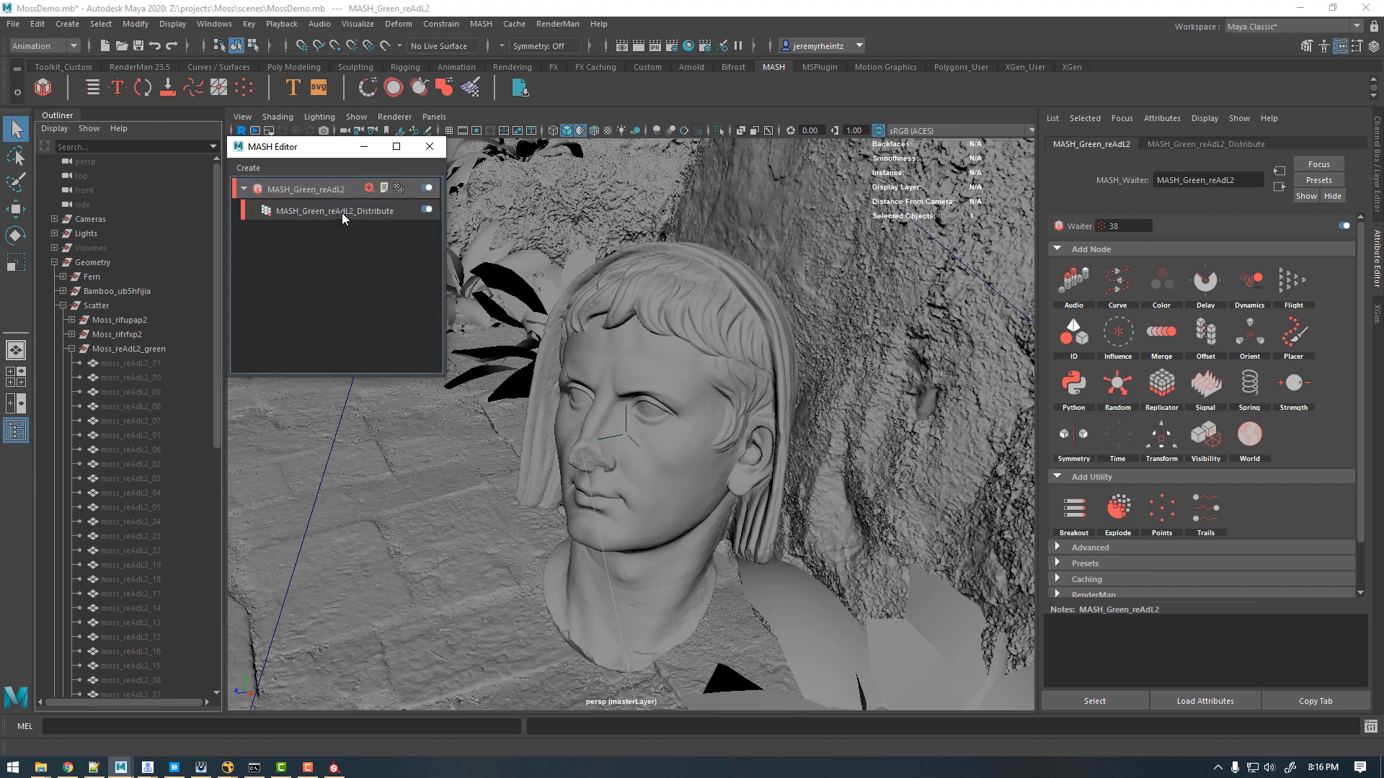
Step: Set the distribution type of the MASH_Green_reAdL2 Distribute node to Mesh
left_click(343, 212)
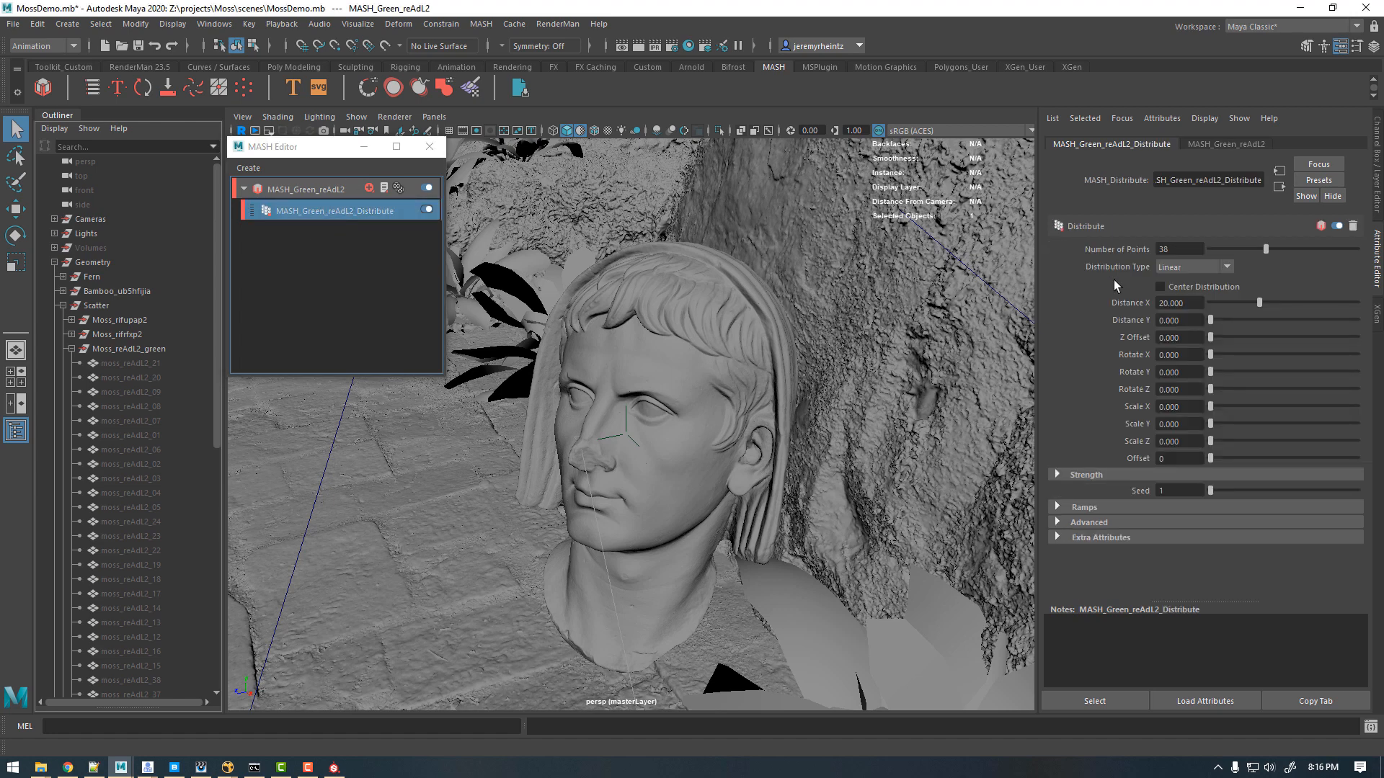
left_click(1193, 268)
left_click(1193, 268)
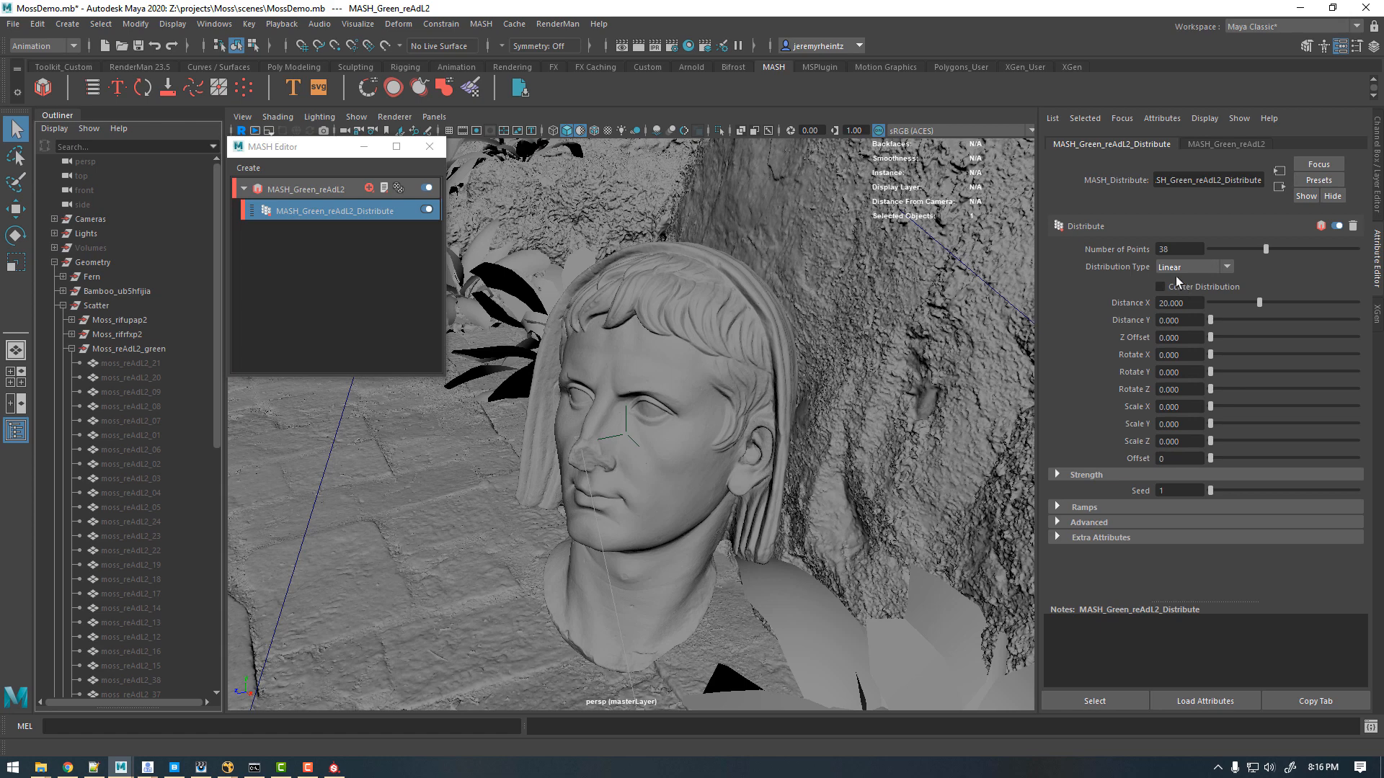
left_click(1179, 269)
left_click(1169, 328)
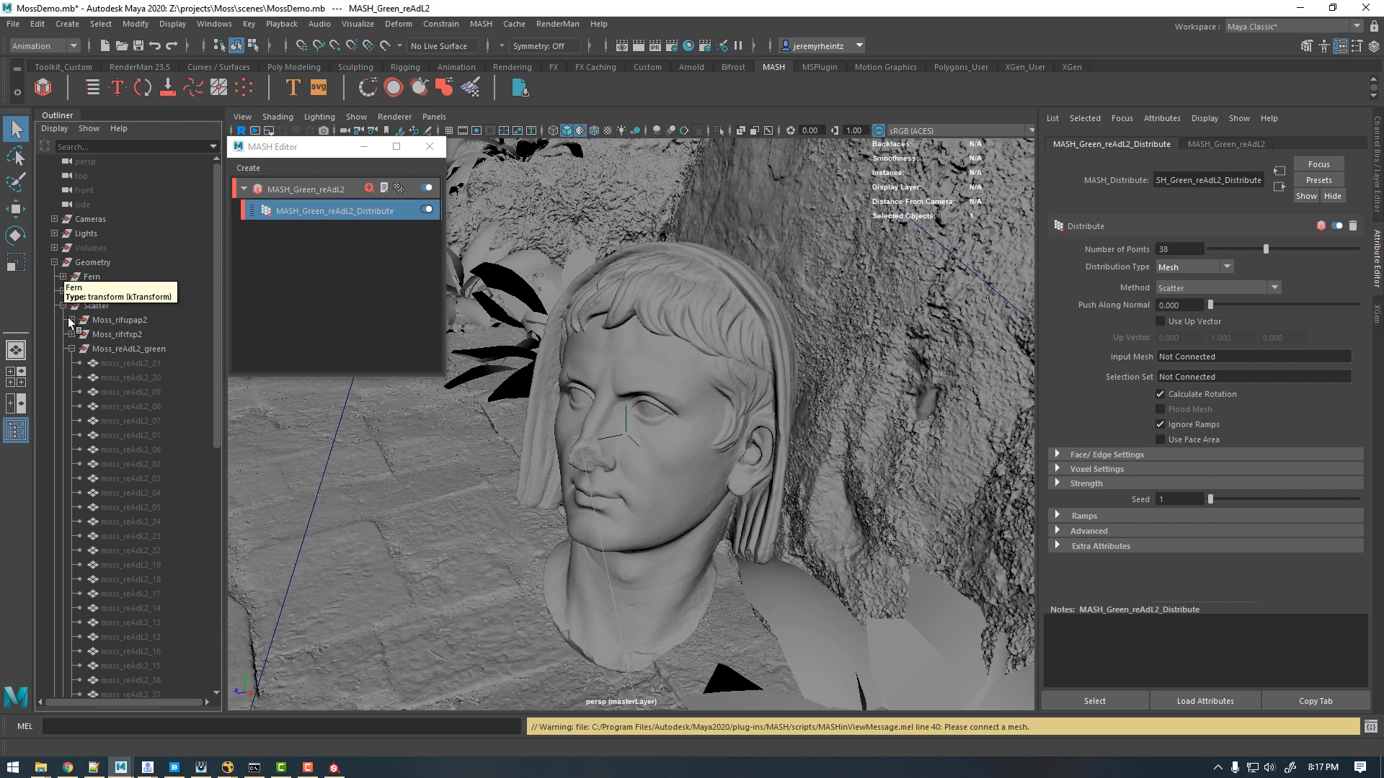
Step: Connect Statue_tg1lch1fa_LOD0 as the input mesh of the Distribute node
scroll(77, 338, "down", 5)
scroll(87, 418, "up", 3)
scroll(86, 432, "down", 8)
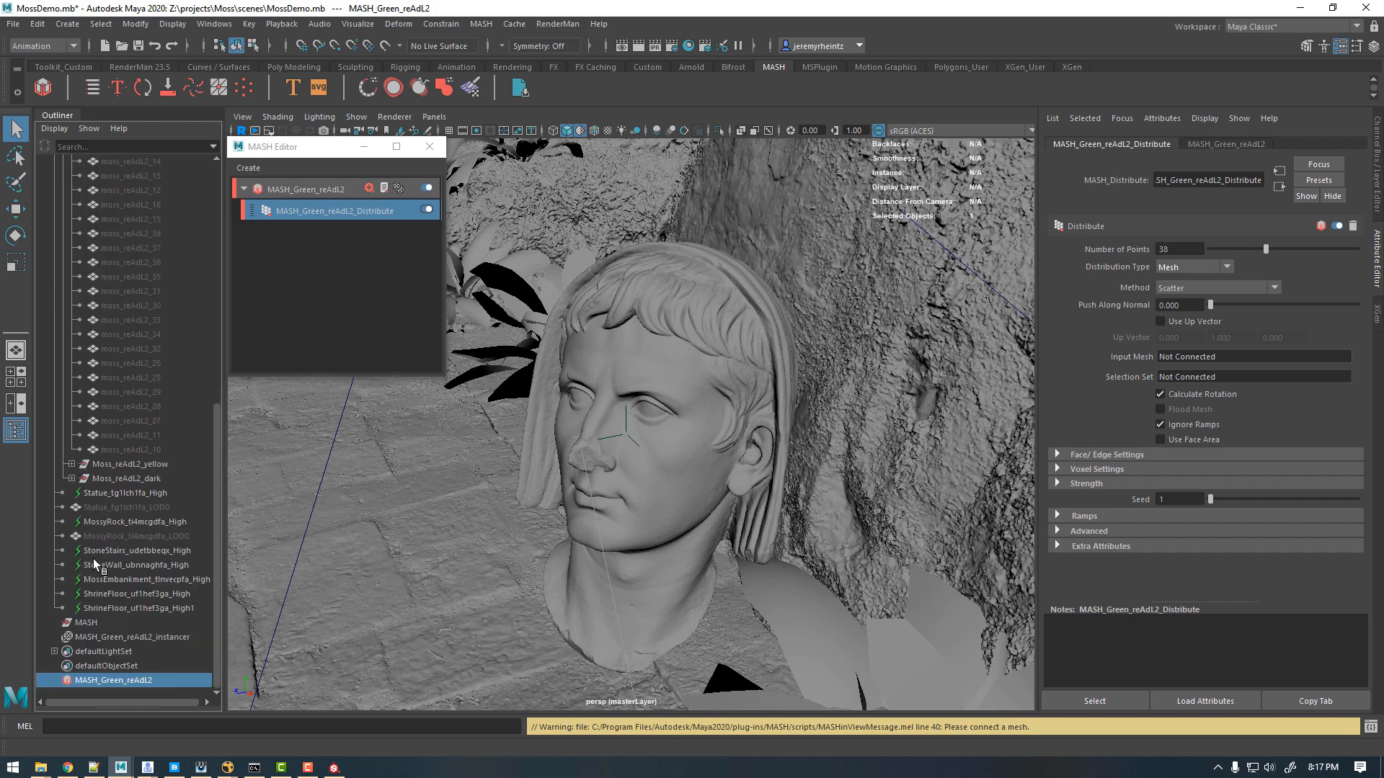
left_click(114, 508)
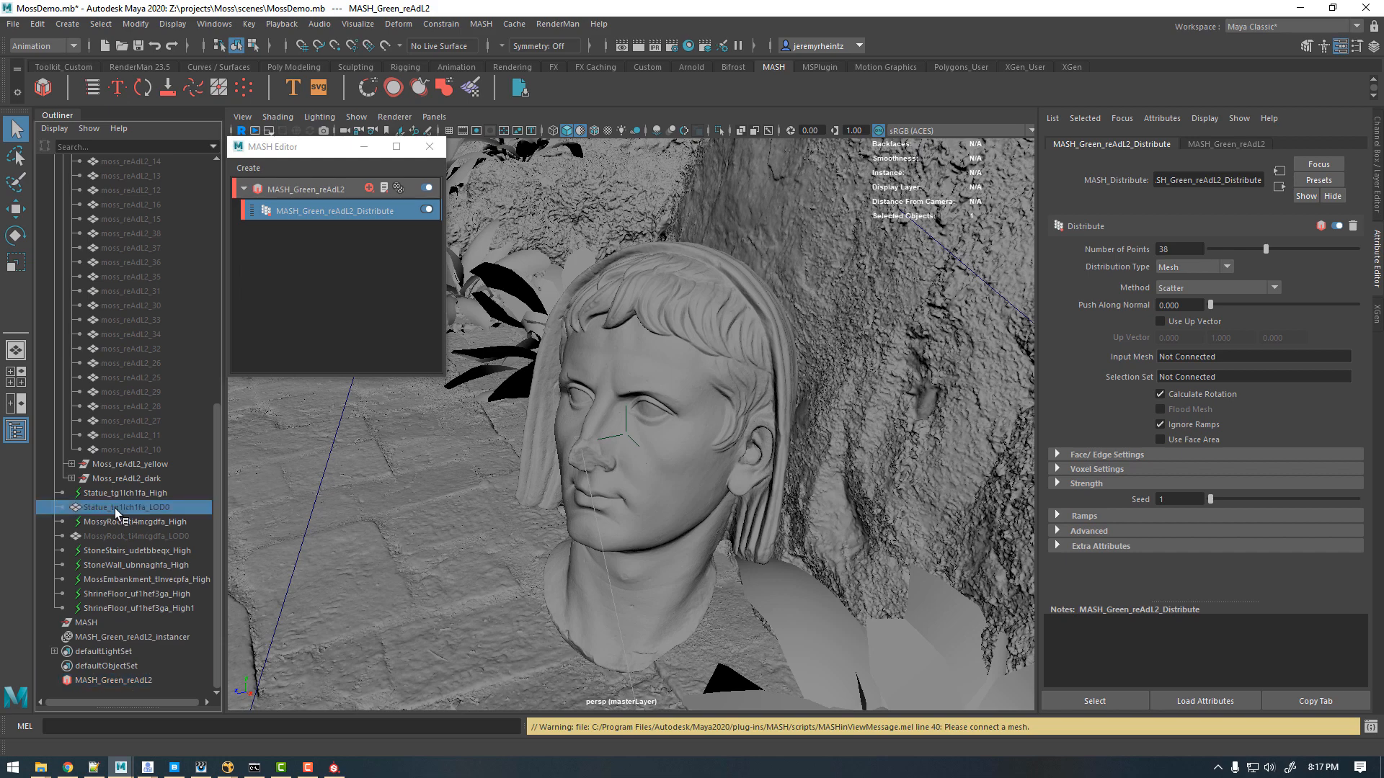
left_click(306, 210)
left_click_drag(115, 508, 1174, 358)
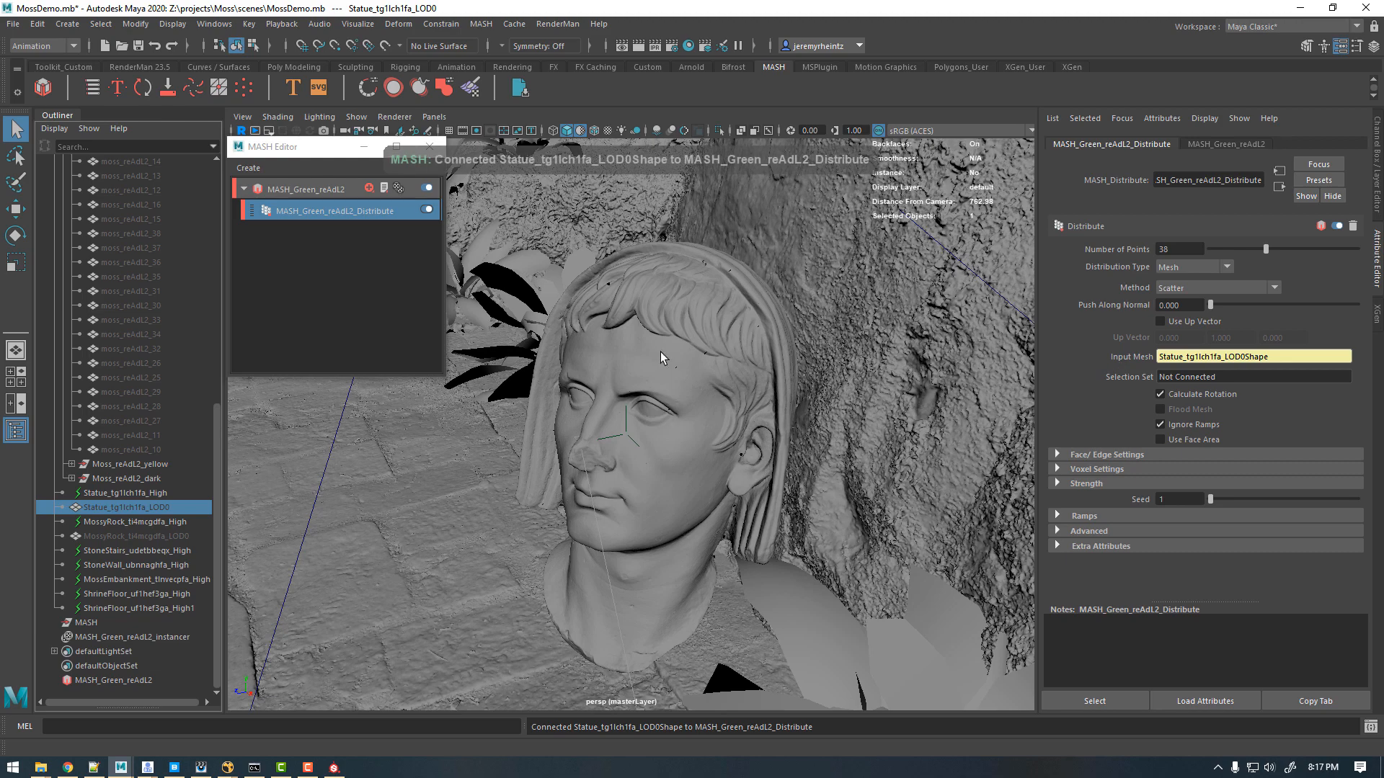
Step: Set the Distribute node's number of points to 10000
middle_click_drag(678, 377, 655, 423, "alt")
right_click_drag(654, 423, 750, 478, "alt")
middle_click_drag(648, 515, 642, 216, "alt")
right_click_drag(612, 494, 544, 468, "alt")
middle_click_drag(586, 482, 594, 238, "alt")
right_click_drag(618, 438, 612, 432, "alt")
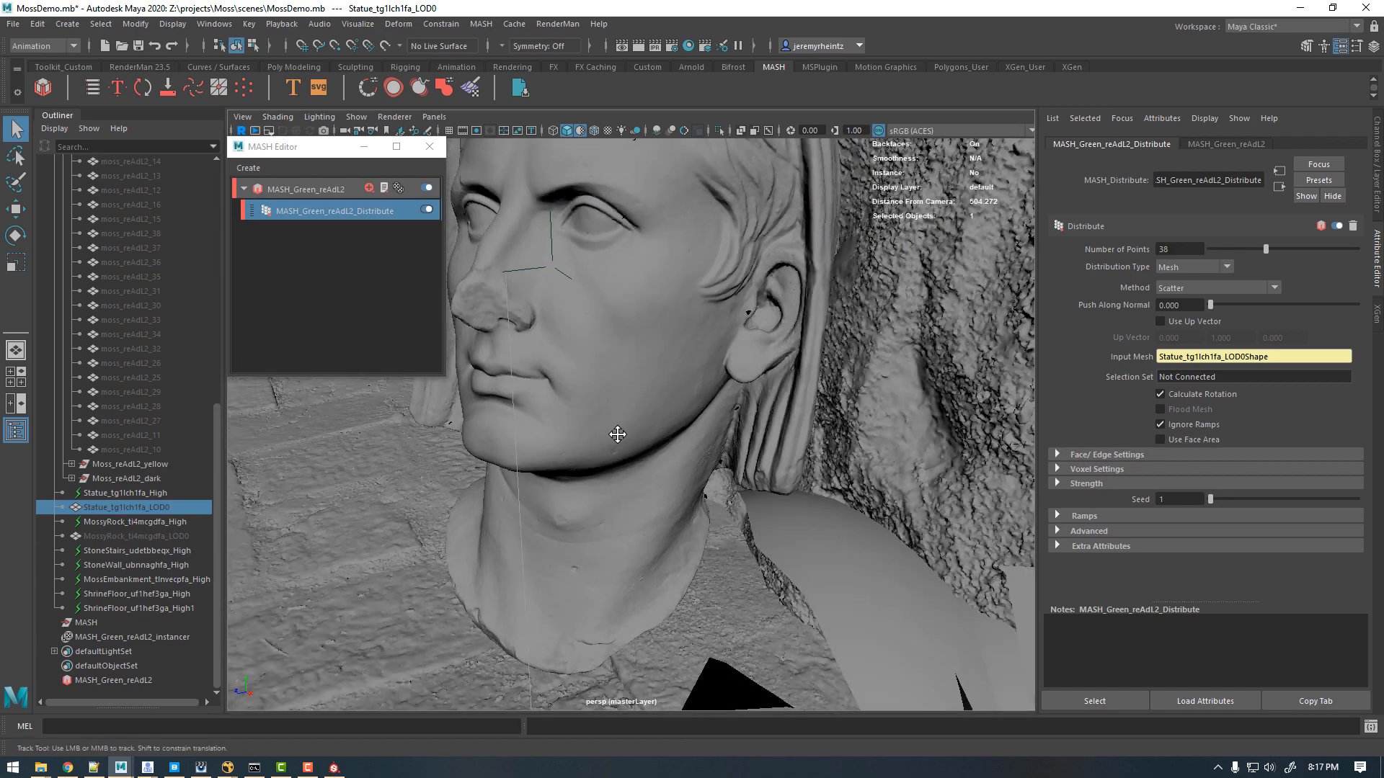
left_click_drag(612, 432, 652, 457, "alt")
middle_click_drag(662, 351, 679, 393, "alt")
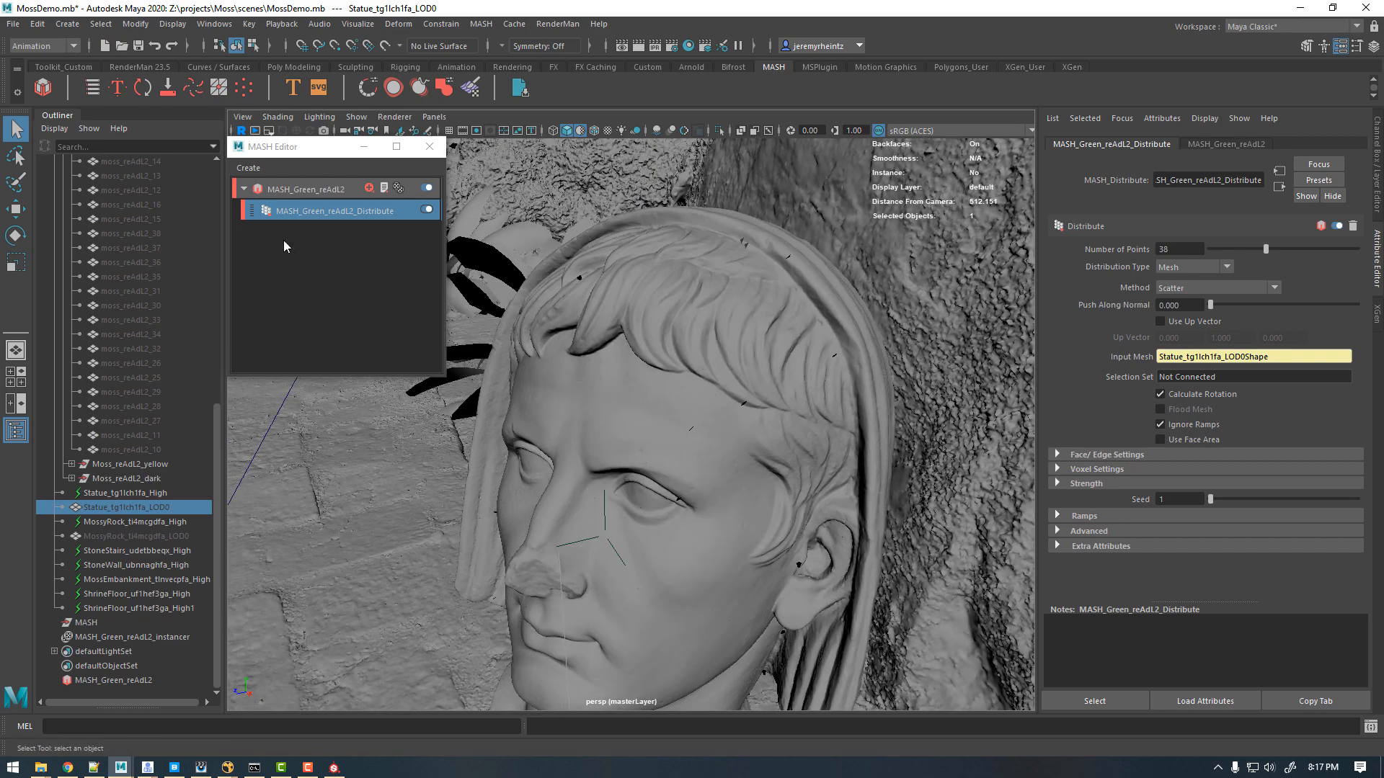
left_click(1165, 249)
type("10000")
key("Return")
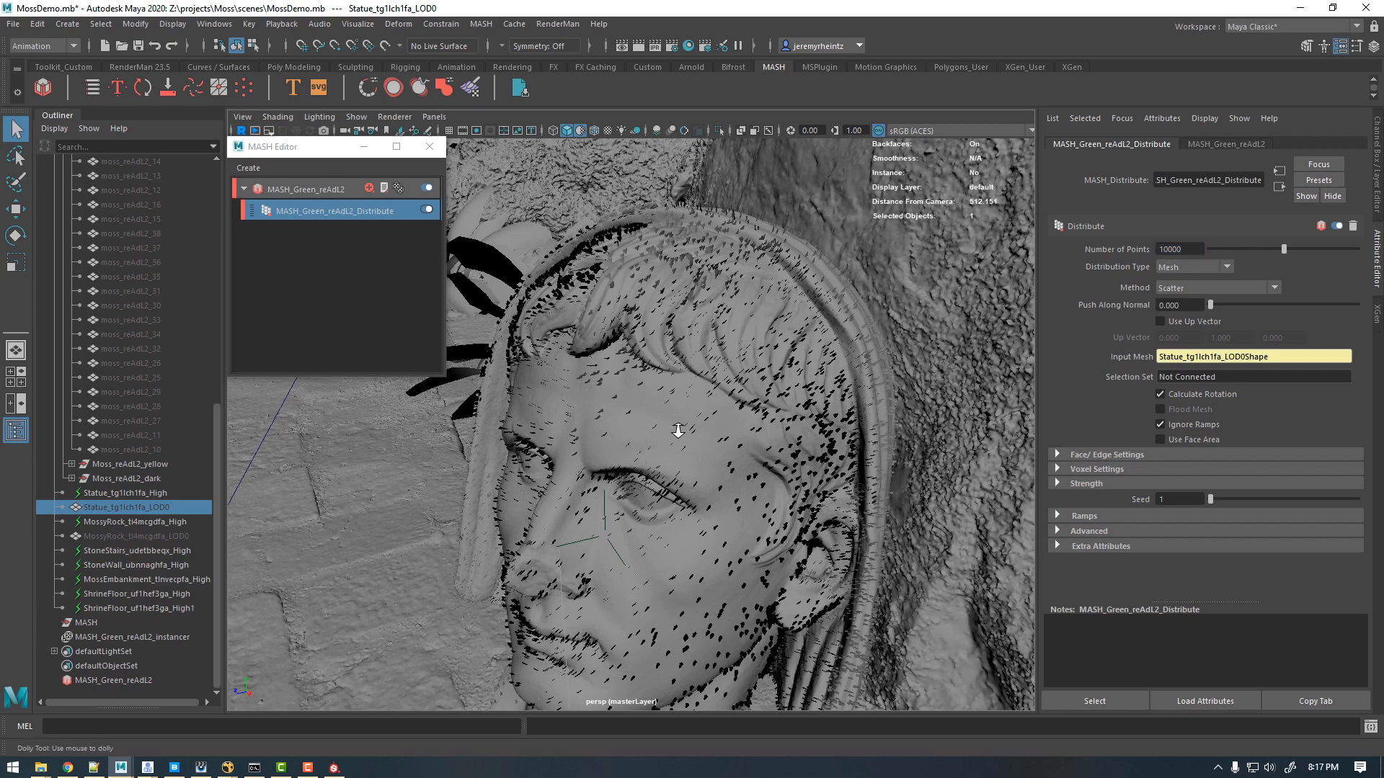
Step: Examine the scattered moss instances on the statue's face up close, checking their density, shape and orientation
right_click_drag(678, 431, 652, 433, "alt")
left_click_drag(652, 432, 735, 426, "alt")
middle_click_drag(735, 426, 810, 401, "alt")
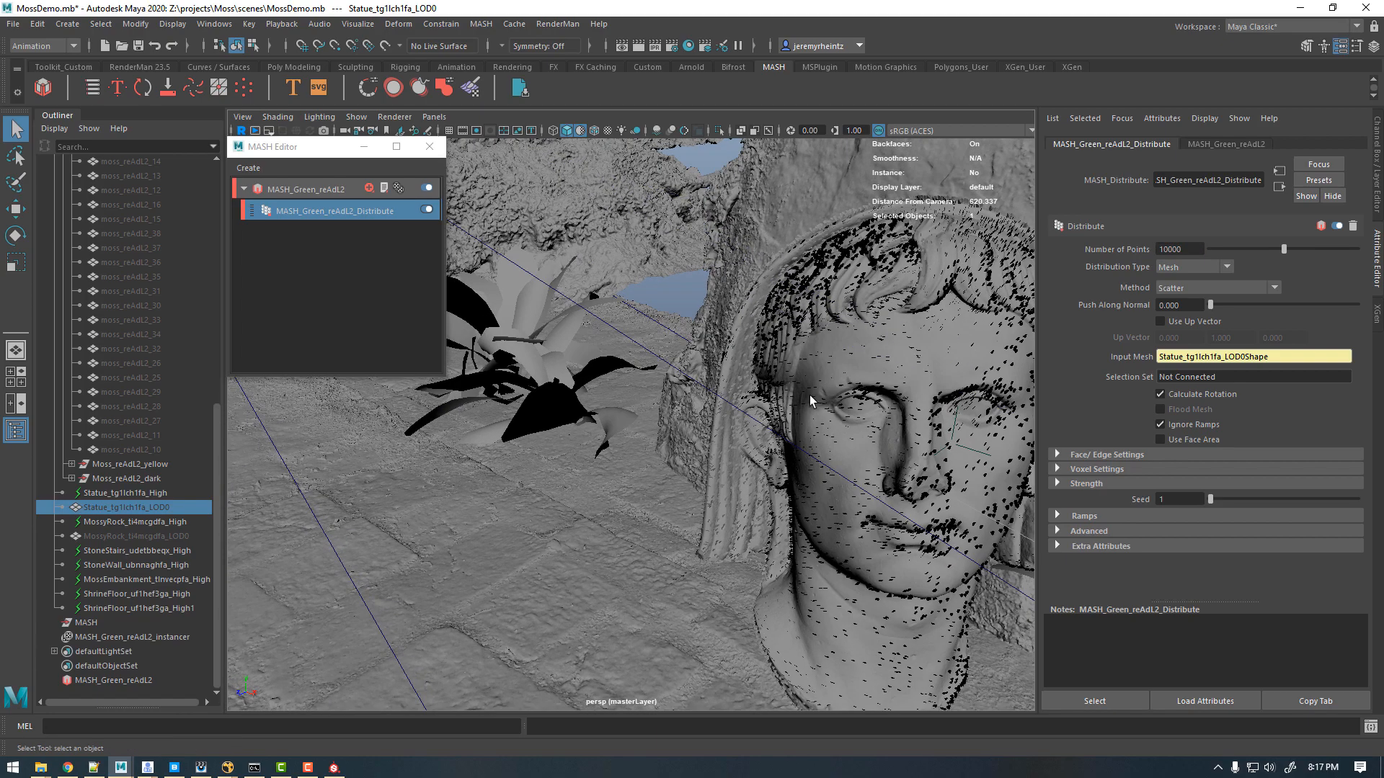
left_click(841, 357)
key("f")
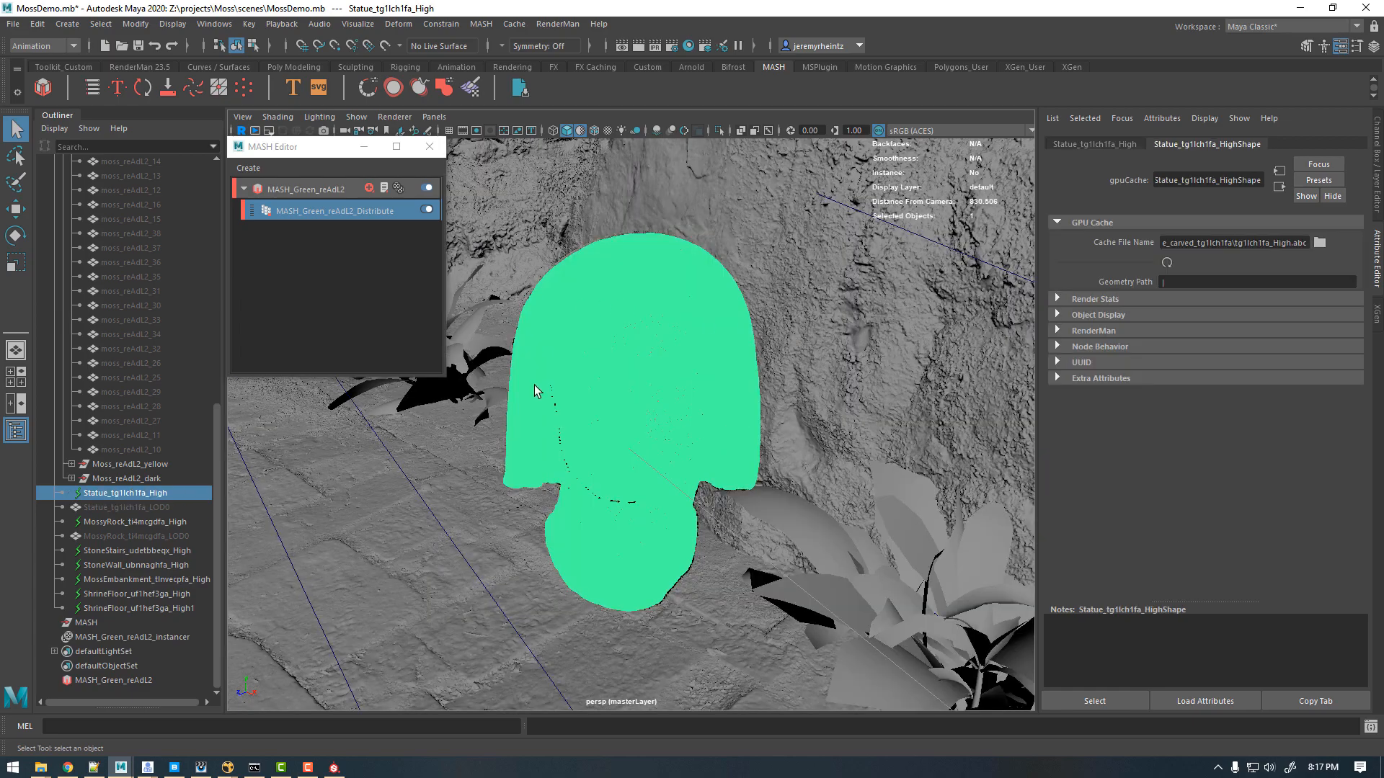
left_click(473, 456)
right_click_drag(462, 441, 710, 476, "alt")
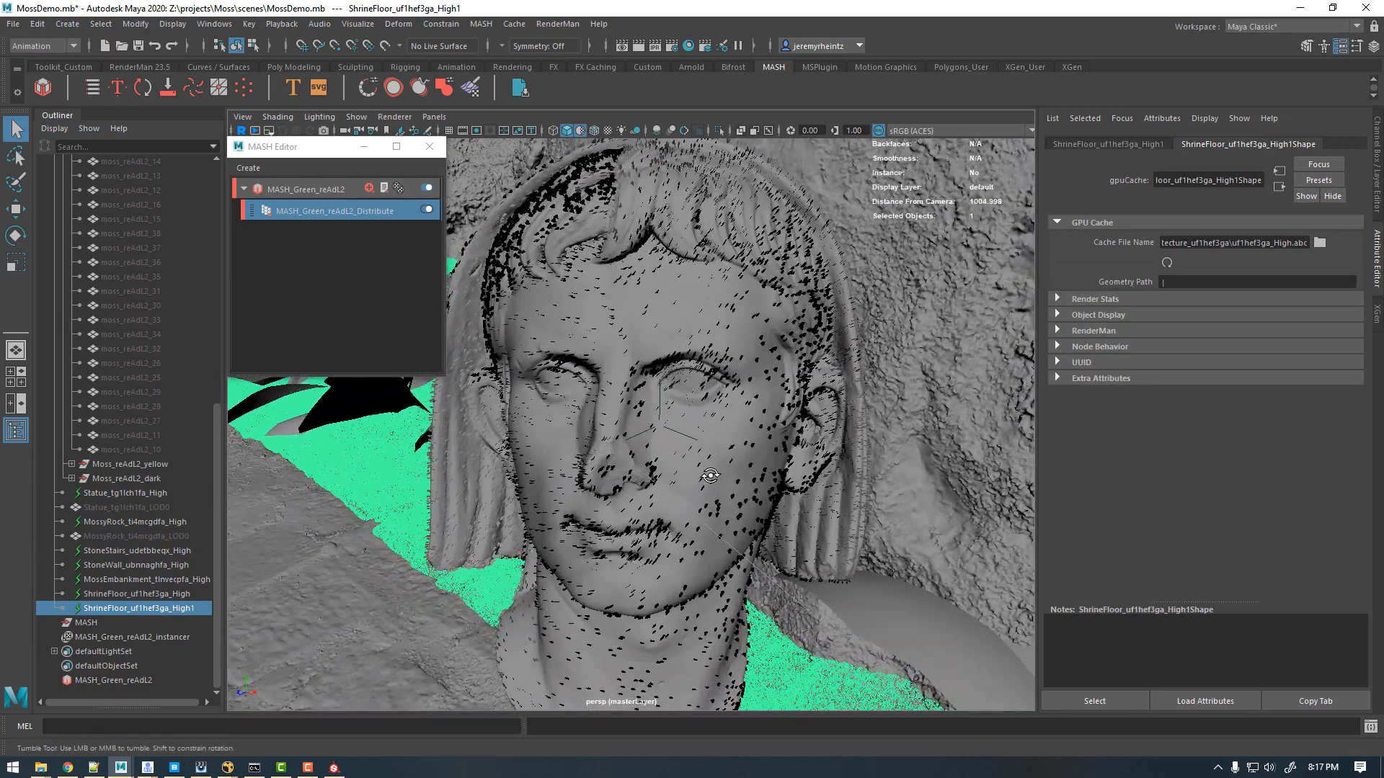
mouse_move(710, 475)
left_mouse_down("alt")
mouse_move(843, 472)
mouse_move(710, 450)
left_mouse_up("alt")
right_click_drag(710, 451, 935, 444, "alt")
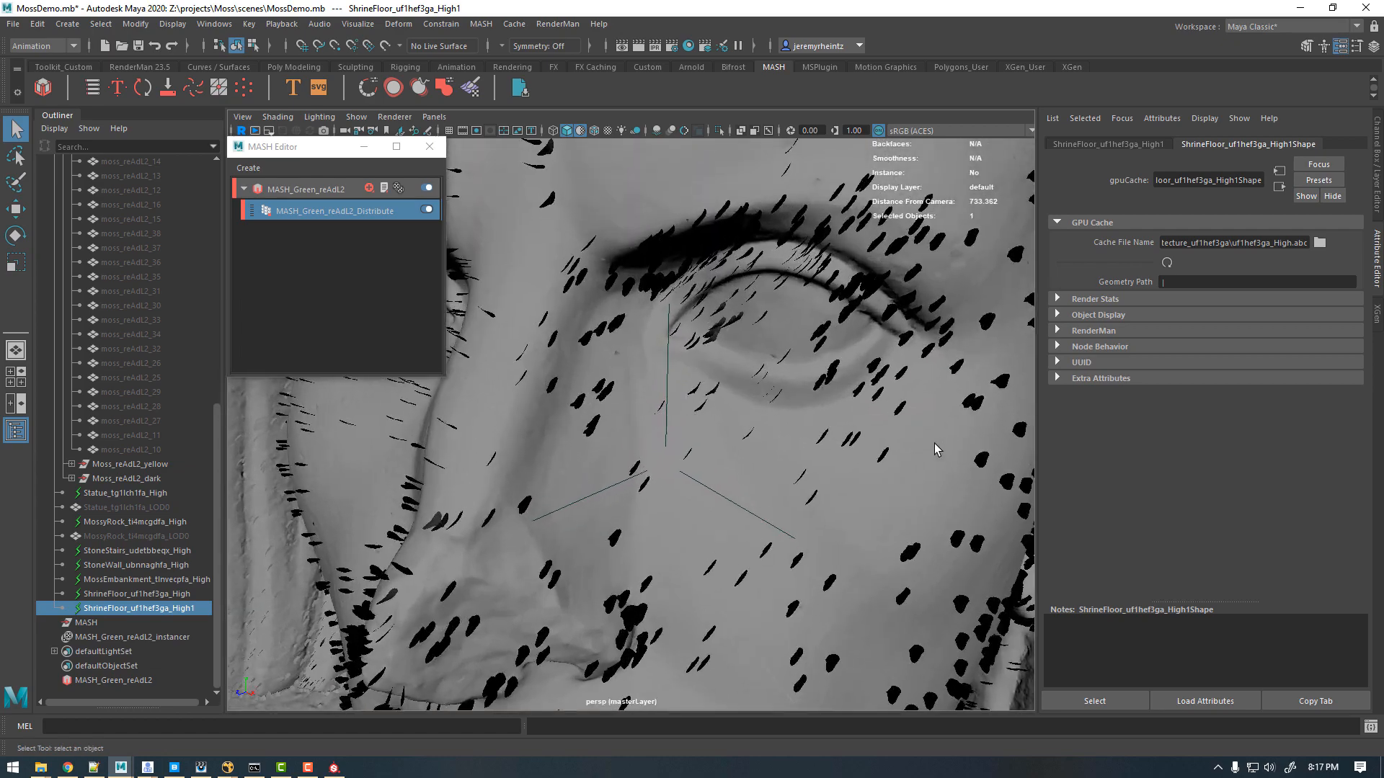
left_click_drag(701, 397, 686, 299, "alt")
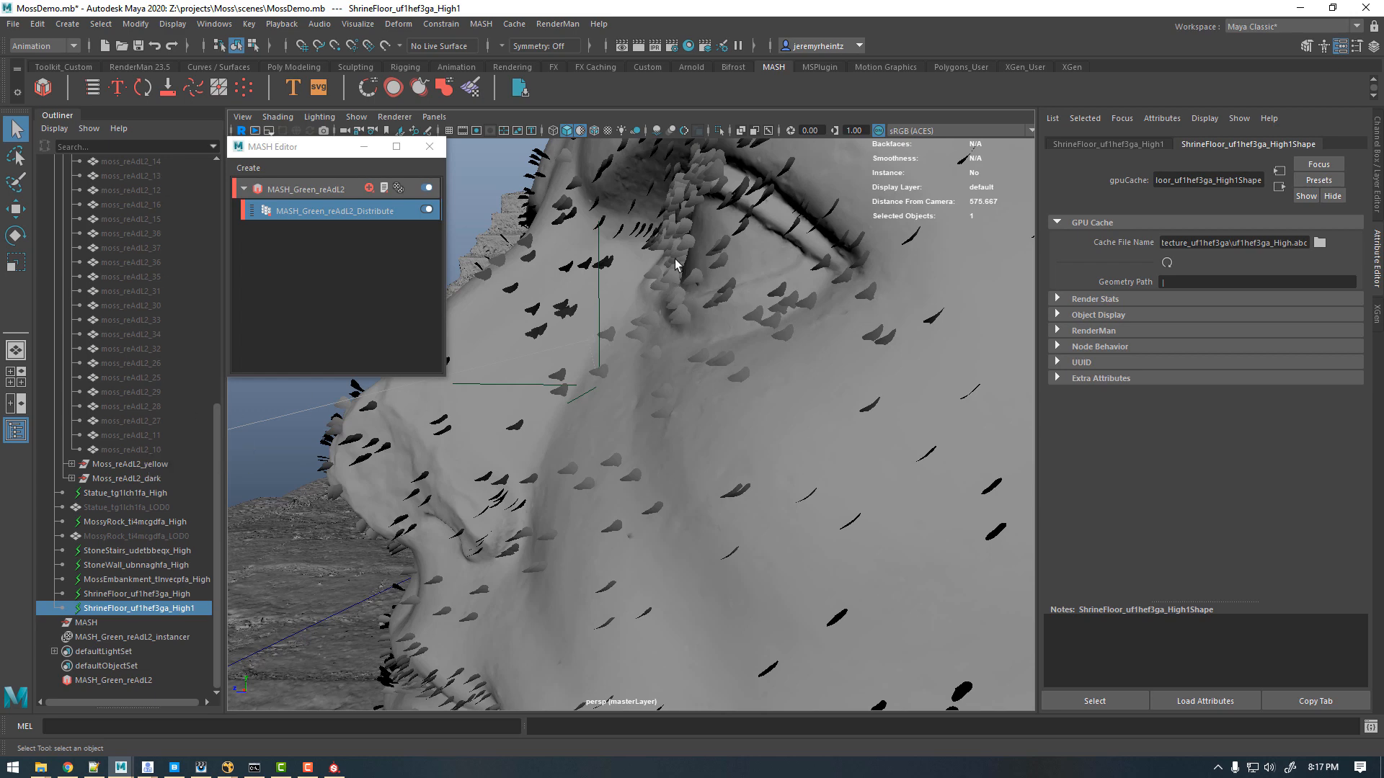
Step: Add an ID node to the MASH network with its ID type set to Random, and check the moss variation
left_click(368, 188)
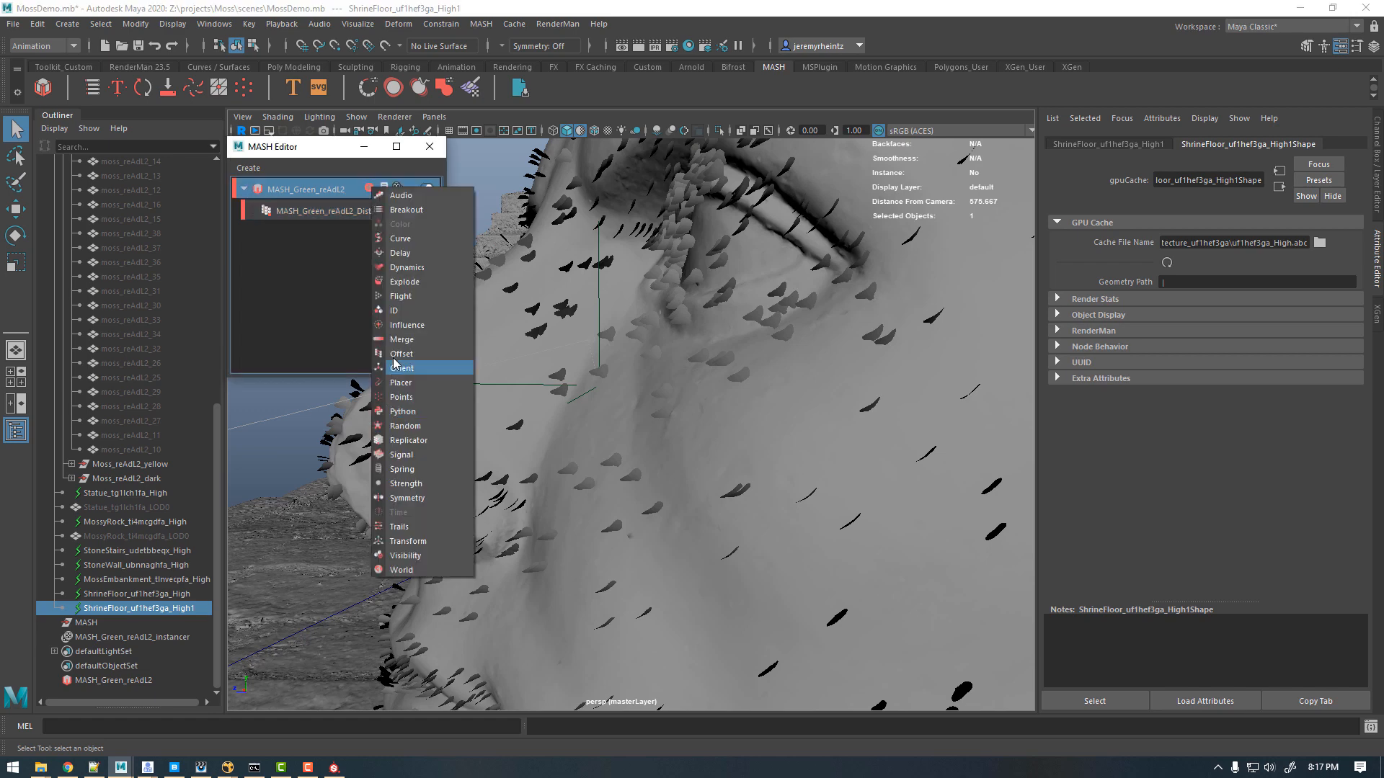
left_click(393, 310)
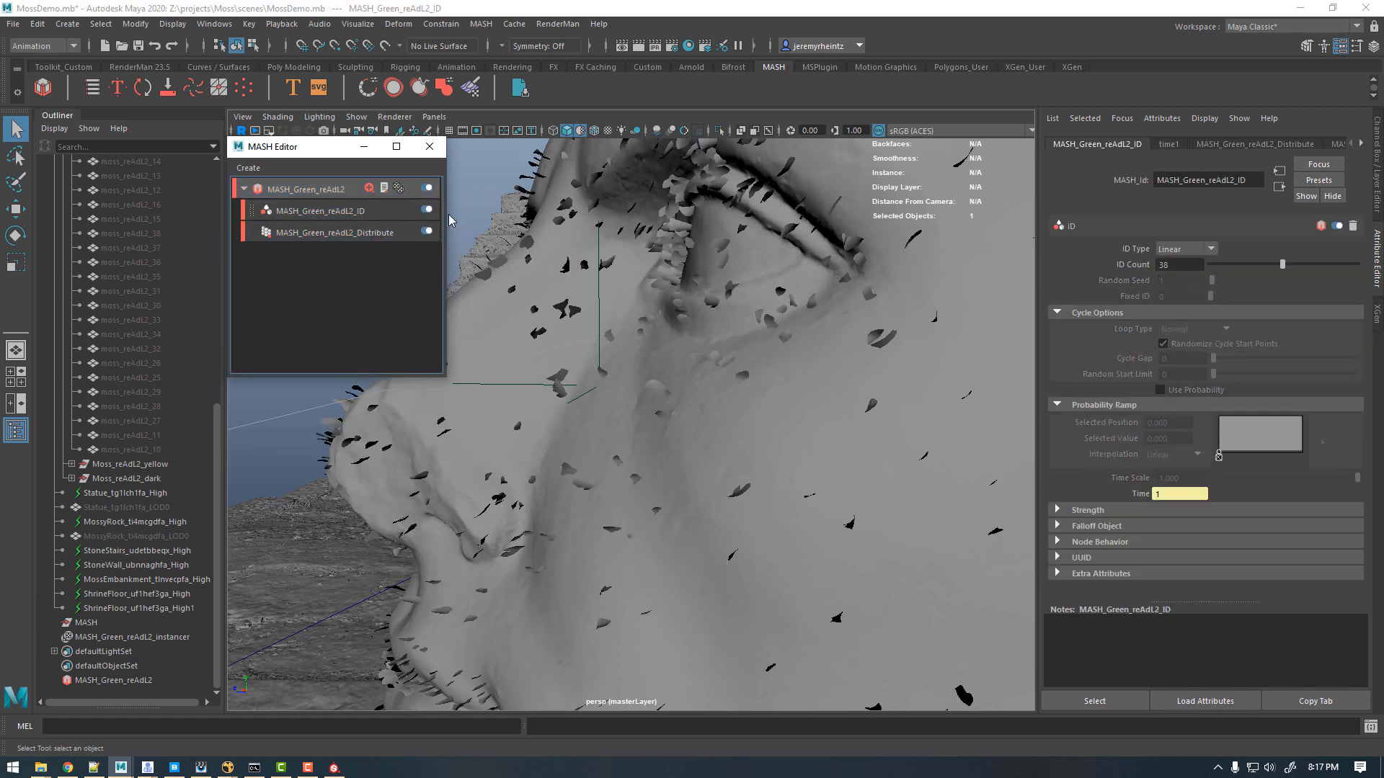
left_click(1175, 254)
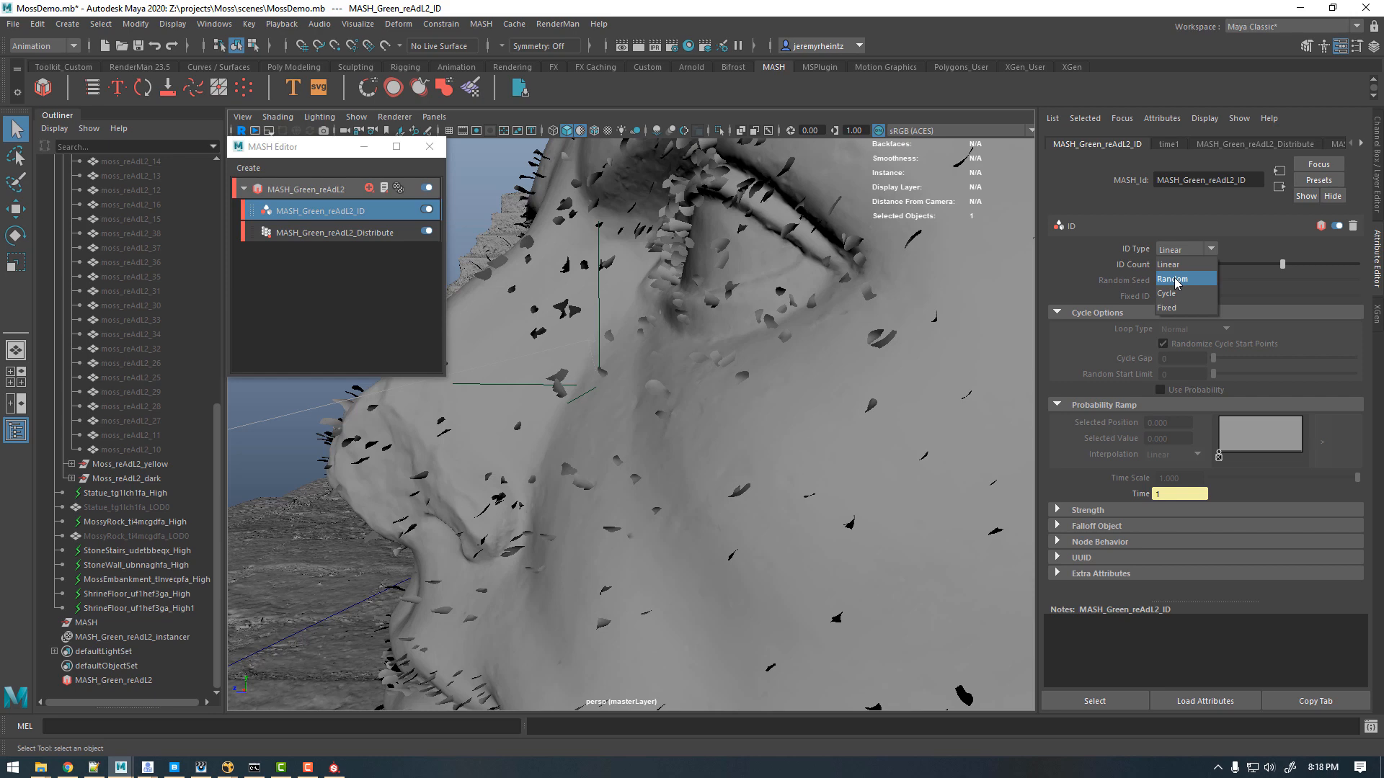
left_click(1175, 279)
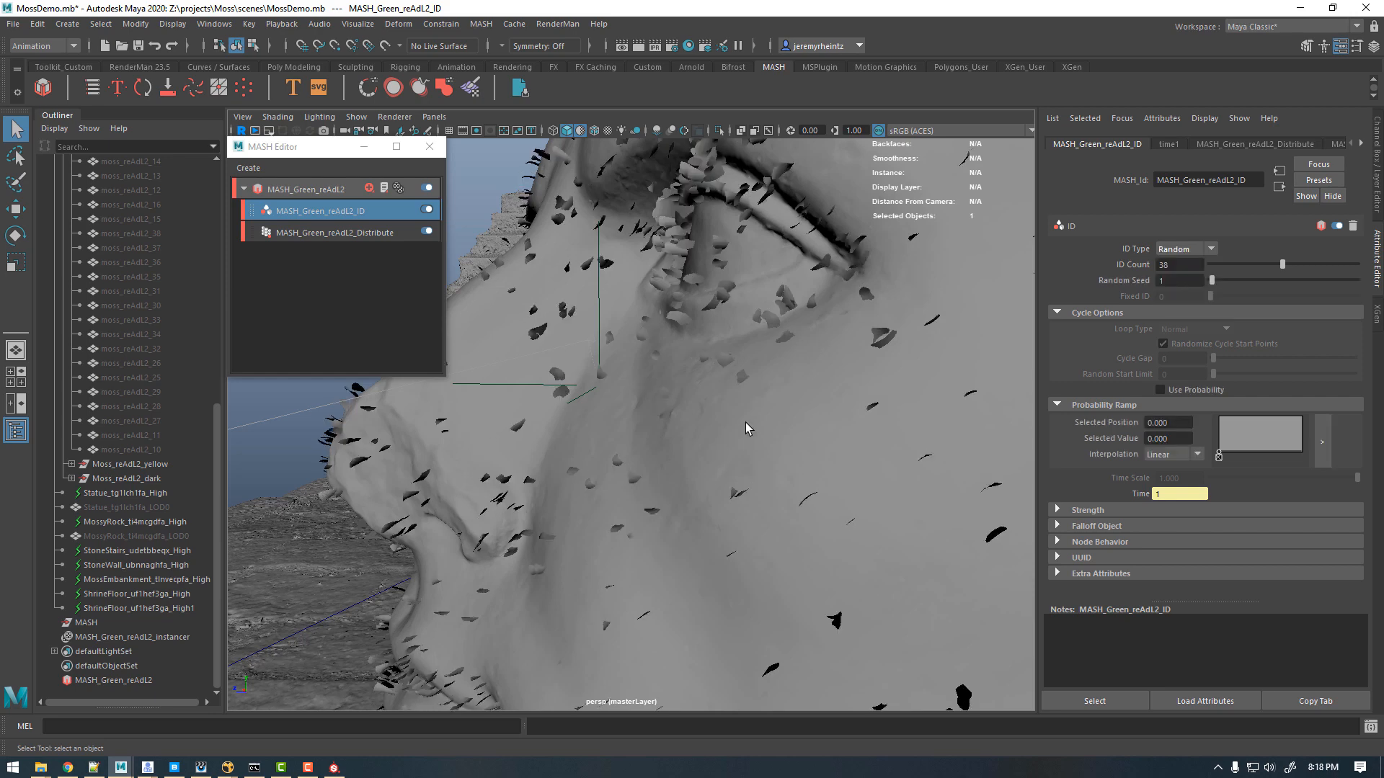
left_click_drag(756, 404, 643, 365, "alt")
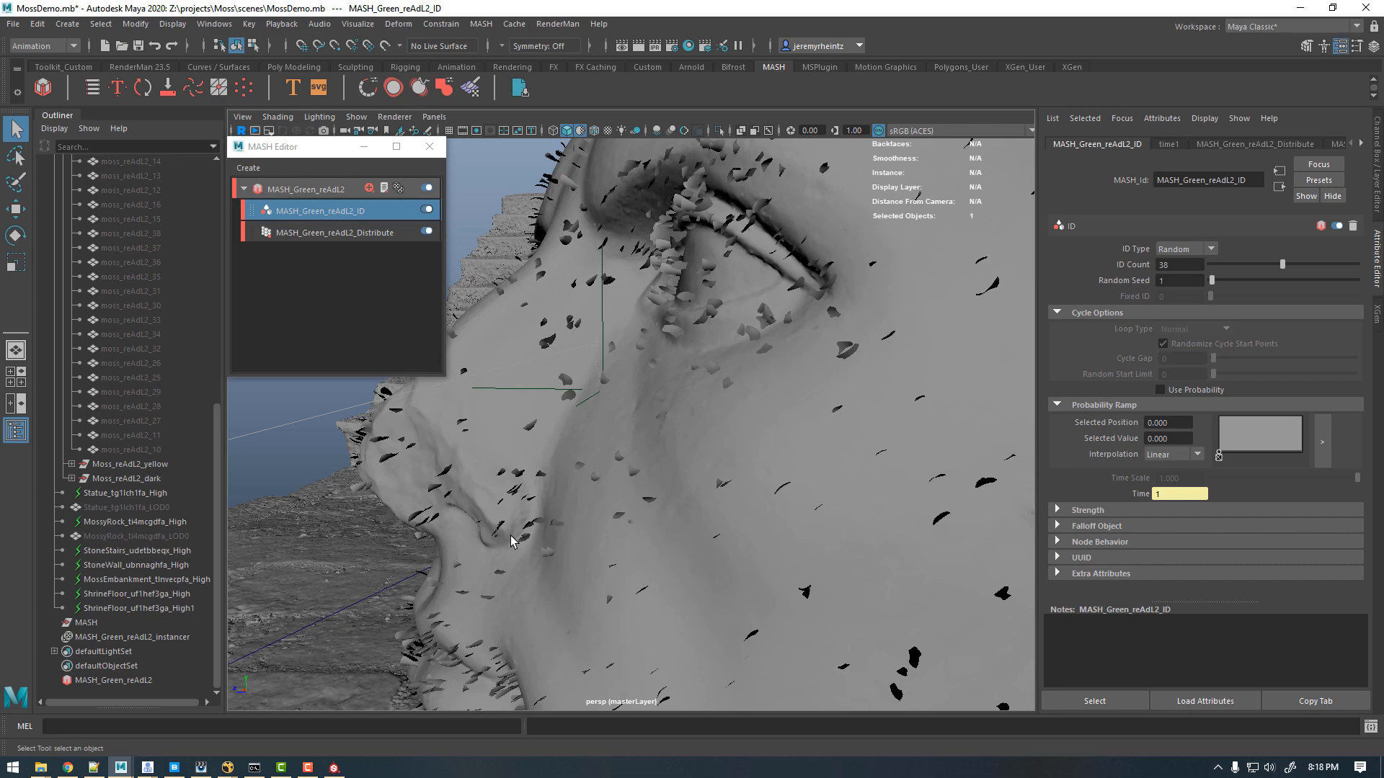
left_click_drag(774, 394, 728, 400, "alt")
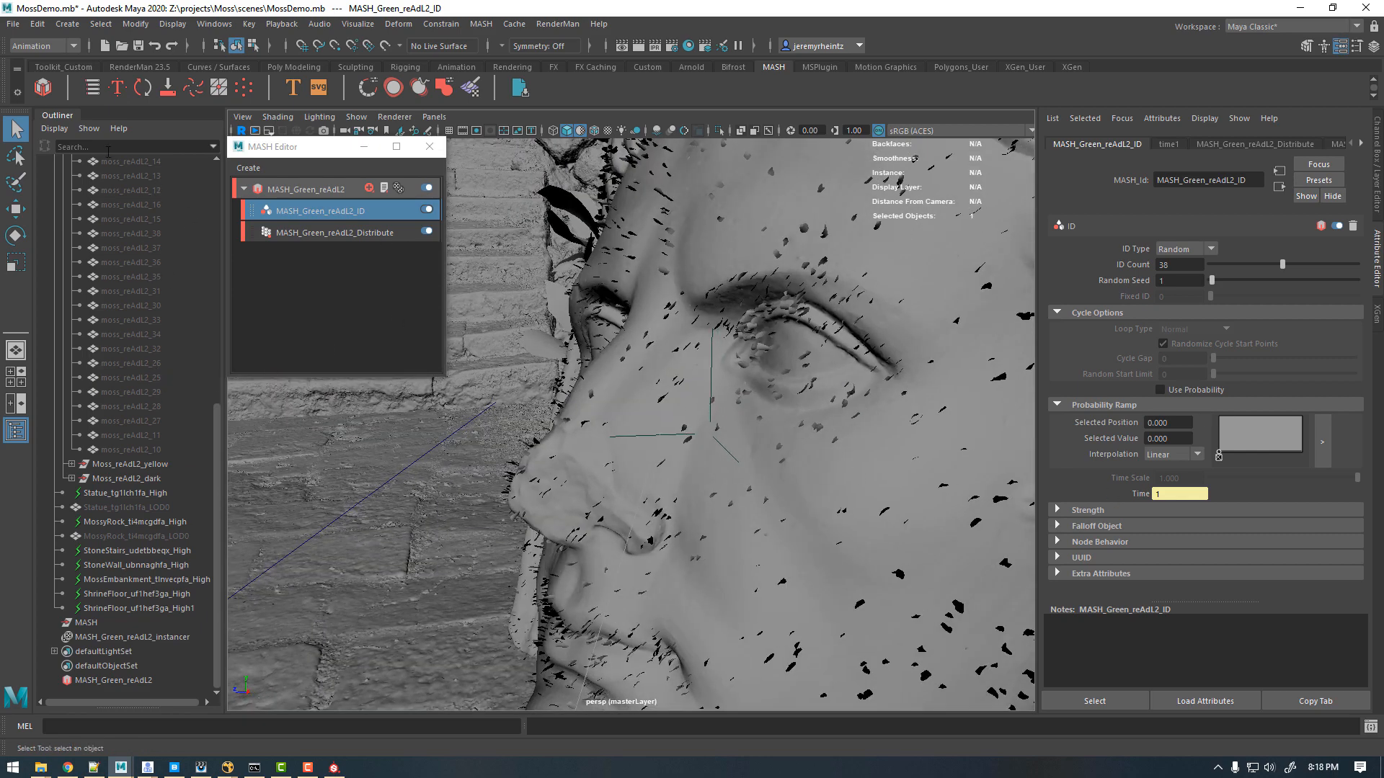
Step: Add a Random node to the MASH network and set its Position X, Y and Z to 0
left_click(369, 188)
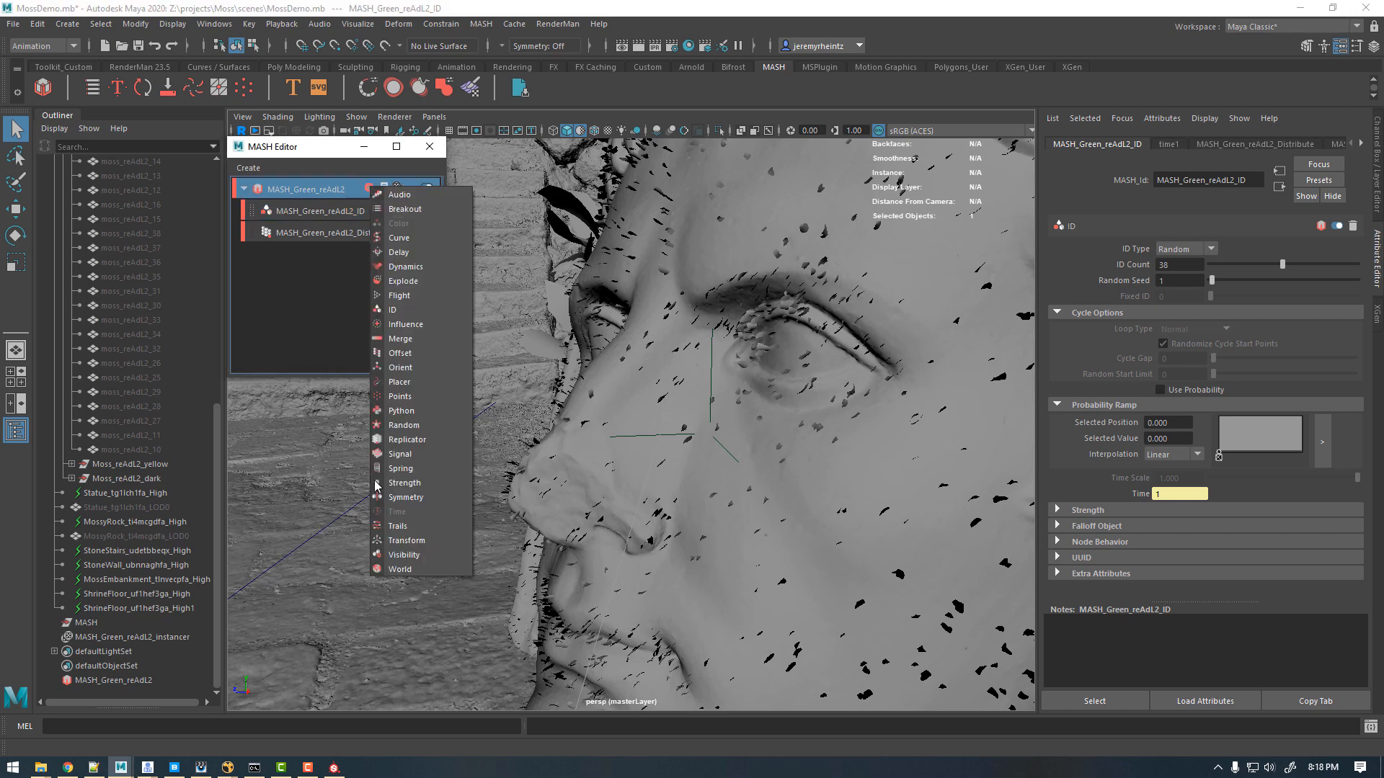
left_click(408, 426)
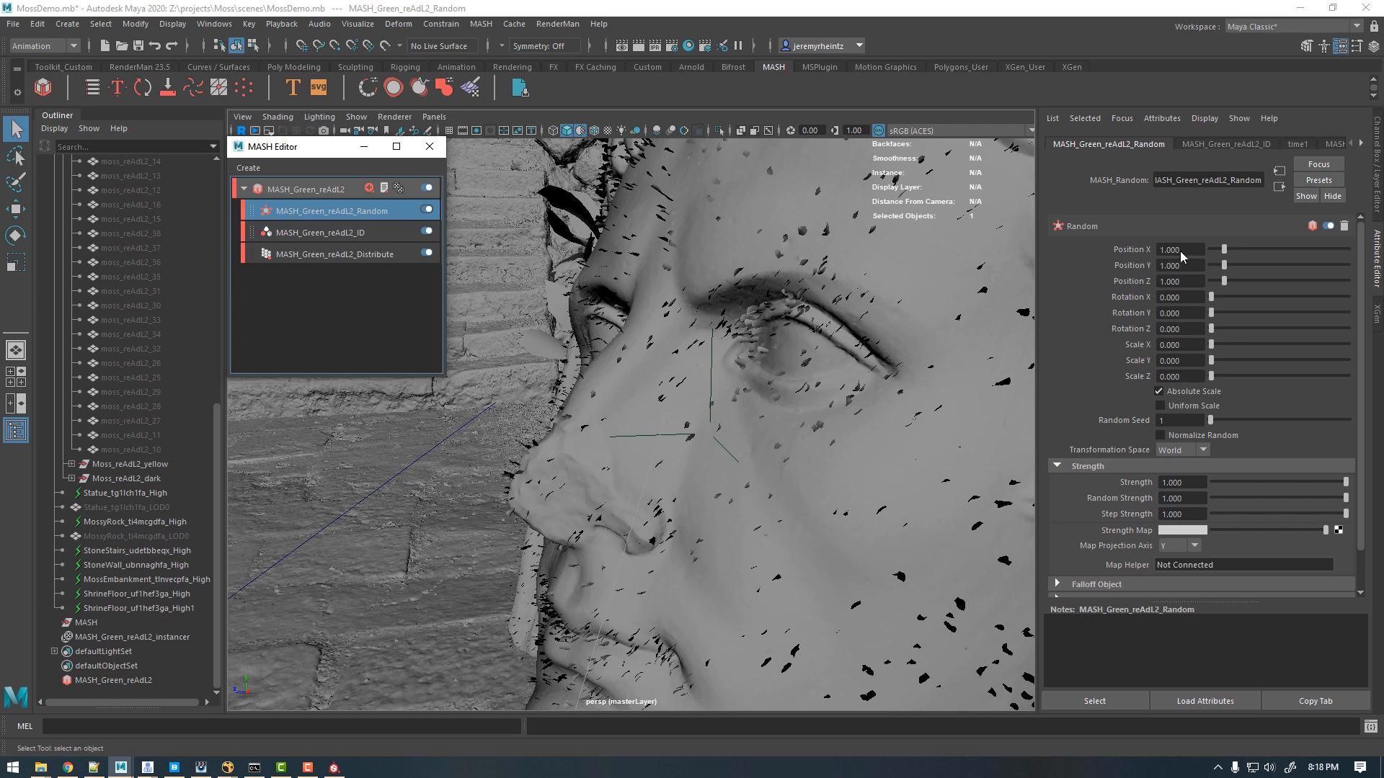
left_click(1167, 251)
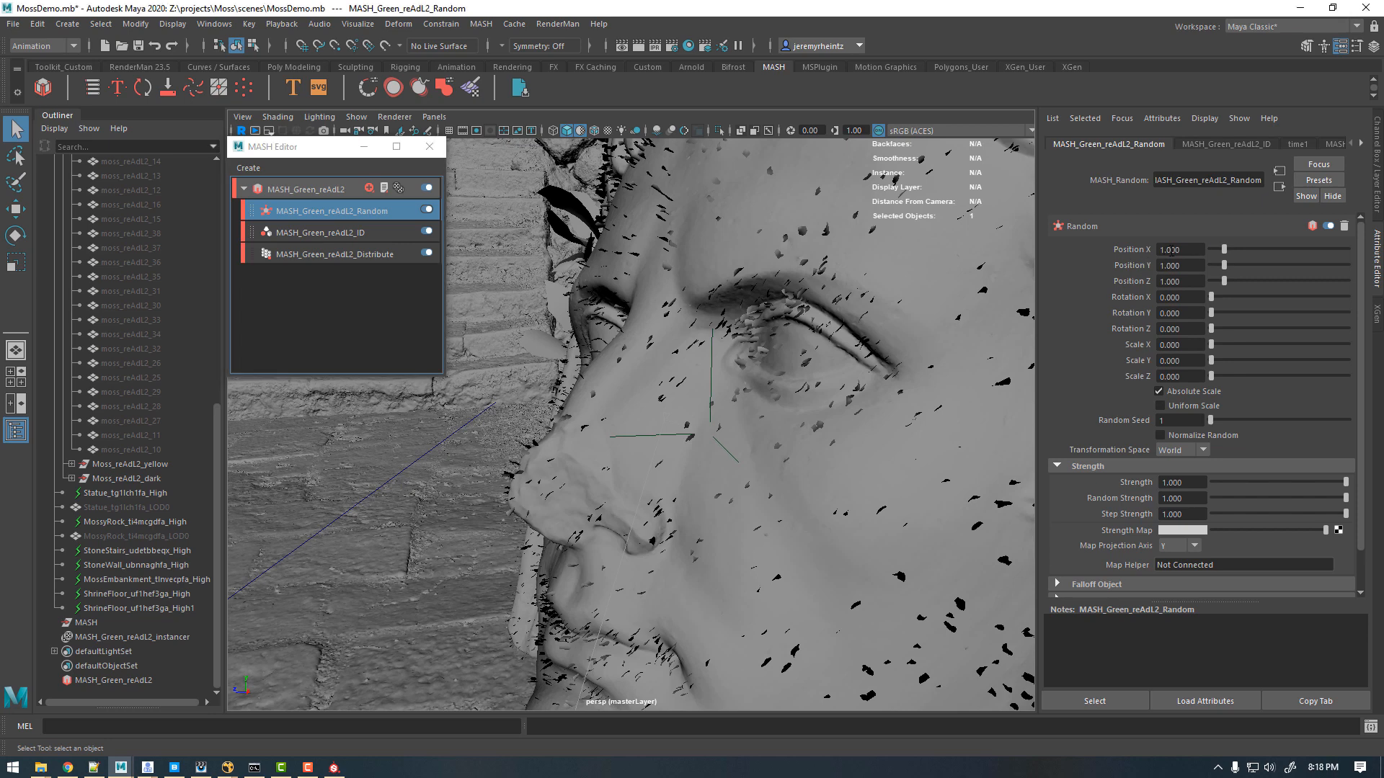
type("0")
type("0")
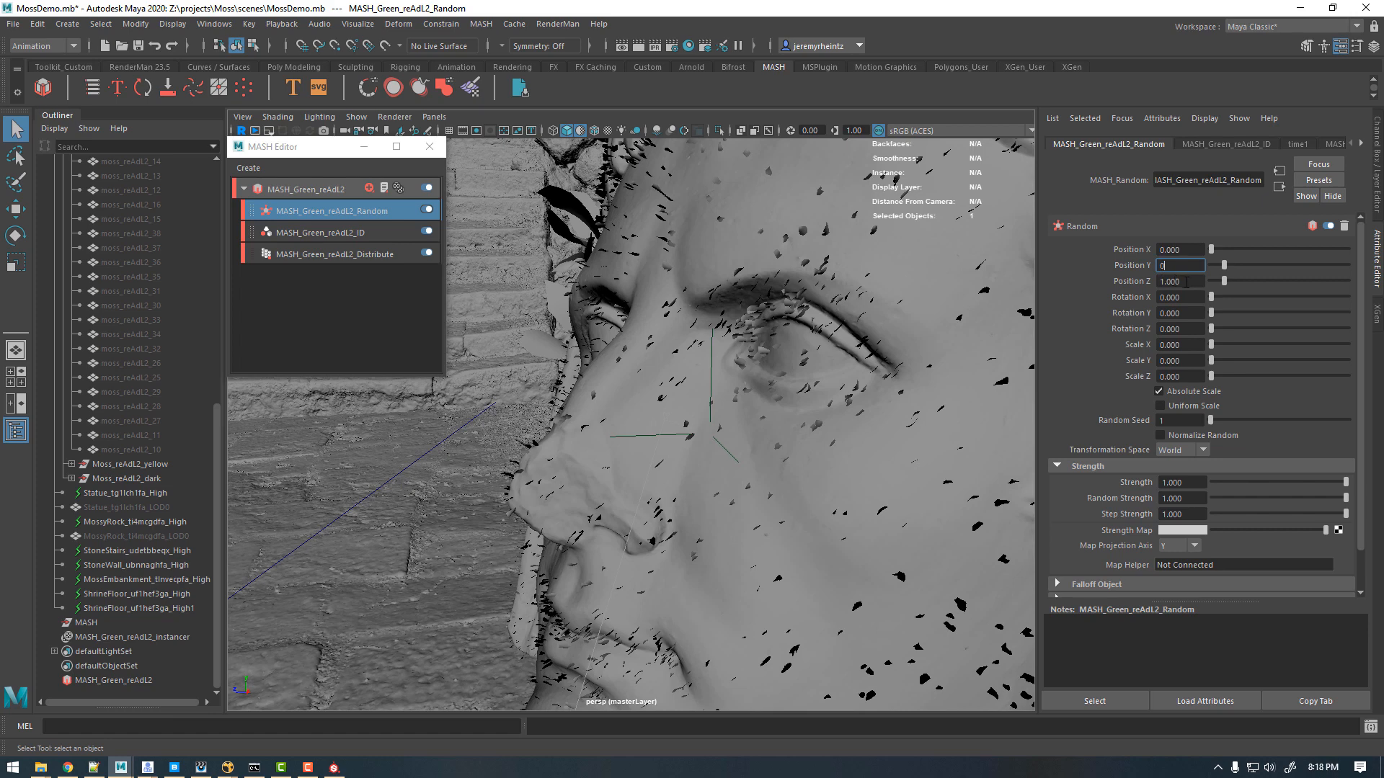
key("Tab")
type("0")
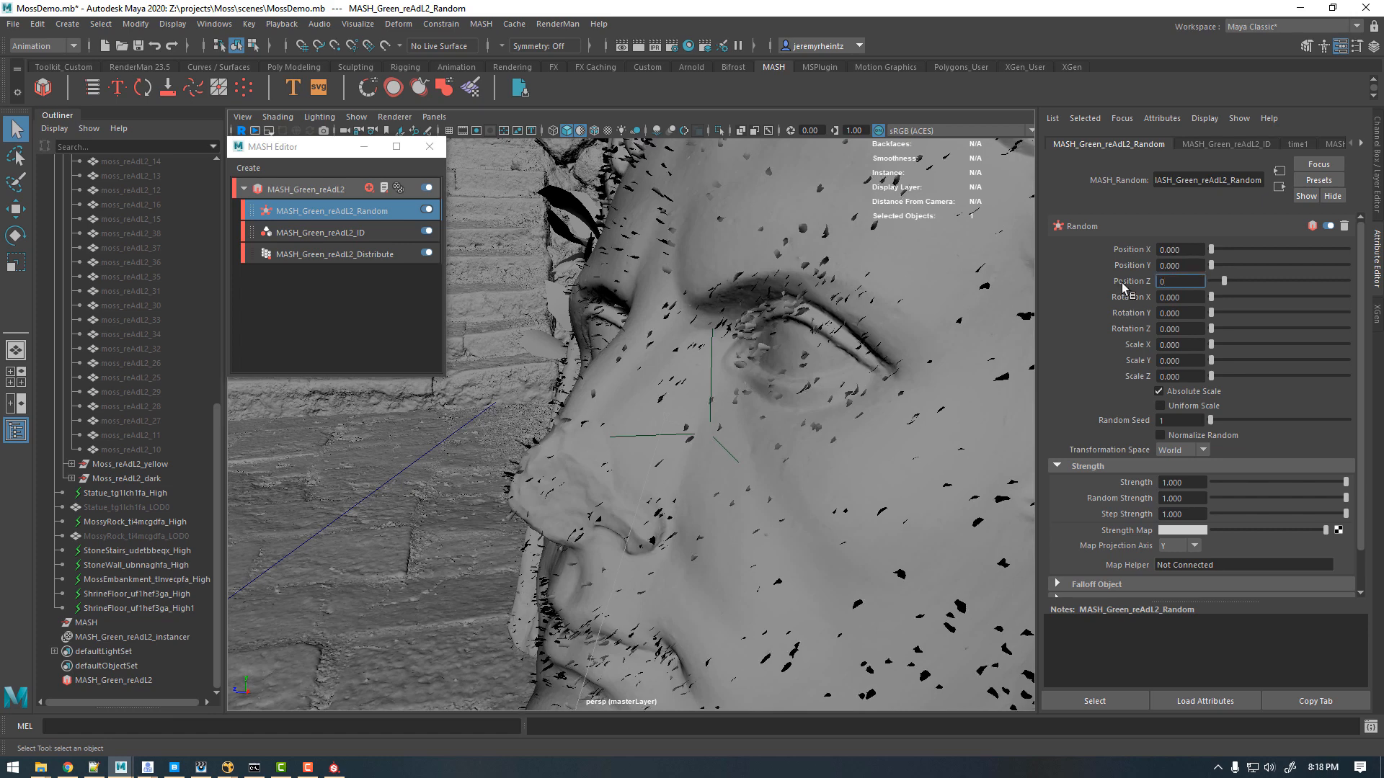
key("Return")
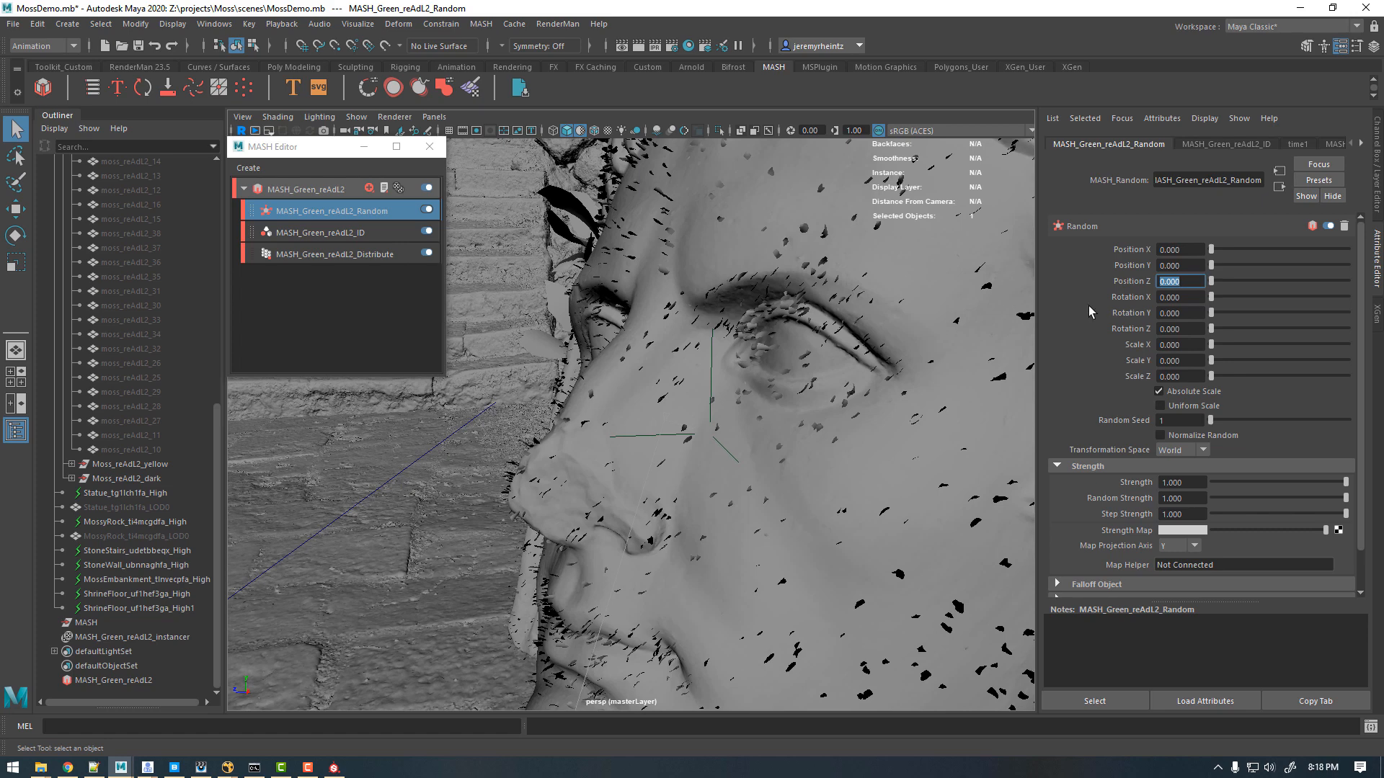
Step: Set the Random node's rotation to 30 in X, 360 in Y and 30 in Z
left_click(1188, 313)
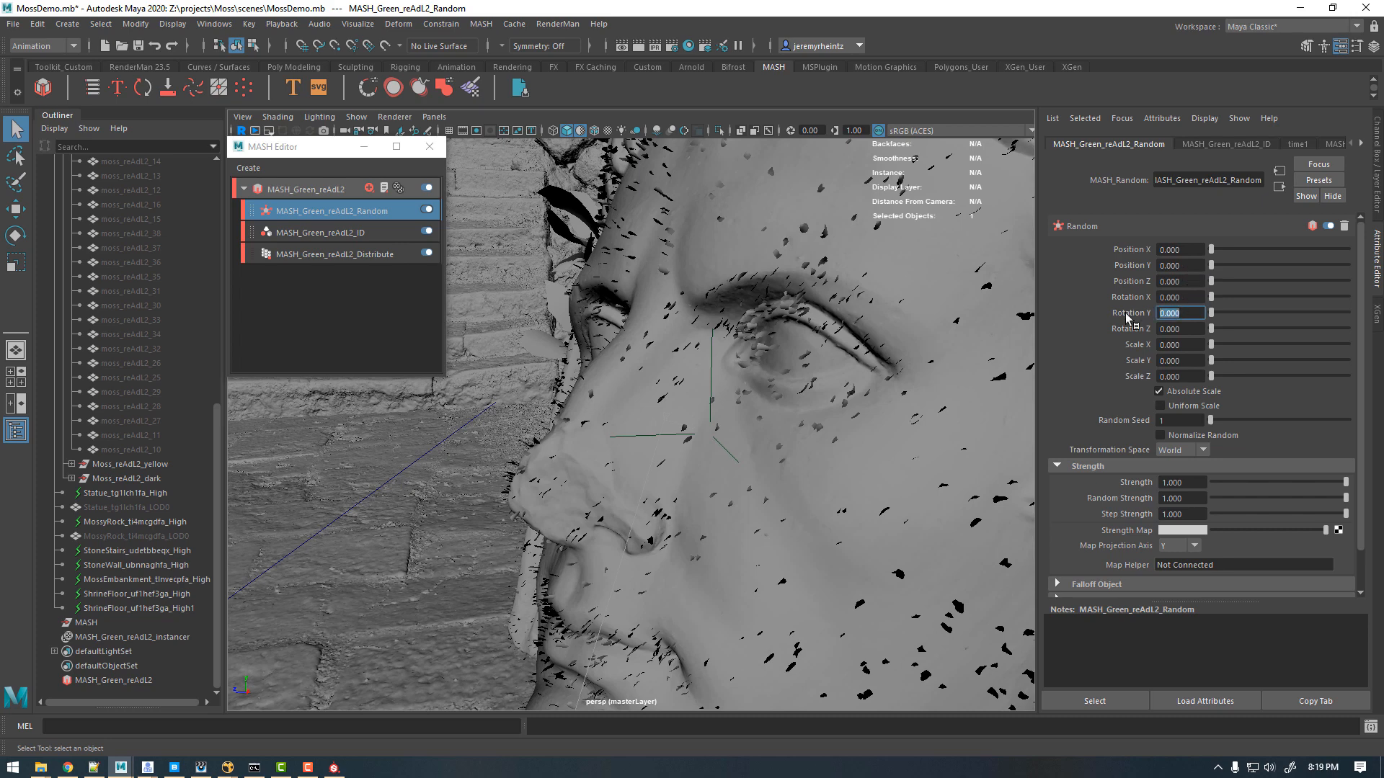
type("360")
key("Return")
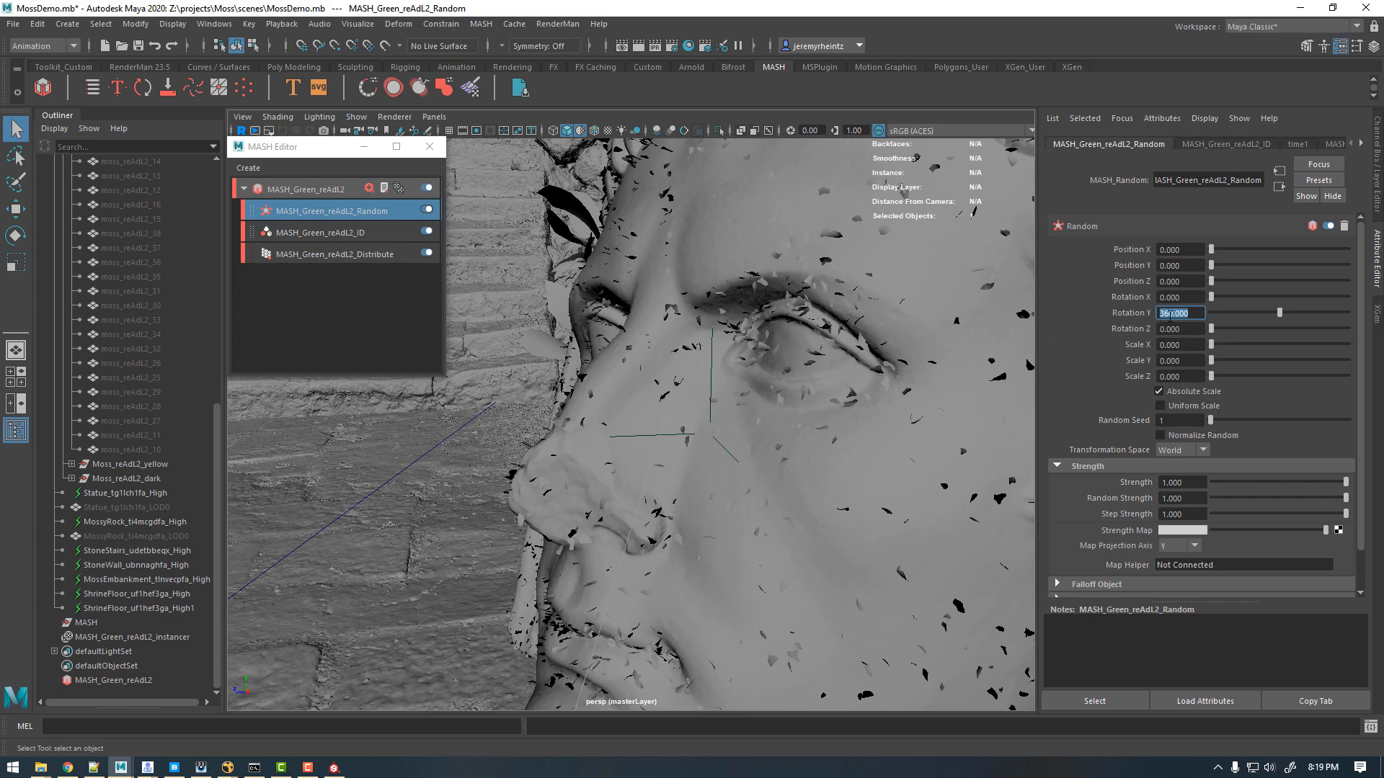
left_click(1189, 298)
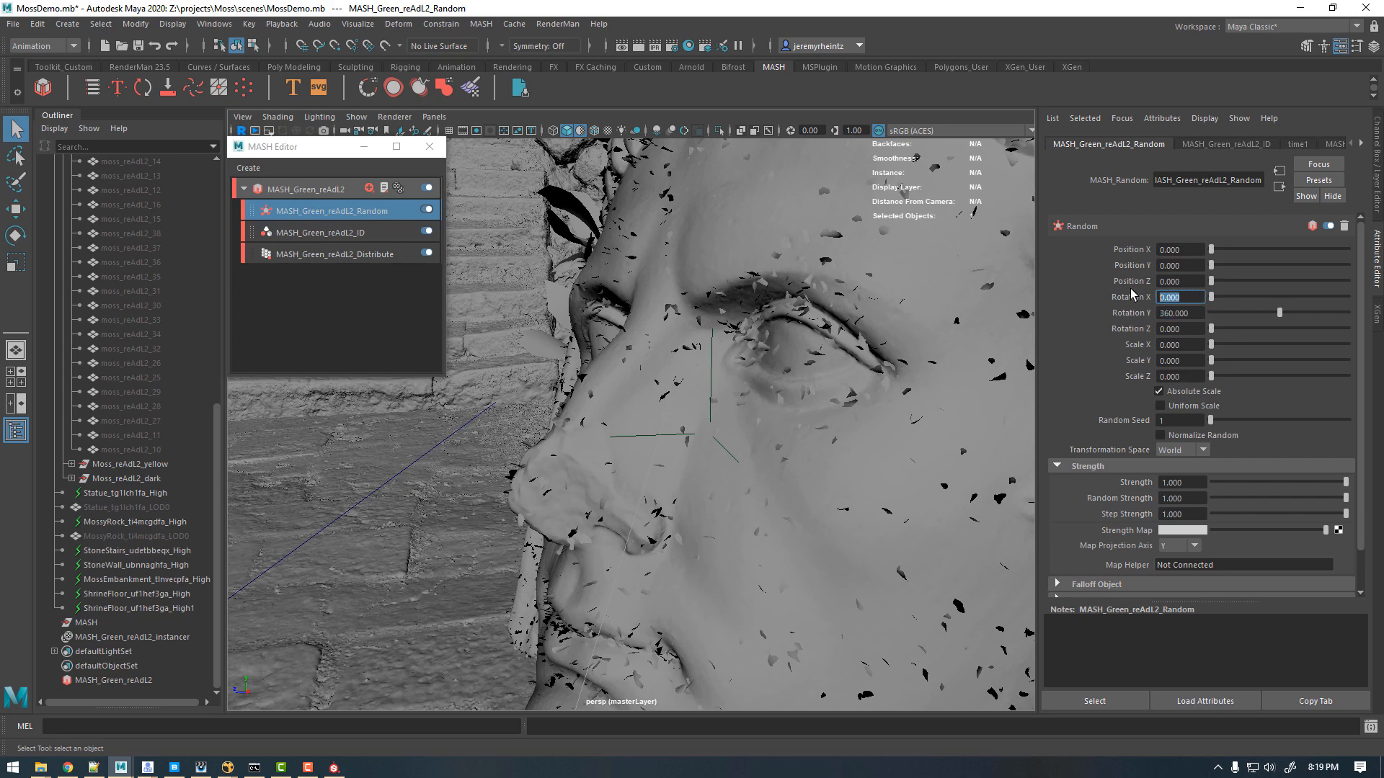
type("30")
key("Return")
left_click(1176, 329)
type("3")
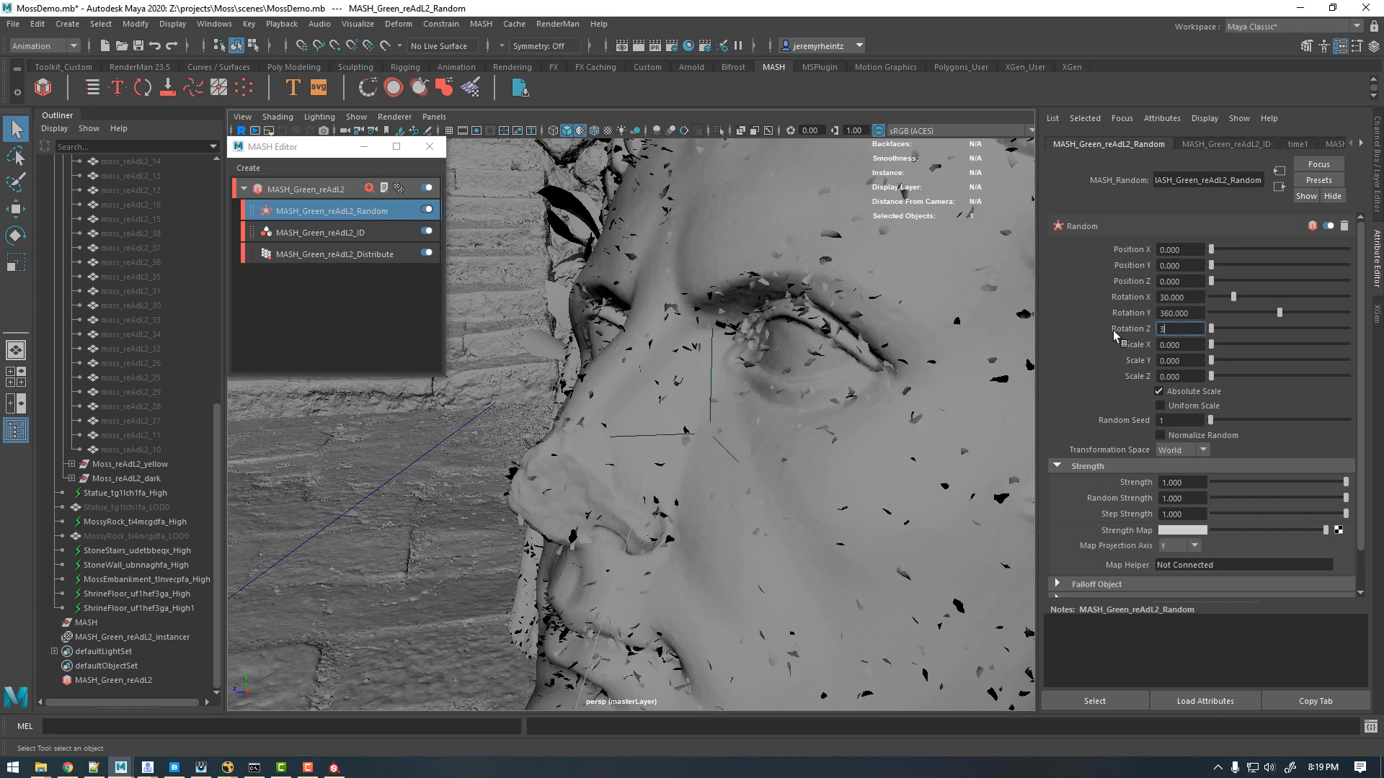
type("0")
key("Return")
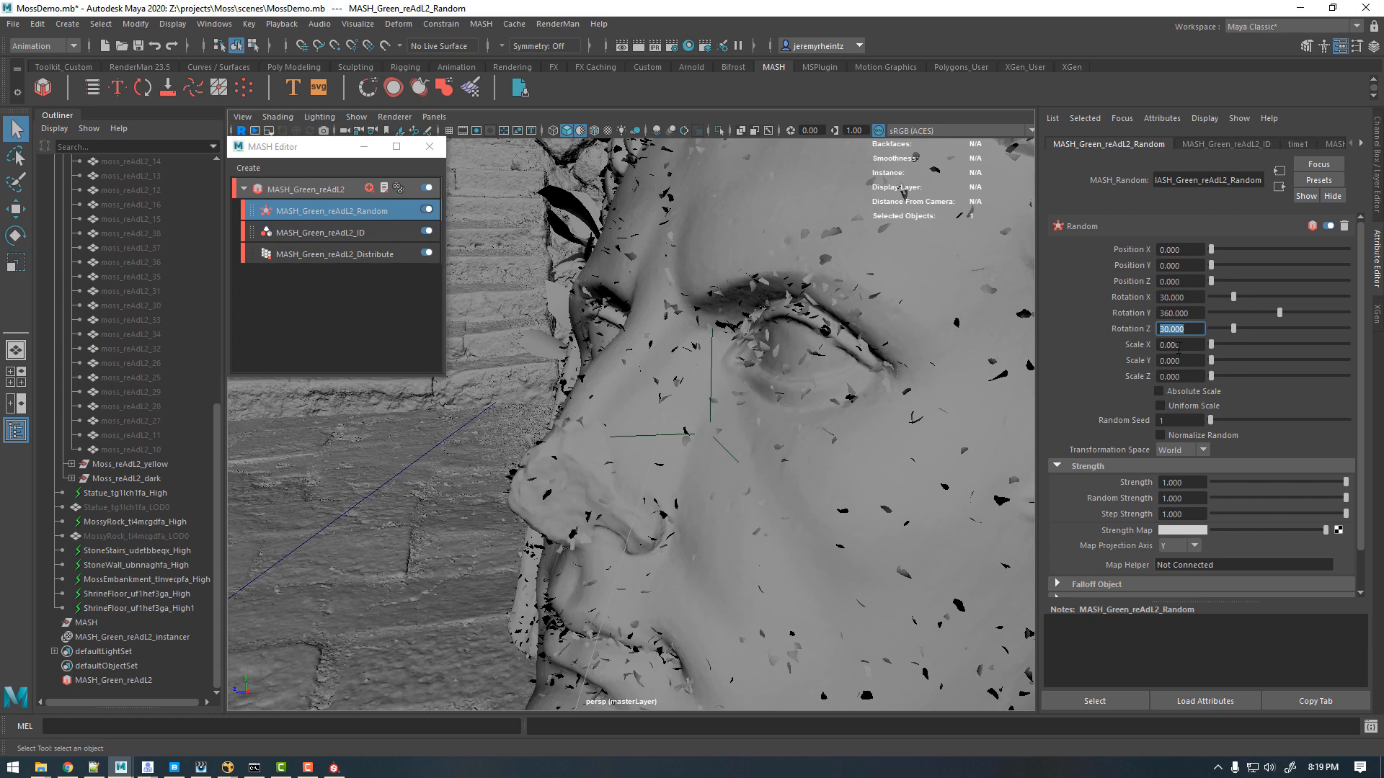
Step: Randomize the moss size with Scale X at 0.4, Absolute Scale off and Uniform Scale on
key("Tab")
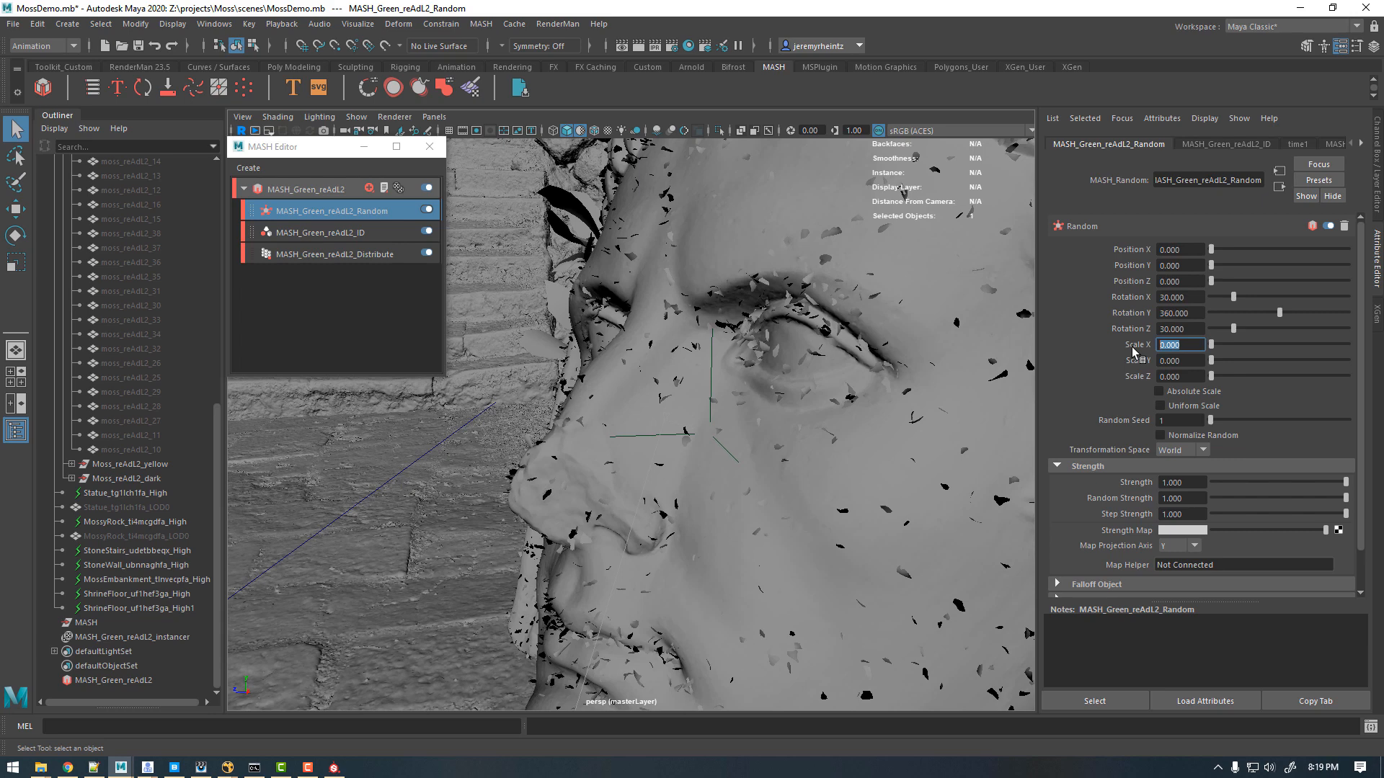
type(".2")
key("Return")
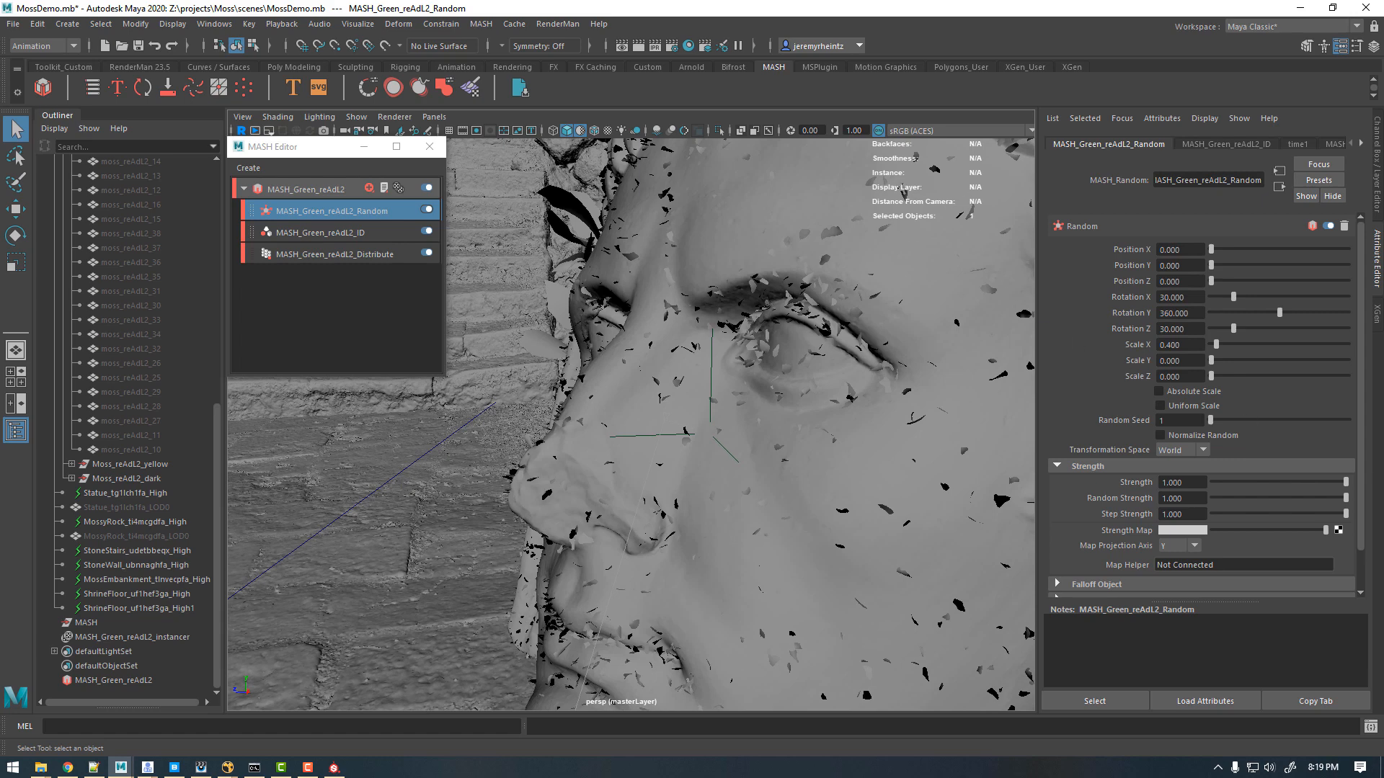
left_click(1160, 406)
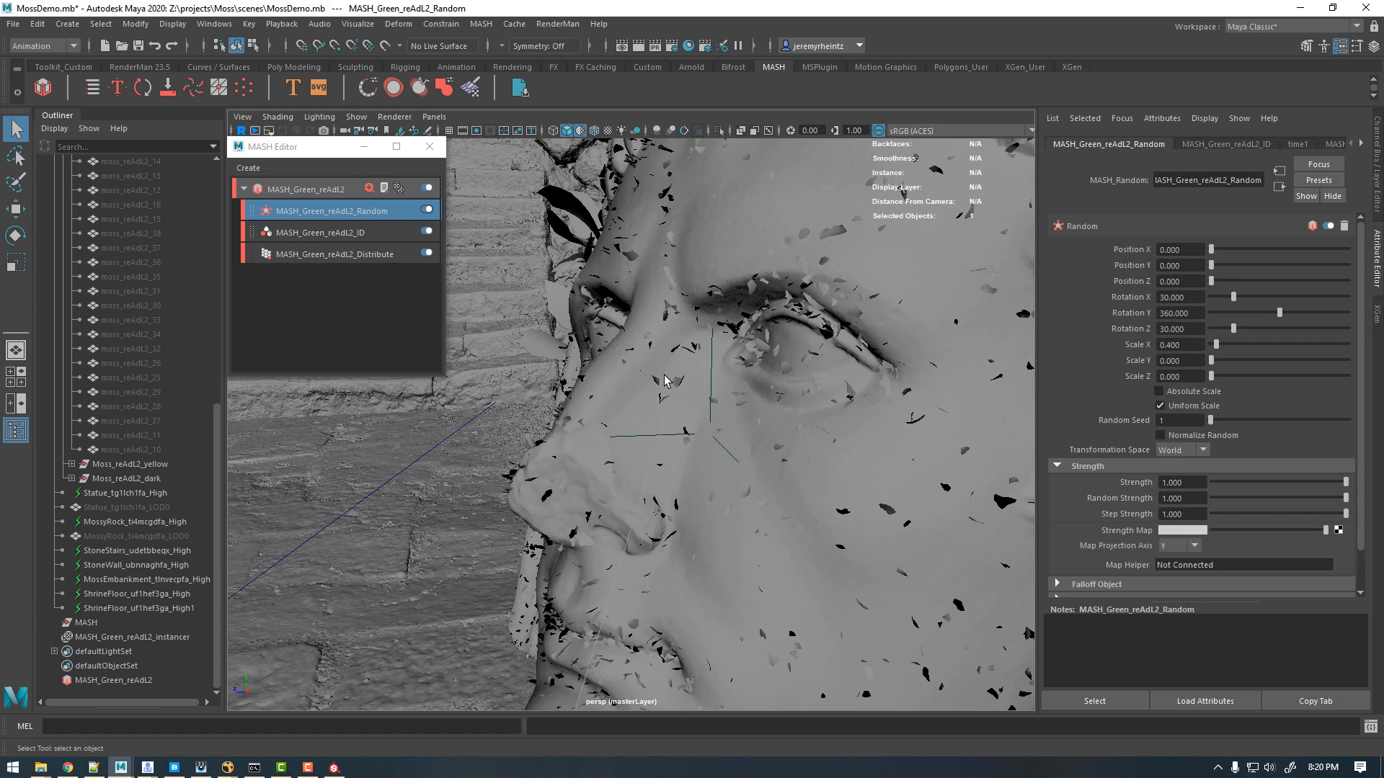
left_click_drag(880, 381, 857, 352, "alt")
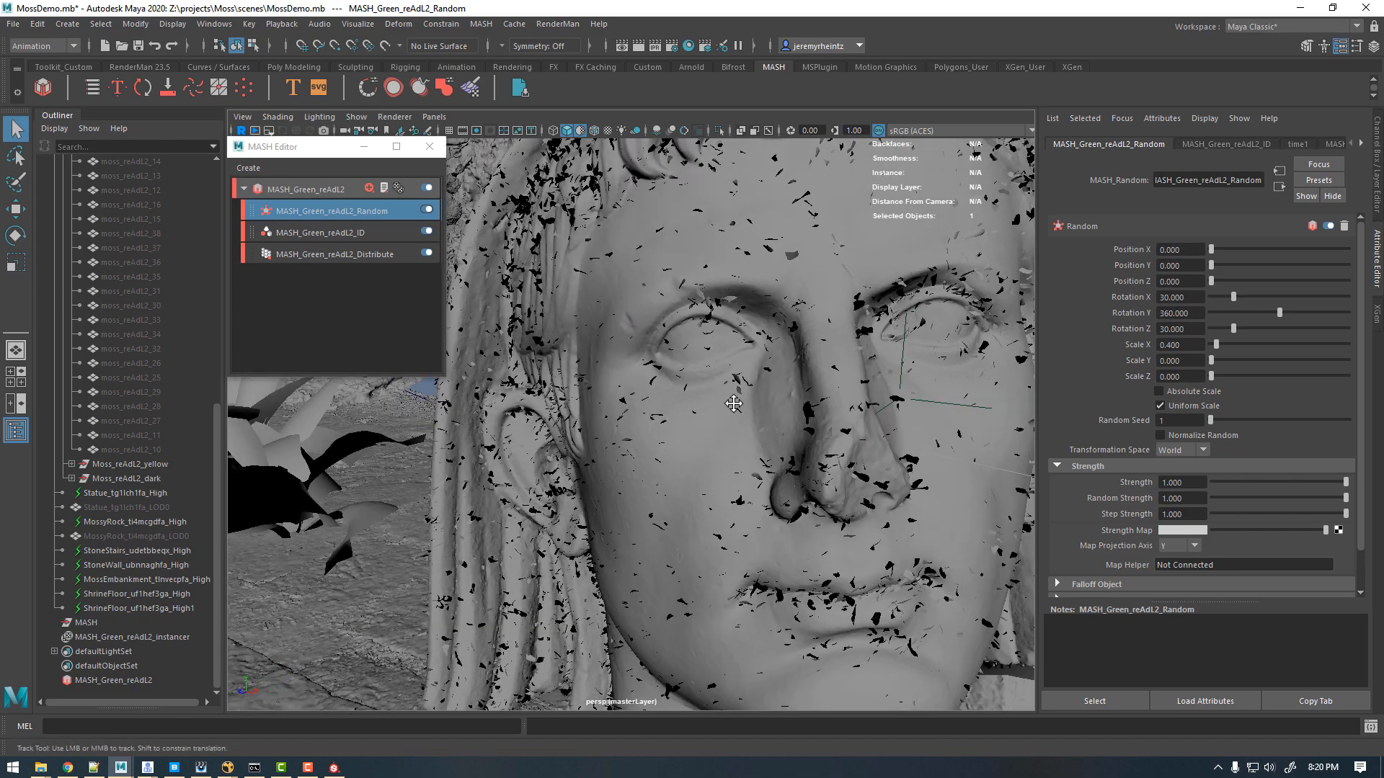
Step: Examine the randomized moss size and rotation over the statue's hair and forehead up close
left_click_drag(735, 398, 640, 469, "alt")
middle_click_drag(640, 469, 577, 641, "alt")
right_click_drag(763, 302, 750, 488, "alt")
middle_click_drag(742, 317, 773, 463, "alt")
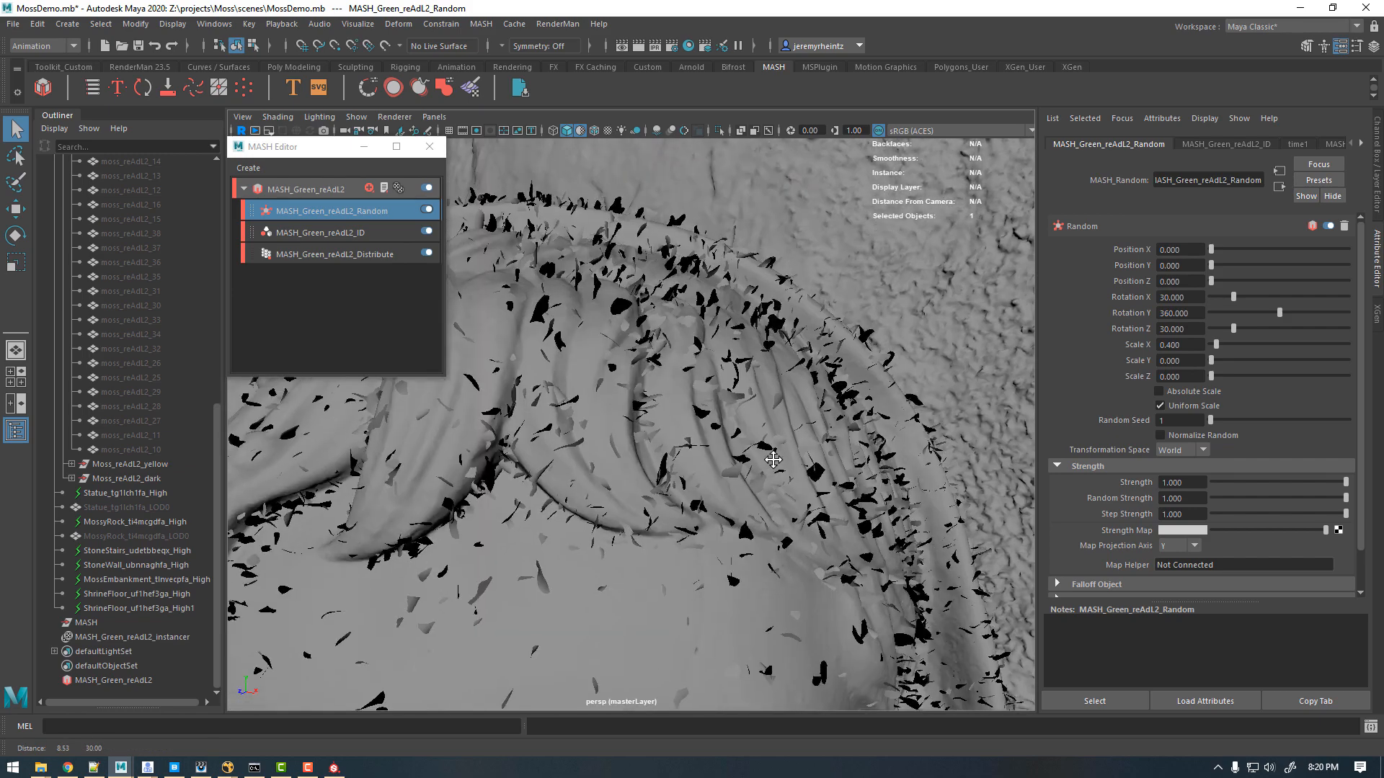
left_click_drag(796, 339, 751, 334, "alt")
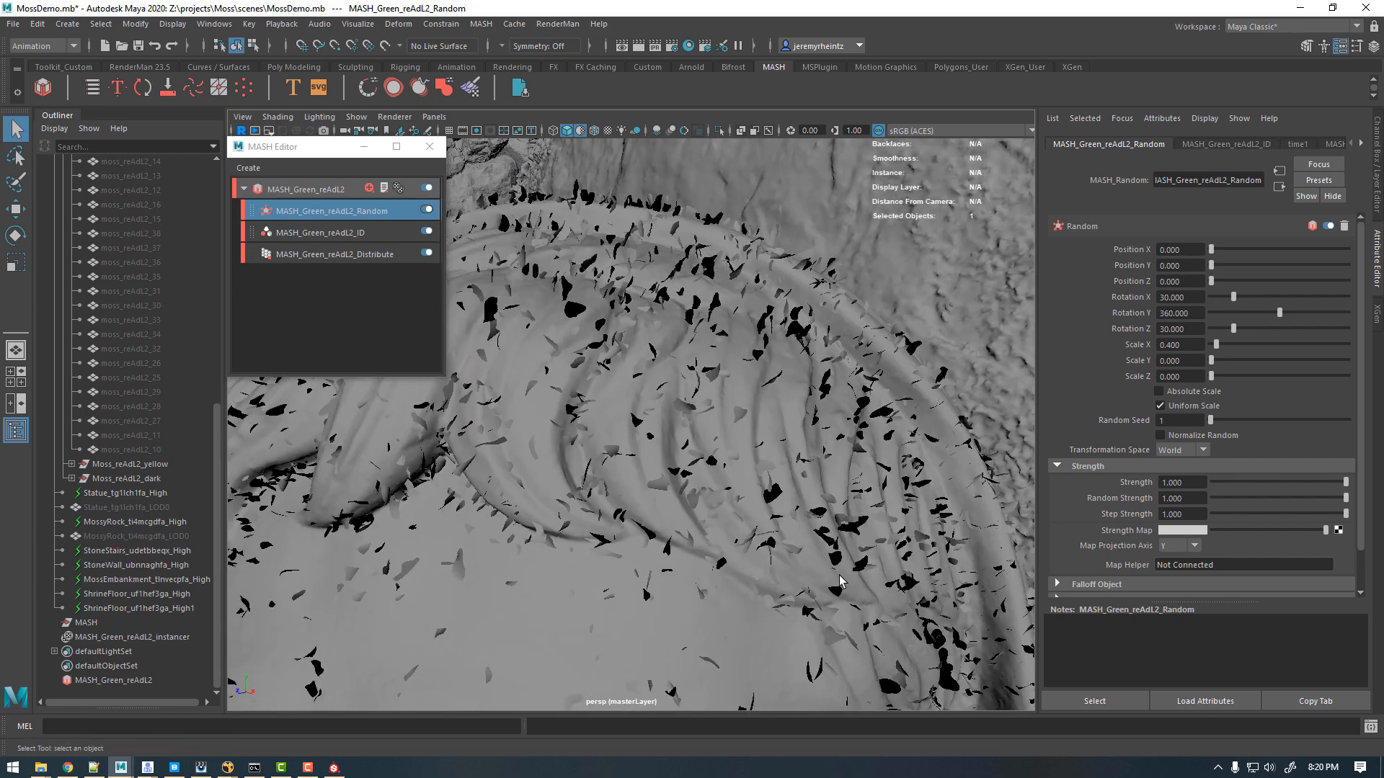
middle_click_drag(636, 576, 727, 563, "alt")
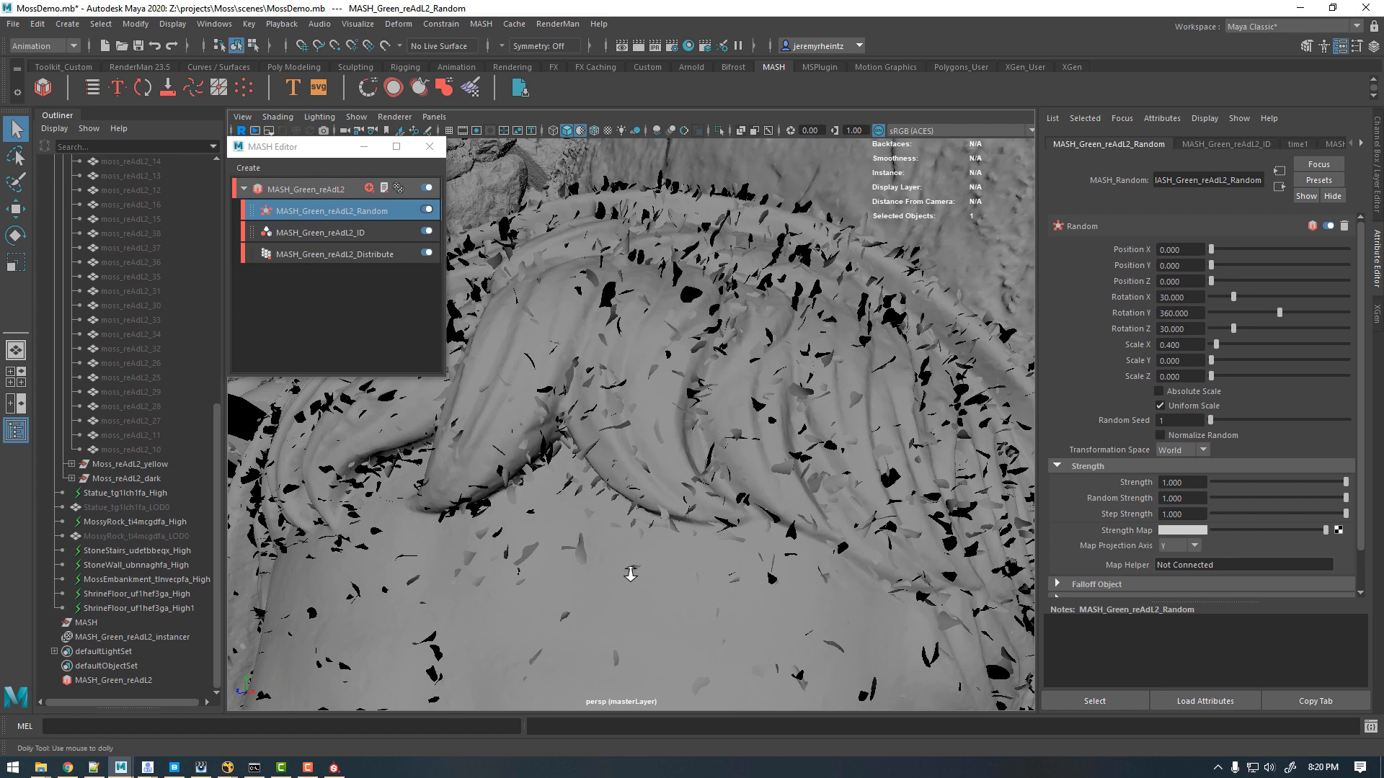
right_click_drag(628, 577, 681, 512, "alt")
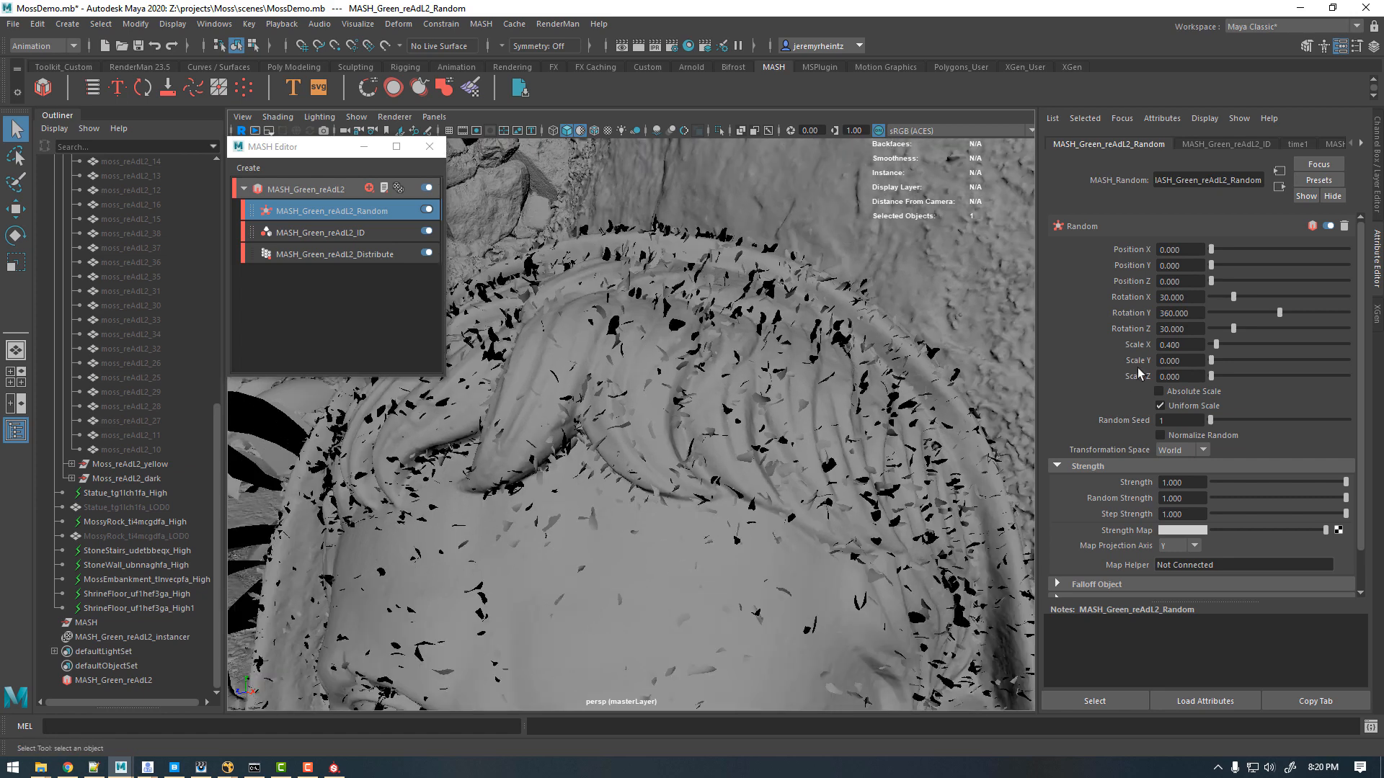
Step: Try Scale X values of 10, 1, 5 and 2 on the Random node
double_click(1189, 345)
type("10")
key("Return")
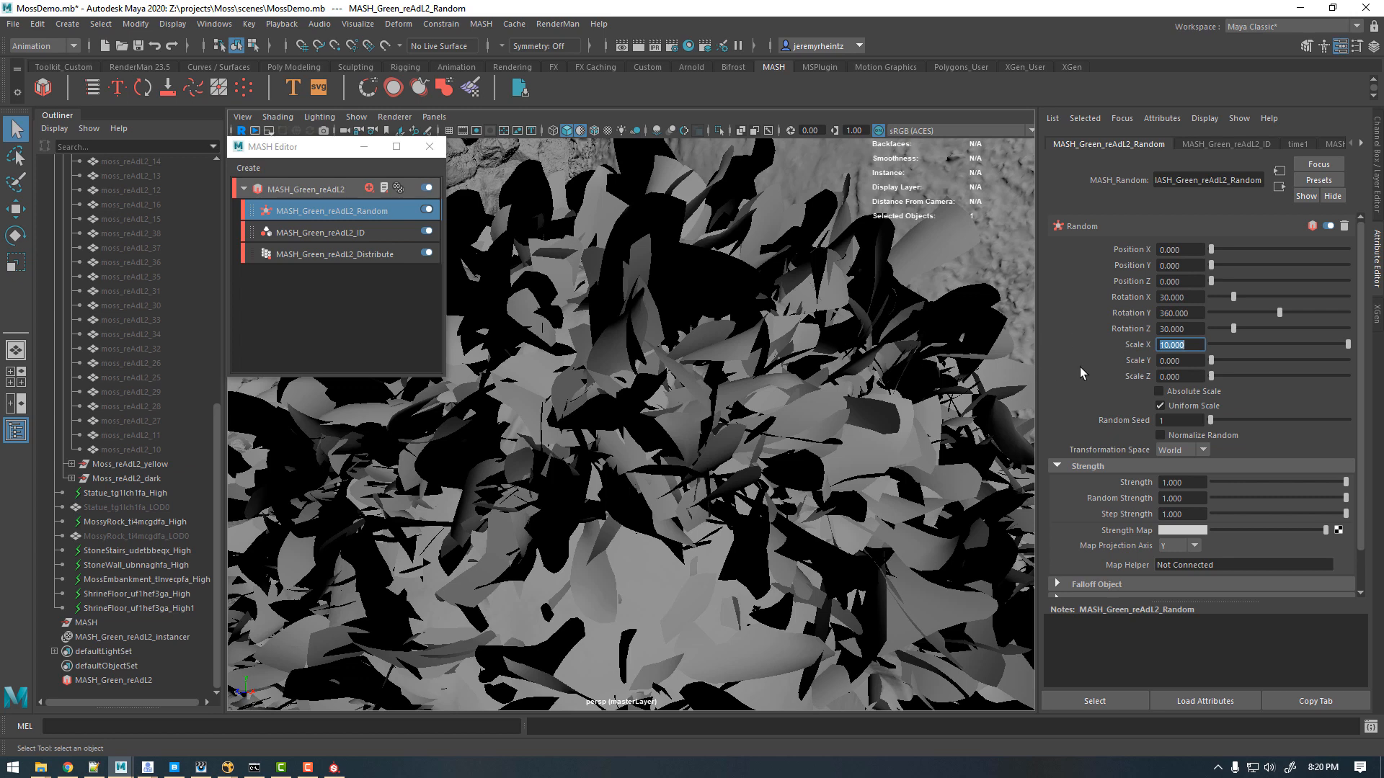
type("1")
key("Return")
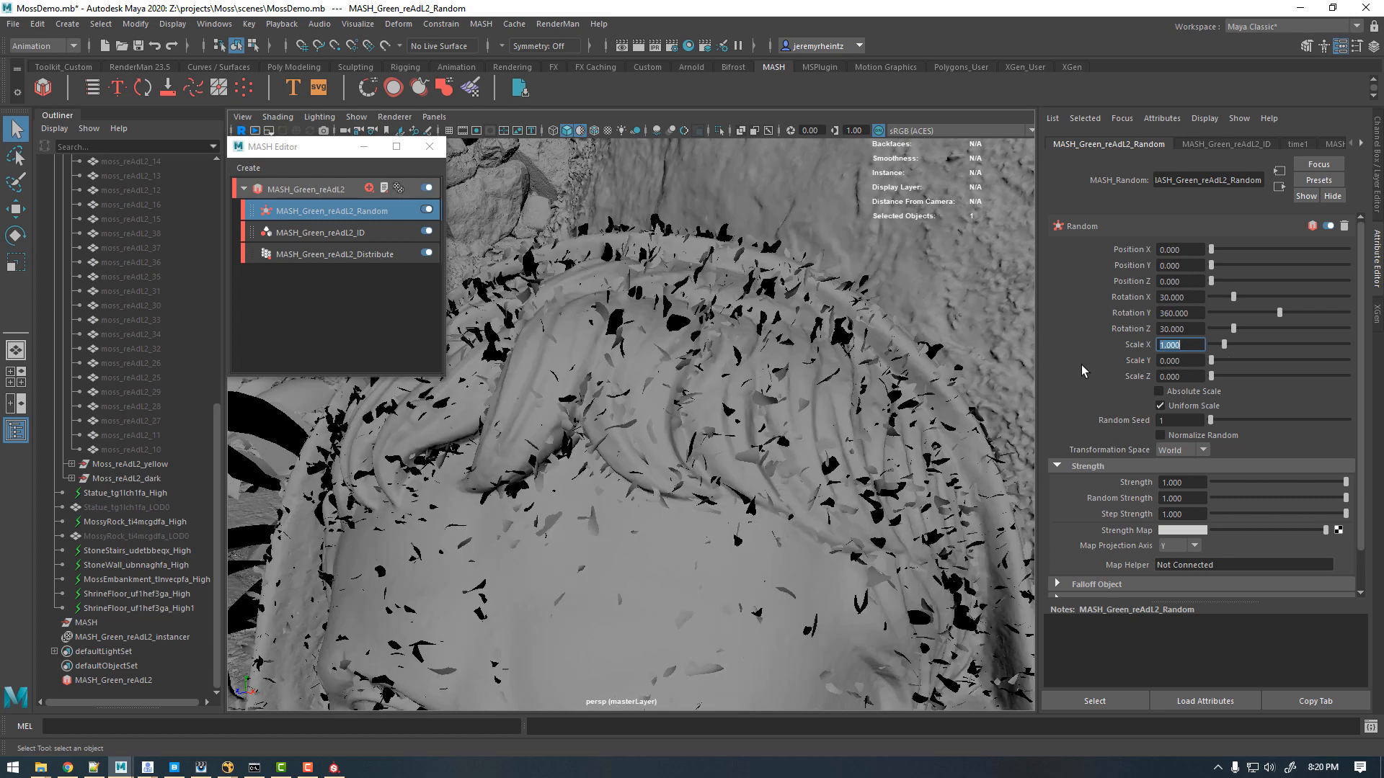
type("5")
key("Return")
type("2")
key("Return")
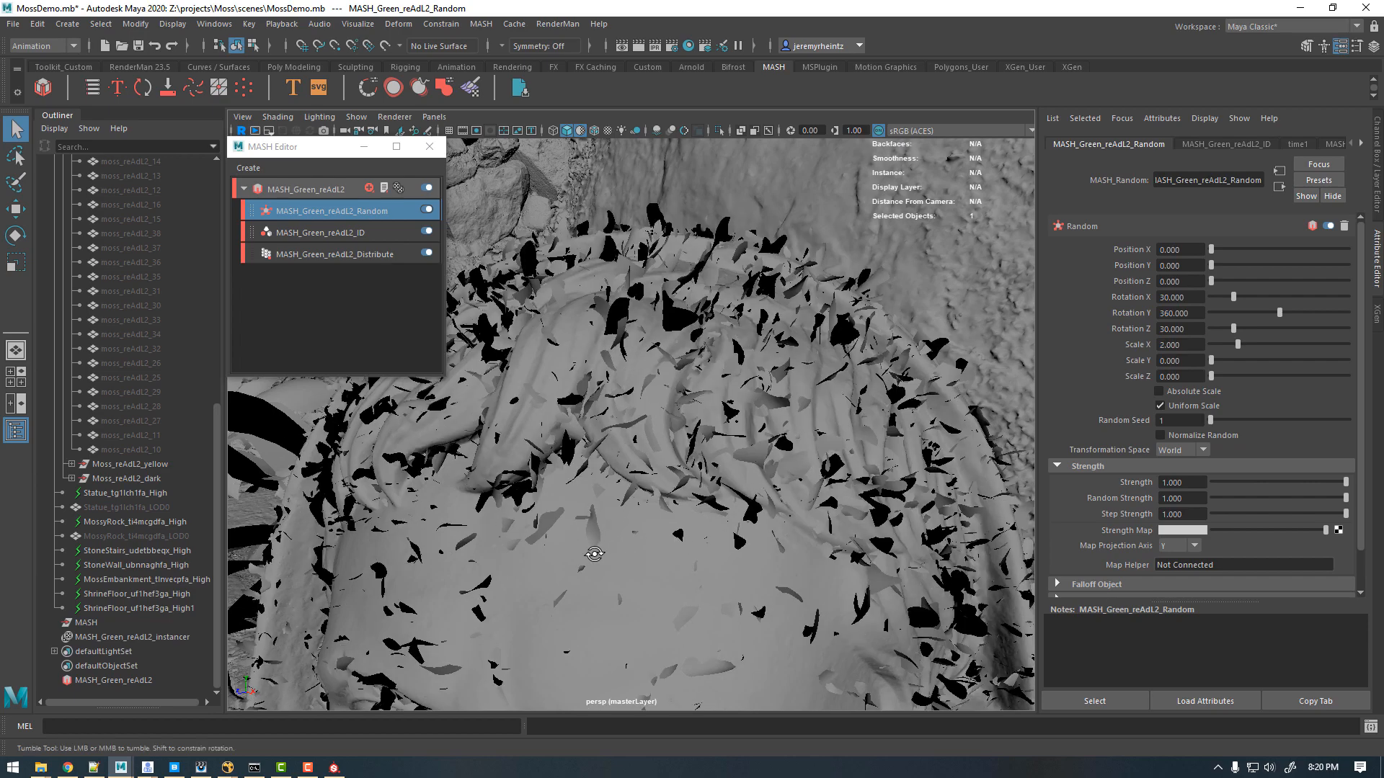
Step: Try a Scale X of 0.5 on the Random node and settle on 0.4
left_click_drag(584, 549, 605, 530, "alt")
left_click(1176, 346)
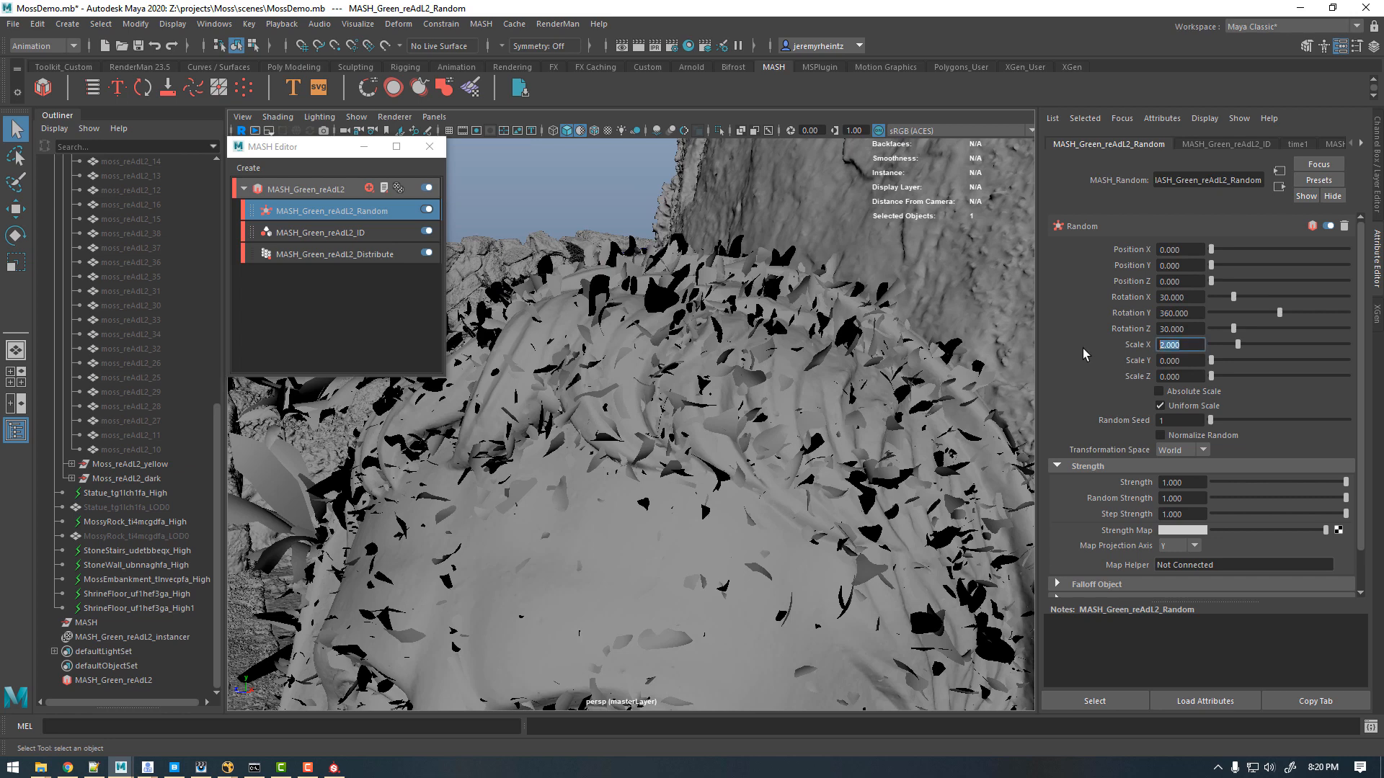
type("0.5")
key("Return")
type("0.4")
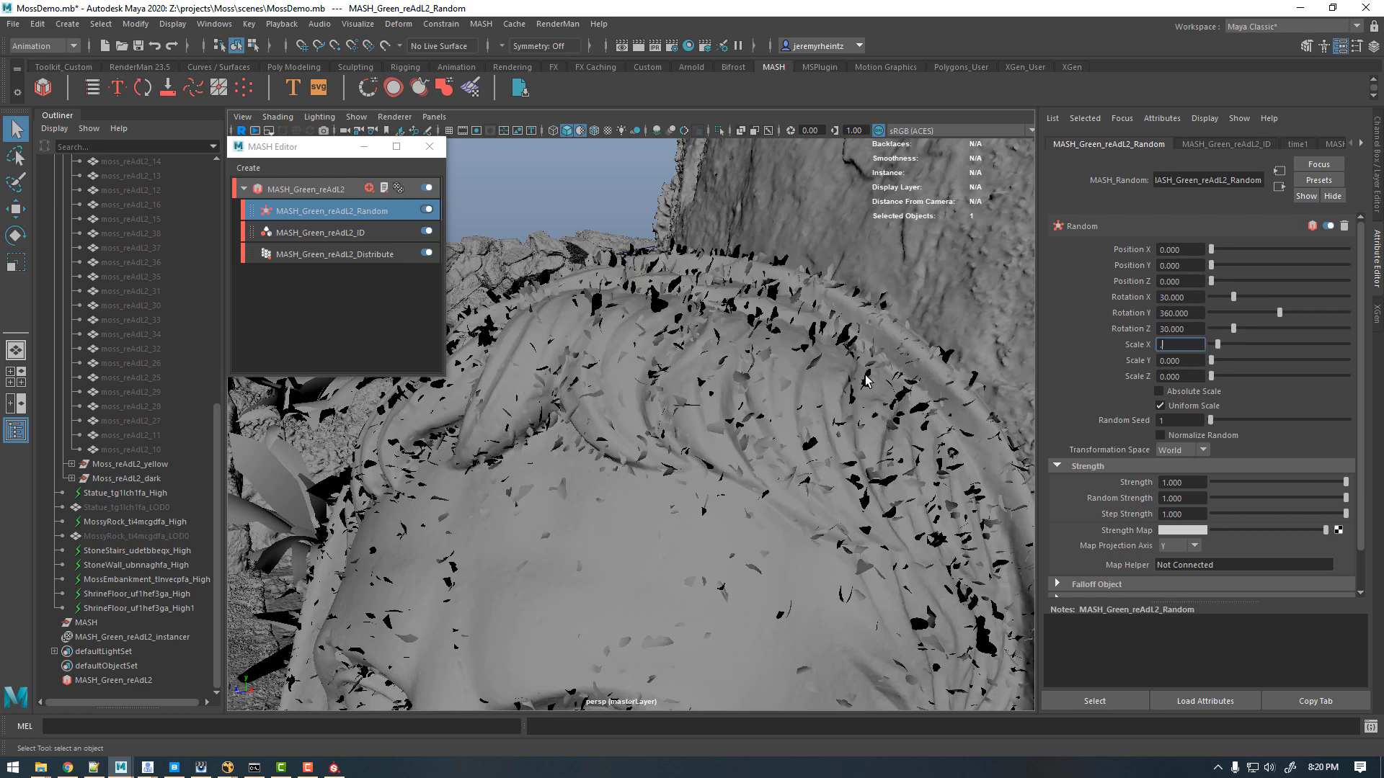
key("Return")
Step: Examine the moss distribution over the statue head from the front, side and above
left_click_drag(702, 494, 658, 510, "alt")
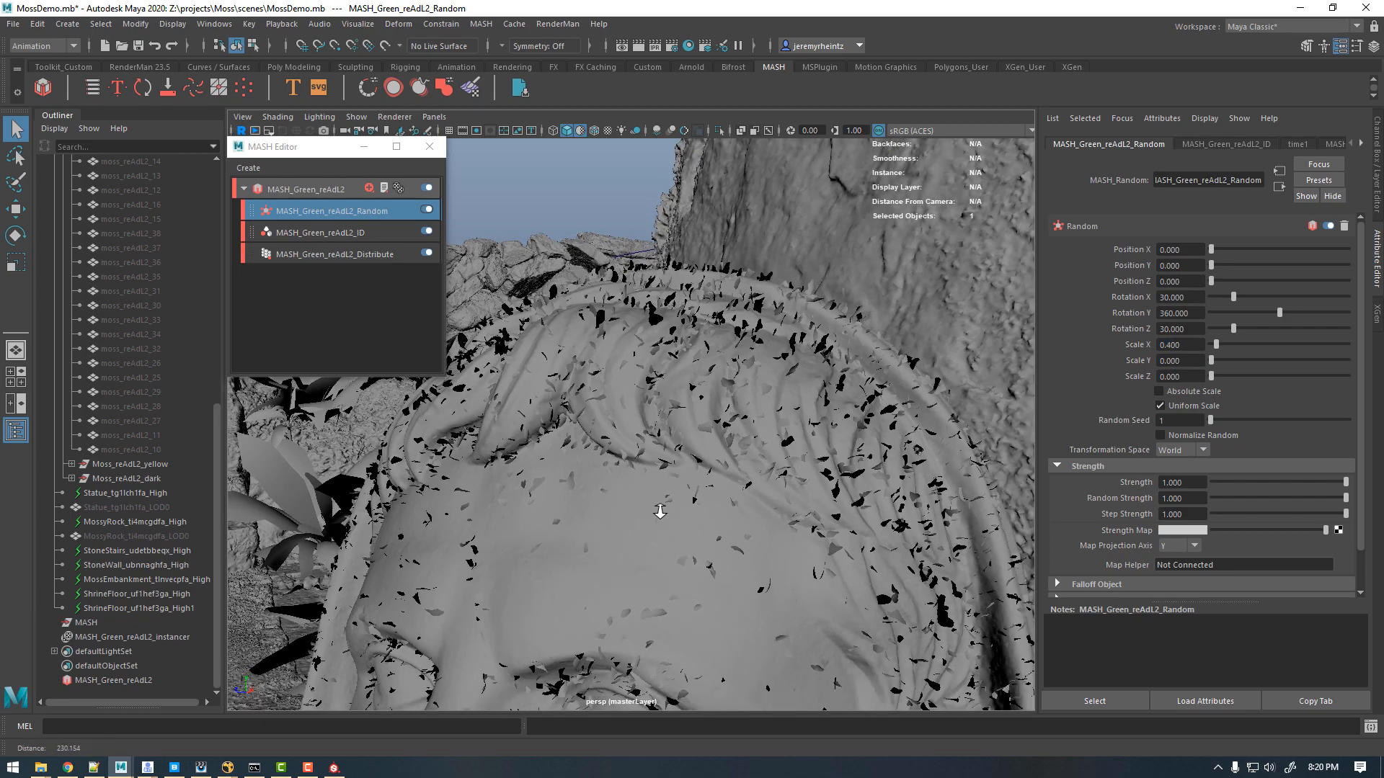
right_click_drag(658, 510, 530, 503, "alt")
middle_click_drag(620, 468, 710, 408, "alt")
right_click_drag(713, 440, 751, 448, "alt")
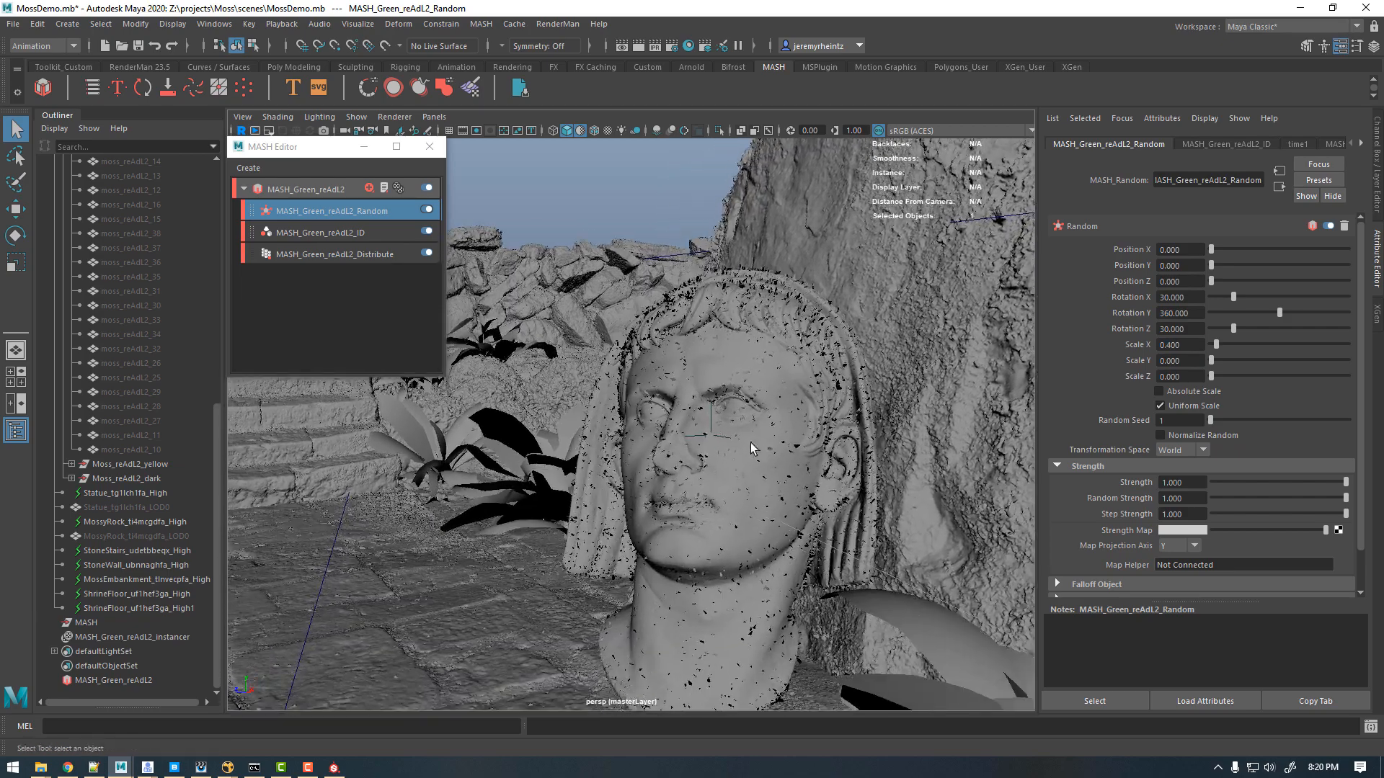
left_click_drag(750, 447, 694, 439, "alt")
right_click_drag(735, 442, 839, 448, "alt")
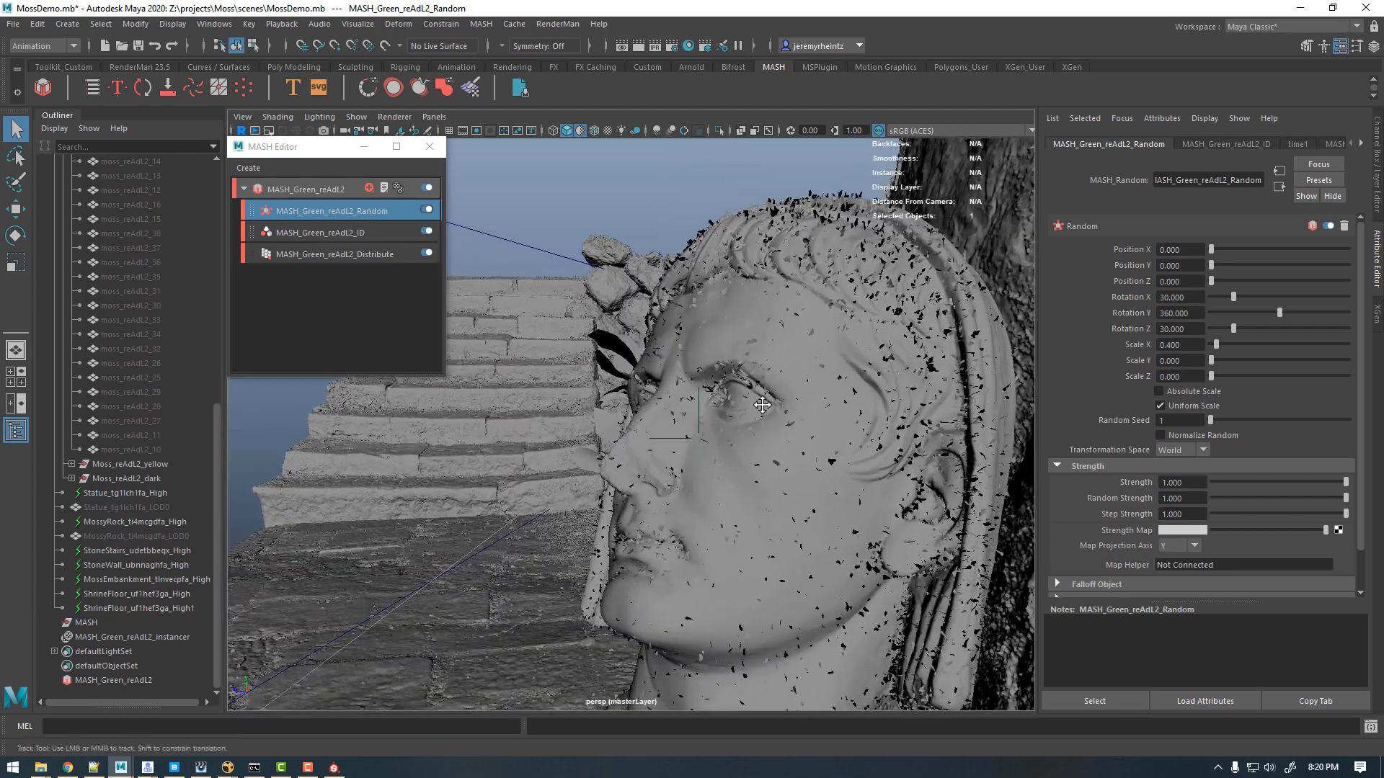
middle_click_drag(831, 437, 727, 397, "alt")
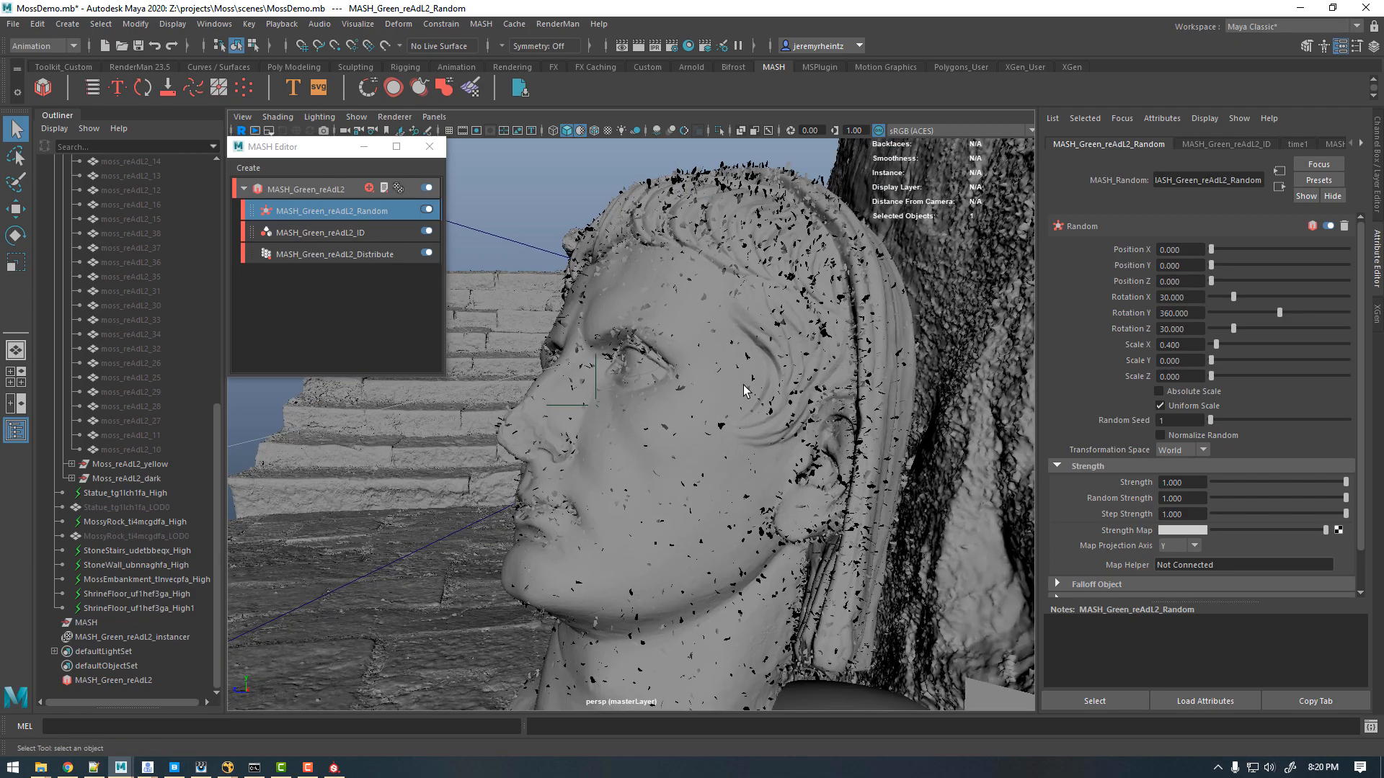
left_click_drag(732, 425, 699, 381, "alt")
right_click_drag(720, 386, 765, 390, "alt")
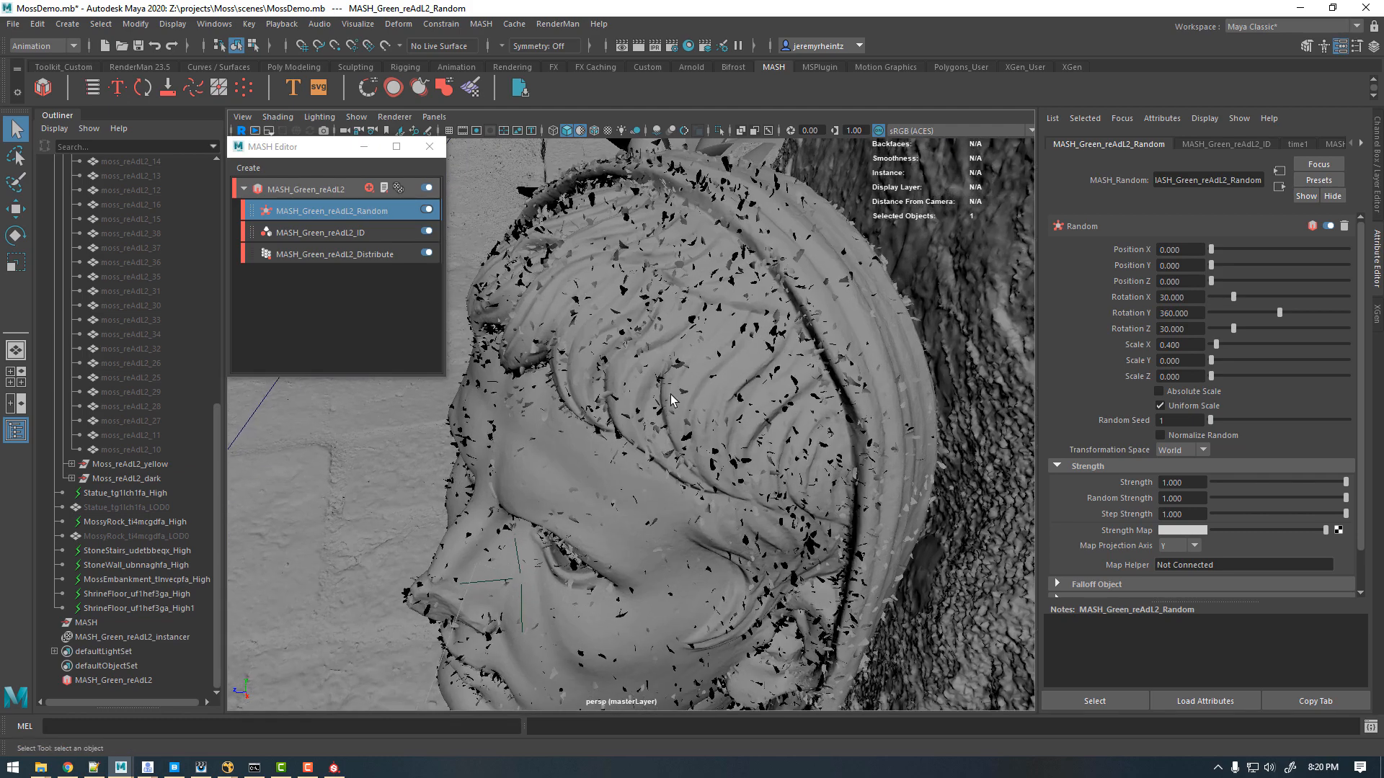
left_click_drag(713, 417, 758, 377, "alt")
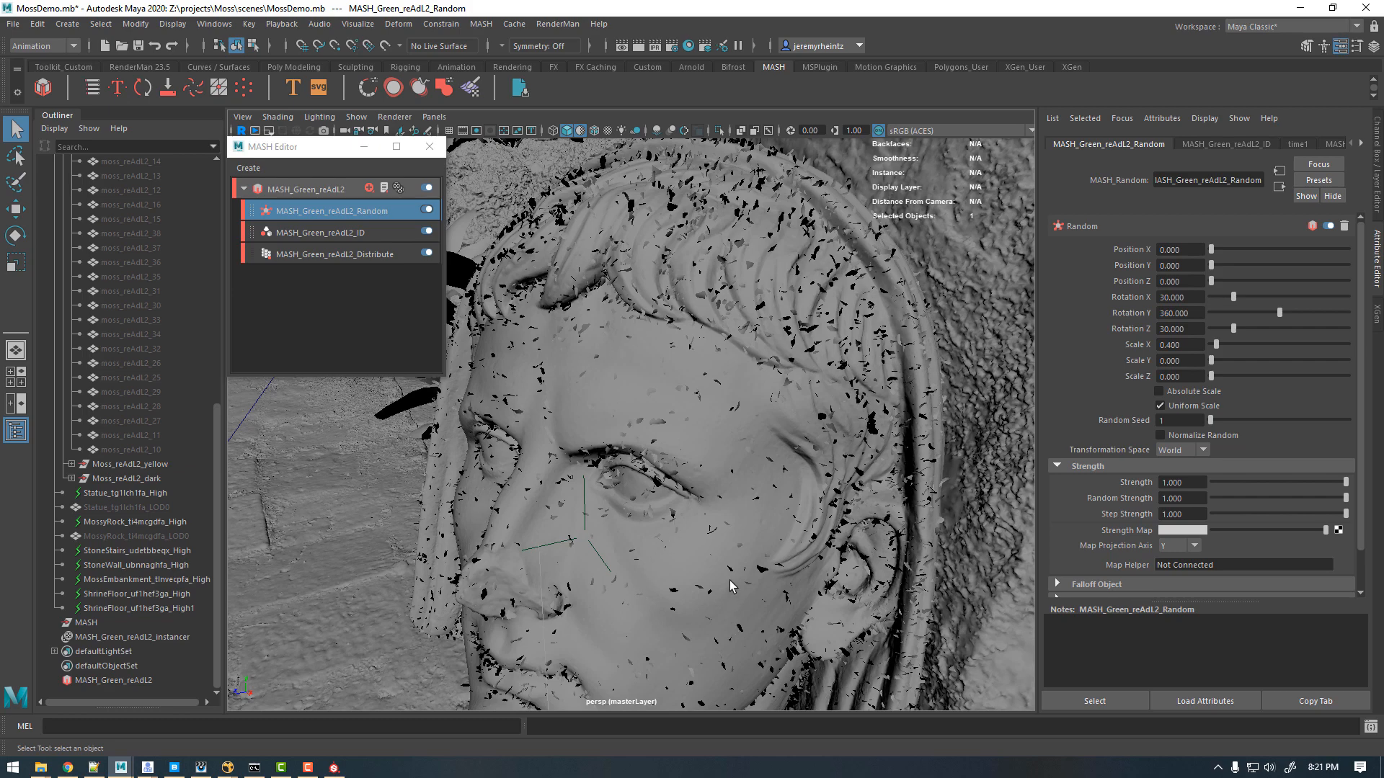
right_click_drag(787, 575, 649, 562, "alt")
middle_click_drag(660, 555, 677, 454, "alt")
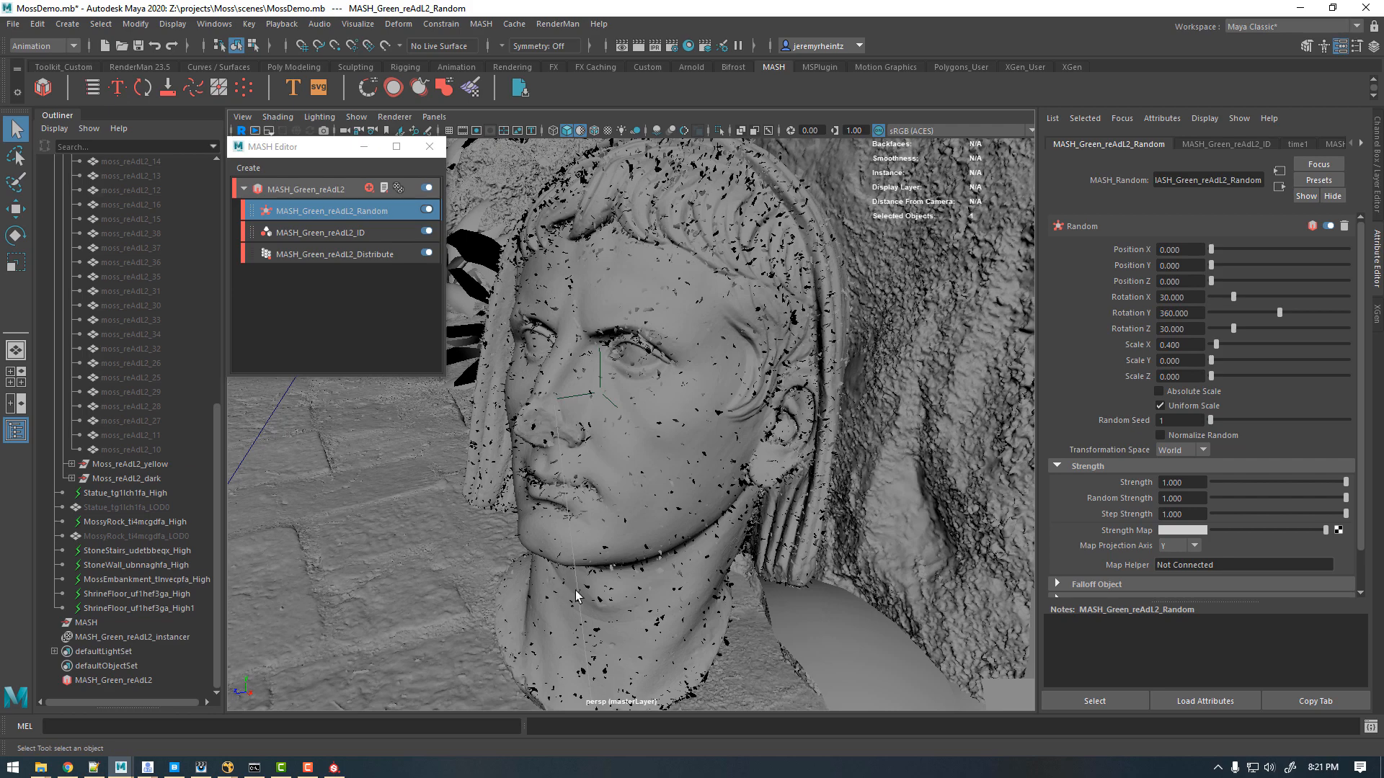
left_click_drag(658, 272, 582, 308, "alt")
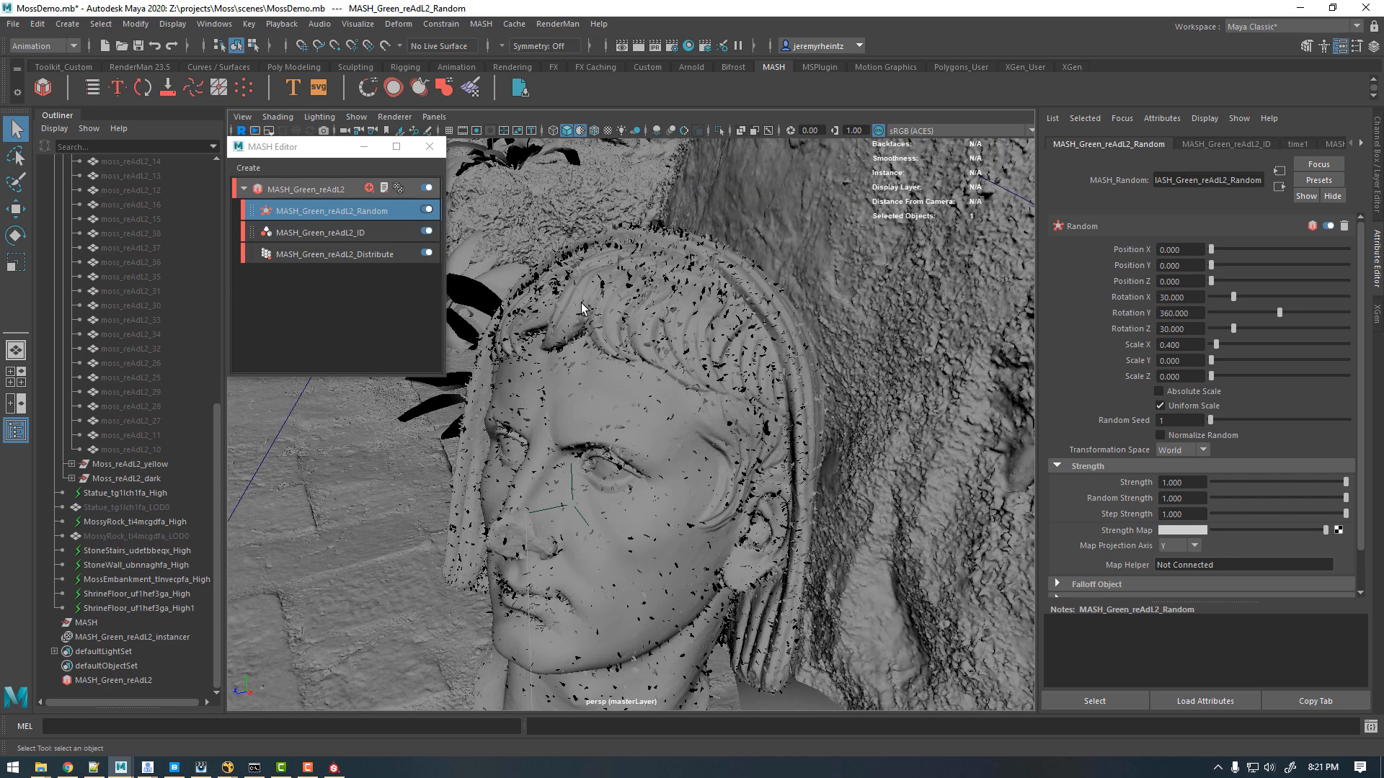
Step: Add a Visibility node to the green moss MASH network and open its attributes
left_click(367, 189)
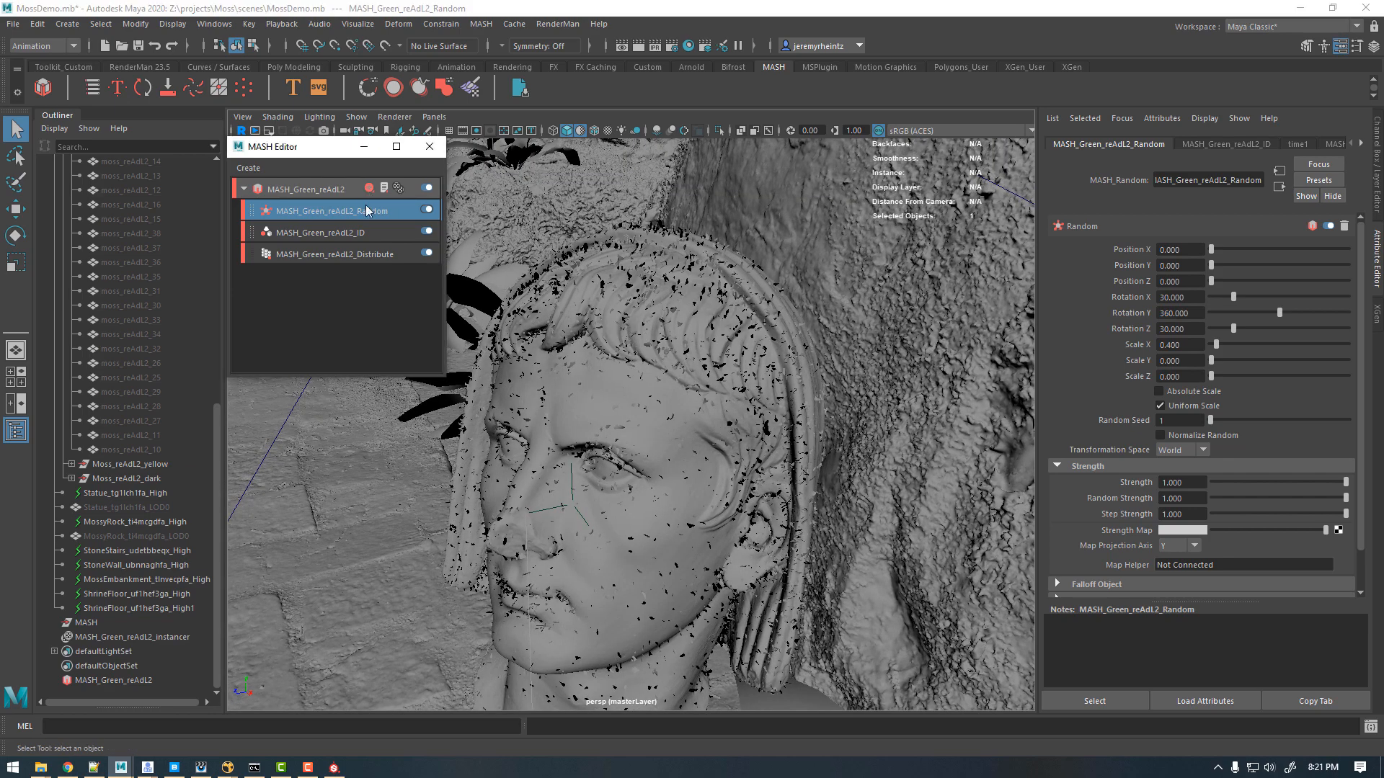
left_click(395, 573)
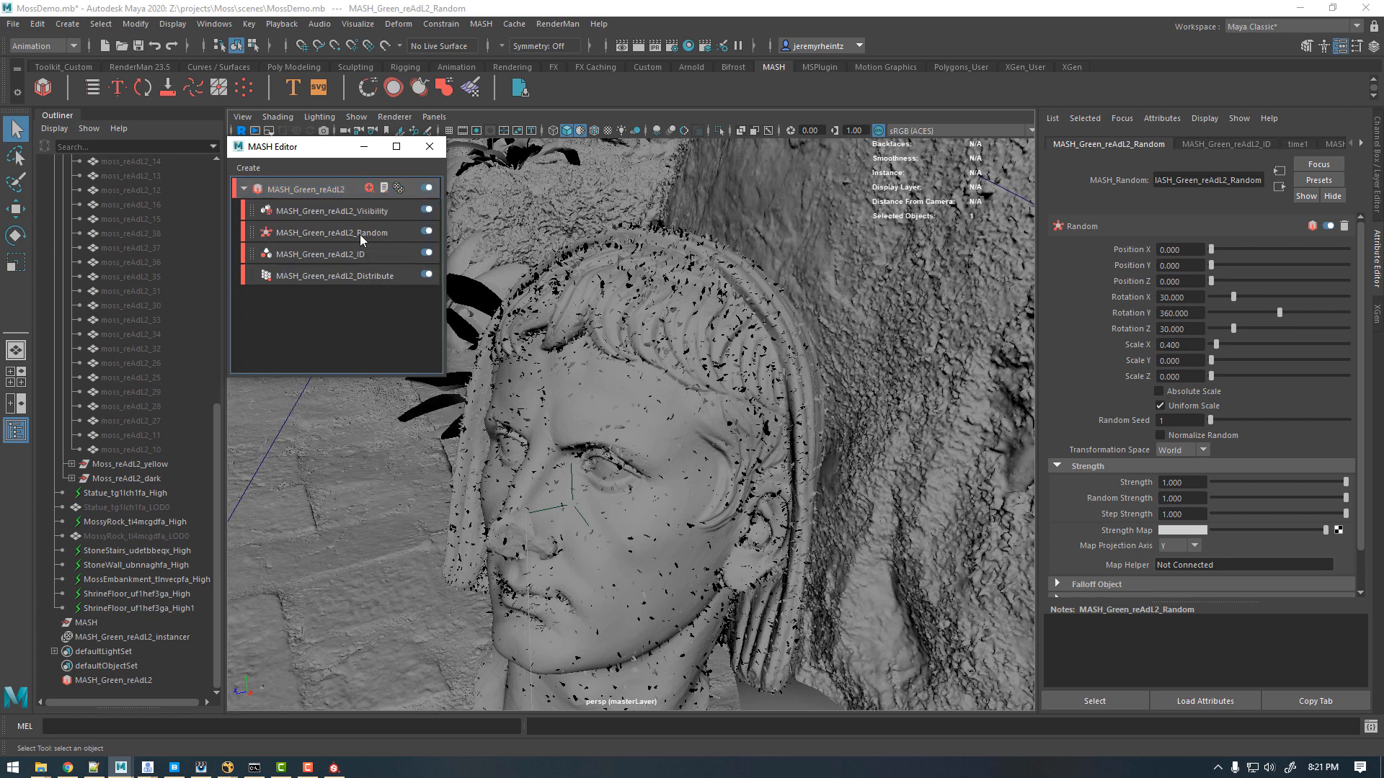
left_click(366, 213)
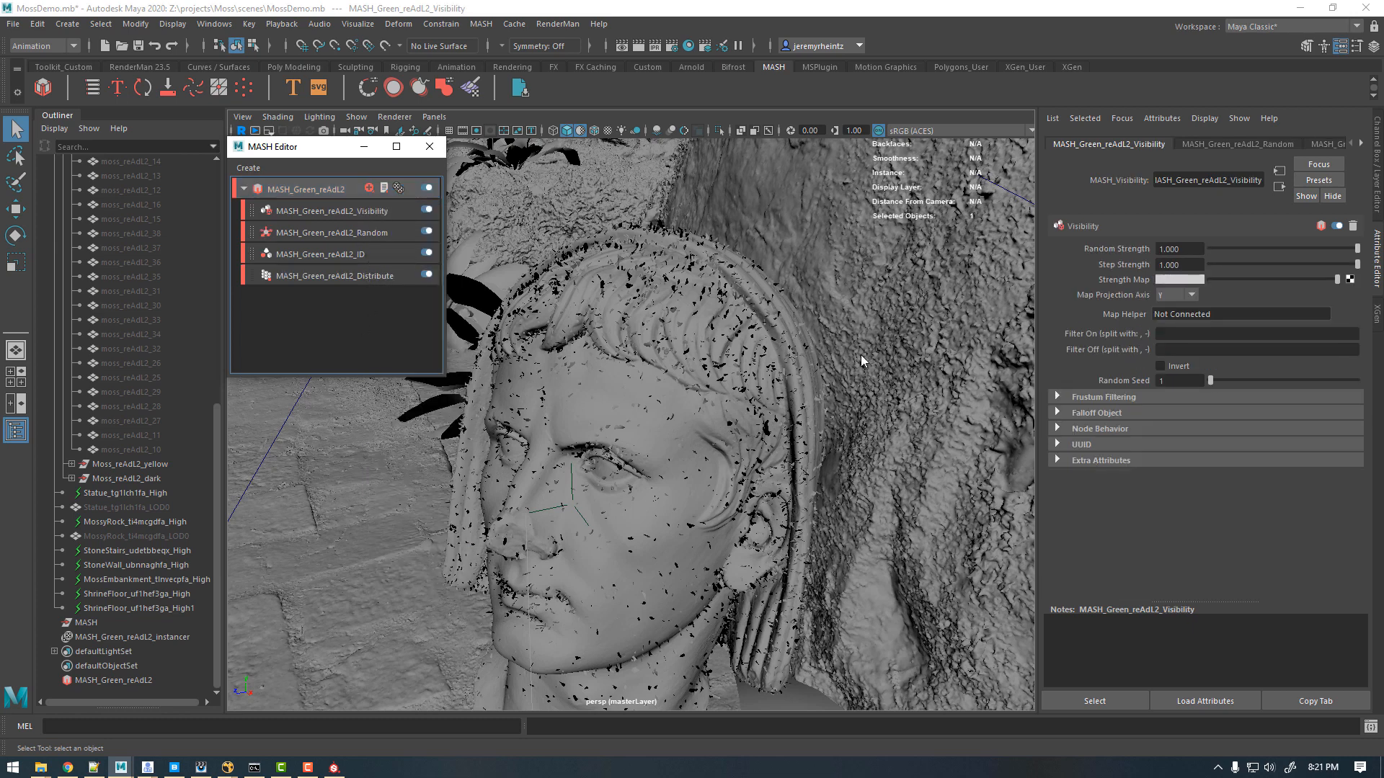
left_click(319, 211)
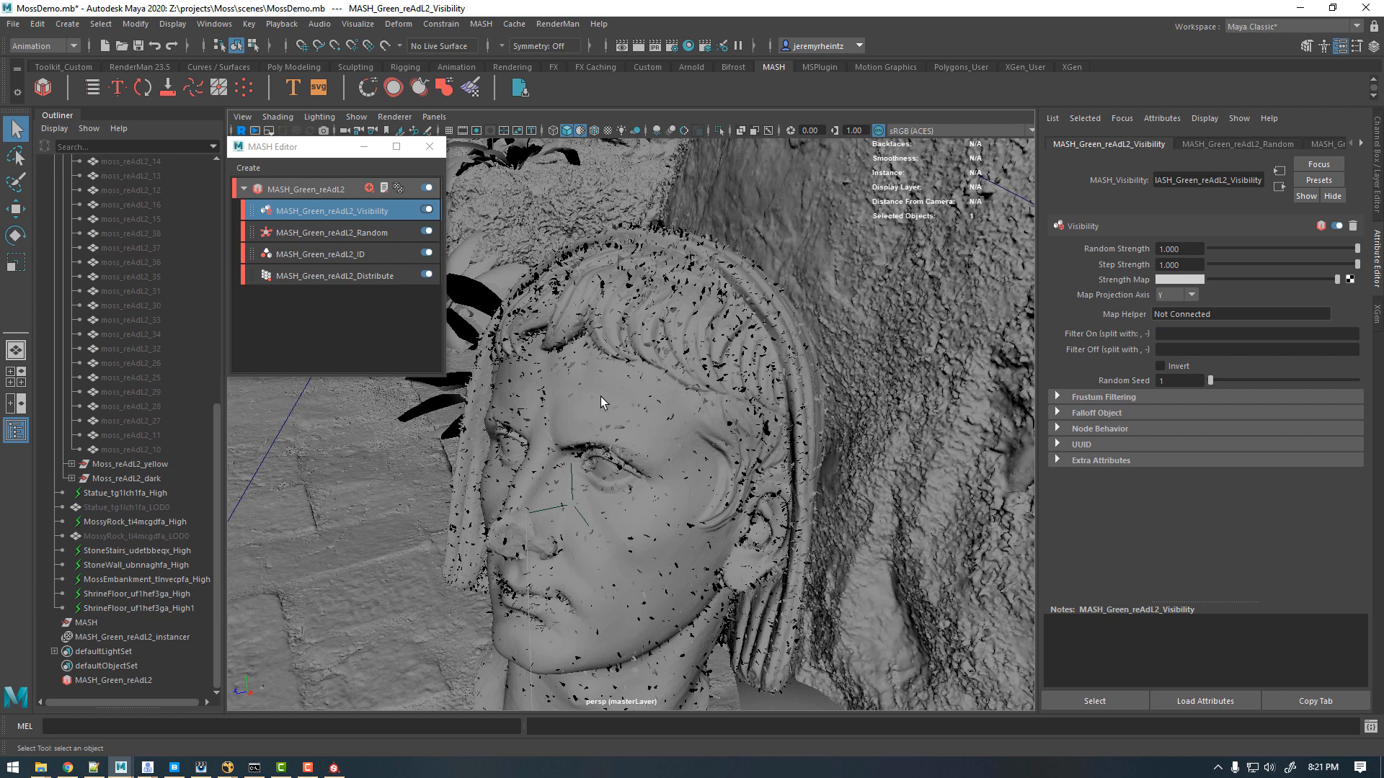
left_click(138, 536)
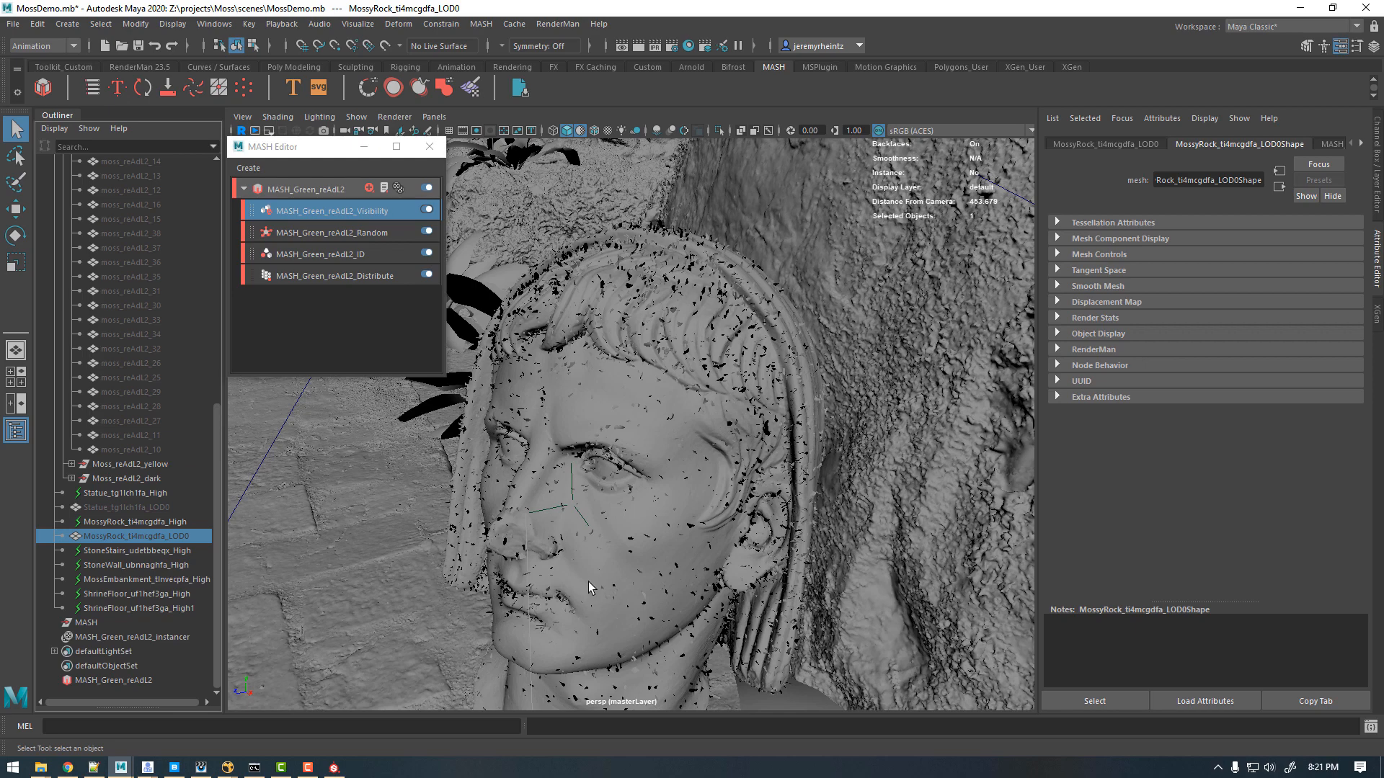
Step: Switch to Substance Painter, replace the visible Color folder with the Masks folder, and show its Moss Green layer
left_click(334, 767)
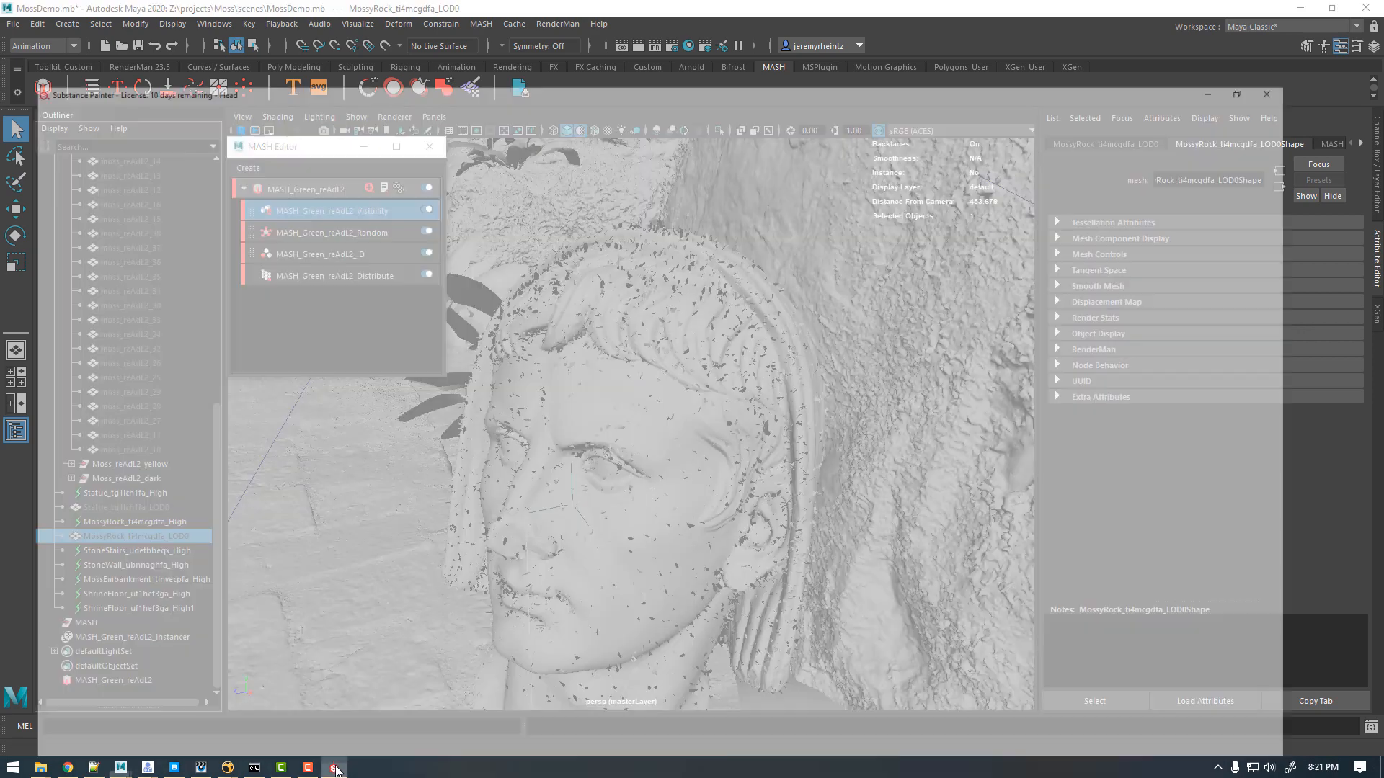
left_click_drag(958, 278, 781, 328, "alt")
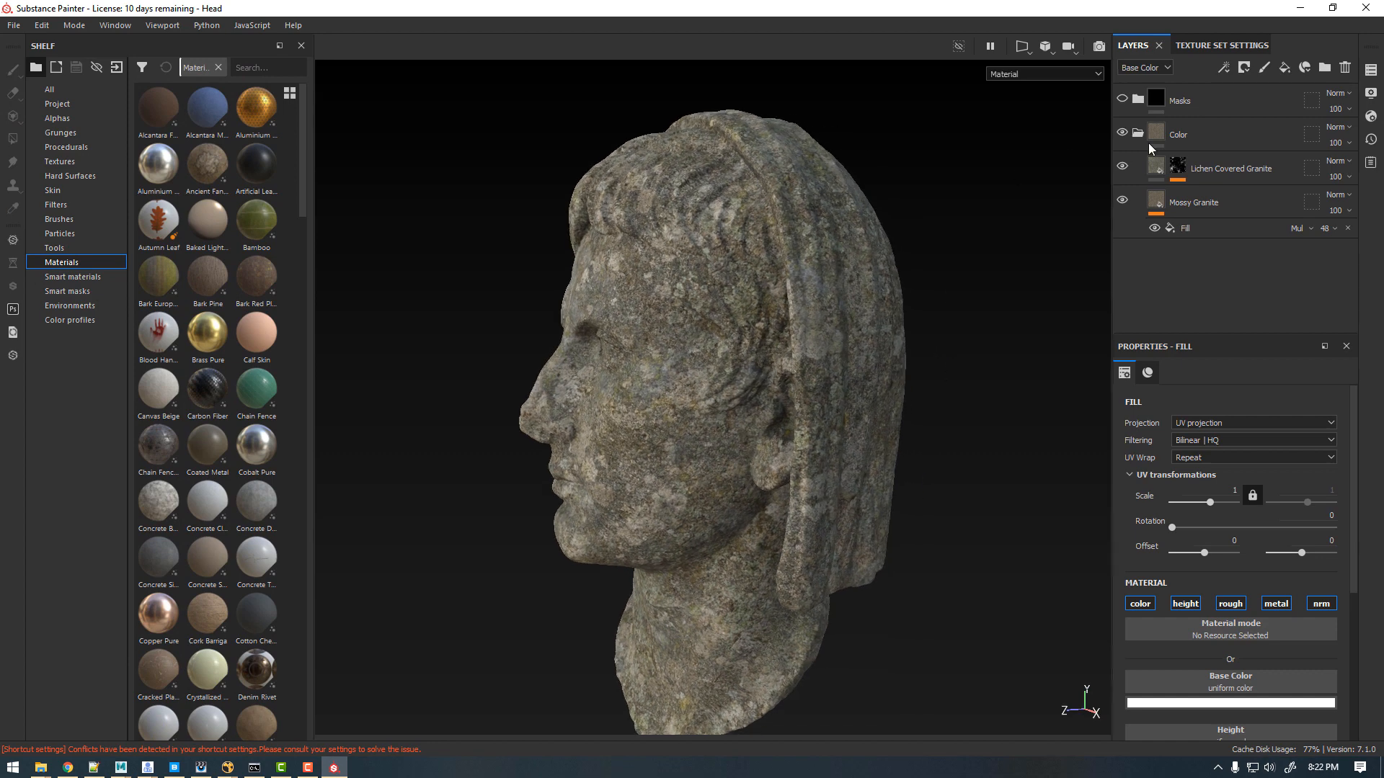
left_click(1122, 133)
left_click(1147, 97)
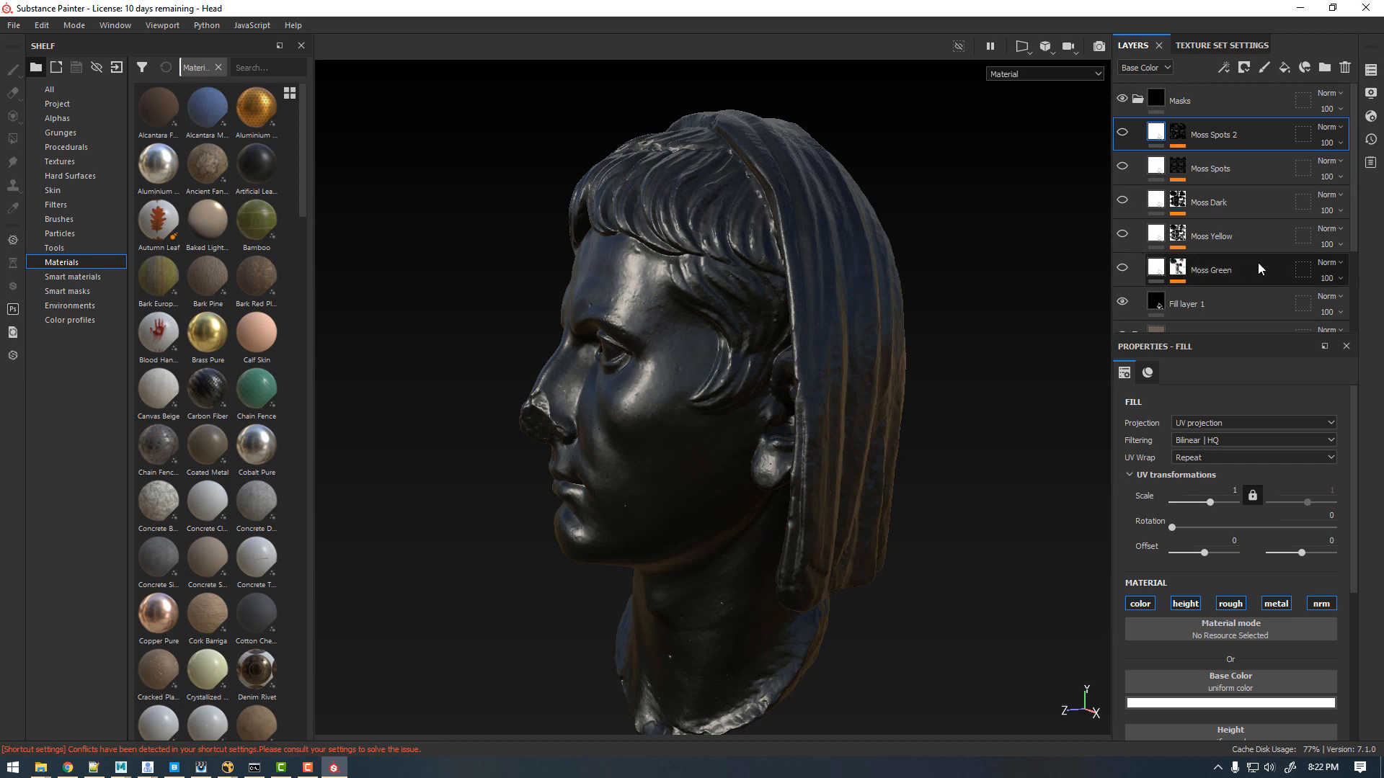
left_click(1122, 268)
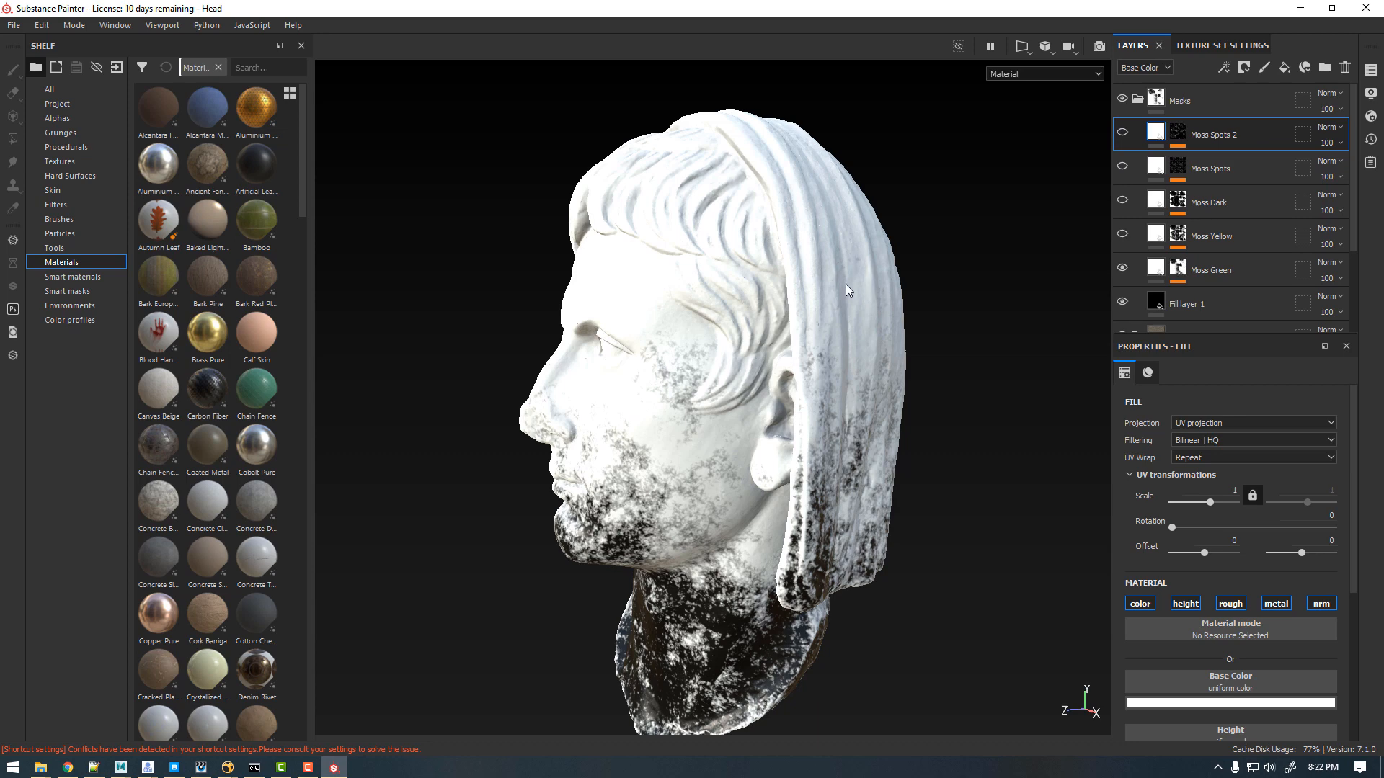
Step: Examine the Moss Green mask's coverage around the statue head and select that layer's mask to reveal its mask builder
left_click_drag(545, 386, 740, 373, "alt")
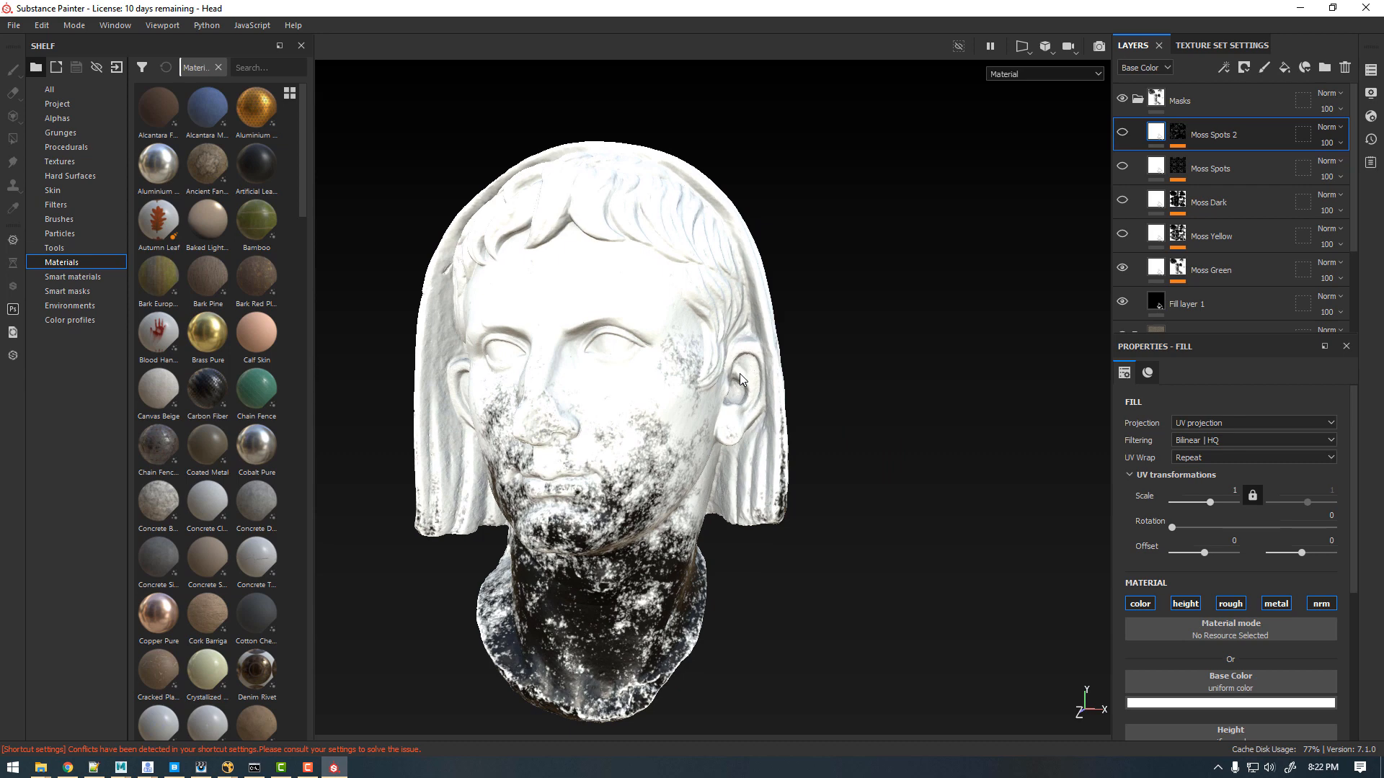
left_click_drag(637, 359, 464, 359, "alt")
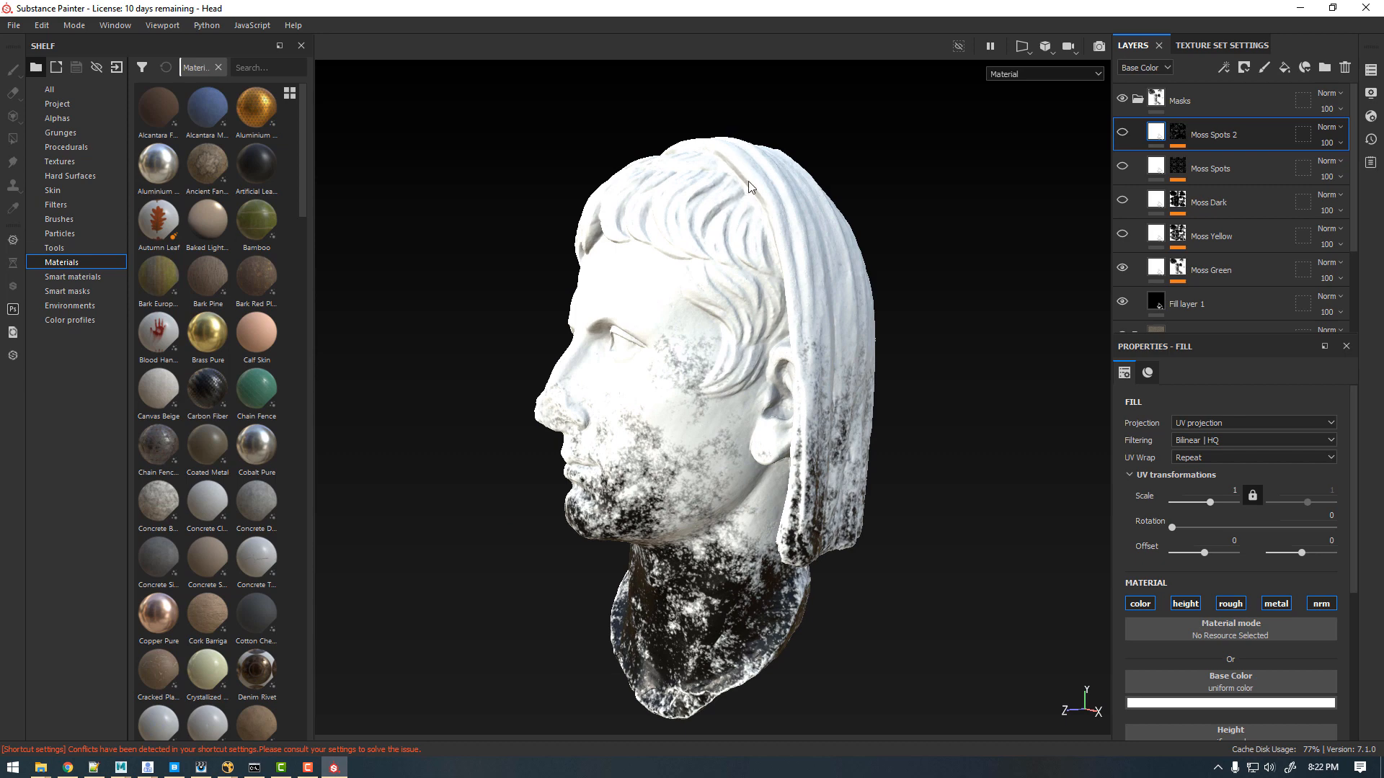
left_click_drag(732, 392, 729, 470, "alt")
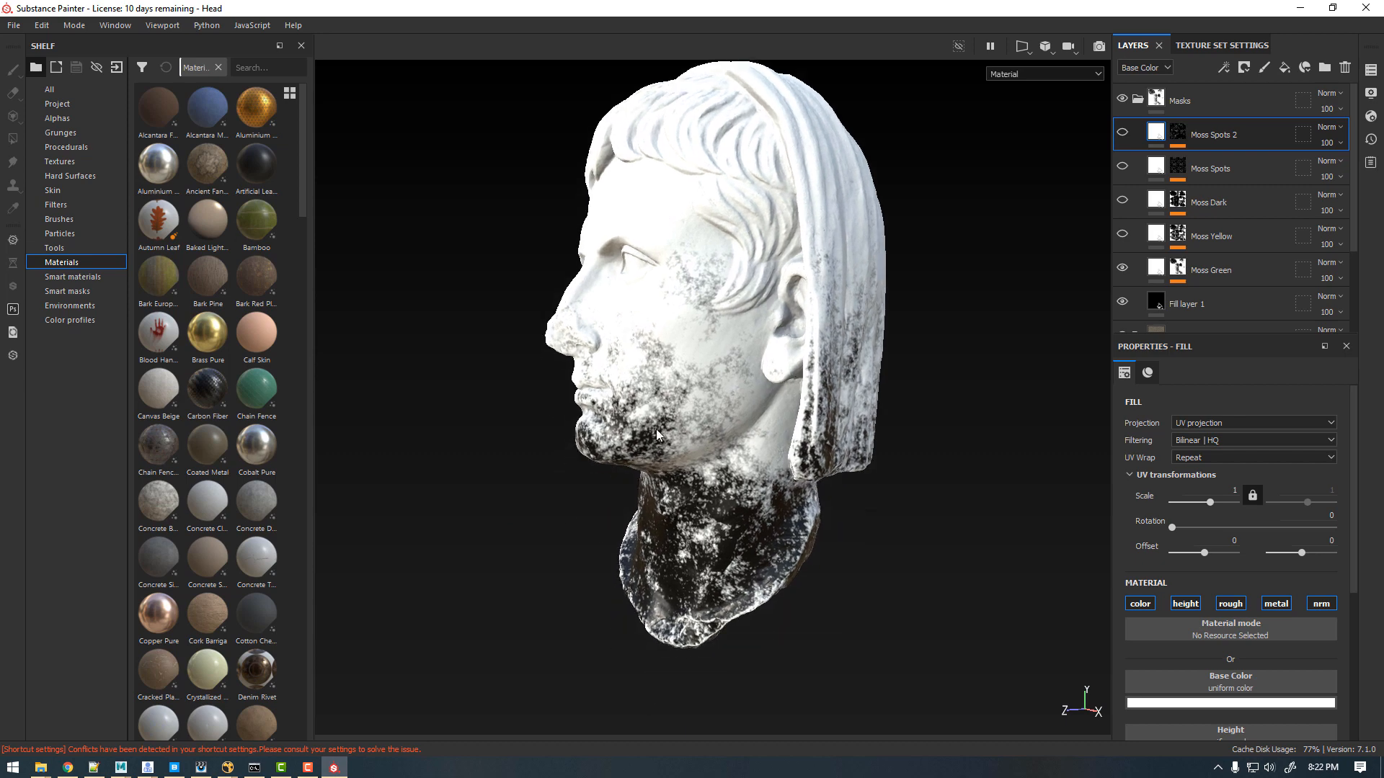
left_click_drag(655, 430, 1026, 326, "alt")
left_click_drag(691, 332, 289, 324, "alt")
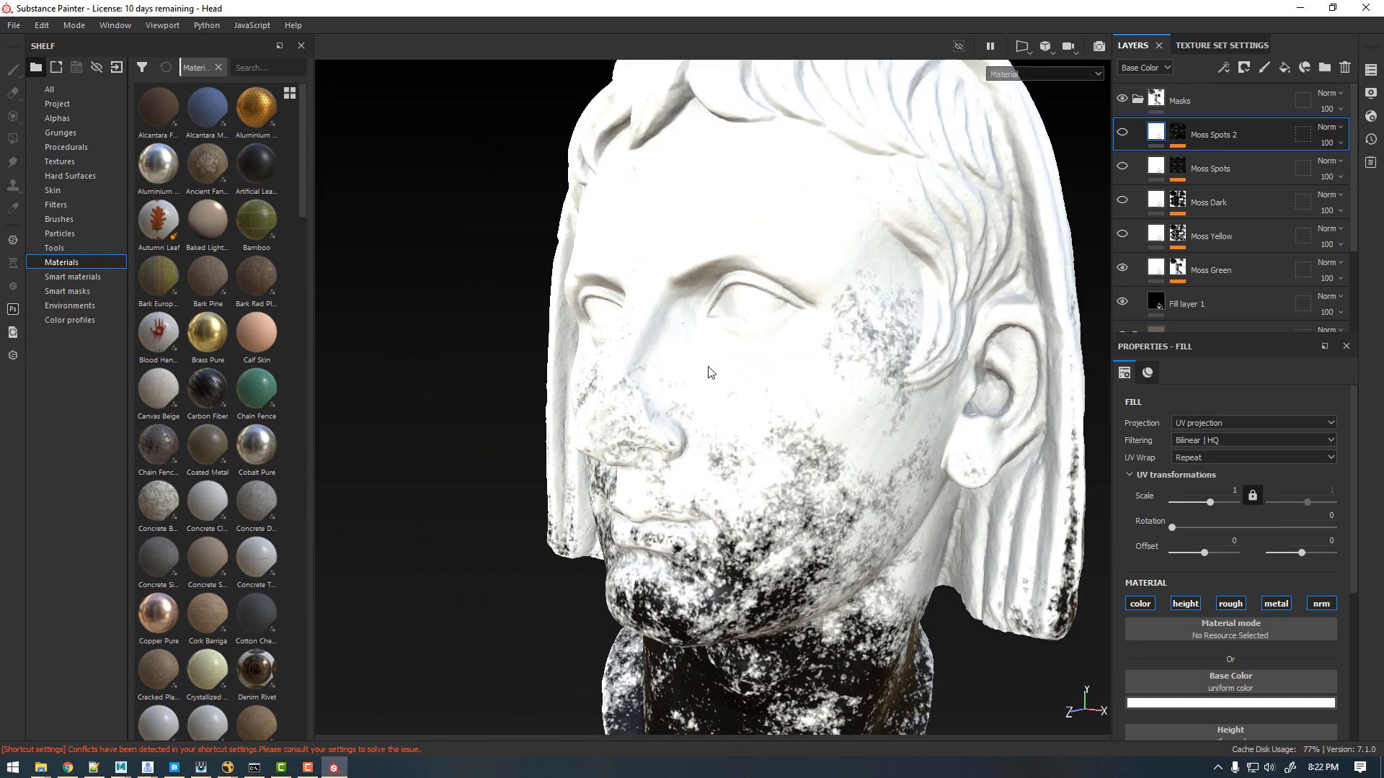
left_click_drag(814, 400, 706, 413, "alt")
middle_click_drag(845, 333, 692, 366, "alt")
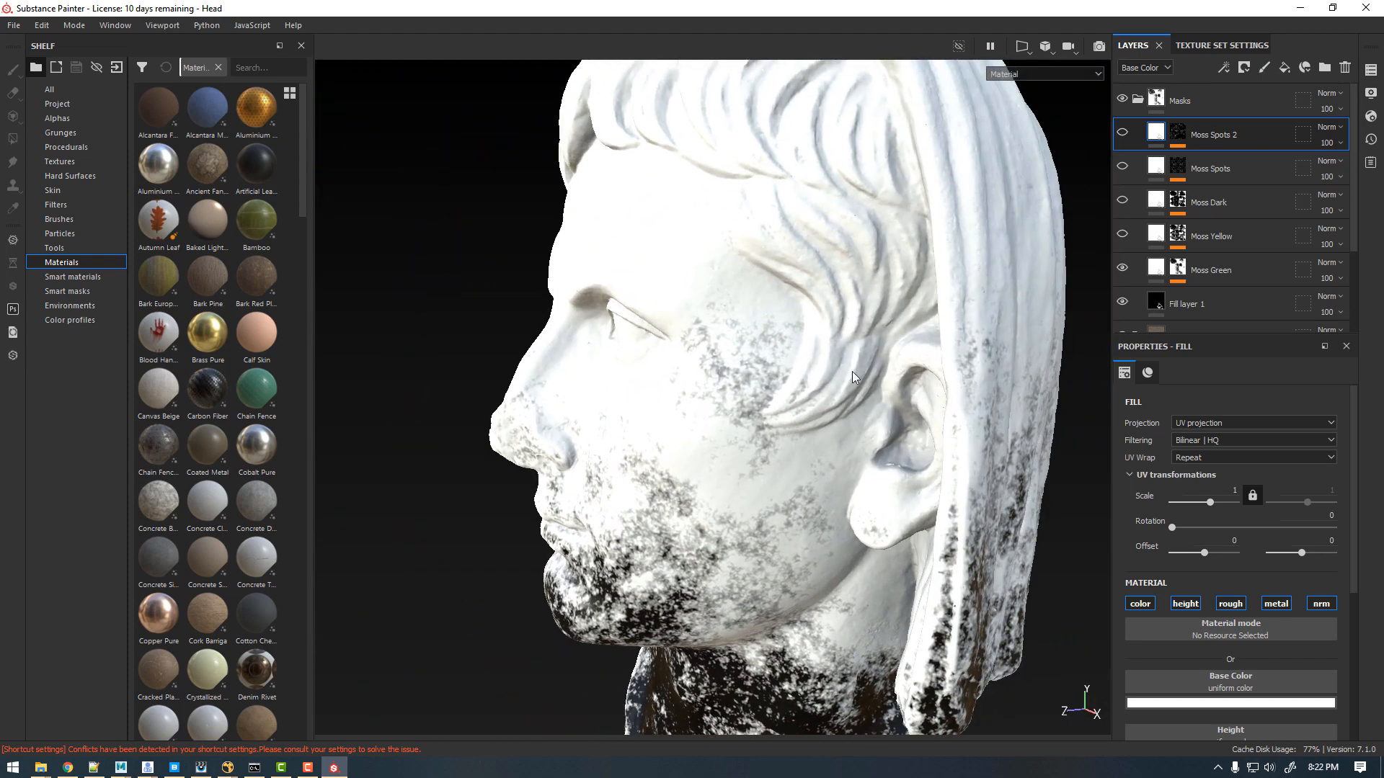
right_click_drag(854, 373, 576, 364, "alt")
middle_click_drag(792, 340, 685, 356, "alt")
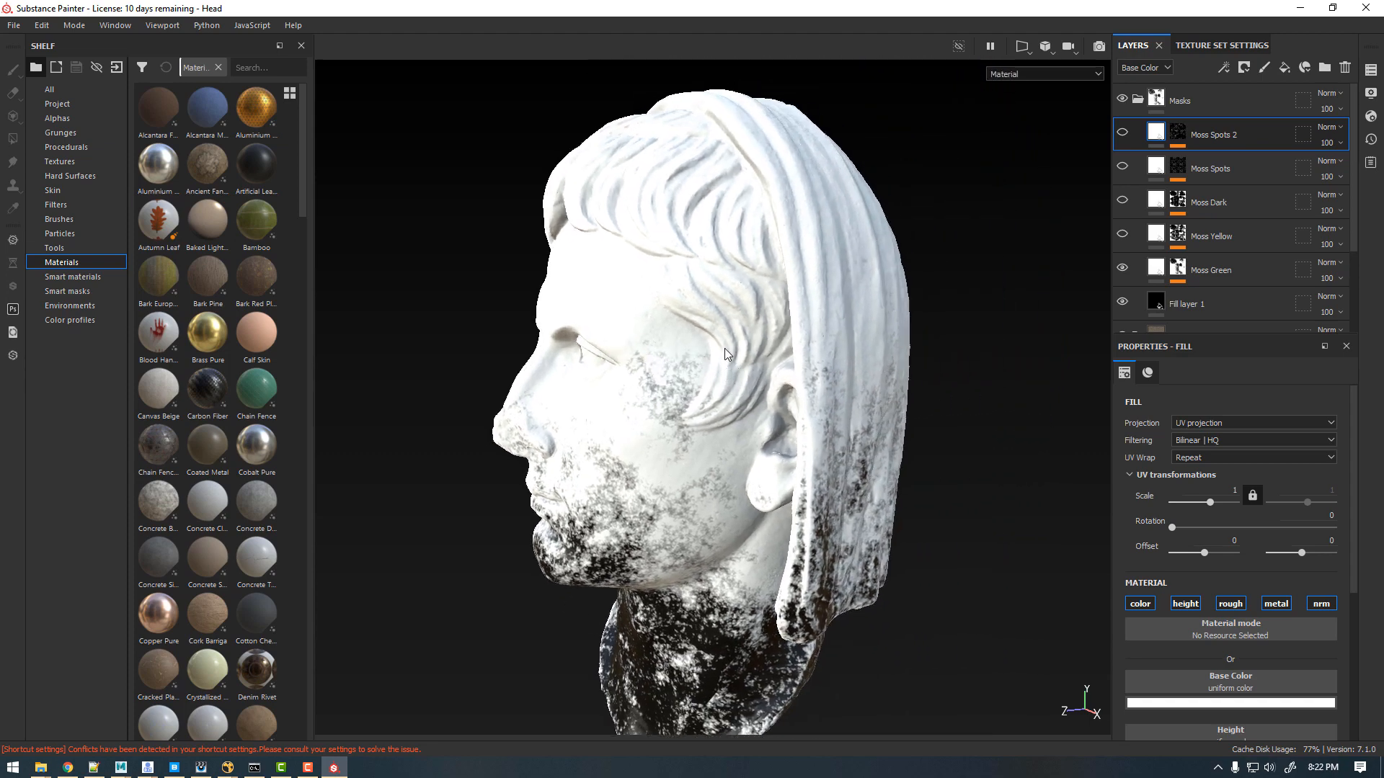
left_click_drag(725, 349, 738, 319, "alt")
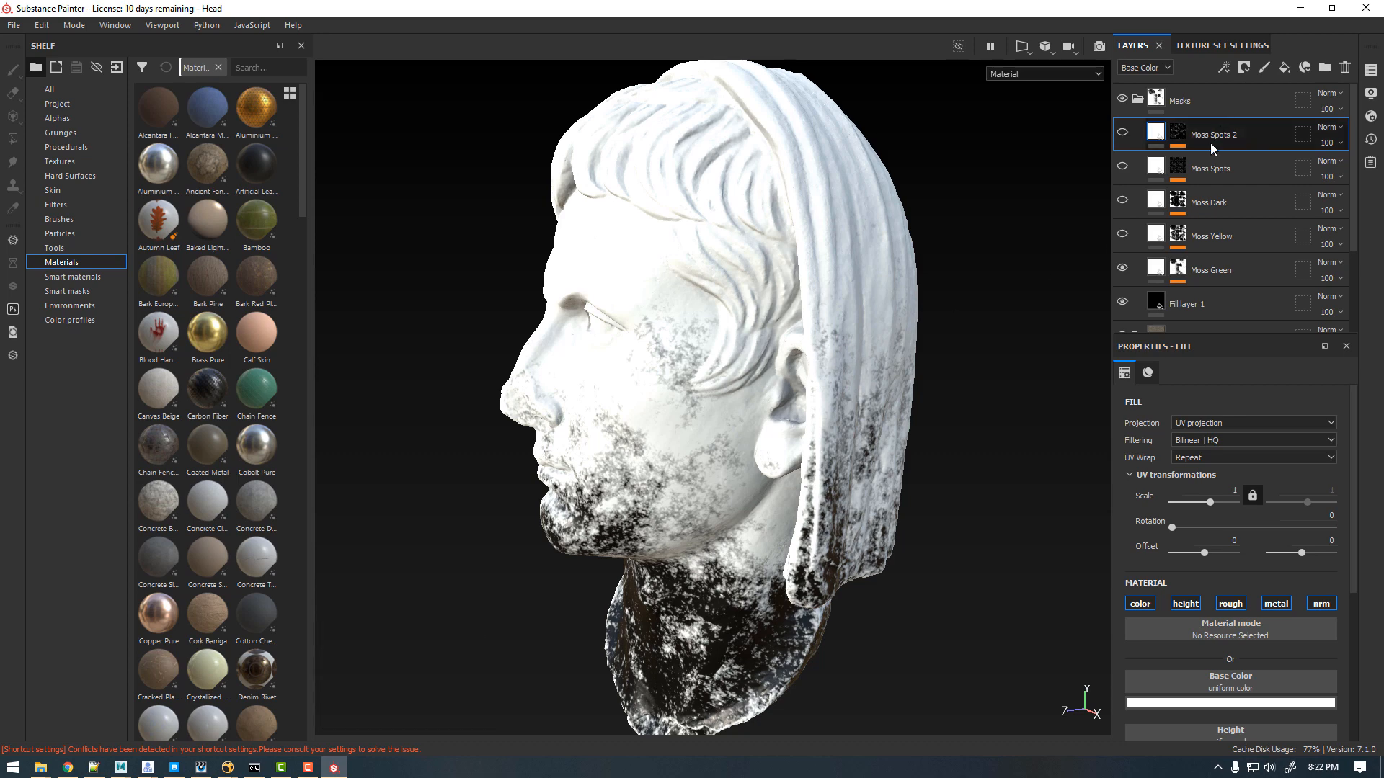
left_click(1178, 268)
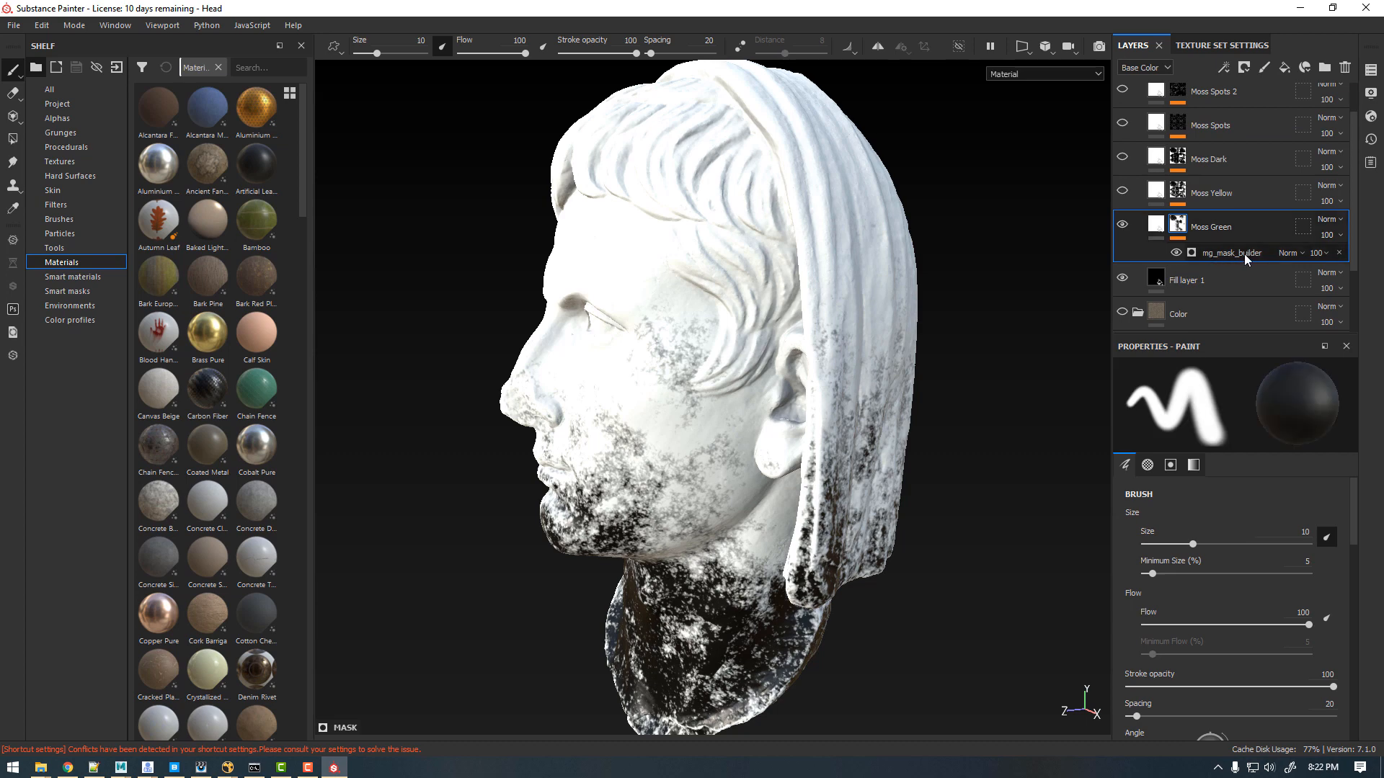
mouse_move(870, 312)
left_mouse_down("alt")
mouse_move(853, 278)
mouse_move(835, 295)
left_mouse_up("alt")
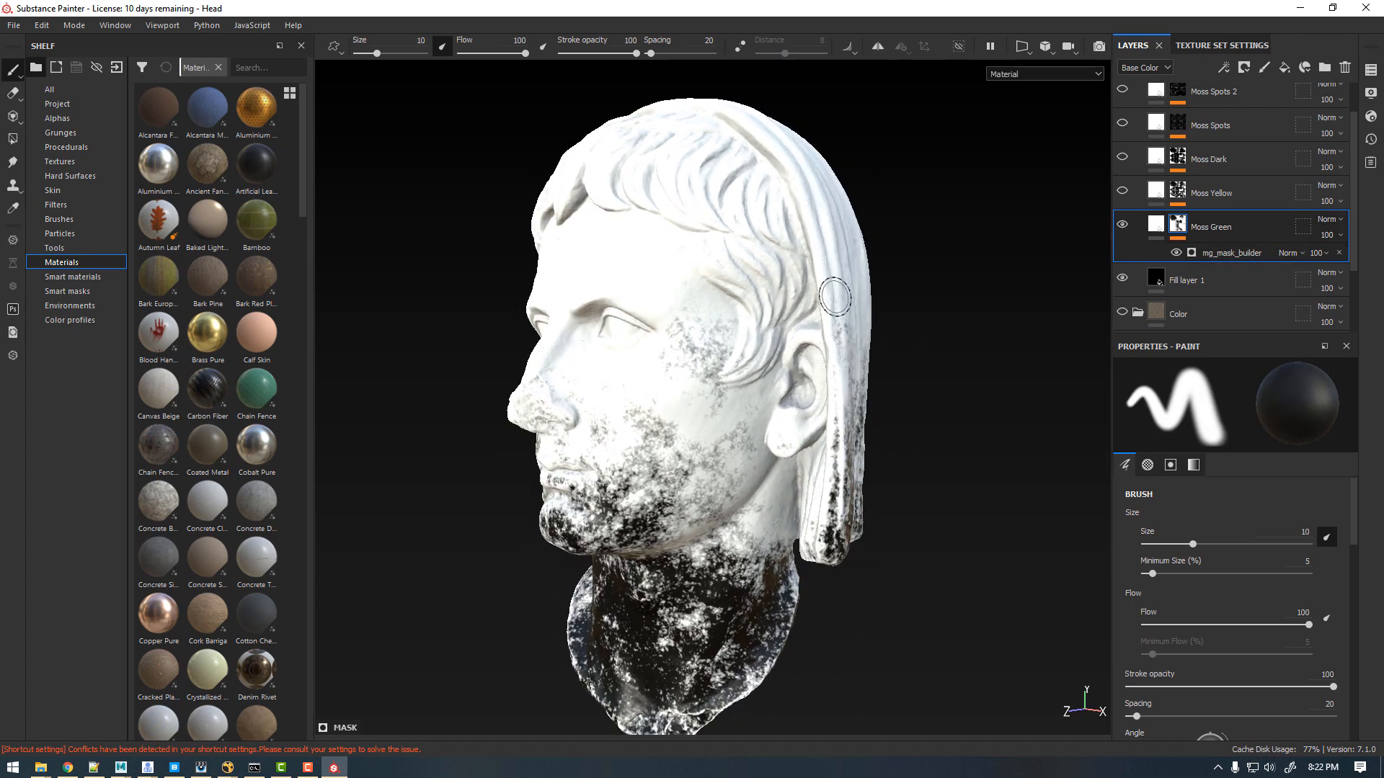
Step: Check the Moss Green mask's export options, and show Moss Yellow instead of Moss Green to examine its coverage on the head
right_click(1214, 230)
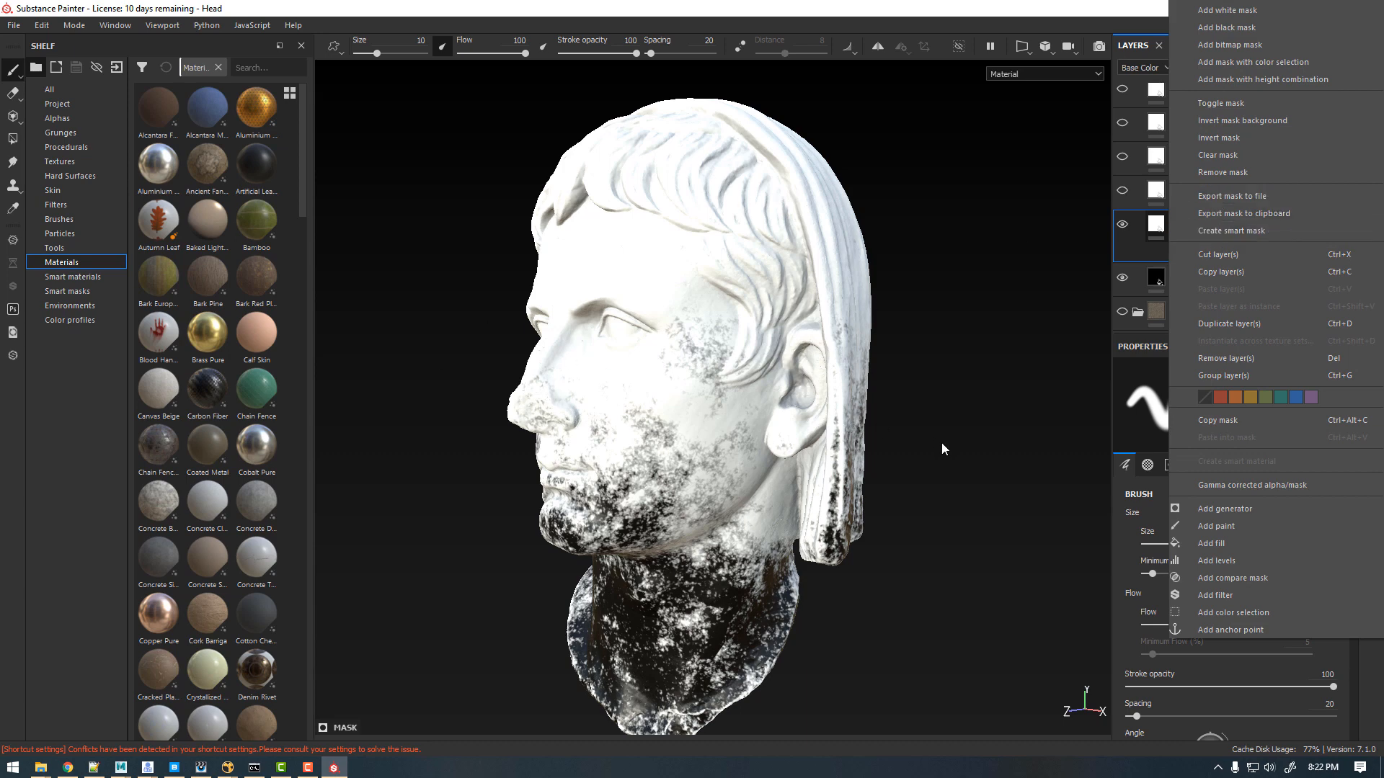
left_click(767, 391)
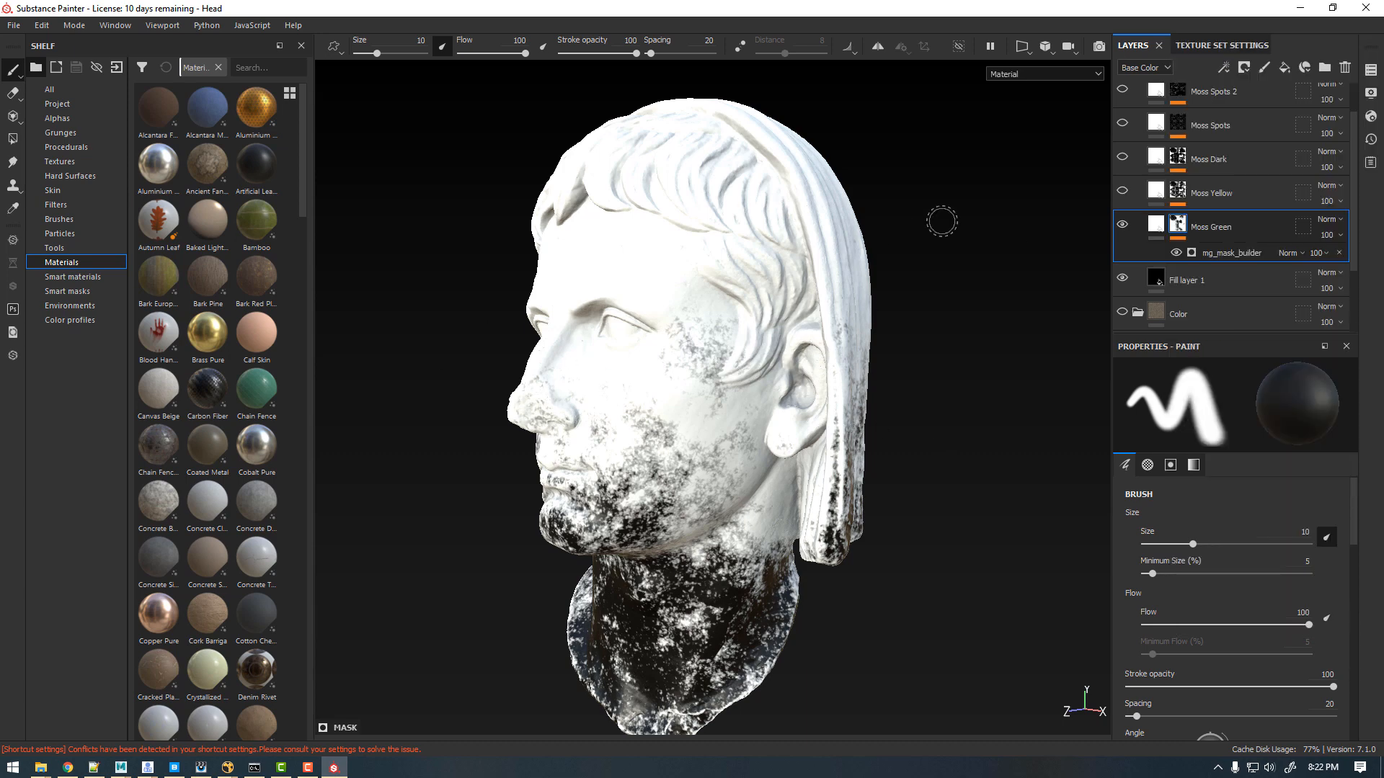
left_click(1121, 227)
left_click(1122, 191)
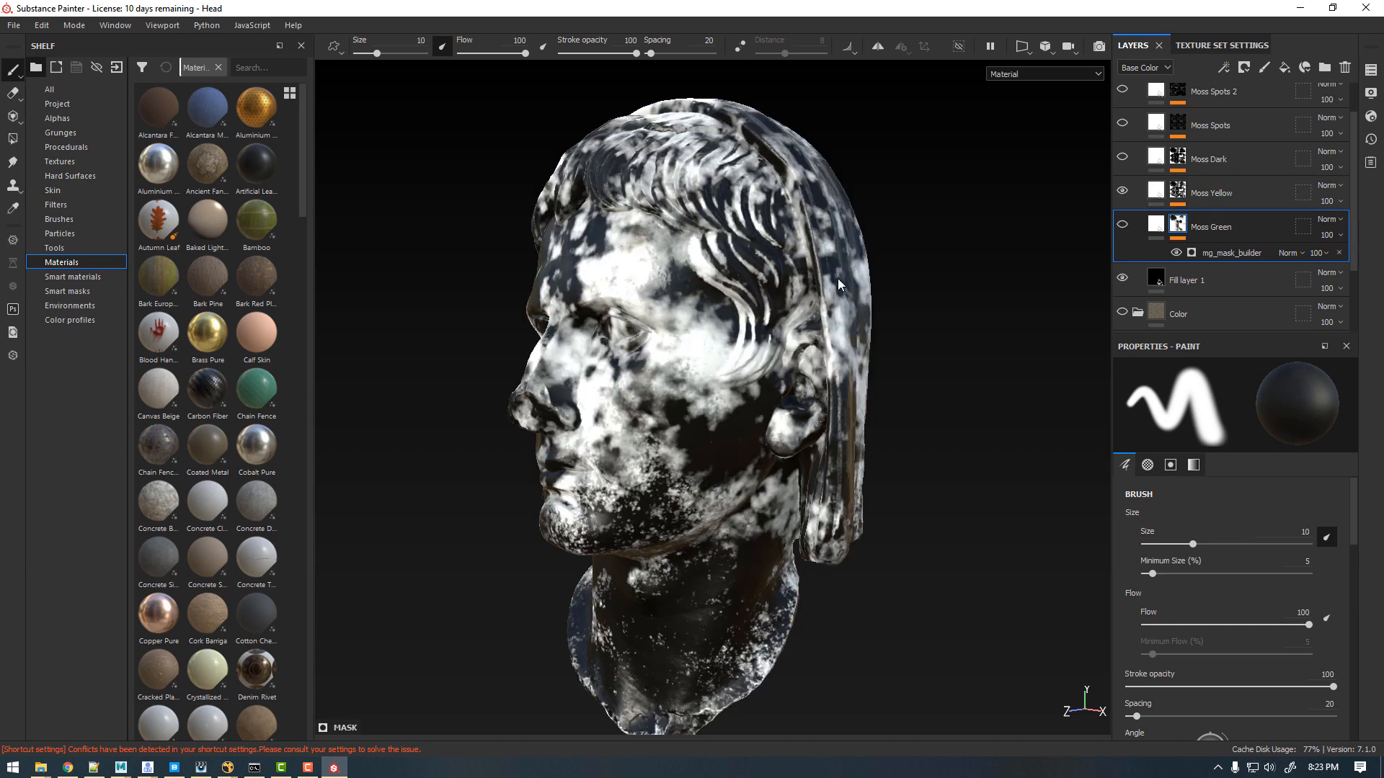
left_click_drag(838, 283, 784, 284, "alt")
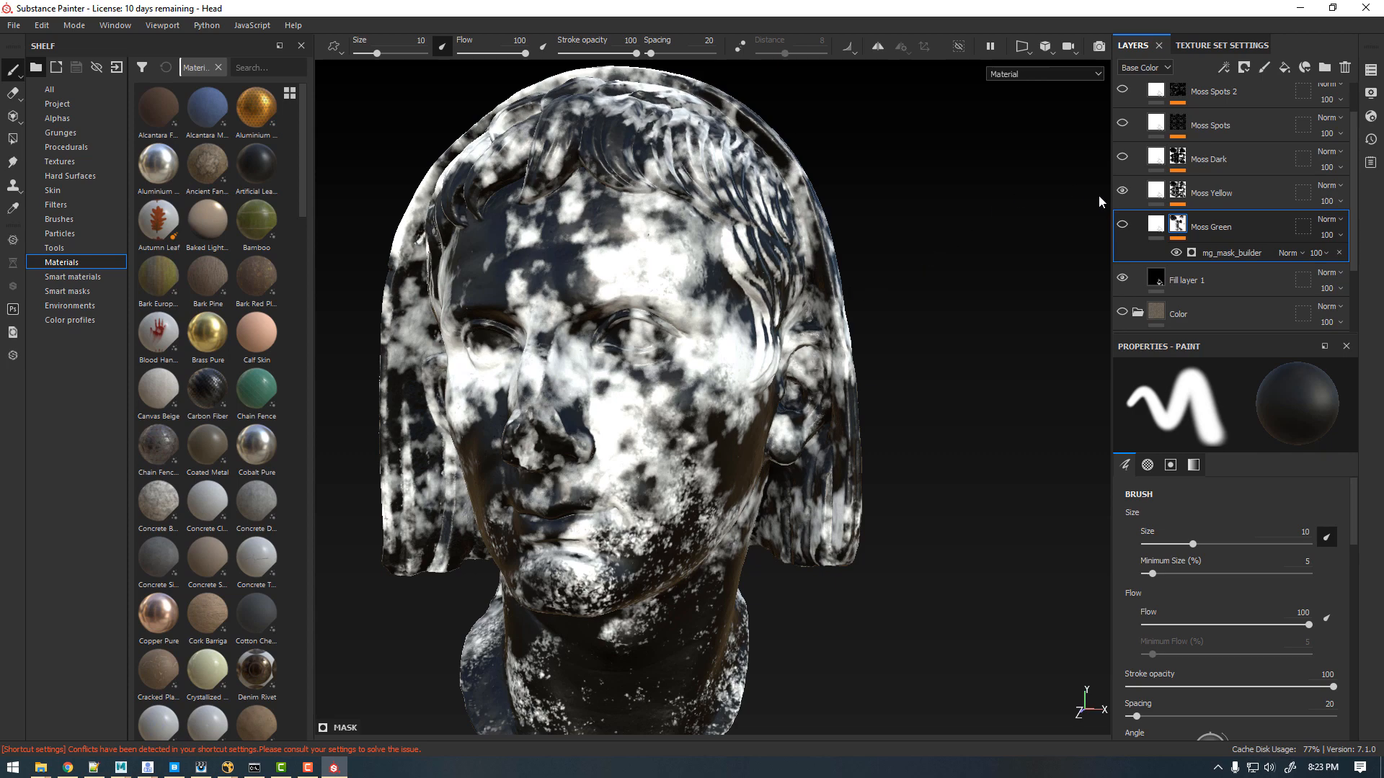
Step: Show the Moss Dark layer instead of Moss Yellow and examine its mask from the side of the head
left_click(1121, 189)
left_click(1121, 156)
left_click_drag(905, 258, 739, 233, "alt")
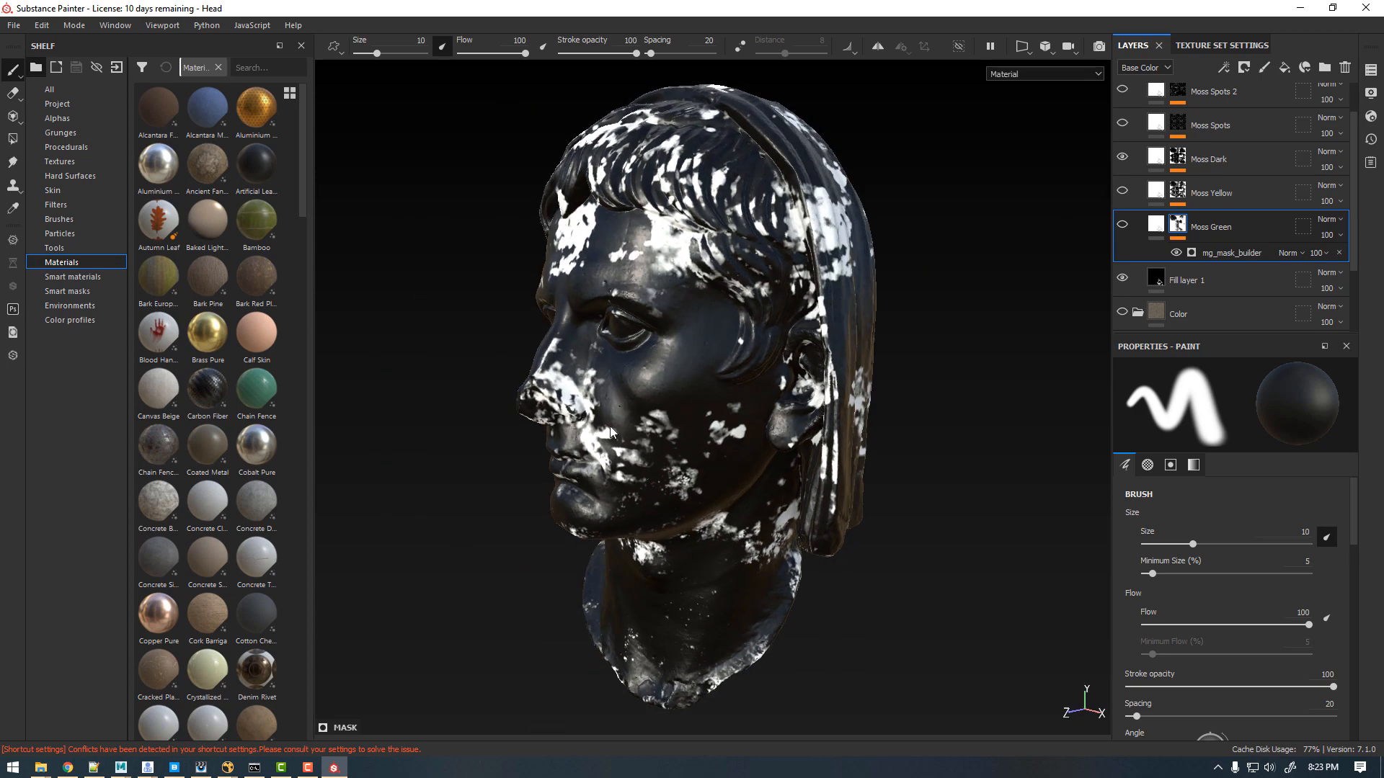
left_click_drag(874, 130, 913, 143, "alt")
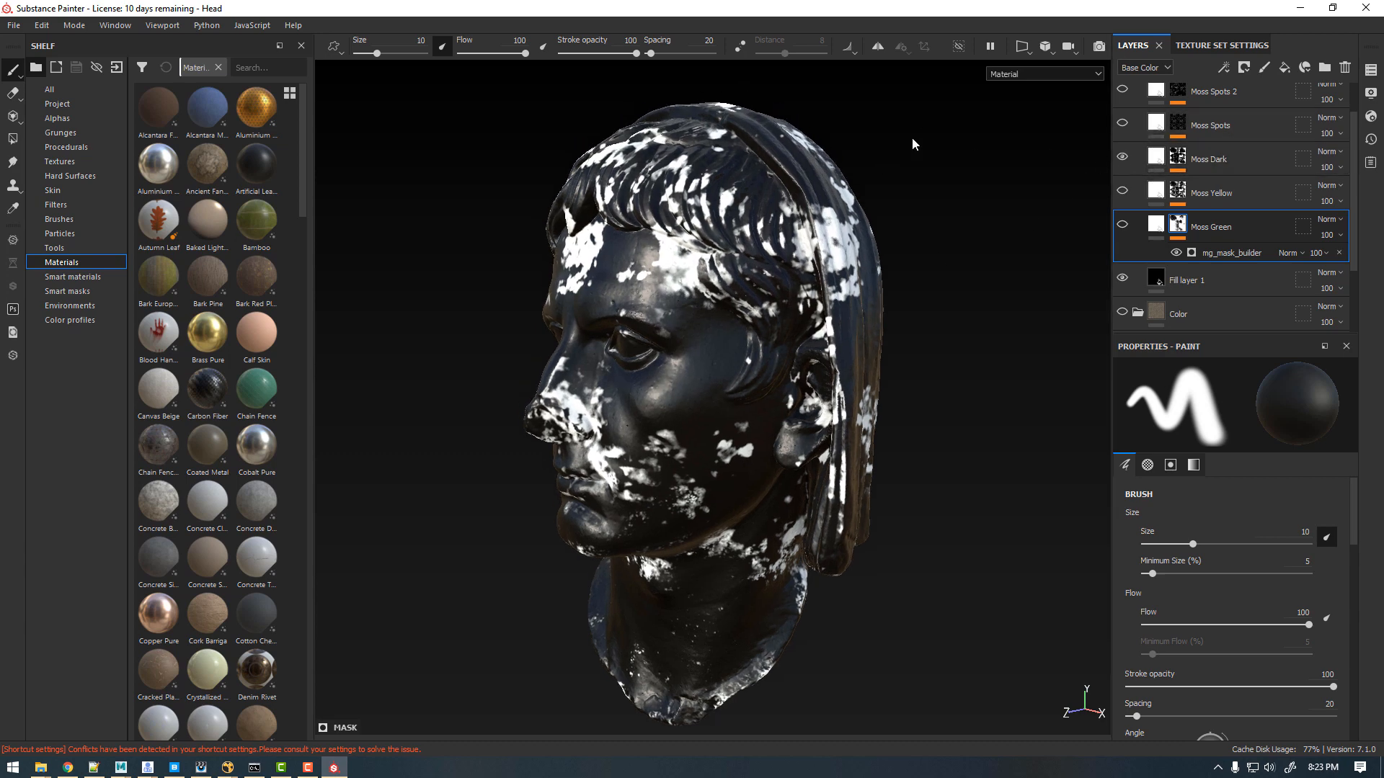
Step: Examine the Moss Spots and Moss Spots 2 masks on the head one at a time, with Moss Dark hidden
left_click(1121, 156)
left_click(1122, 122)
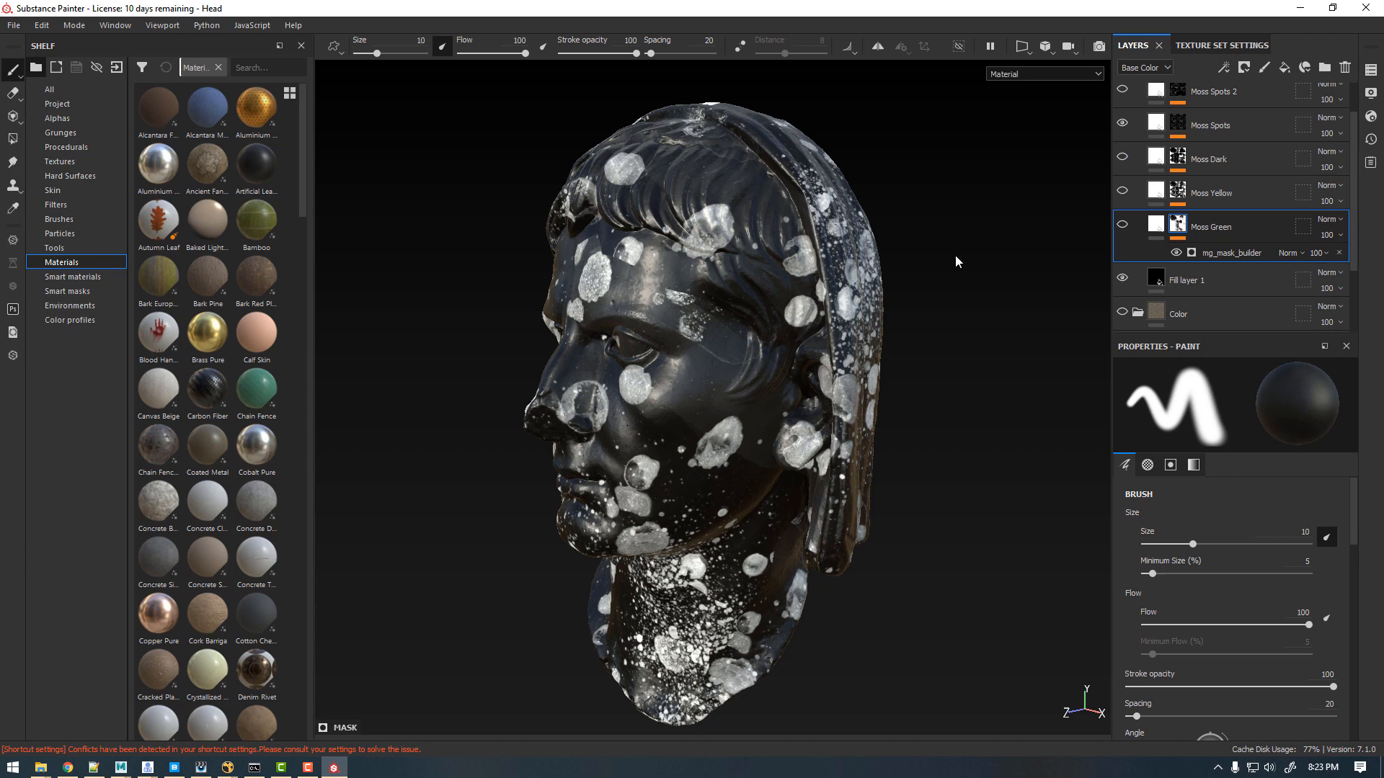
left_click(1122, 122)
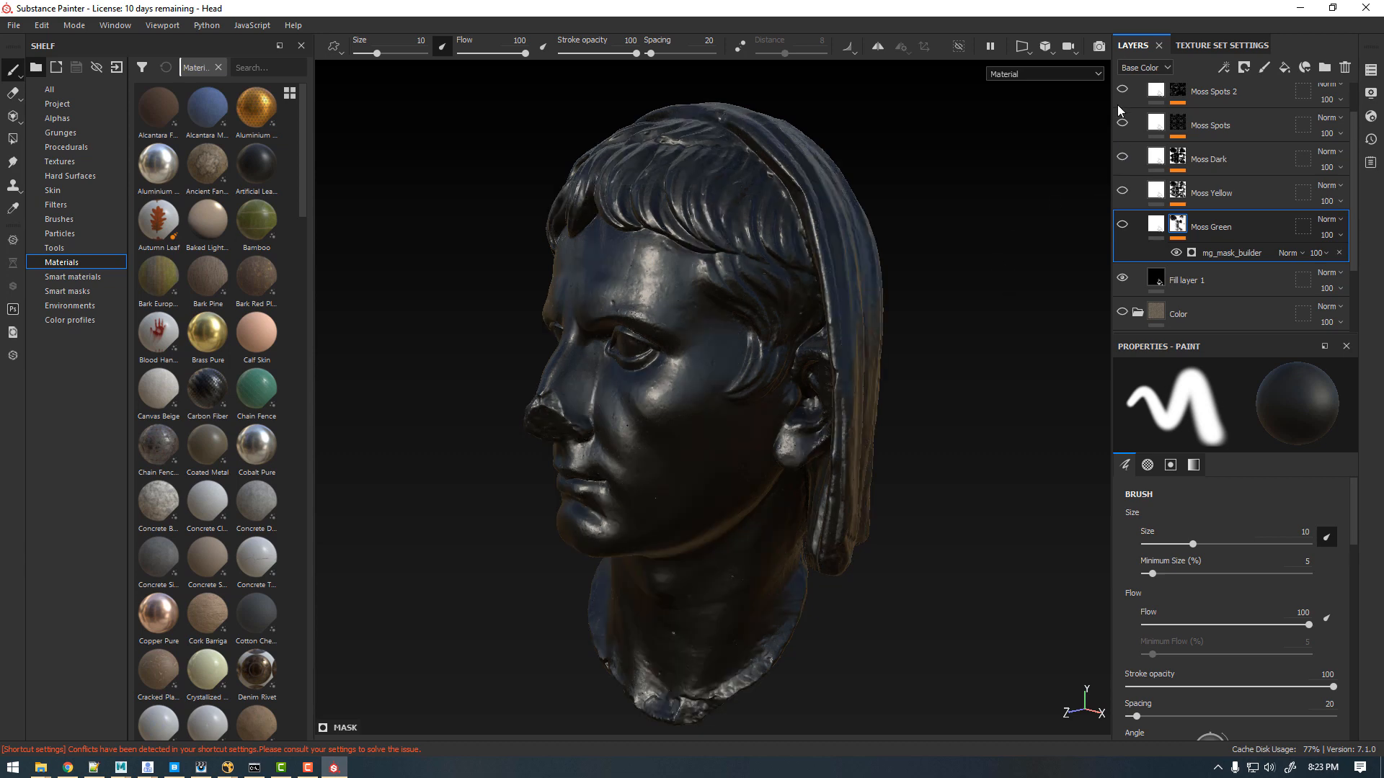
left_click(1122, 88)
left_click_drag(877, 218, 928, 274, "alt")
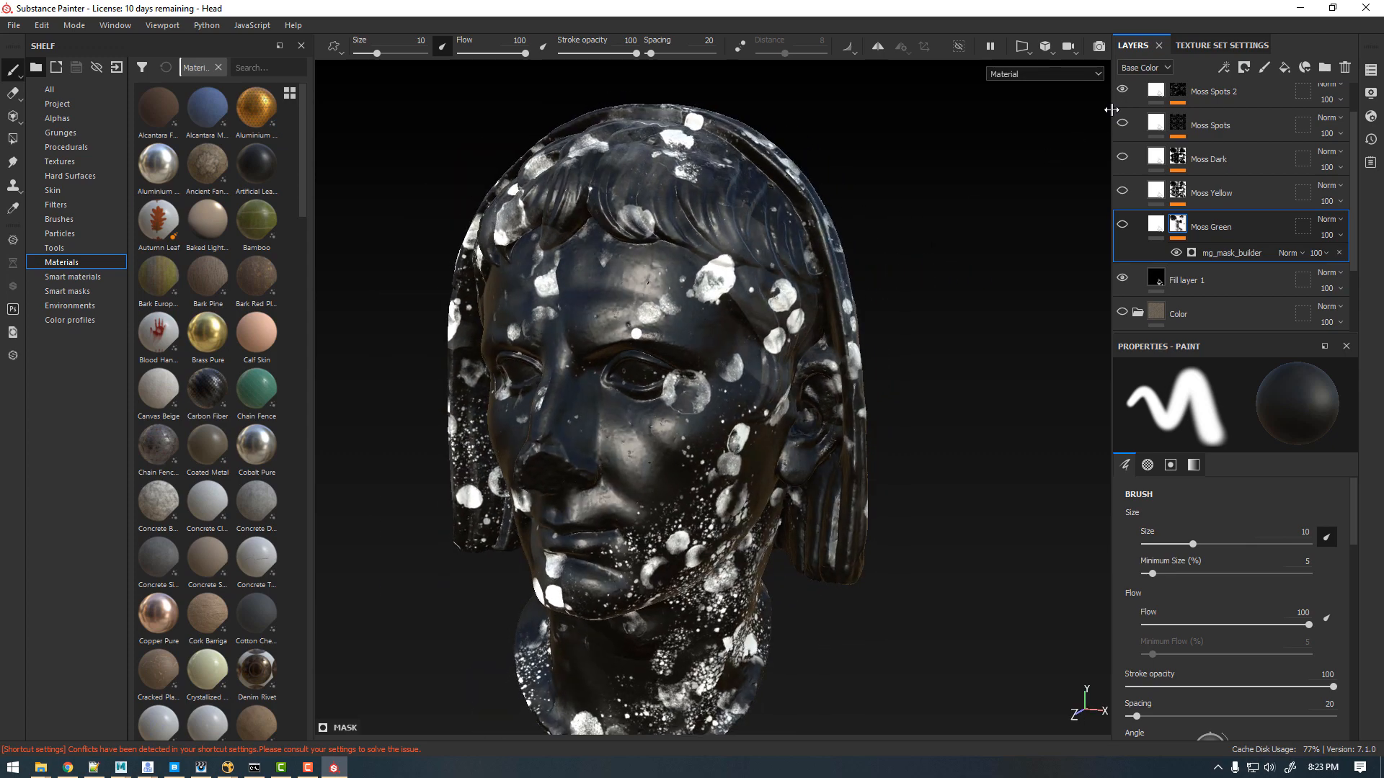
left_click(1122, 89)
Step: Compare the Moss Green mask with Moss Yellow from the side, and check the Moss Yellow layer's mask export options
left_click(1122, 225)
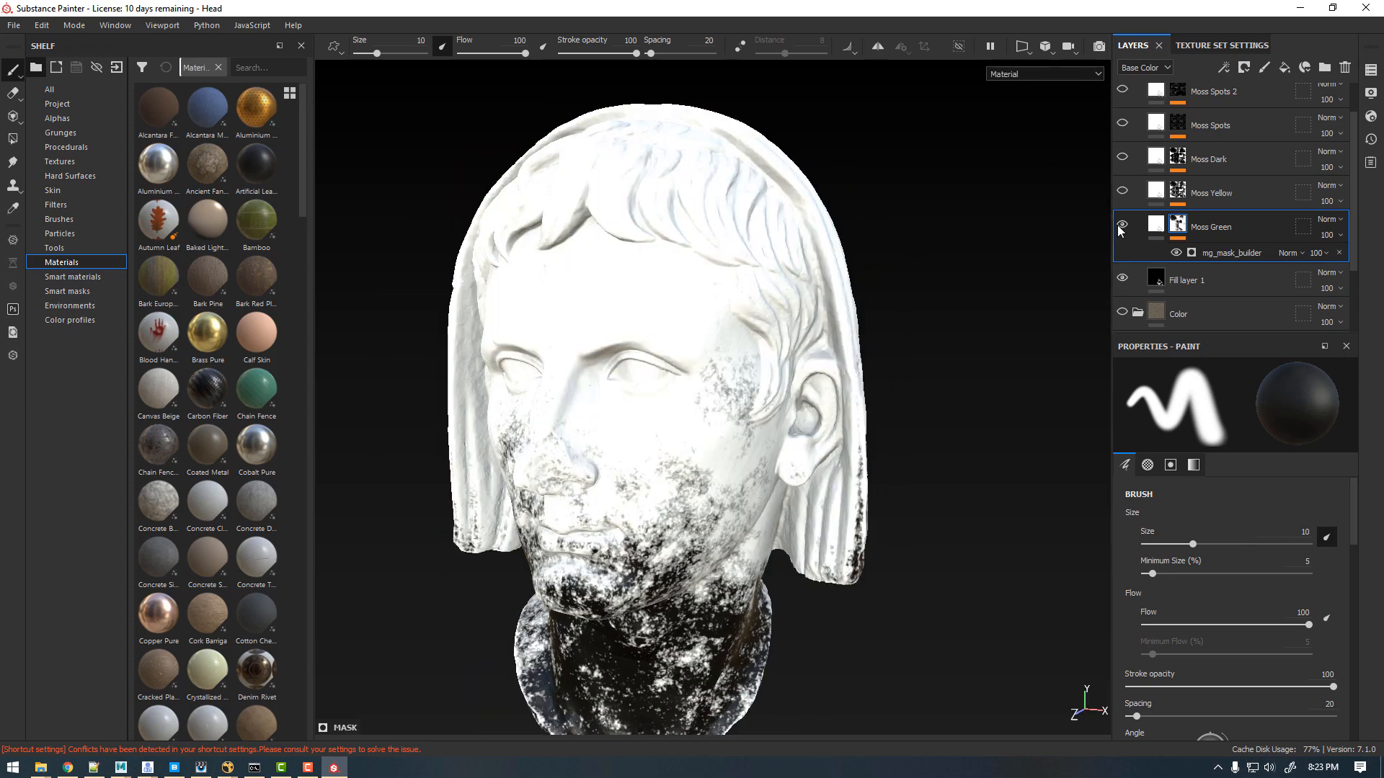
left_click_drag(936, 307, 869, 240, "alt")
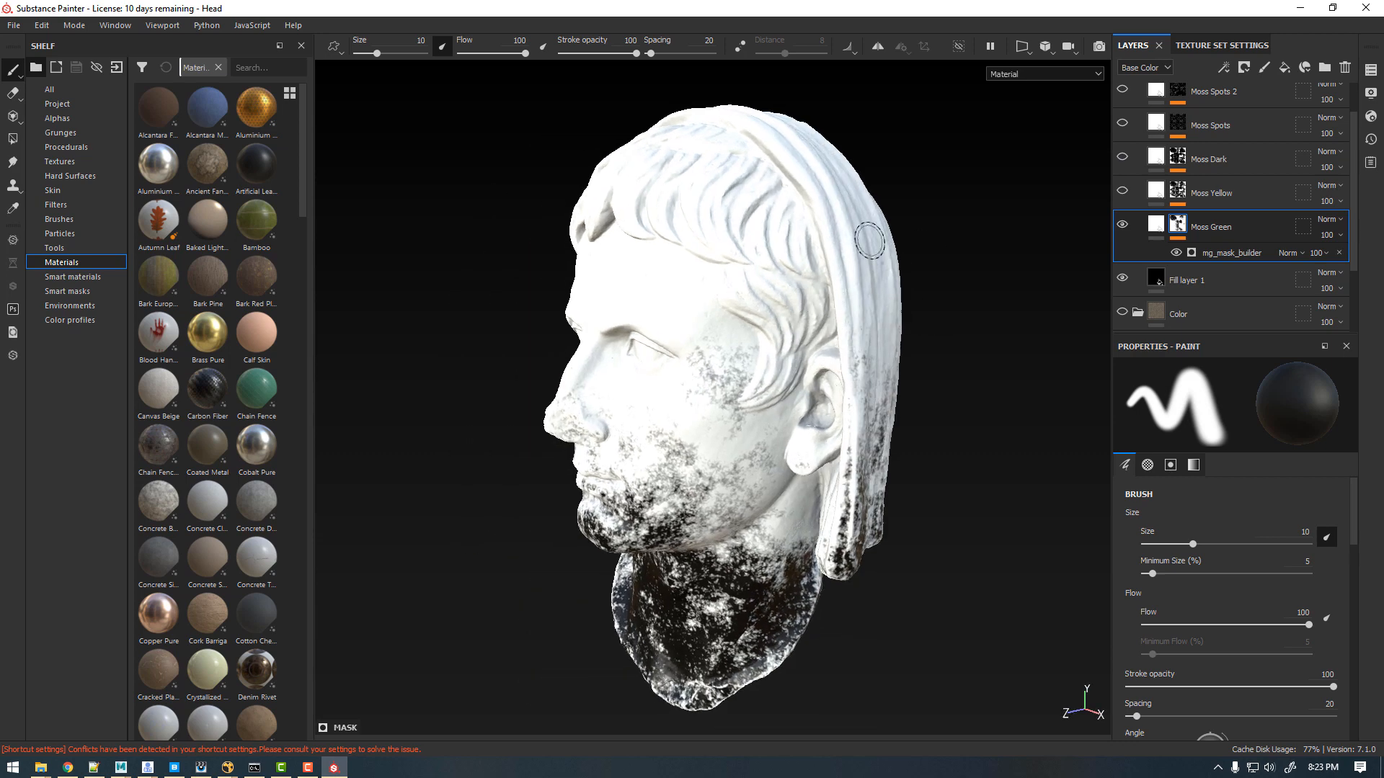
left_click(1121, 193)
left_click(1122, 225)
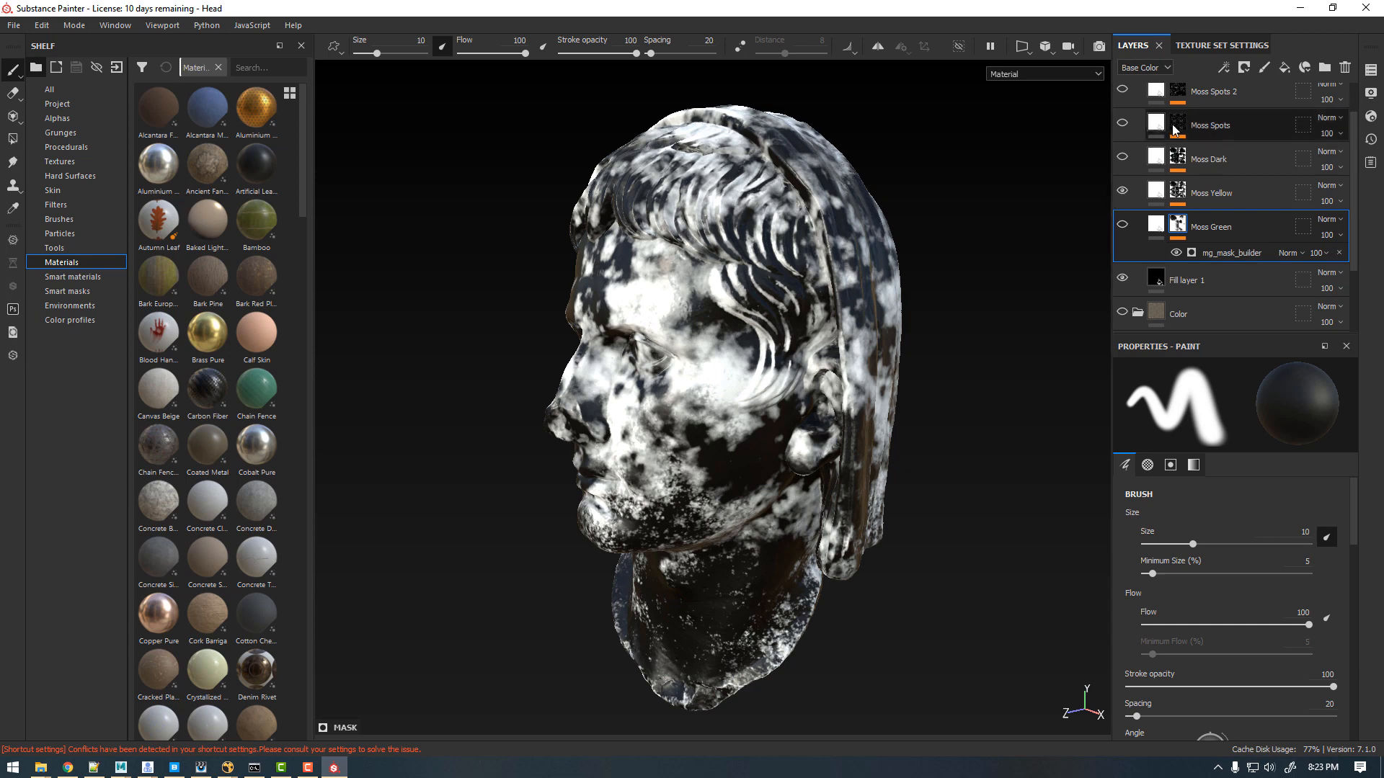
right_click(1203, 186)
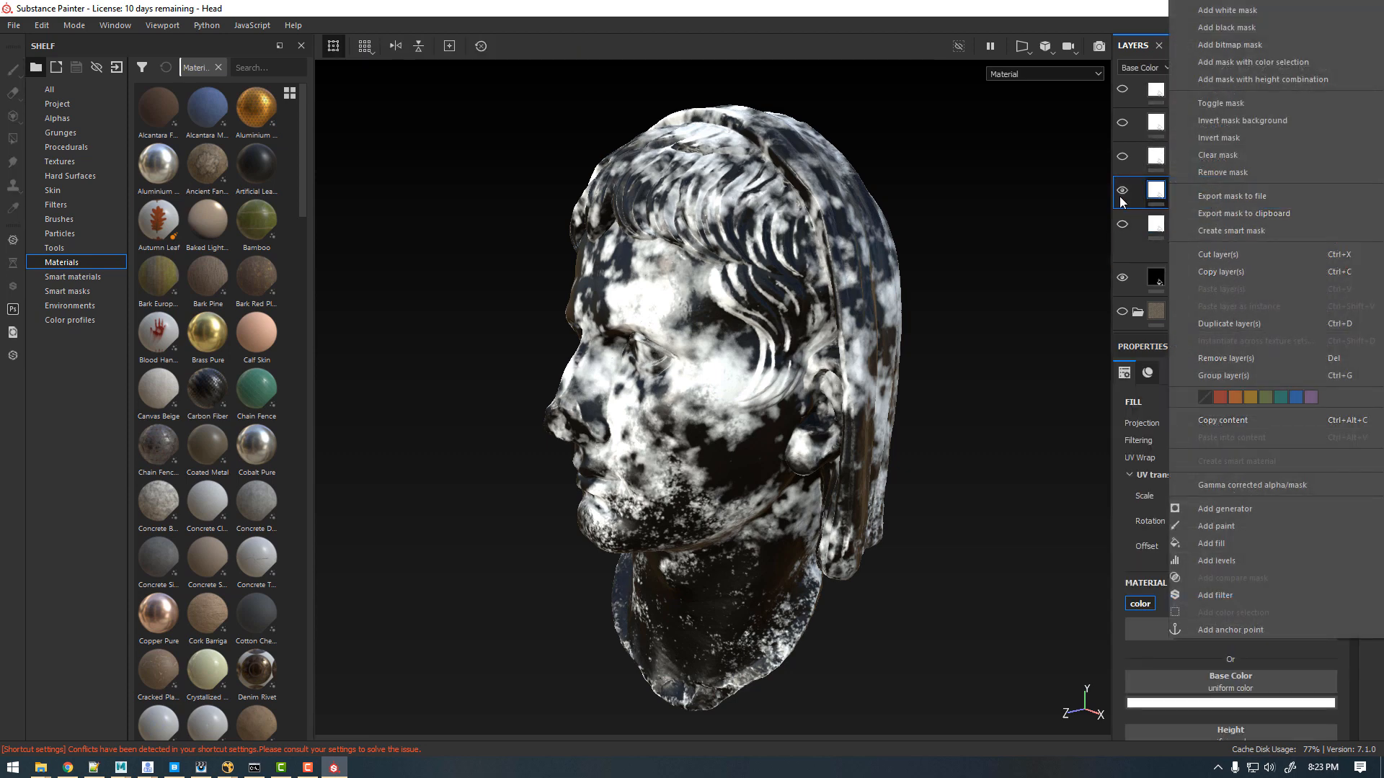
left_click(1050, 195)
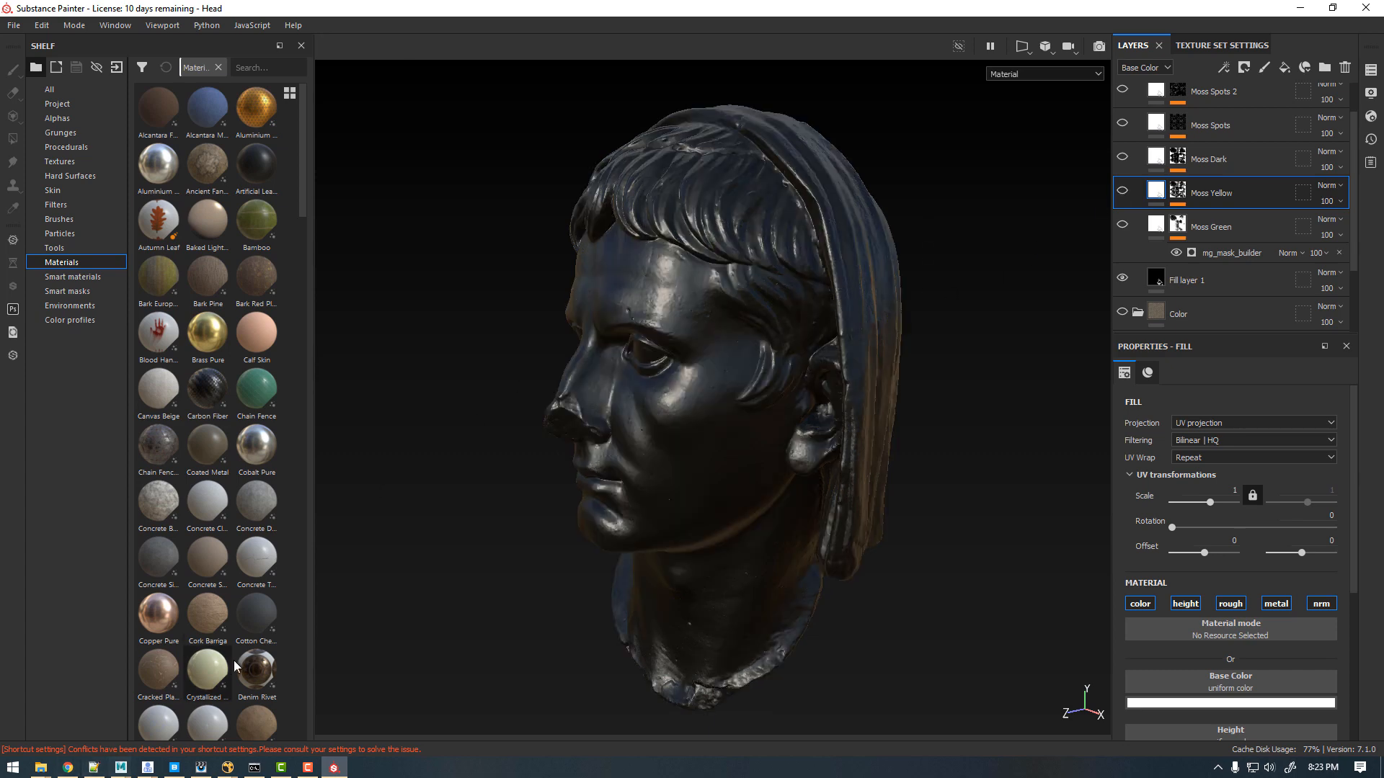
Step: Switch to the Maya MossDemo scene and open the Hypershade beside the perspective view, showing the HelperMaps graph
mouse_move(122, 768)
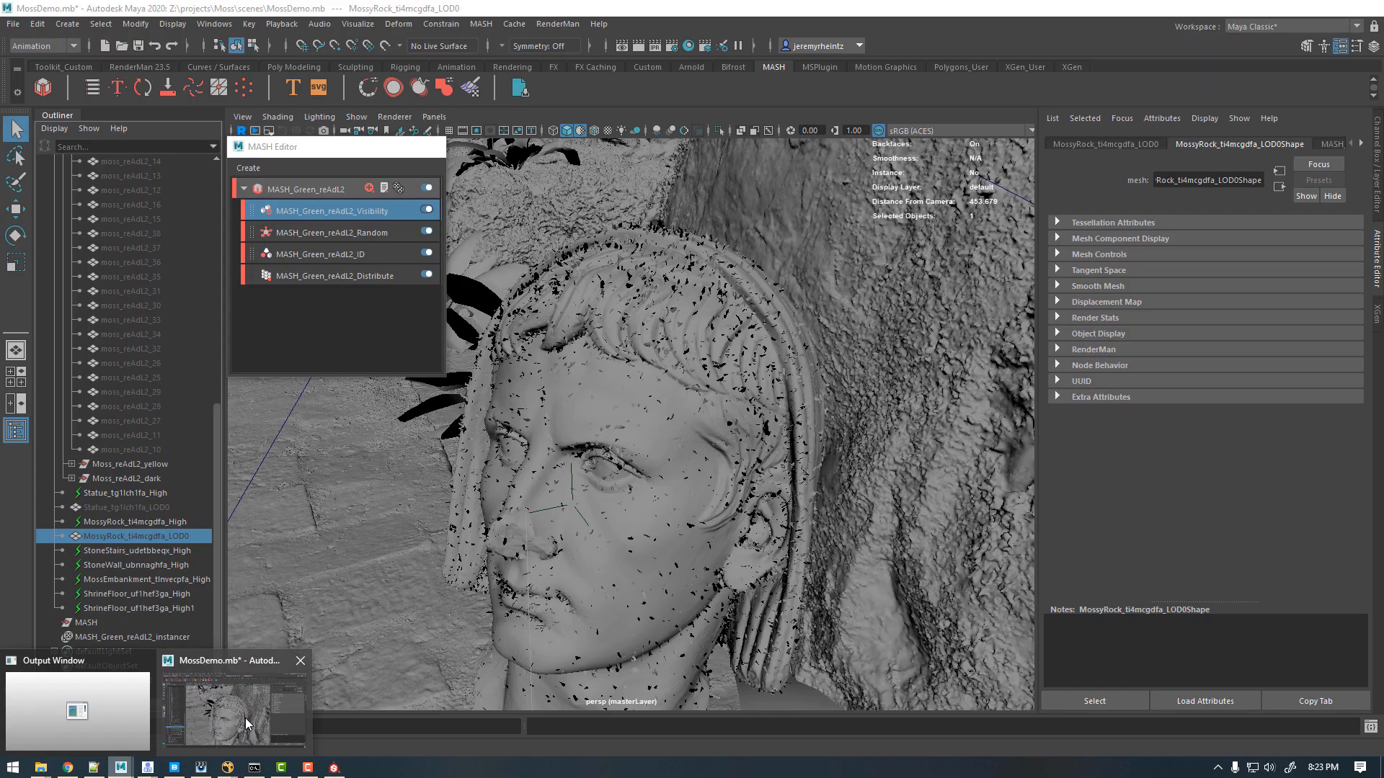
left_click(245, 717)
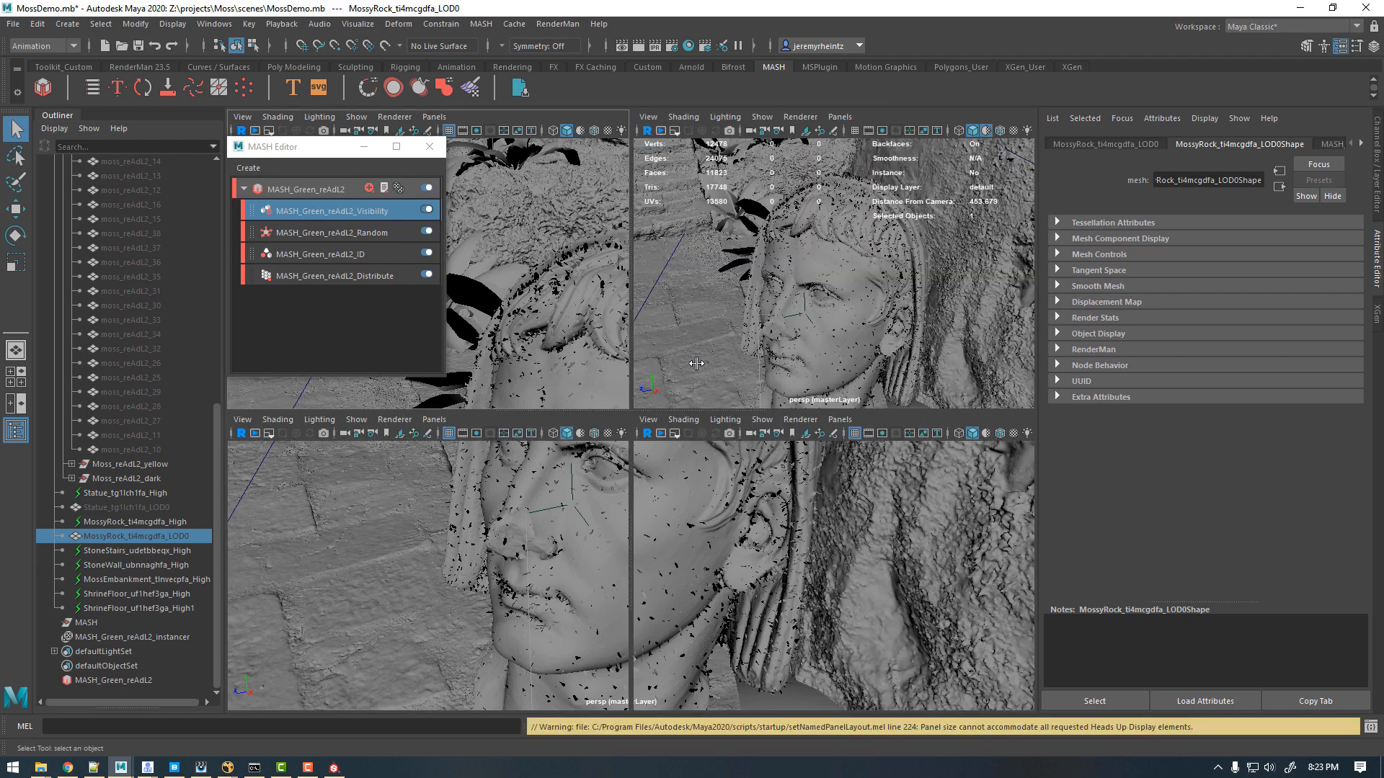
key("space")
key("space")
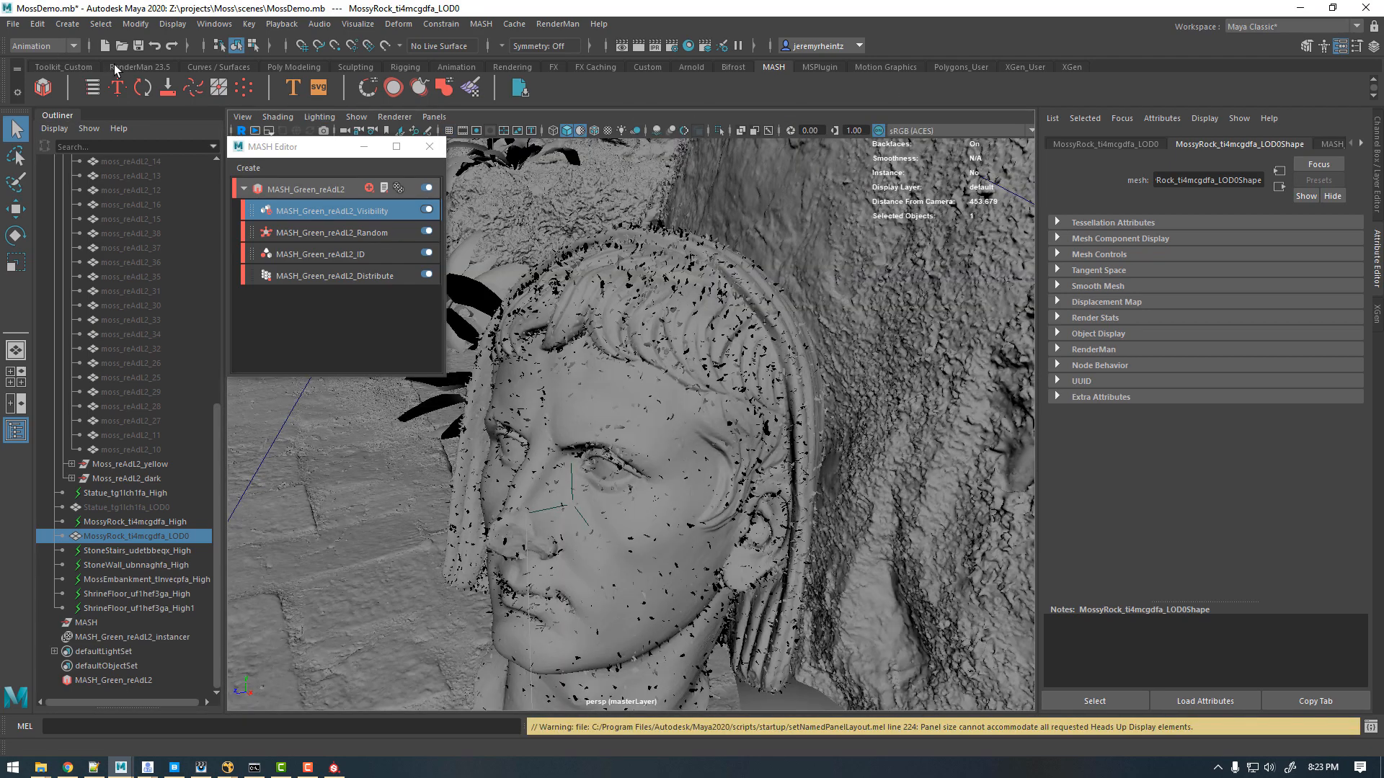
left_click(62, 67)
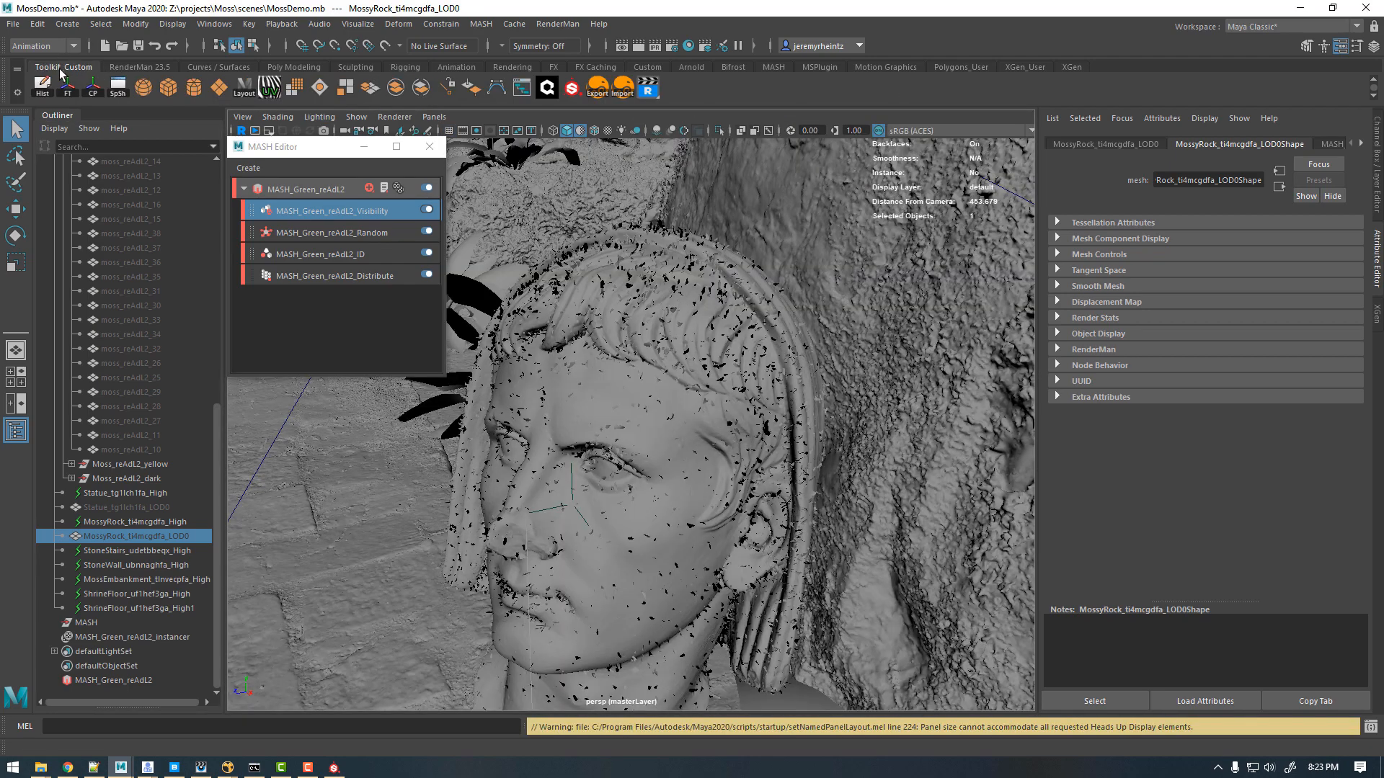
left_click(246, 88)
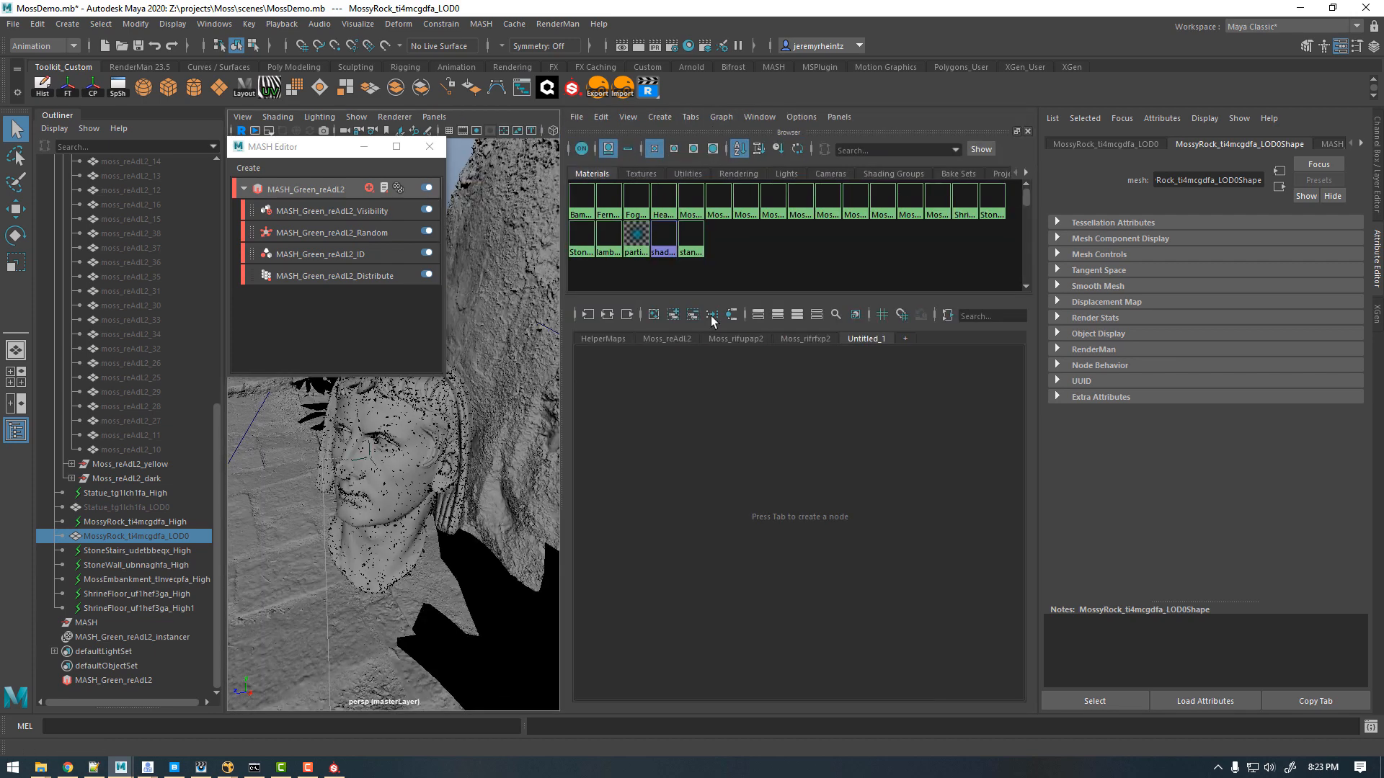
left_click(589, 338)
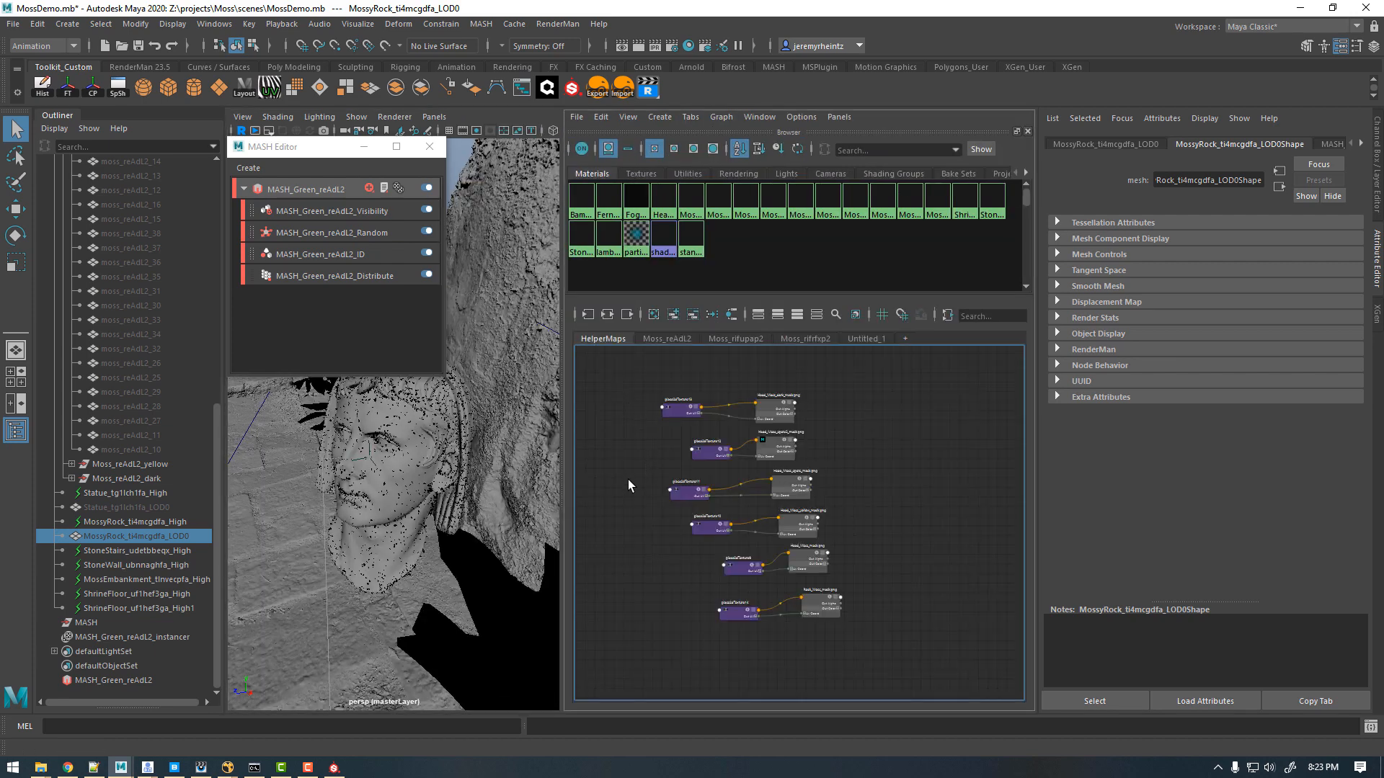
Step: Select the Head_Moss_mask.png file node in the HelperMaps graph and set its color space to raw
middle_click_drag(627, 442, 627, 383, "alt")
middle_click_drag(661, 553, 661, 559, "alt")
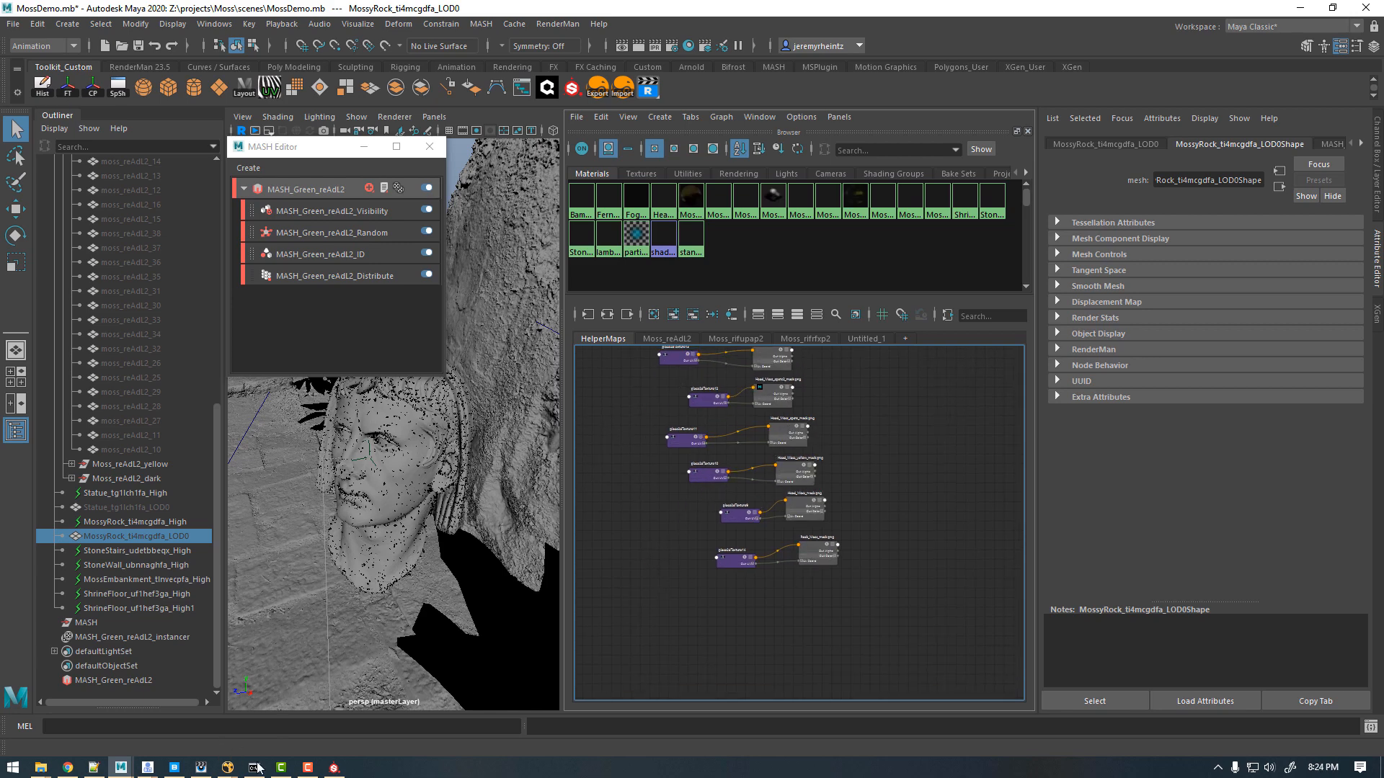
right_click_drag(765, 541, 904, 551, "alt")
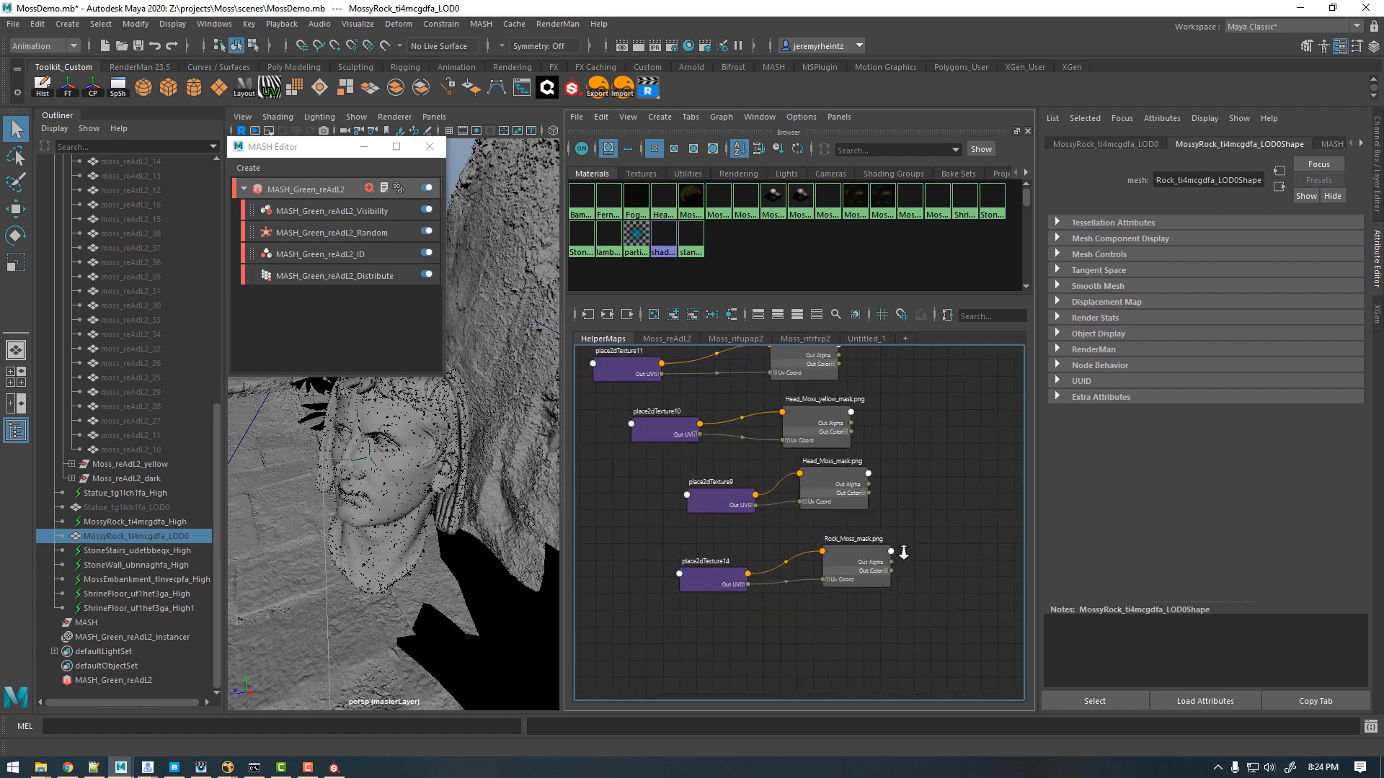
middle_click_drag(761, 516, 718, 503, "alt")
right_click_drag(752, 515, 789, 516, "alt")
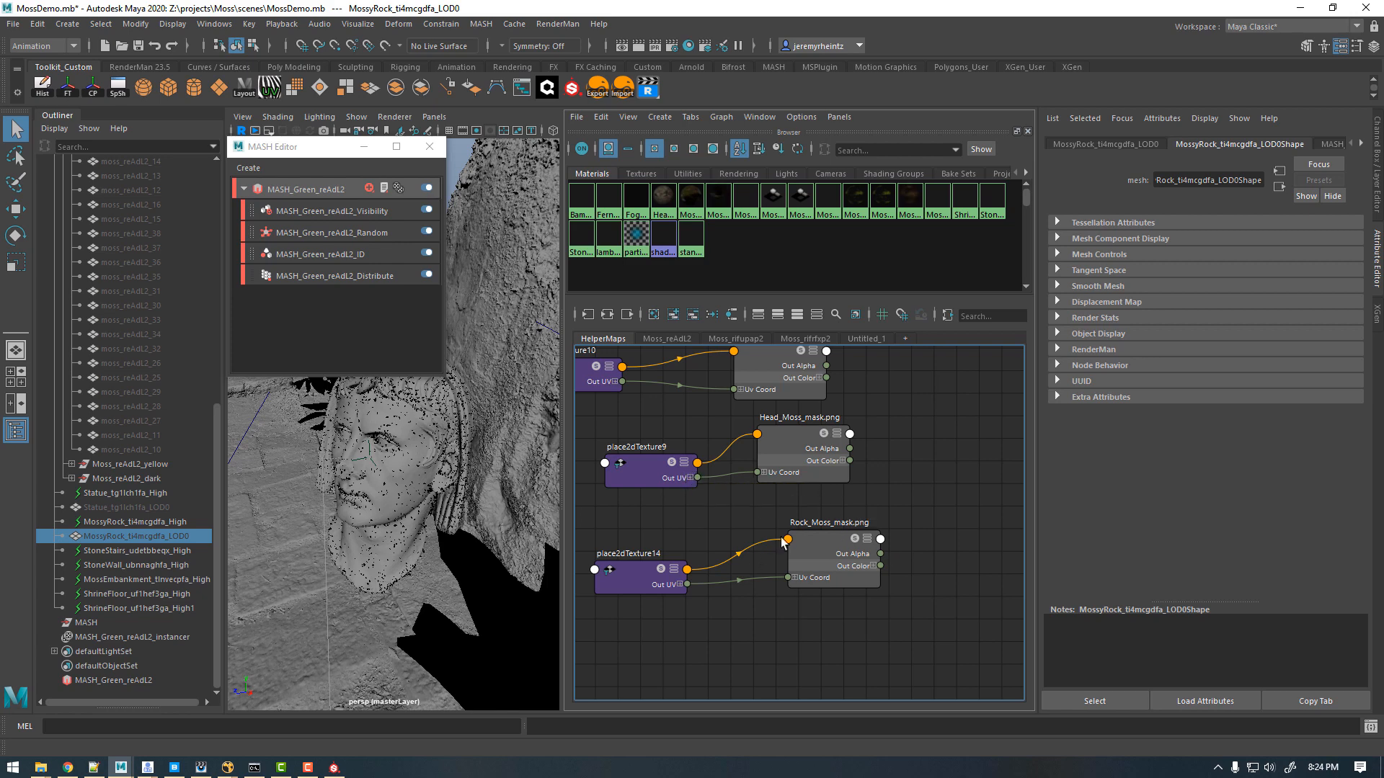
middle_click_drag(847, 498, 858, 583, "alt")
mouse_move(817, 525)
left_mouse_down()
mouse_move(839, 494)
mouse_move(789, 513)
mouse_move(804, 530)
mouse_move(820, 520)
left_mouse_up()
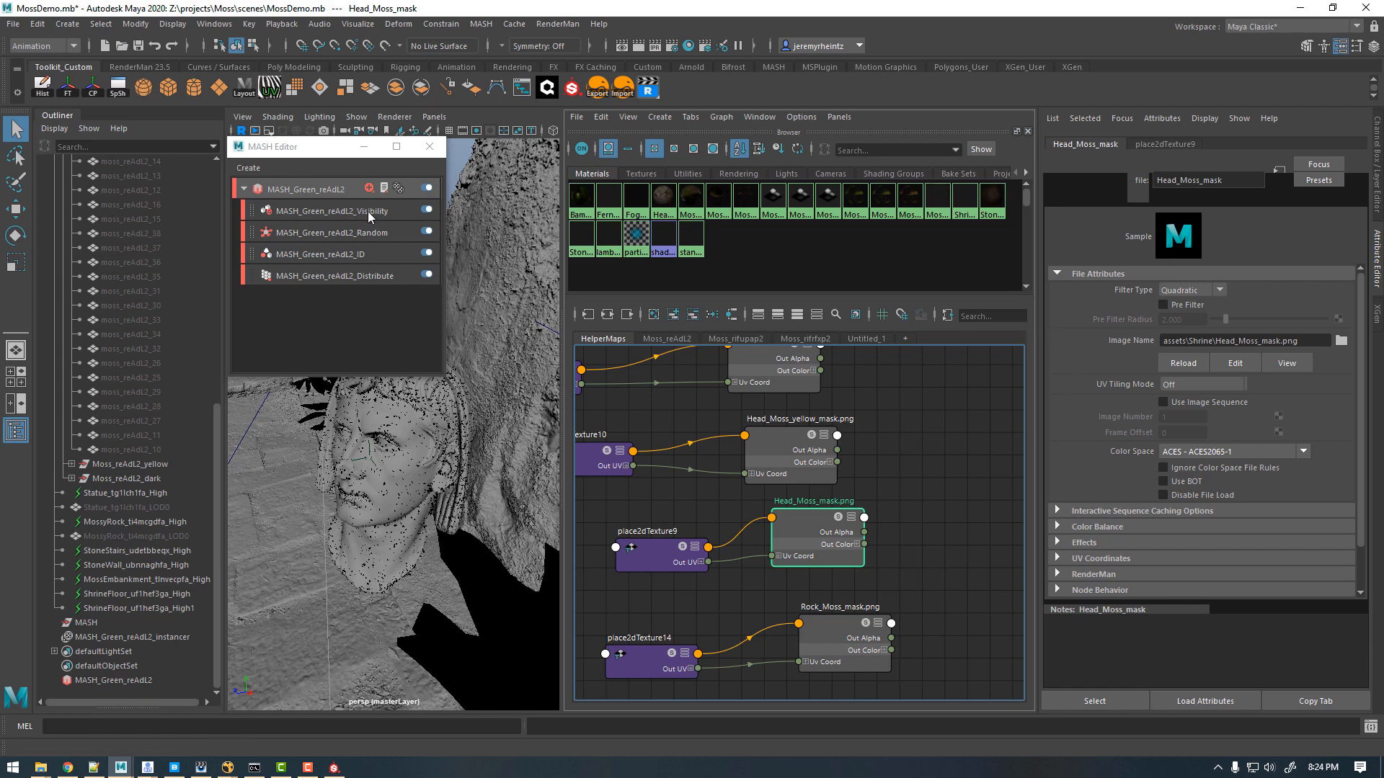
left_click(1213, 454)
type("raw")
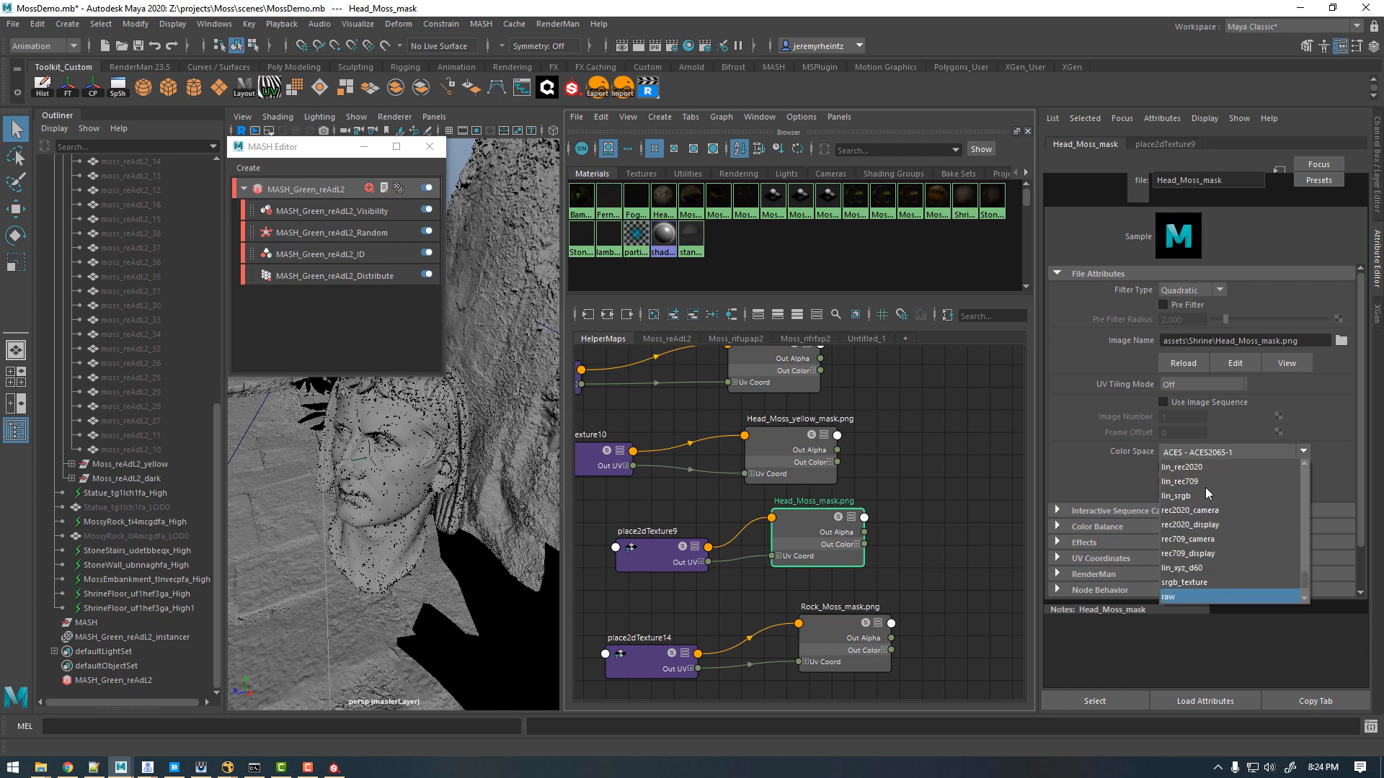
key("Return")
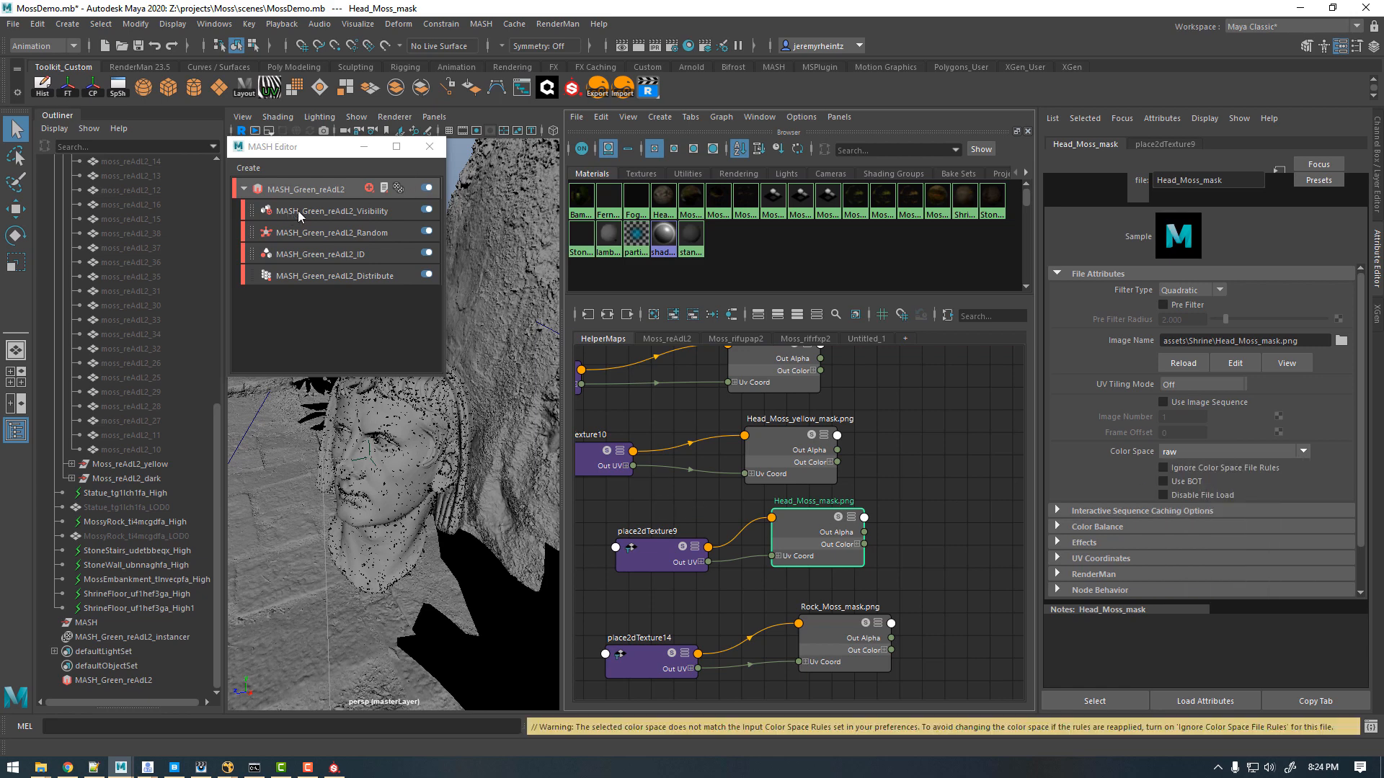
Step: Open the attributes of the green moss MASH network's Visibility node
left_click(305, 210)
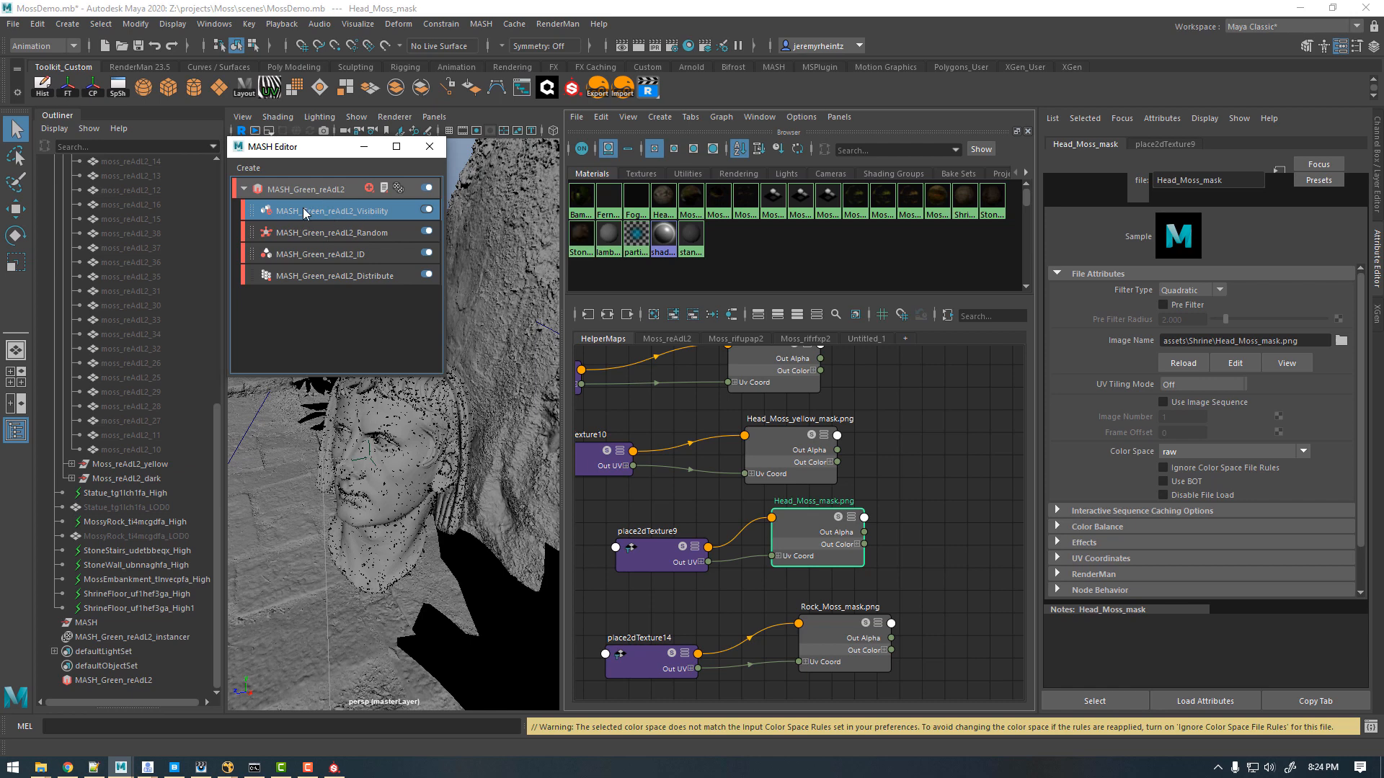
left_click(1378, 190)
left_click(1377, 257)
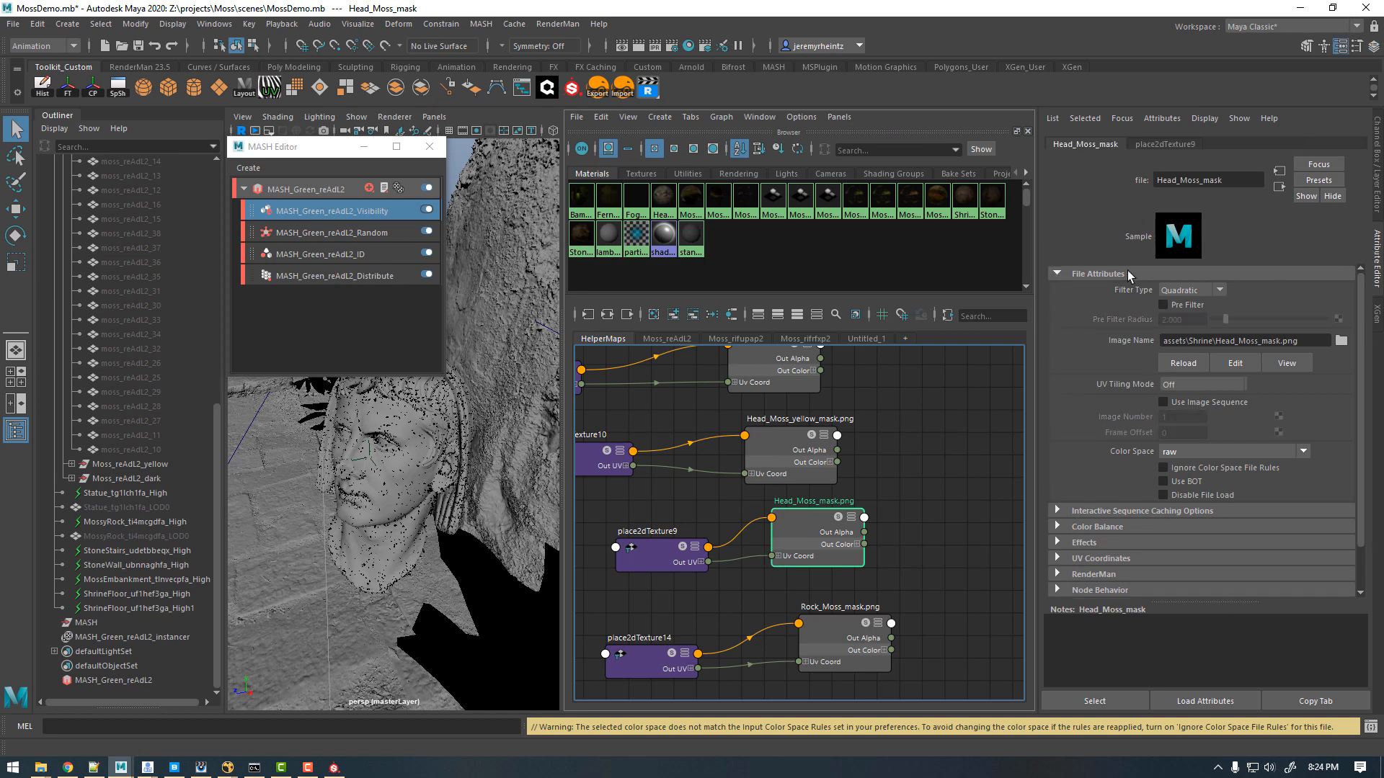
left_click(107, 680)
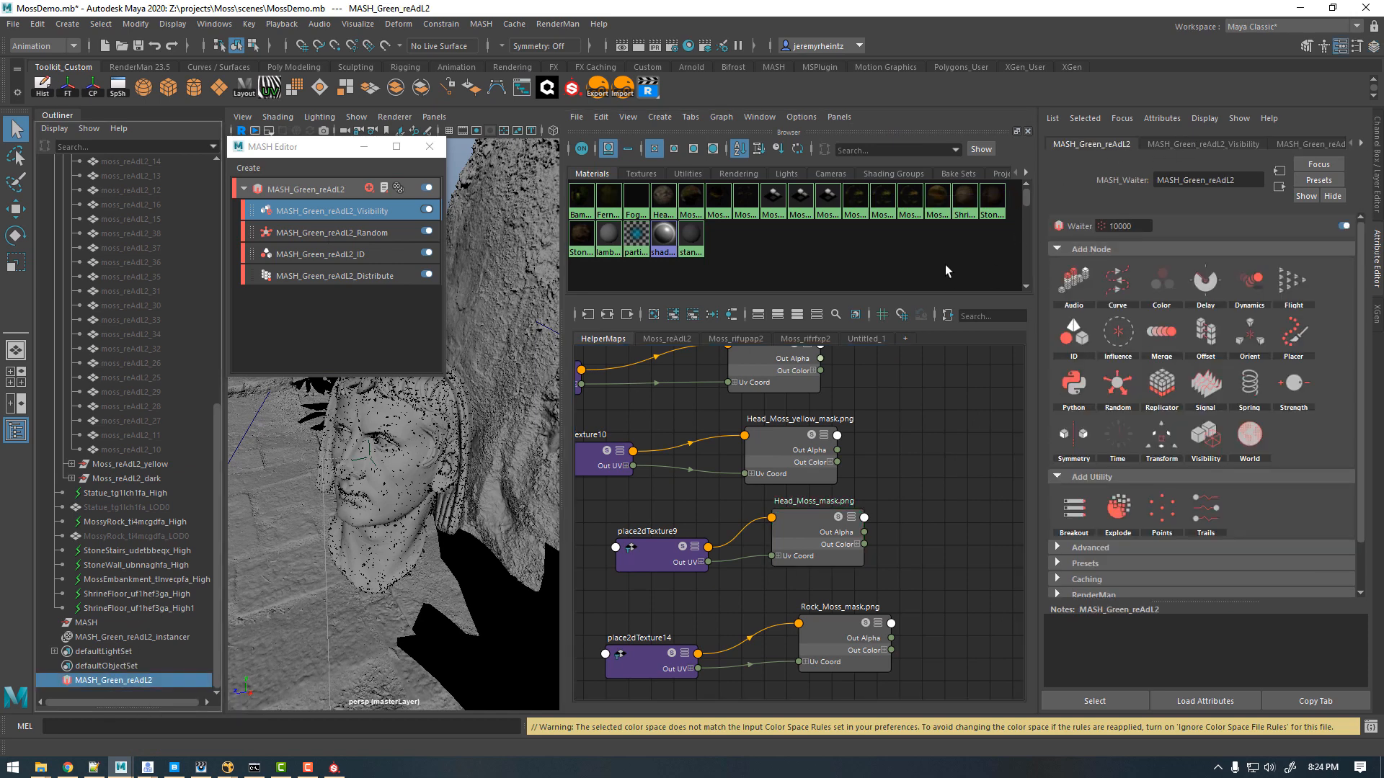
left_click(1252, 143)
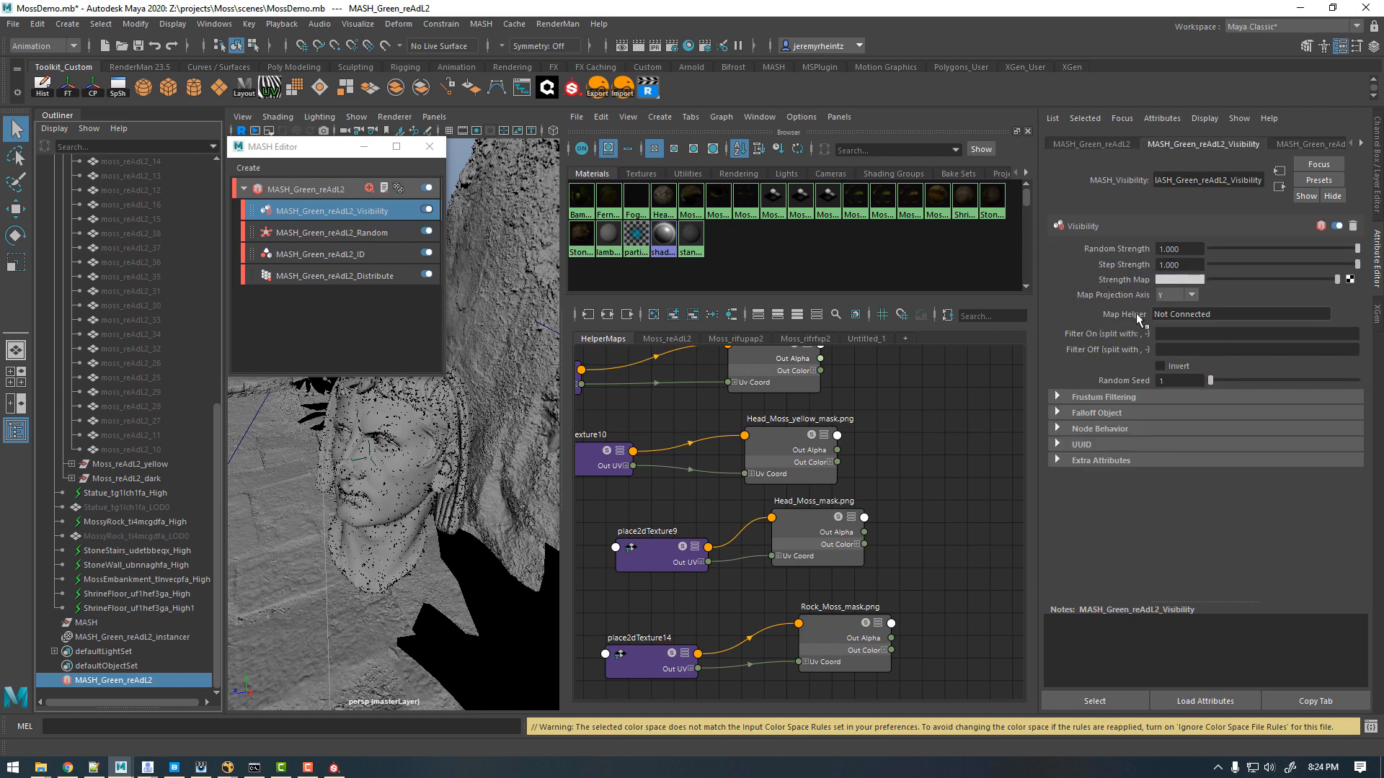
Step: Assign the Statue_tg1lch1fa_LOD0 mesh as the Visibility node's Map Helper and connect Head_Moss_mask to its Strength Map
middle_click_drag(1148, 317, 1176, 319)
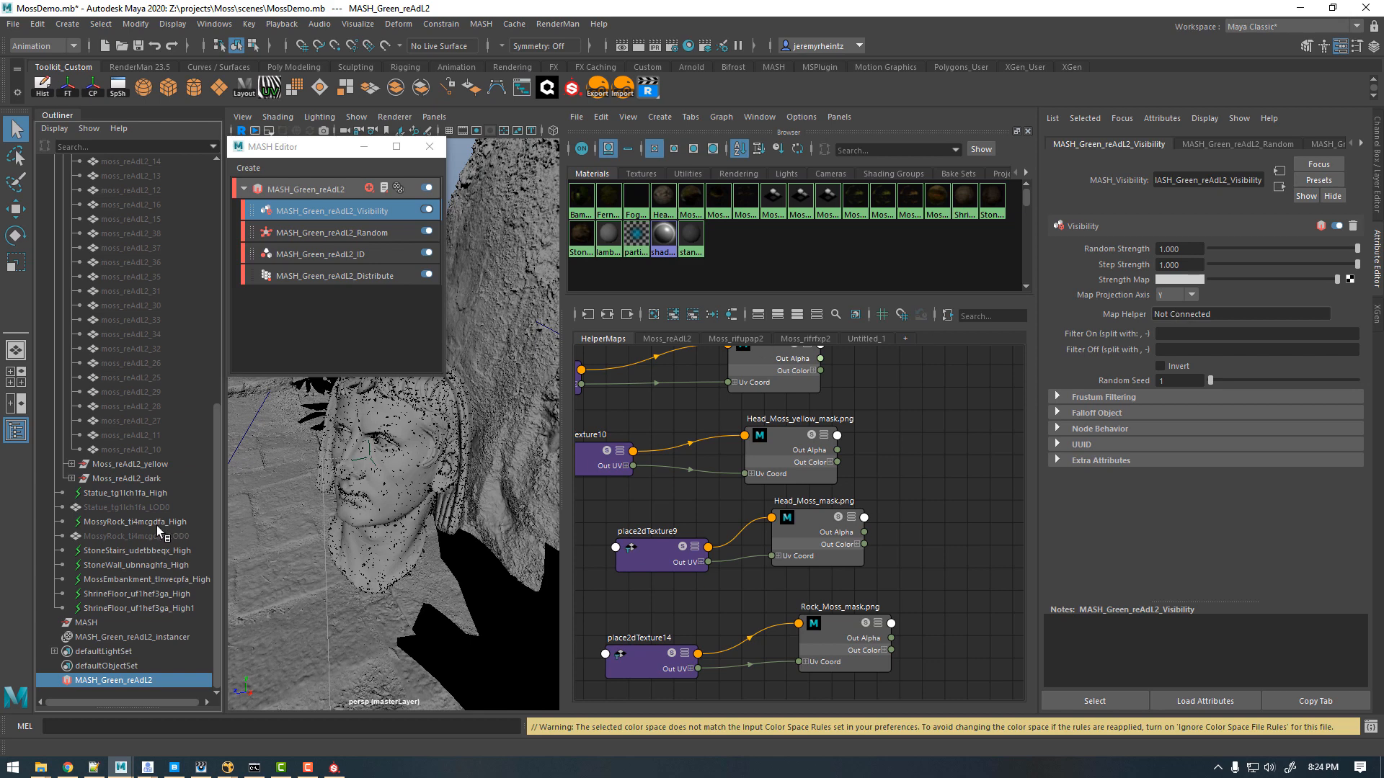
middle_click_drag(108, 507, 729, 394)
middle_click_drag(1075, 318, 1178, 308)
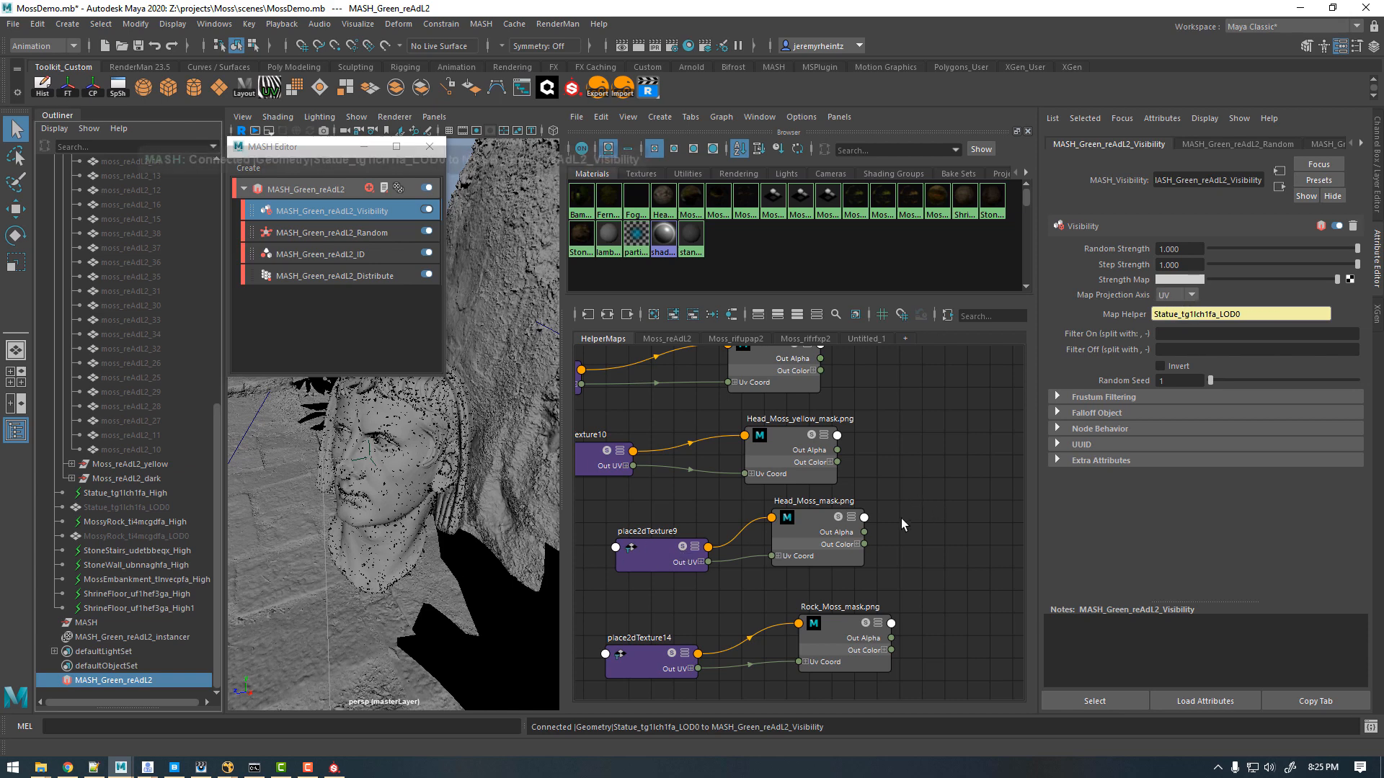
middle_click_drag(811, 517, 885, 486)
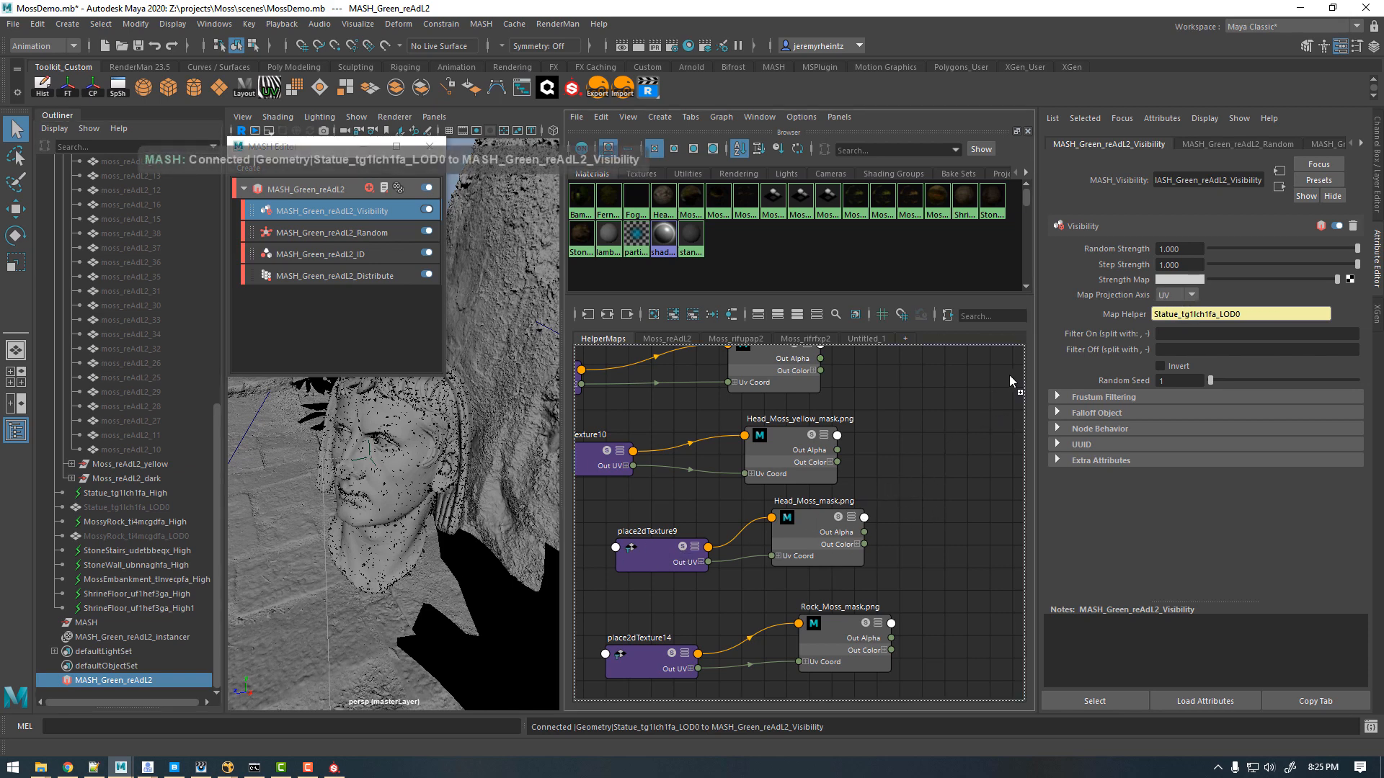
middle_click_drag(1009, 375, 1119, 283)
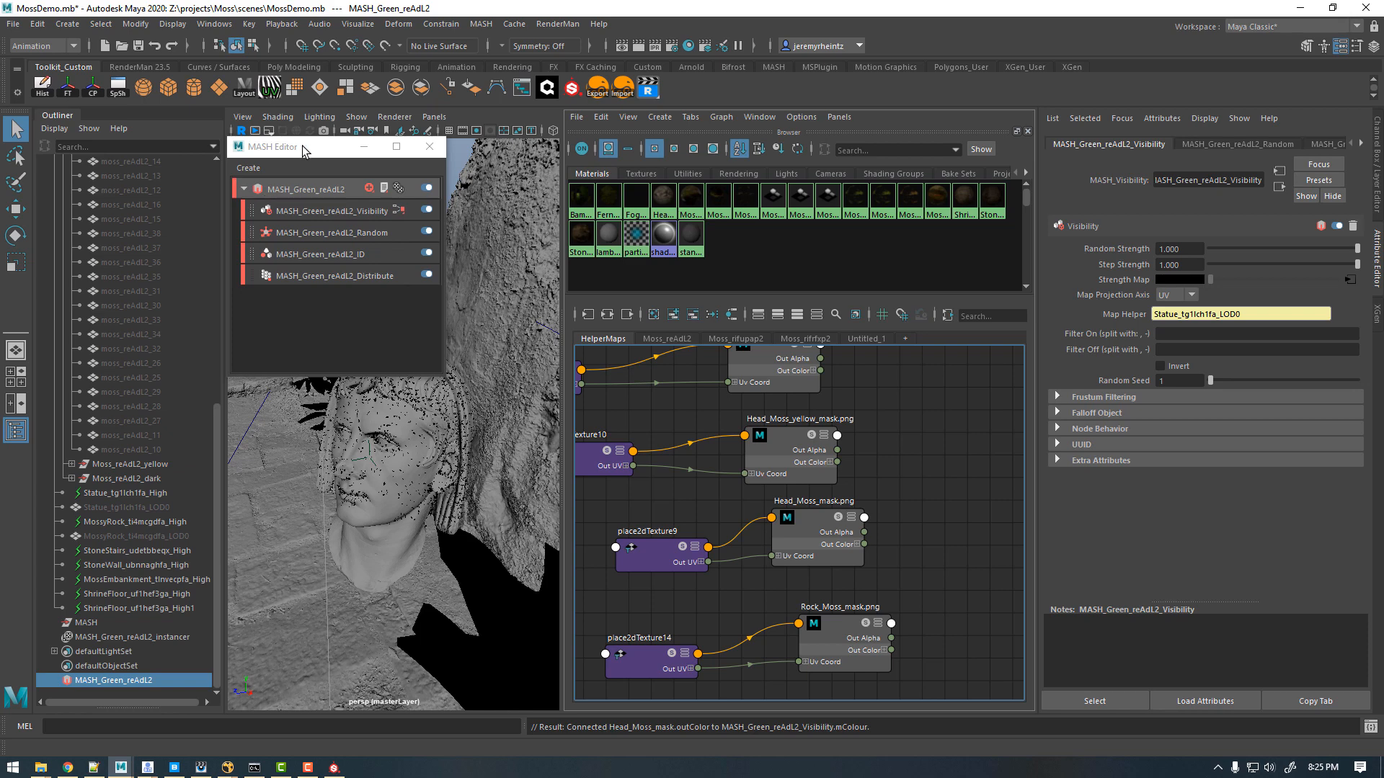
Step: Move the MASH Editor aside, clear the selection, and examine the masked moss on the statue head from the side
left_click(246, 147)
left_click_drag(246, 144, 206, 123)
left_click(231, 173)
right_click_drag(386, 458, 333, 441, "alt")
middle_click_drag(333, 441, 361, 401, "alt")
left_click_drag(362, 401, 353, 396, "alt")
left_click_drag(354, 397, 364, 401, "alt")
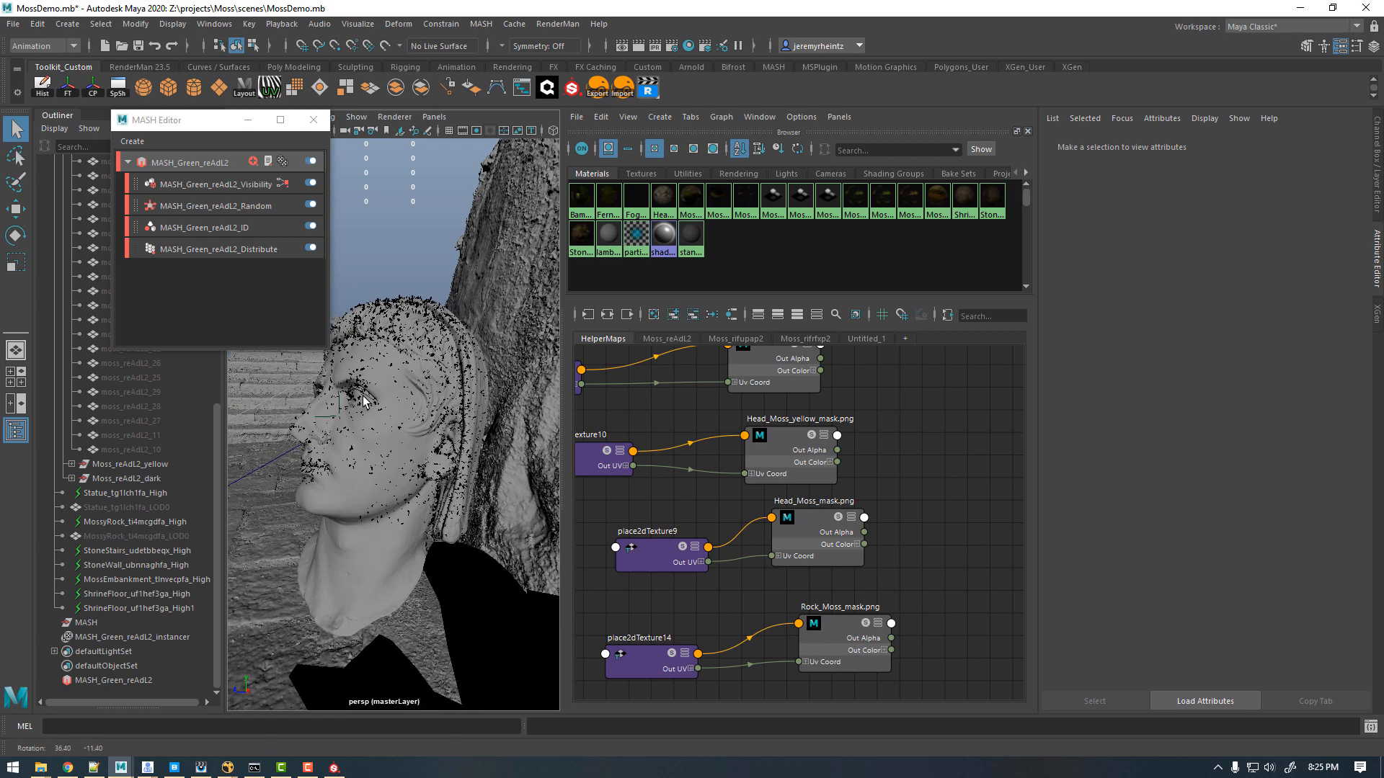
Step: Compare the moss with the Visibility node off and on, and set the Distribute node's number of points to 100000
left_click(311, 183)
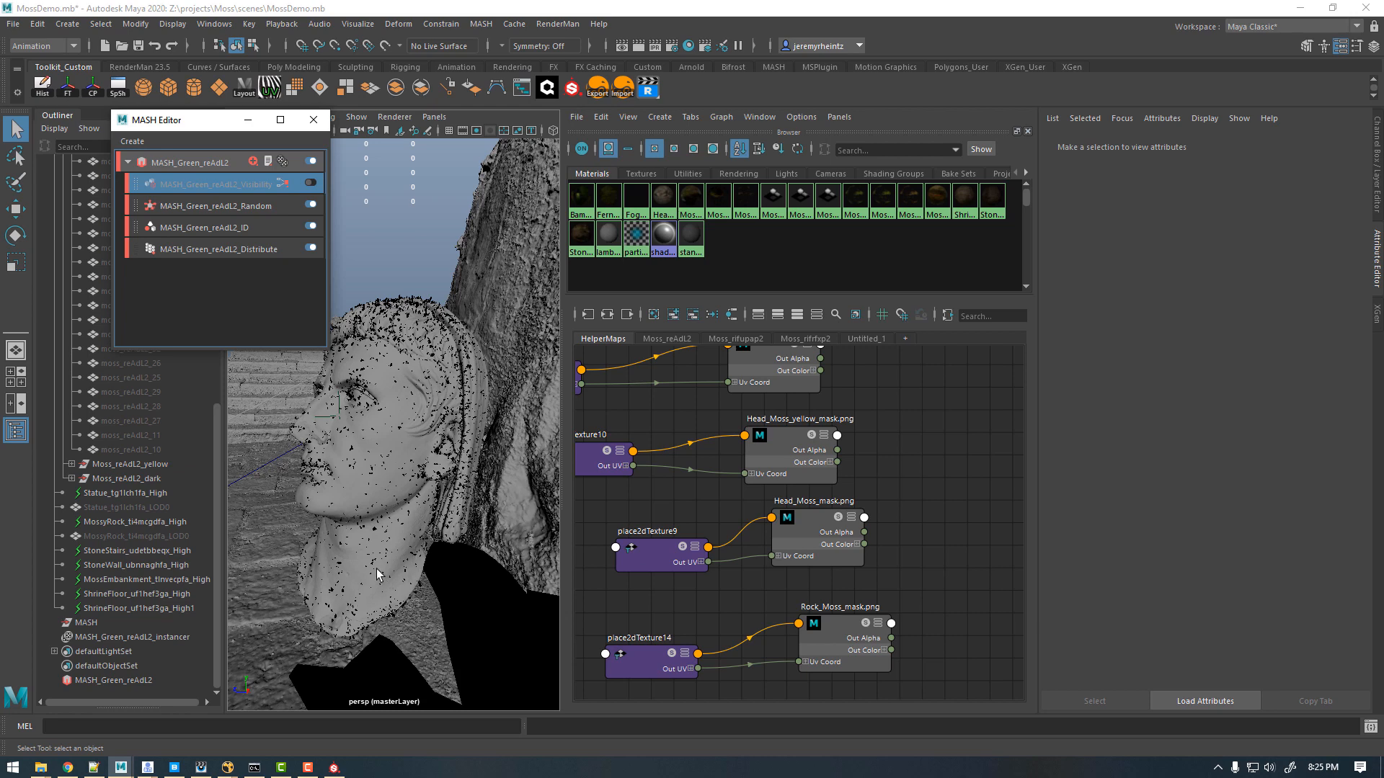
left_click(310, 183)
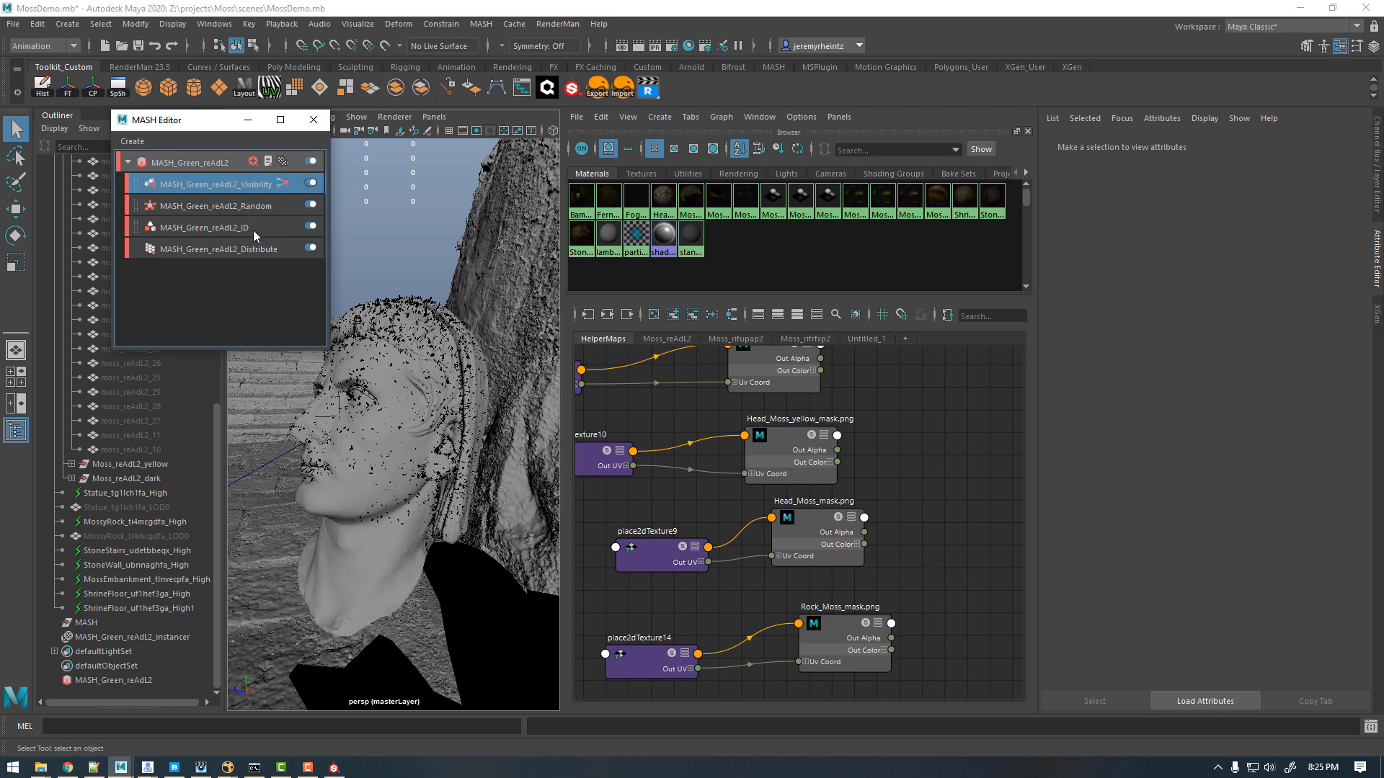
left_click(268, 249)
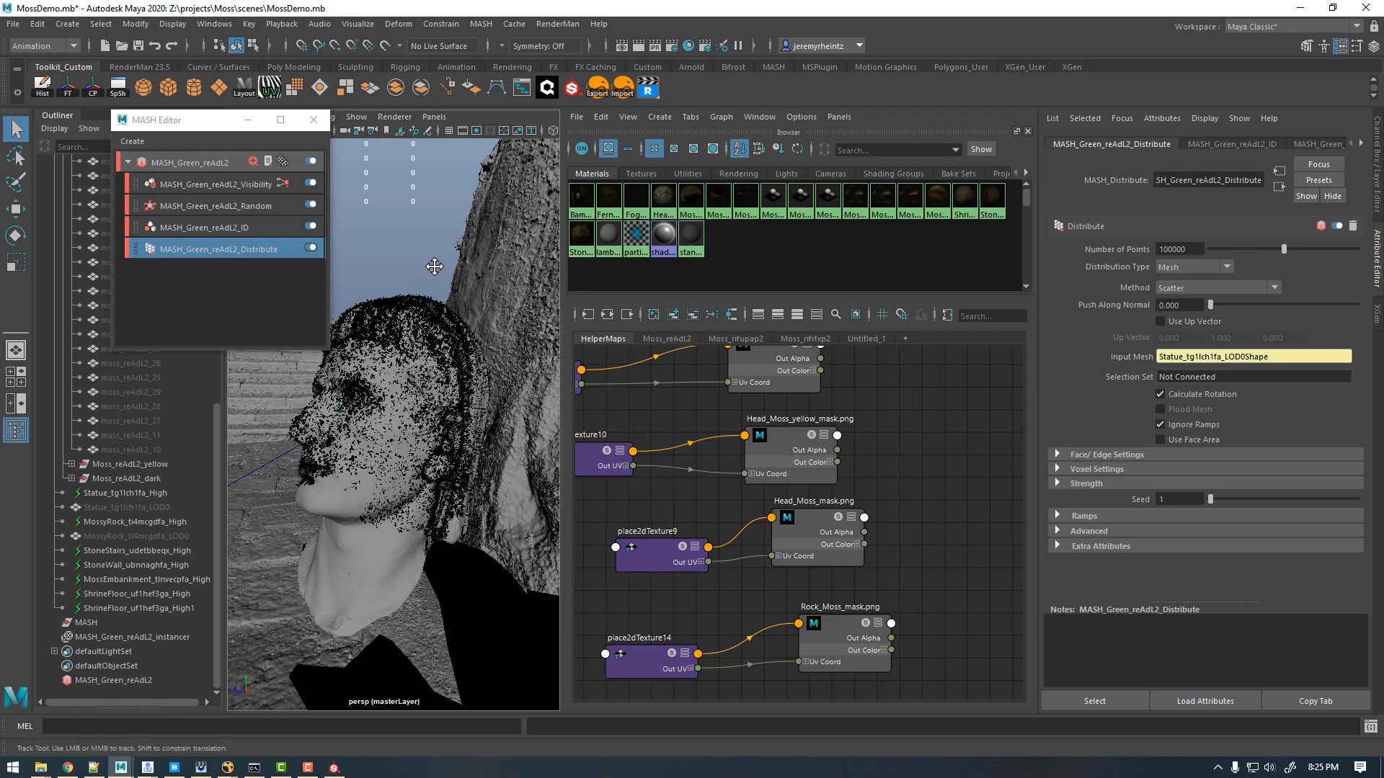
left_click_drag(432, 268, 423, 359, "alt")
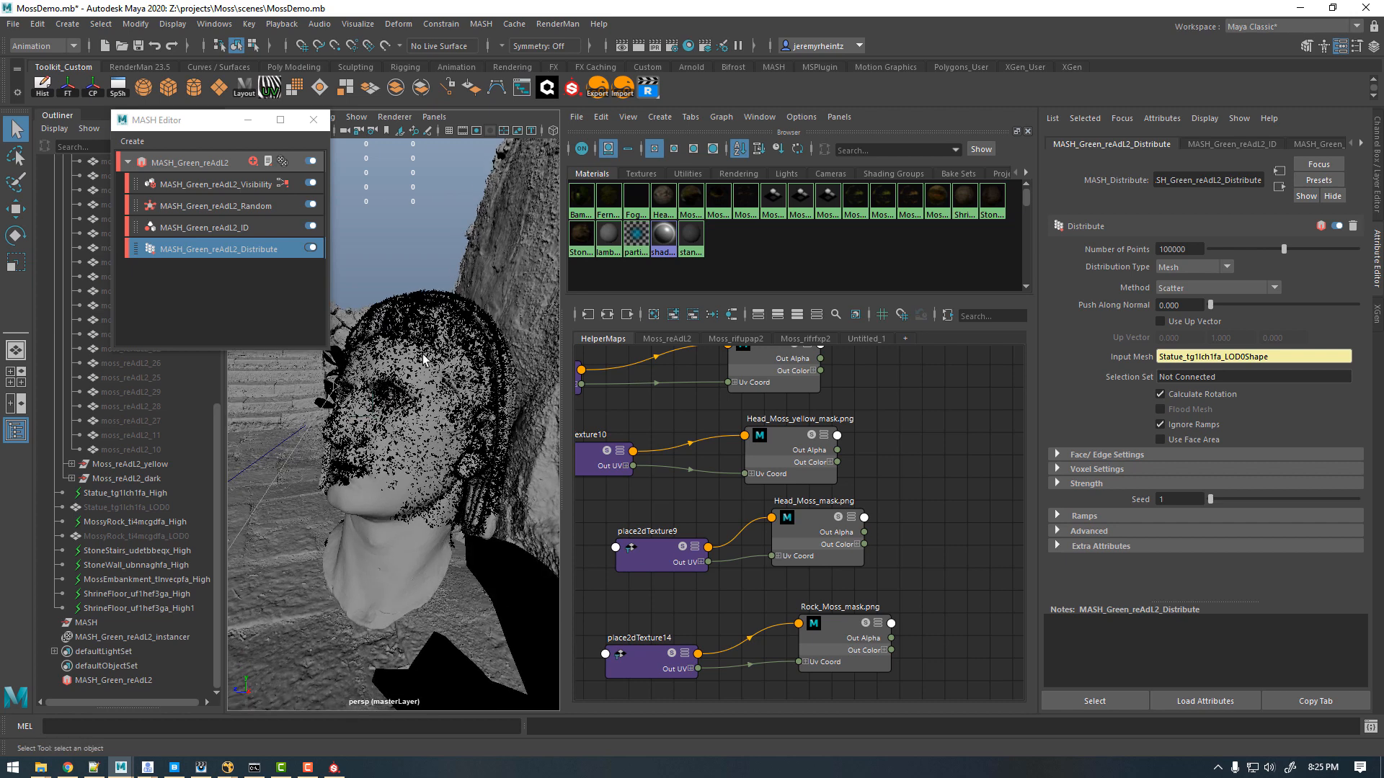
right_click_drag(415, 372, 446, 370, "alt")
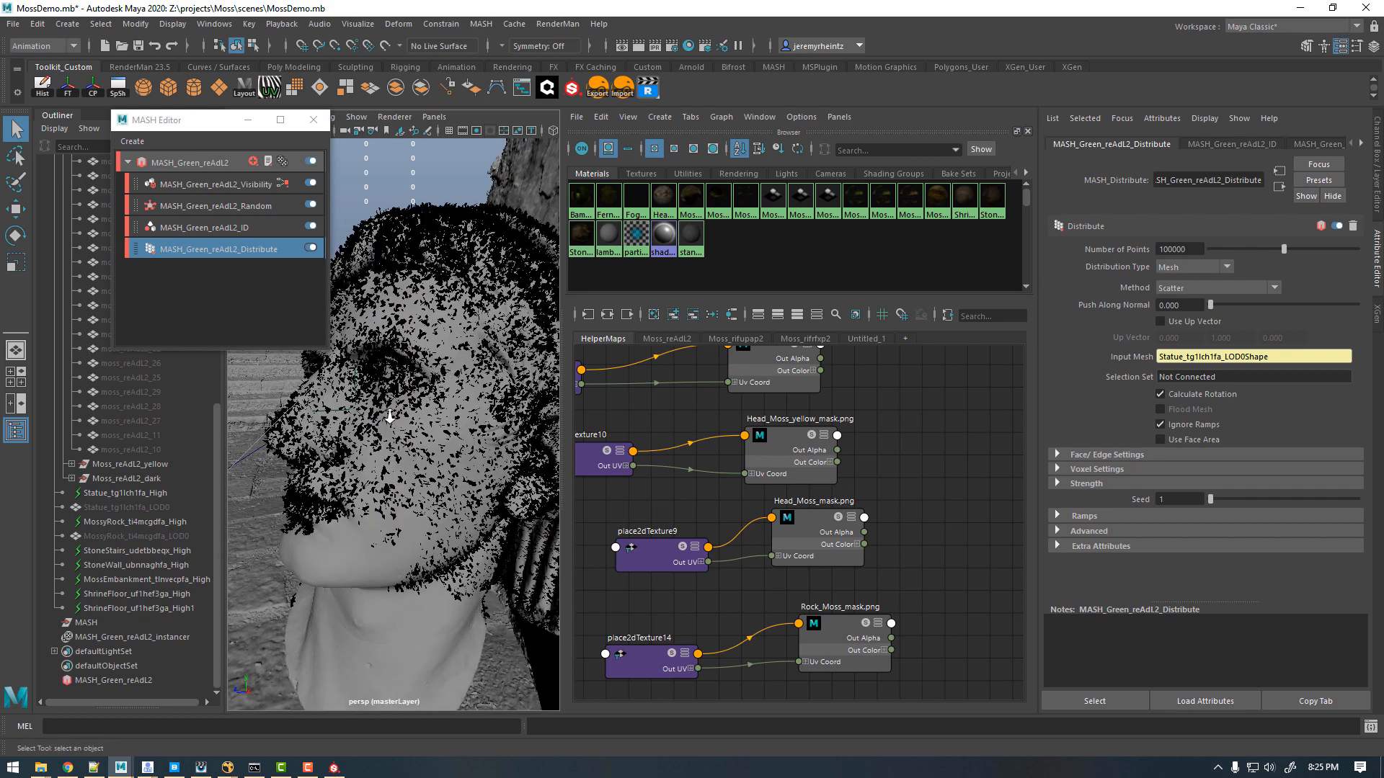
right_click_drag(389, 416, 547, 404, "alt")
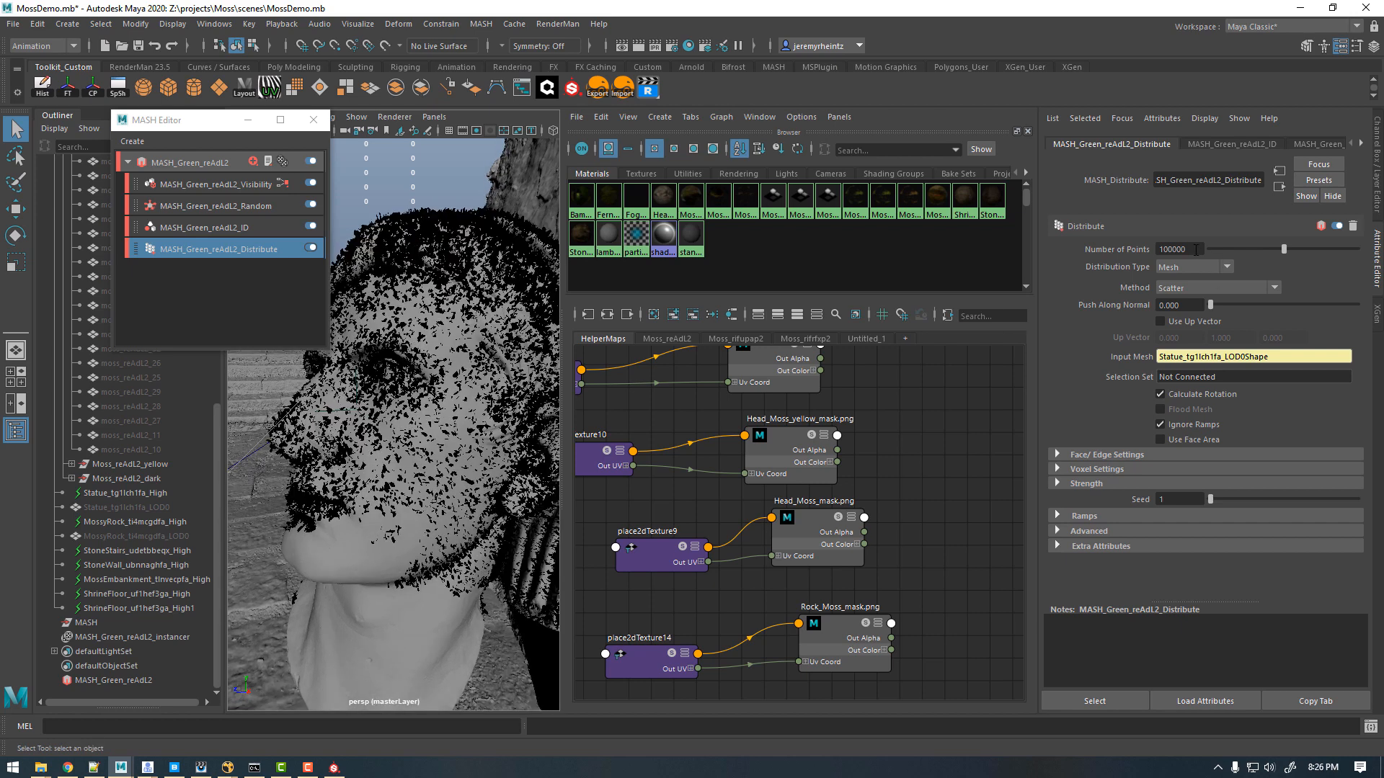
Step: Set the Distribute node's number of points to 10000 and inspect the sparser moss on the statue head
left_click(1195, 250)
type("10000")
key("Return")
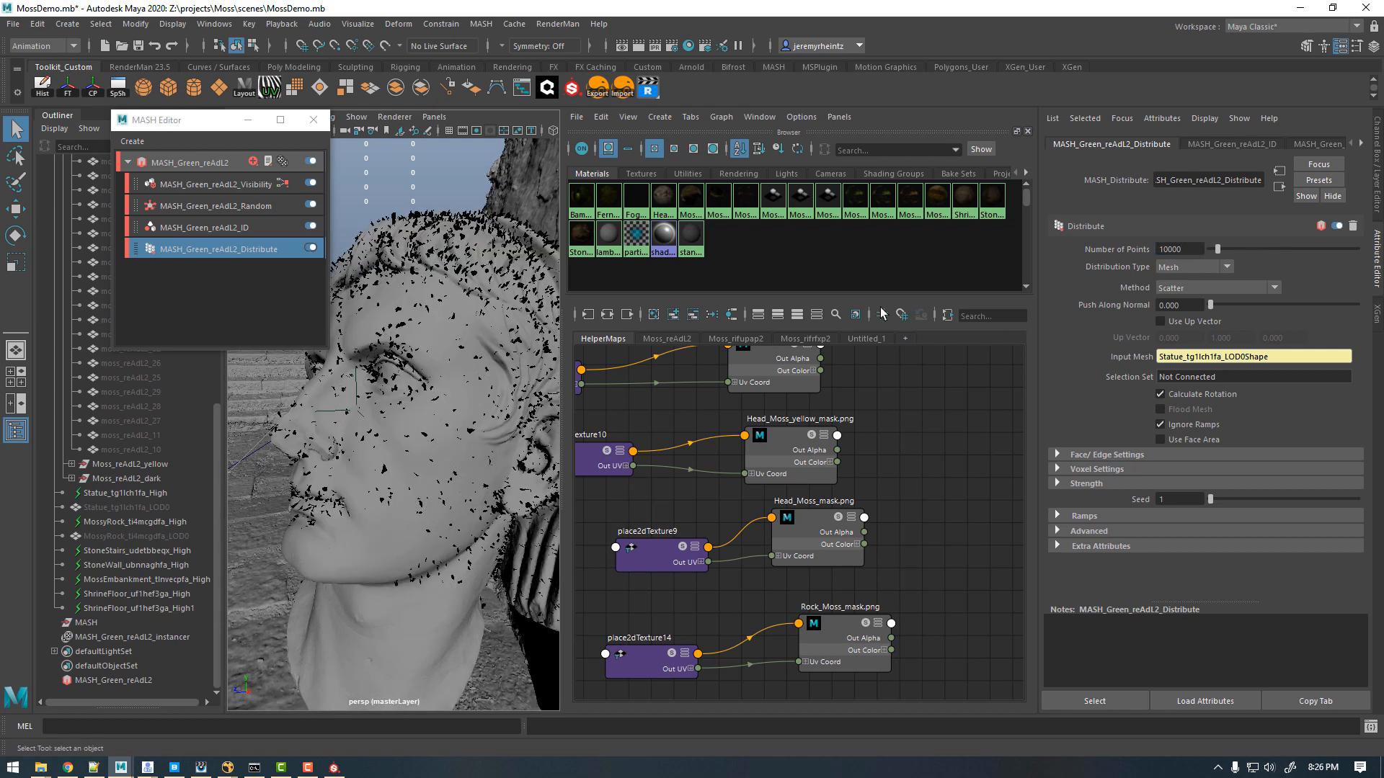
right_click_drag(438, 424, 401, 415, "alt")
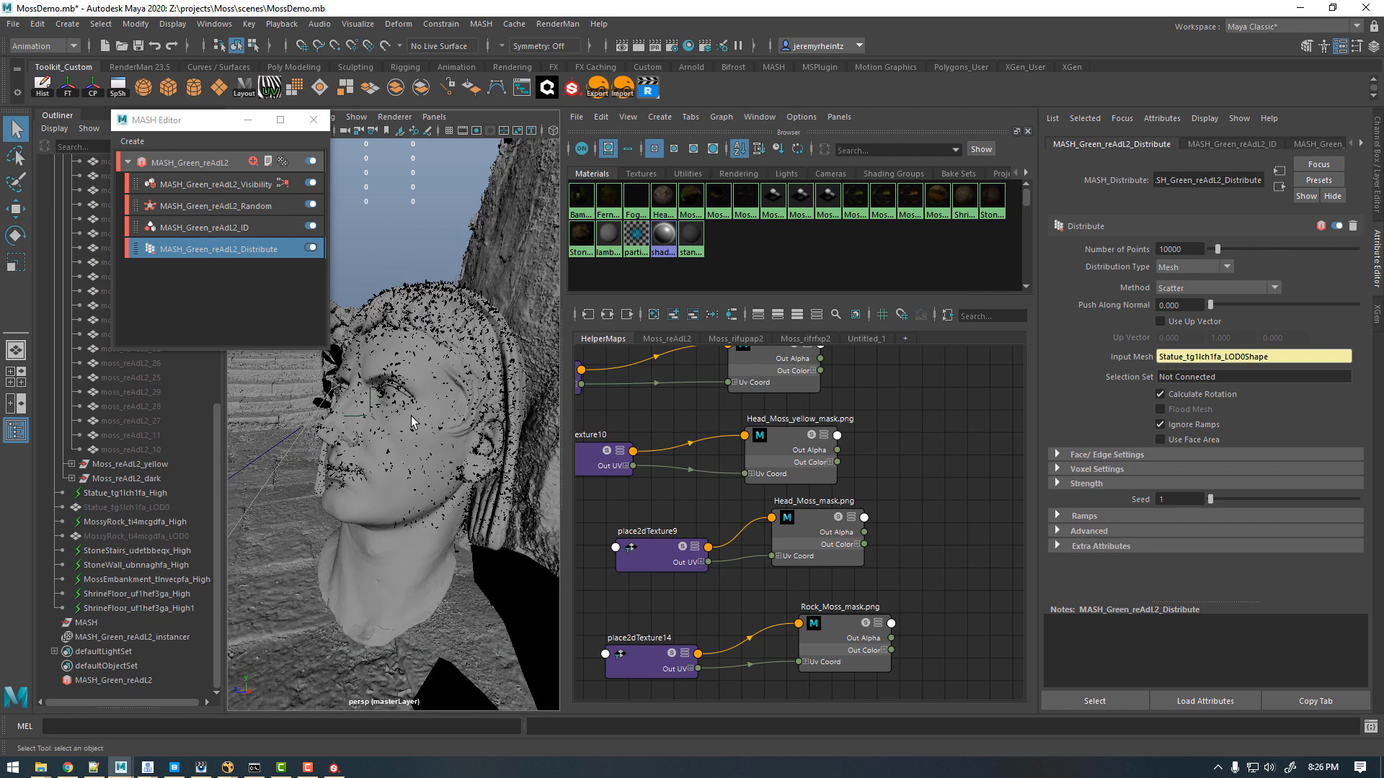
left_click_drag(420, 439, 404, 455, "alt")
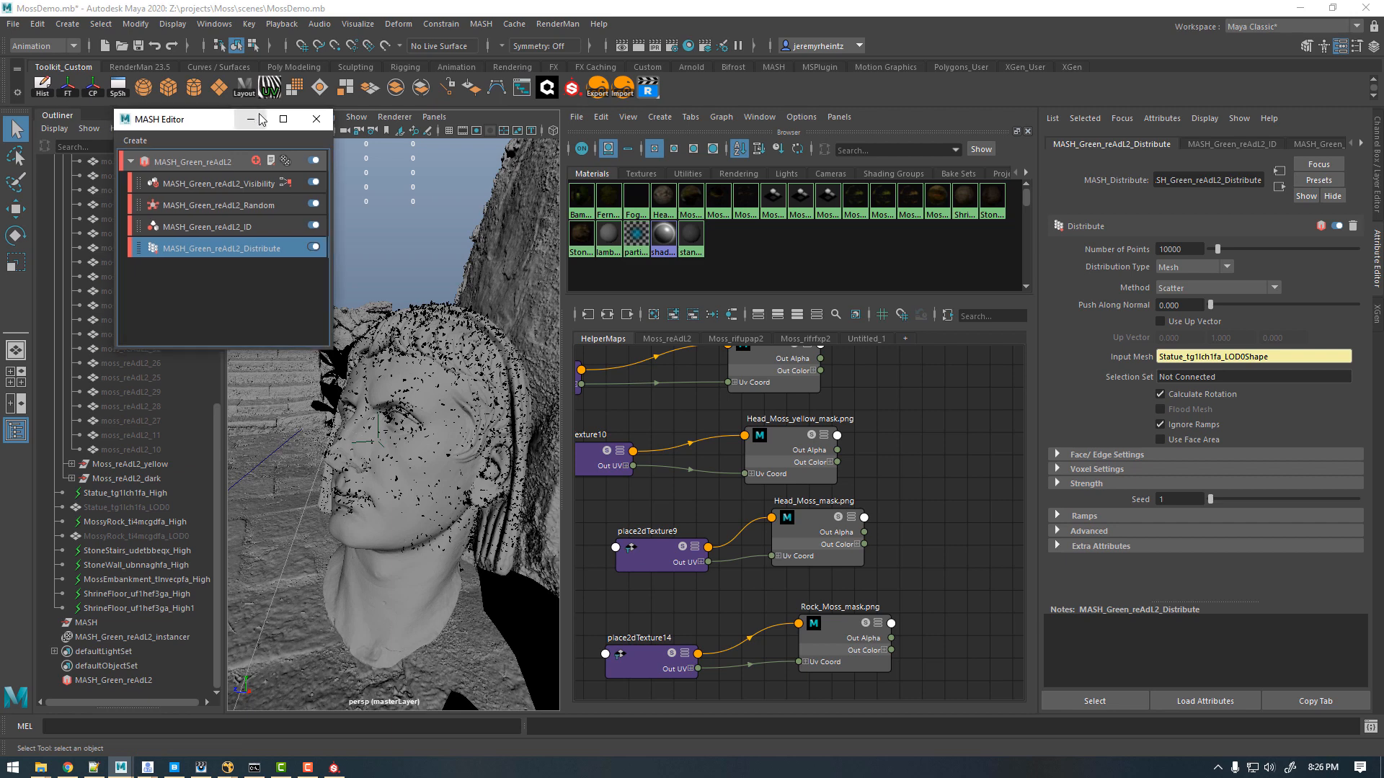
Step: Set the Distribute node's number of points to 100000 and move the MASH Editor clear of the shelf
left_click_drag(205, 126, 221, 88)
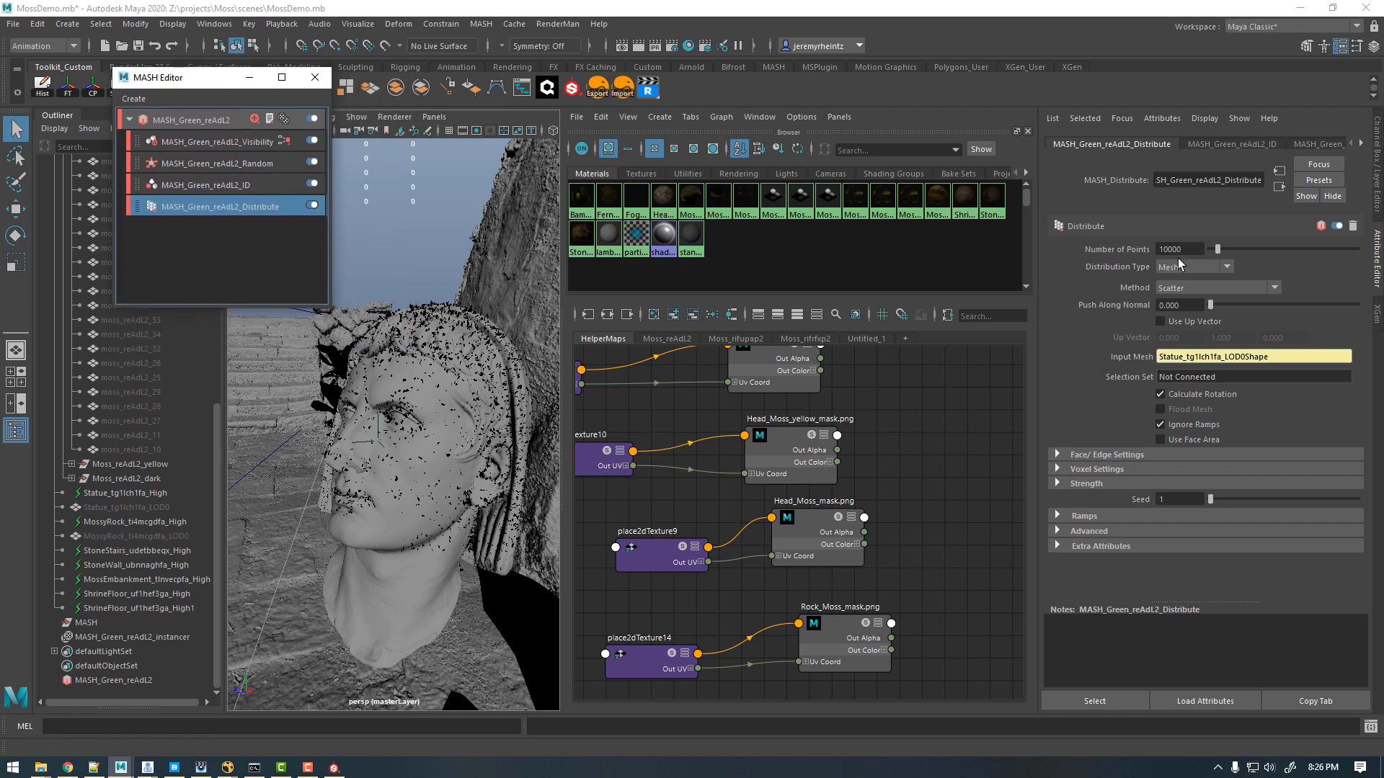
left_click(1193, 248)
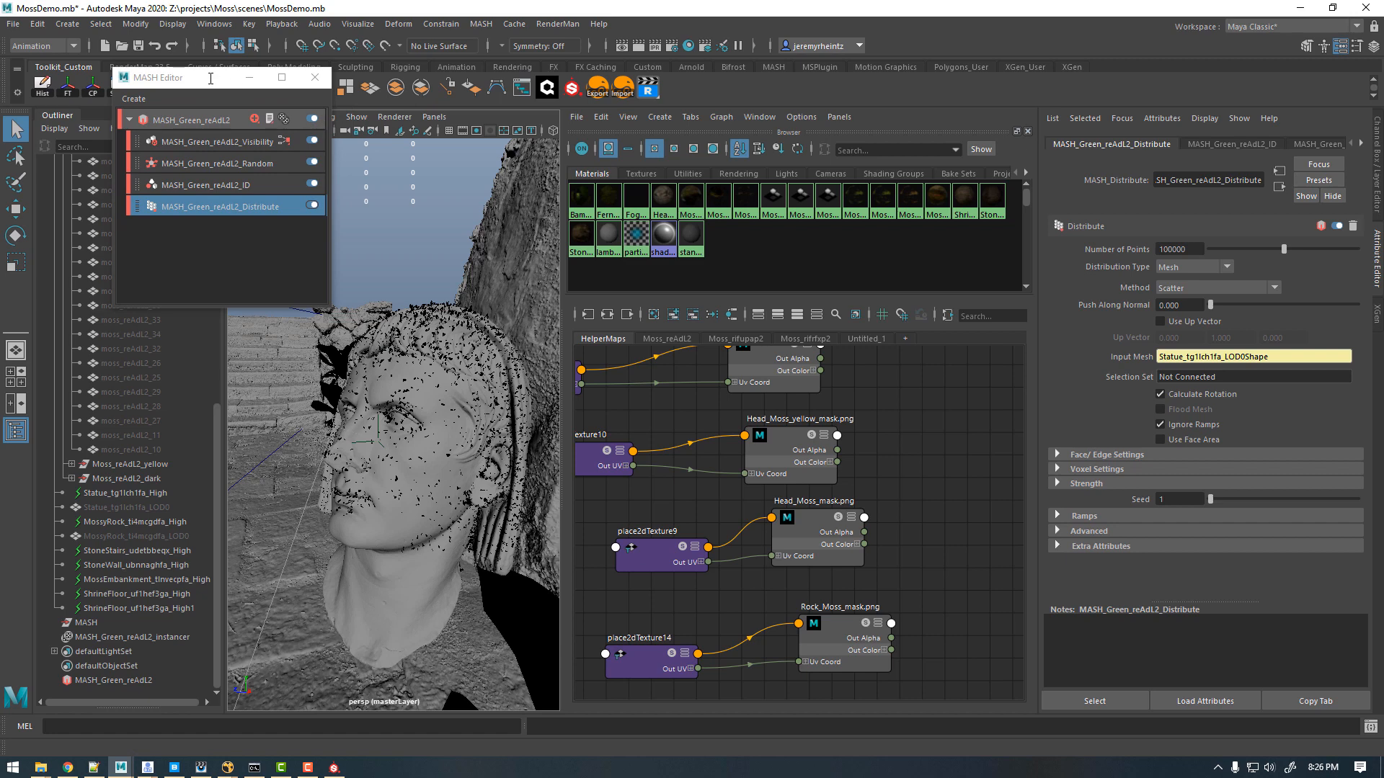
left_click_drag(211, 77, 172, 185)
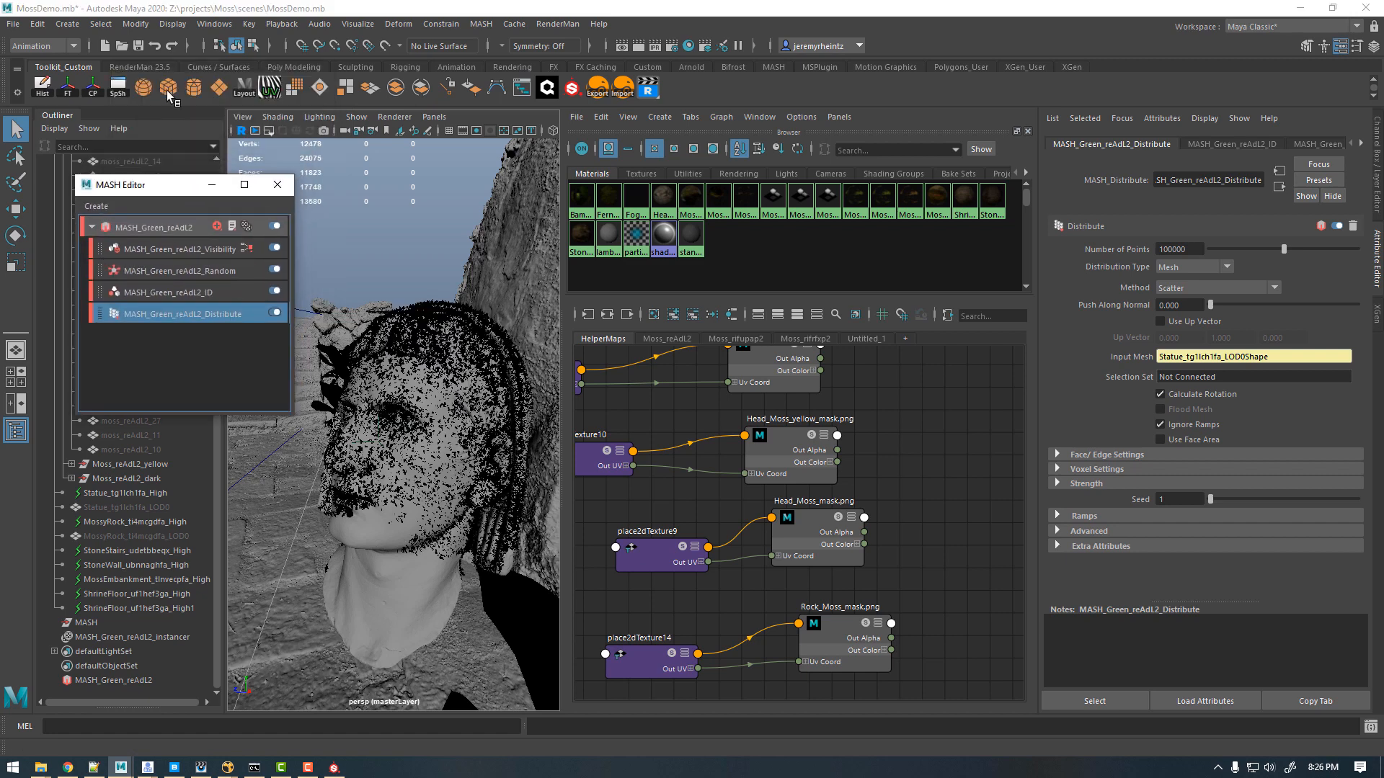
Step: Start a RenderMan IPR render of the scene from the shot camera
left_click(114, 68)
right_click(67, 87)
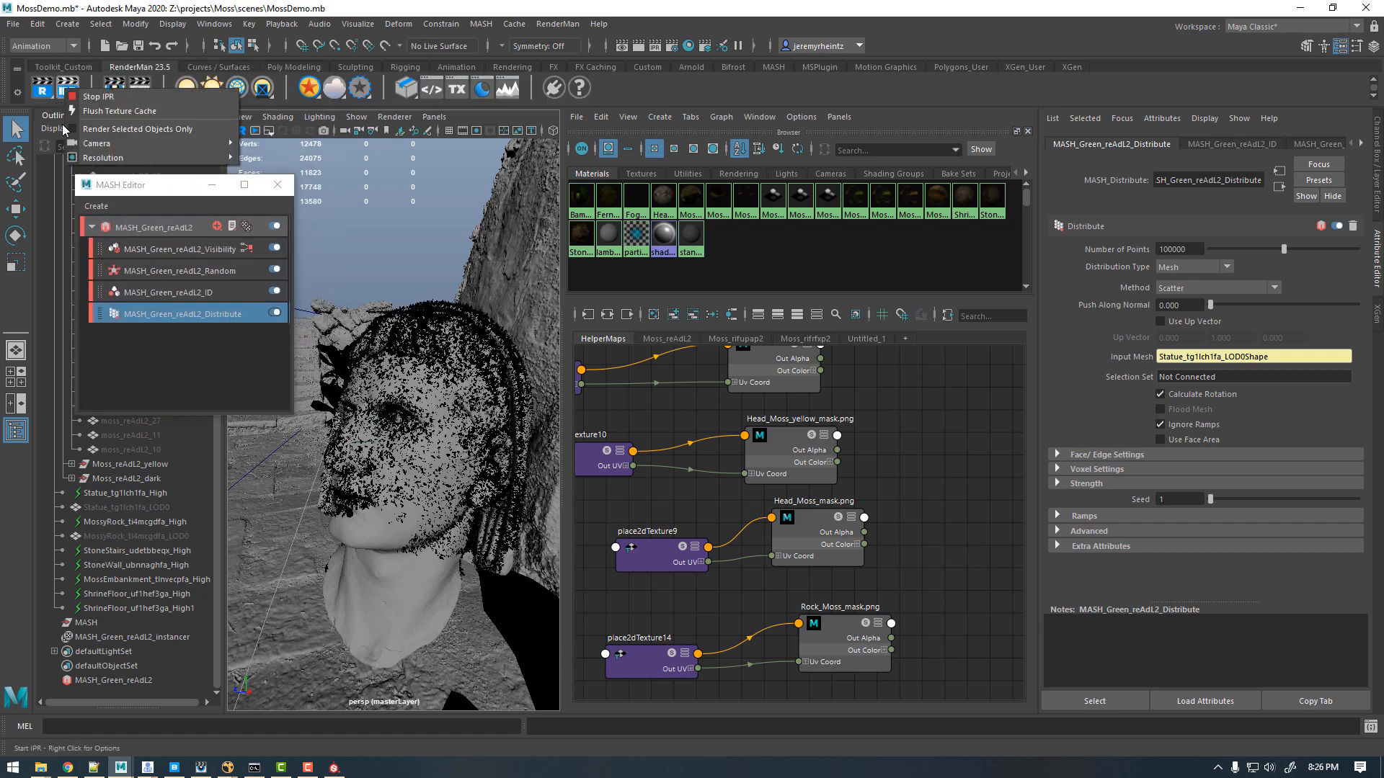
mouse_move(119, 144)
left_click(265, 177)
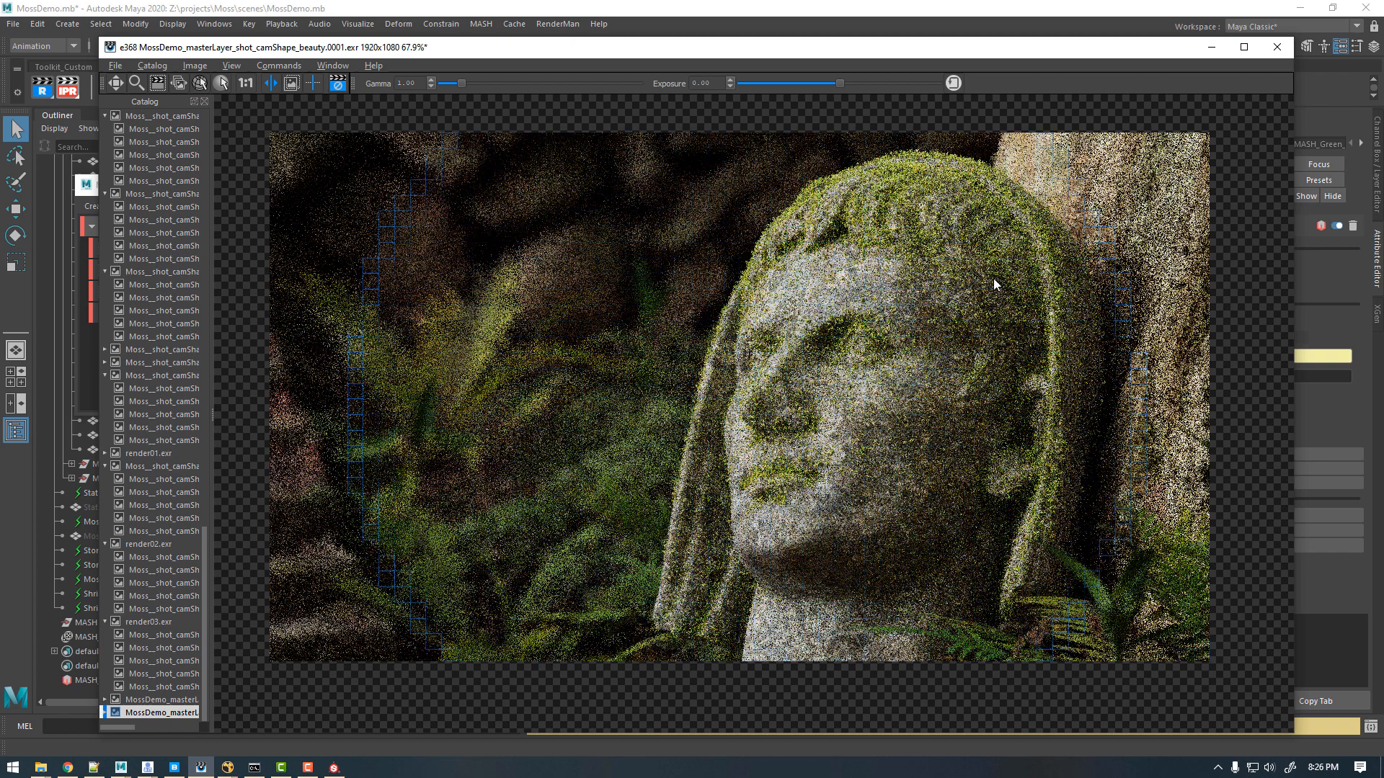
Step: Examine the rendered moss on the statue head up close and in the full frame
scroll(945, 207, "up", 2)
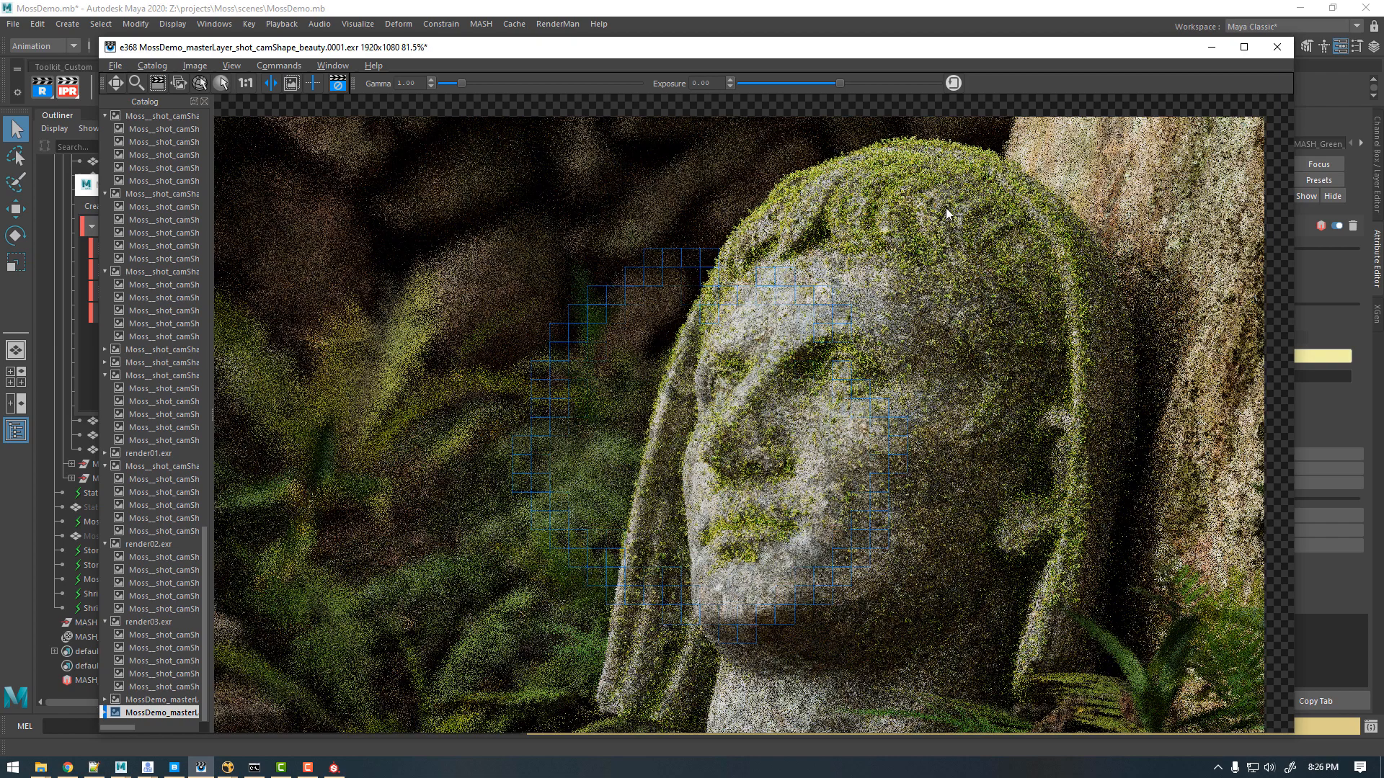
scroll(947, 210, "up", 1)
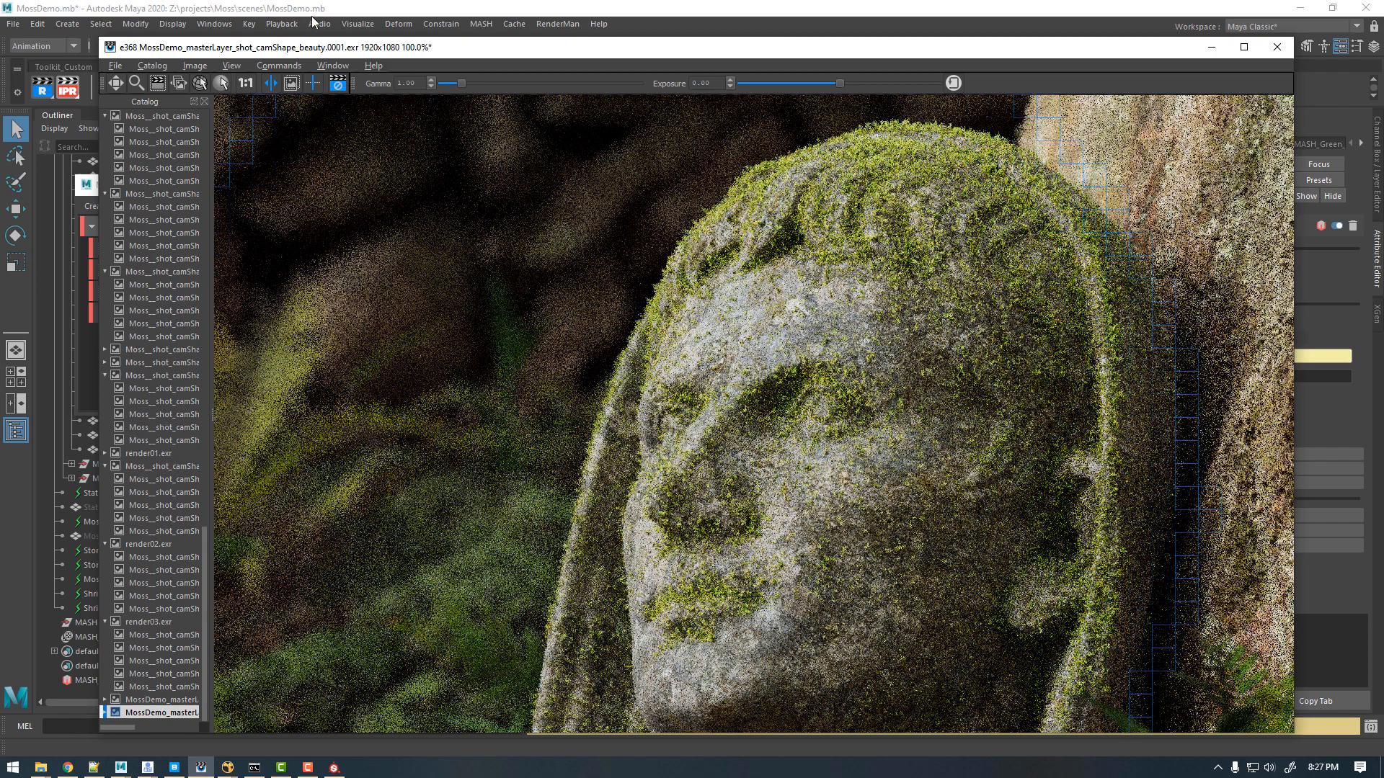
left_click_drag(377, 50, 352, 36)
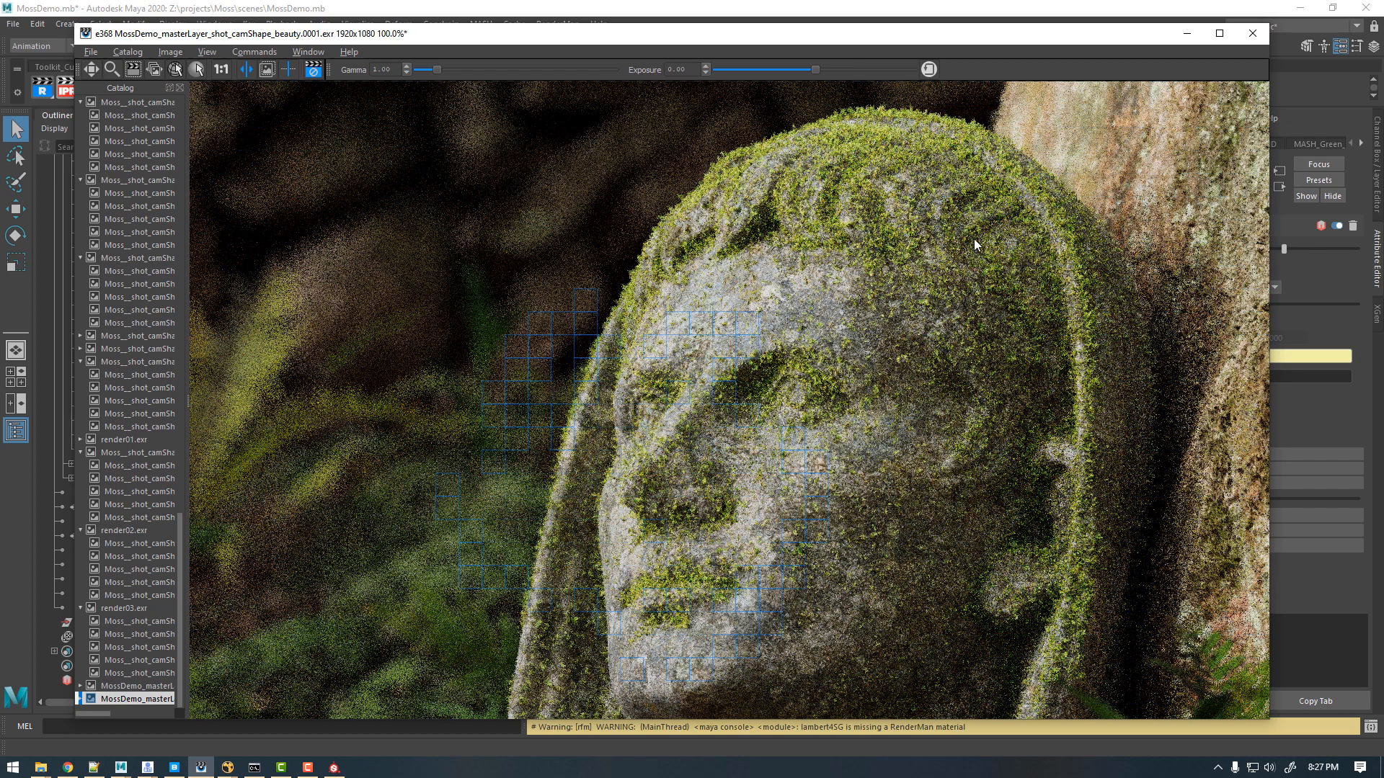
scroll(776, 431, "down", 2)
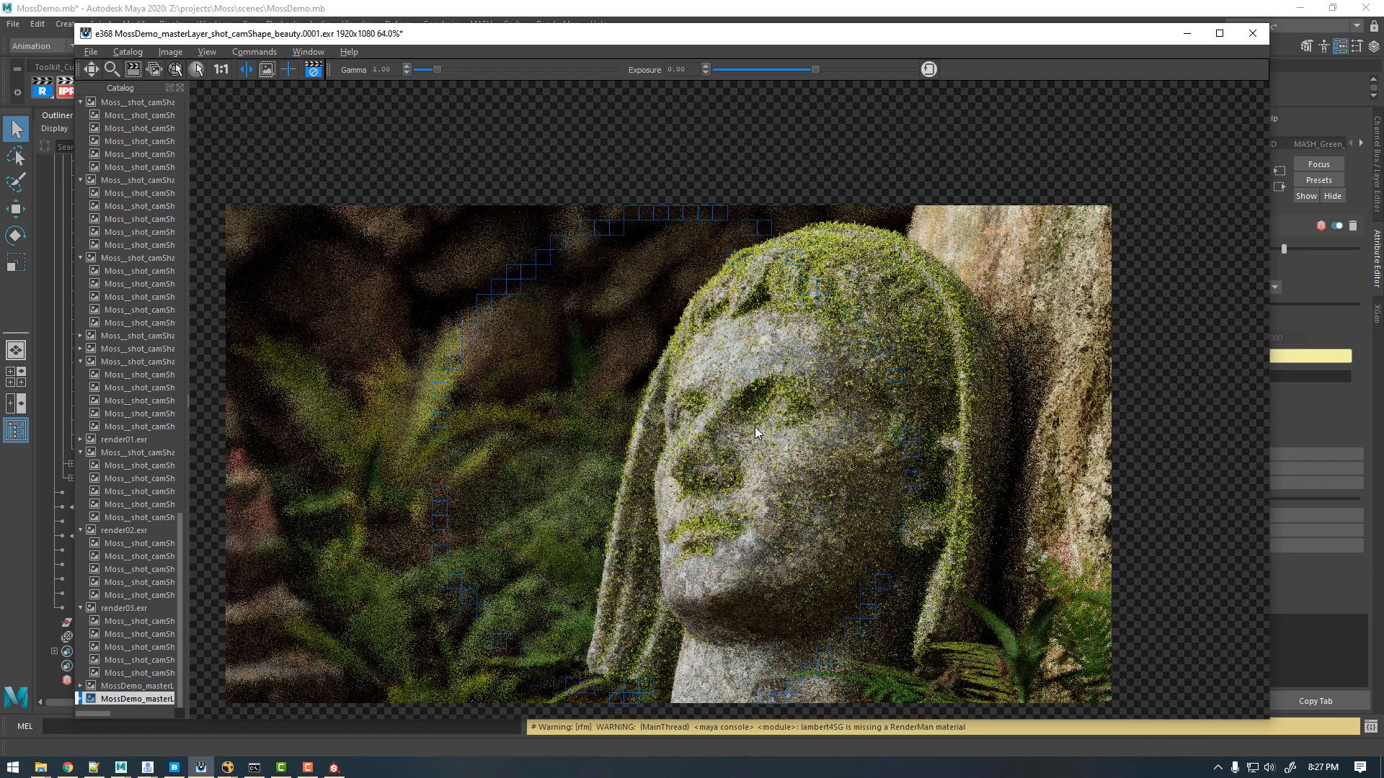
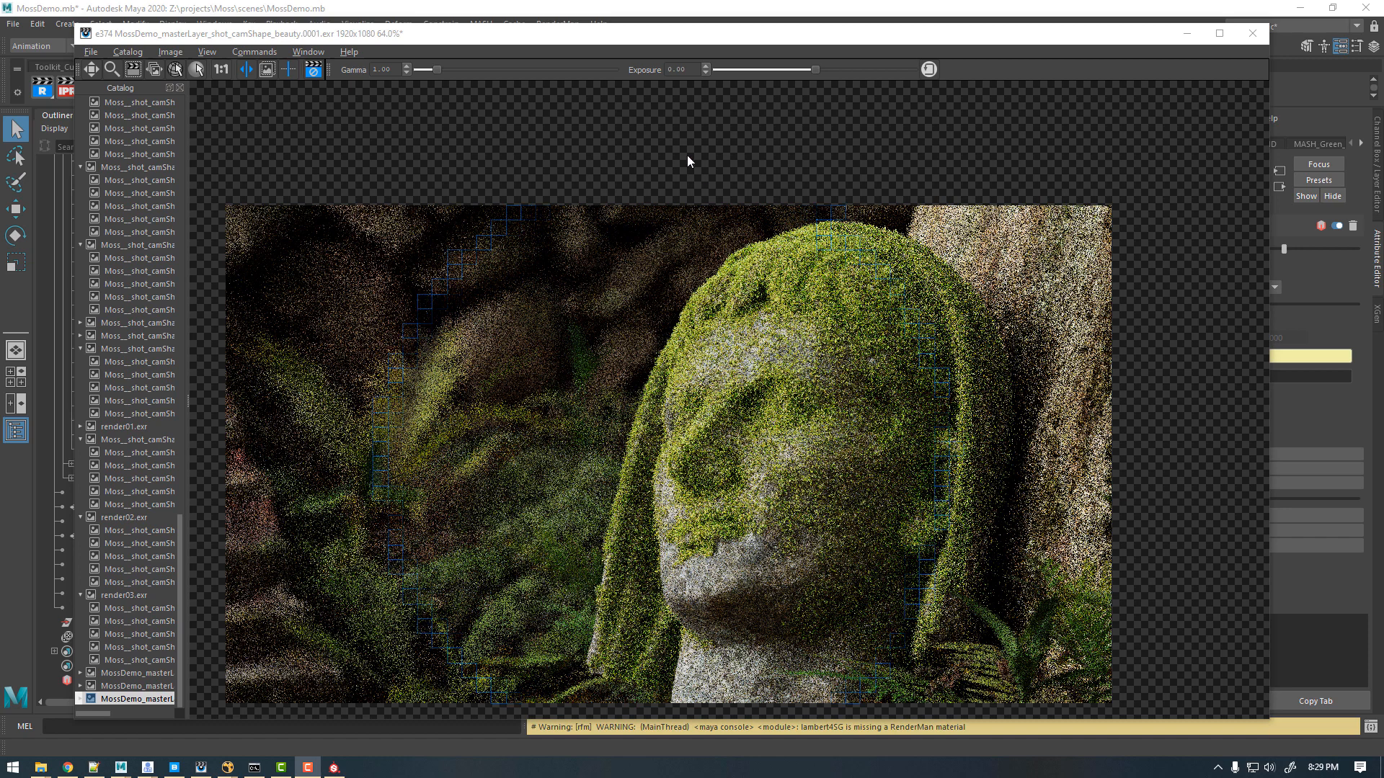
Step: Compare the denser moss render with the previous render in the catalog, and minimize the render window
left_click_drag(729, 36, 722, 31)
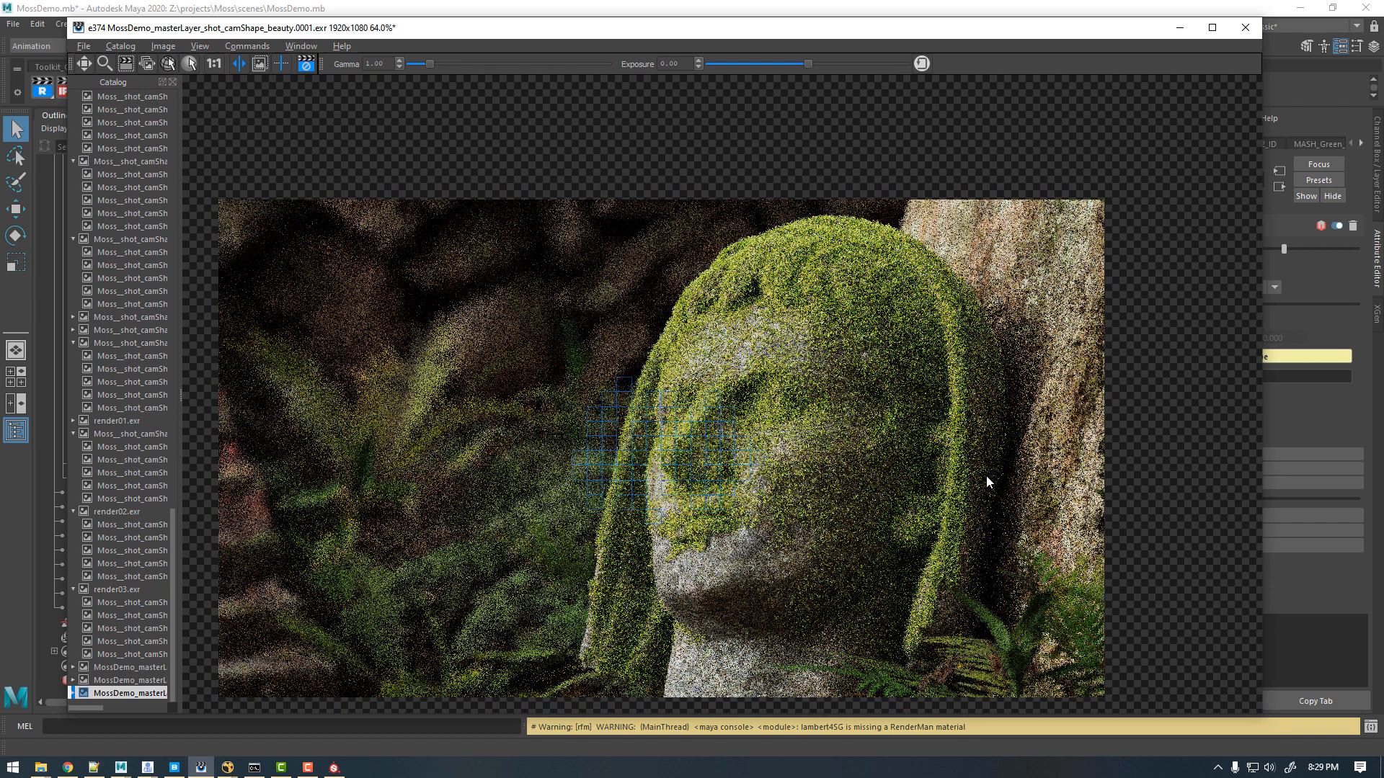
left_click(922, 64)
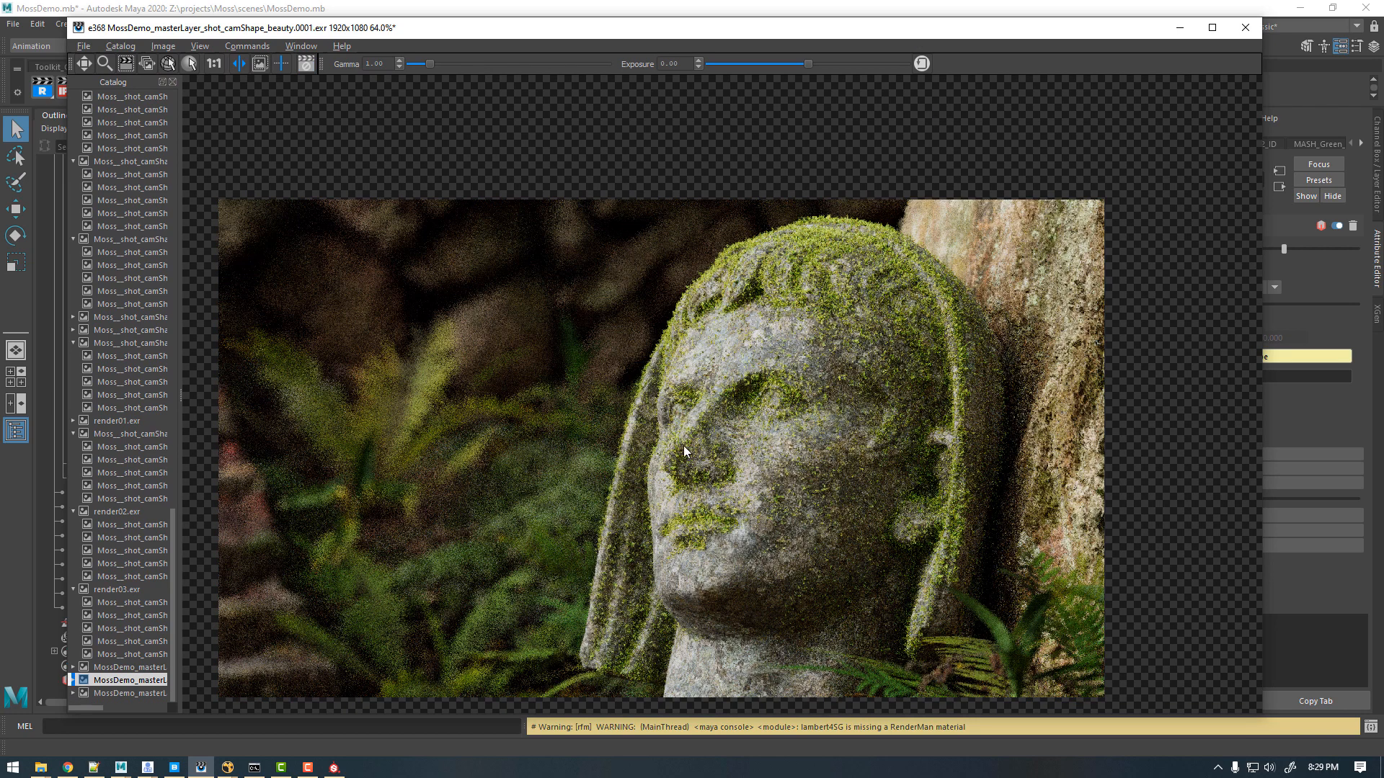
key("Down")
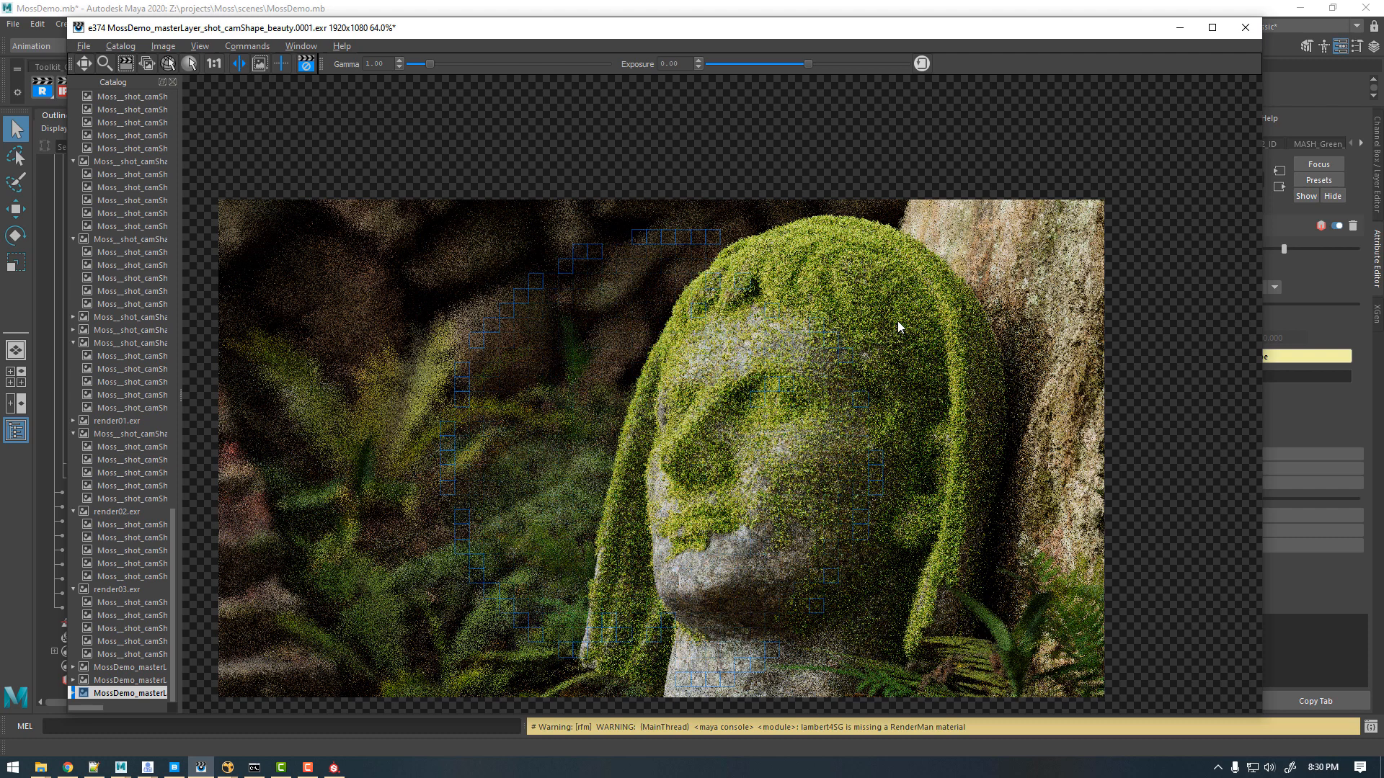
key("Up")
key("Down")
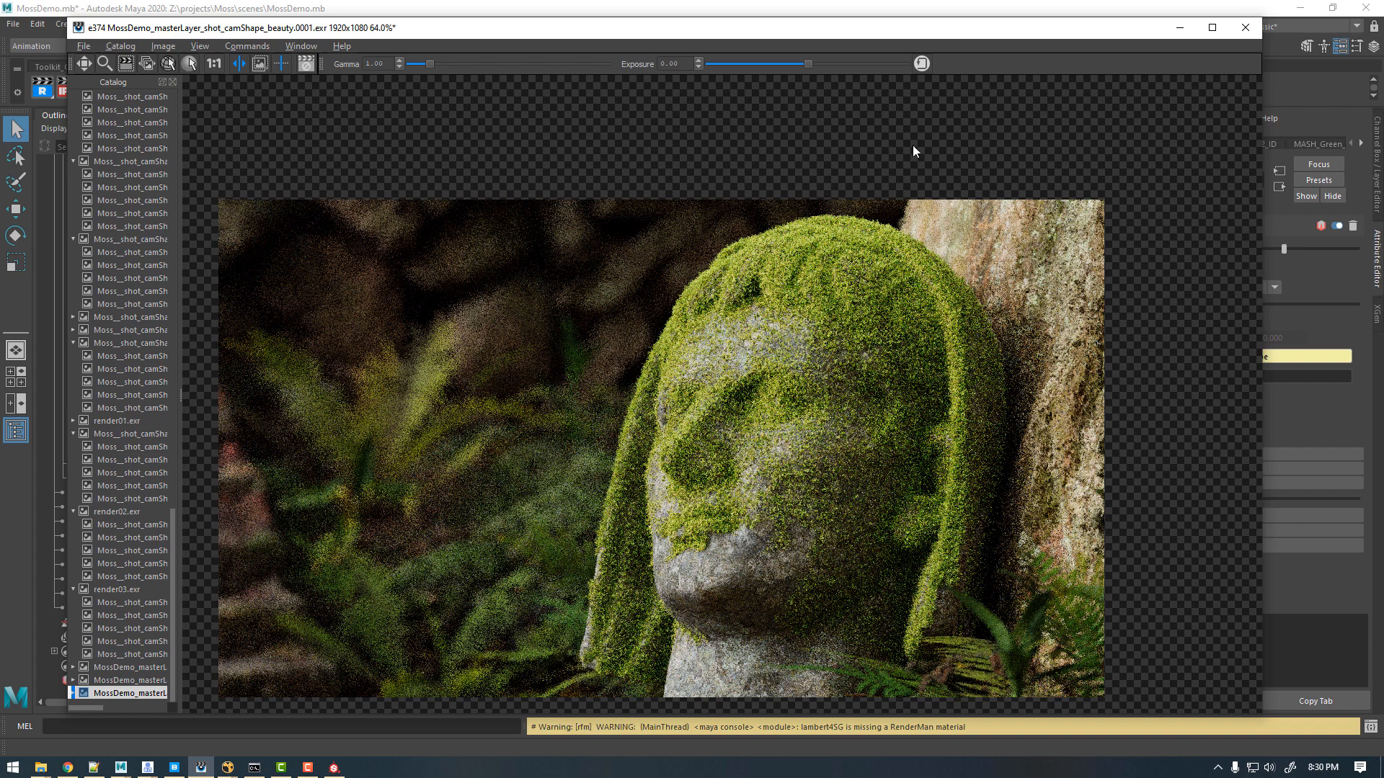
left_click(1179, 28)
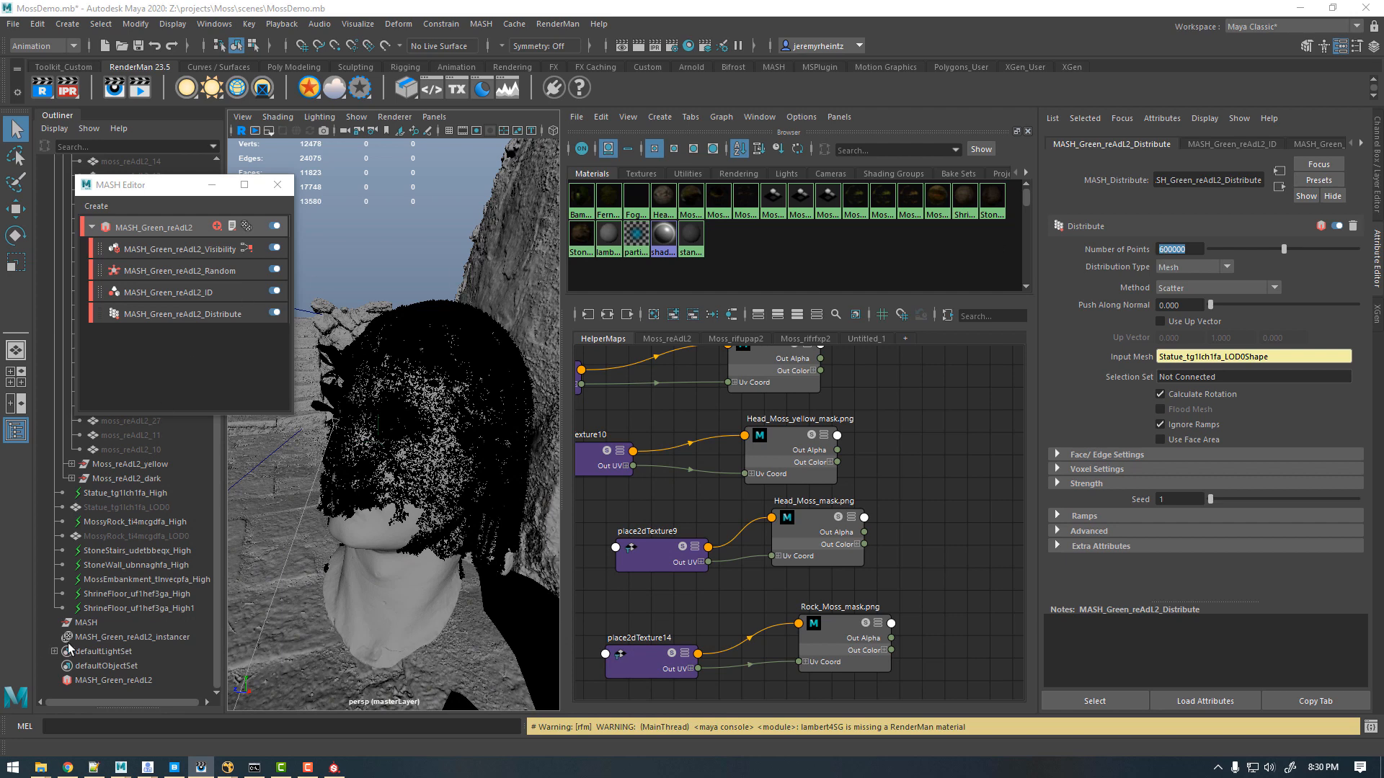
Step: Add MASH_Green_reAdL2_instancer to the Head_Moss_reAdL2 display layer
left_click(104, 637)
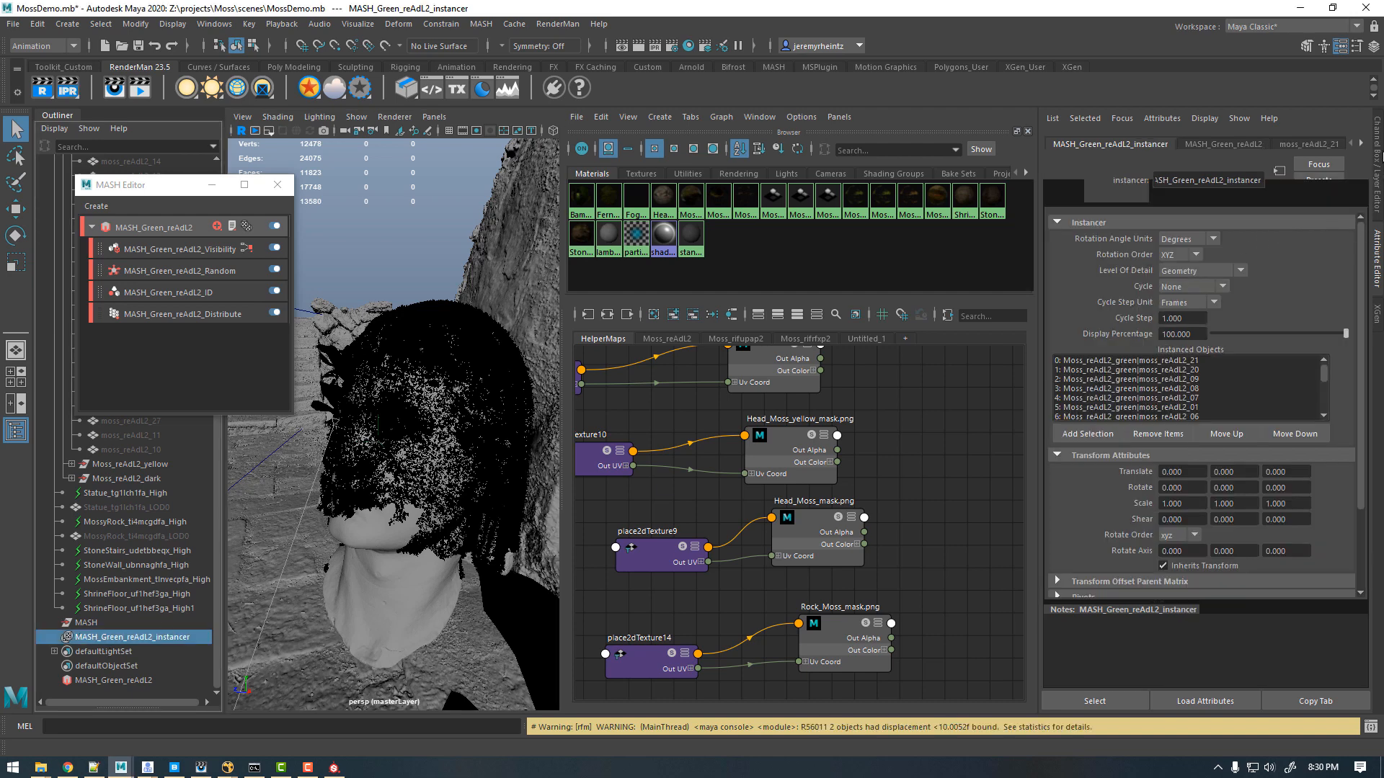
left_click(1377, 137)
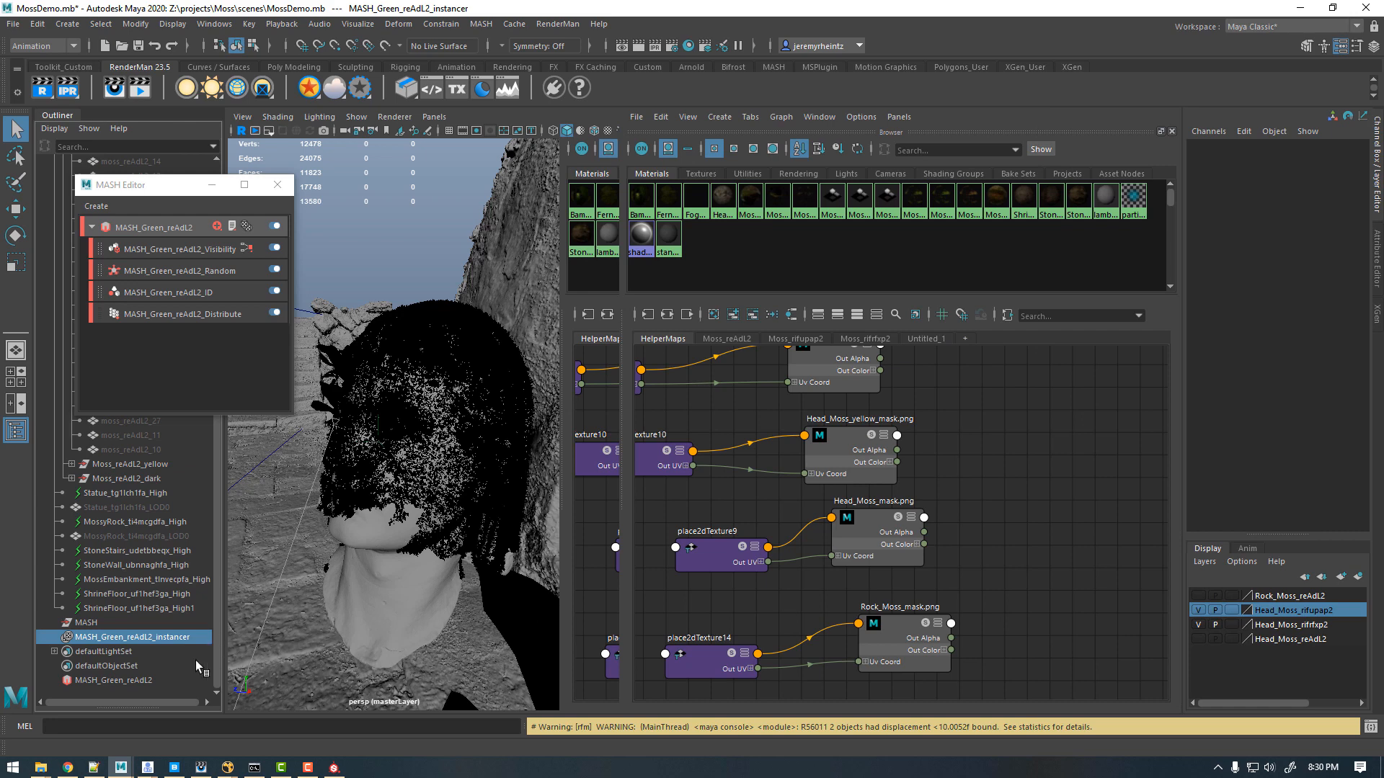
left_click(118, 638)
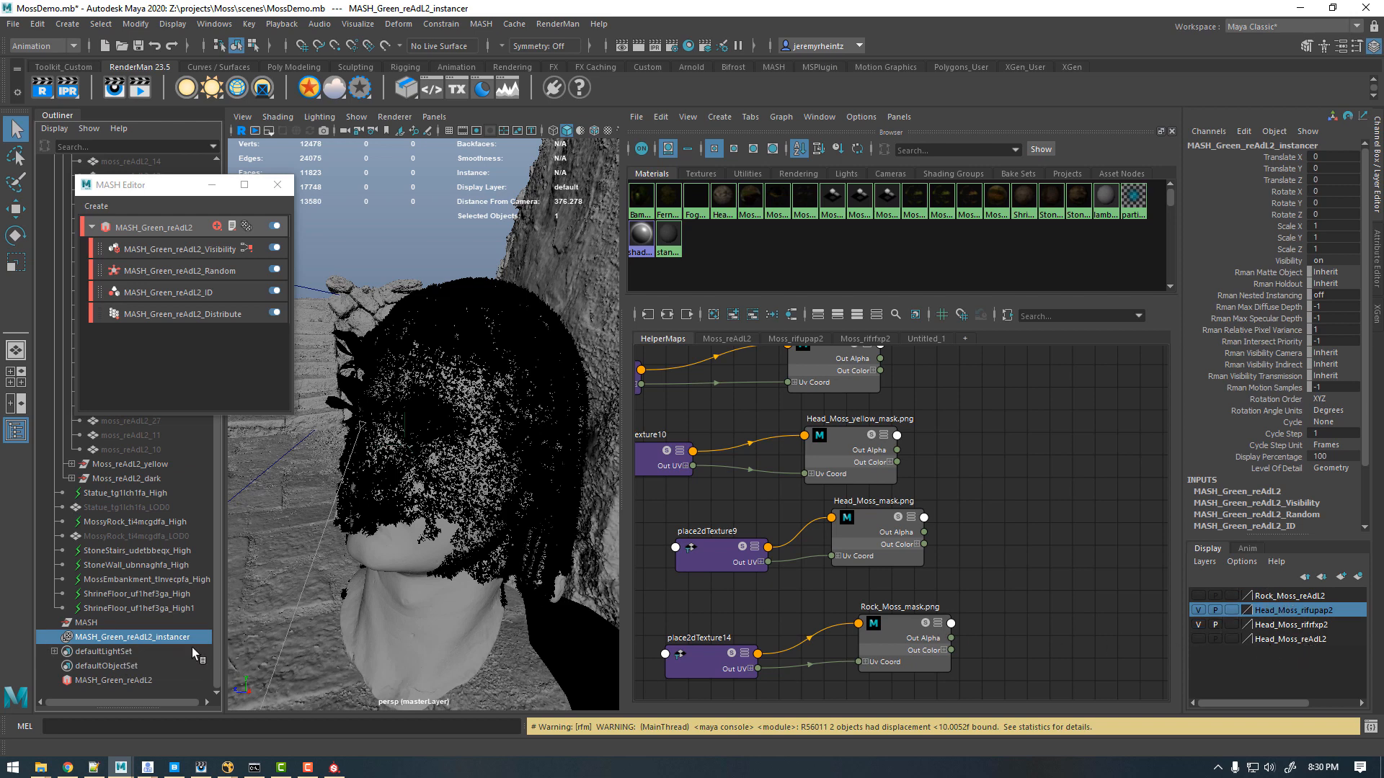
right_click(1287, 640)
left_click(1260, 498)
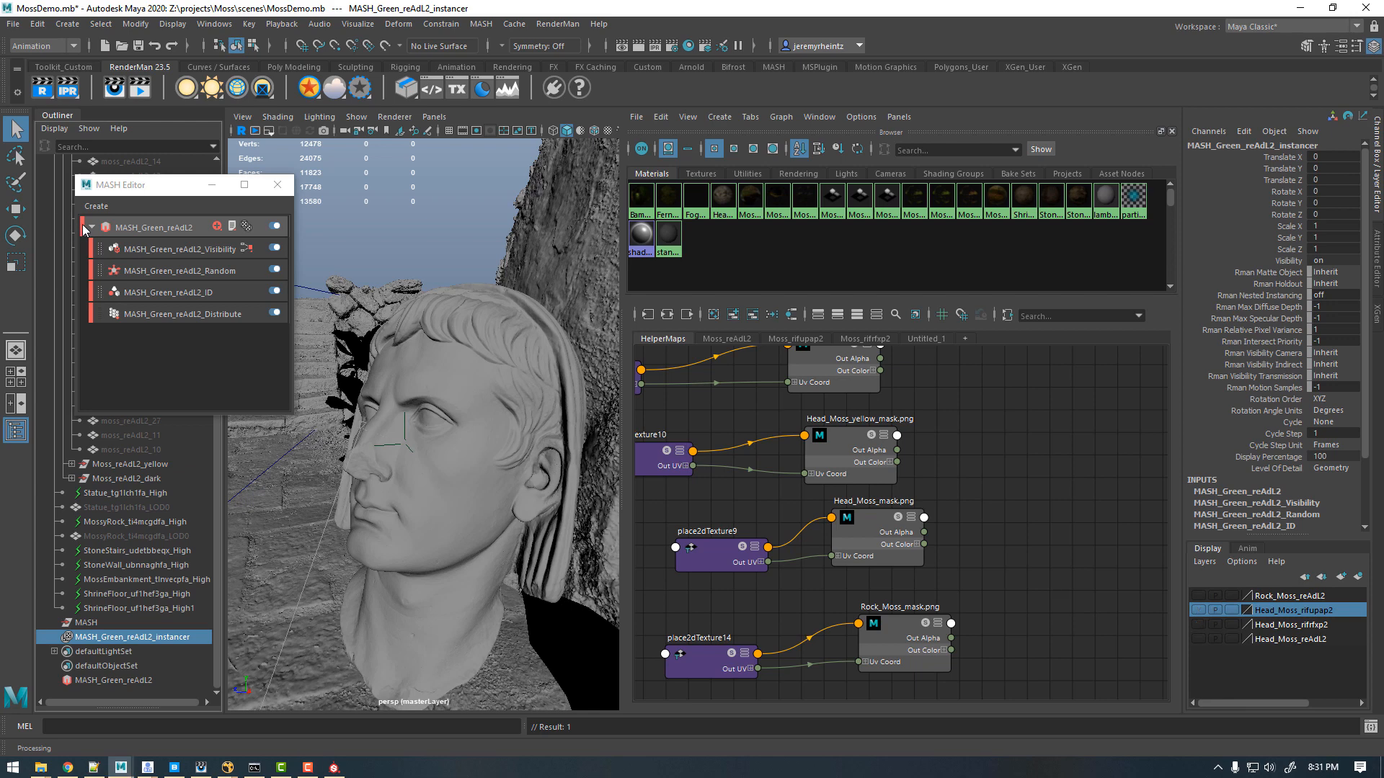
Step: Collapse the MASH_Green_reAdL2 network and the Moss_reAdL2_green group, with the MASH Editor moved clear of the Outliner
left_click(88, 227)
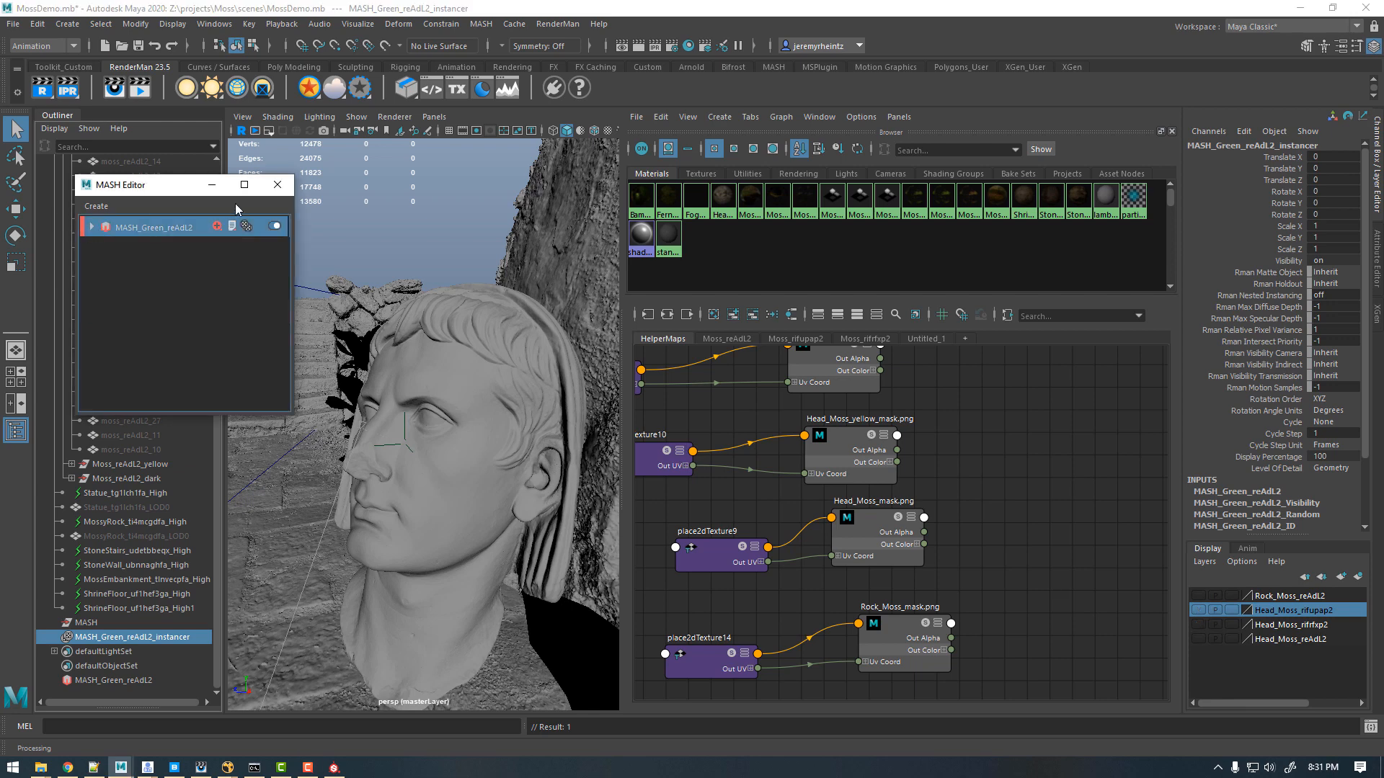
left_click_drag(170, 195, 326, 83)
scroll(115, 344, "up", 8)
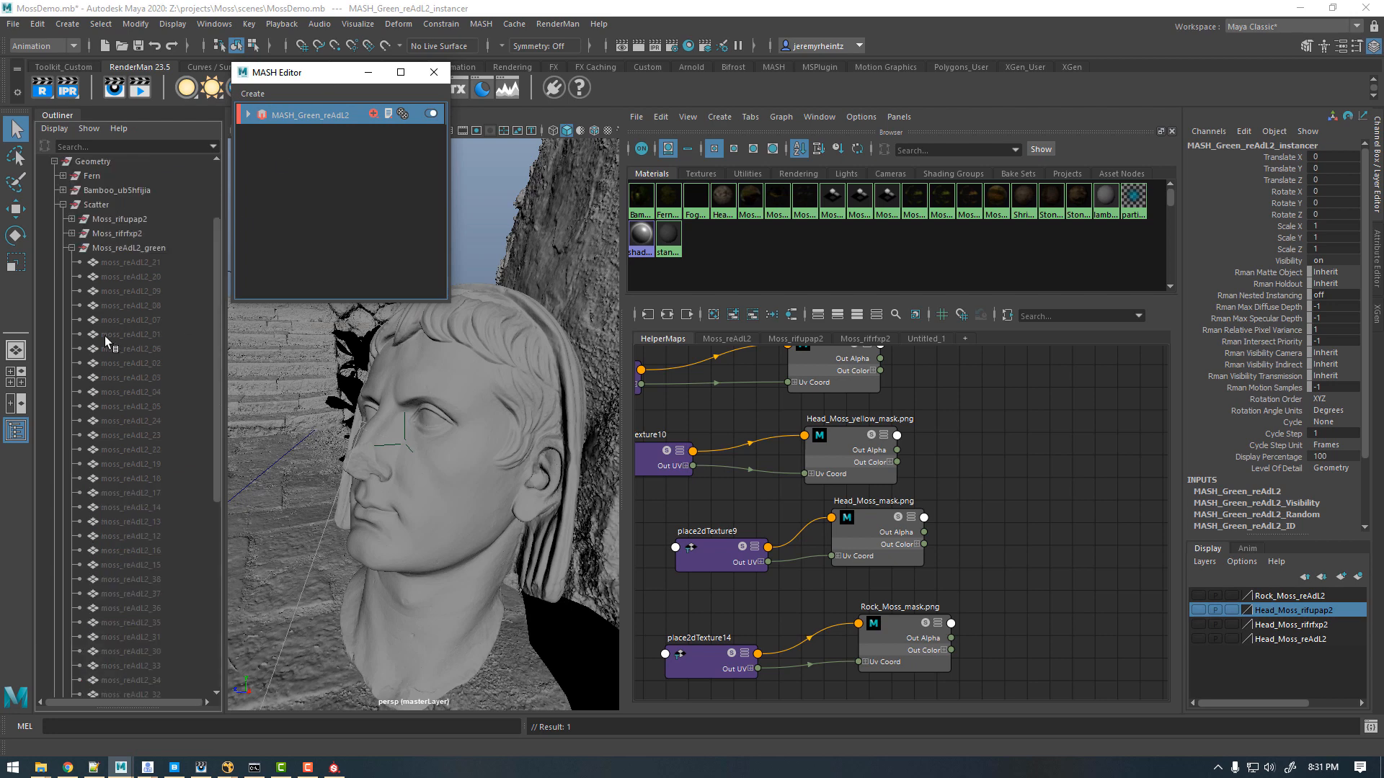
left_click(72, 250)
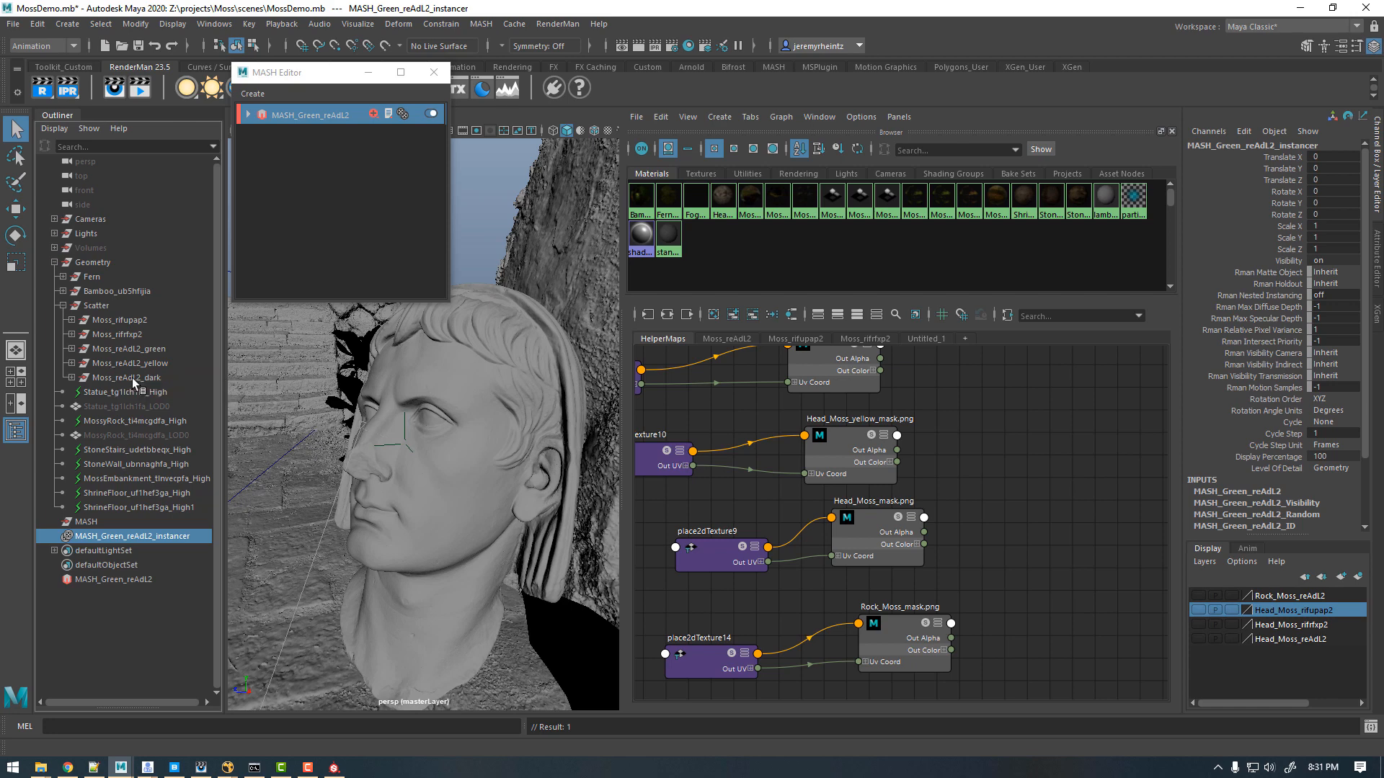
Step: Display the Moss_reAdL2 shading graph and examine the nodes feeding the yellow moss surface material
left_click(725, 338)
scroll(941, 418, "down", 5)
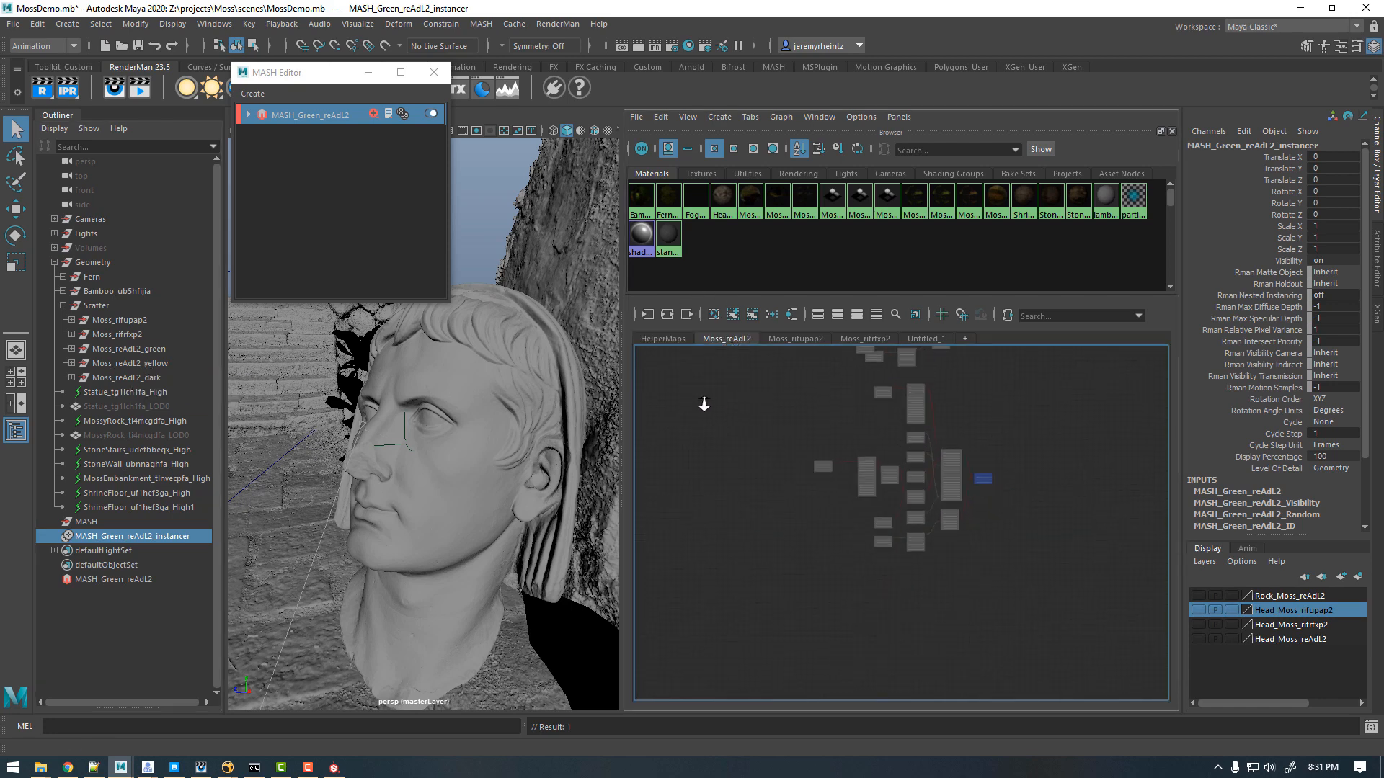
middle_click_drag(957, 404, 921, 559)
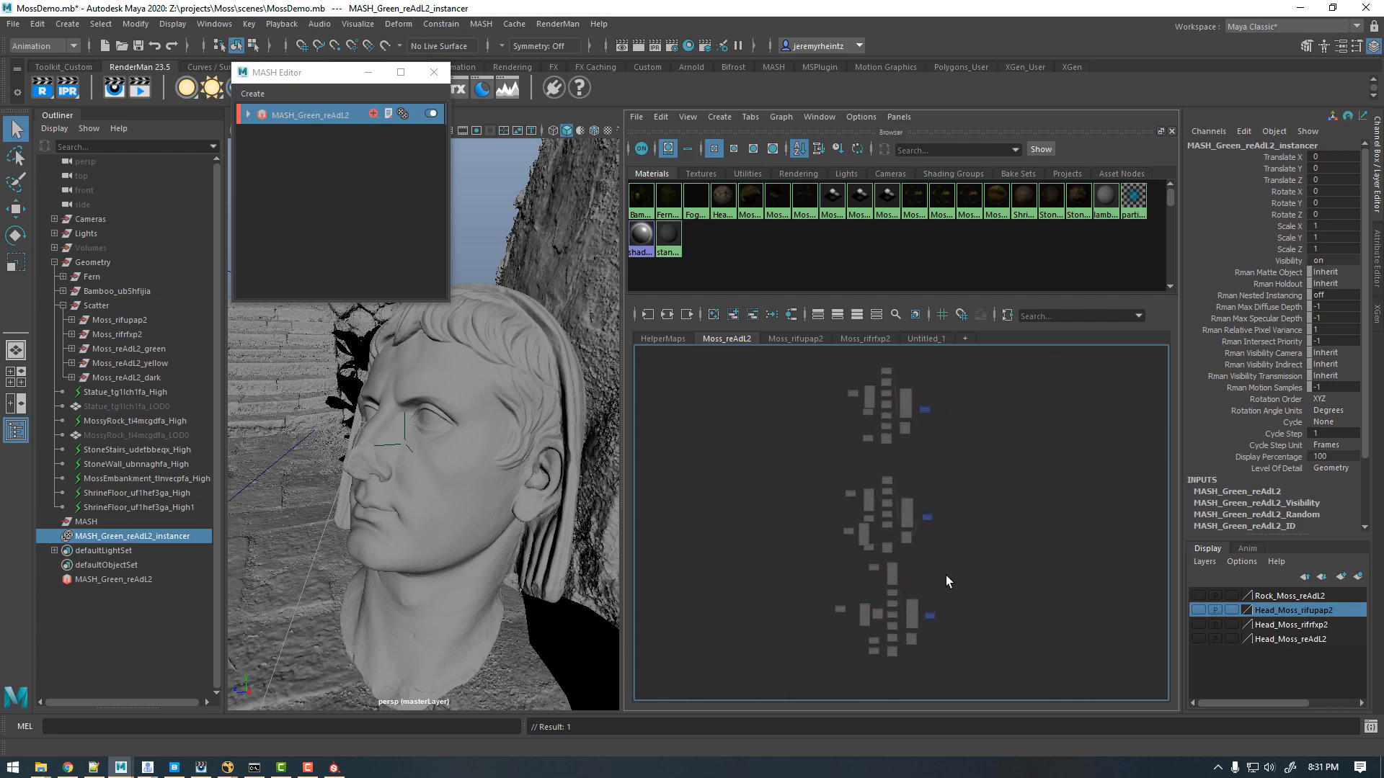
scroll(967, 516, "up", 6)
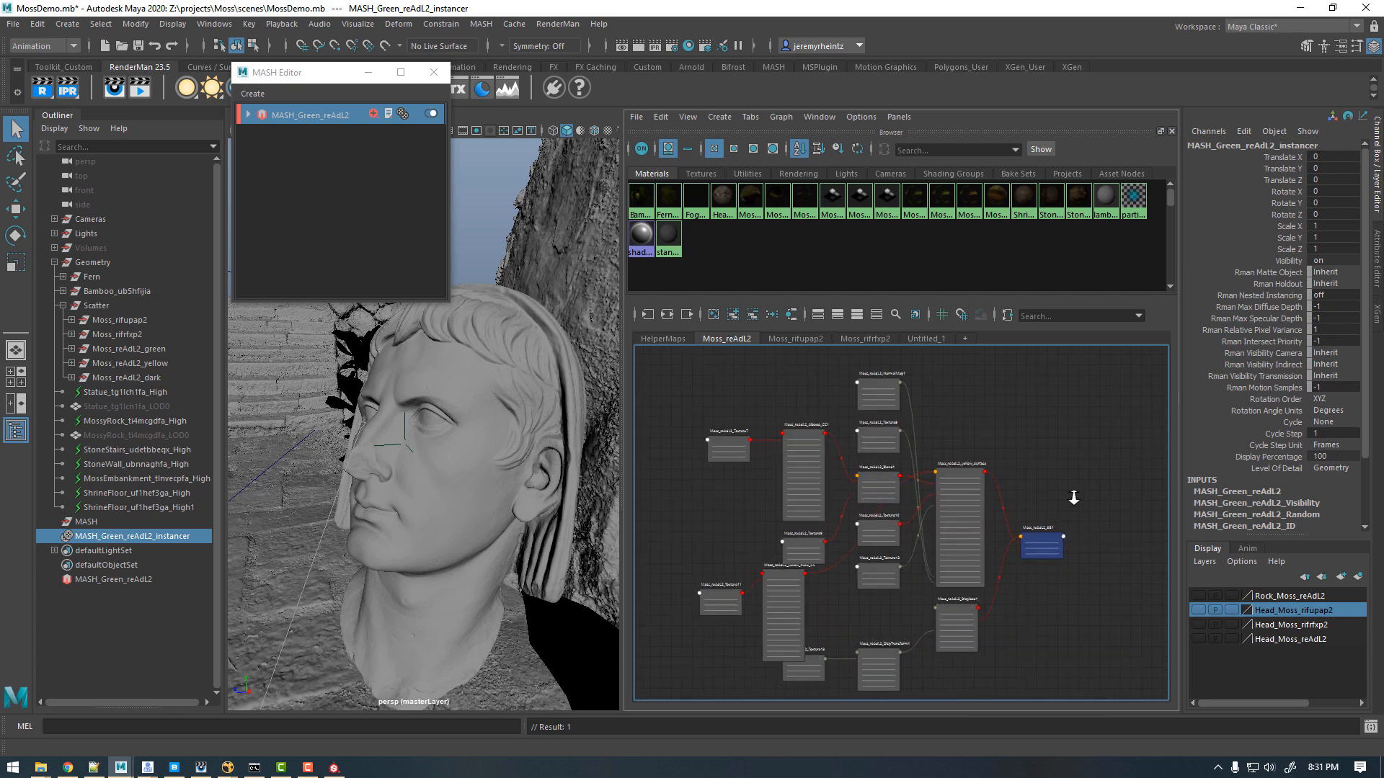
right_click_drag(1074, 497, 1142, 507, "alt")
middle_click_drag(1018, 454, 1110, 476, "alt")
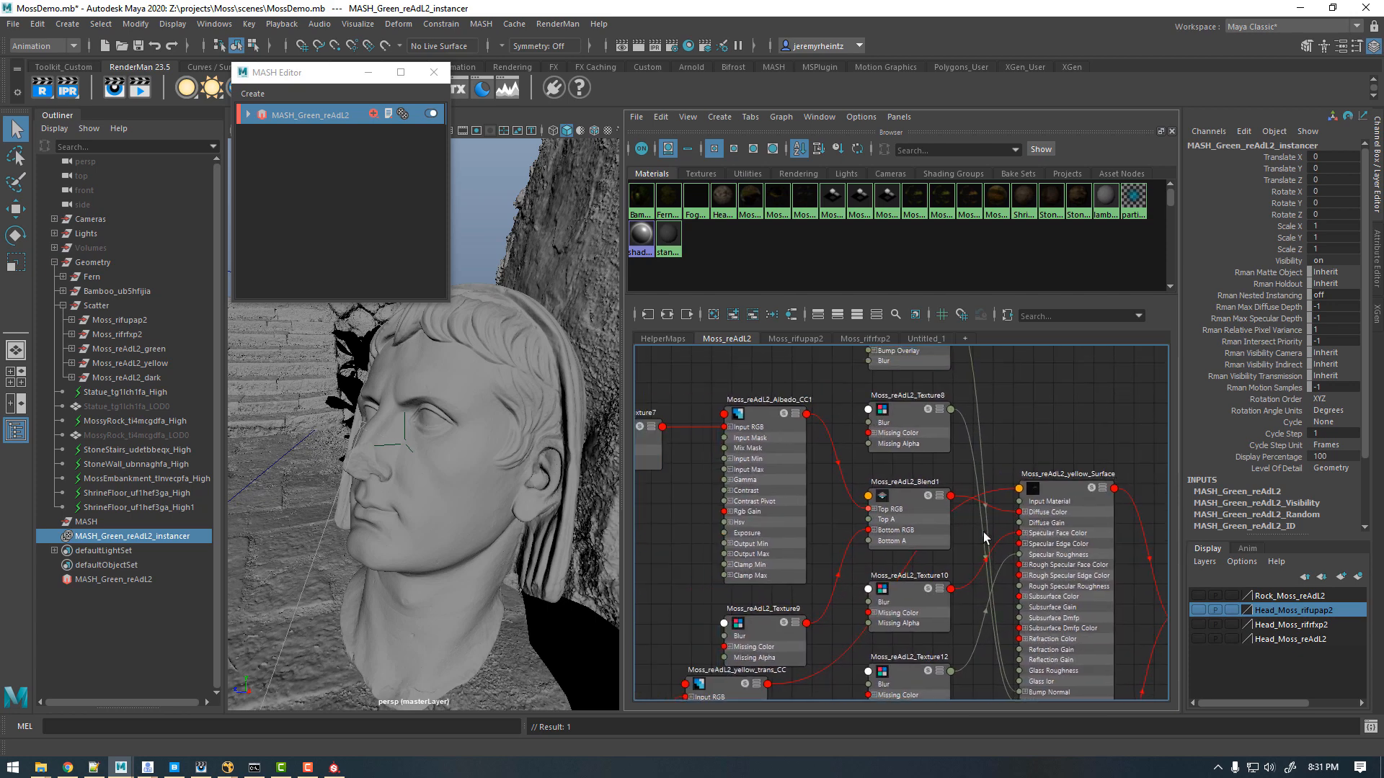
Step: Examine the HSV color correction of the yellow moss albedo and the green moss albedo nodes in the Moss_reAdL2 graph
left_click(789, 448)
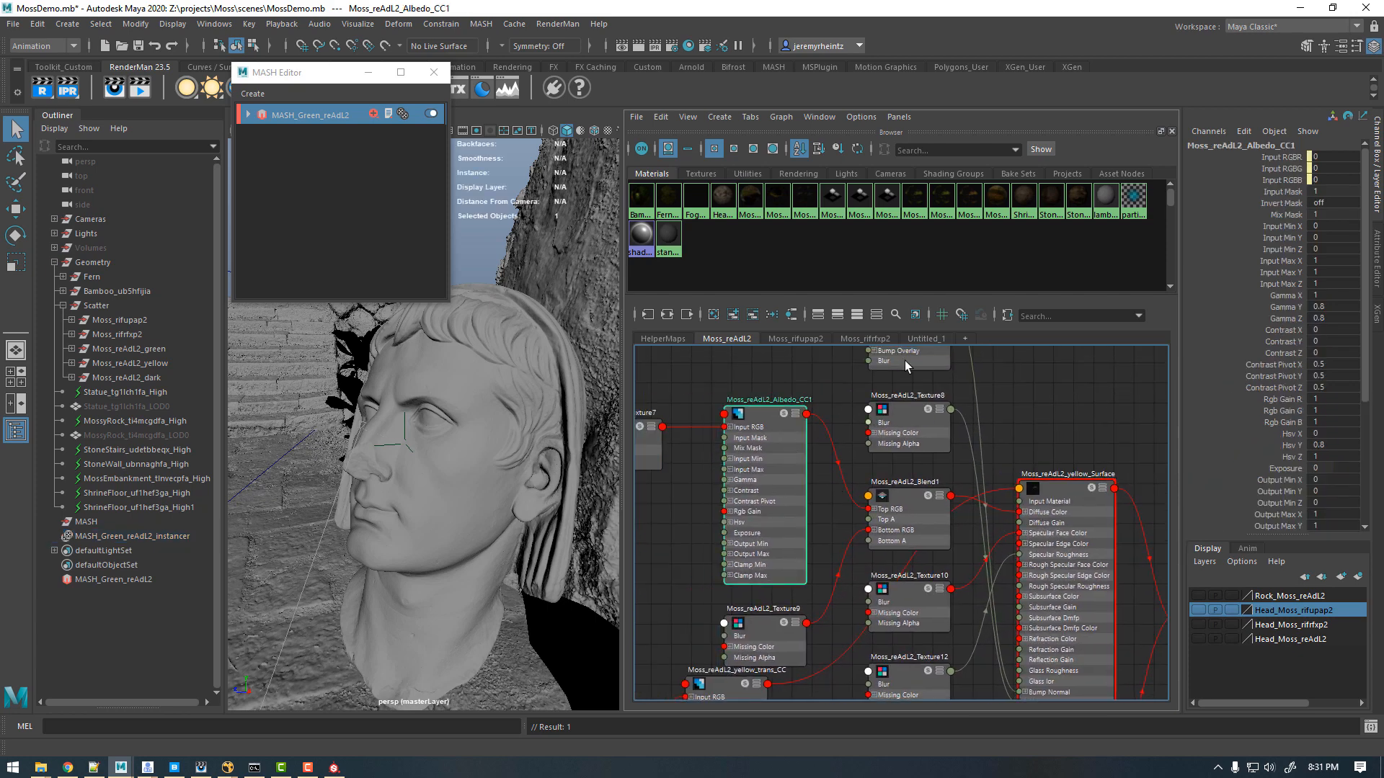
left_click(1377, 256)
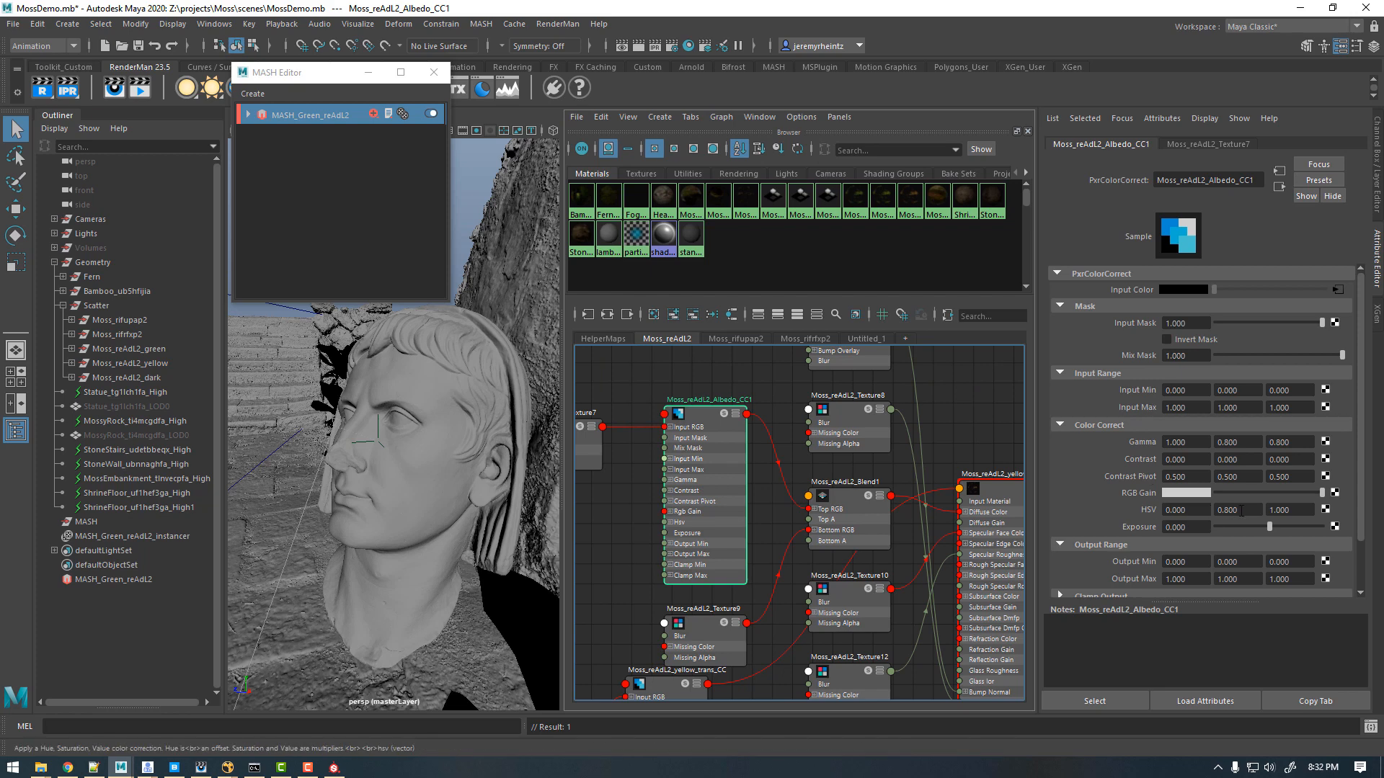
scroll(792, 497, "down", 3)
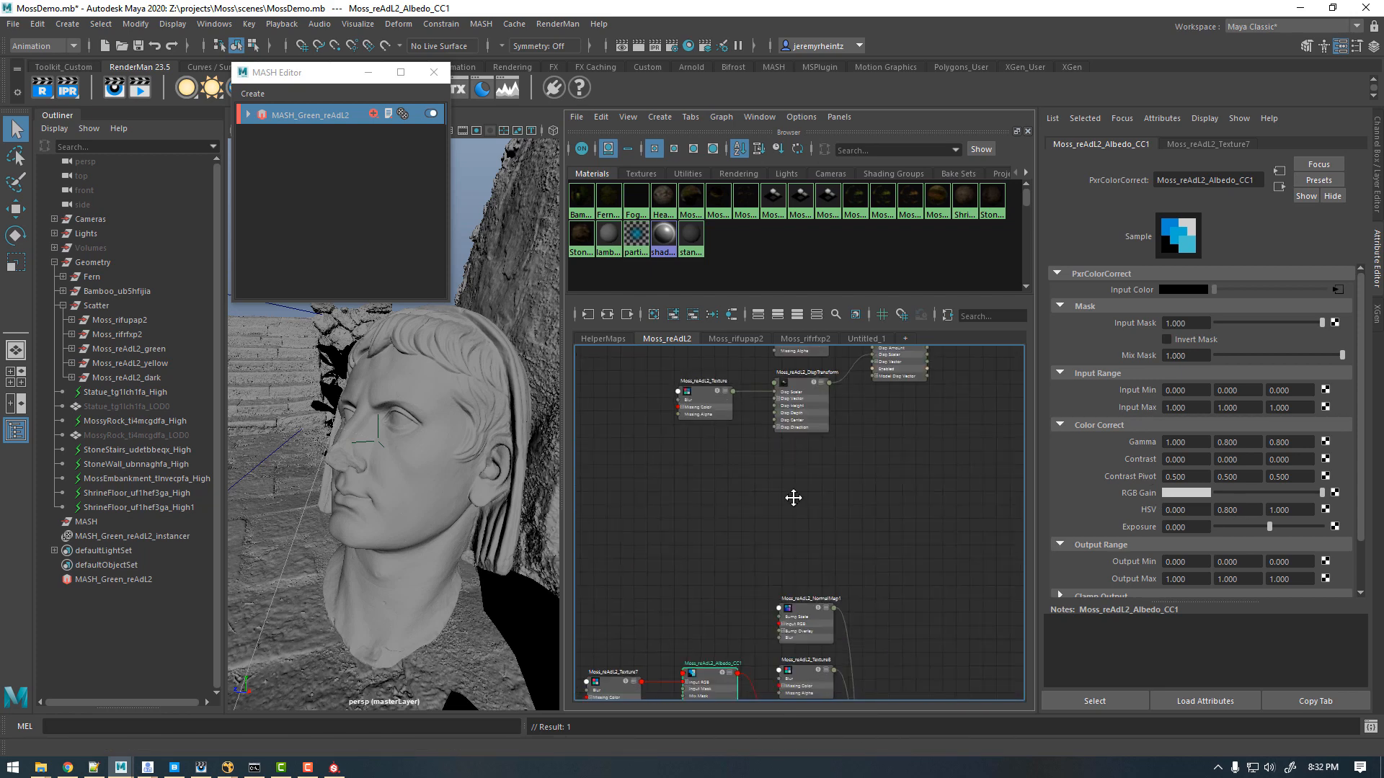
middle_click_drag(794, 498, 798, 670, "alt")
middle_click_drag(824, 469, 840, 605, "alt")
scroll(923, 500, "up", 1)
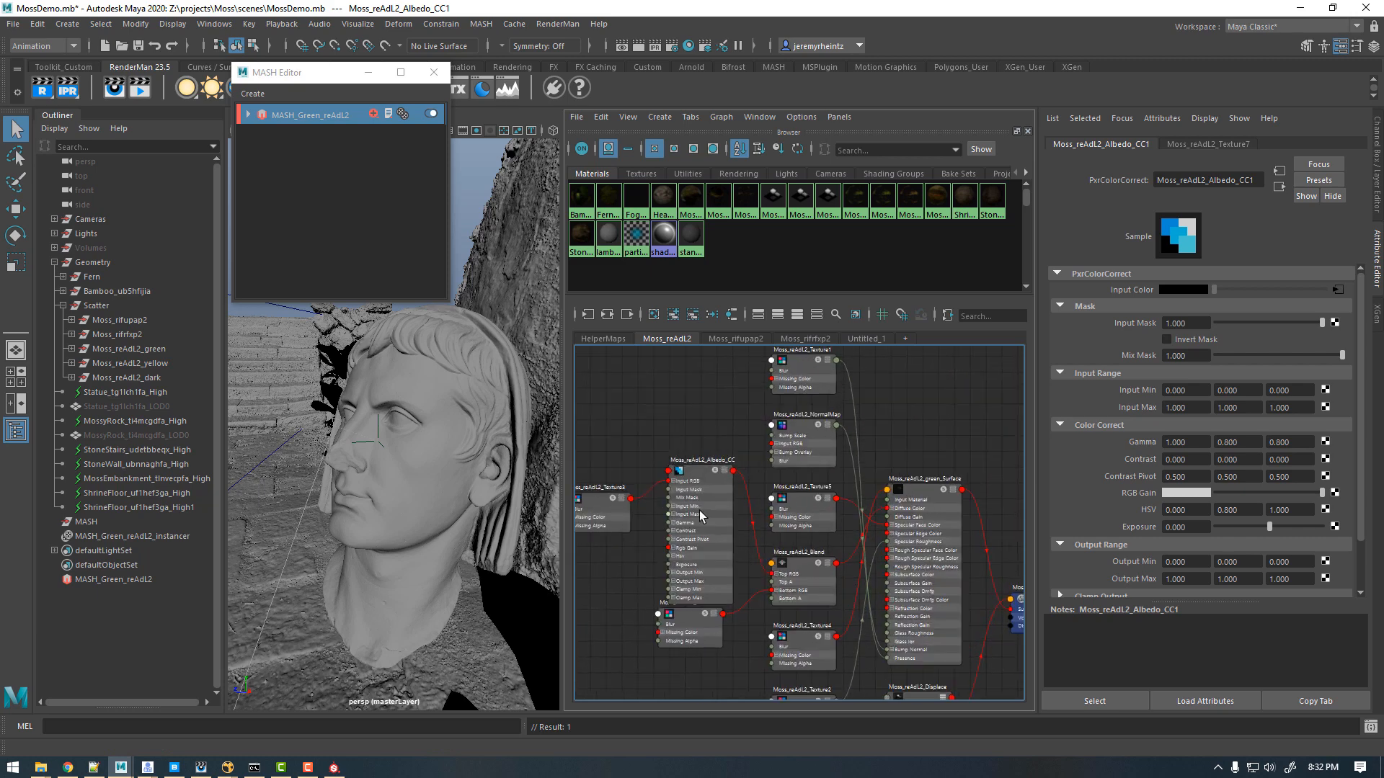
left_click(701, 515)
left_click_drag(1193, 509, 1117, 516)
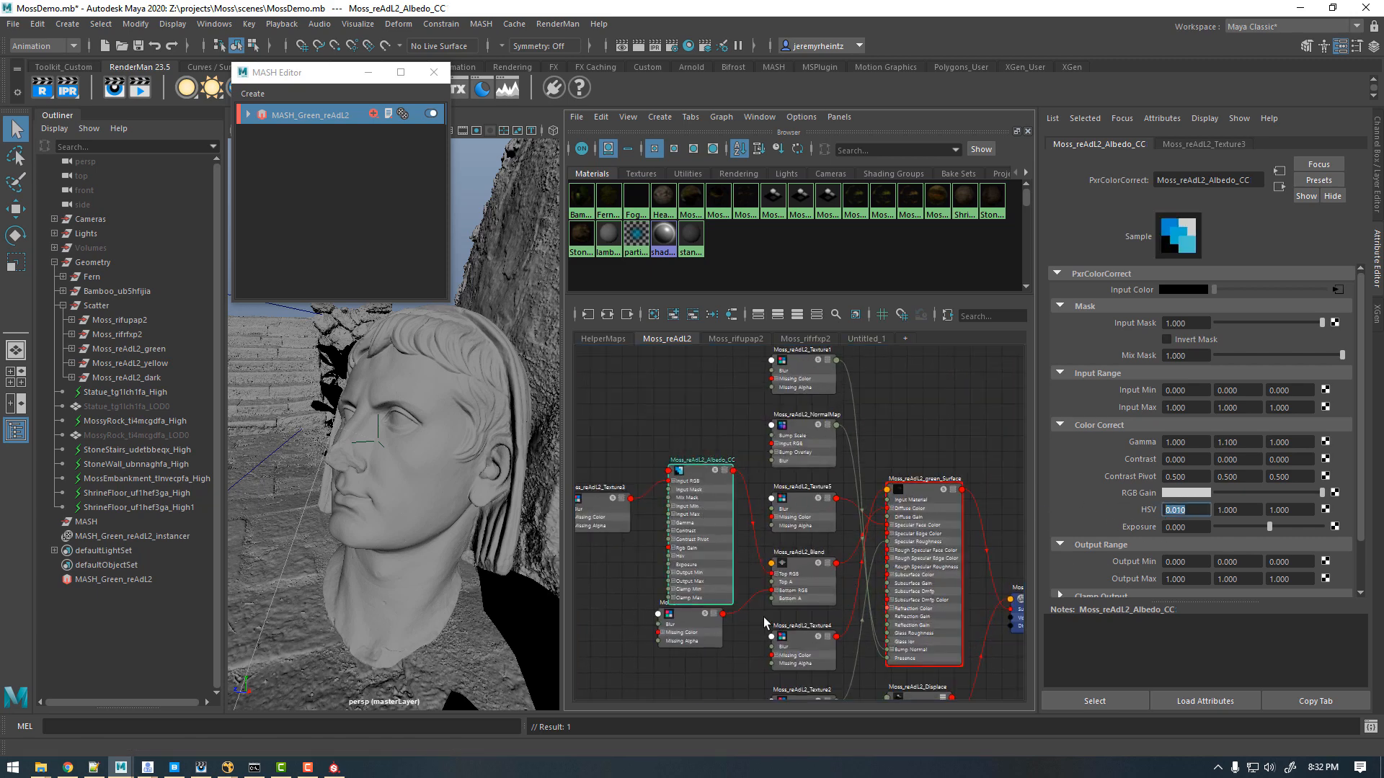
Step: Examine the HSV settings of the dark moss nodes Moss_reAdL2_Albedo_CC2 and Moss_reAdL2_dark_trans_CC
middle_click_drag(775, 626, 803, 412, "alt")
scroll(899, 562, "down", 3)
middle_click_drag(855, 608, 840, 432, "alt")
middle_click_drag(861, 580, 844, 404, "alt")
middle_click_drag(843, 620, 840, 318, "alt")
scroll(780, 448, "up", 2)
left_click(787, 448)
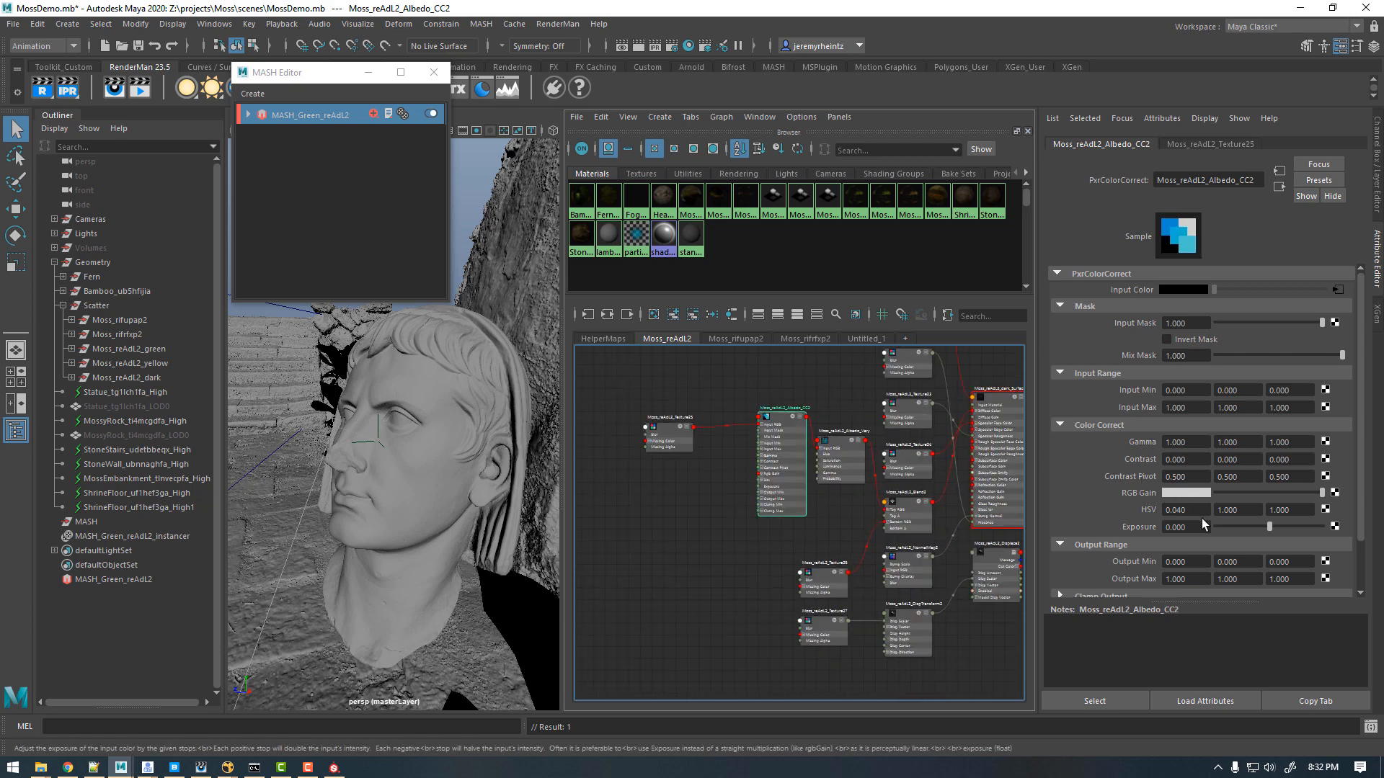
middle_click_drag(863, 478, 833, 629, "alt")
left_click(884, 440)
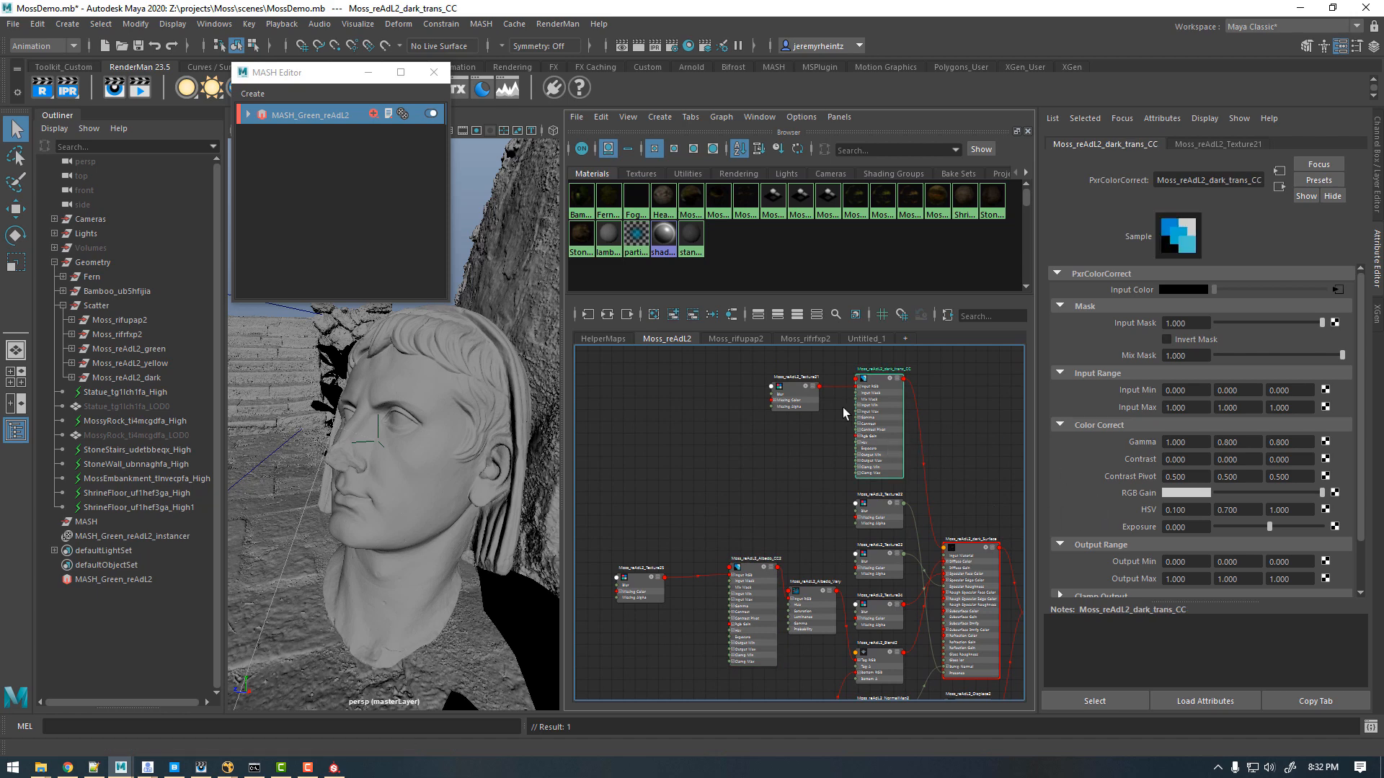
left_click_drag(1190, 510, 1095, 516)
left_click_drag(1241, 510, 1096, 518)
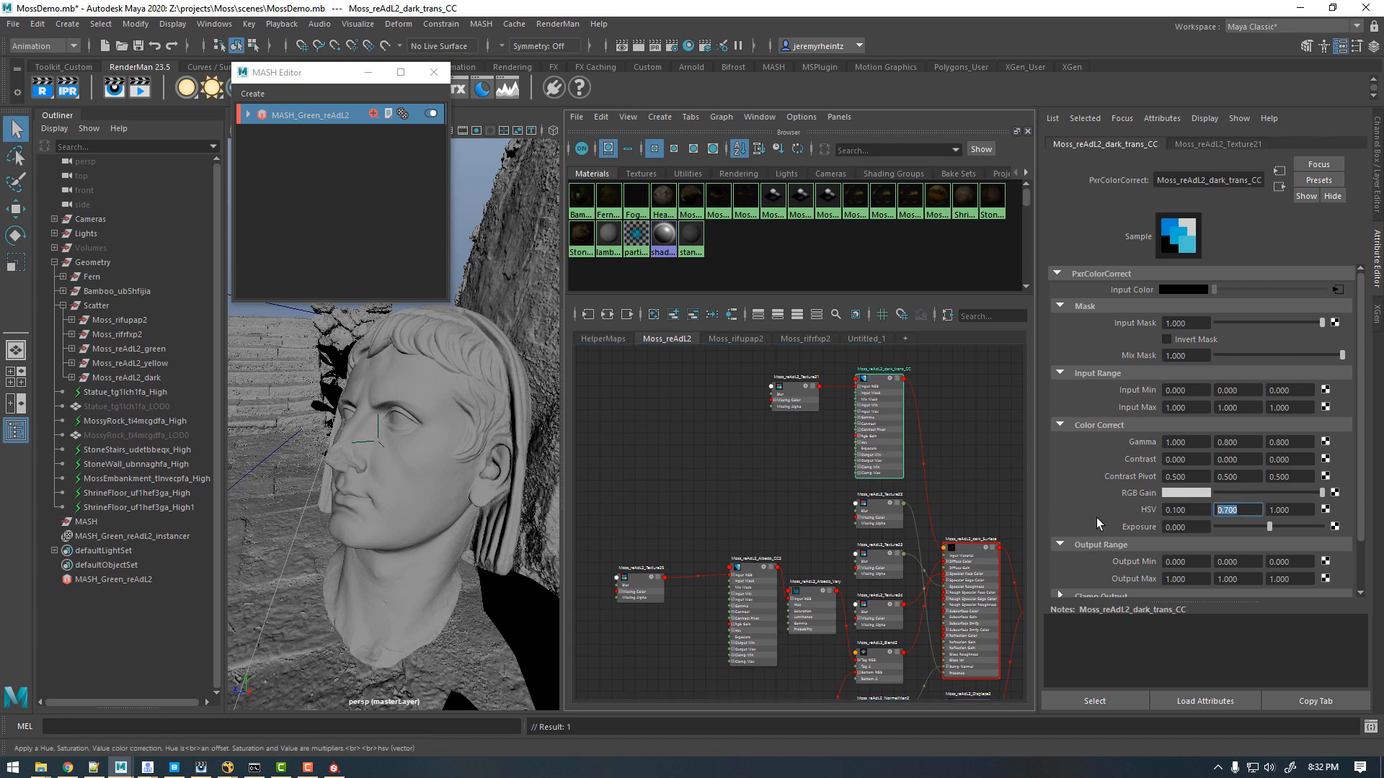
left_click(1179, 511)
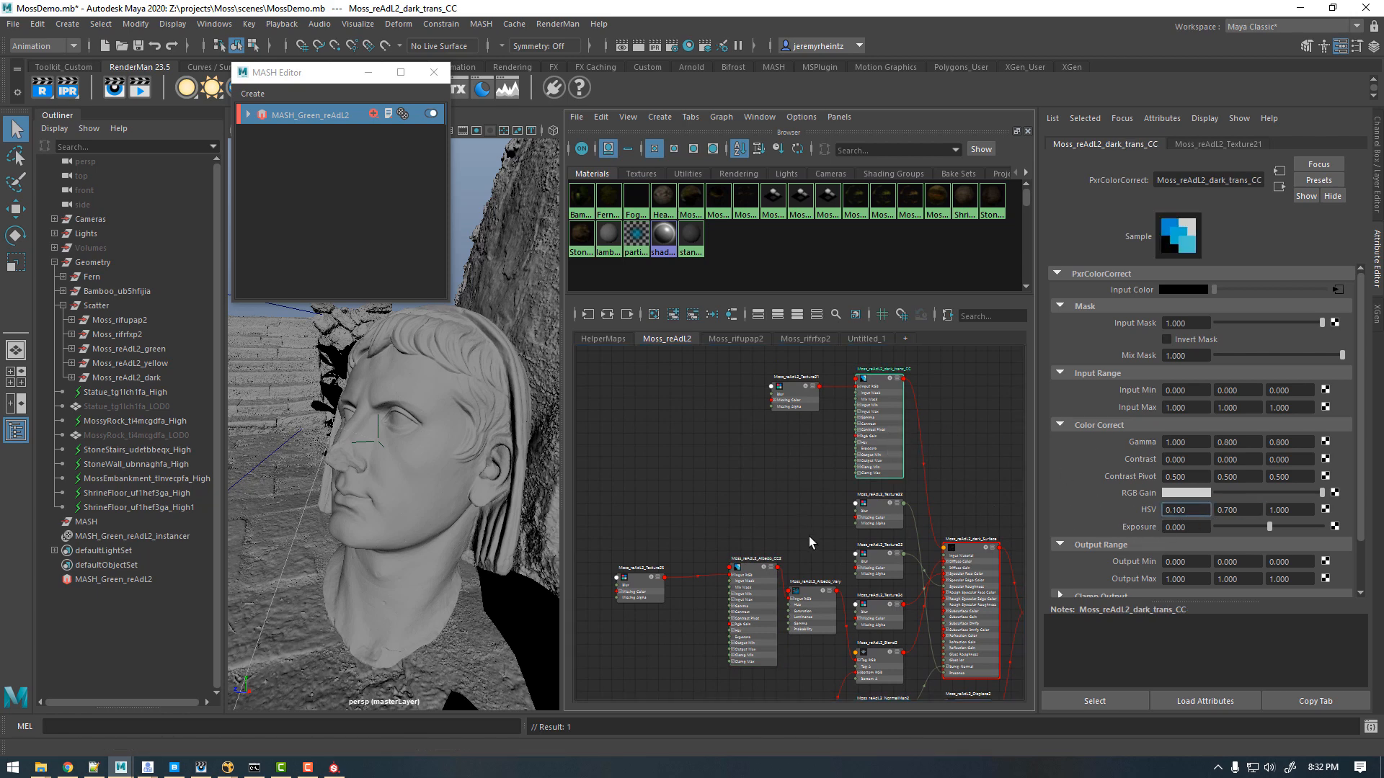
Step: Inspect the hue variation of the Moss_reAdL2_Albedo_Vary node, and display the HelperMaps graph
scroll(788, 482, "up", 4)
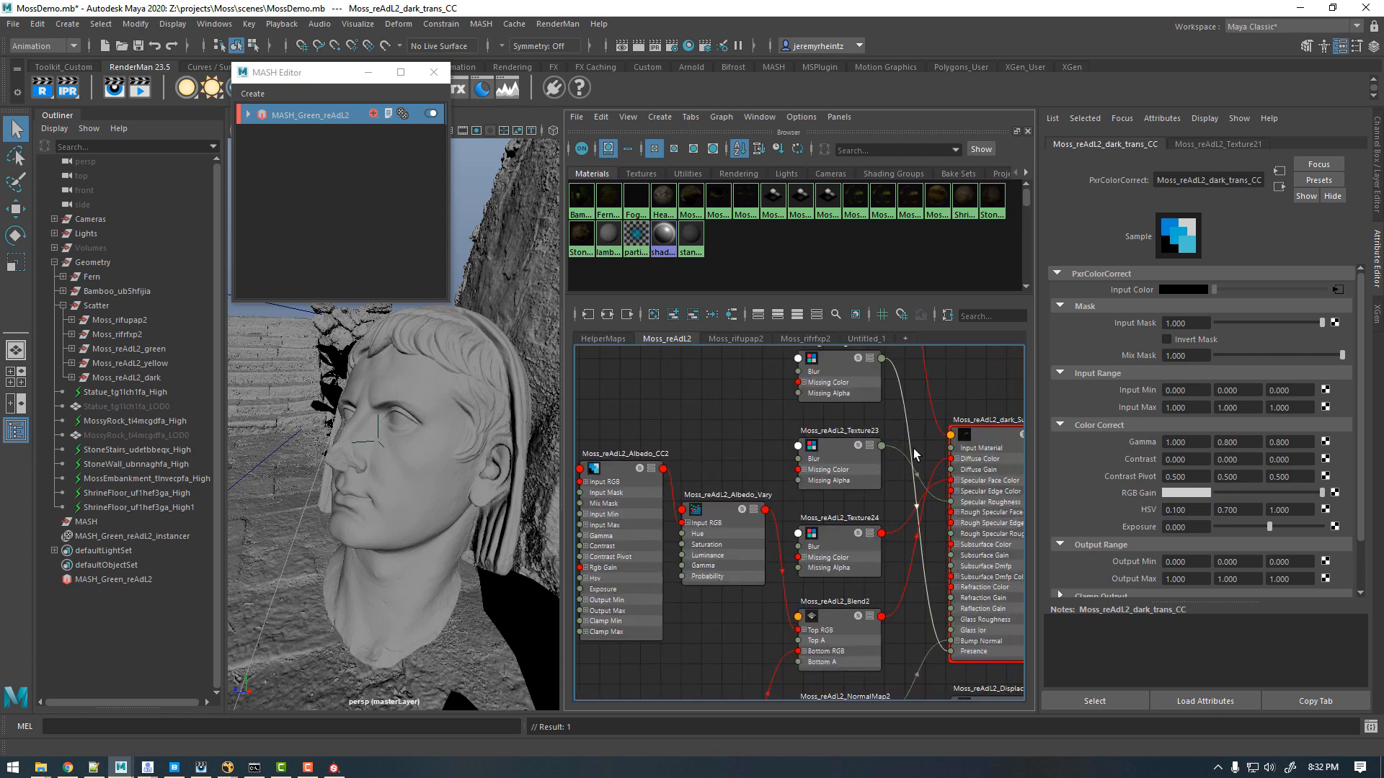
left_click(729, 555)
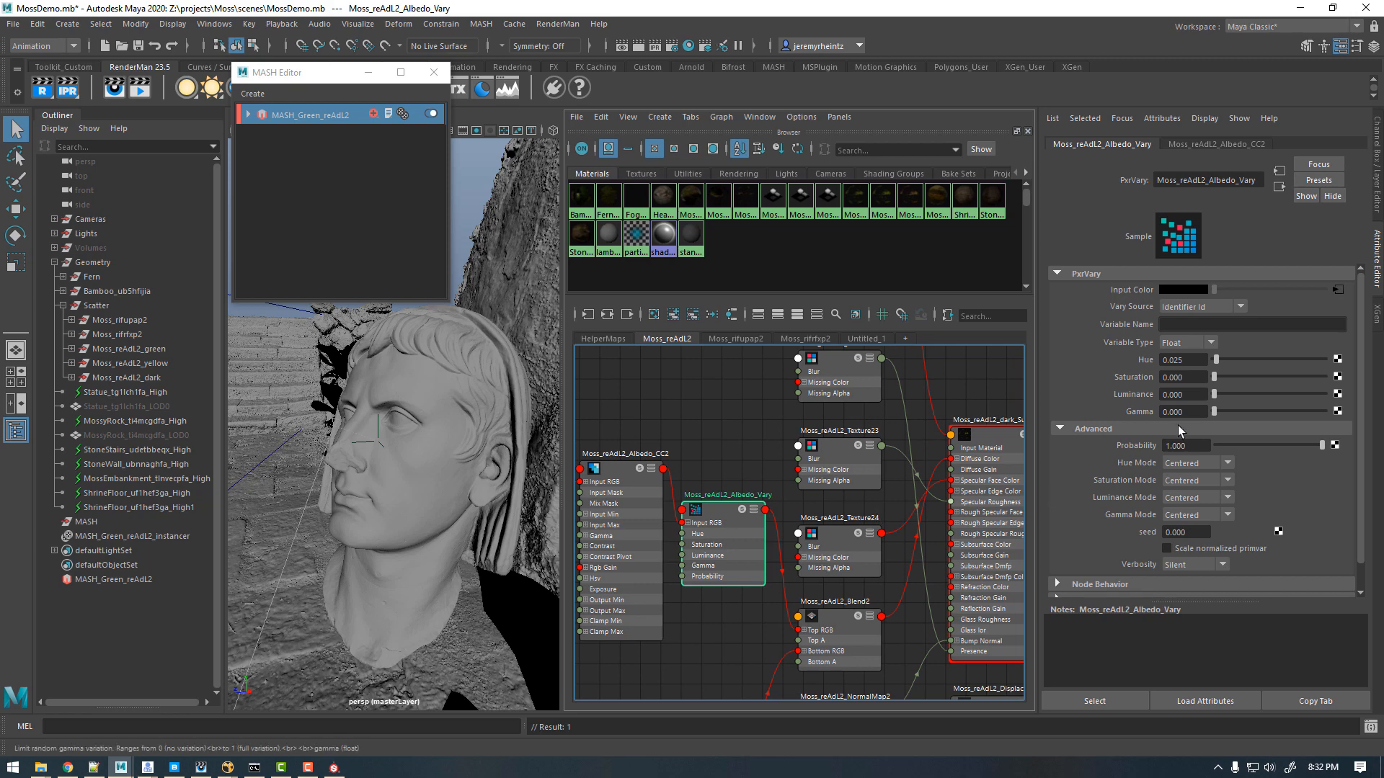
left_click(1184, 360)
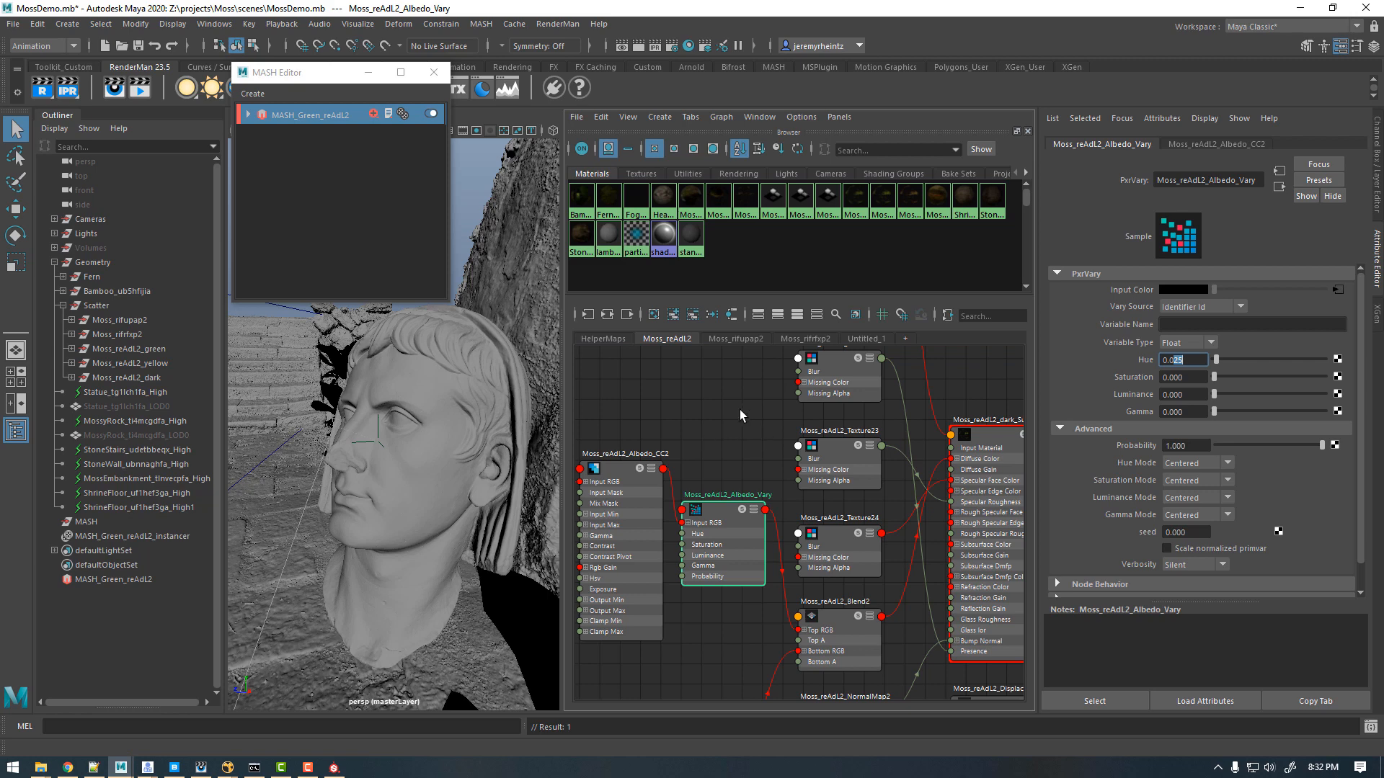
scroll(749, 461, "down", 6)
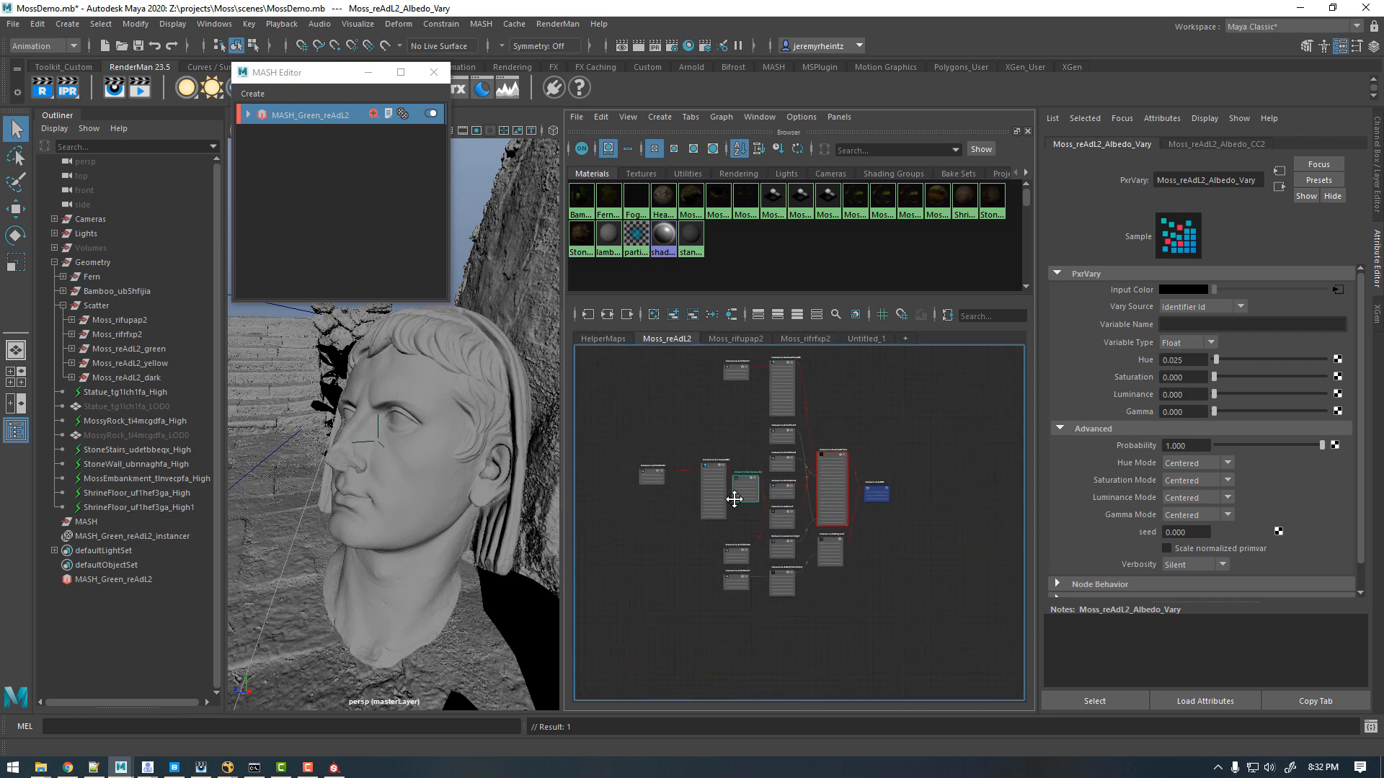
middle_click_drag(734, 498, 735, 589, "alt")
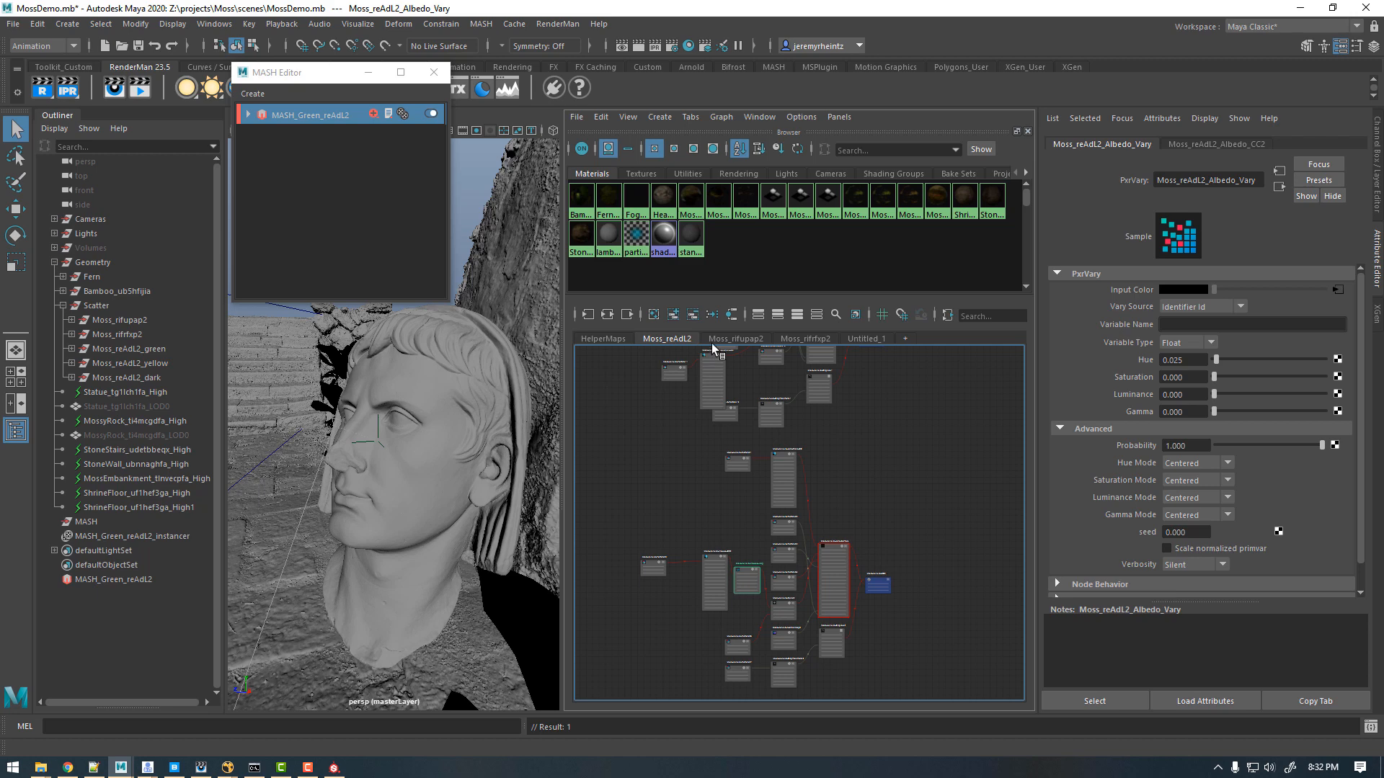
left_click(607, 339)
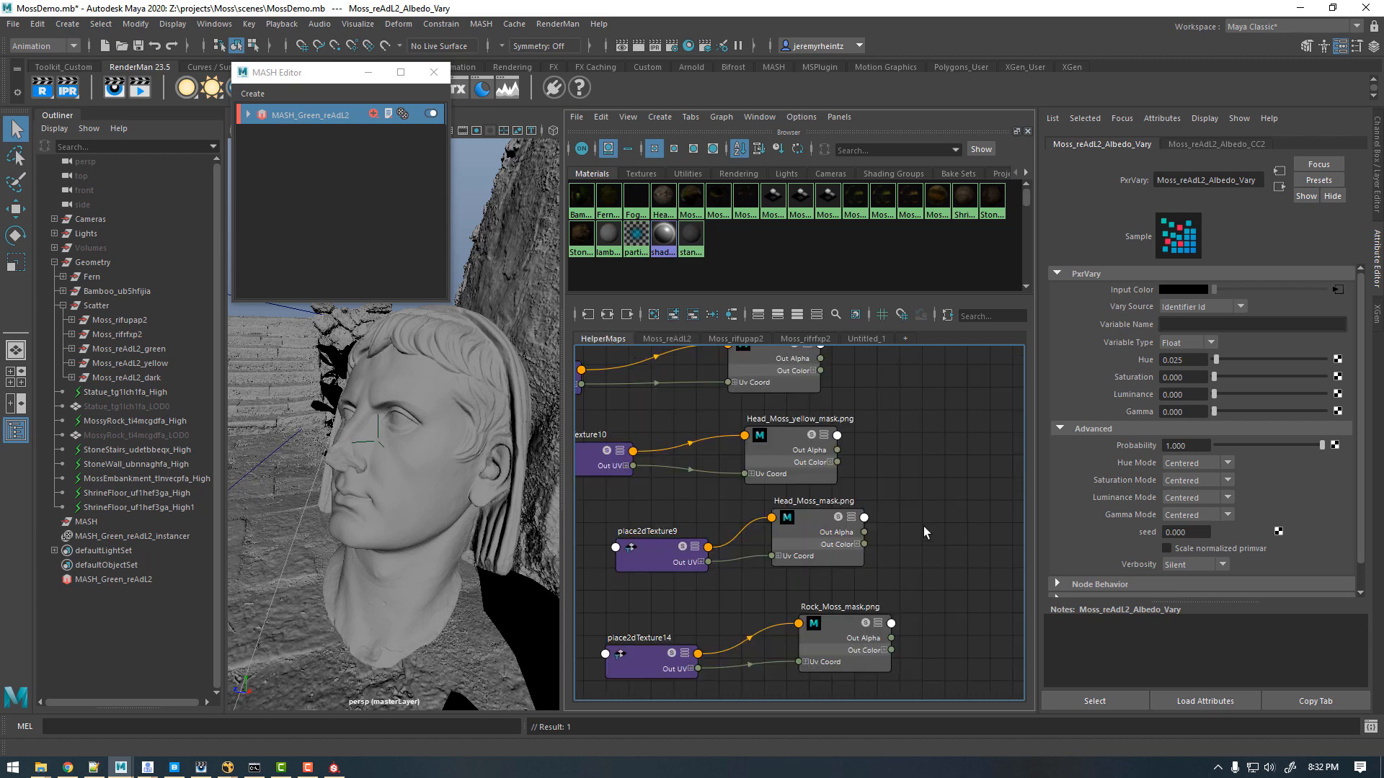
Step: Create a MASH network from all the moss meshes in the Moss_reAdL2_yellow group
left_click(71, 363)
left_click(104, 380)
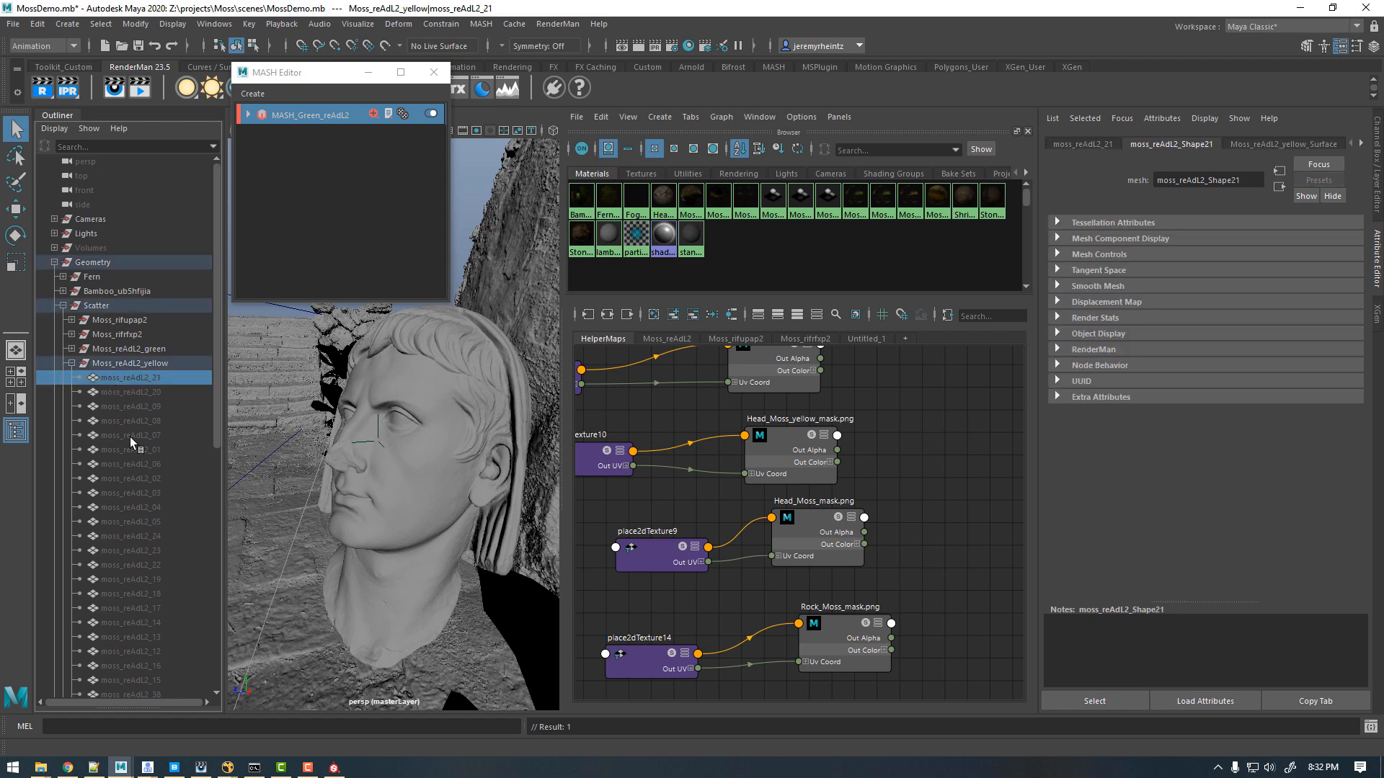
scroll(130, 437, "down", 8)
left_click(119, 564, "shift")
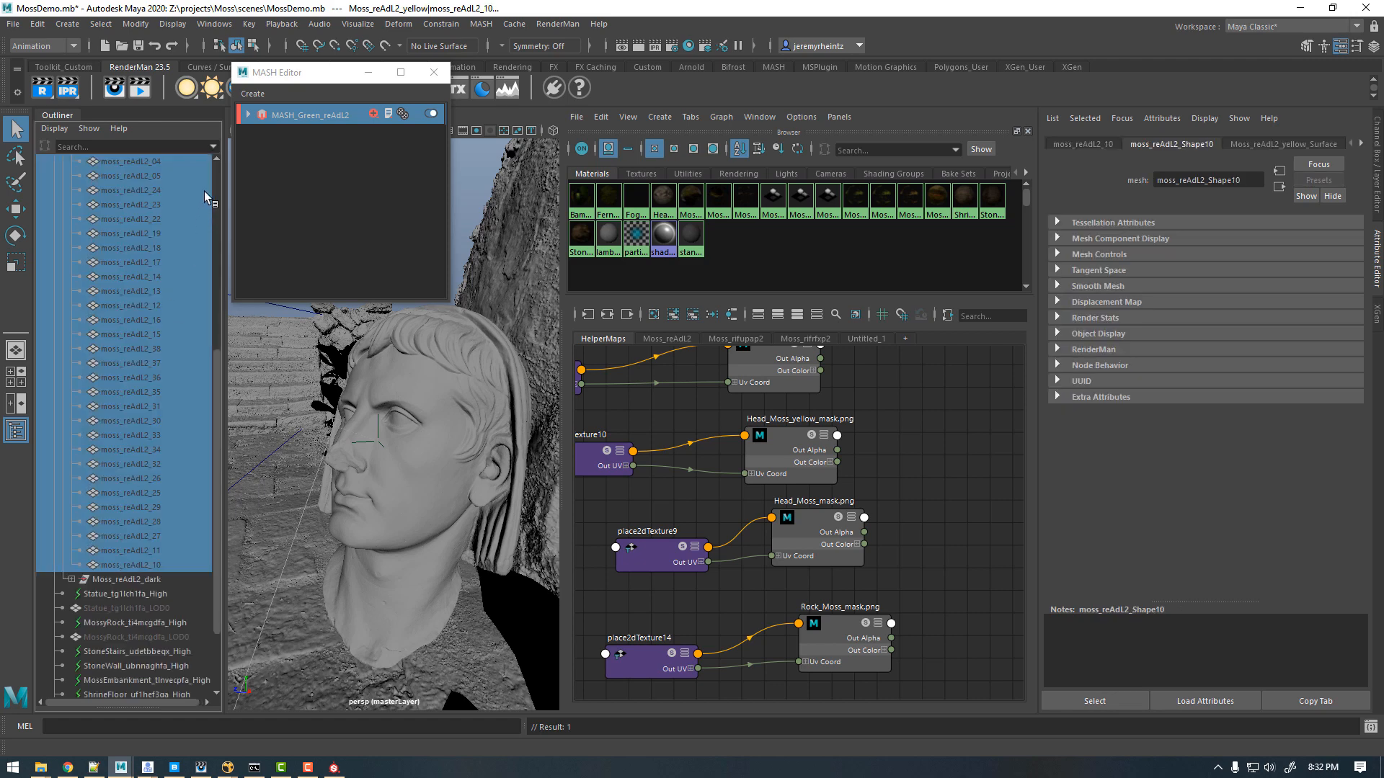
left_click(256, 95)
left_click(272, 110)
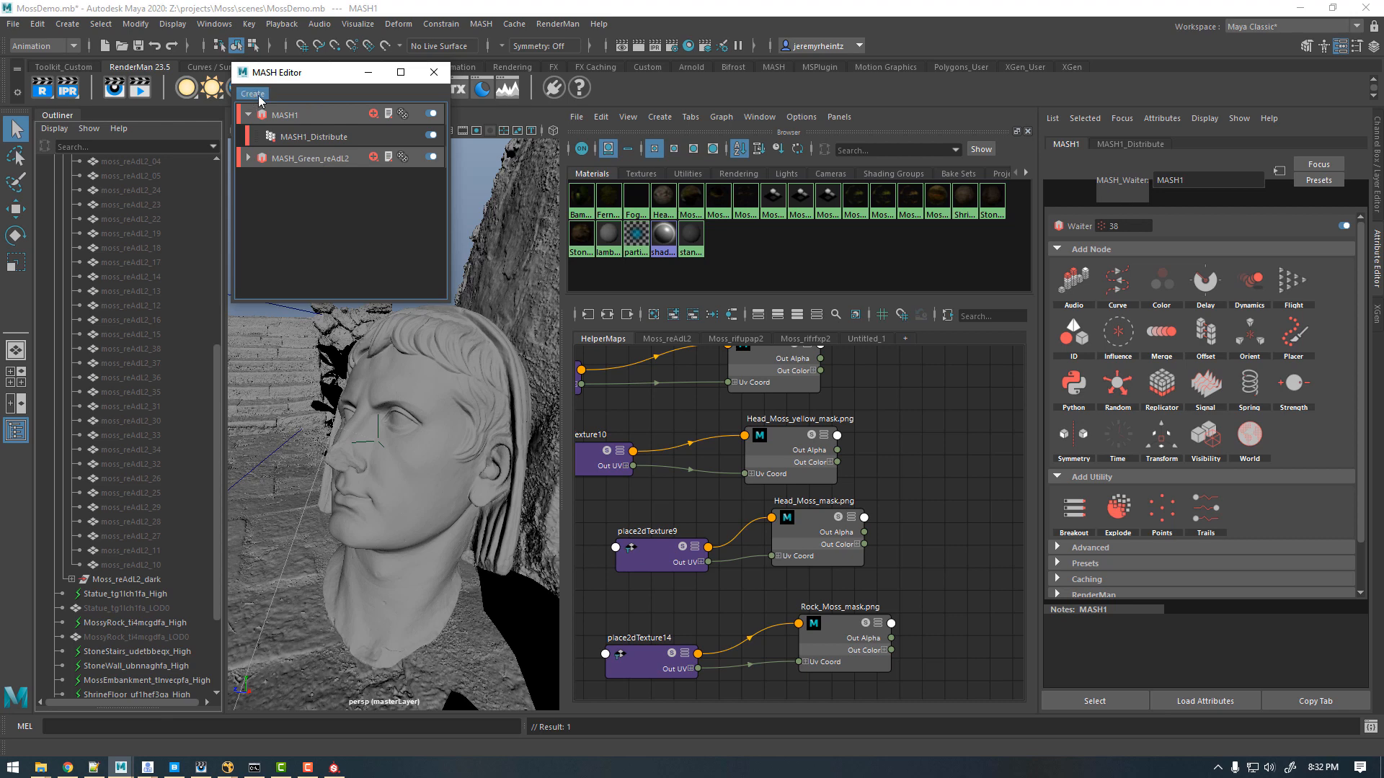
Step: Rename the new MASH network as MASH_Yellow_reAdL2
double_click(290, 116)
left_click(306, 116)
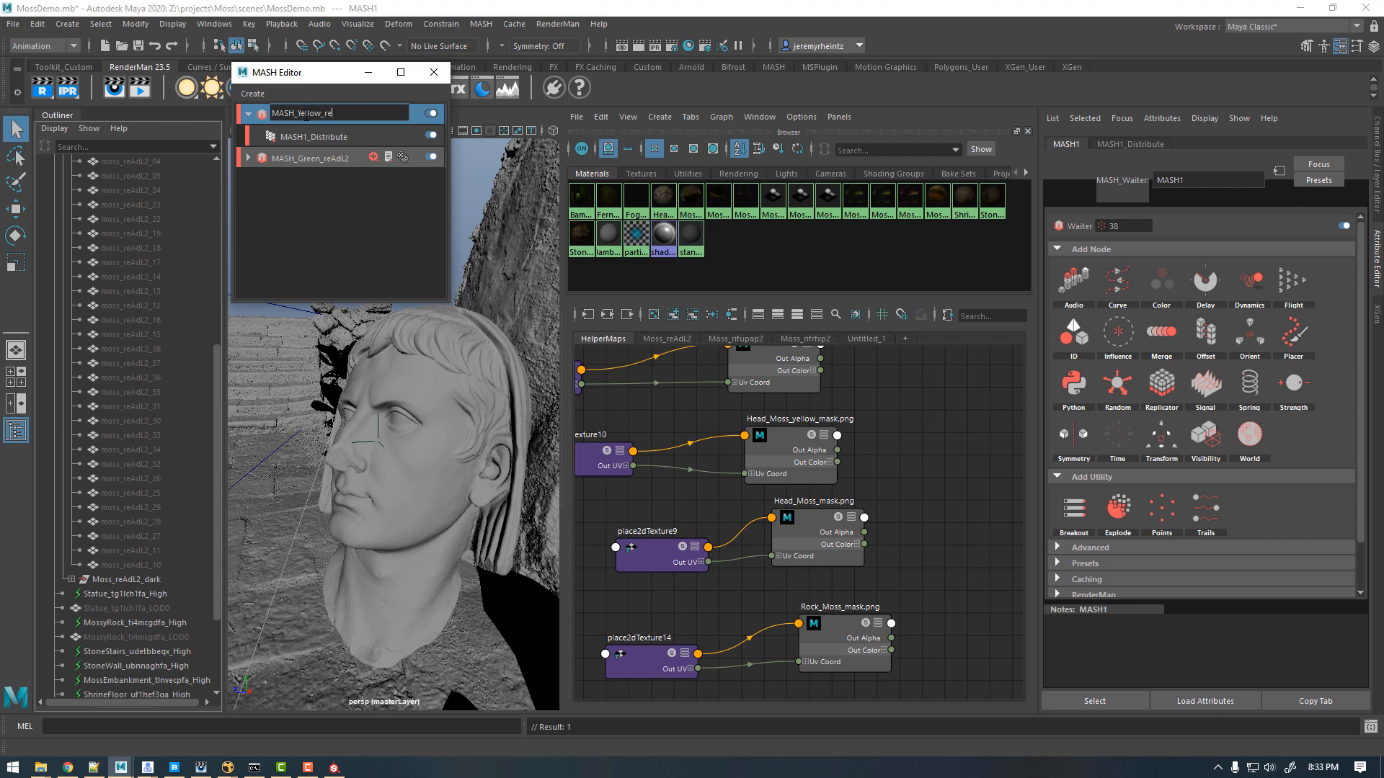
key("Return")
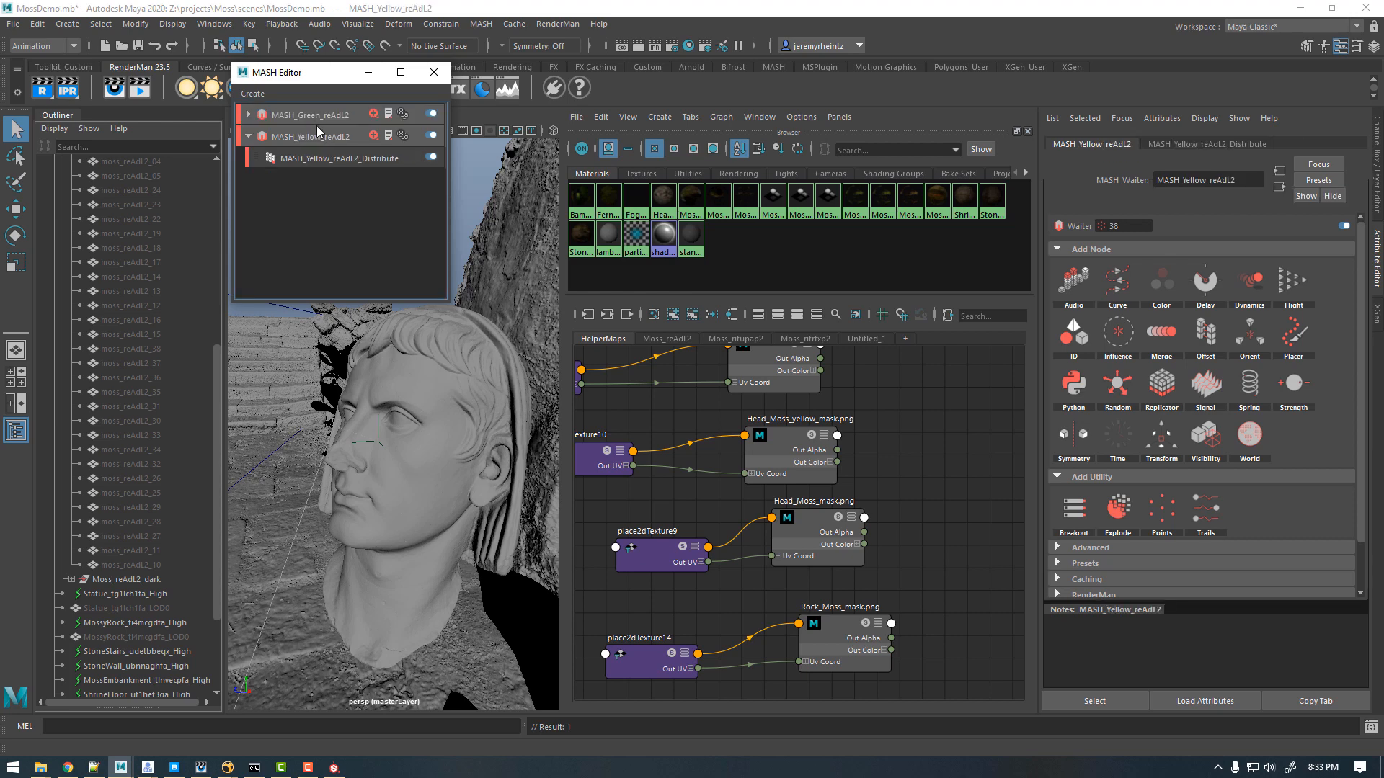
Step: Set the yellow network's distribution type to Mesh, with Statue_tg1lch1fa_LOD0 as input mesh and 10000 points
left_click(330, 159)
left_click(1189, 267)
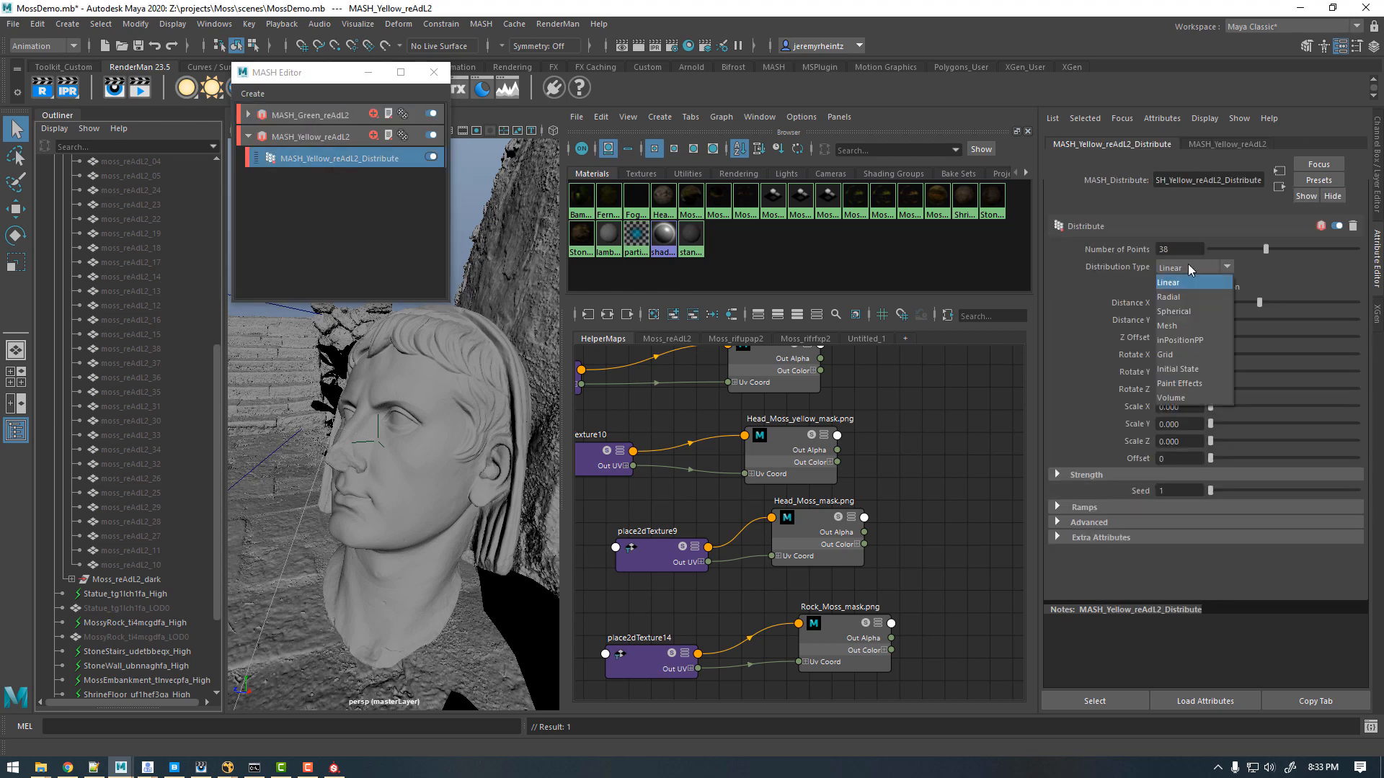
left_click(1182, 328)
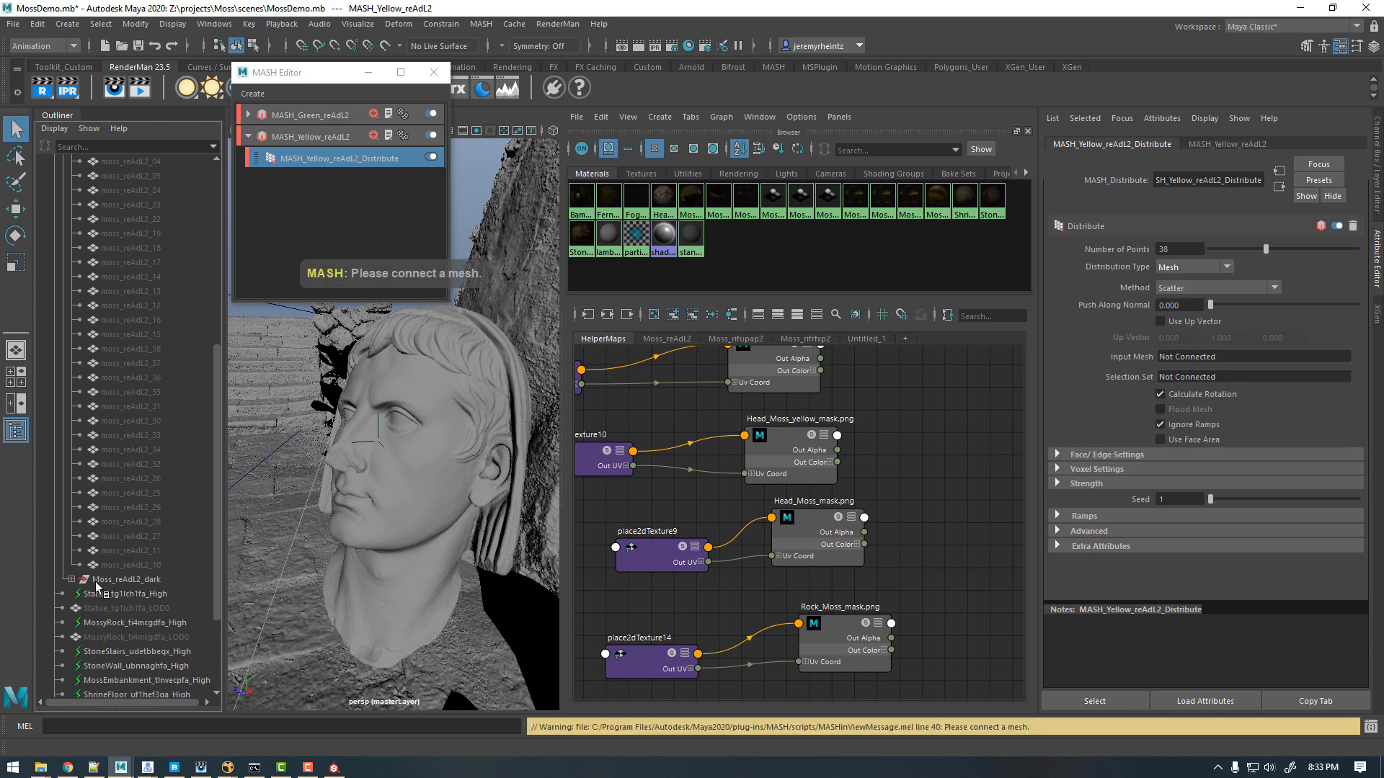
middle_click_drag(114, 608, 1182, 357)
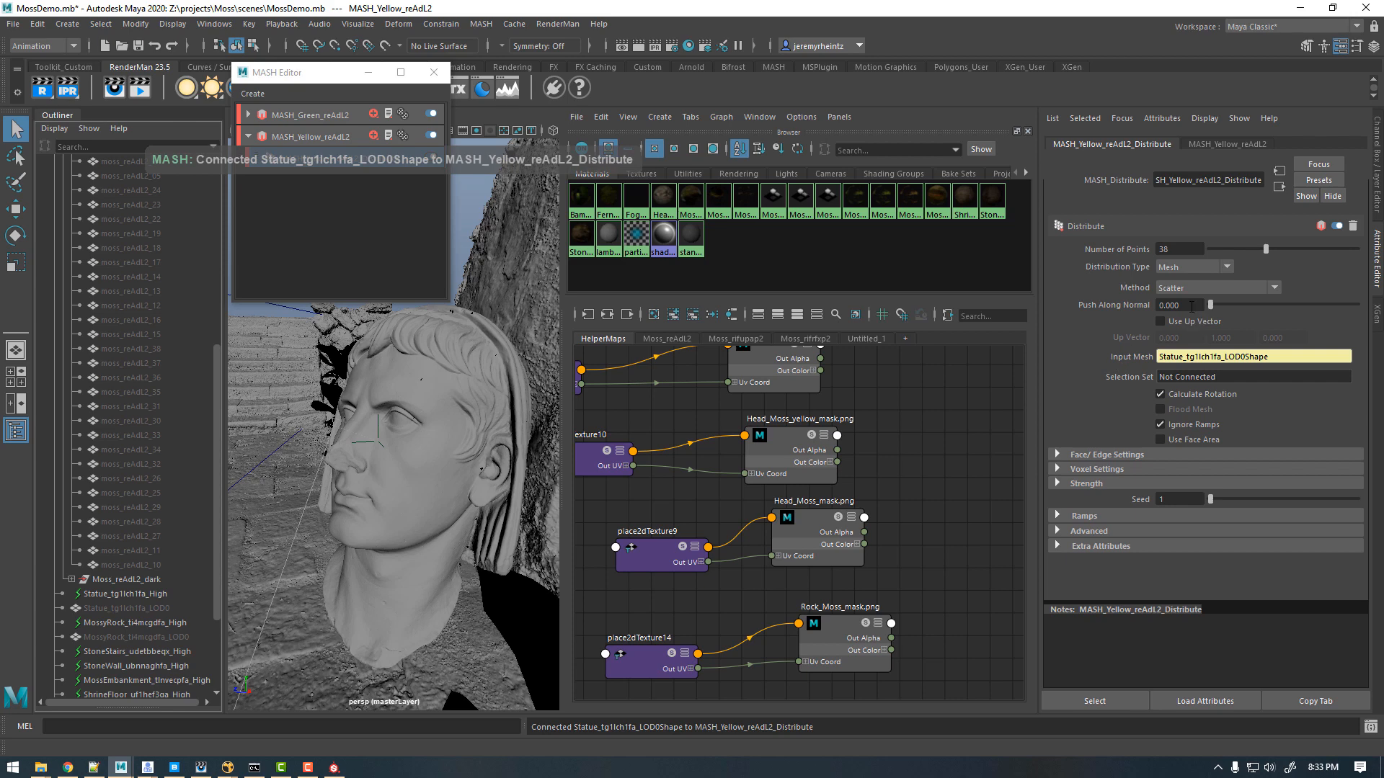
double_click(1182, 252)
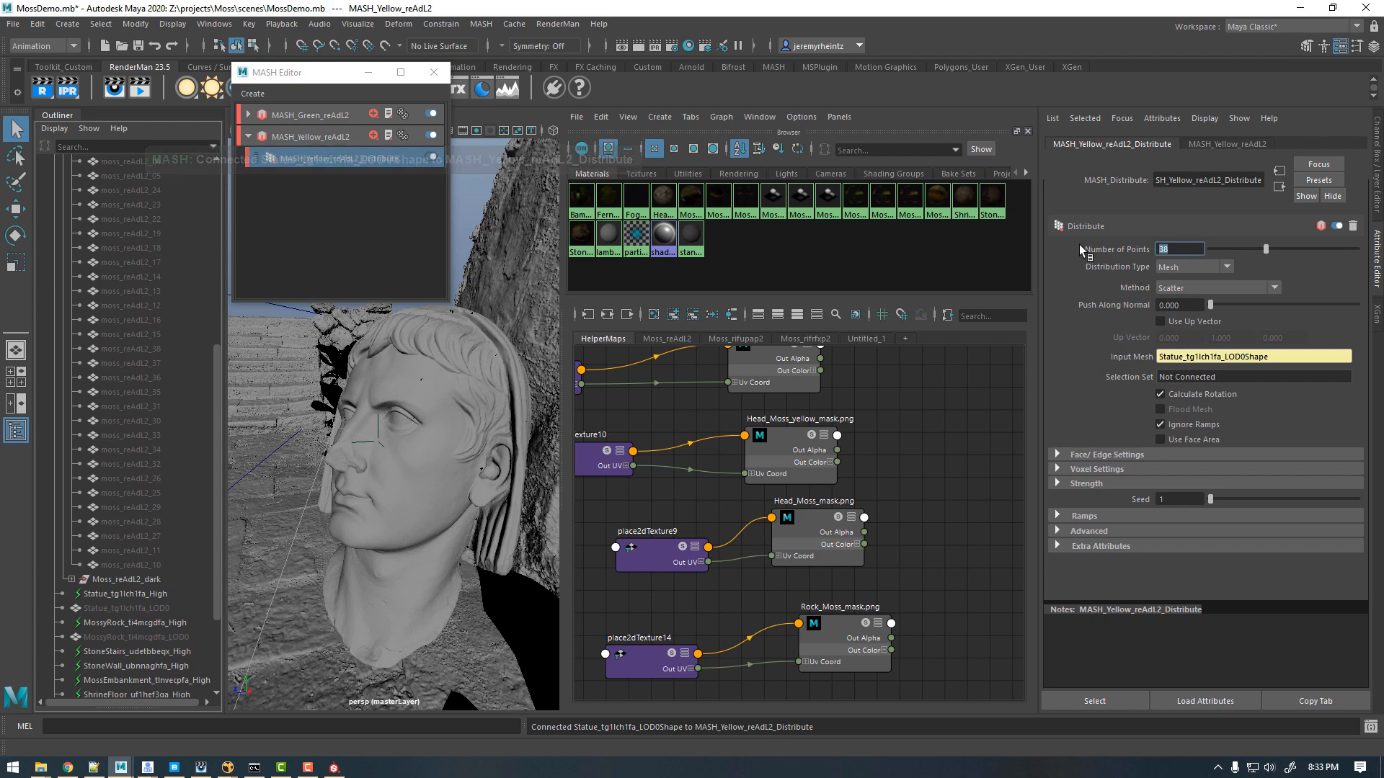
type("10000")
key("Return")
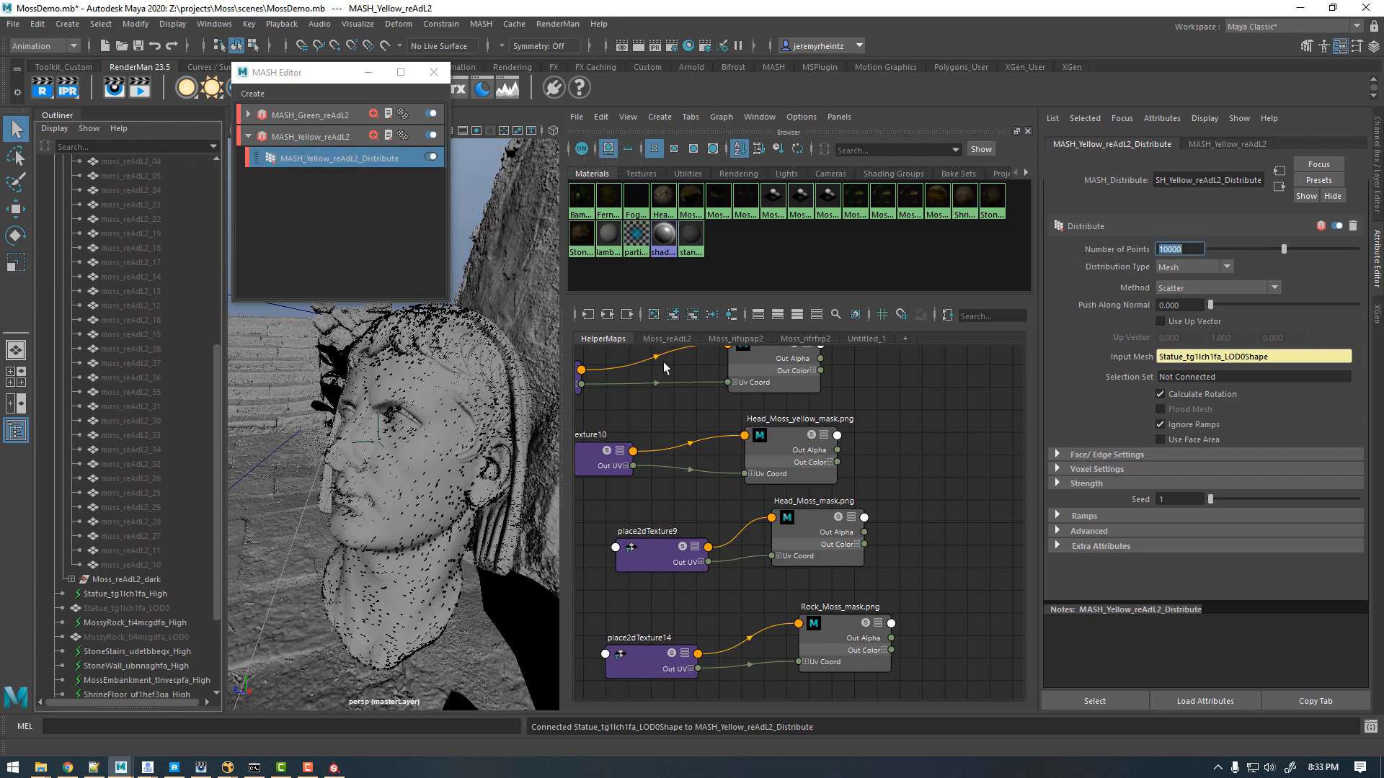
Step: Add an ID node to MASH_Yellow_reAdL2 and set its ID type to Random
right_click(375, 136)
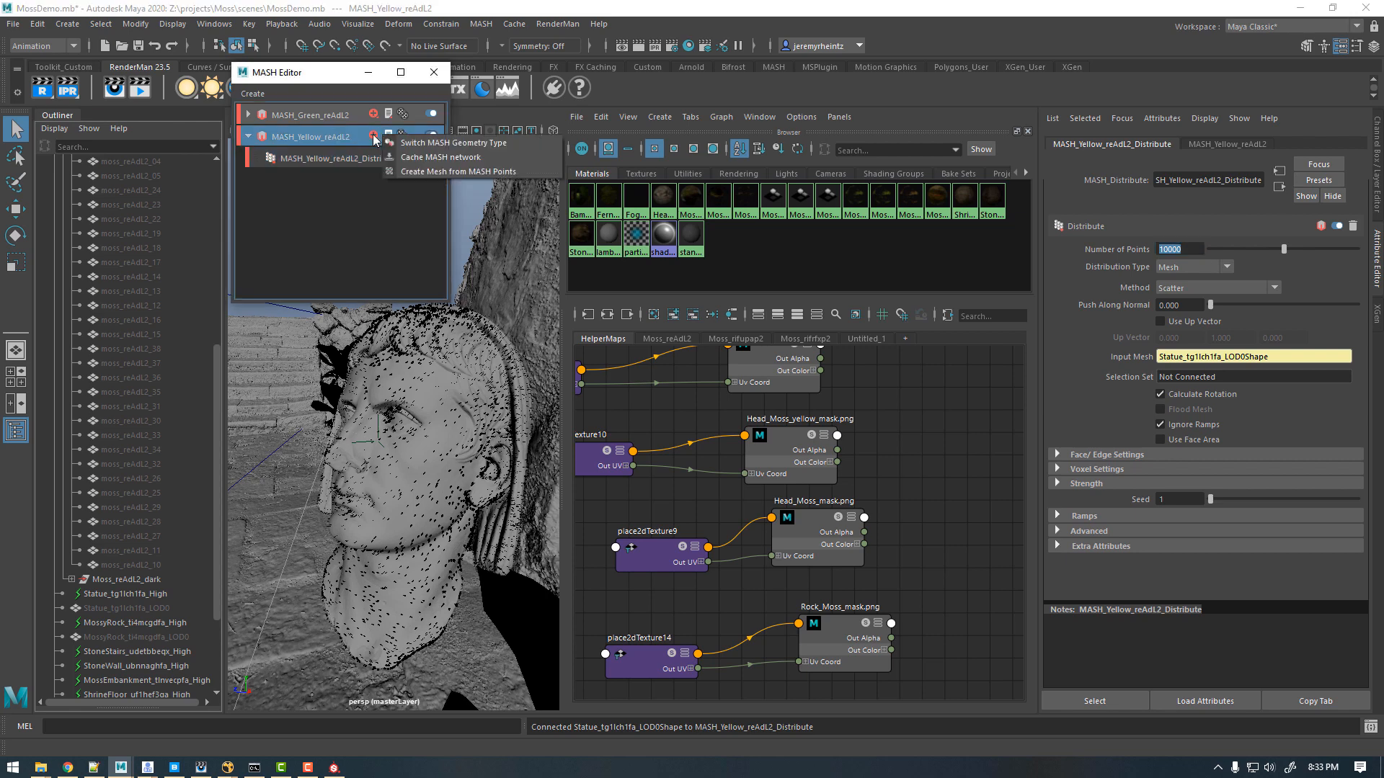
left_click(373, 136)
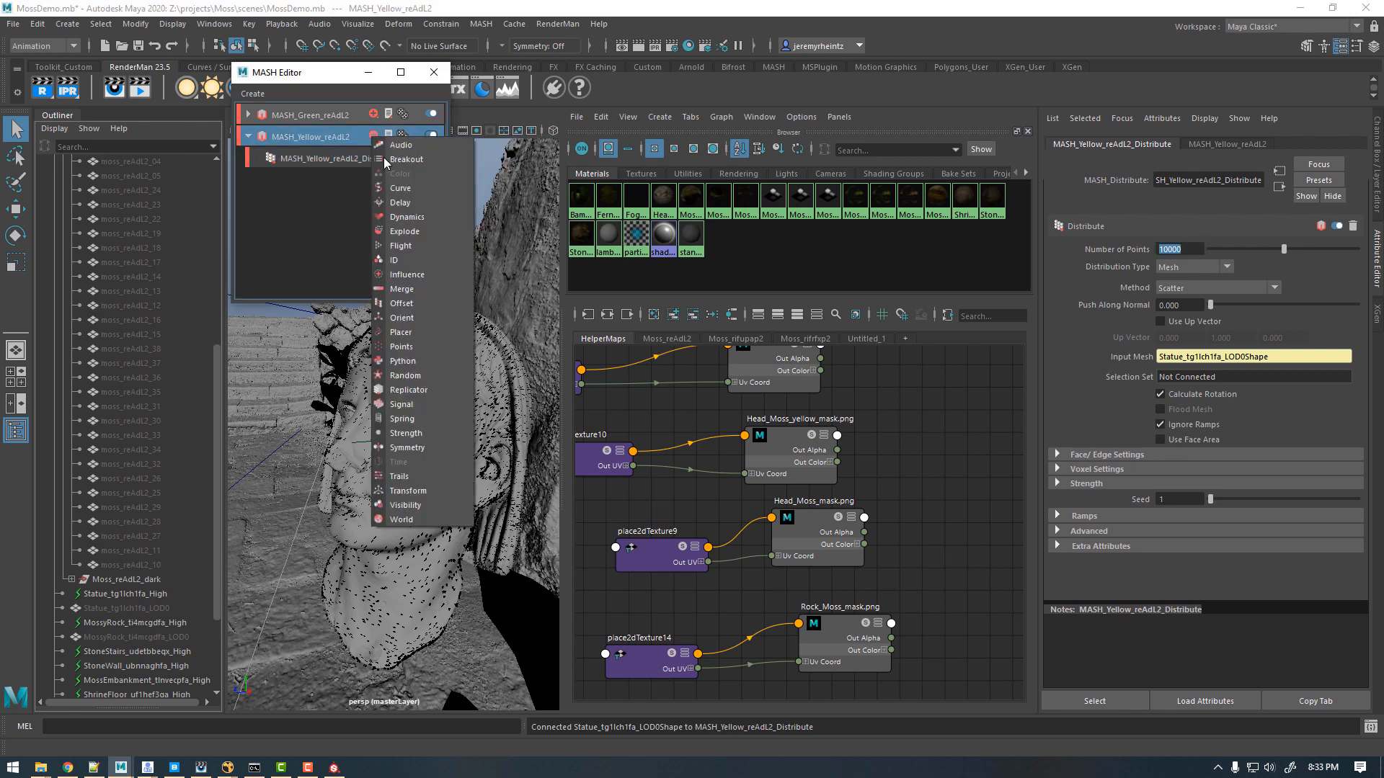
left_click(395, 260)
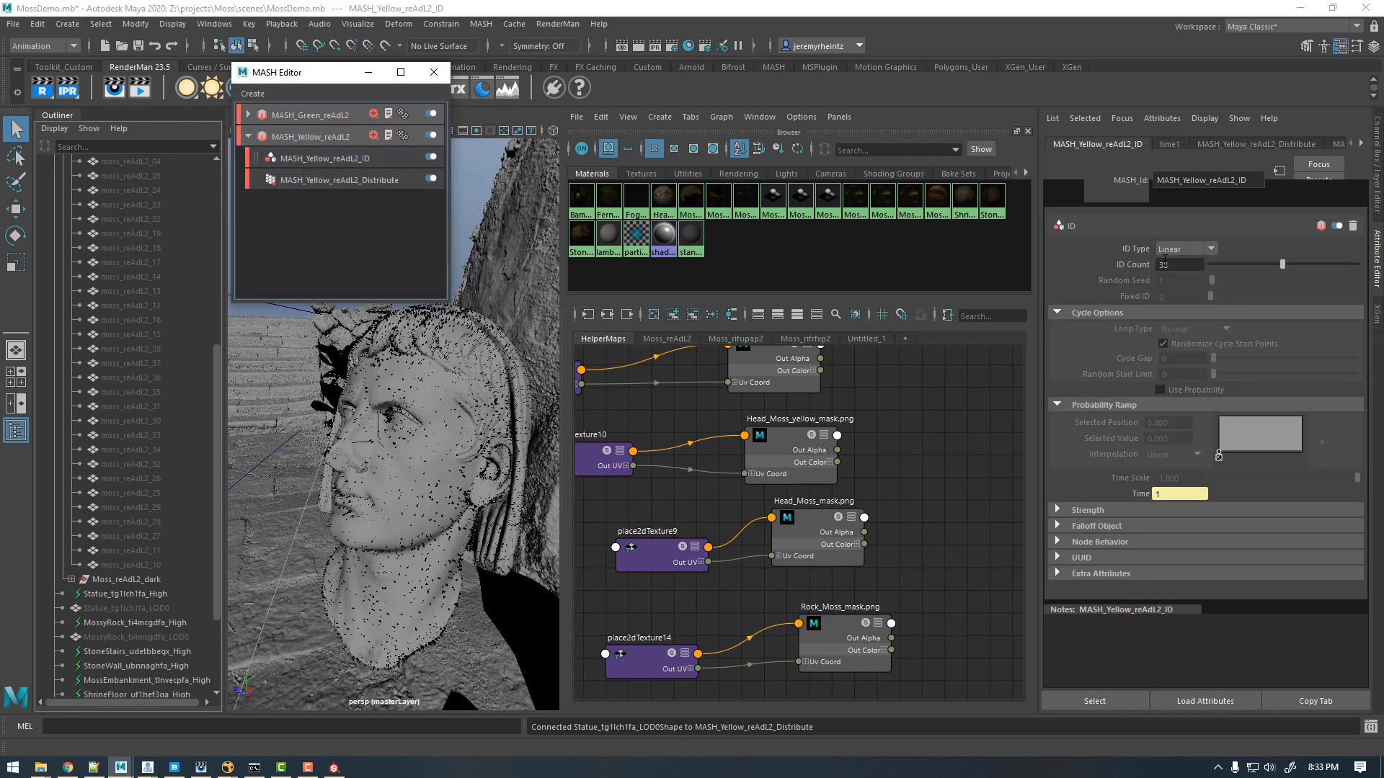
left_click(1178, 246)
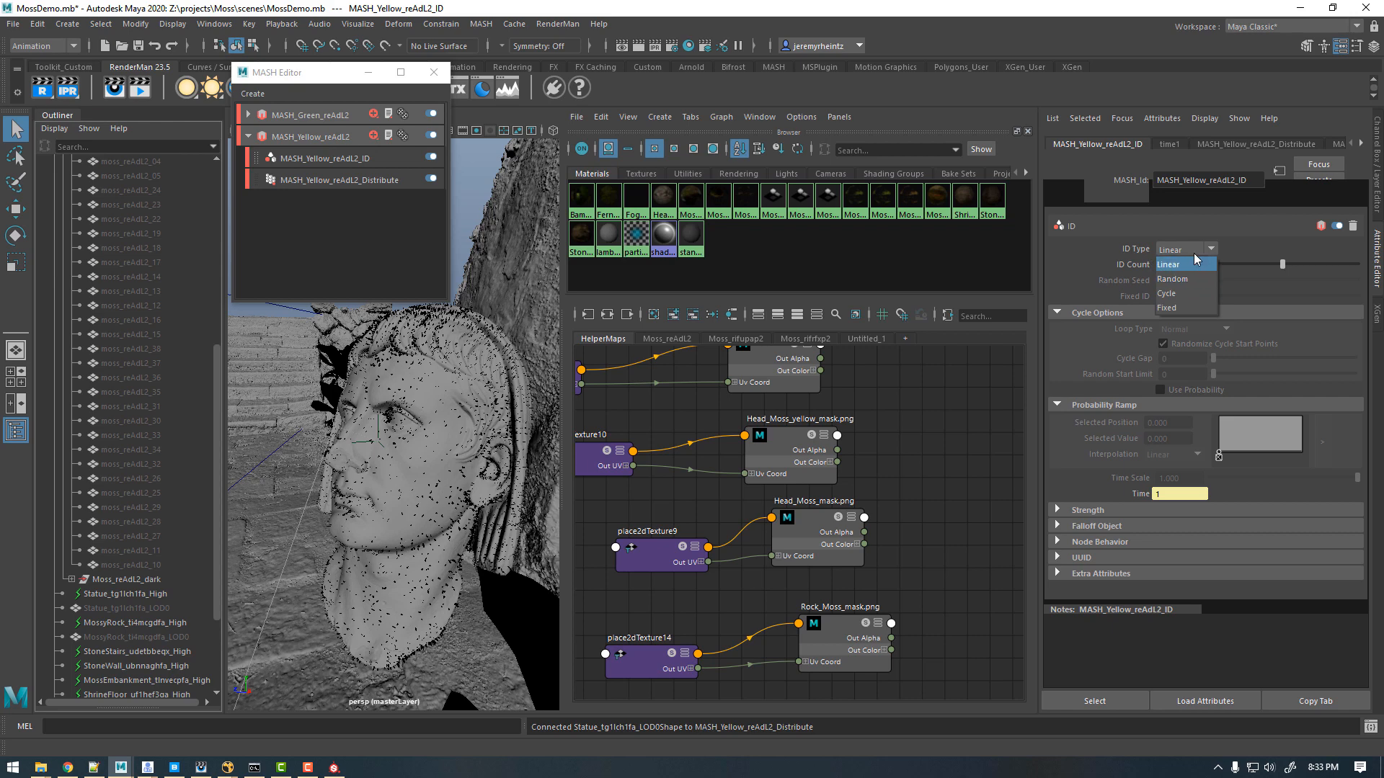
left_click(1178, 280)
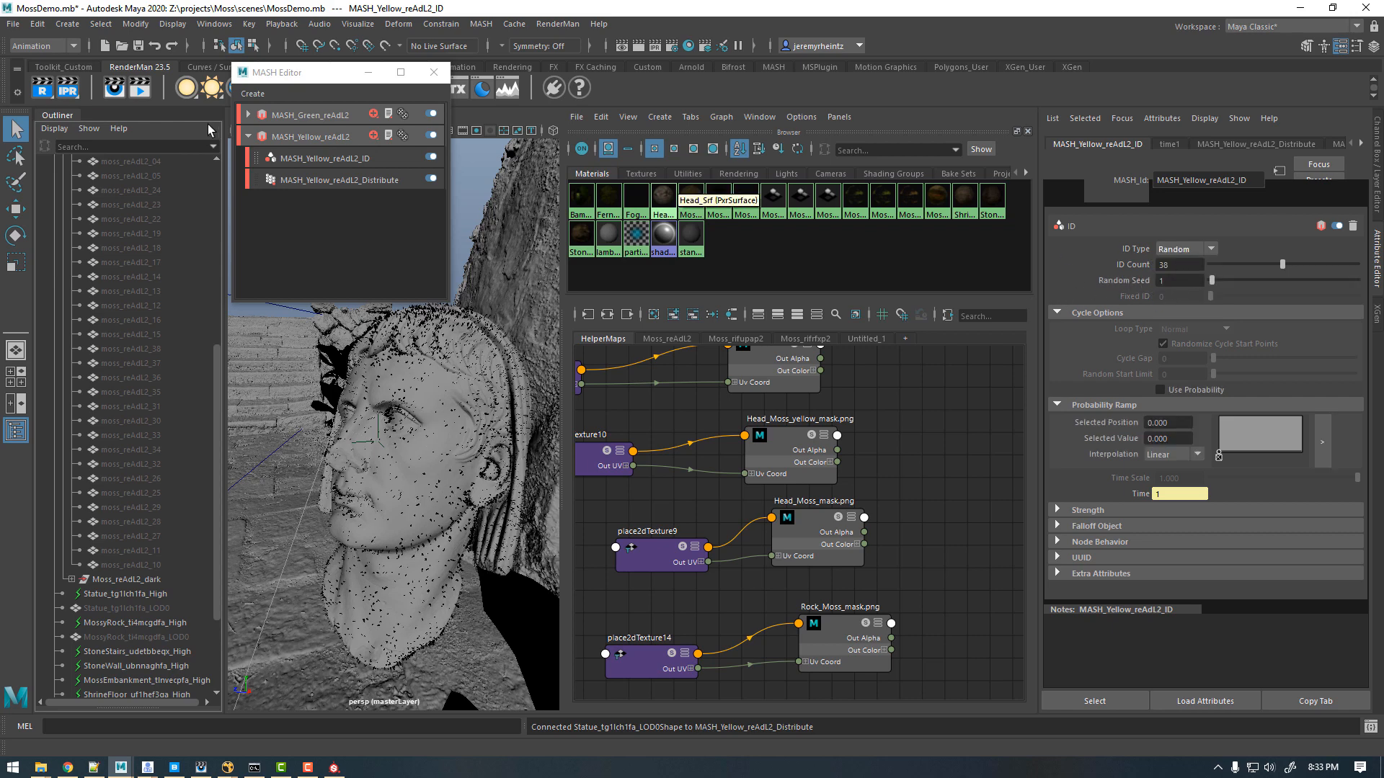
Step: Add a Random node to MASH_Yellow_reAdL2 and set its Position X, Y and Z to 0
left_click(375, 134)
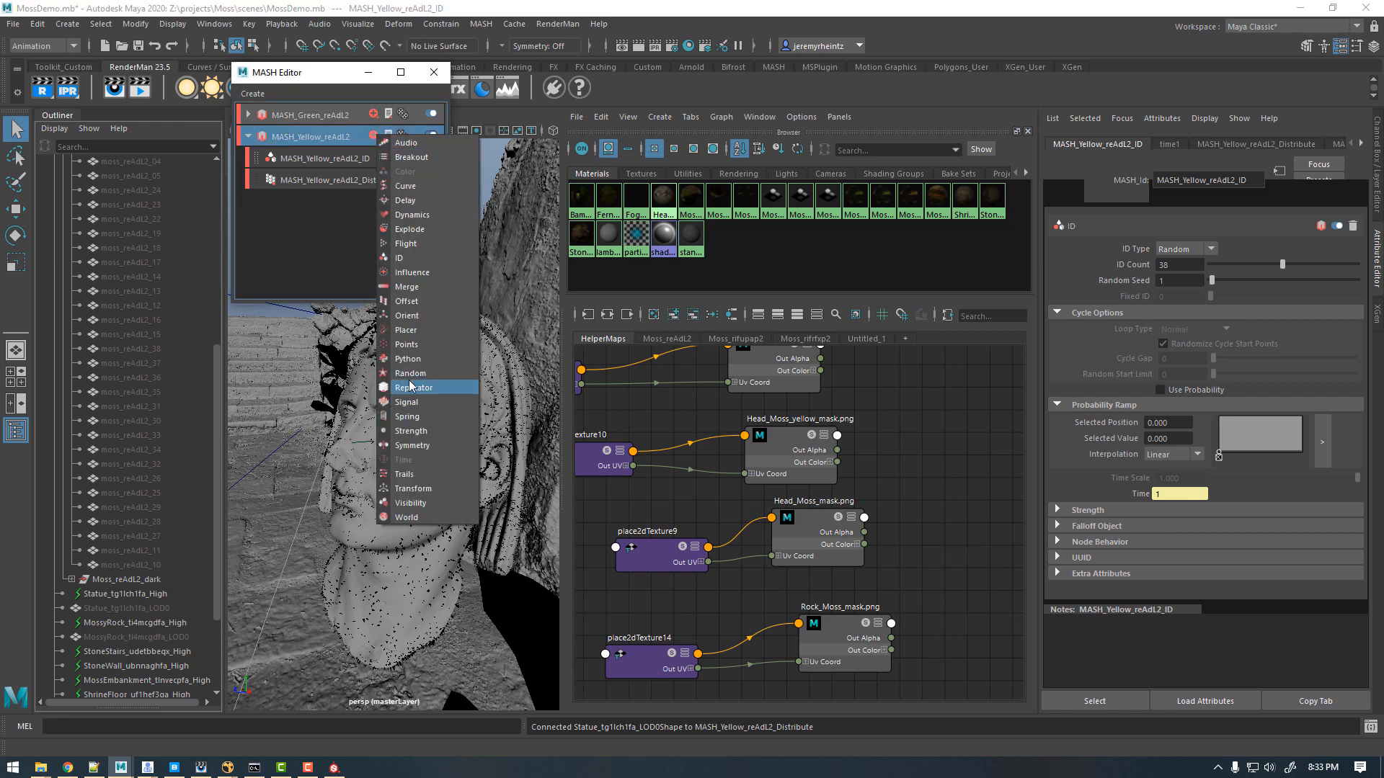
left_click(436, 386)
left_click(357, 160)
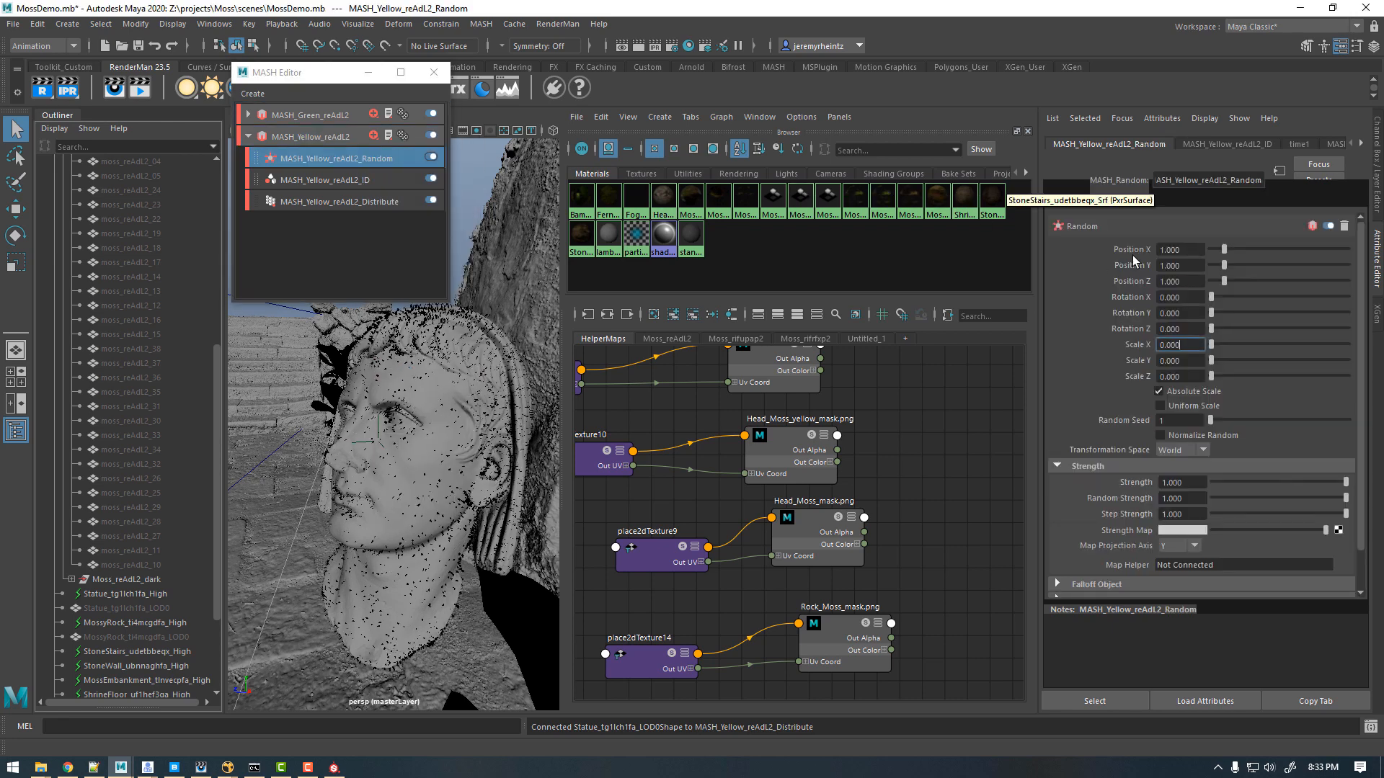
left_click(1164, 249)
type("0")
key("Tab")
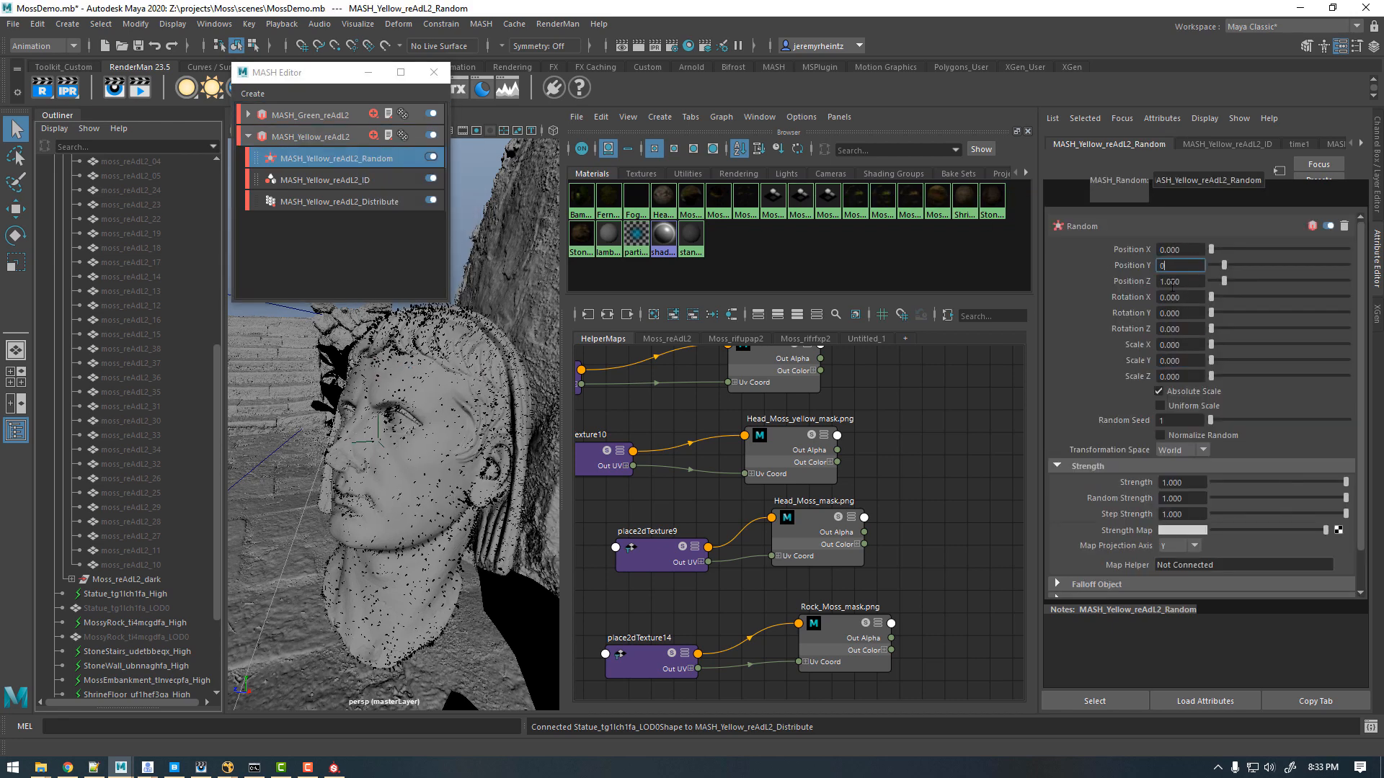
type("0")
key("Tab")
type("0")
key("Tab")
Step: Set the yellow Random node's Rotation X to 30, Rotation Y to 360 and Rotation Z to 30
type("30")
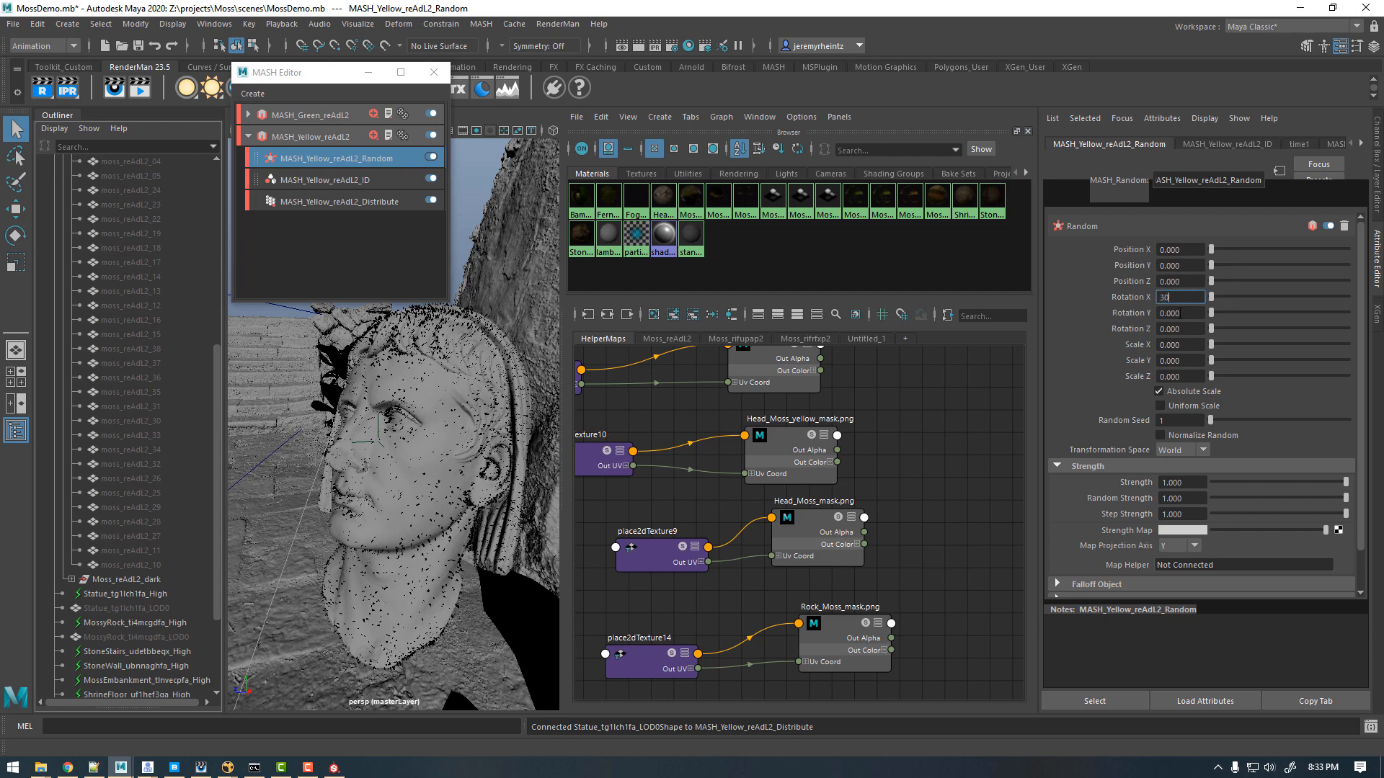
key("Tab")
type("360")
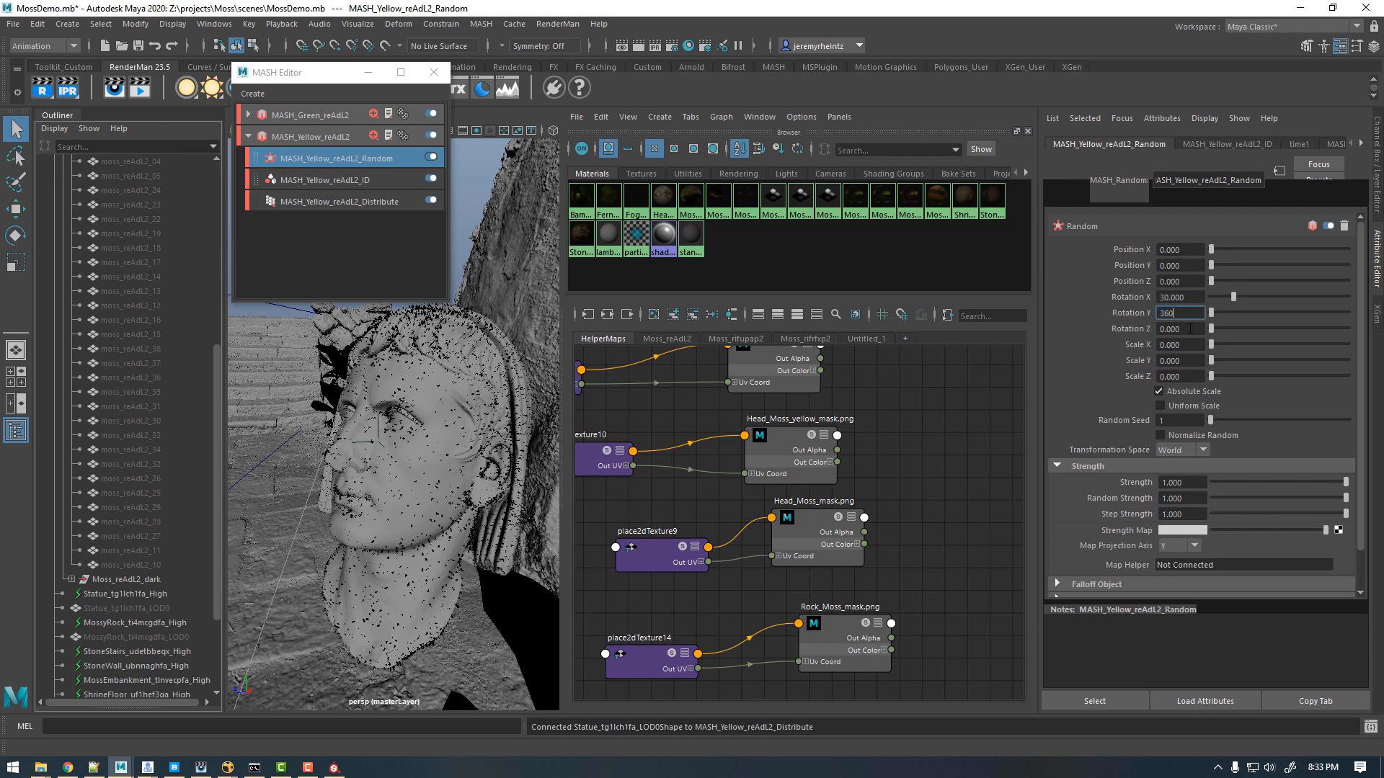
key("Tab")
type("30")
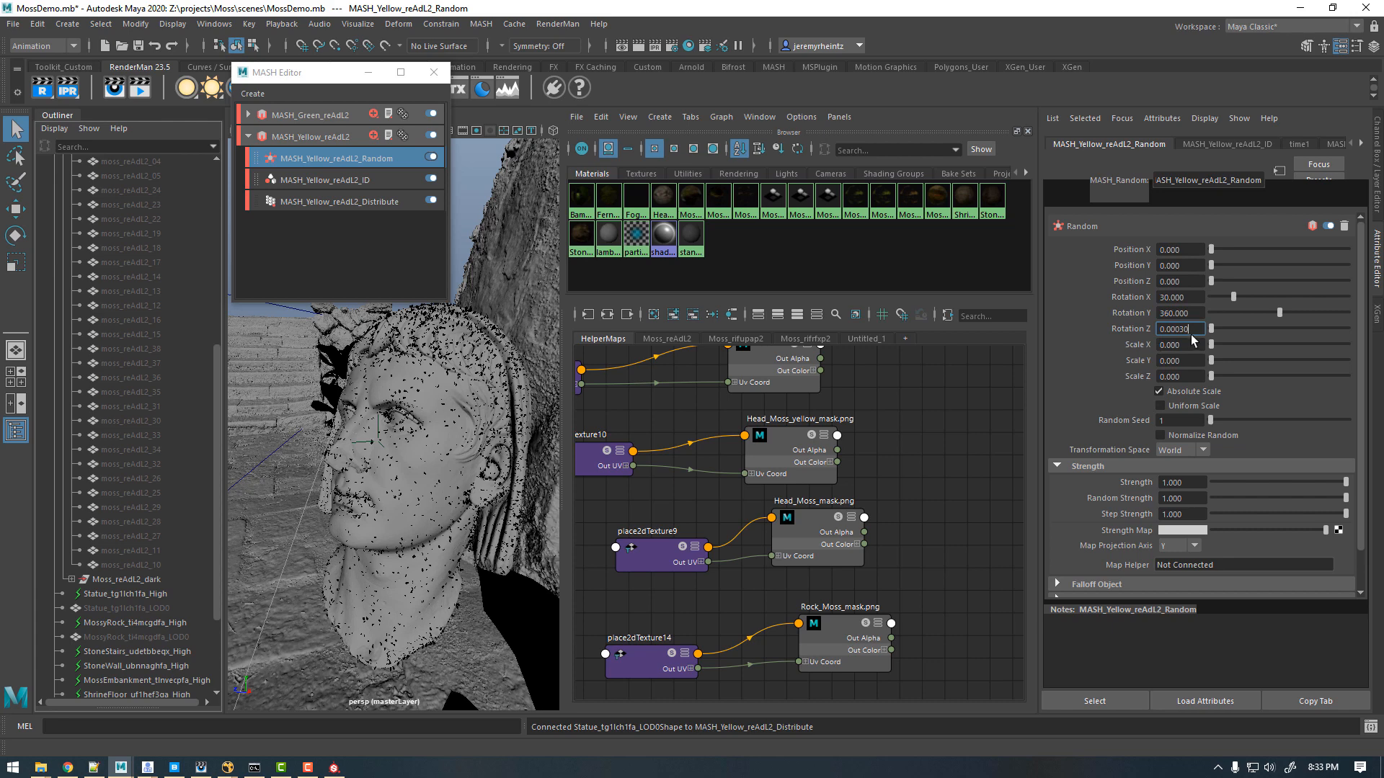
left_click_drag(1190, 333, 1105, 335)
type("30")
key("Tab")
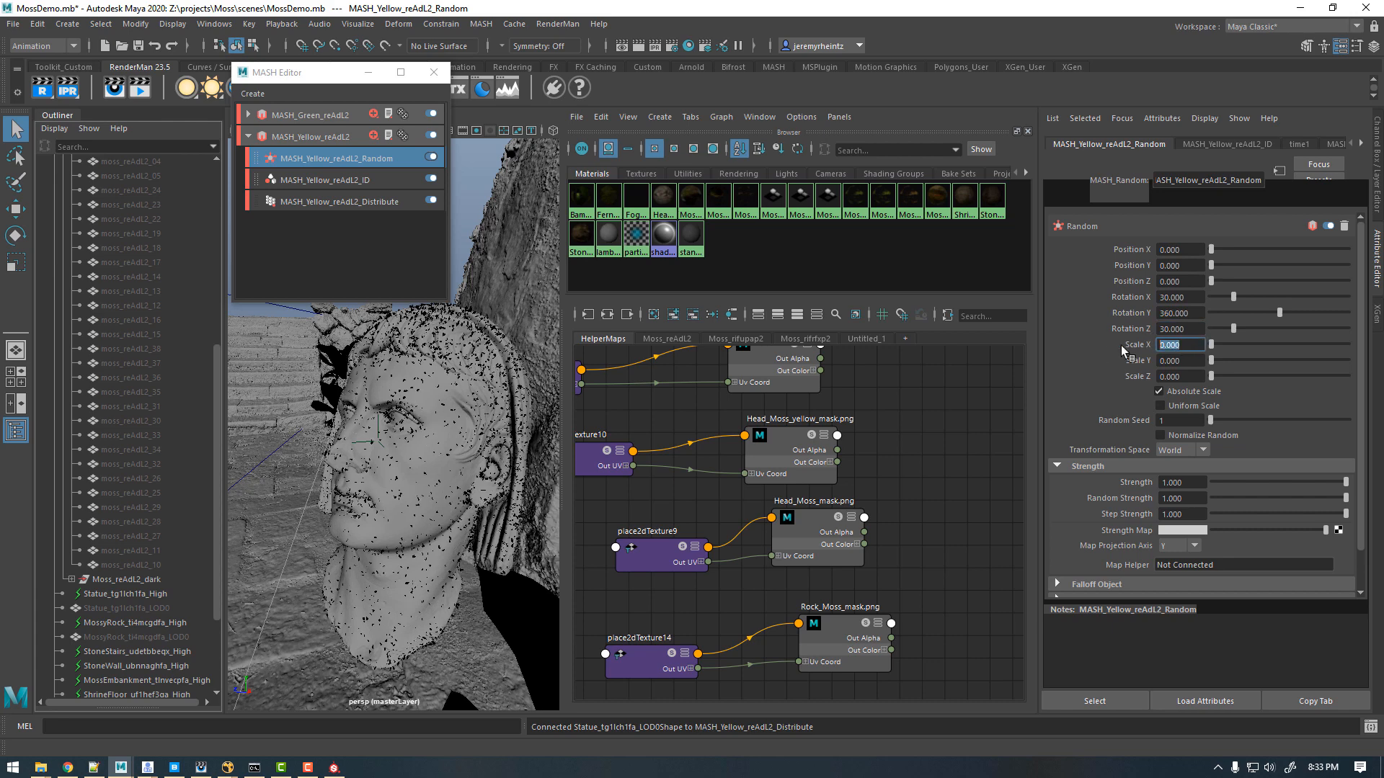
Step: Set the Random node's Scale X to 0.4 and enable Uniform Scale for the yellow moss
type("0.4")
key("Return")
left_click(1160, 394)
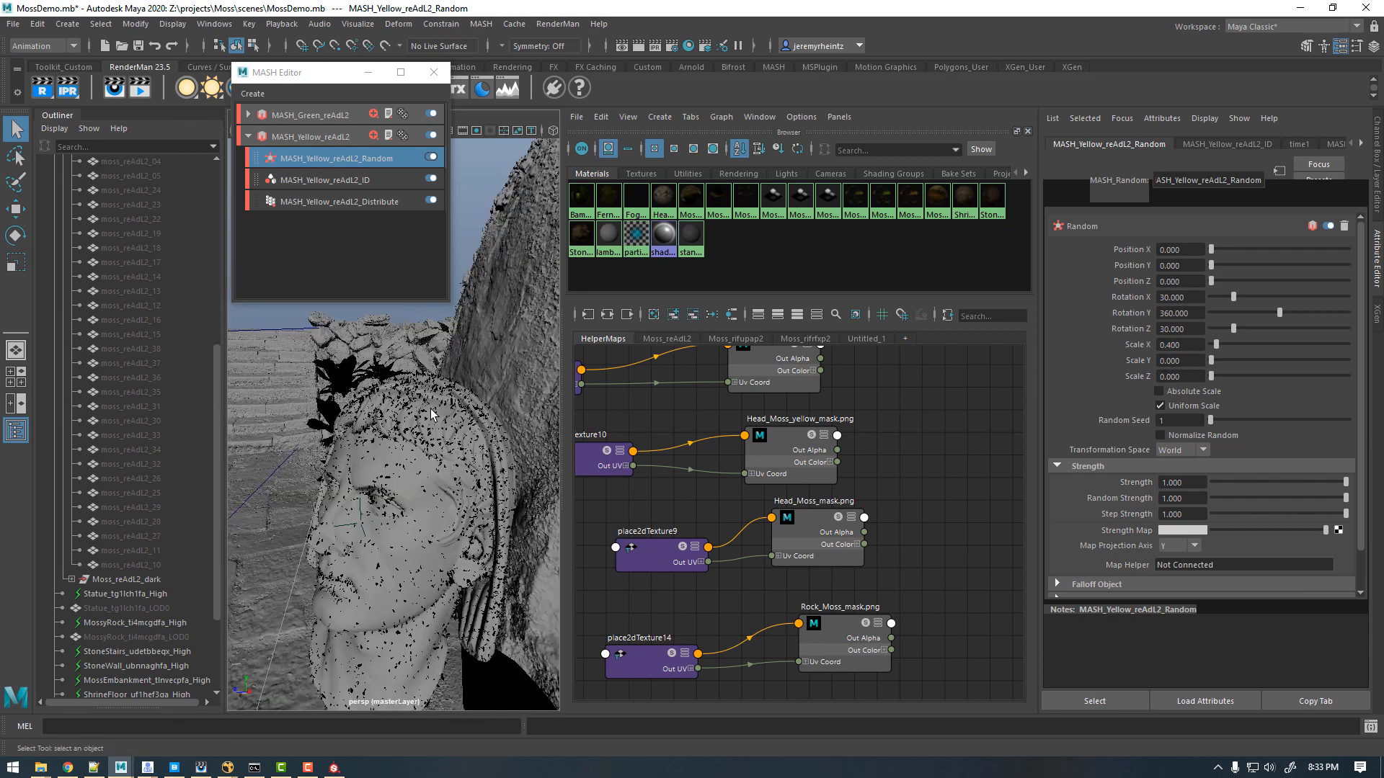
scroll(433, 415, "up", 6)
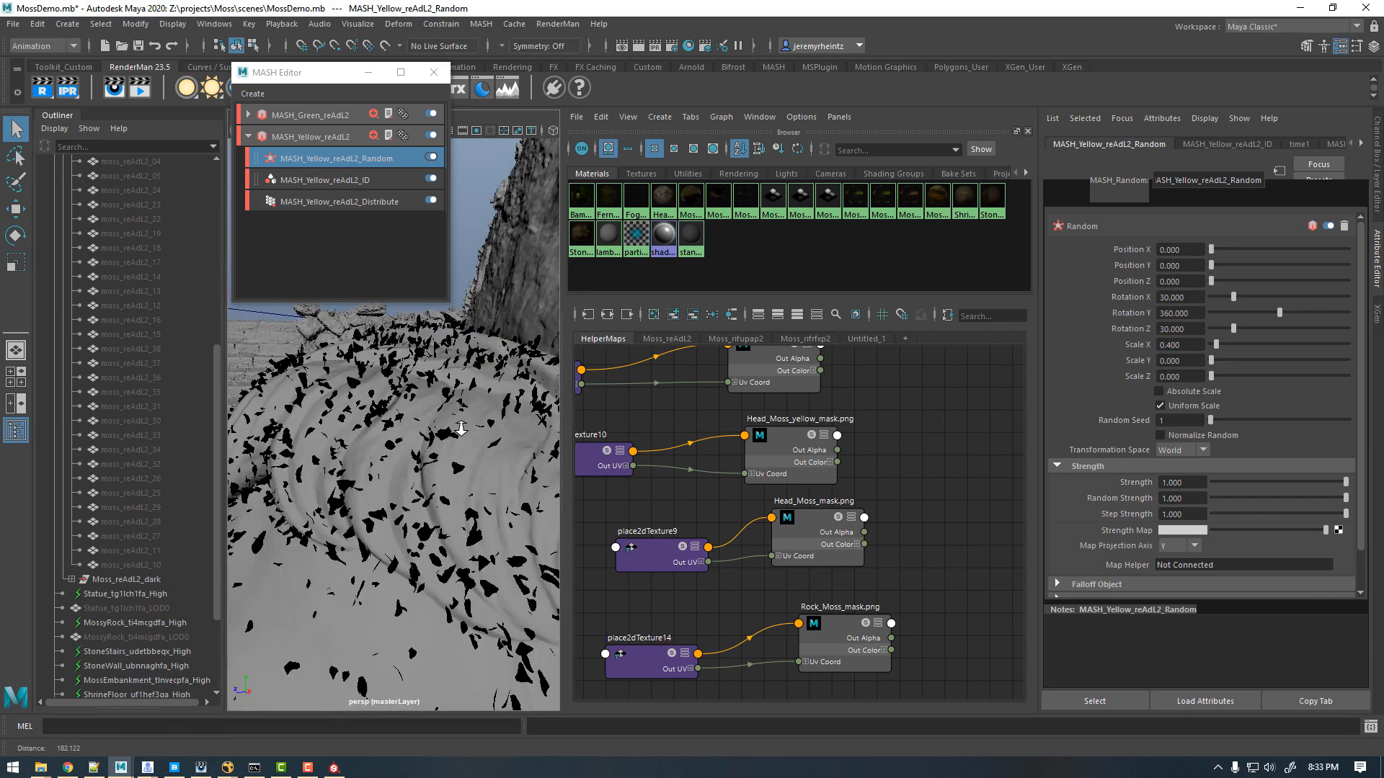
scroll(461, 428, "down", 5)
Step: Add a Visibility node to the MASH_Yellow_reAdL2 network and open its attributes
left_click(374, 135)
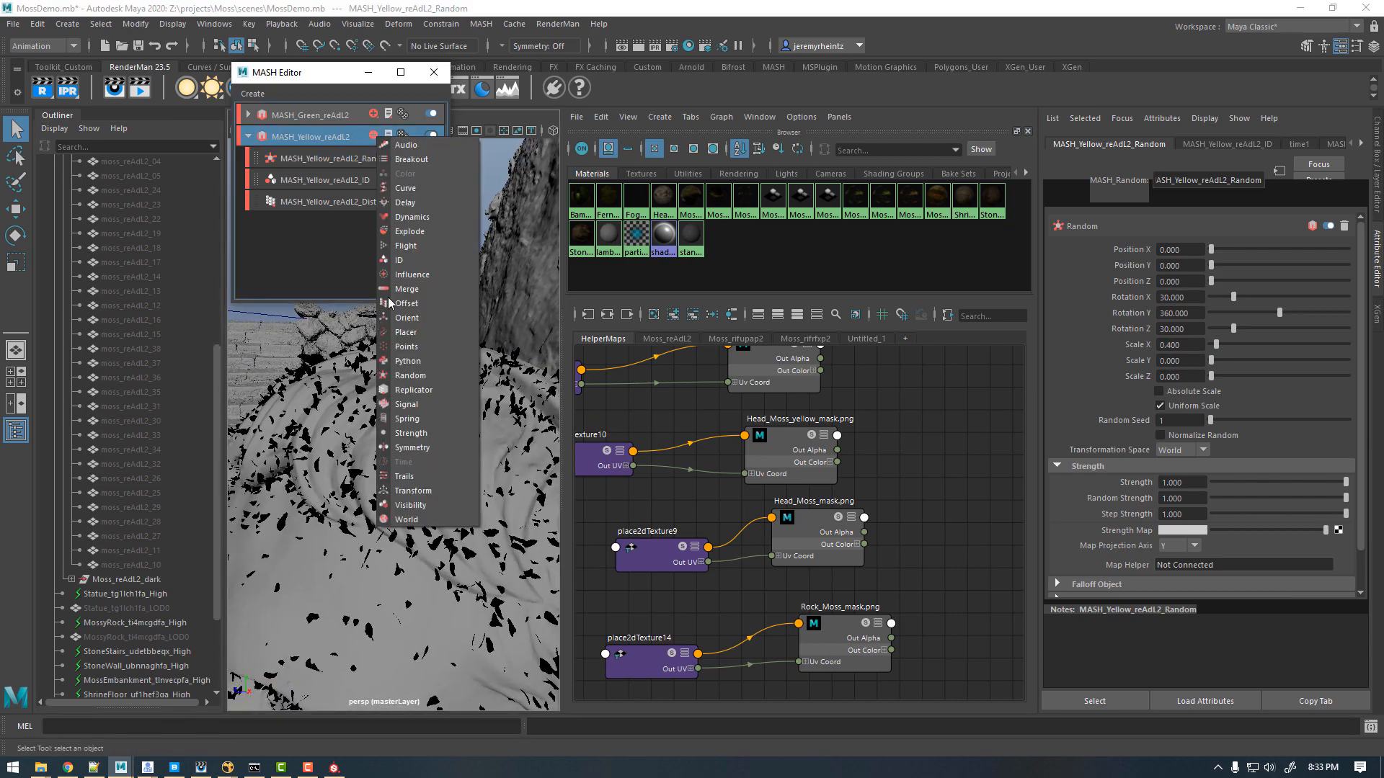
left_click(410, 504)
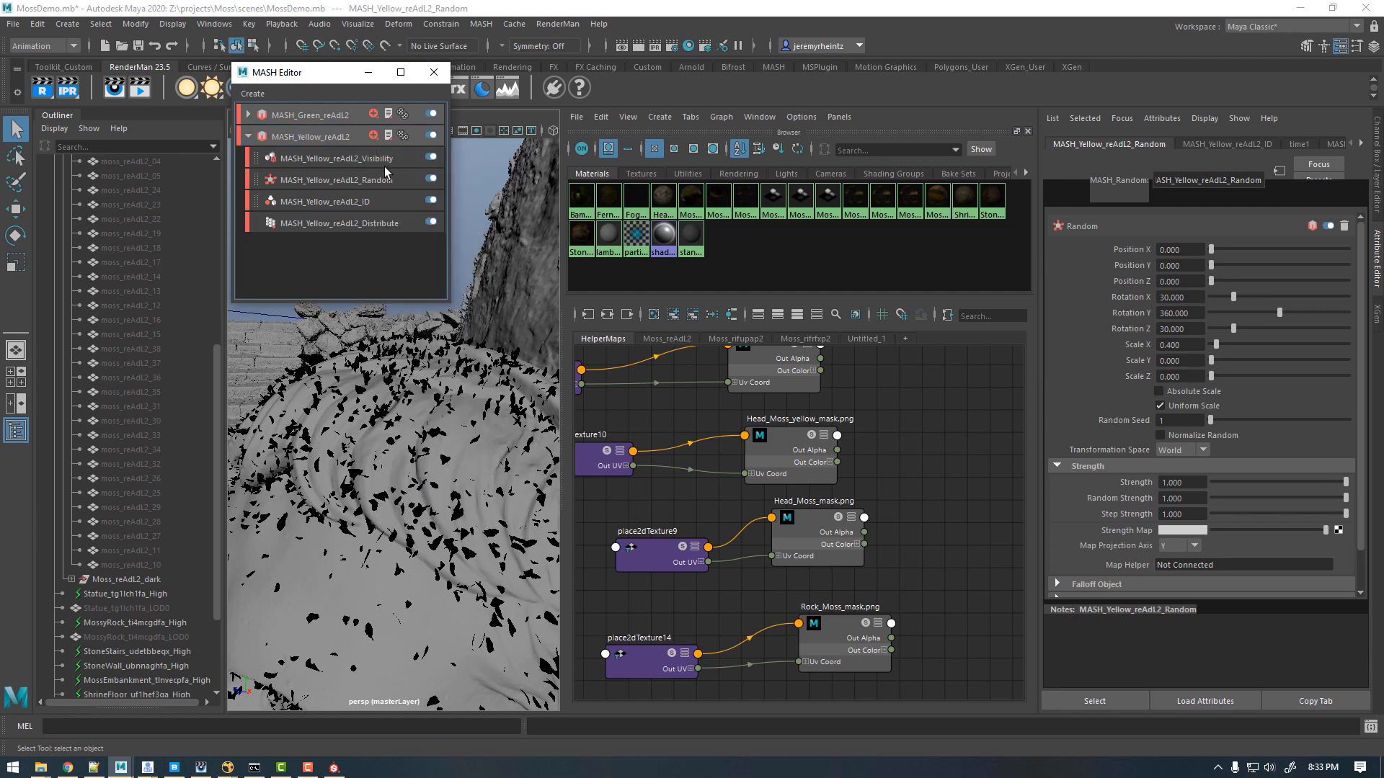
left_click(383, 161)
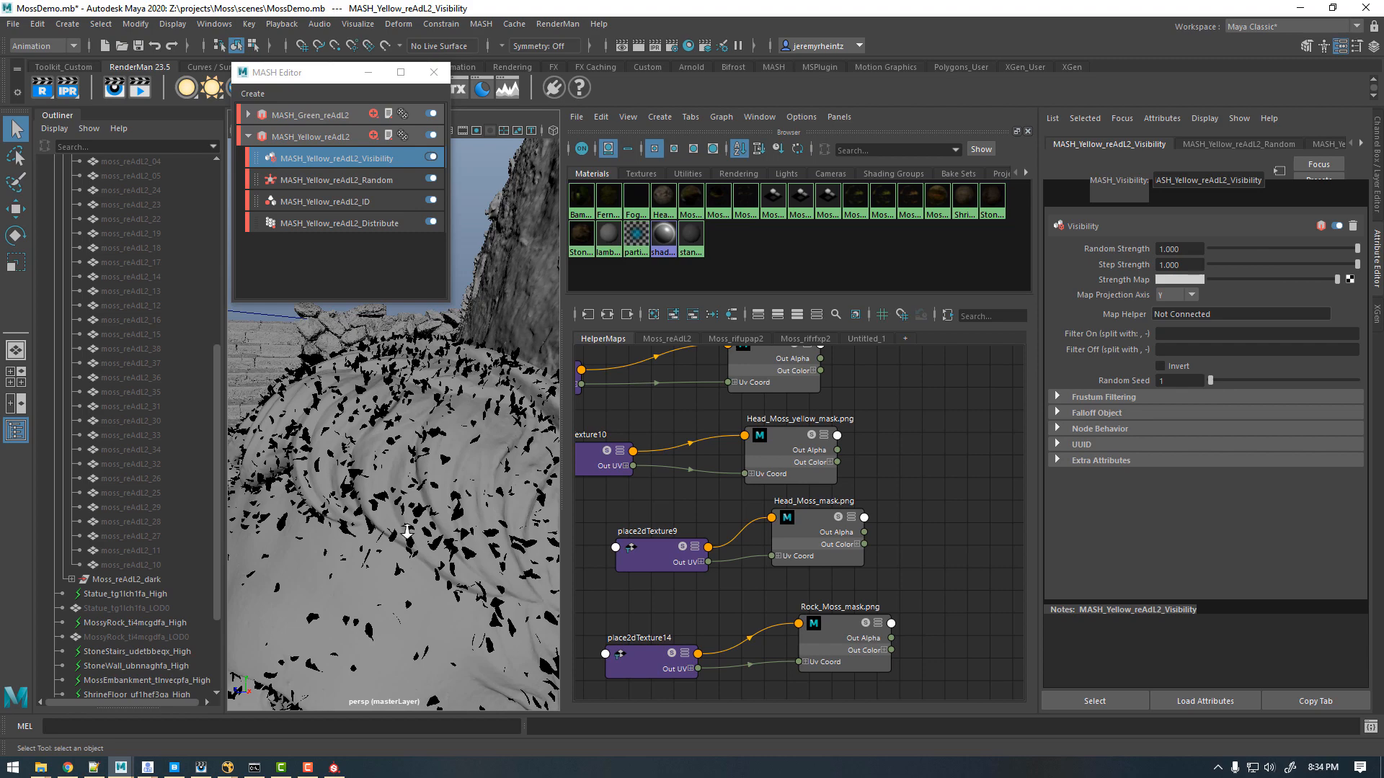
Step: Assign Statue_tg1lch1fa_LOD0 as the Map Helper of the yellow Visibility node
scroll(372, 447, "up", 5)
left_click_drag(371, 447, 486, 454, "alt")
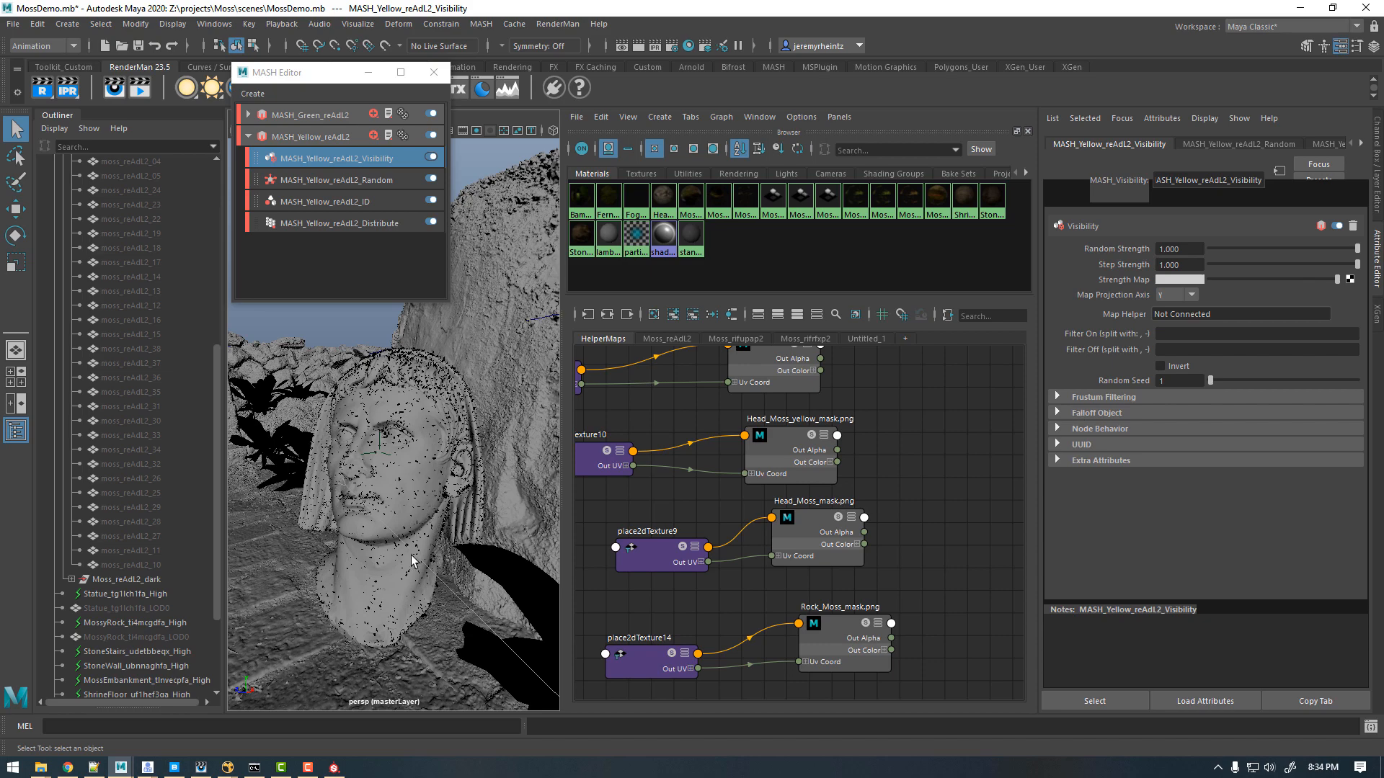
right_click_drag(369, 548, 374, 547, "alt")
mouse_move(374, 547)
left_mouse_down("alt")
mouse_move(352, 545)
mouse_move(372, 550)
mouse_move(368, 533)
left_mouse_up("alt")
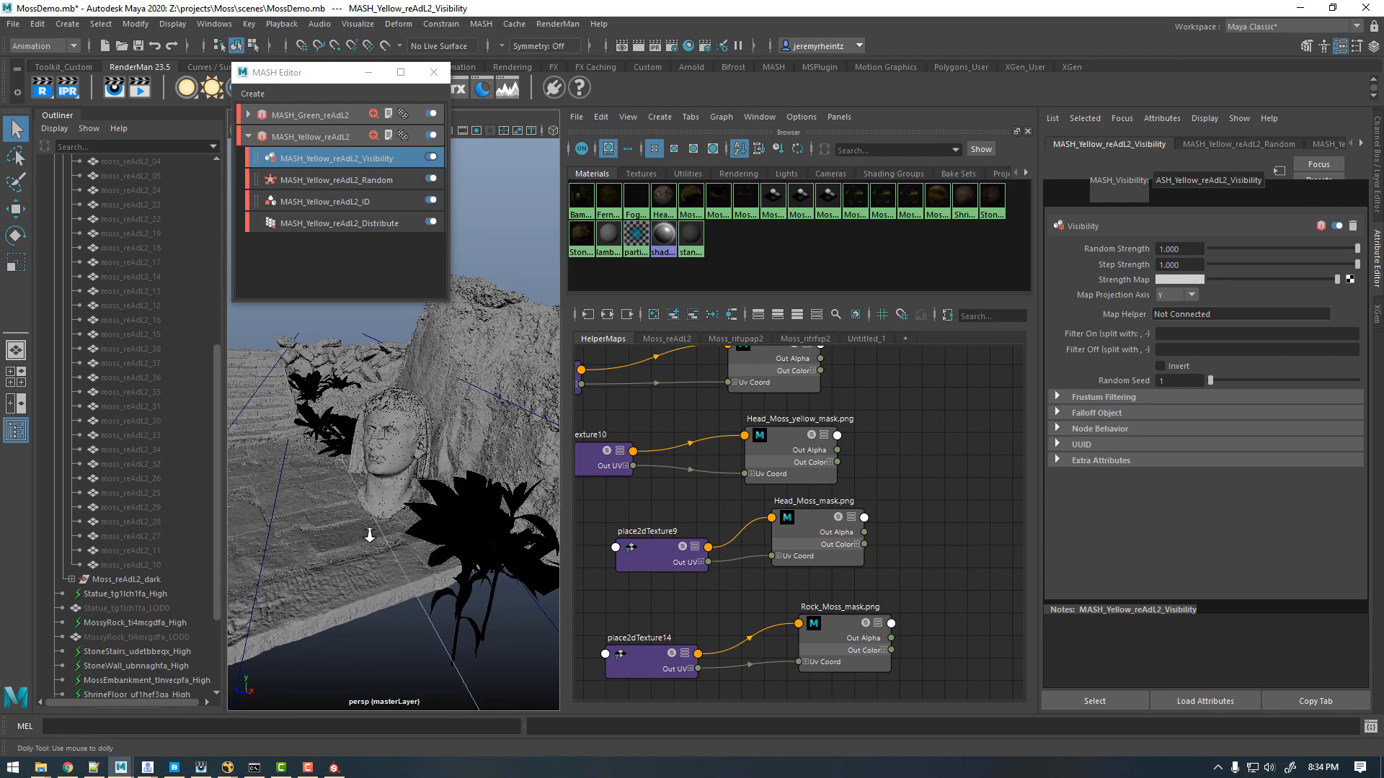
right_click_drag(369, 533, 247, 485, "alt")
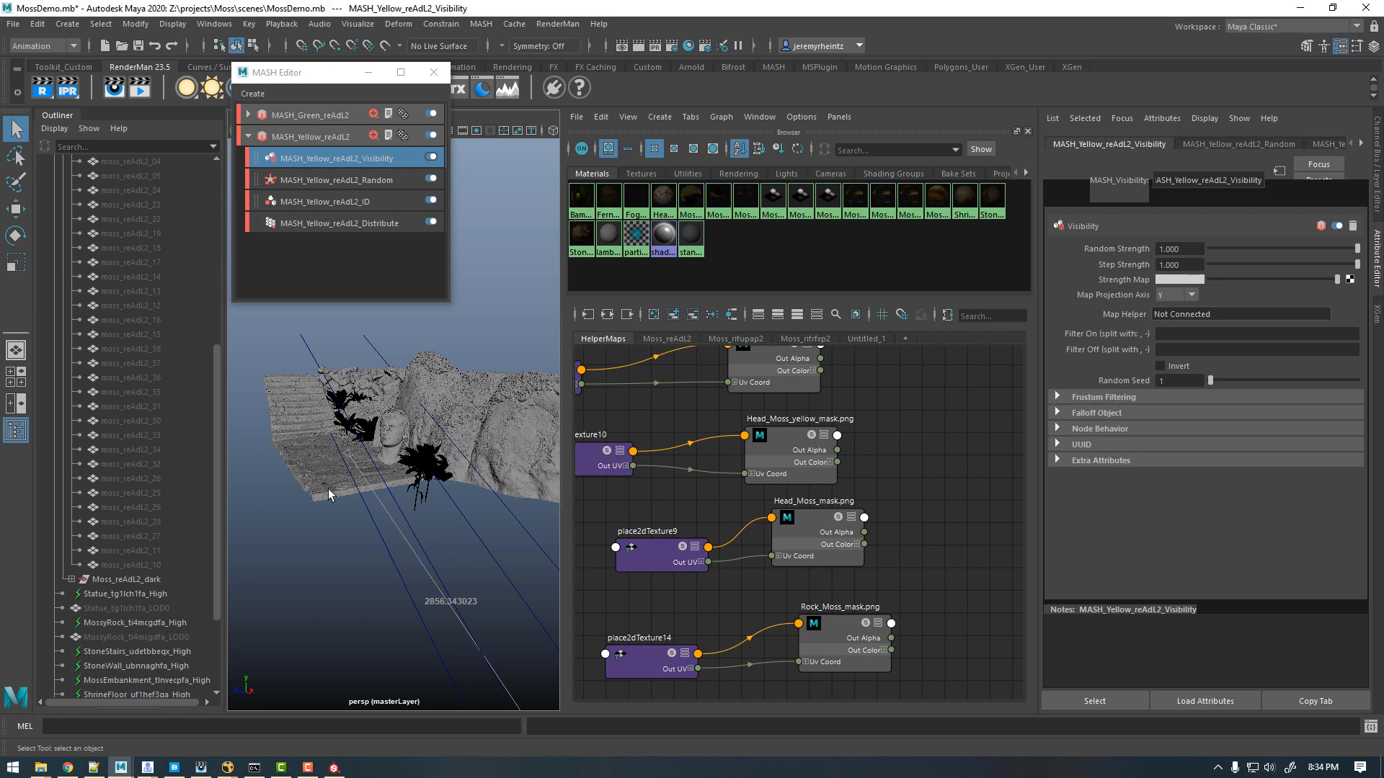
right_click_drag(377, 408, 546, 454, "alt")
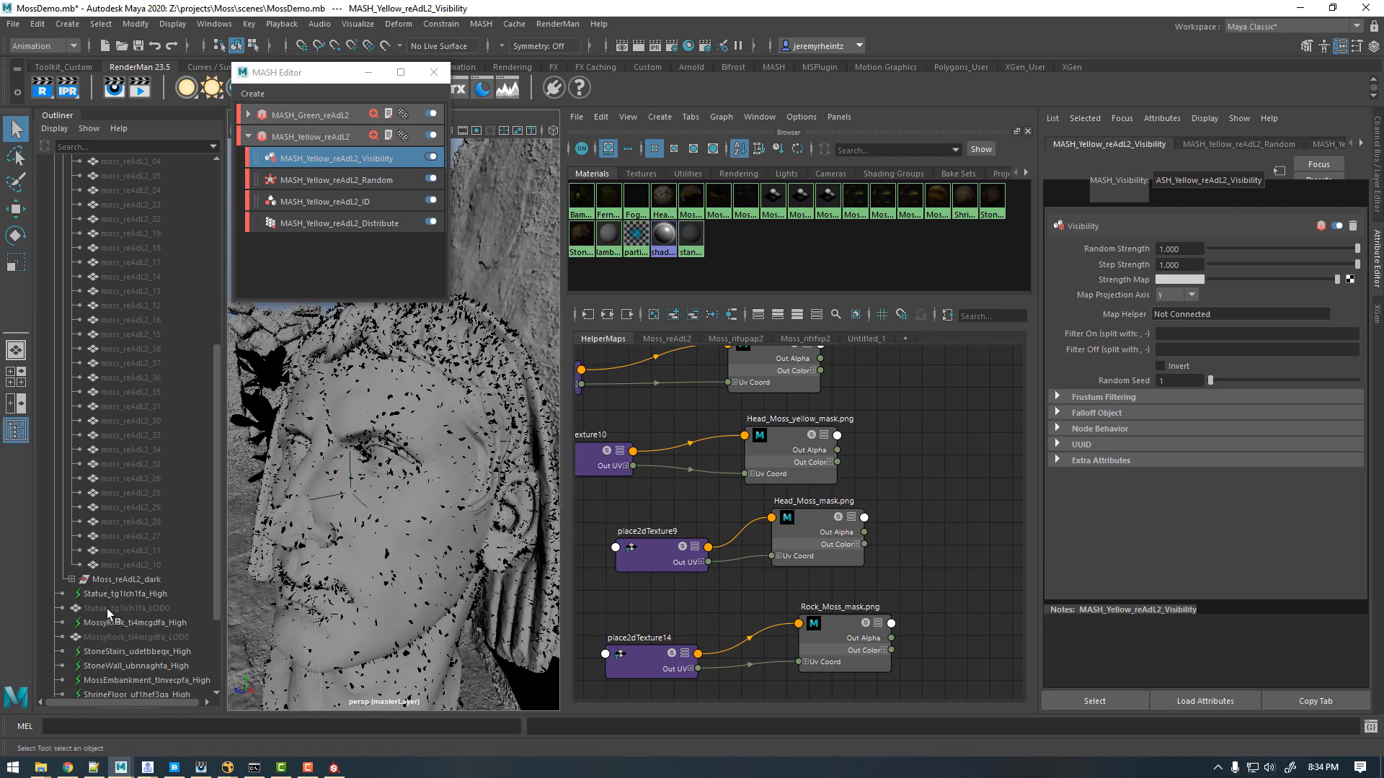
middle_click_drag(1178, 314, 1178, 314)
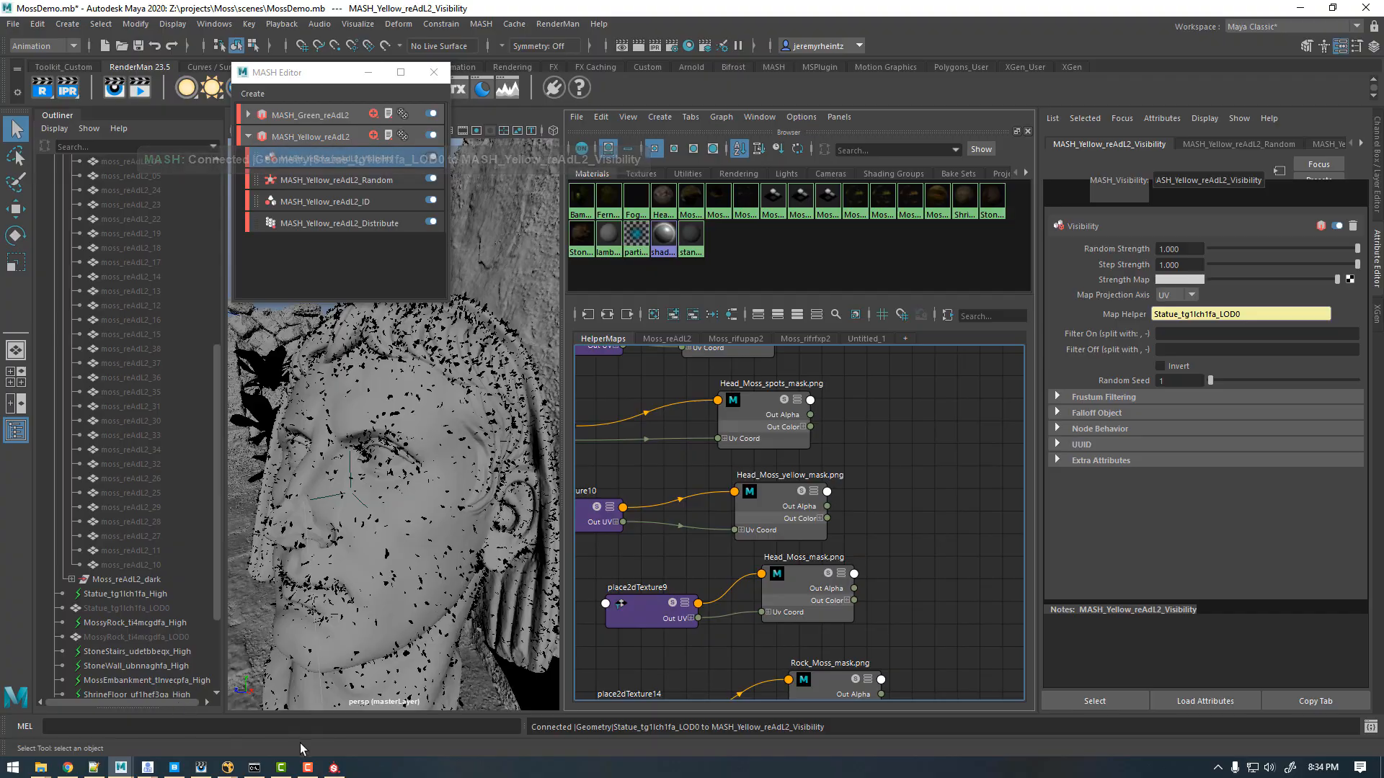
Step: Switch to Substance Painter, examine the Moss Yellow layer's mask and its Clouds 3 effect on the head, and return to Maya
left_click(334, 768)
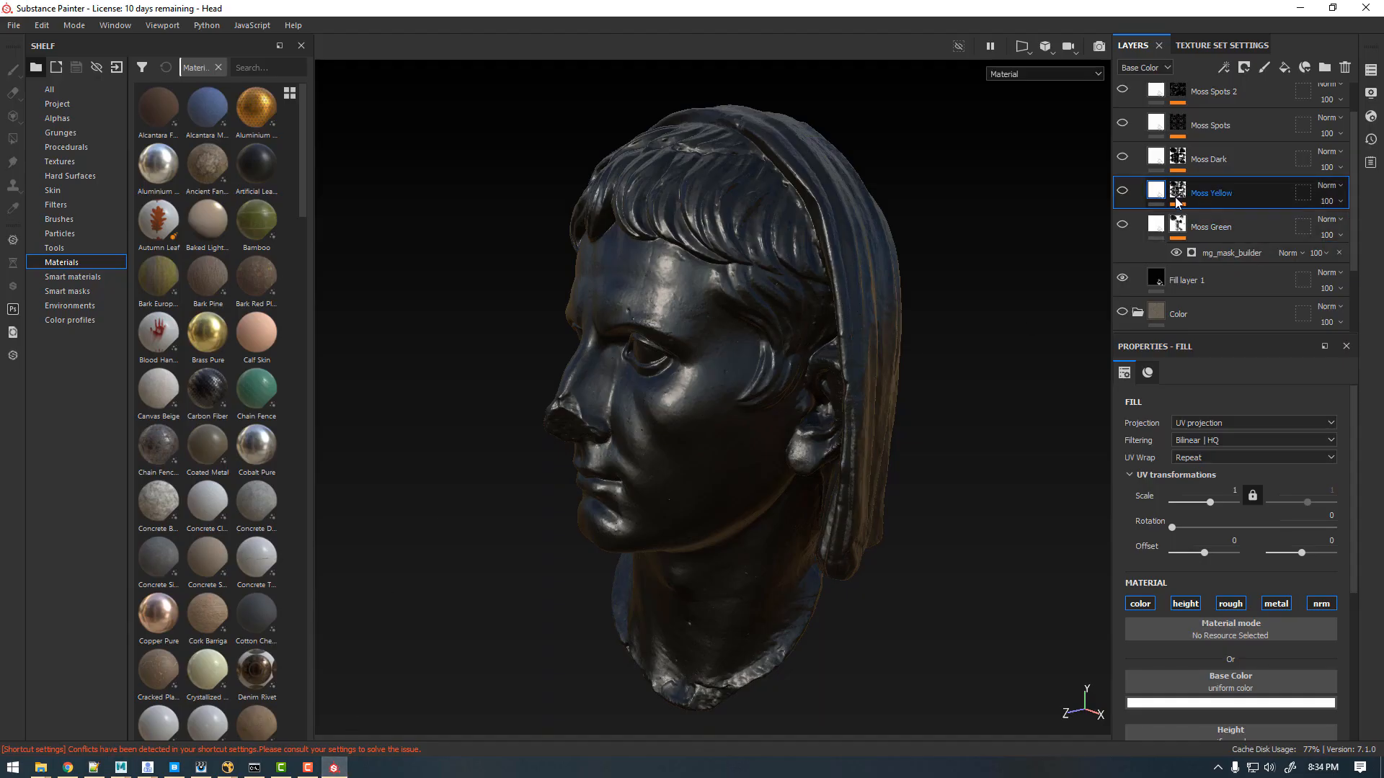
left_click(1123, 191)
left_click_drag(904, 272, 1026, 323, "alt")
mouse_move(670, 418)
left_mouse_down("alt")
mouse_move(779, 441)
mouse_move(706, 439)
mouse_move(764, 425)
left_mouse_up("alt")
left_click(1177, 190)
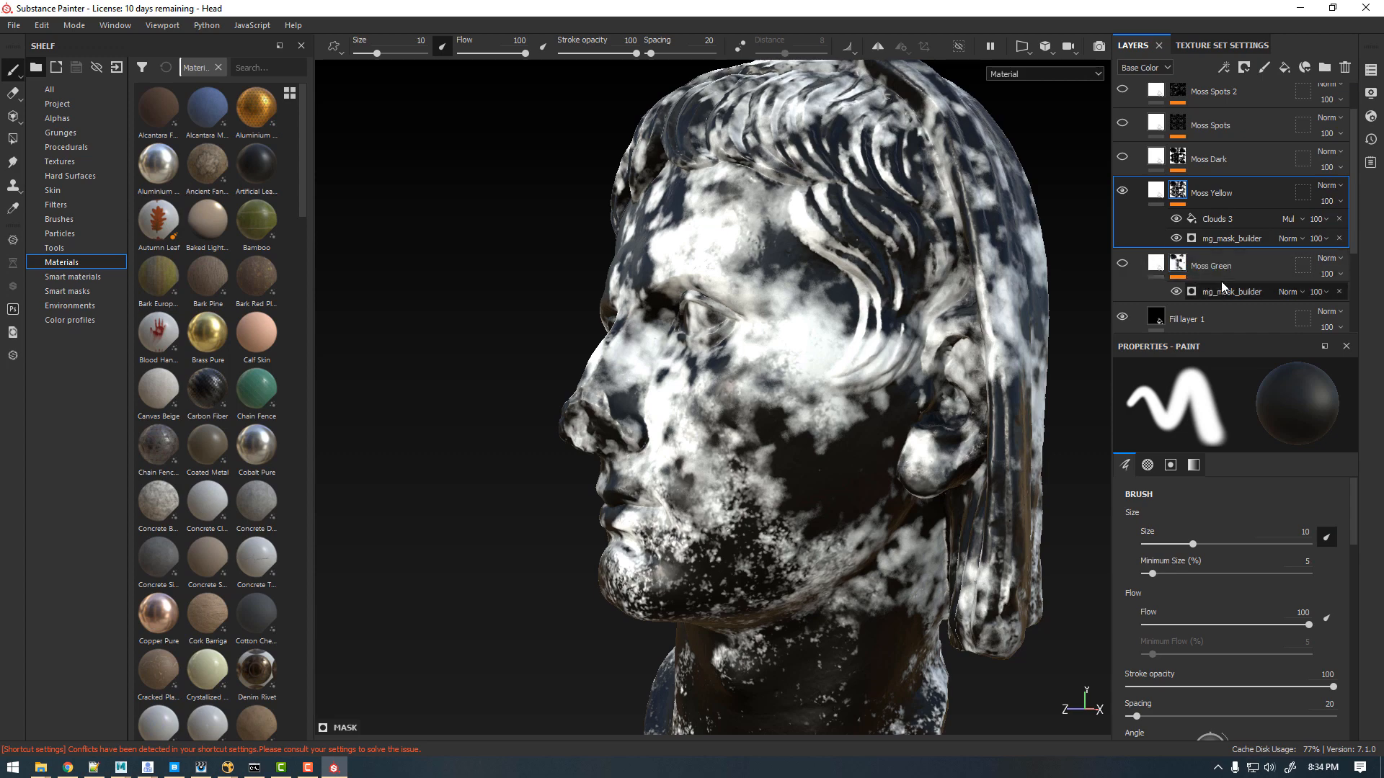
left_click(1176, 219)
left_click(1176, 219)
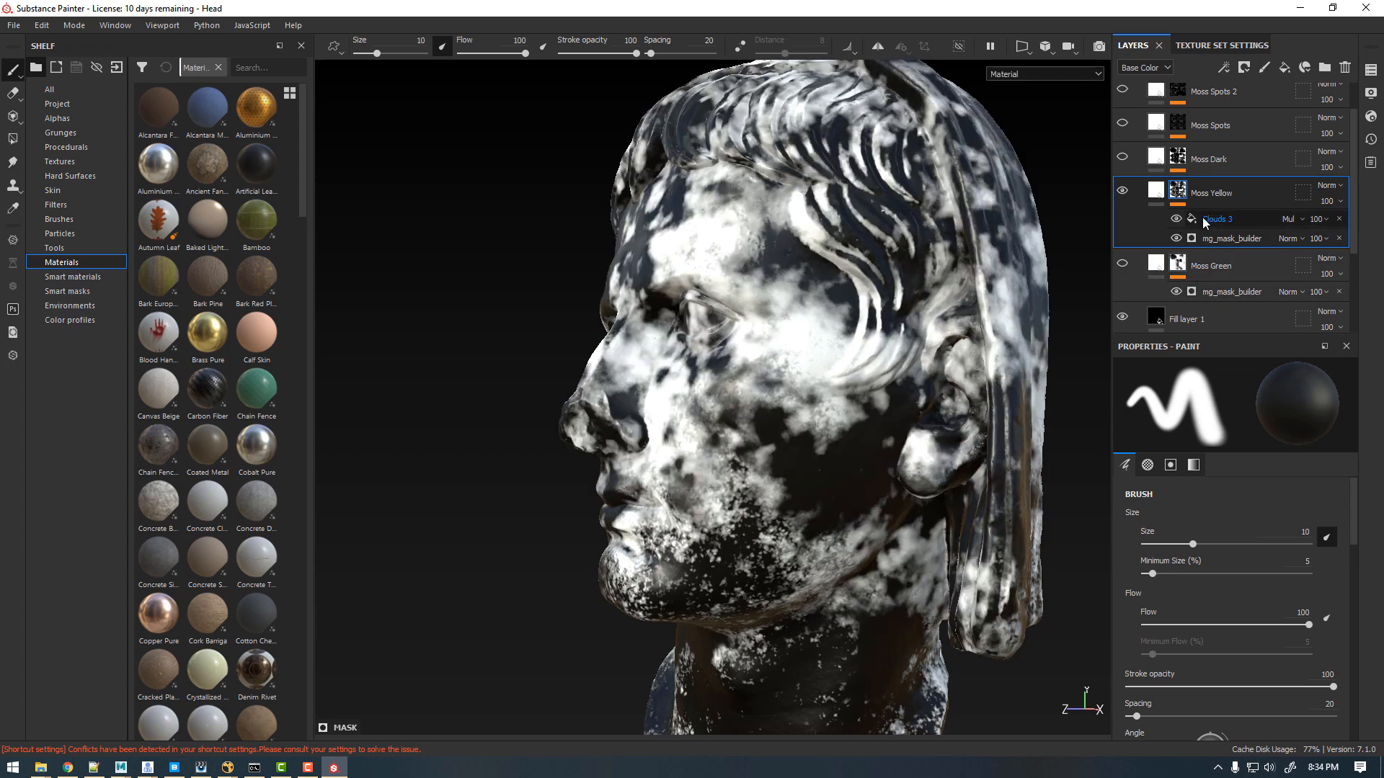
right_click_drag(854, 297, 768, 296, "alt")
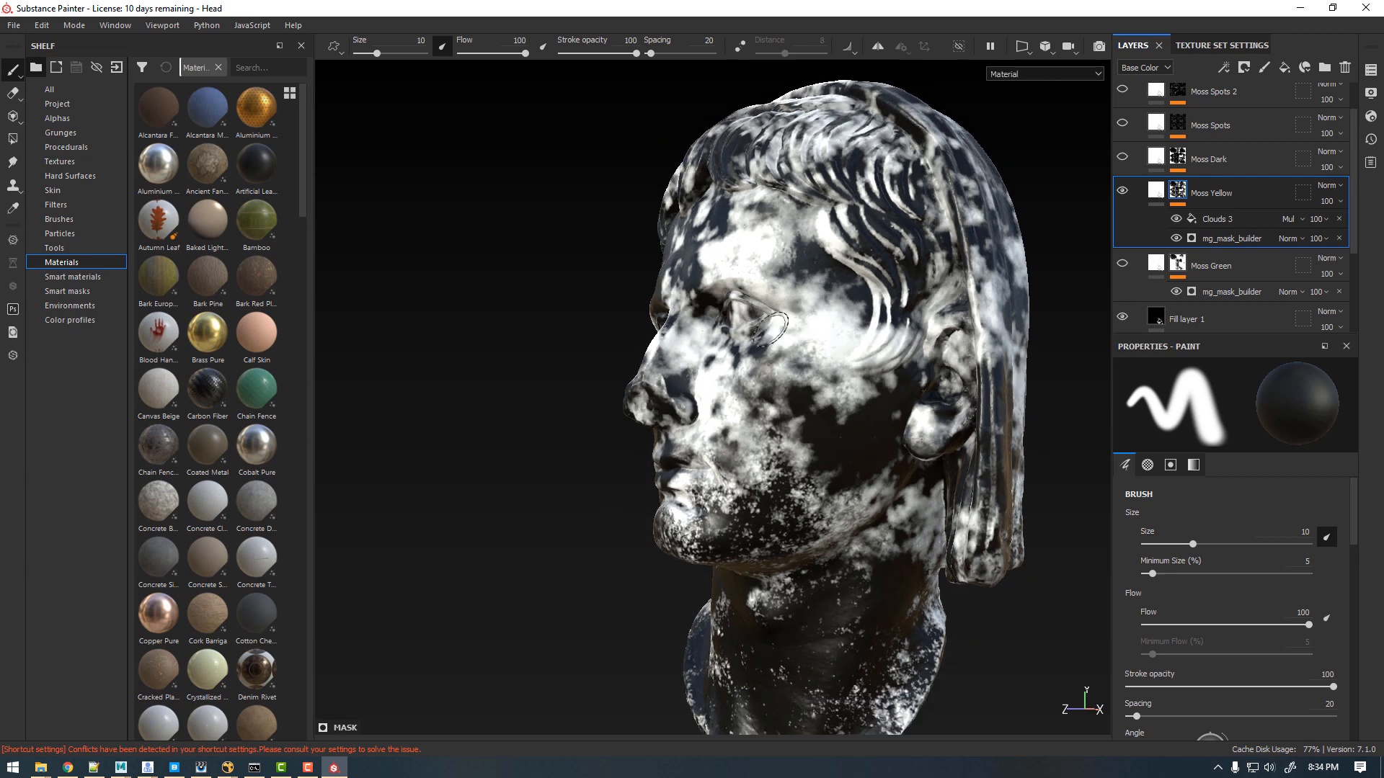
left_click_drag(577, 314, 779, 348, "alt")
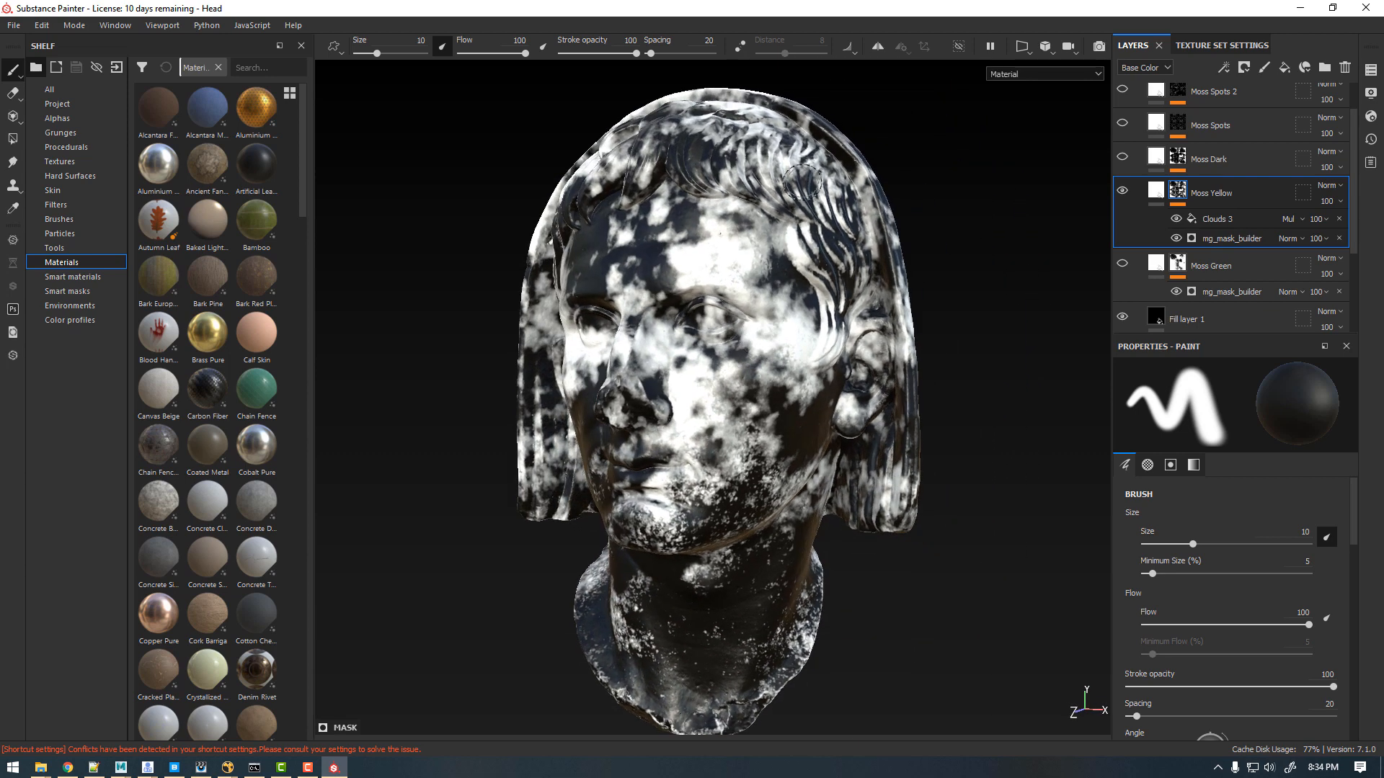
left_click(1287, 12)
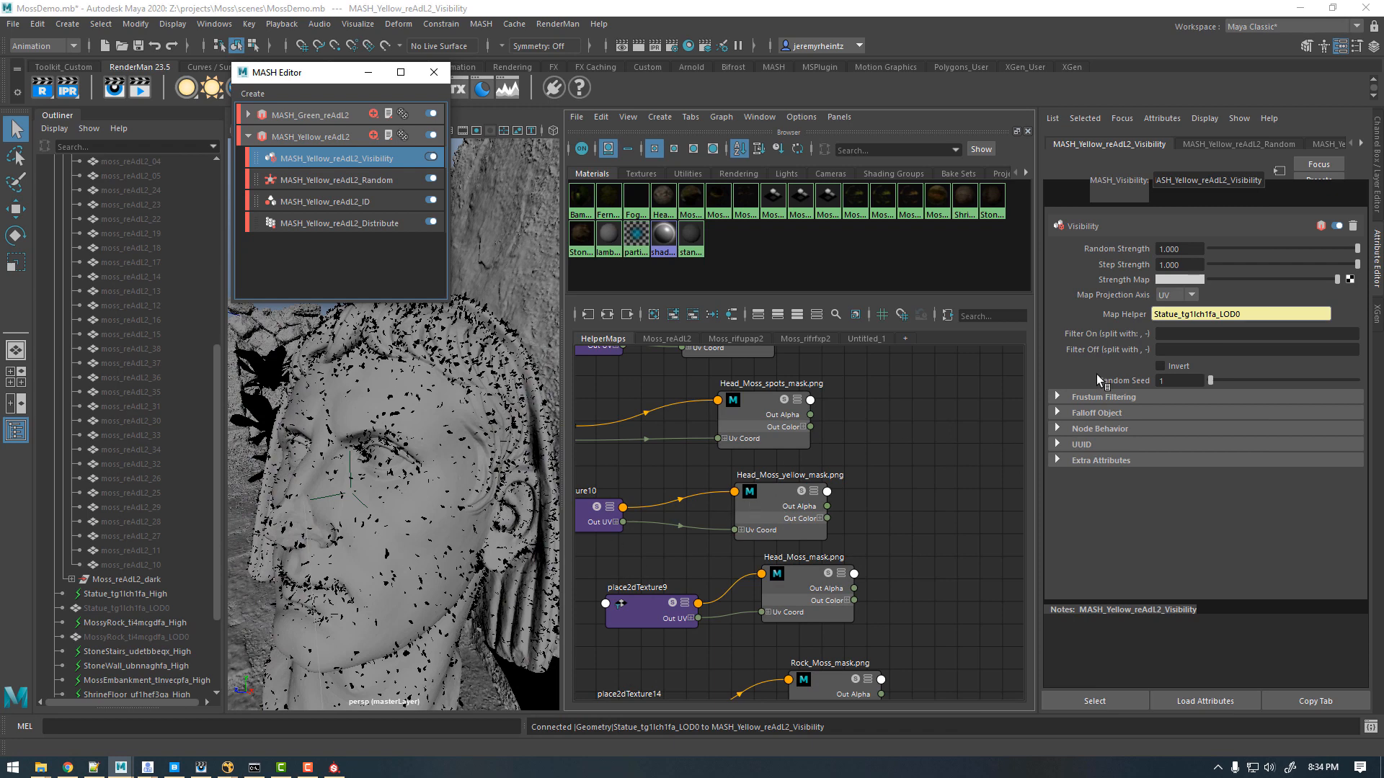
Step: Connect Head_Moss_yellow_mask.png to the yellow Visibility node's Strength Map and set the texture's color space to raw
middle_click_drag(784, 492, 1107, 288)
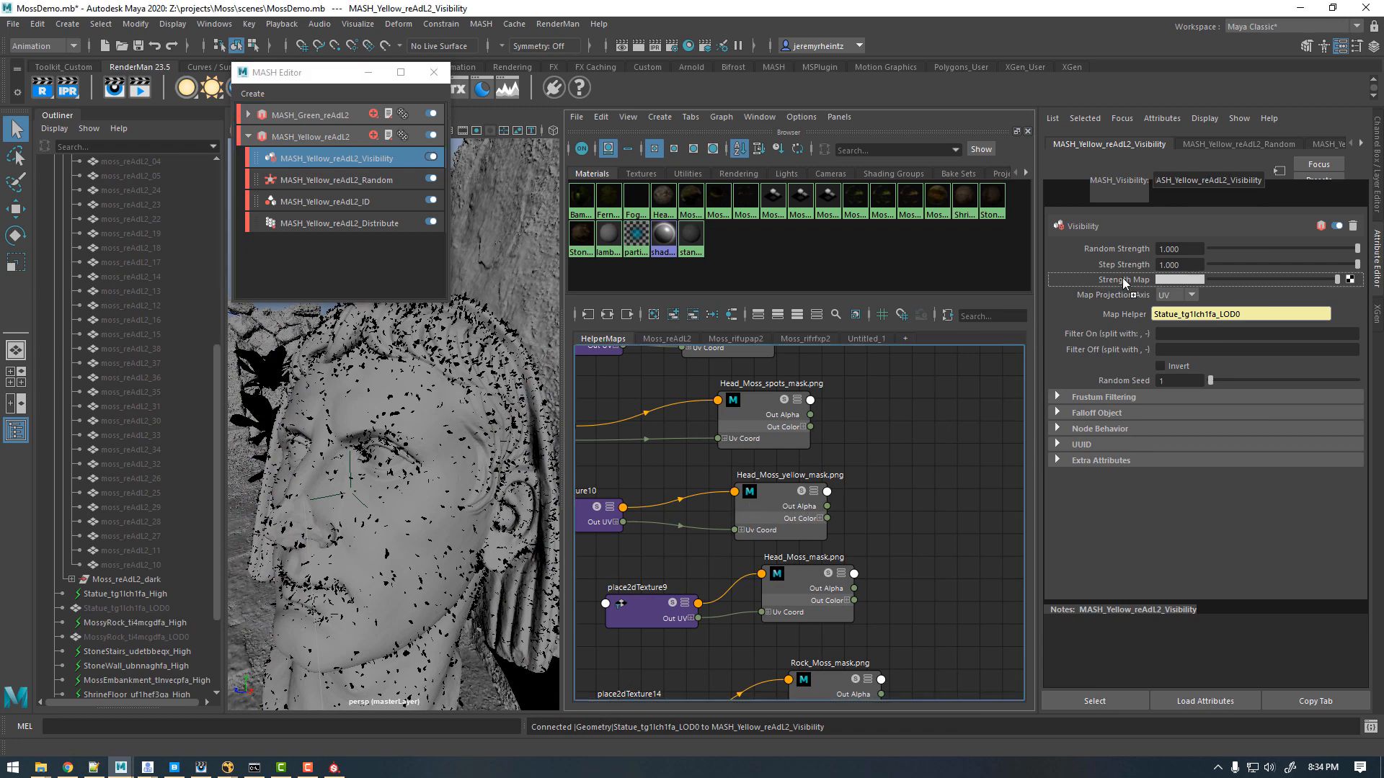
left_click(786, 495)
left_click(1183, 453)
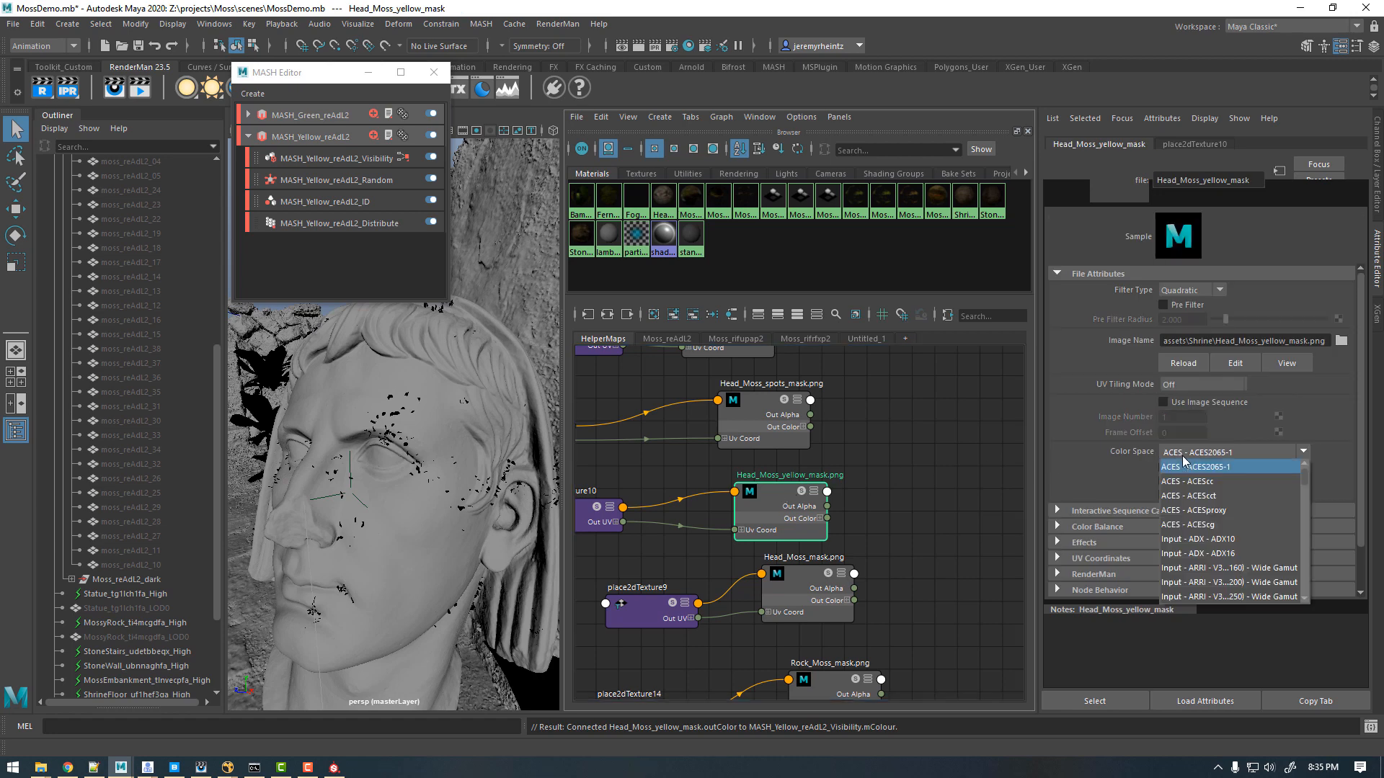
scroll(1187, 497, "down", 3)
left_click(1185, 497)
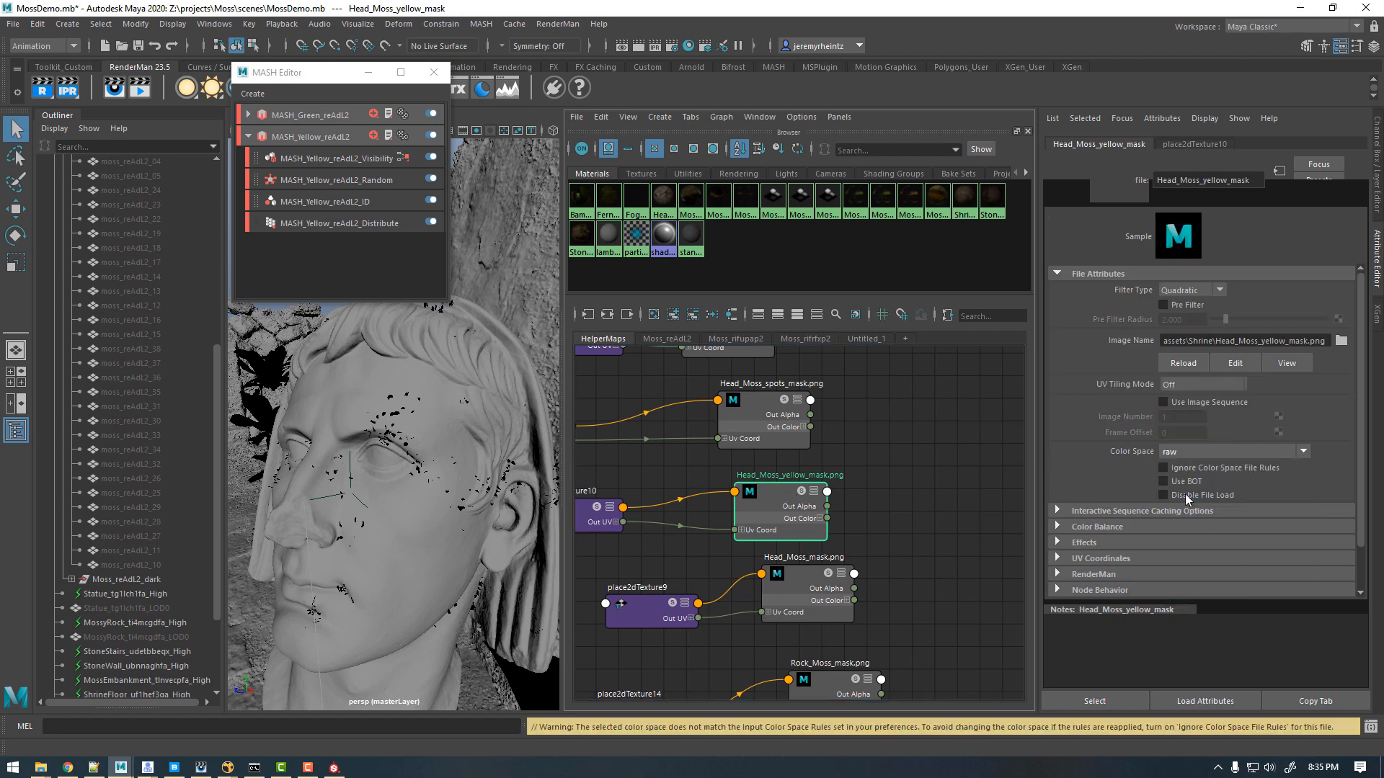
left_click(965, 487)
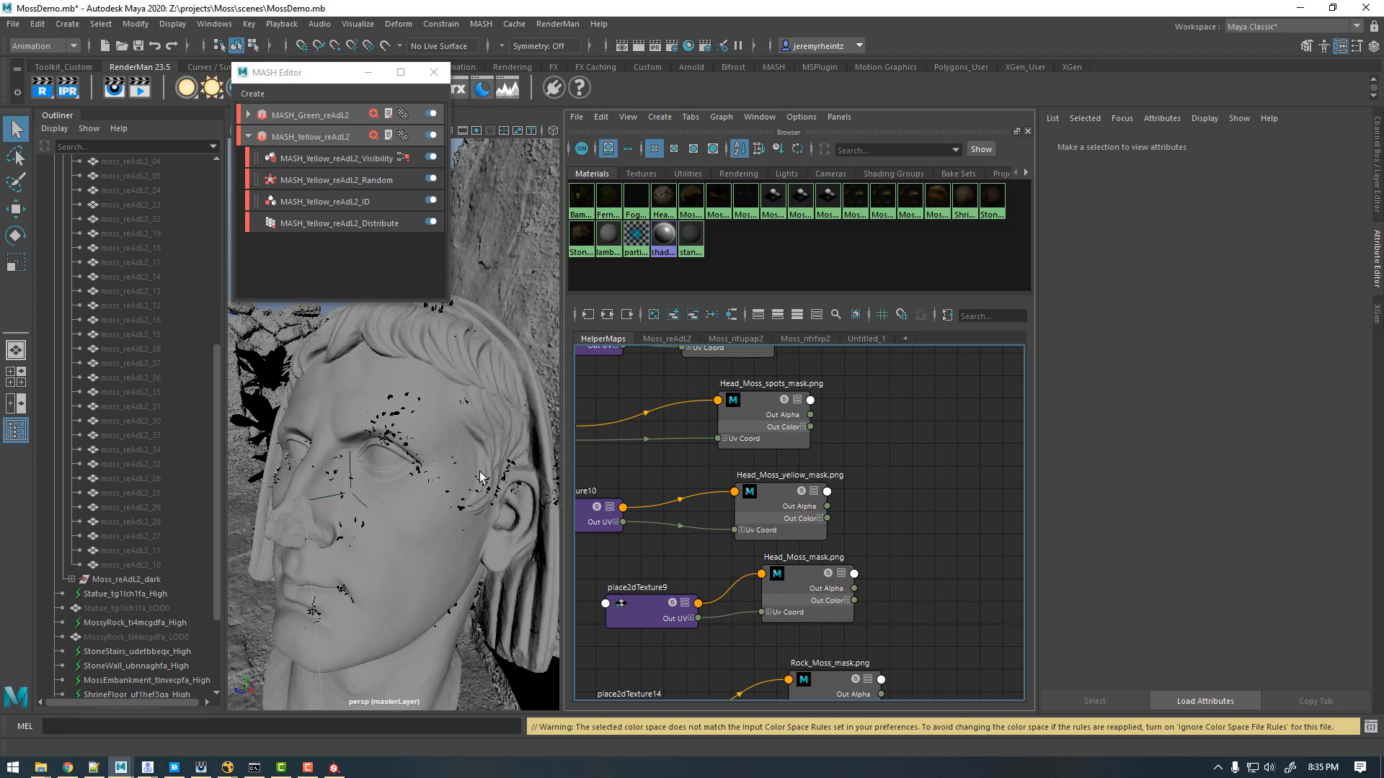
Step: Set the number of points on MASH_Yellow_reAdL2_Distribute to 400000
left_click_drag(399, 448, 508, 464, "alt")
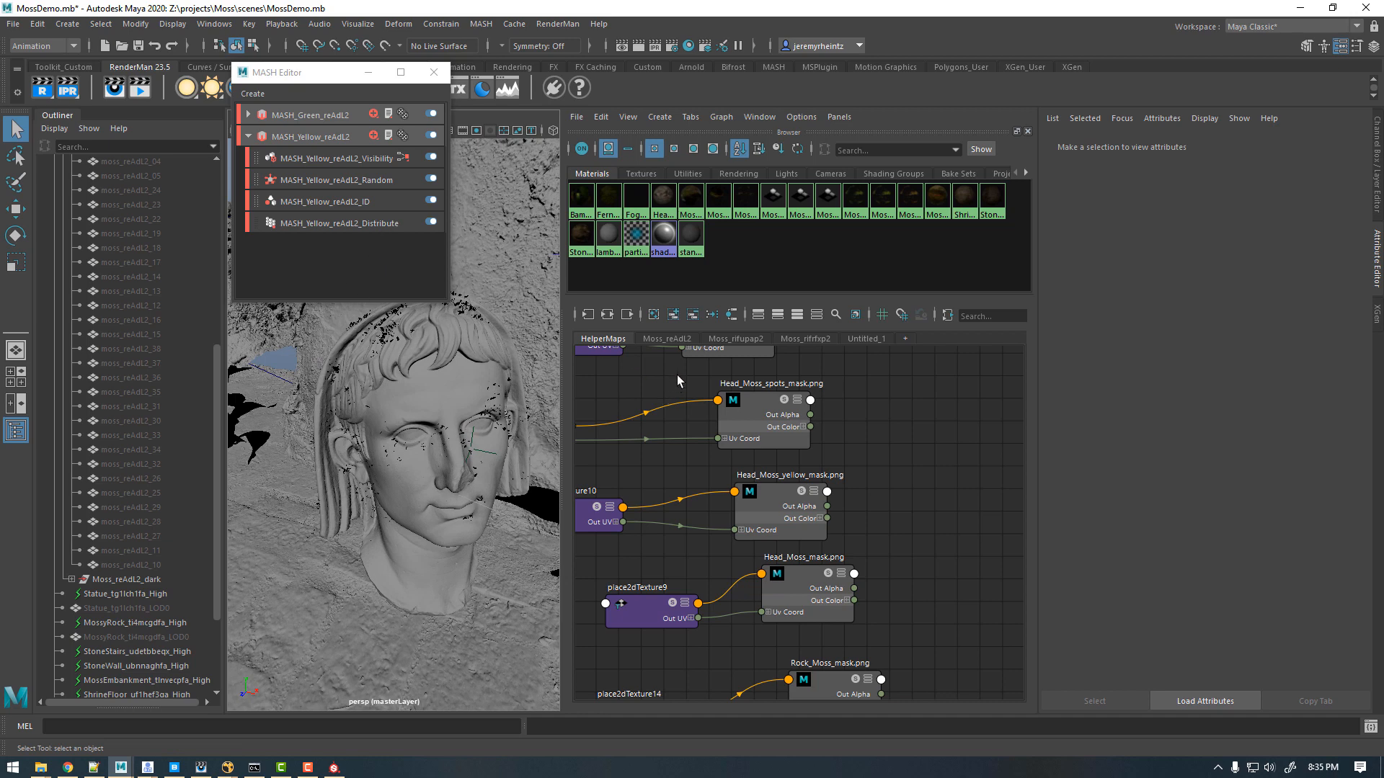
middle_click_drag(669, 376, 732, 438, "alt")
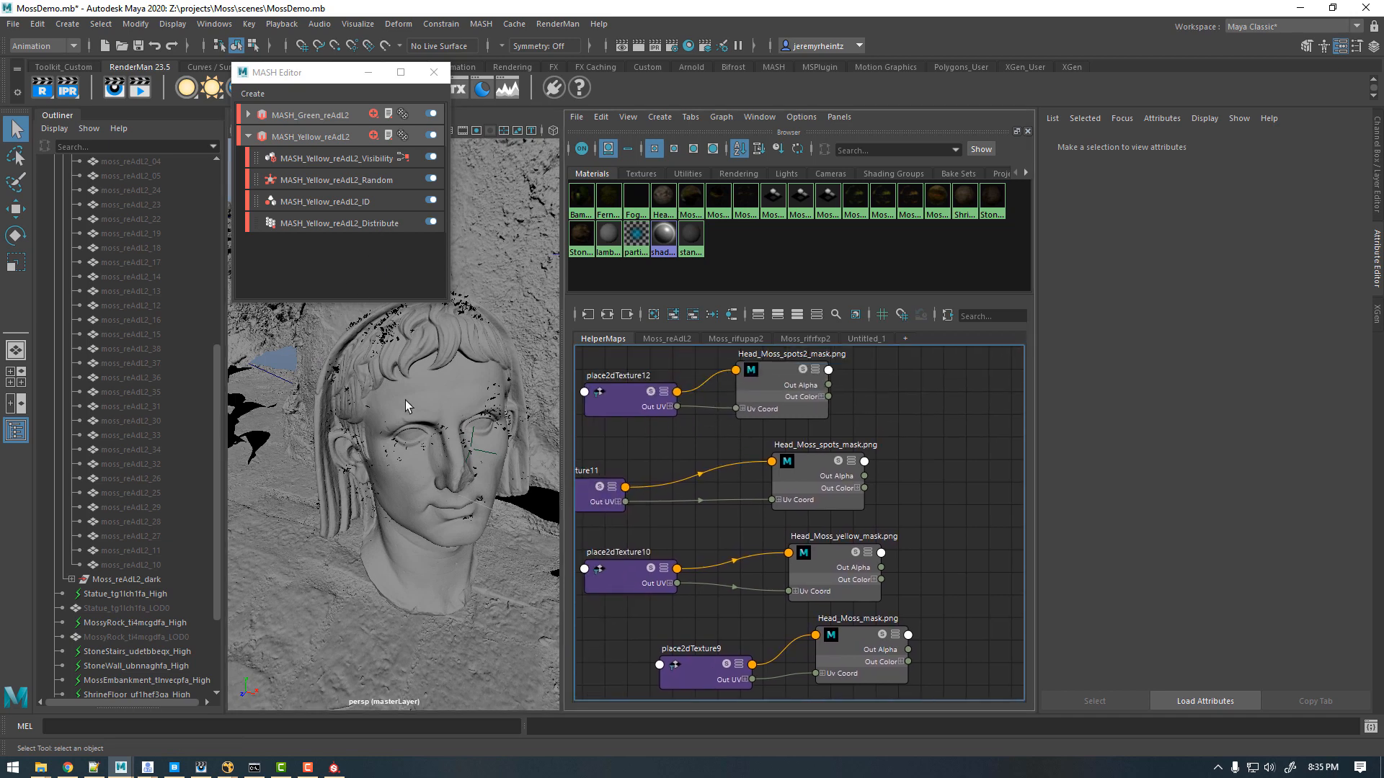
left_click(362, 221)
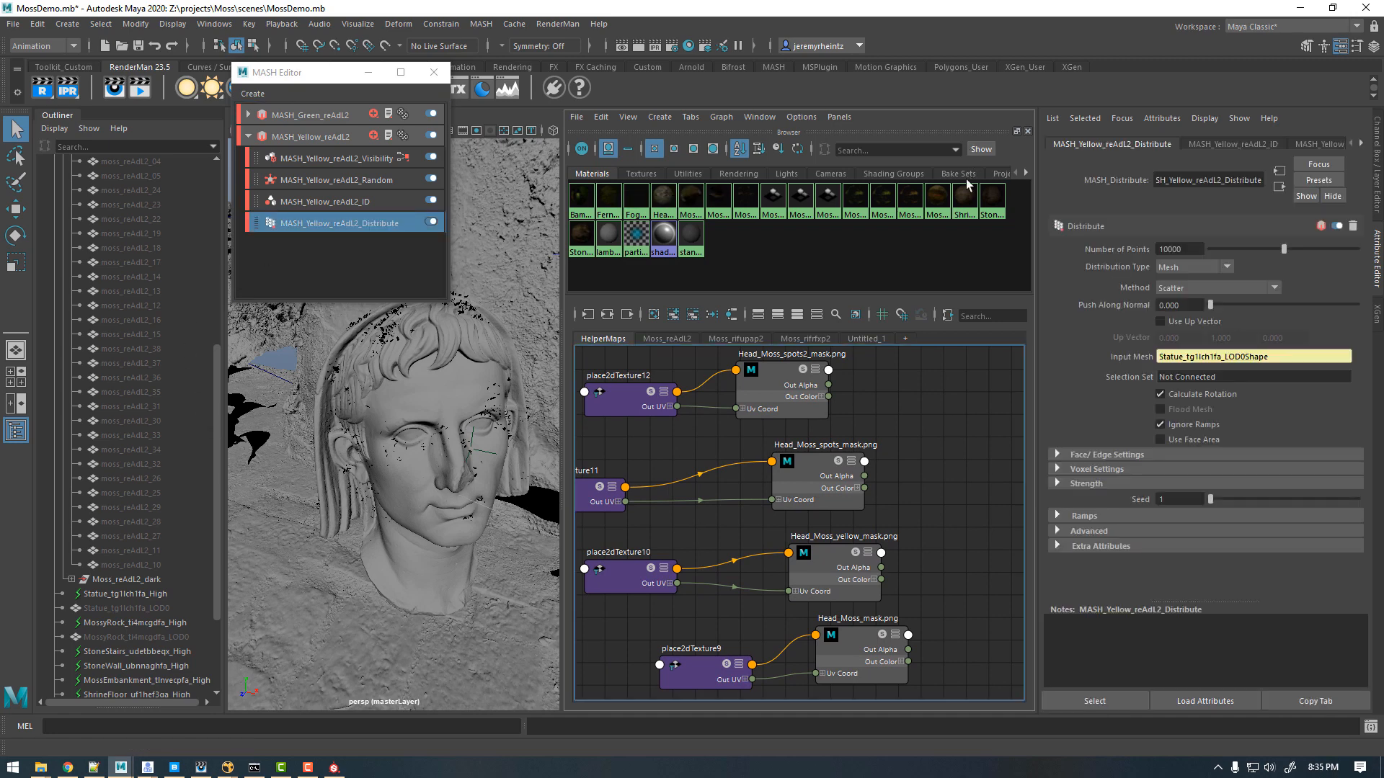
left_click(1164, 248)
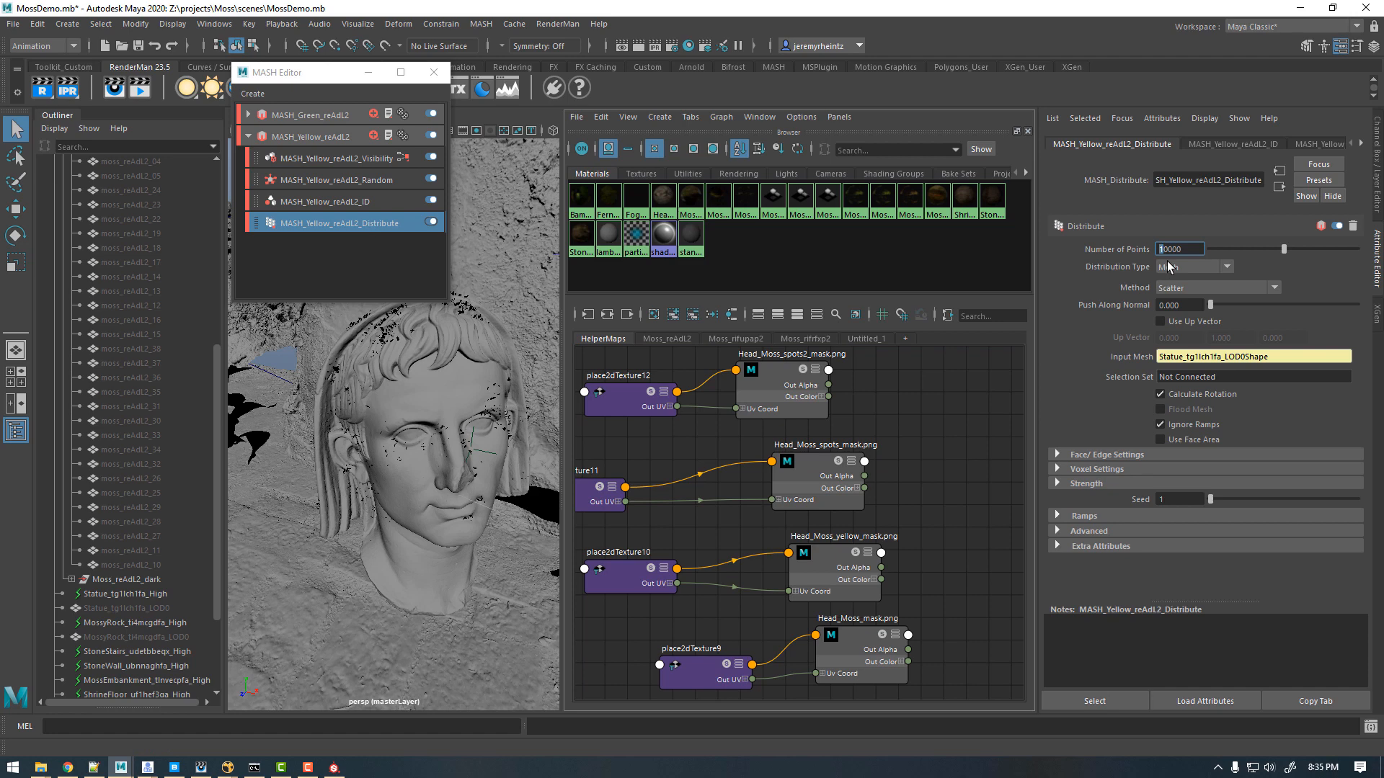
type("400000")
key("Return")
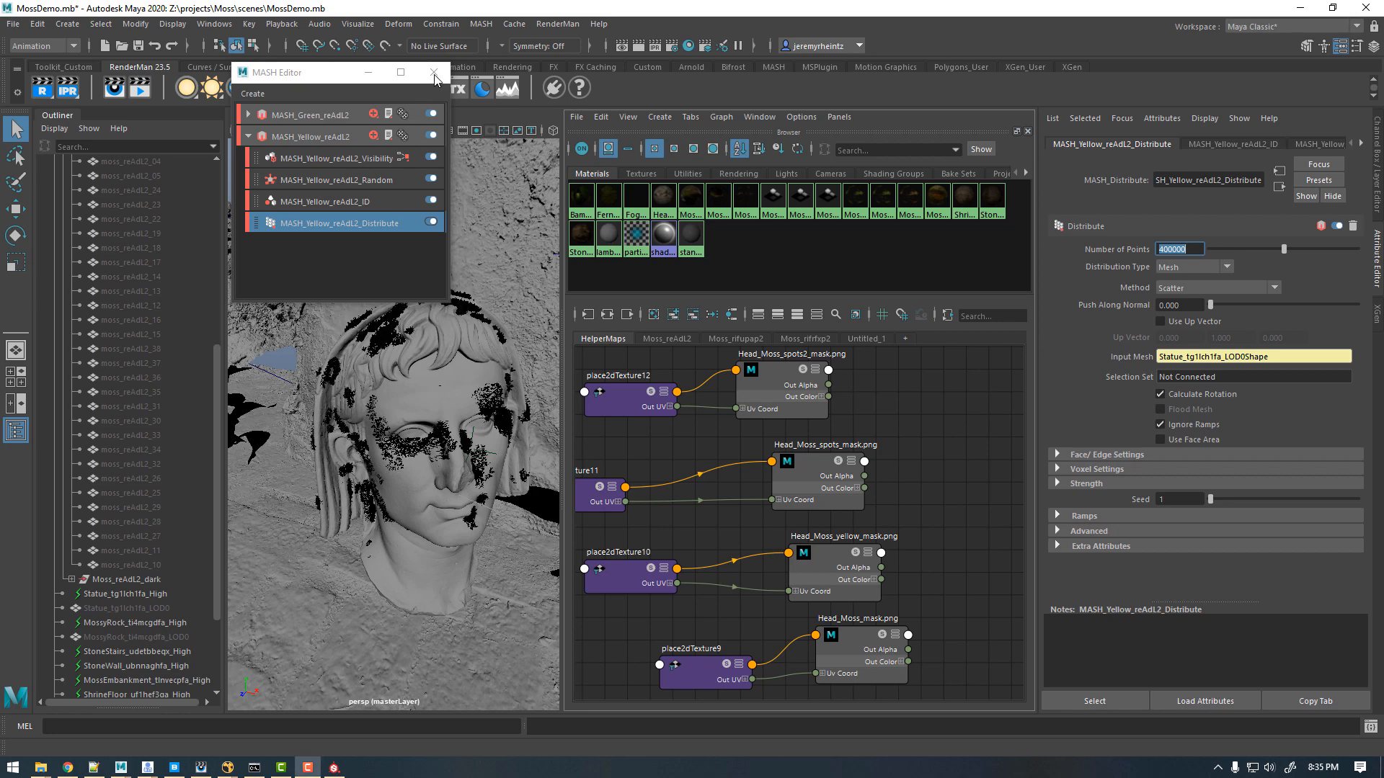
left_click_drag(451, 436, 388, 417, "alt")
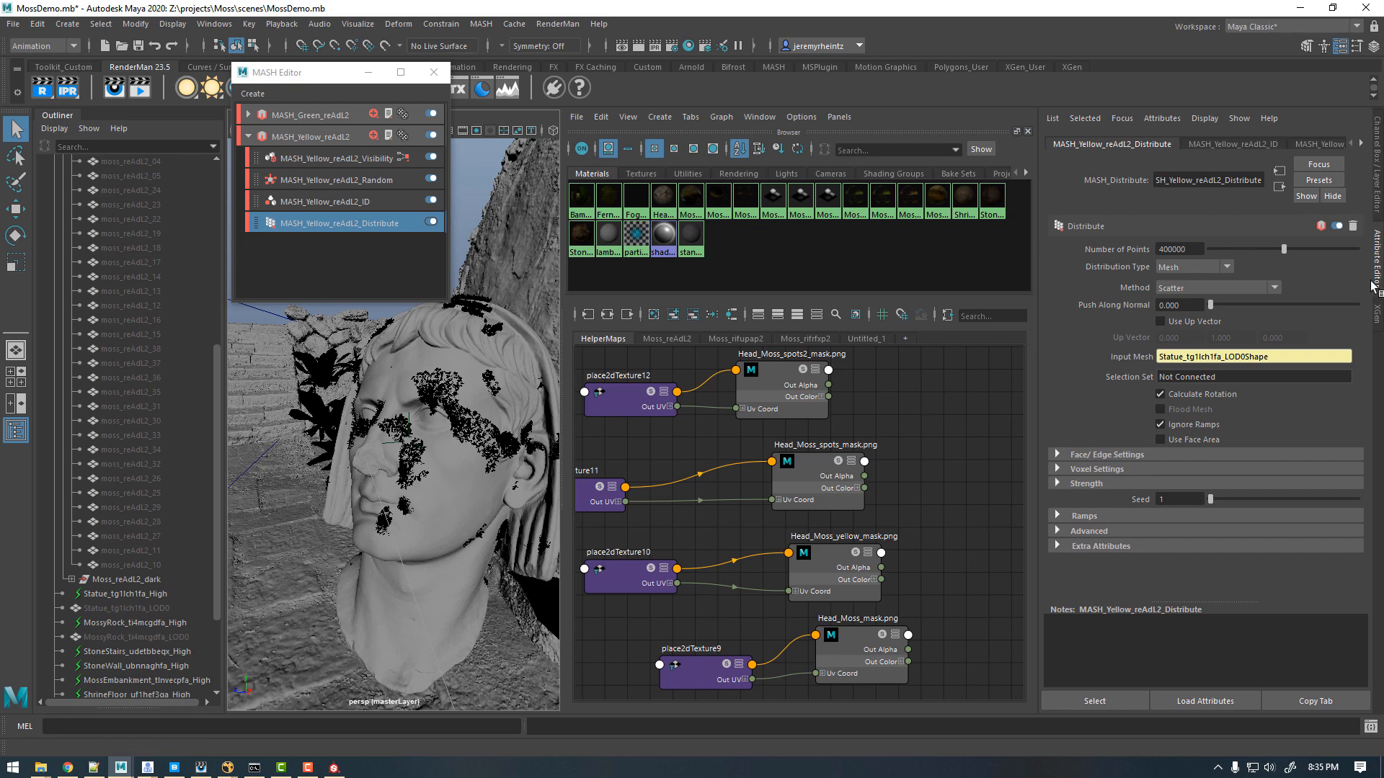
Step: Add MASH_Yellow_reAdL2_instancer to the Head_Moss_reAdL2 display layer and return to the attribute settings
key("ctrl+a")
scroll(135, 603, "down", 3)
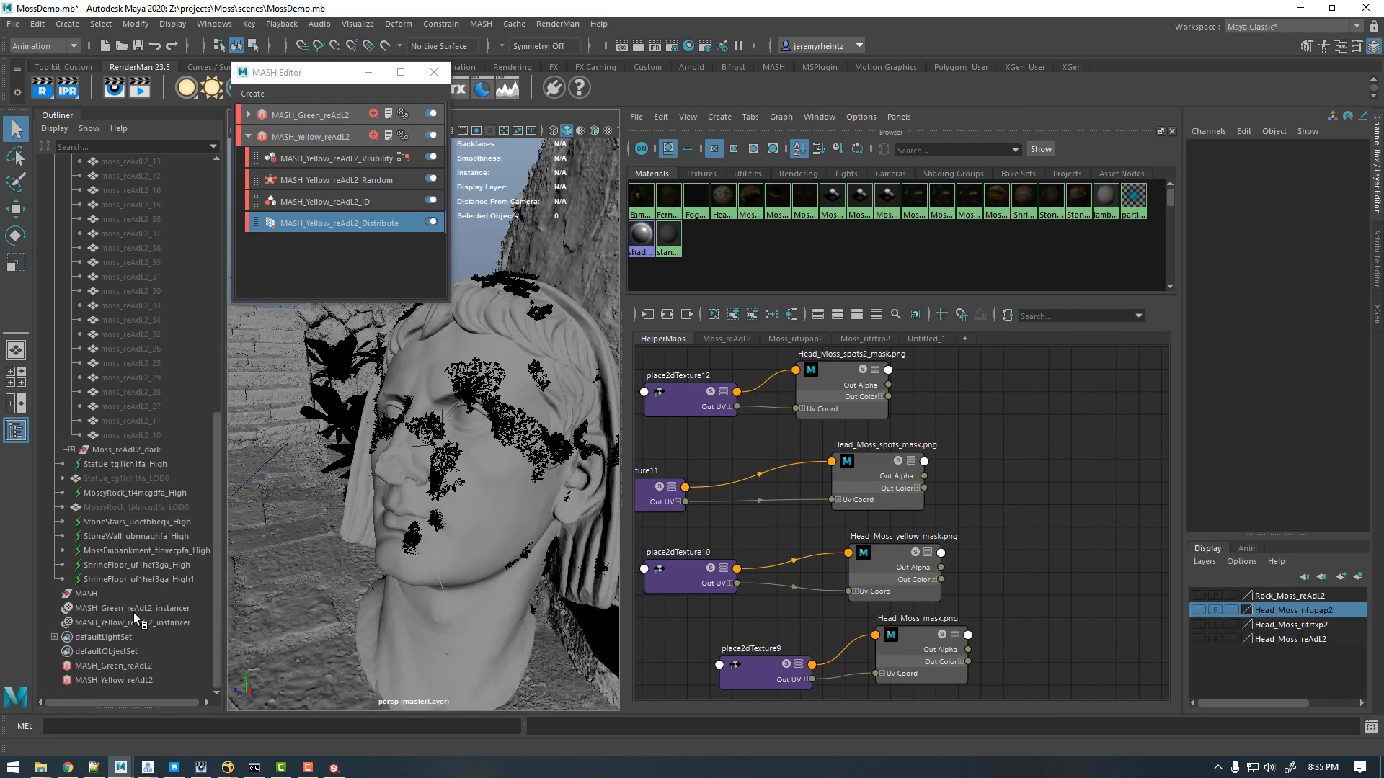
left_click(123, 626)
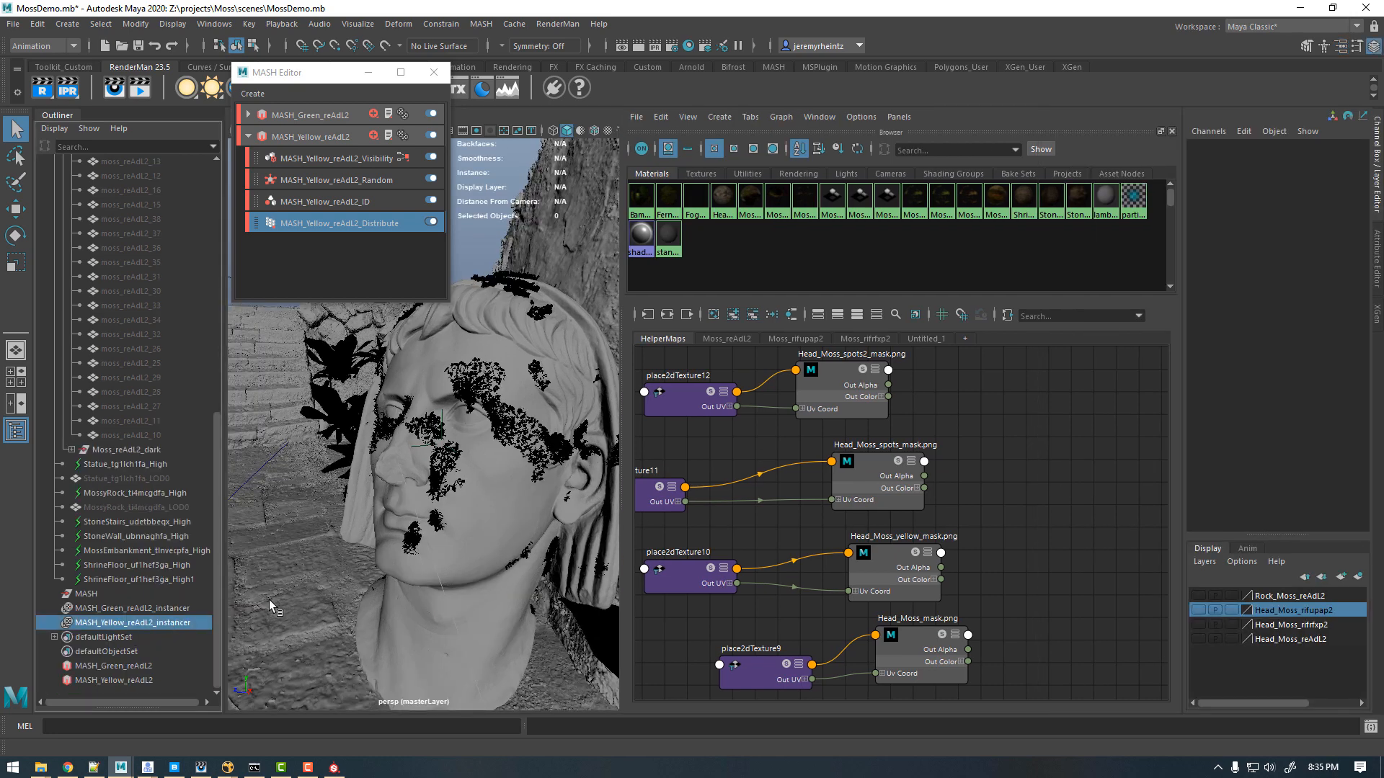
right_click(1296, 640)
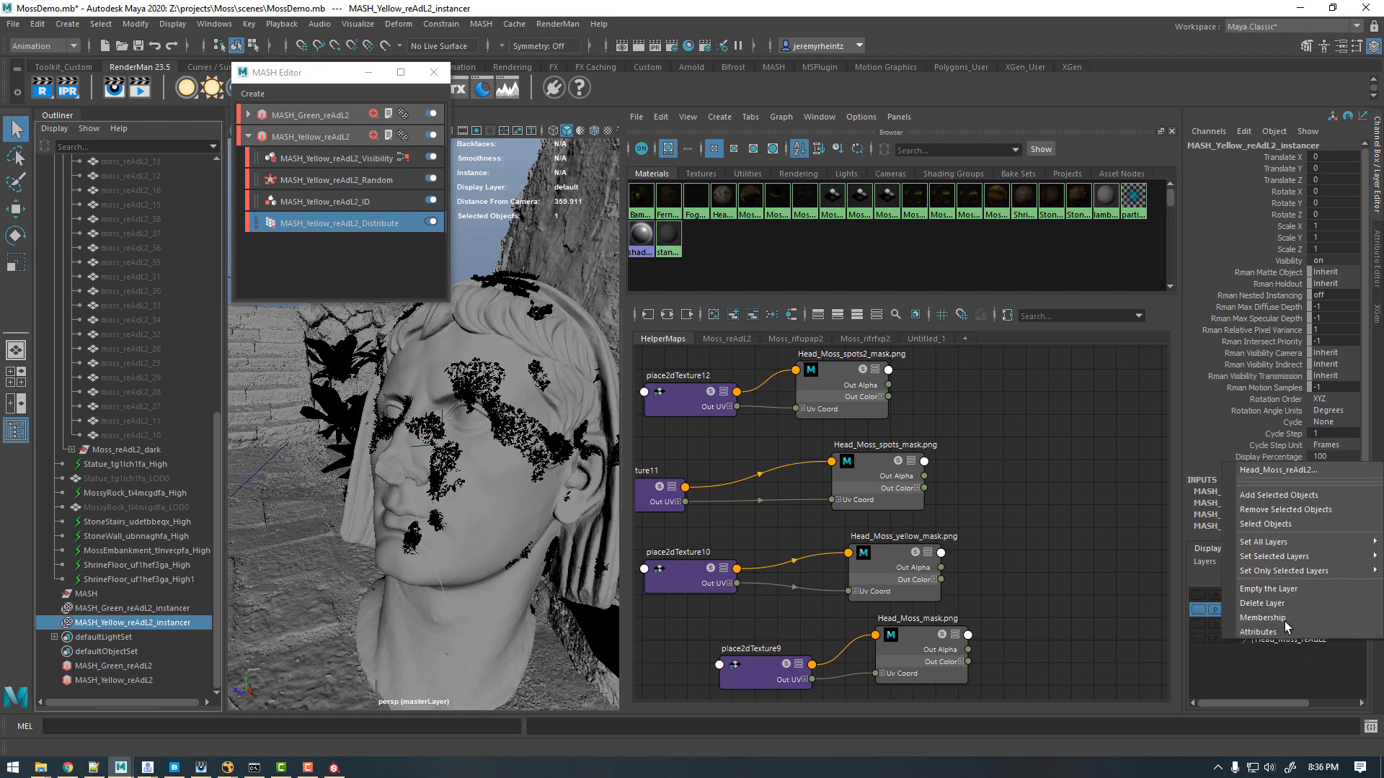
left_click(1270, 510)
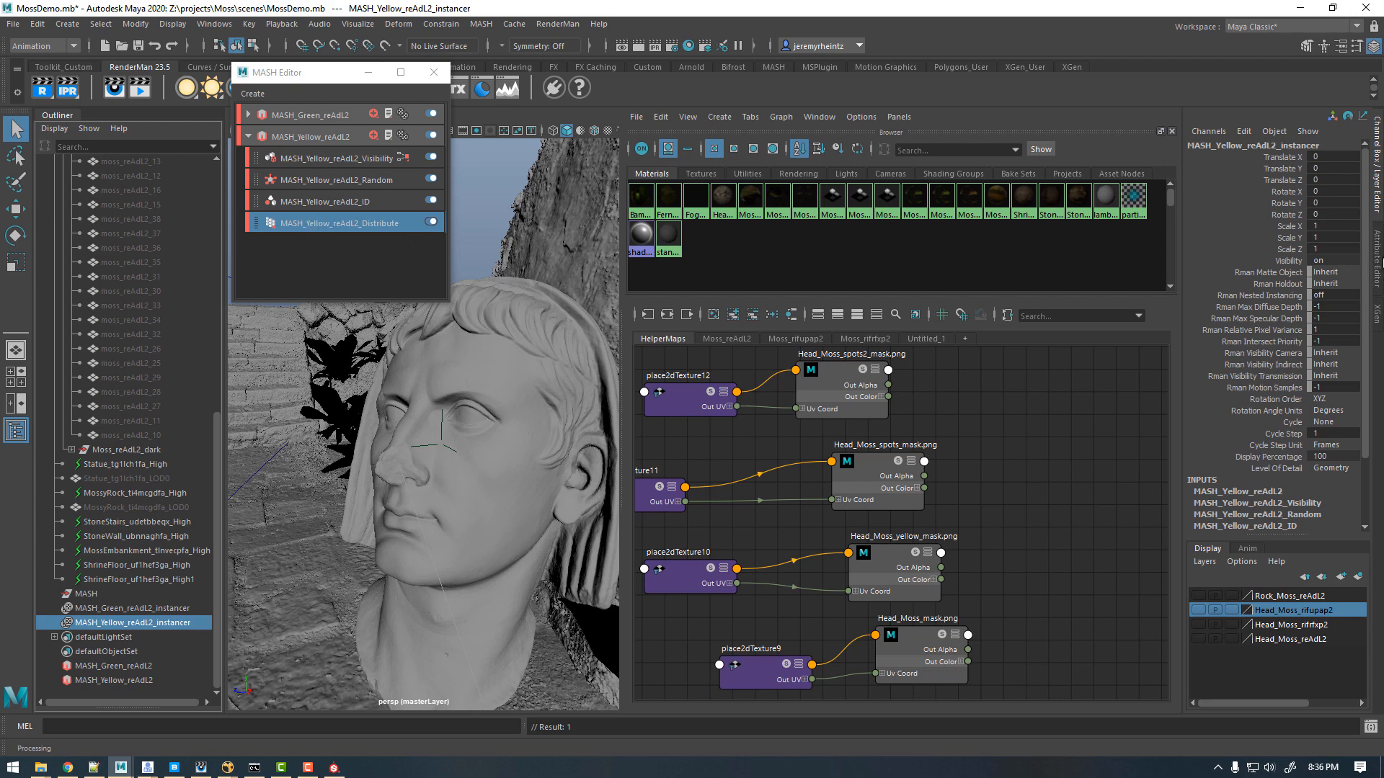
left_click(1377, 258)
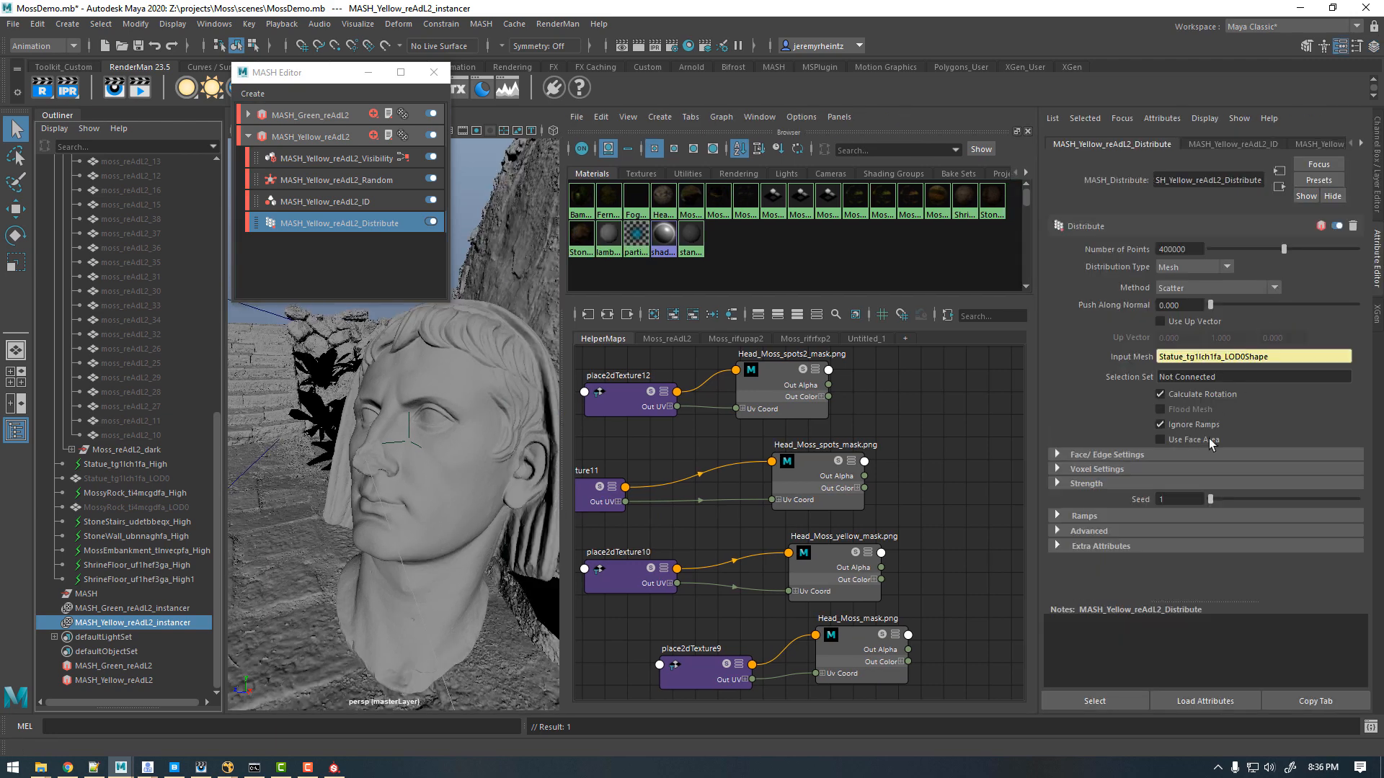
Step: Expand the Advanced settings of MASH_Yellow_reAdL2_Distribute and set its Batch Render Multiplier to 1
left_click(1086, 533)
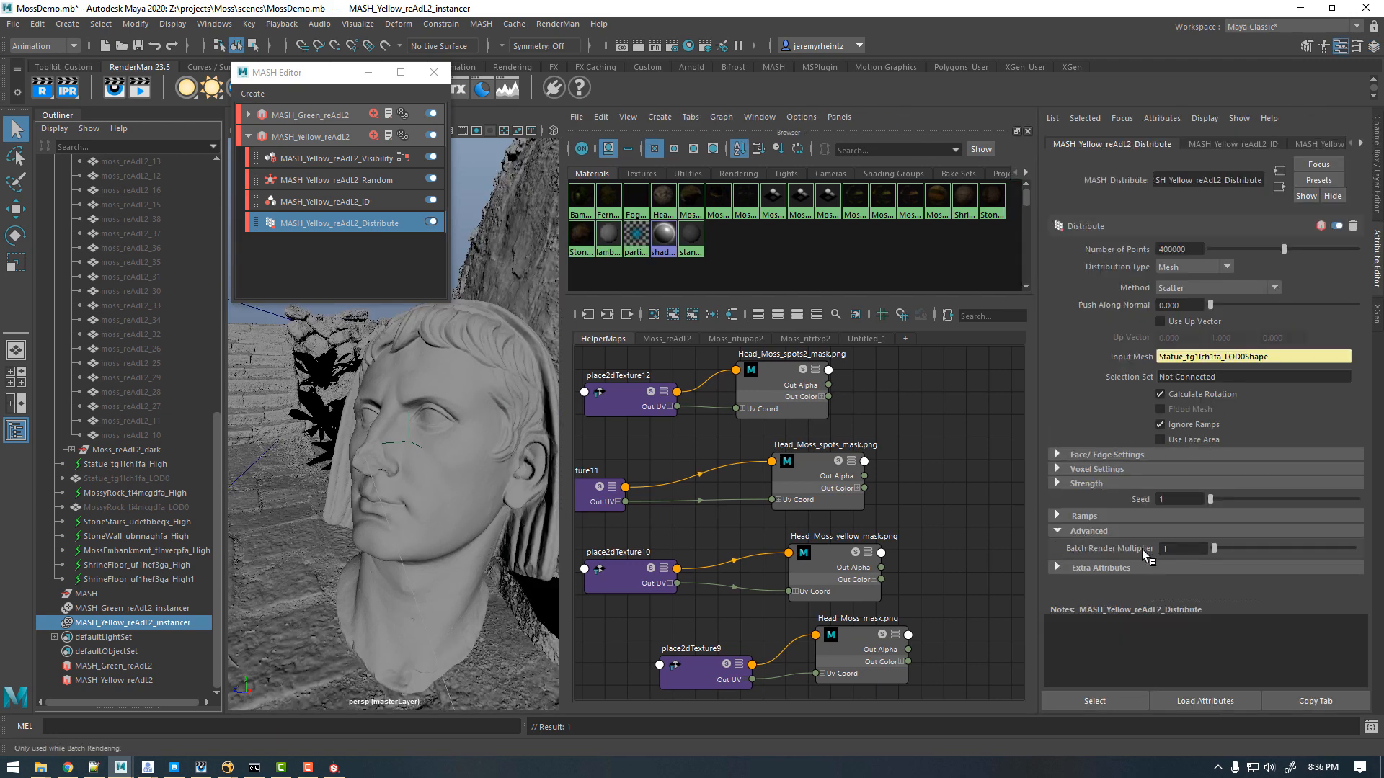
left_click(1163, 550)
double_click(1179, 550)
type("1")
Step: Create a MASH network from all meshes in the Moss_reAdL2_dark group and rename it MASH_Dark_reAdL2
scroll(111, 341, "up", 10)
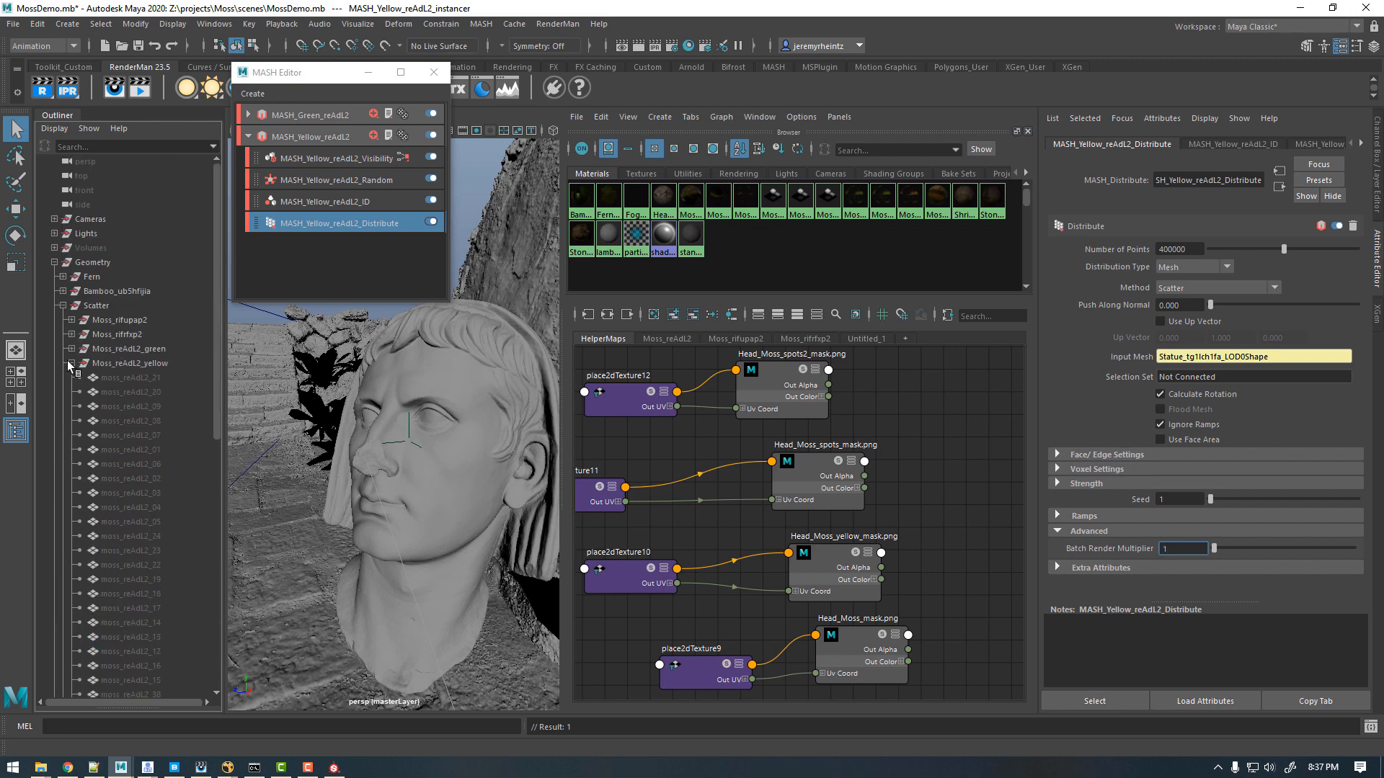
left_click(71, 364)
left_click(71, 377)
left_click(115, 393)
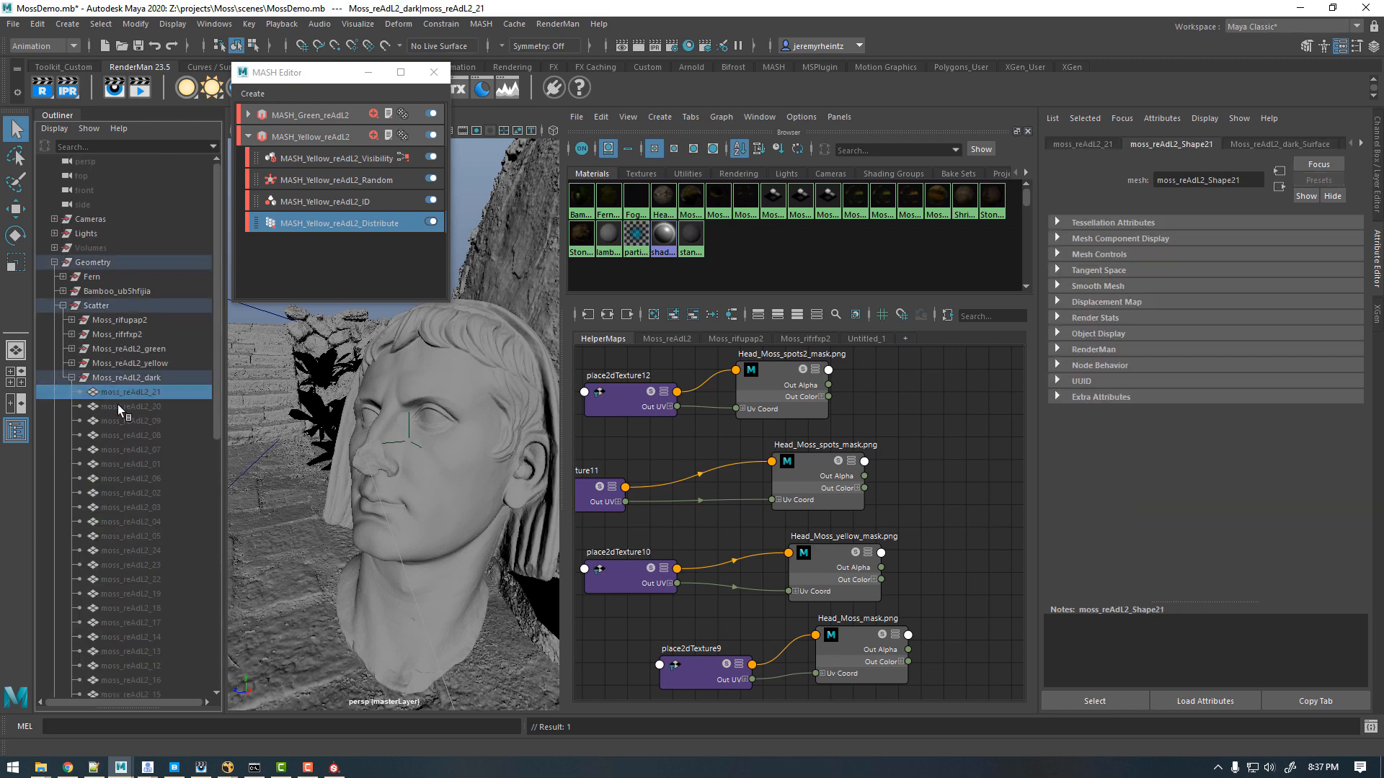
scroll(121, 418, "down", 3)
scroll(118, 496, "down", 5)
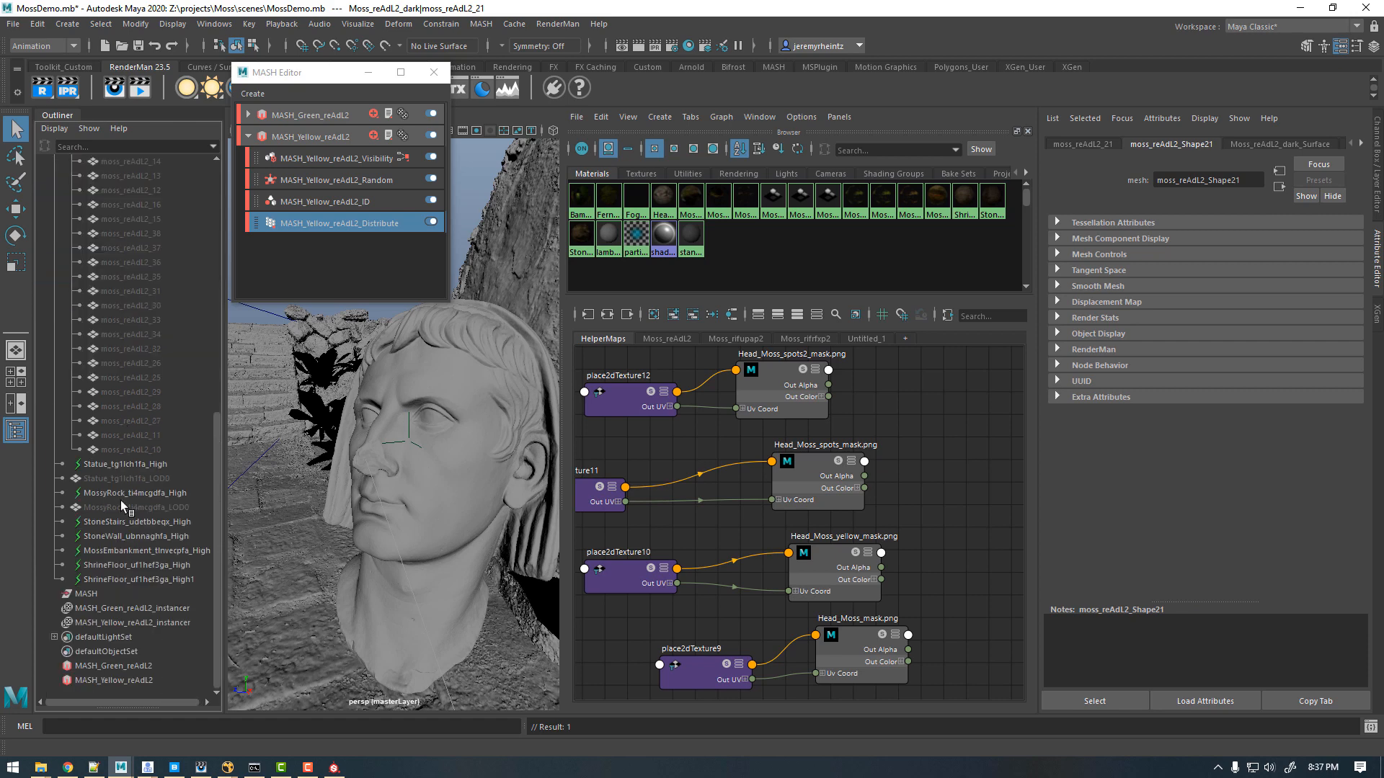
left_click(127, 449, "shift")
left_click(252, 93)
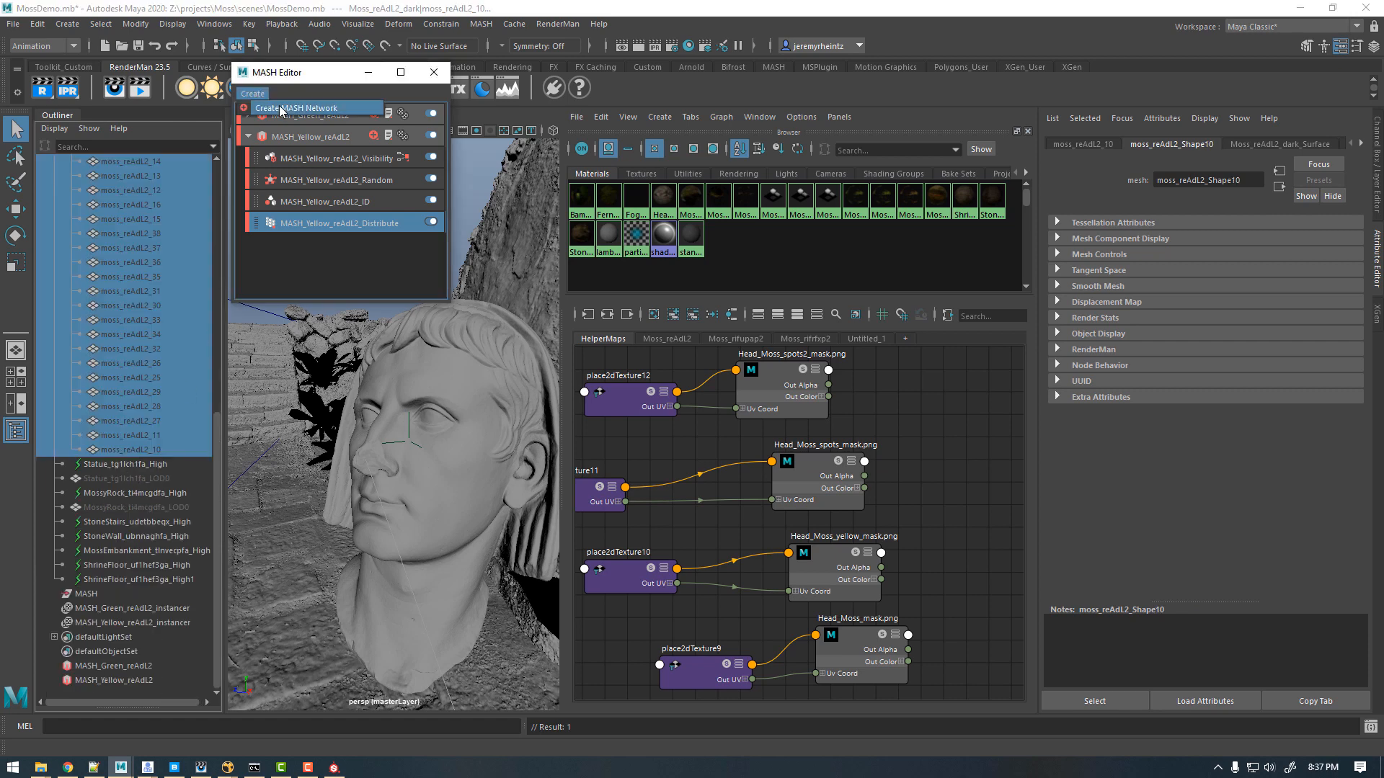
left_click(281, 108)
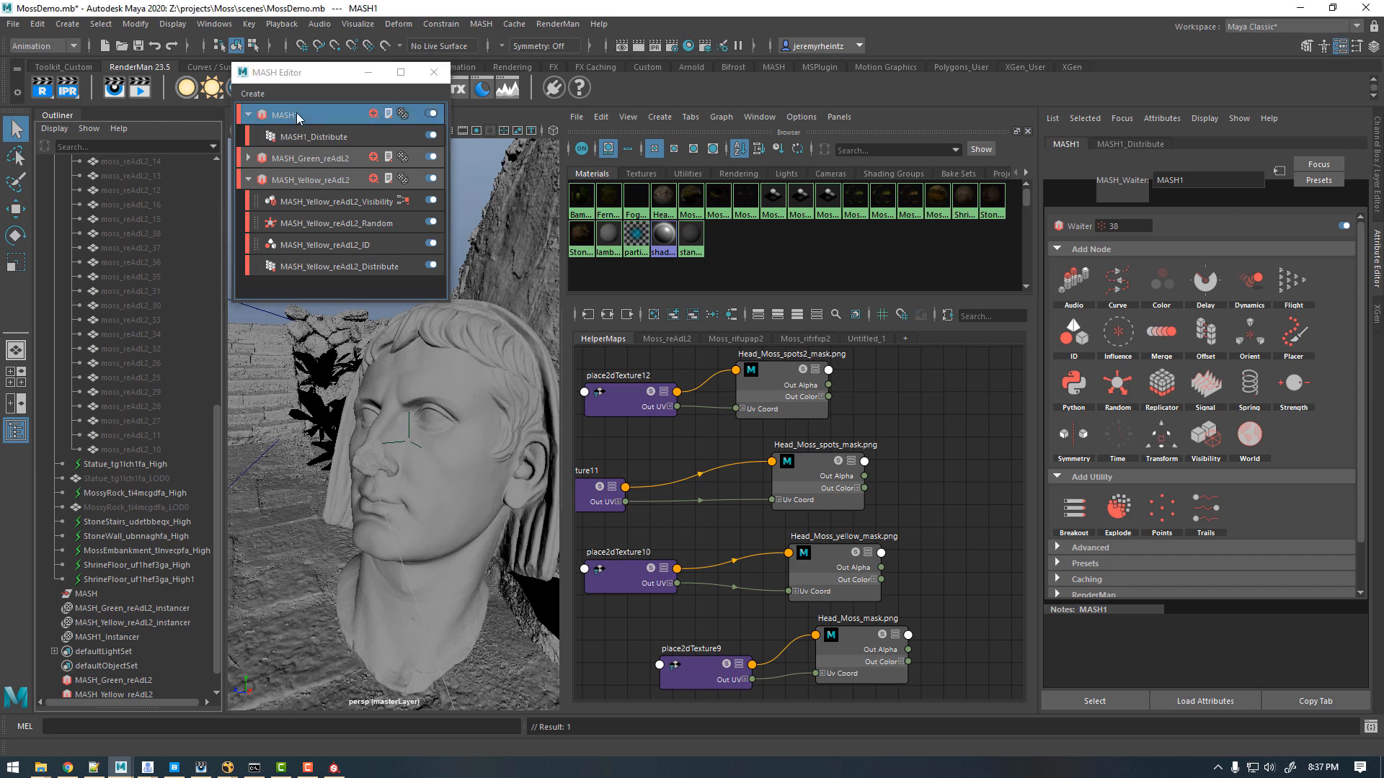
double_click(297, 113)
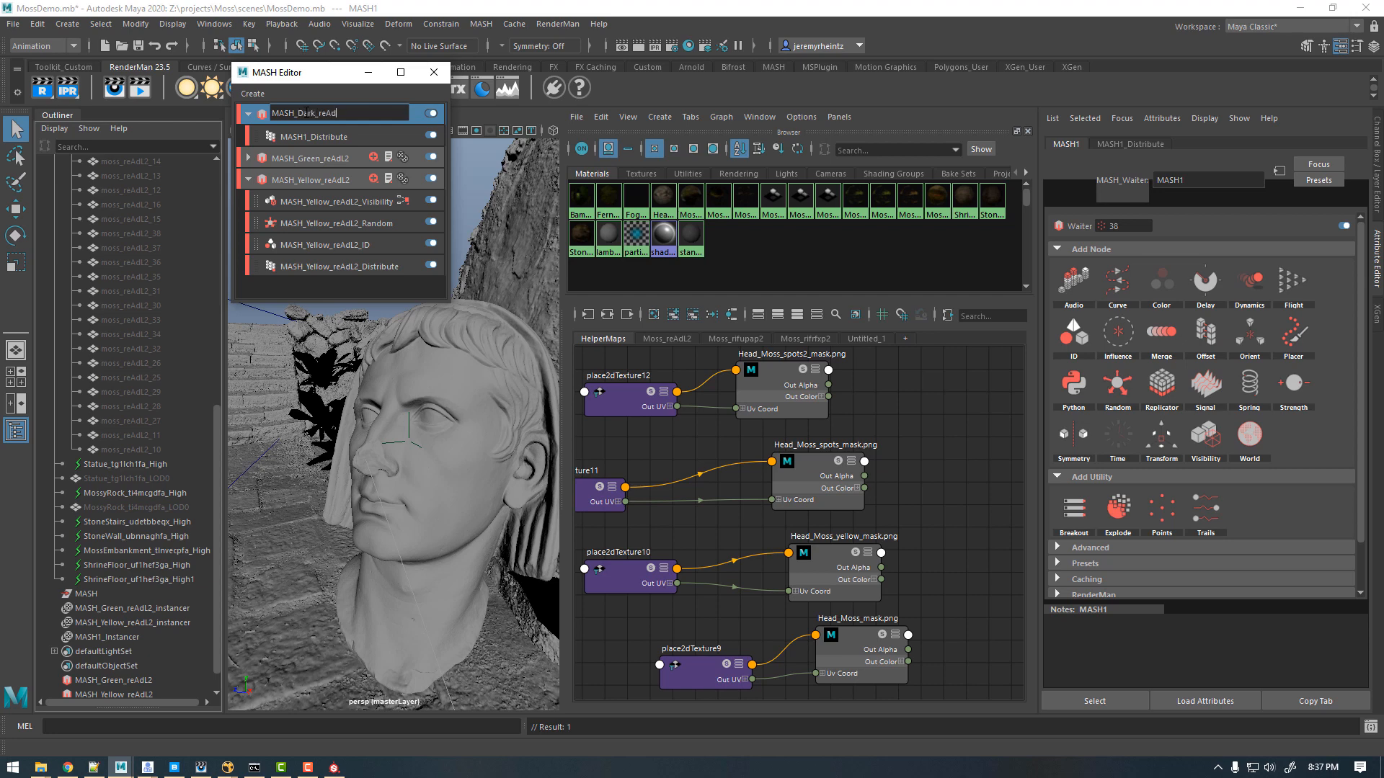
key("Return")
Step: Distribute the dark moss network over the Statue_tg1lch1fa_LOD0 mesh using the Mesh type with 10000 points
left_click(368, 134)
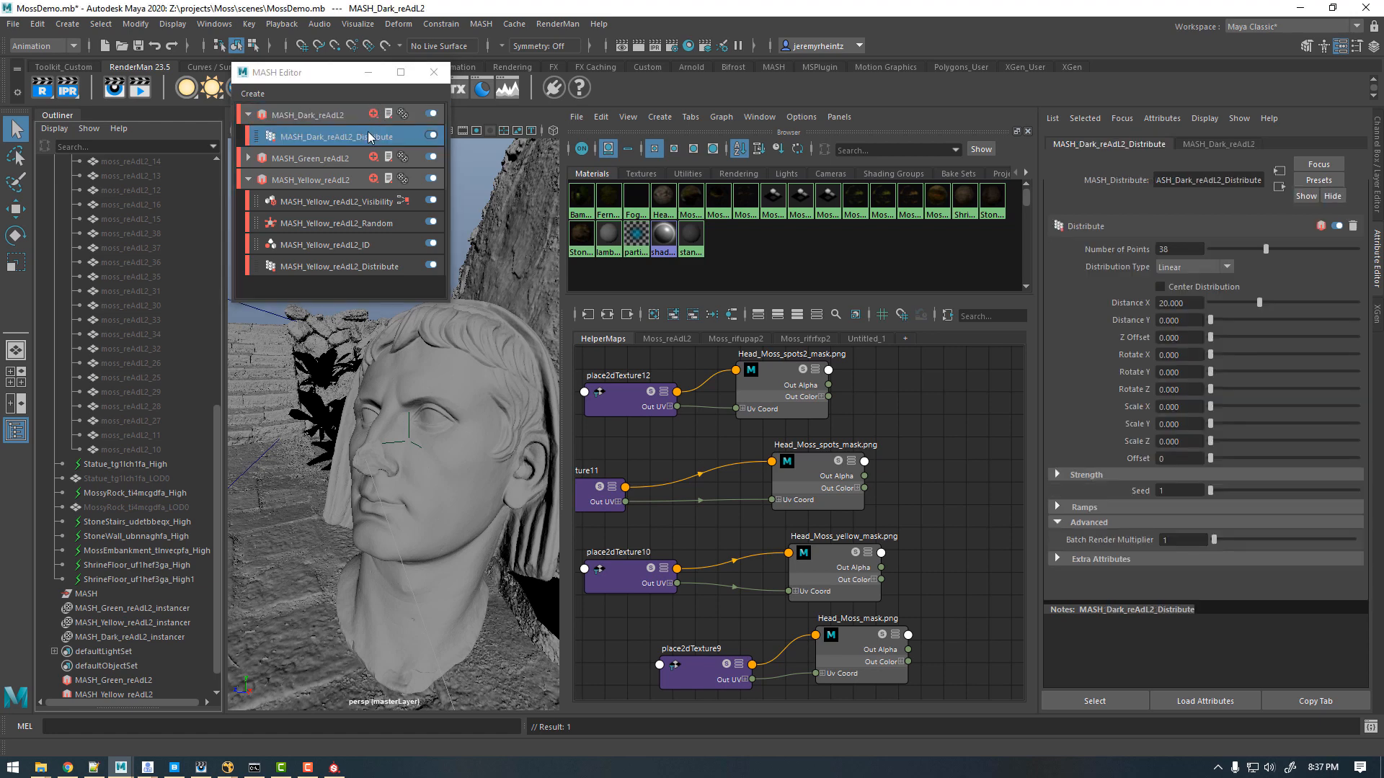
left_click(1170, 270)
left_click(1174, 324)
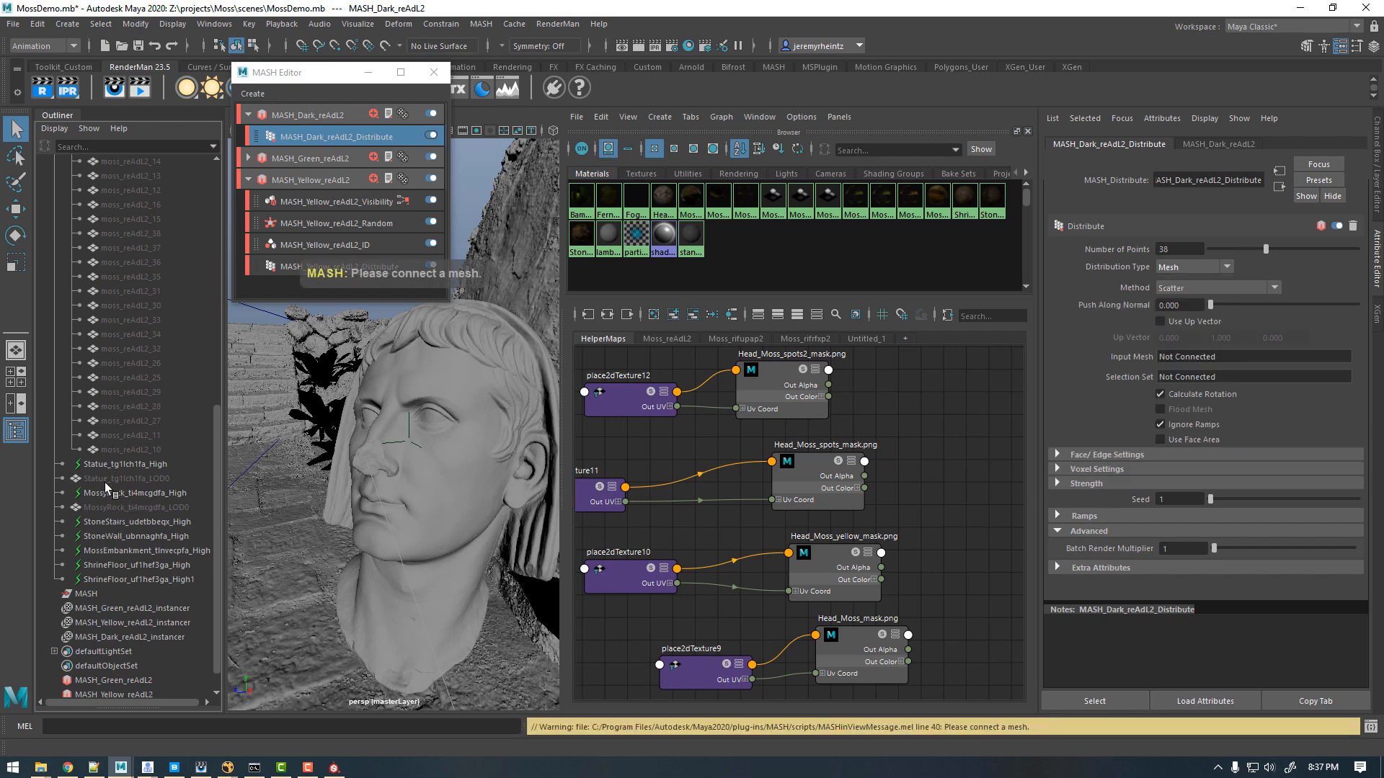
middle_click_drag(106, 482, 1217, 352)
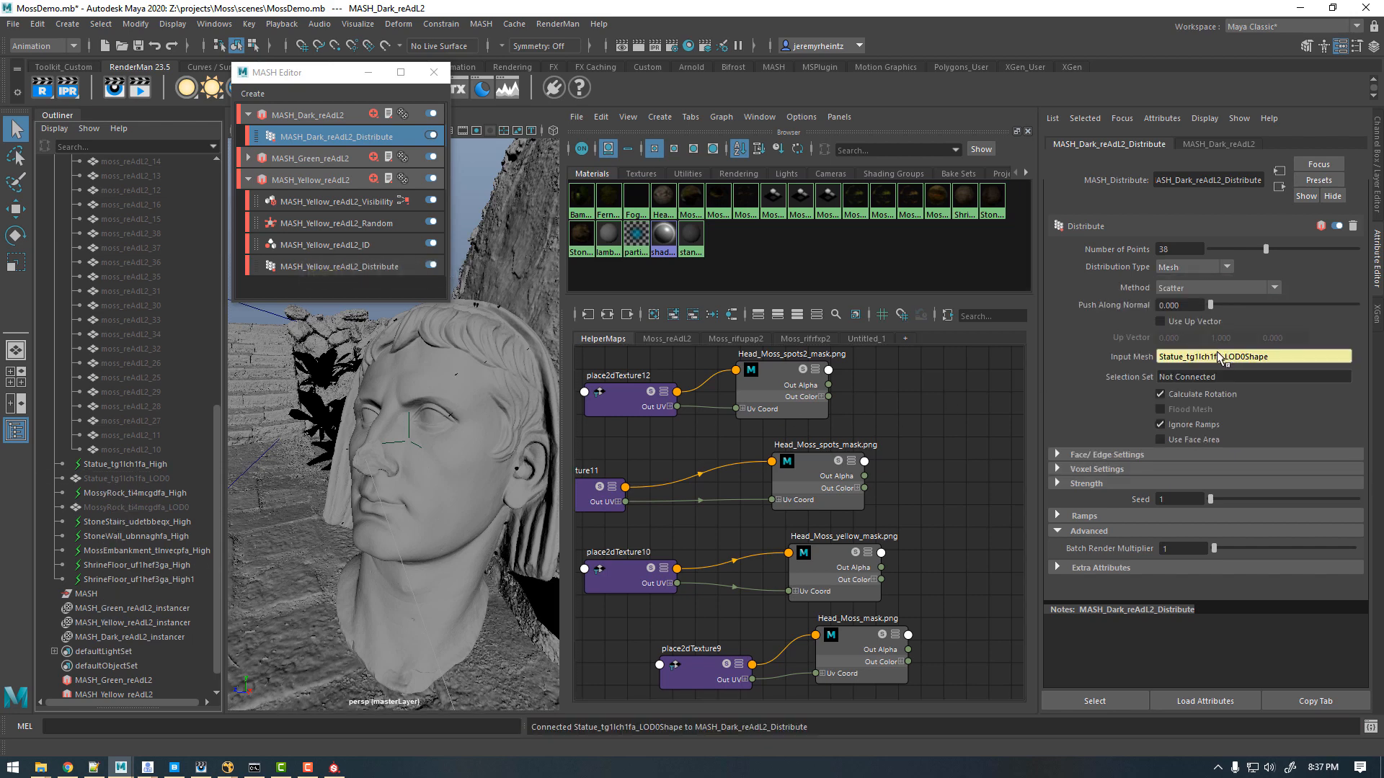
double_click(1176, 249)
type("10000")
key("Return")
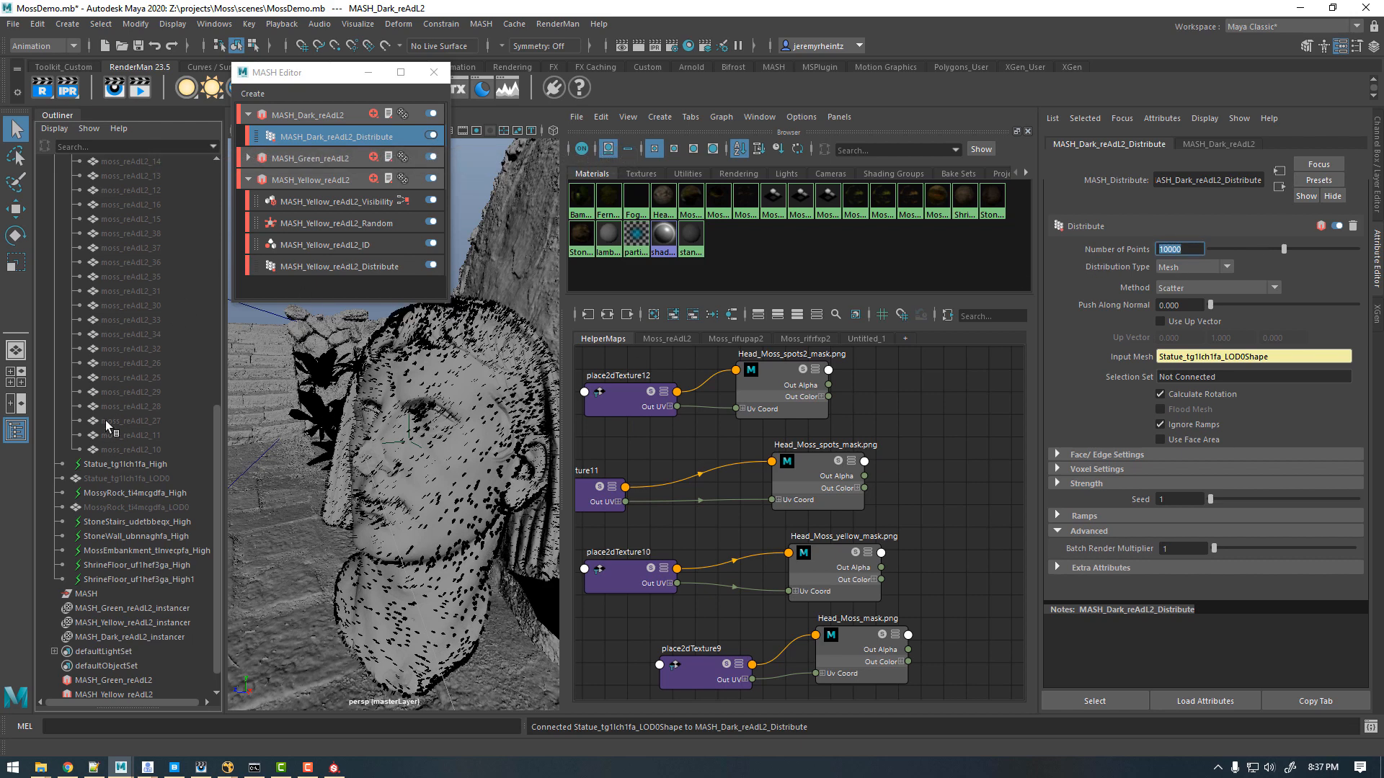
Step: Add an ID node to MASH_Dark_reAdL2 and set its ID Type to Random
left_click(373, 114)
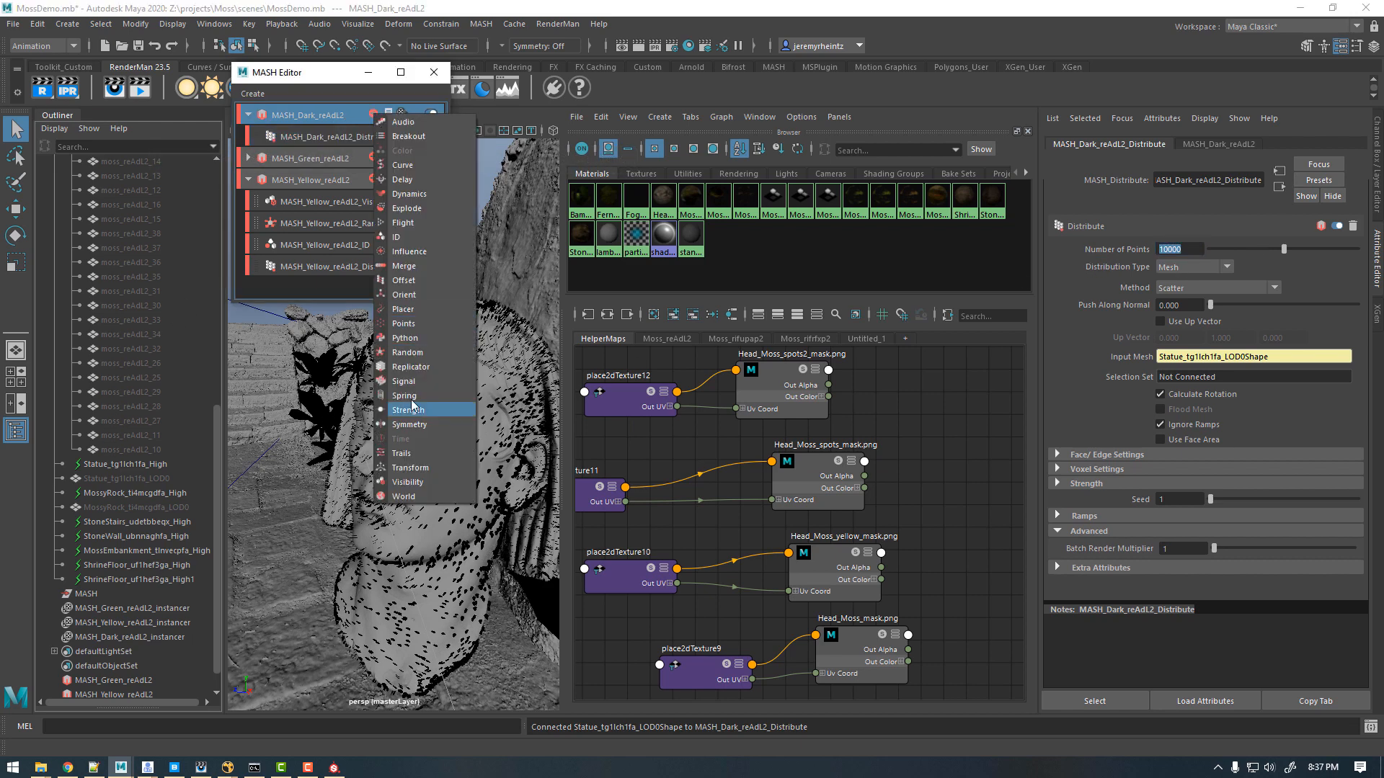
left_click(397, 237)
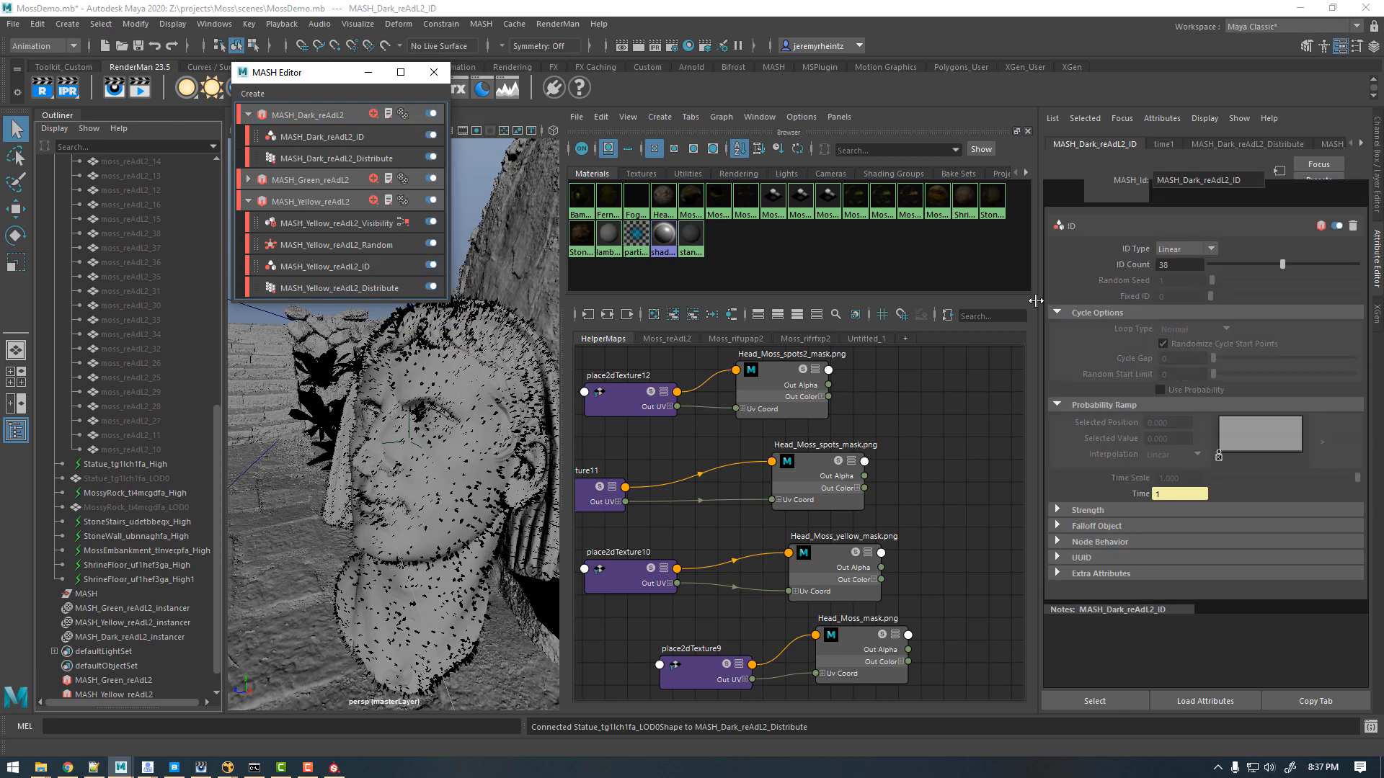
left_click(1175, 248)
left_click(1185, 275)
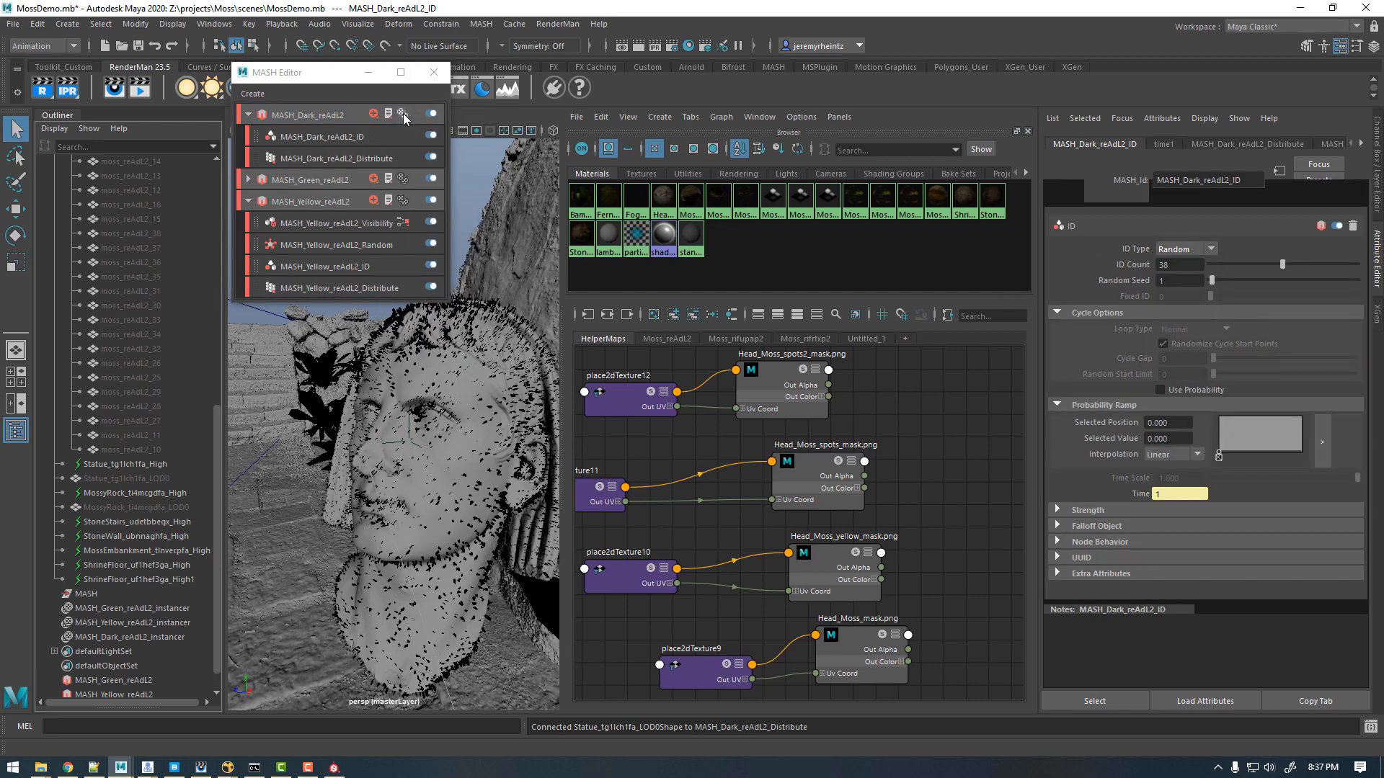
Step: Add a Random node to MASH_Dark_reAdL2 and set its Position X, Y and Z to 0
left_click(374, 114)
left_click(408, 352)
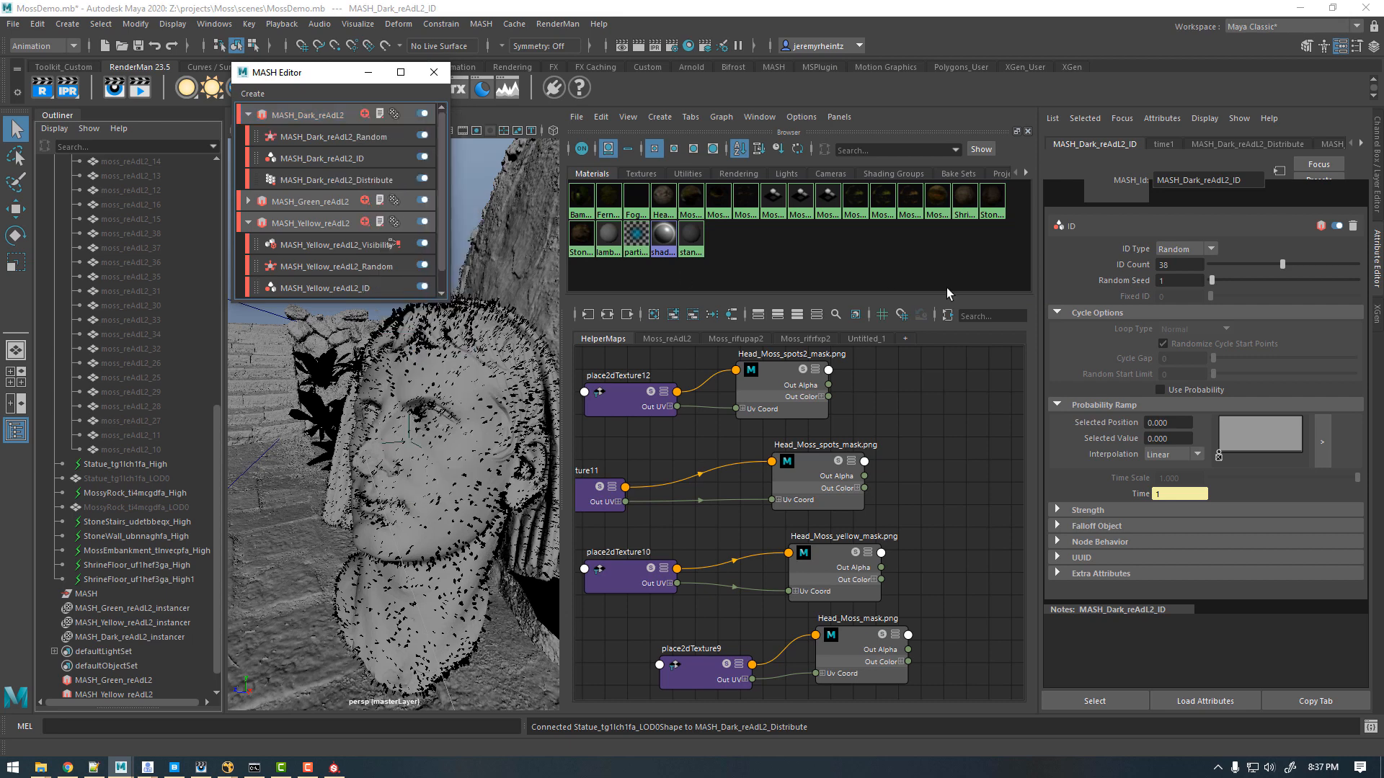
left_click_drag(1196, 249, 1125, 266)
type("0")
key("Tab")
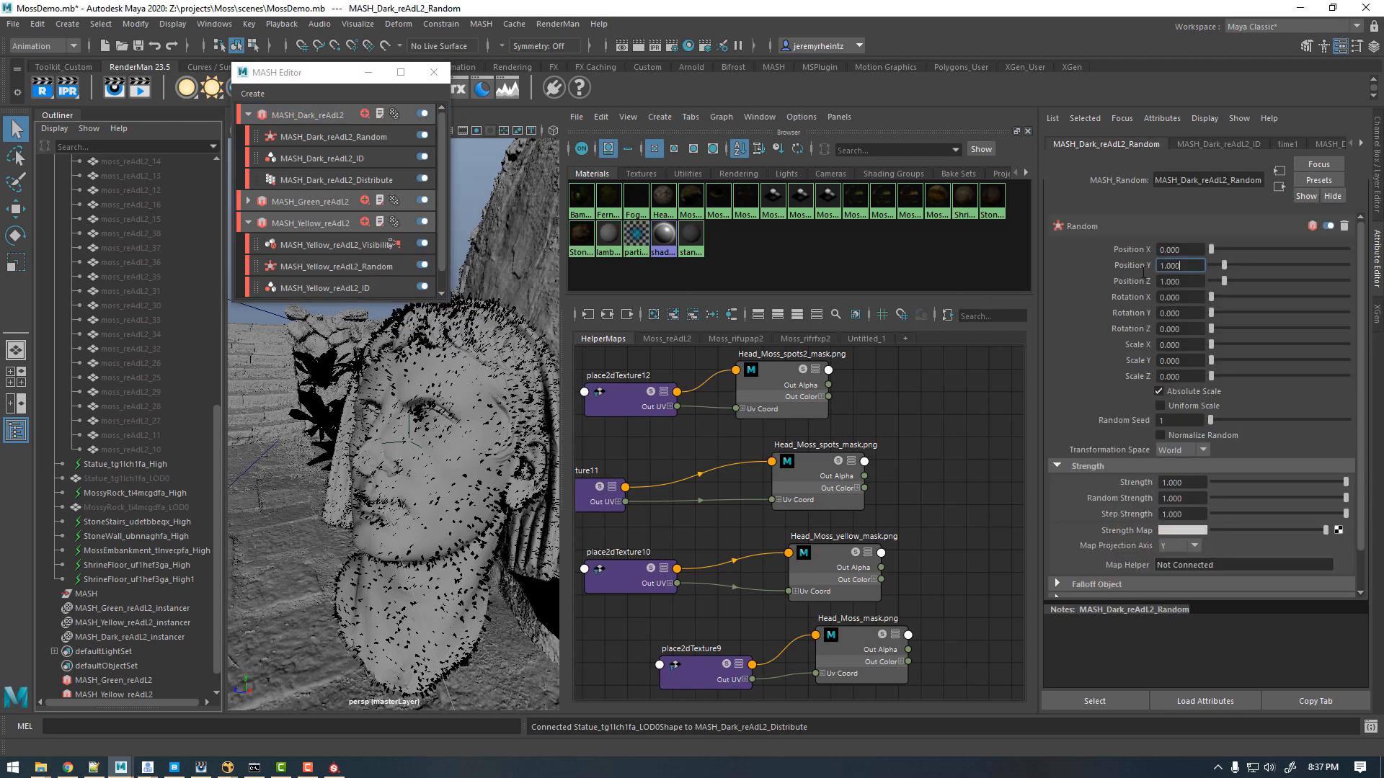
type("0")
key("Tab")
type("0")
key("Tab")
Step: Set the dark Random node's rotation to 30 in X, 360 in Y and 30 in Z
type("30")
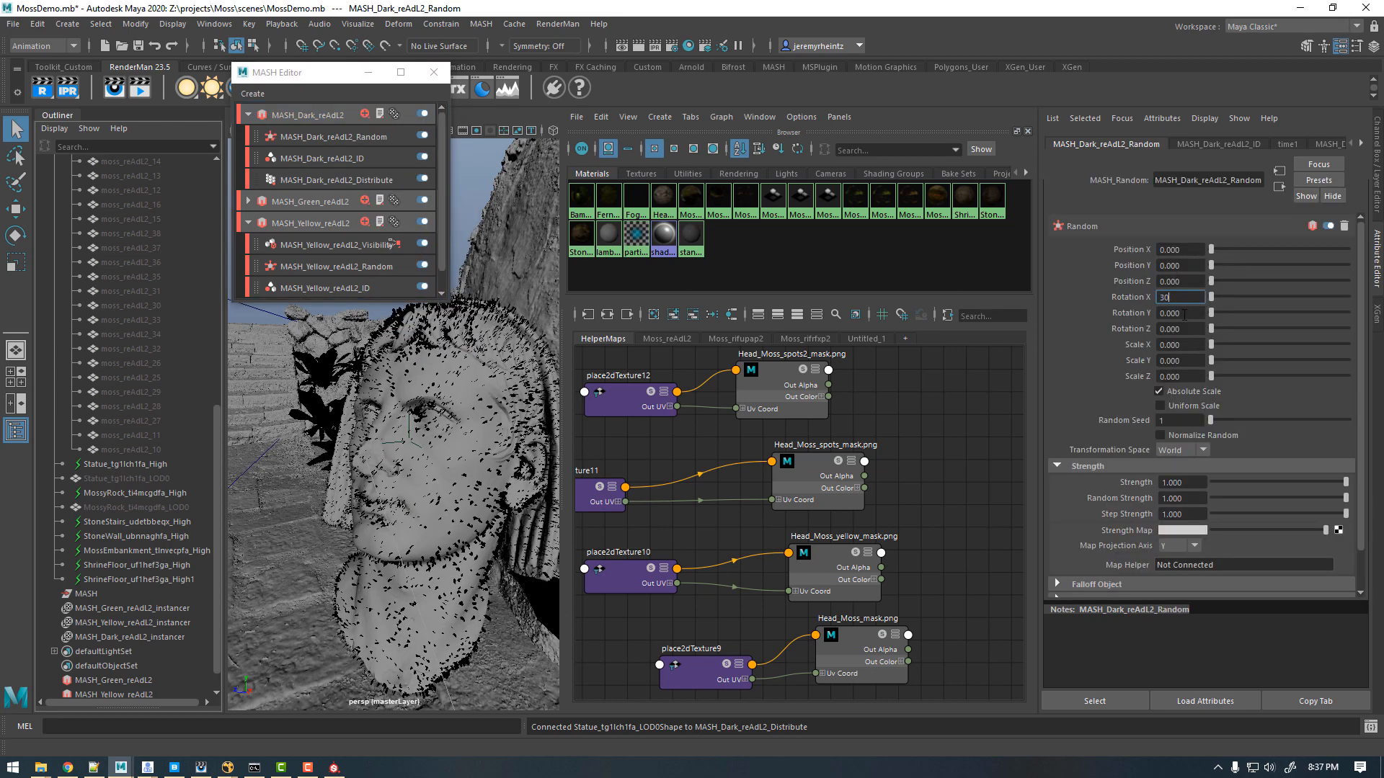
key("Tab")
type("360")
key("Tab")
type("30")
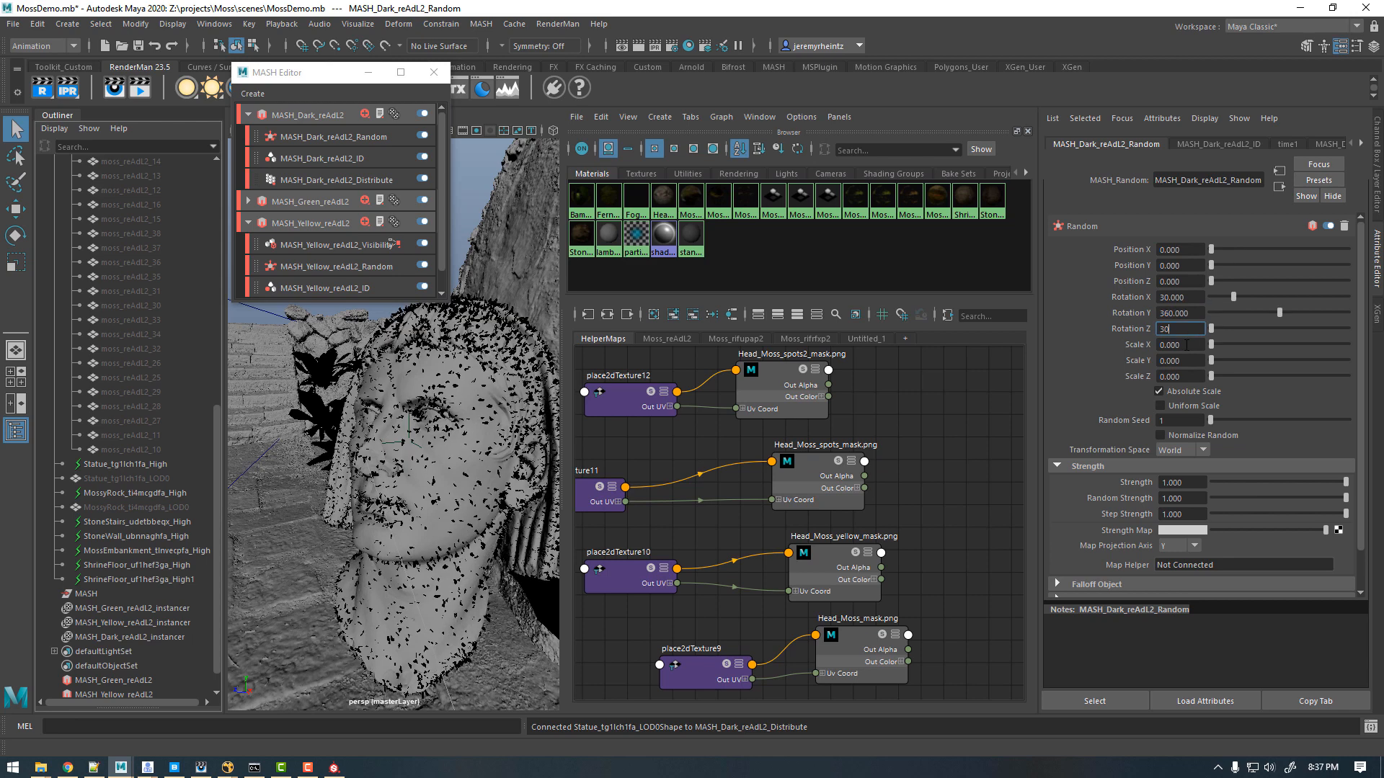
Step: Set the dark Random node's Scale X to 0.4, with Uniform Scale enabled and Absolute Scale disabled
key("Tab")
type(".40")
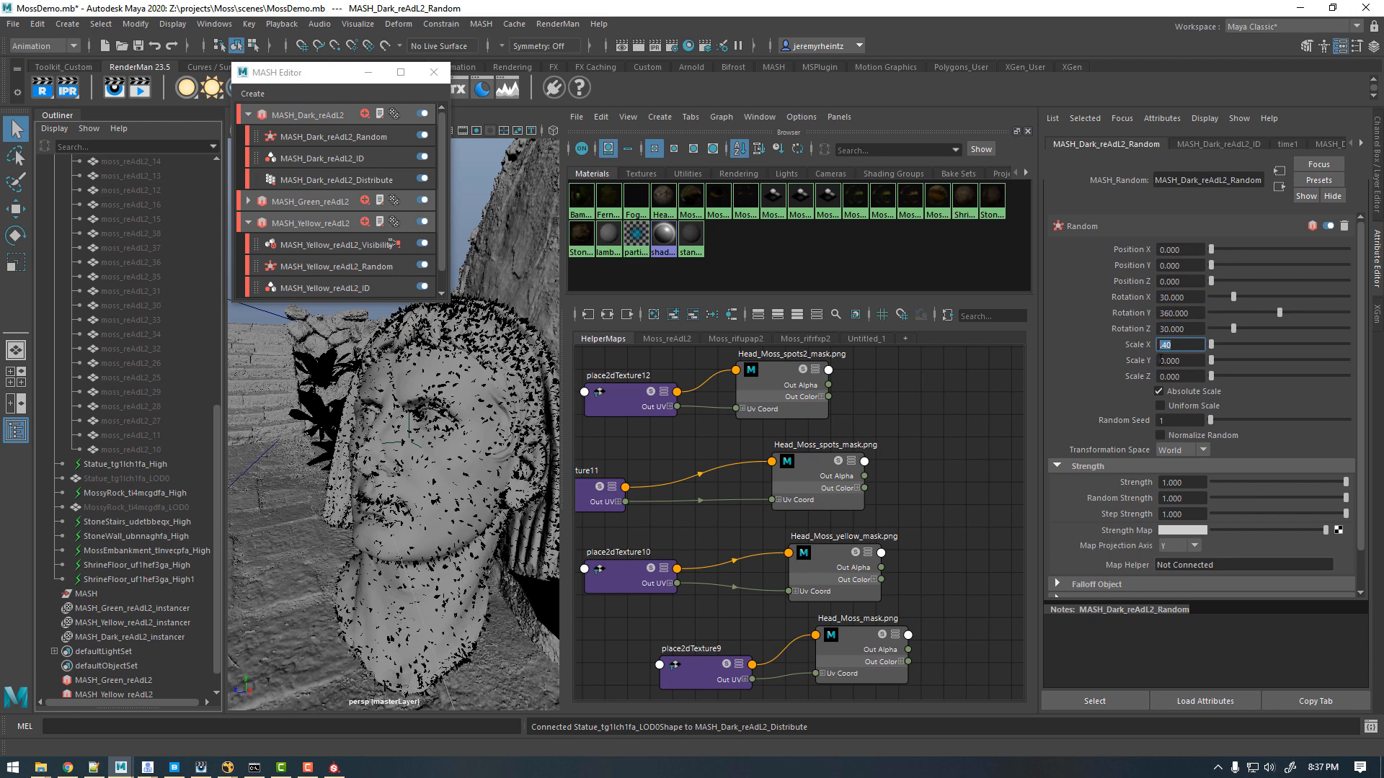
key("Return")
left_click(1160, 405)
left_click(1158, 392)
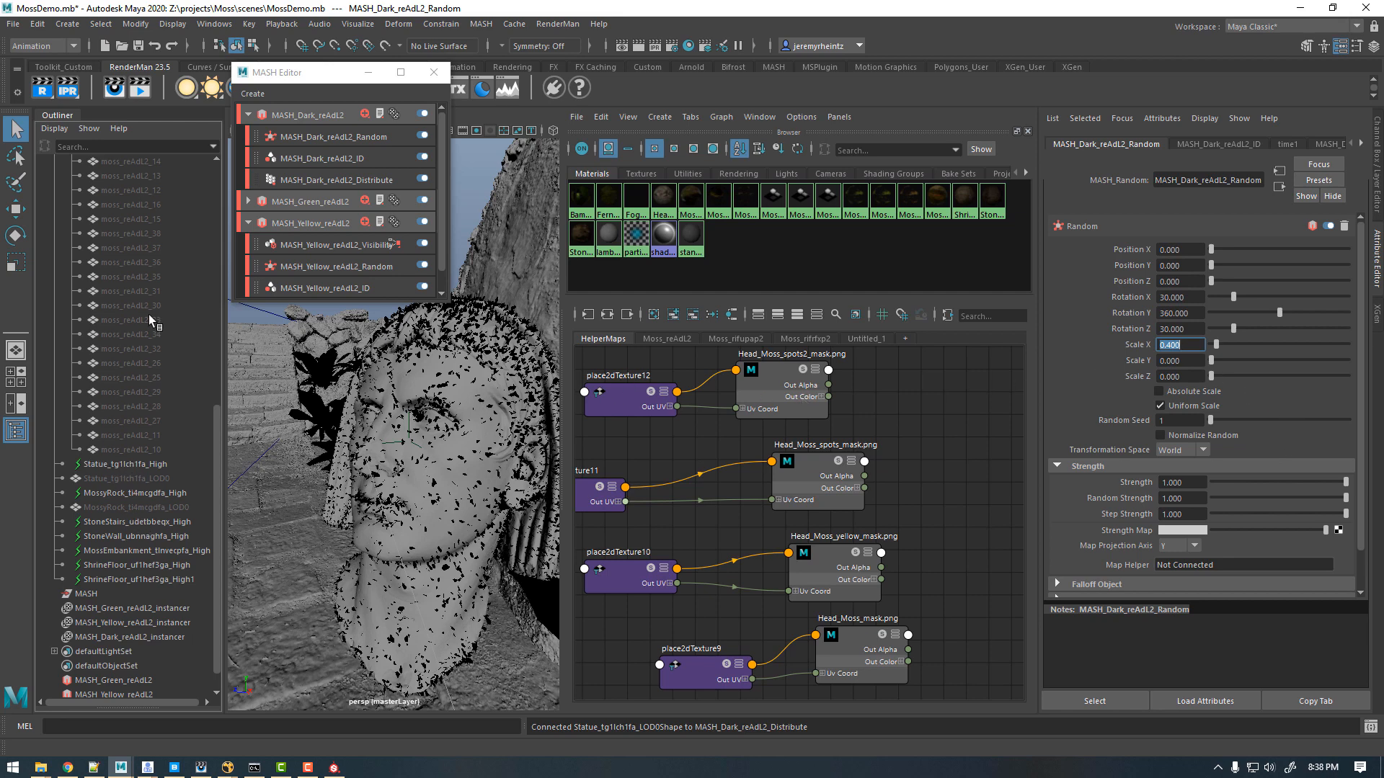
Step: Select all the dark moss source meshes and check their scale values in the Attribute Spread Sheet
scroll(137, 346, "up", 8)
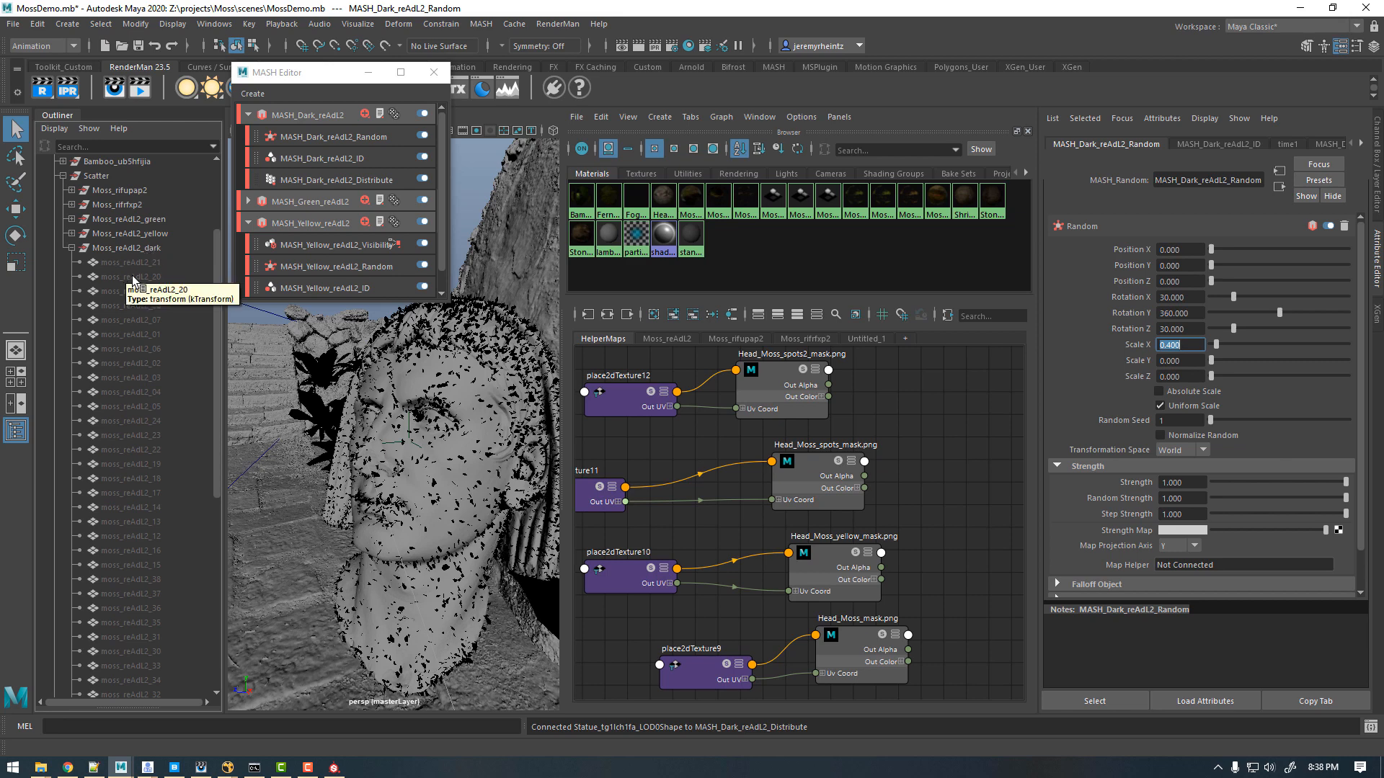
left_click(132, 262)
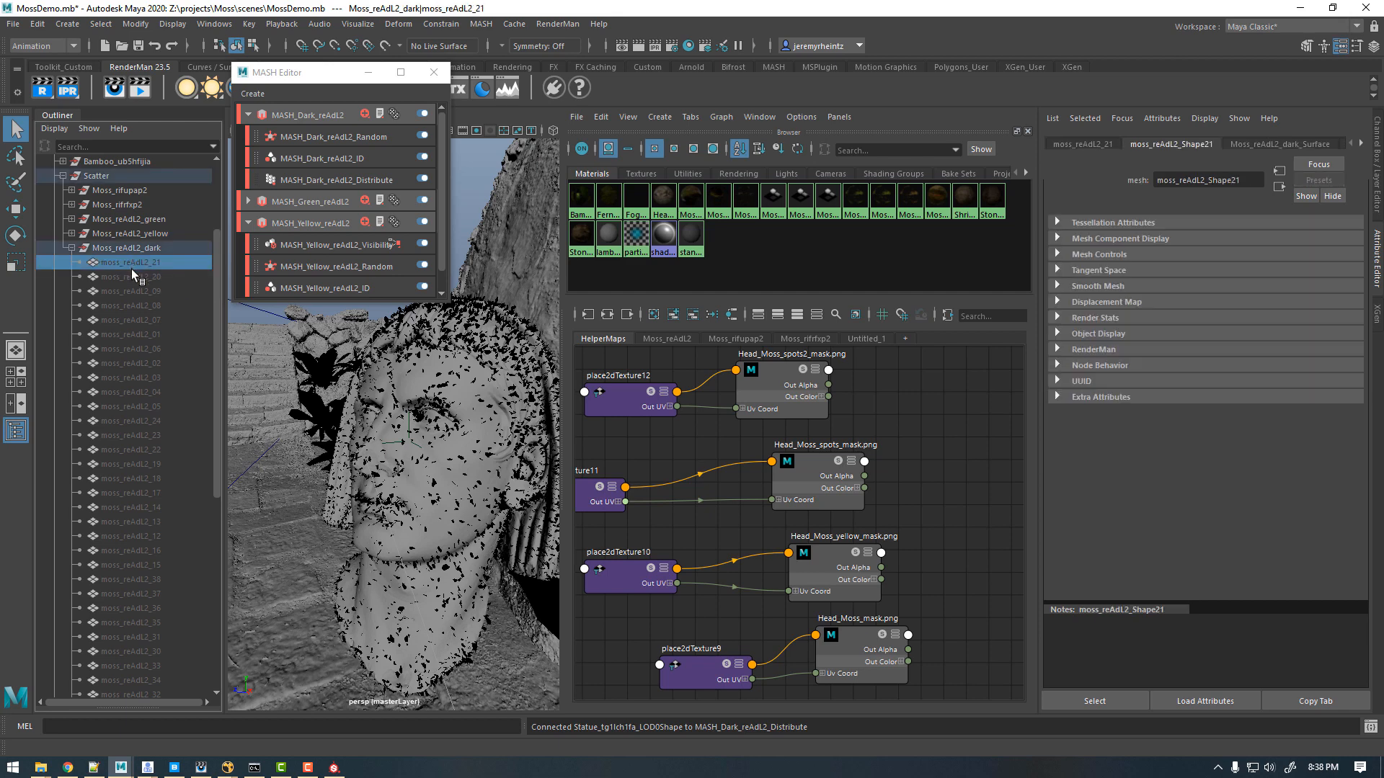
scroll(129, 375, "down", 5)
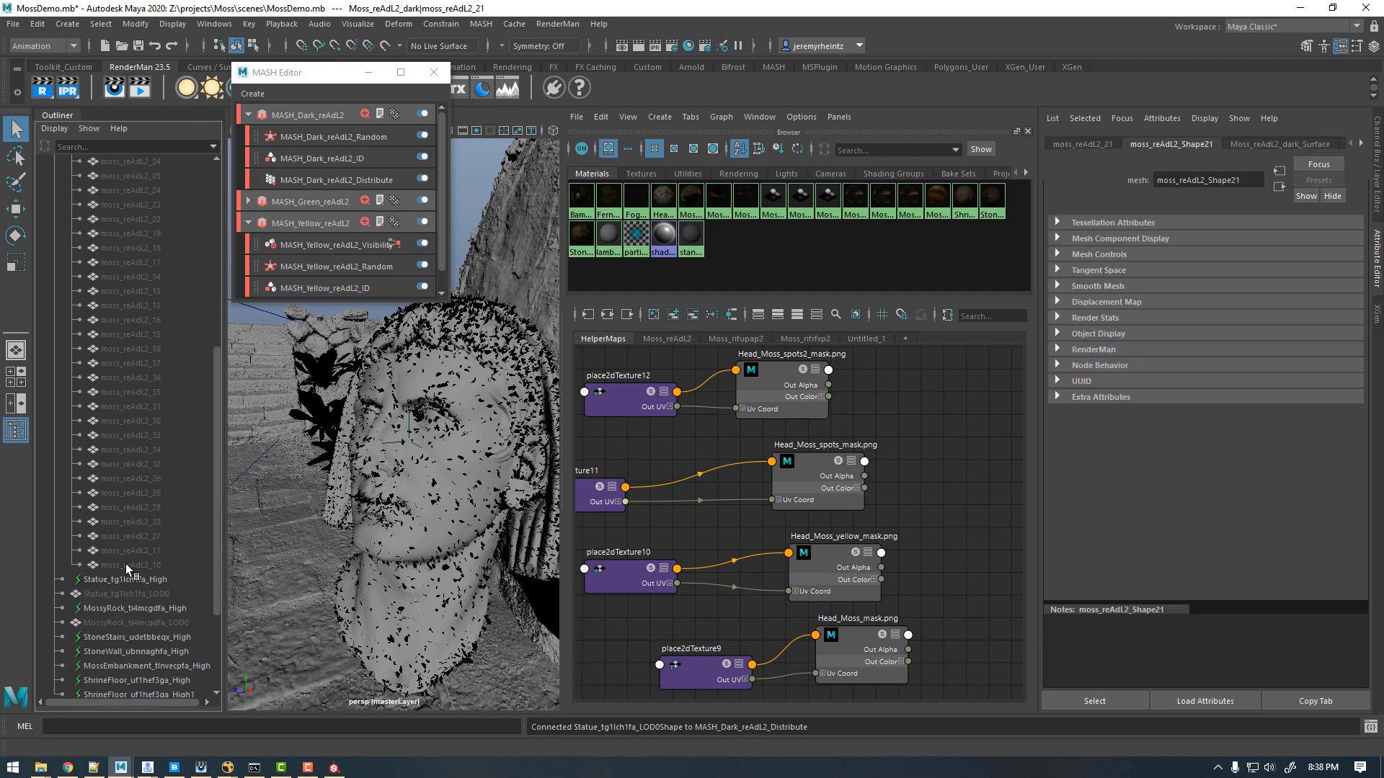
left_click(125, 564, "shift")
key("alt+s")
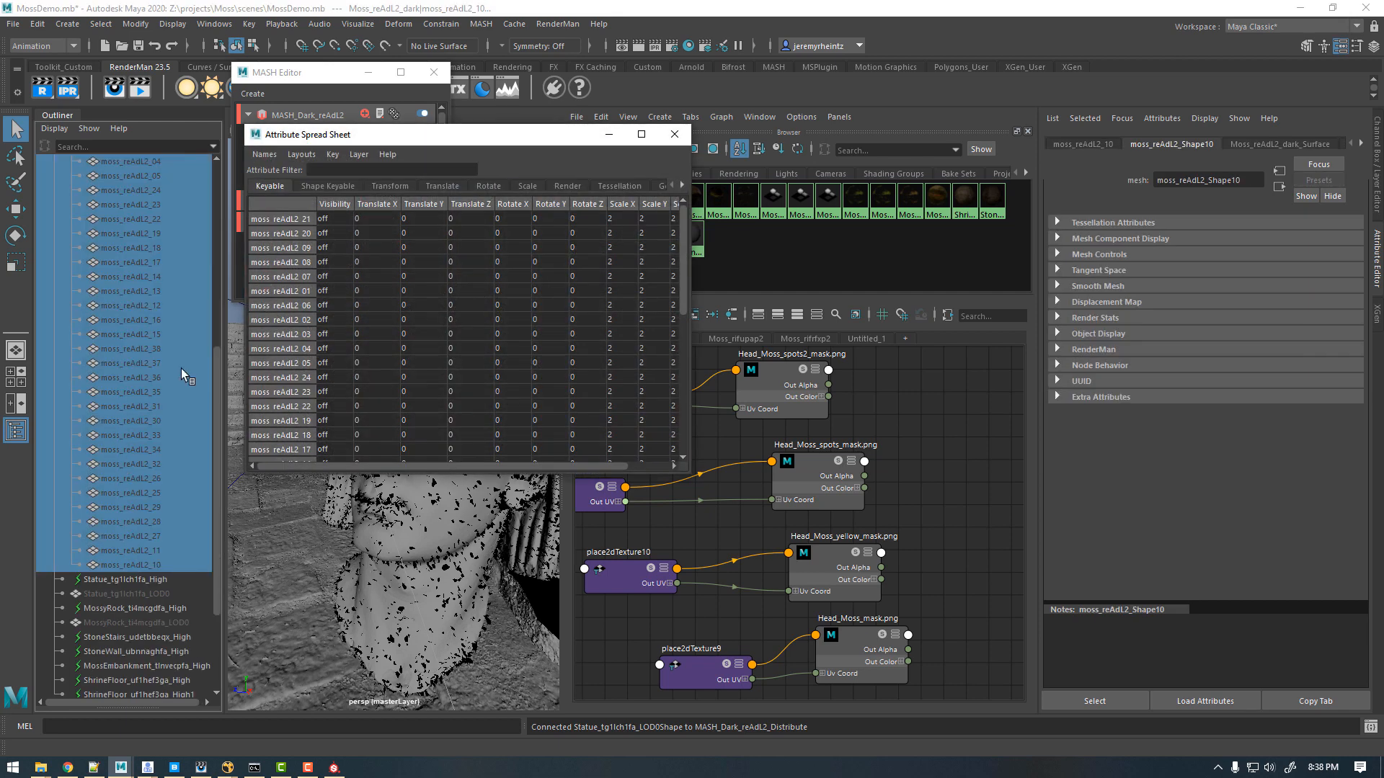
left_click(528, 186)
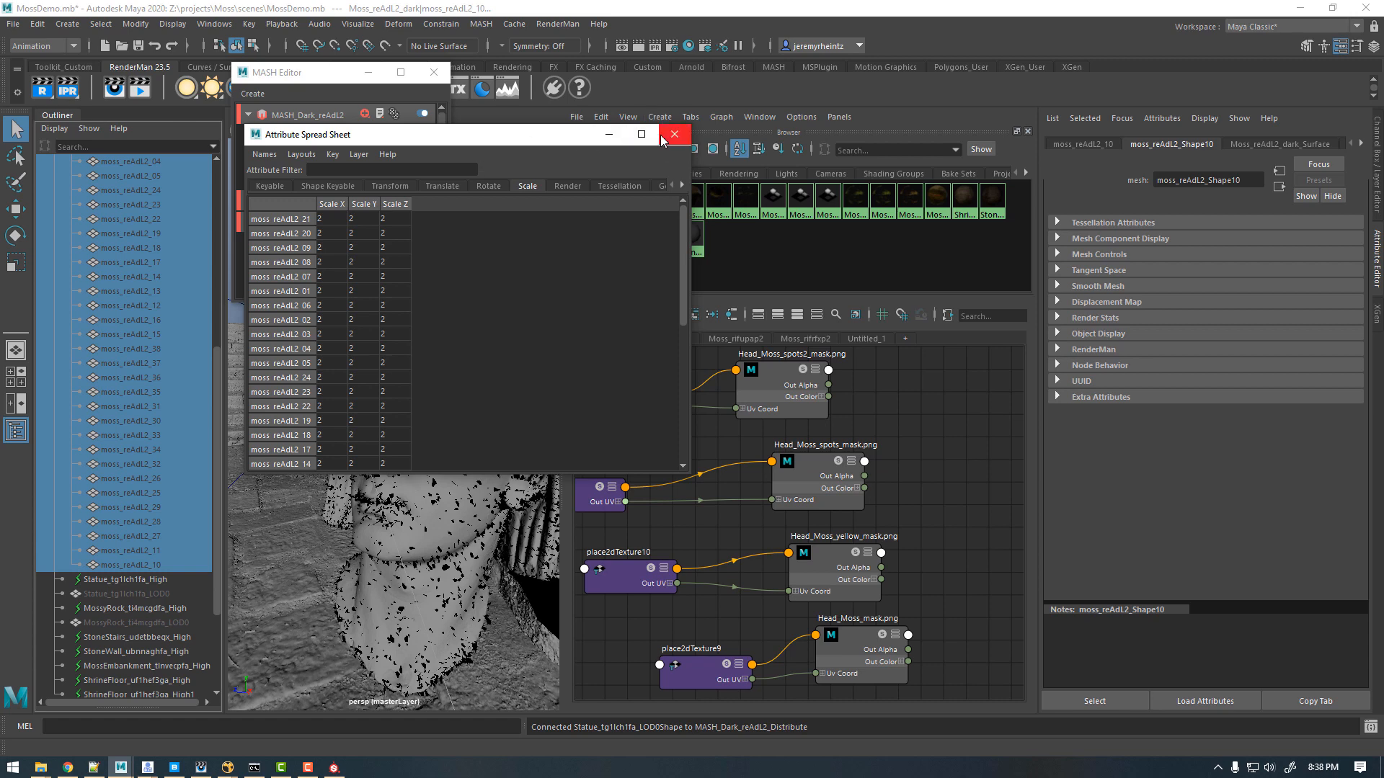
left_click_drag(562, 135, 640, 291)
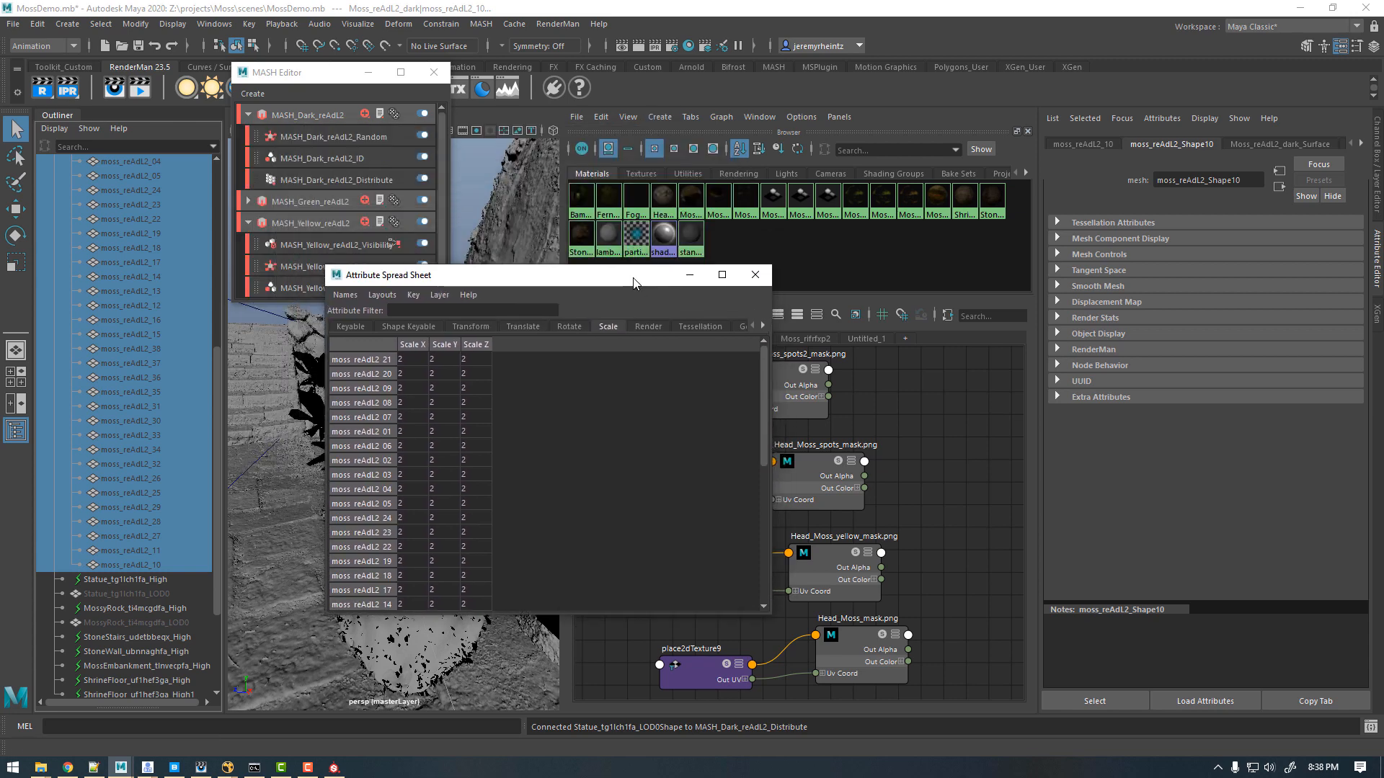
left_click(753, 275)
Step: Add a Visibility node to MASH_Dark_reAdL2 and connect Statue_tg1lch1fa_LOD0 as its Map Helper
left_click(339, 137)
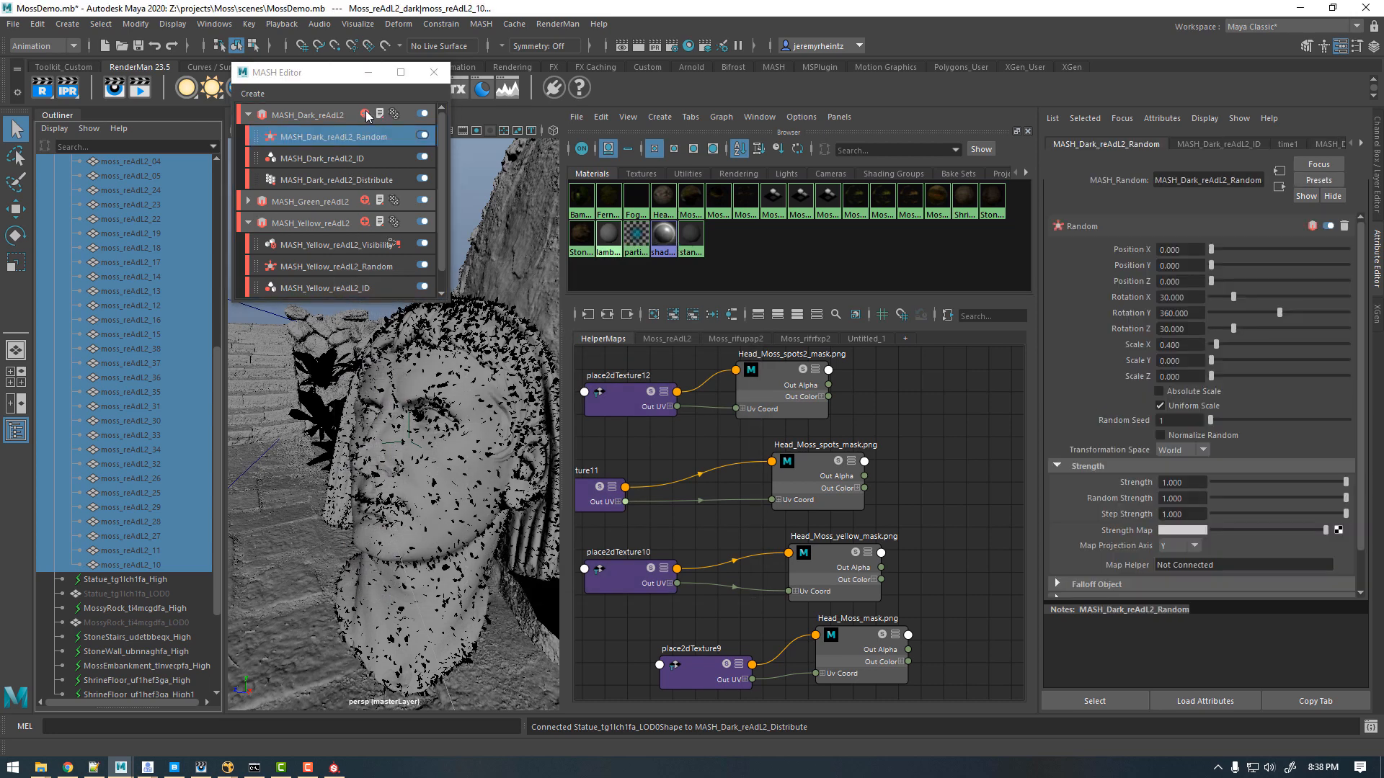
left_click(365, 114)
left_click(400, 478)
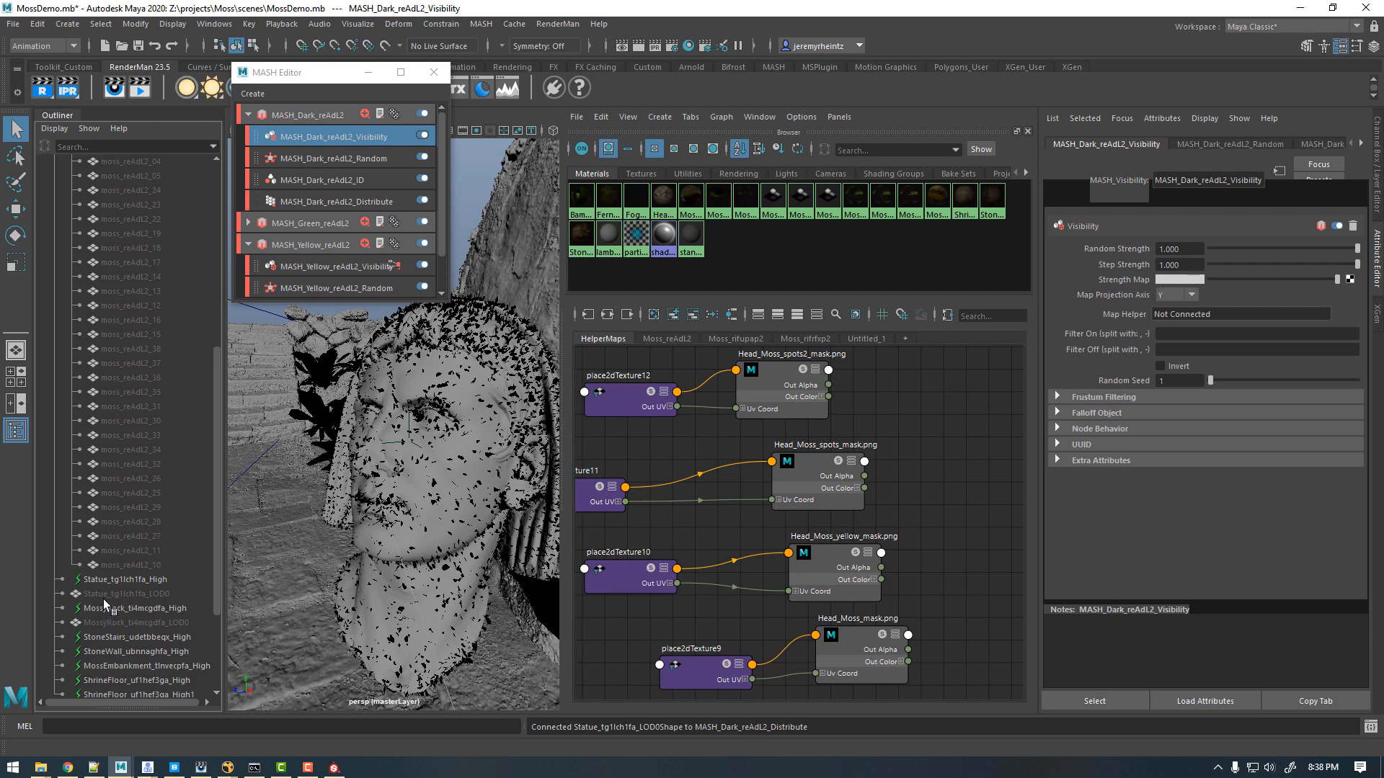
middle_click_drag(102, 594, 1157, 317)
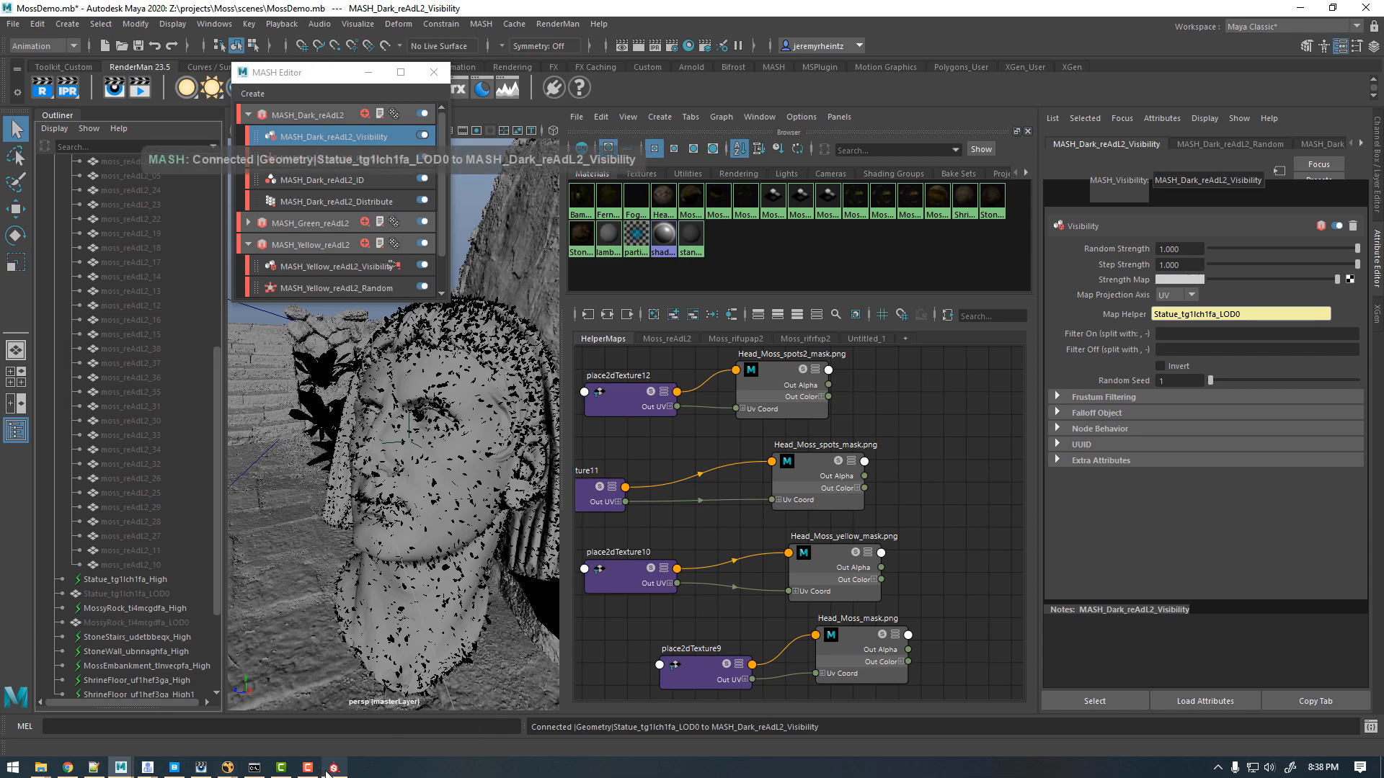
Step: Switch to Substance Painter and show the Moss Dark layer on the head instead of Moss Yellow
left_click(332, 769)
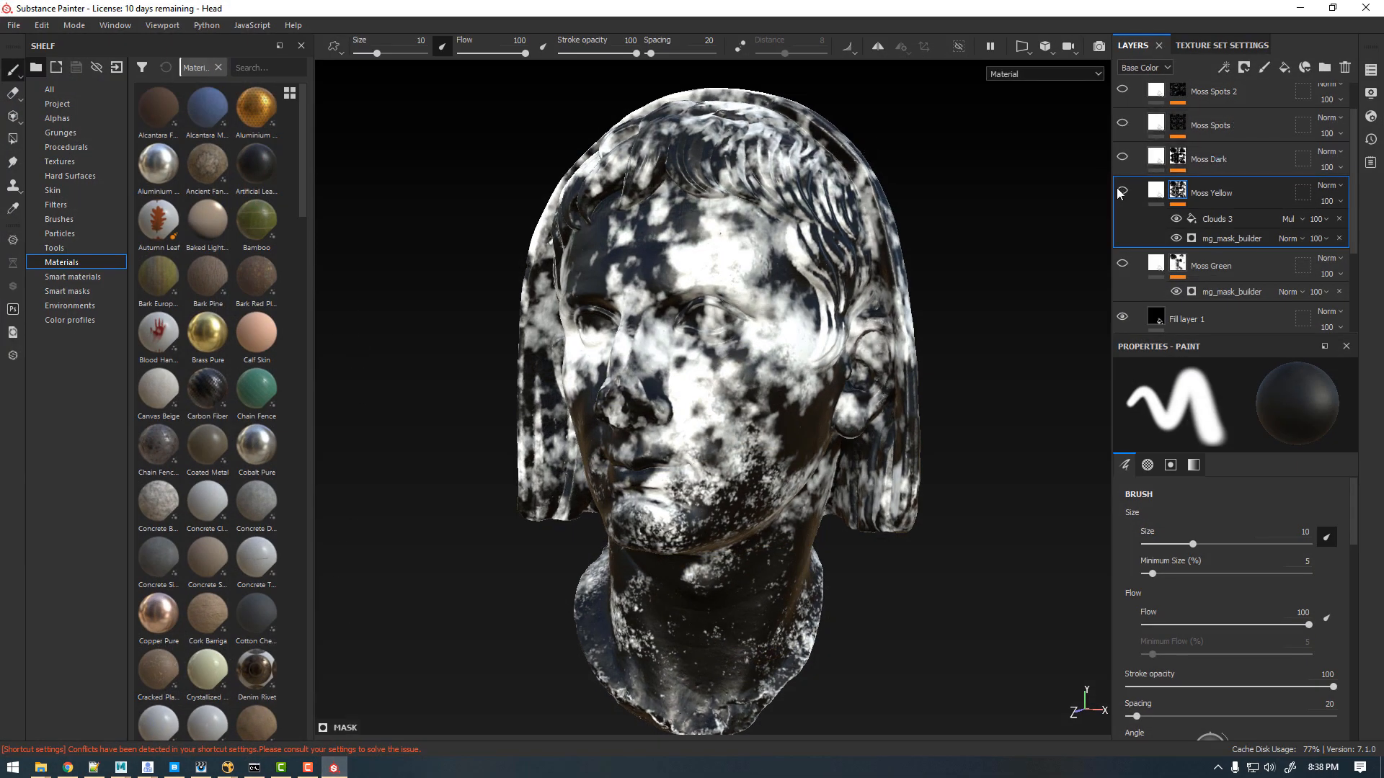
left_click(1117, 189)
left_click(1119, 158)
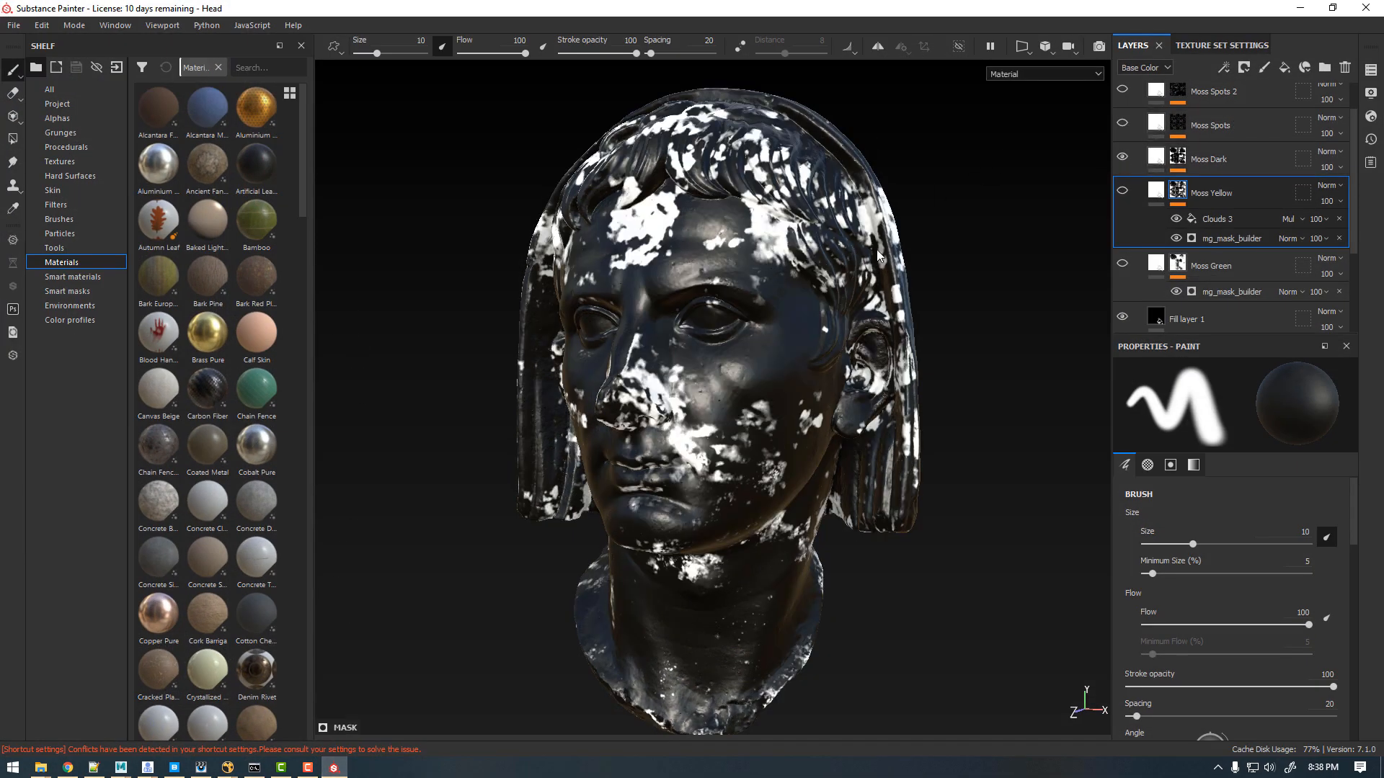
left_click_drag(877, 251, 845, 245, "alt")
Step: Inspect how Clouds 3, Clouds 1 and Levels shape the Moss Dark mask by hiding all three and restoring them one by one
left_click(1179, 157)
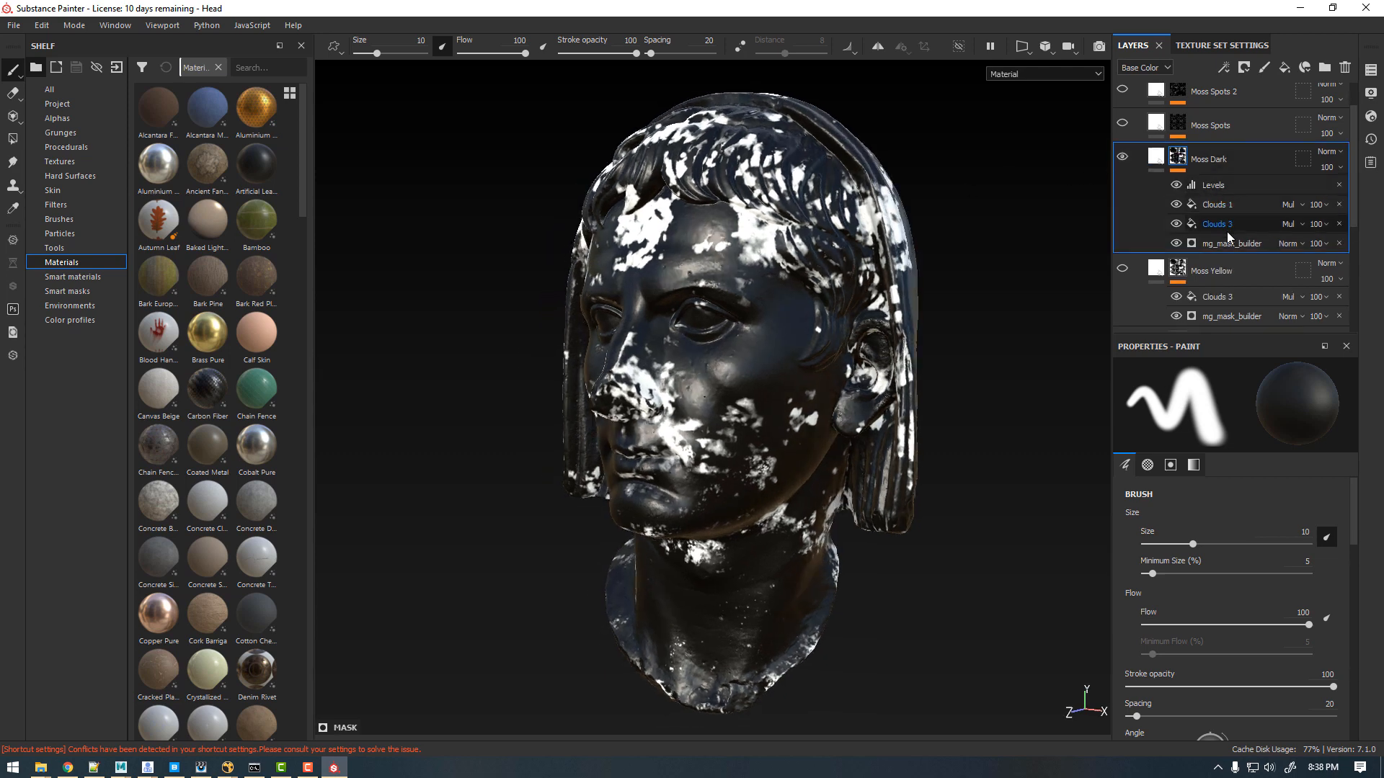
left_click(1175, 224)
left_click(1176, 204)
left_click(1175, 184)
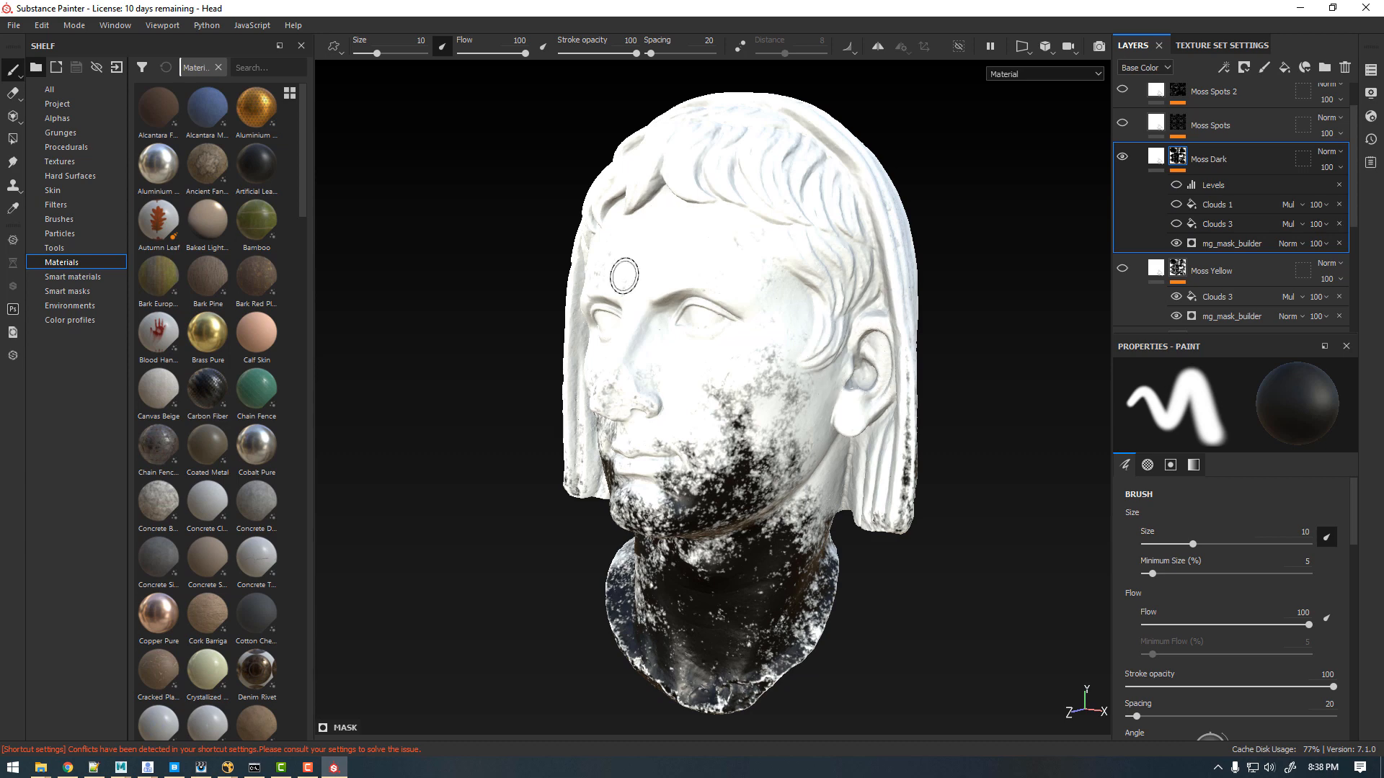
left_click(1175, 223)
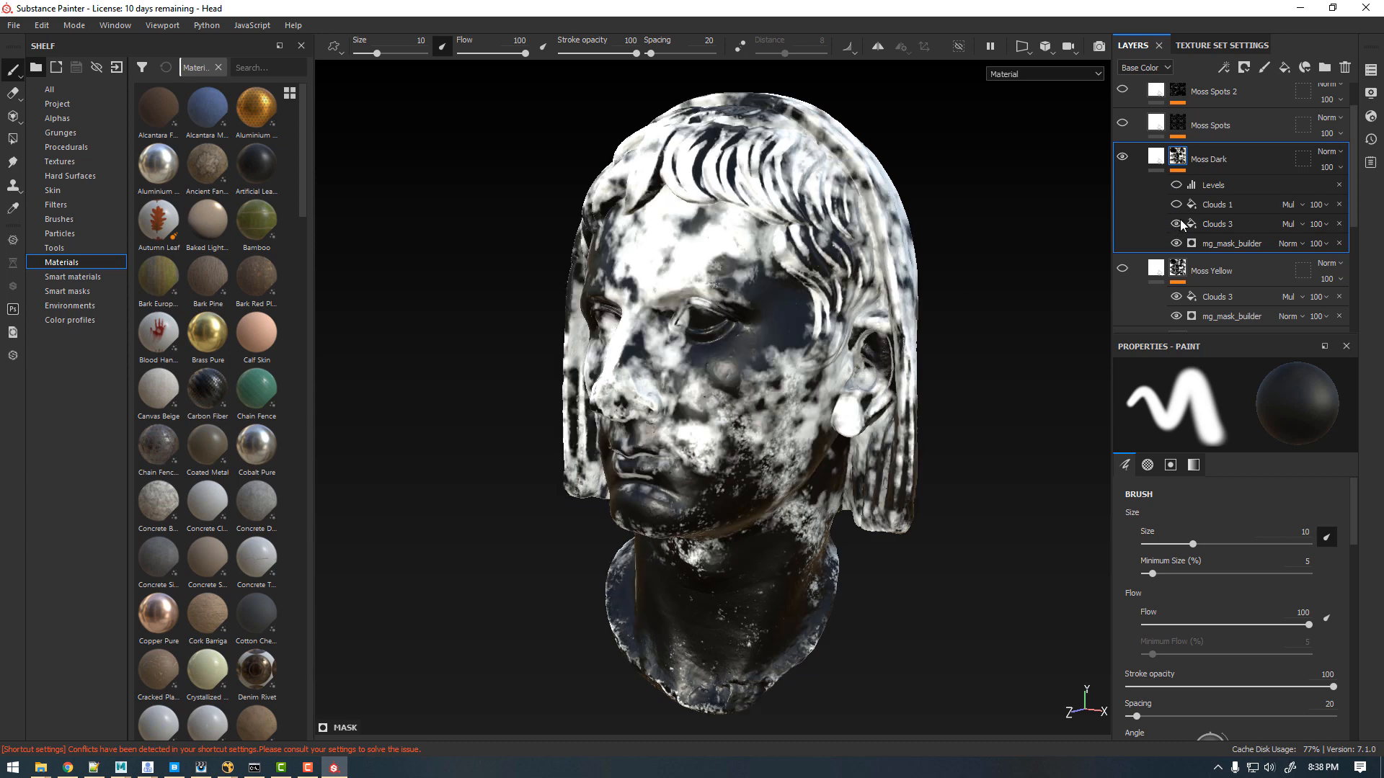
left_click(1175, 204)
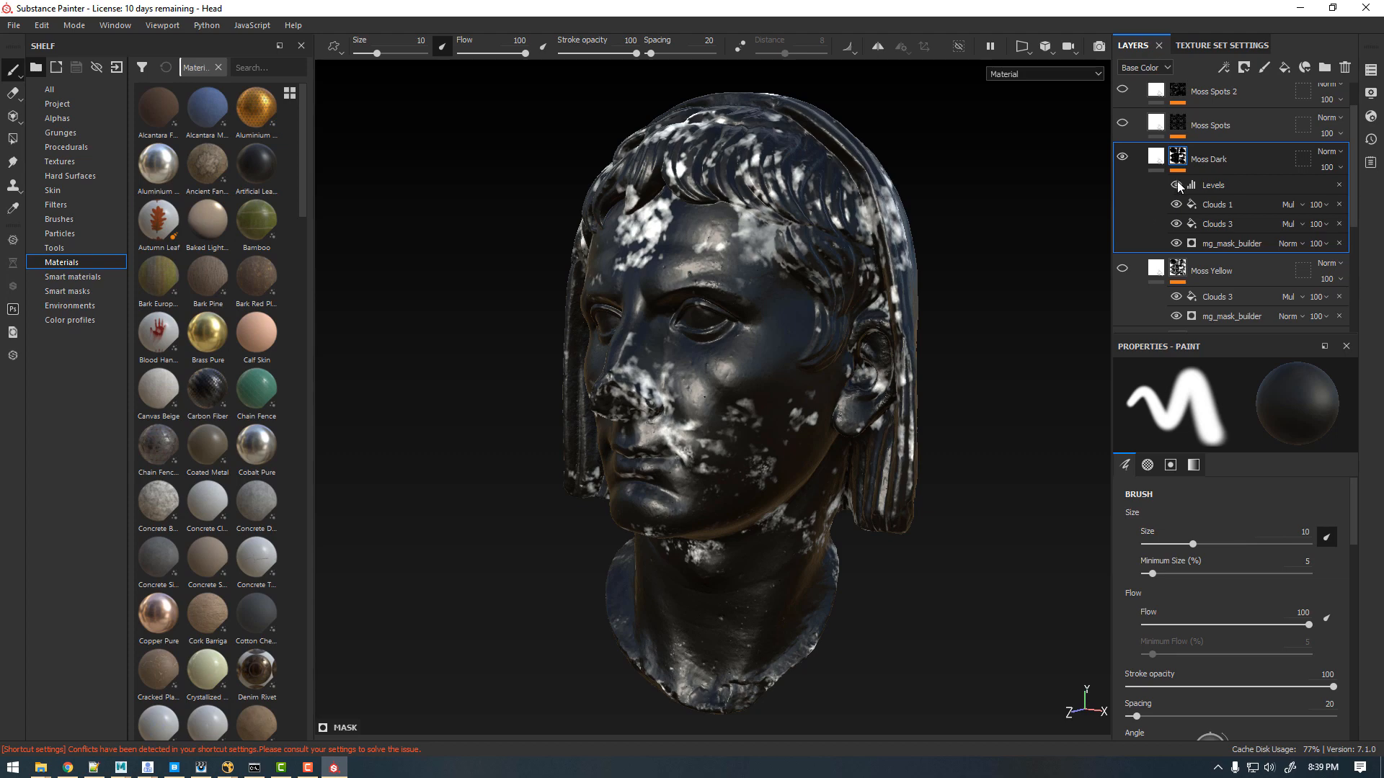
left_click(1178, 183)
left_click_drag(724, 264, 780, 293, "alt")
middle_click_drag(861, 184, 836, 220, "alt")
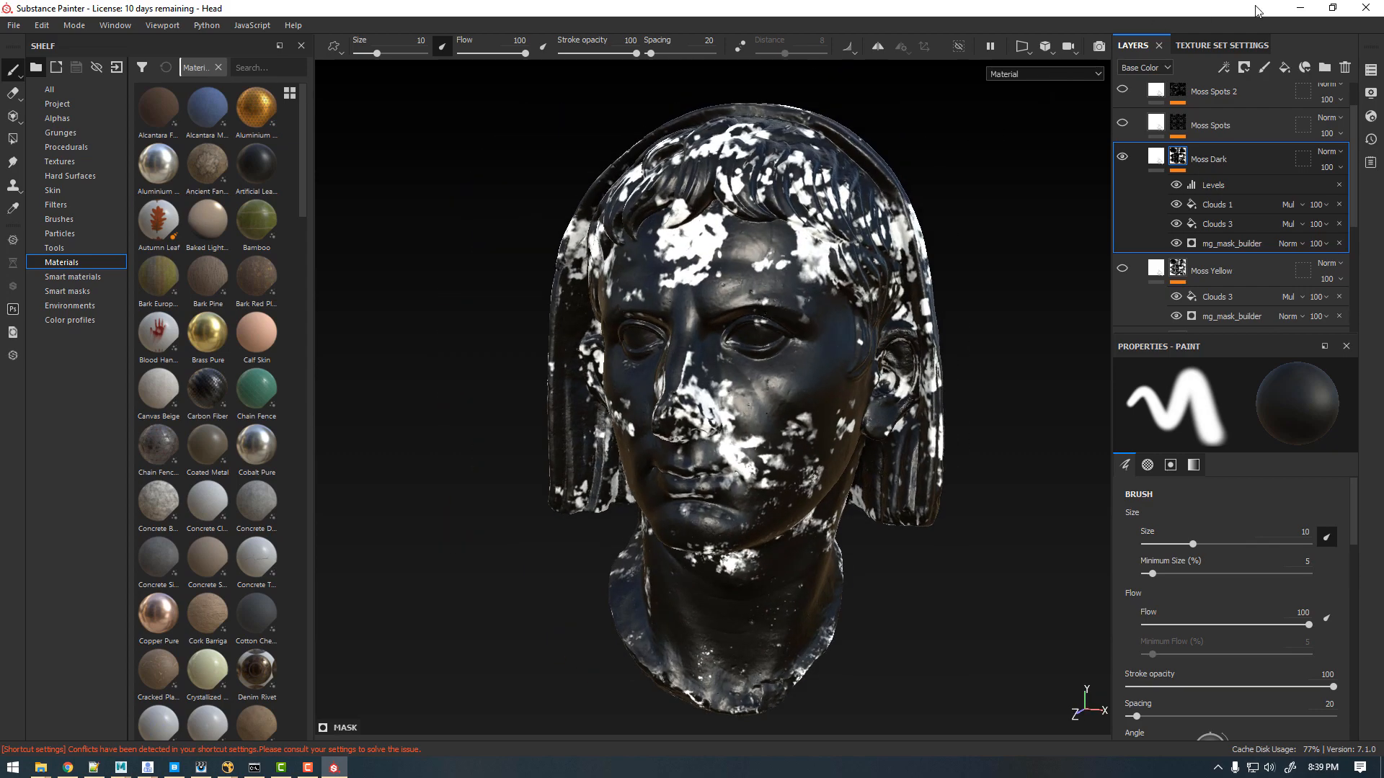
Step: Return to Maya, connect Head_Moss_dark_mask.png to the Strength Map of MASH_Dark_reAdL2_Visibility, and save the scene
left_click(1300, 7)
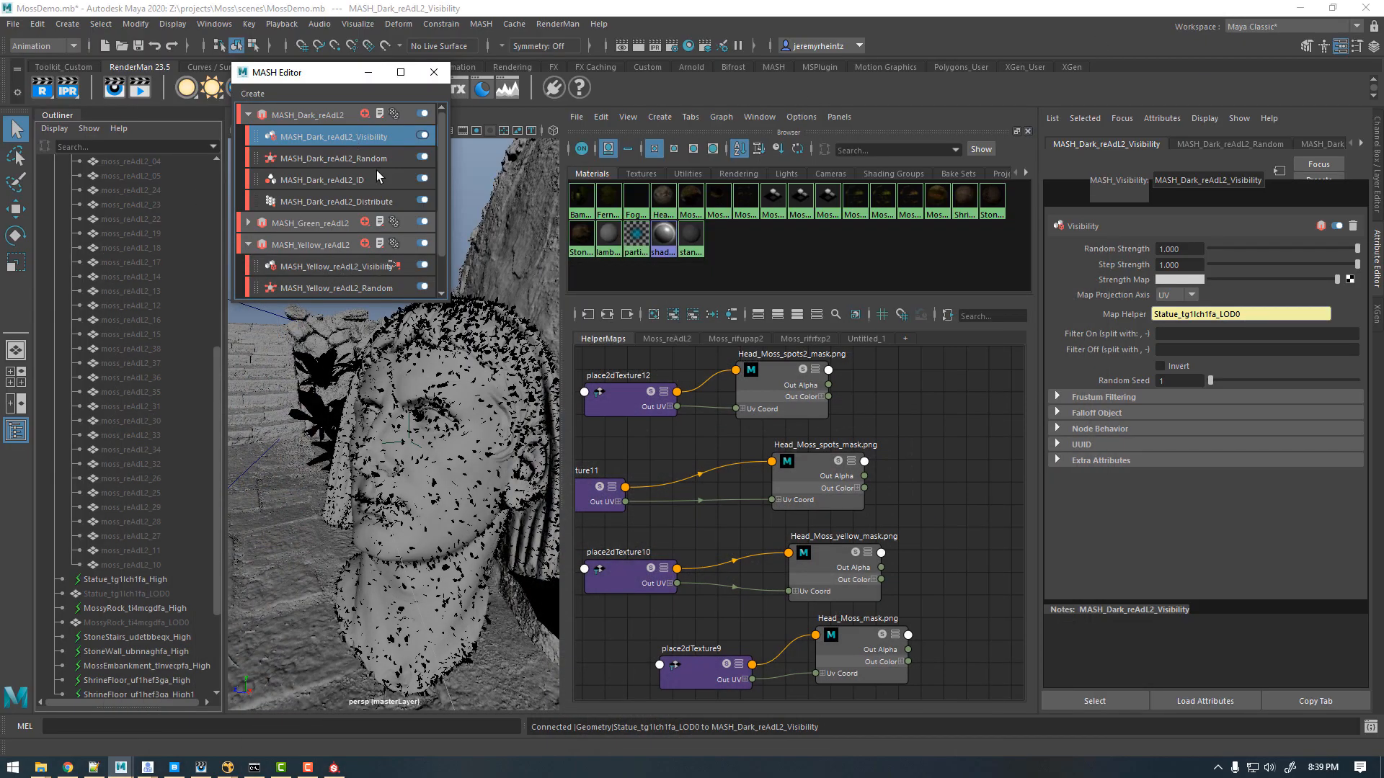
middle_click_drag(845, 410, 818, 559, "alt")
middle_click_drag(742, 435, 1128, 280)
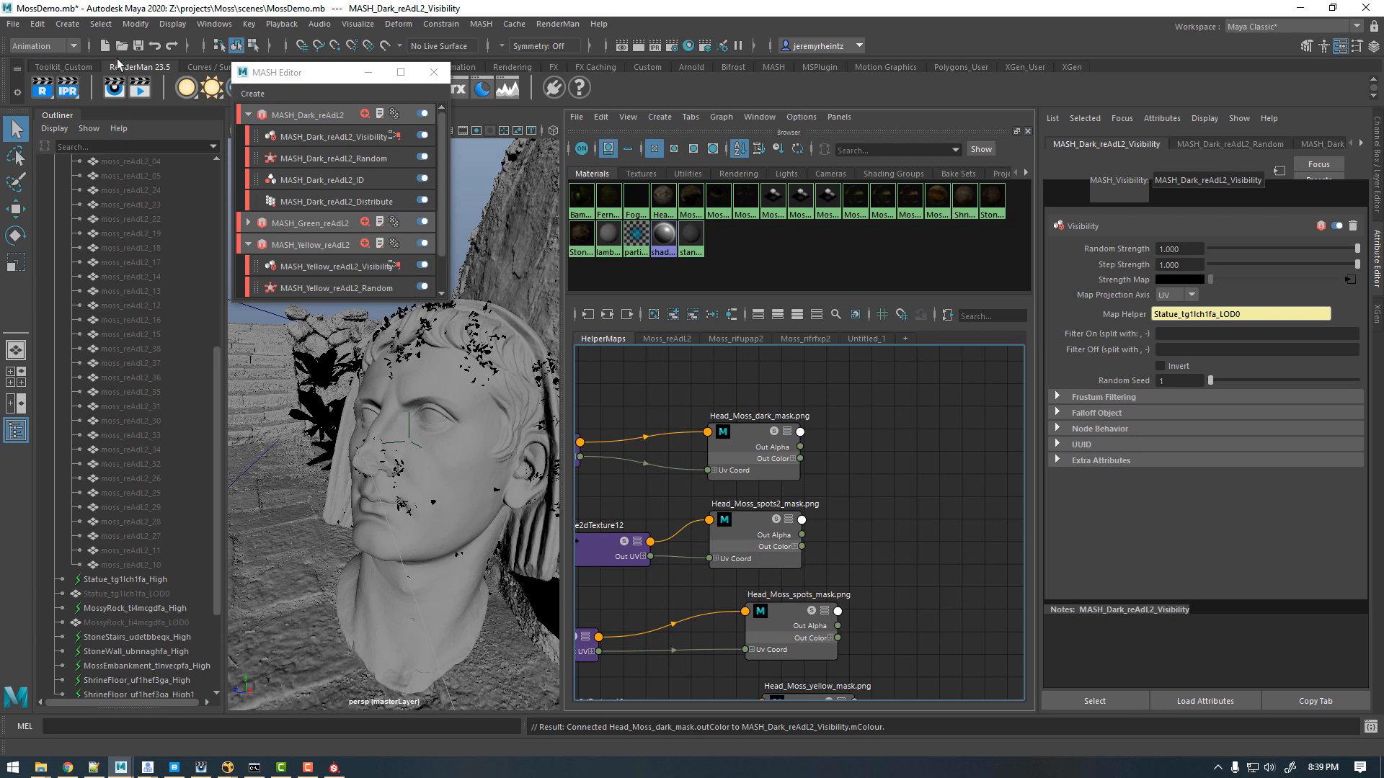
left_click(138, 45)
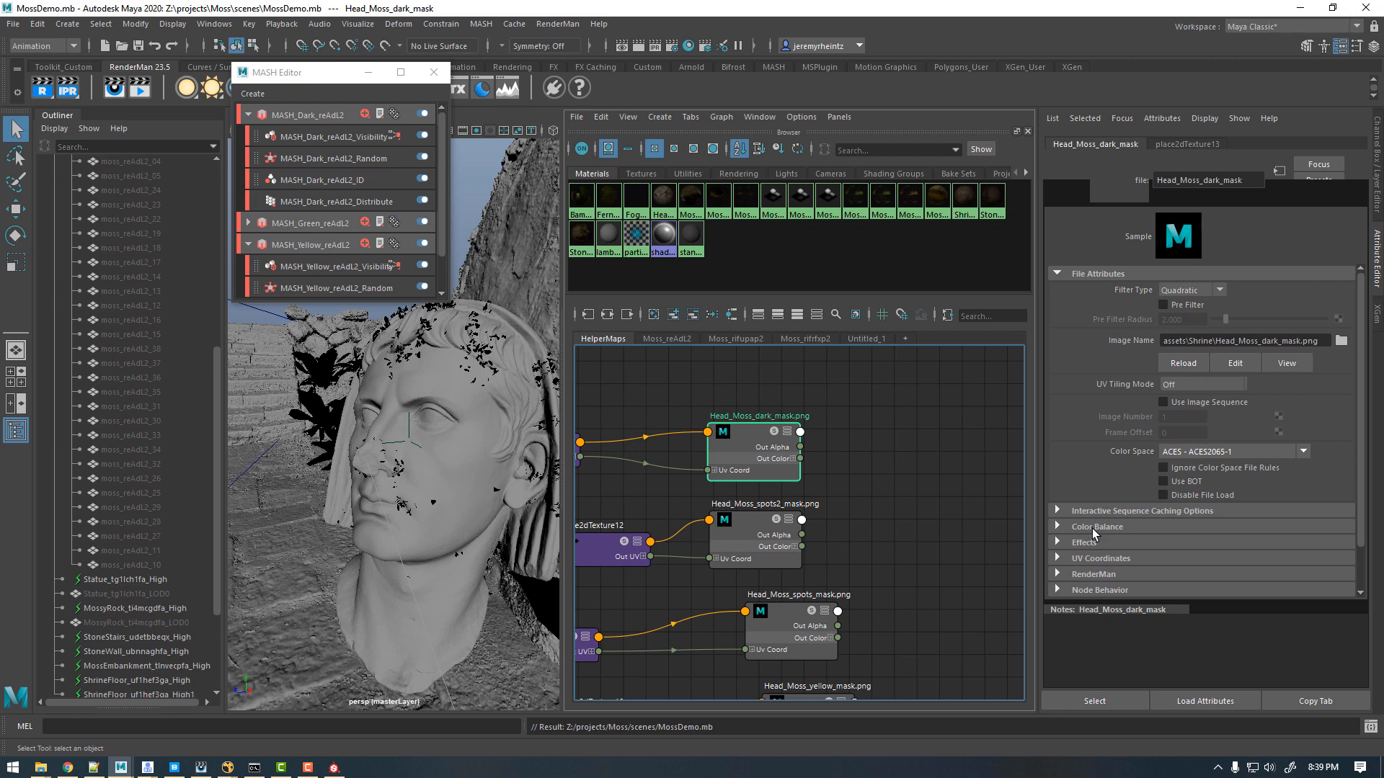
Step: Try an Exposure of 2 in the Color Balance settings of Head_Moss_dark_mask
left_click(1098, 527)
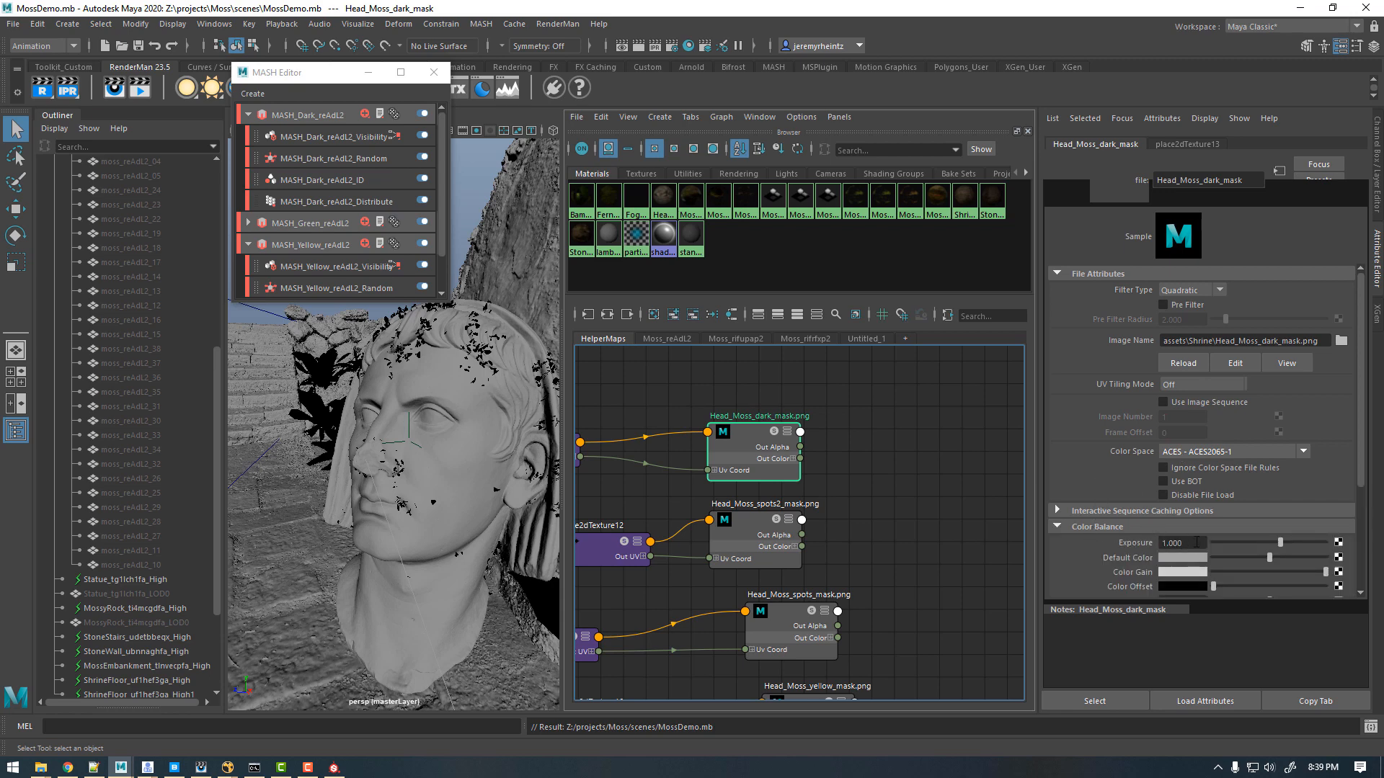
left_click(1171, 543)
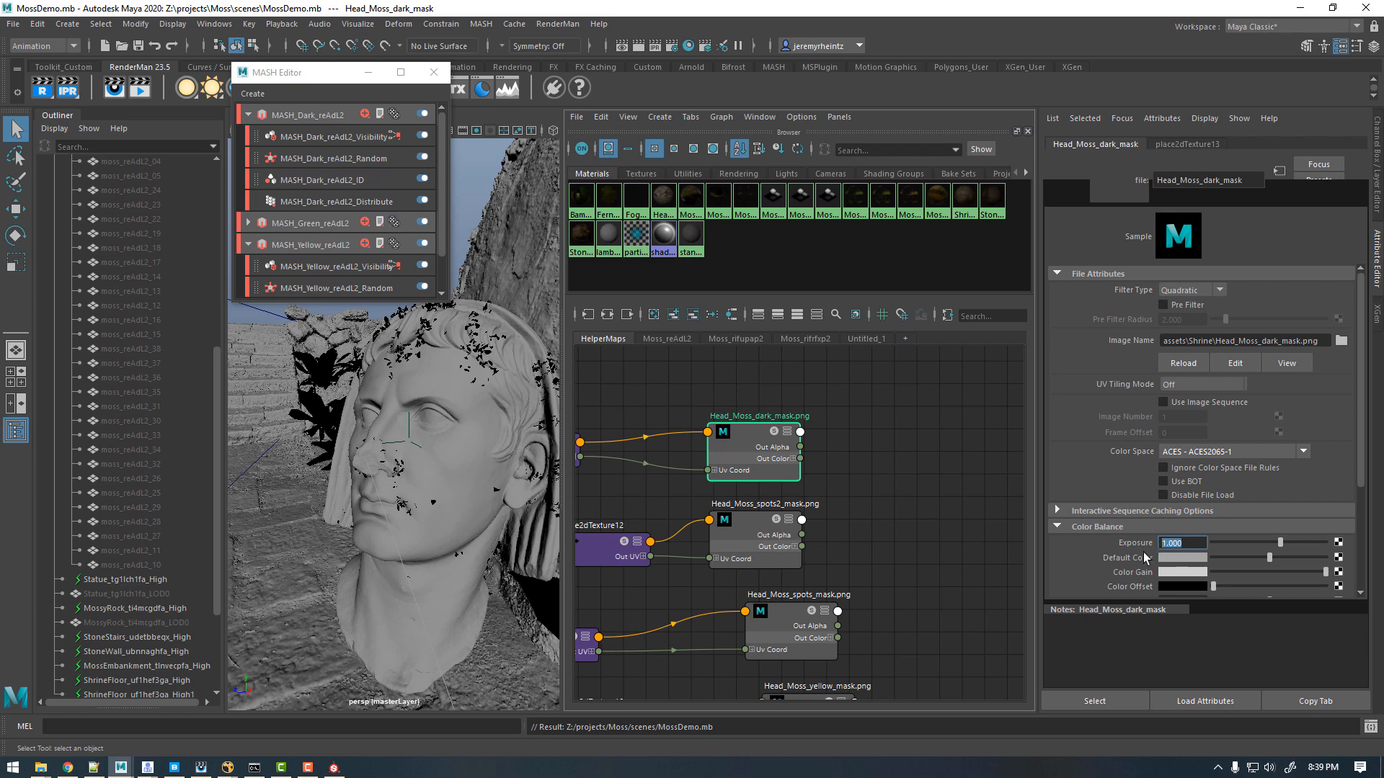
type("2")
key("Return")
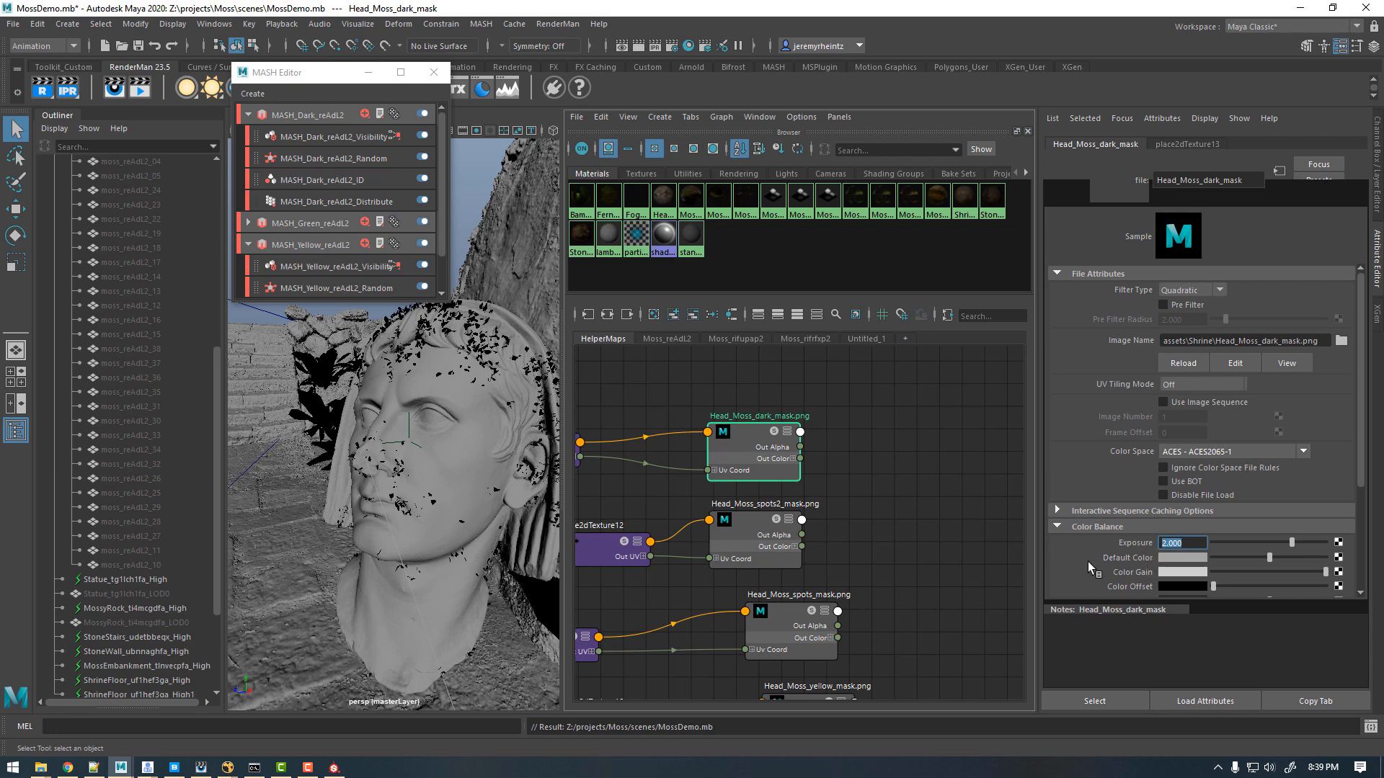
Step: Set the Color Space of the Head_Moss_dark_mask file texture to raw
left_click(1206, 454)
scroll(1182, 465, "down", 15)
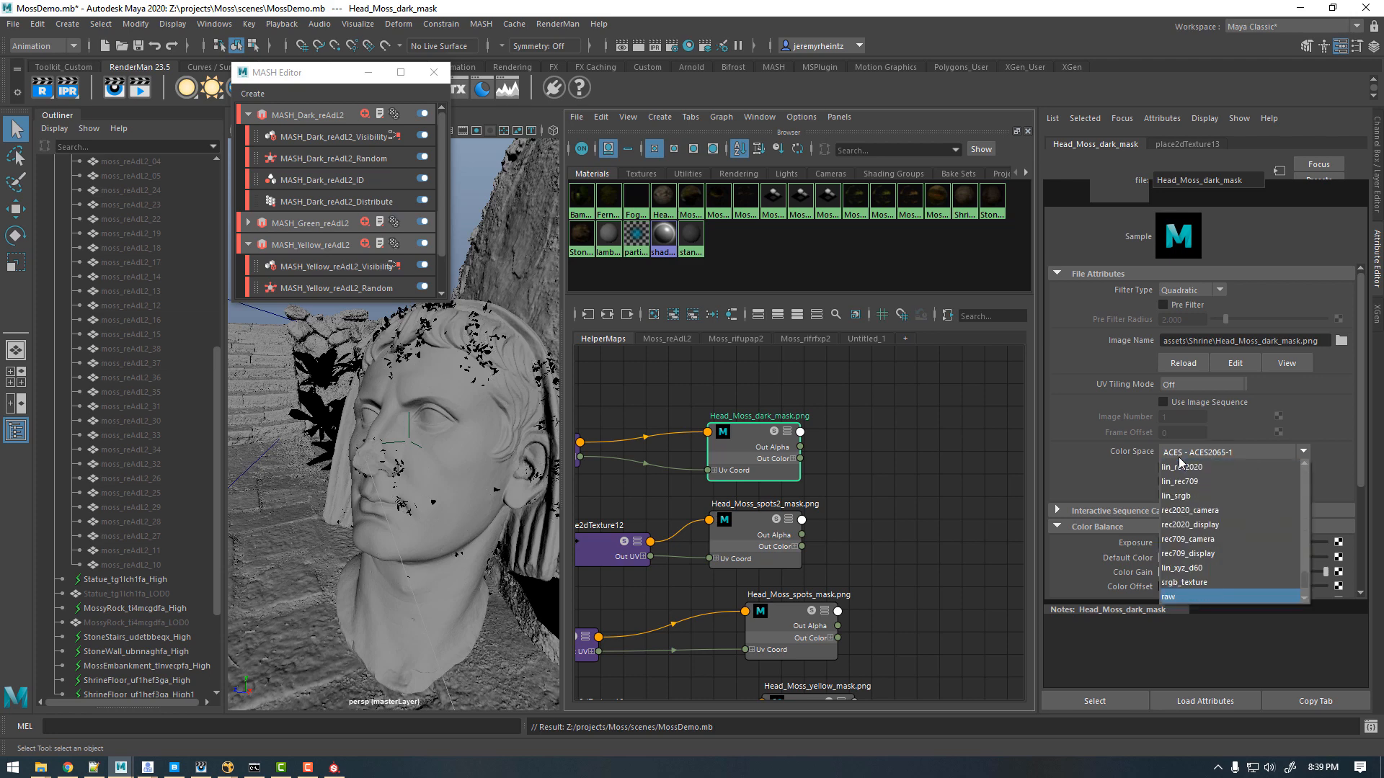
left_click(1179, 465)
left_click(720, 367)
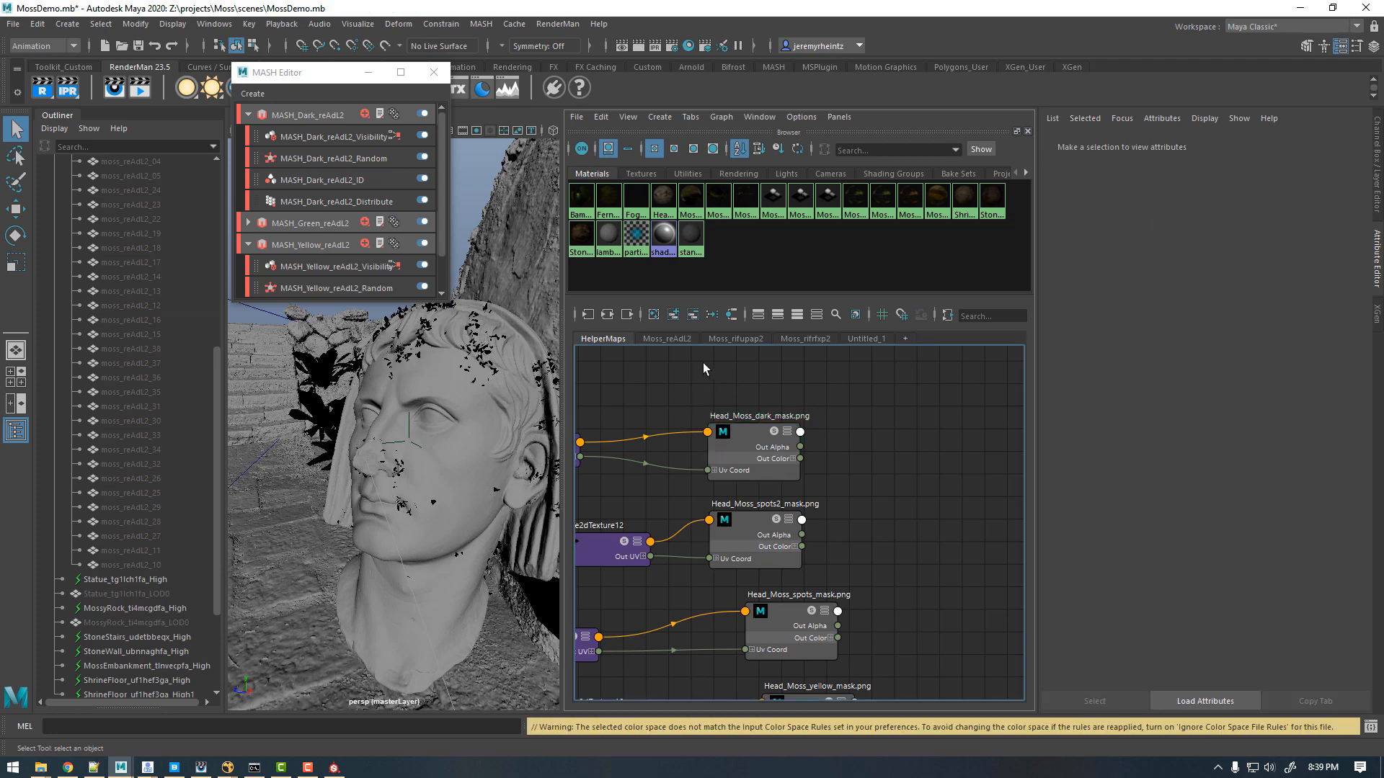
middle_click_drag(703, 361, 787, 382, "alt")
left_click(821, 445)
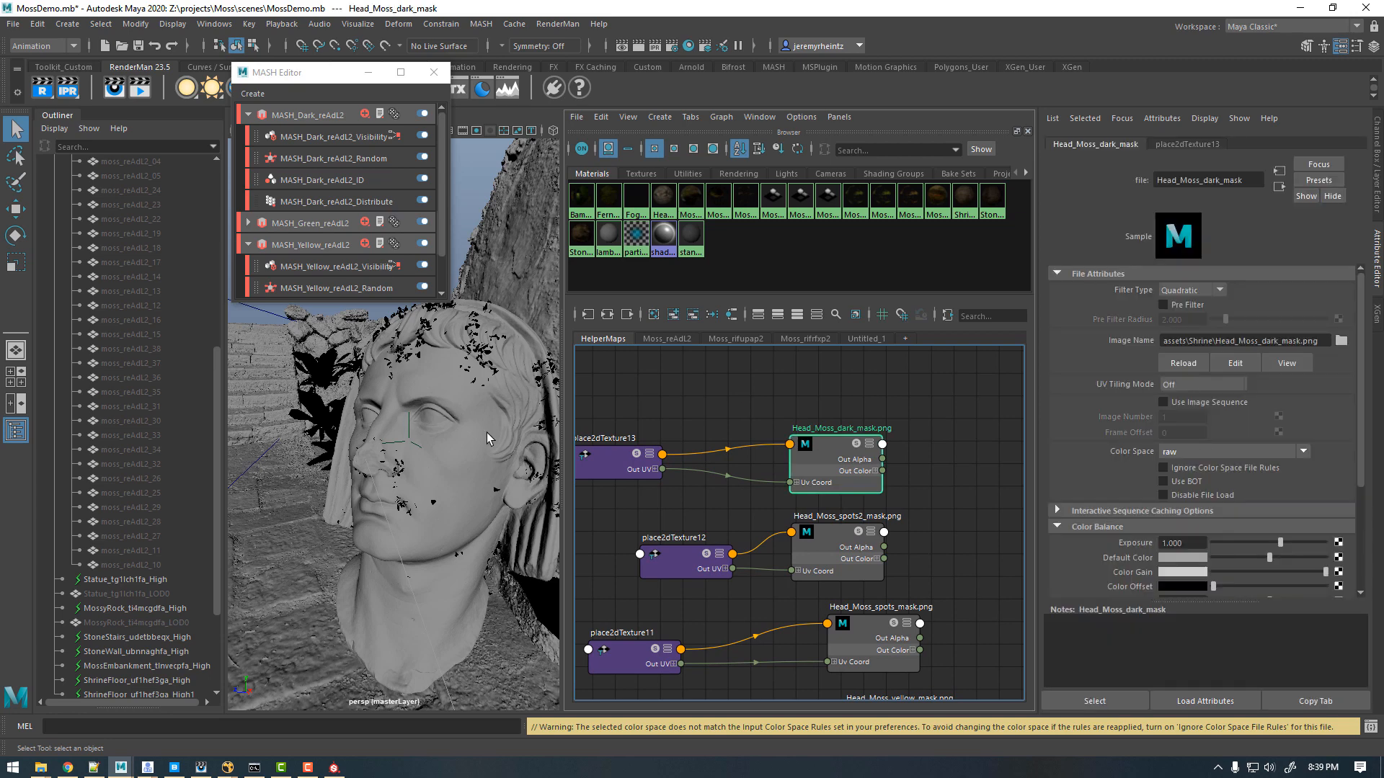
Step: Set the Number of Points of MASH_Dark_reAdL2_Distribute to 300000 and save the scene
left_click(320, 202)
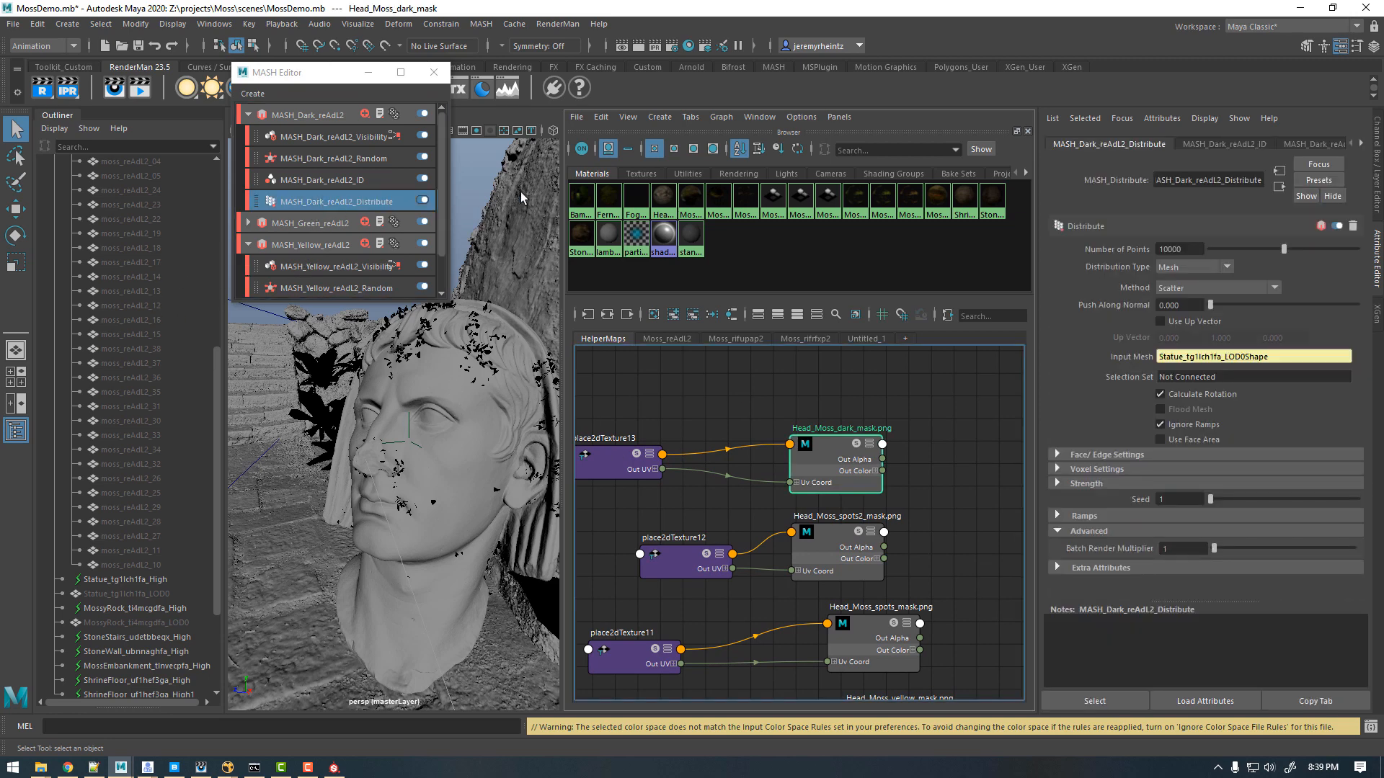
double_click(1192, 250)
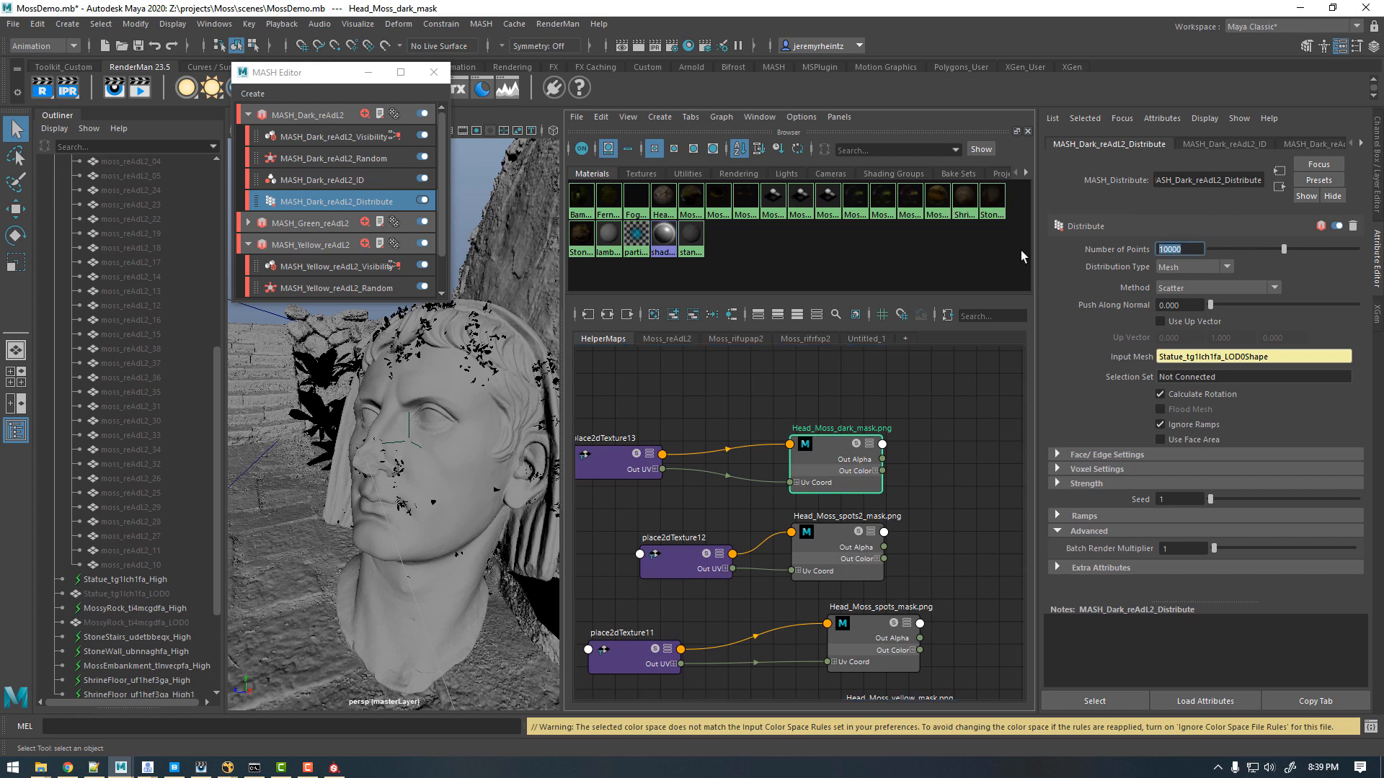
type("300000")
key("Return")
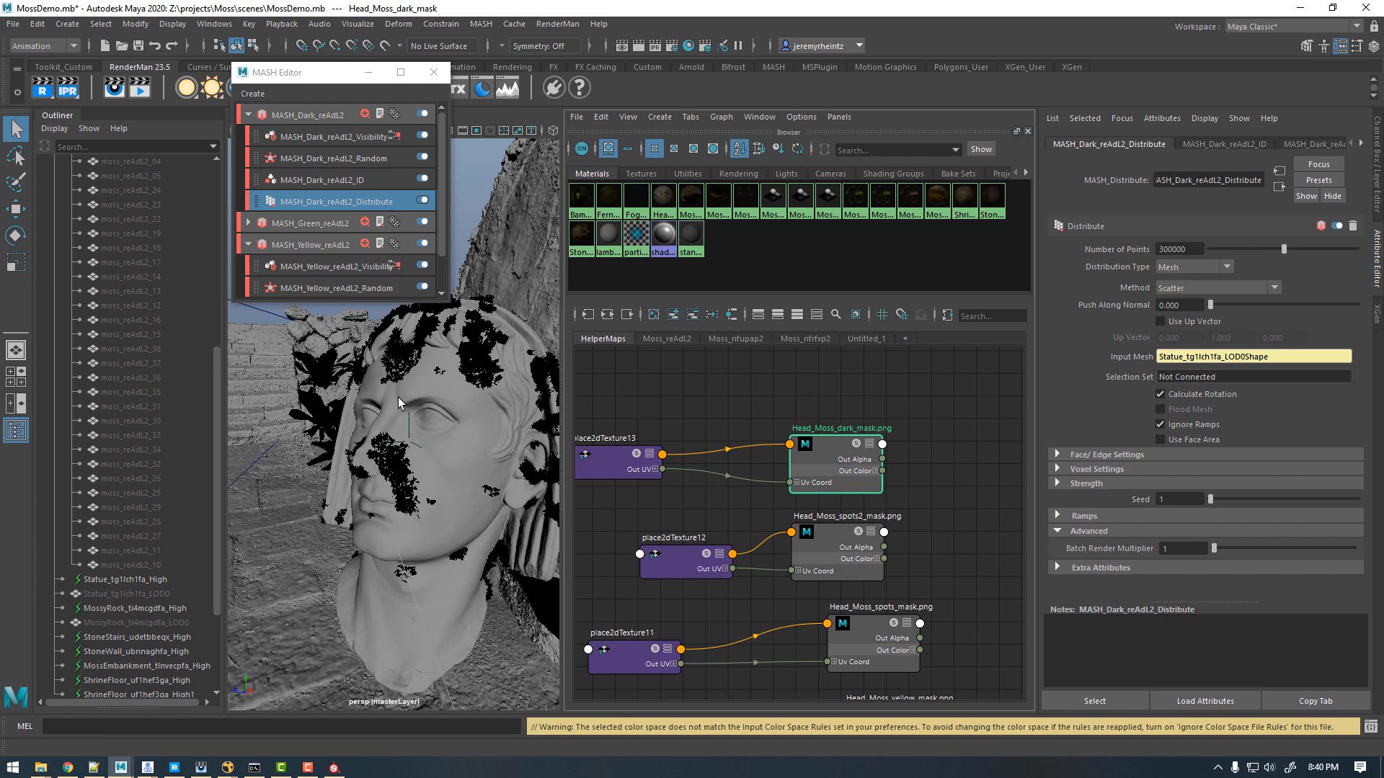
left_click(137, 45)
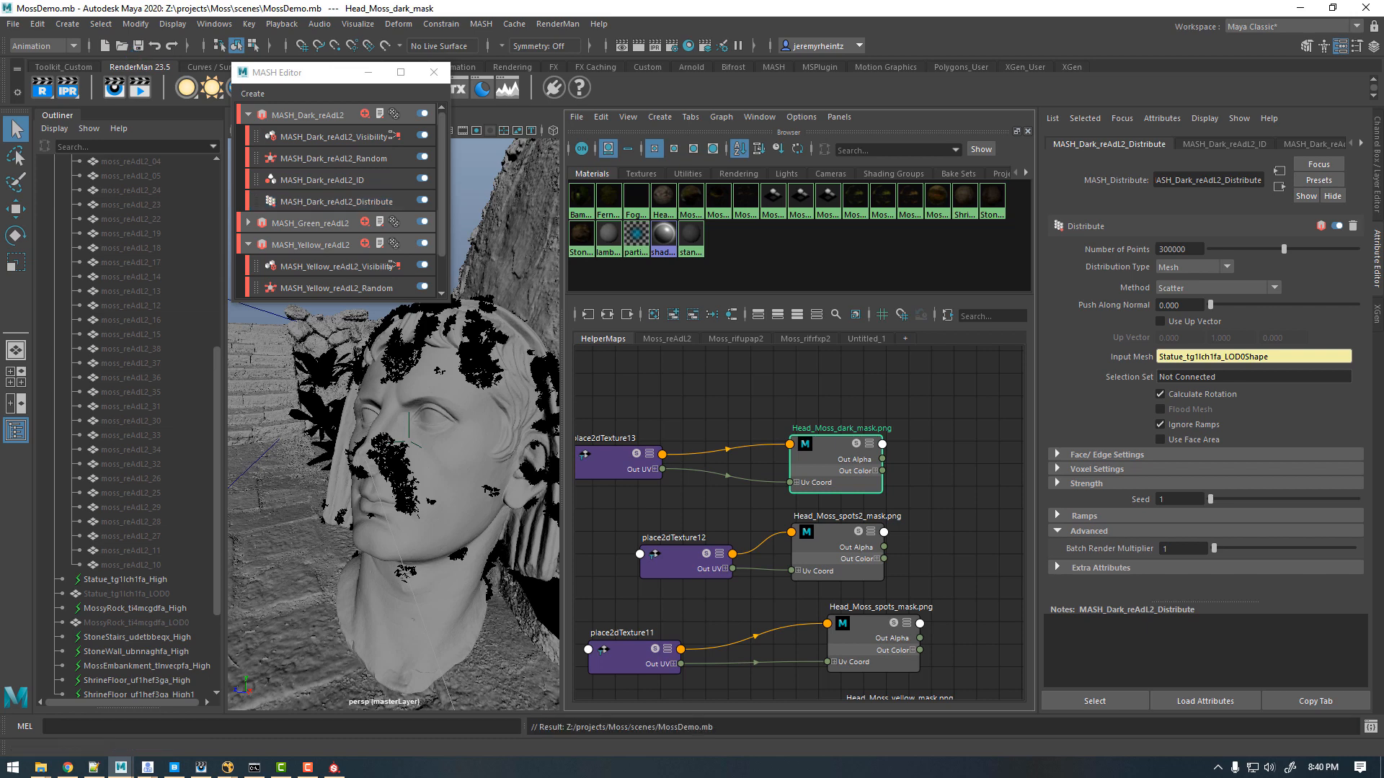
Step: Add MASH_Dark_reAdL2_instancer to the Head_Moss_reAdL2 display layer
left_click_drag(310, 74, 500, 65)
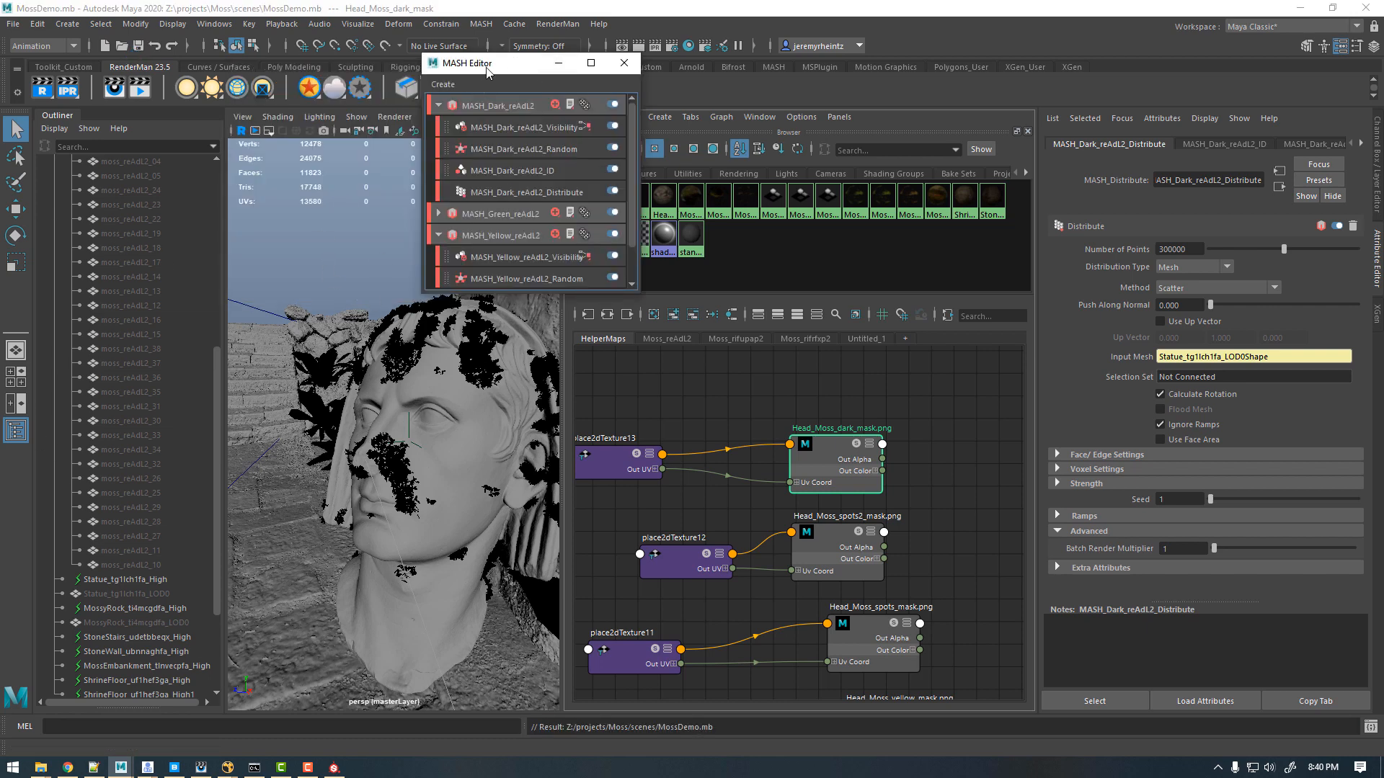
left_click_drag(468, 72, 414, 69)
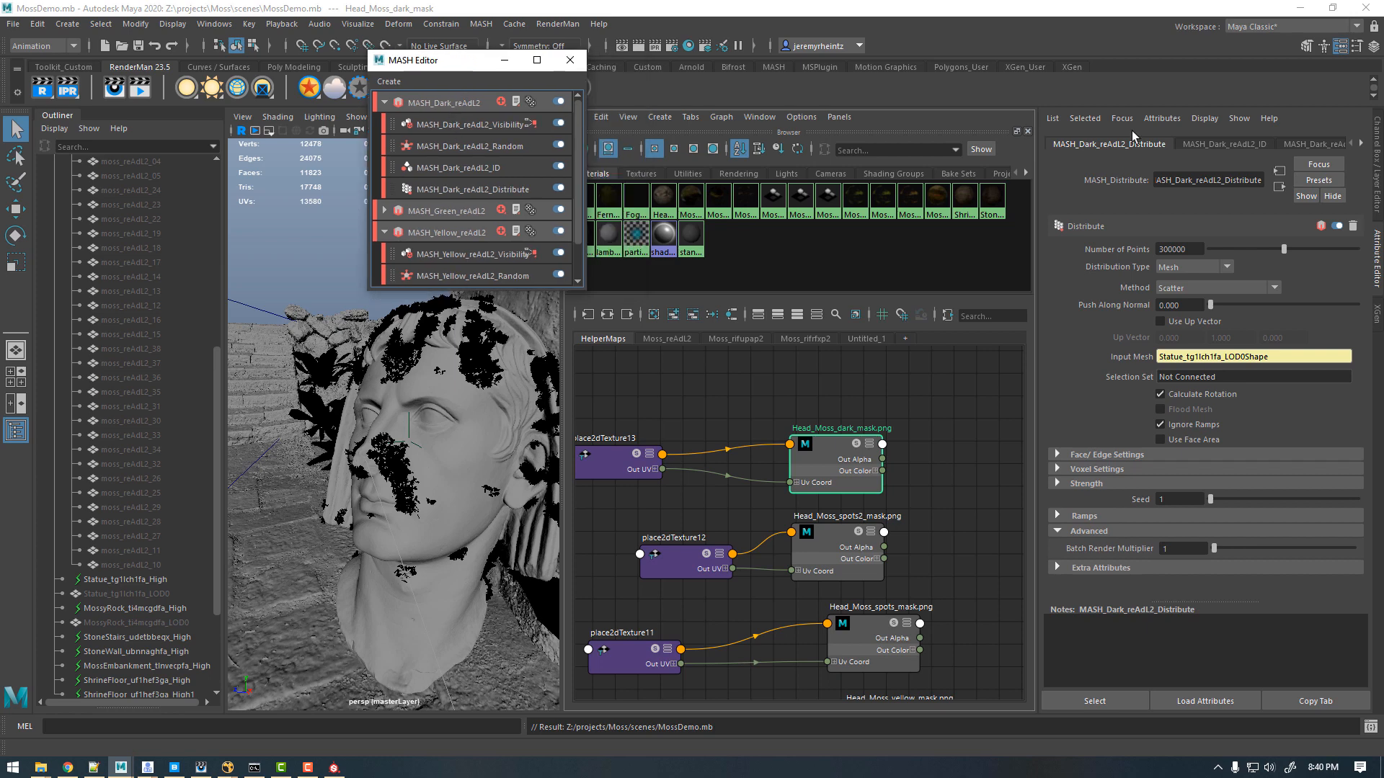
left_click(1377, 160)
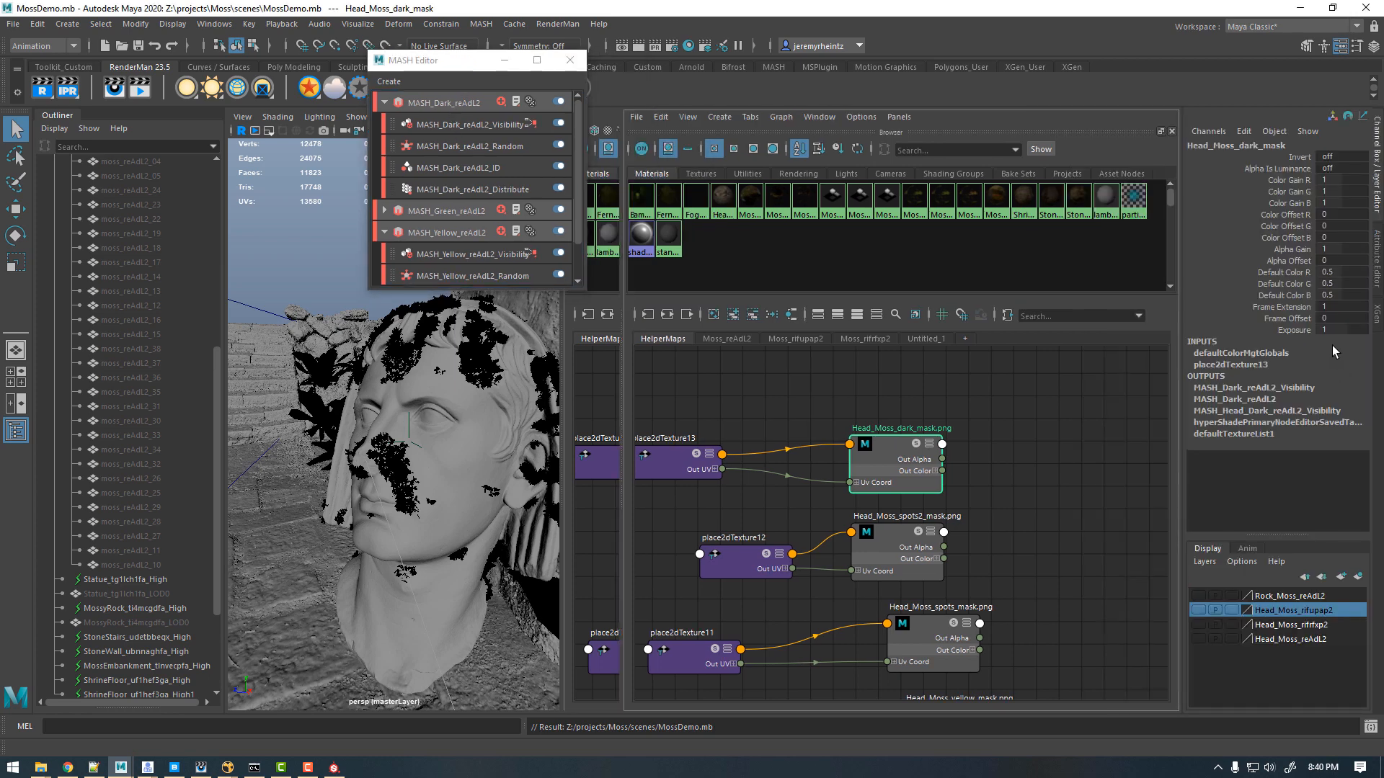
scroll(123, 596, "down", 3)
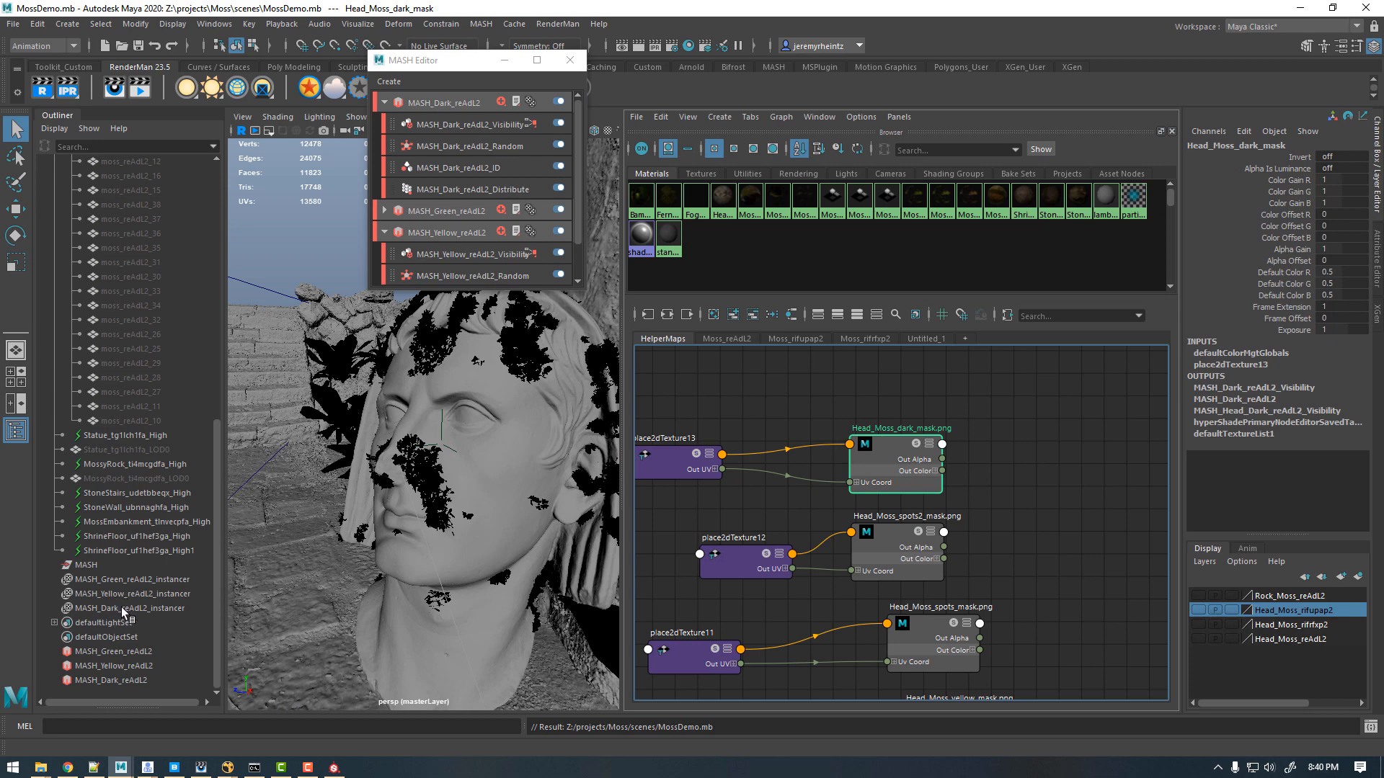
left_click(121, 608)
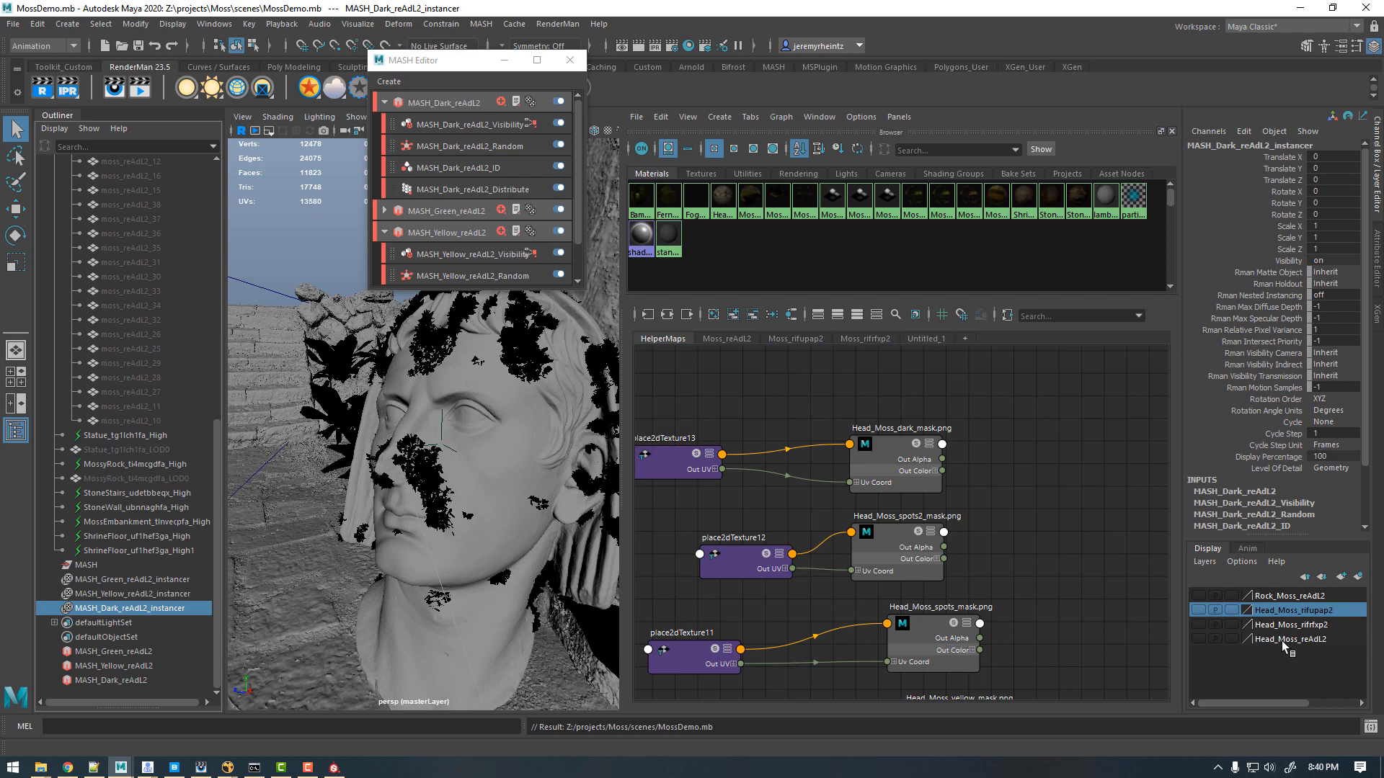
right_click(1282, 641)
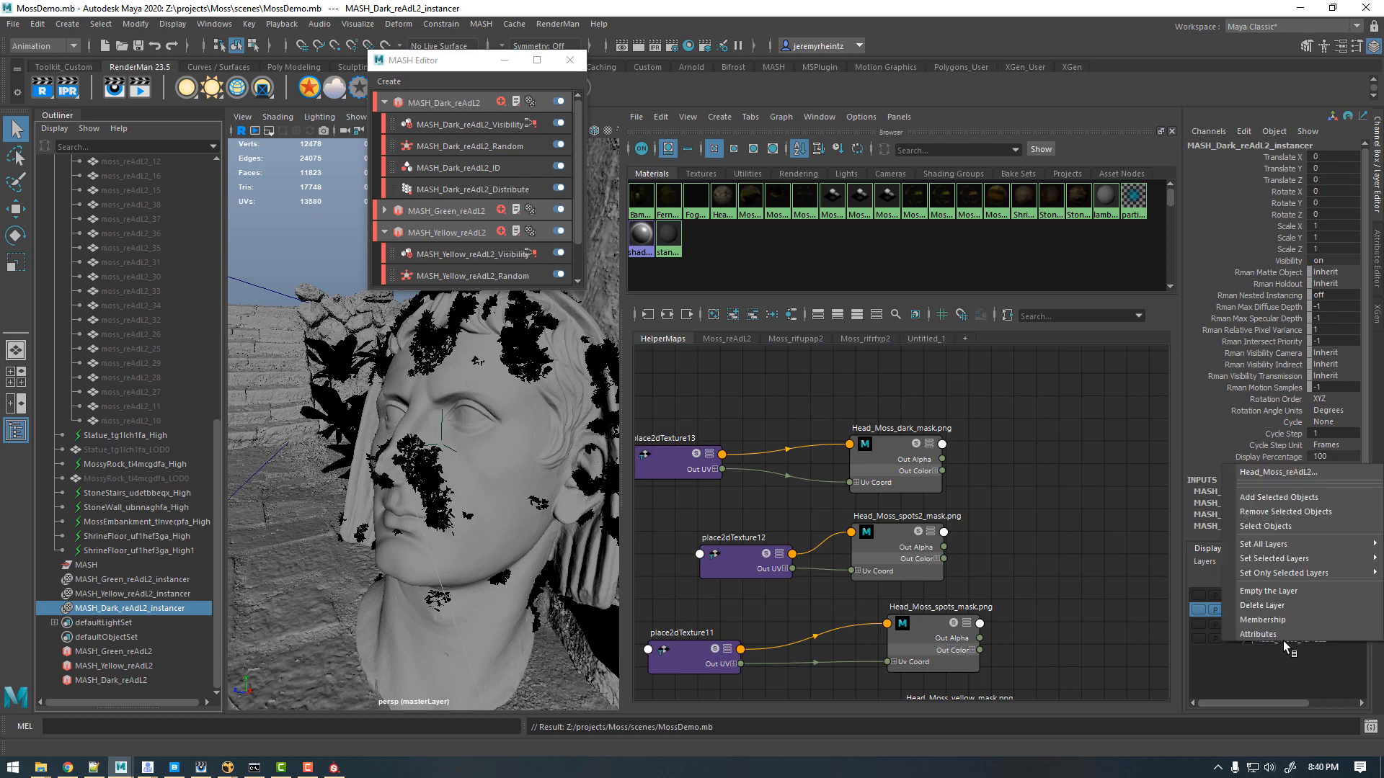
left_click(1265, 498)
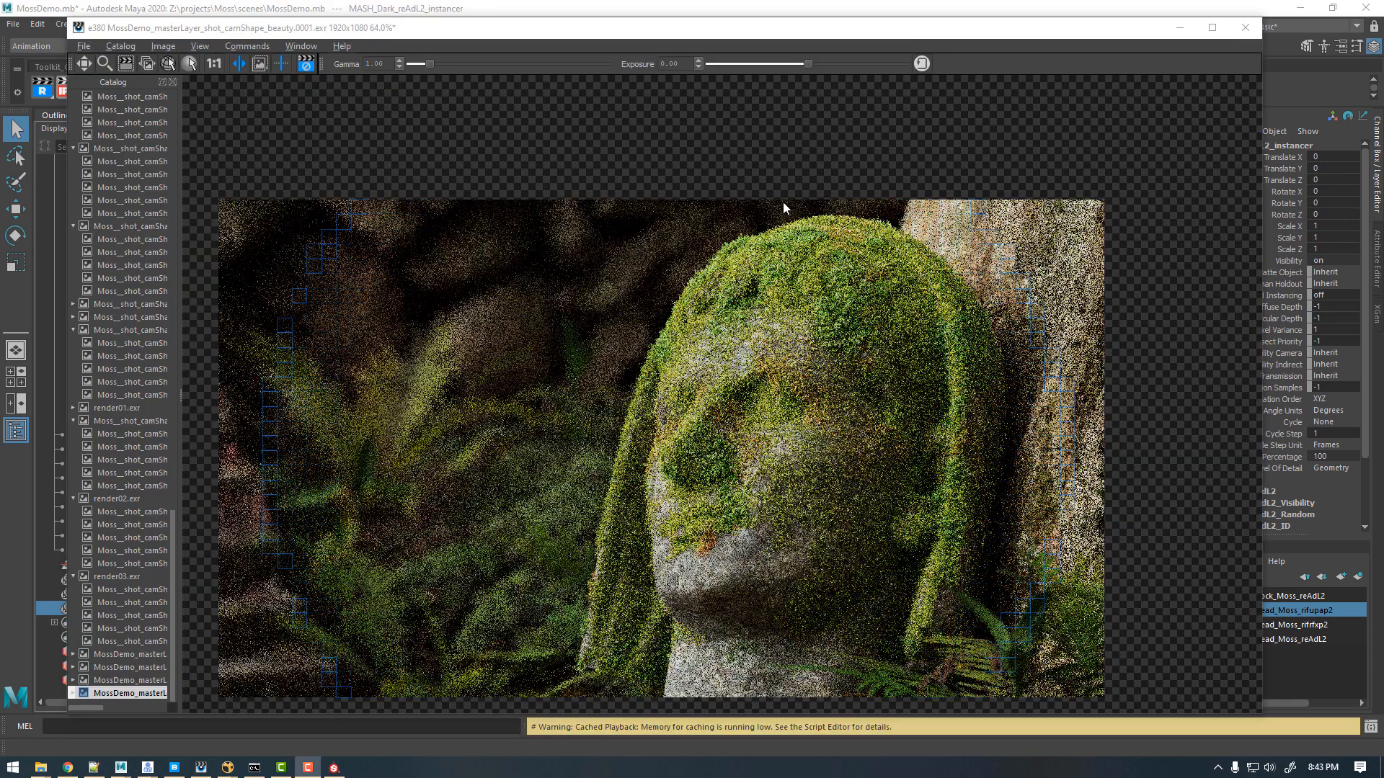
Step: Compare the new render including the dark moss with the previous MossDemo render by switching back and forth between them
left_click_drag(957, 33, 971, 33)
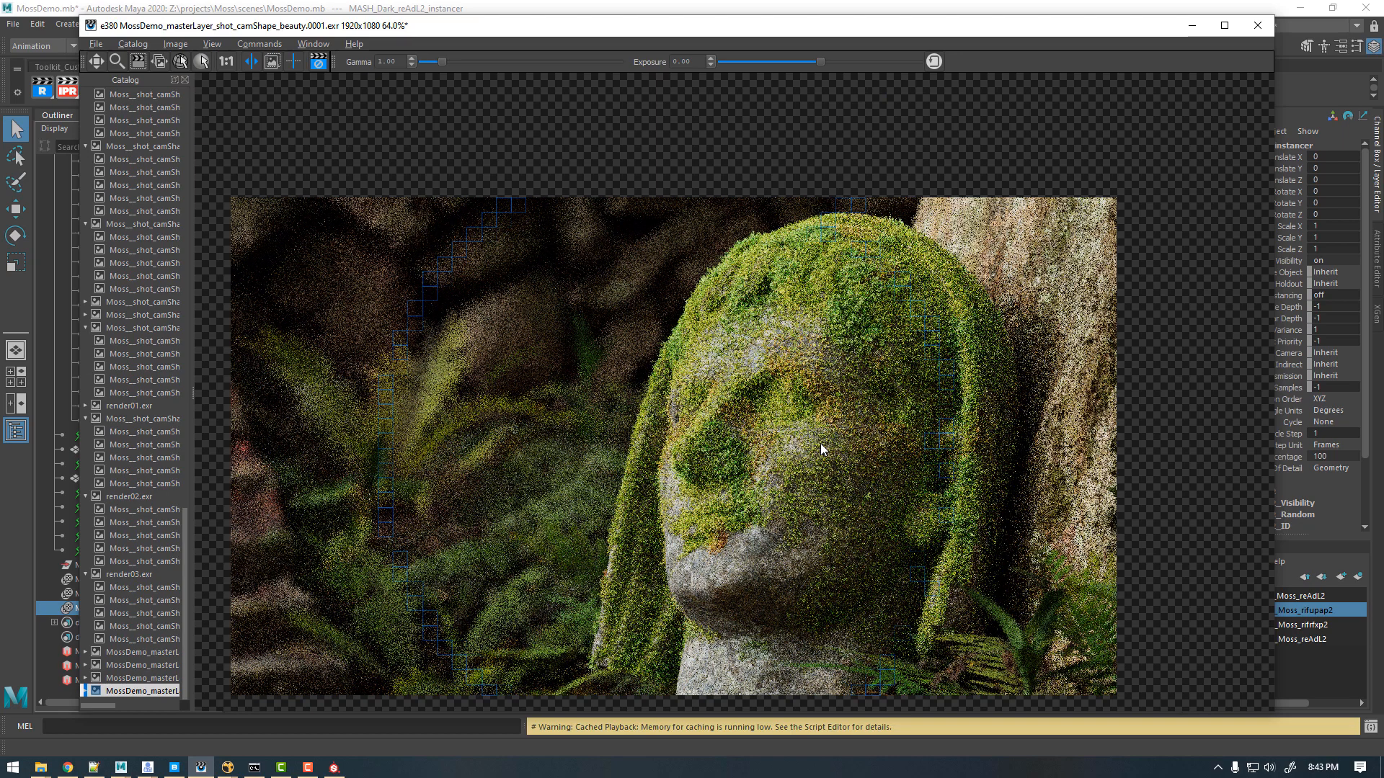
key("Up")
key("Down")
key("Up")
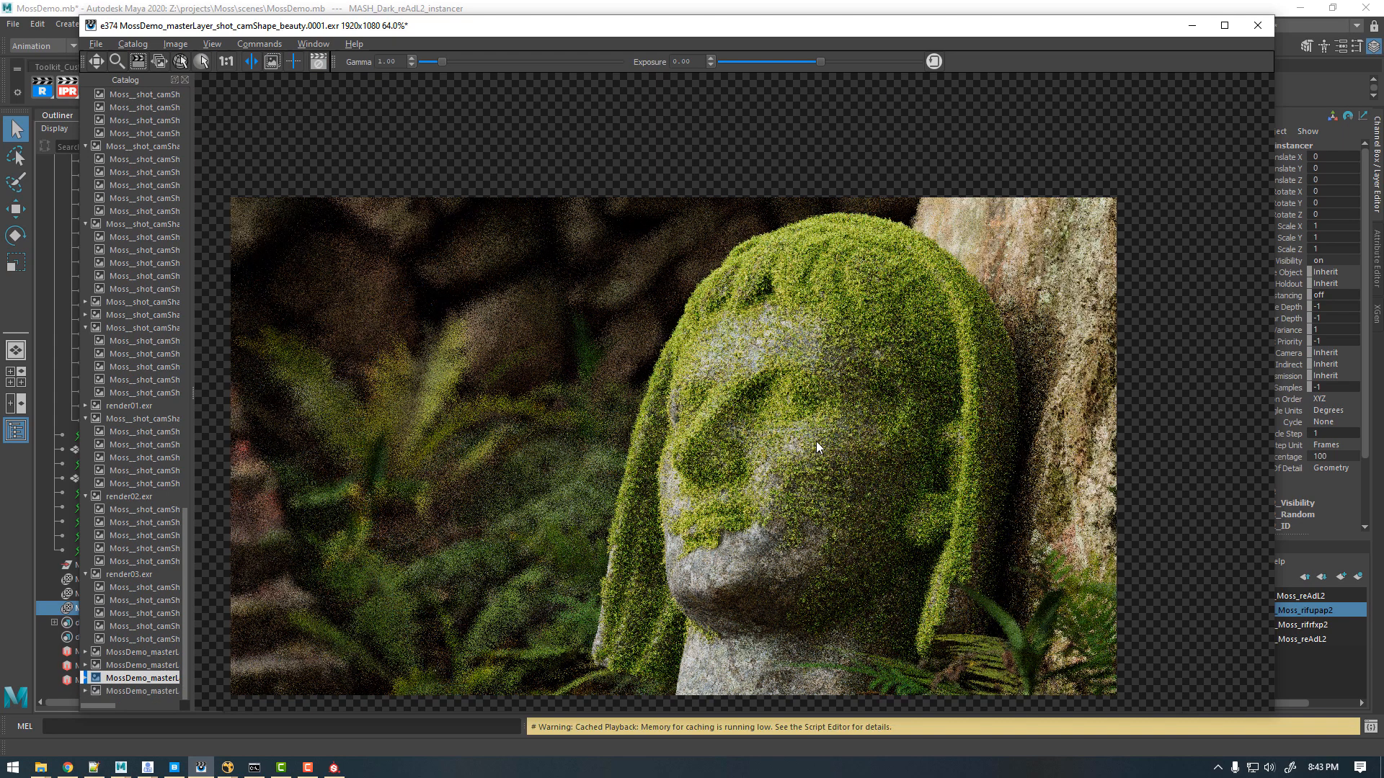
key("Down")
key("Up")
key("Down")
key("Up")
key("Down")
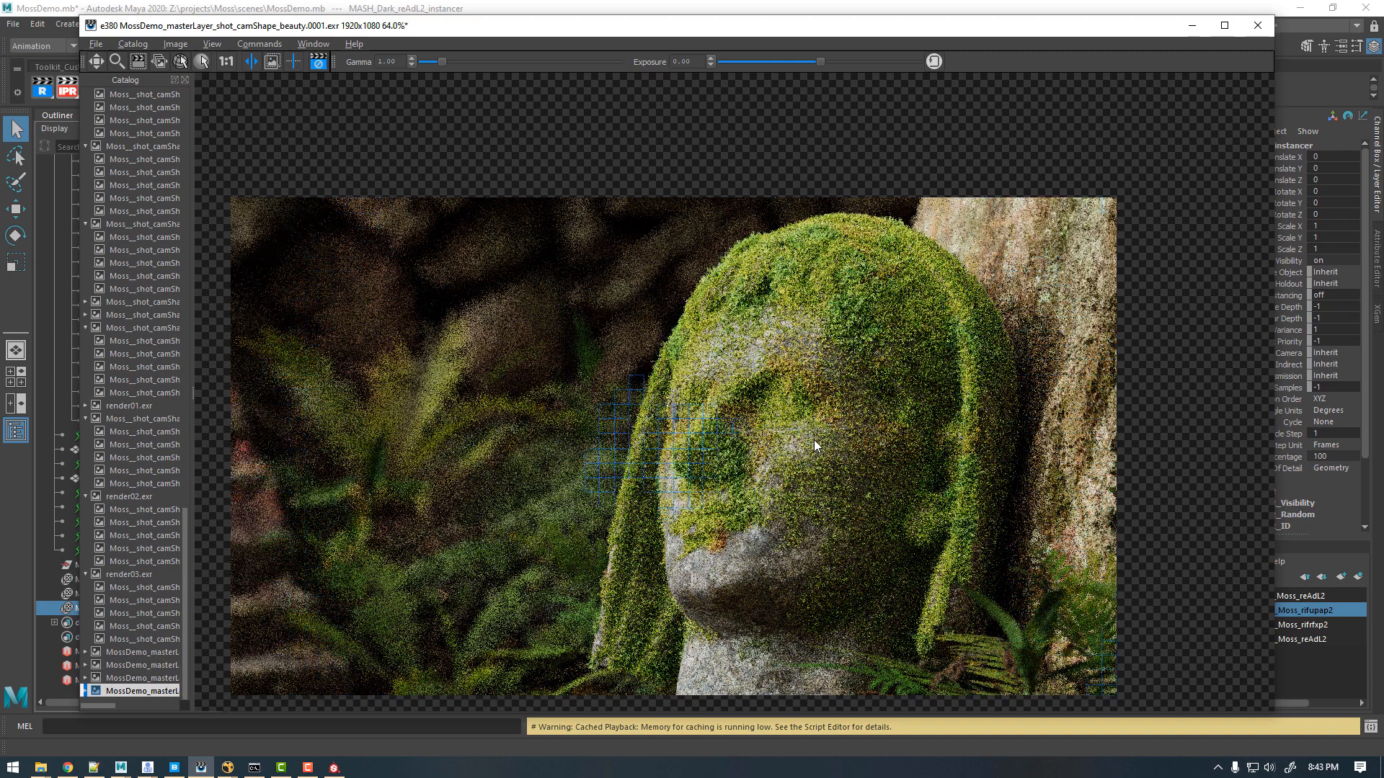
key("Up")
key("Down")
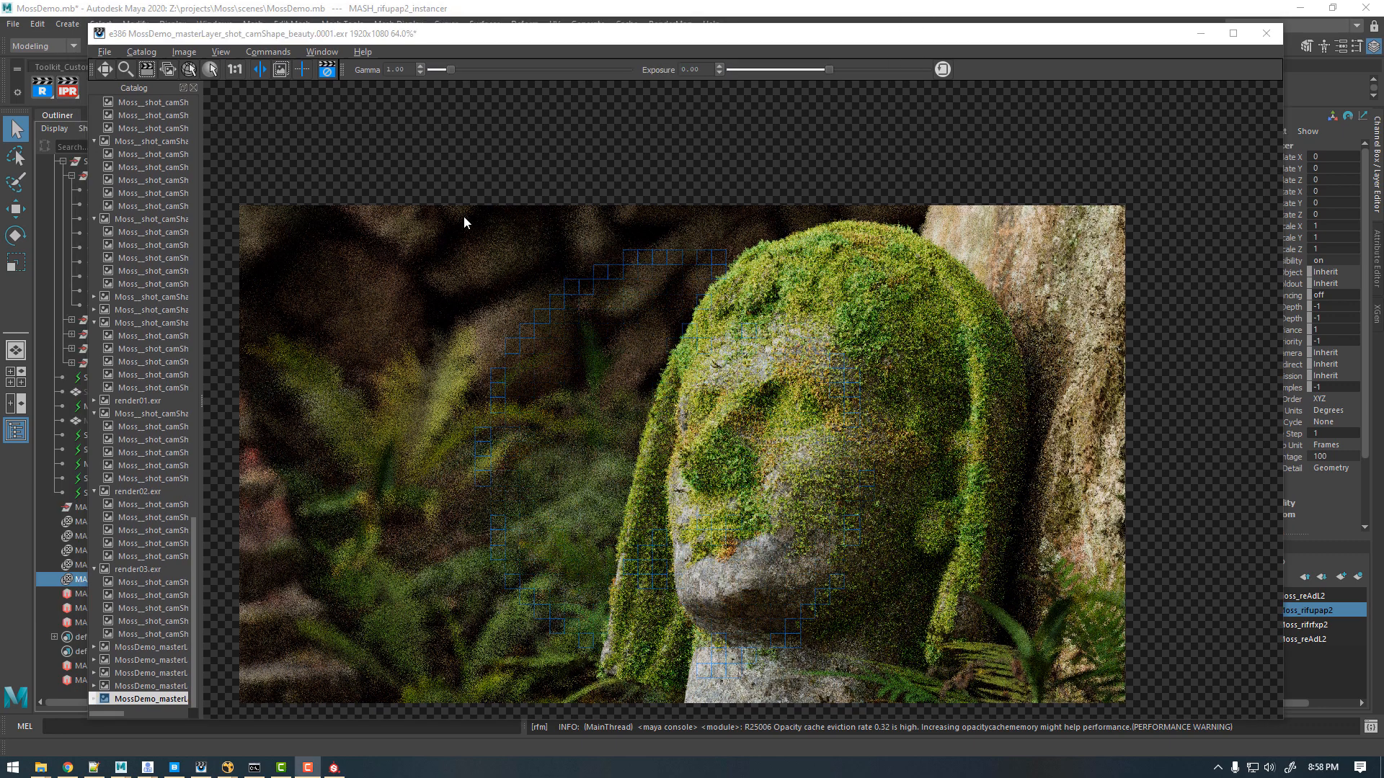
Step: Switch to Substance Painter, hide Moss Dark, and examine the Moss Spots and Moss Spots 2 masks on the head before returning to the render
left_click_drag(799, 41, 804, 41)
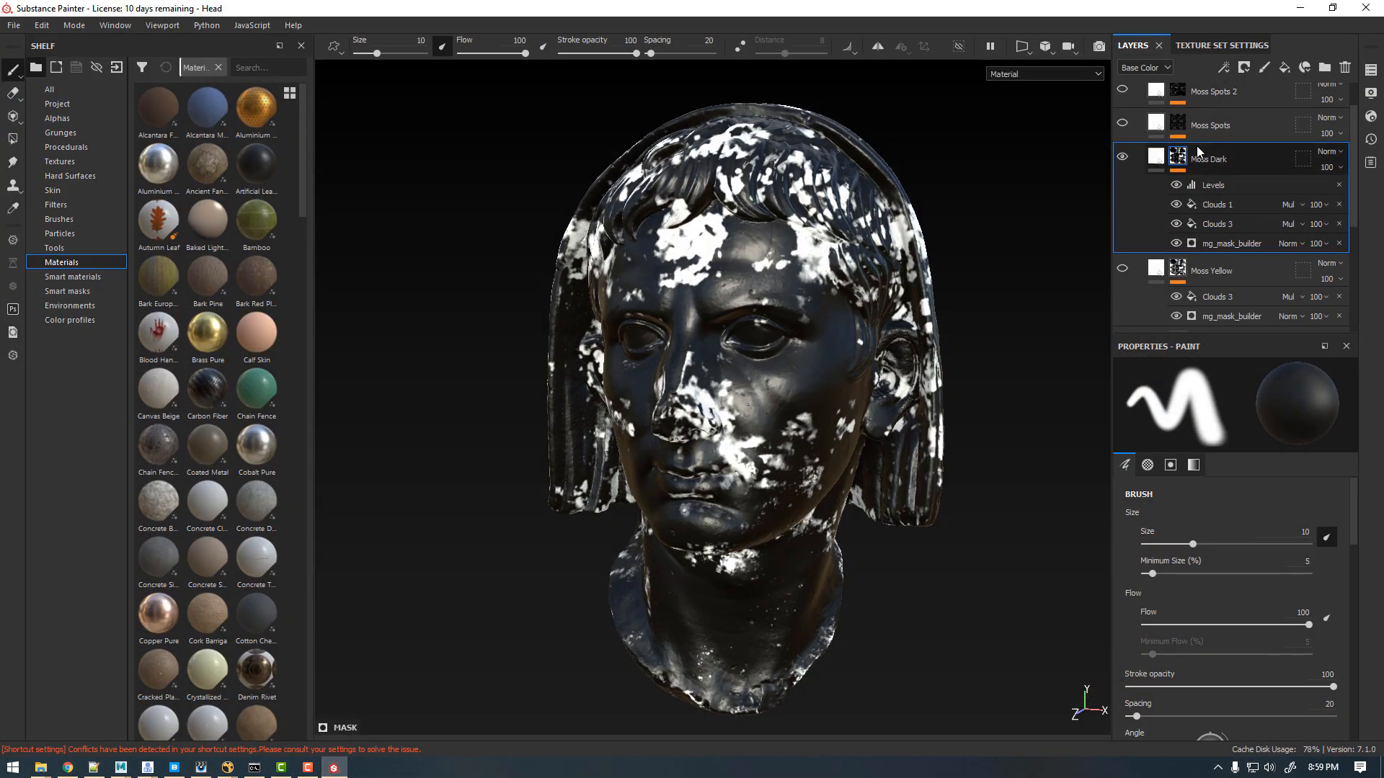
left_click(1123, 160)
left_click(1122, 122)
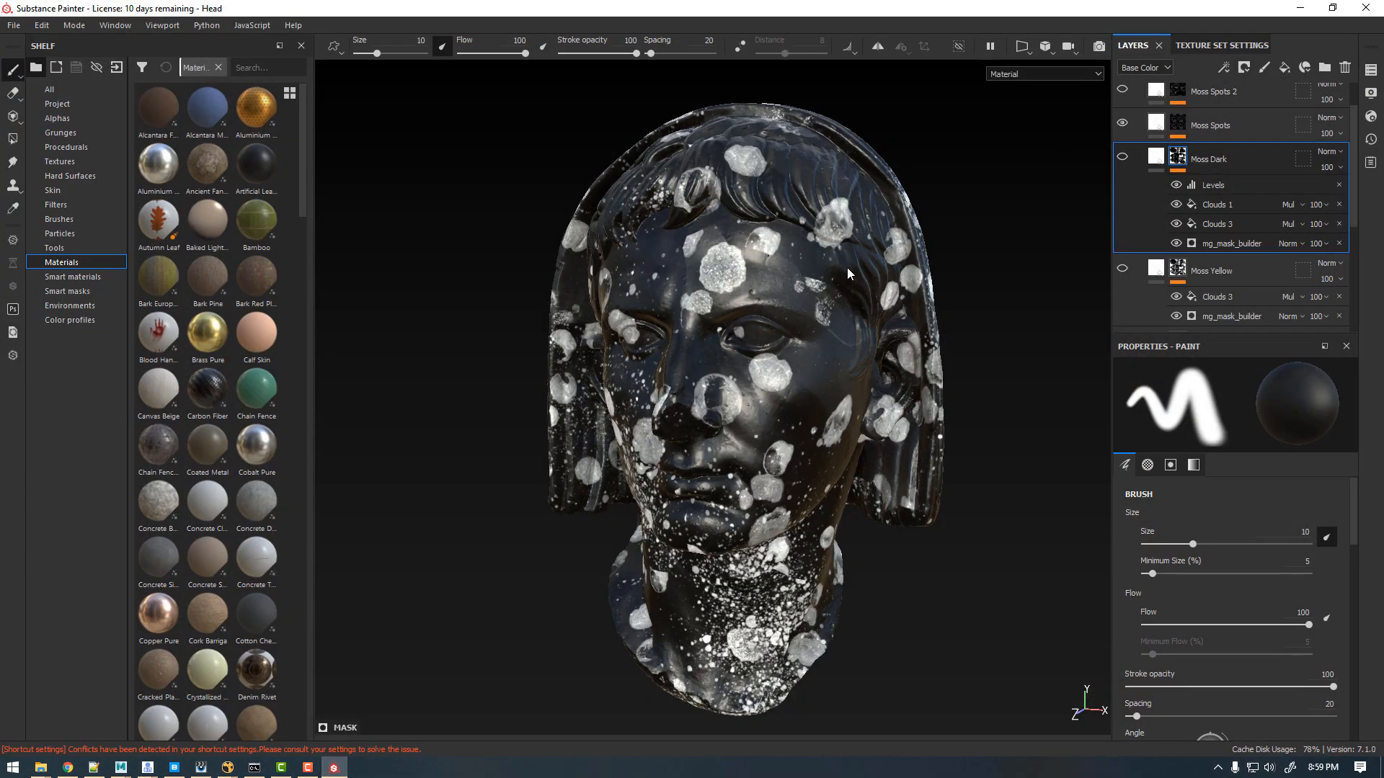
left_click_drag(852, 279, 907, 118, "alt")
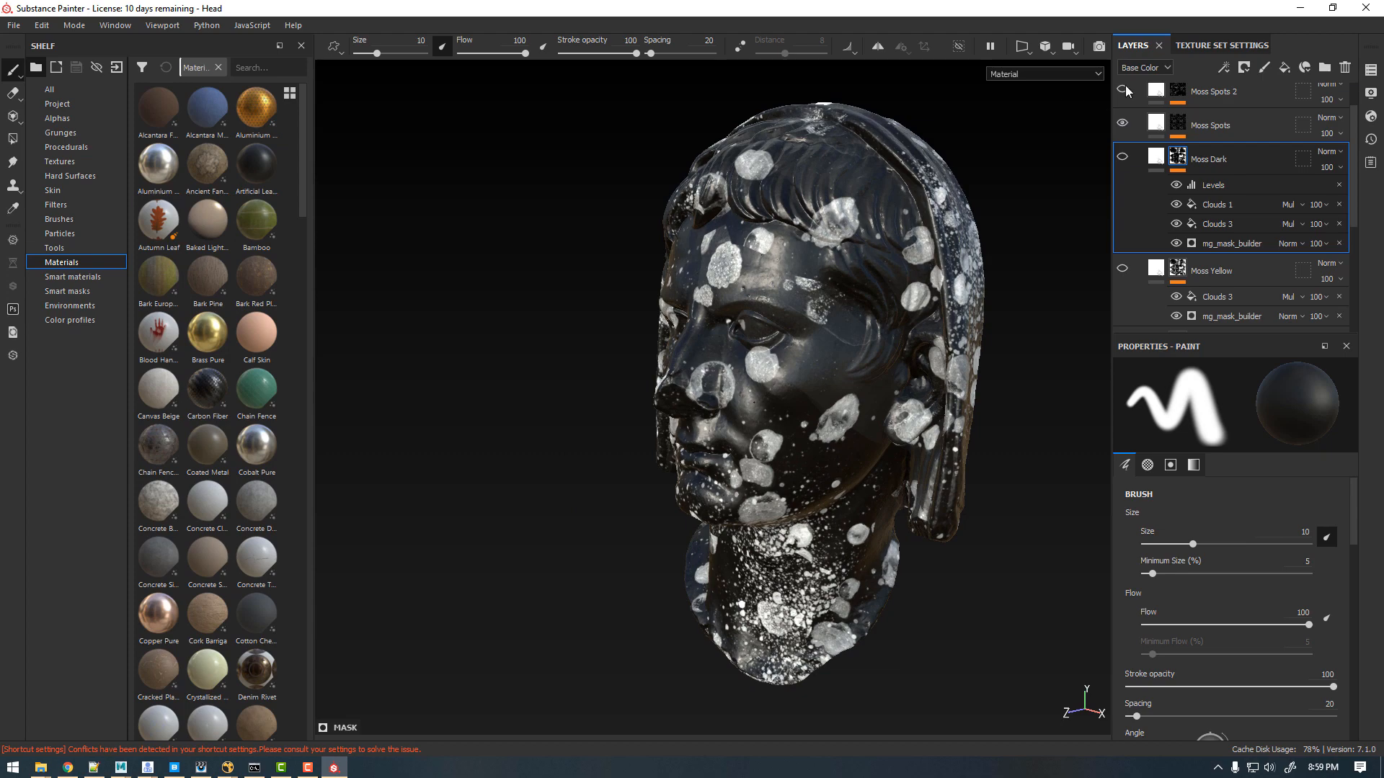
left_click(1124, 89)
left_click(1122, 124)
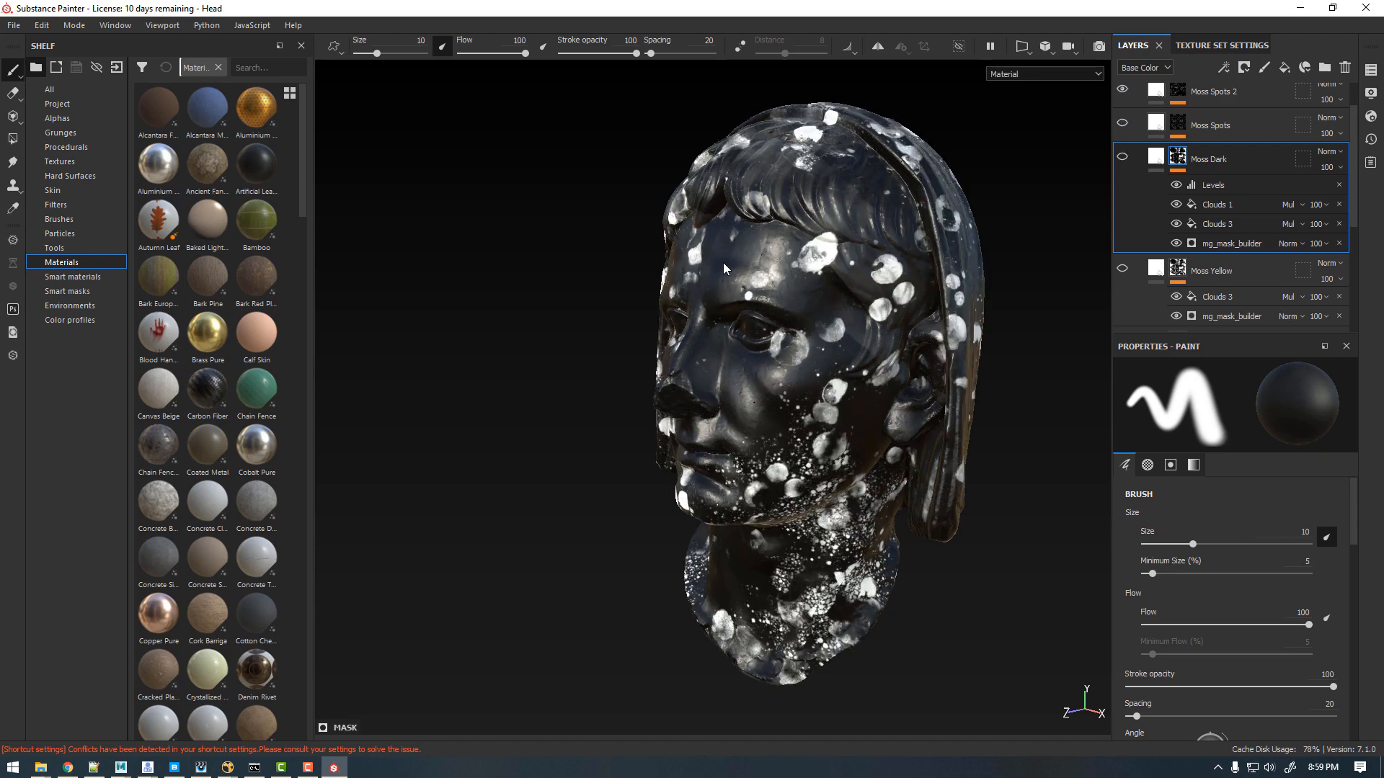
left_click(1300, 8)
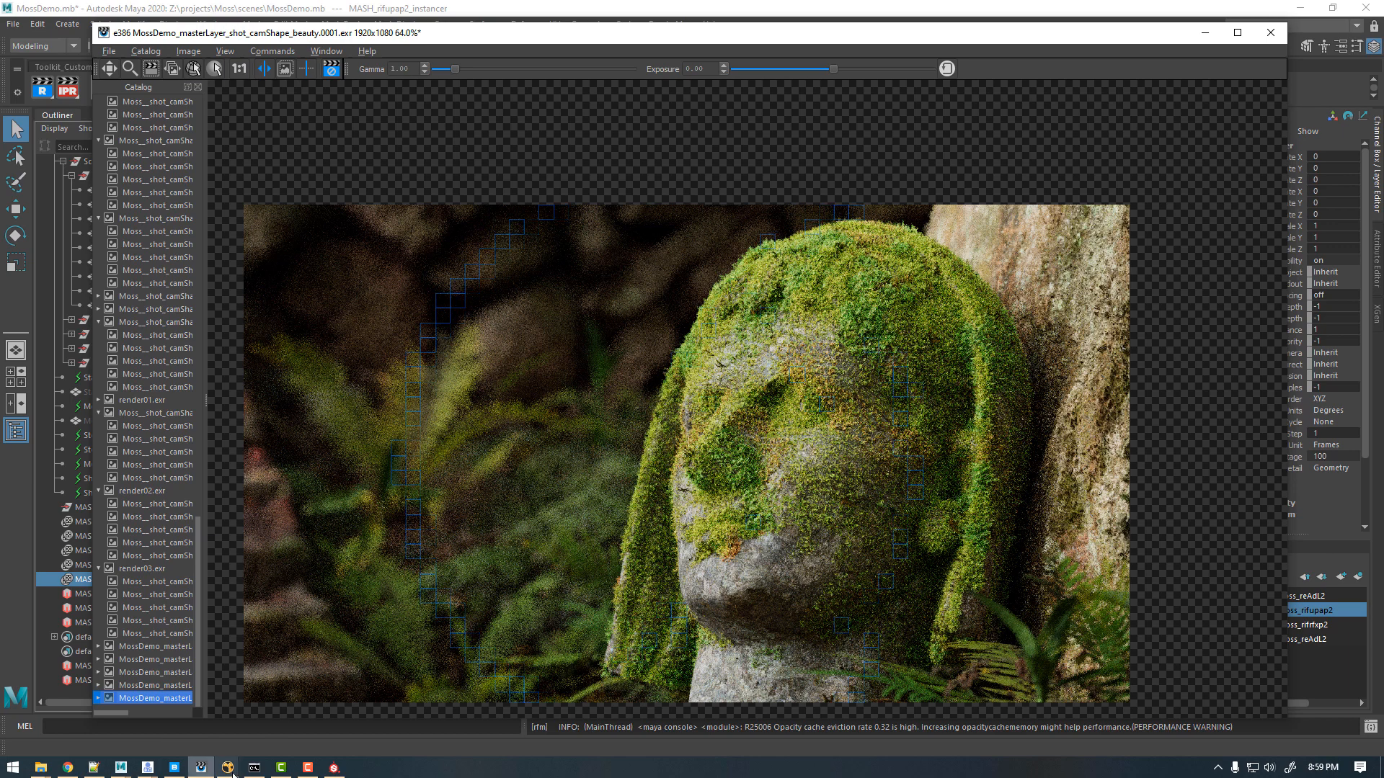
mouse_move(231, 773)
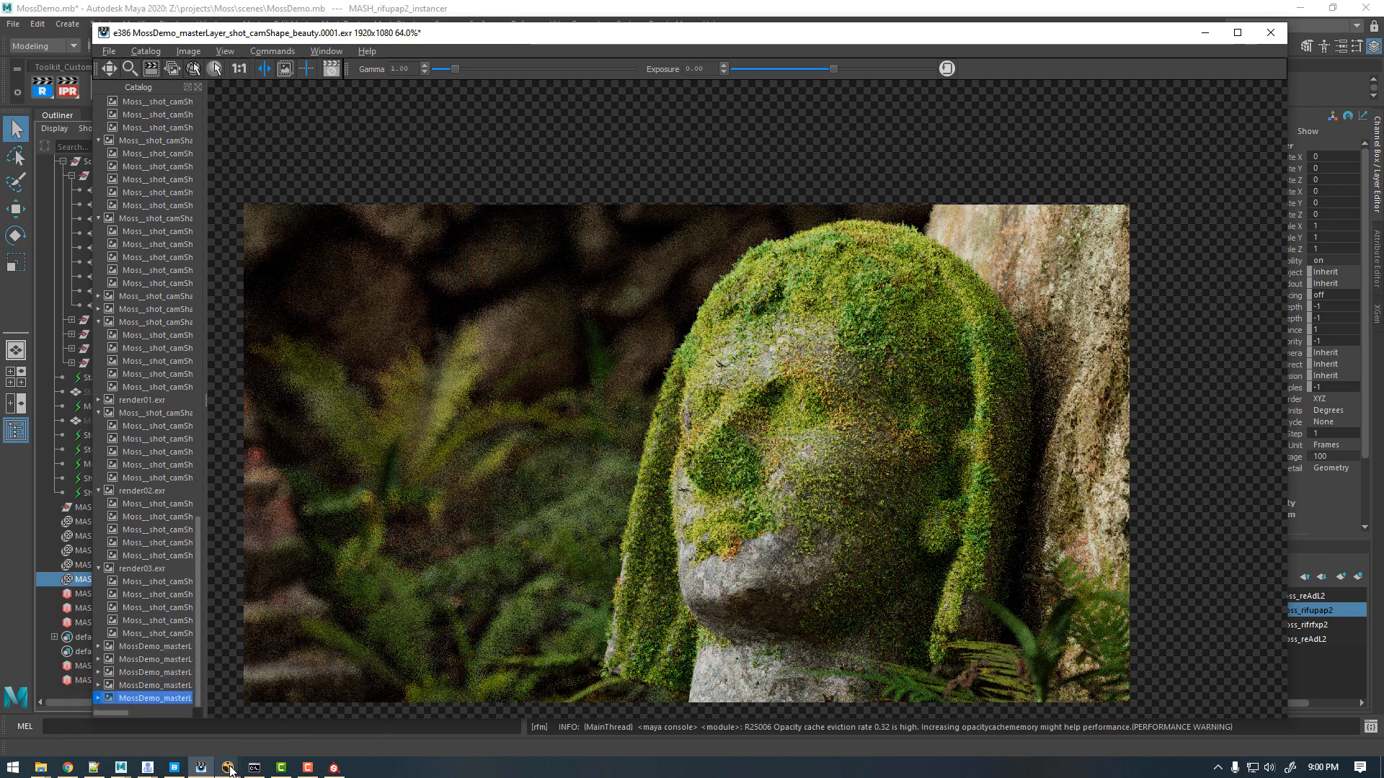
Step: Switch to Nuke and look over the composited close-up of the moss on the head and rock
left_click(288, 718)
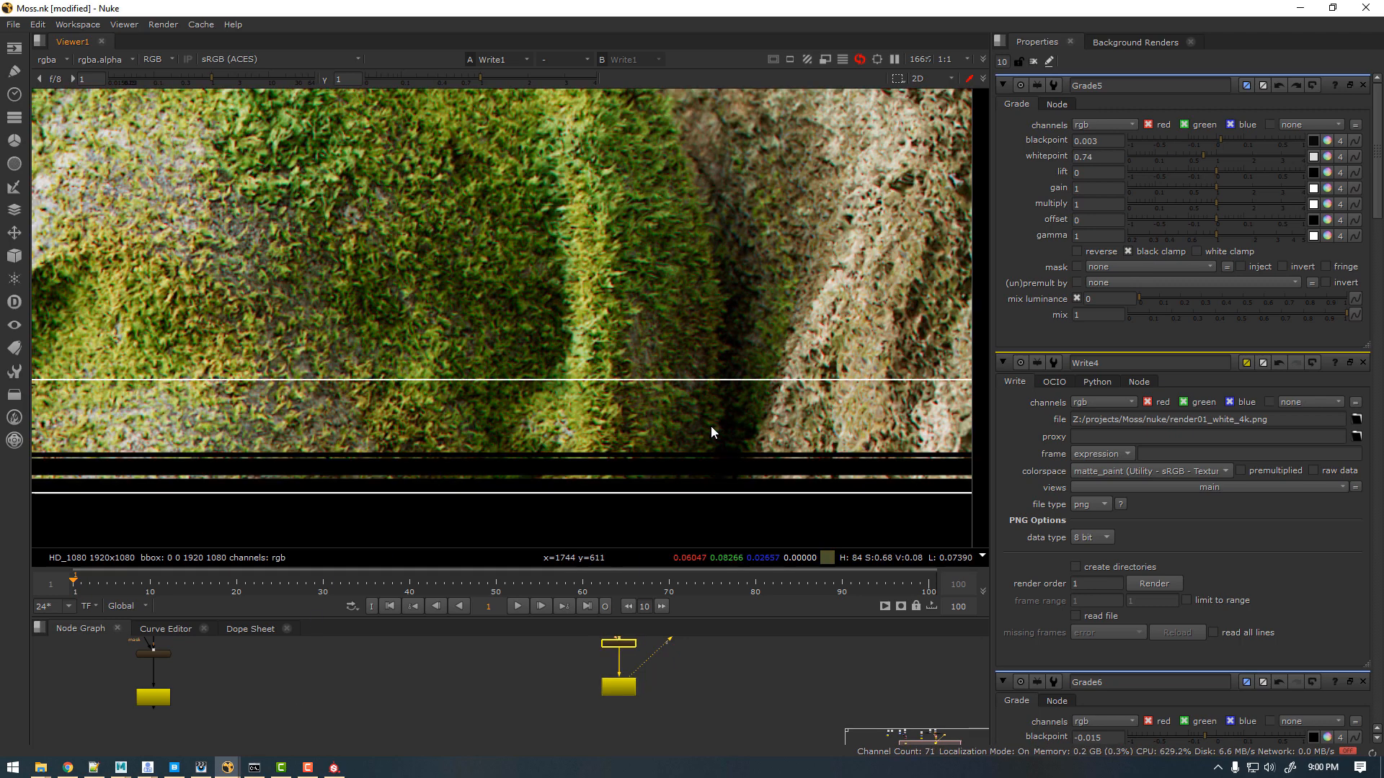
scroll(758, 312, "down", 1)
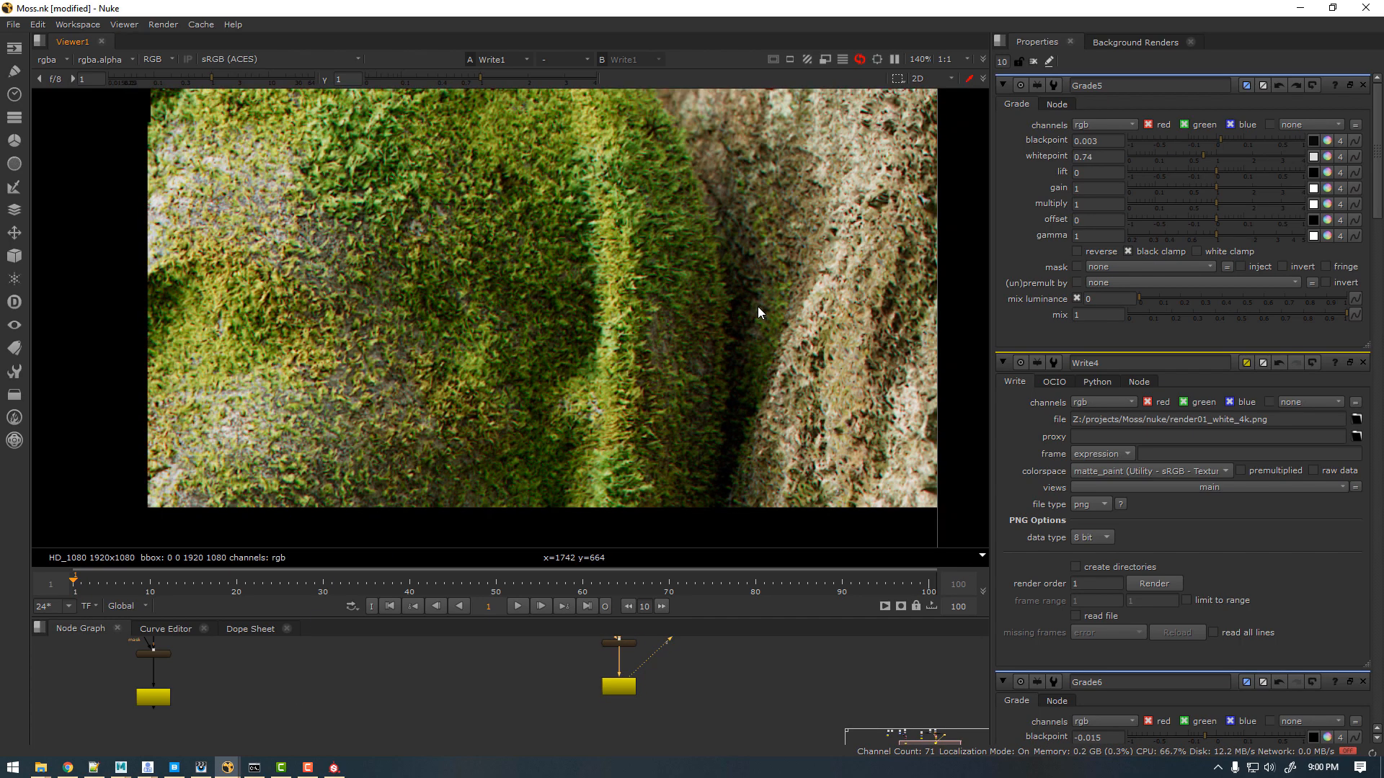
scroll(758, 312, "down", 1)
scroll(758, 308, "down", 1)
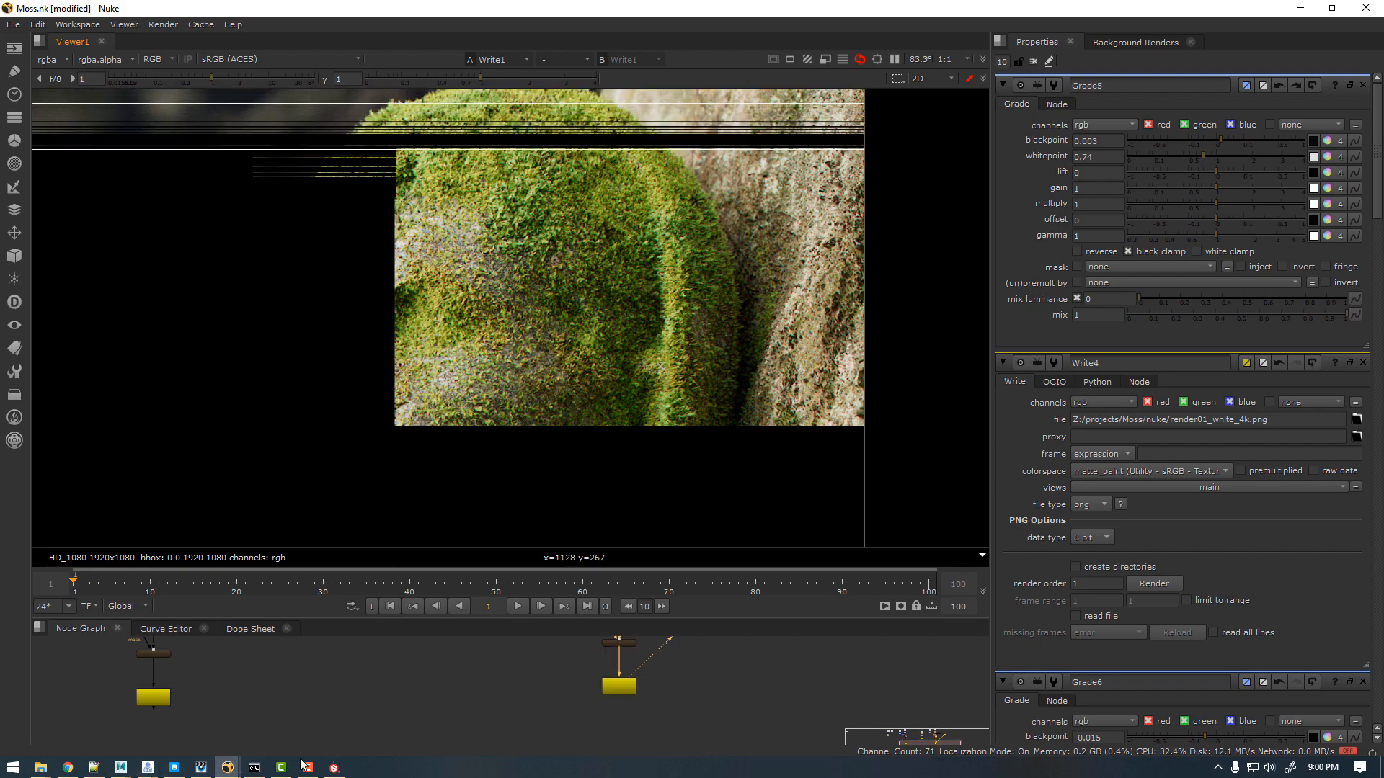
Step: Switch to Substance Painter, close the Head project without saving its changes, and open RockFace.spp
left_click(335, 765)
key("ctrl+w")
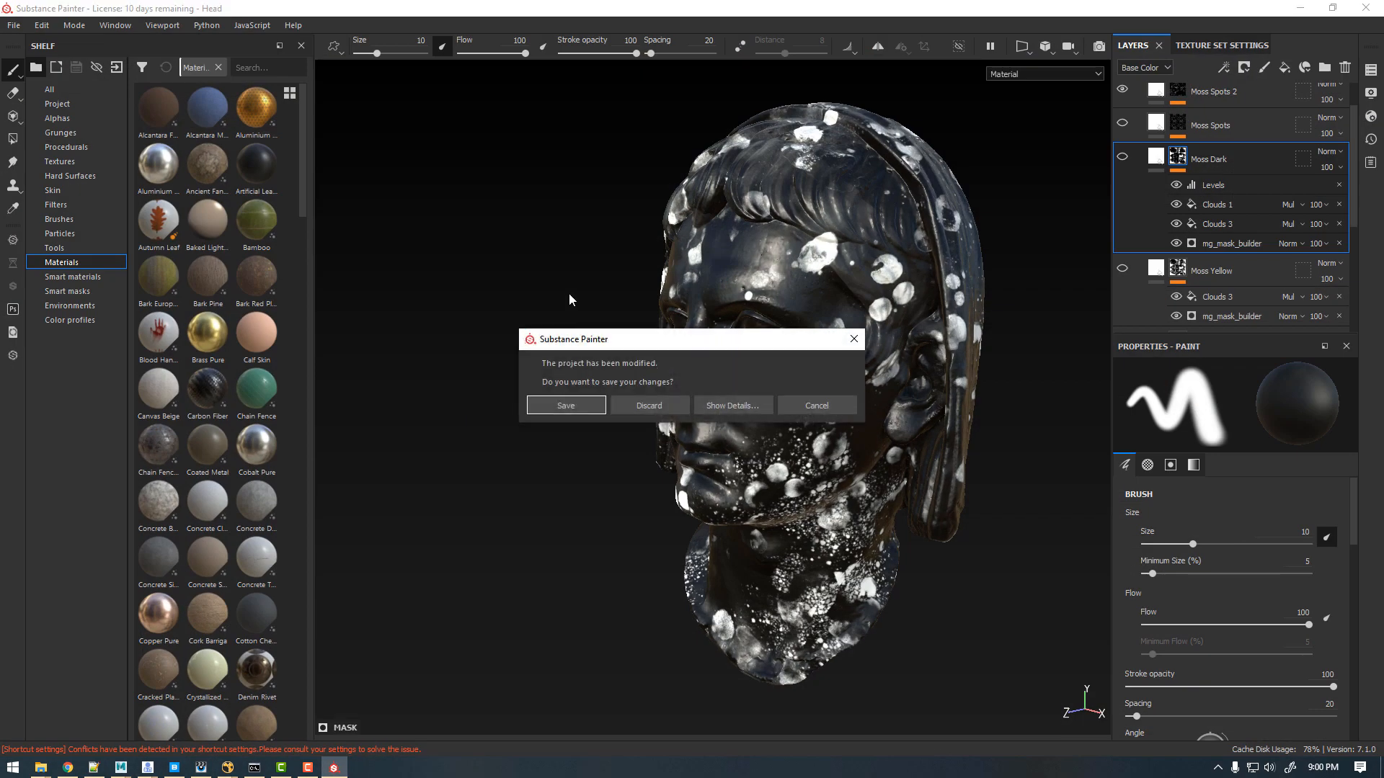
left_click(634, 405)
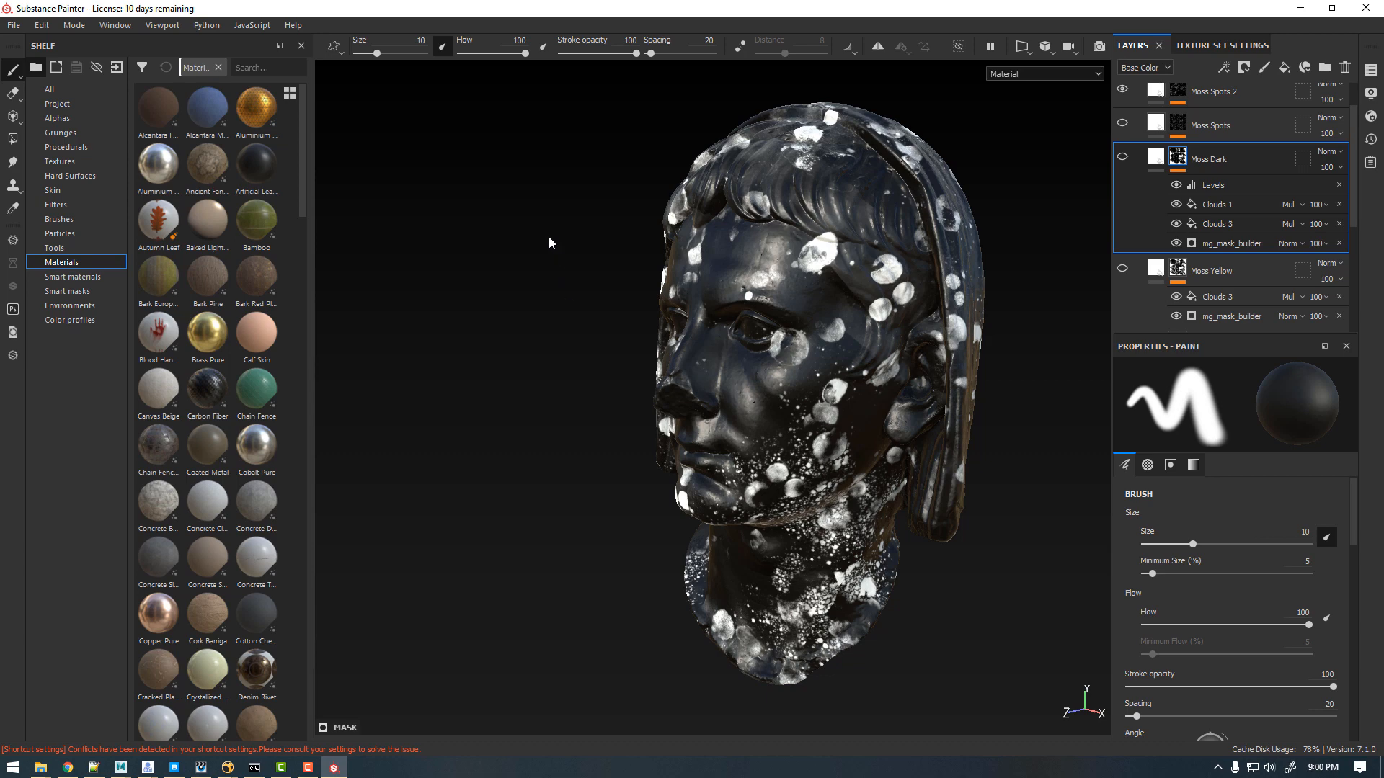
key("ctrl+o")
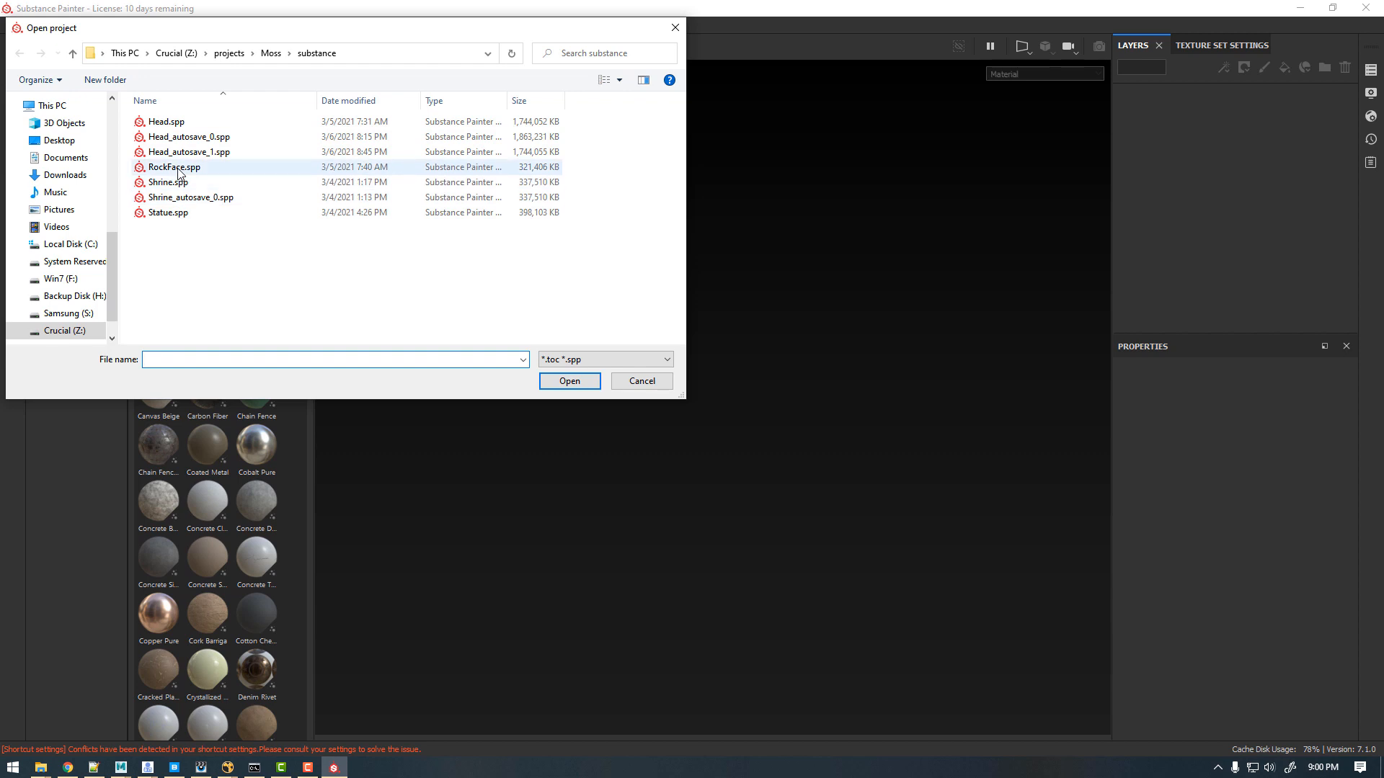
left_click(174, 166)
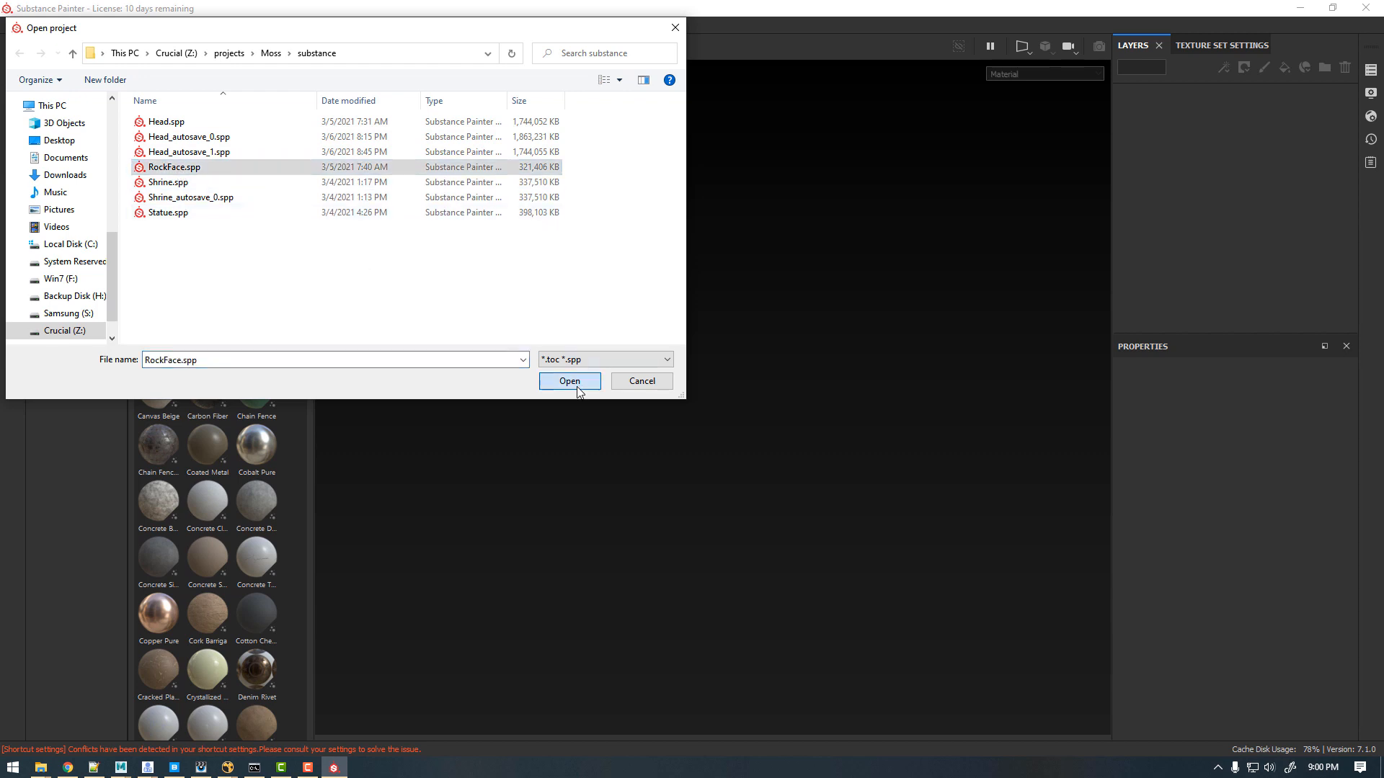
left_click(579, 383)
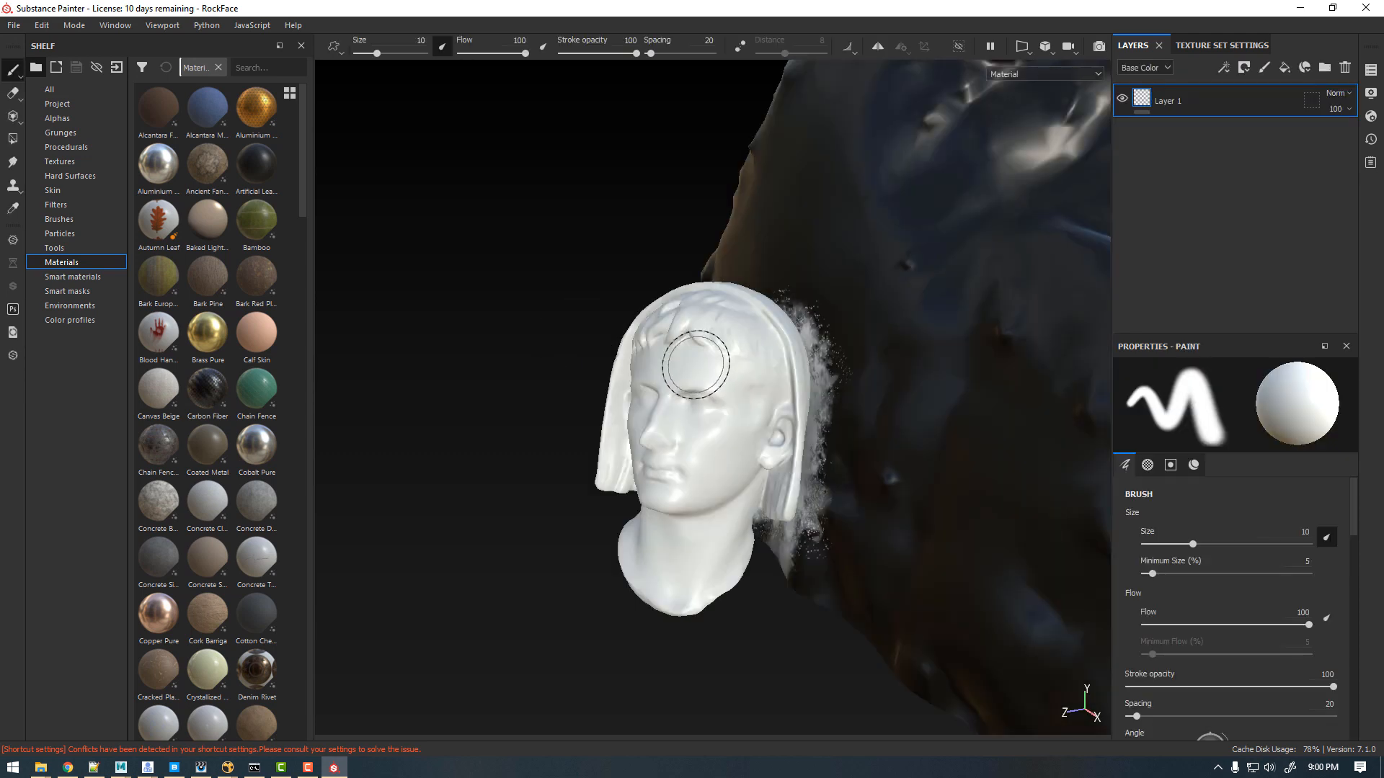
Step: Examine the head against the masked rock face and check the mossy statue reference photo on Pinterest
middle_click_drag(722, 362, 516, 422, "alt")
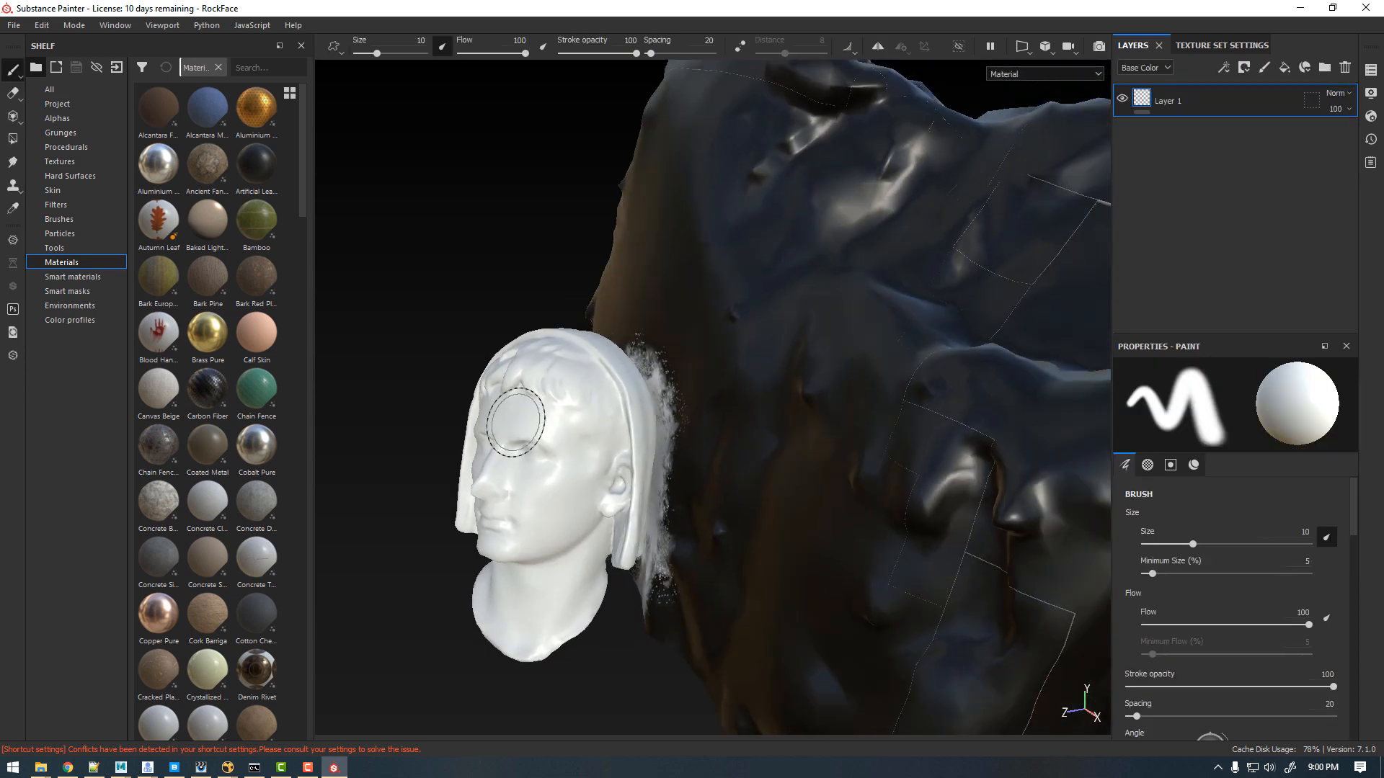
mouse_move(516, 423)
left_mouse_down("alt")
mouse_move(613, 462)
mouse_move(583, 419)
left_mouse_up("alt")
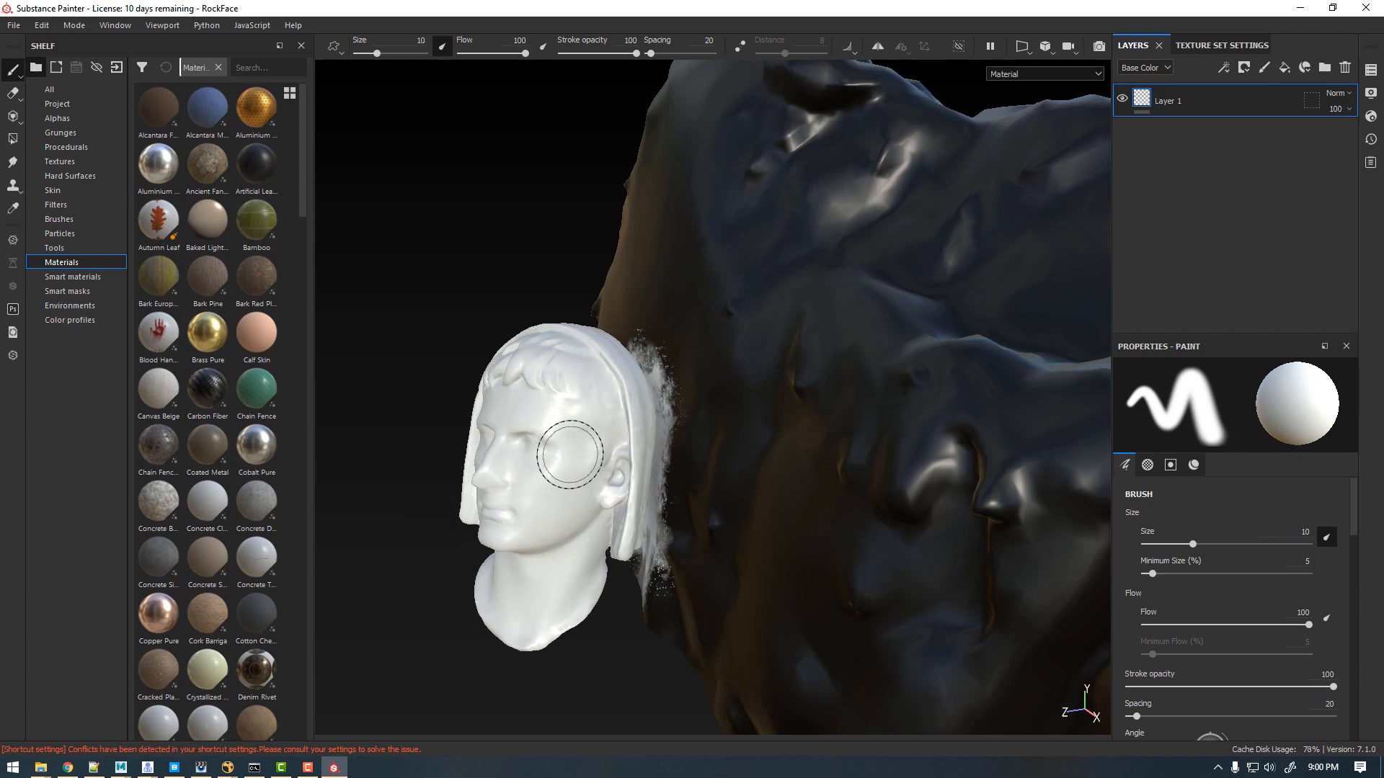
mouse_move(543, 451)
left_mouse_down("alt")
mouse_move(543, 485)
mouse_move(642, 504)
mouse_move(688, 483)
left_mouse_up("alt")
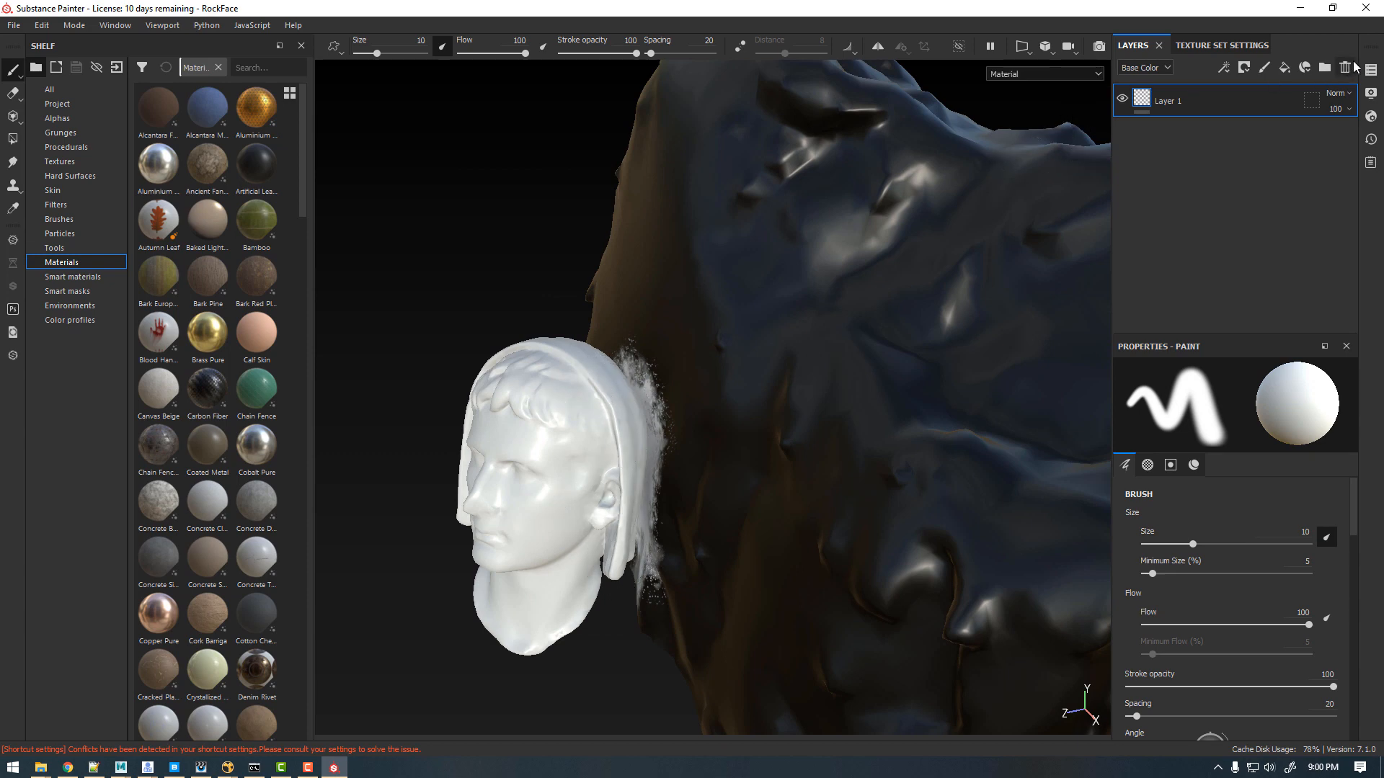
left_click(1370, 68)
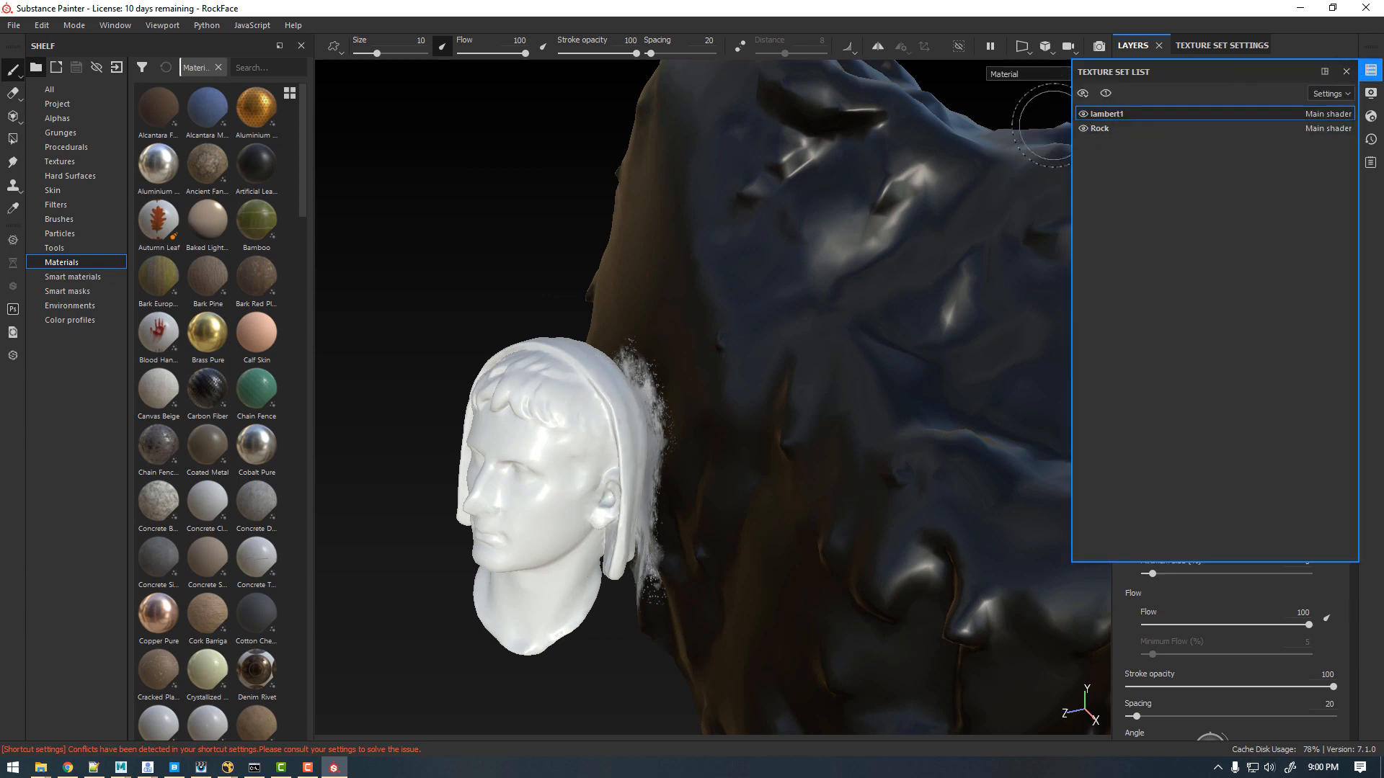
left_click(67, 768)
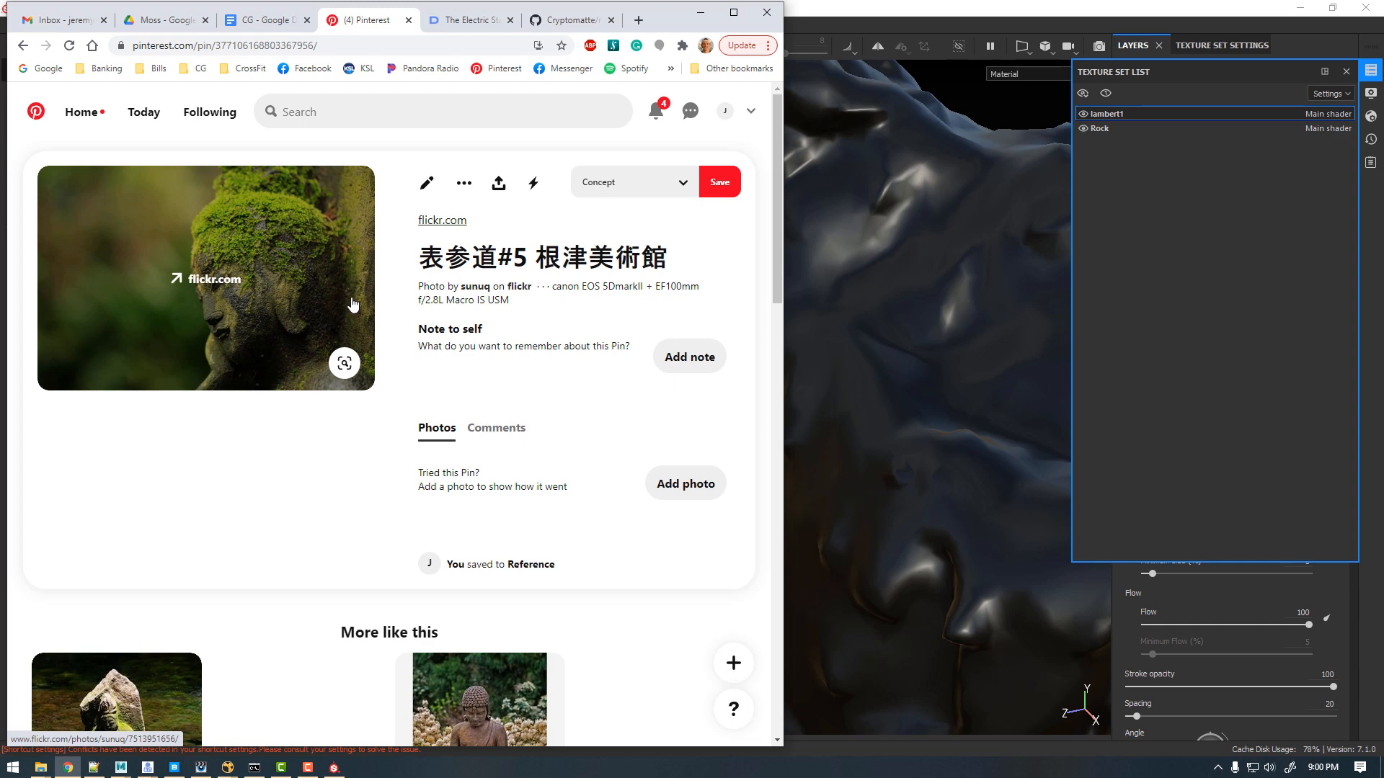
left_click(700, 13)
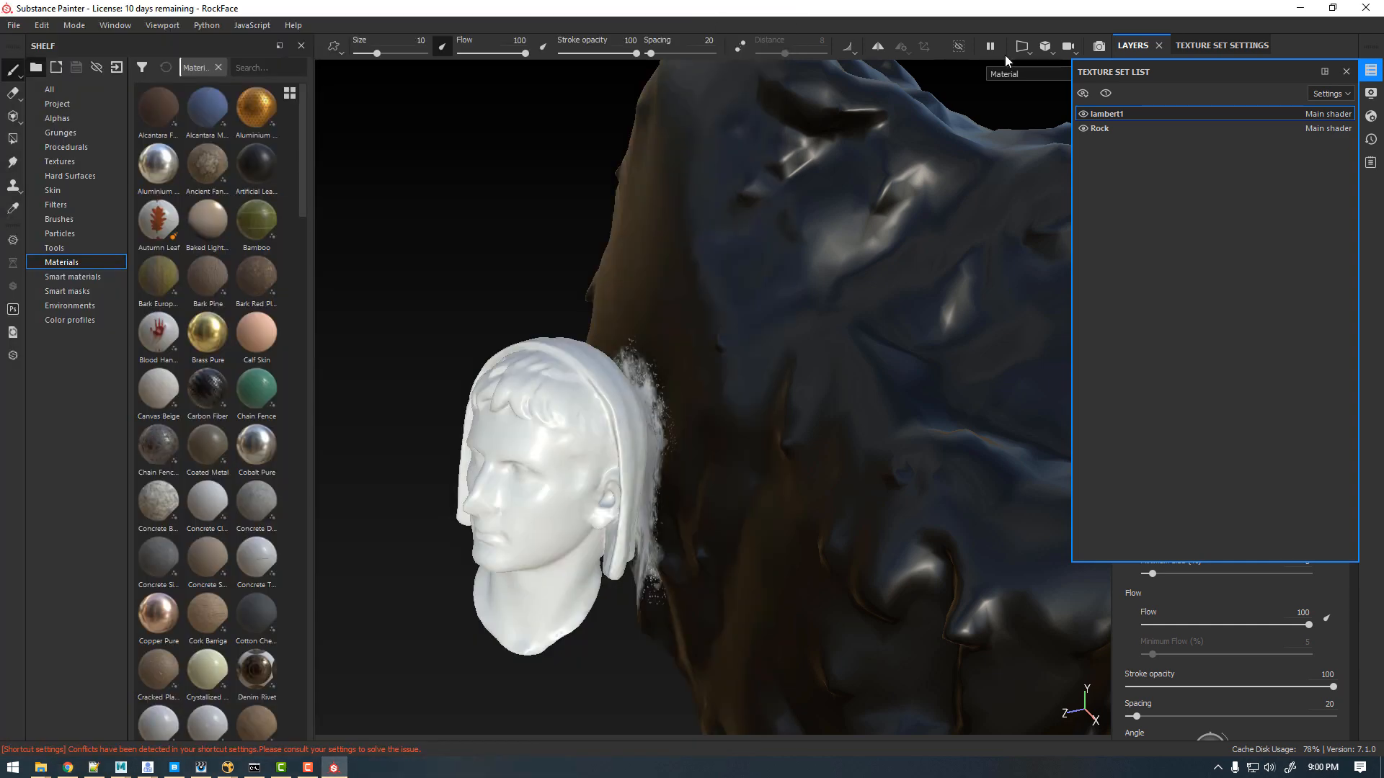
Step: Hide the lambert1 texture set and inspect the white moss mask painted on the rock behind the head
left_click(1083, 113)
mouse_move(629, 381)
left_mouse_down("alt")
mouse_move(651, 243)
mouse_move(794, 294)
mouse_move(802, 319)
mouse_move(694, 341)
left_mouse_up("alt")
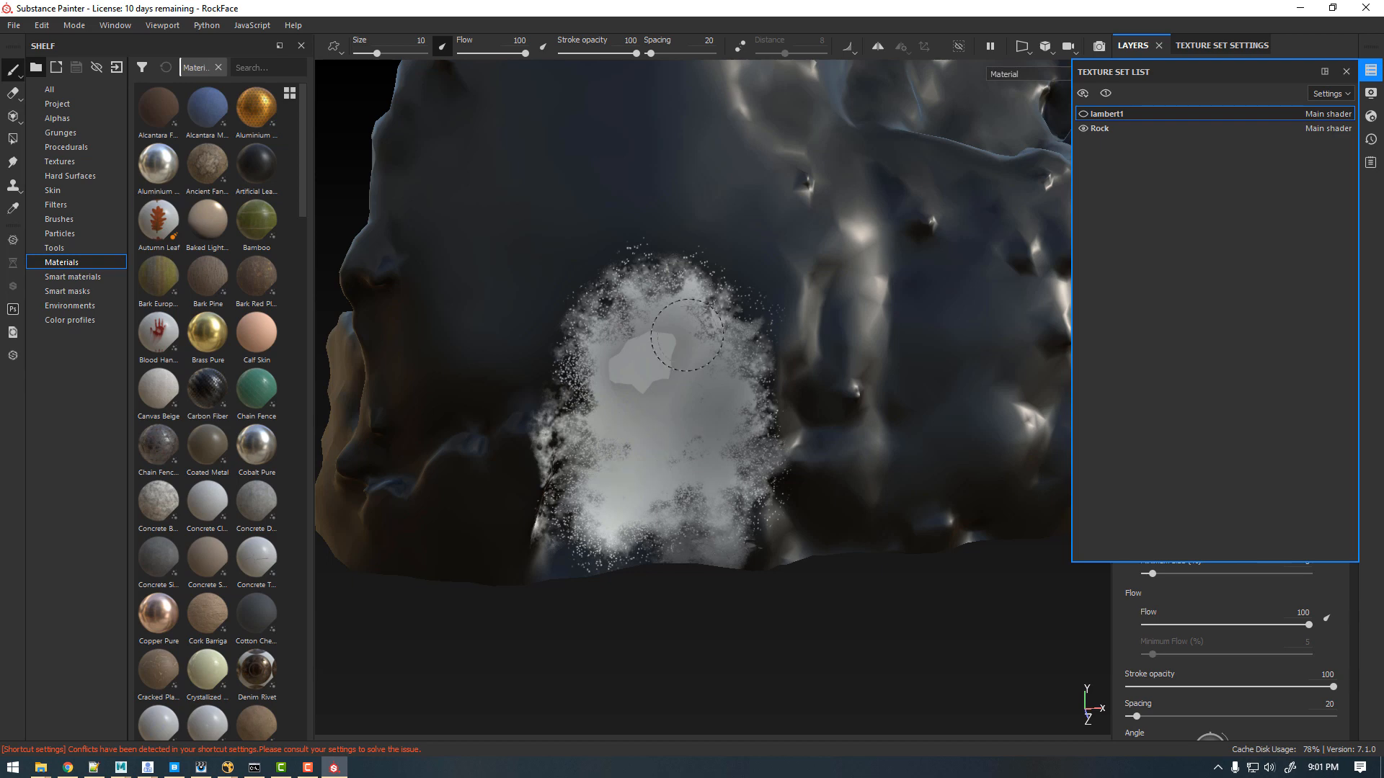
left_click(1371, 70)
mouse_move(996, 235)
left_mouse_down("alt")
mouse_move(880, 324)
mouse_move(667, 328)
mouse_move(712, 384)
left_mouse_up("alt")
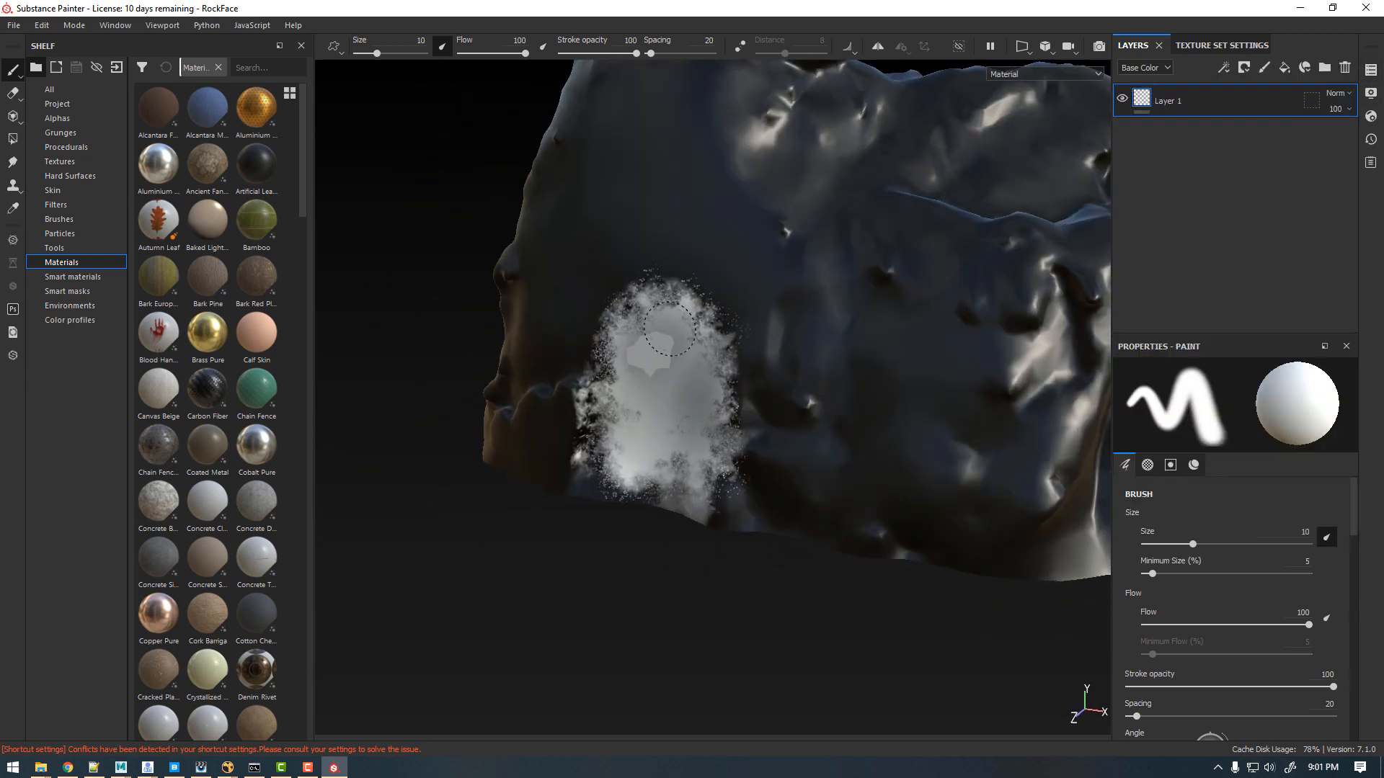
middle_click_drag(714, 315, 688, 390, "alt")
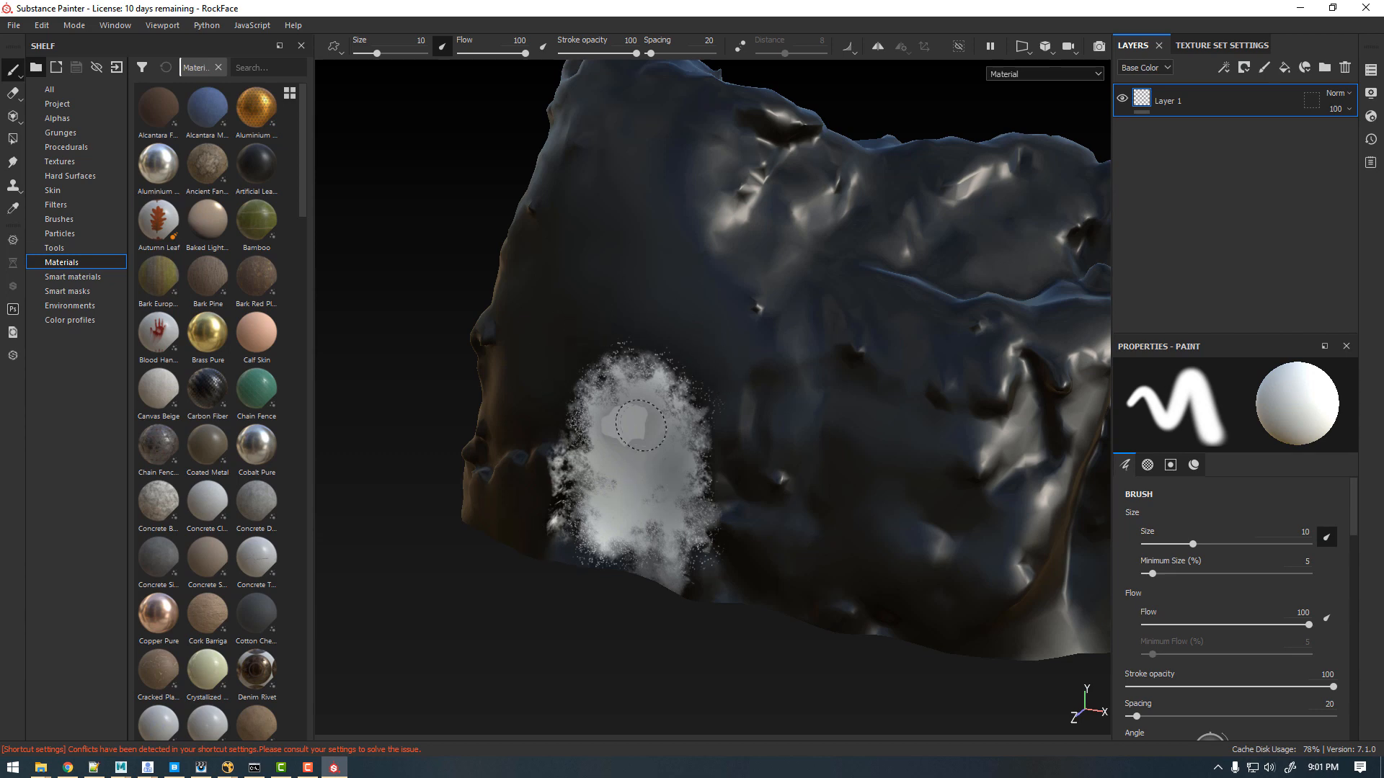
Step: Switch to Maya and hide the Head_Moss_reAdL2, Head_Moss_rifupap2 and Head_Moss_rifrfxp2 display layers
left_click(121, 768)
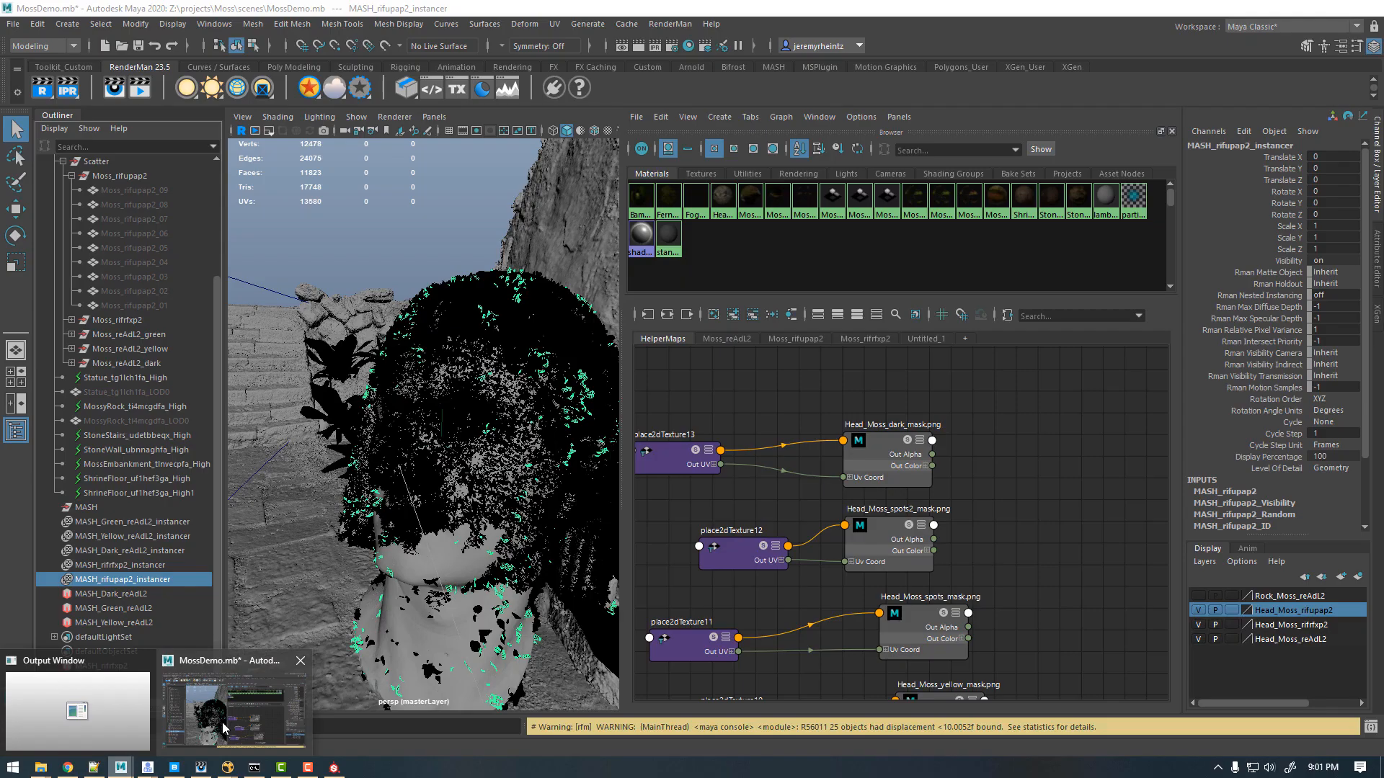
left_click(224, 729)
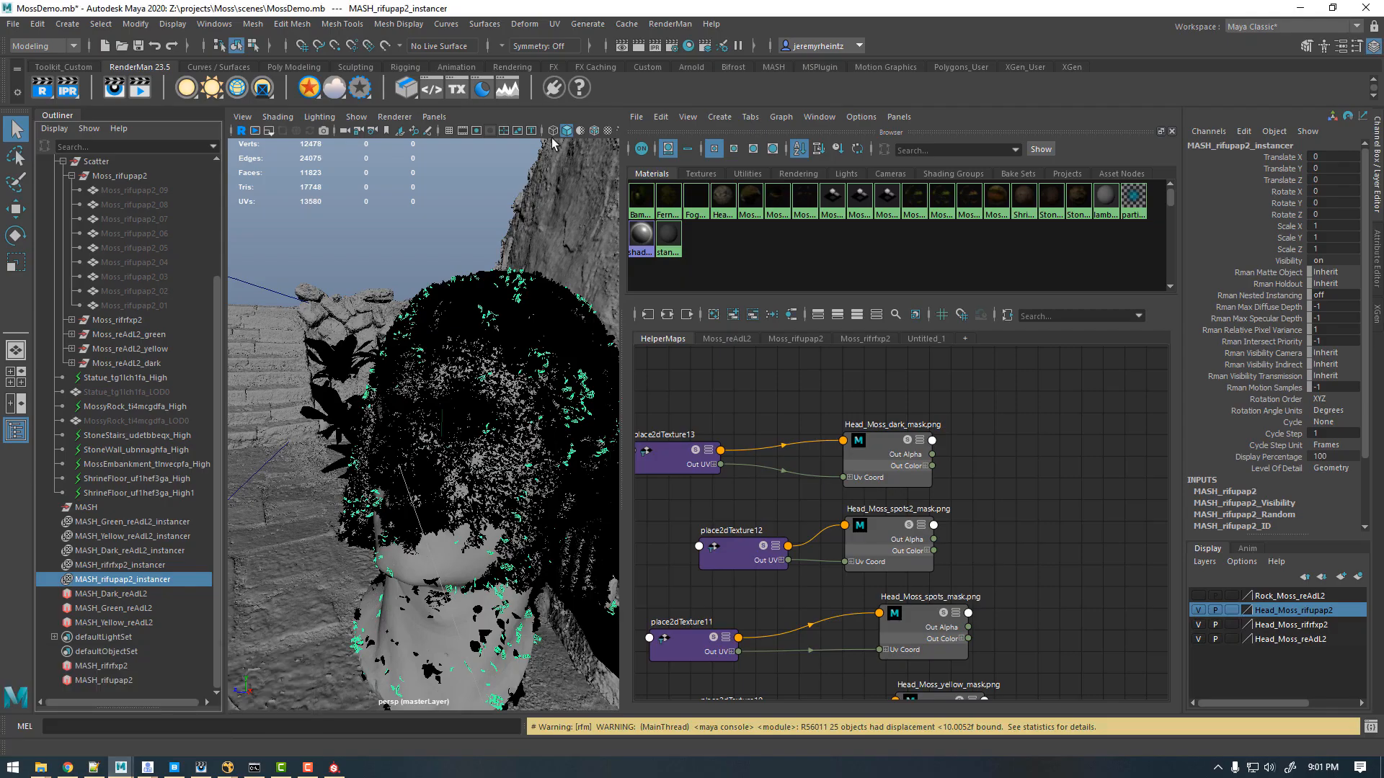
left_click(1197, 639)
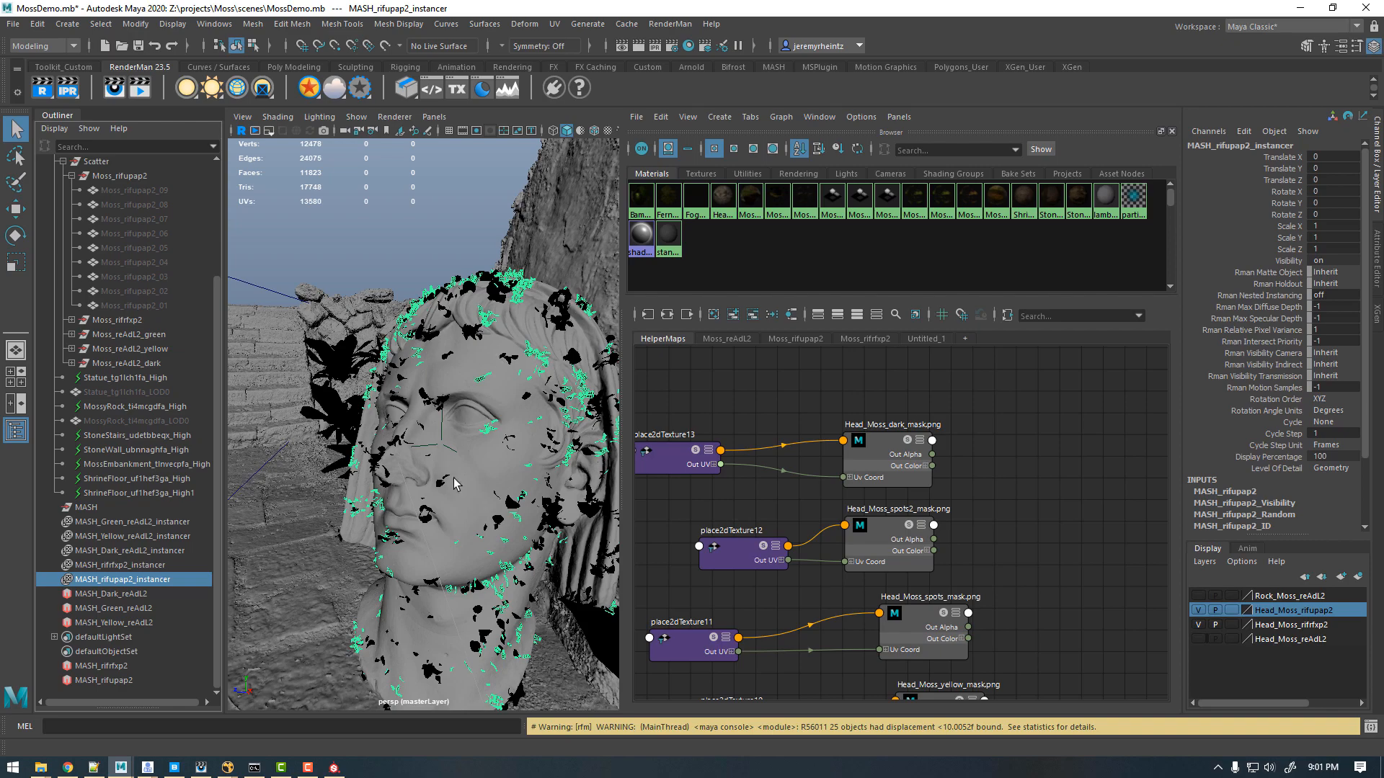
left_click_drag(417, 462, 468, 330, "alt")
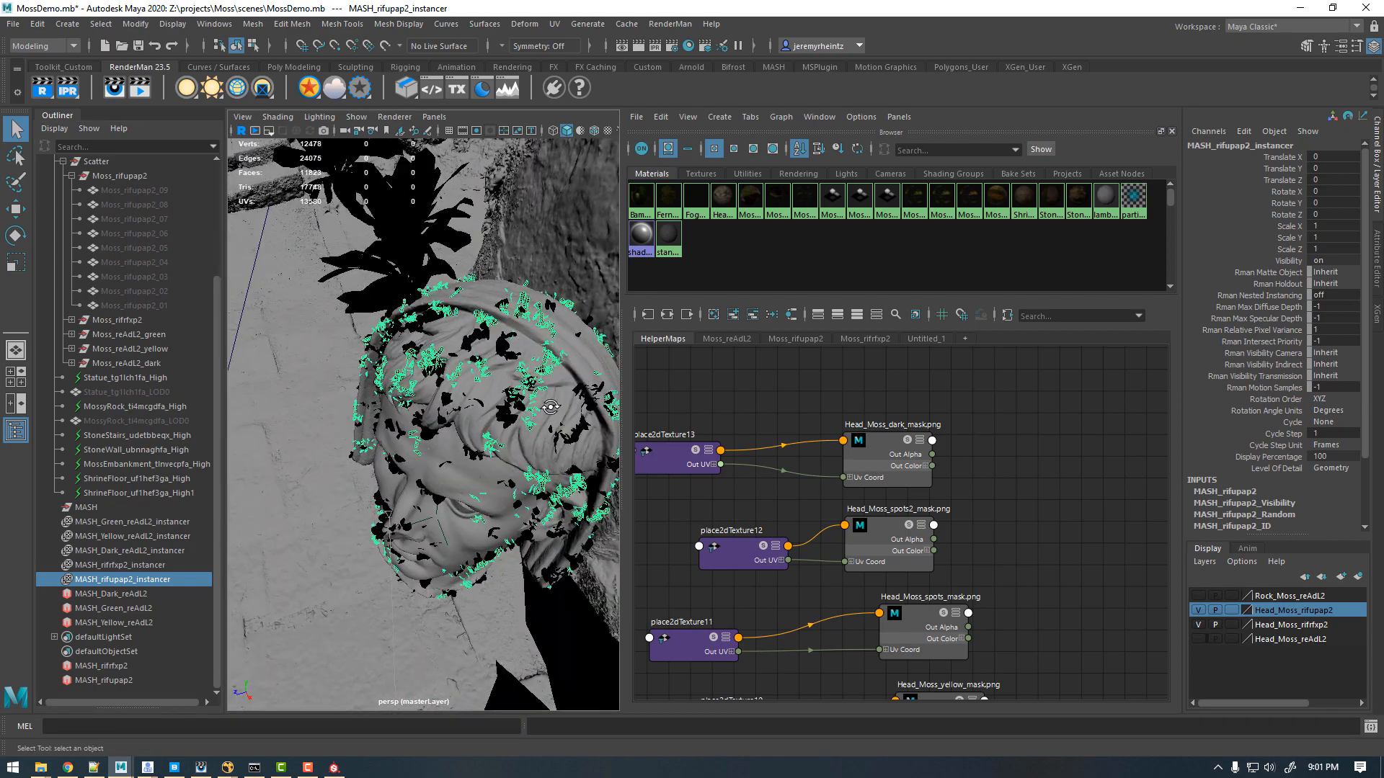
left_click_drag(551, 401, 559, 333, "alt")
left_click(1198, 610)
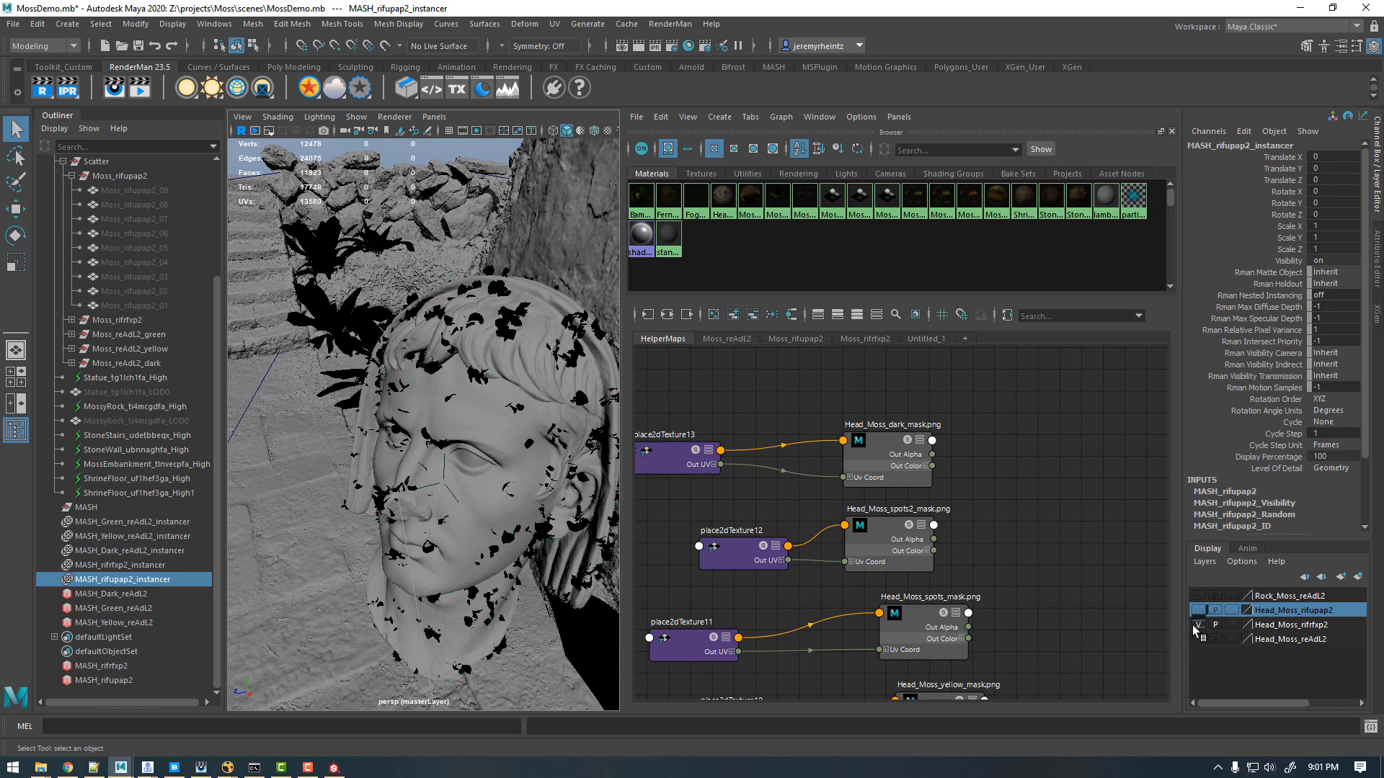
left_click(1199, 625)
left_click(1198, 624)
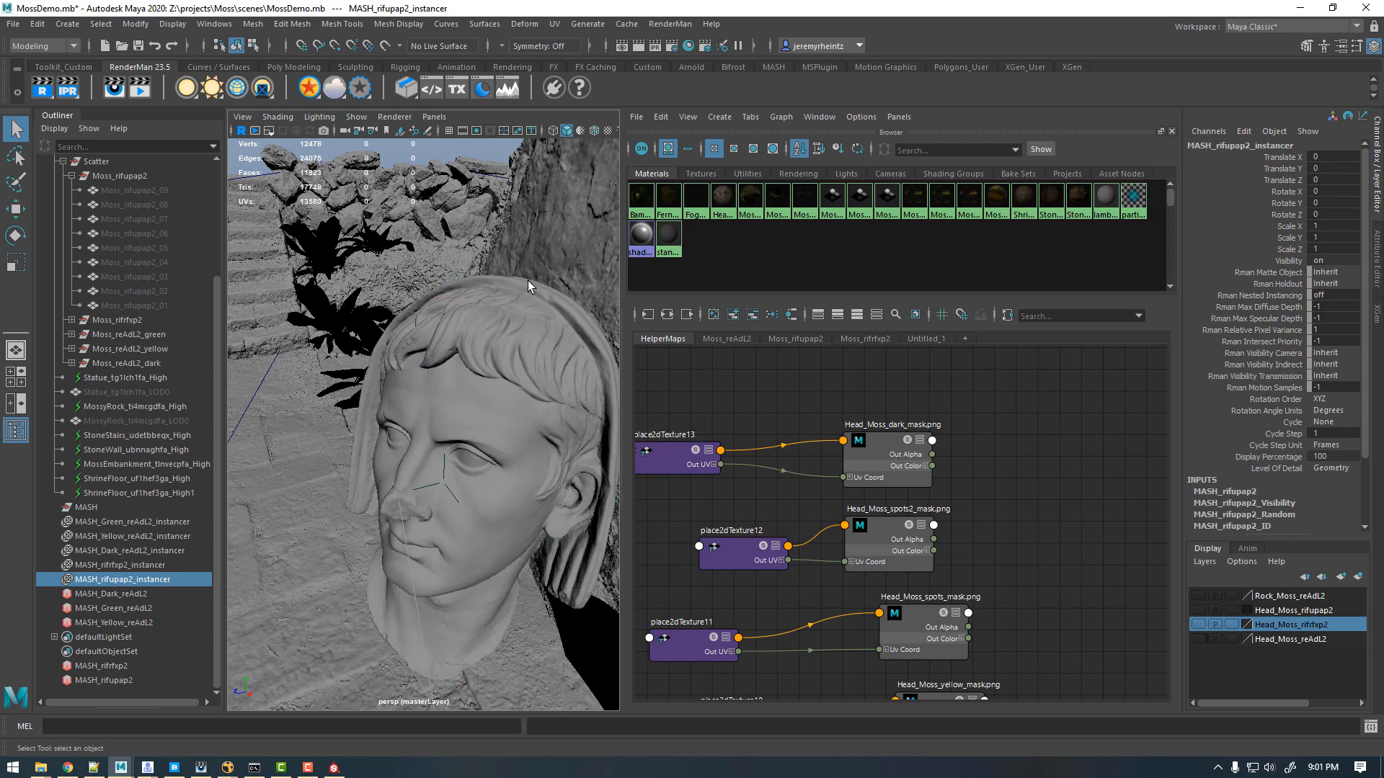
Step: Maximize the perspective view and select the MossyRock_ti4mcgdfa_High rock behind the head
left_click_drag(528, 279, 498, 347, "alt")
key("space")
right_click_drag(870, 325, 670, 297, "alt")
middle_click_drag(862, 302, 633, 322, "alt")
right_click_drag(632, 322, 602, 353, "alt")
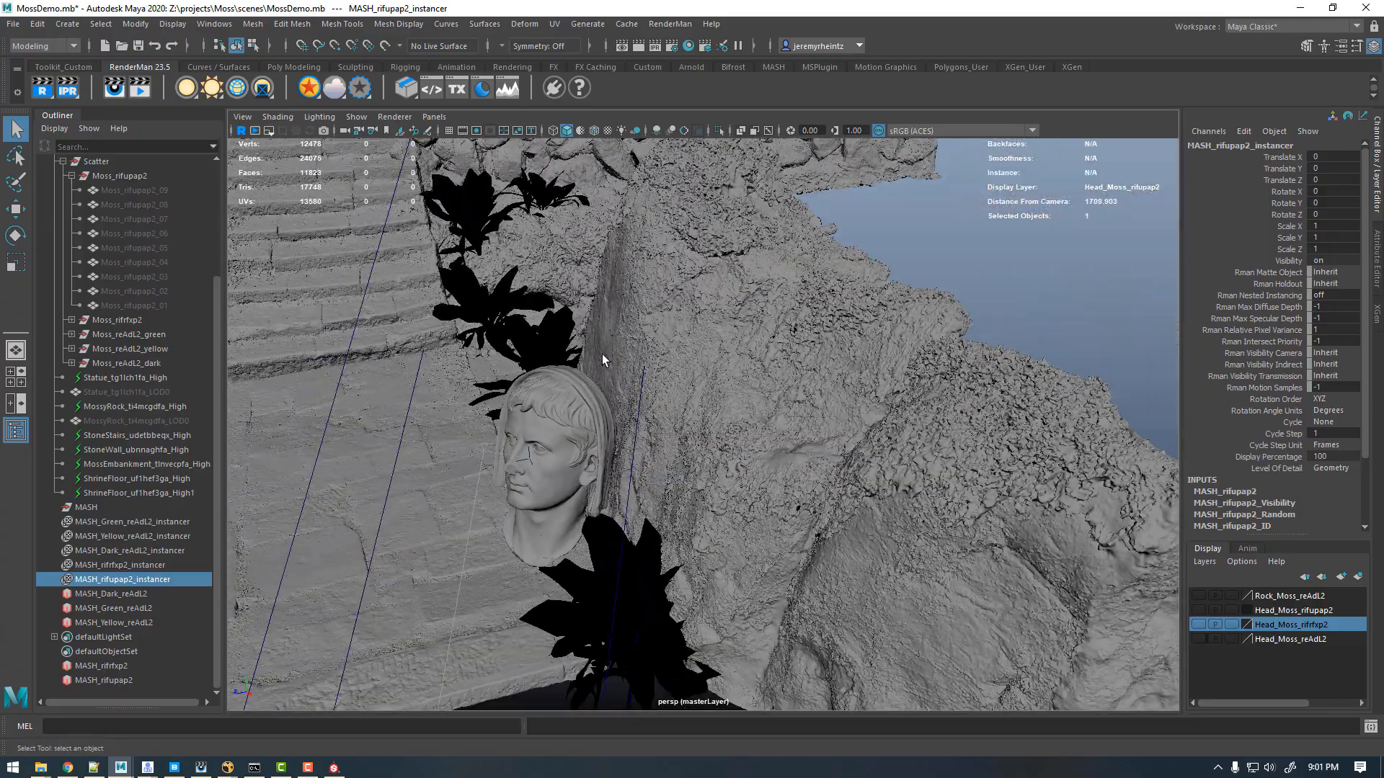
left_click(1009, 462)
left_click_drag(1031, 490, 880, 464, "alt")
right_click_drag(880, 464, 1009, 478, "alt")
left_click_drag(807, 472, 886, 441, "alt")
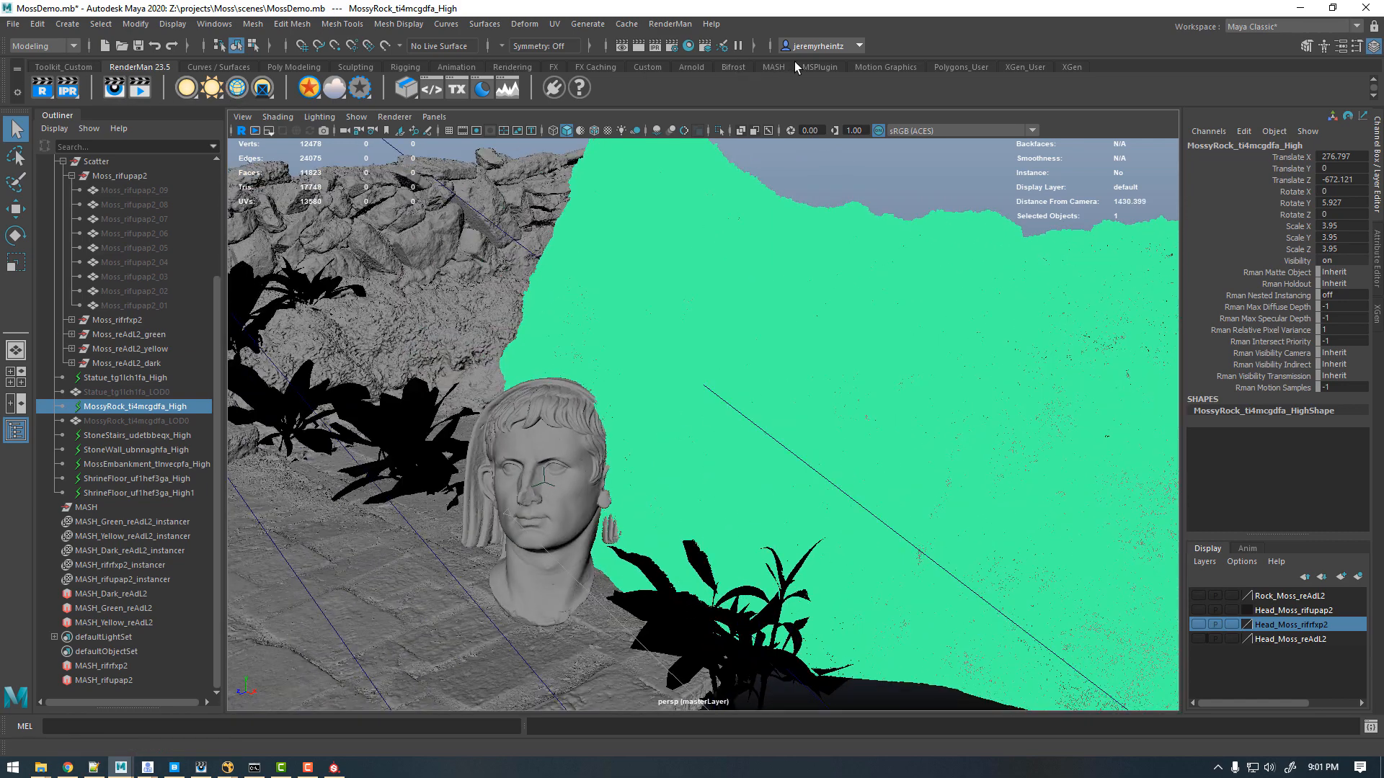
Step: Open the MASH Editor and expand the MASH_rifupap2 network to show its nodes
left_click(774, 67)
left_click(92, 87)
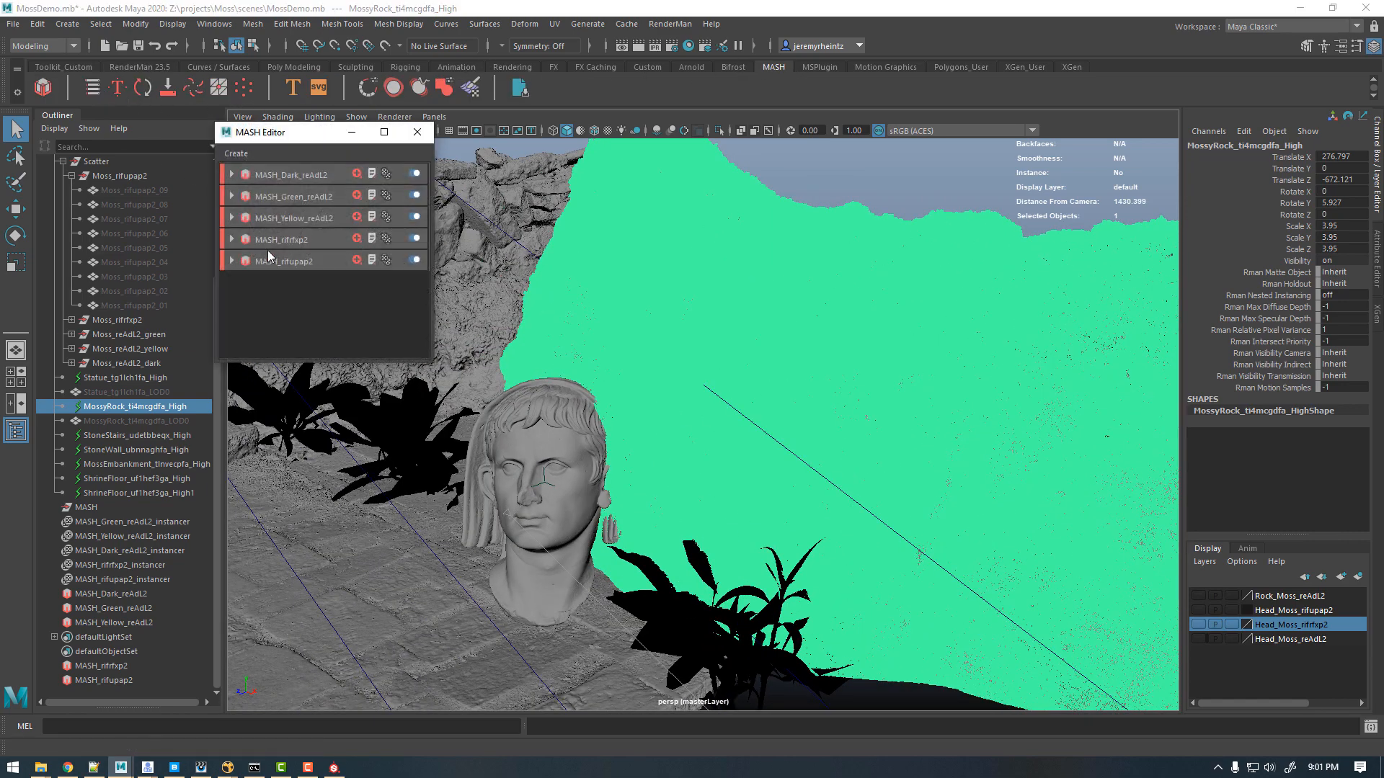
left_click(232, 261)
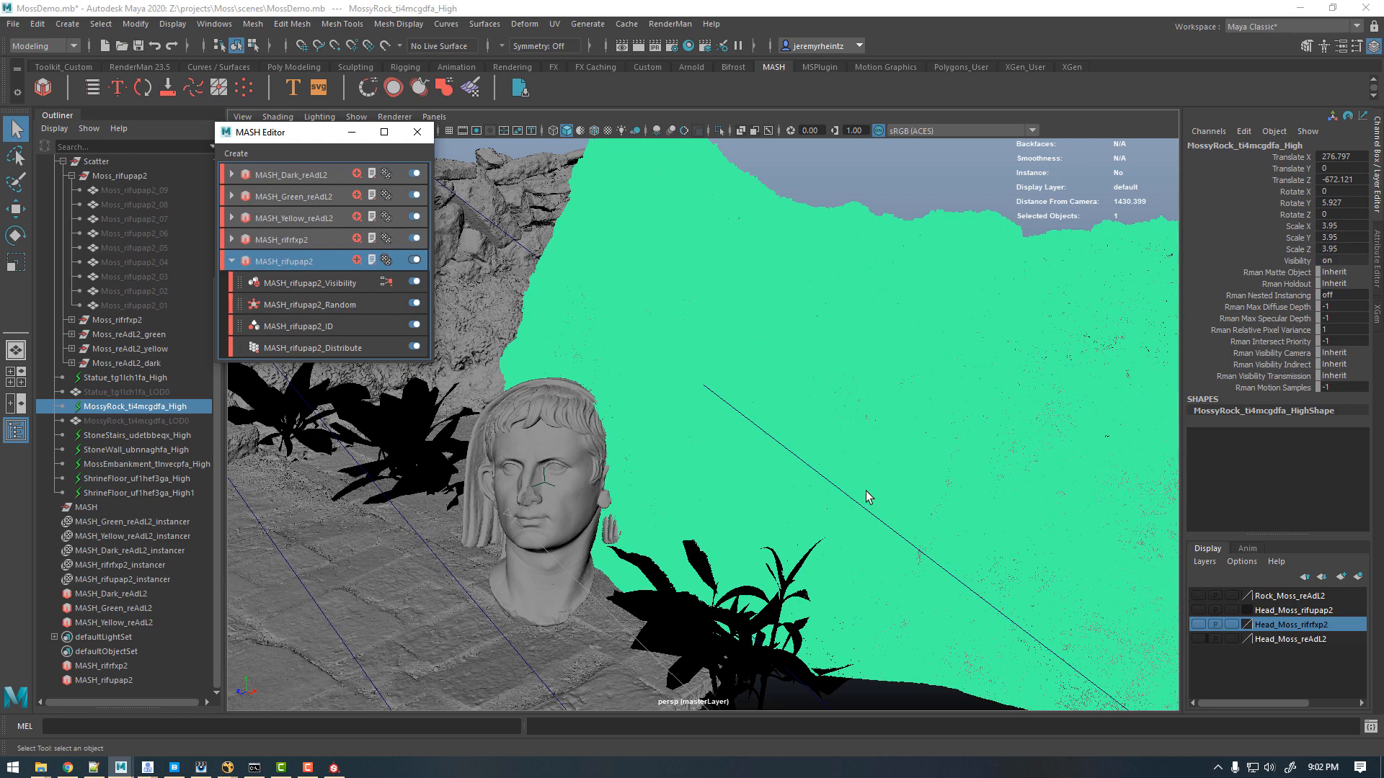
Step: Deselect the high-resolution rock and unhide the low-resolution MossyRock_ti4mcgdfa_LOD0 mesh behind the head
middle_click_drag(924, 471, 849, 443, "alt")
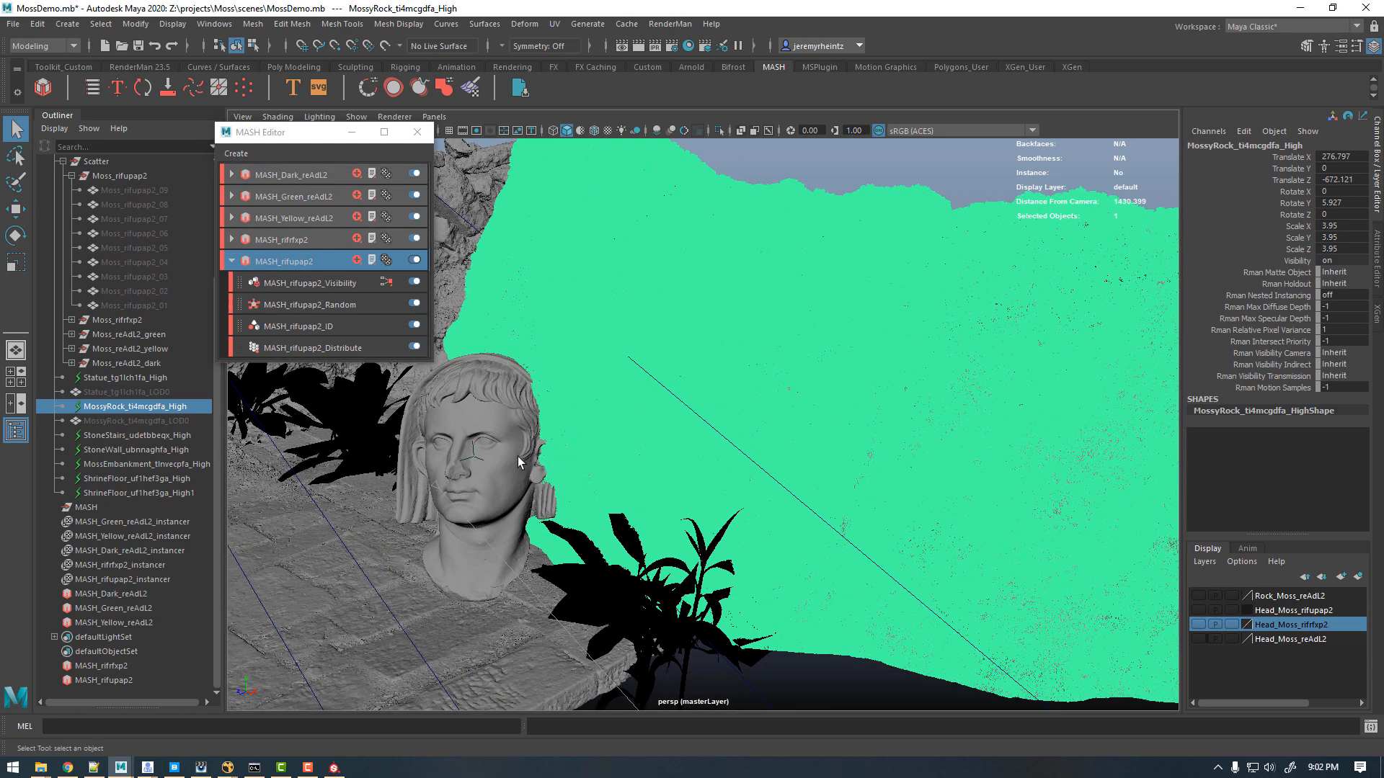
left_click(718, 679)
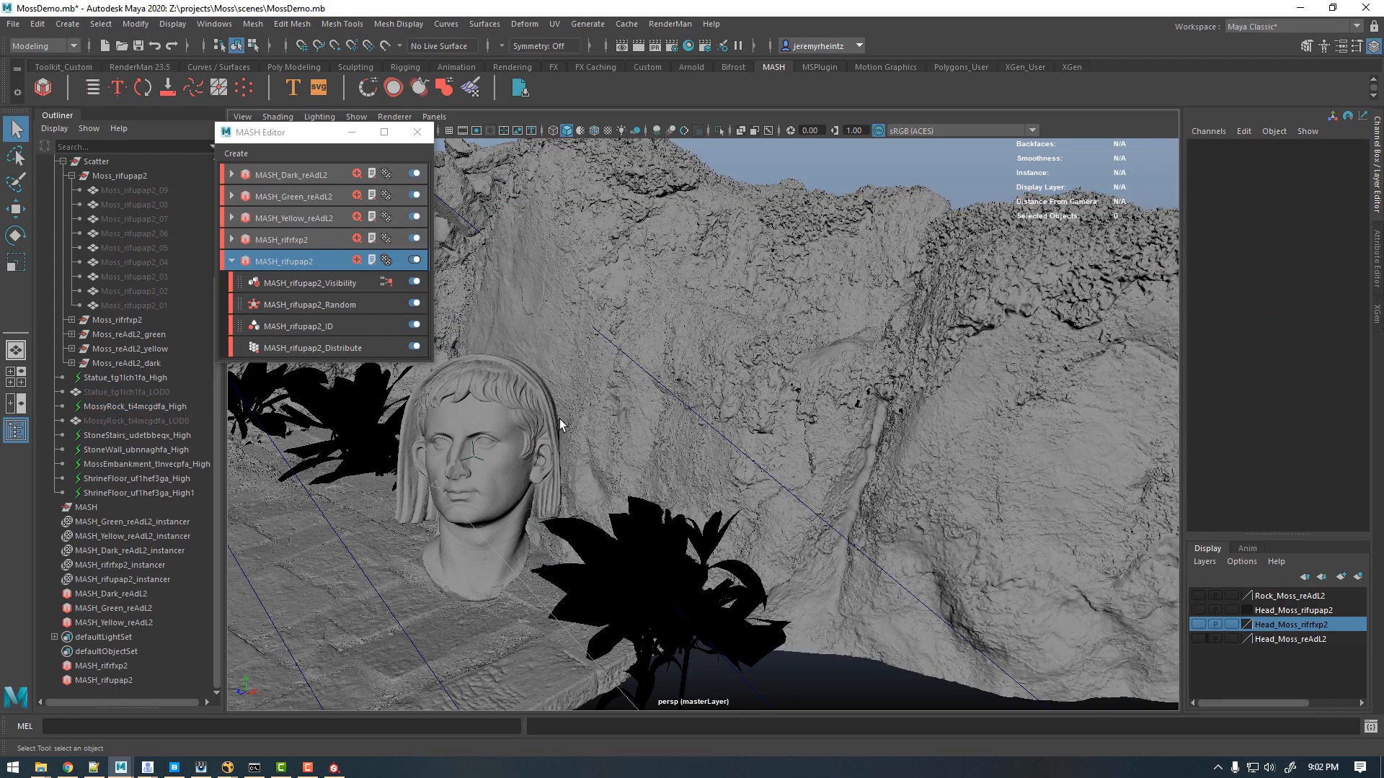
left_click_drag(560, 425, 562, 456, "alt")
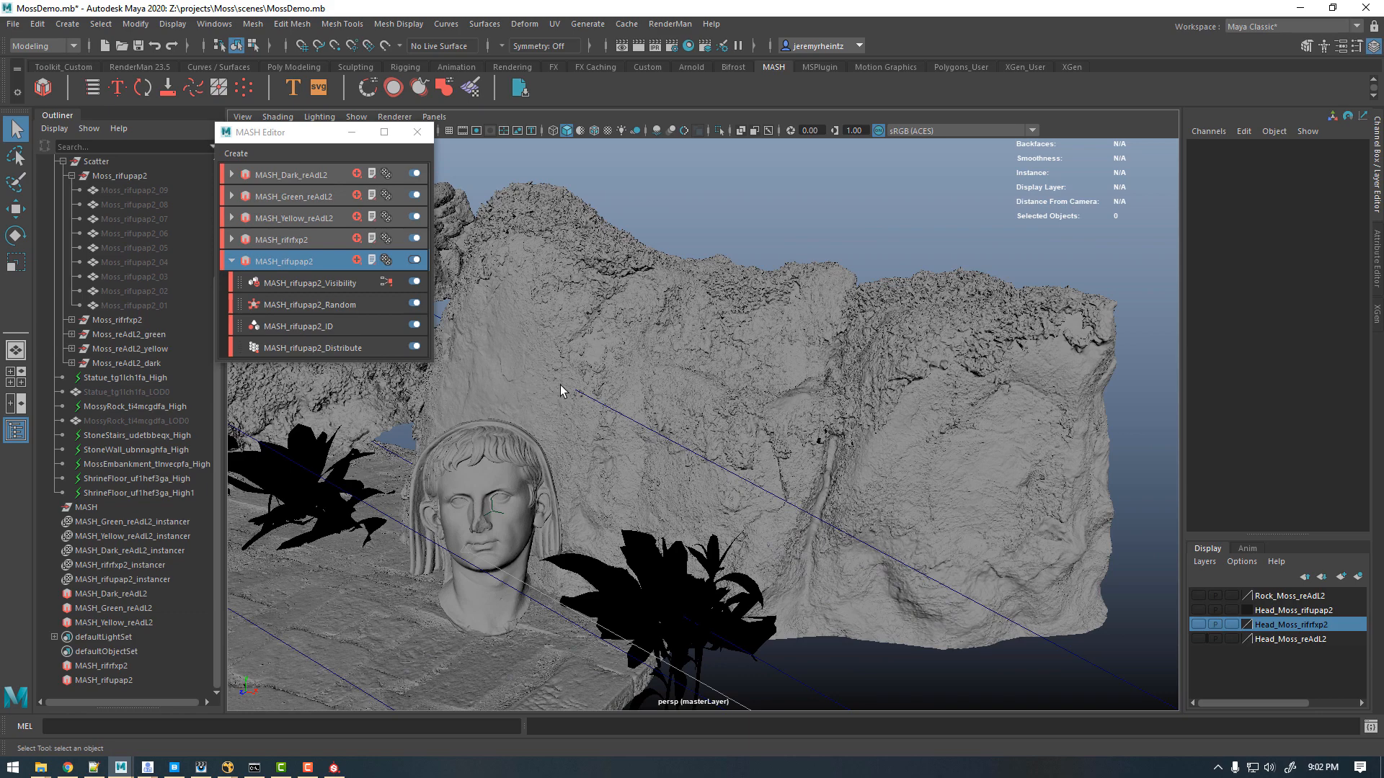
left_click_drag(562, 391, 892, 488, "alt")
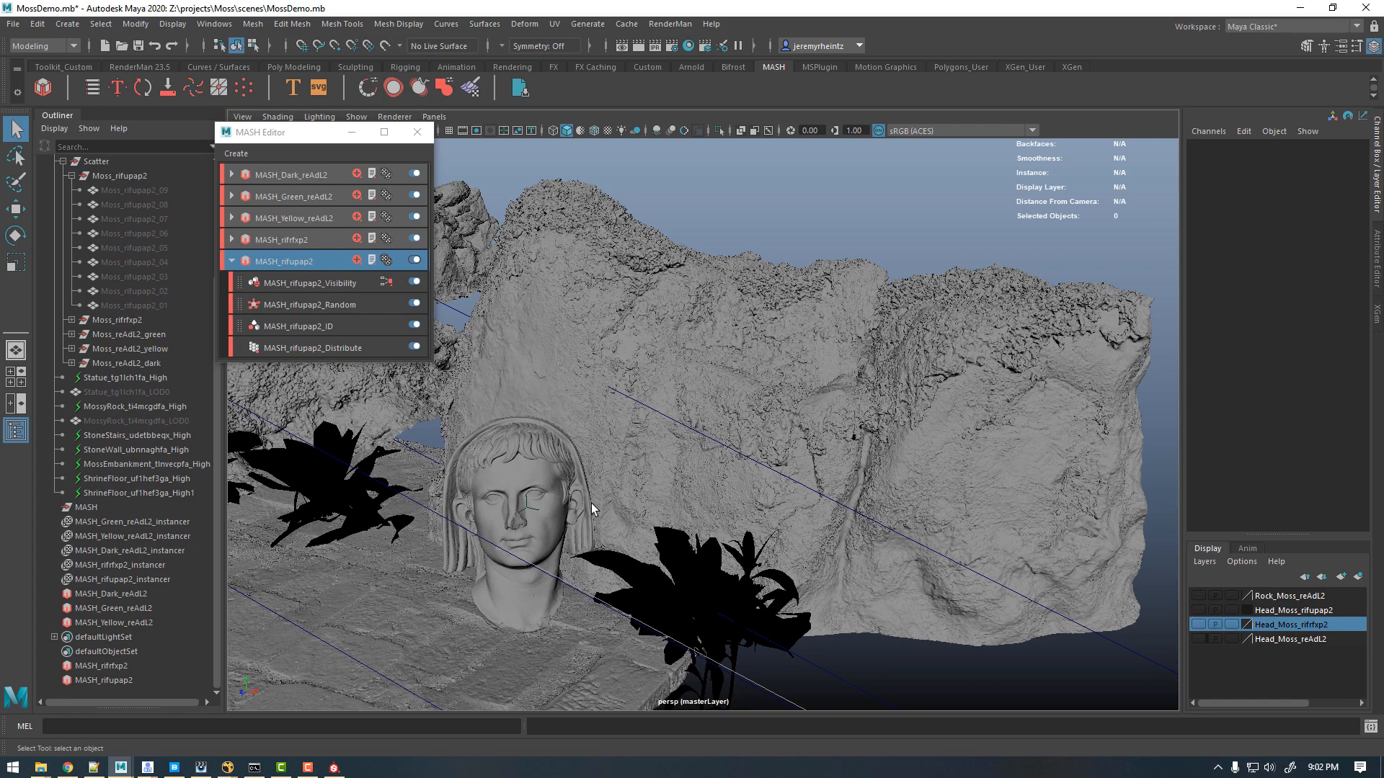
left_click_drag(579, 494, 604, 447, "alt")
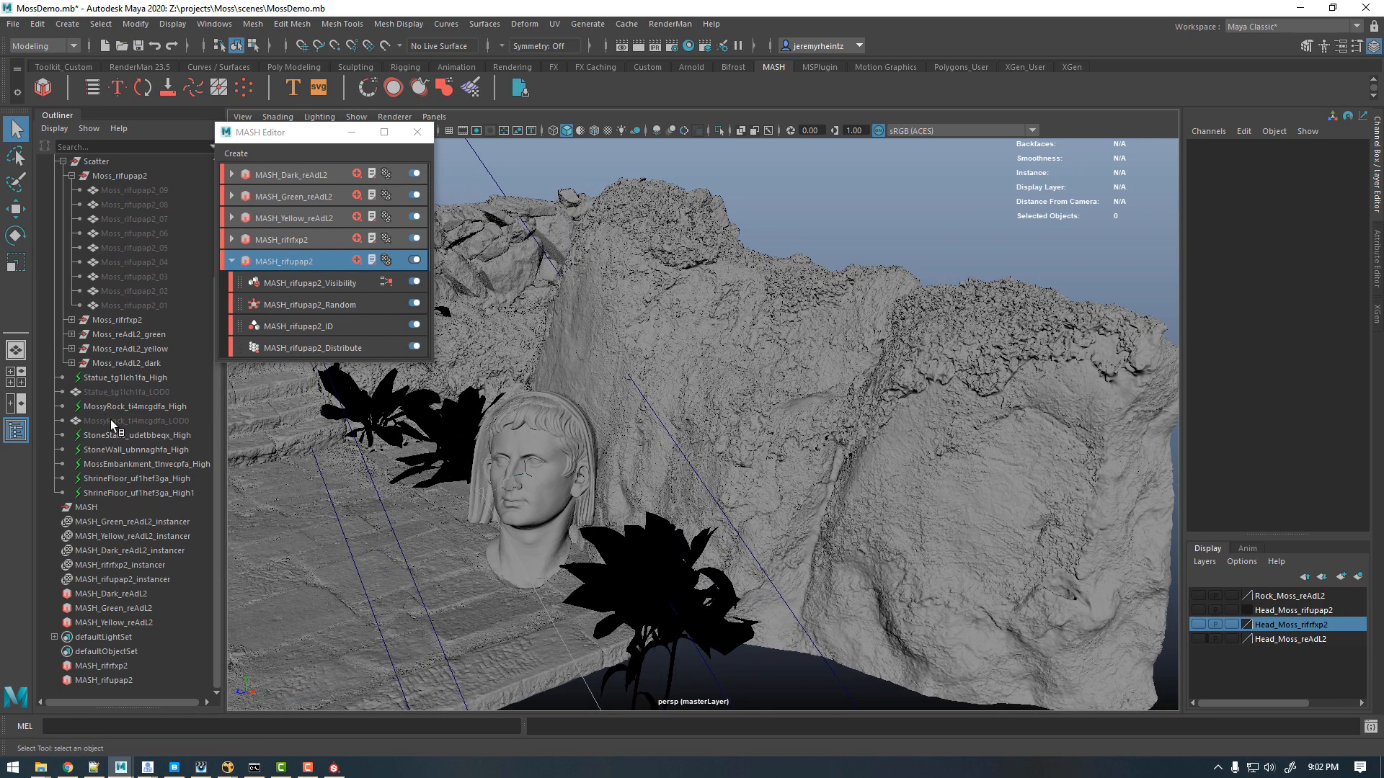
left_click(144, 420)
key("shift+h")
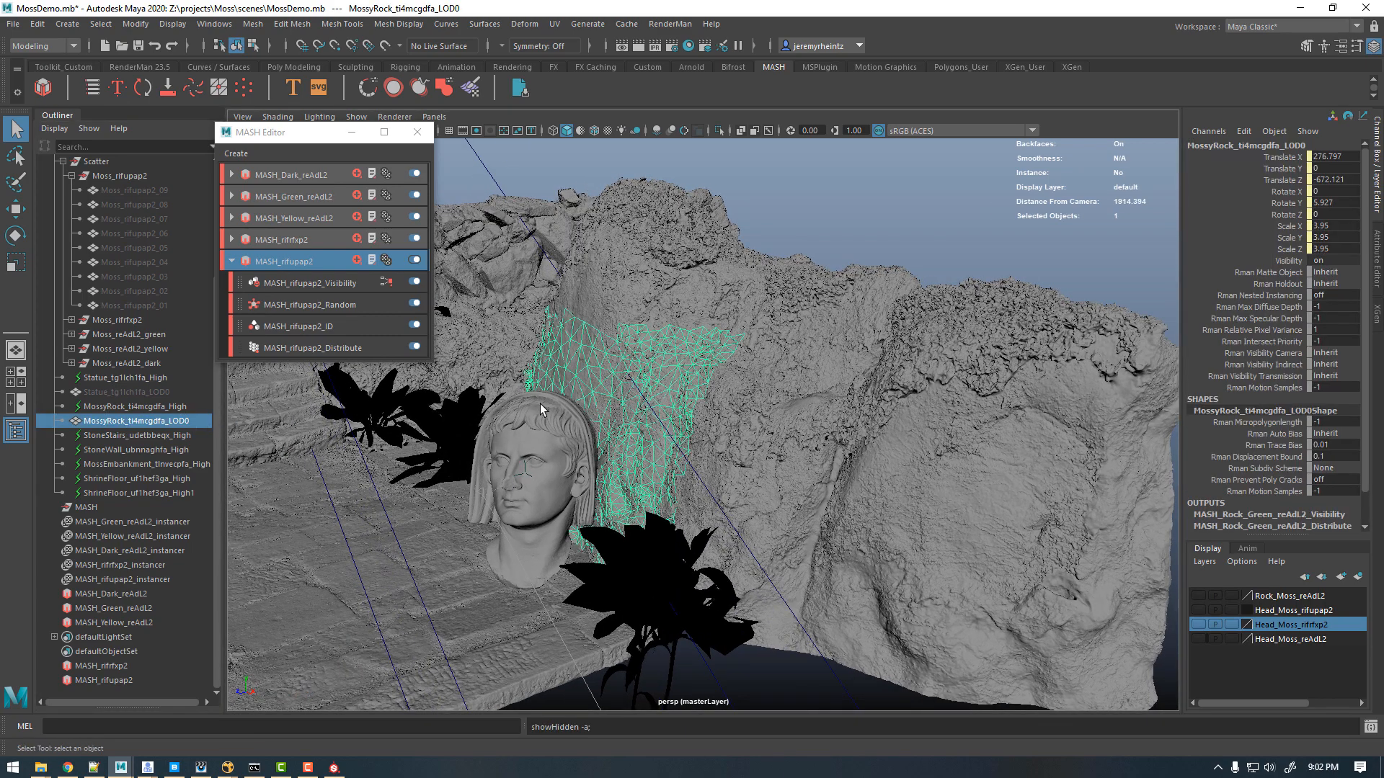
left_click_drag(595, 434, 736, 506, "alt")
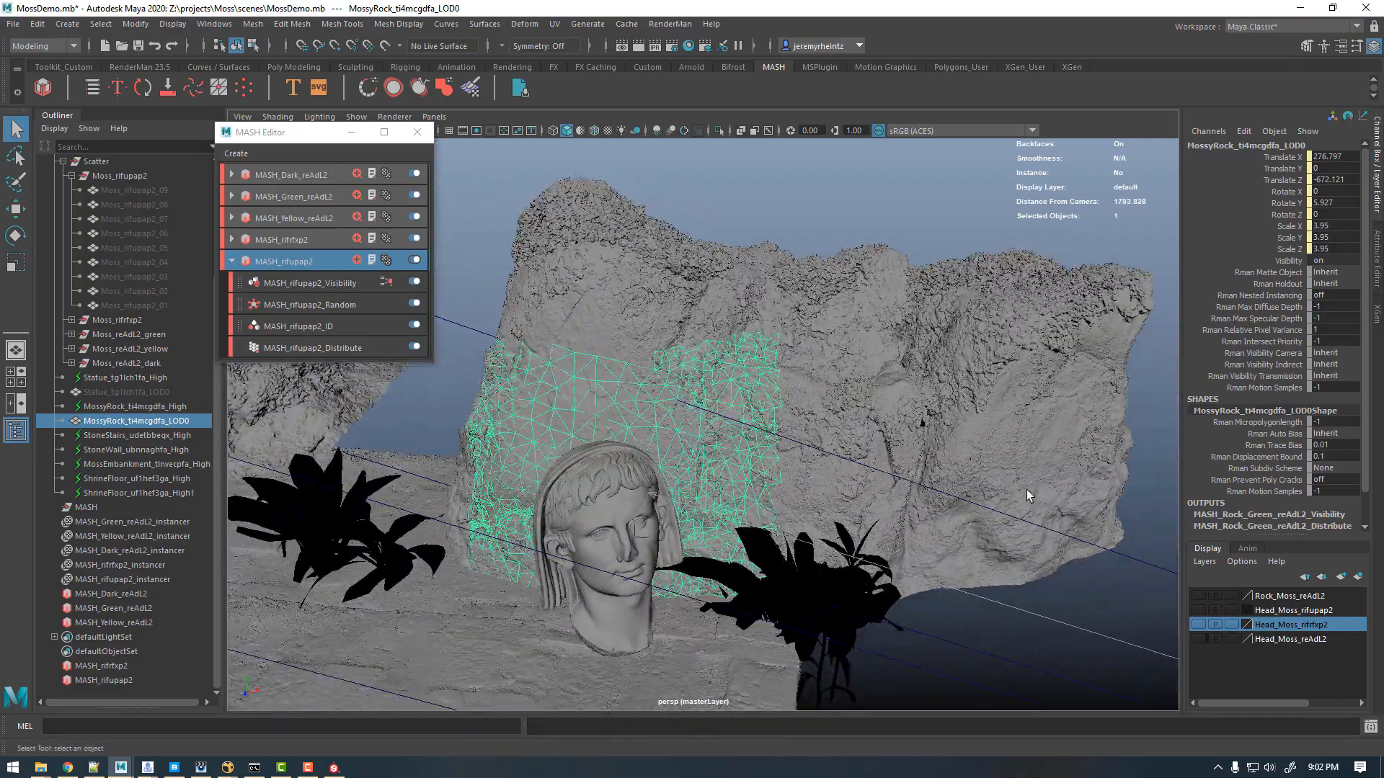
left_click_drag(412, 460, 703, 363, "alt")
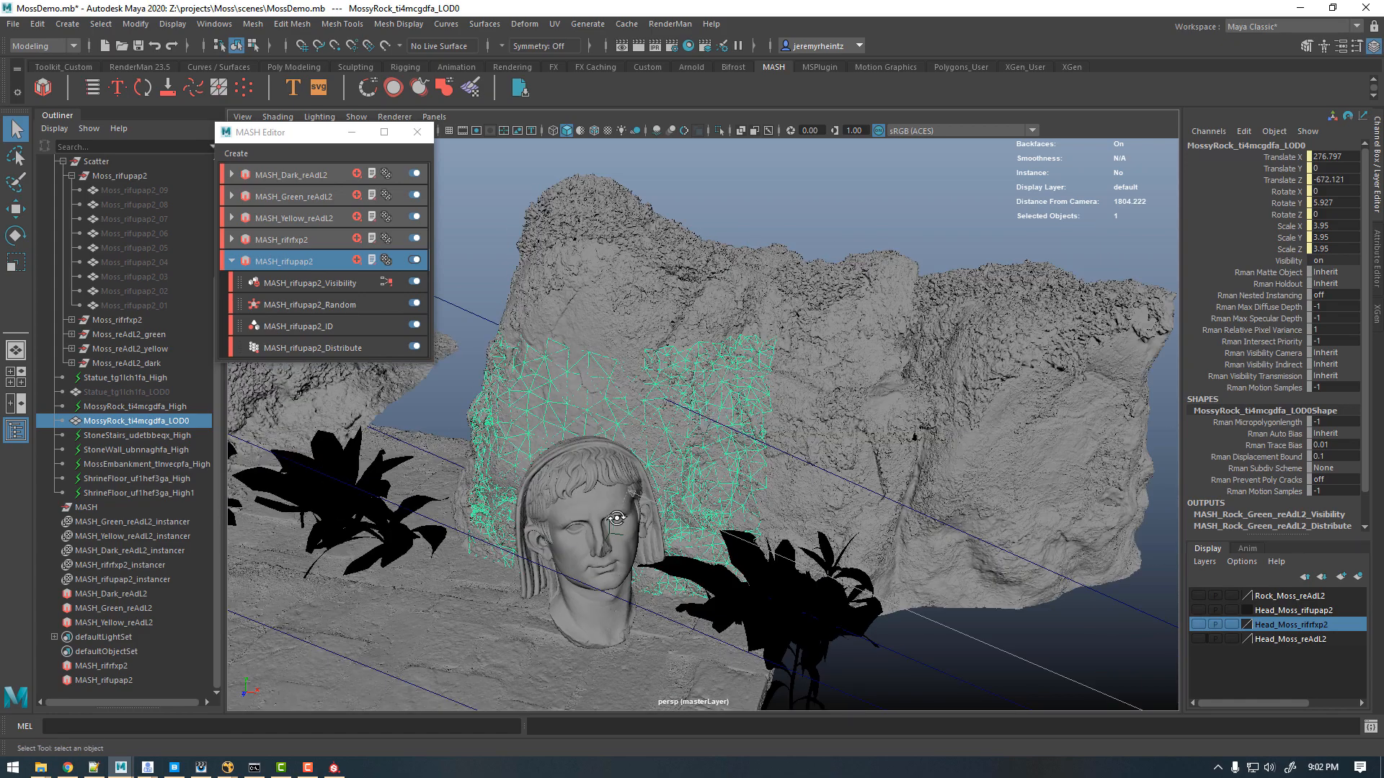
Step: Hide the low-resolution MossyRock_ti4mcgdfa_LOD0 mesh behind the head
left_click_drag(617, 518, 641, 470, "alt")
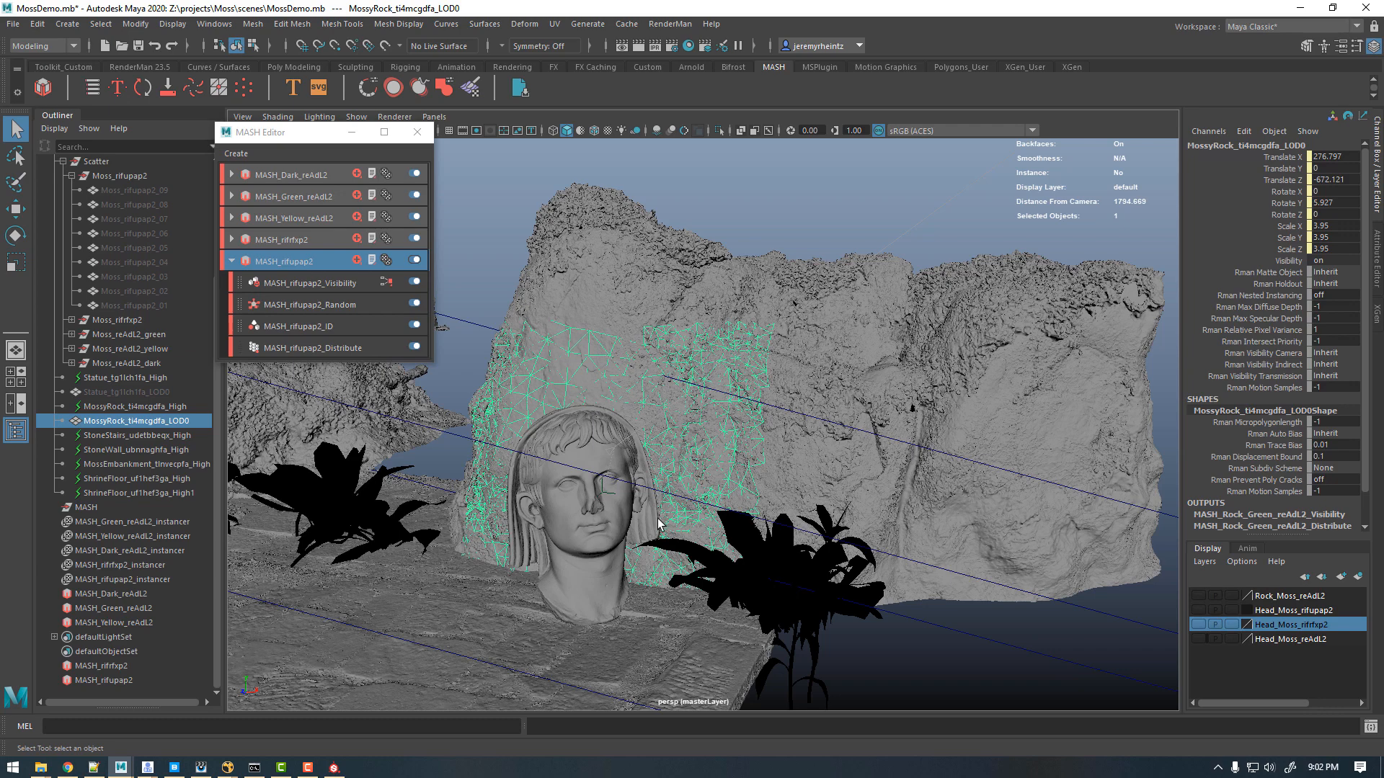
left_click_drag(652, 489, 576, 465, "alt")
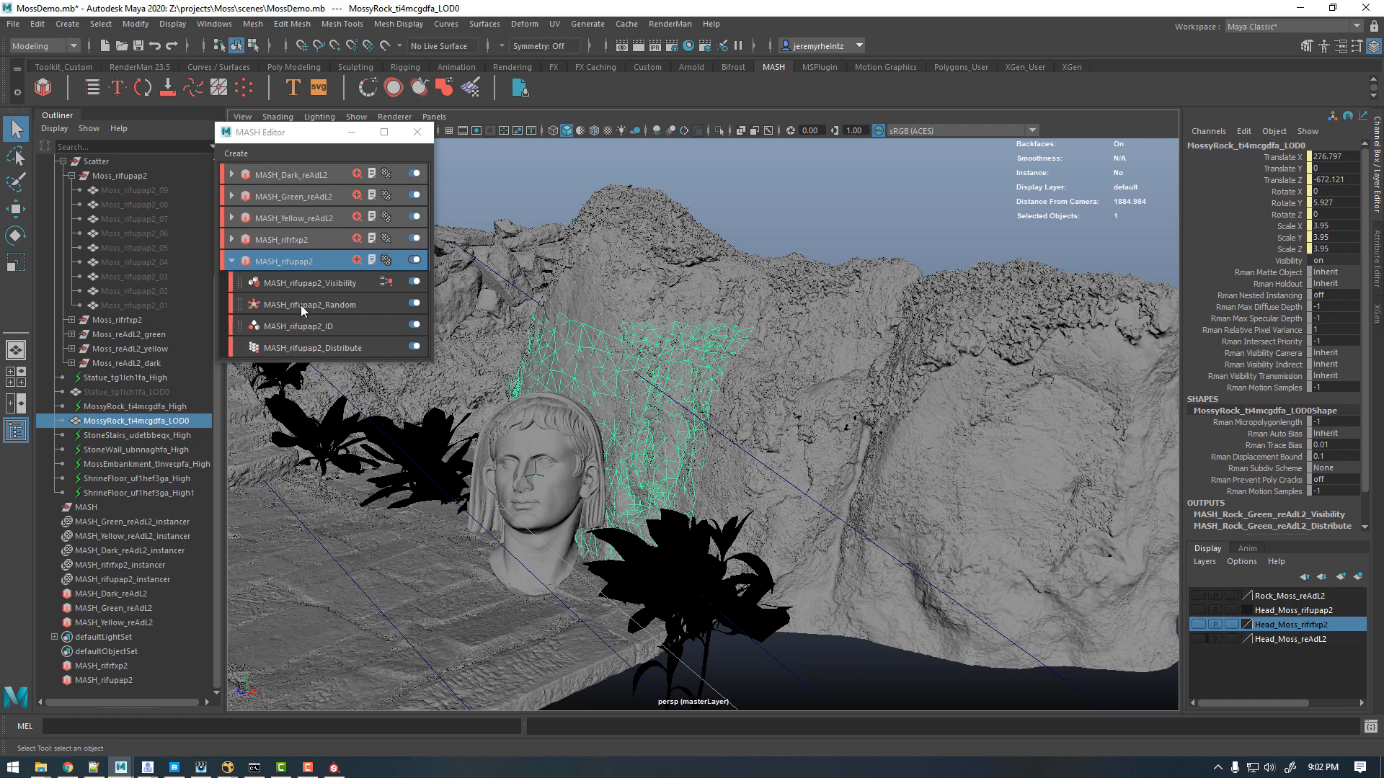
key("ctrl+h")
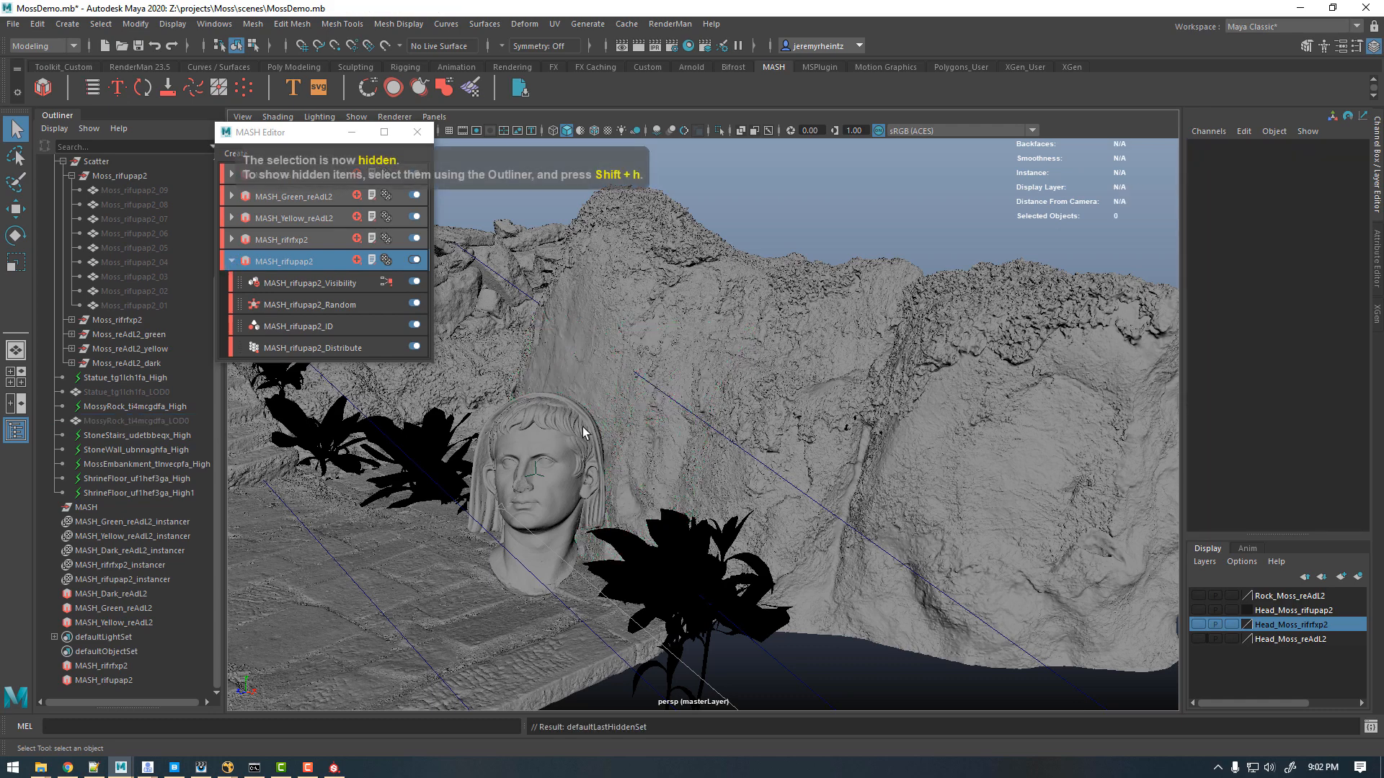
left_click_drag(645, 436, 559, 528, "alt")
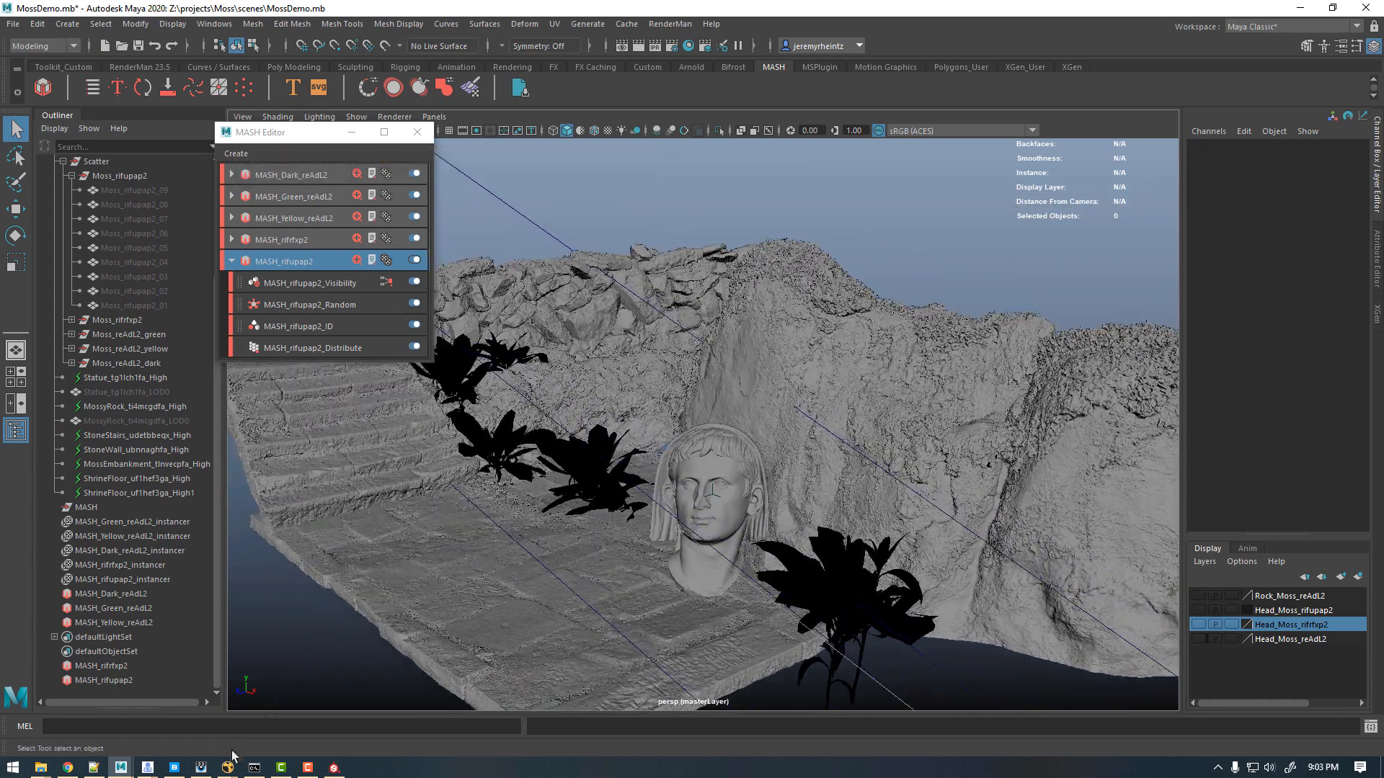
Step: Switch to Nuke and look over the composited moss head render
mouse_move(229, 764)
left_click(284, 708)
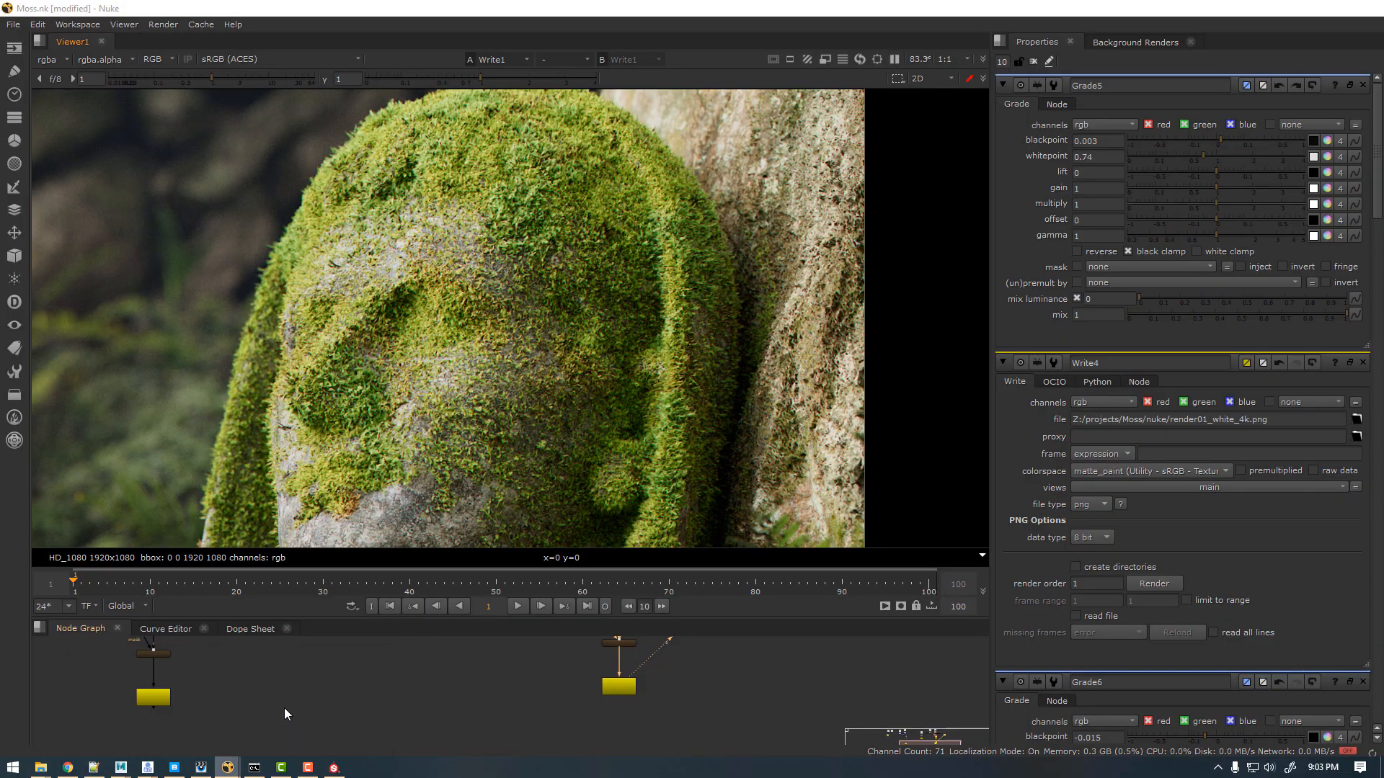
scroll(533, 402, "down", 1)
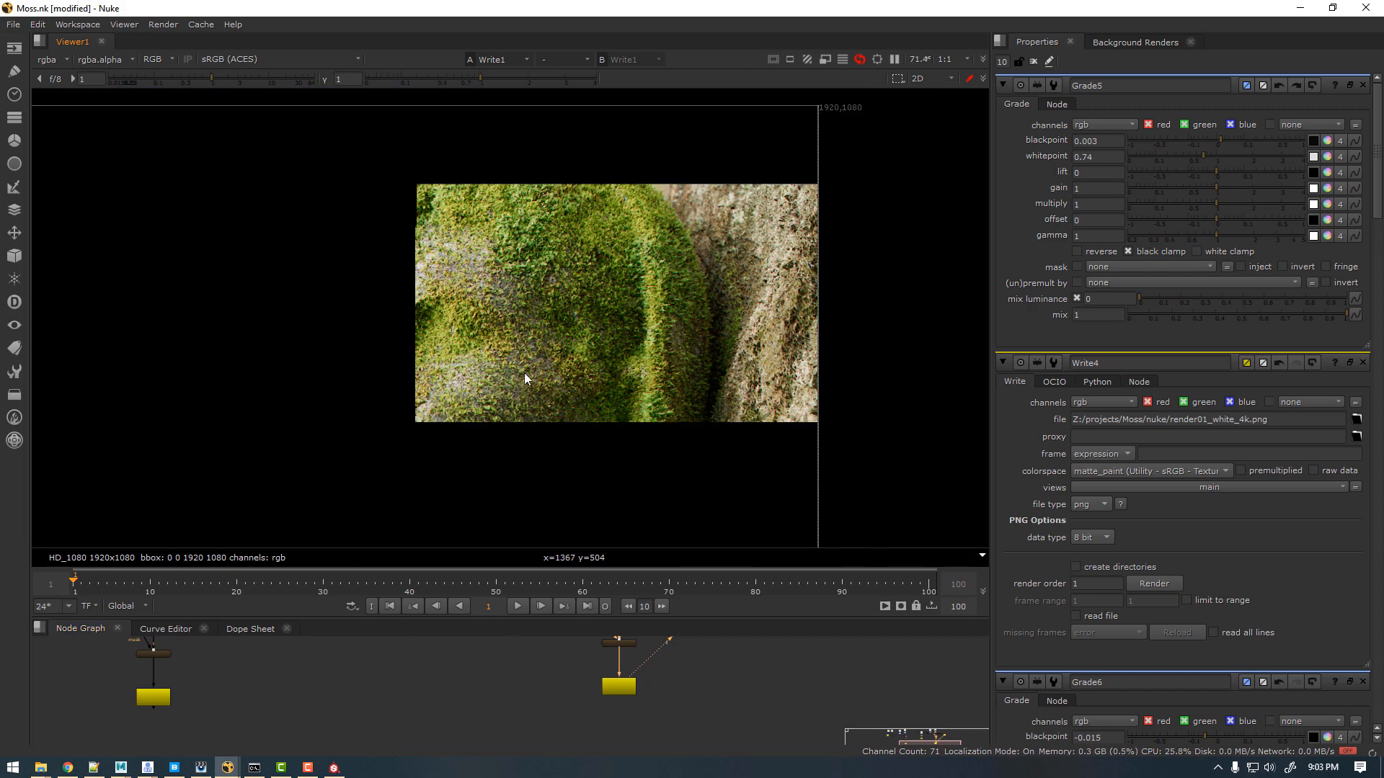
scroll(525, 373, "down", 1)
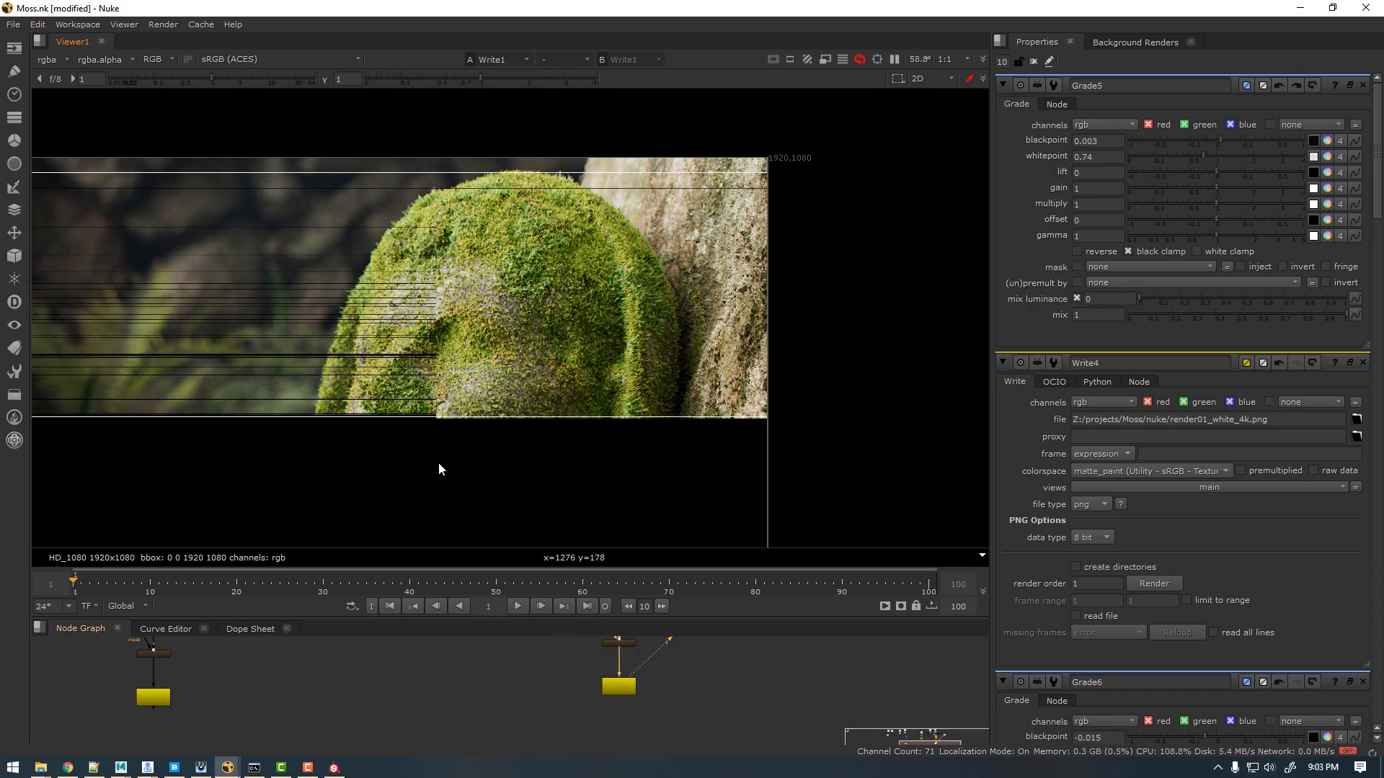
Step: Return to Maya, move the MASH Editor aside, and review the FogLayer and WhiteLayer collections in Render Setup before closing it
mouse_move(120, 767)
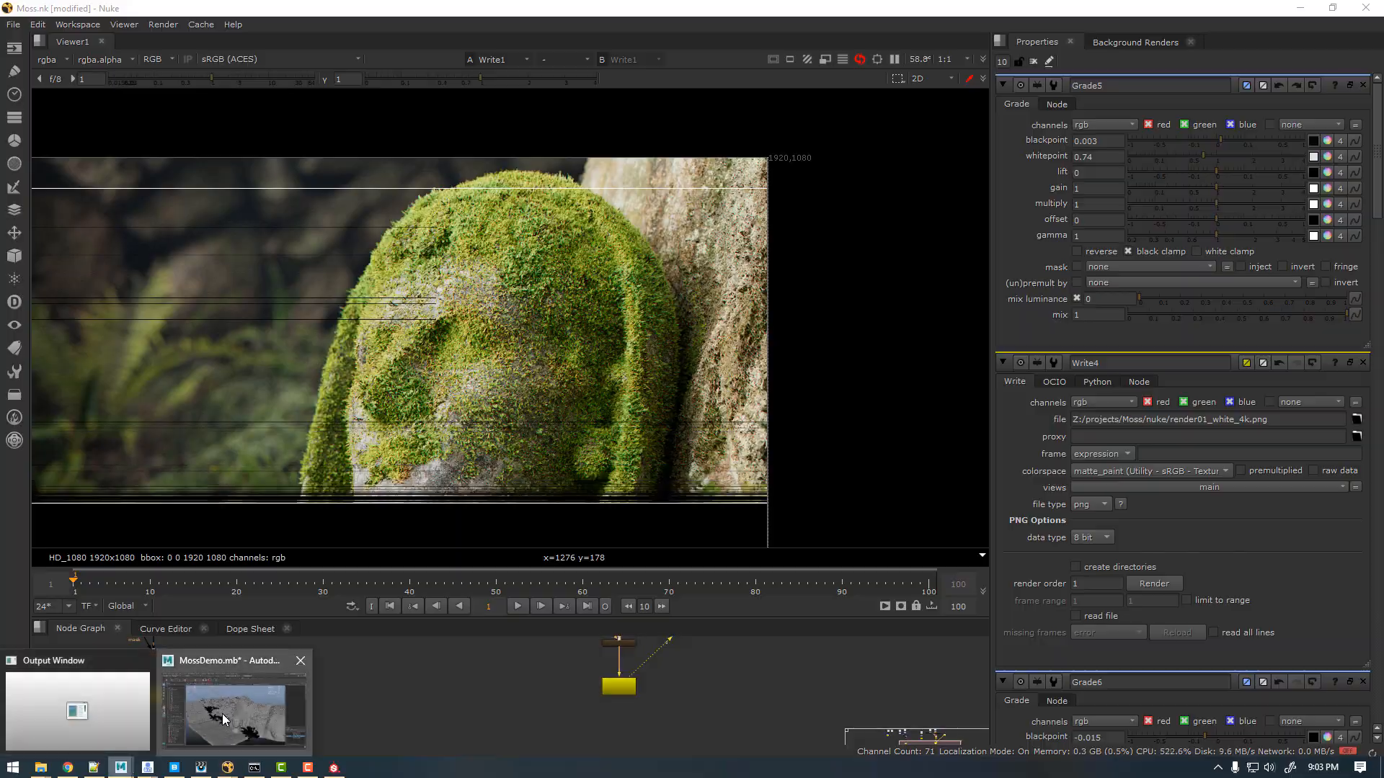
left_click(222, 718)
left_click(288, 149)
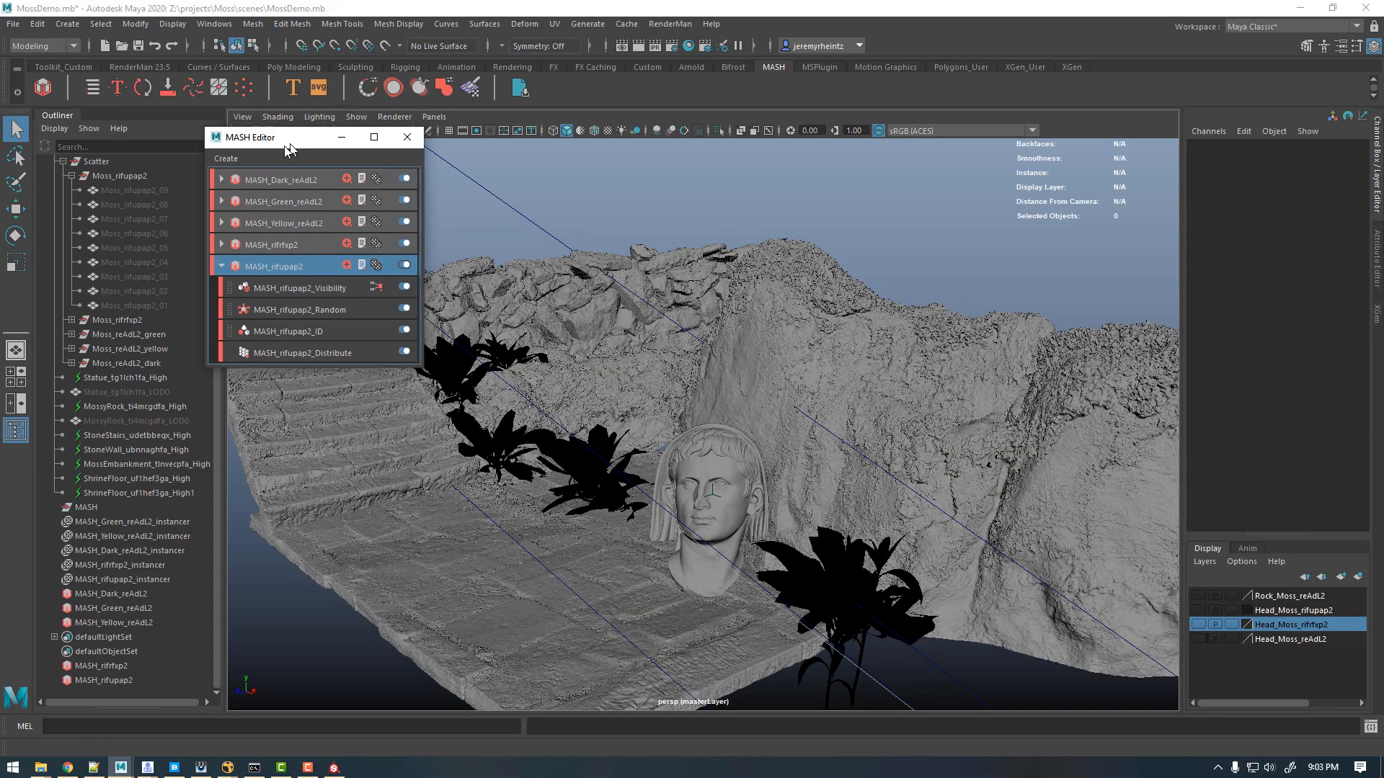
left_click_drag(289, 150, 114, 166)
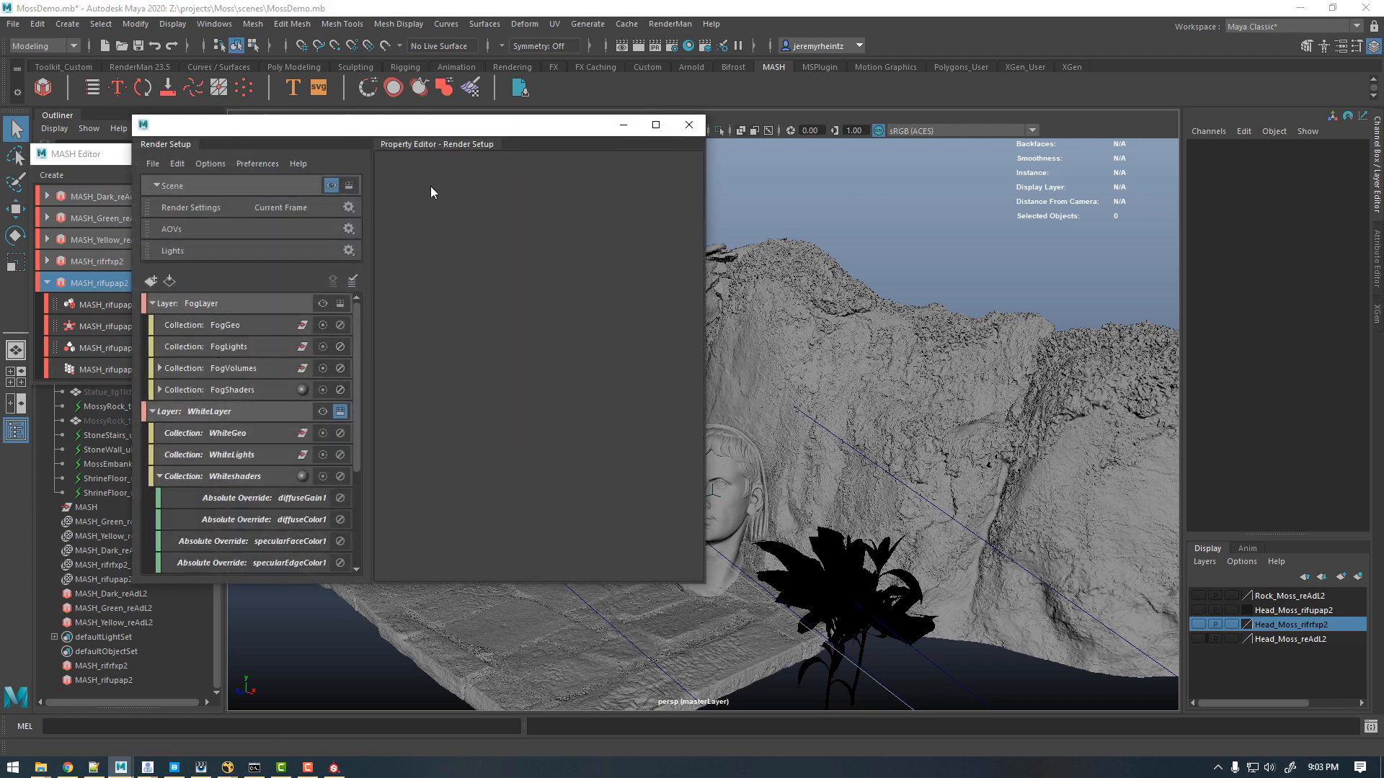
left_click(689, 124)
Step: Switch to Nuke and view the color-corrected fog pass on its own, framed in full
mouse_move(228, 767)
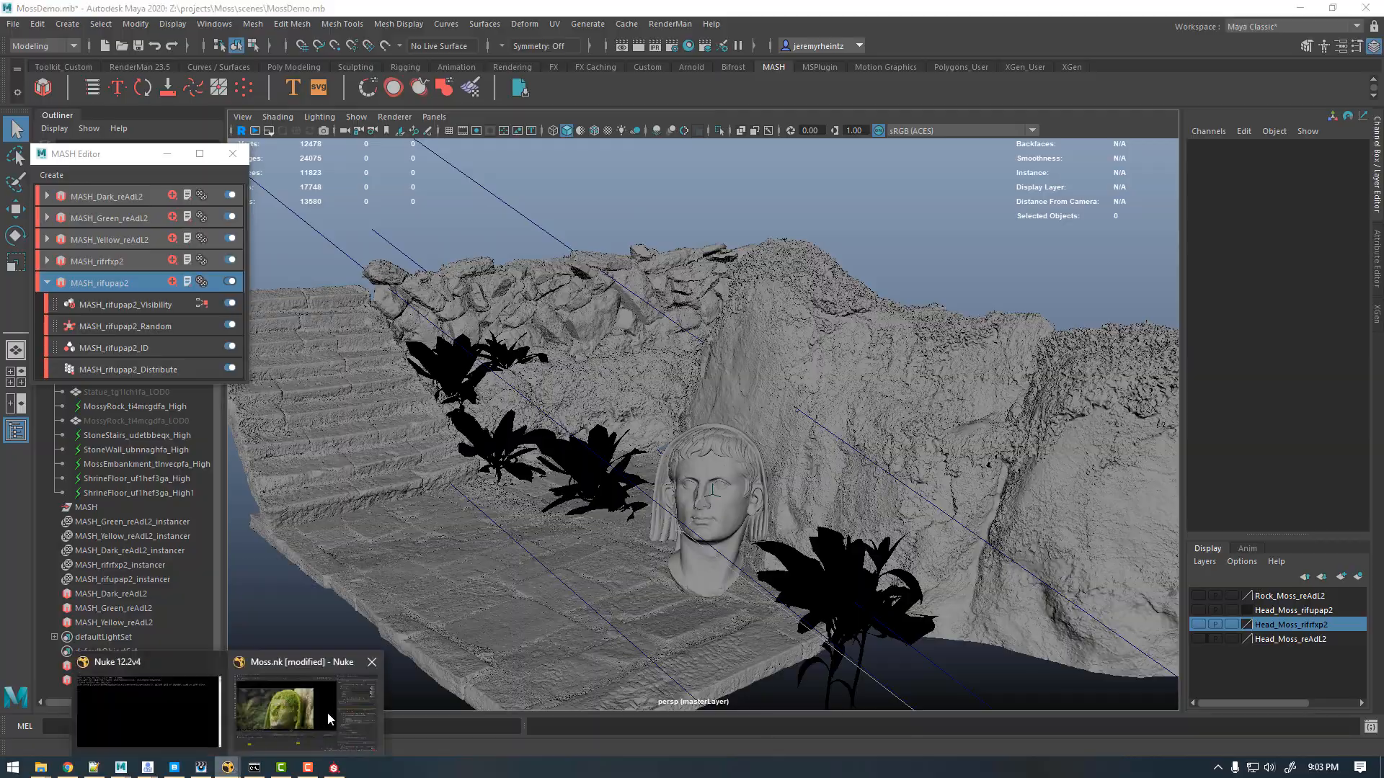
left_click(327, 714)
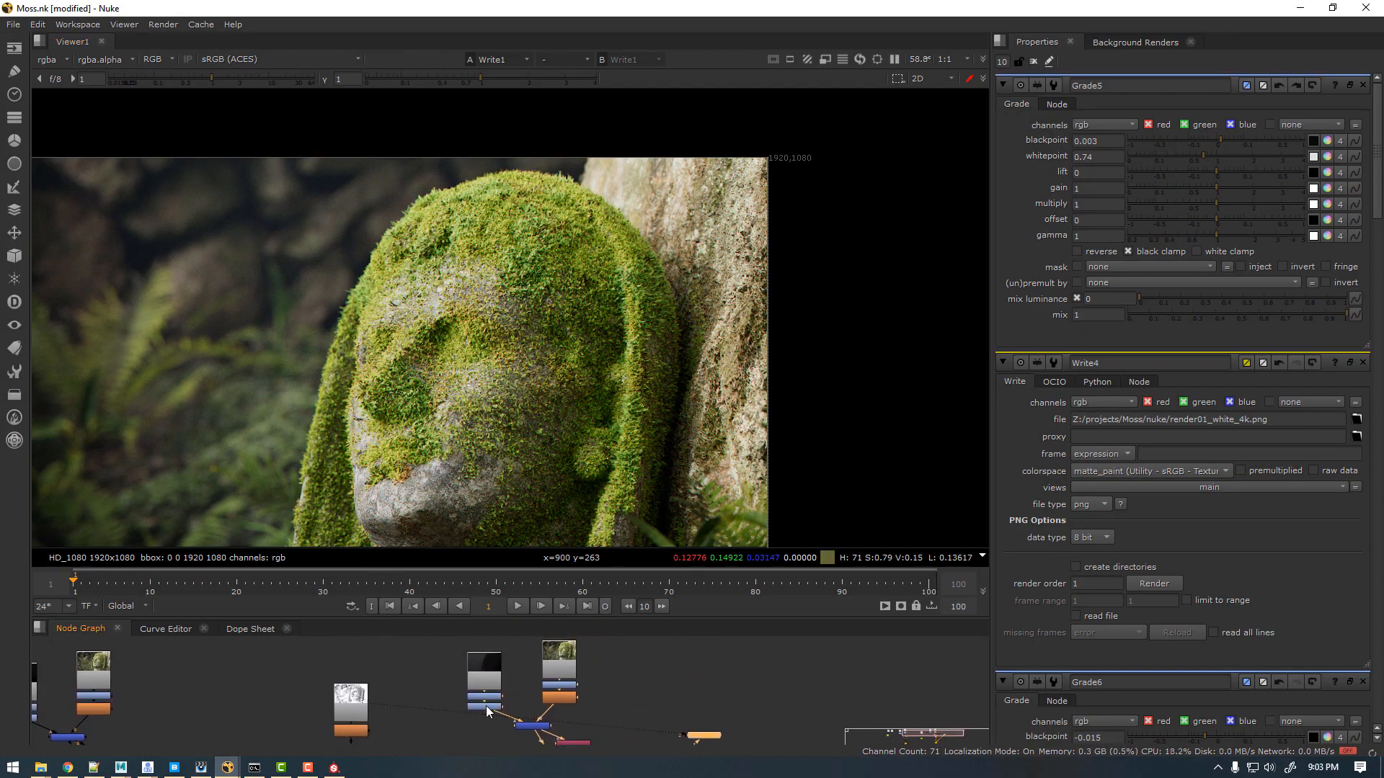
left_click(486, 706)
key("1")
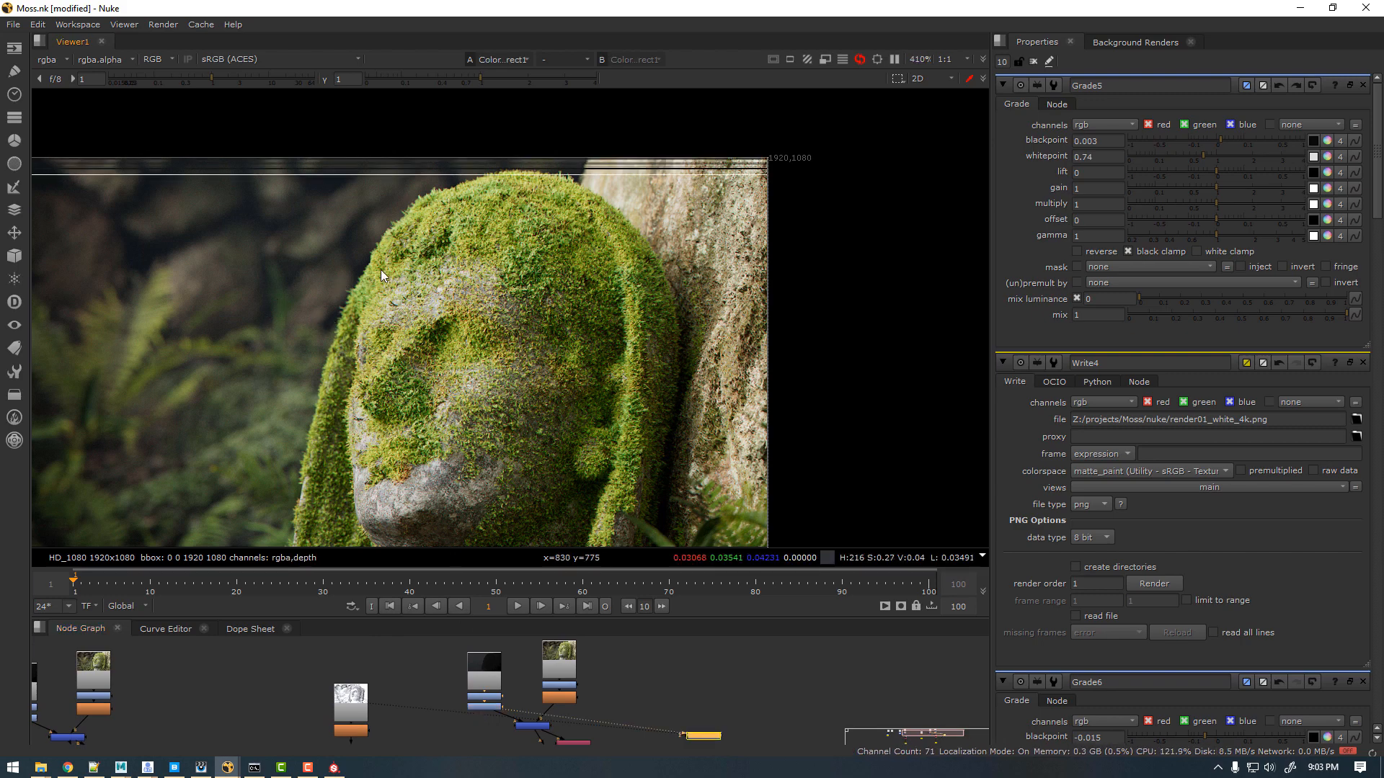
scroll(507, 244, "up", 5)
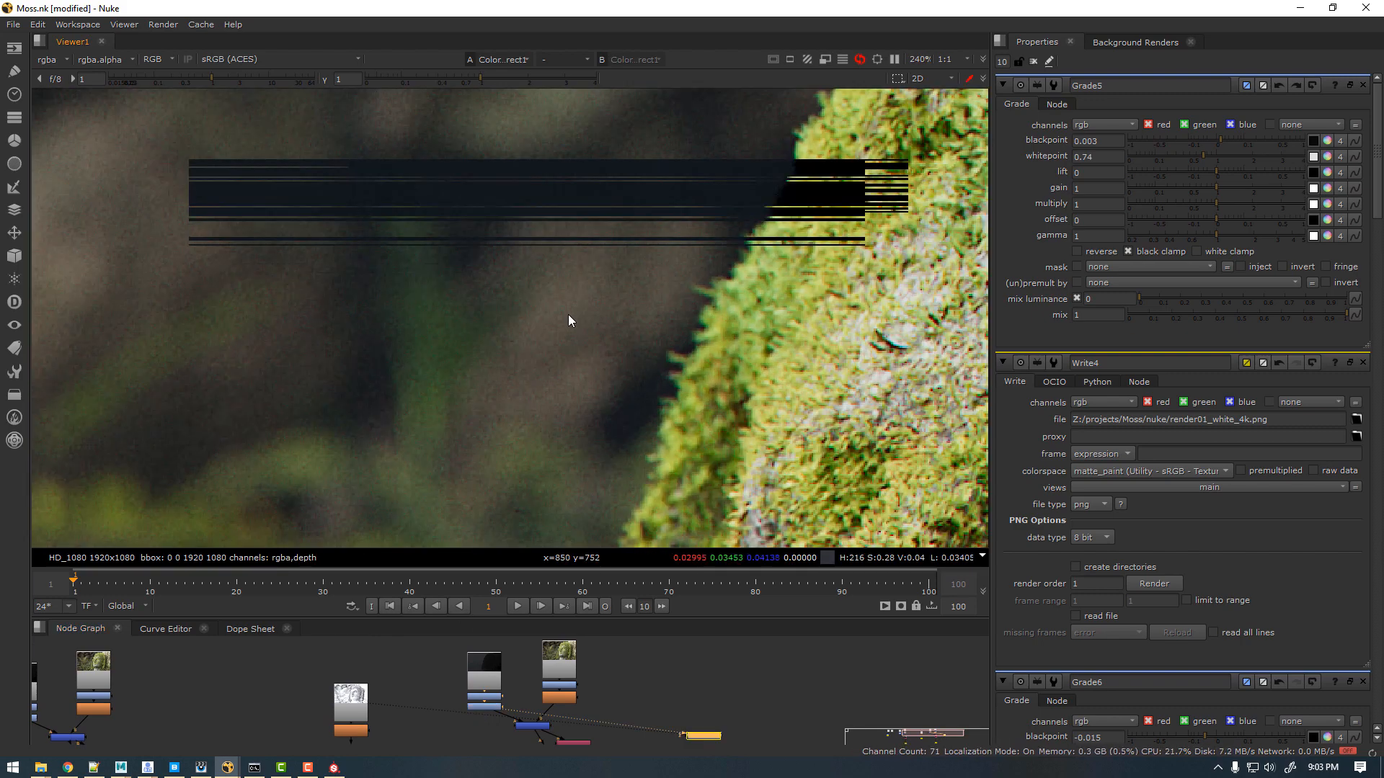
scroll(595, 364, "down", 1)
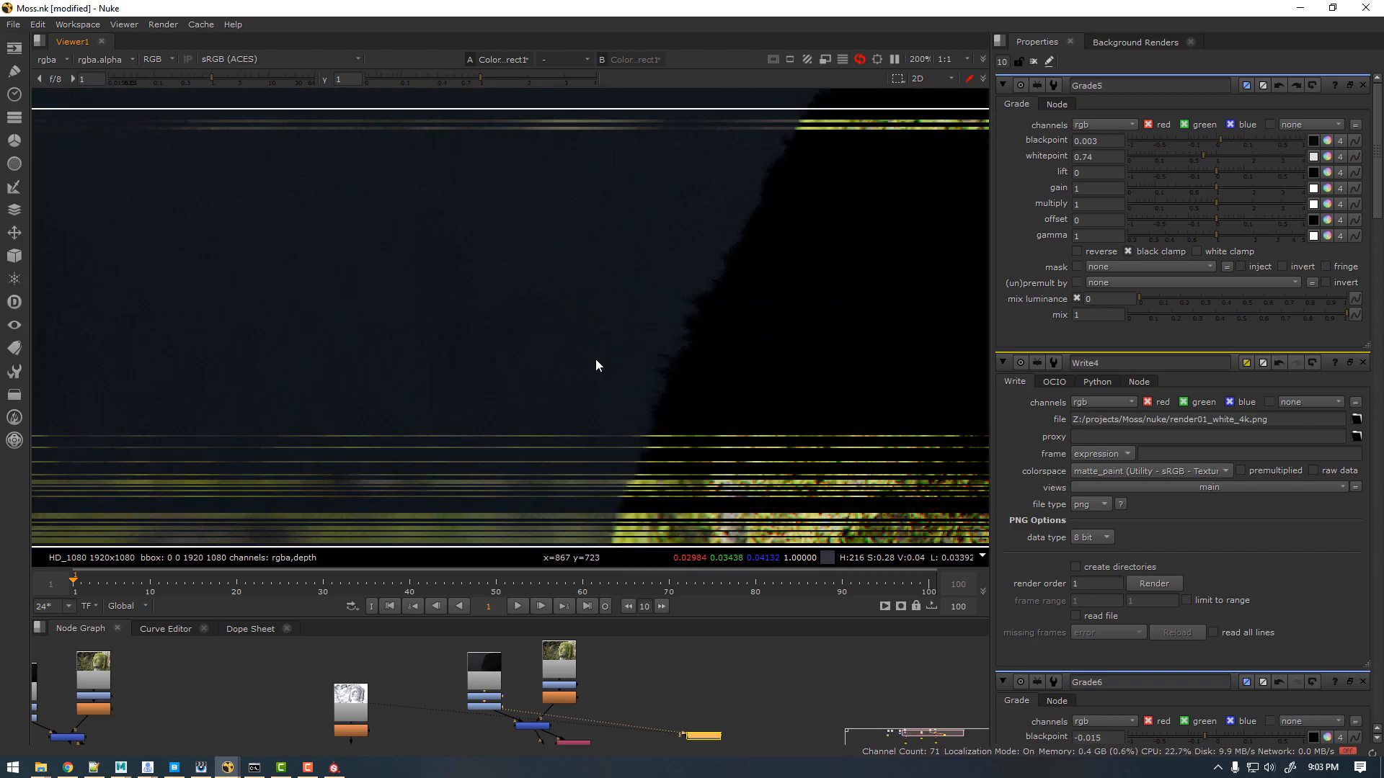
scroll(595, 360, "down", 2)
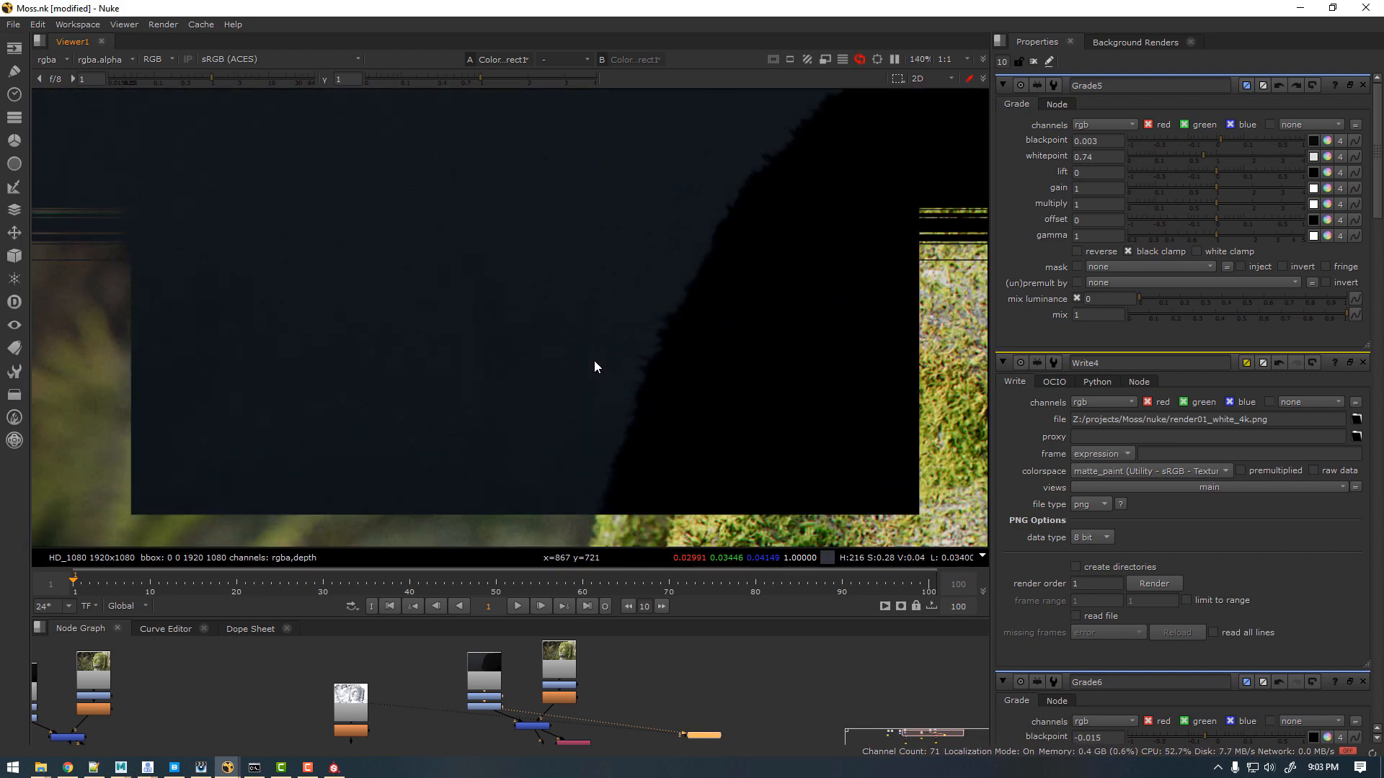
scroll(594, 360, "down", 6)
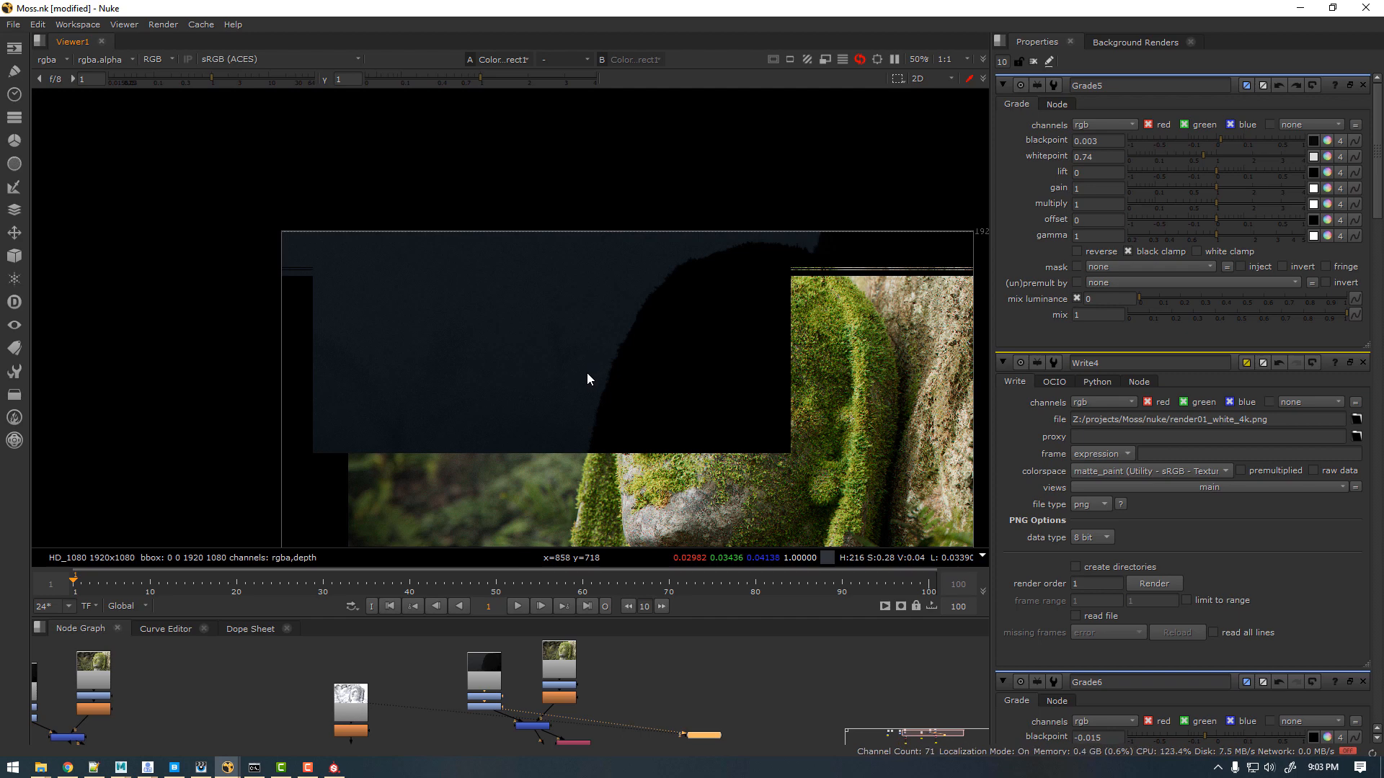
scroll(588, 371, "down", 1)
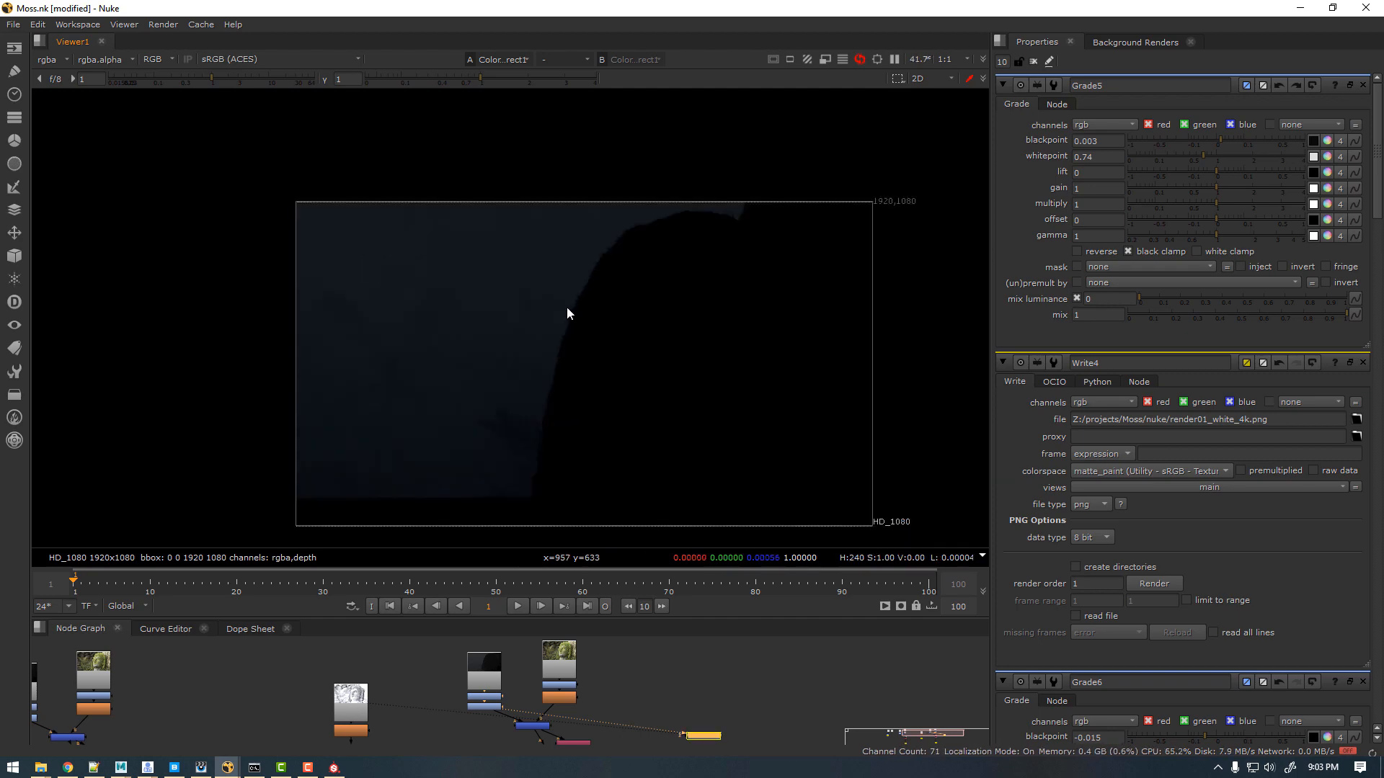
middle_click_drag(584, 336, 567, 307)
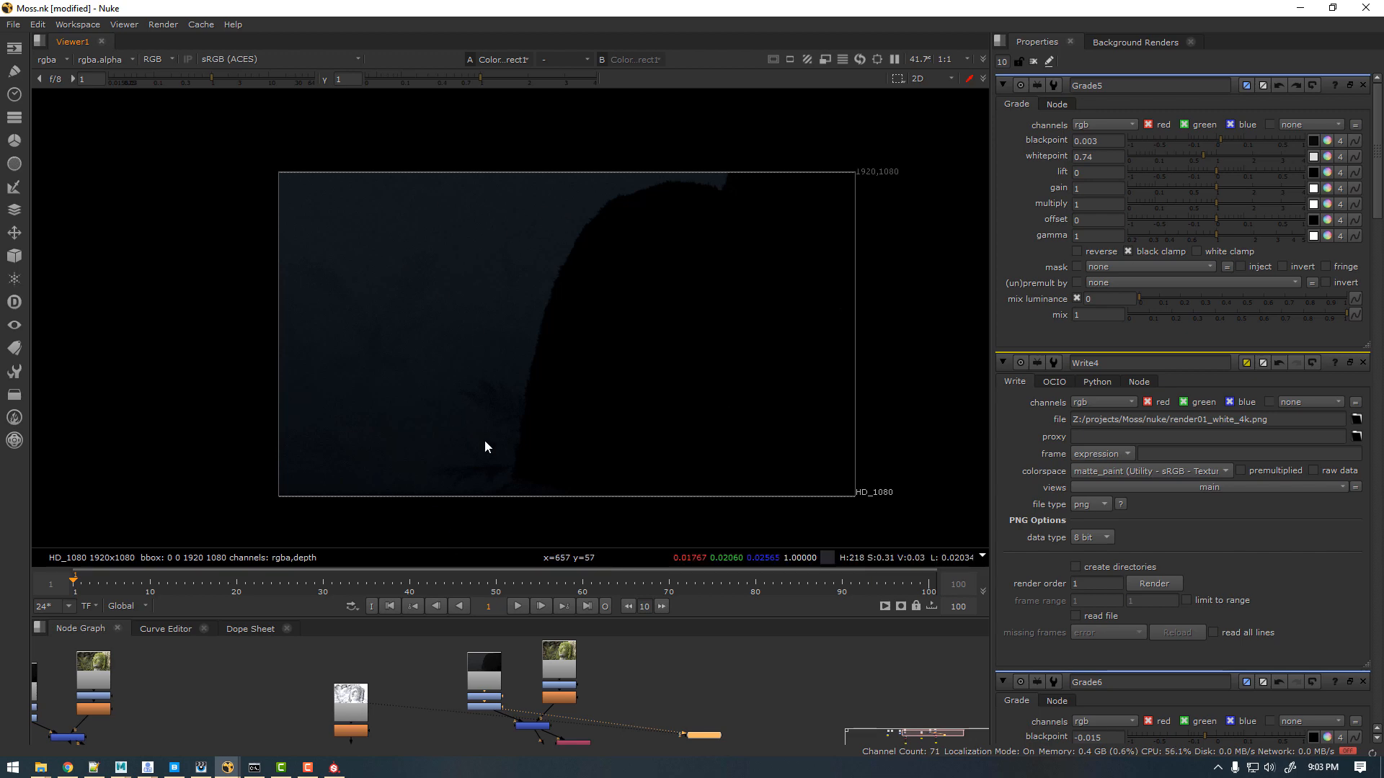
Step: Compare the Merge1 composite including the fog with the Sharpen2 output without it
left_click(526, 725)
key("1")
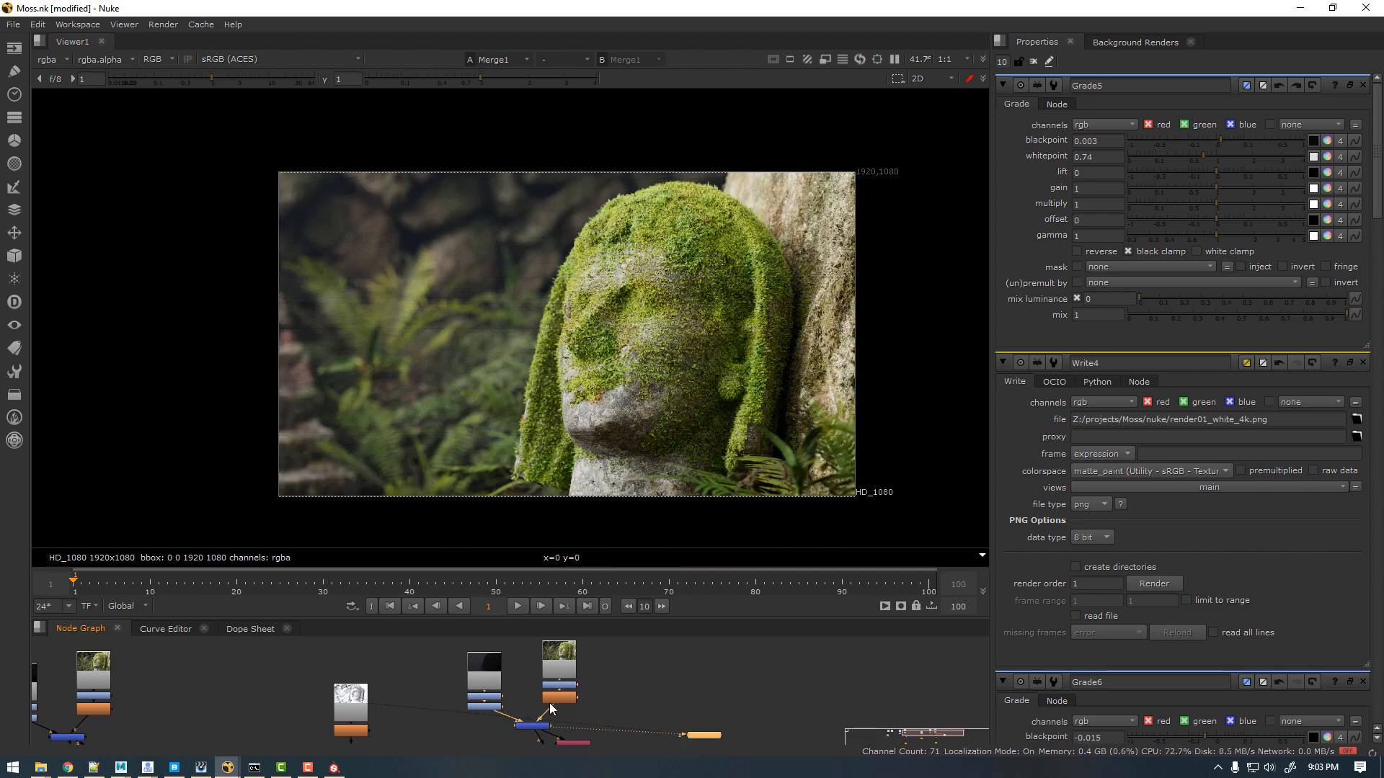
left_click(563, 697)
key("1")
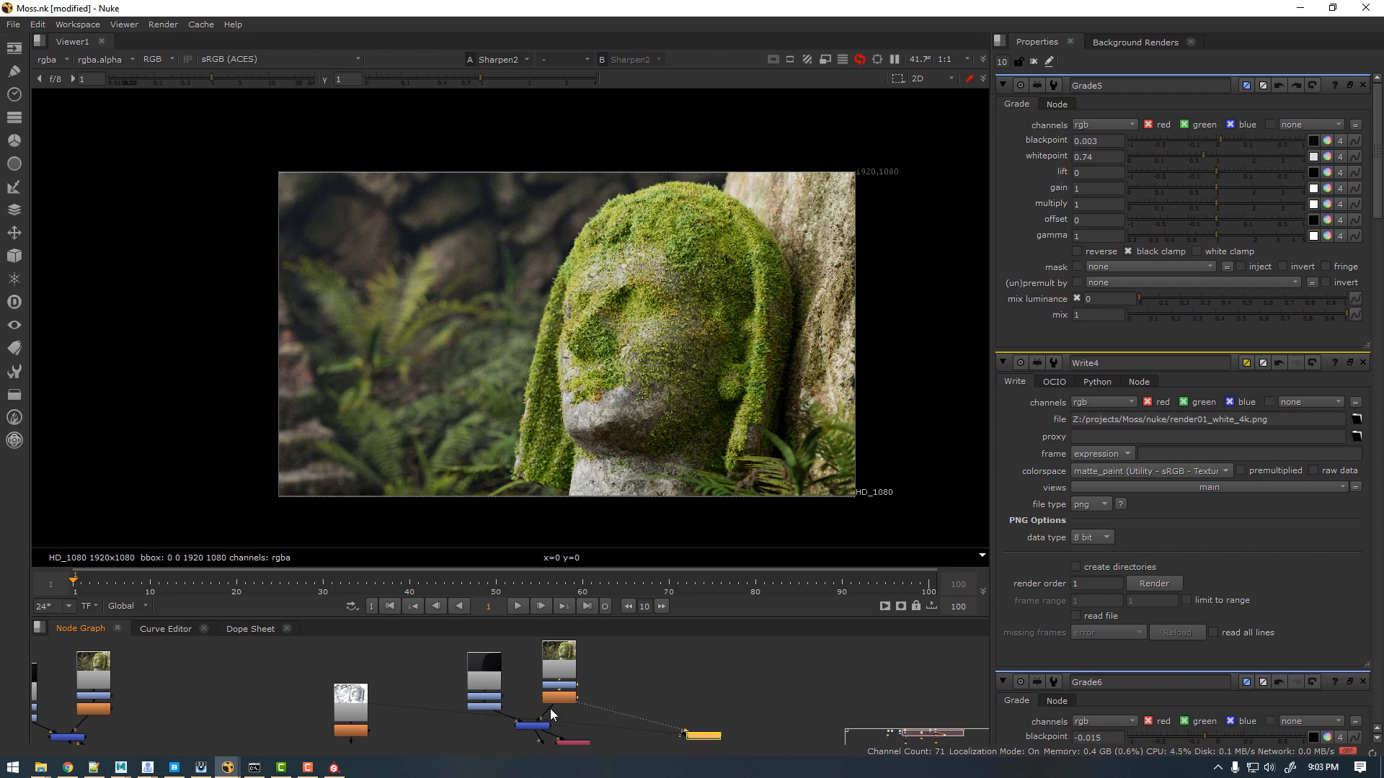
left_click(539, 725)
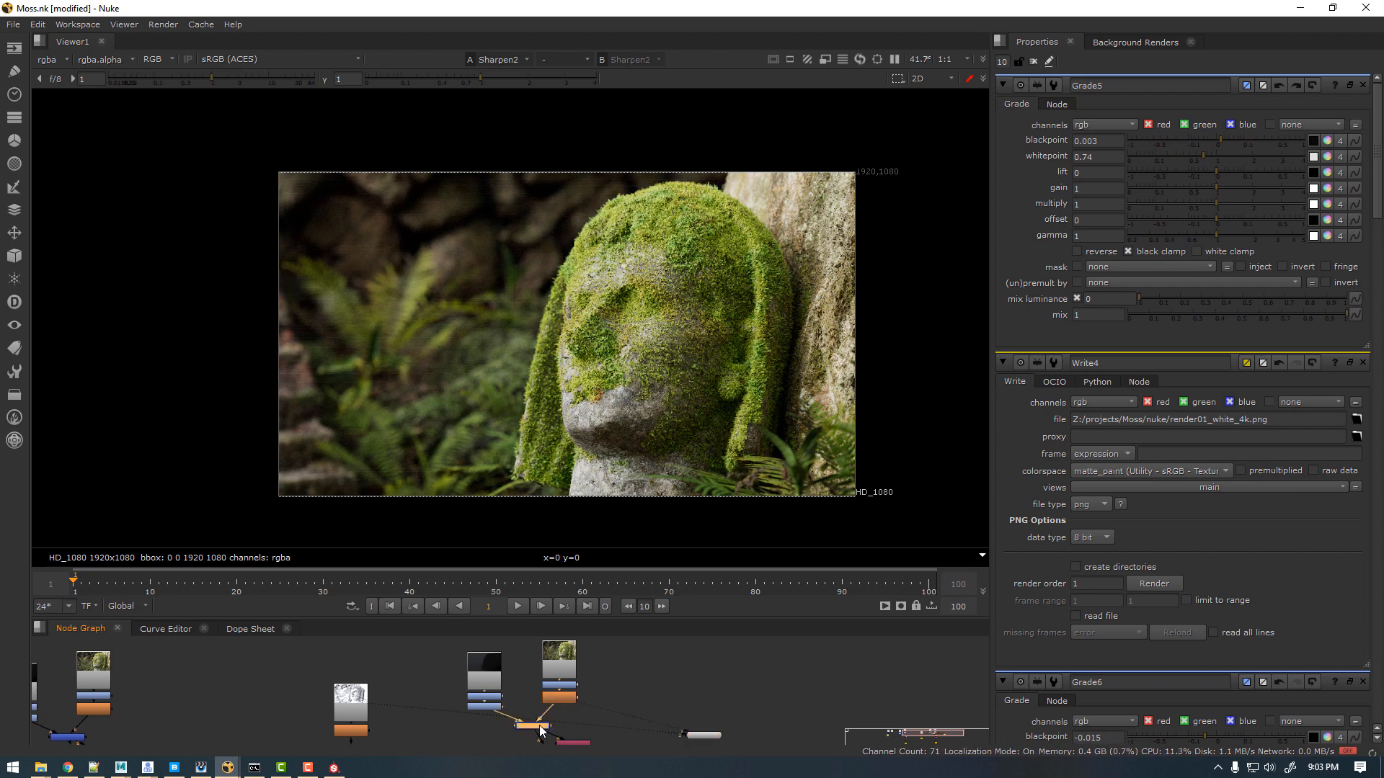
key("1")
Step: View the final Write1 output and examine the moss on the head up close and in full frame
middle_click_drag(608, 670, 595, 628)
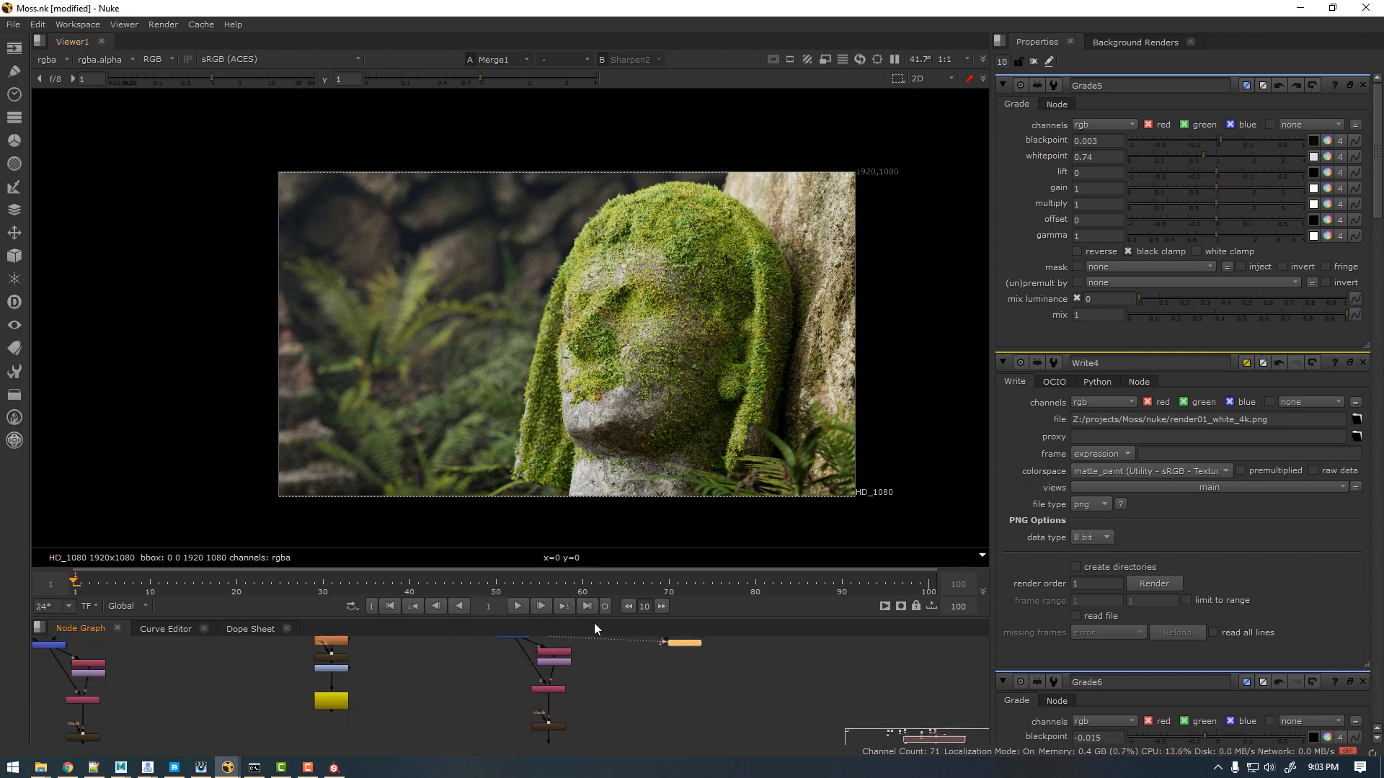
middle_click_drag(584, 690, 581, 639)
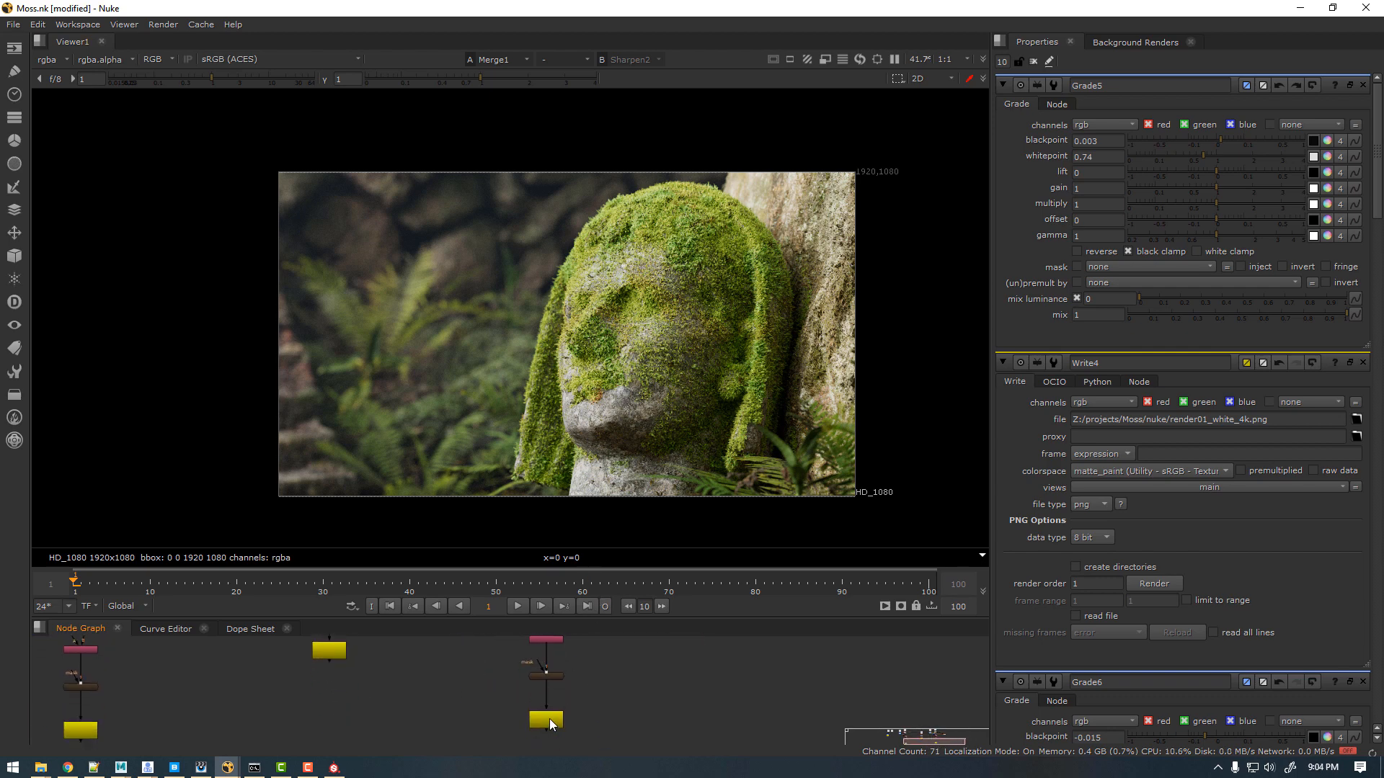
left_click(549, 720)
key("1")
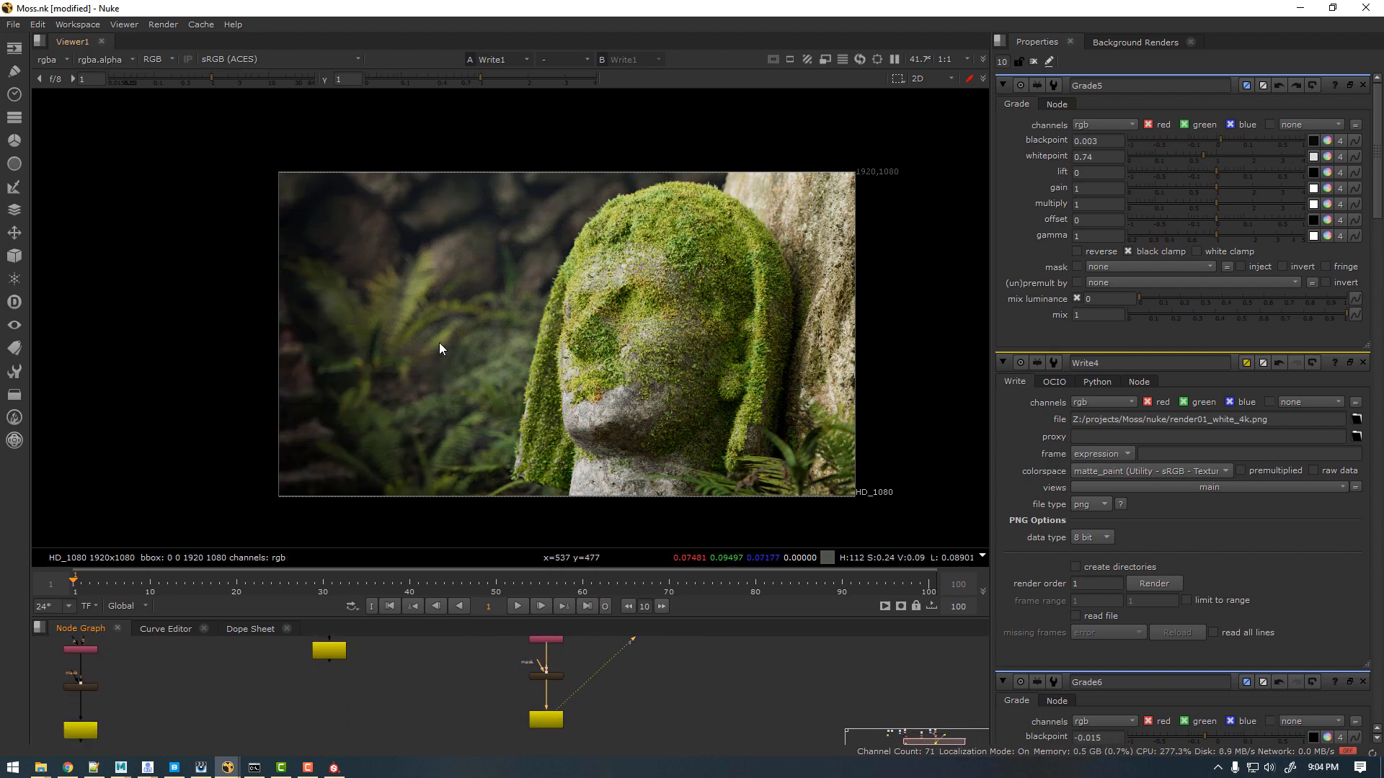
scroll(649, 294, "up", 2)
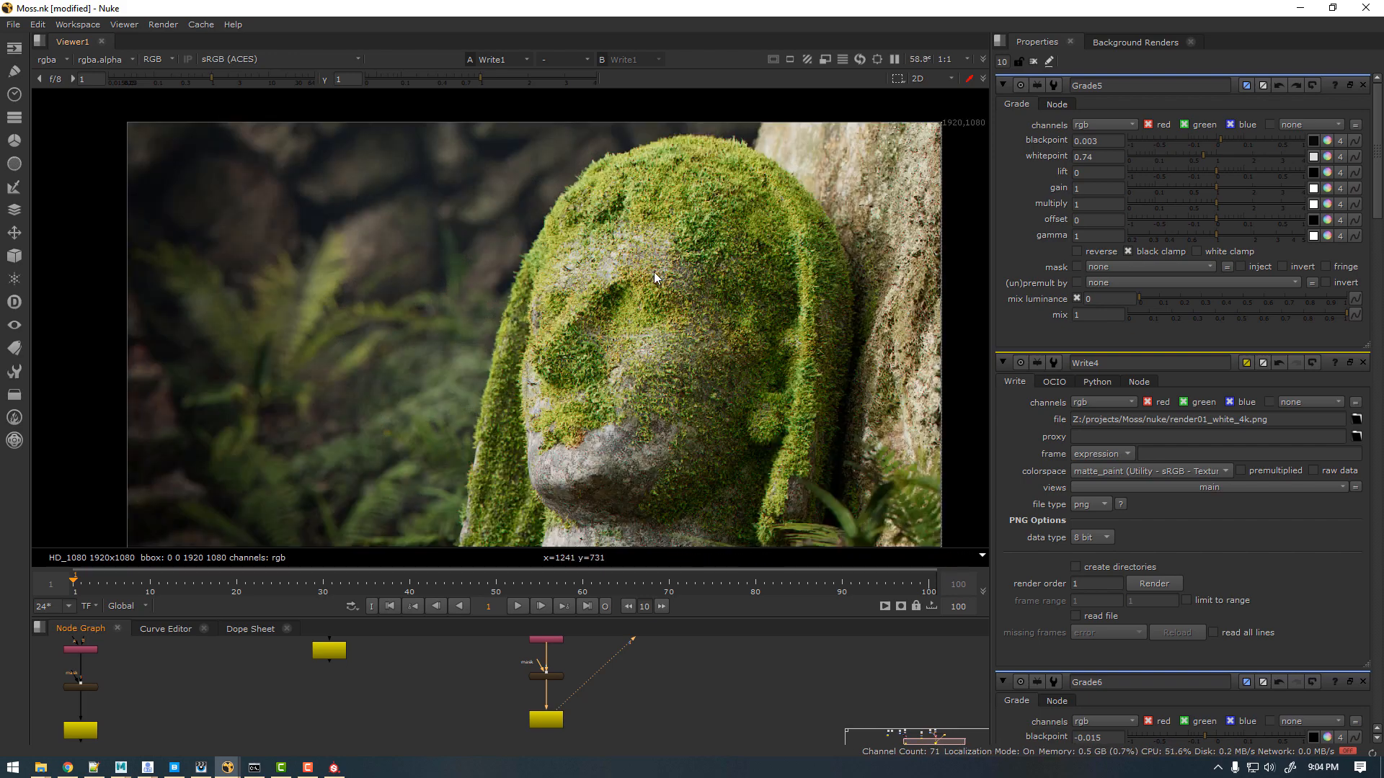
scroll(674, 261, "up", 1)
scroll(666, 241, "up", 1)
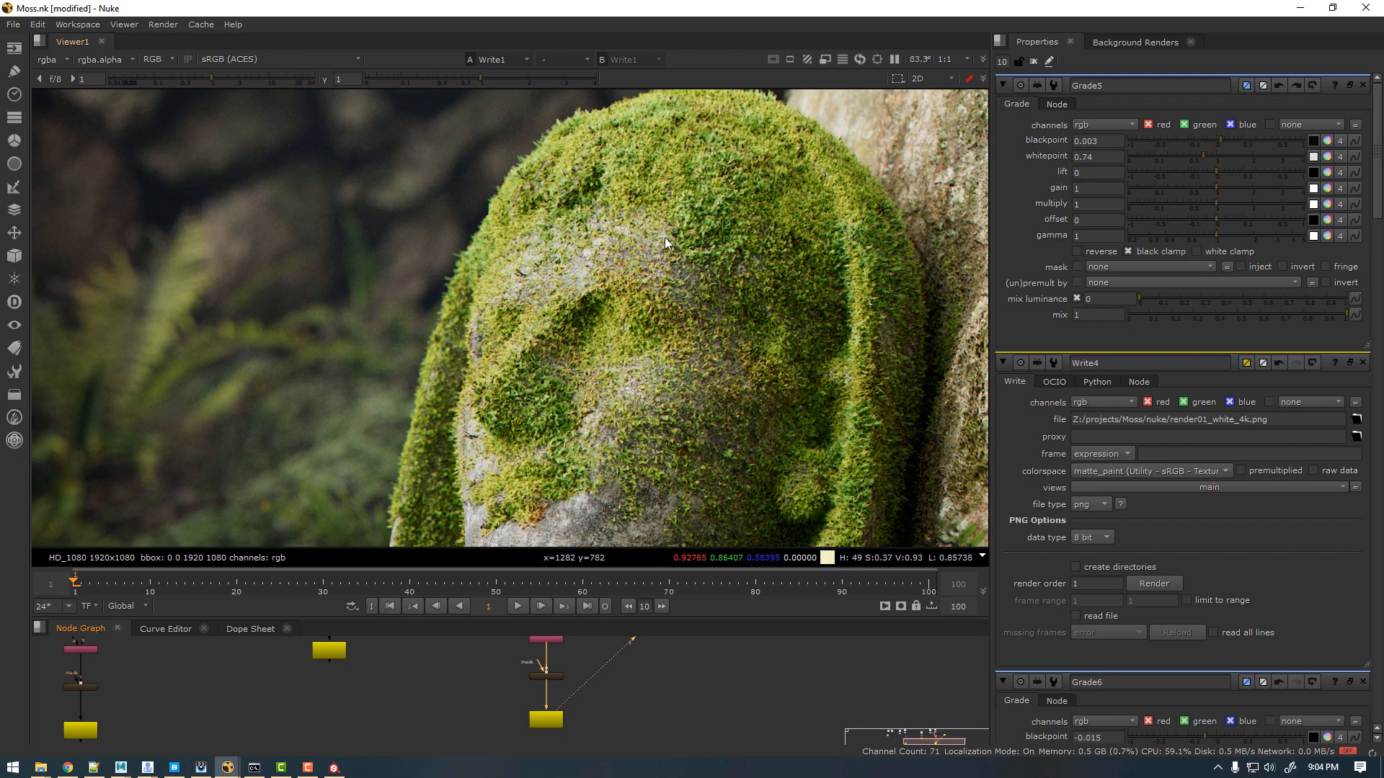
middle_click_drag(646, 224, 639, 259)
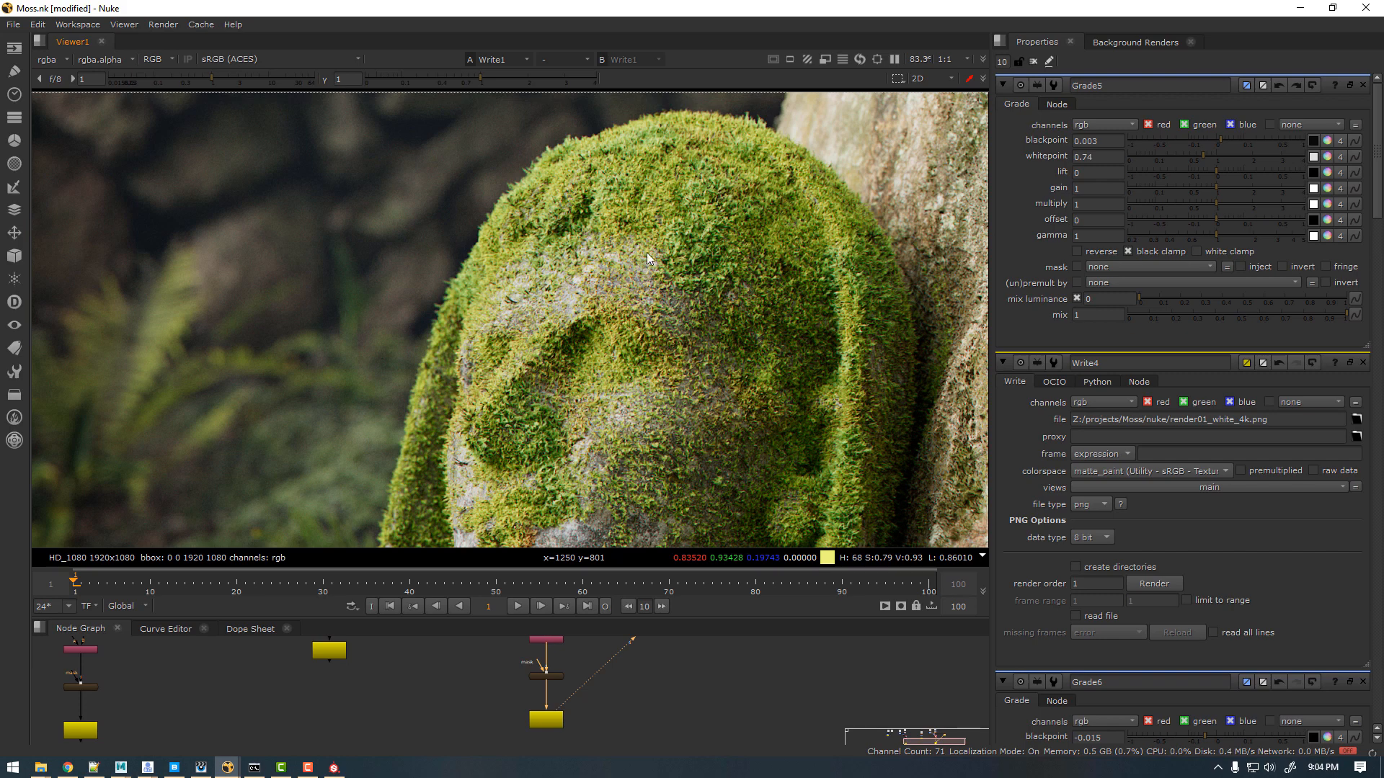
scroll(771, 367, "down", 1)
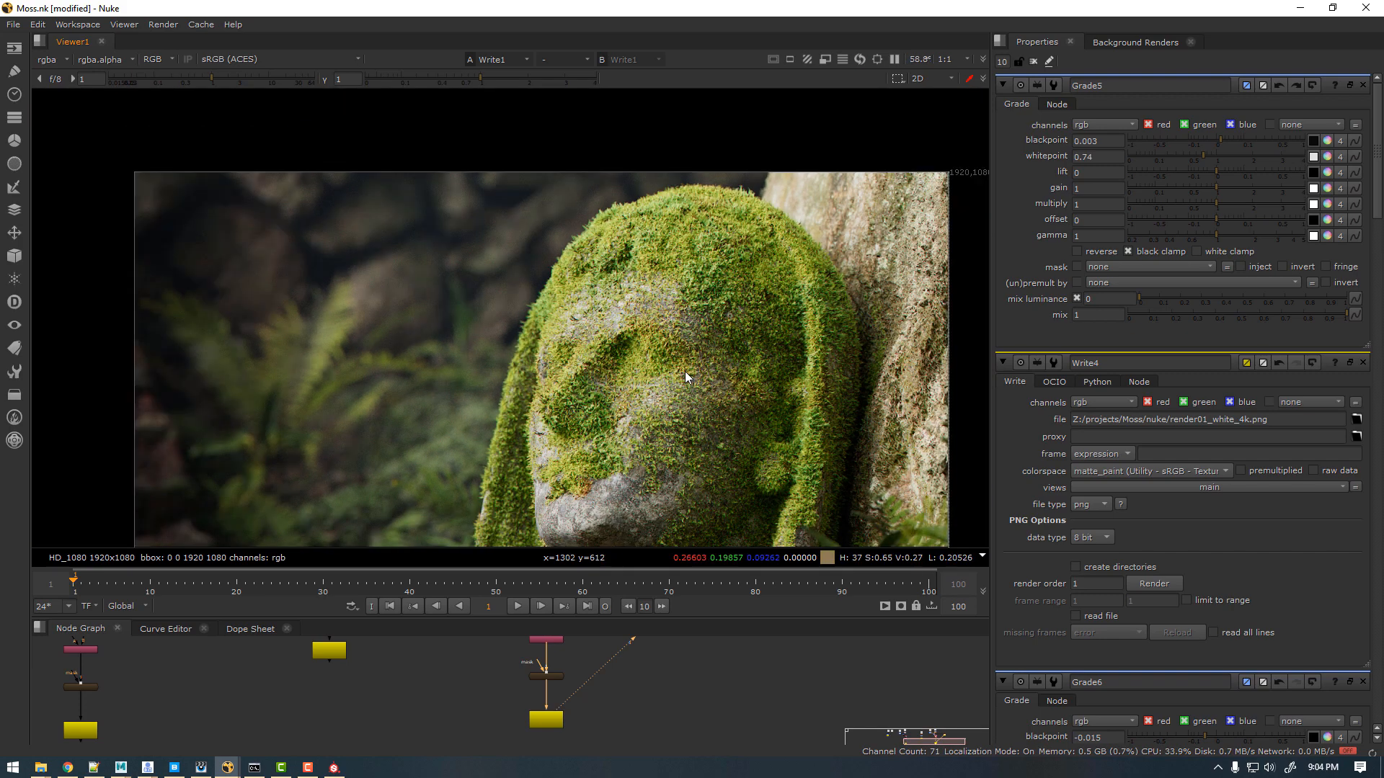
scroll(667, 313, "down", 1)
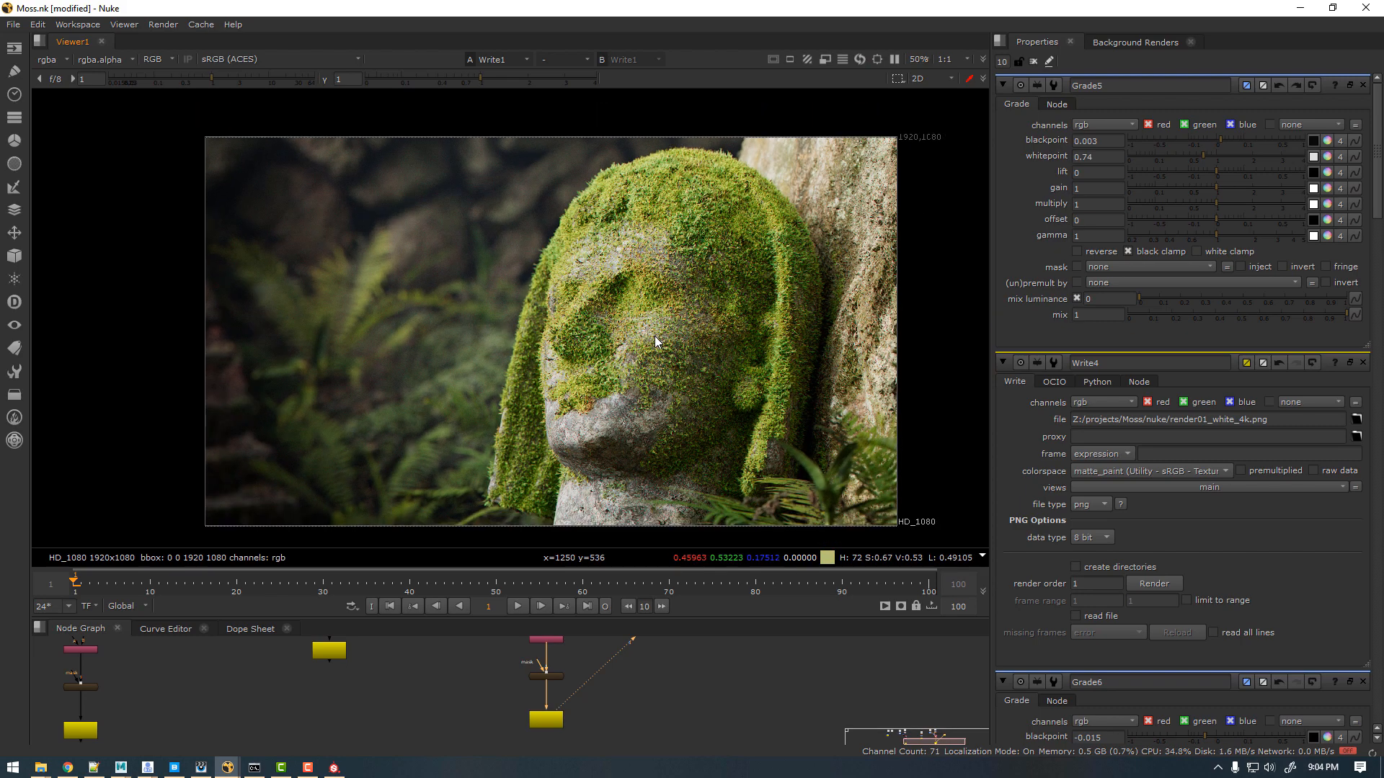
scroll(656, 338, "down", 1)
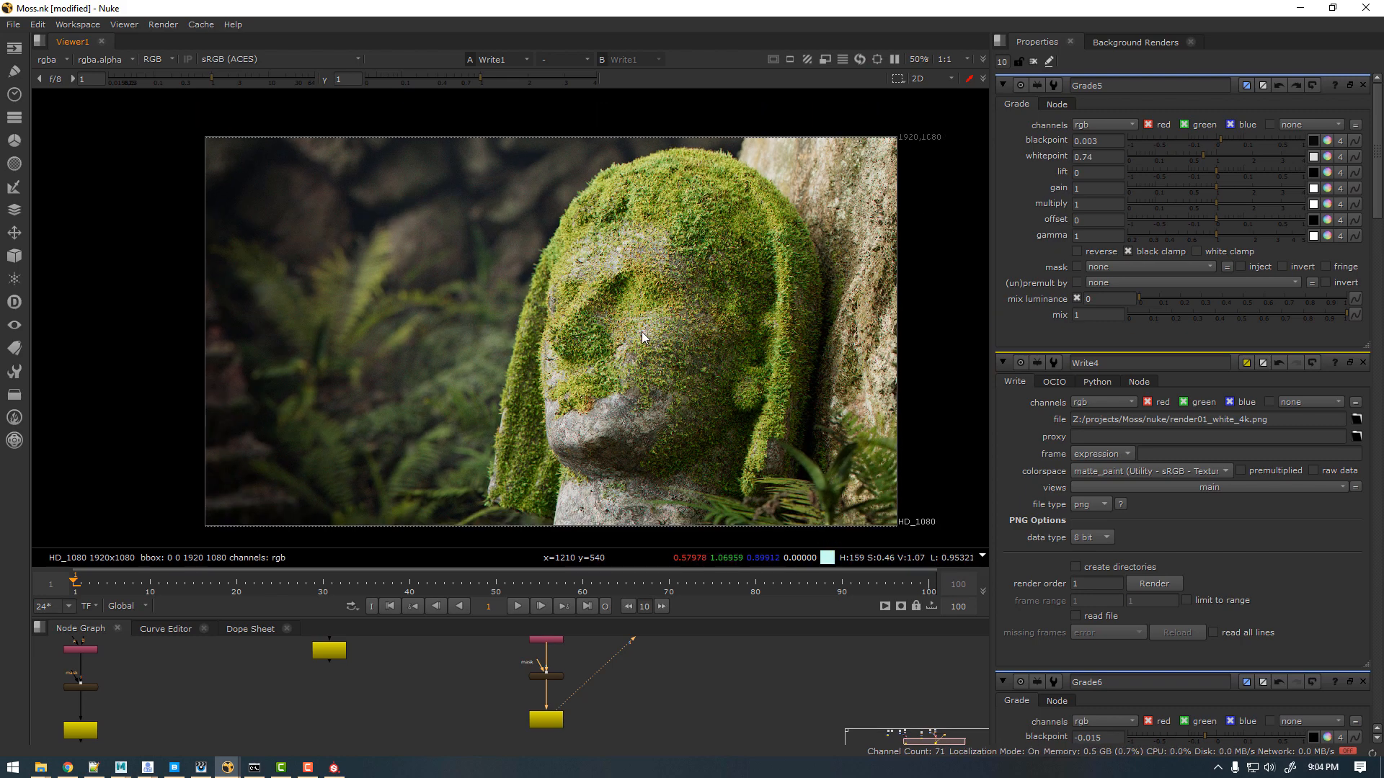